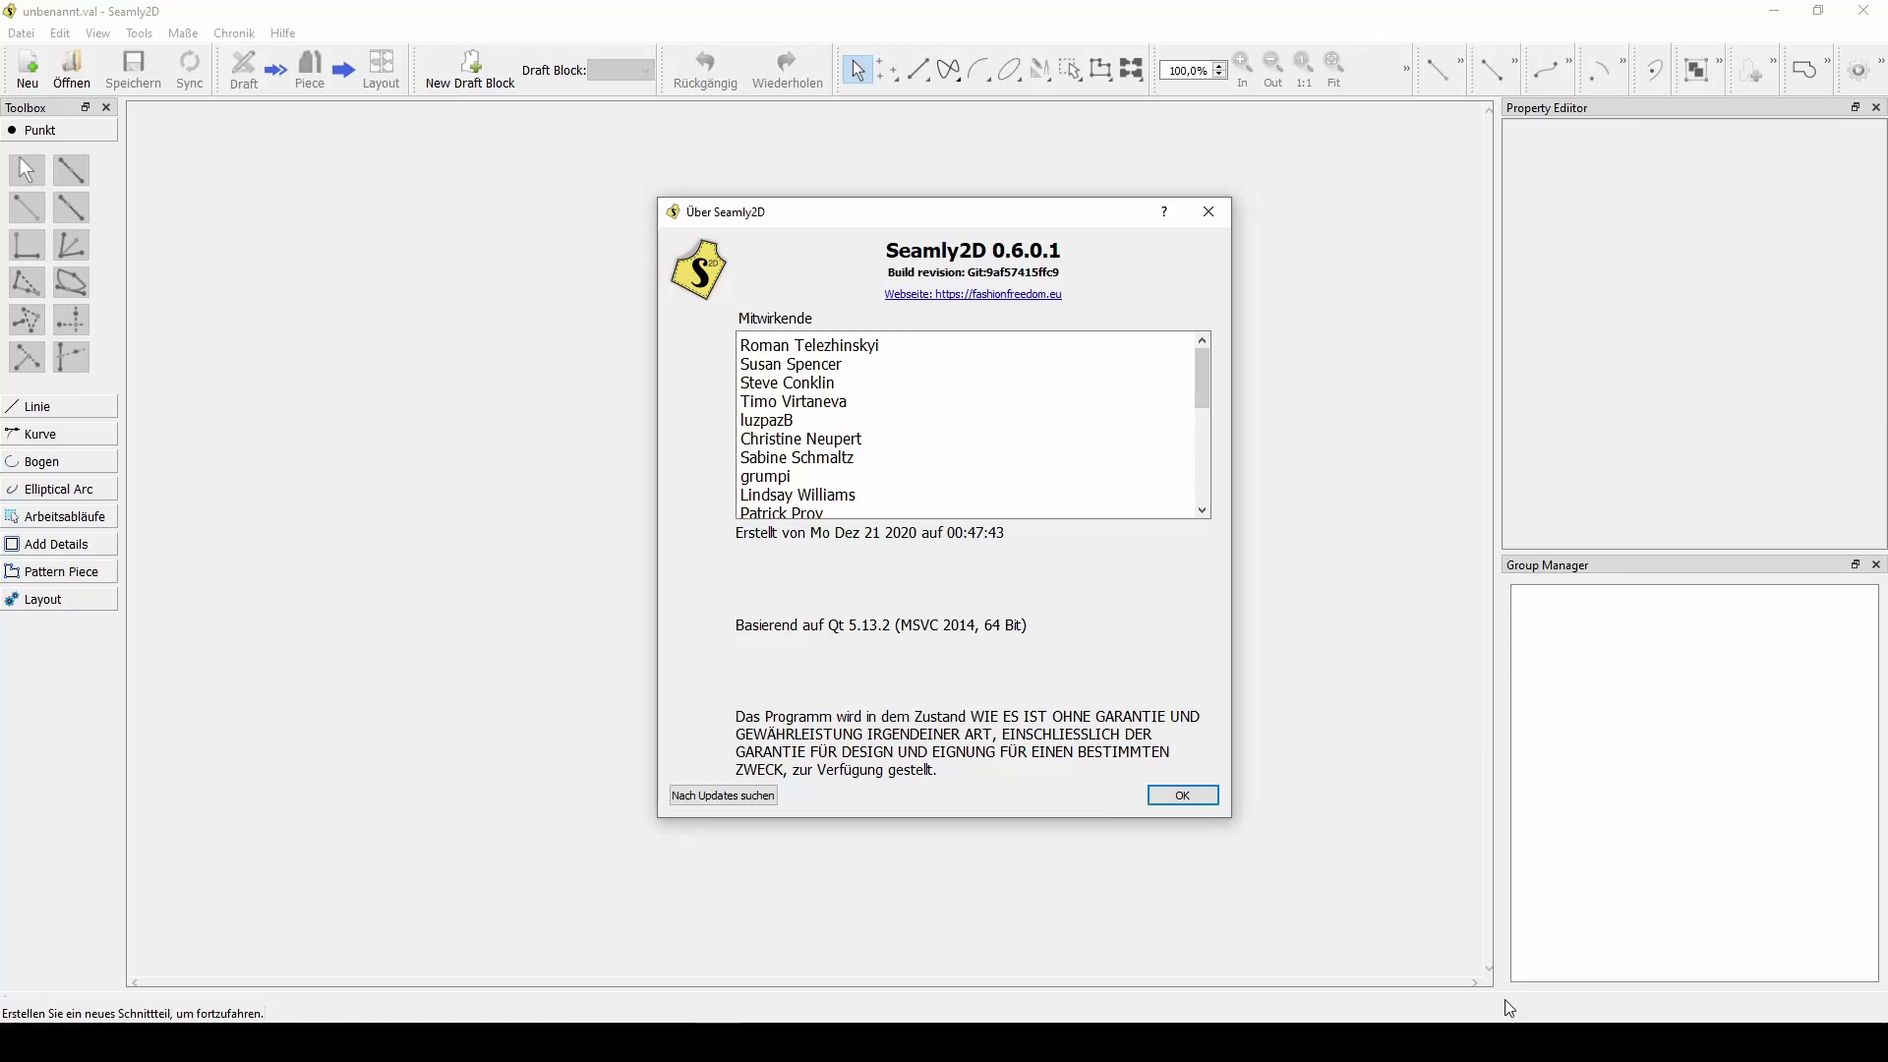
- Dismiss the 'Über Seamly2D' About dialog with Escape to reveal the empty workspace
key("Escape")
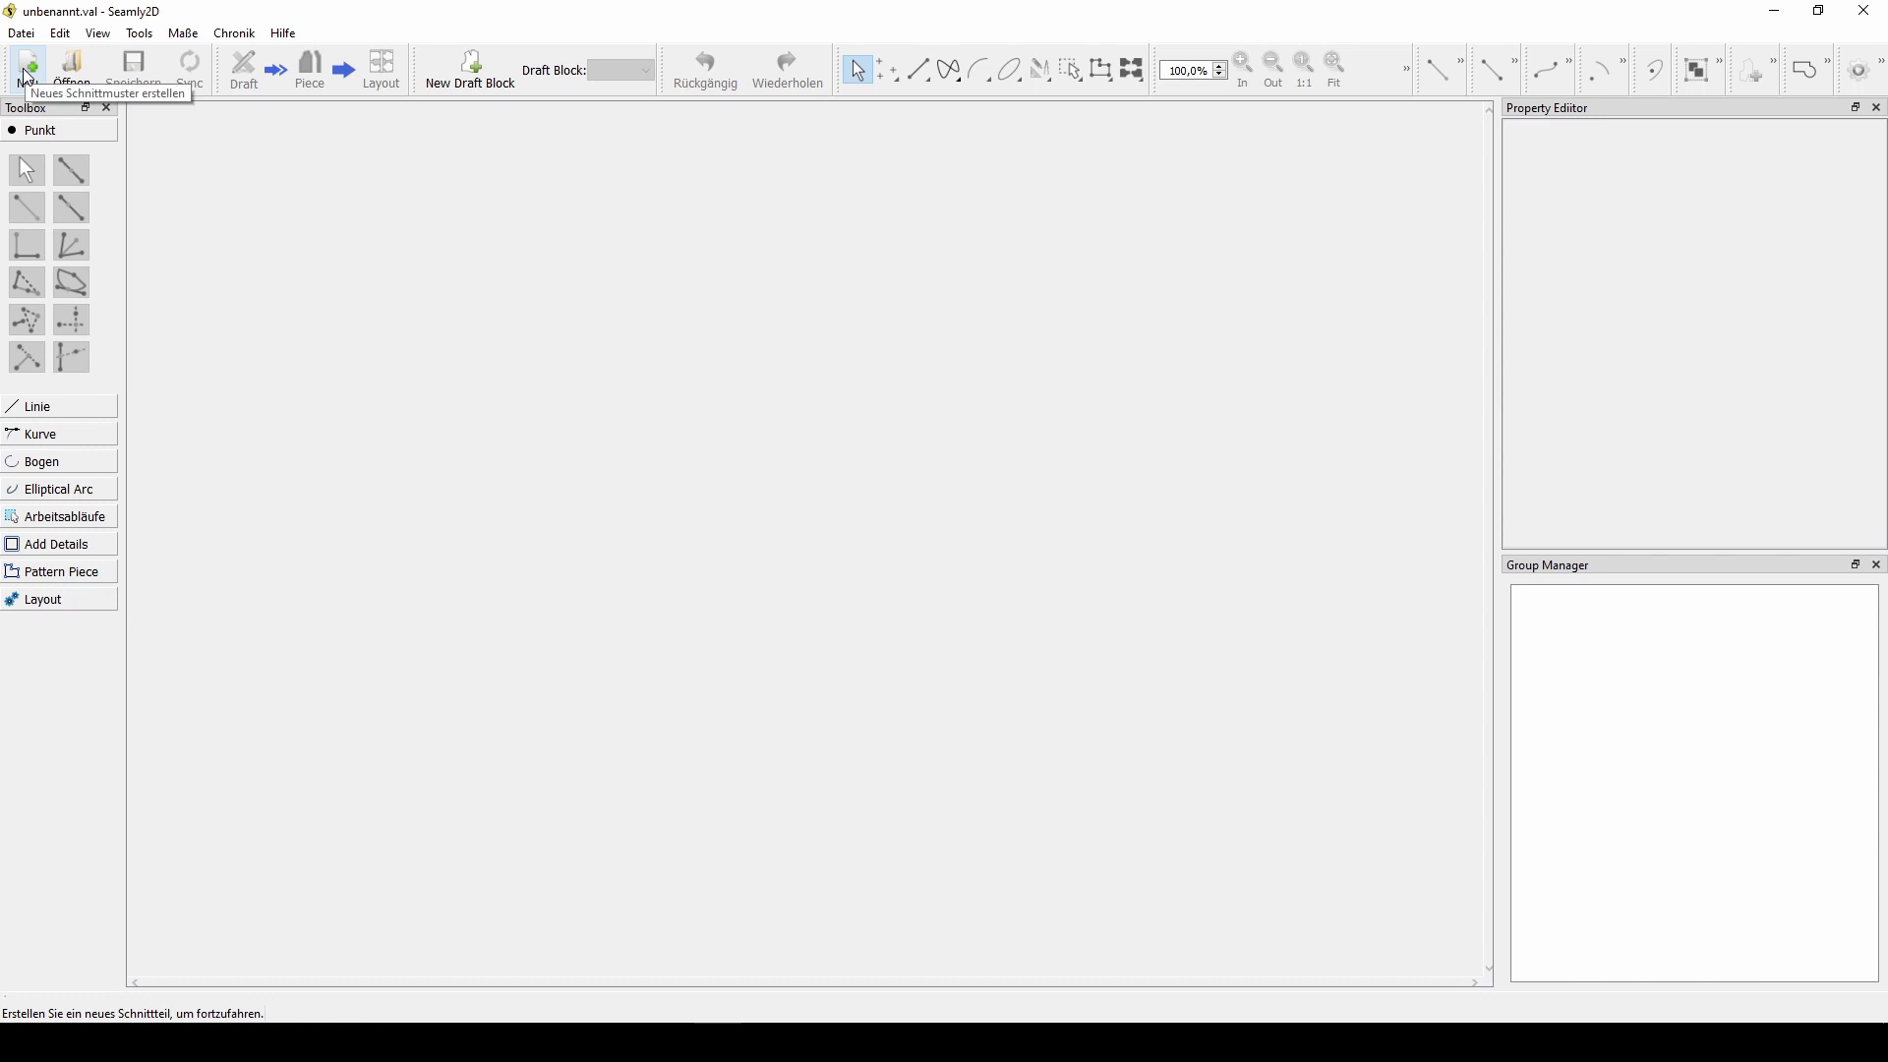
- Create a new pattern with draft block 'Schnittteil 1', keeping units at Zentimeter
left_click(28, 71)
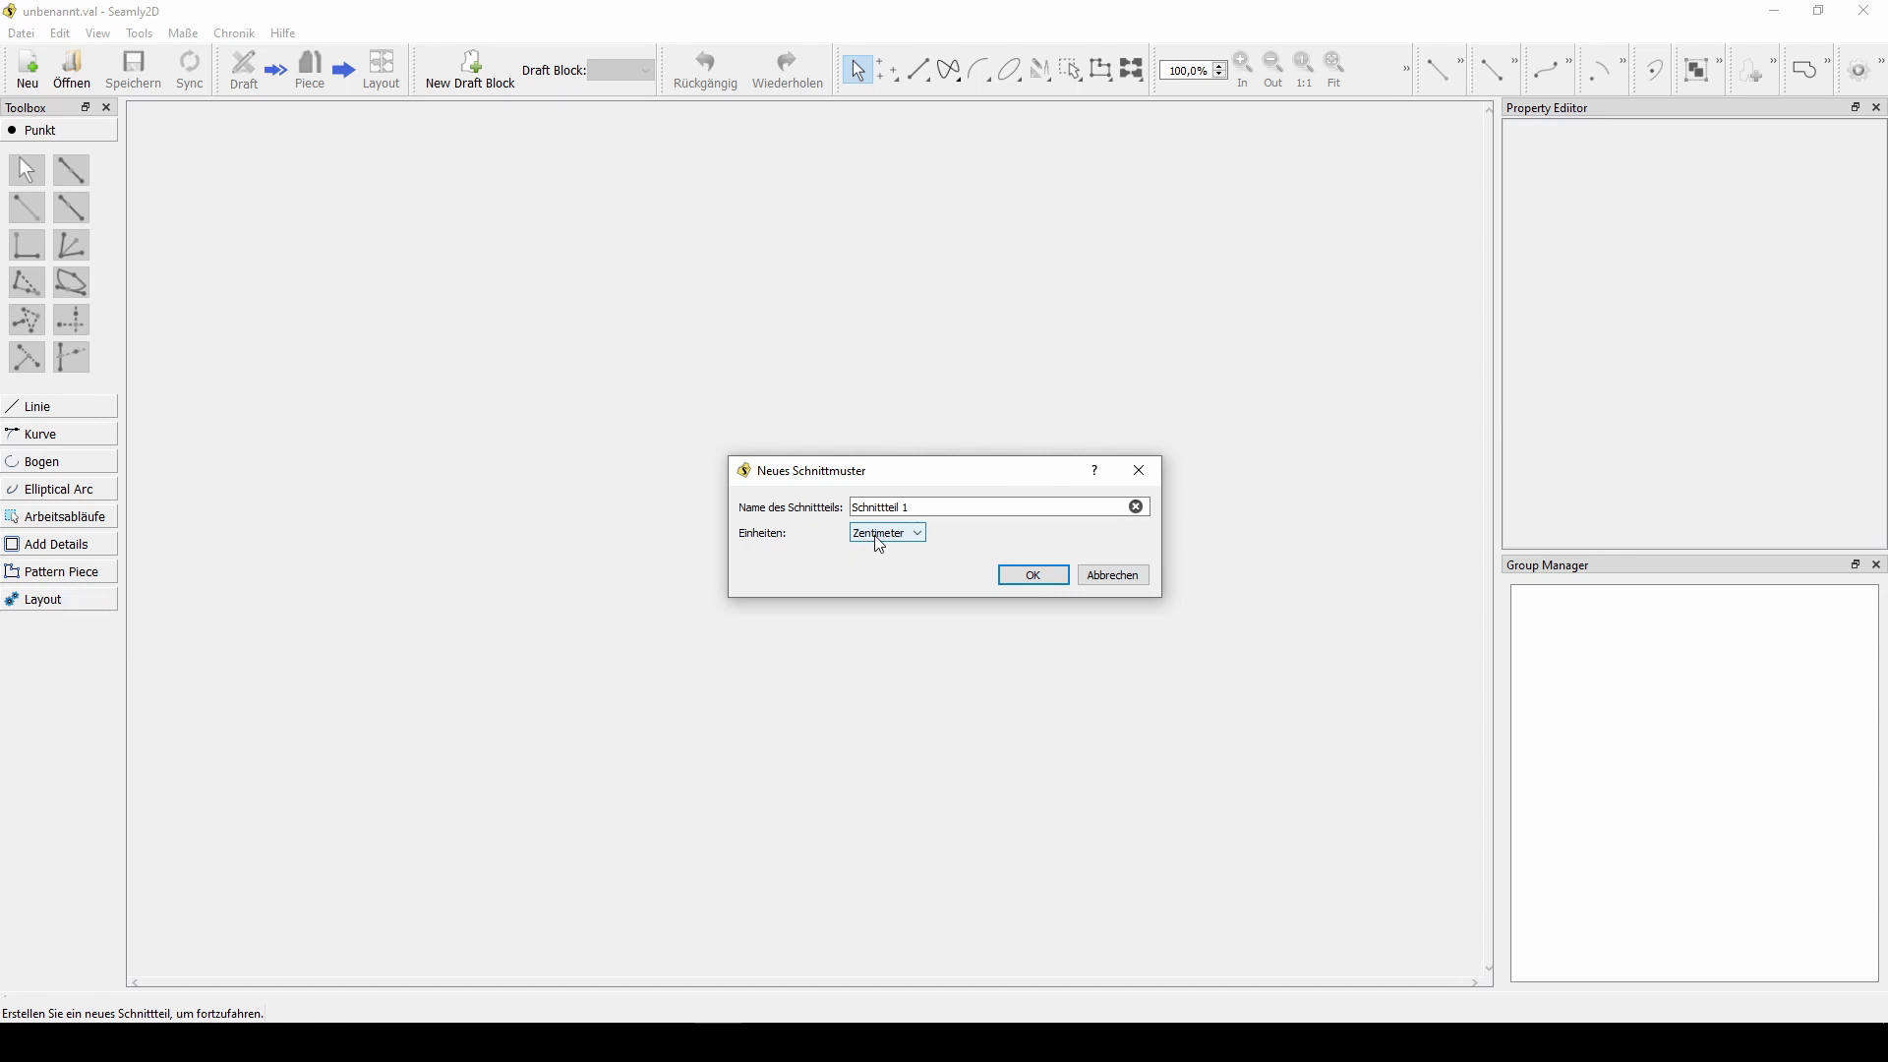
left_click(878, 539)
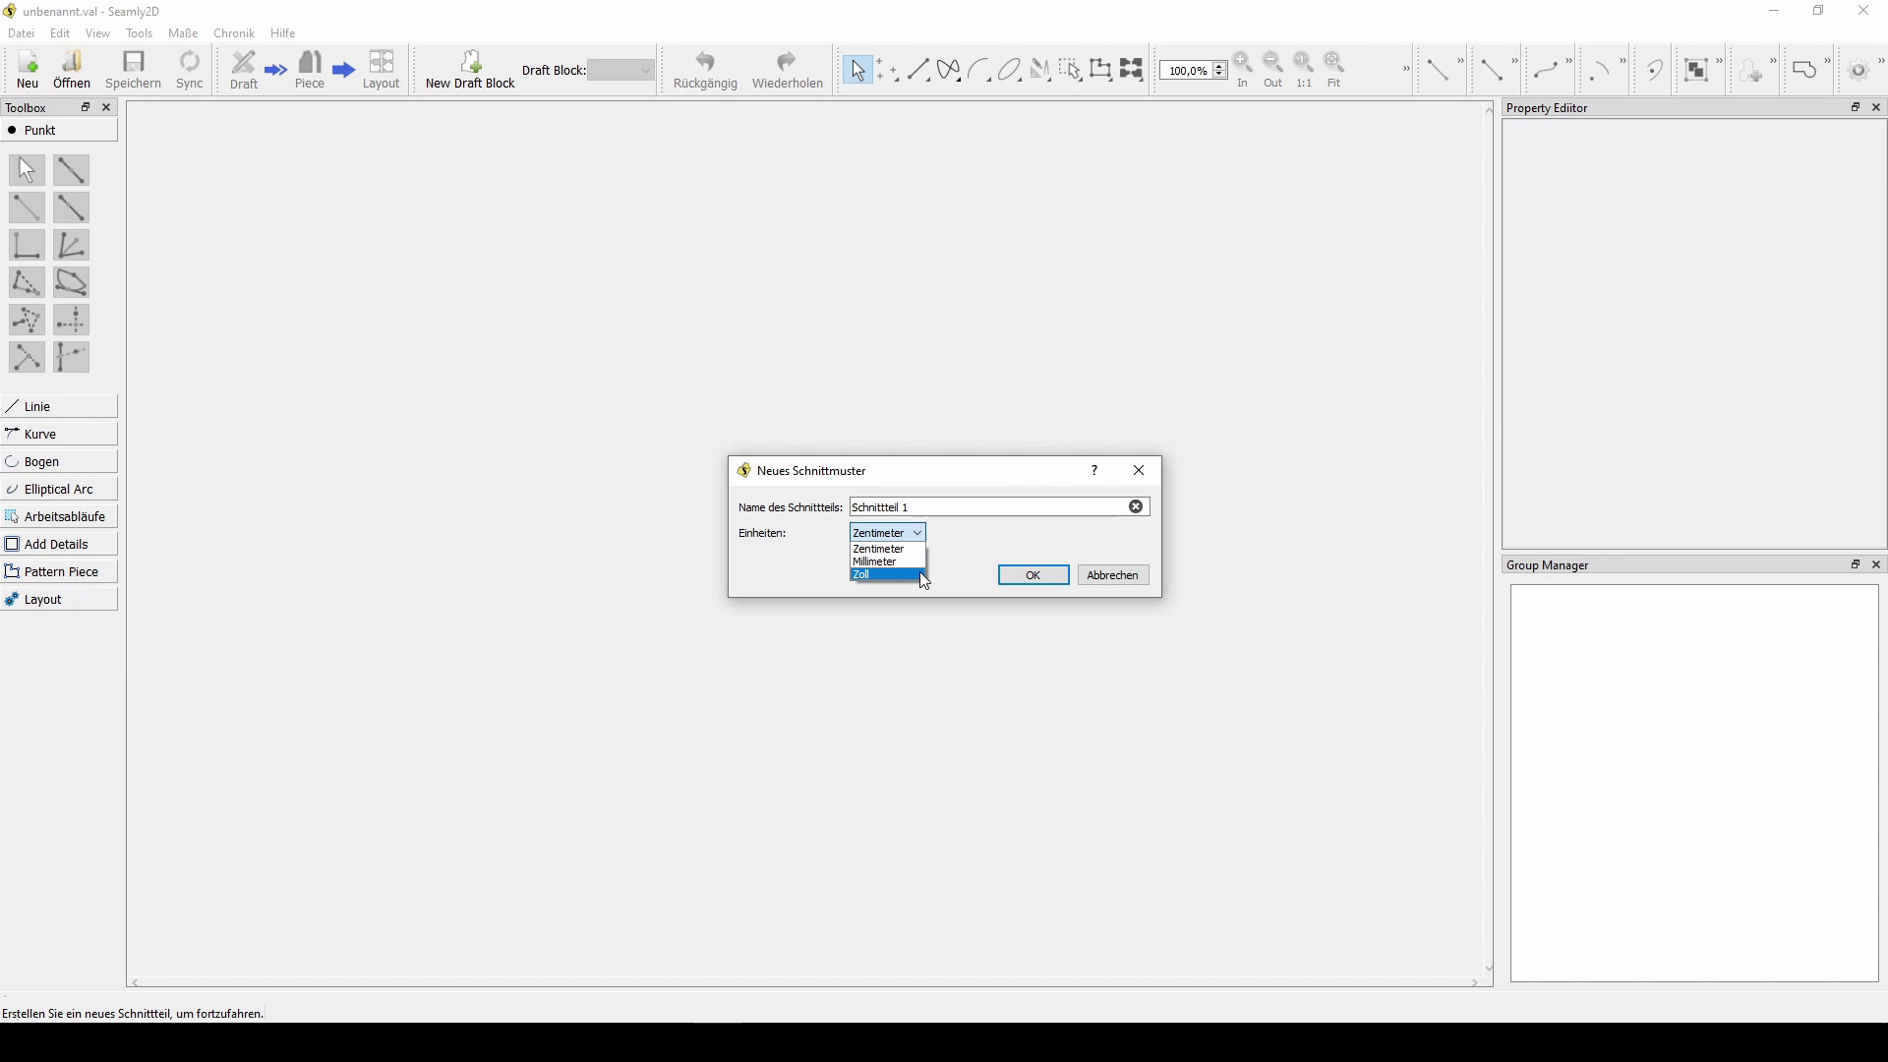
left_click(960, 547)
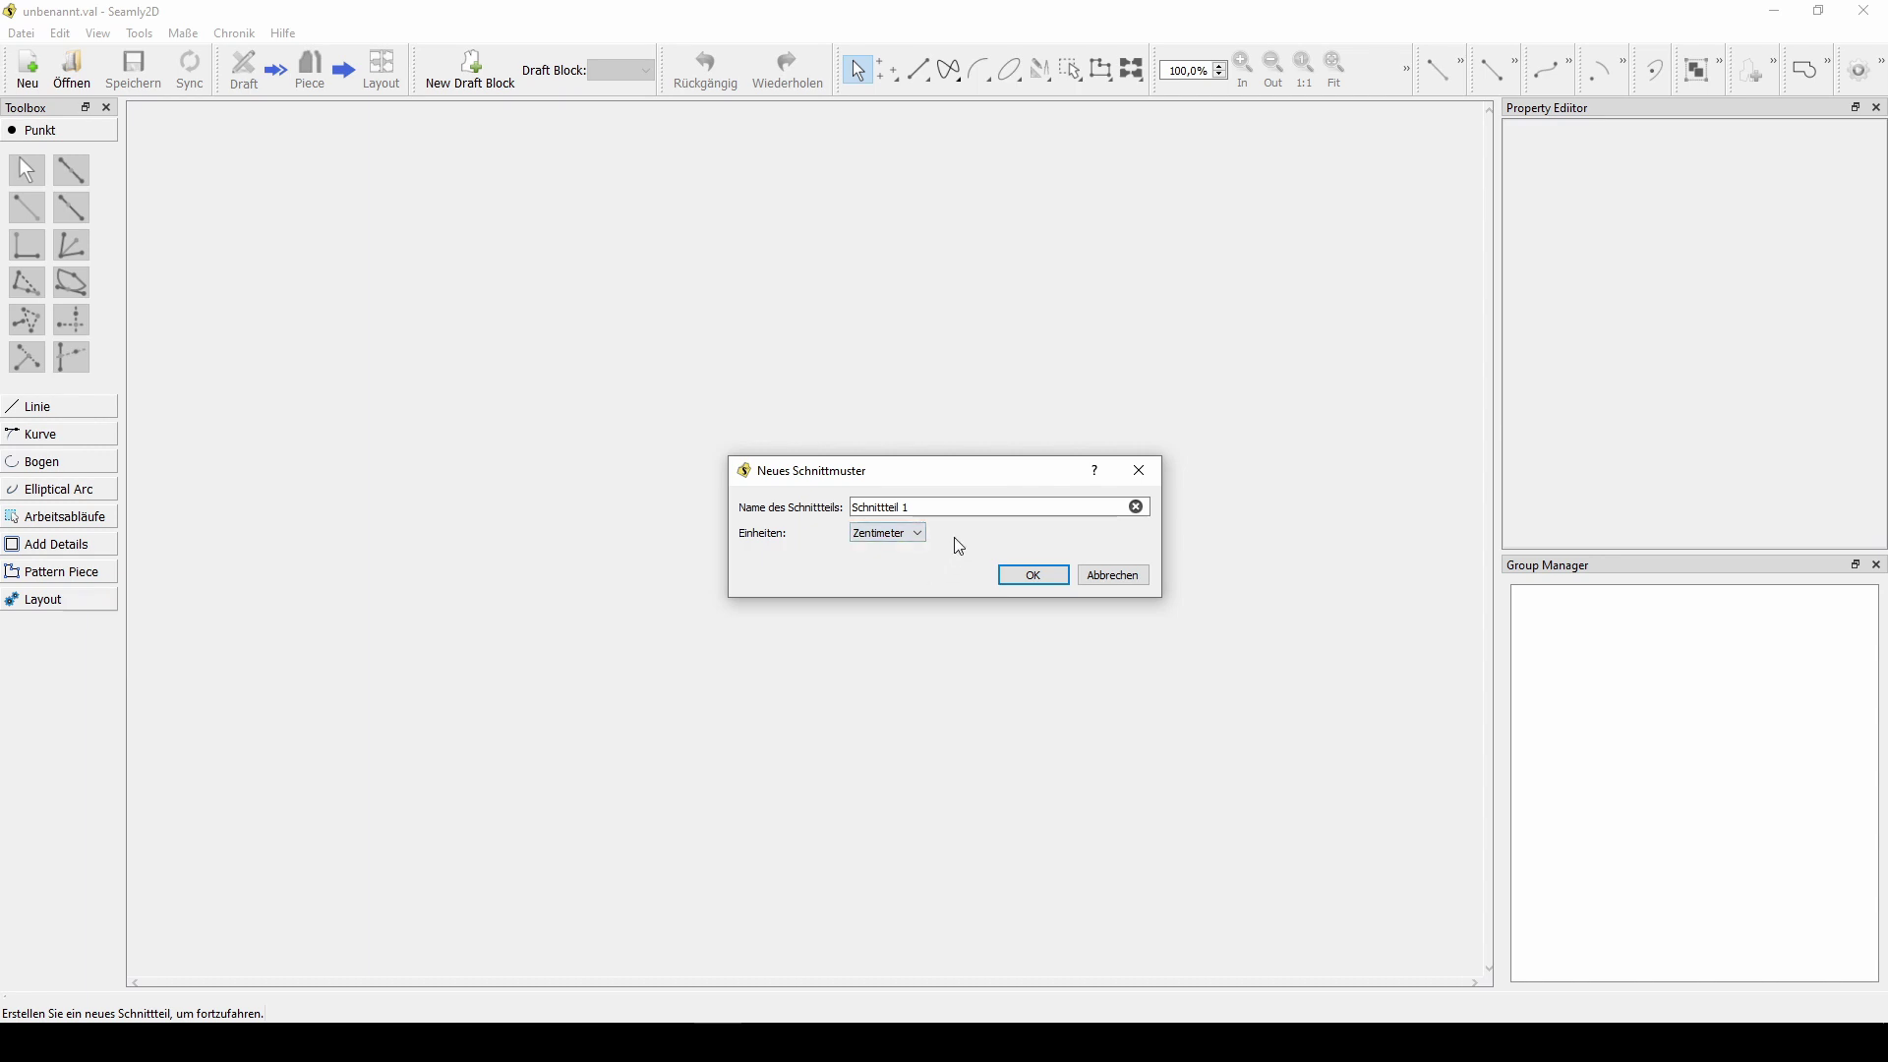
left_click(1034, 578)
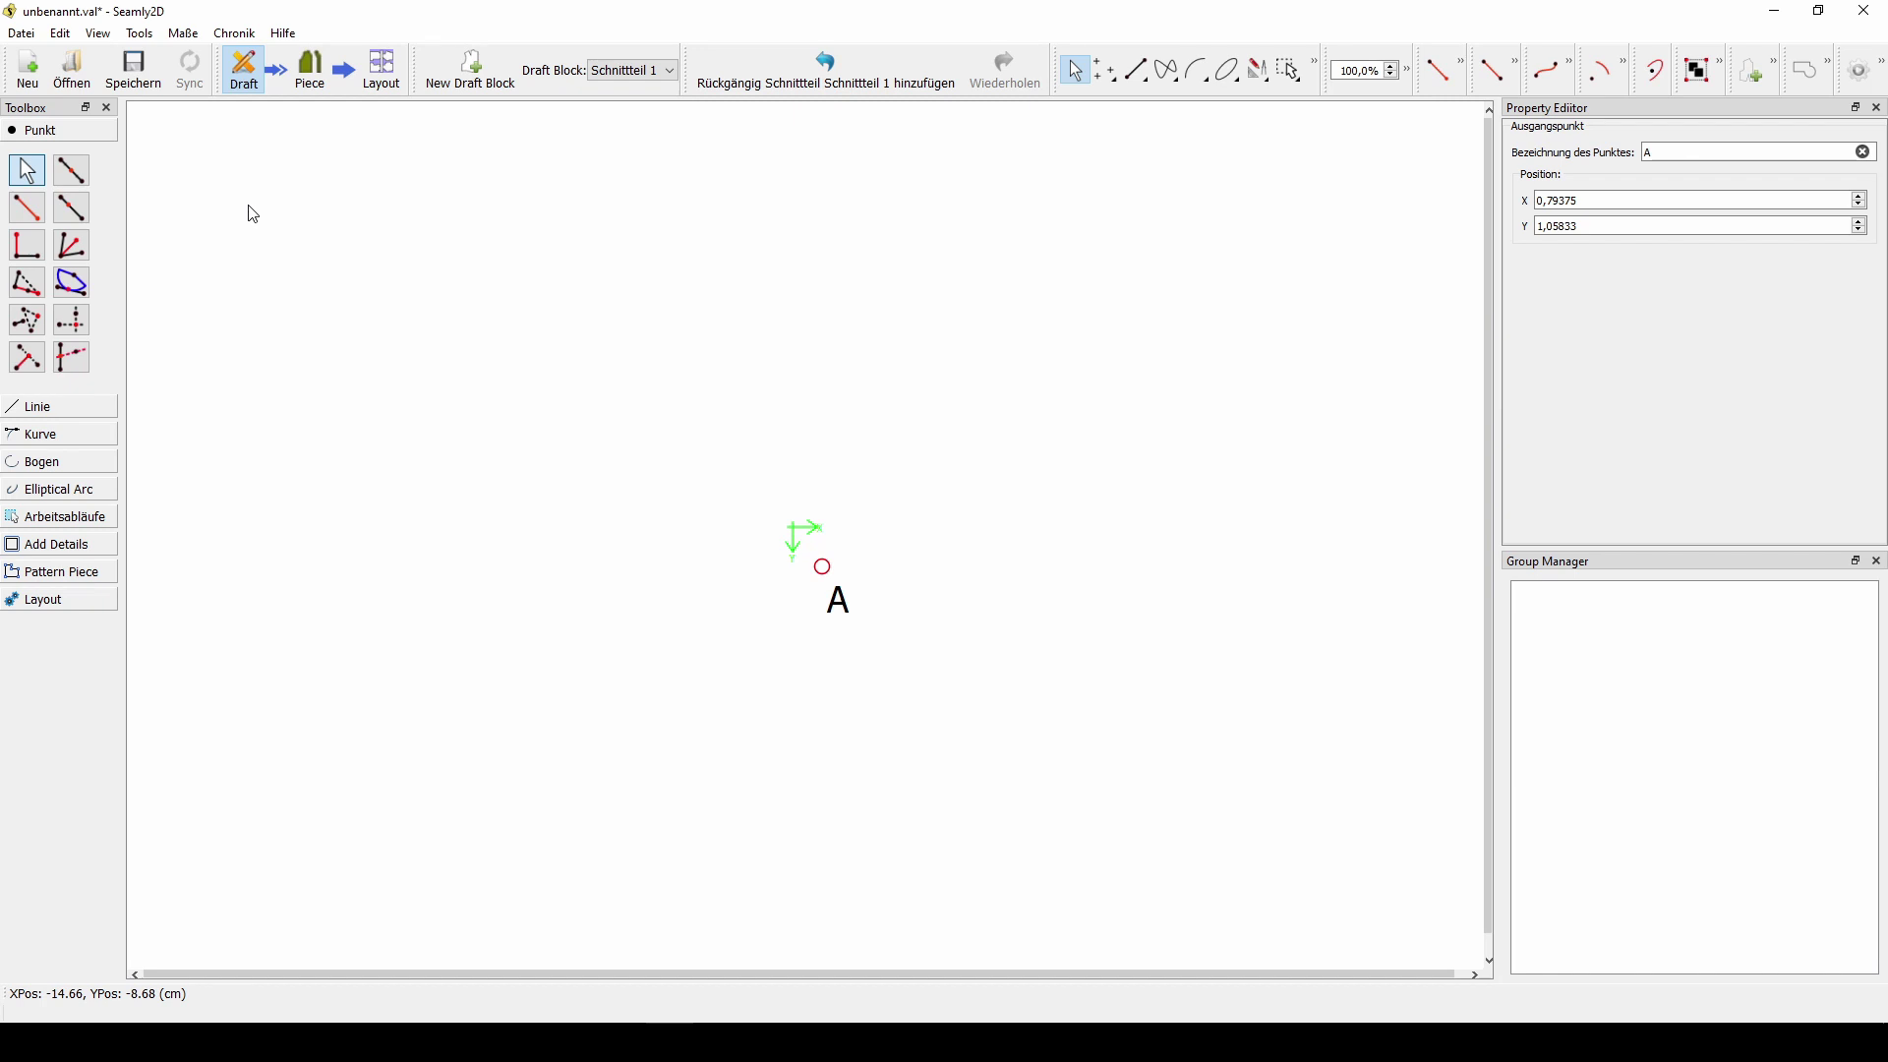
- Launch SeamlyMe from the Maße menu and create a new Individuell file in Zentimeter
left_click(184, 35)
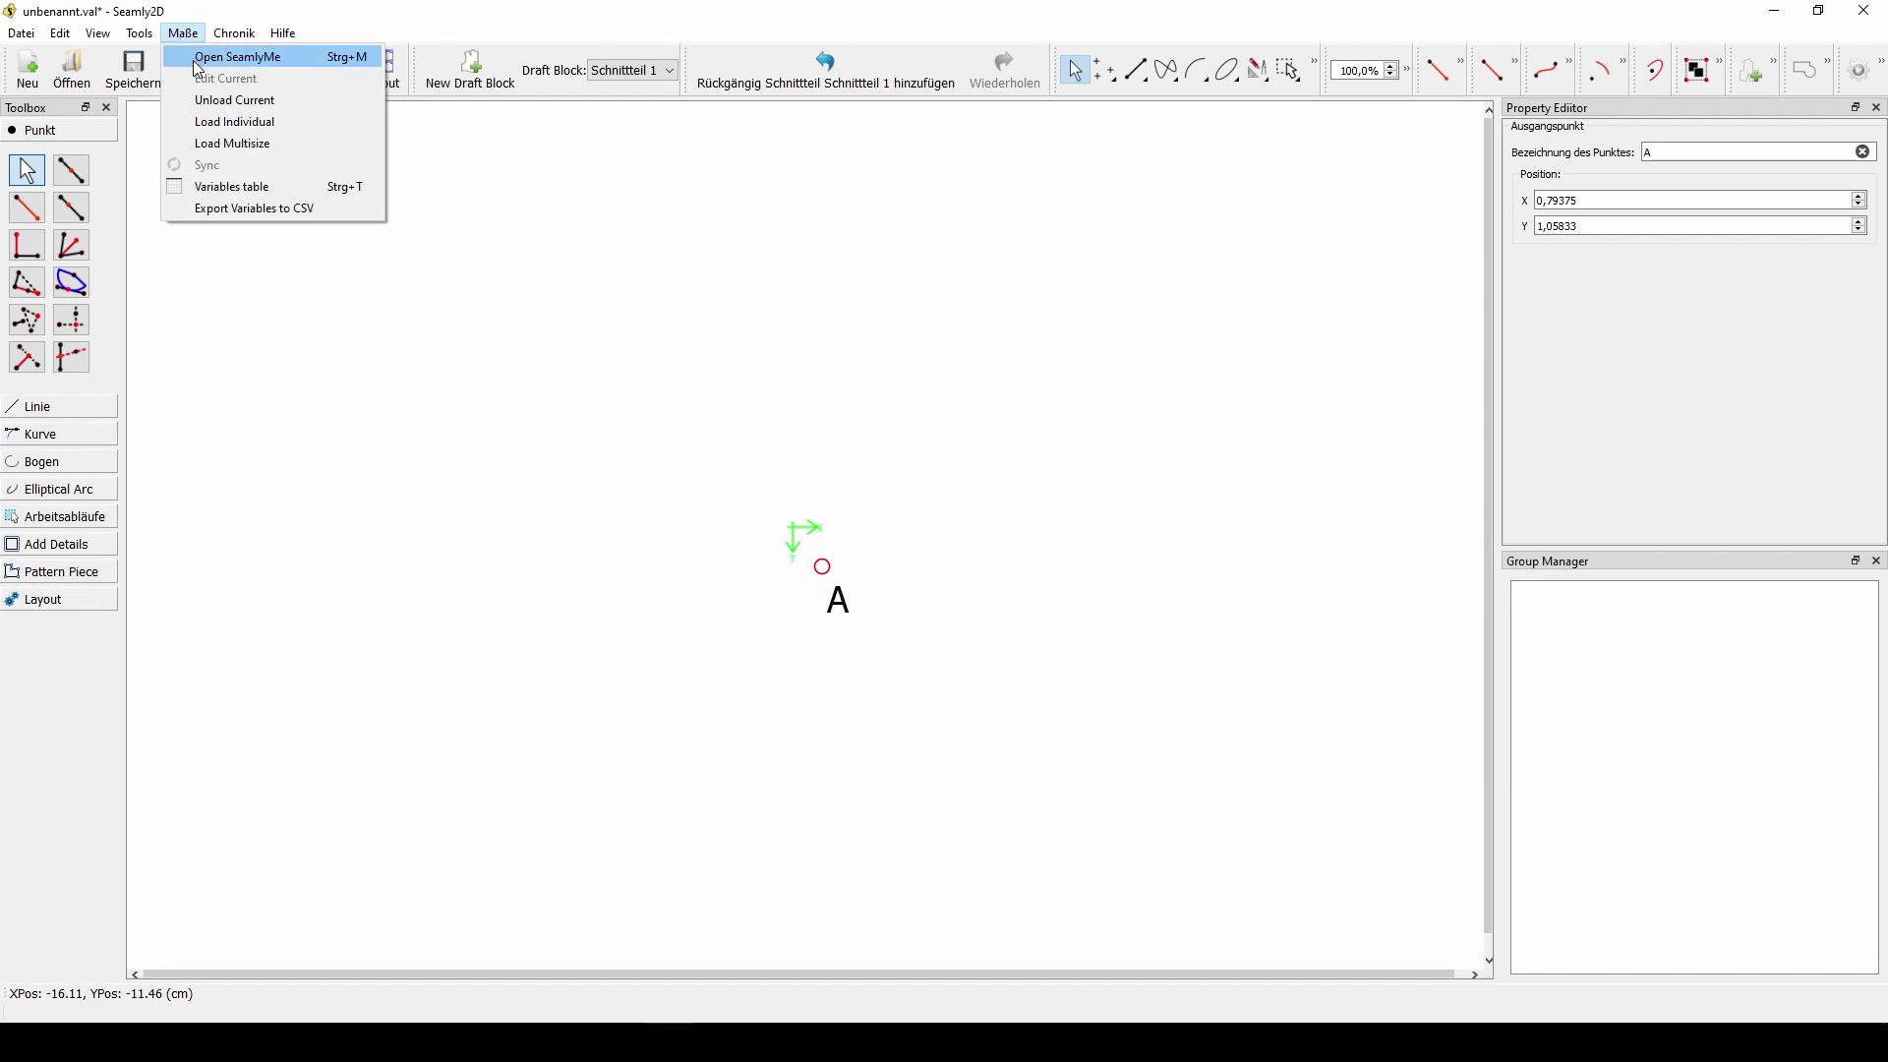
left_click(199, 59)
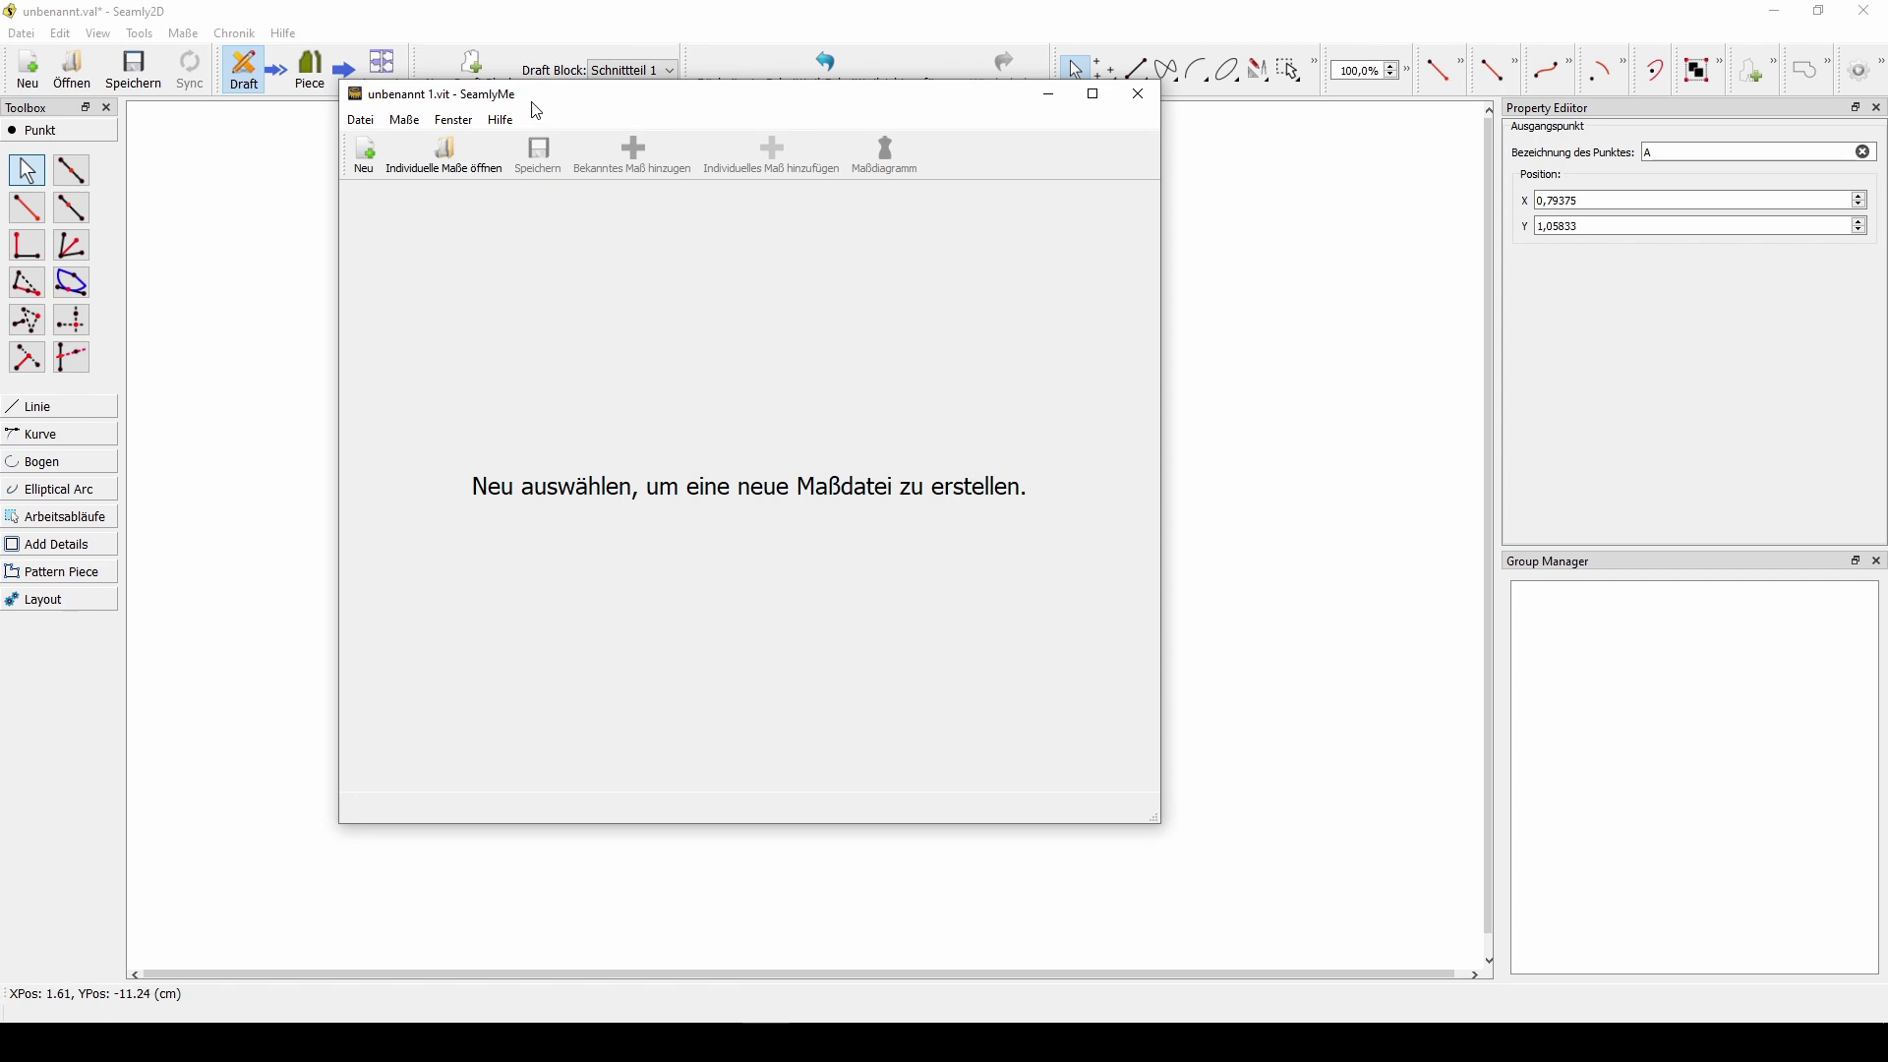
left_click(366, 157)
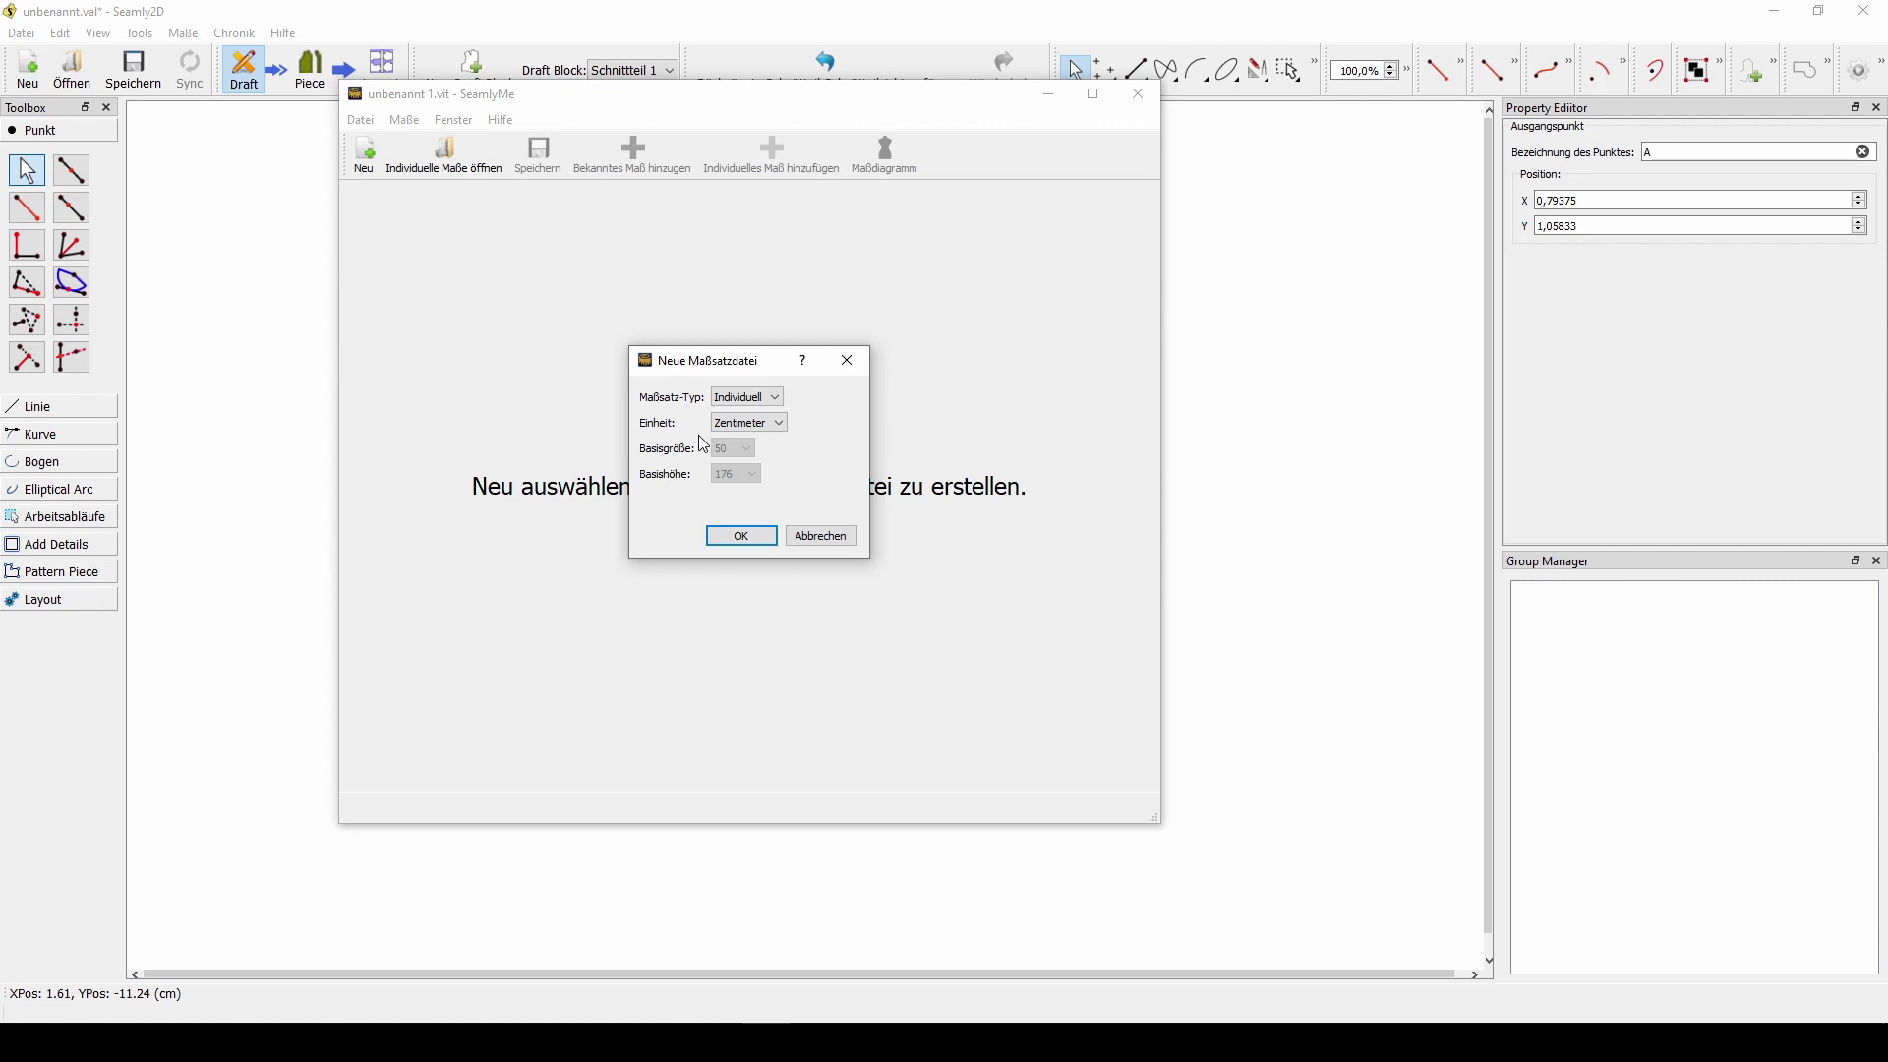
left_click(741, 537)
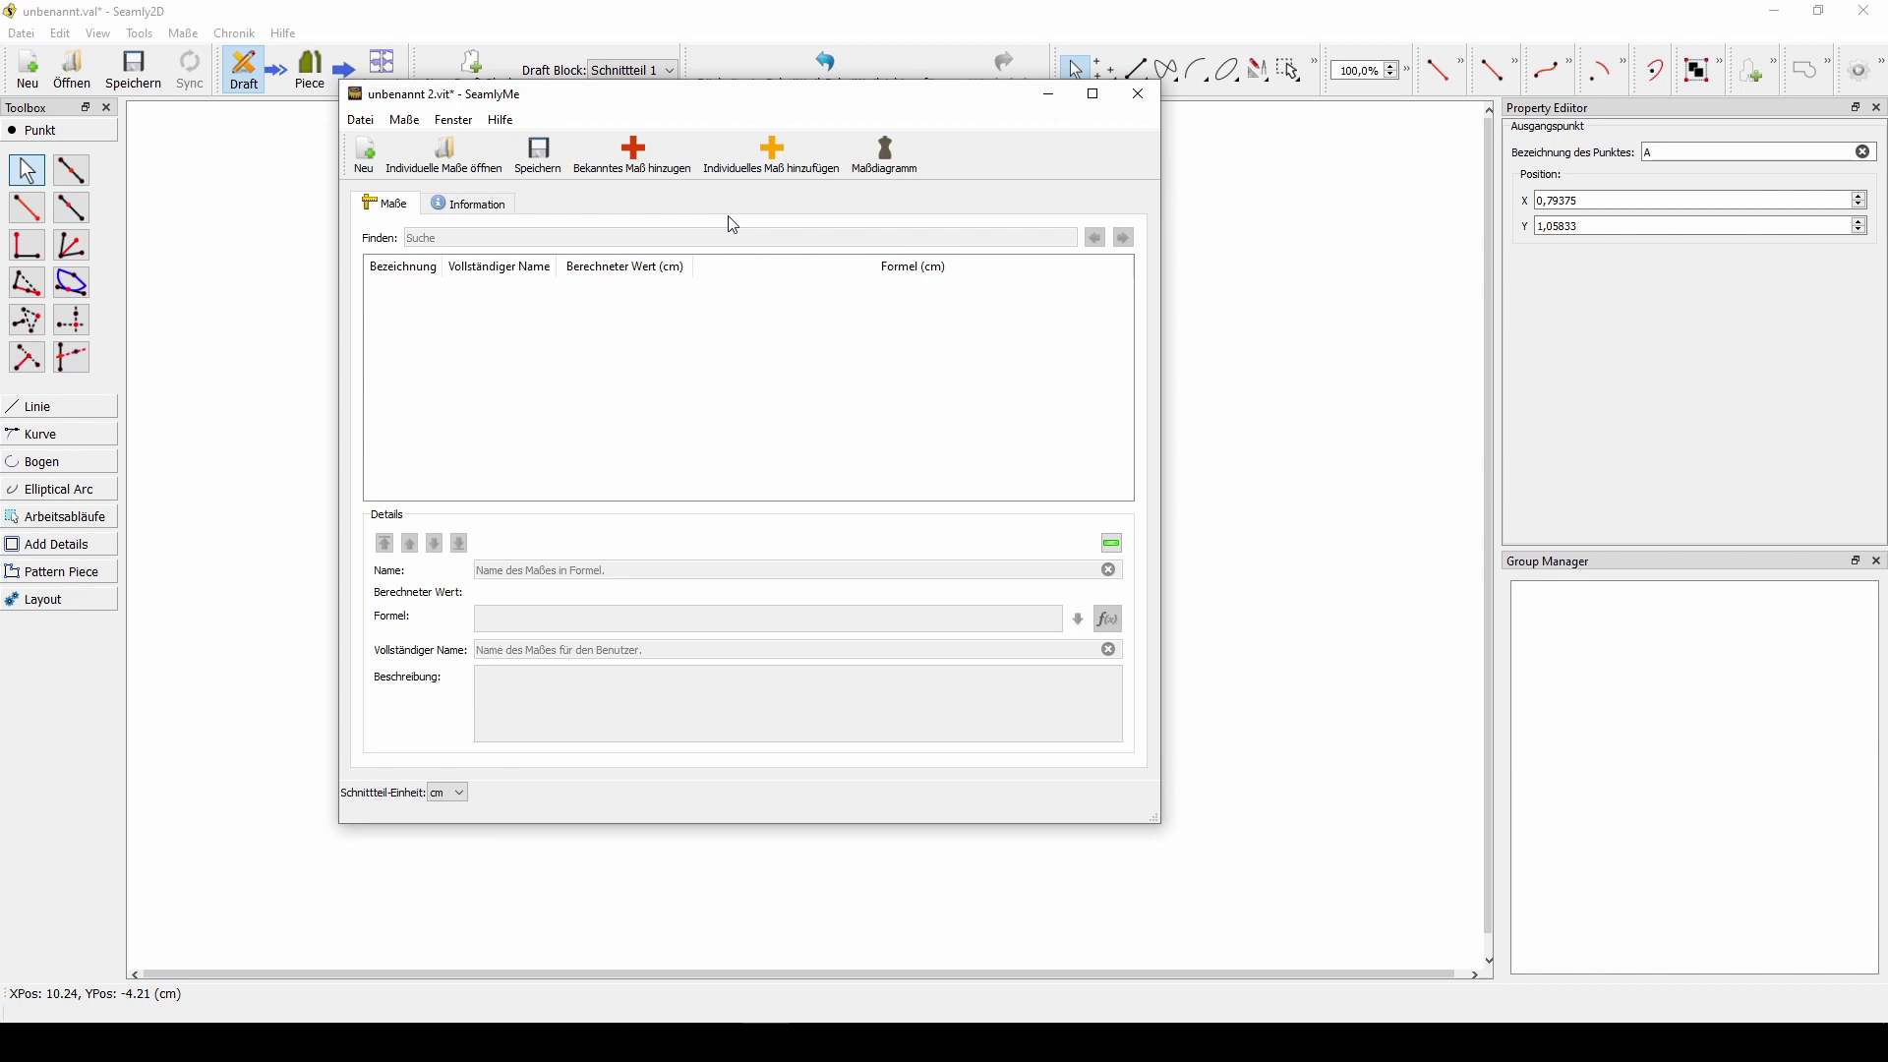
- Add custom measurement Tu, full name Taillenumfang, with value 80
left_click(778, 162)
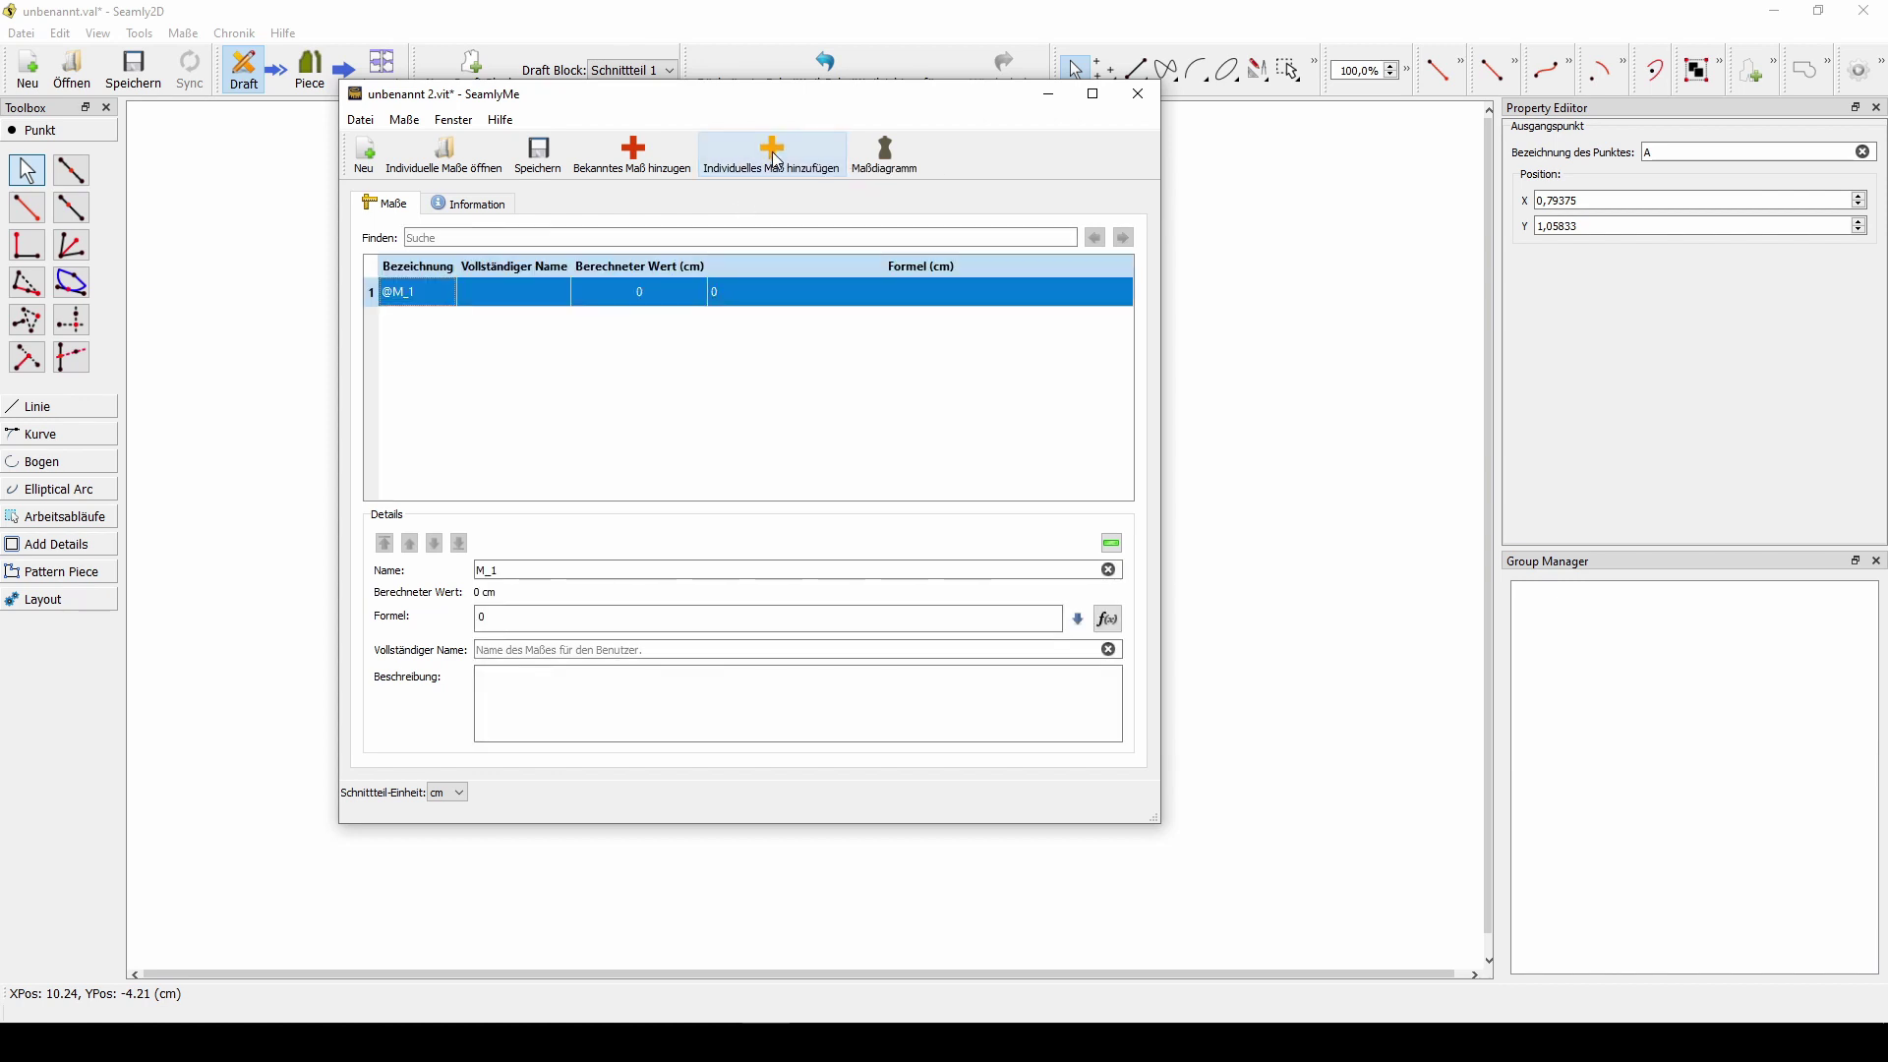
left_click(575, 571)
left_click_drag(531, 569, 477, 570)
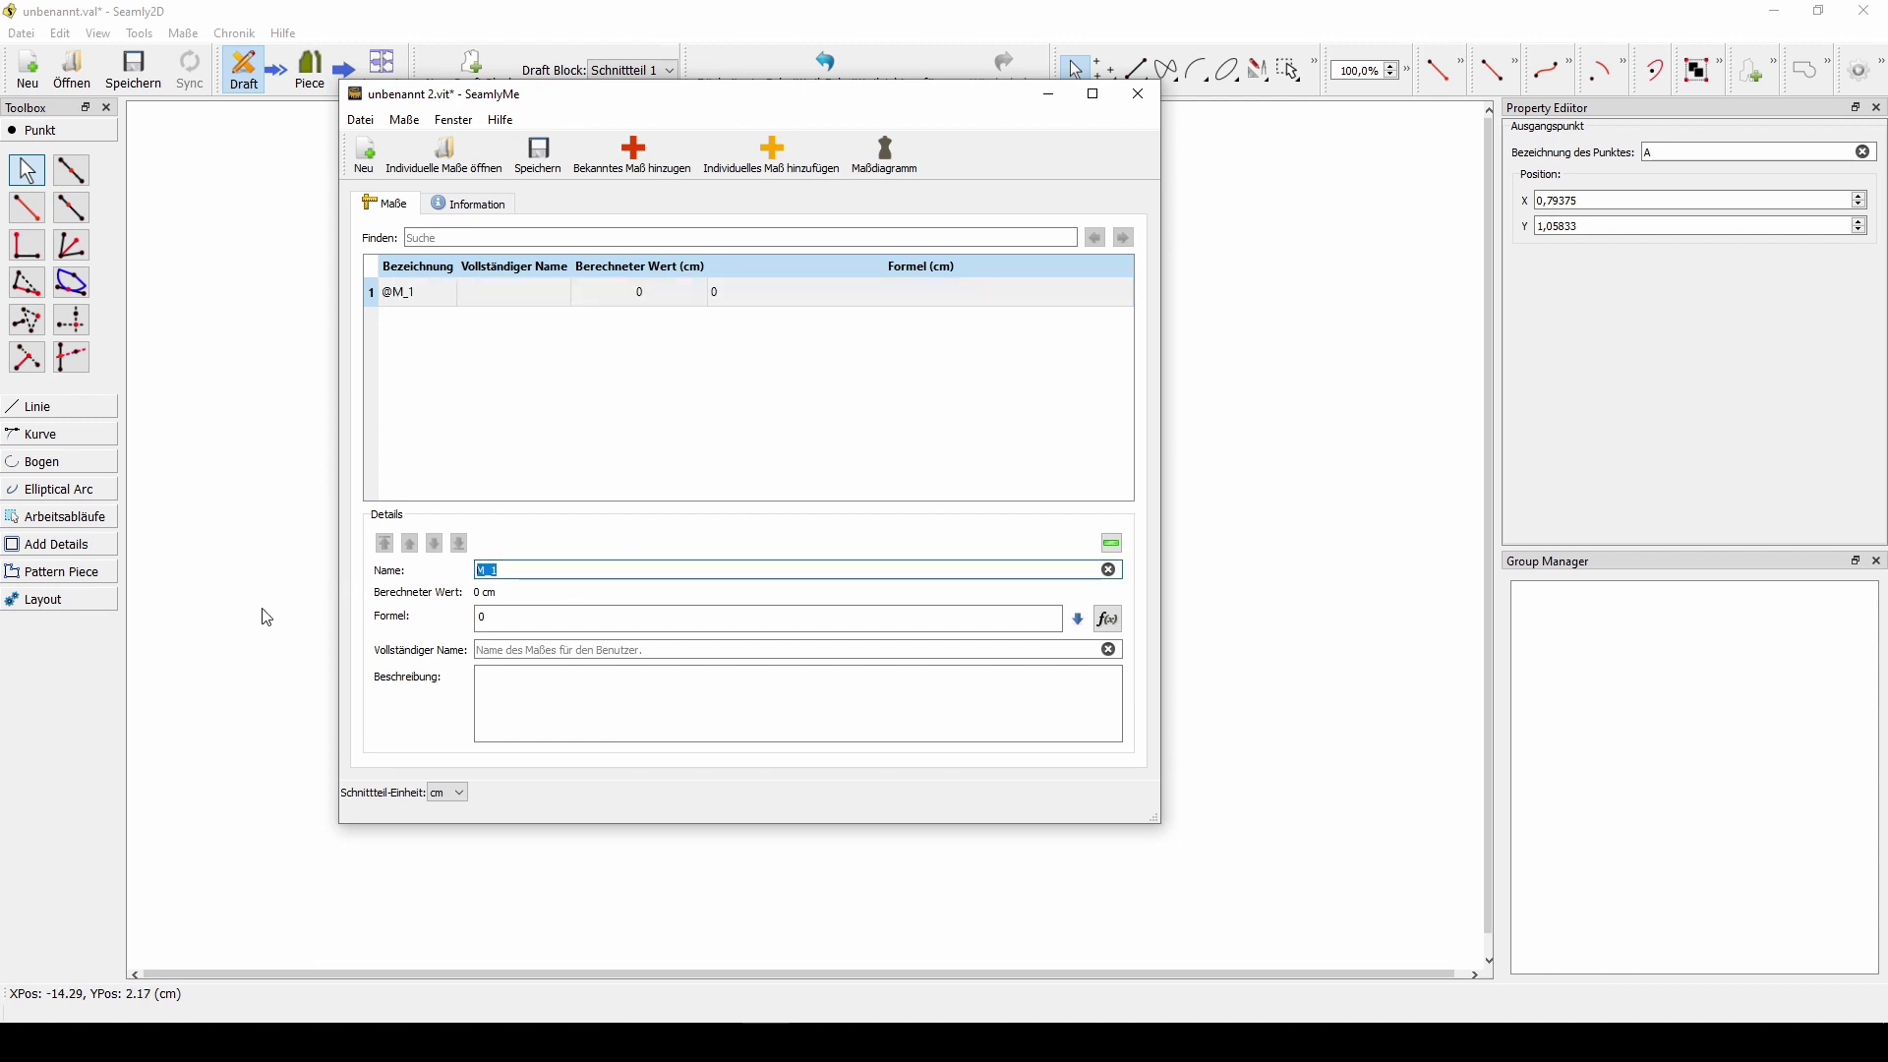
type("Tu")
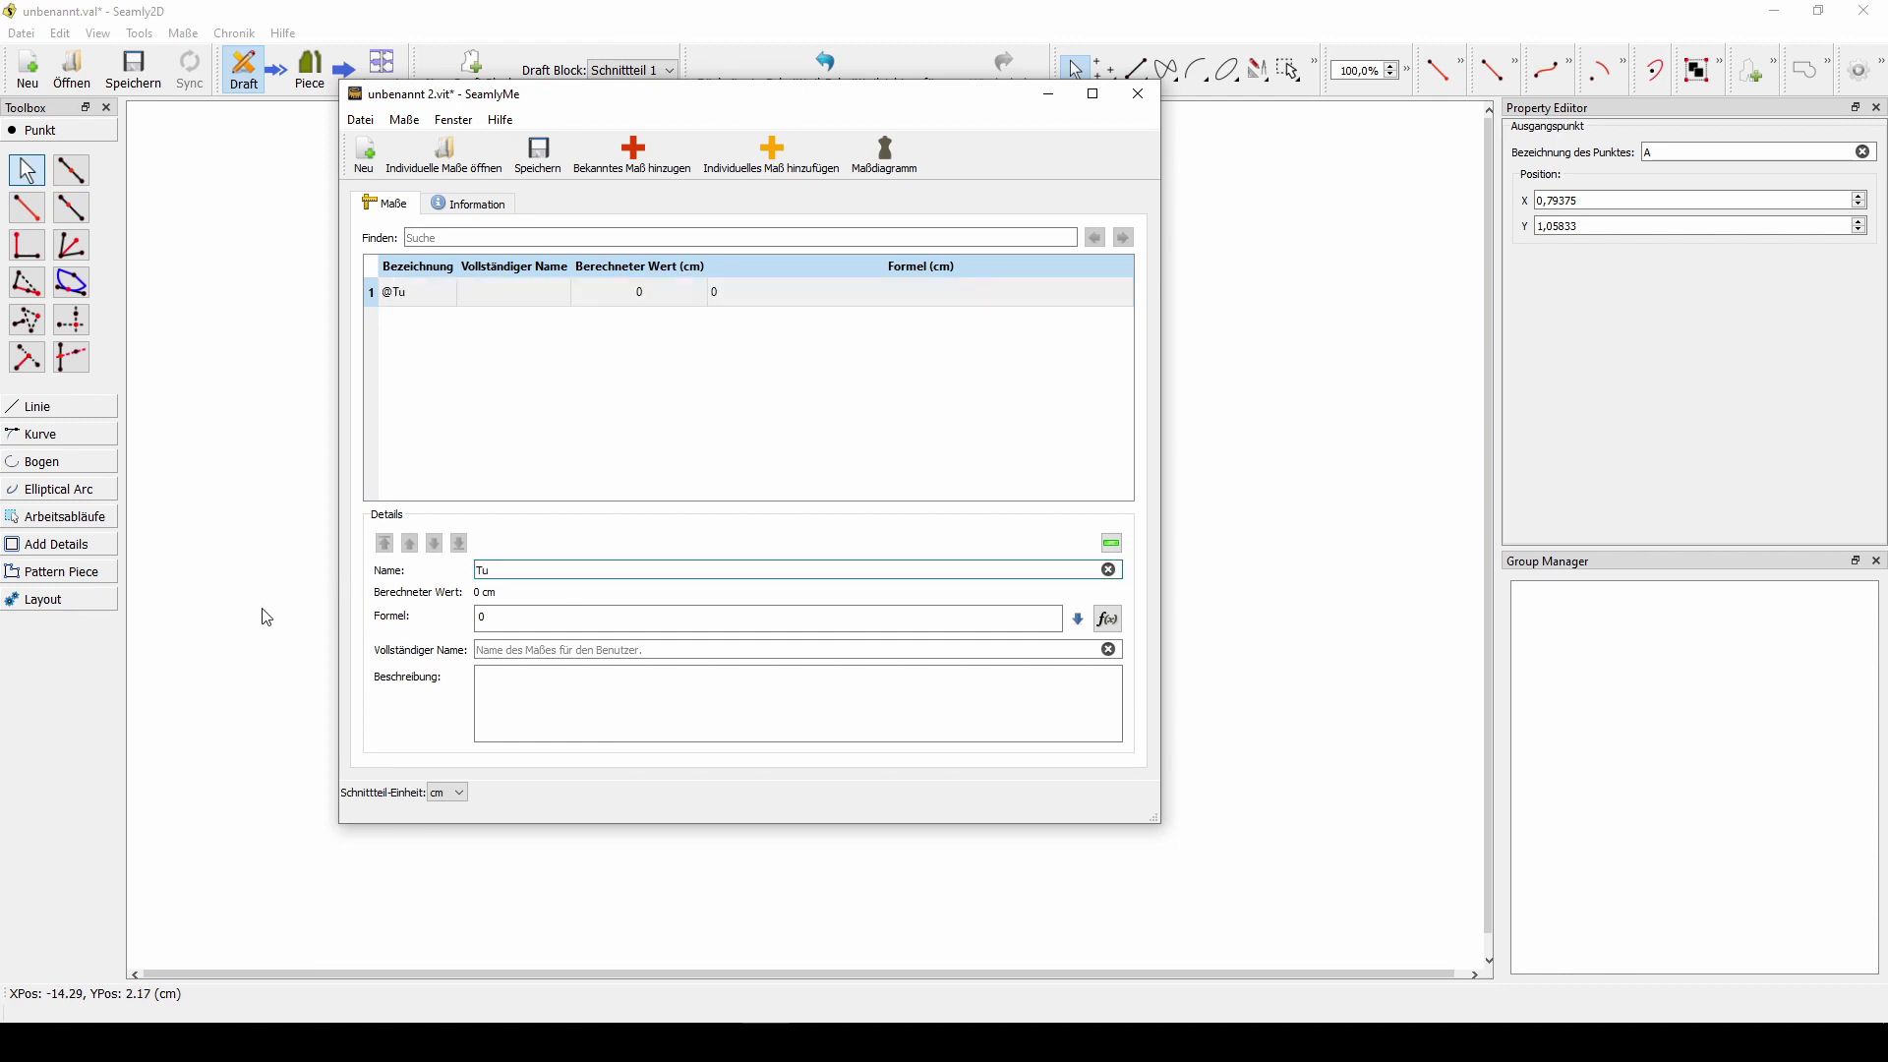
left_click(478, 652)
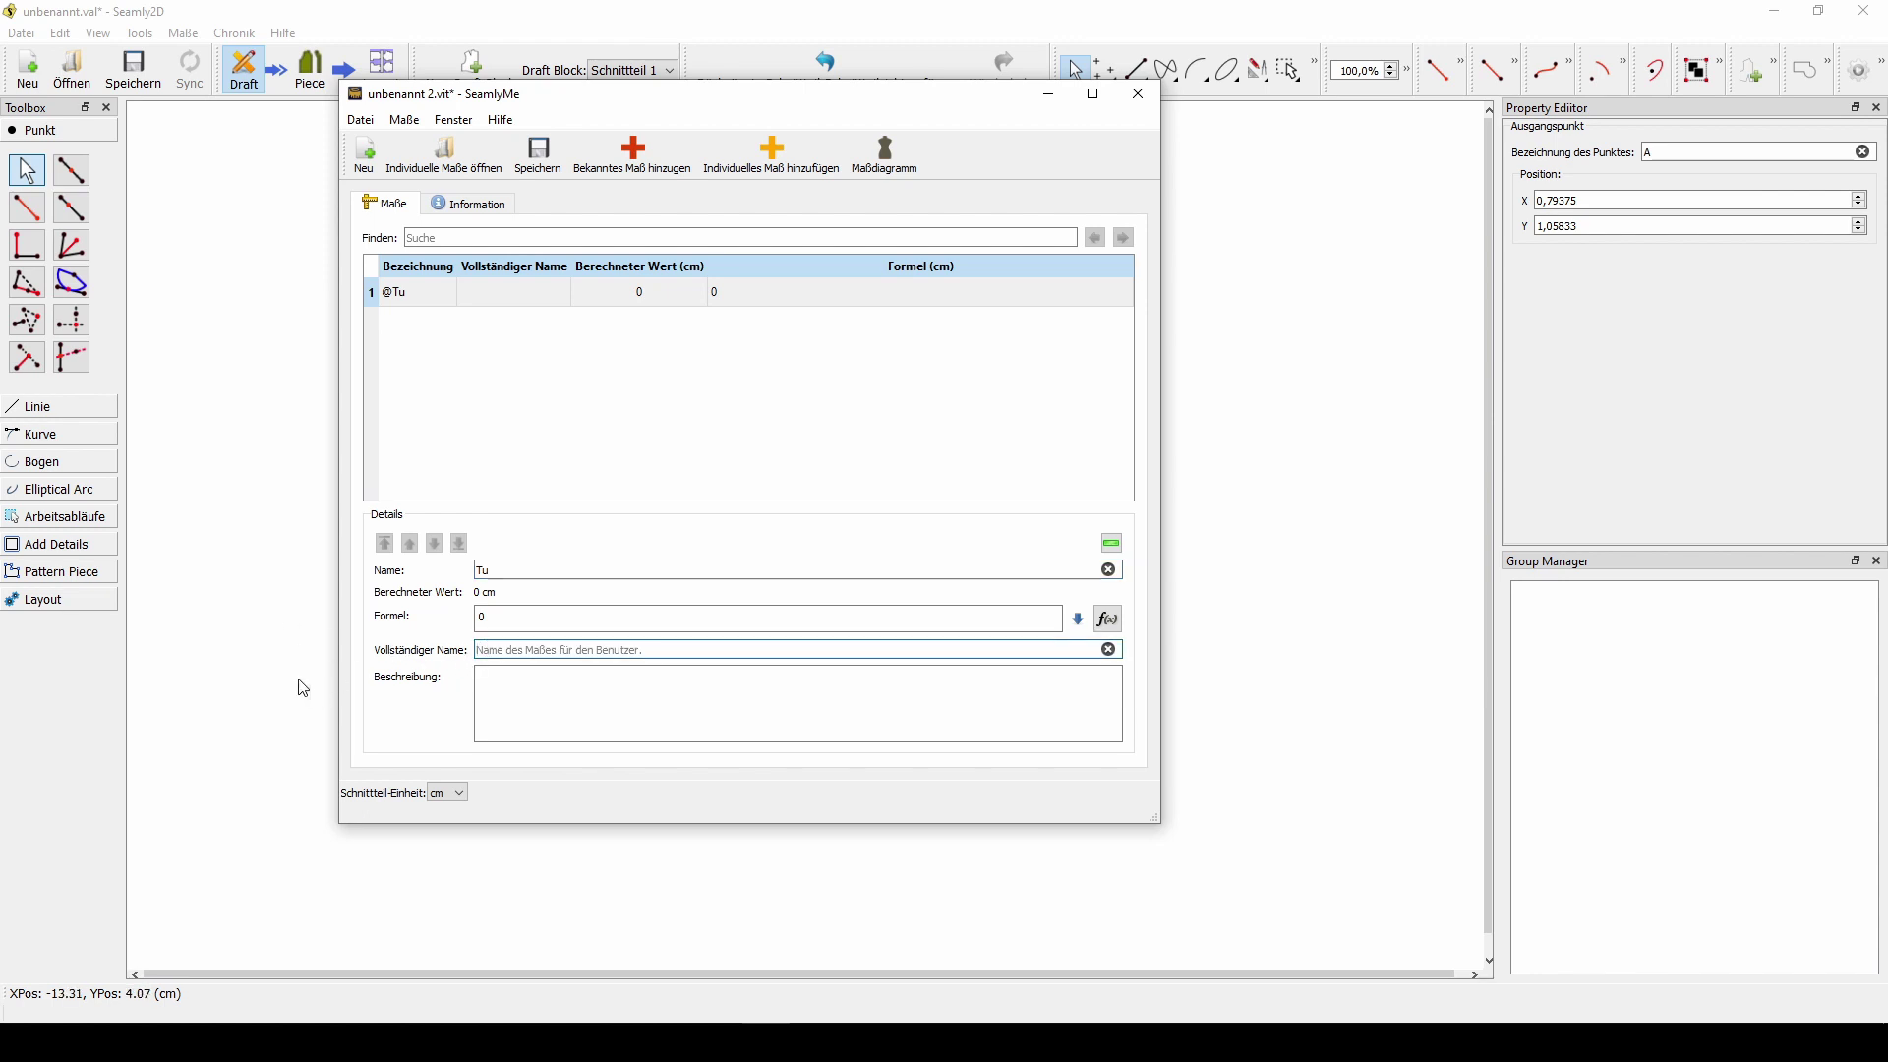
type("Tail")
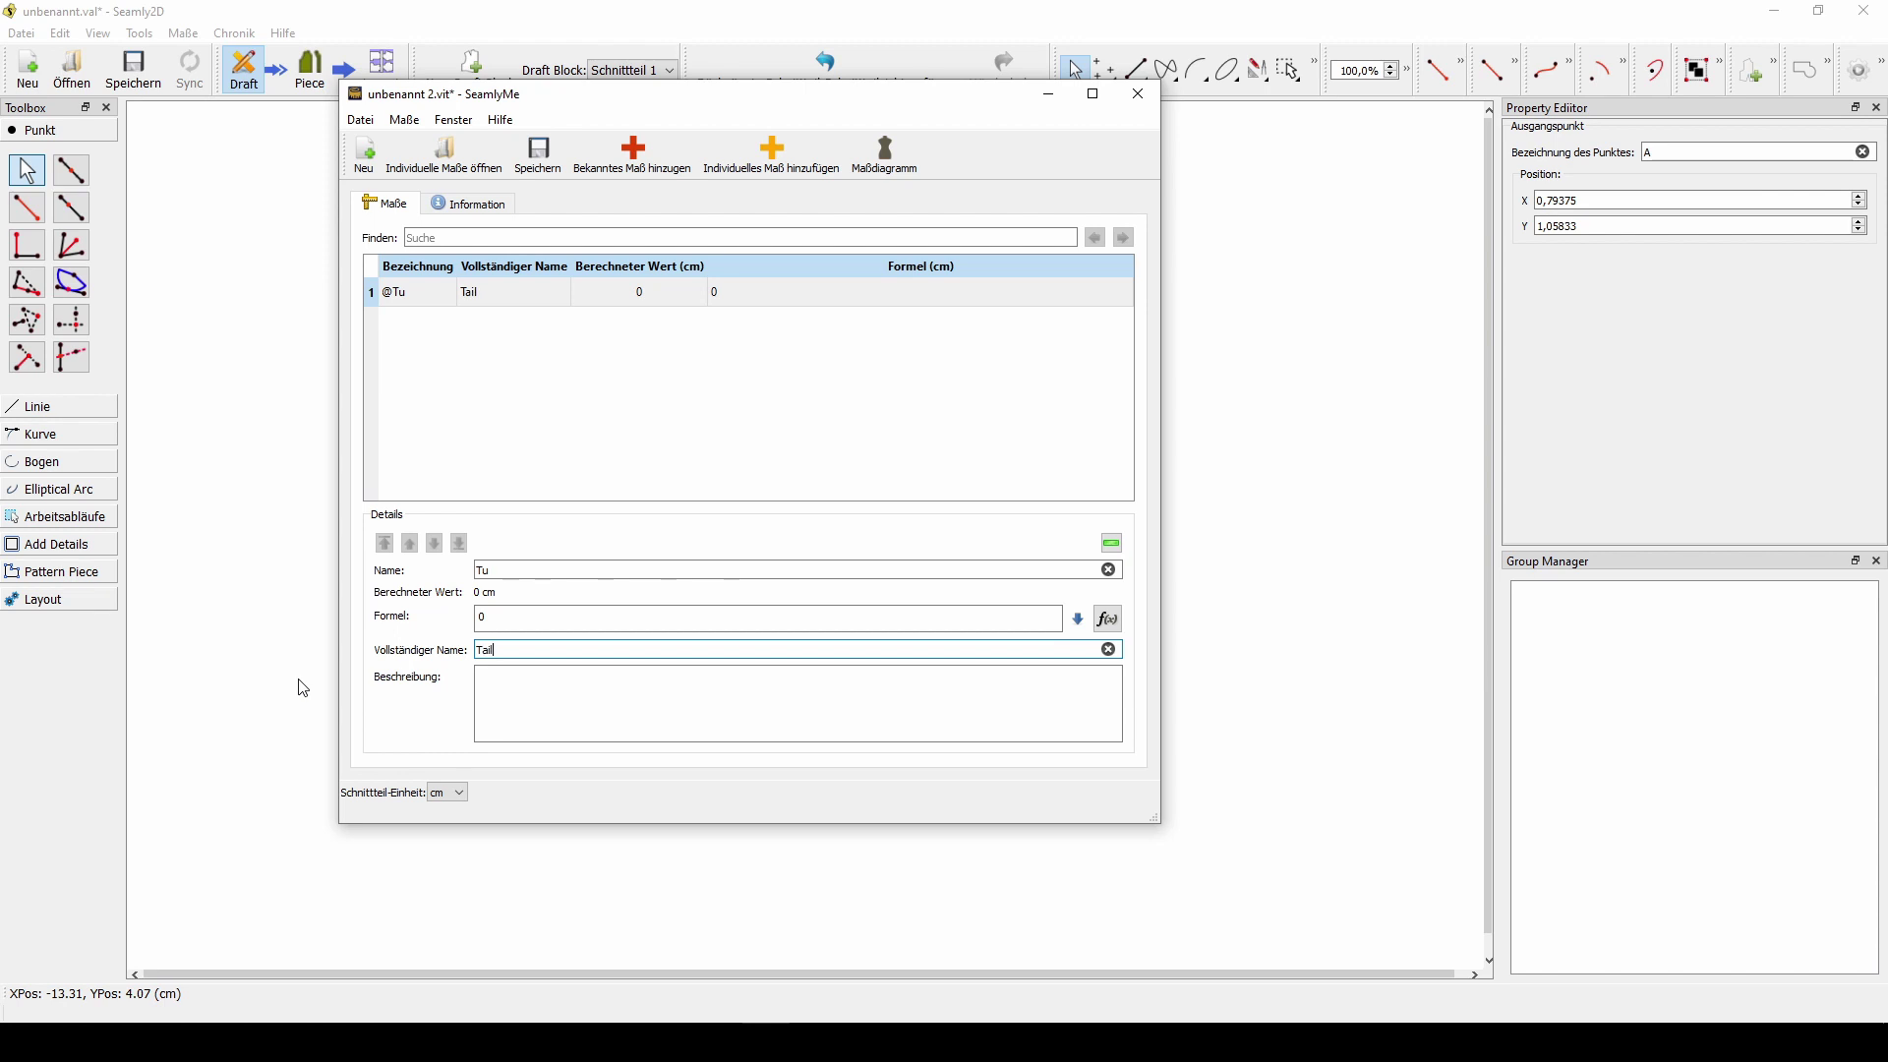
type("lenumfang")
key("shift+Tab")
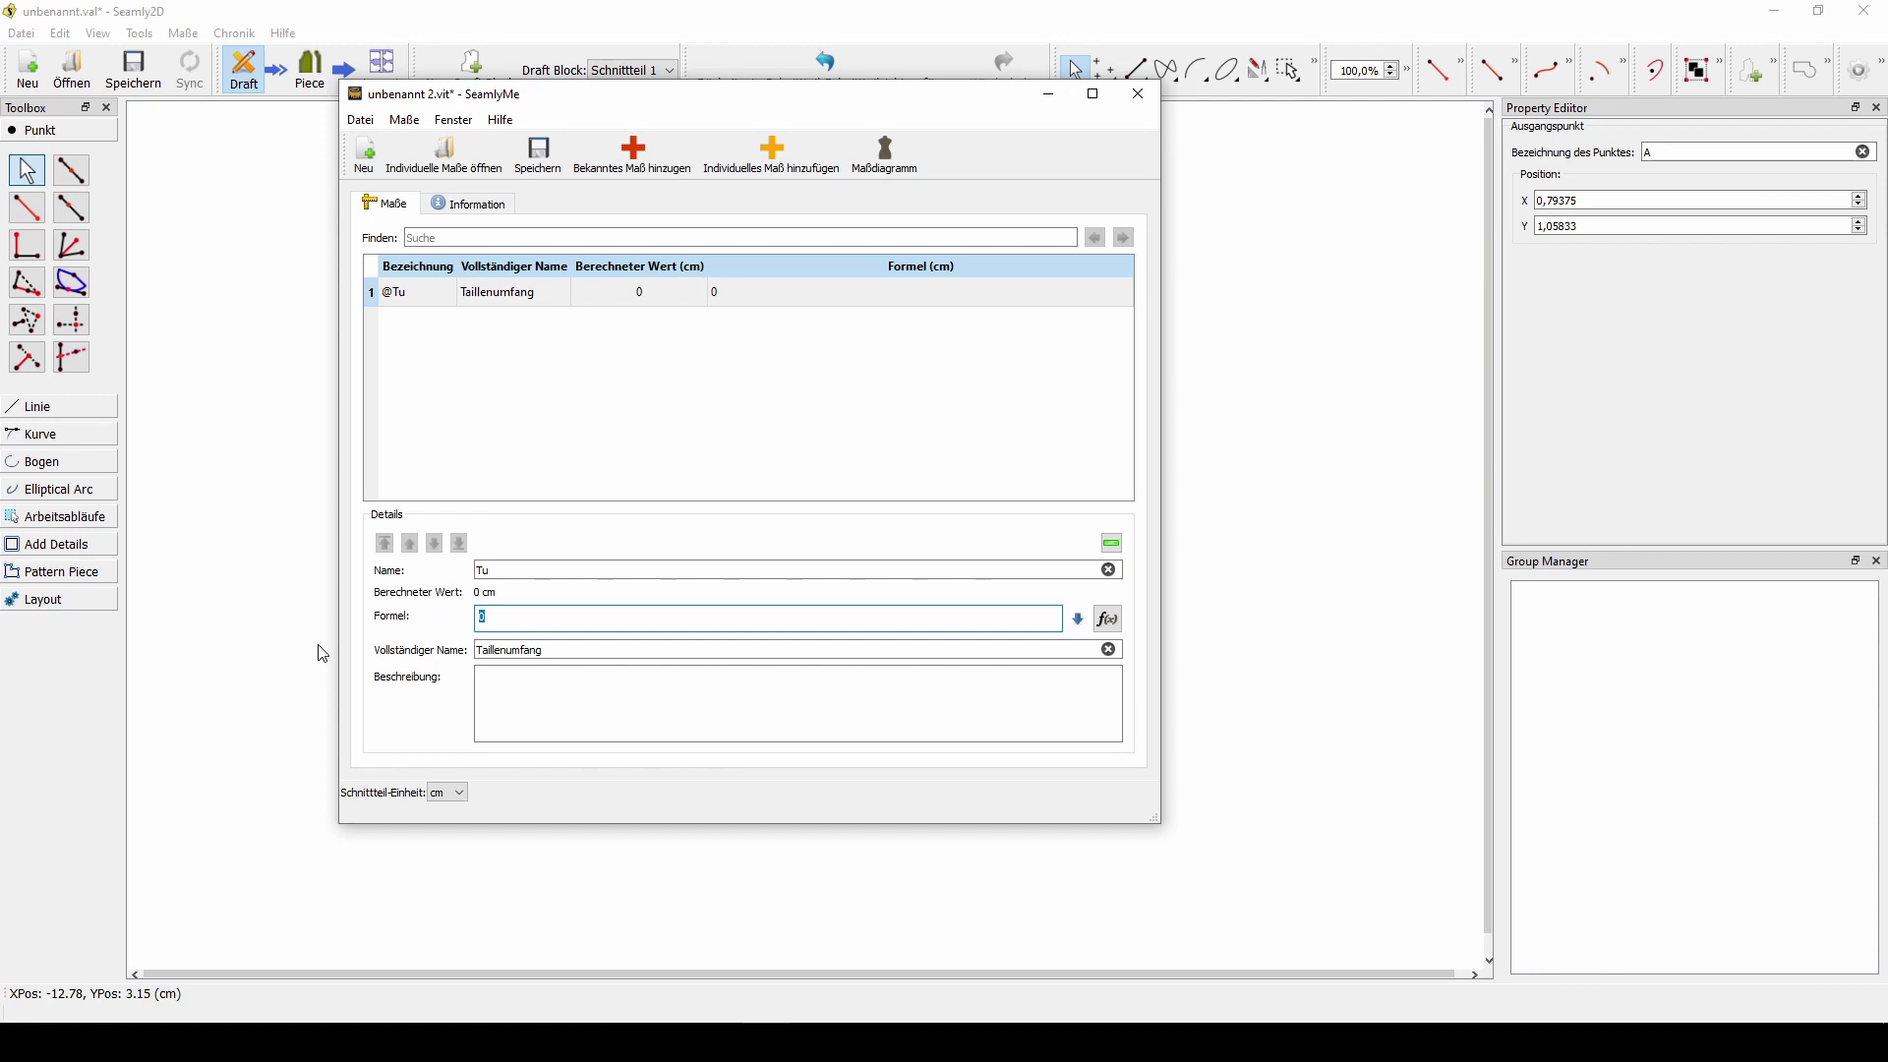
type("80")
- Add a second custom measurement Hu, full name Hüftumfang, with value 103
left_click(775, 157)
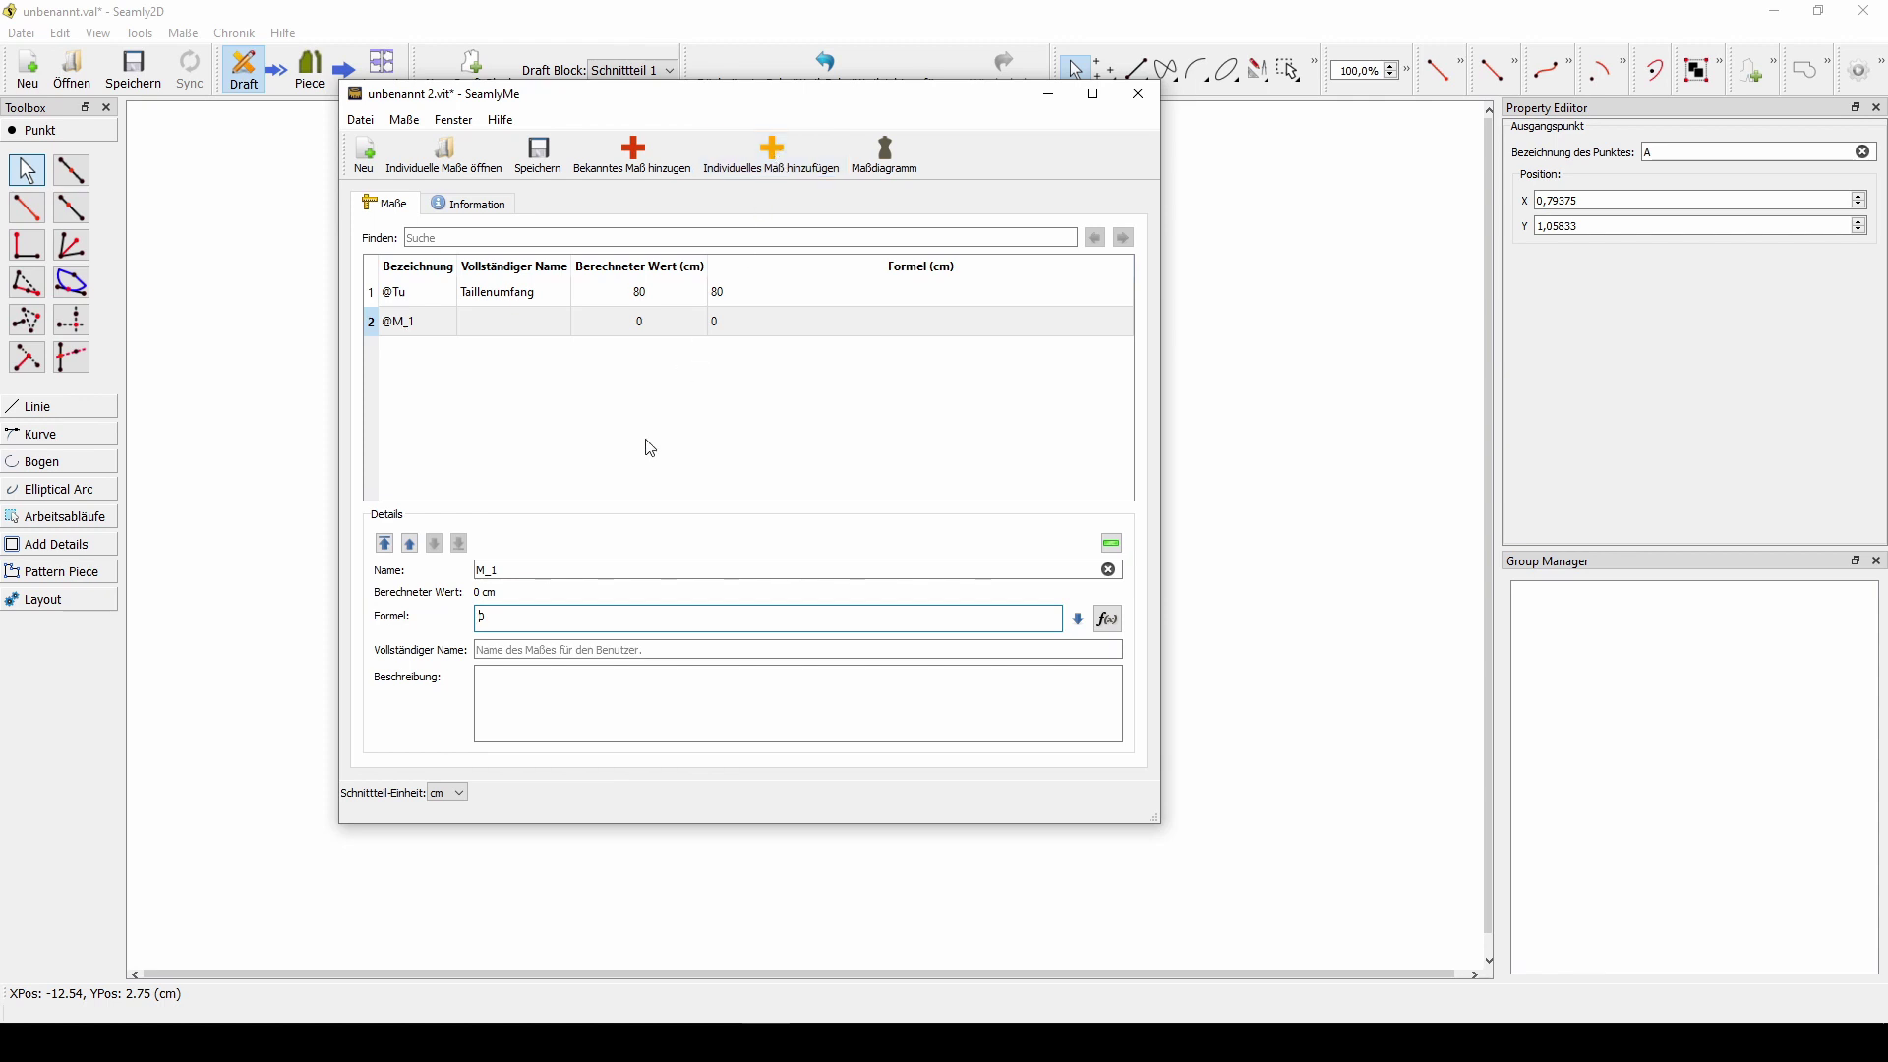
double_click(544, 564)
type("Hu")
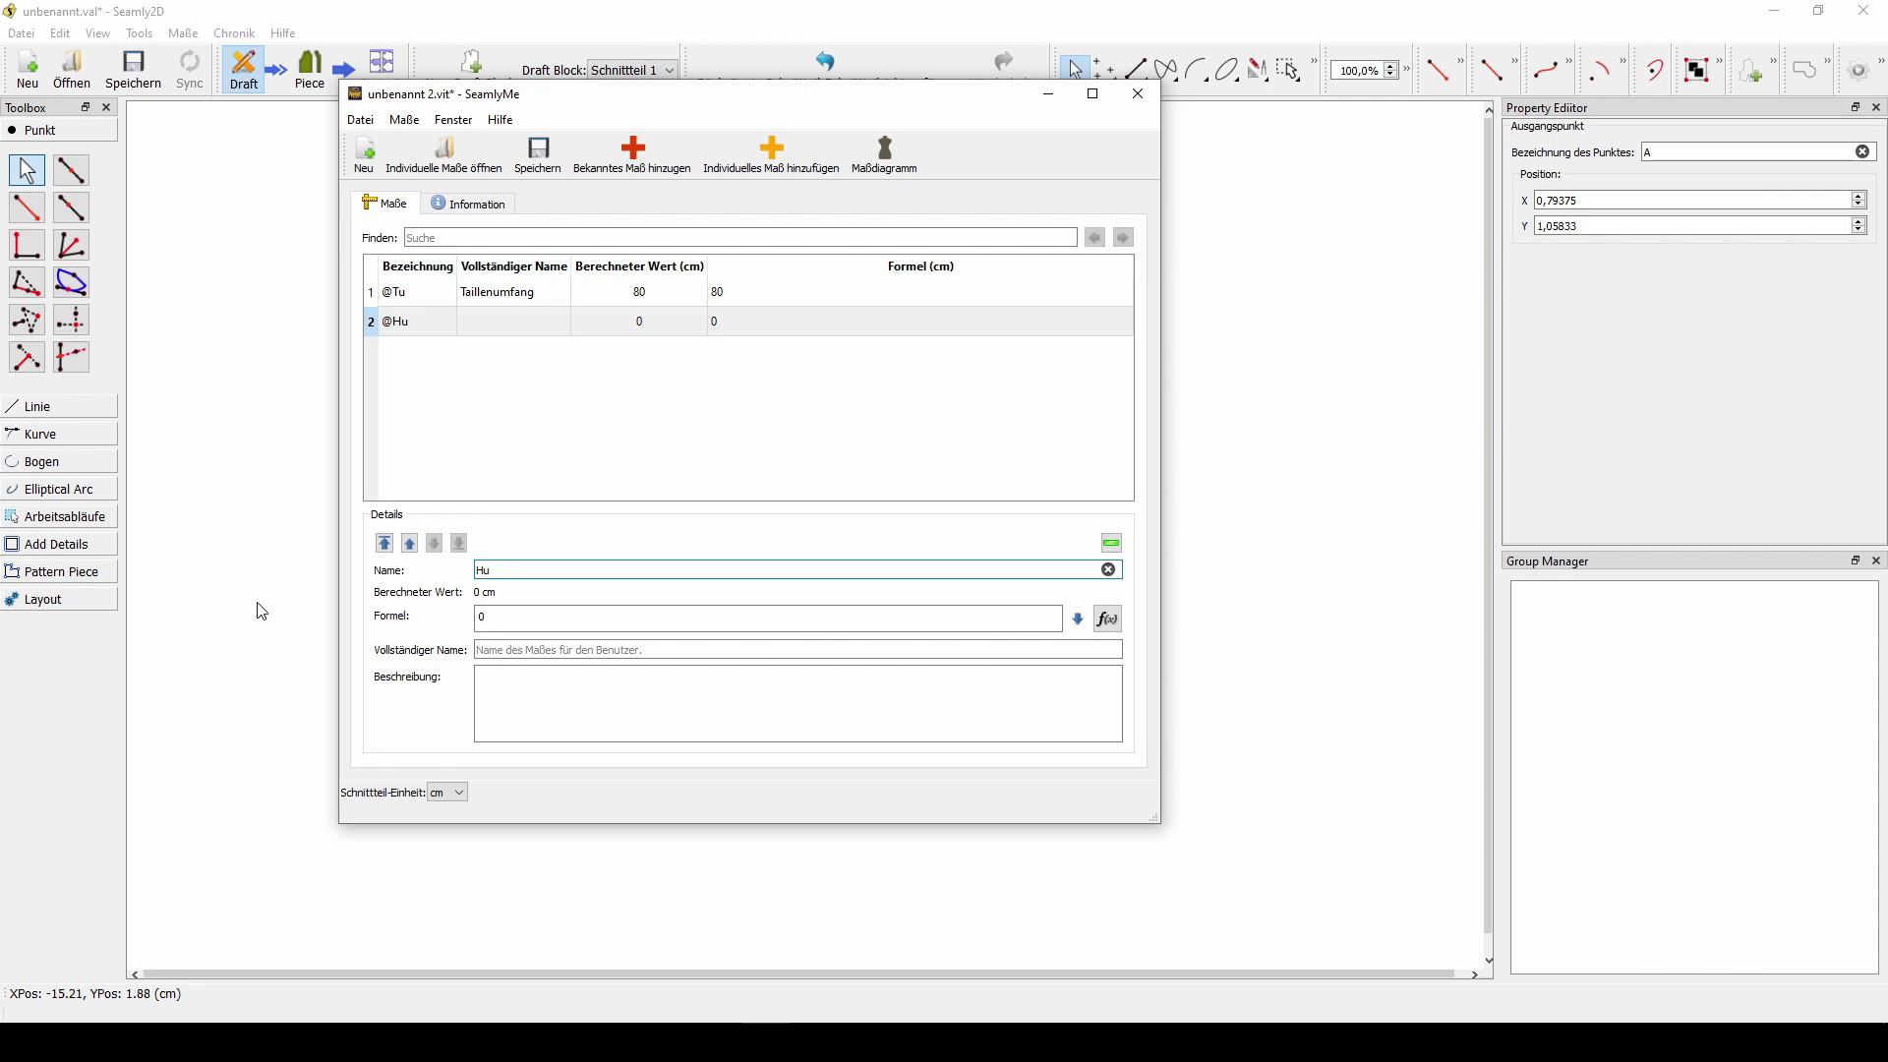
key("Tab")
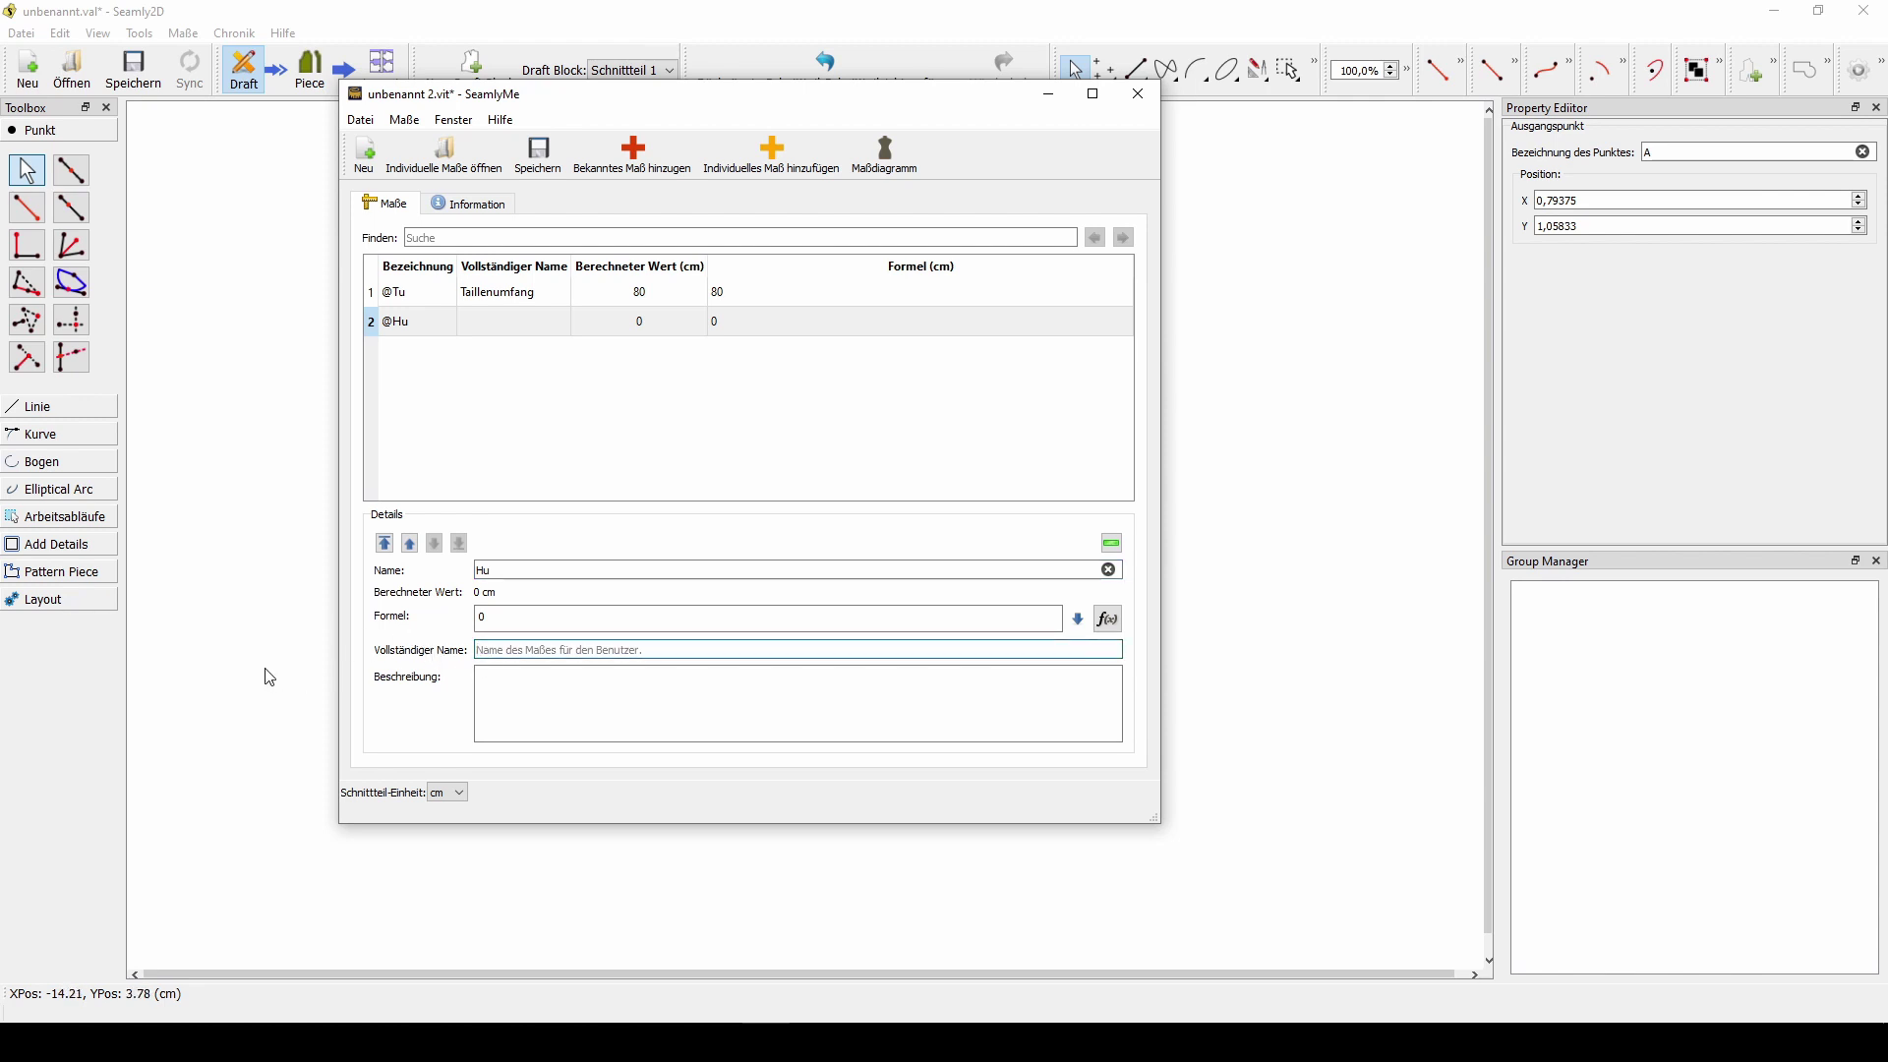
type("Hüftumfang")
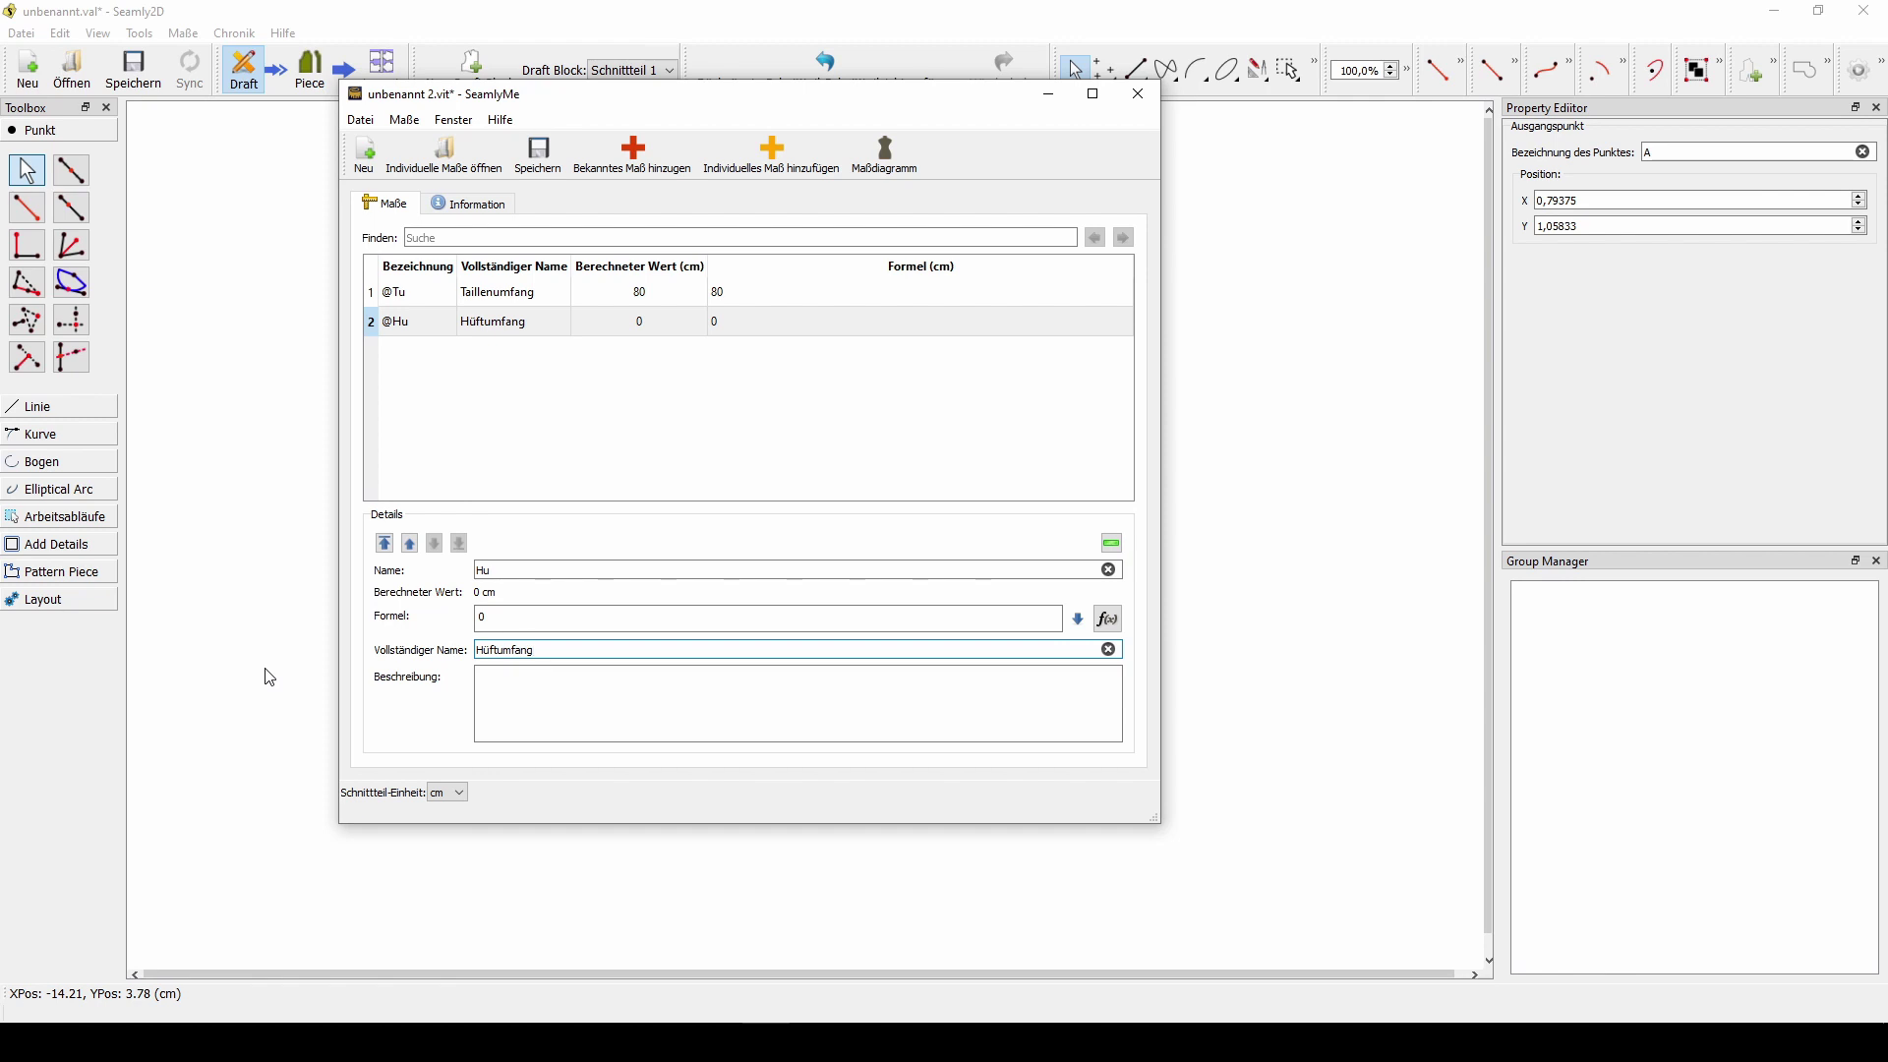
double_click(492, 617)
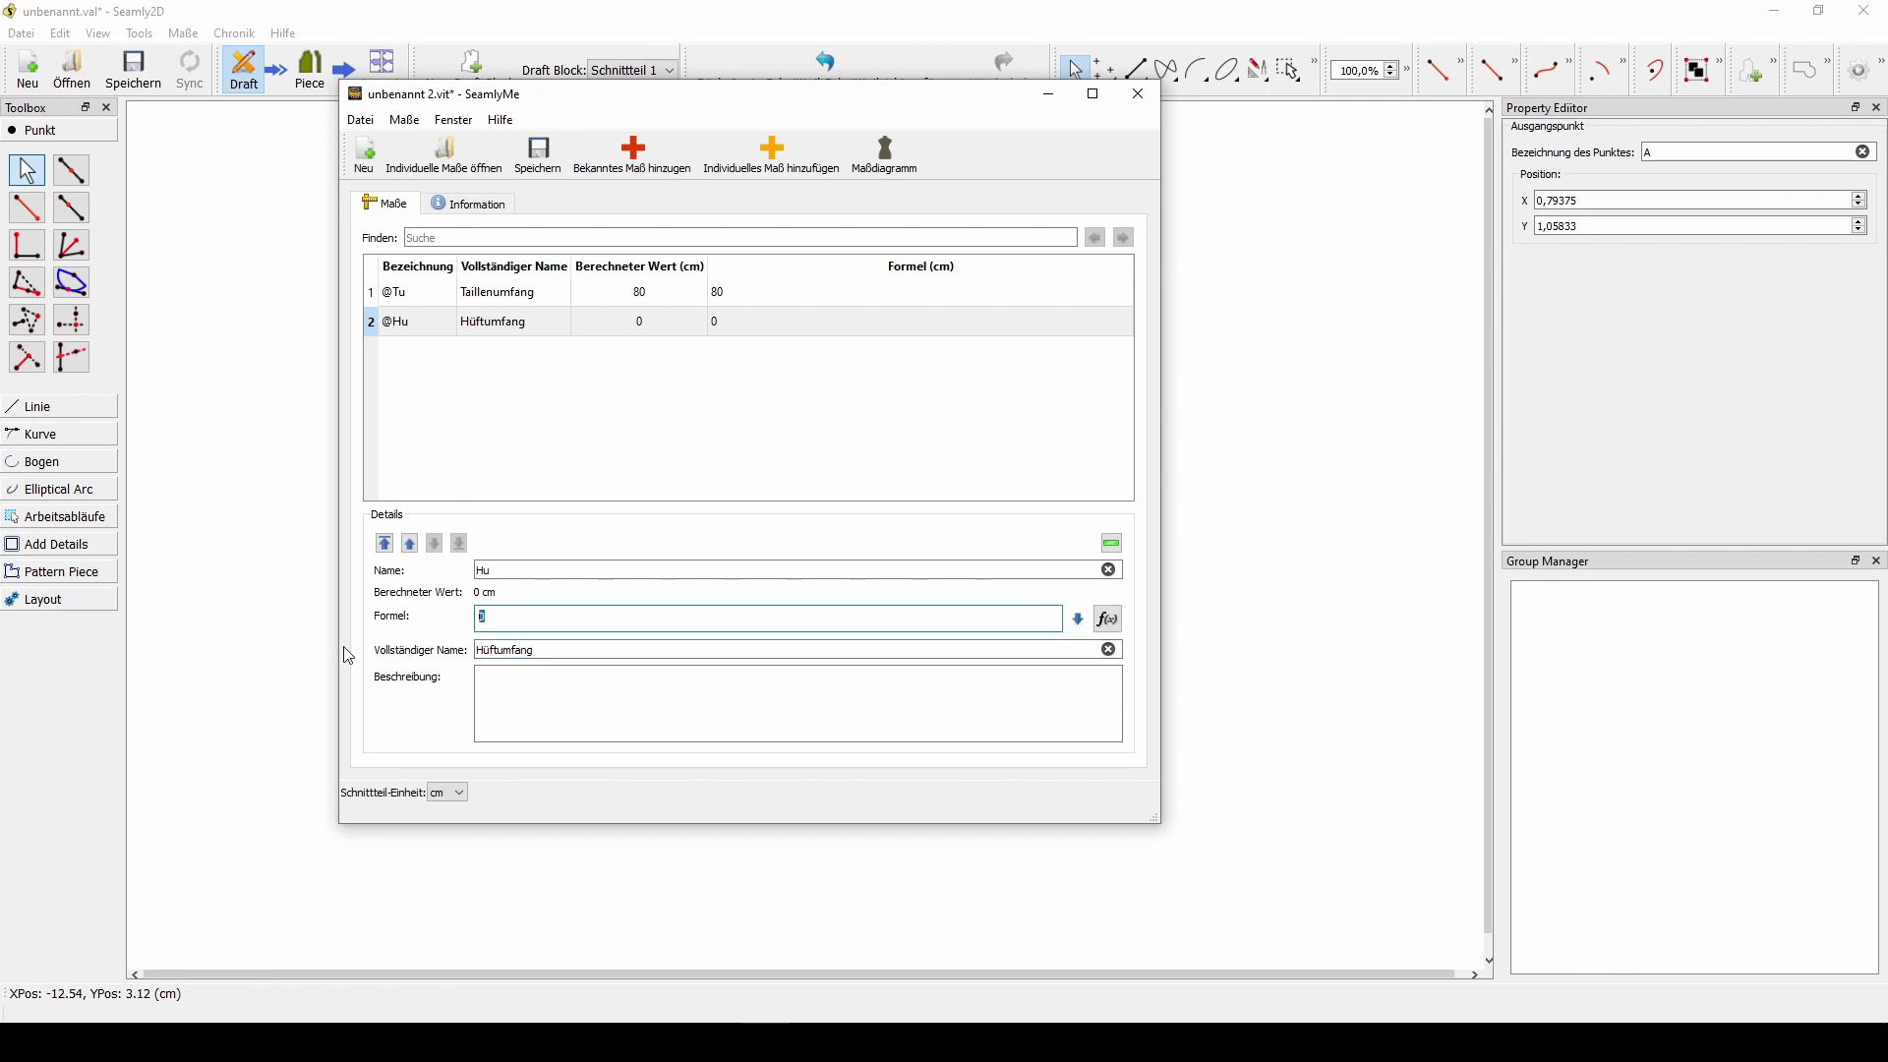
type("103")
- Save the measurements as Beispiel.vit and close SeamlyMe
left_click(539, 157)
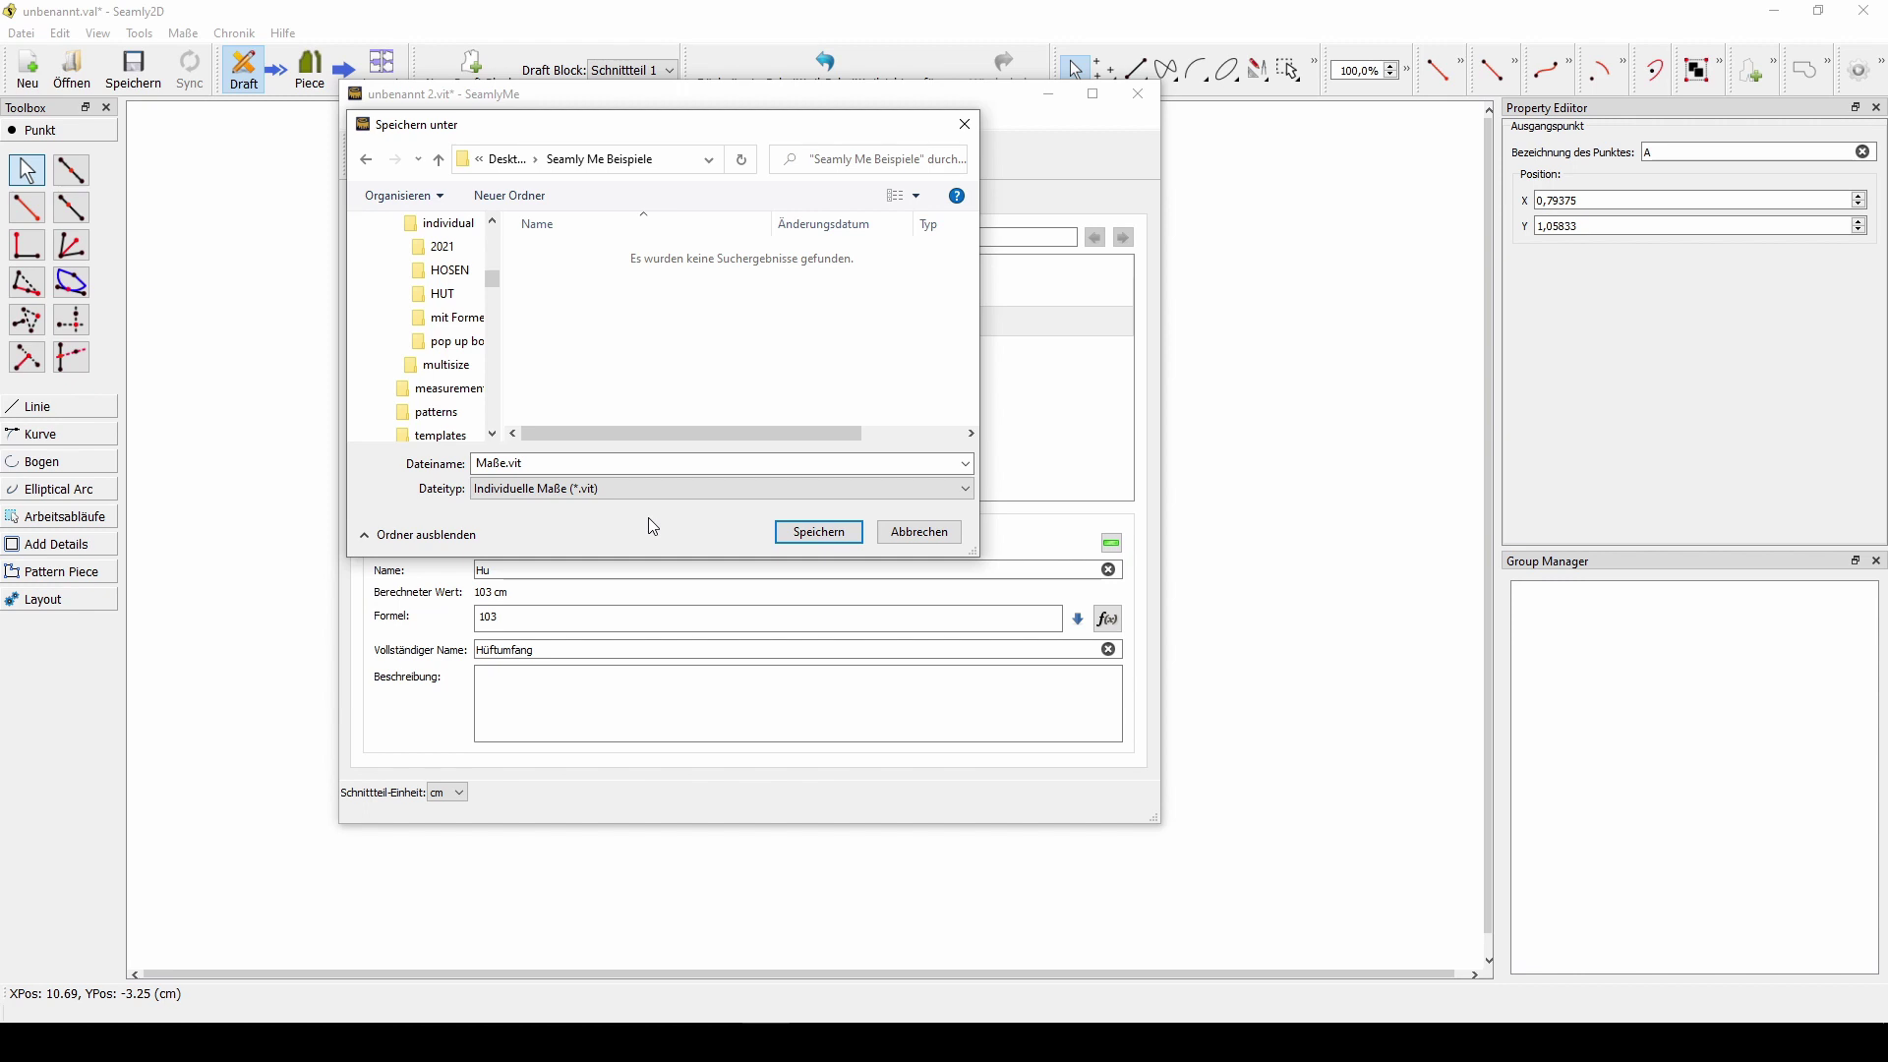
type("Beispiel")
left_click(821, 532)
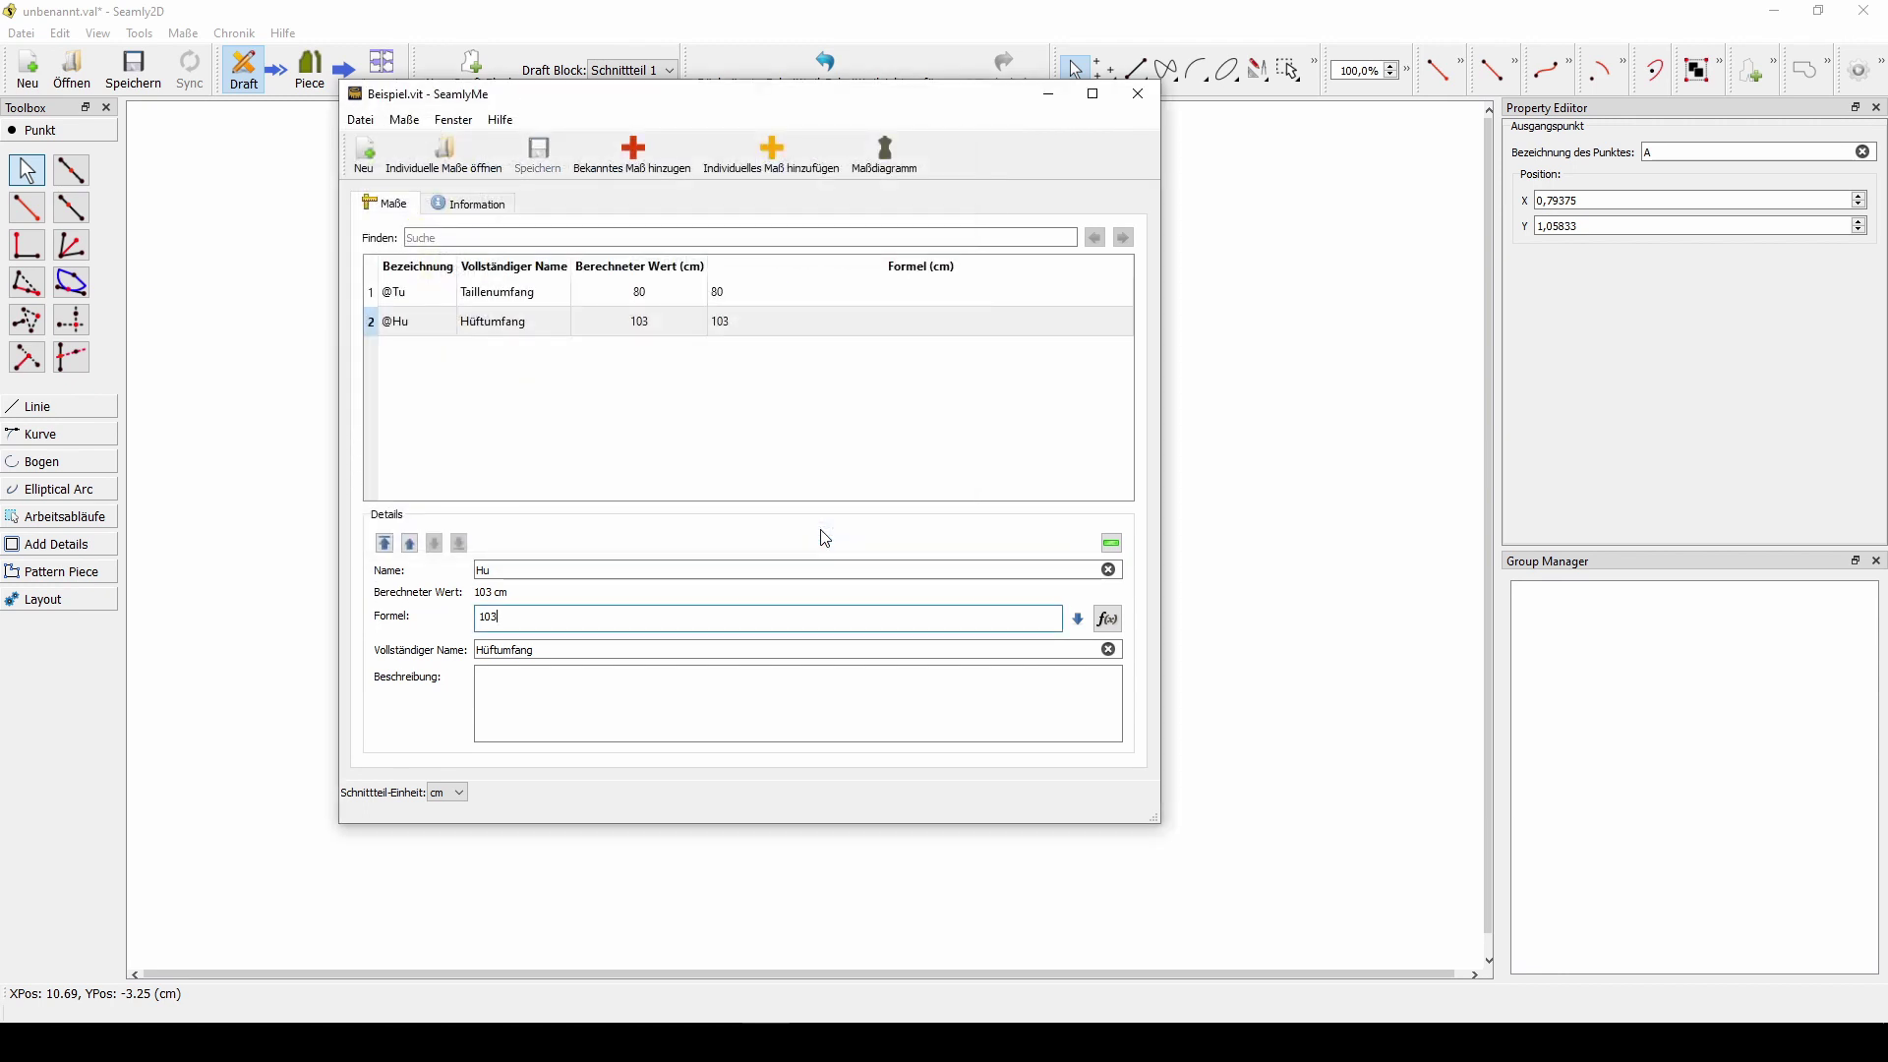
left_click(1141, 95)
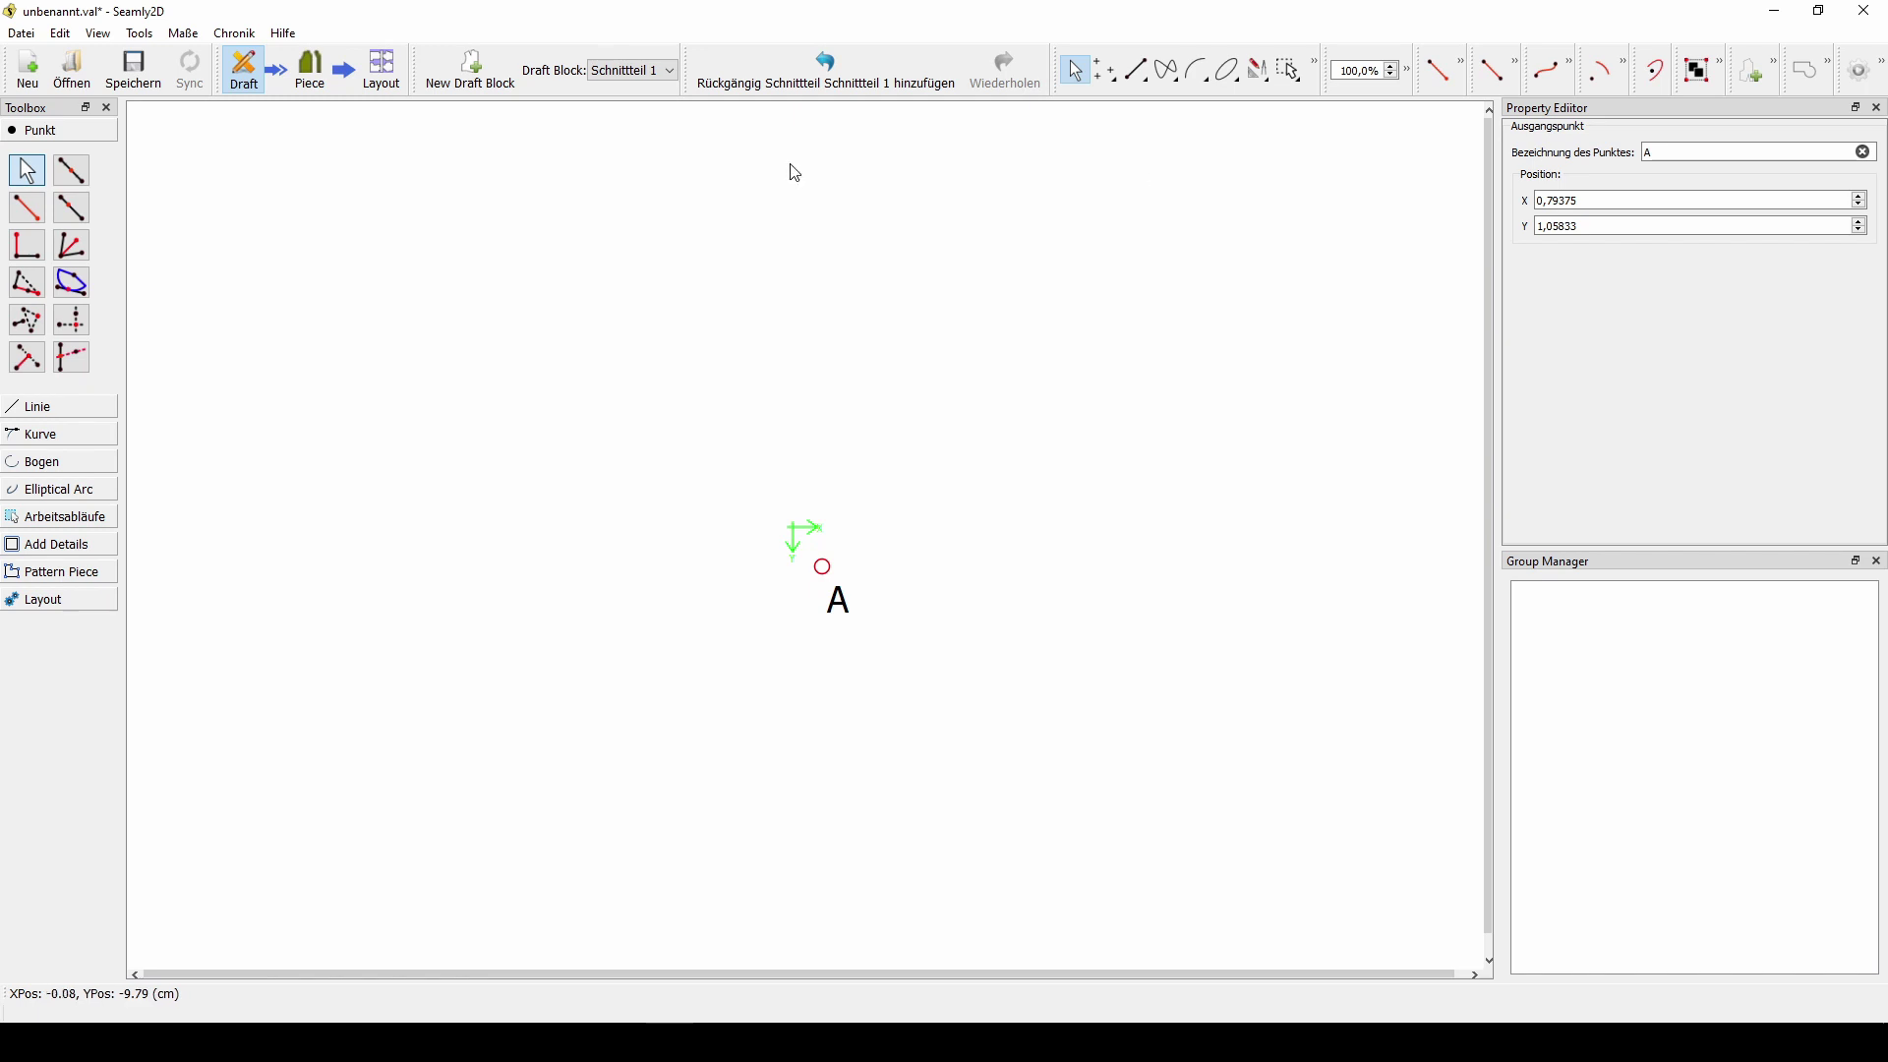
- Load Beispiel.vit into the pattern as its individual measurements
left_click(192, 35)
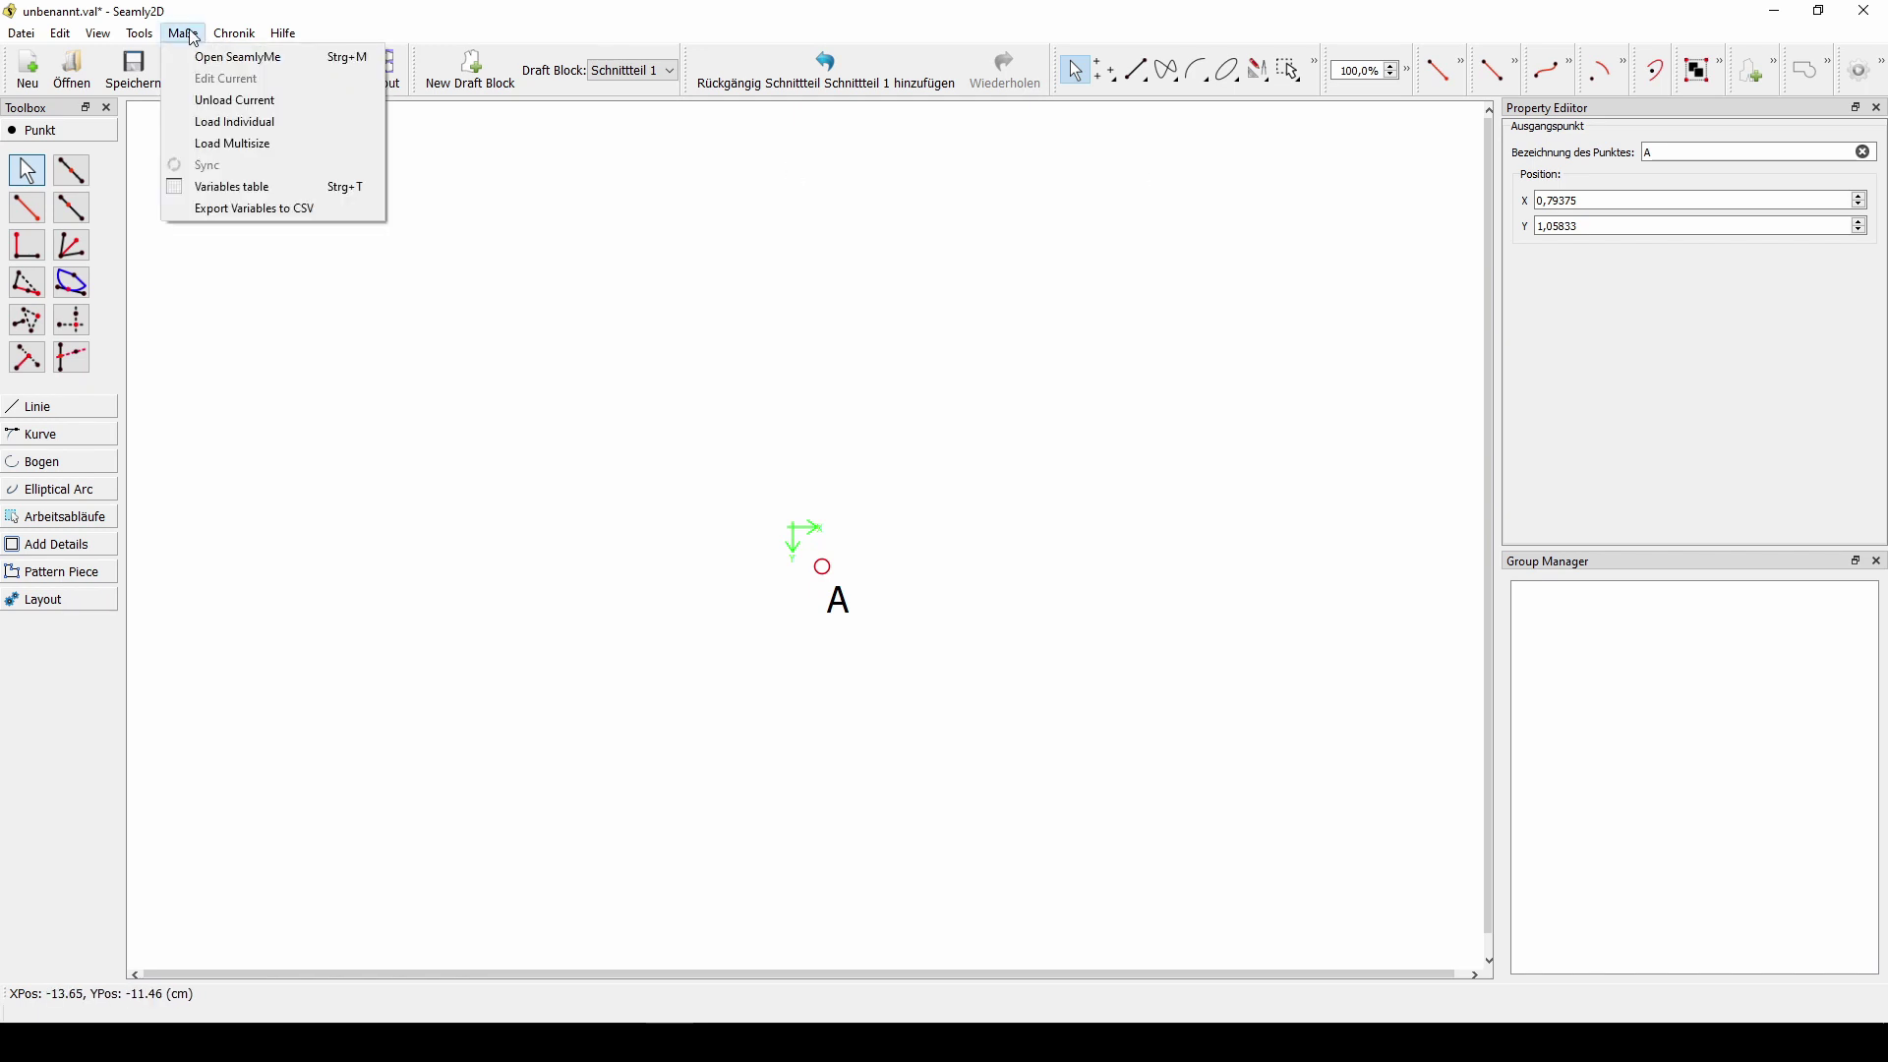
left_click(224, 123)
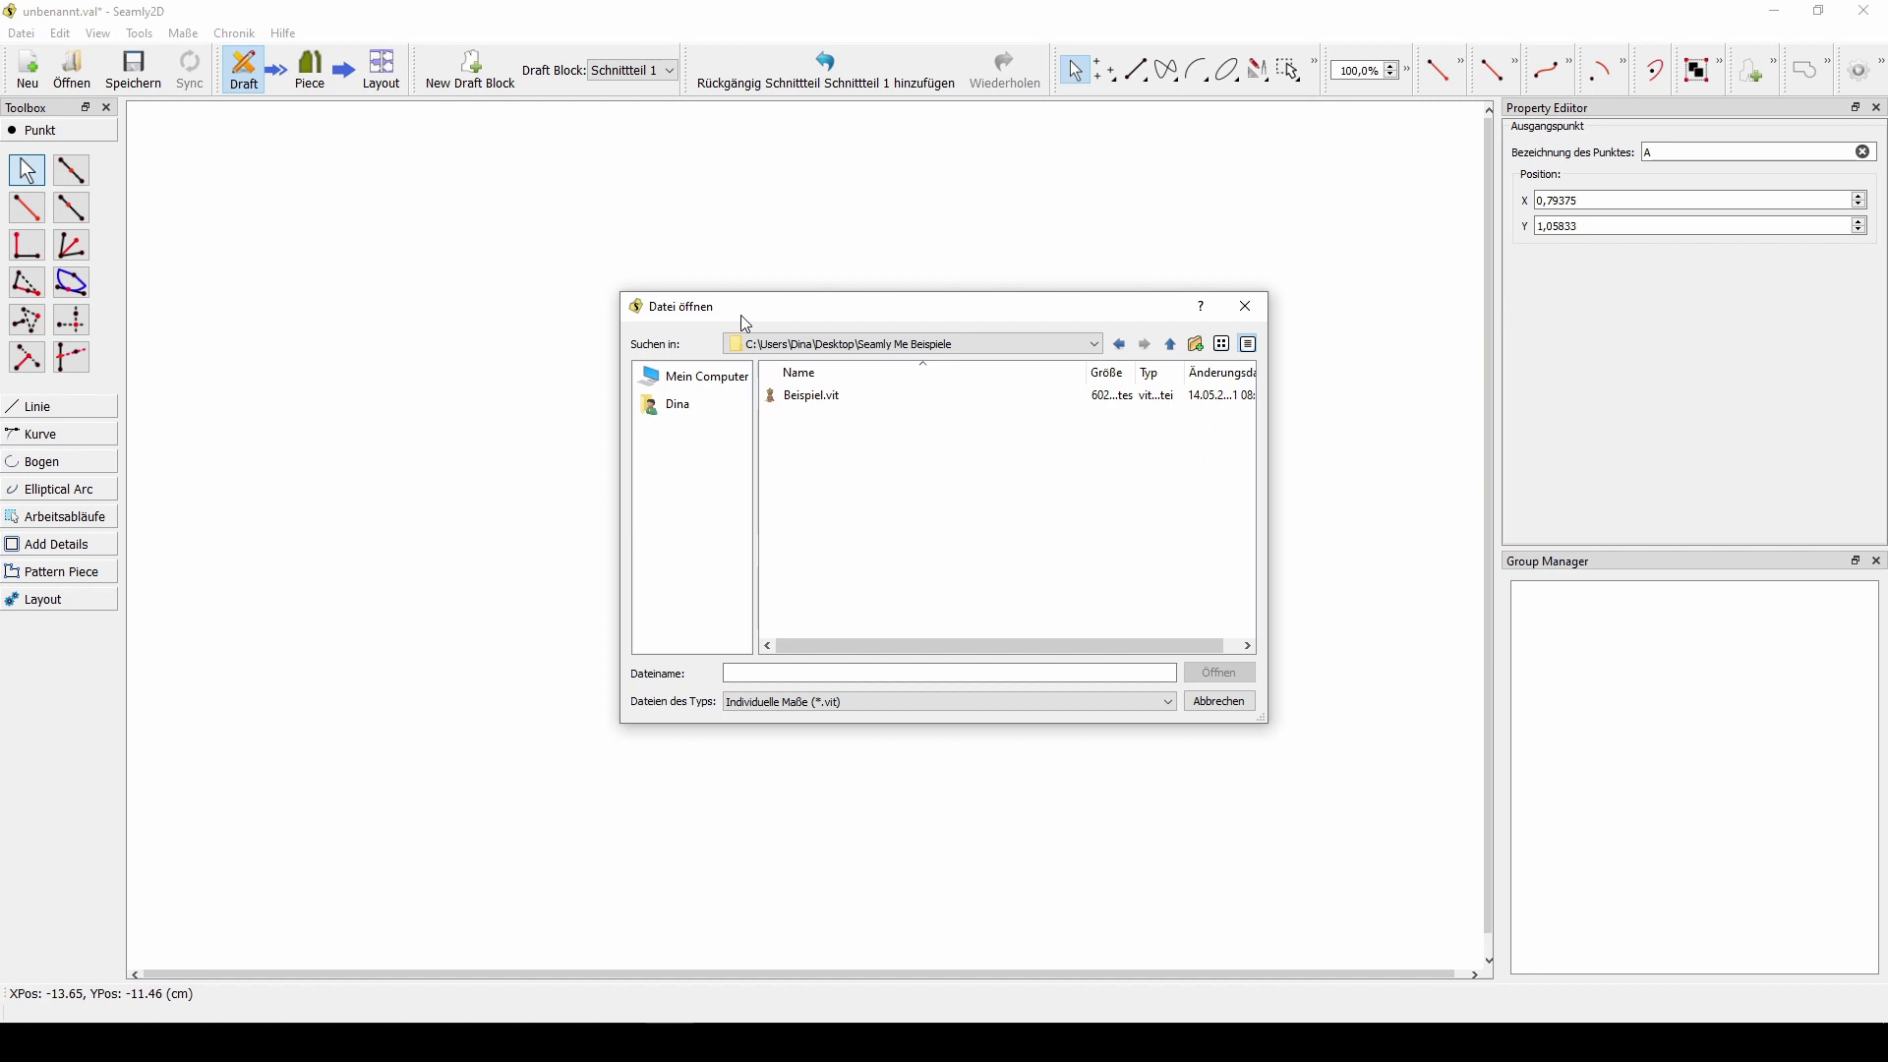
left_click(820, 397)
left_click(1202, 676)
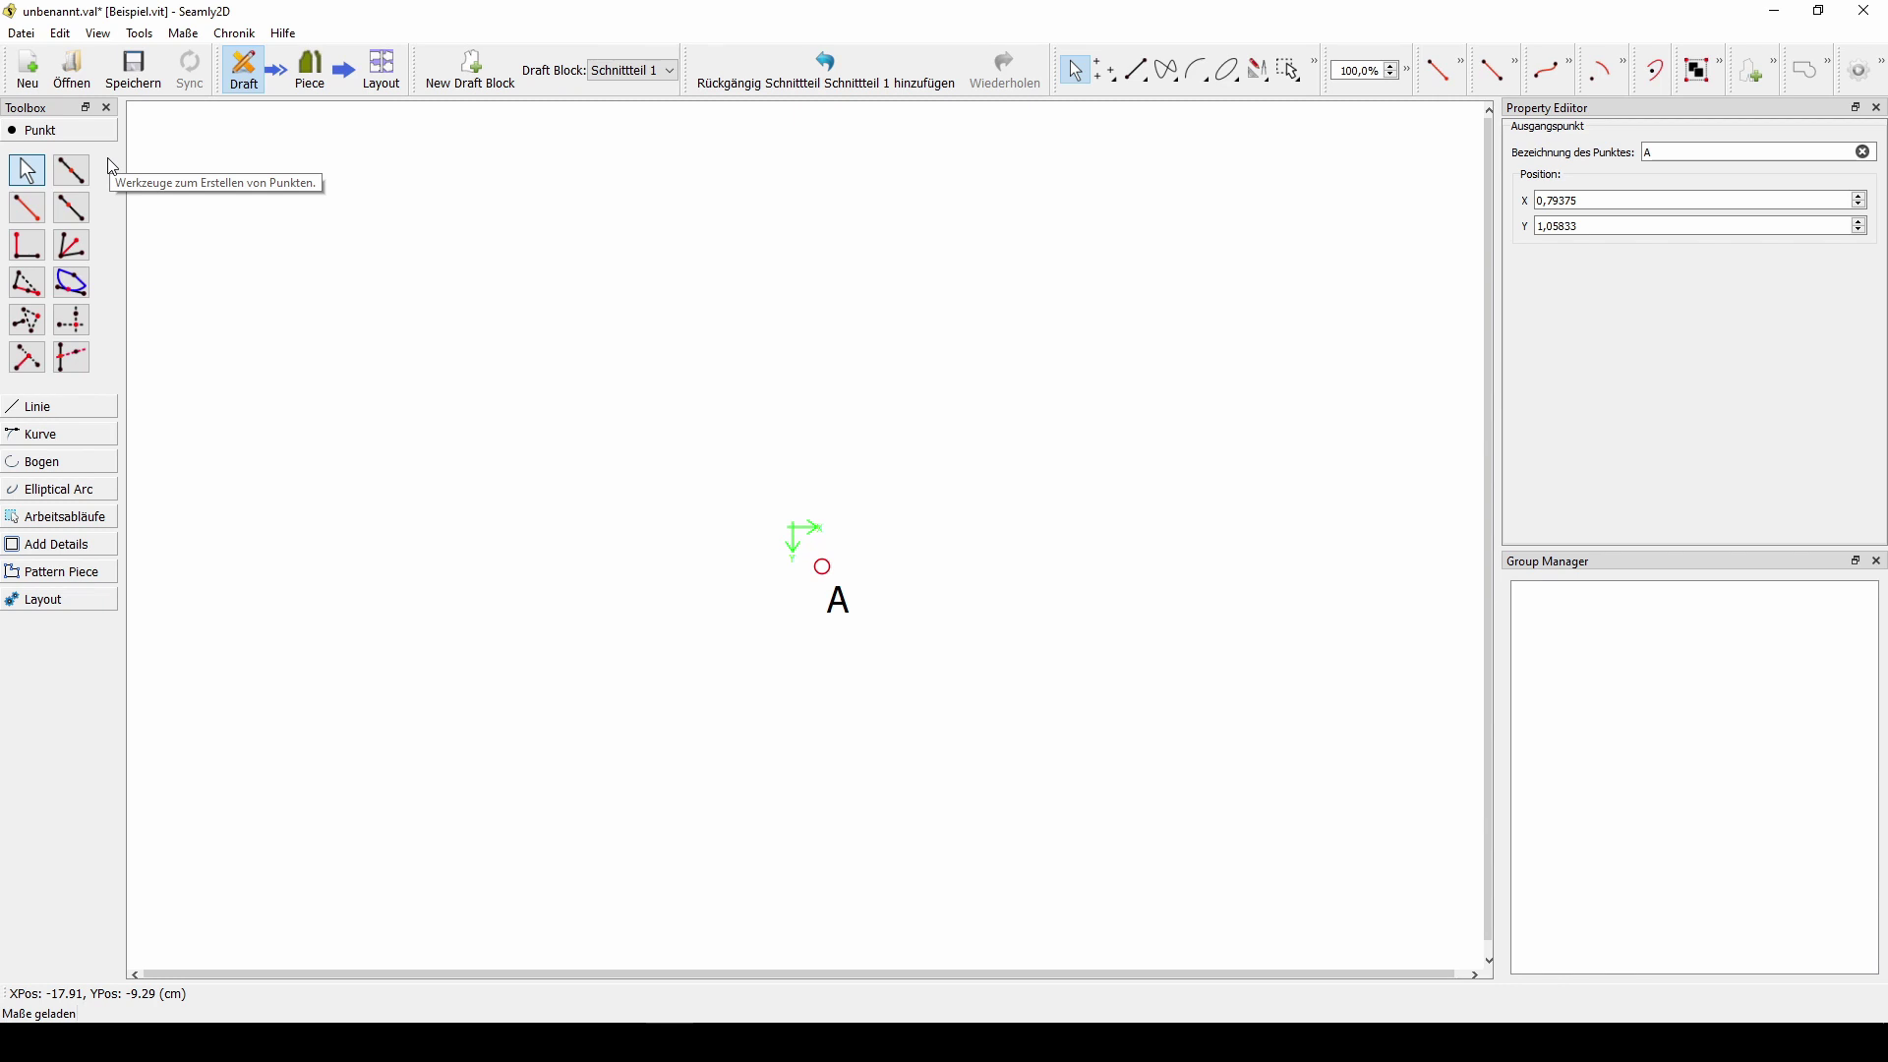
- Place point A1 60 cm straight below A at 270°, then zoom to show the line
left_click(33, 222)
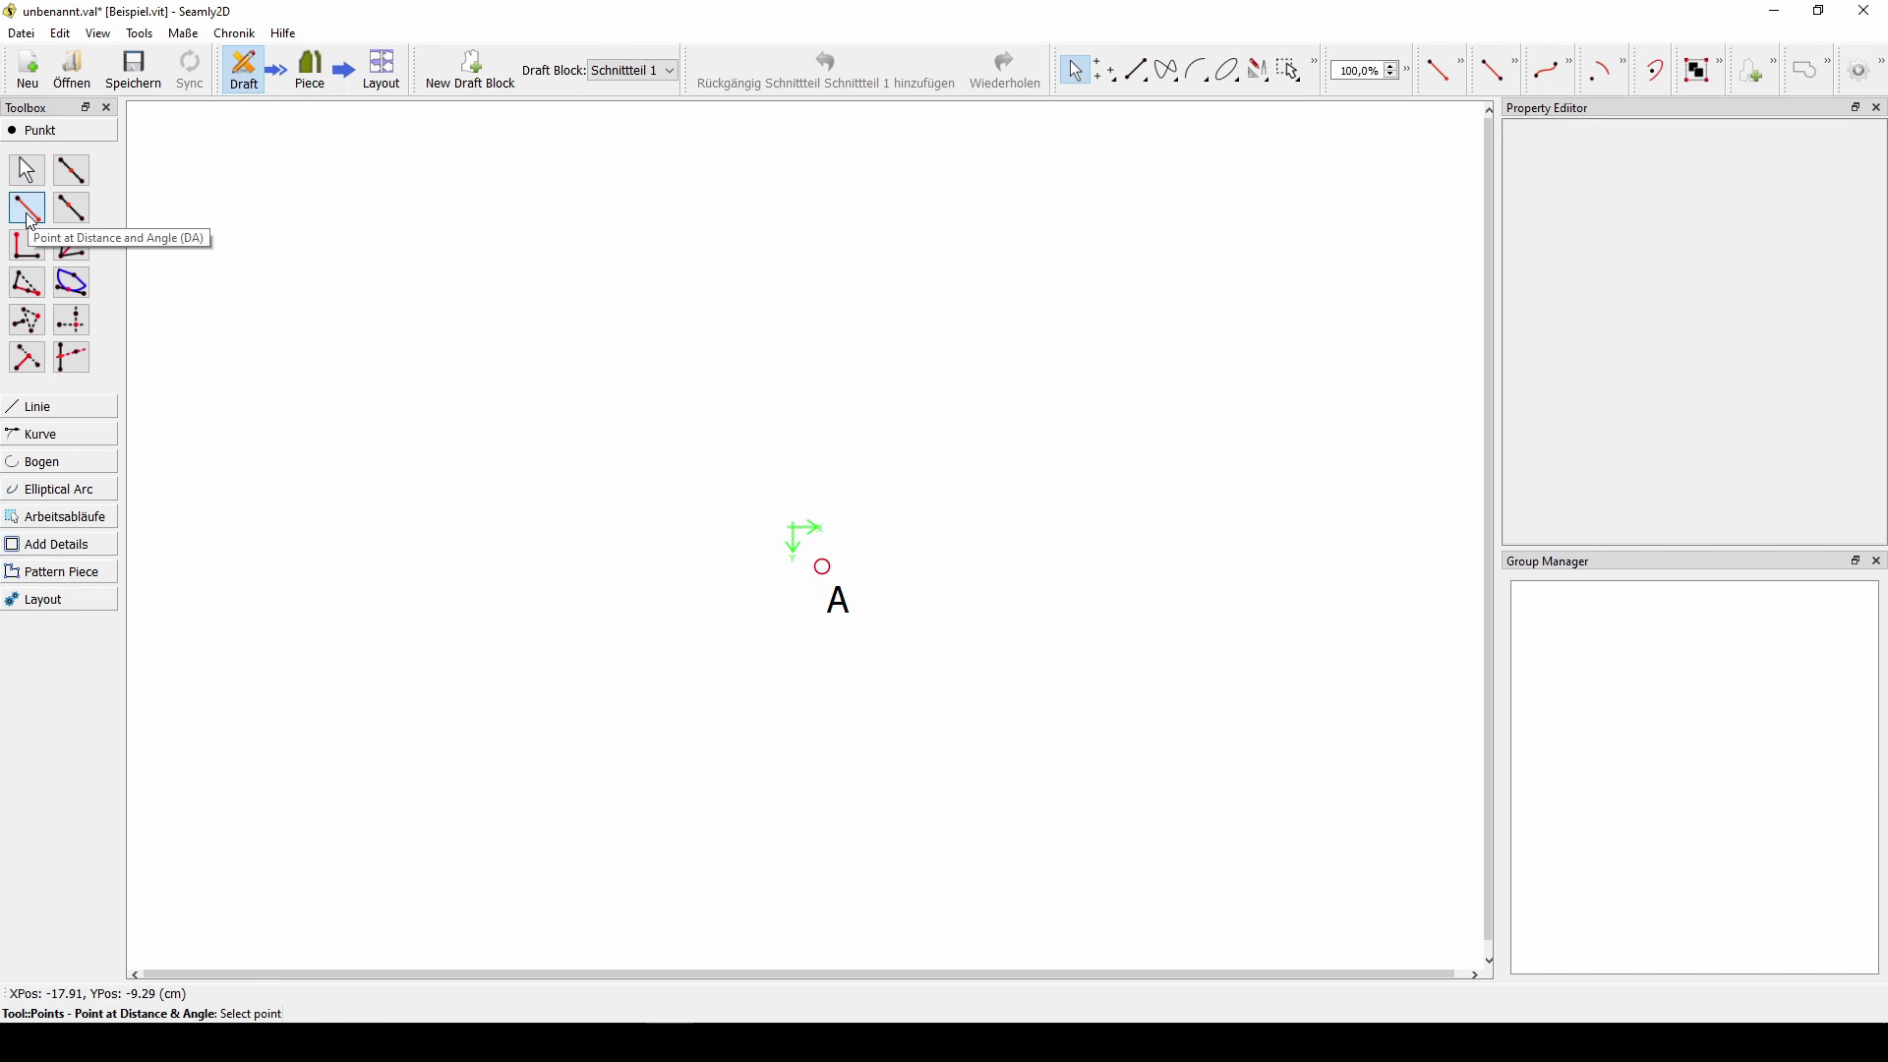
left_click(826, 570)
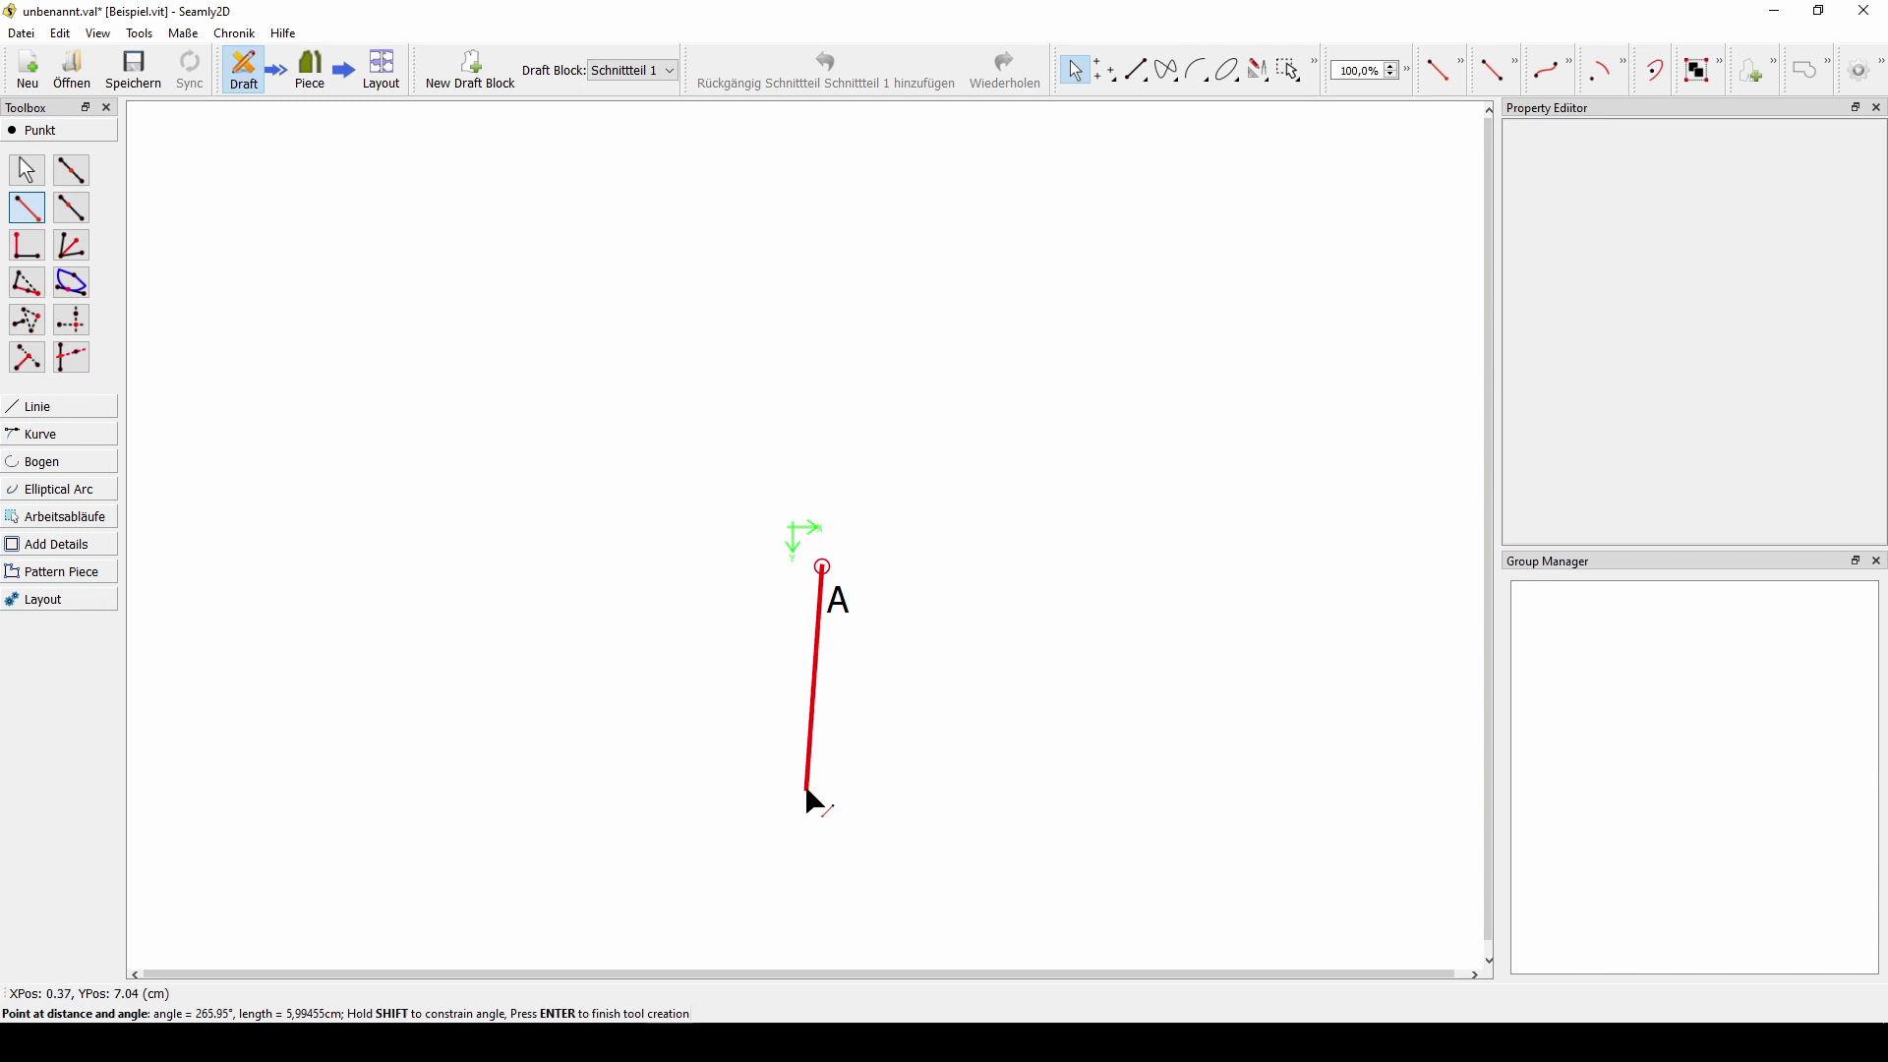
left_click(838, 890)
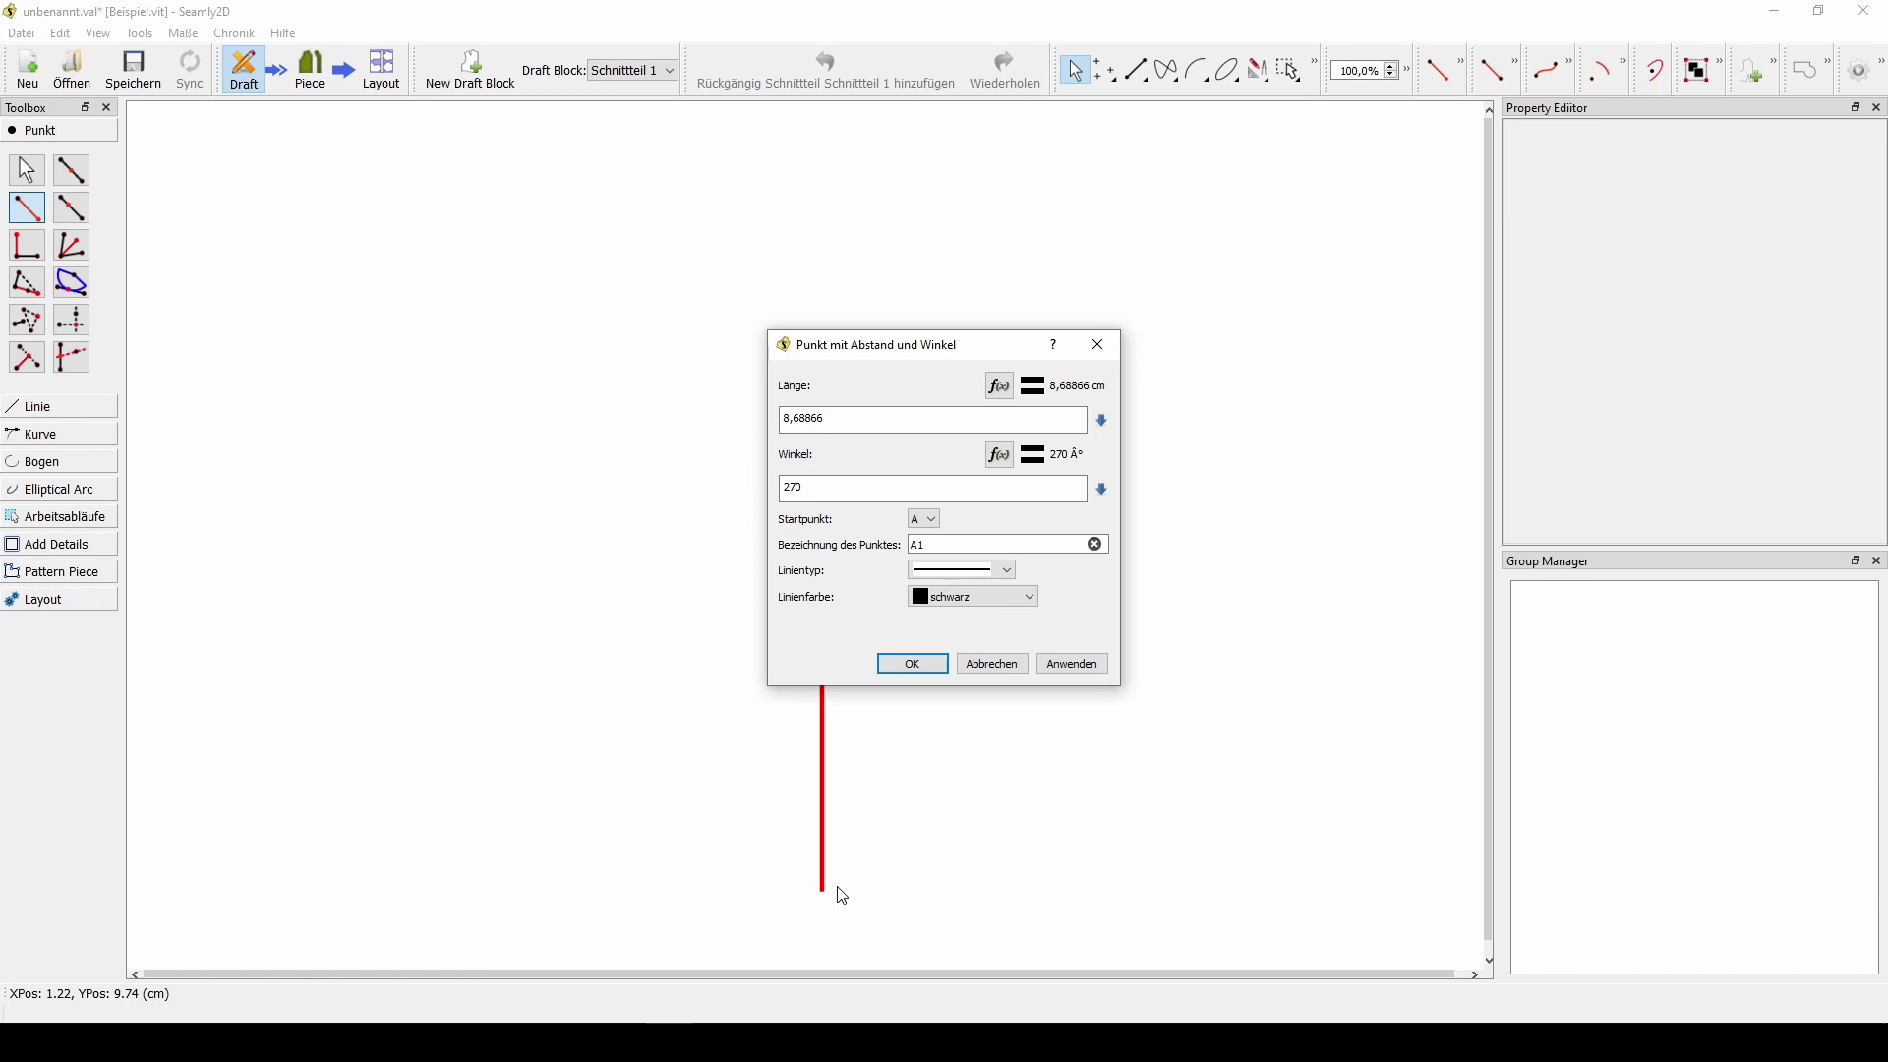
left_click_drag(939, 350, 1146, 300)
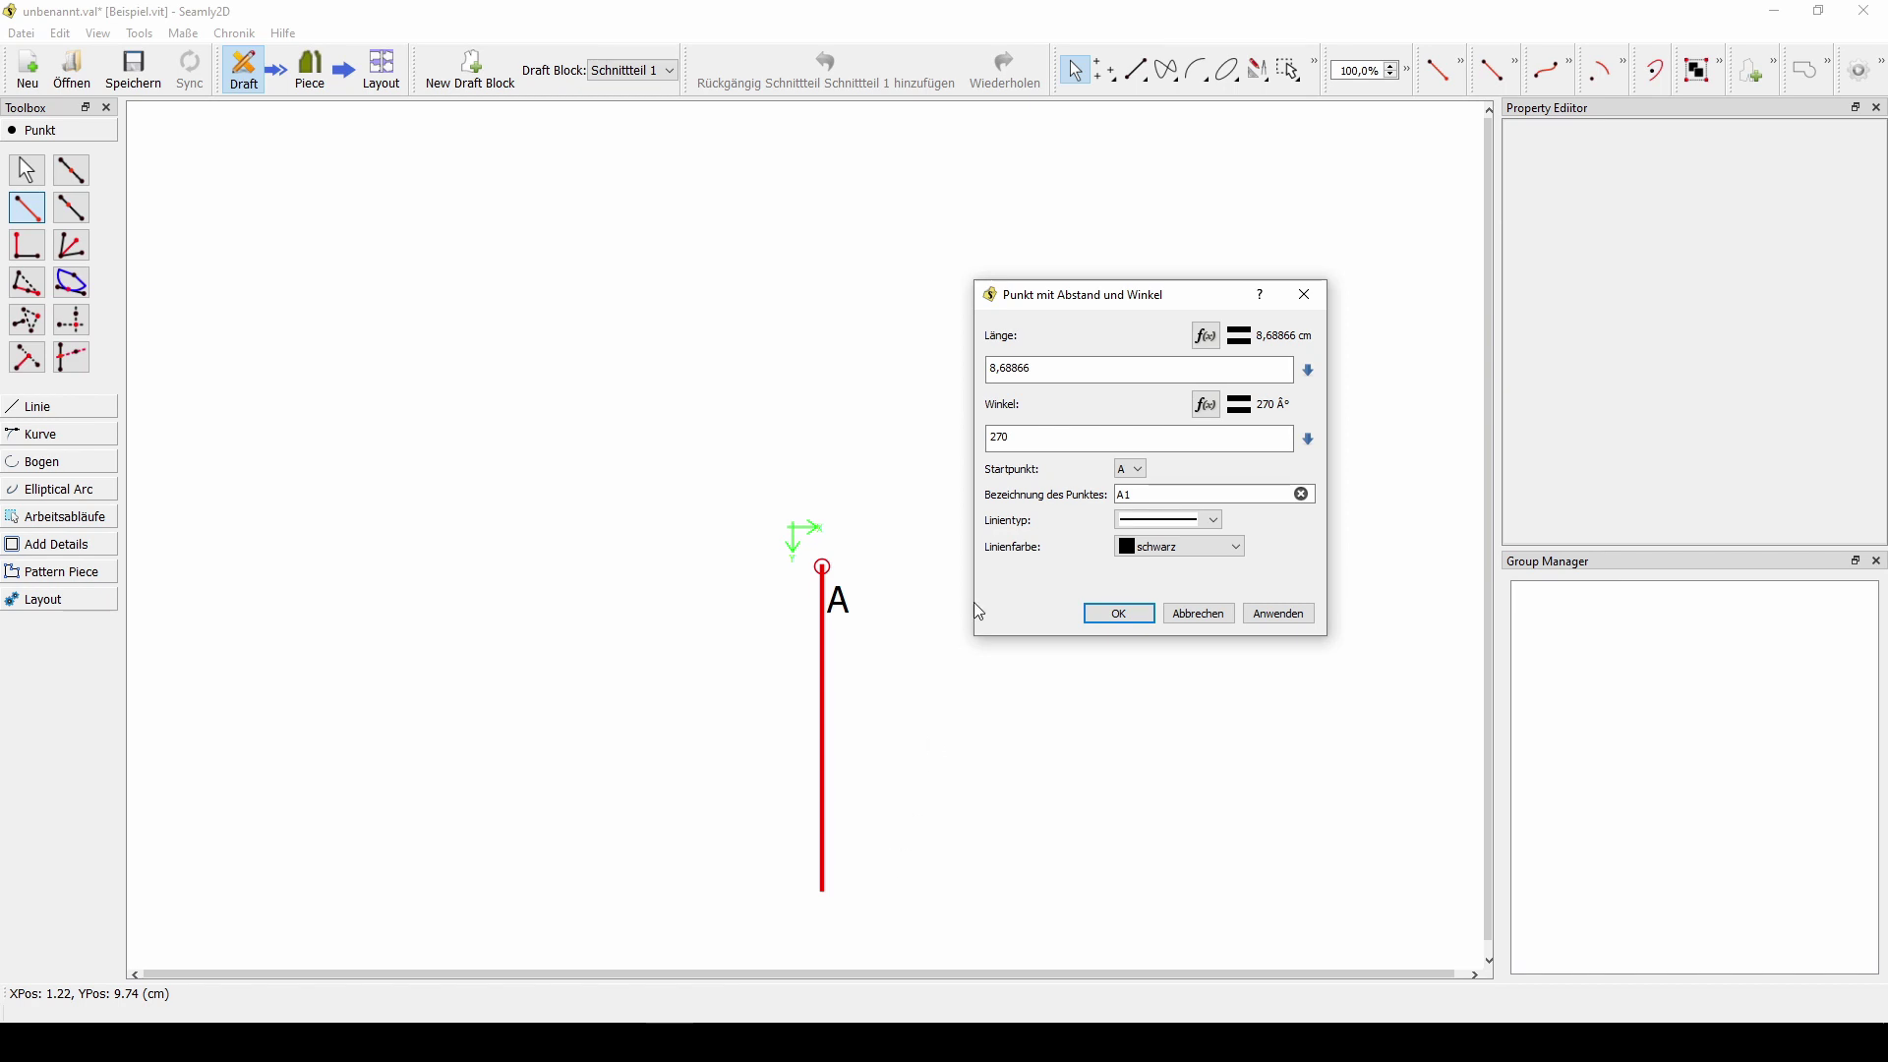
left_click_drag(1054, 369, 988, 370)
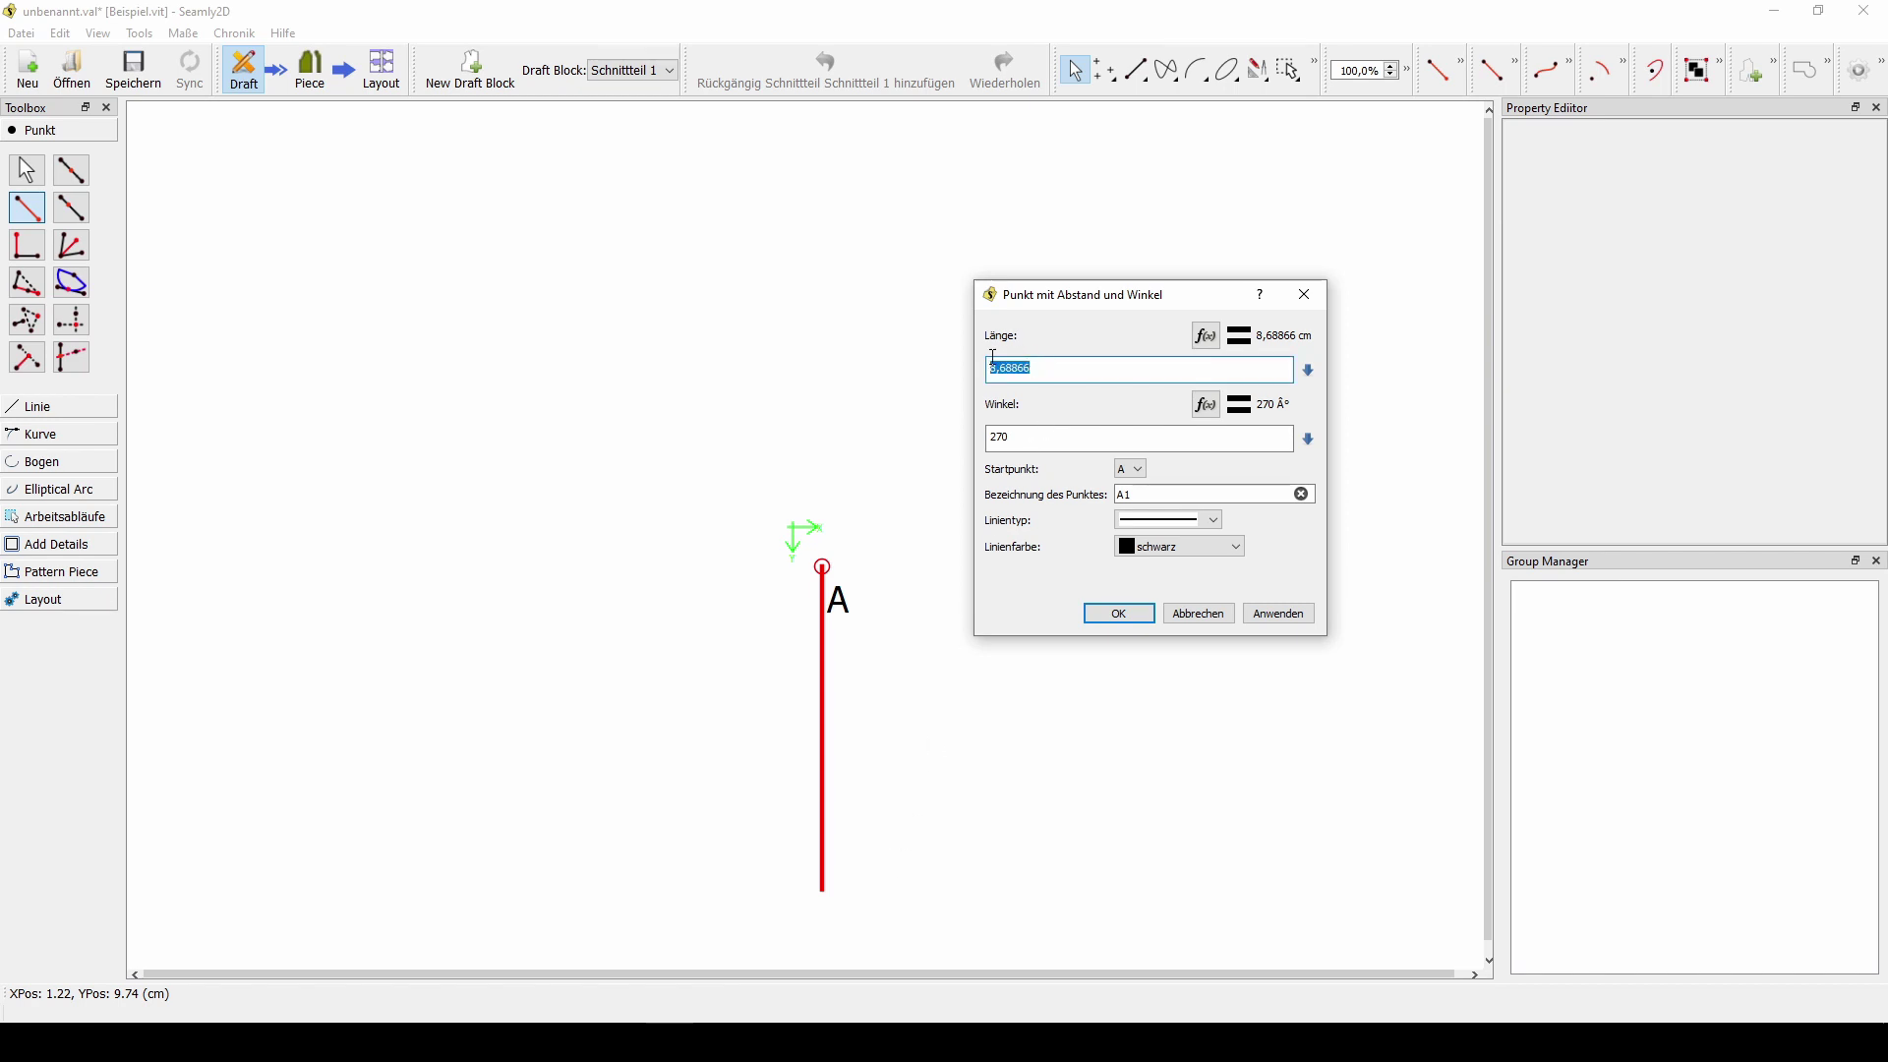
type("60")
left_click(1116, 616)
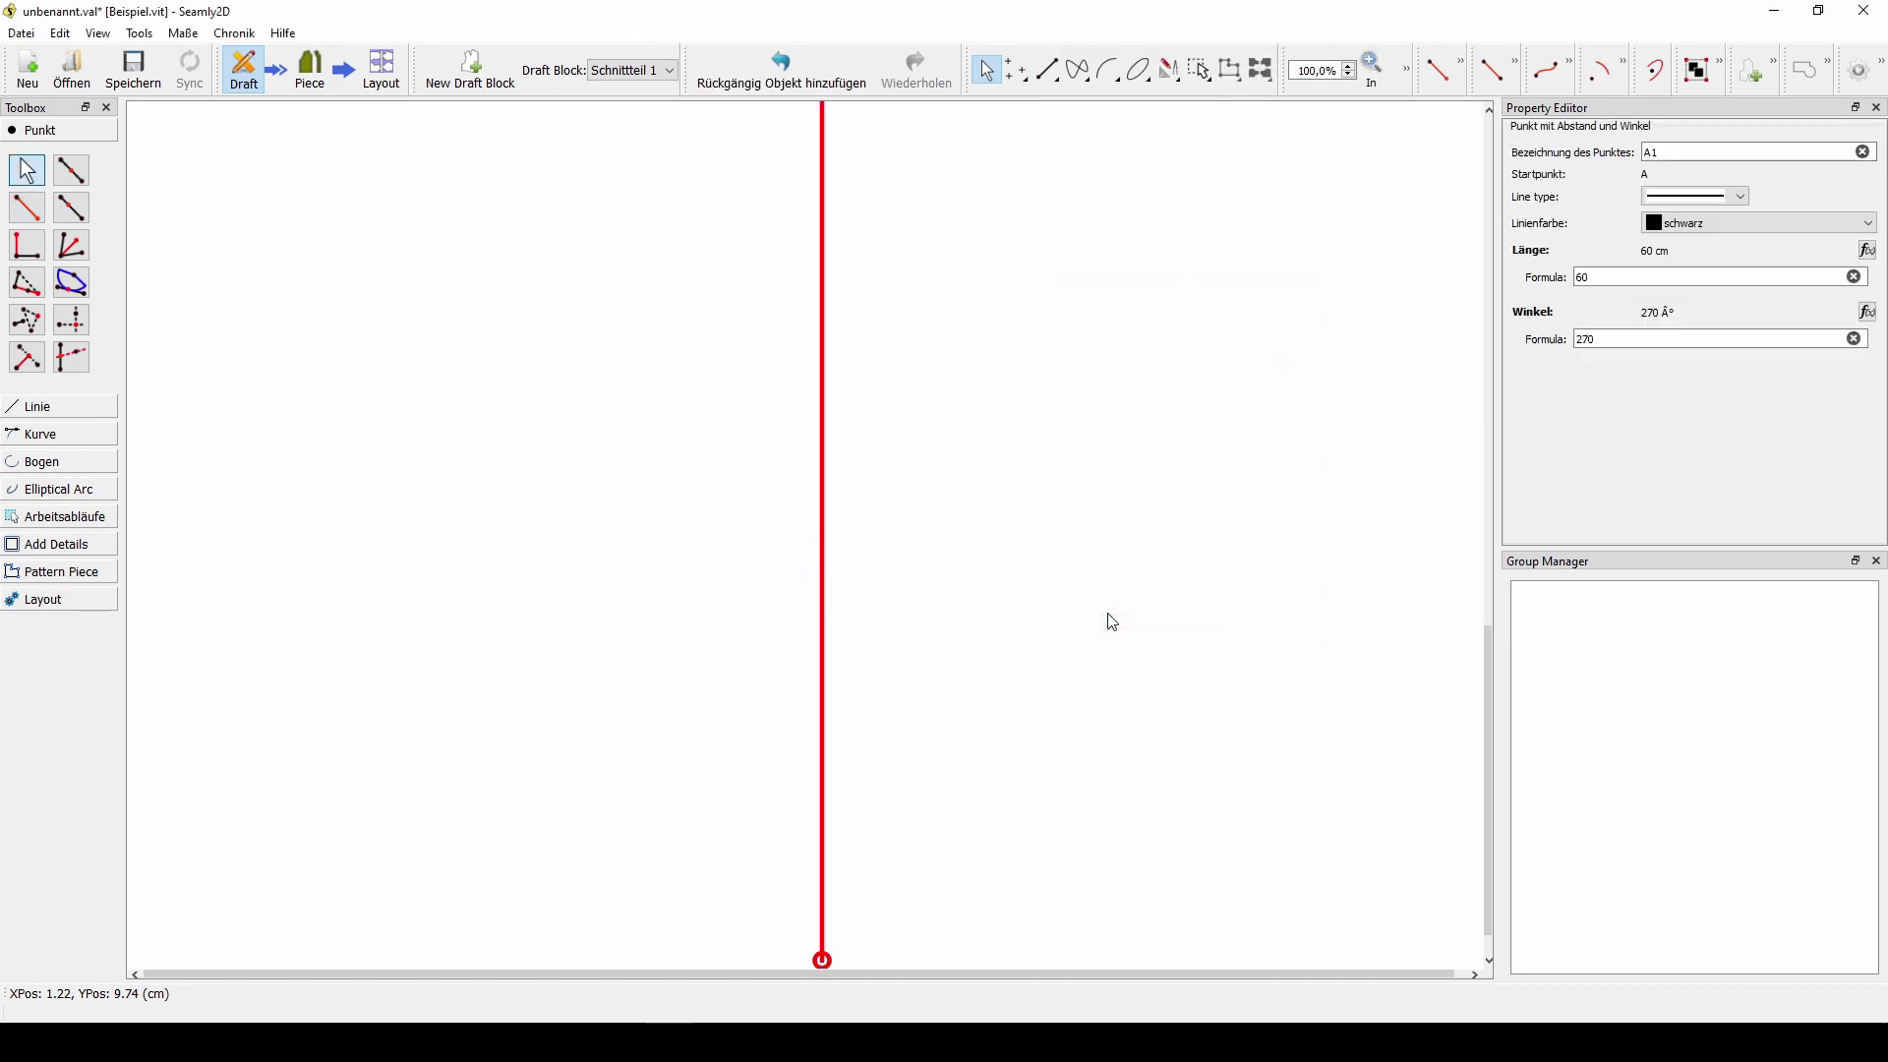
key("ctrl+equal")
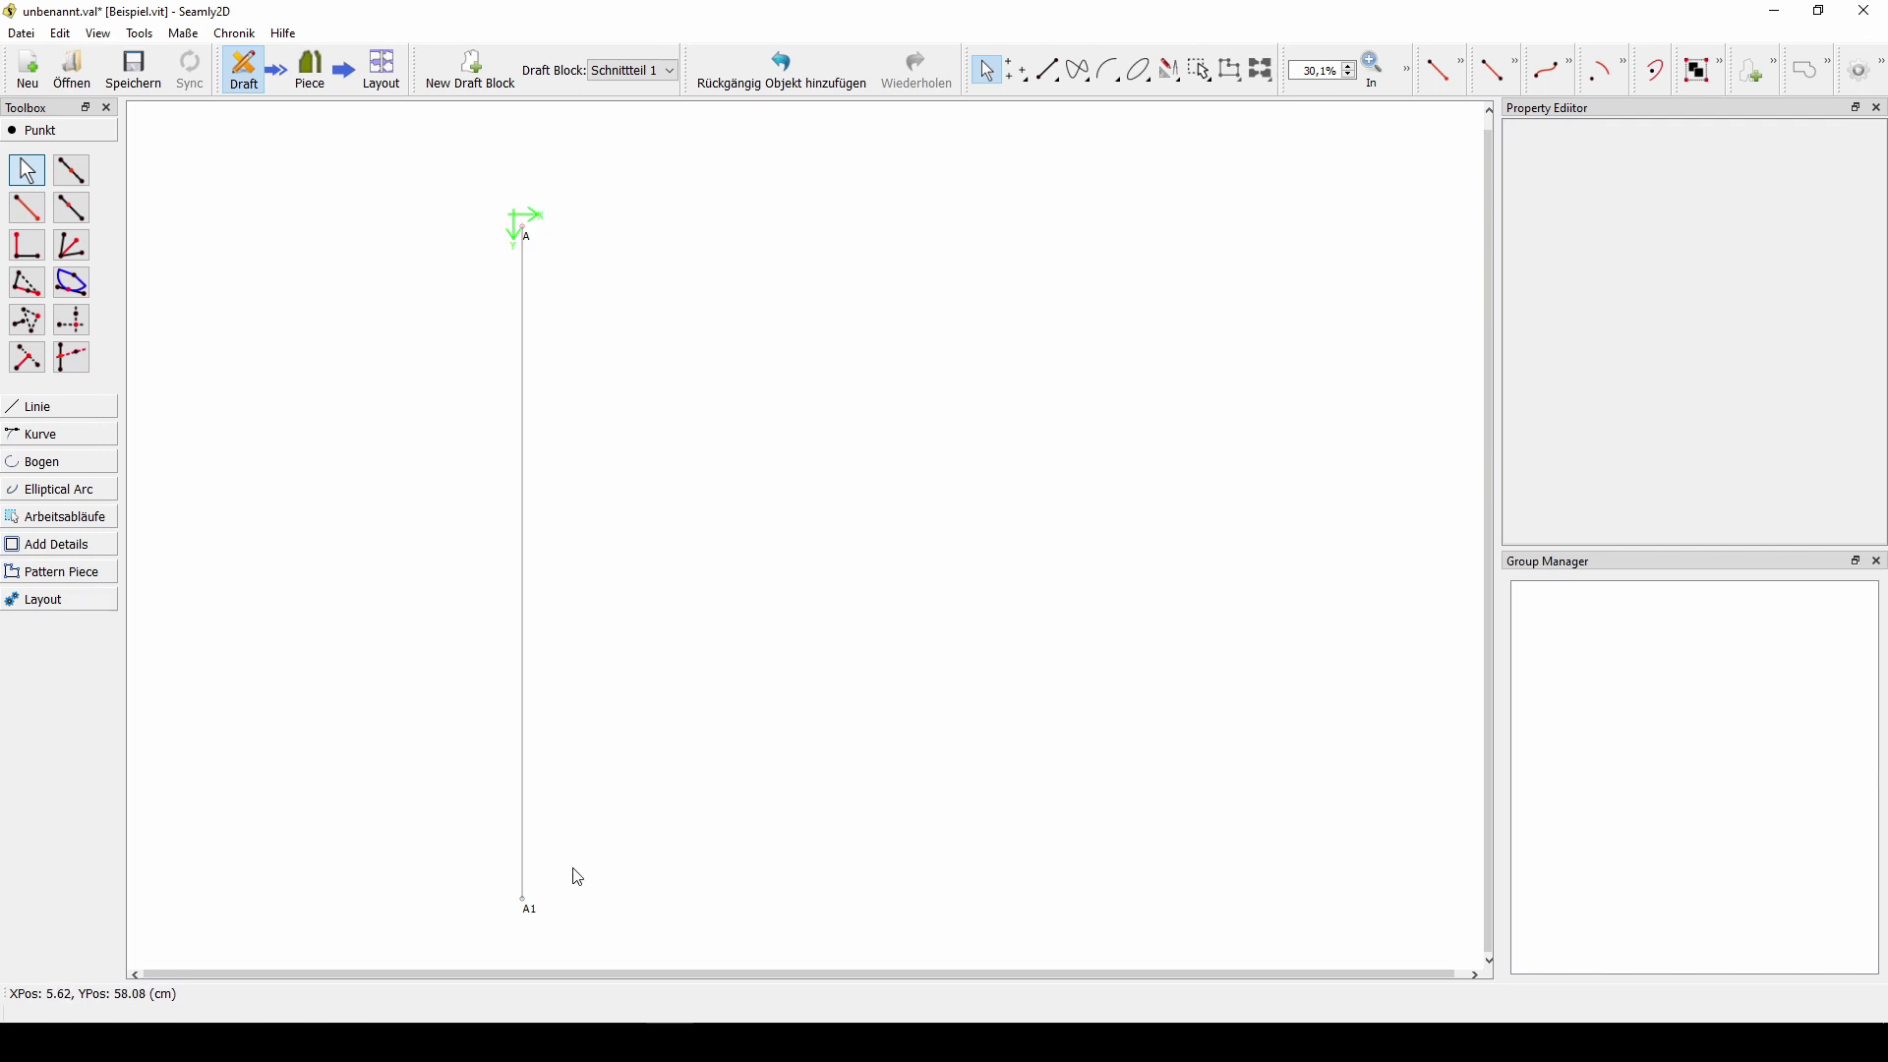
- Rename point A1 to 'Länge' via the Property Editor
left_click(531, 909)
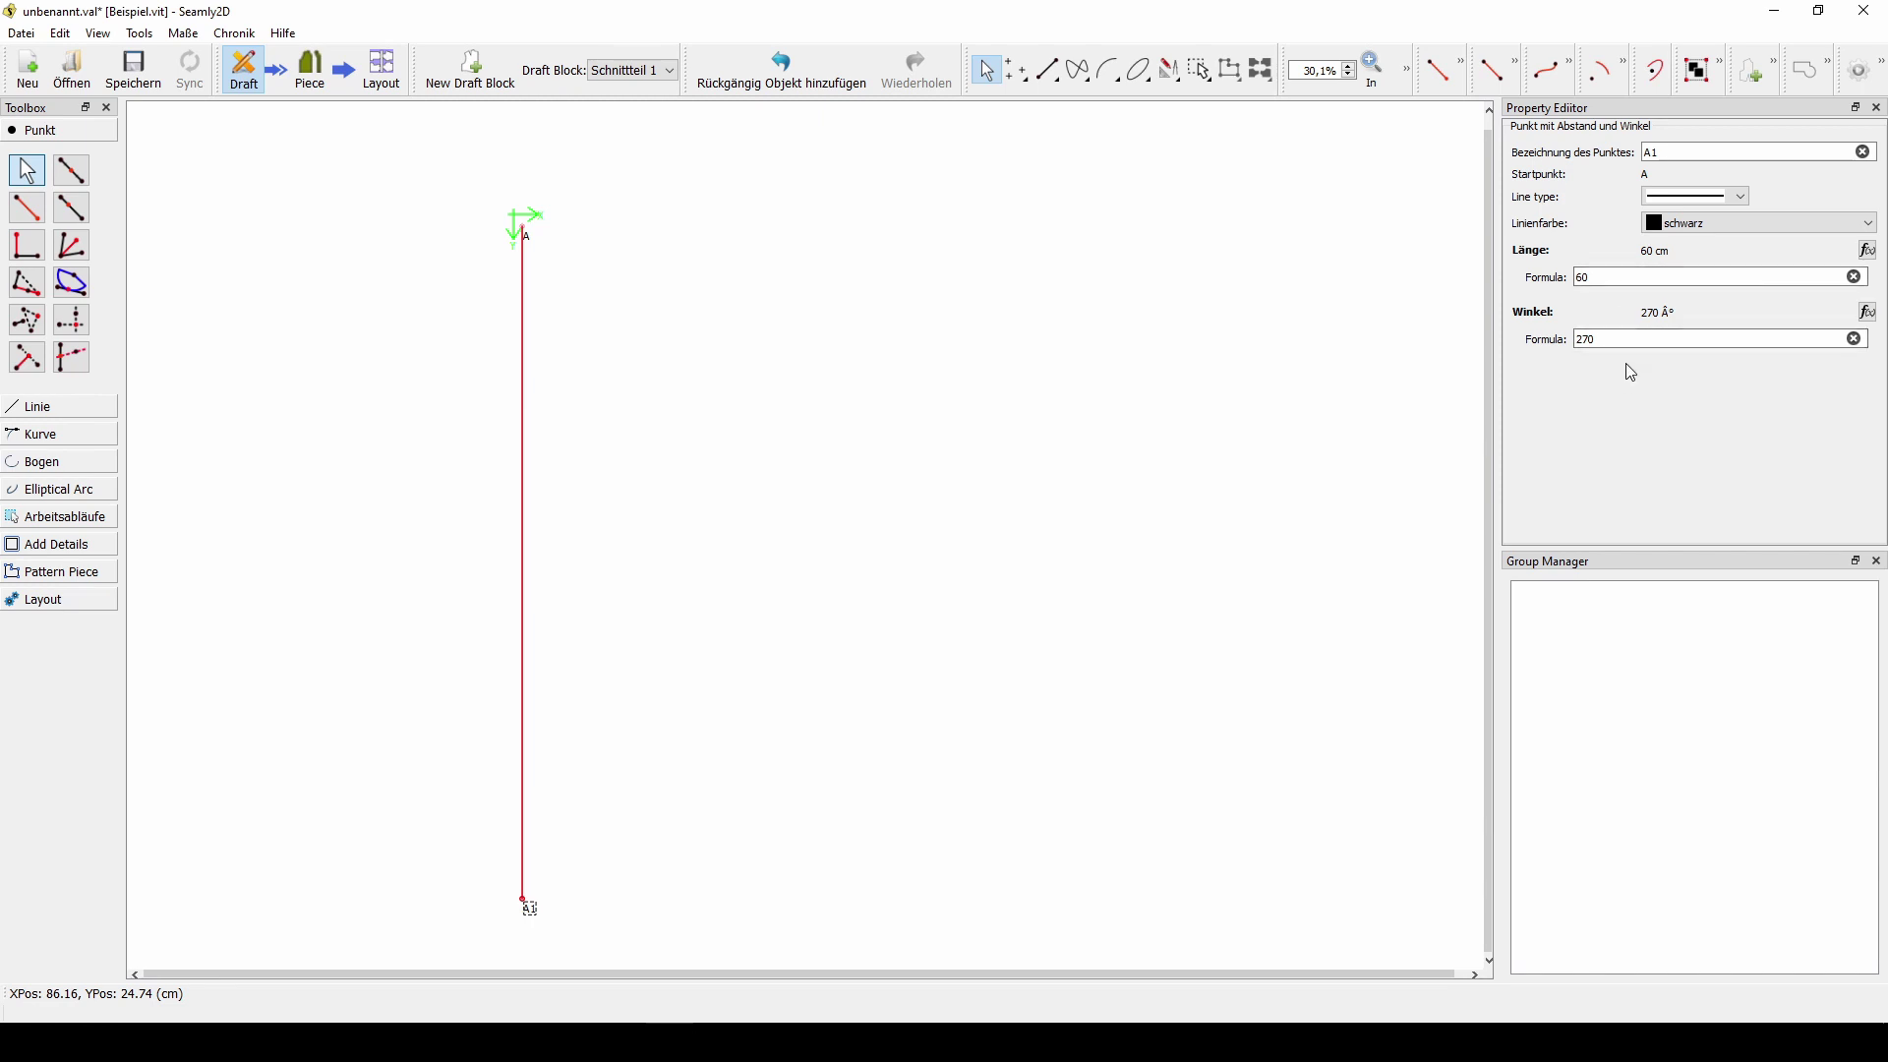
double_click(1651, 152)
type("Länge")
left_click(708, 429)
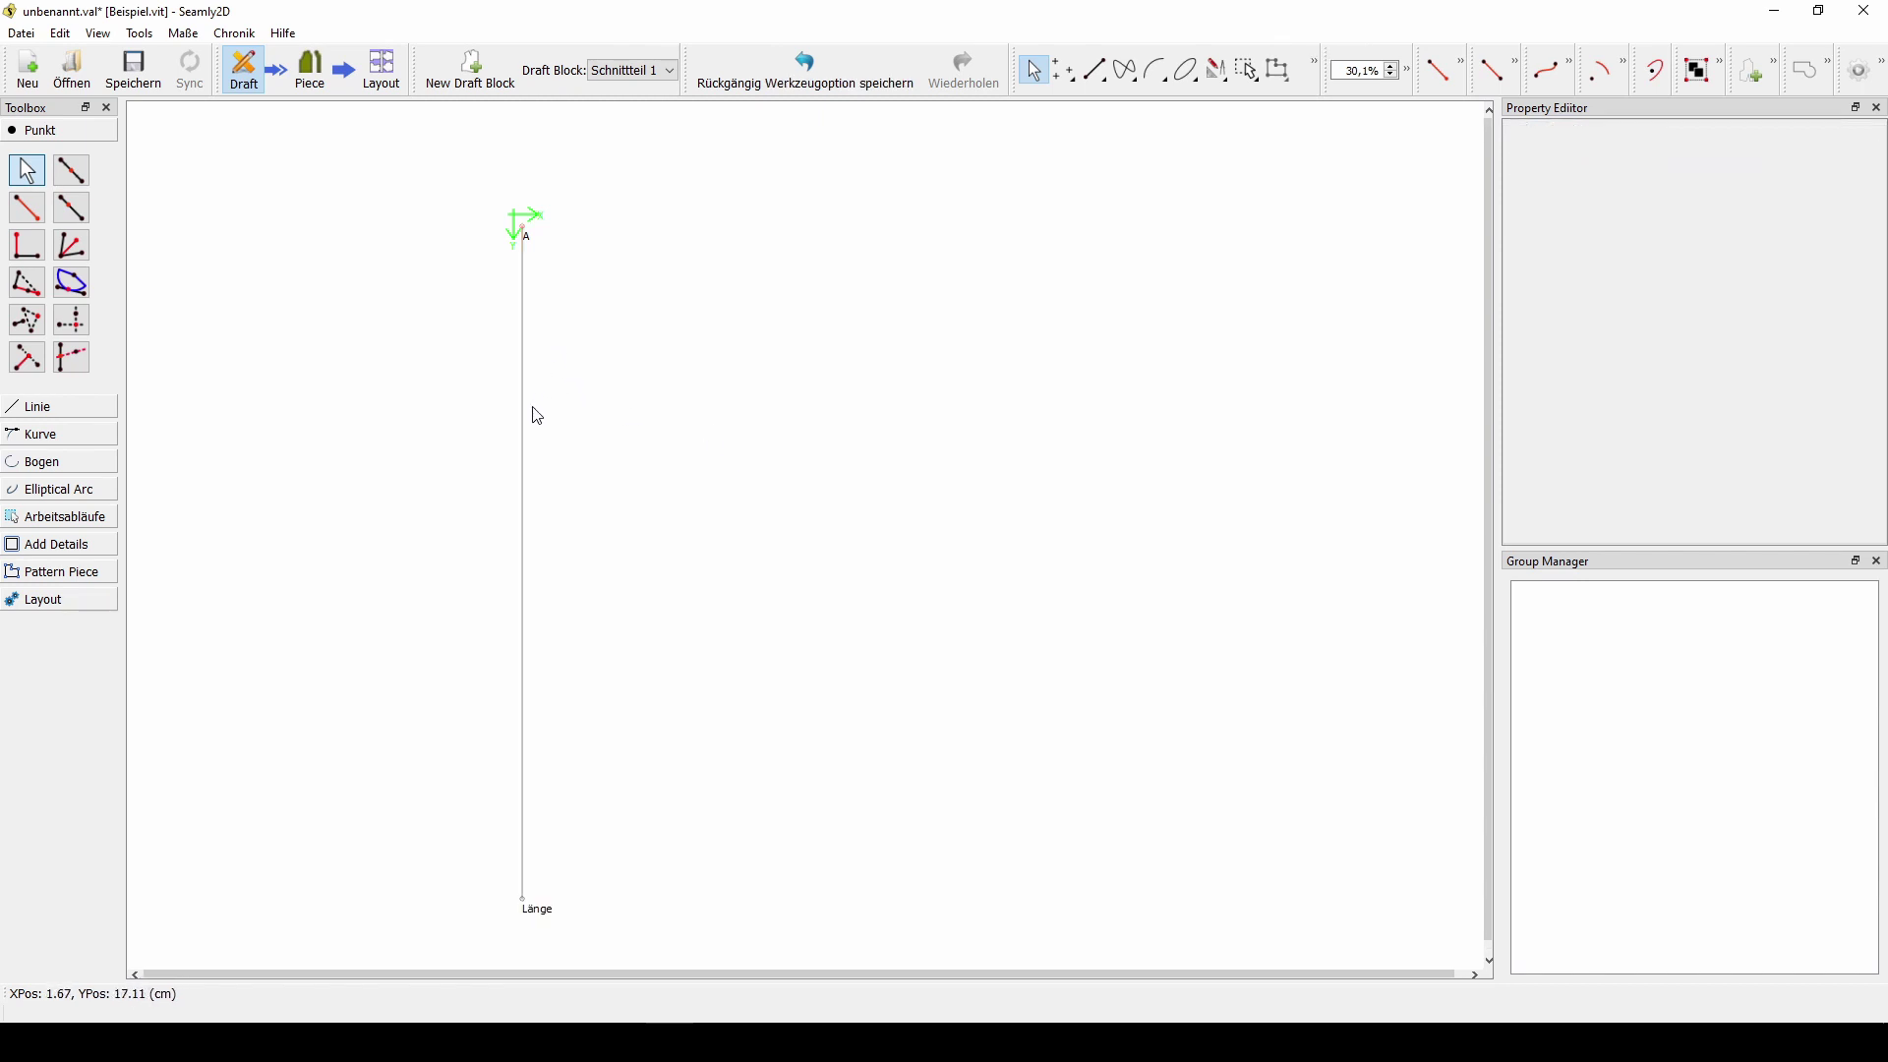
- Add point 'Hüfthöhe' 20 cm from A along line A–Länge
left_click(84, 214)
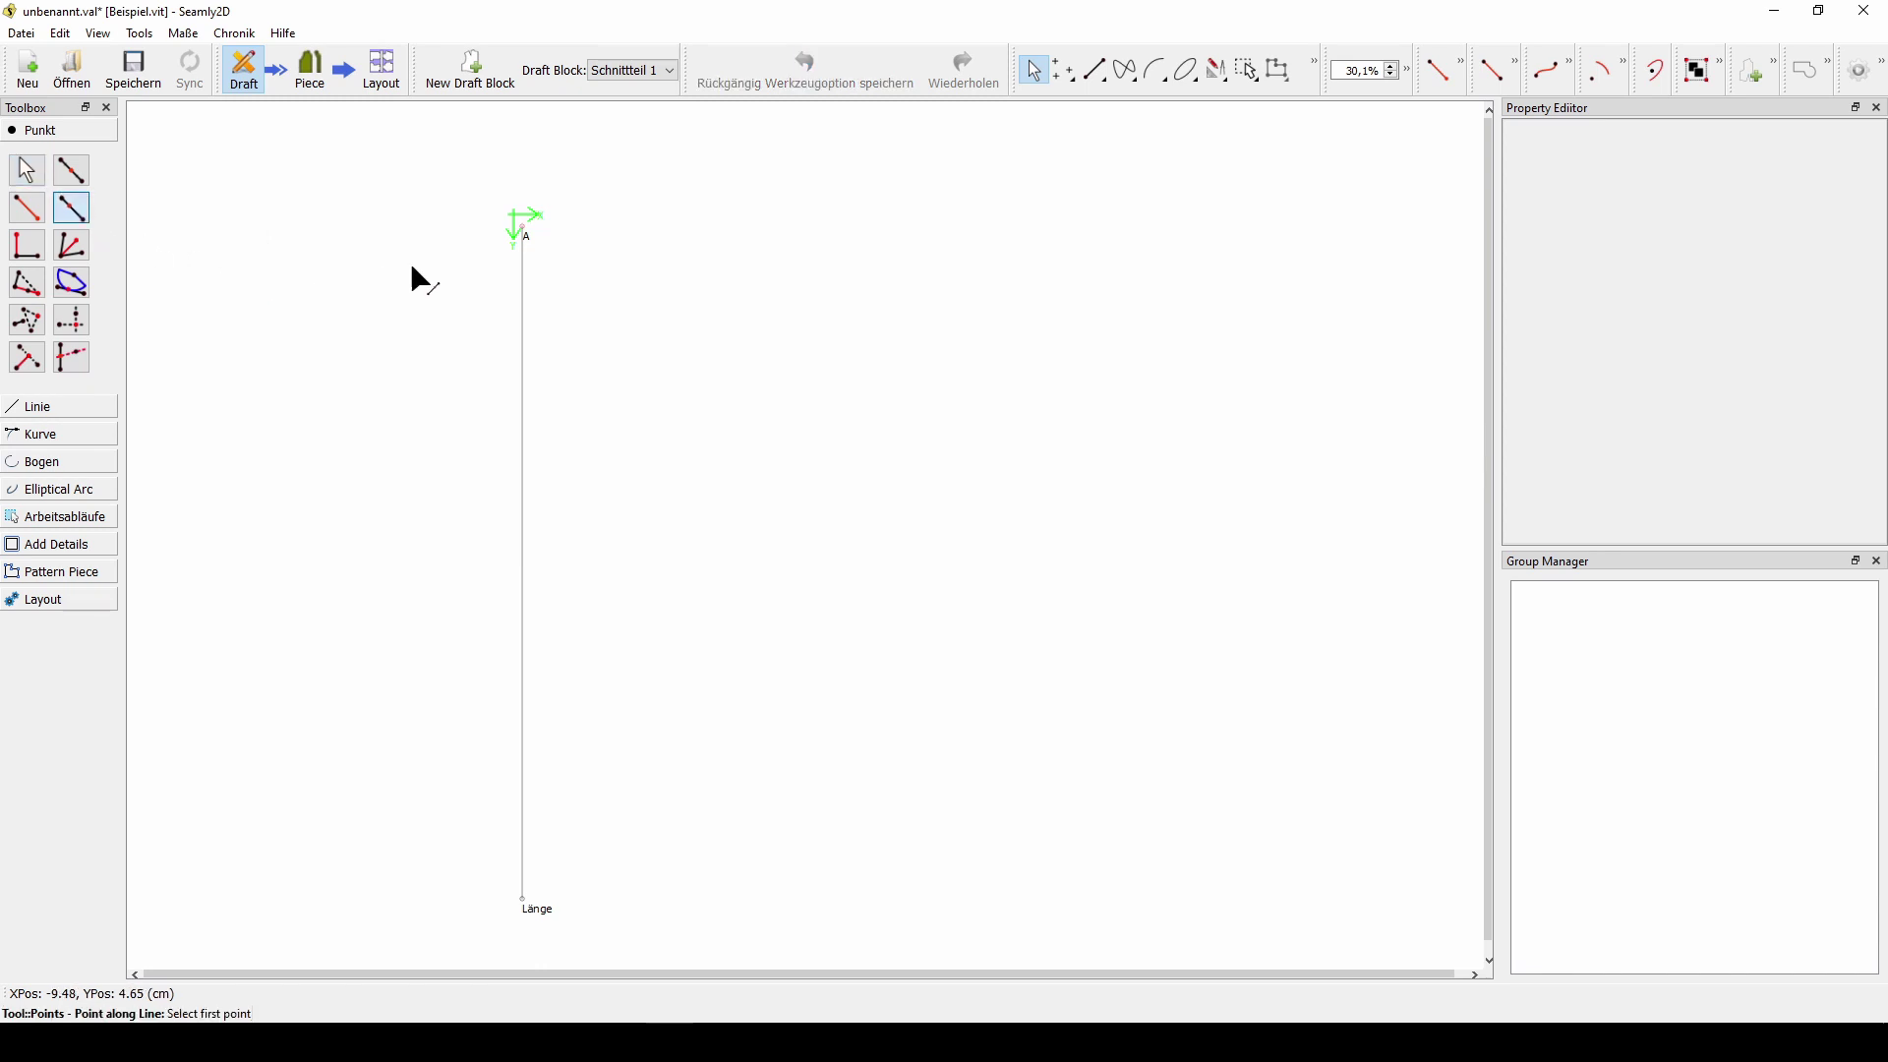
left_click(525, 234)
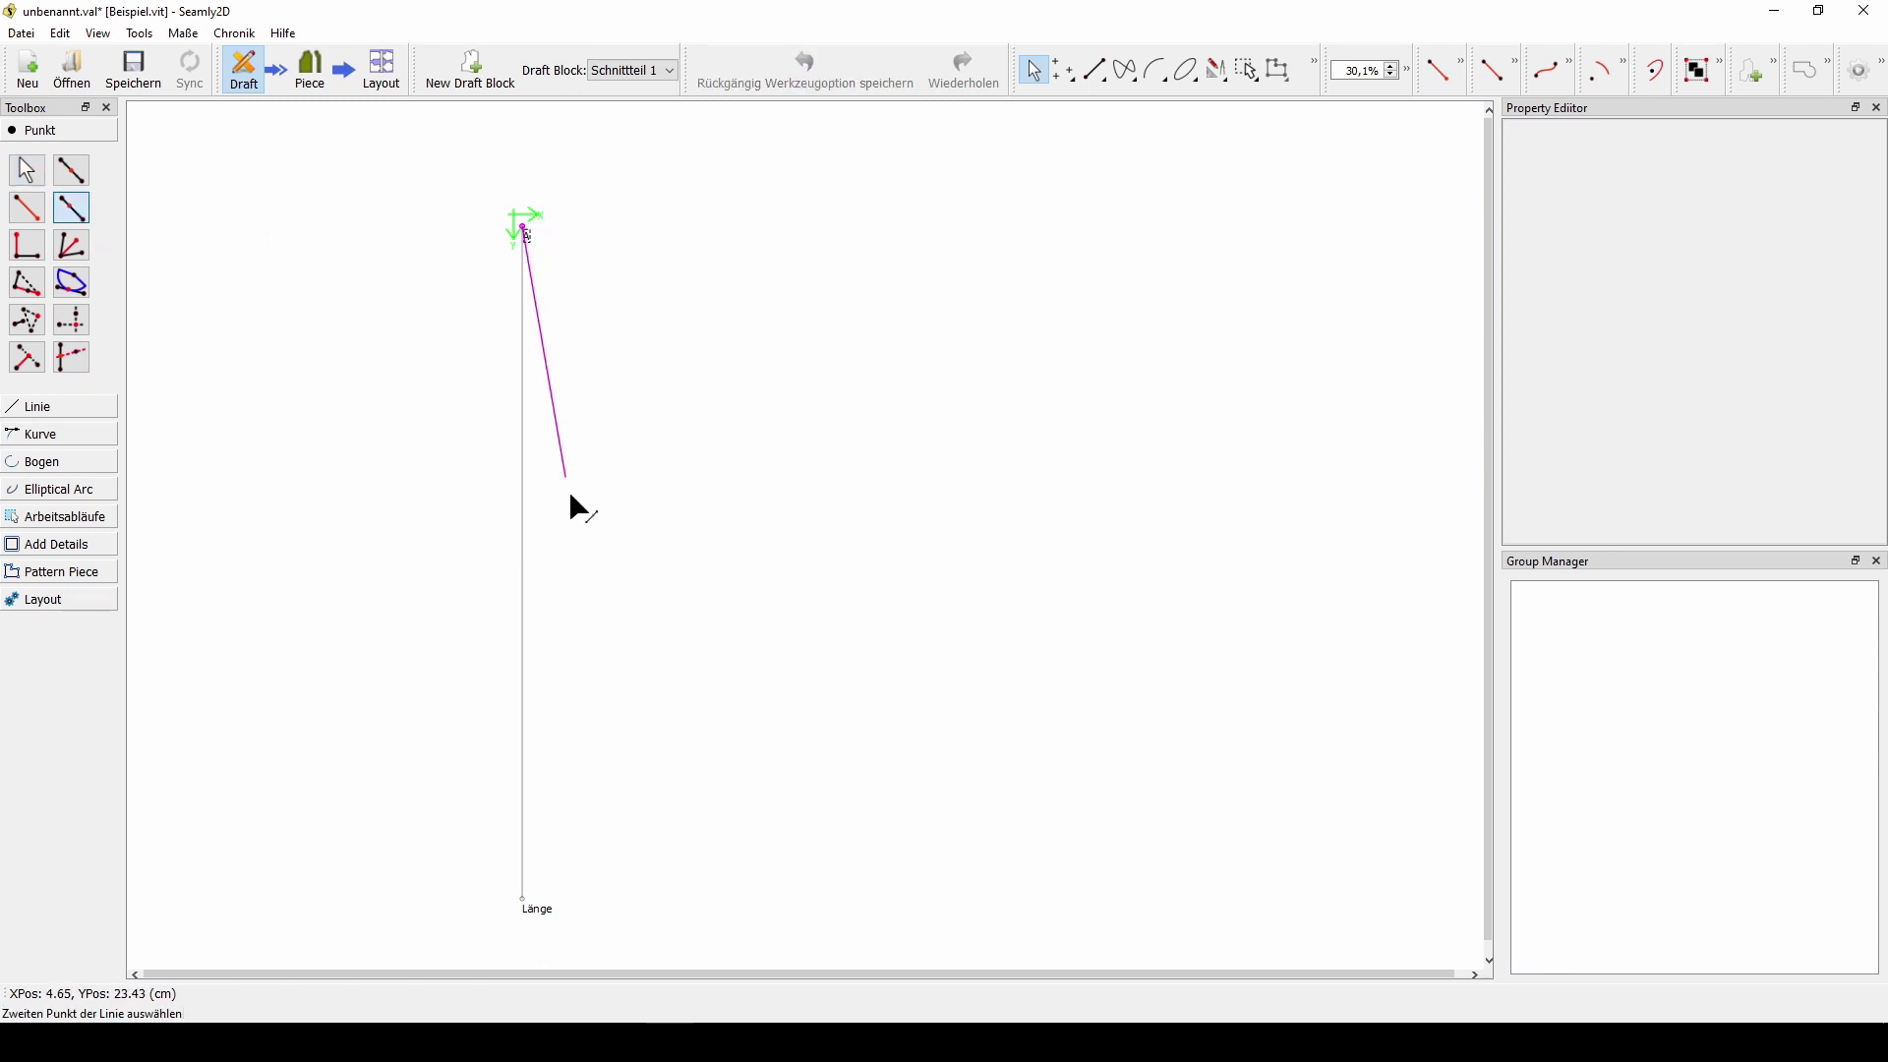
left_click(524, 900)
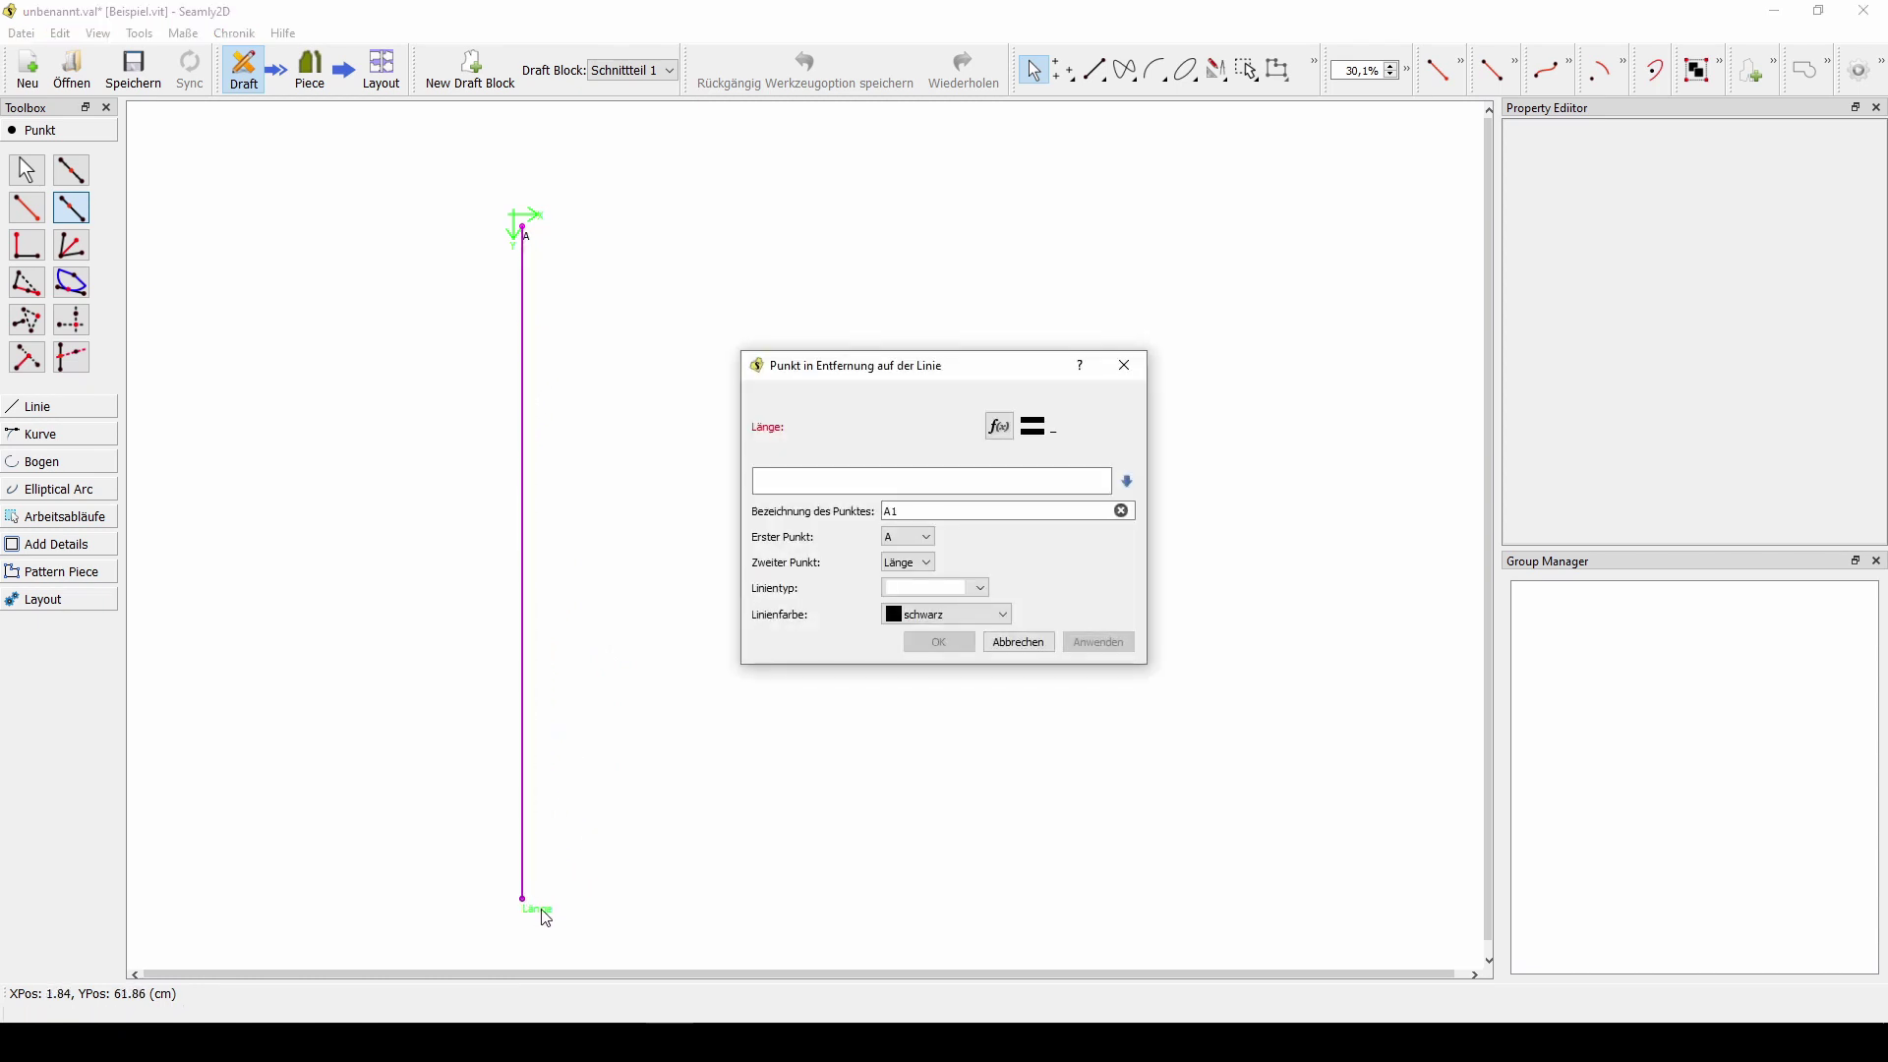
left_click(795, 482)
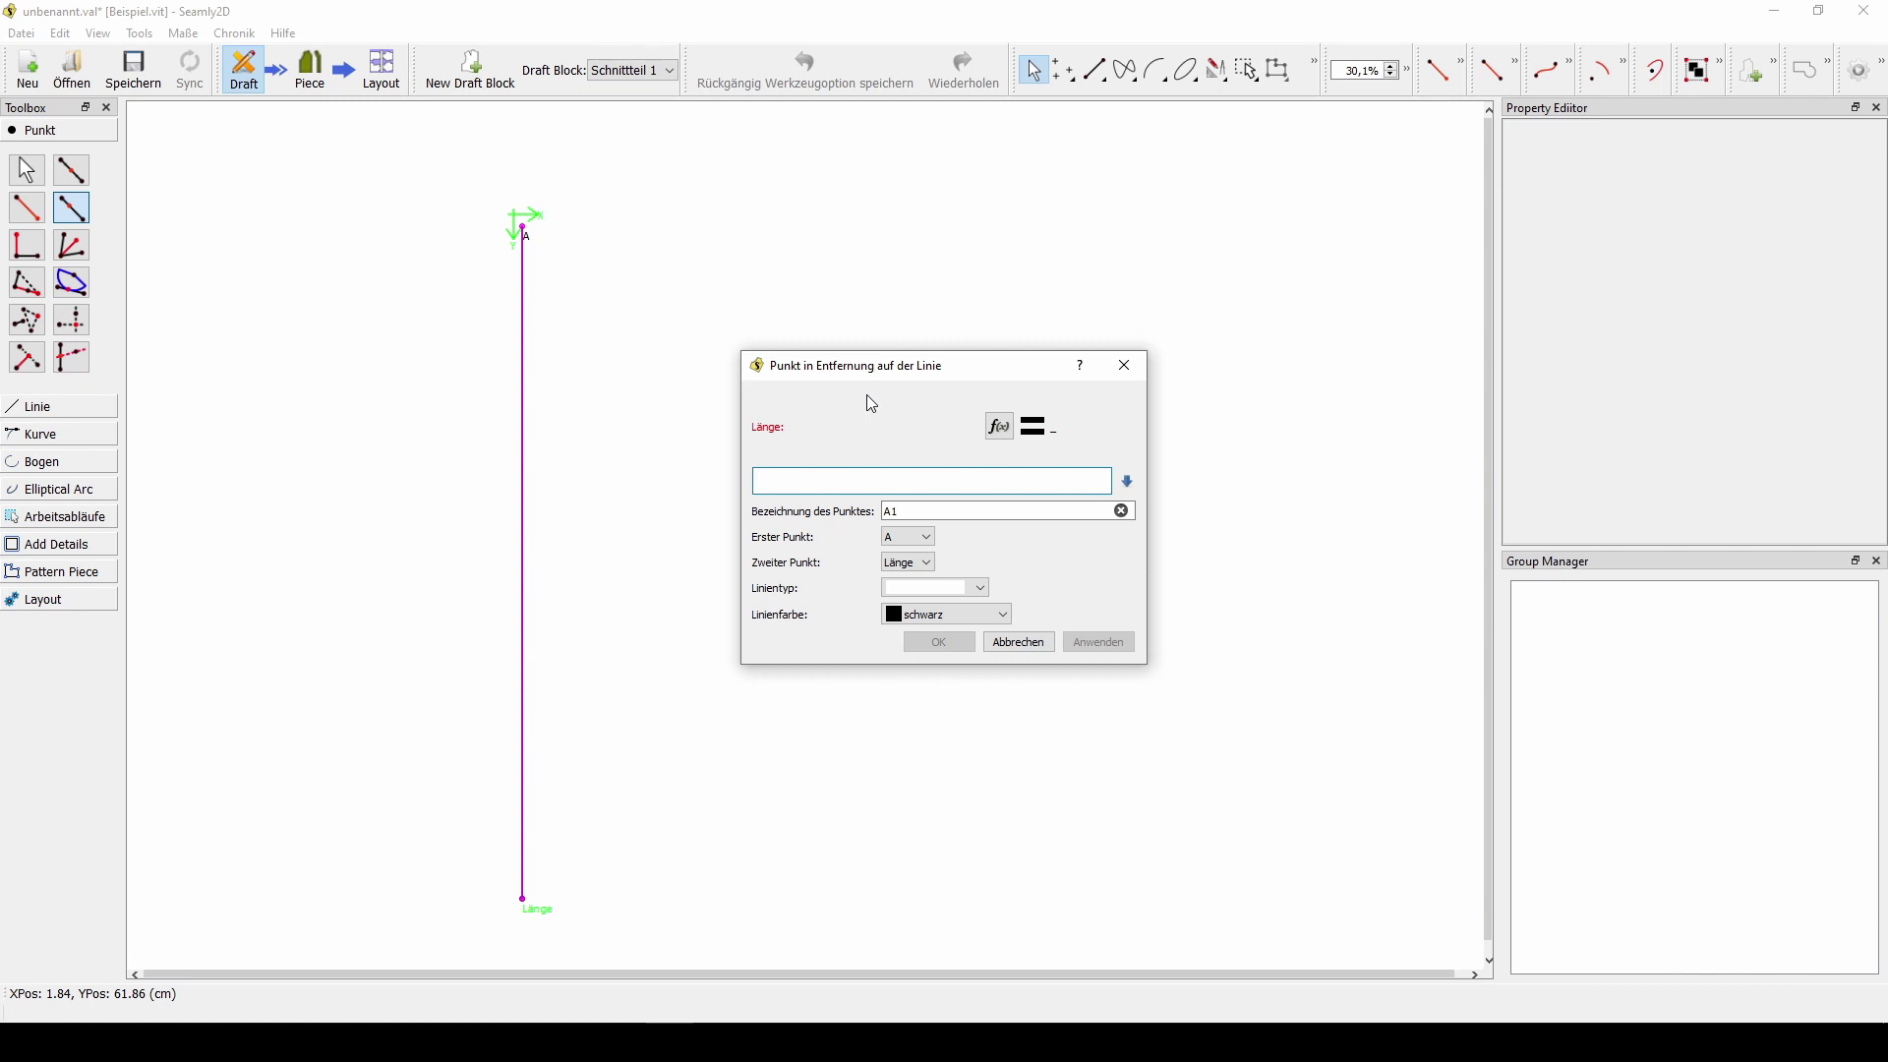
type("20")
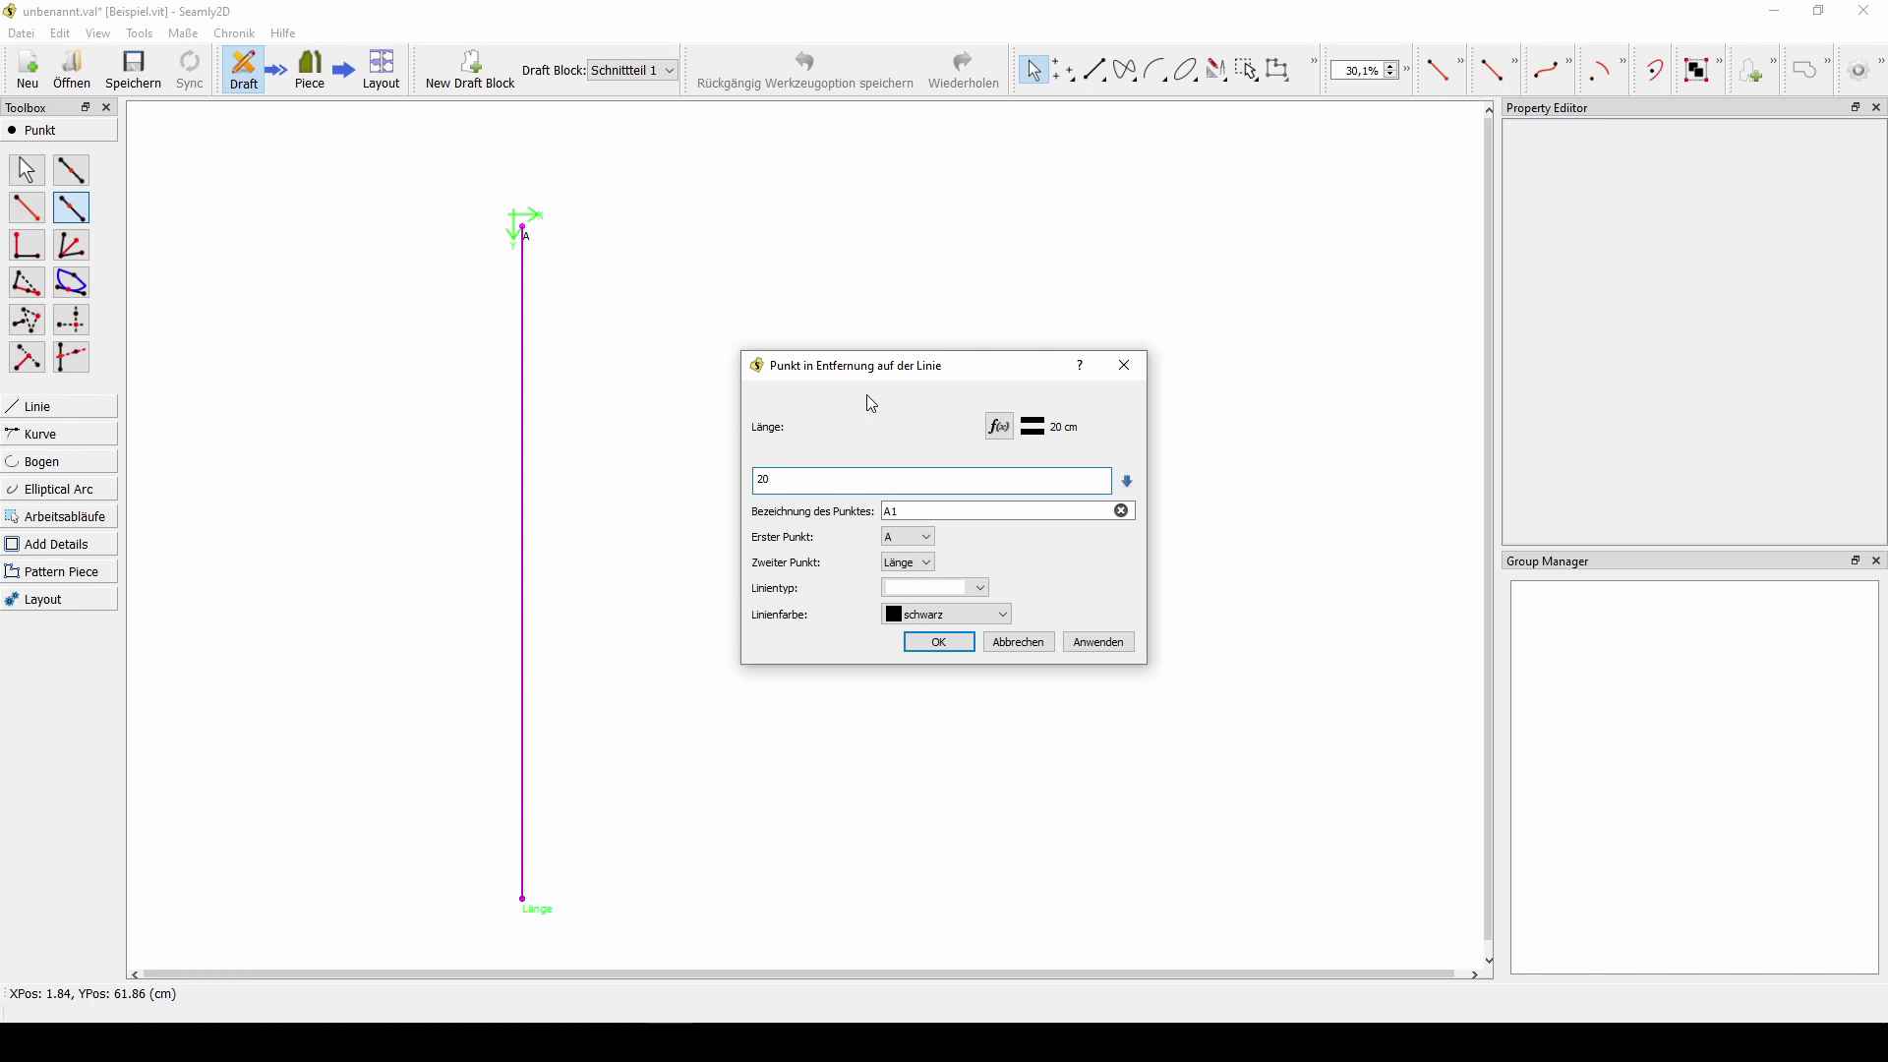
double_click(910, 513)
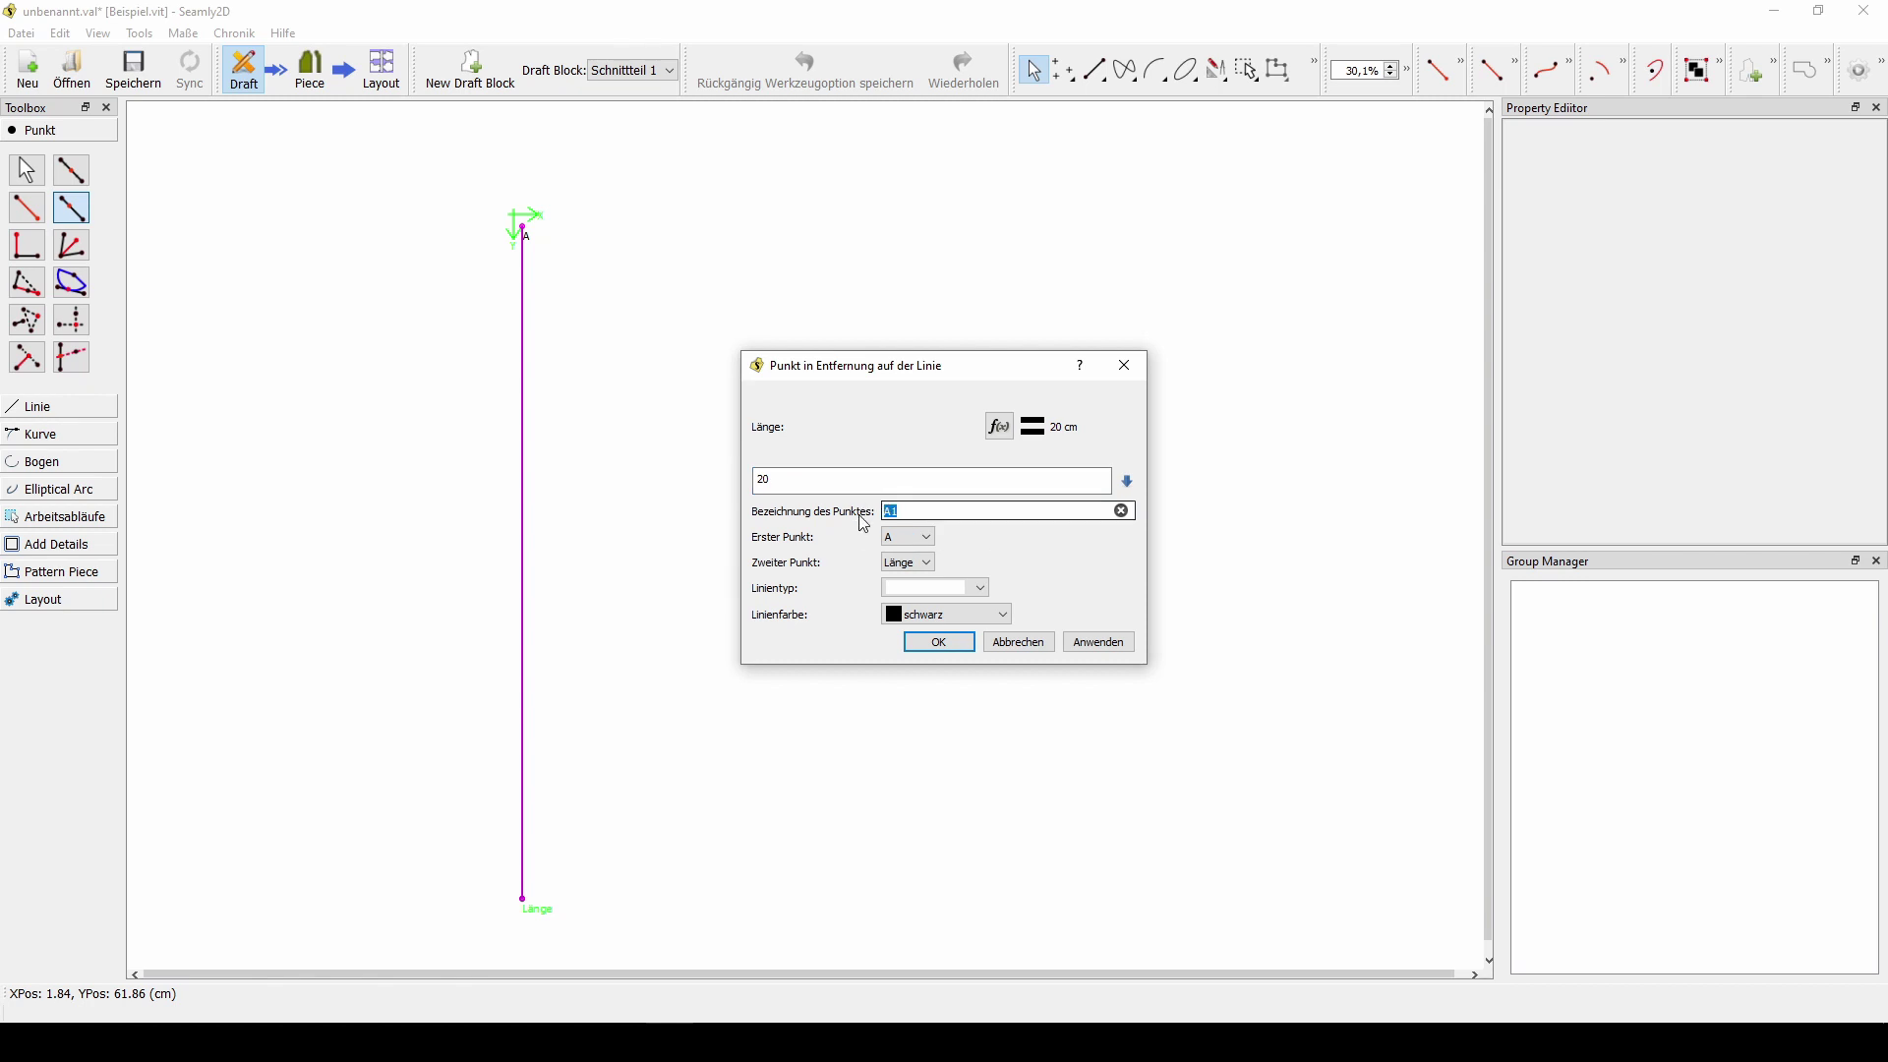
type("Hüft")
type("h")
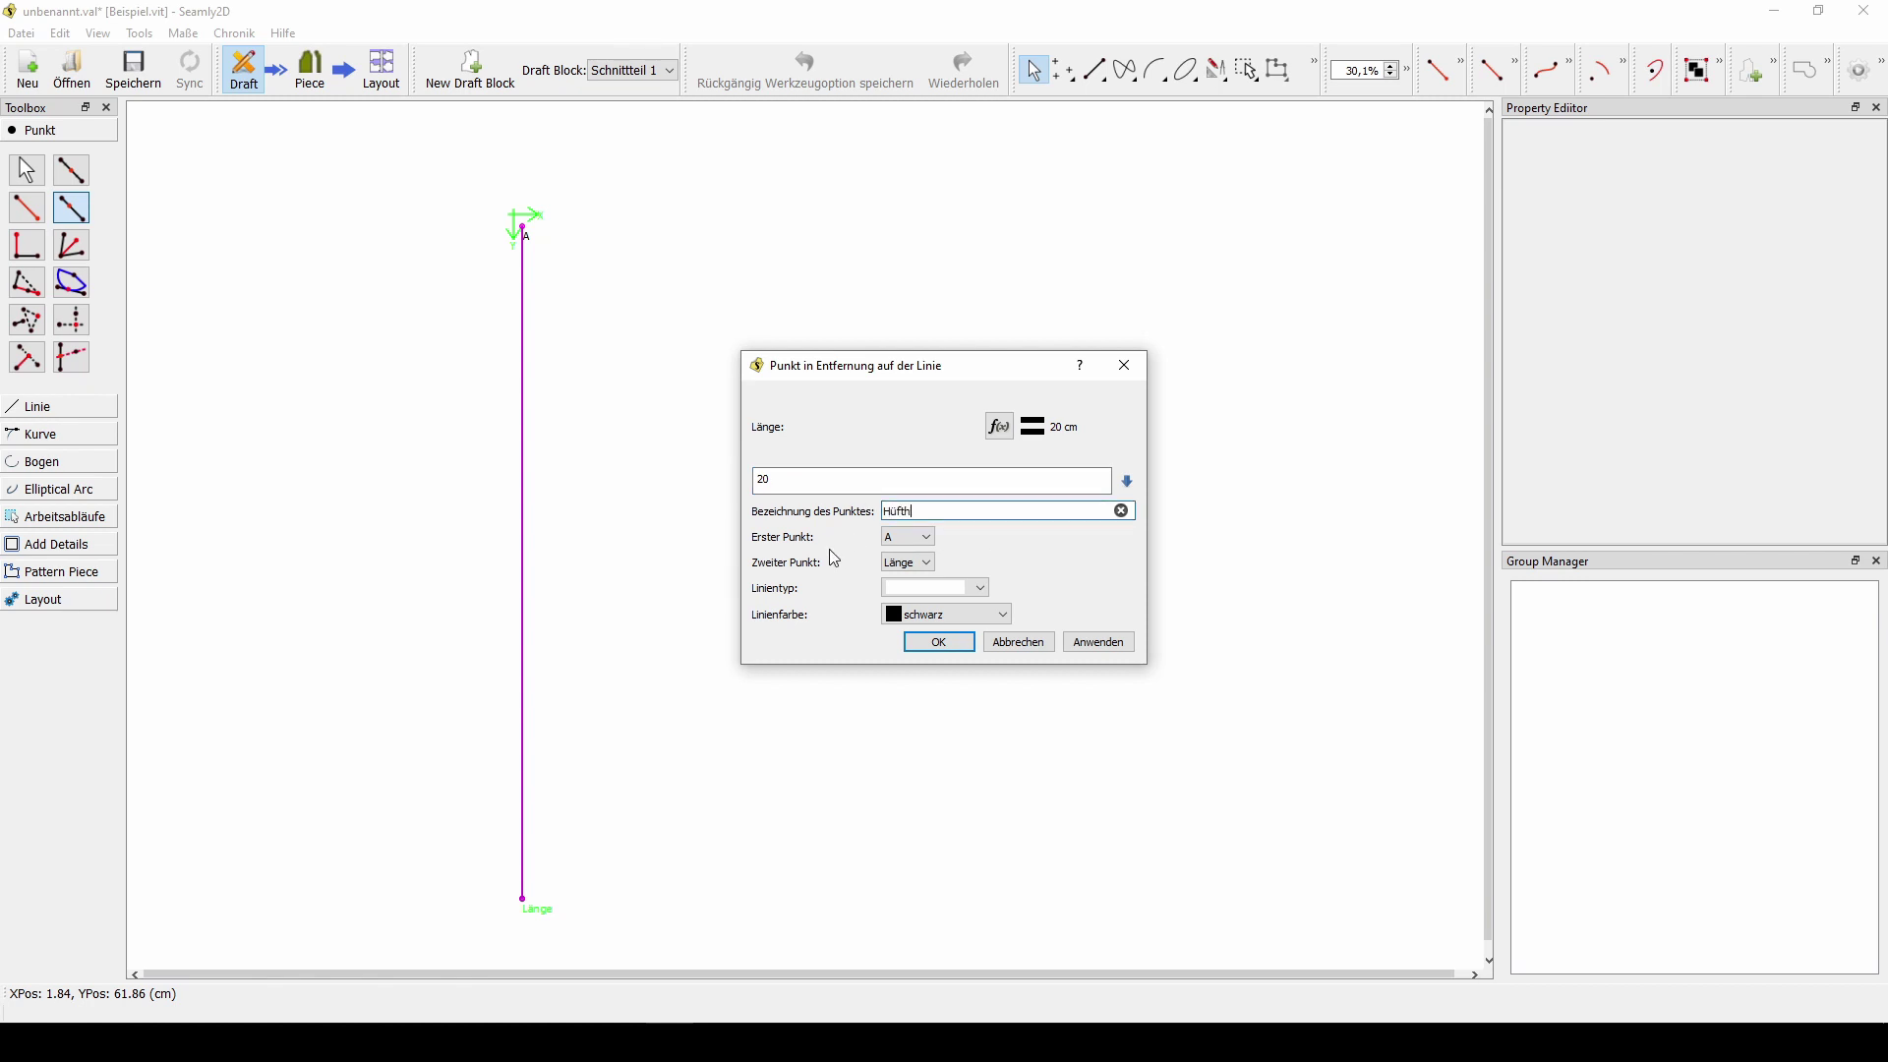
type("öhe")
left_click(925, 649)
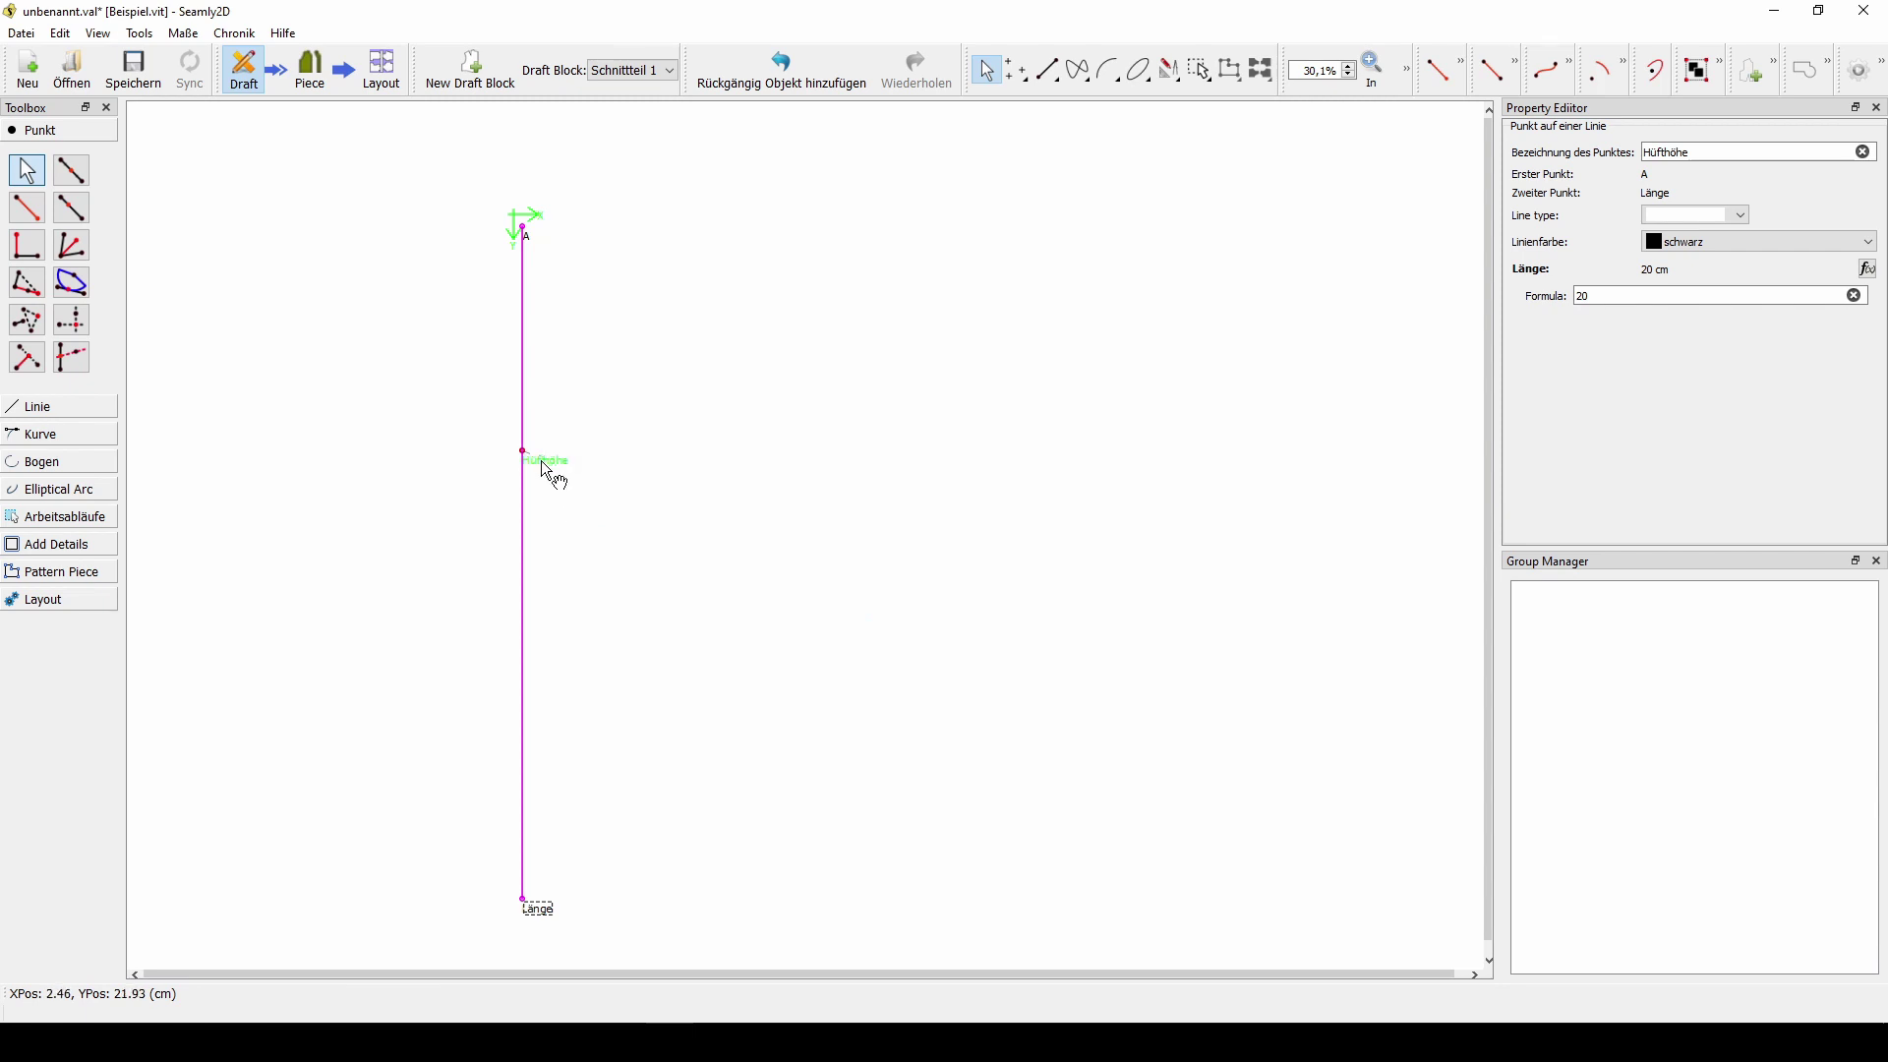
- Move the Hüfthöhe and Länge labels to the left of the line
left_click_drag(547, 472, 491, 472)
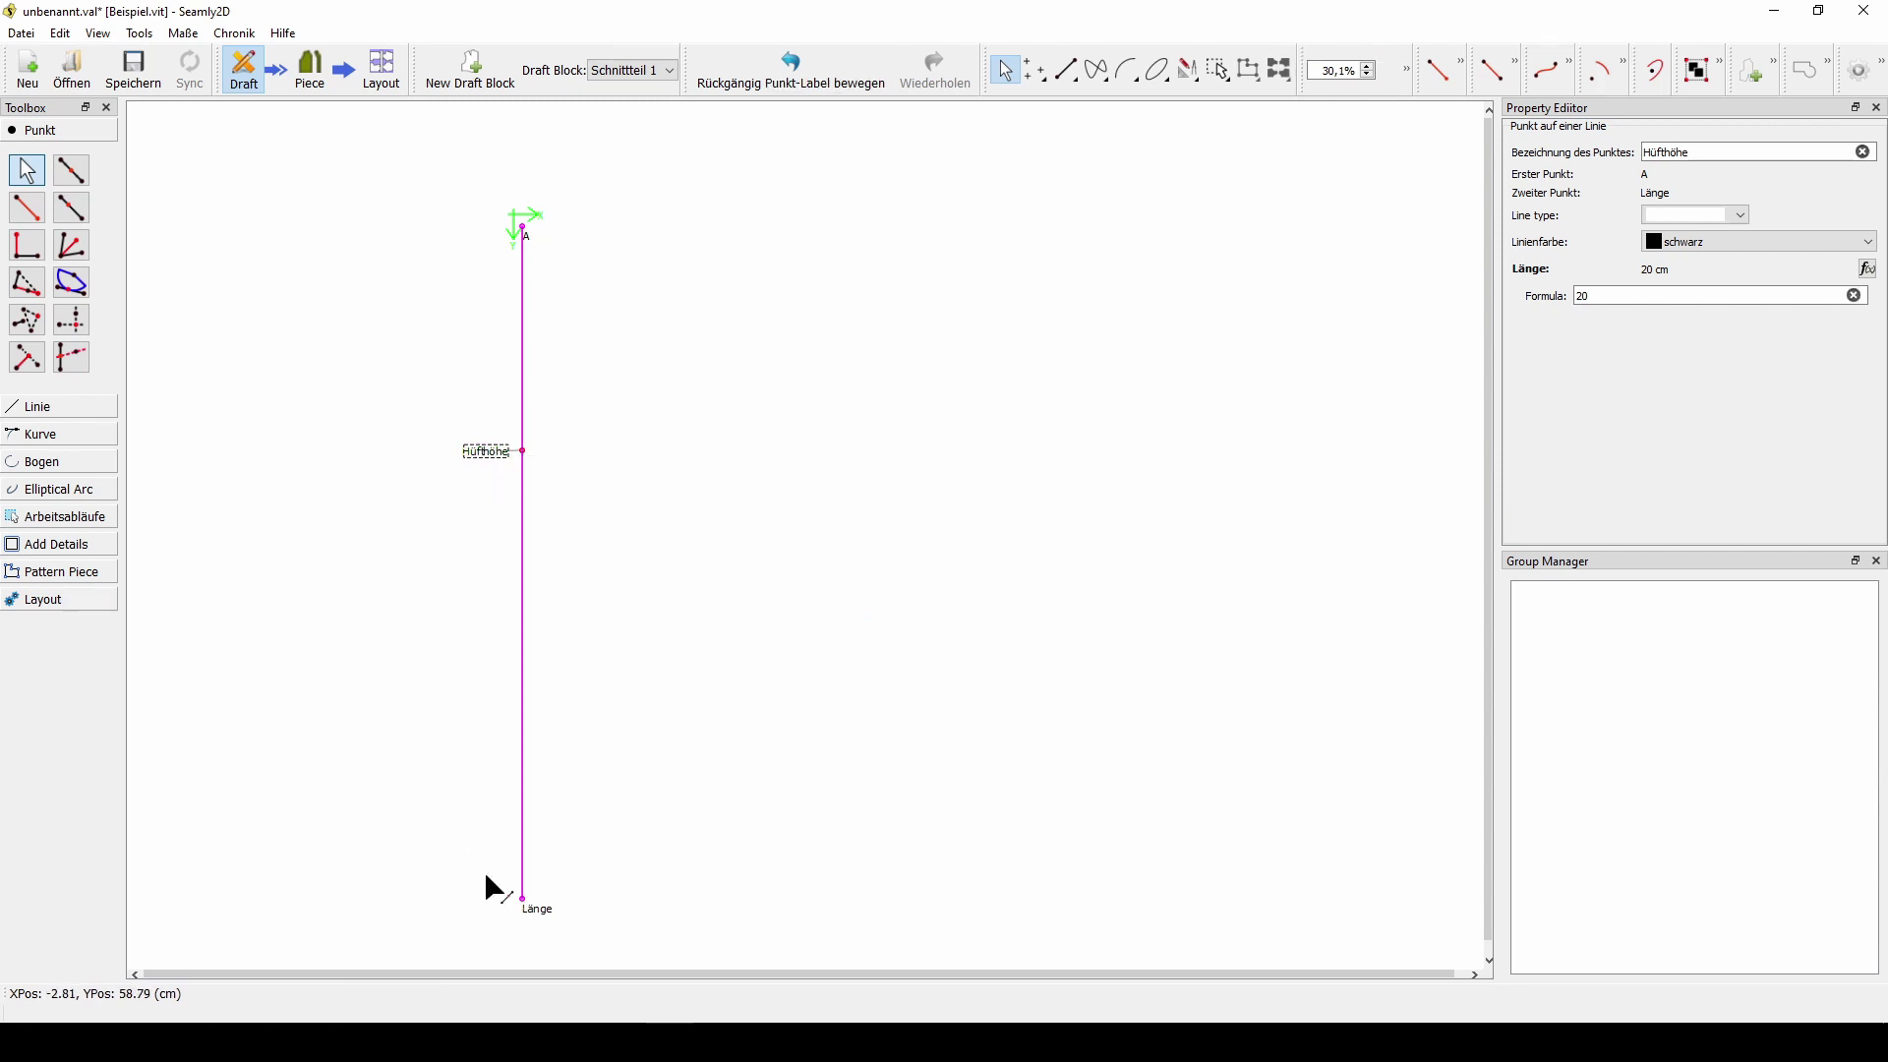
left_click_drag(539, 910, 497, 899)
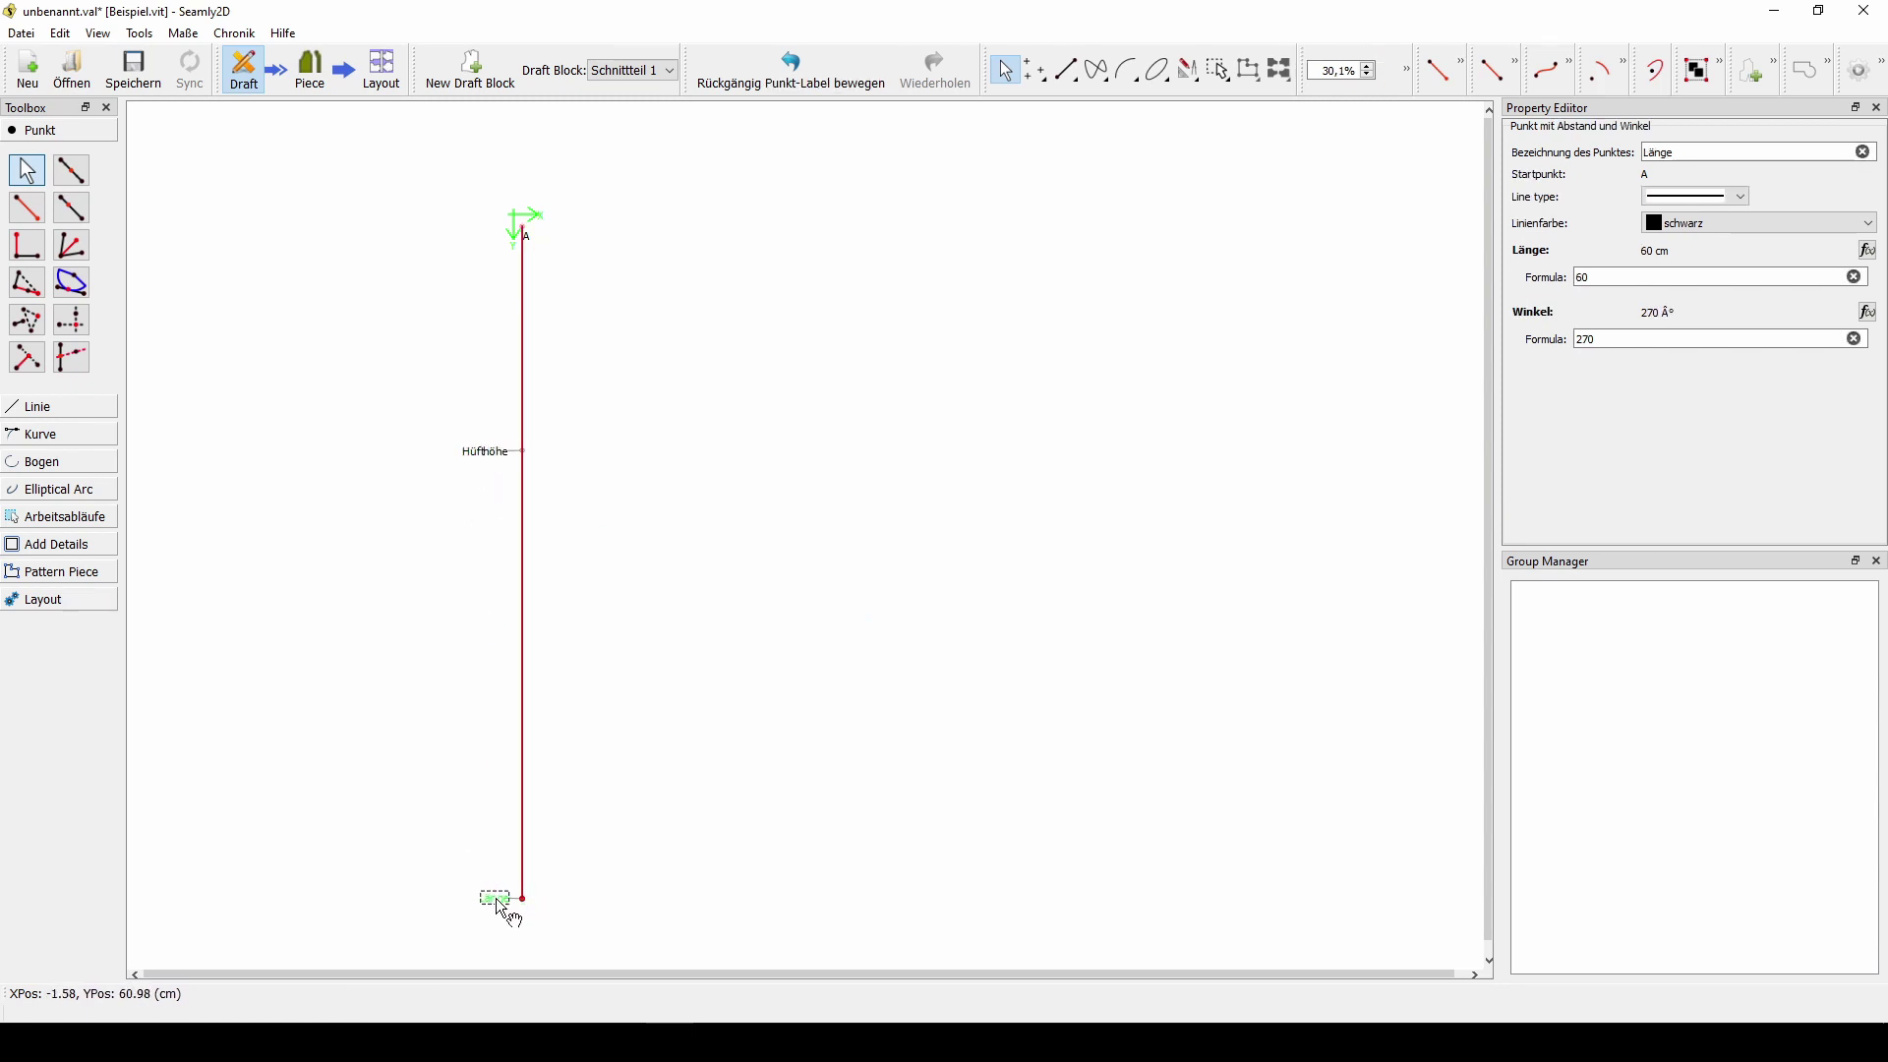
left_click(536, 943)
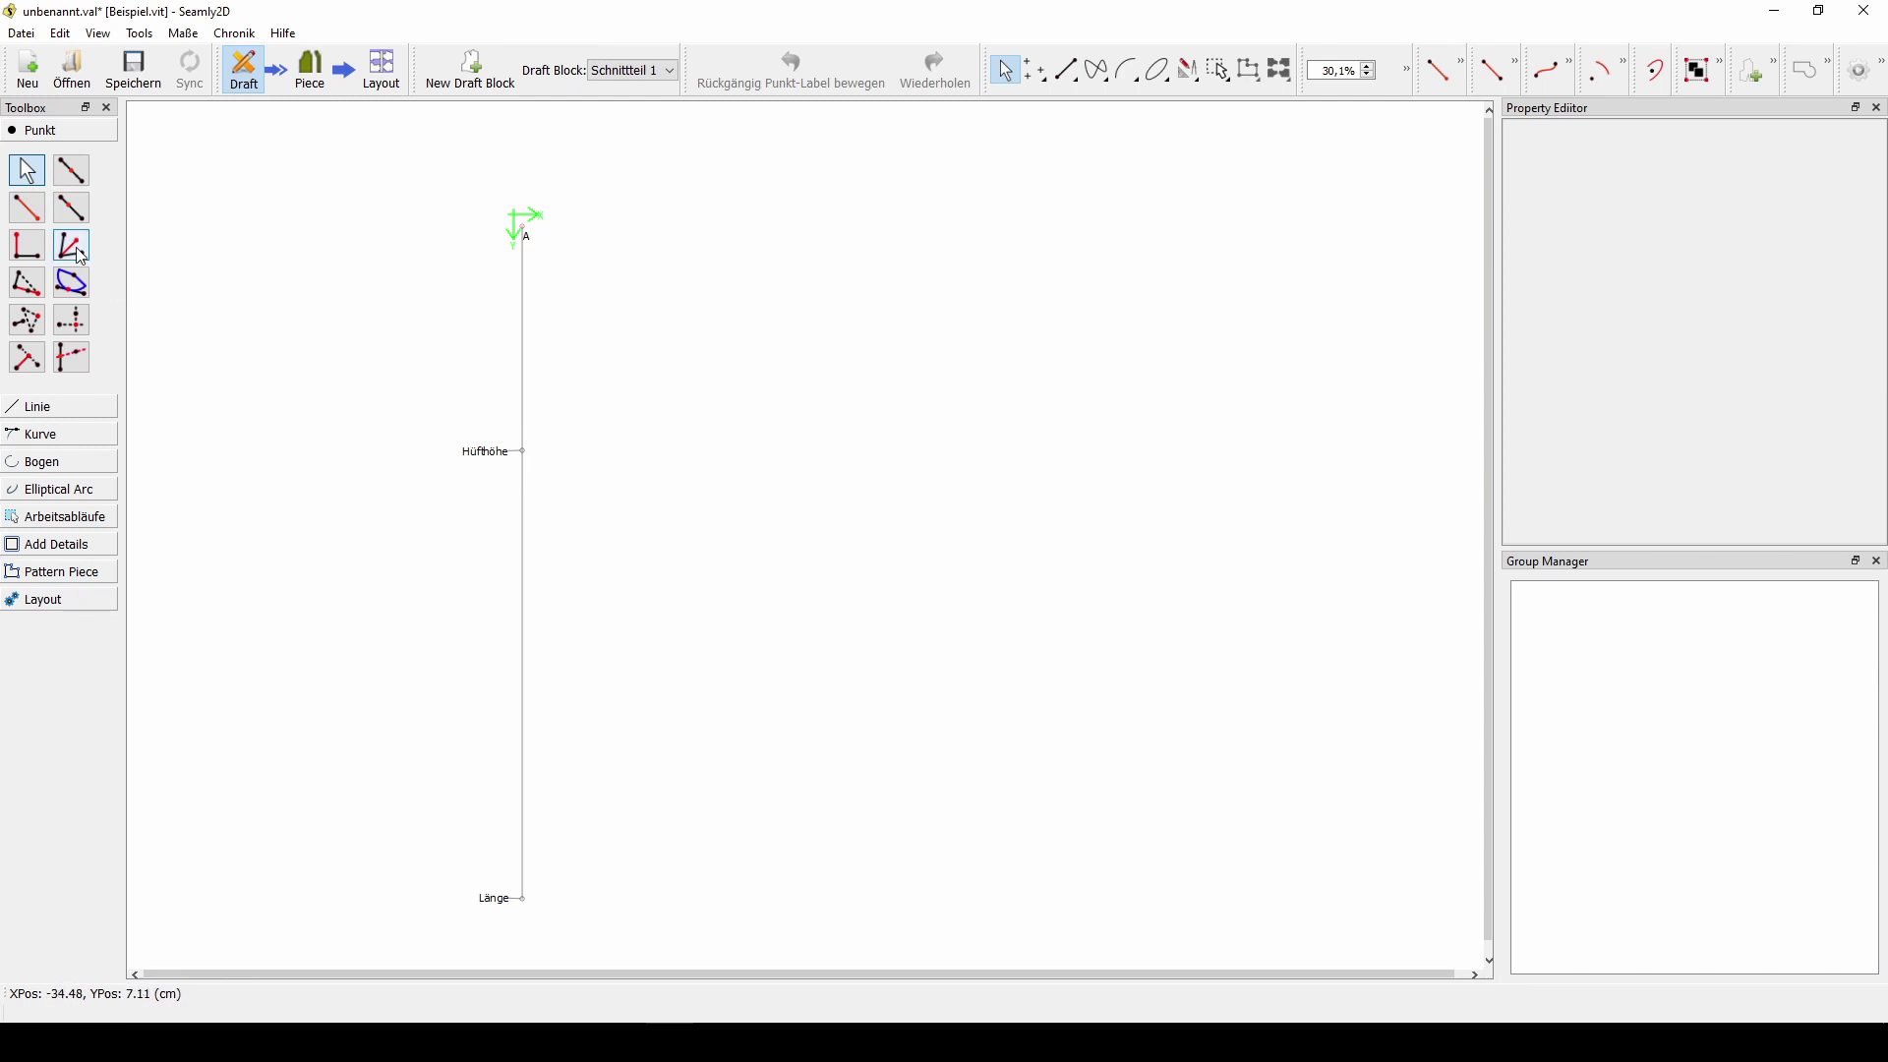
- Start a 0° distance-and-angle point from Hüfthöhe and open its length formula editor
left_click(26, 212)
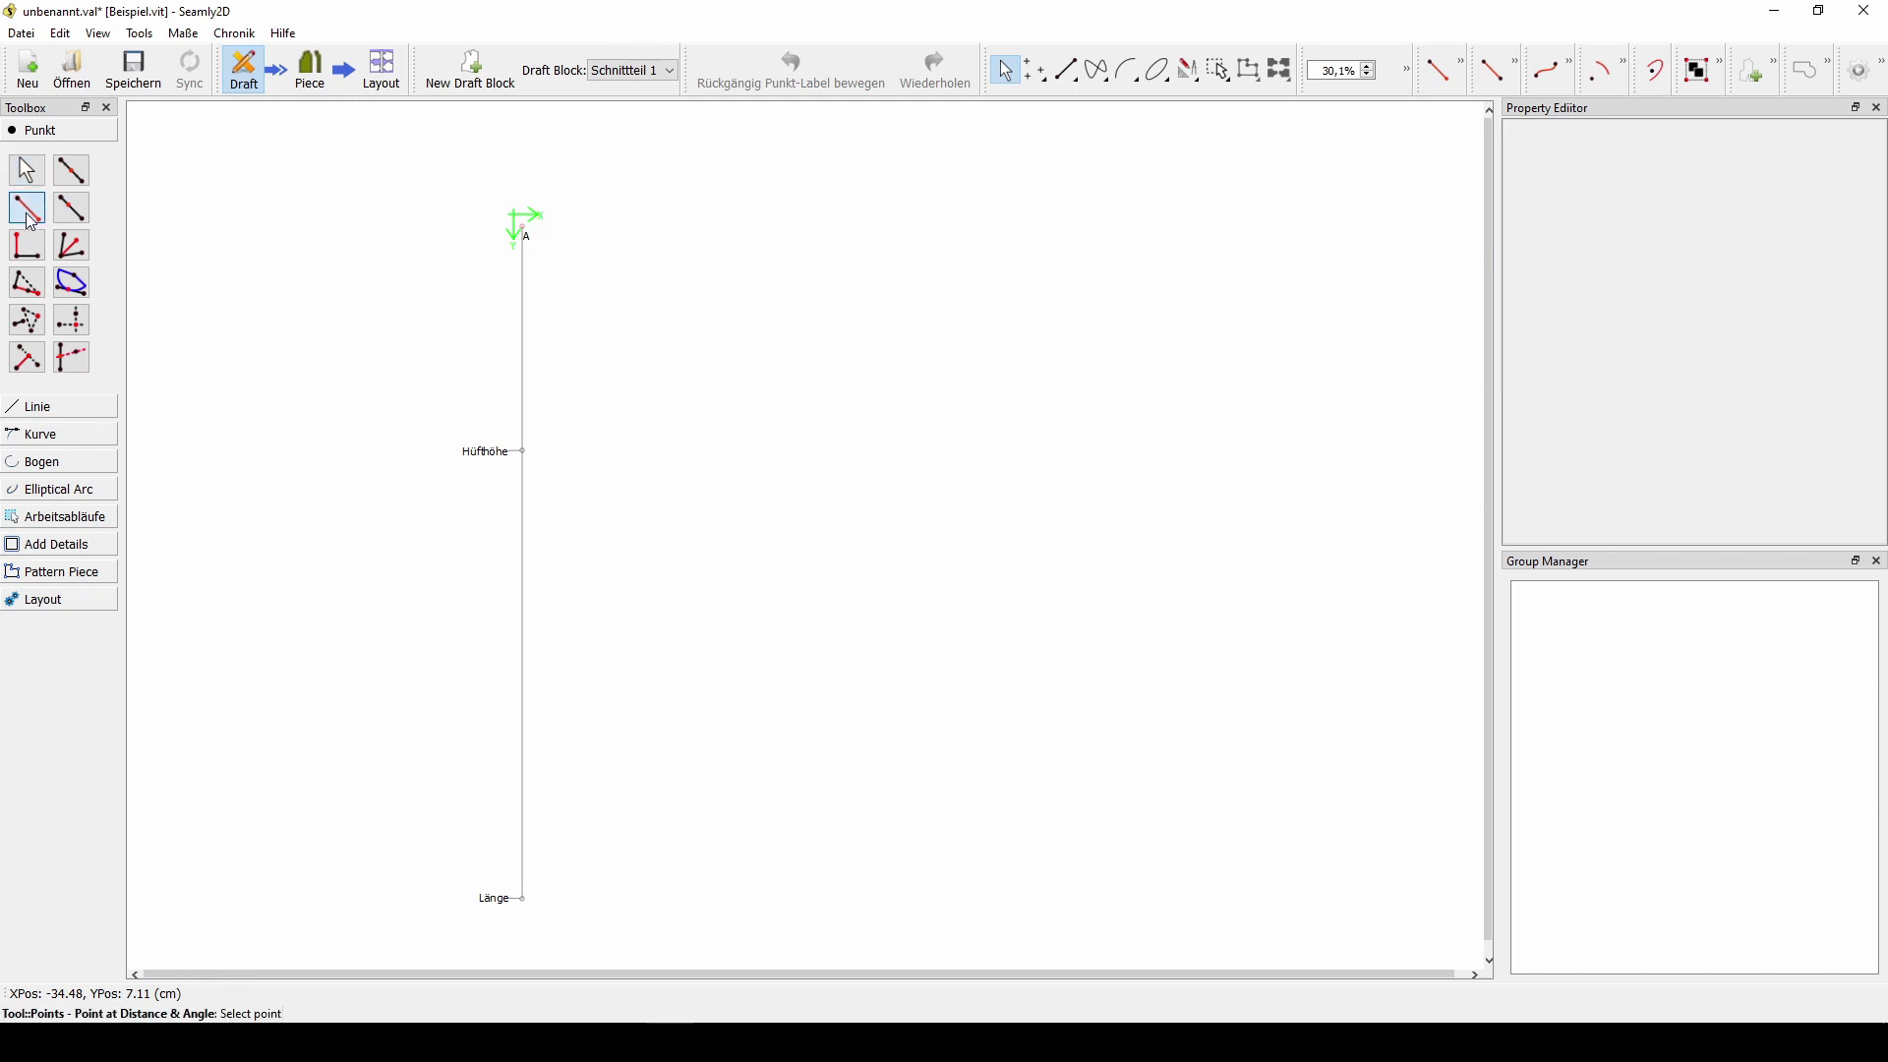
left_click(489, 455)
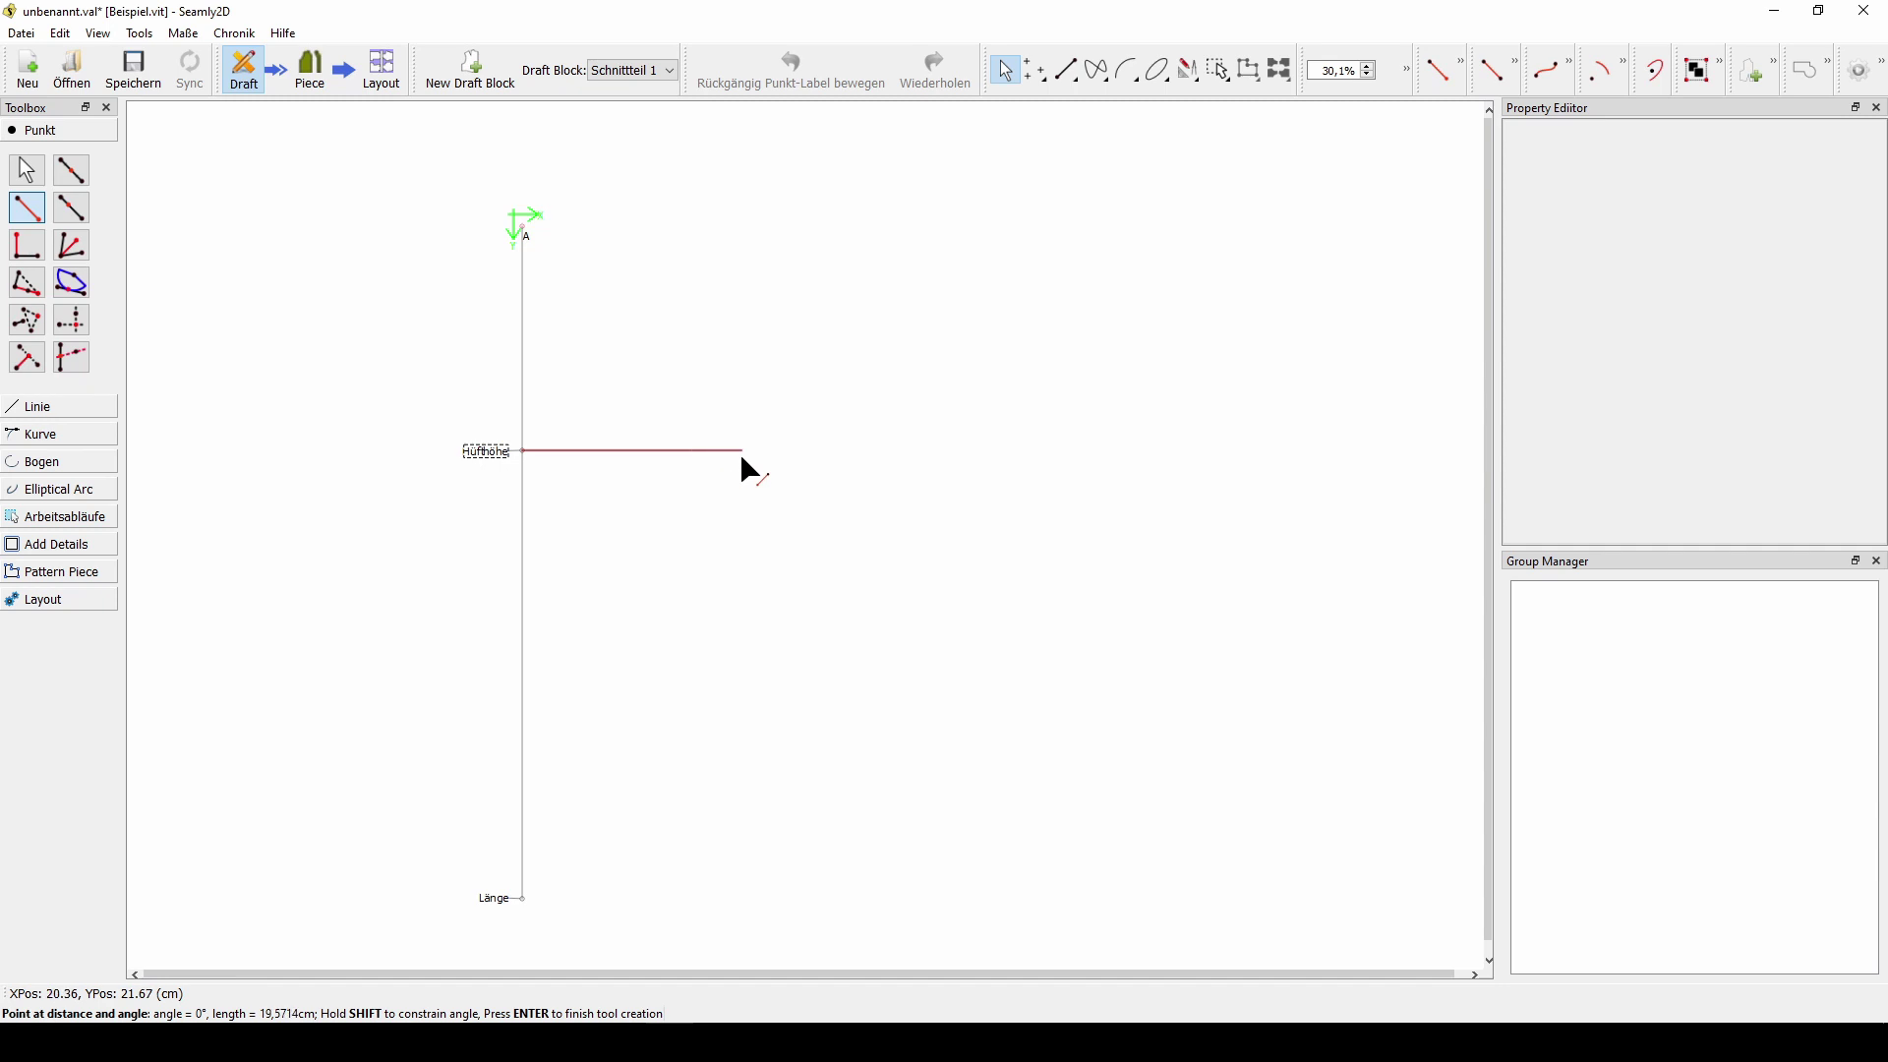
left_click(914, 486)
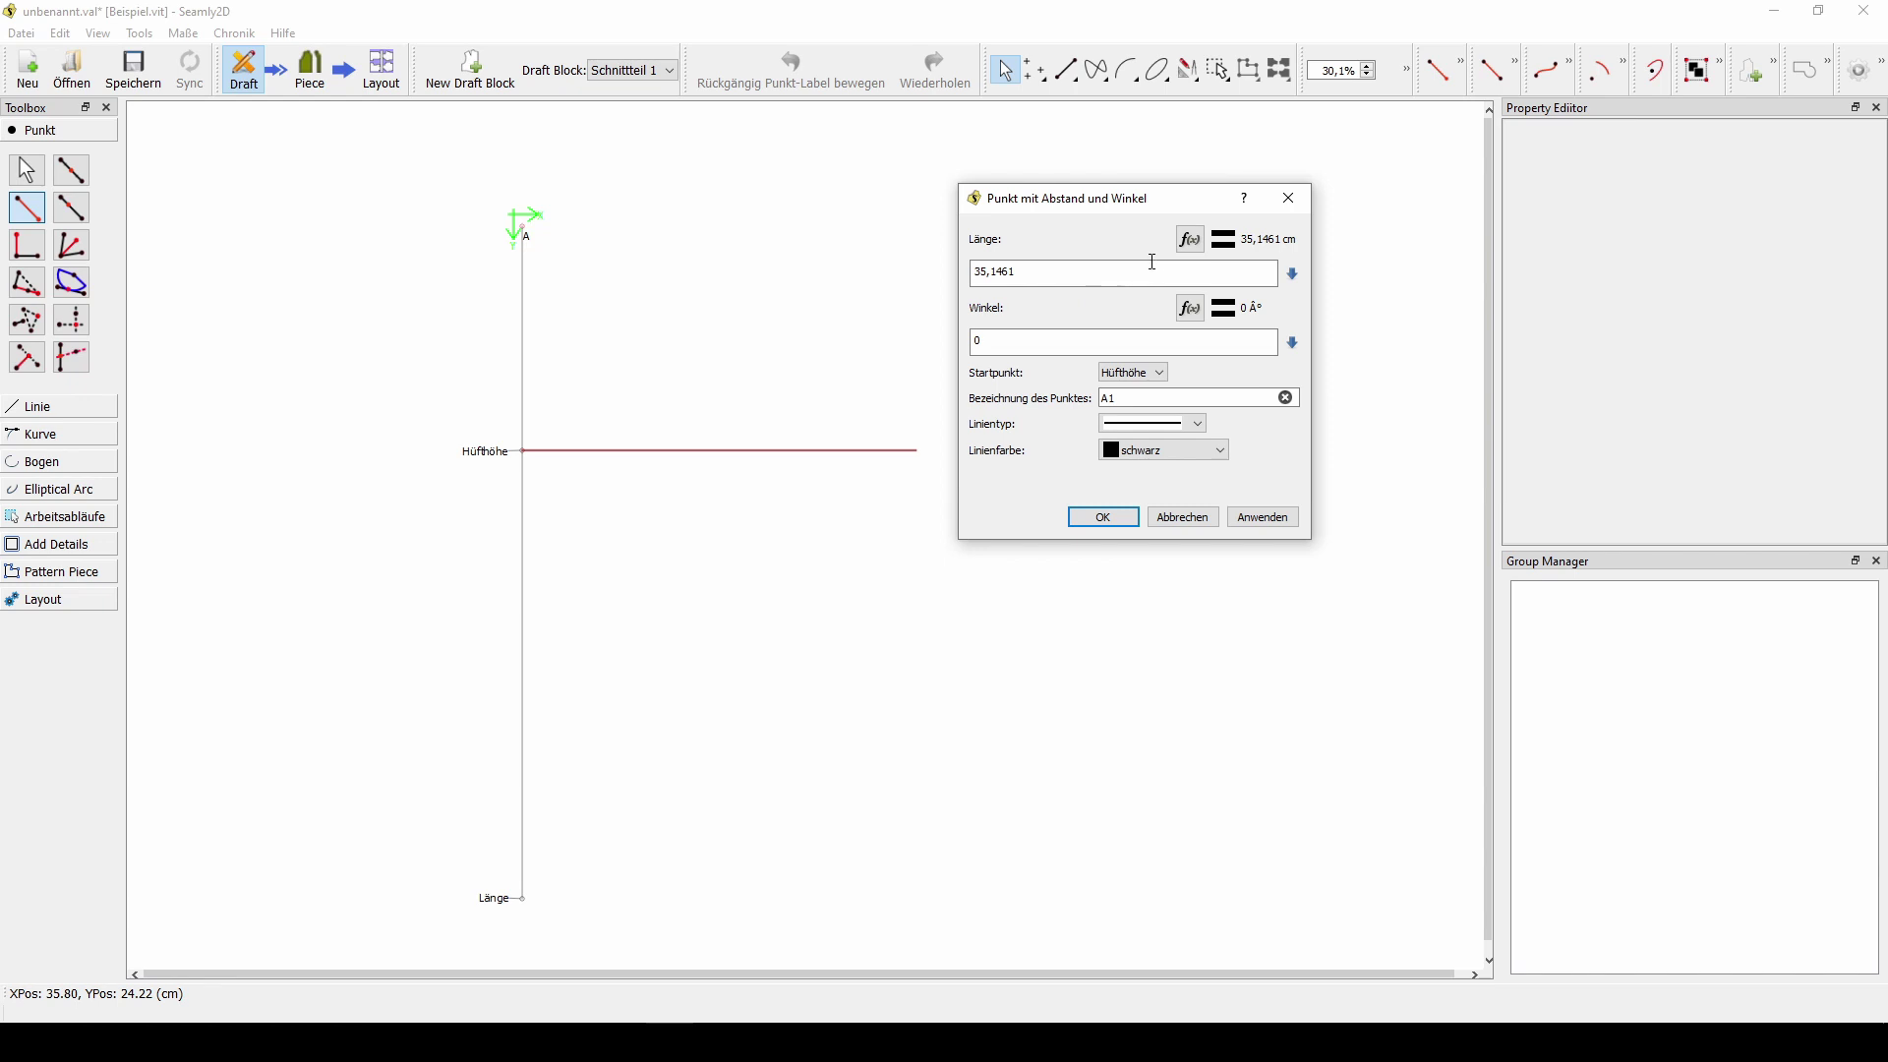
left_click(1197, 241)
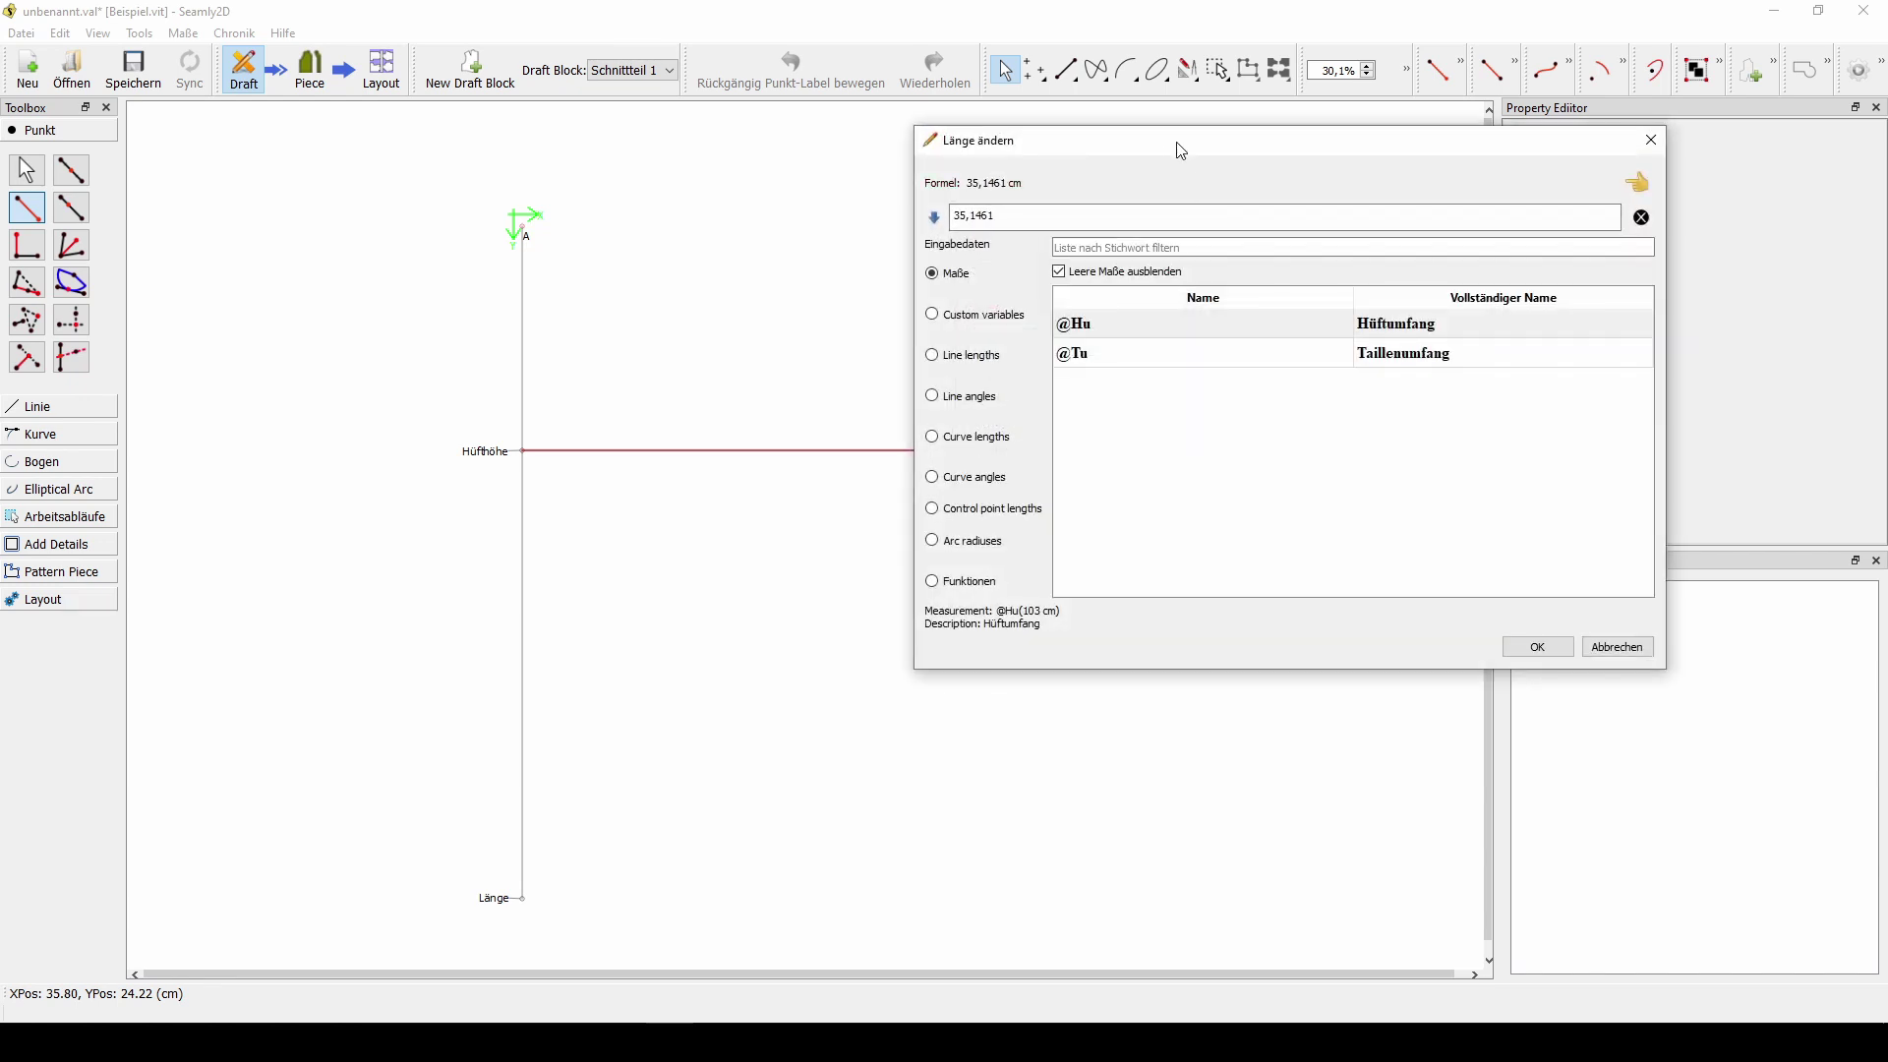
left_click_drag(1182, 151, 1226, 389)
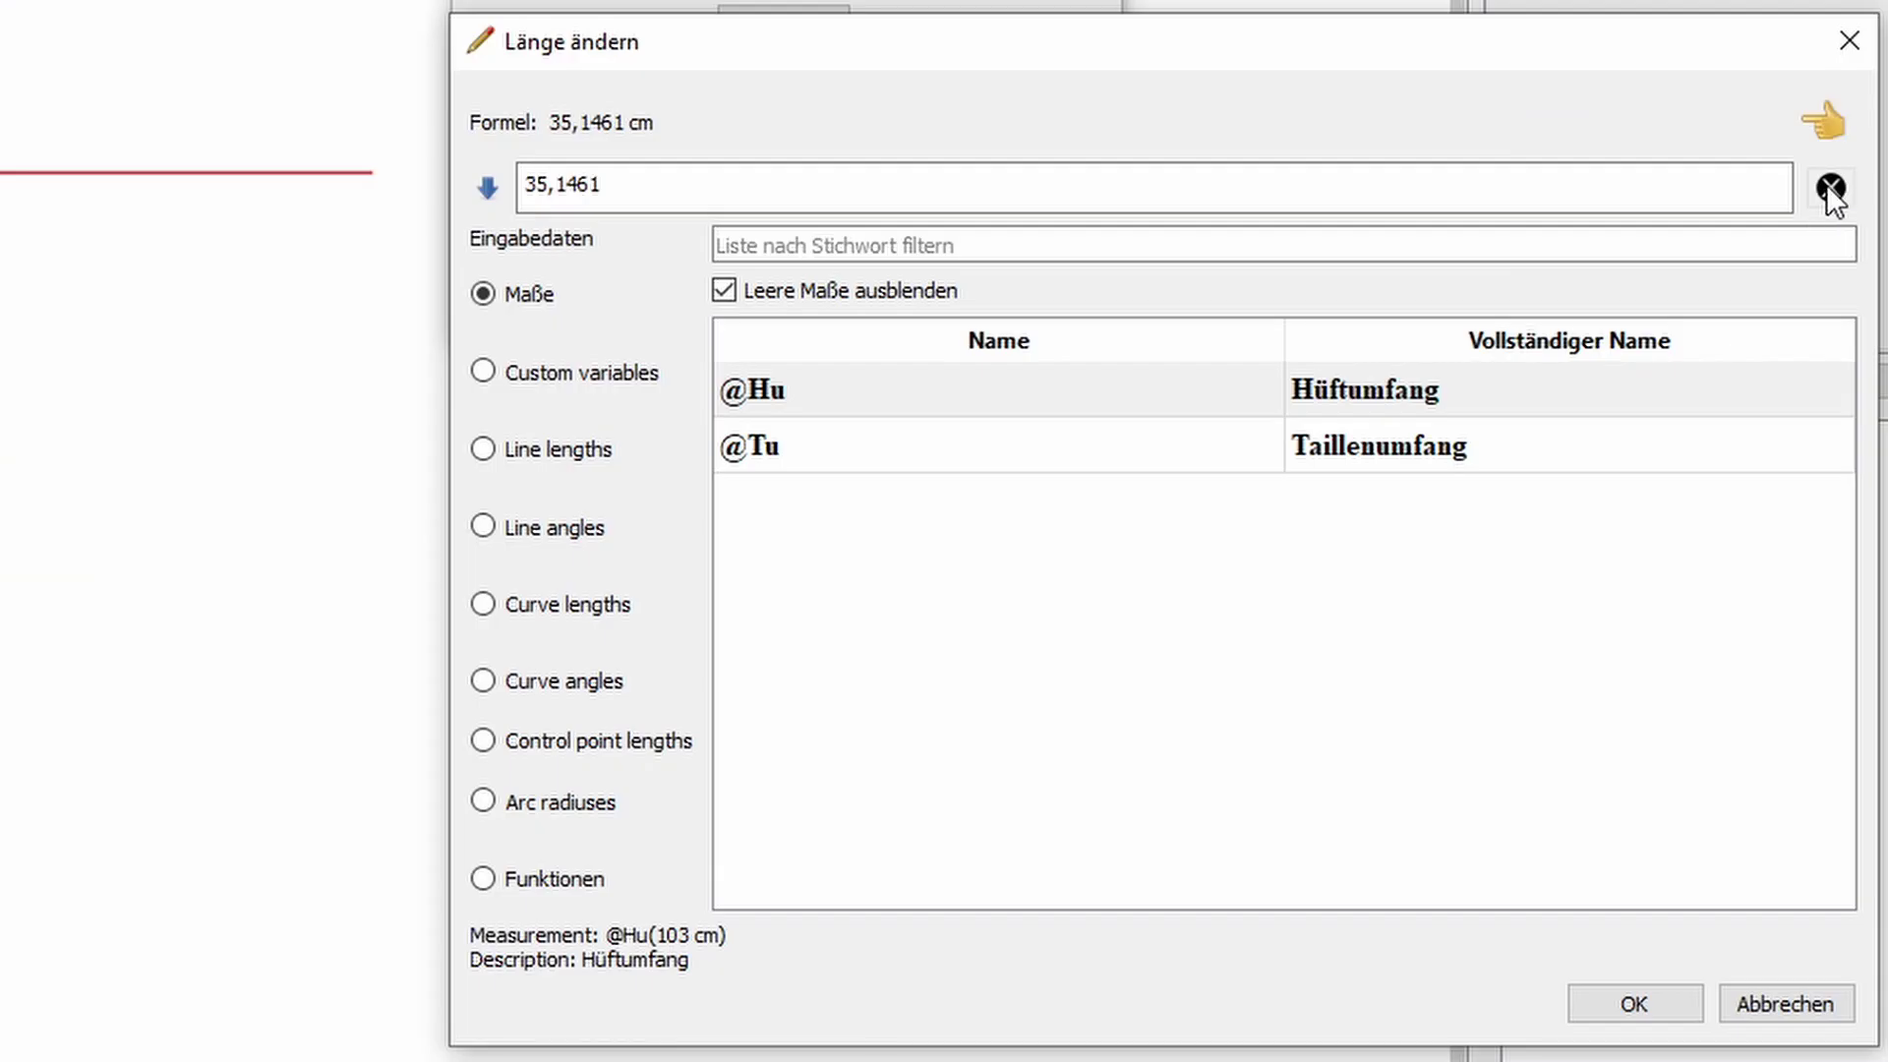
left_click(1682, 459)
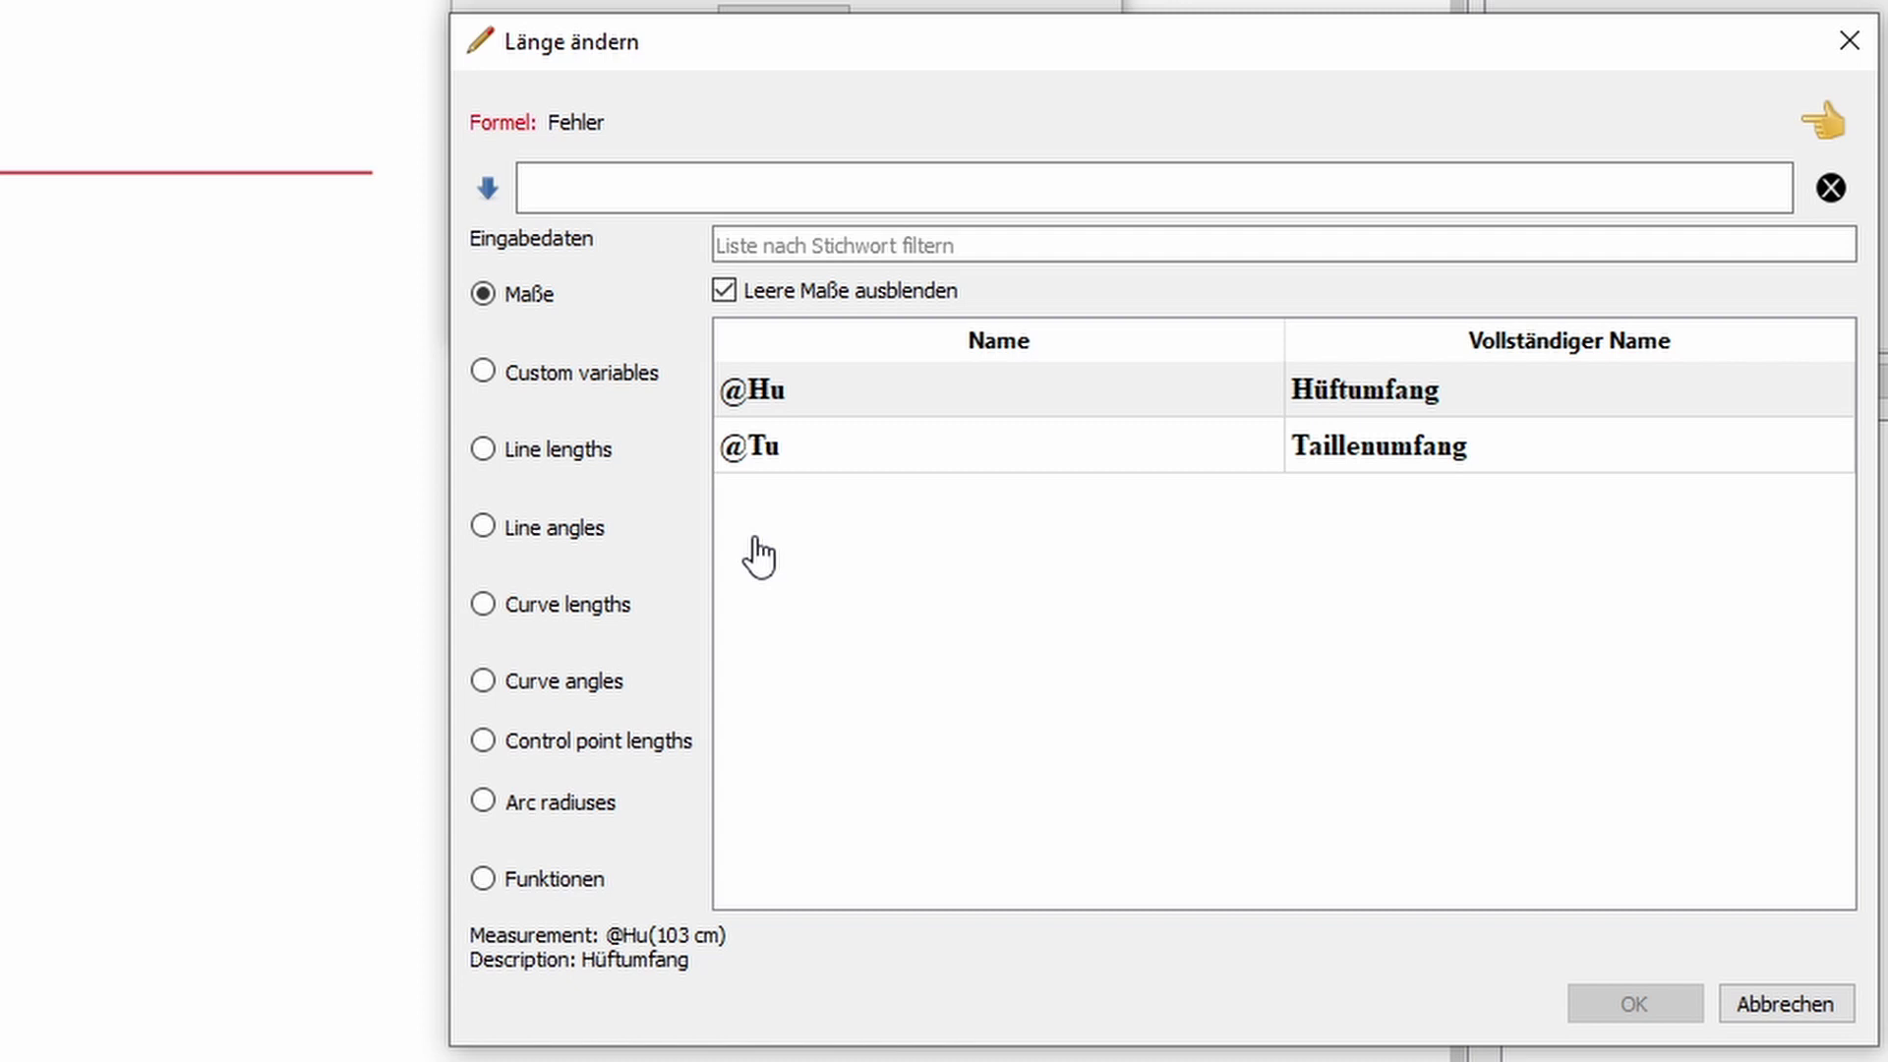
double_click(828, 401)
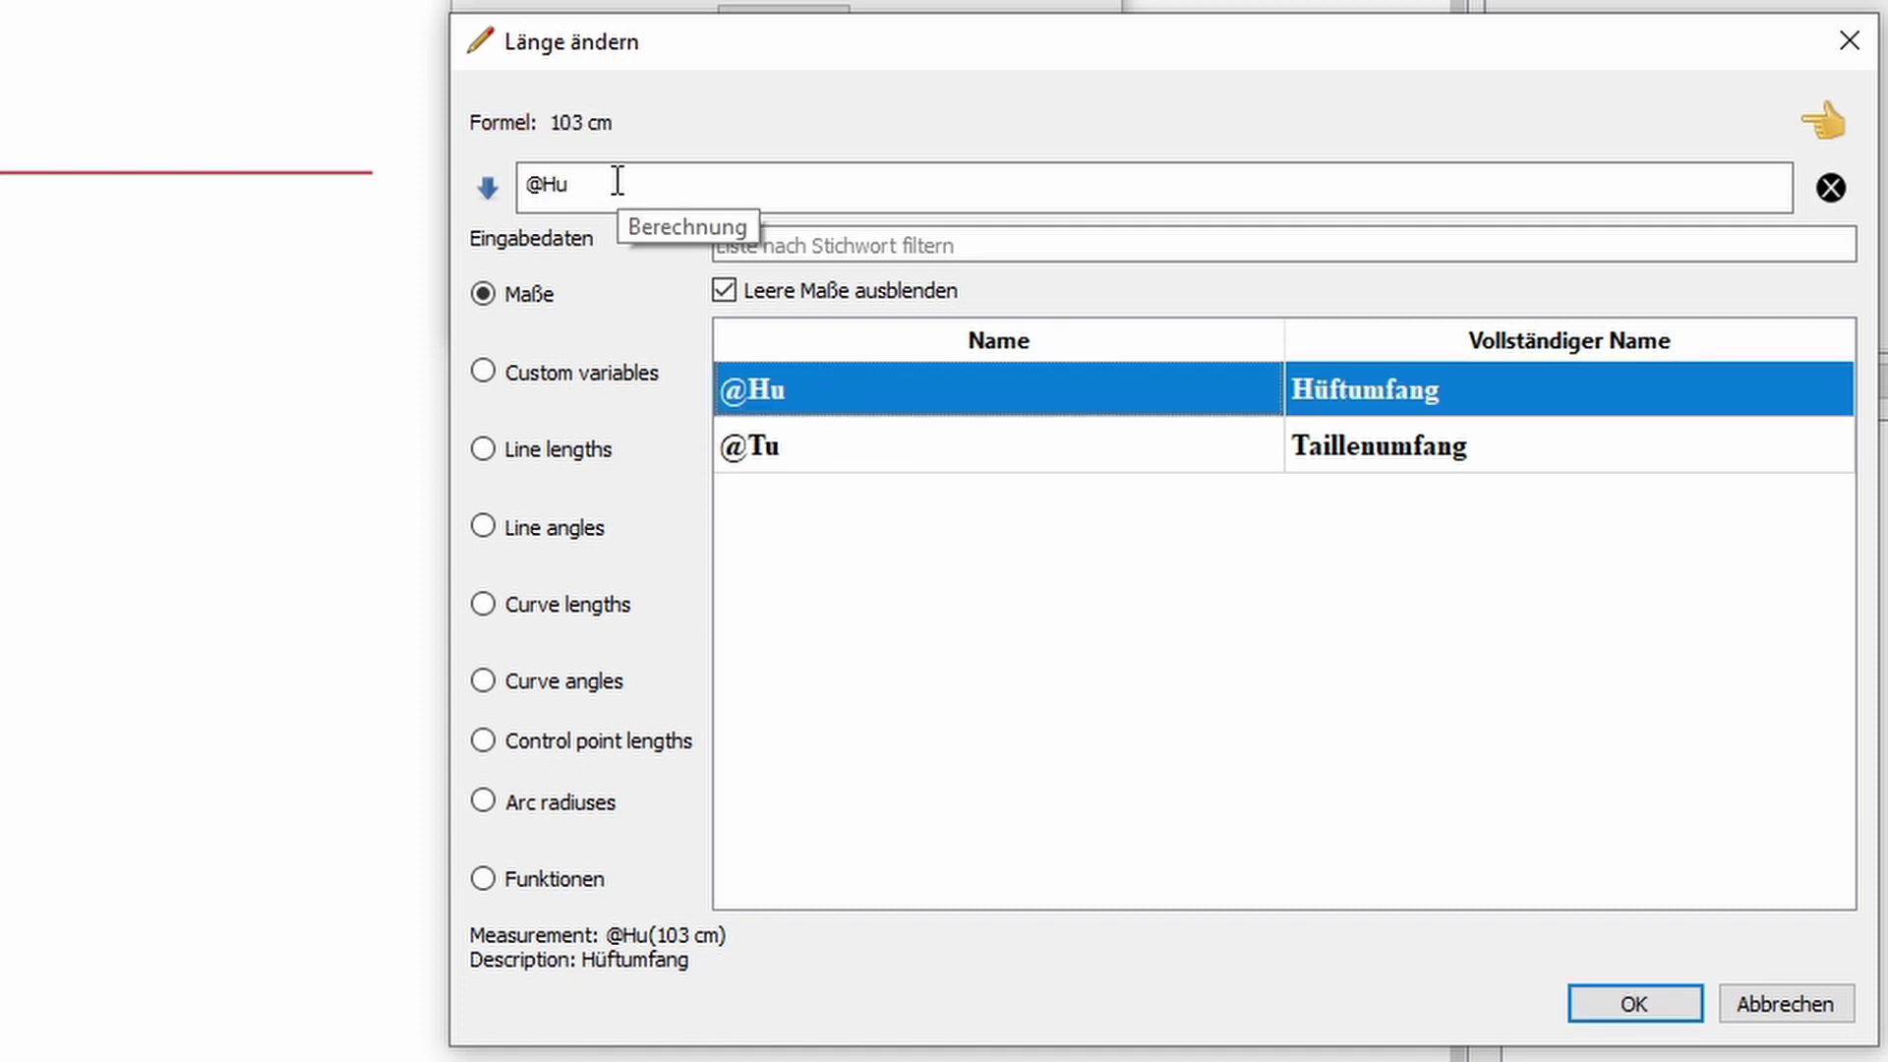
left_click(578, 184)
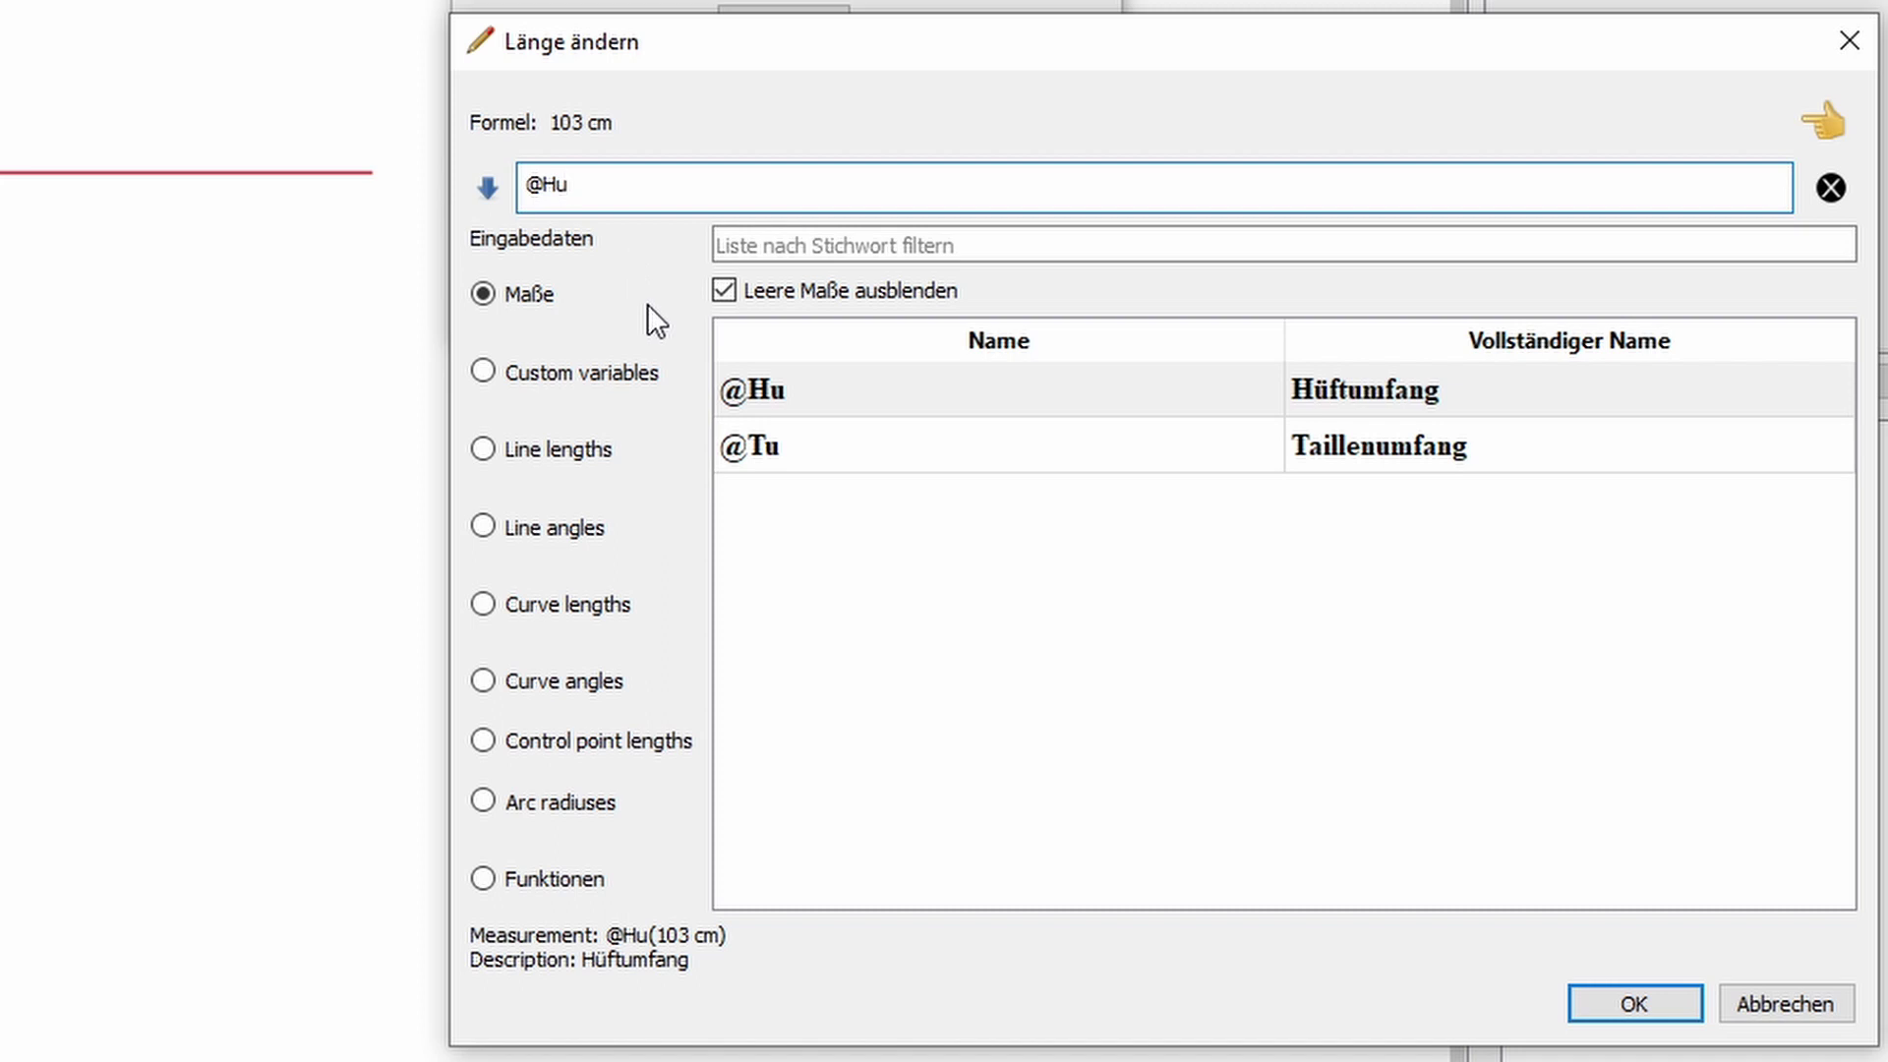
type("/2)")
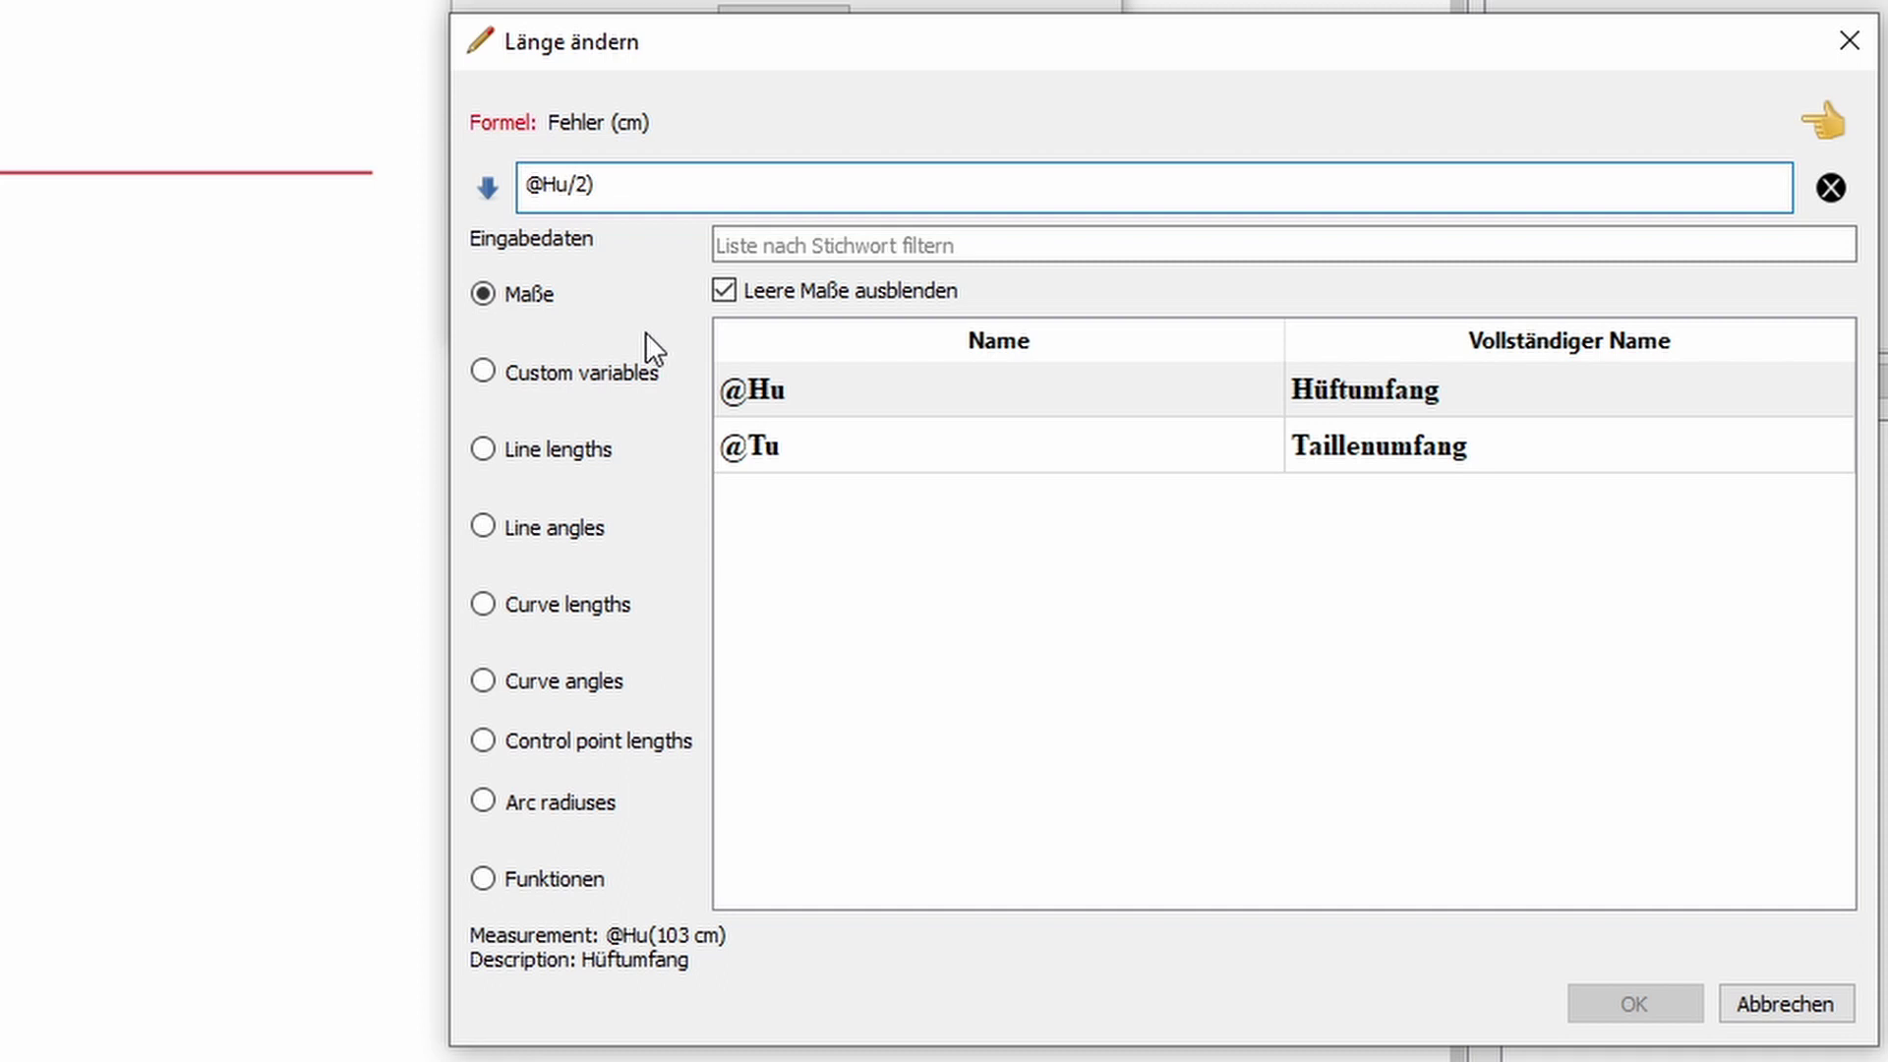
type("(")
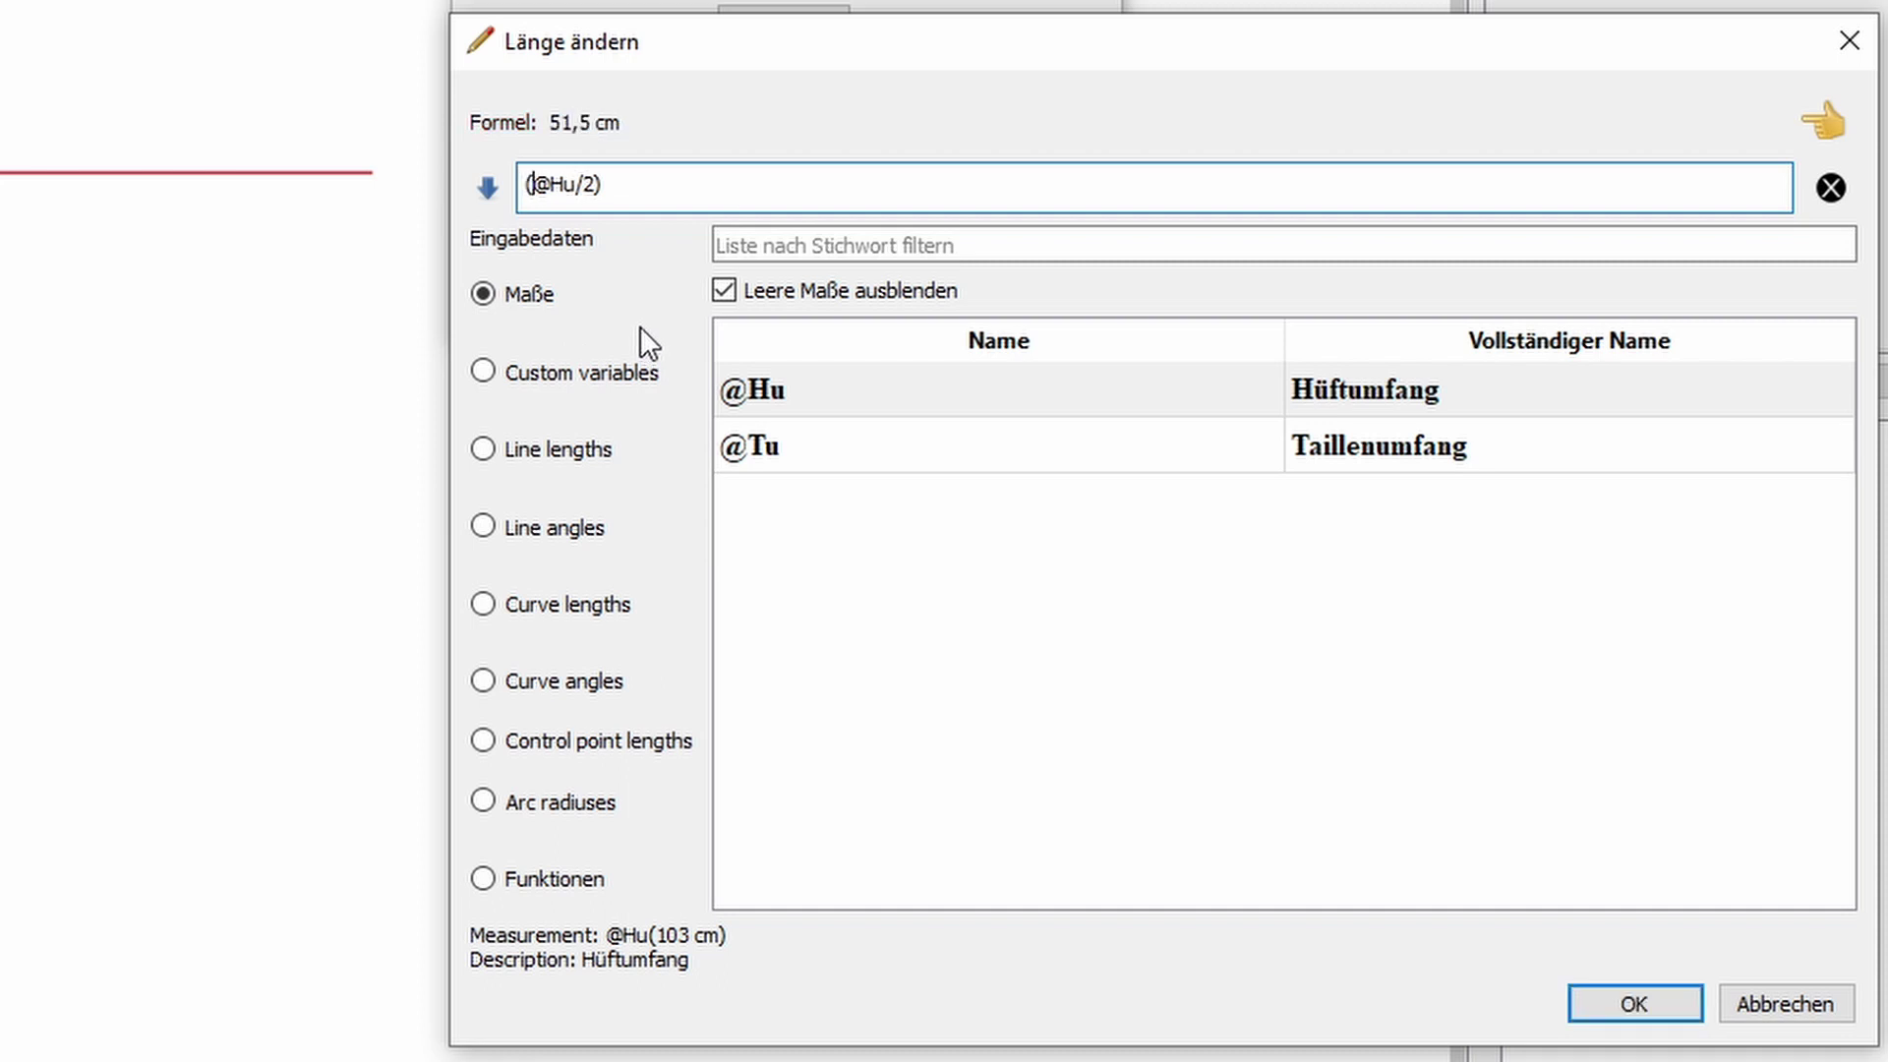
left_click(634, 187)
type("+1")
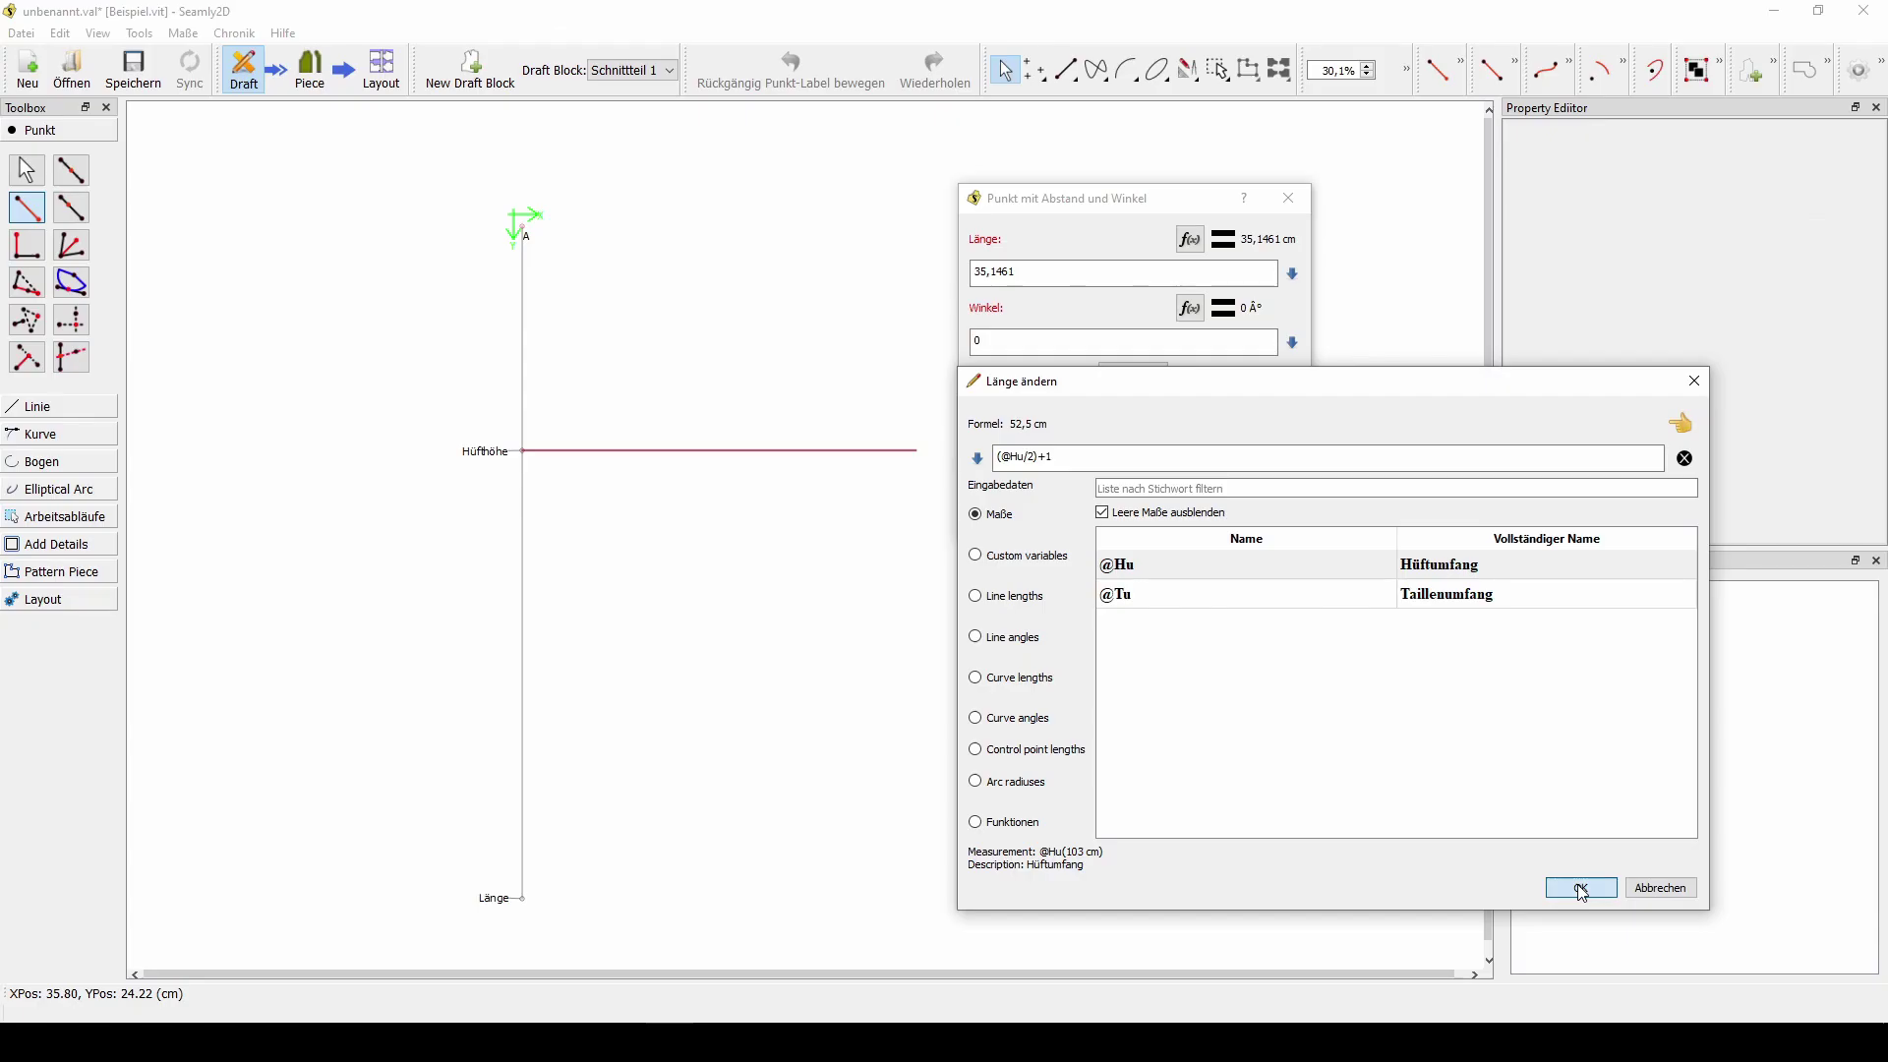
left_click(1581, 891)
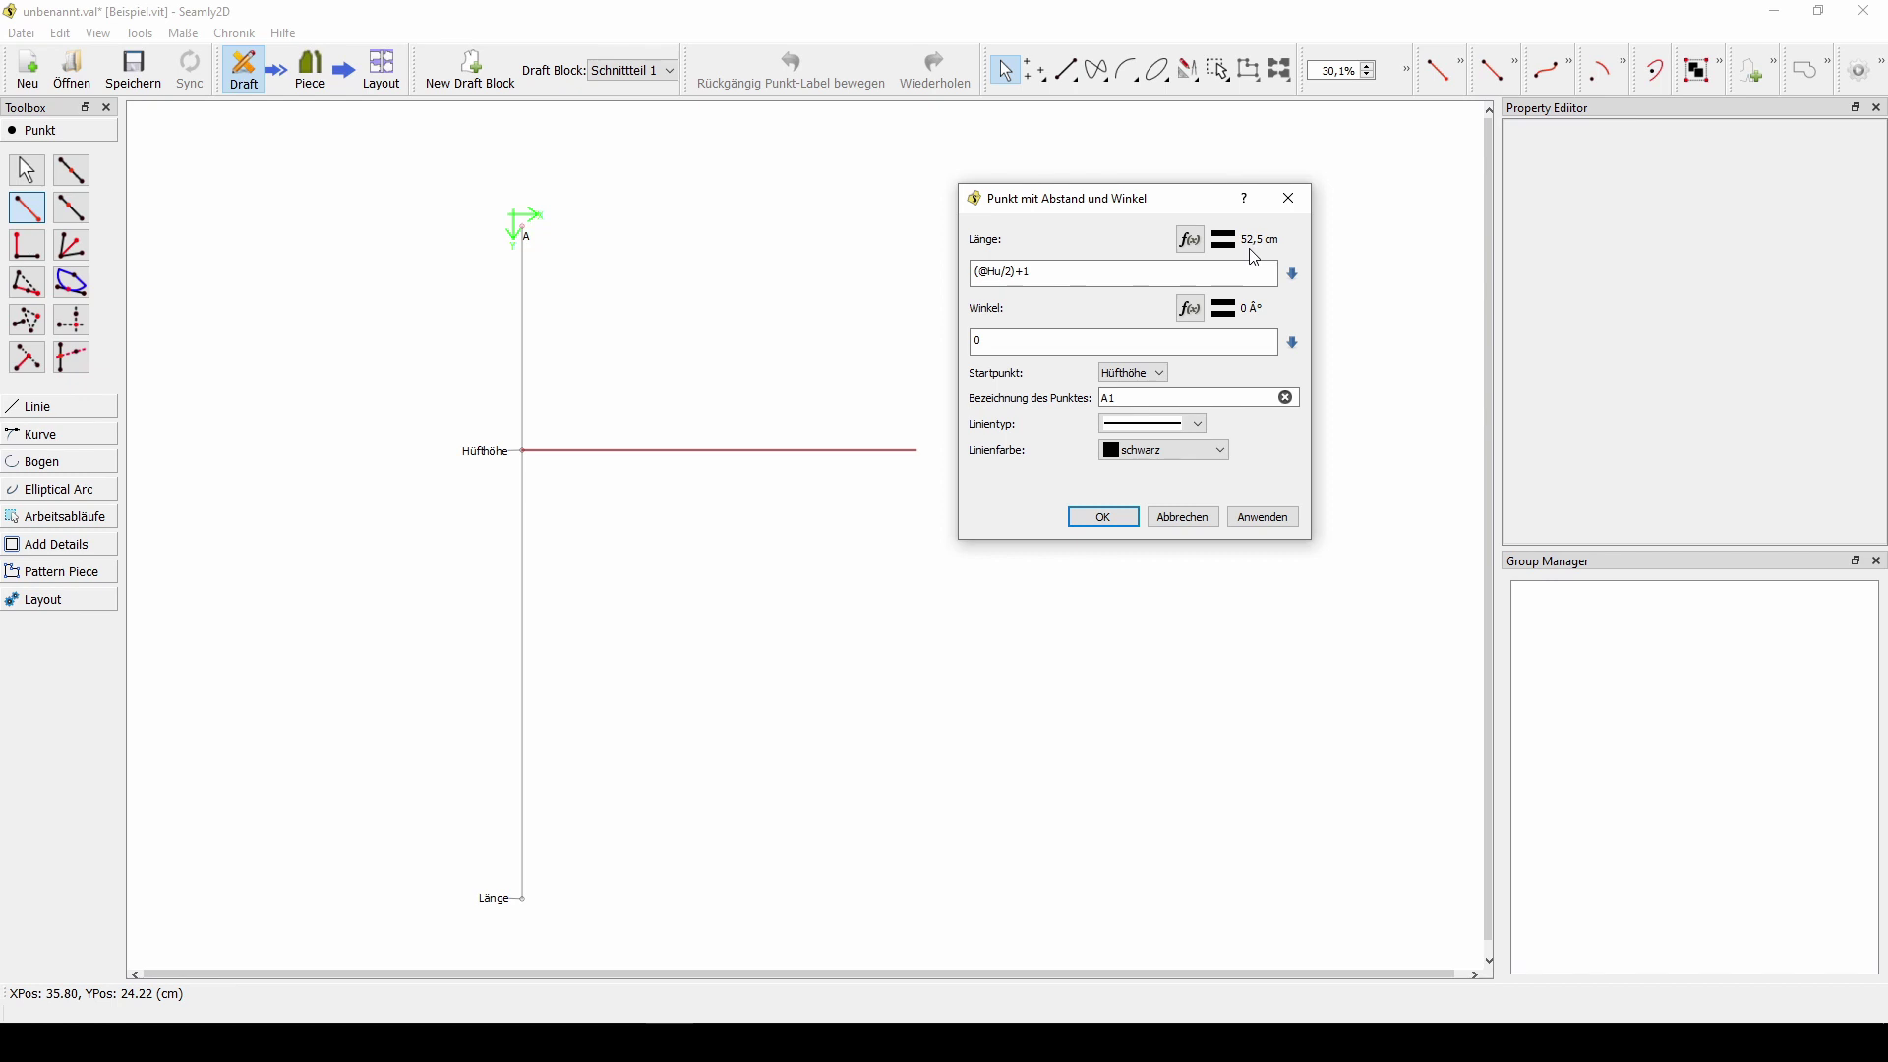
left_click(1165, 436)
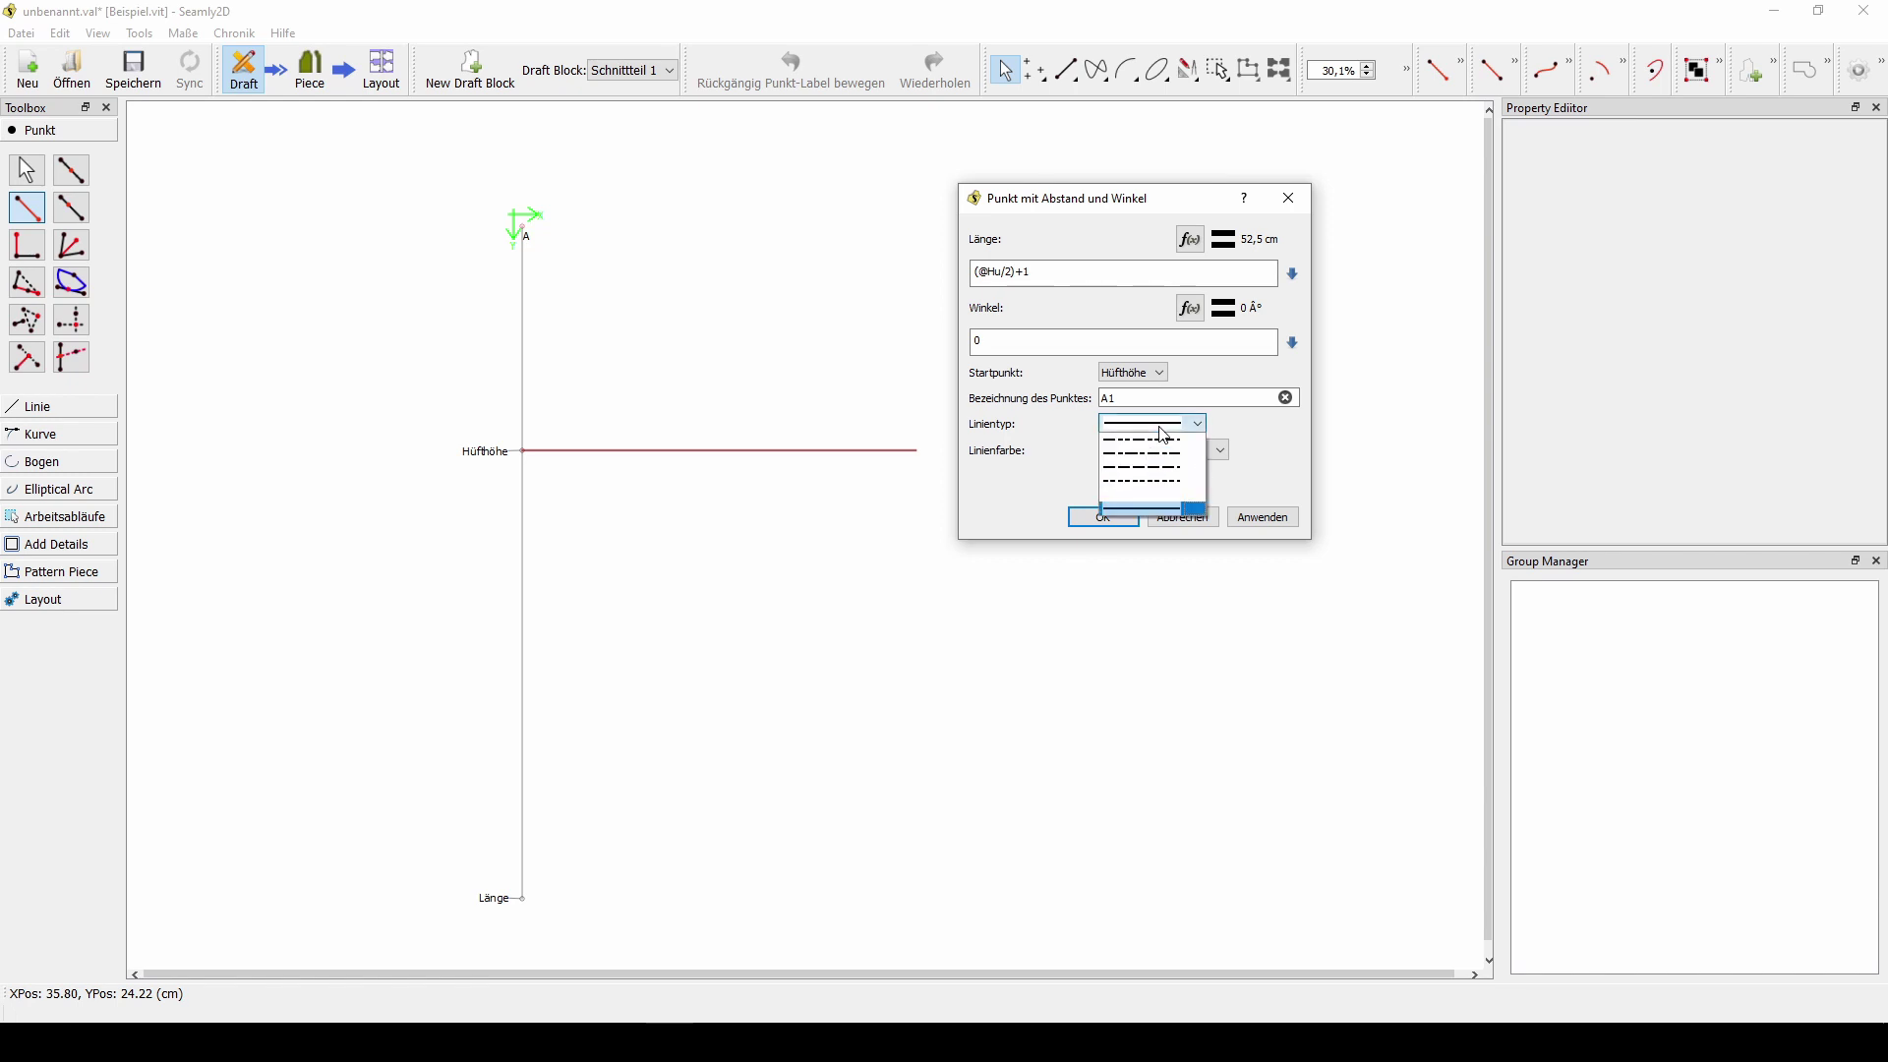
left_click(1157, 479)
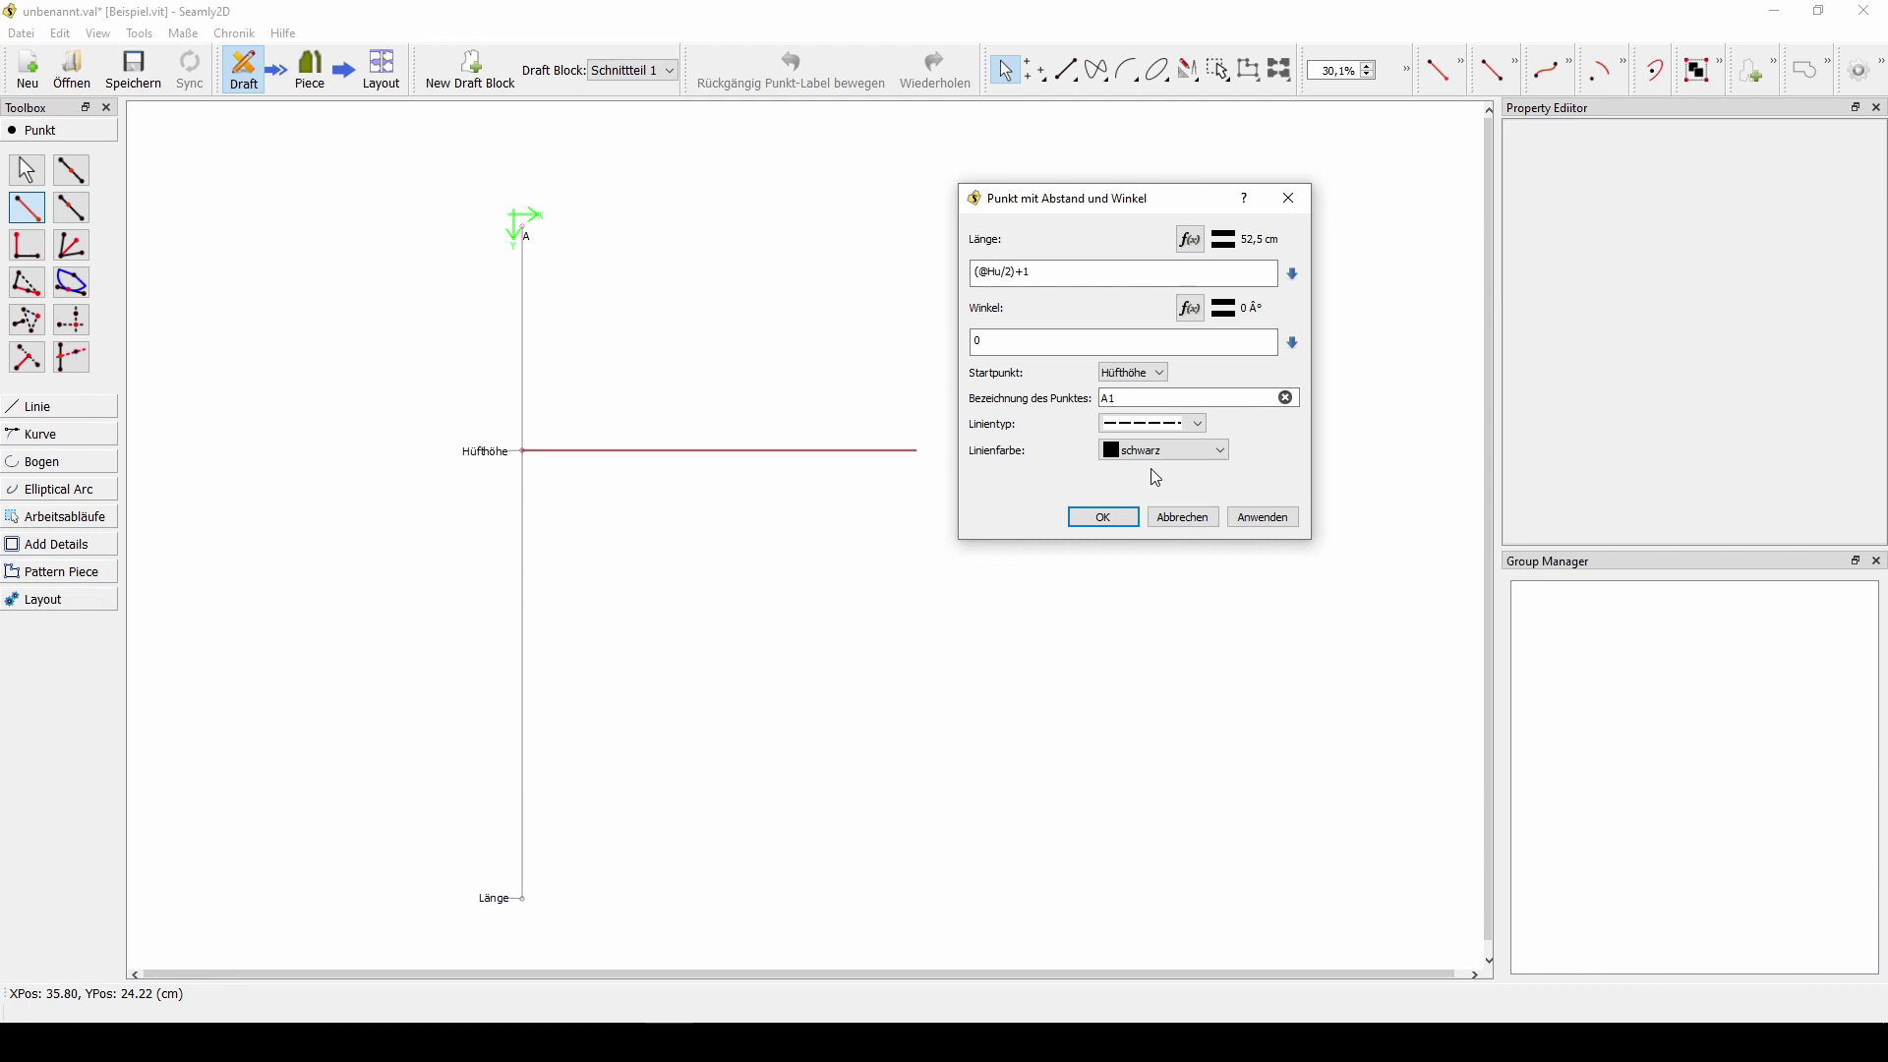
left_click(1105, 518)
left_click(1113, 525)
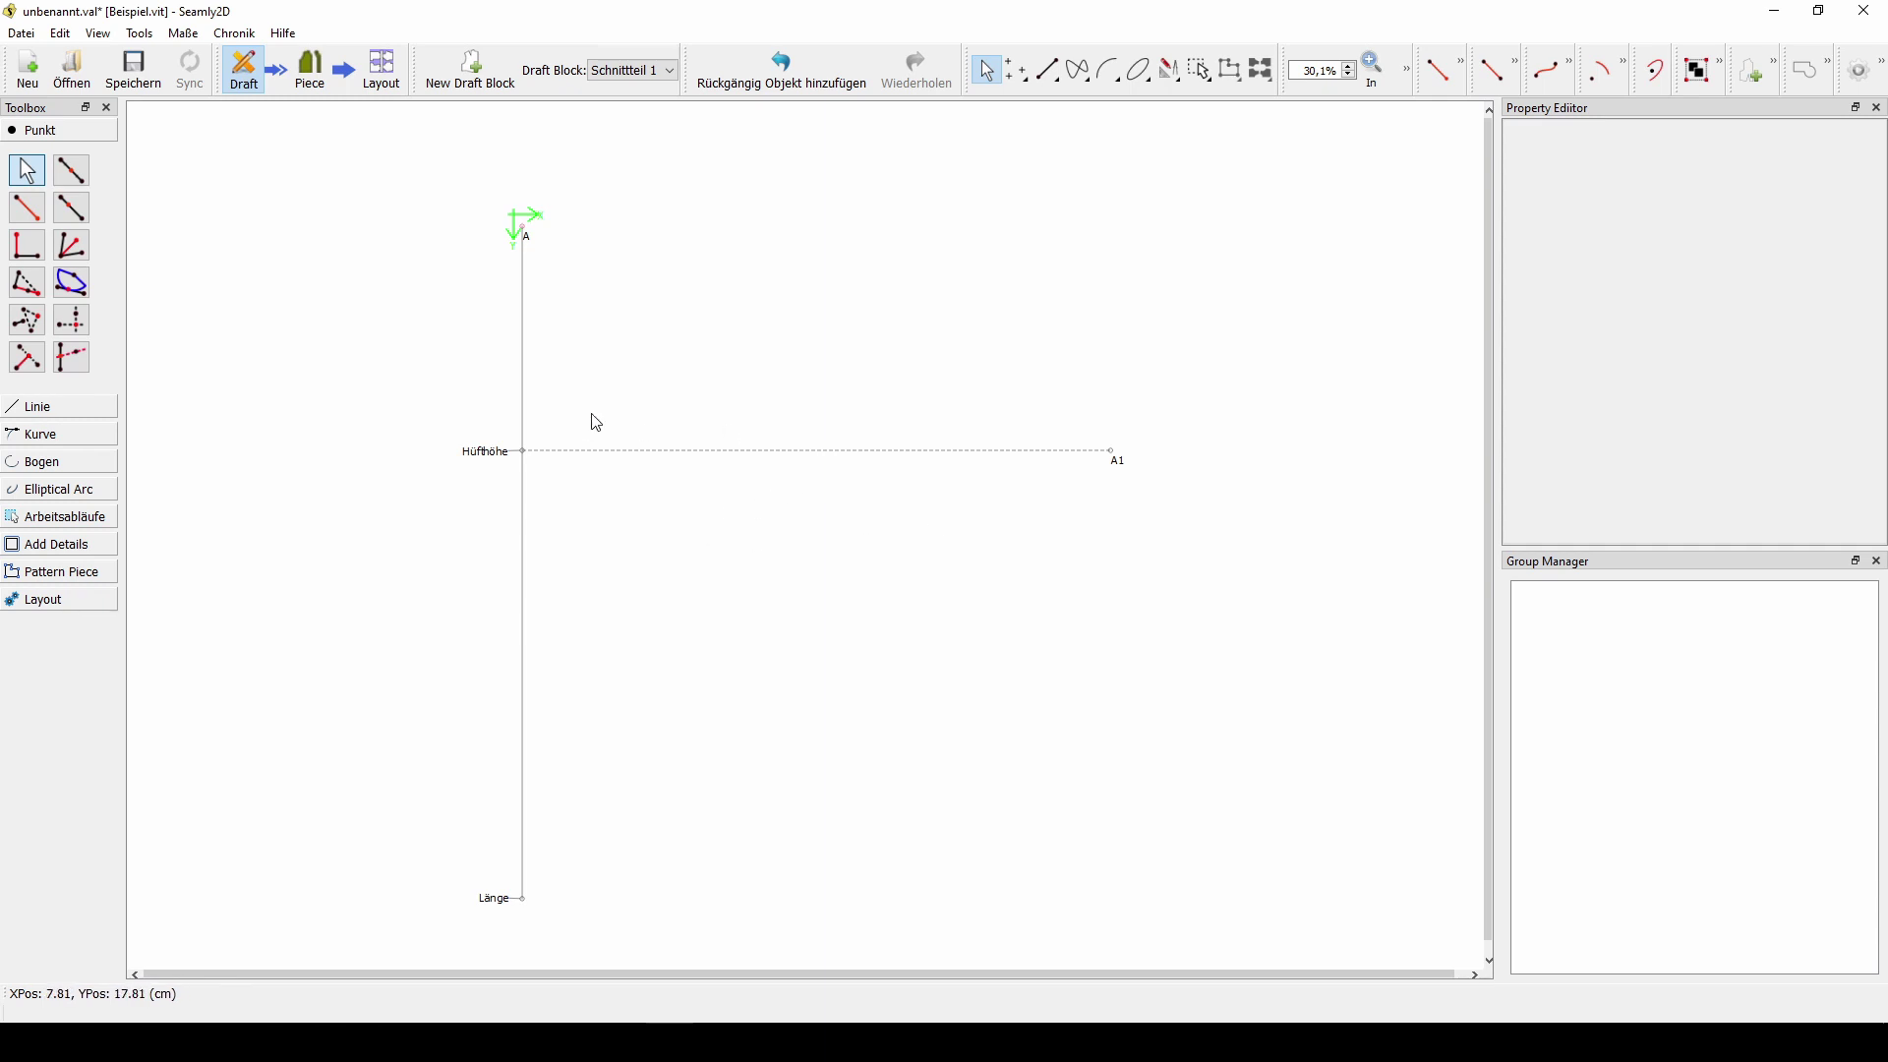
- Add midpoint A2 on the Hüfthöhe–A1 line at CurrentLength/2 (26,25 cm)
left_click(71, 182)
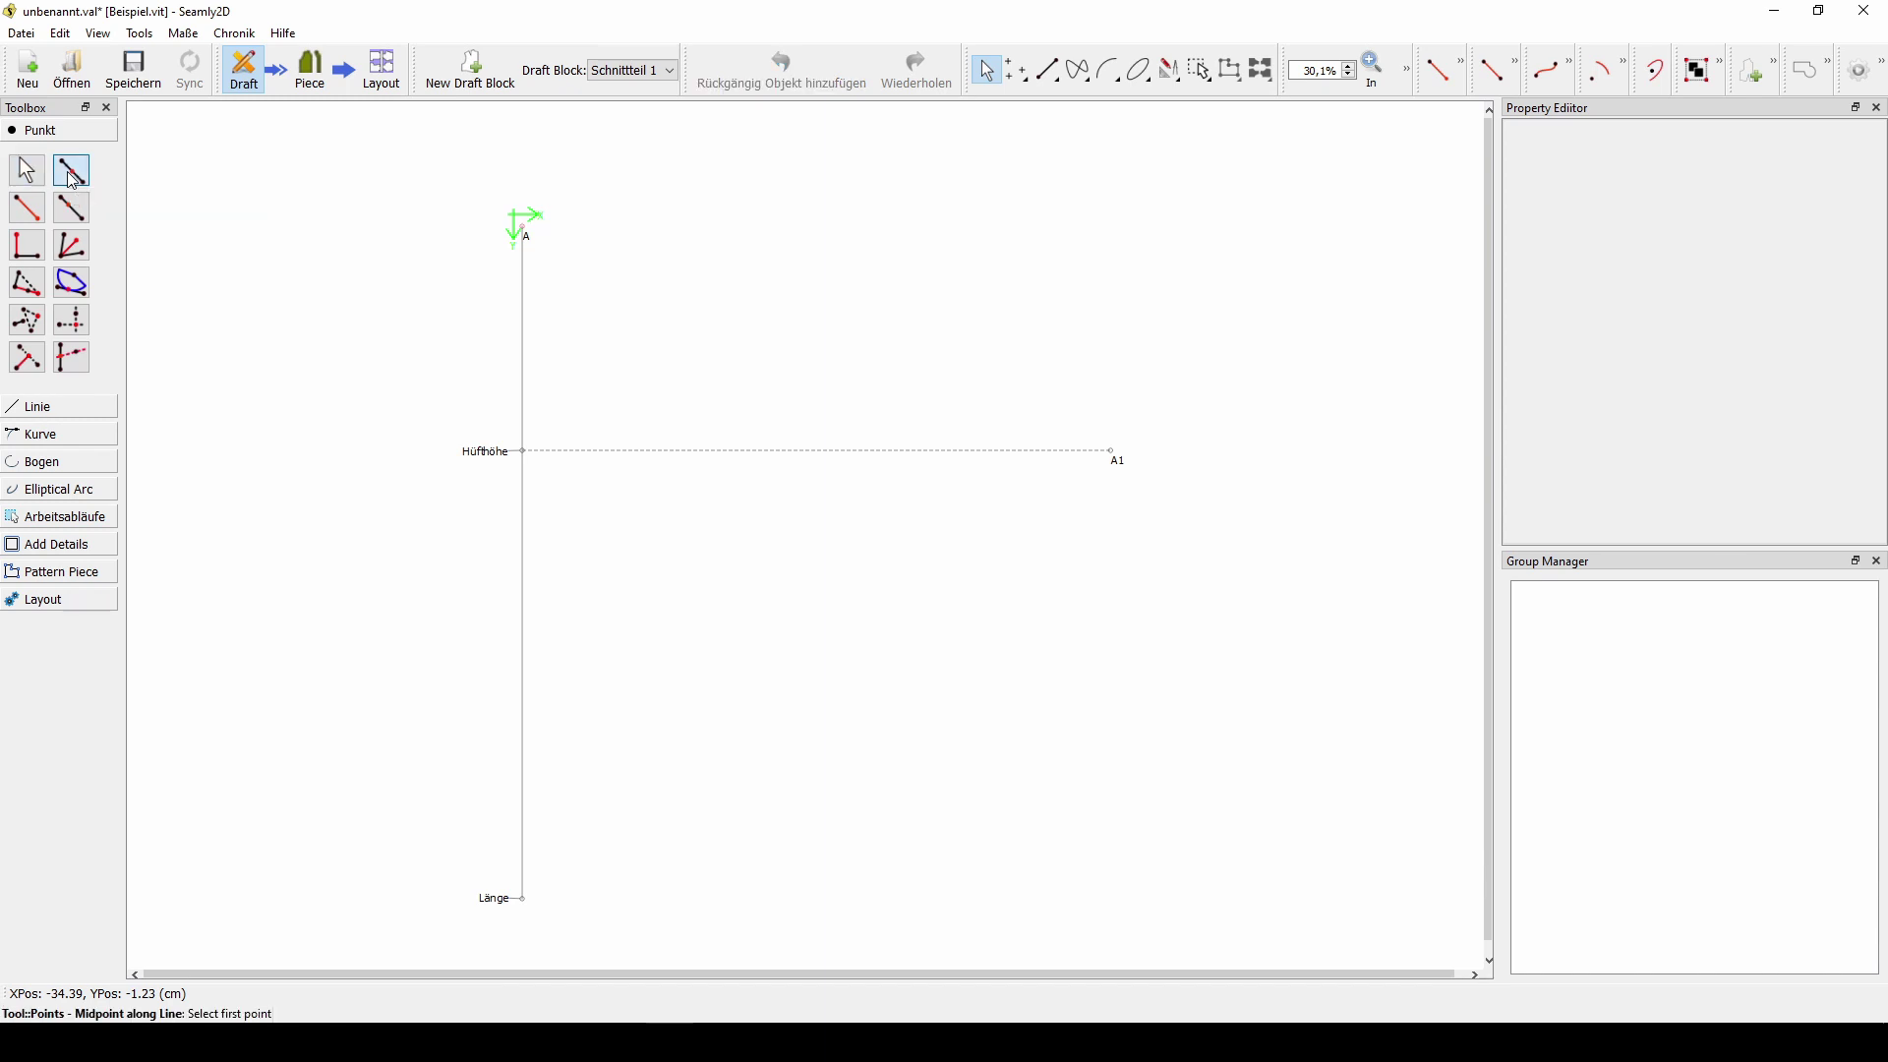
left_click(473, 458)
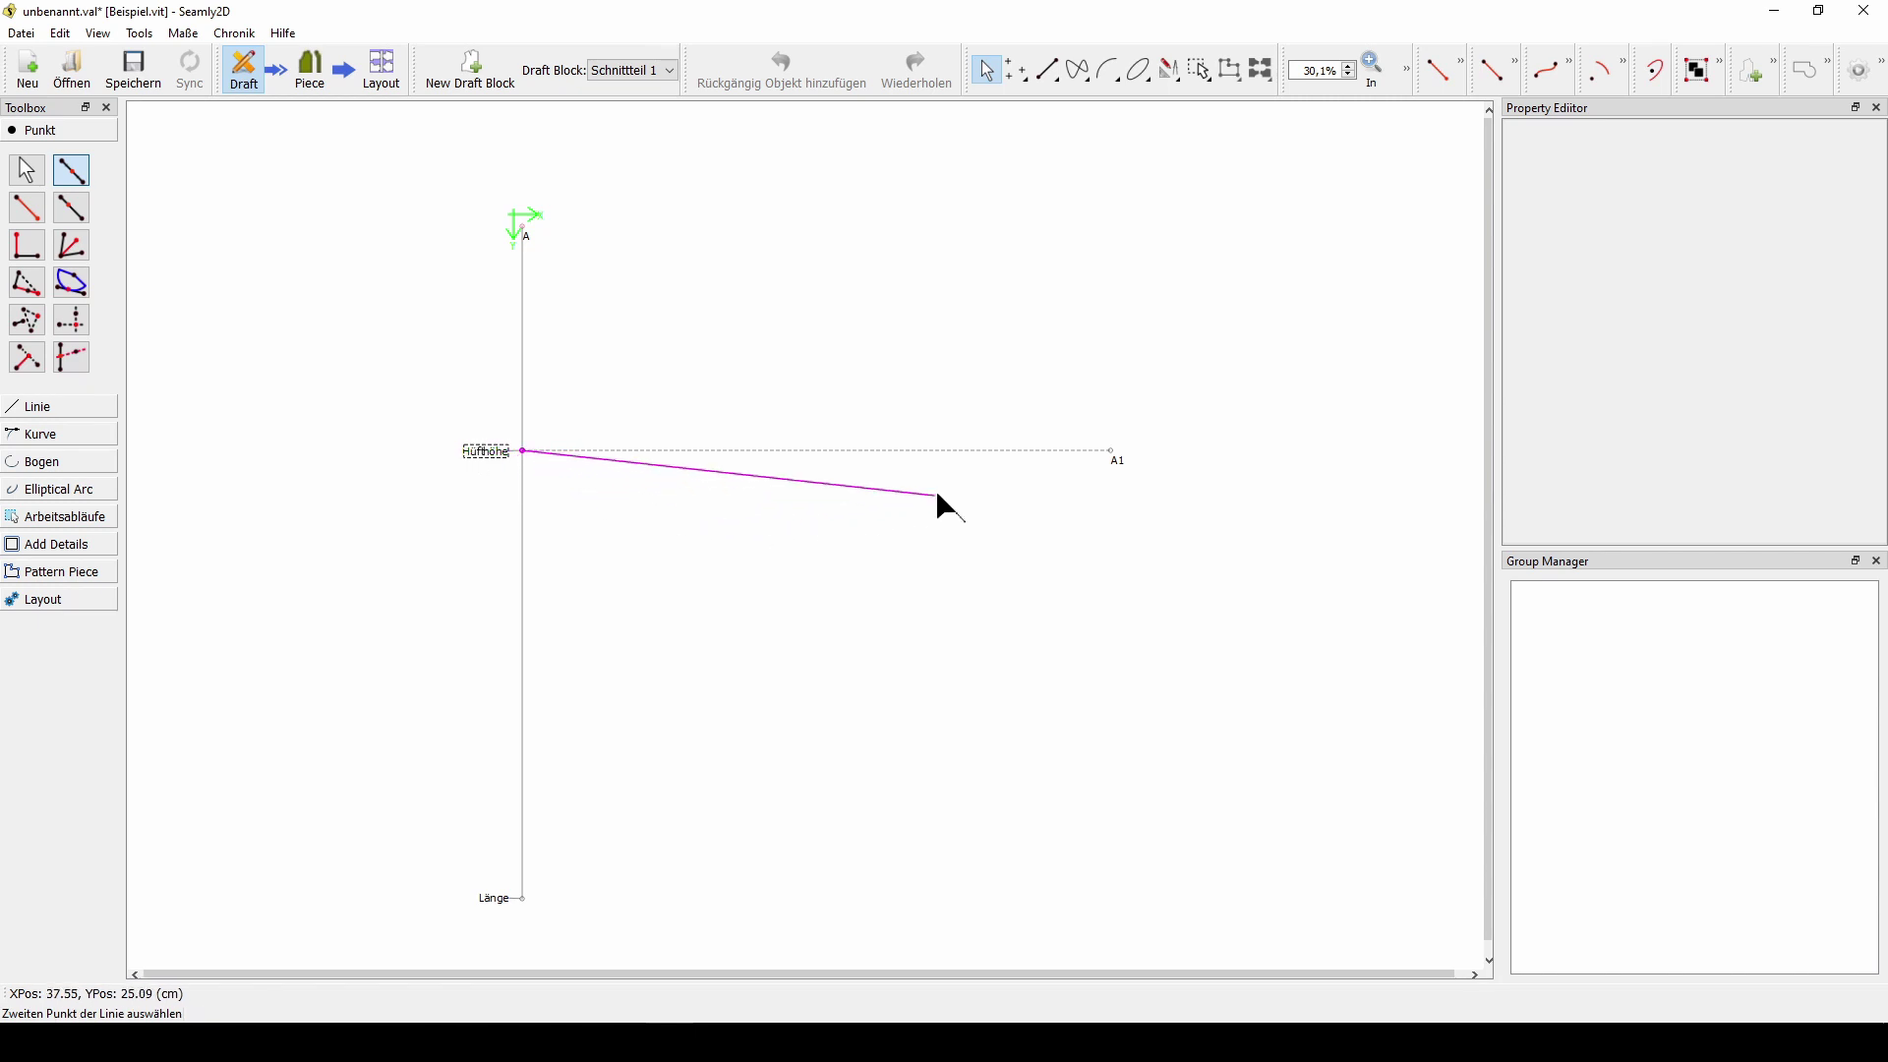
left_click(1111, 466)
left_click_drag(1003, 362, 1437, 192)
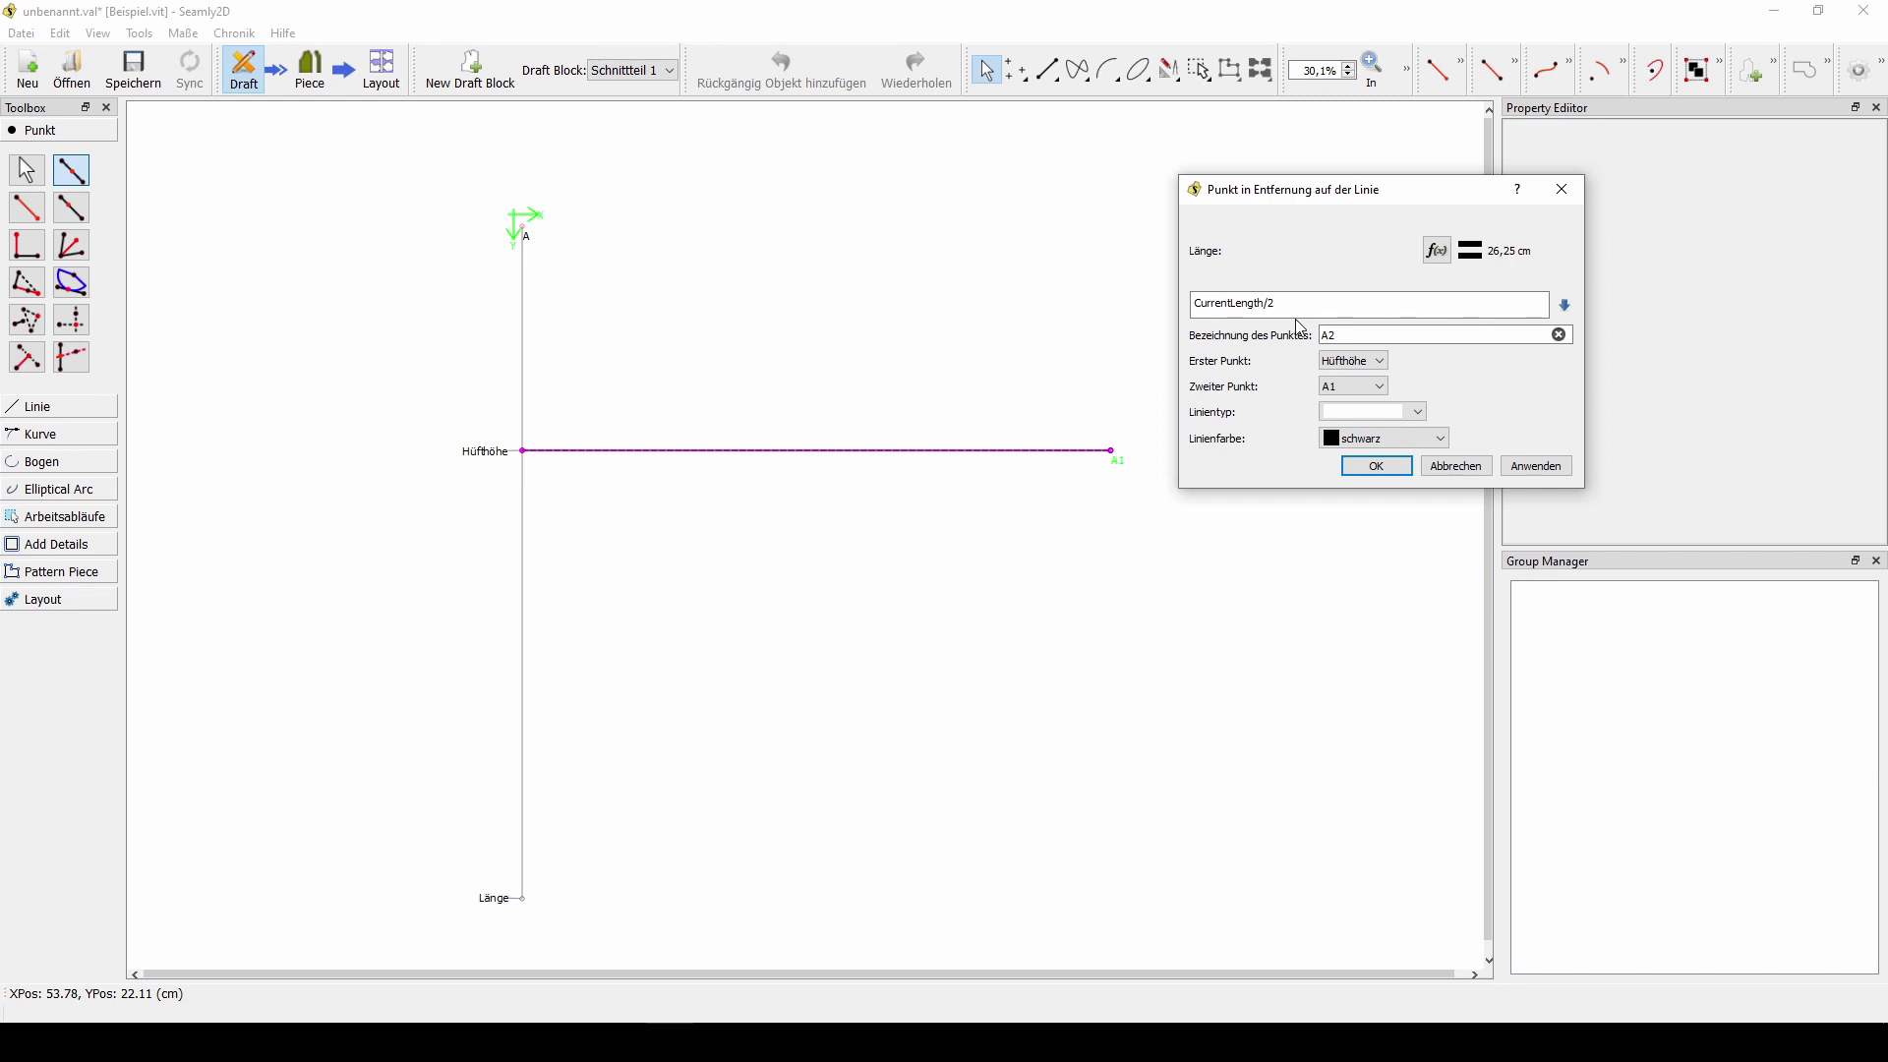
left_click(1362, 476)
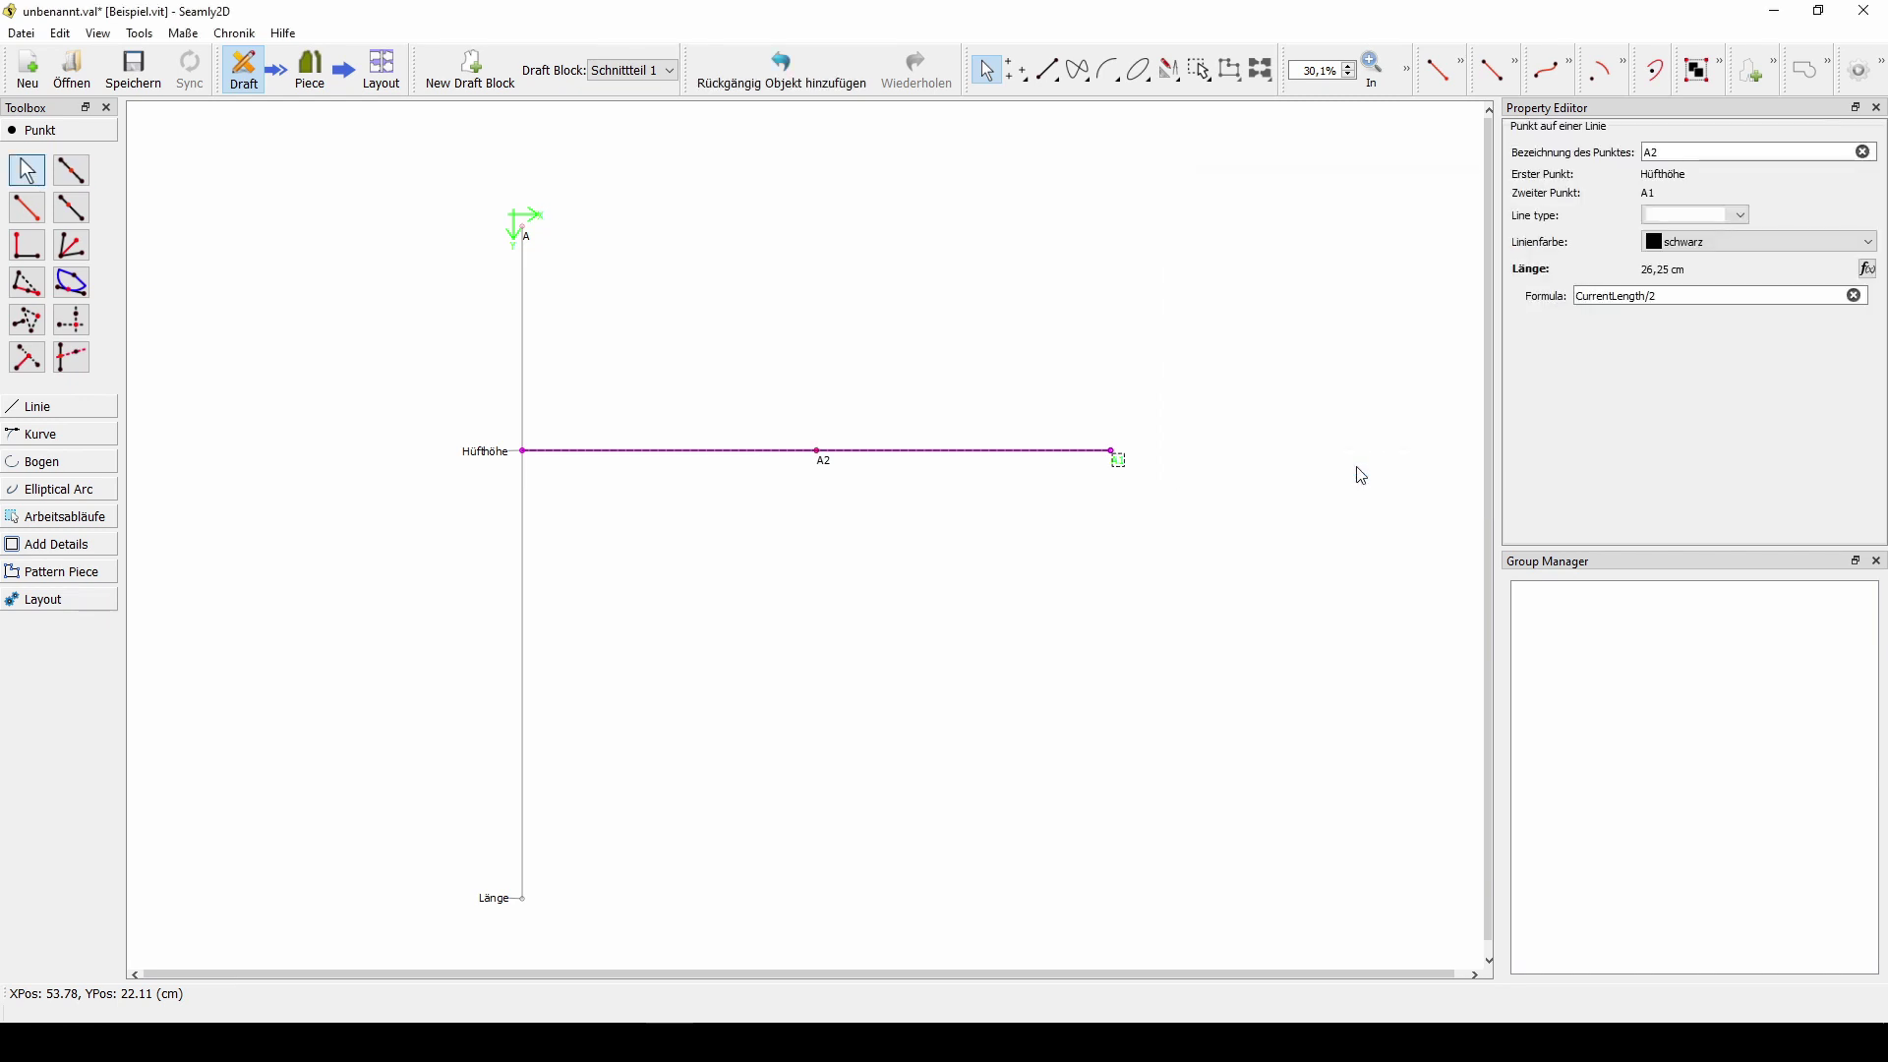
left_click(1362, 476)
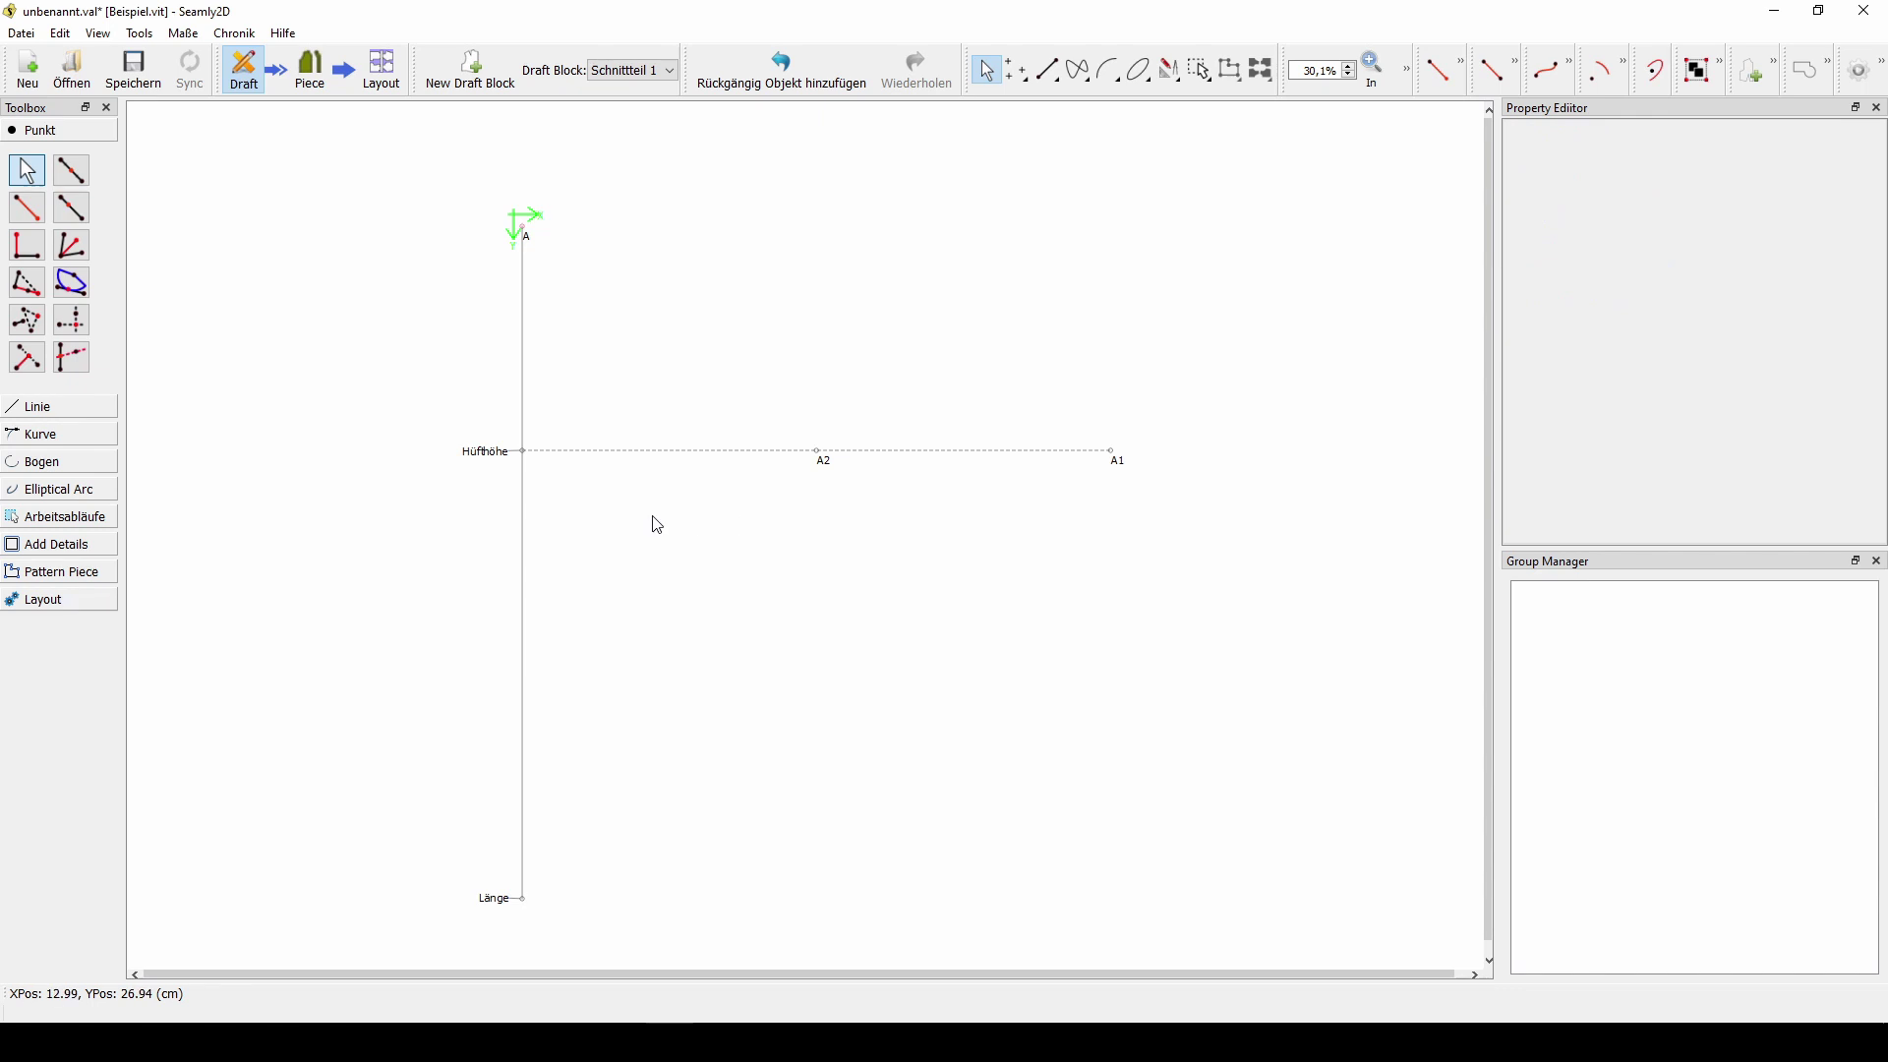
- Create points A3 and A4 below A1's position, at the heights of A and Länge
left_click(79, 328)
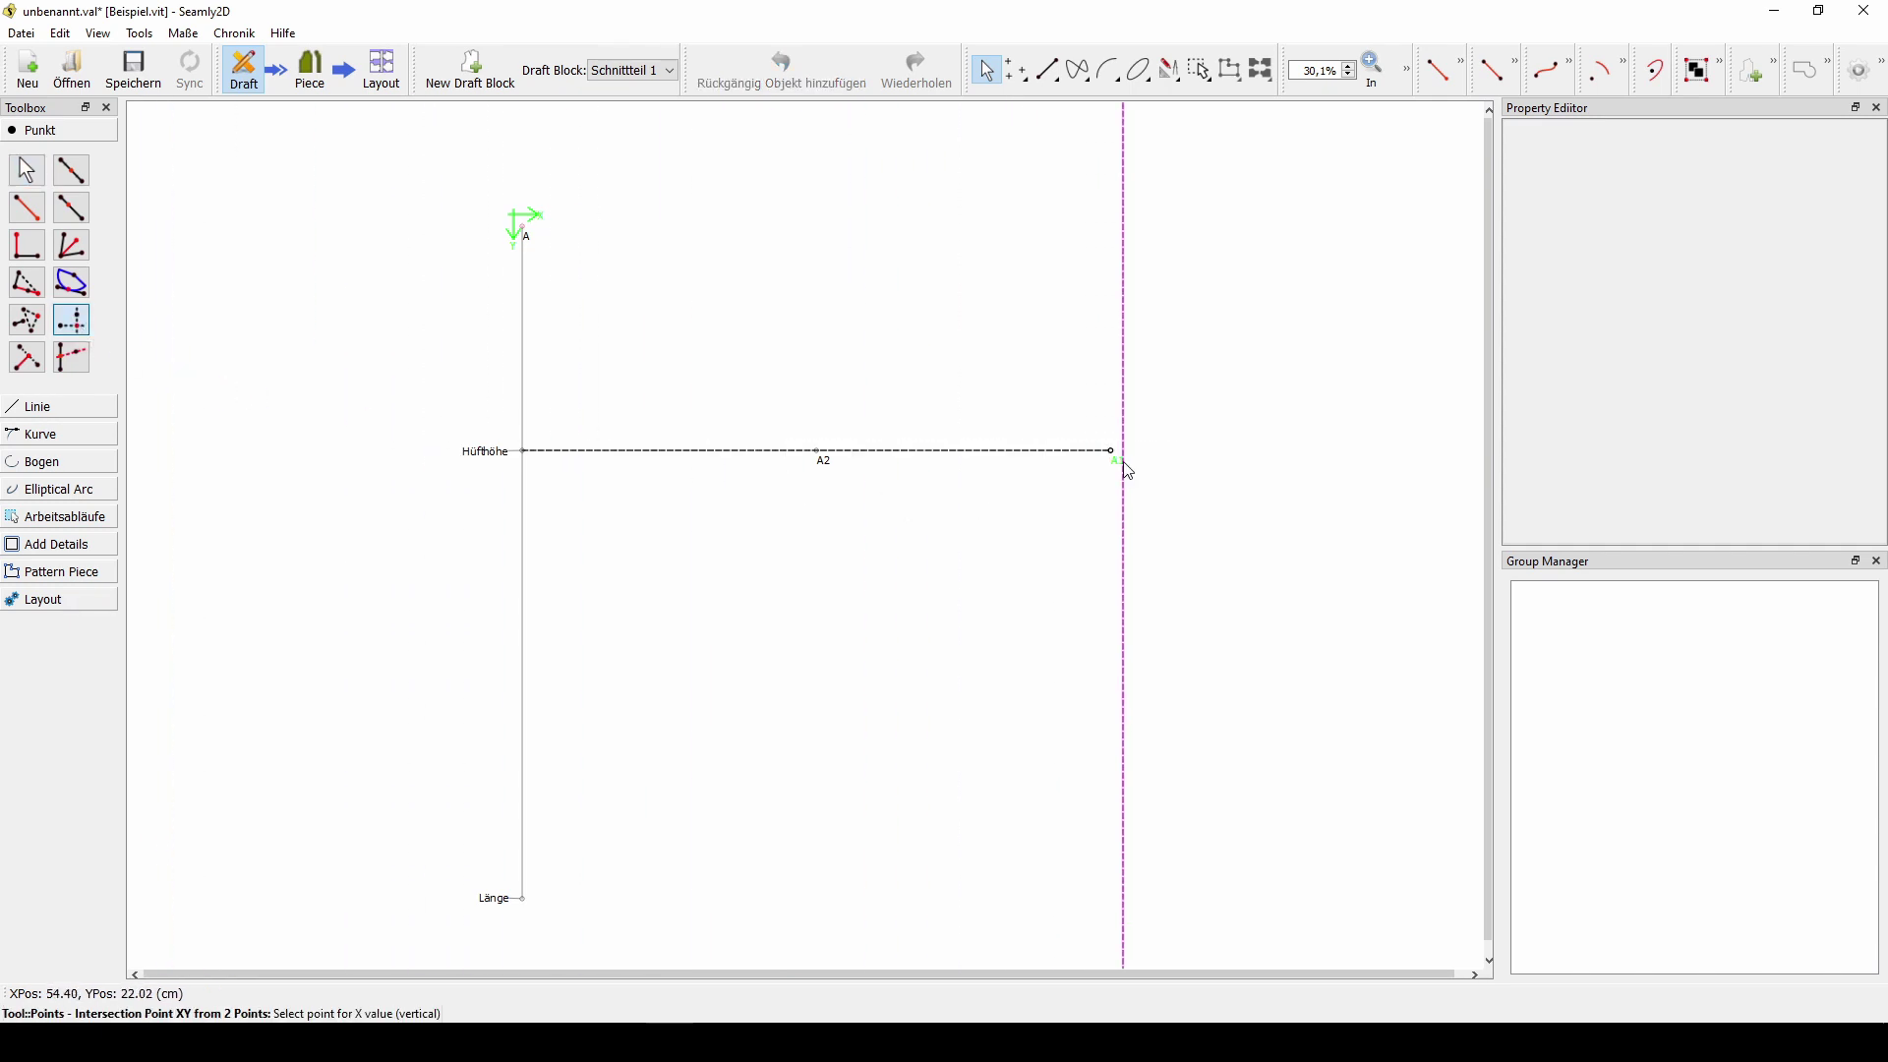
left_click(1118, 458)
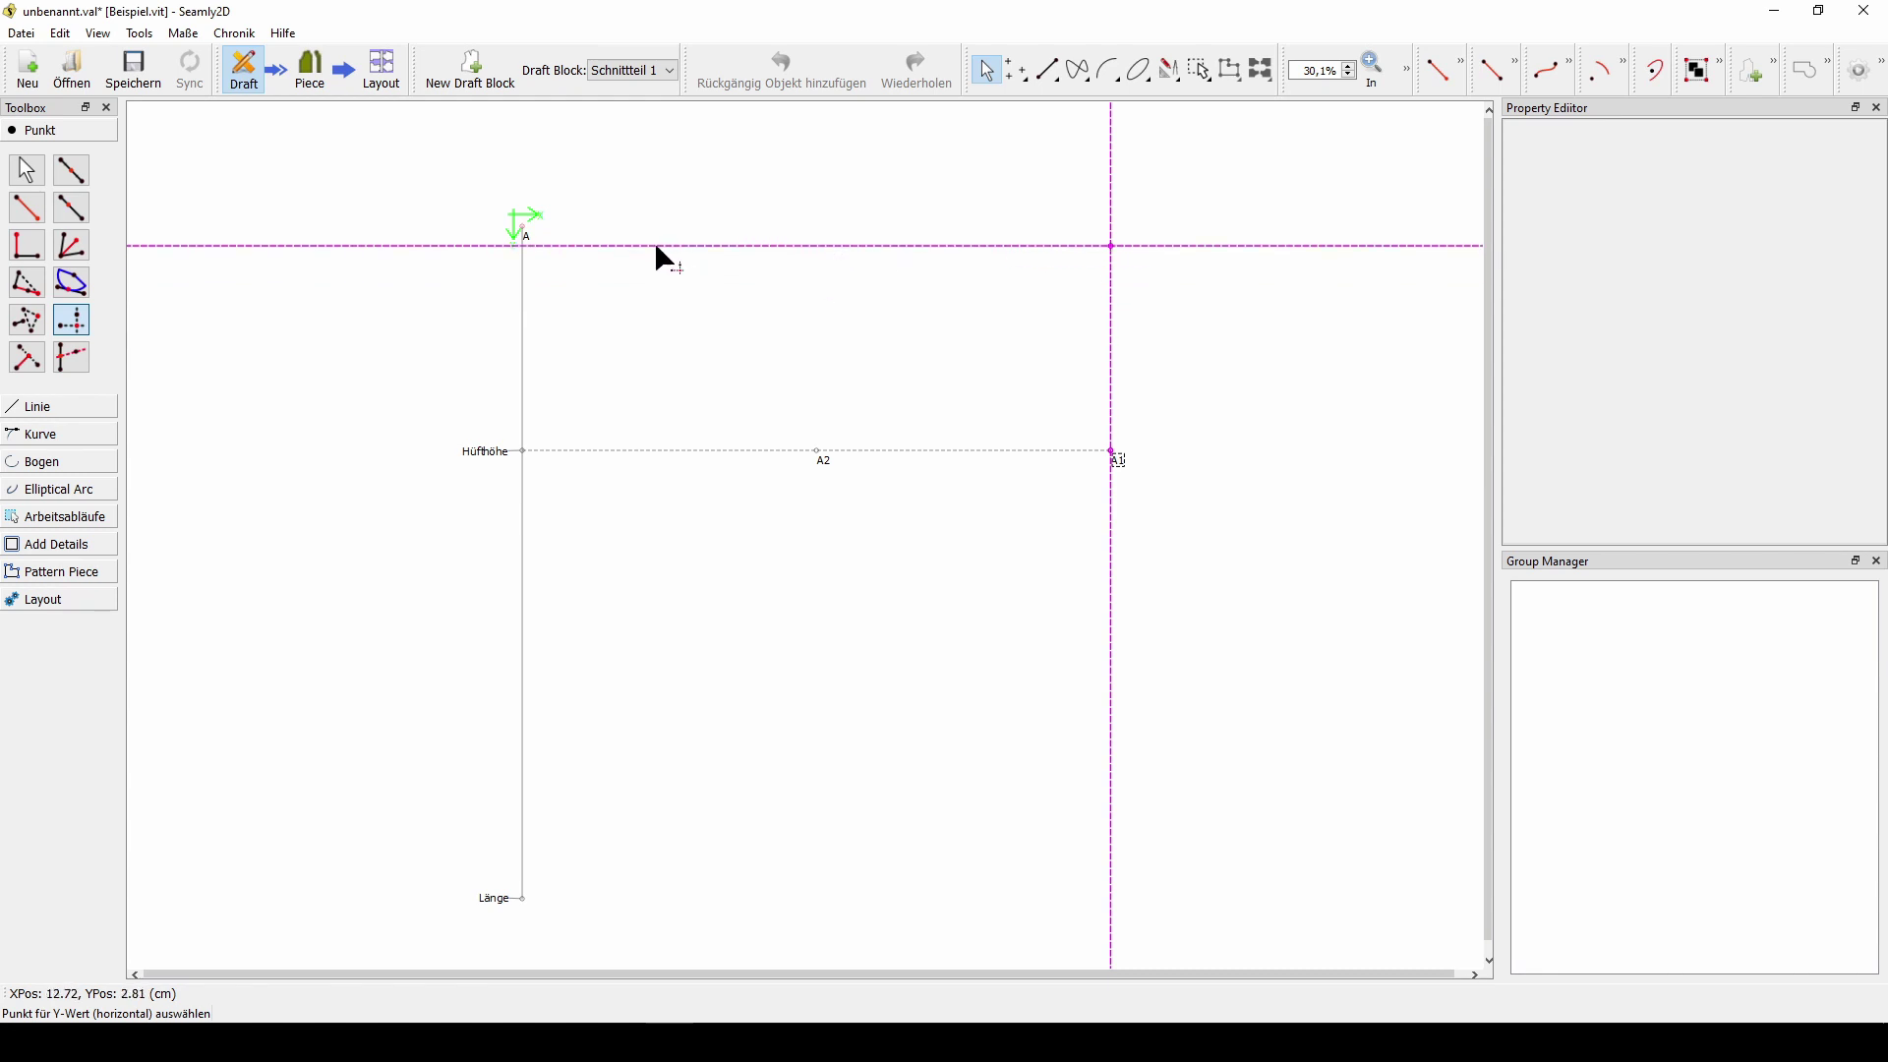
left_click(530, 244)
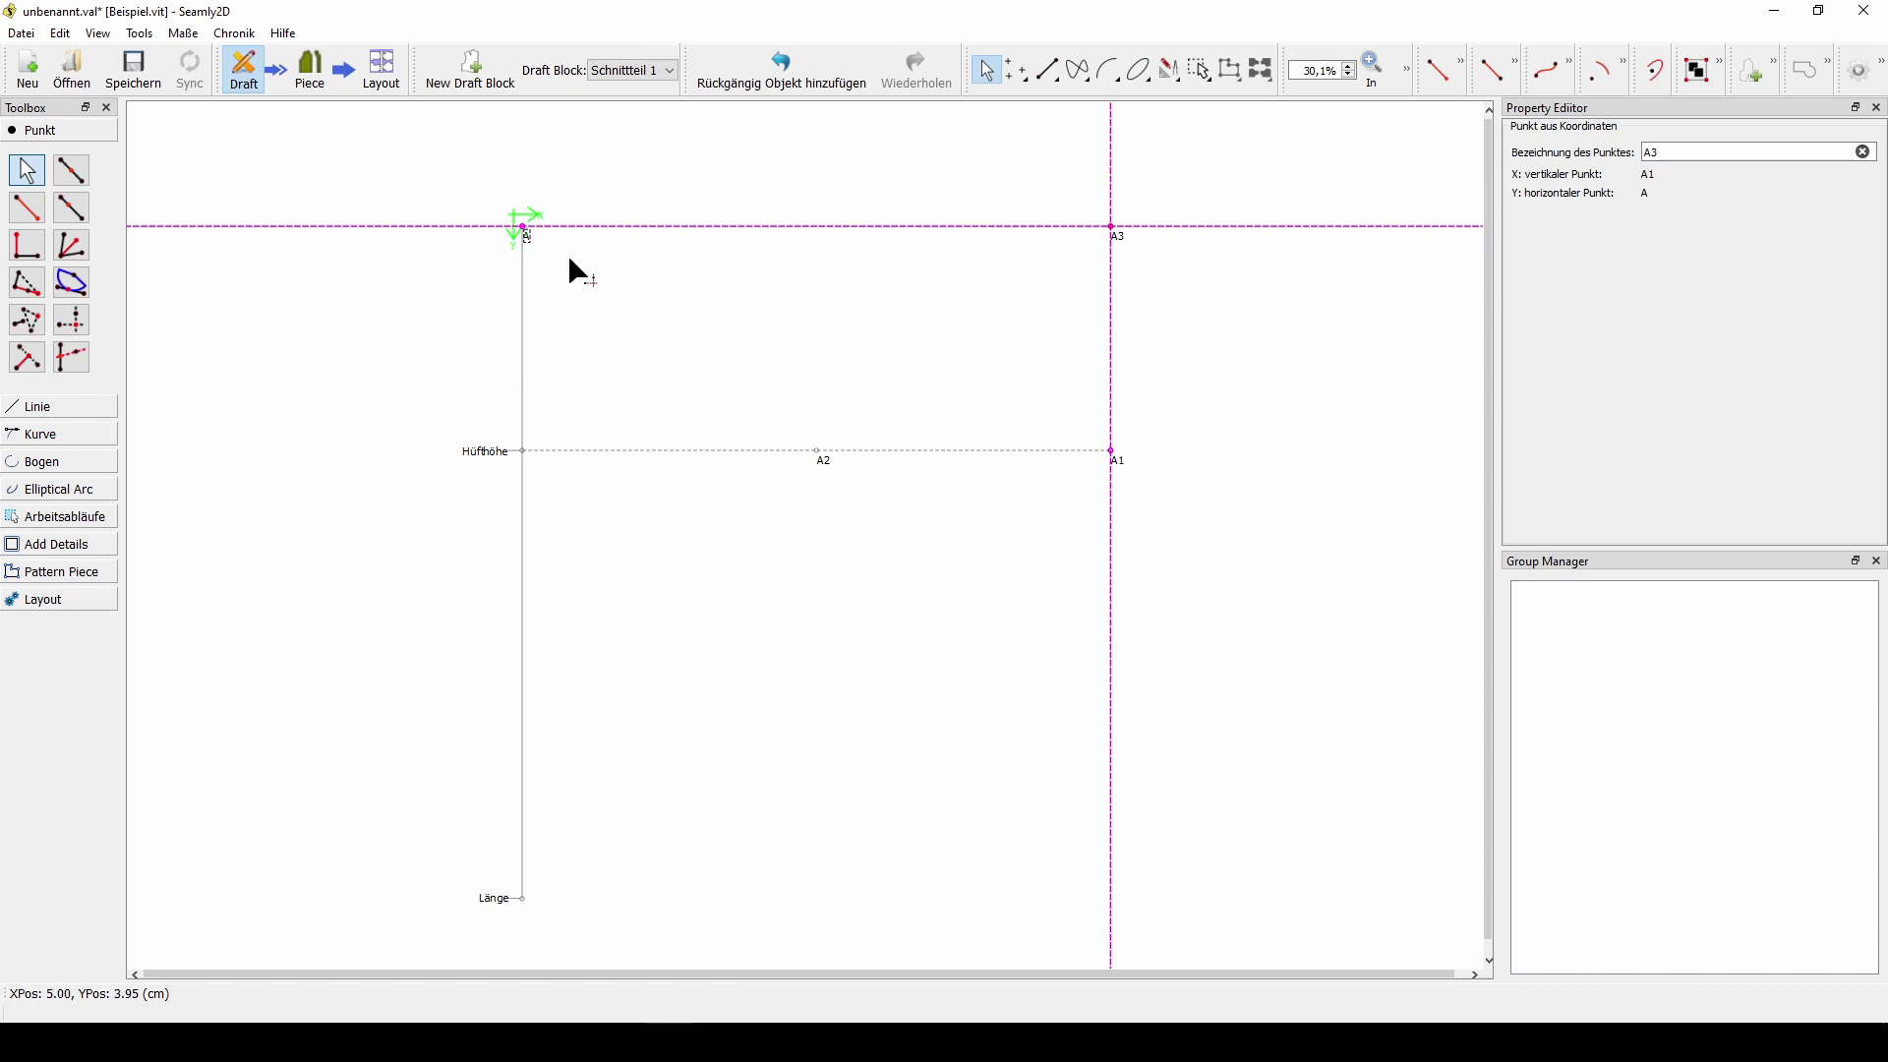
left_click(568, 252)
left_click(88, 332)
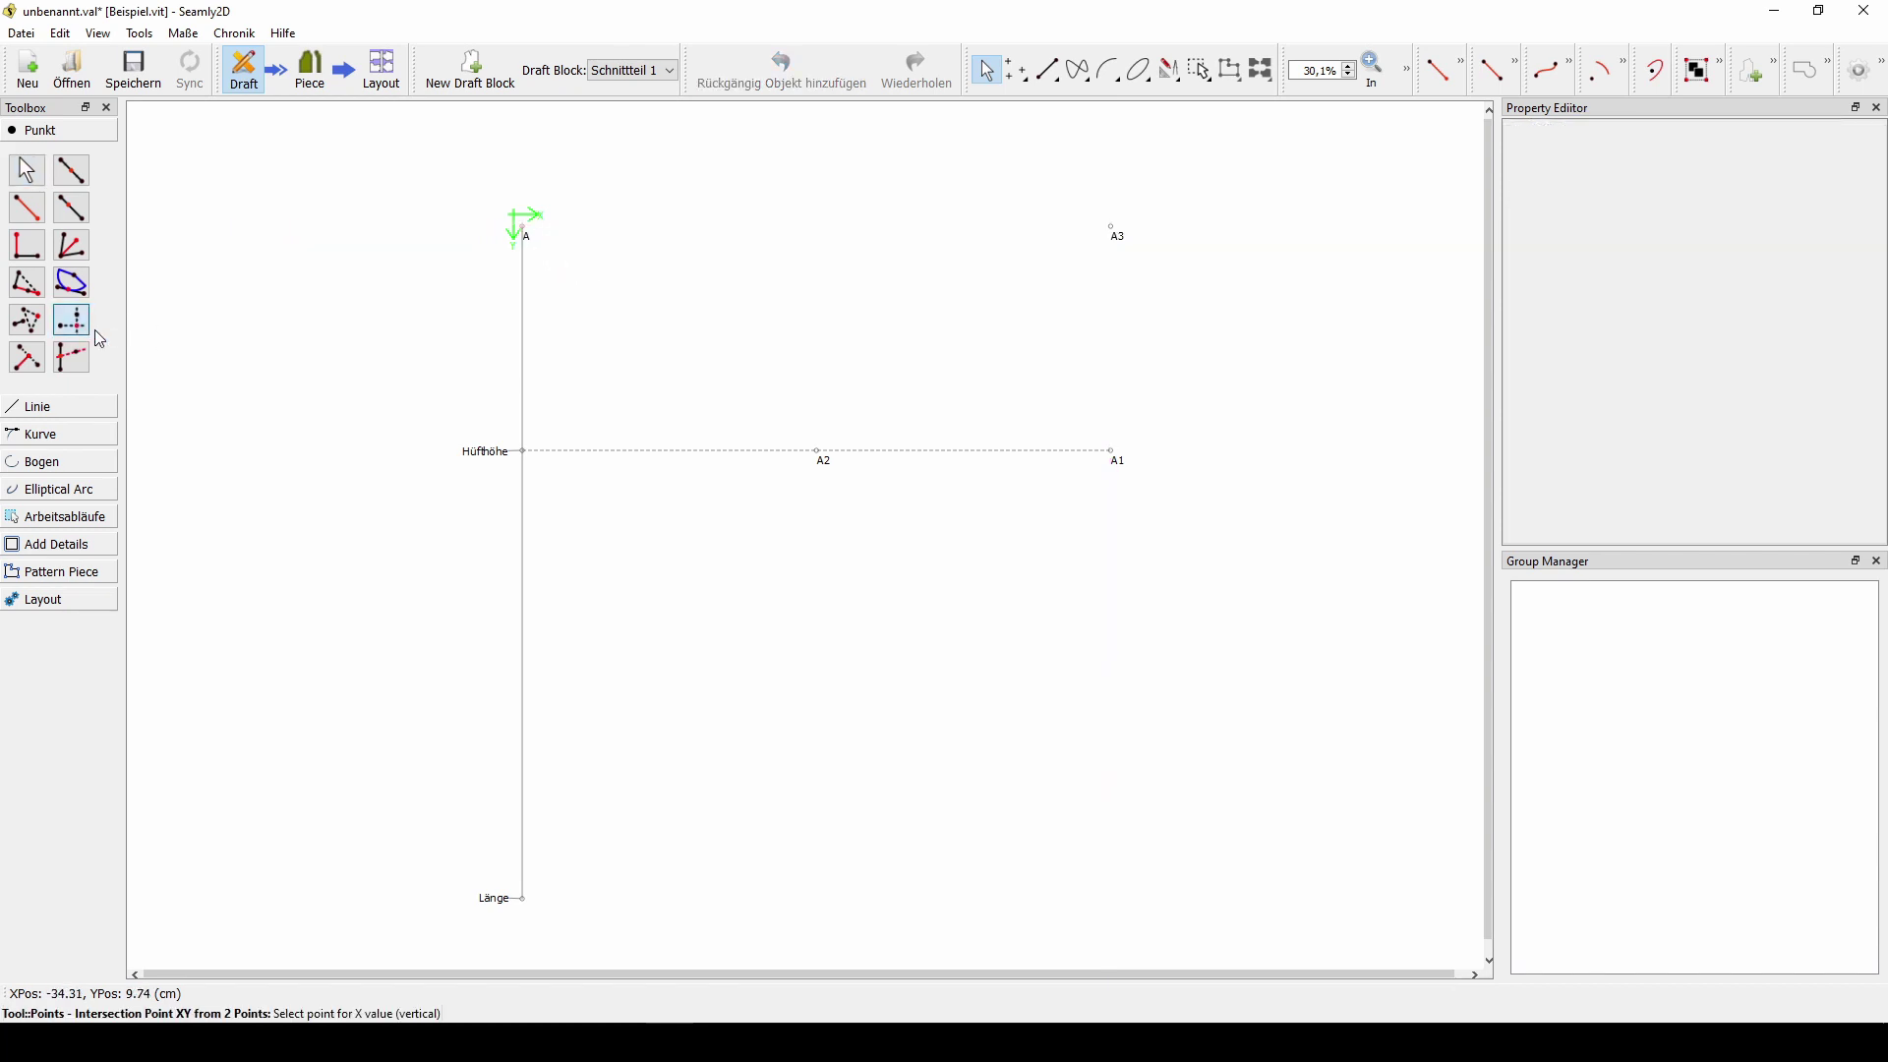
left_click(1122, 468)
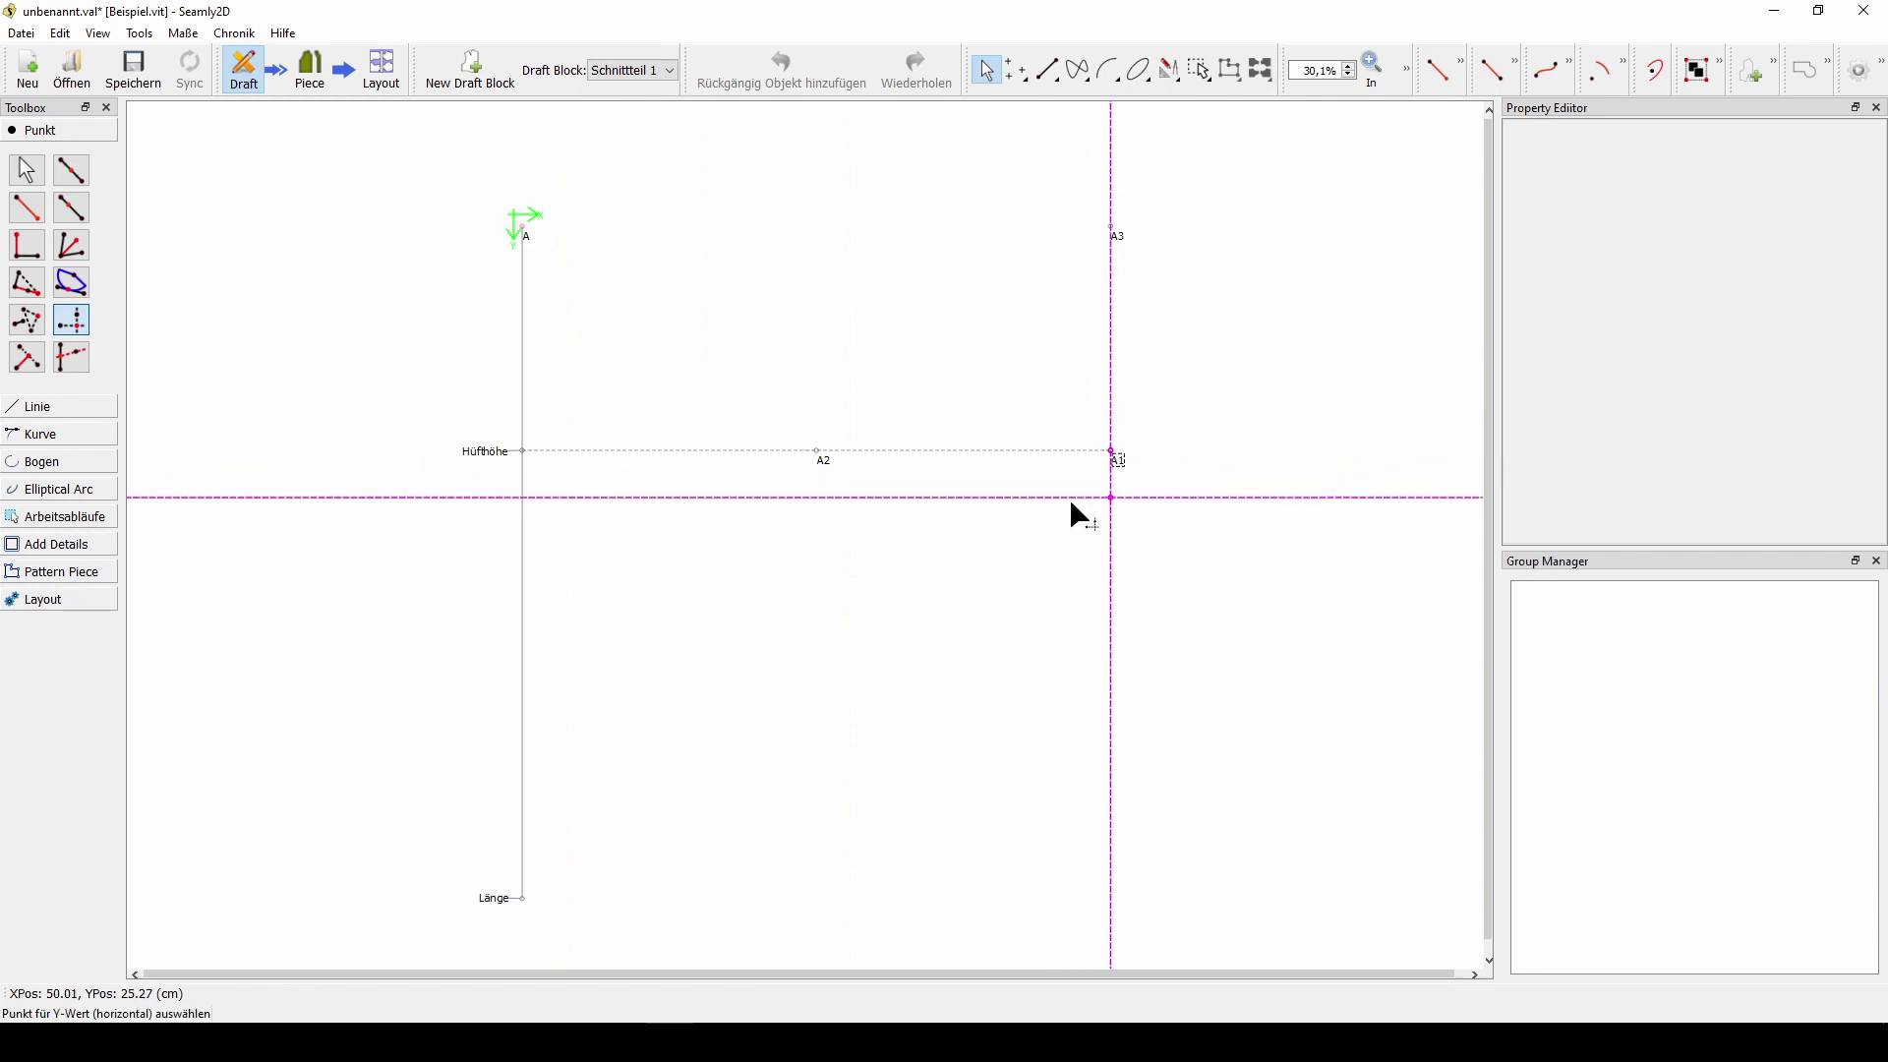
left_click(499, 913)
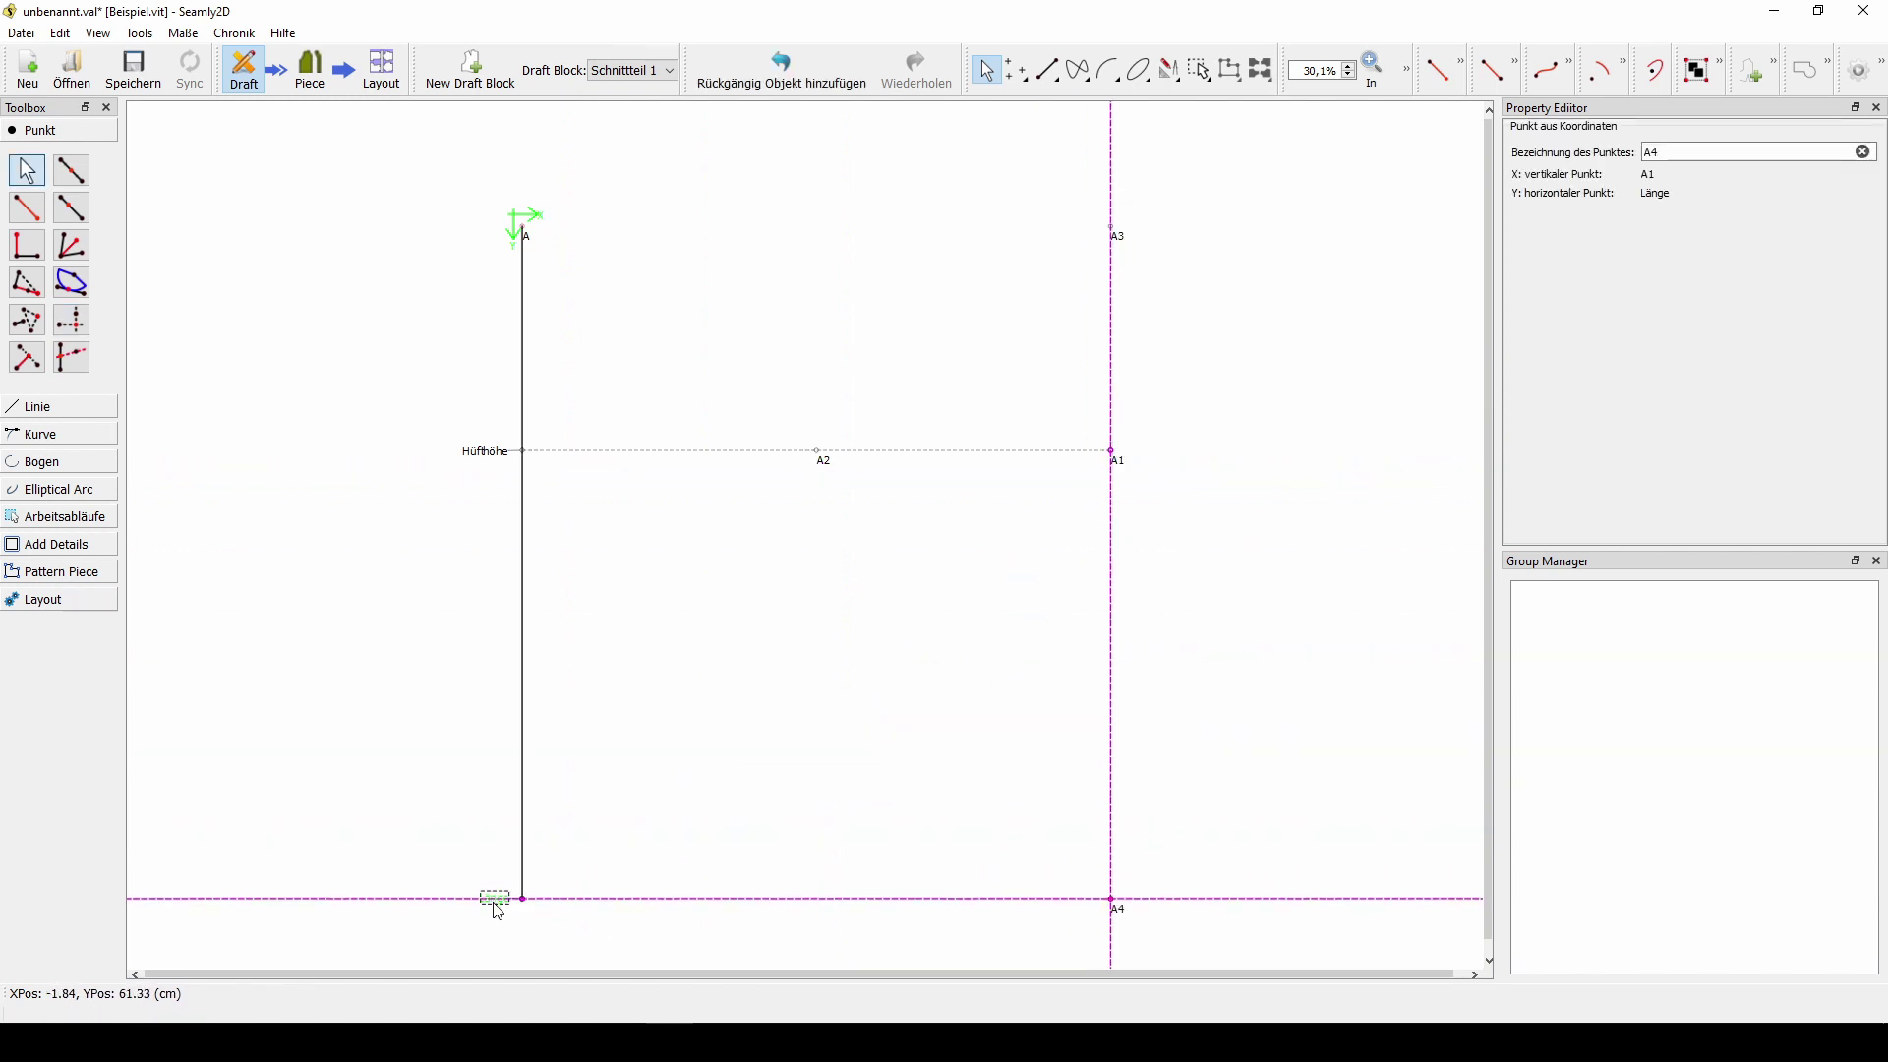
left_click(507, 947)
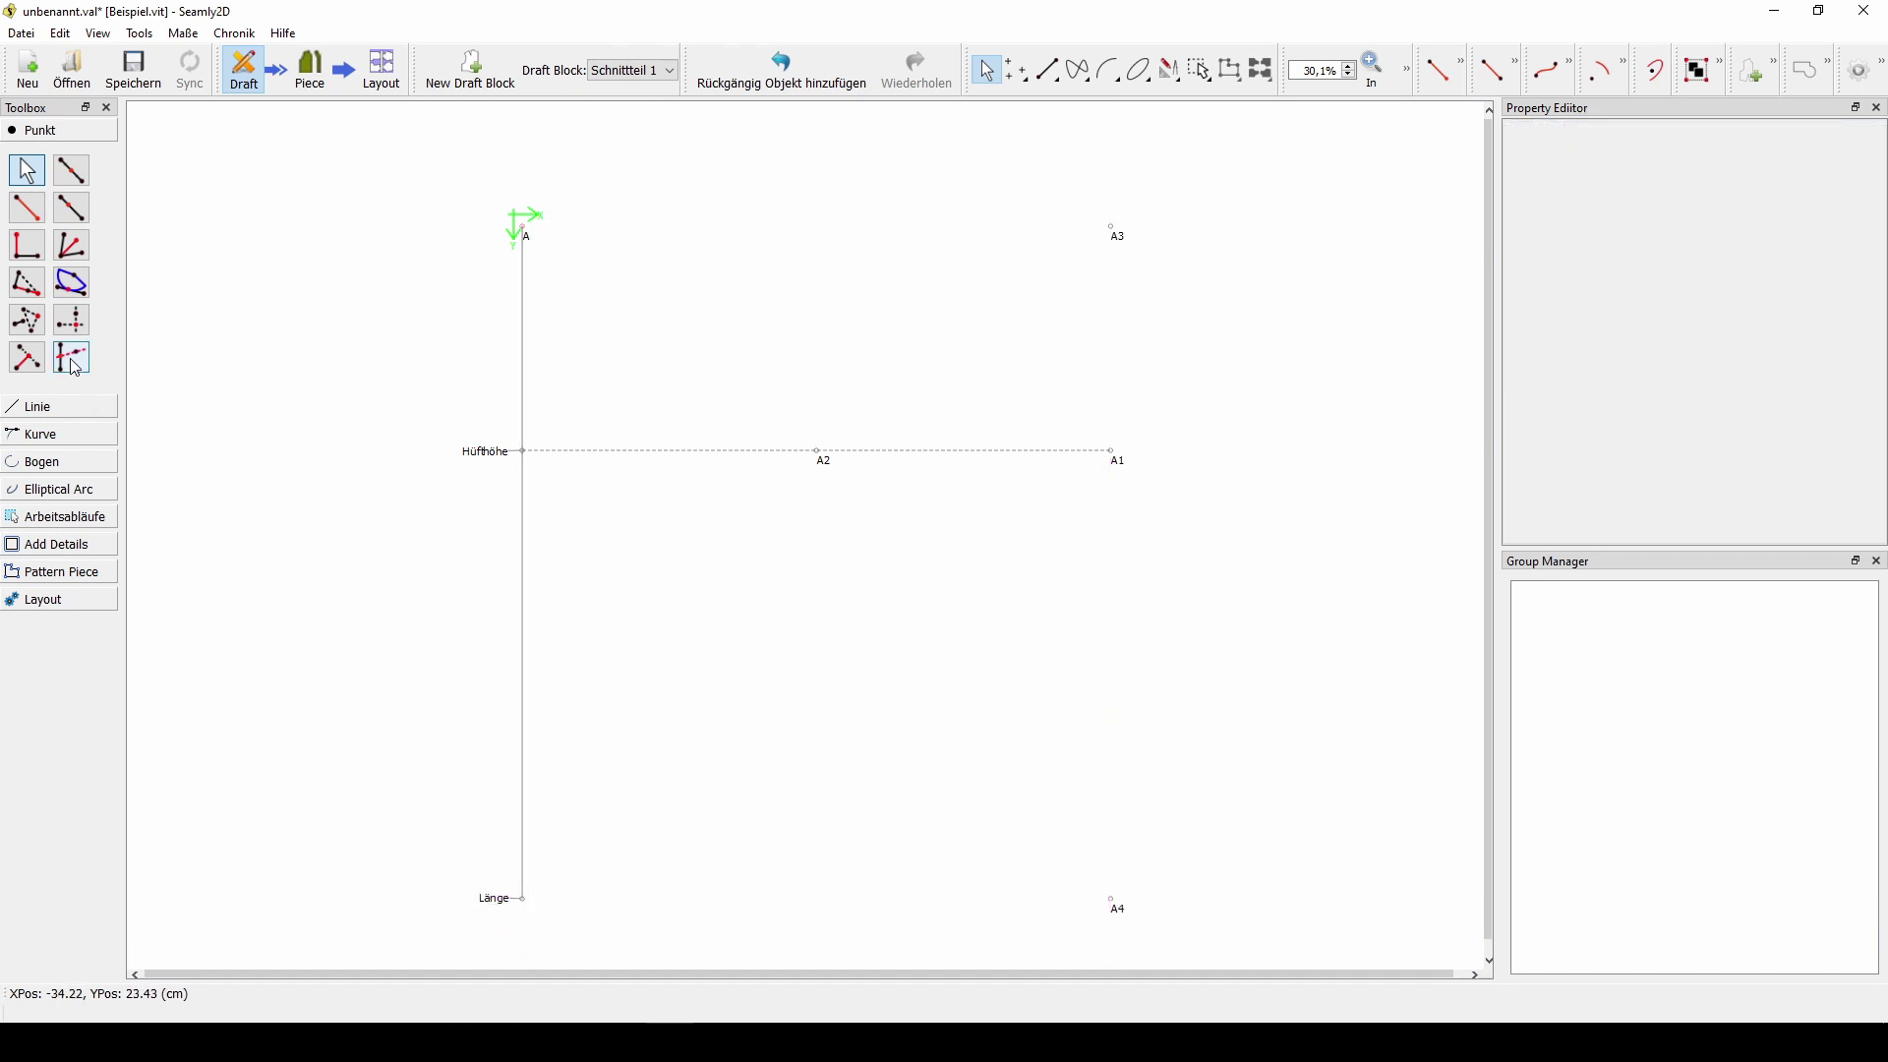
- Create points A5 and A6 through A2 at the heights of A and Länge
left_click(71, 320)
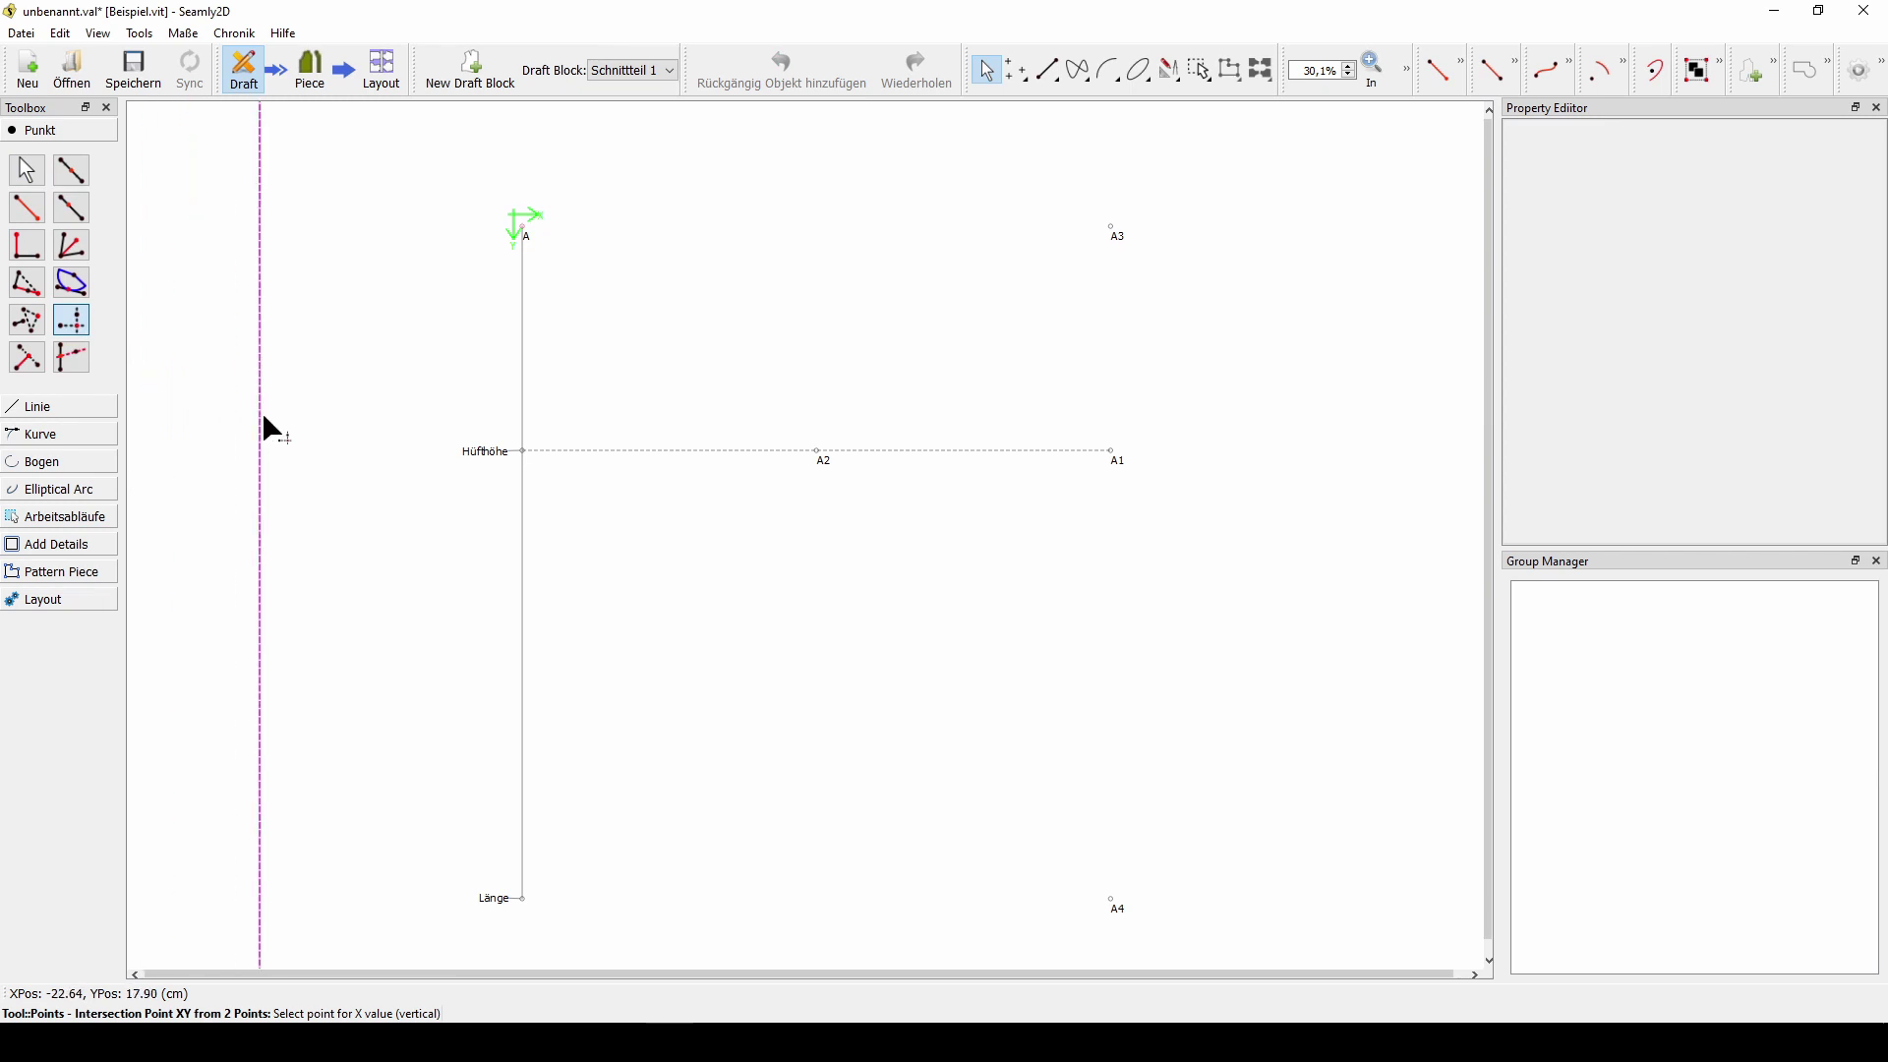
left_click(817, 452)
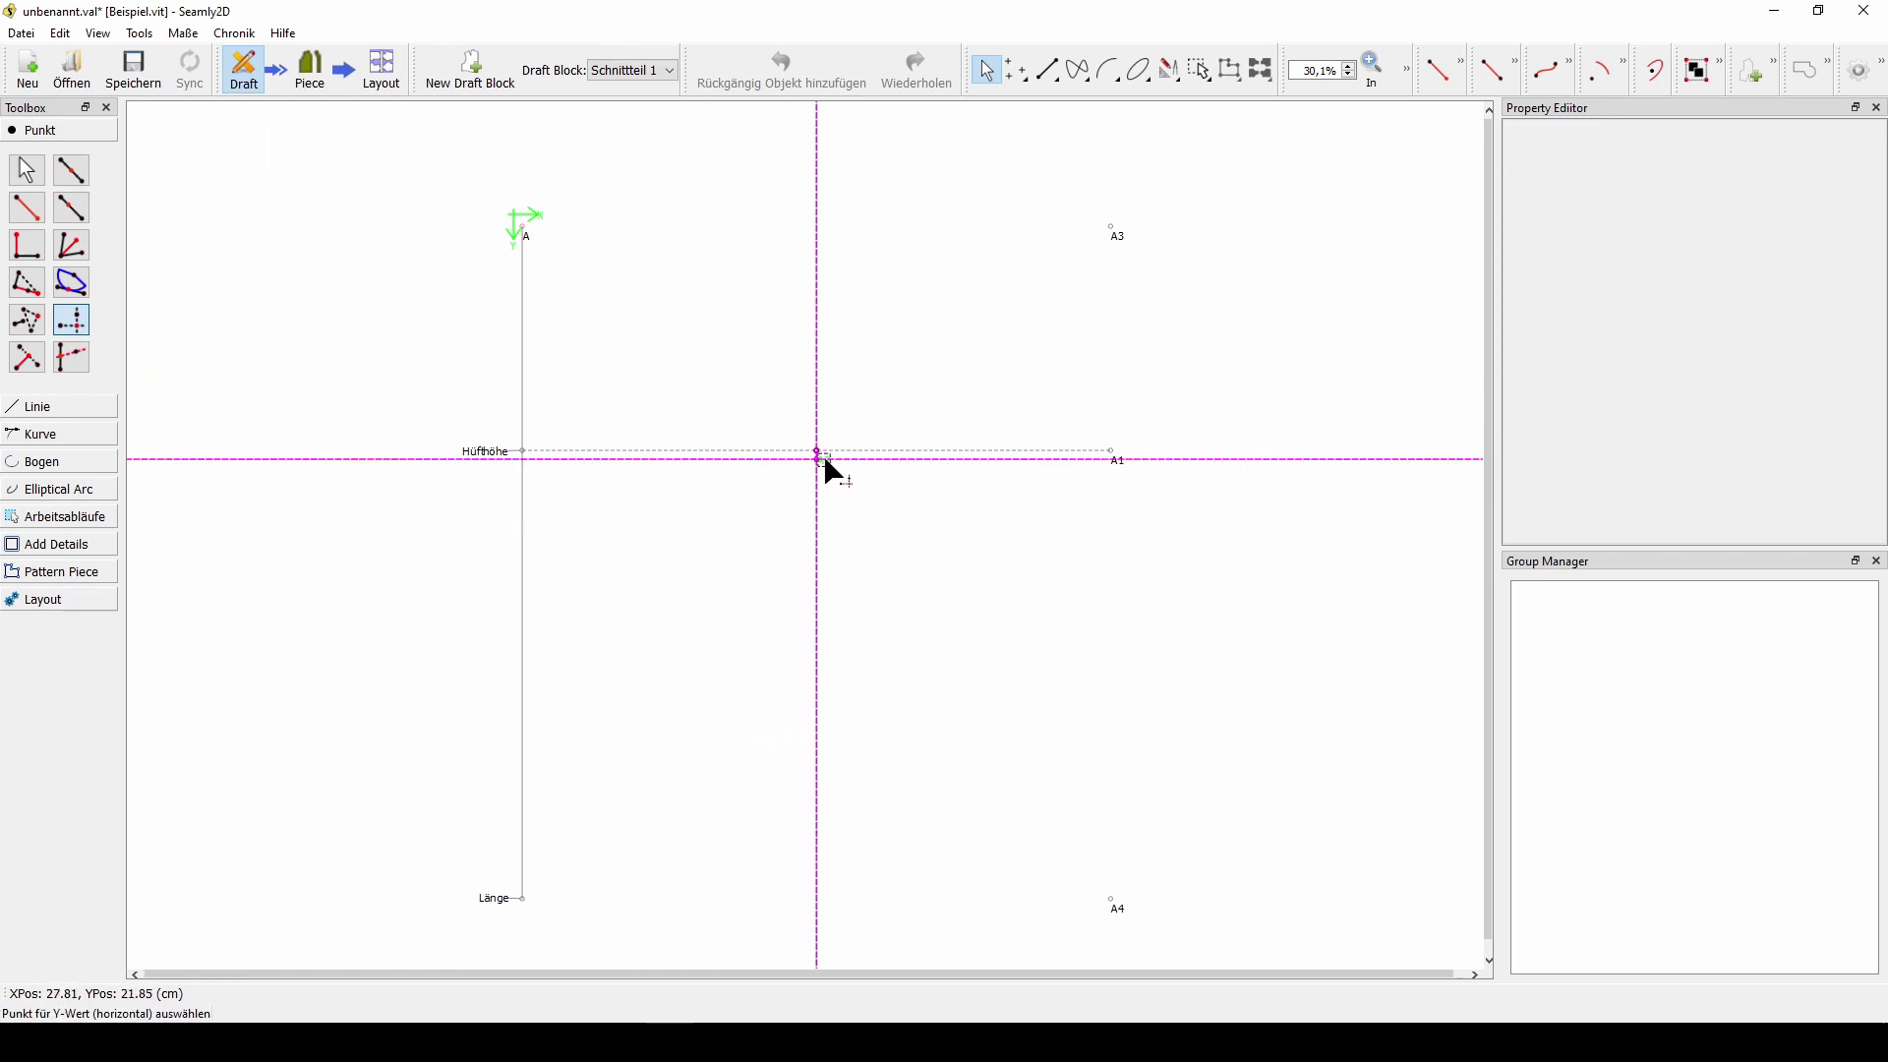
left_click(529, 244)
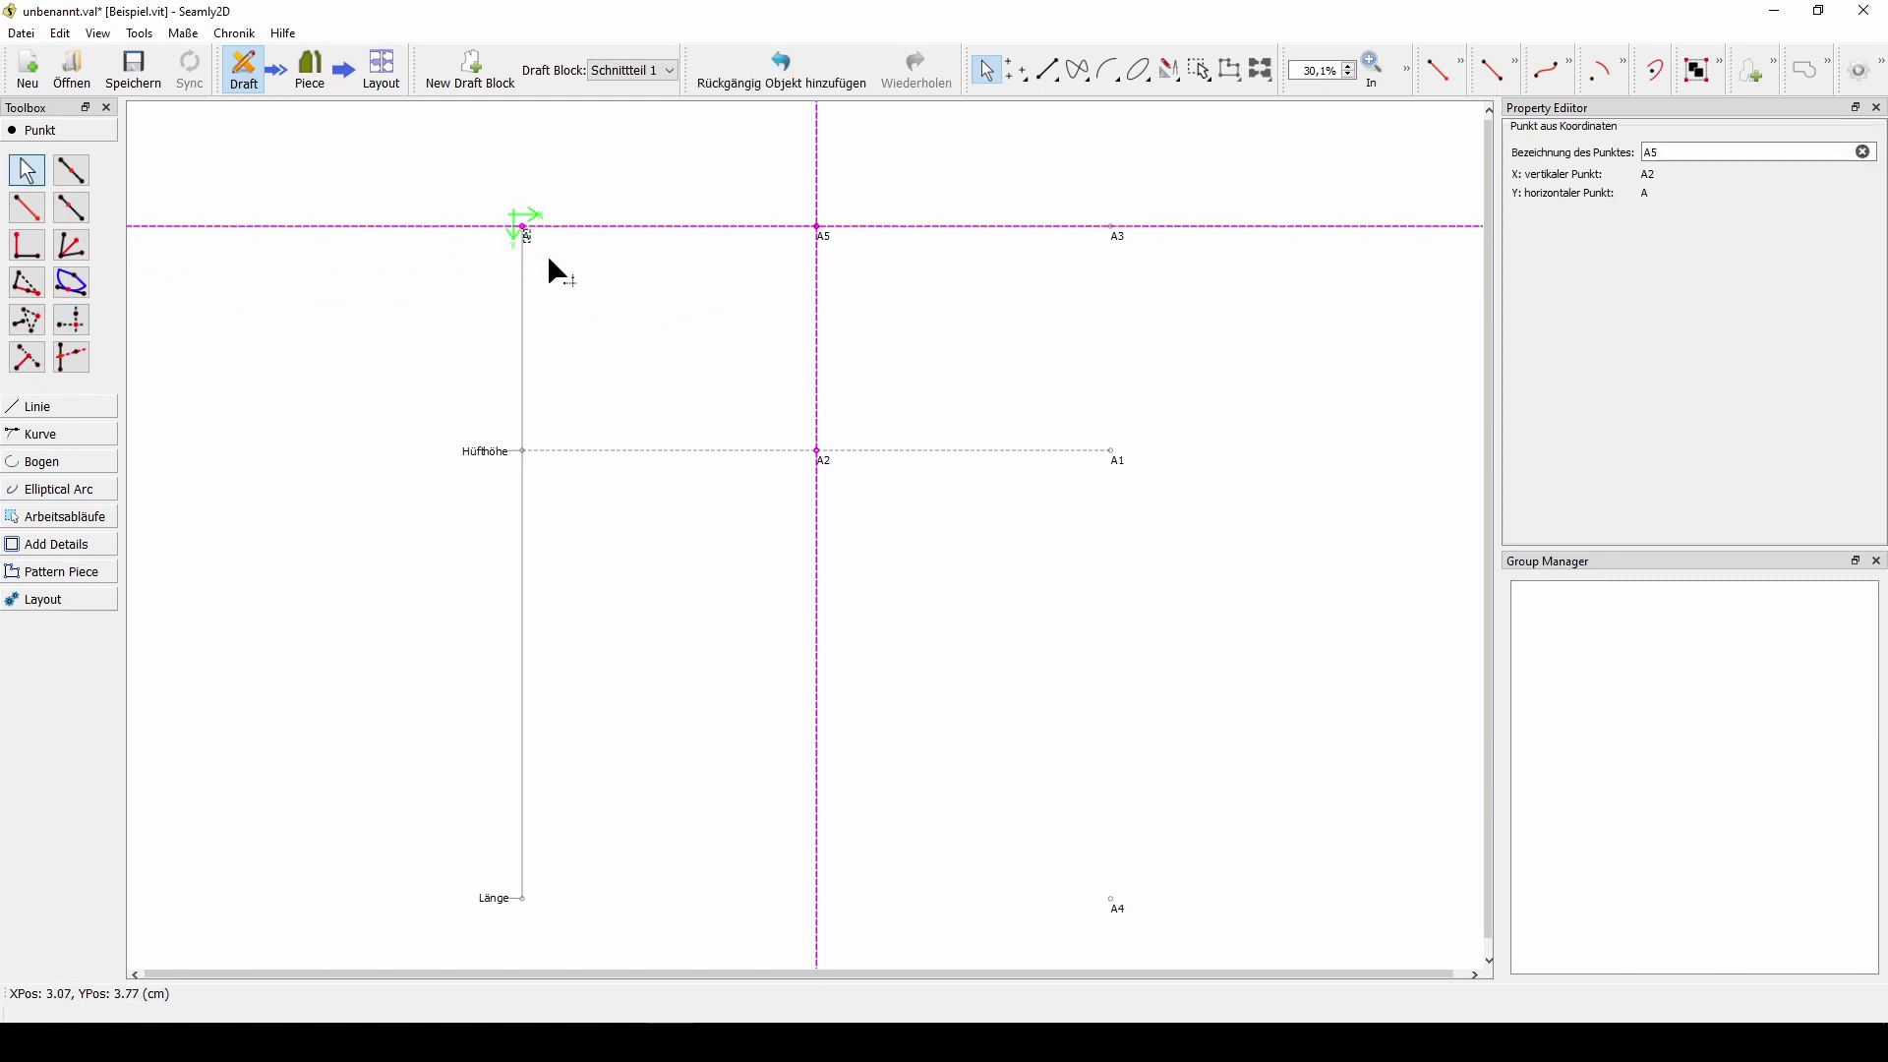
left_click(594, 296)
left_click(73, 321)
left_click(821, 457)
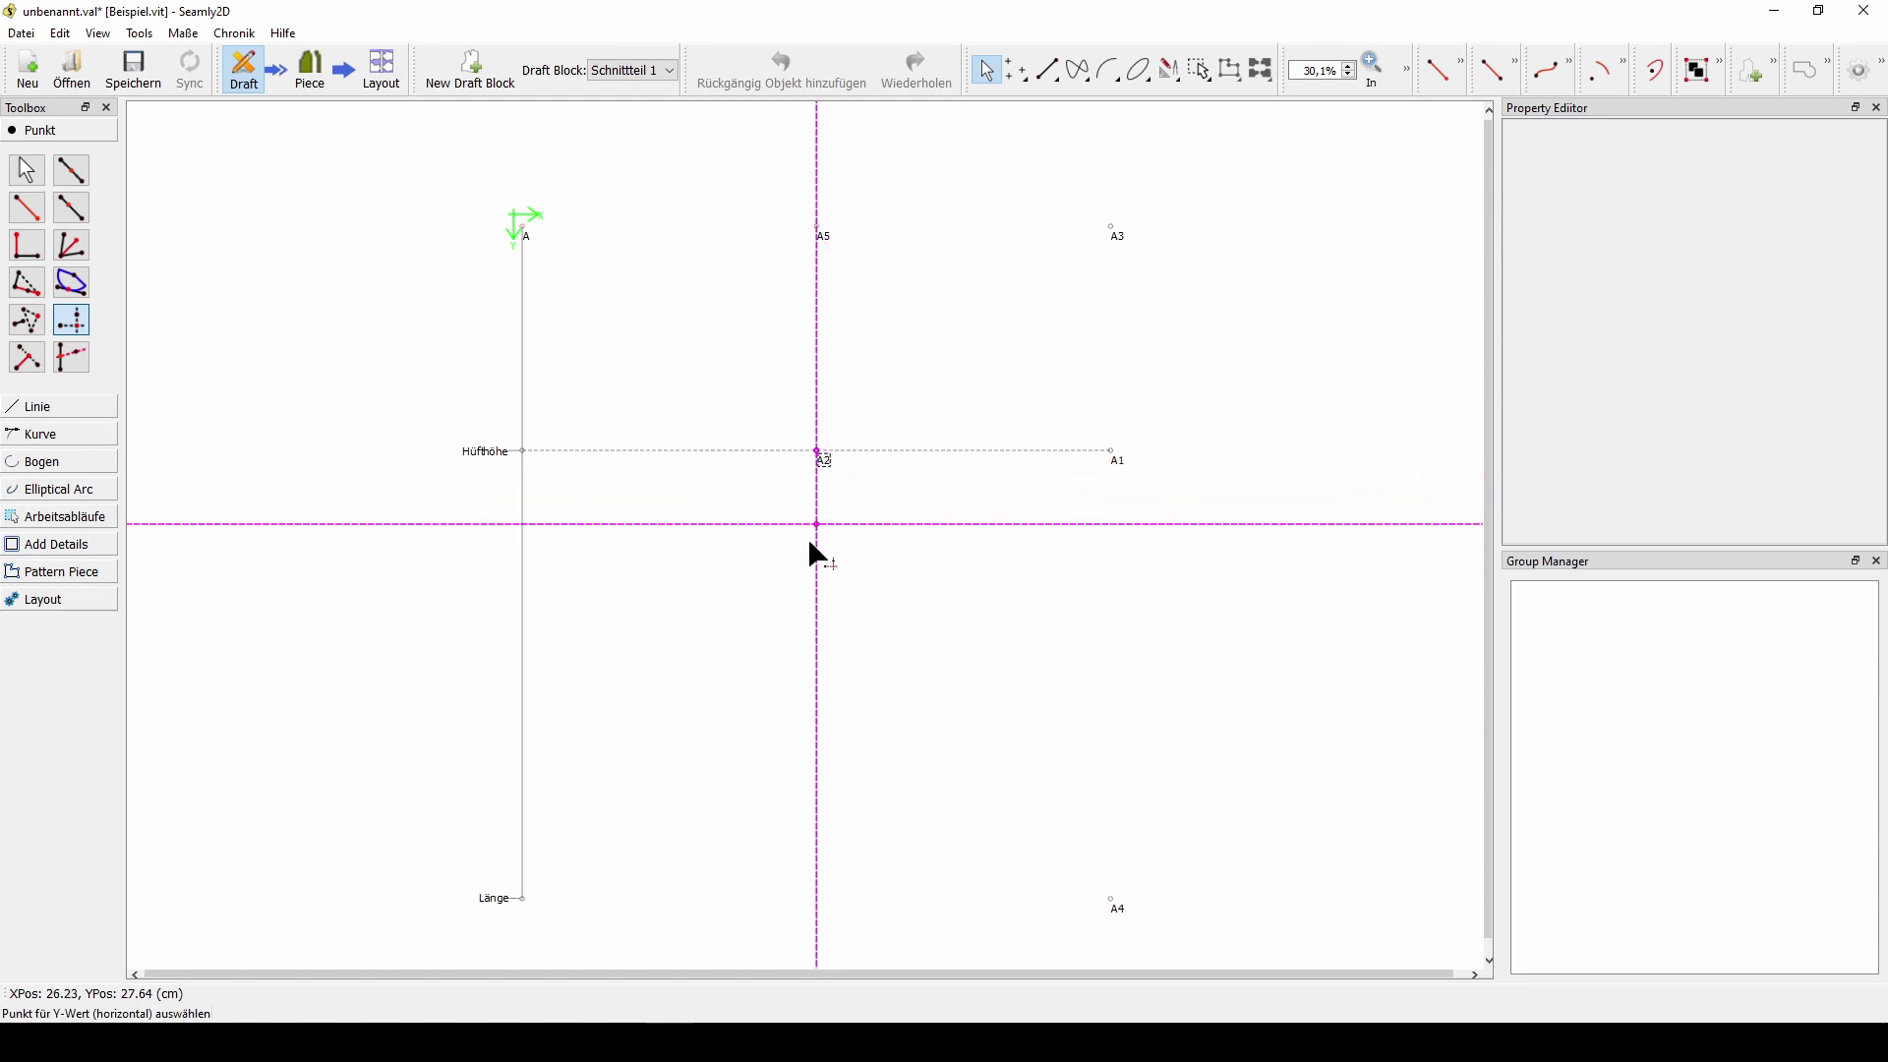
left_click(495, 905)
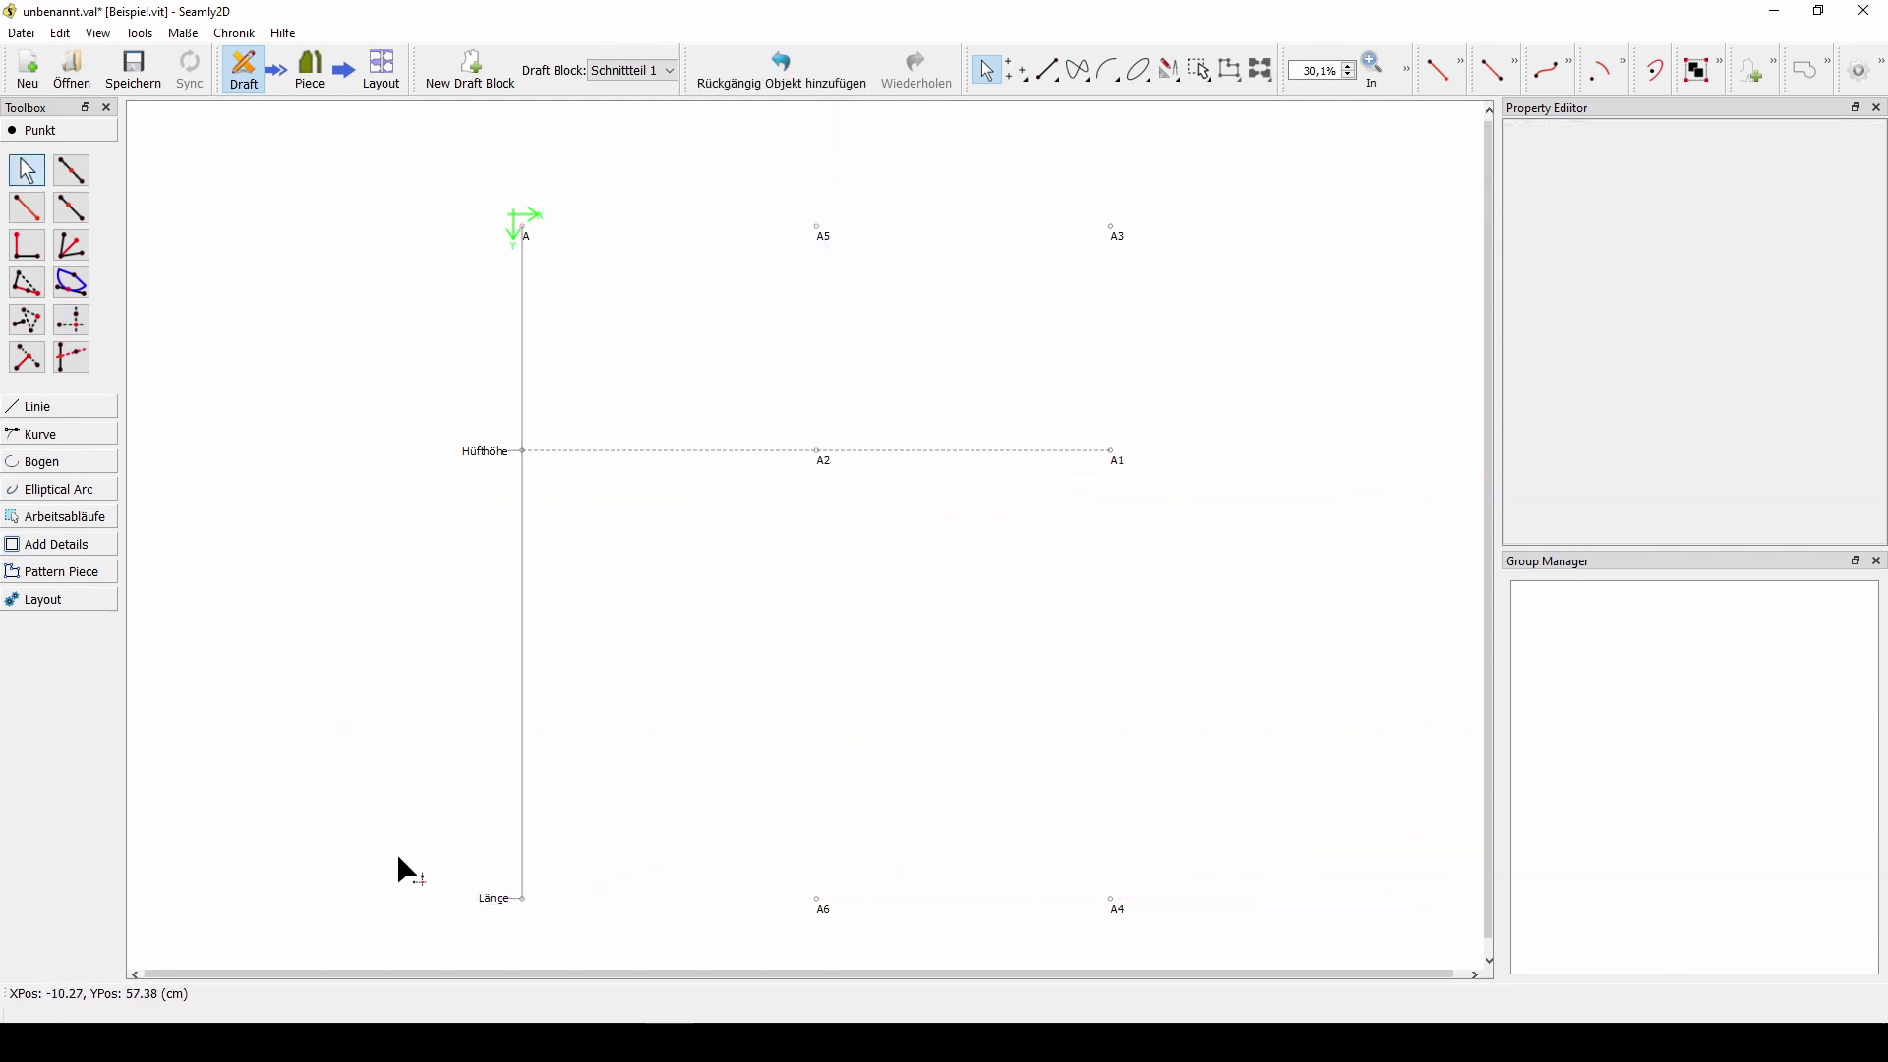
key("ctrl+z")
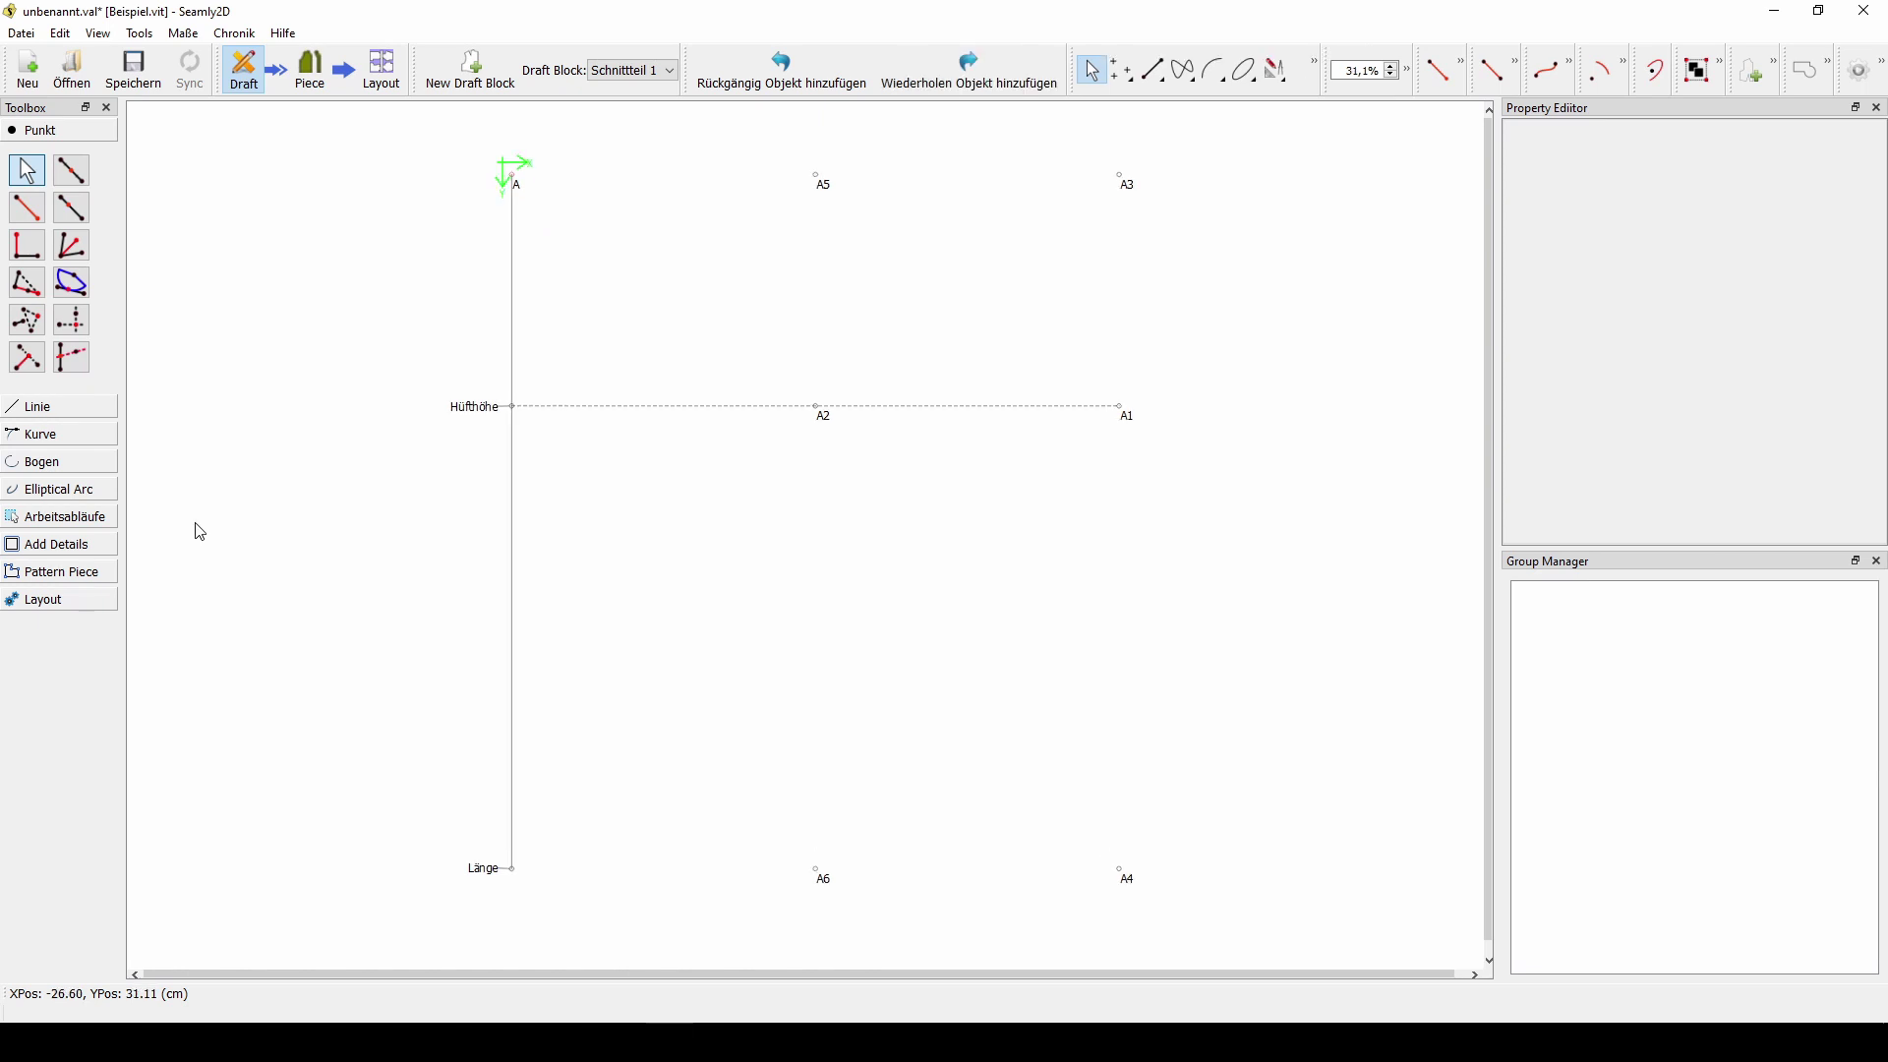
- Draw the right-side line from A3 to A4
left_click(69, 410)
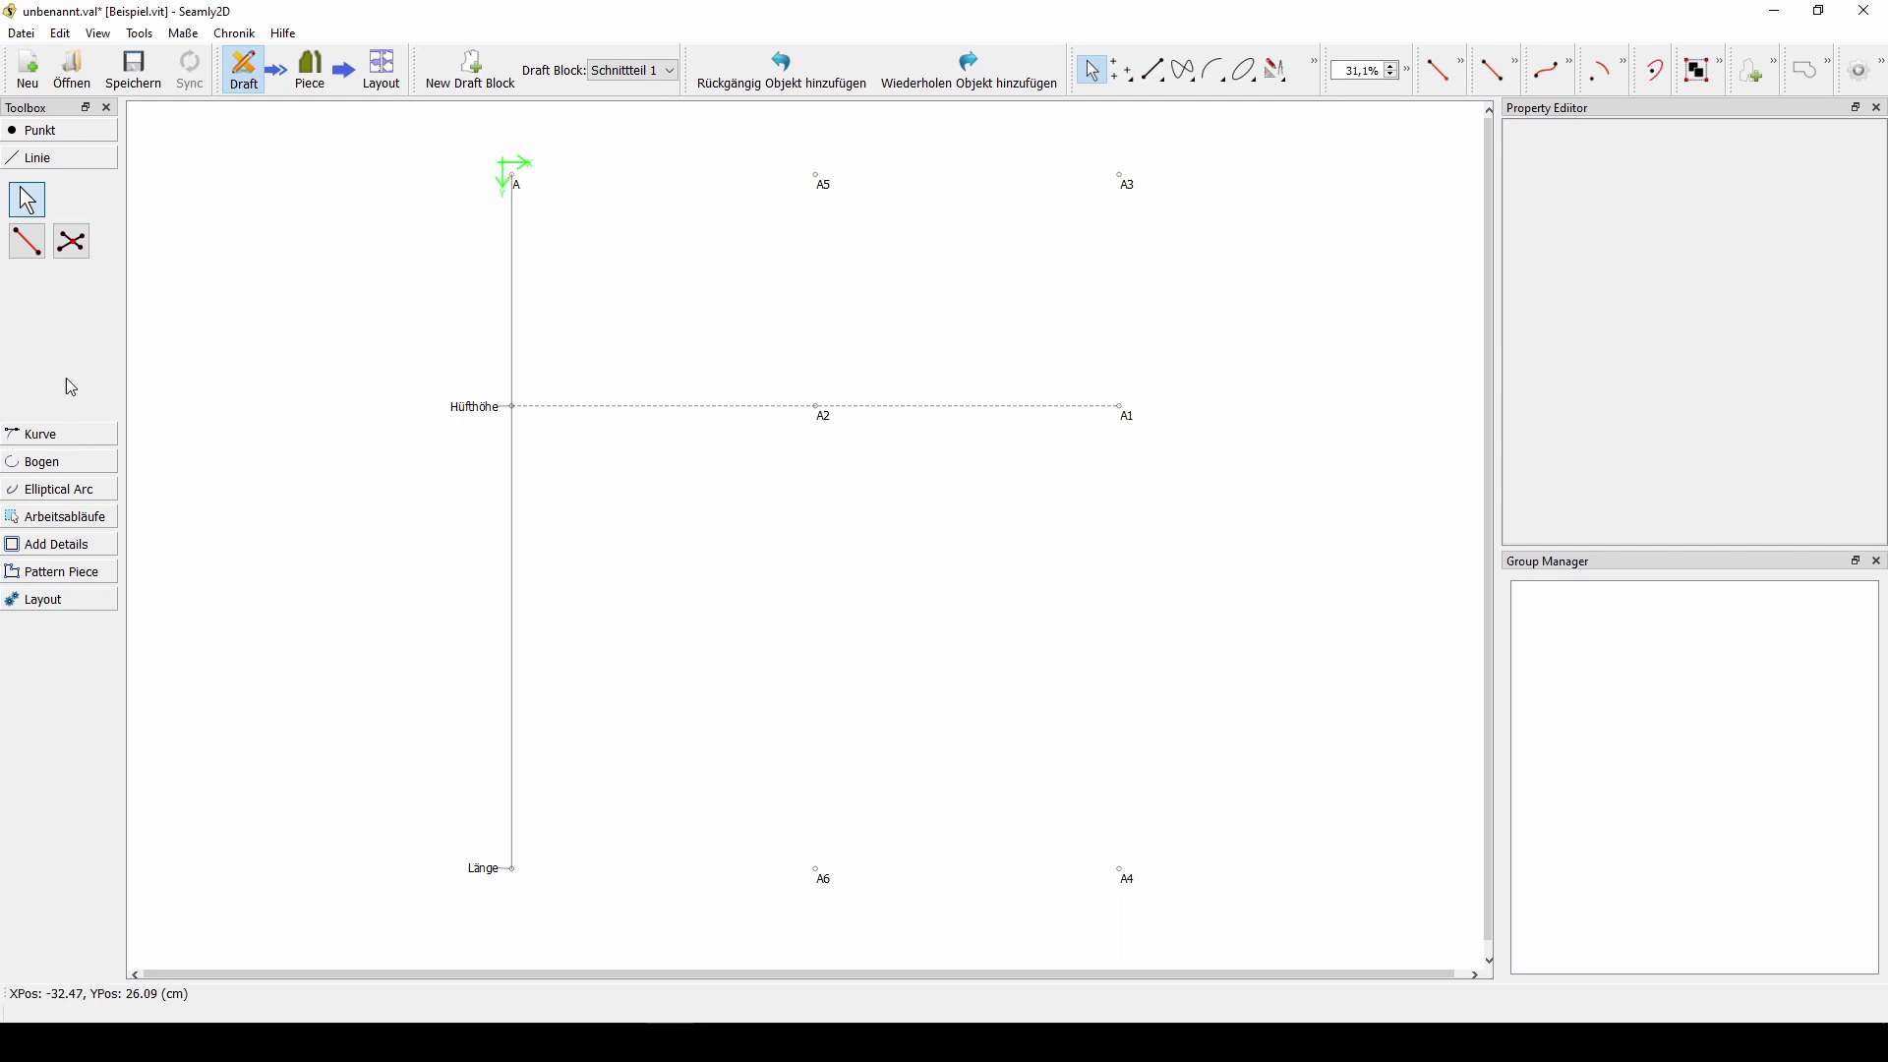
left_click(28, 242)
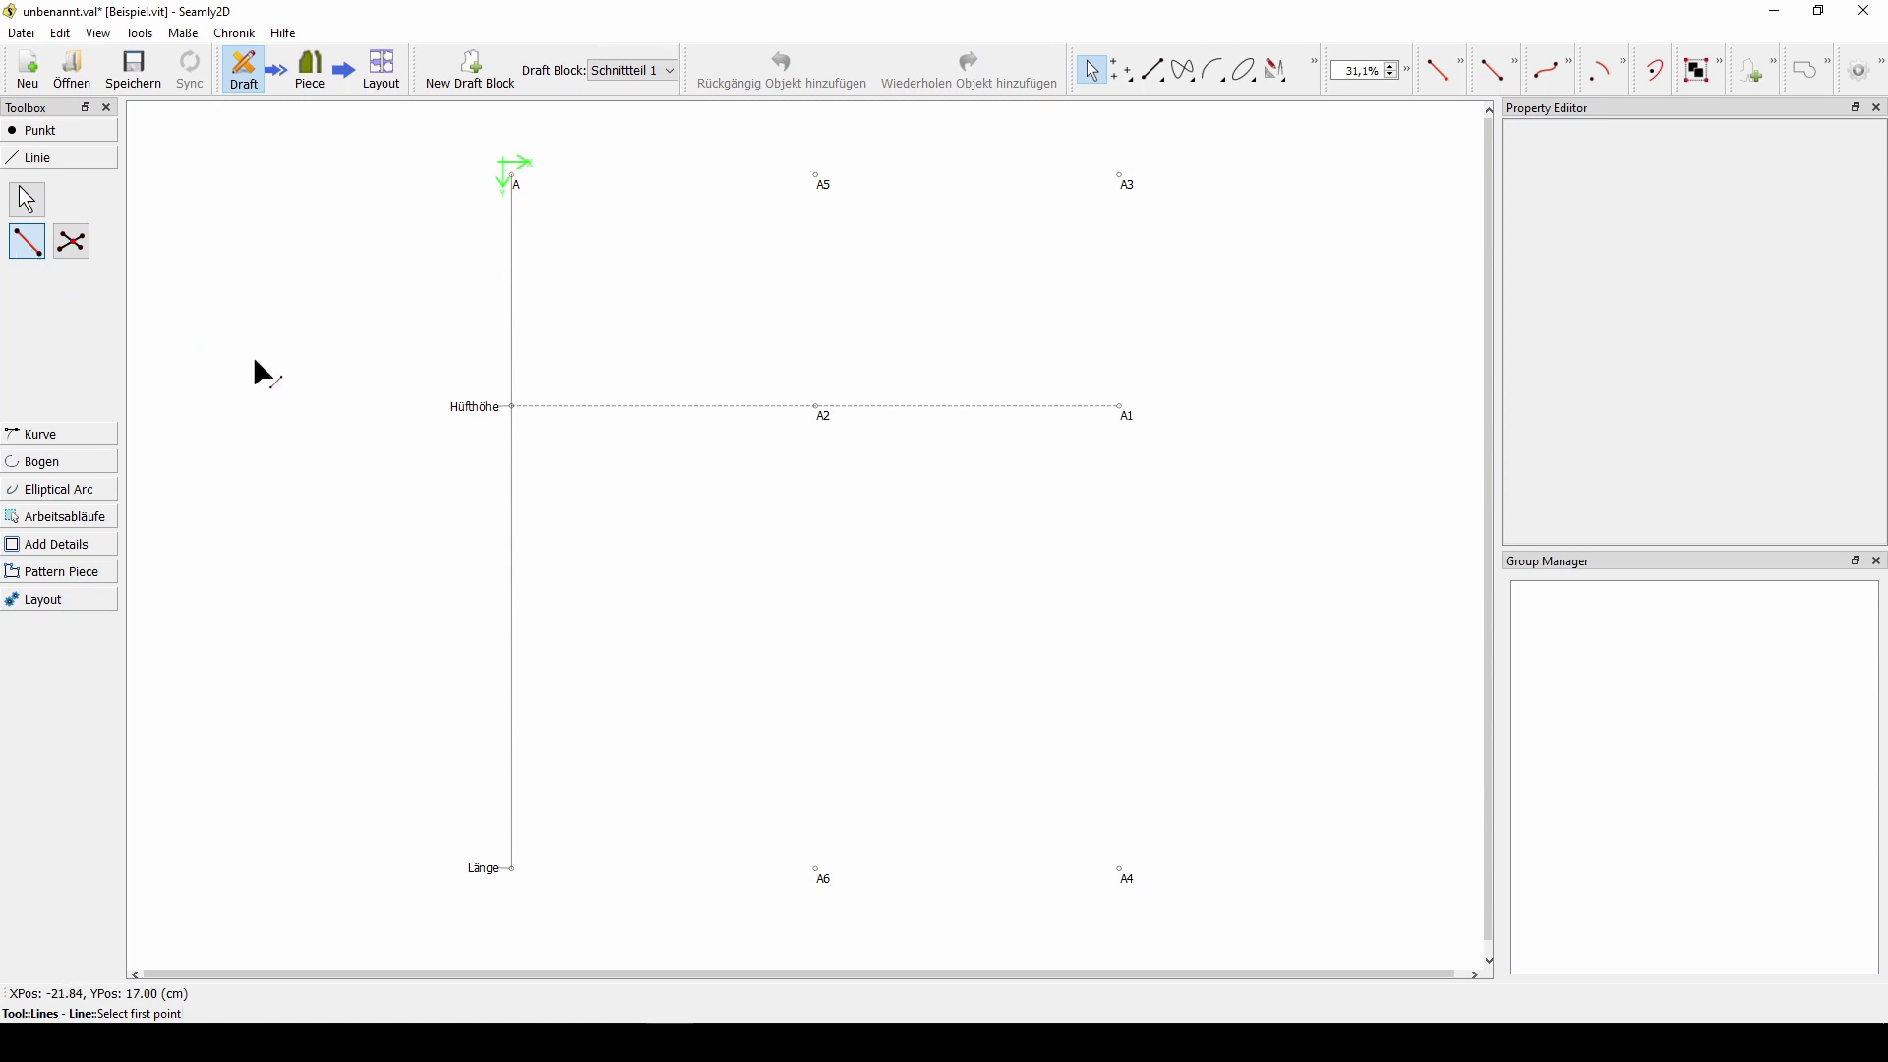
left_click(1129, 180)
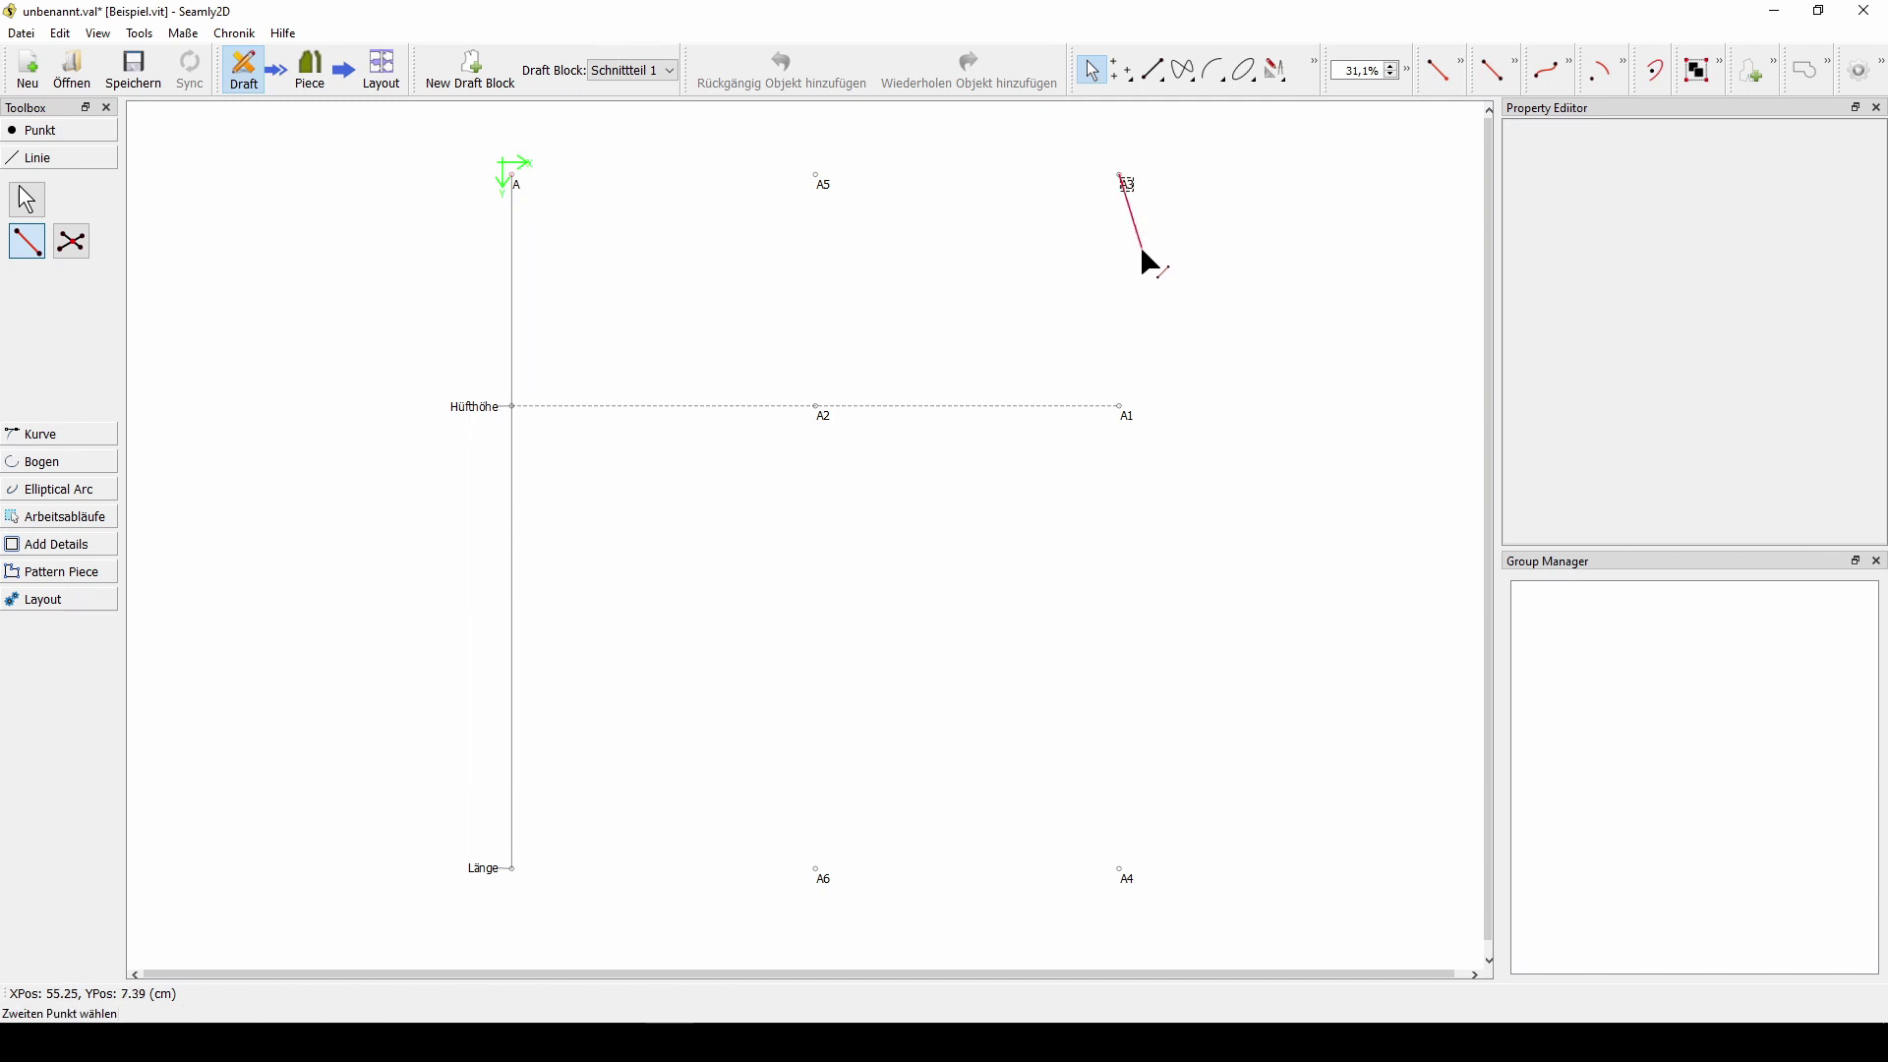
left_click(1129, 876)
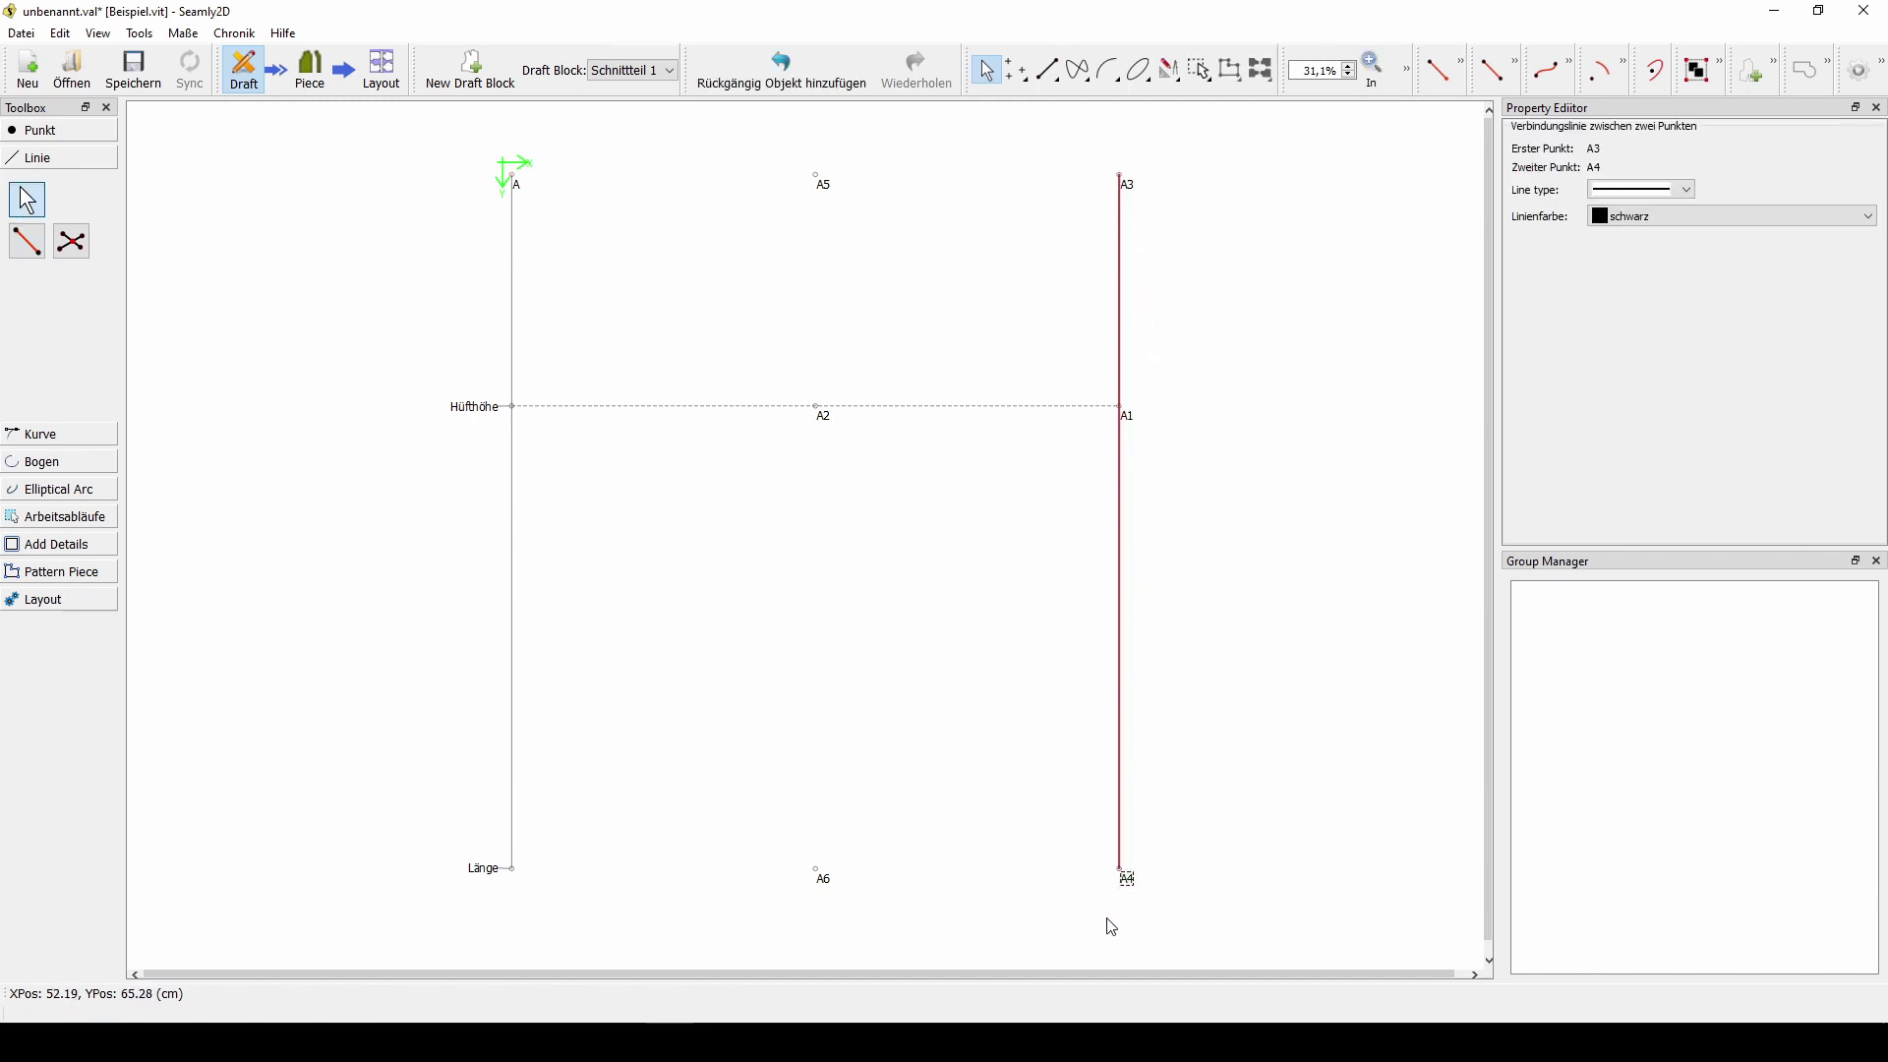
left_click(1112, 928)
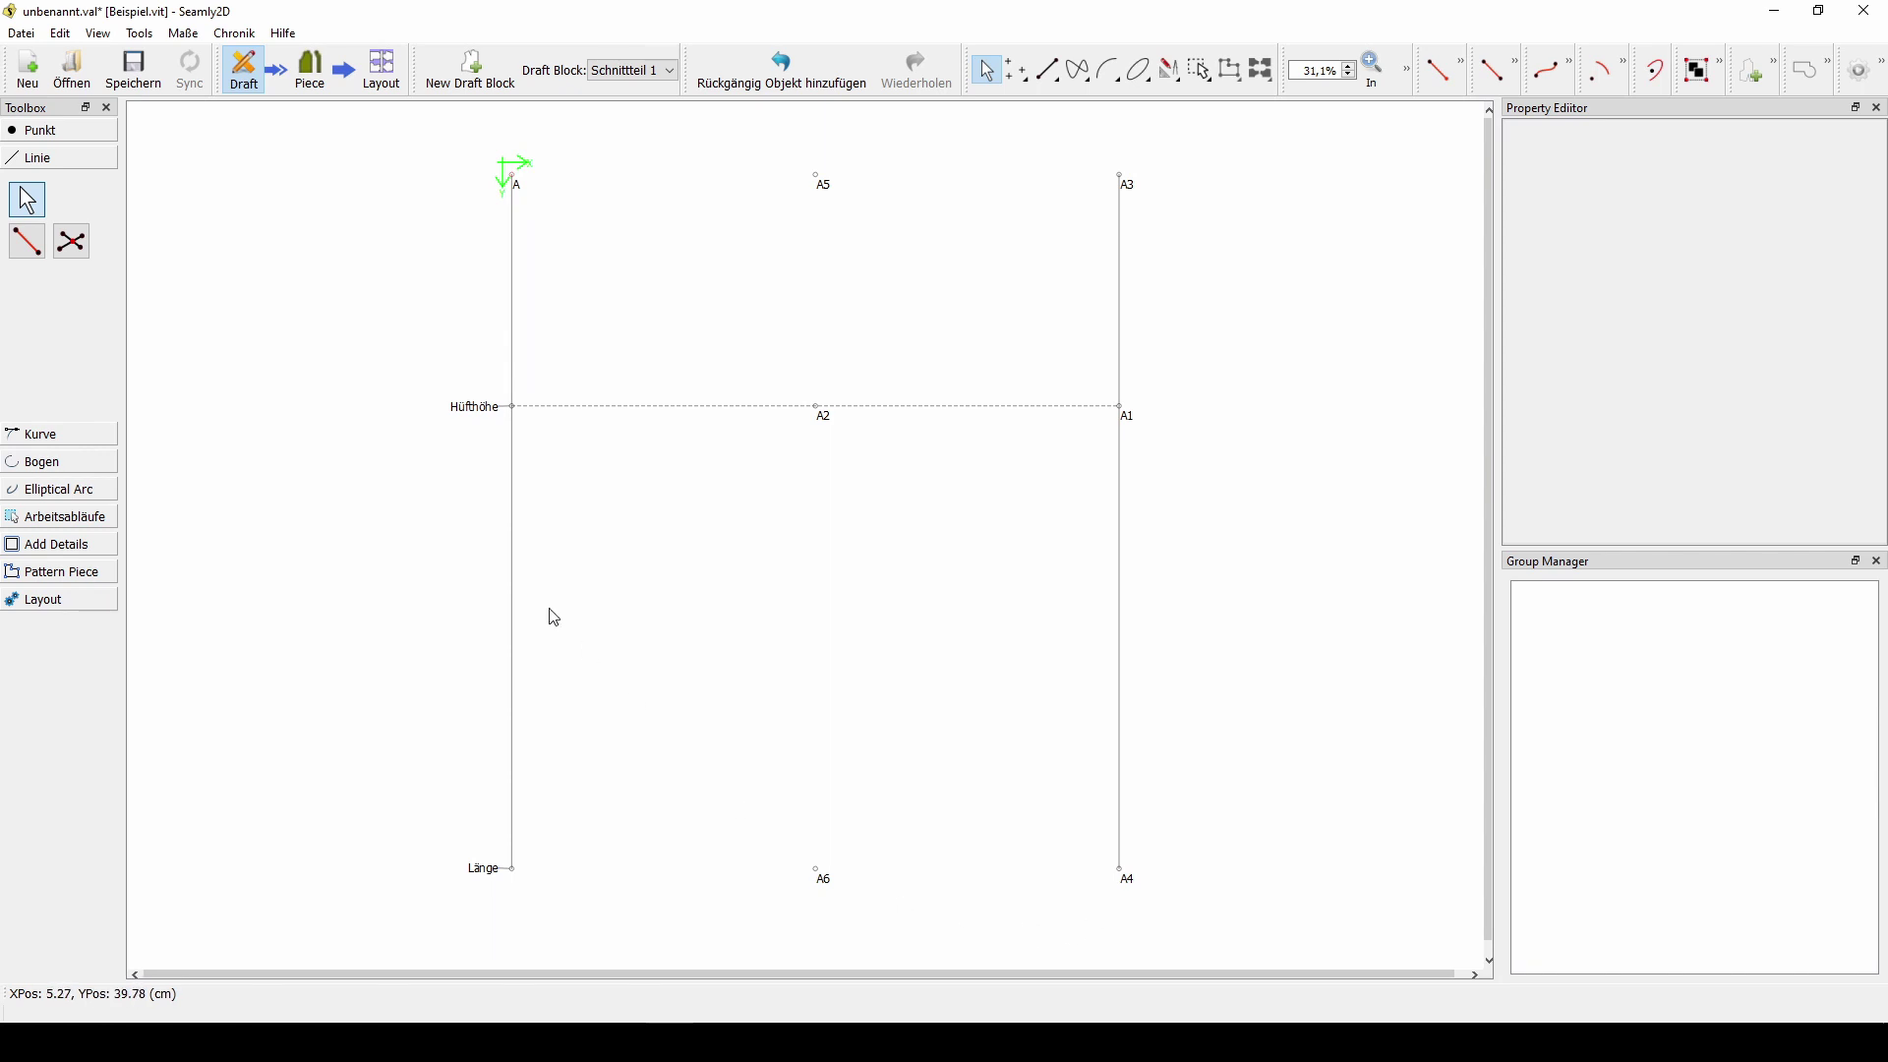
- Draw a dashed centre line from A5 to A6
left_click(26, 240)
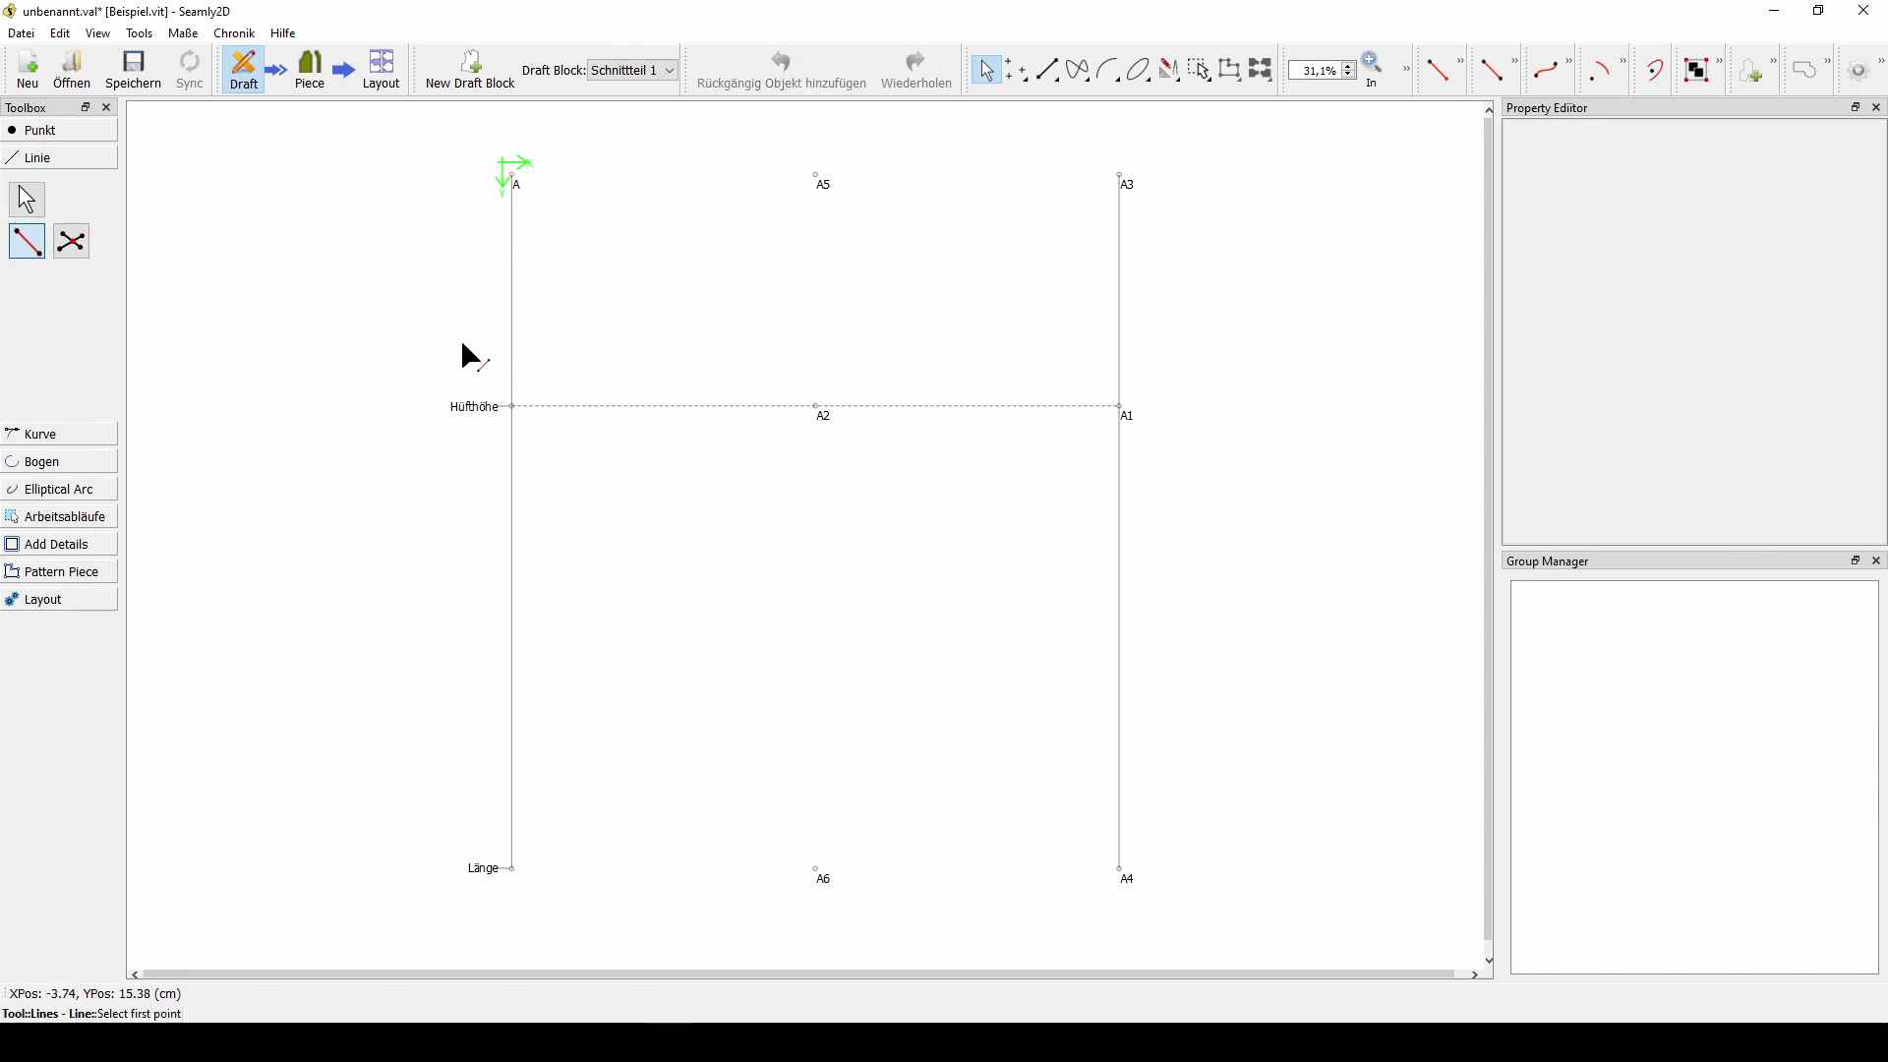
left_click(818, 180)
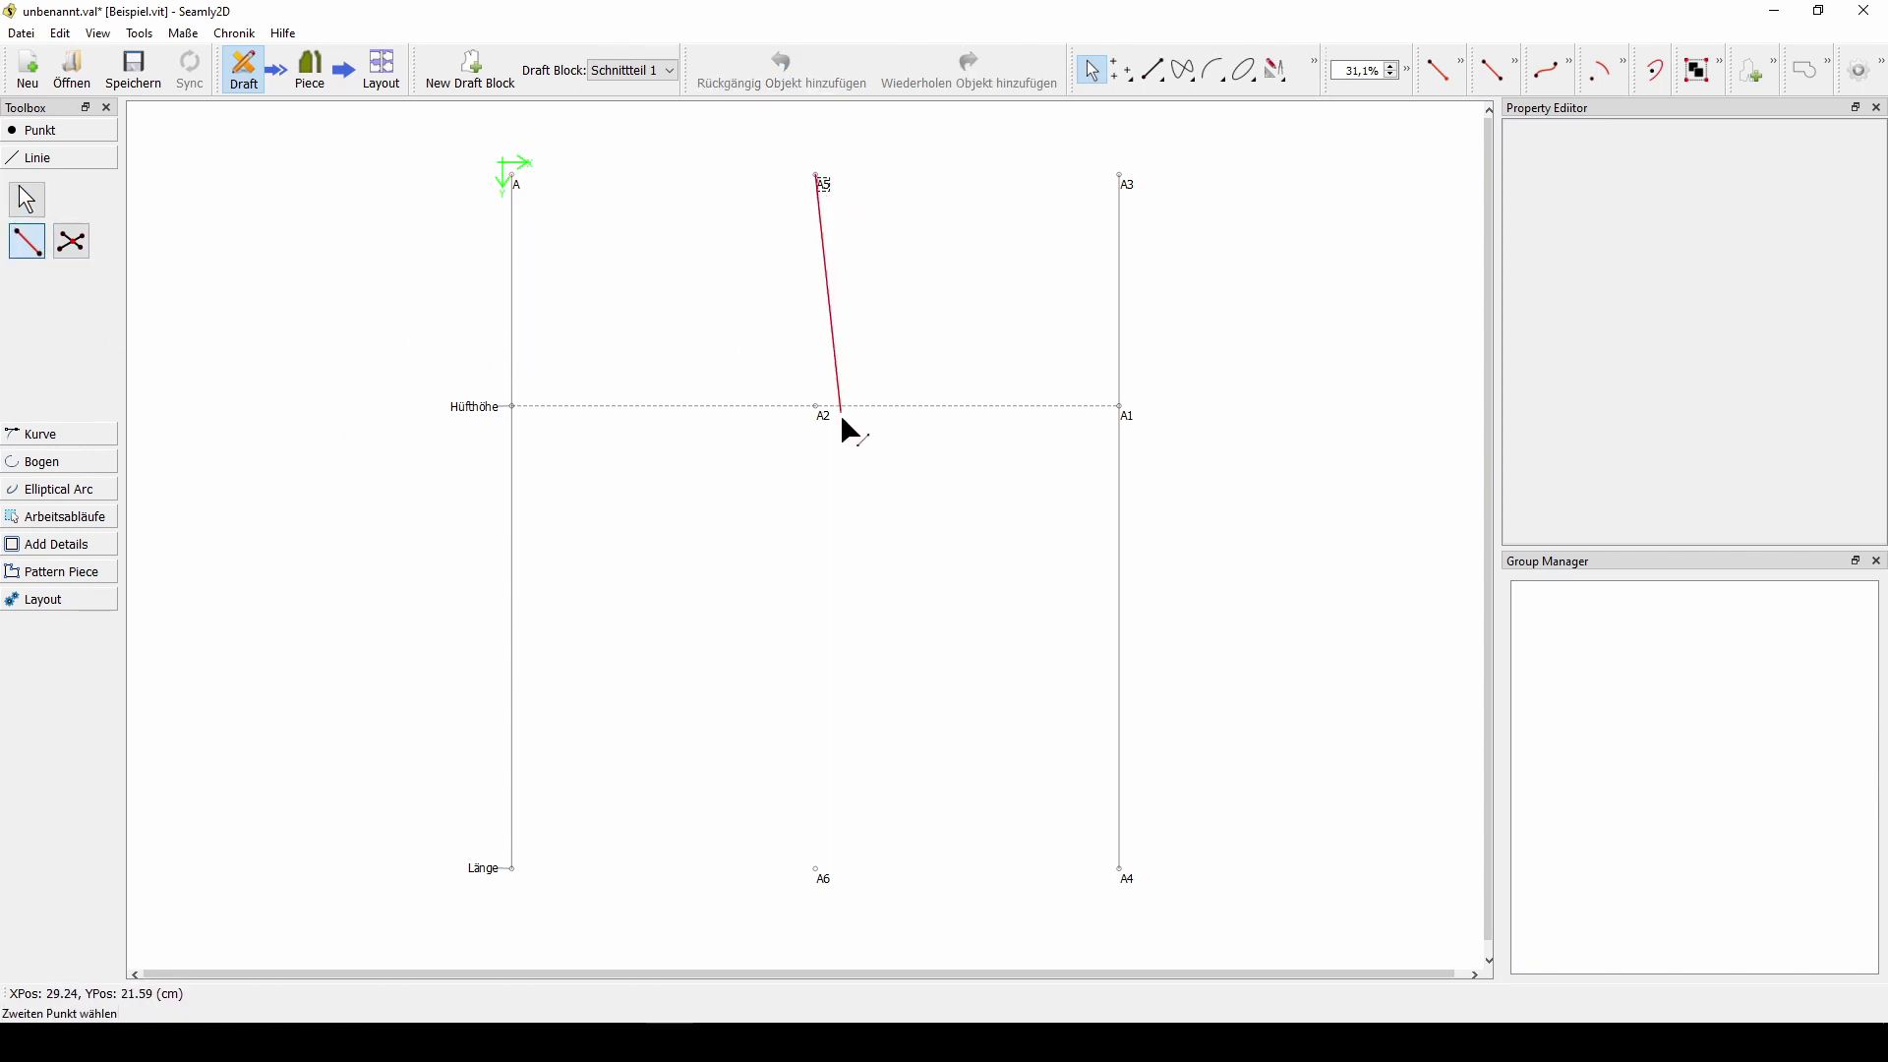
left_click(818, 871)
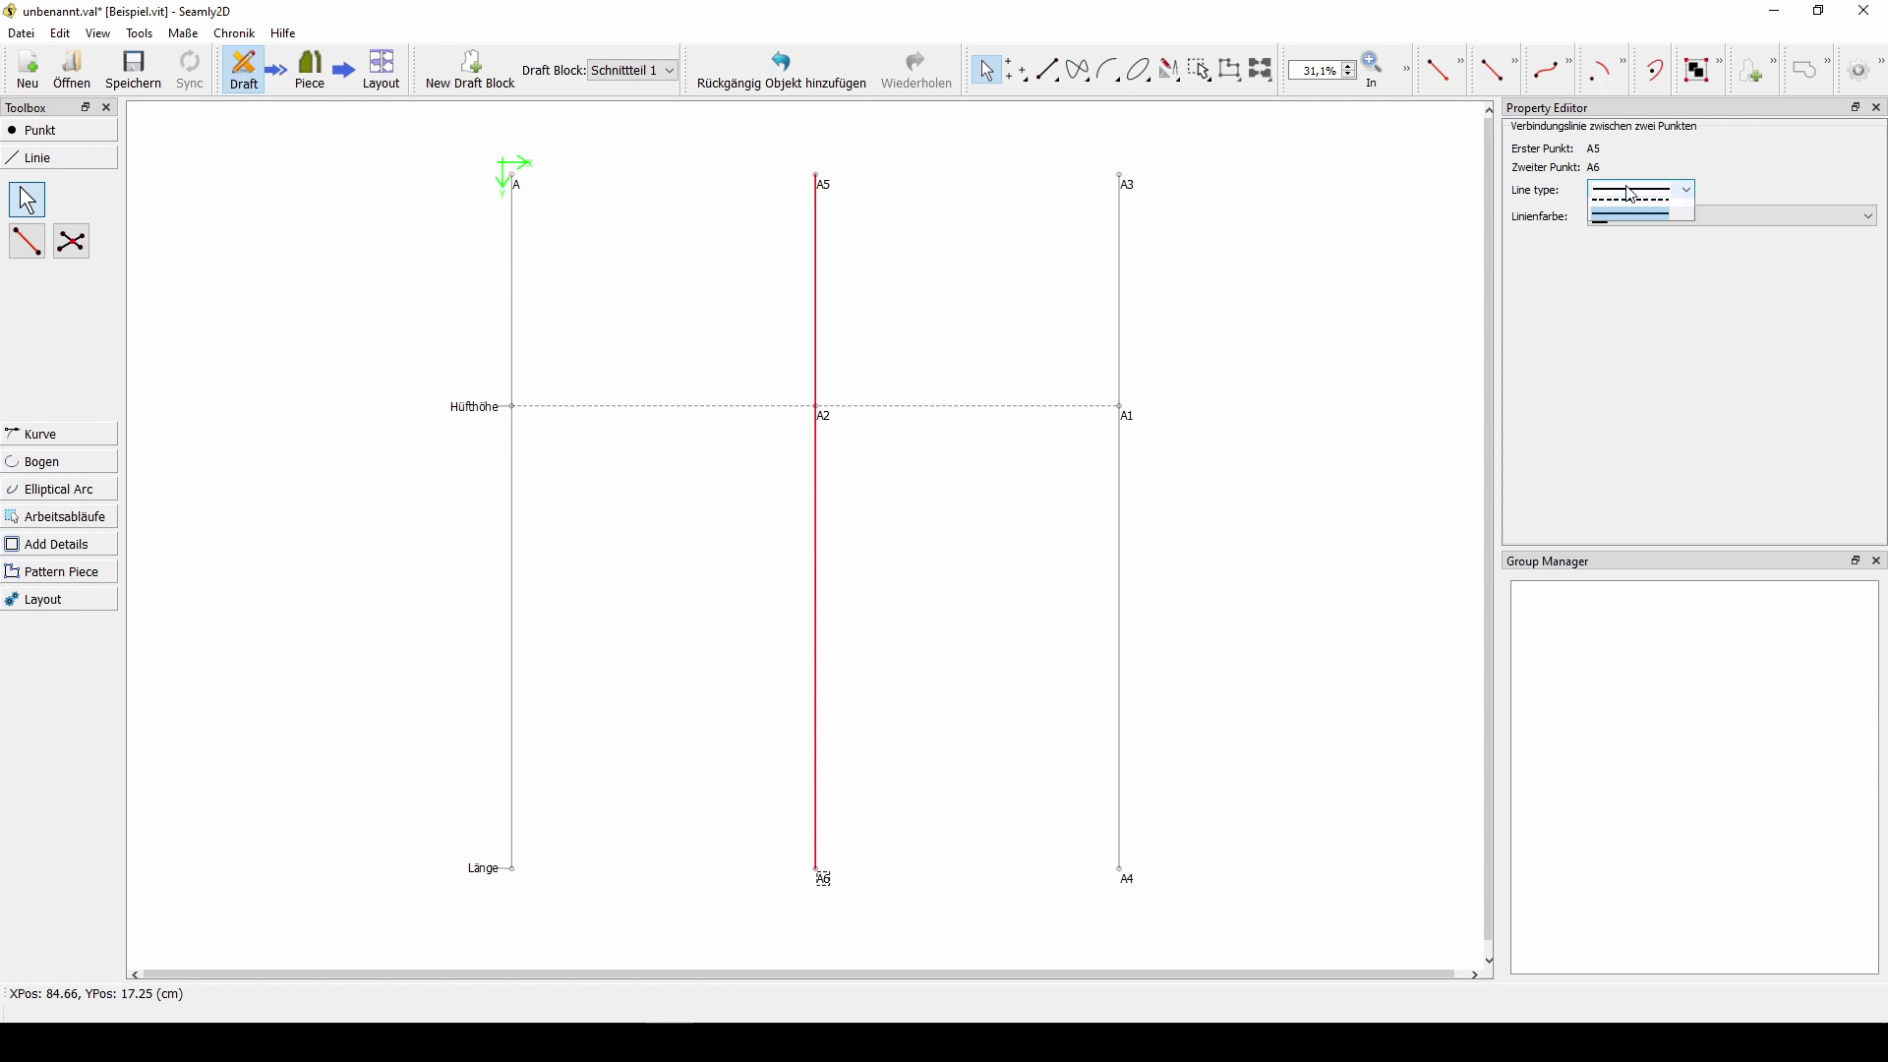
left_click(1633, 195)
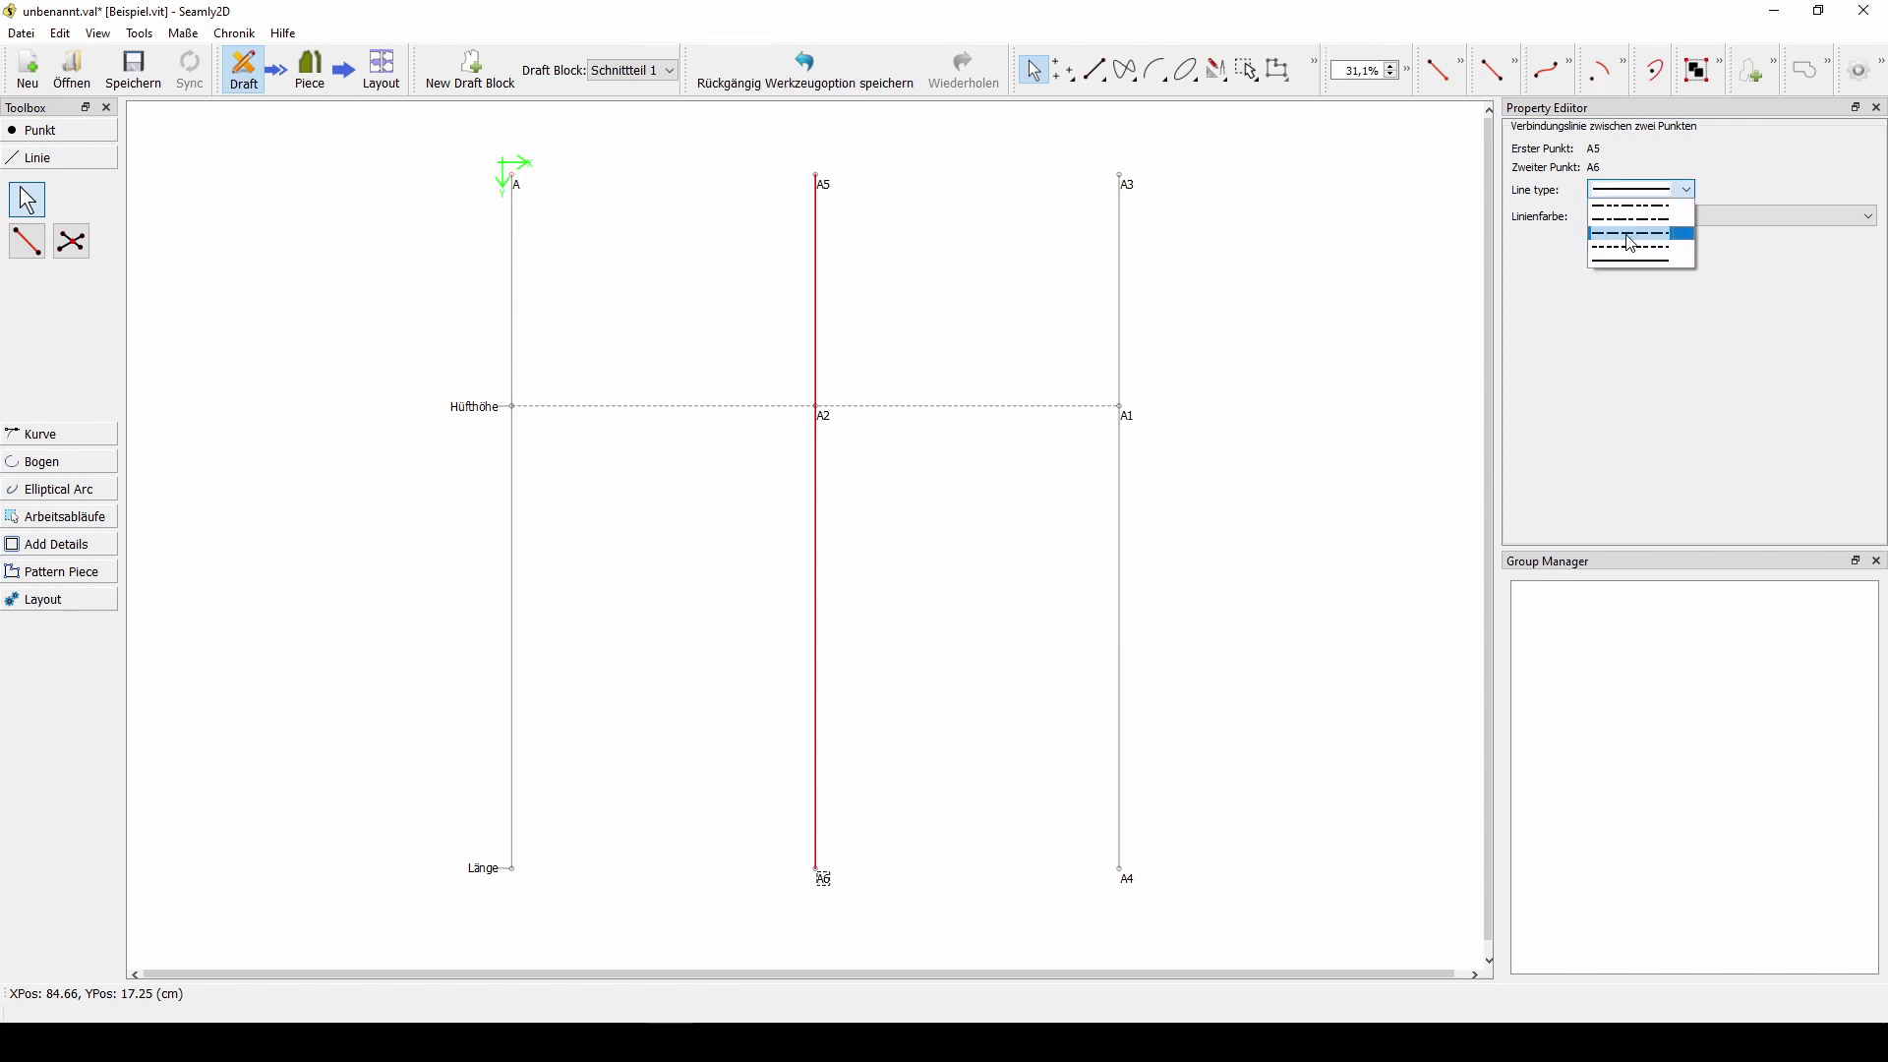
left_click(1633, 242)
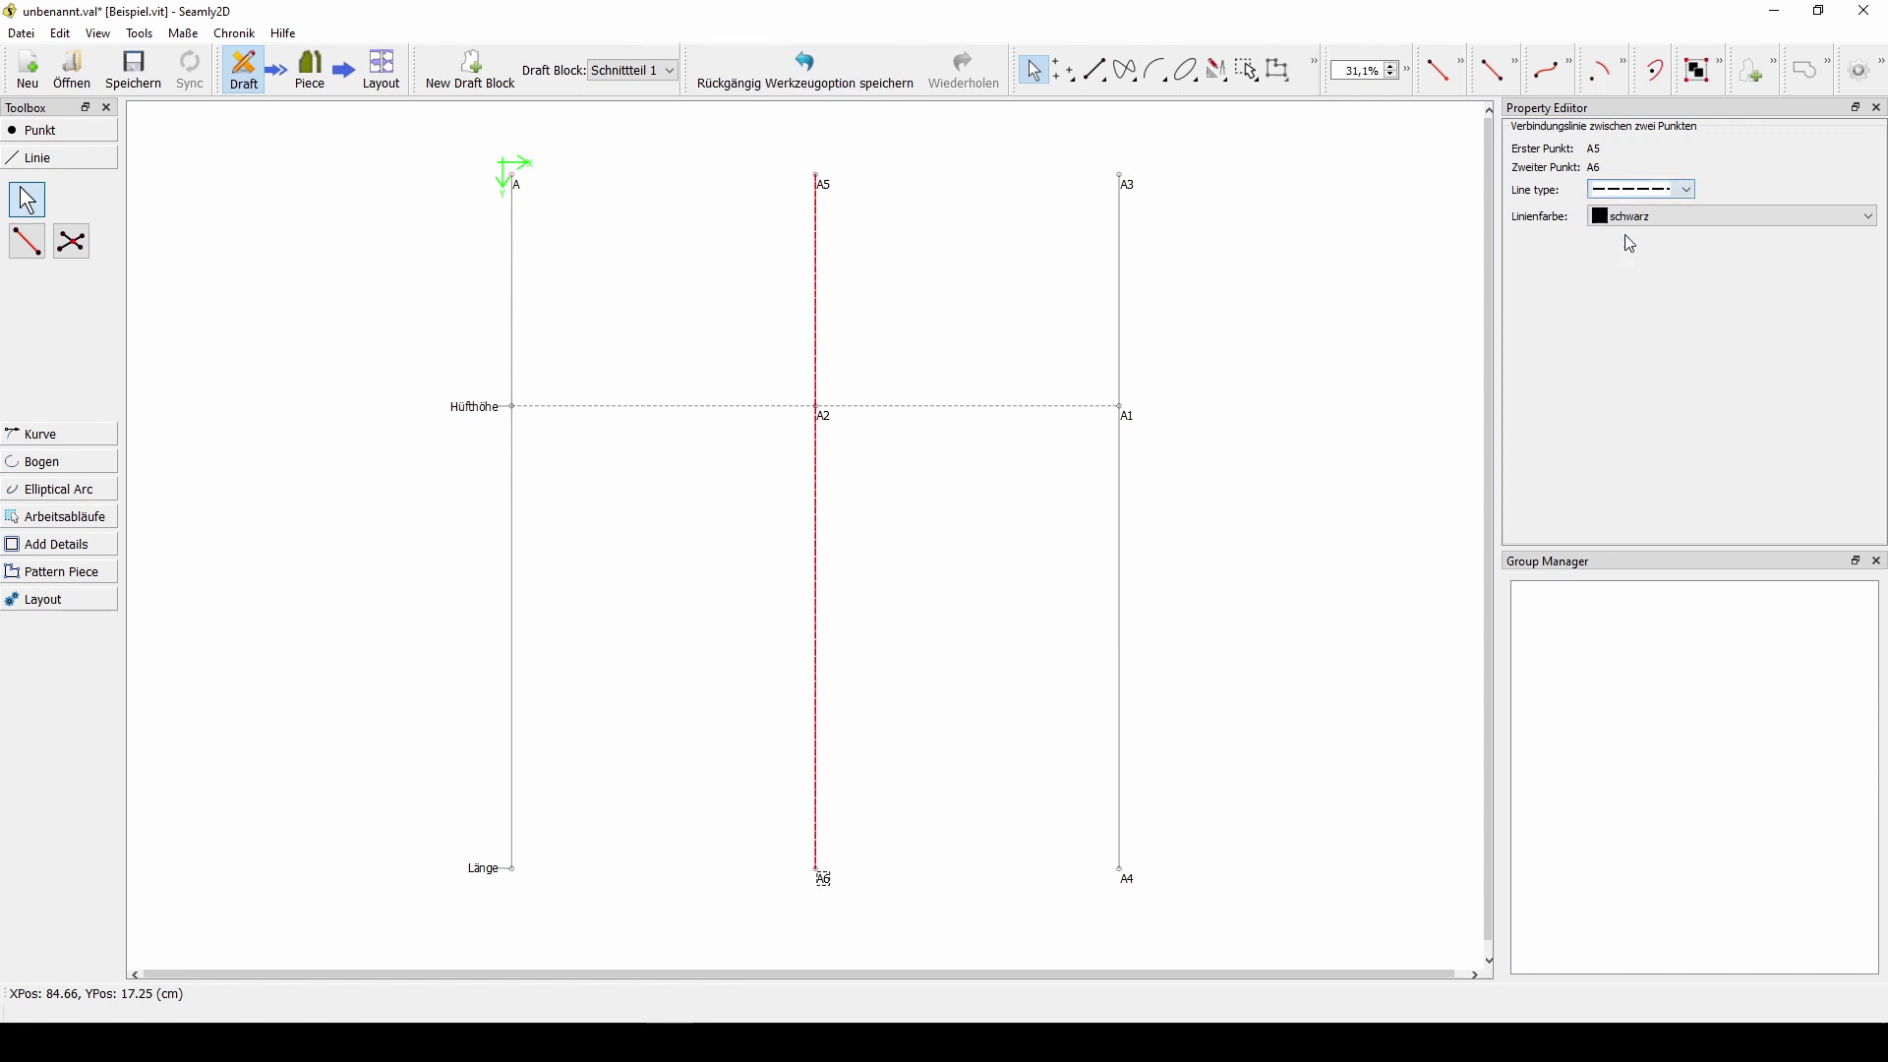
left_click(1419, 300)
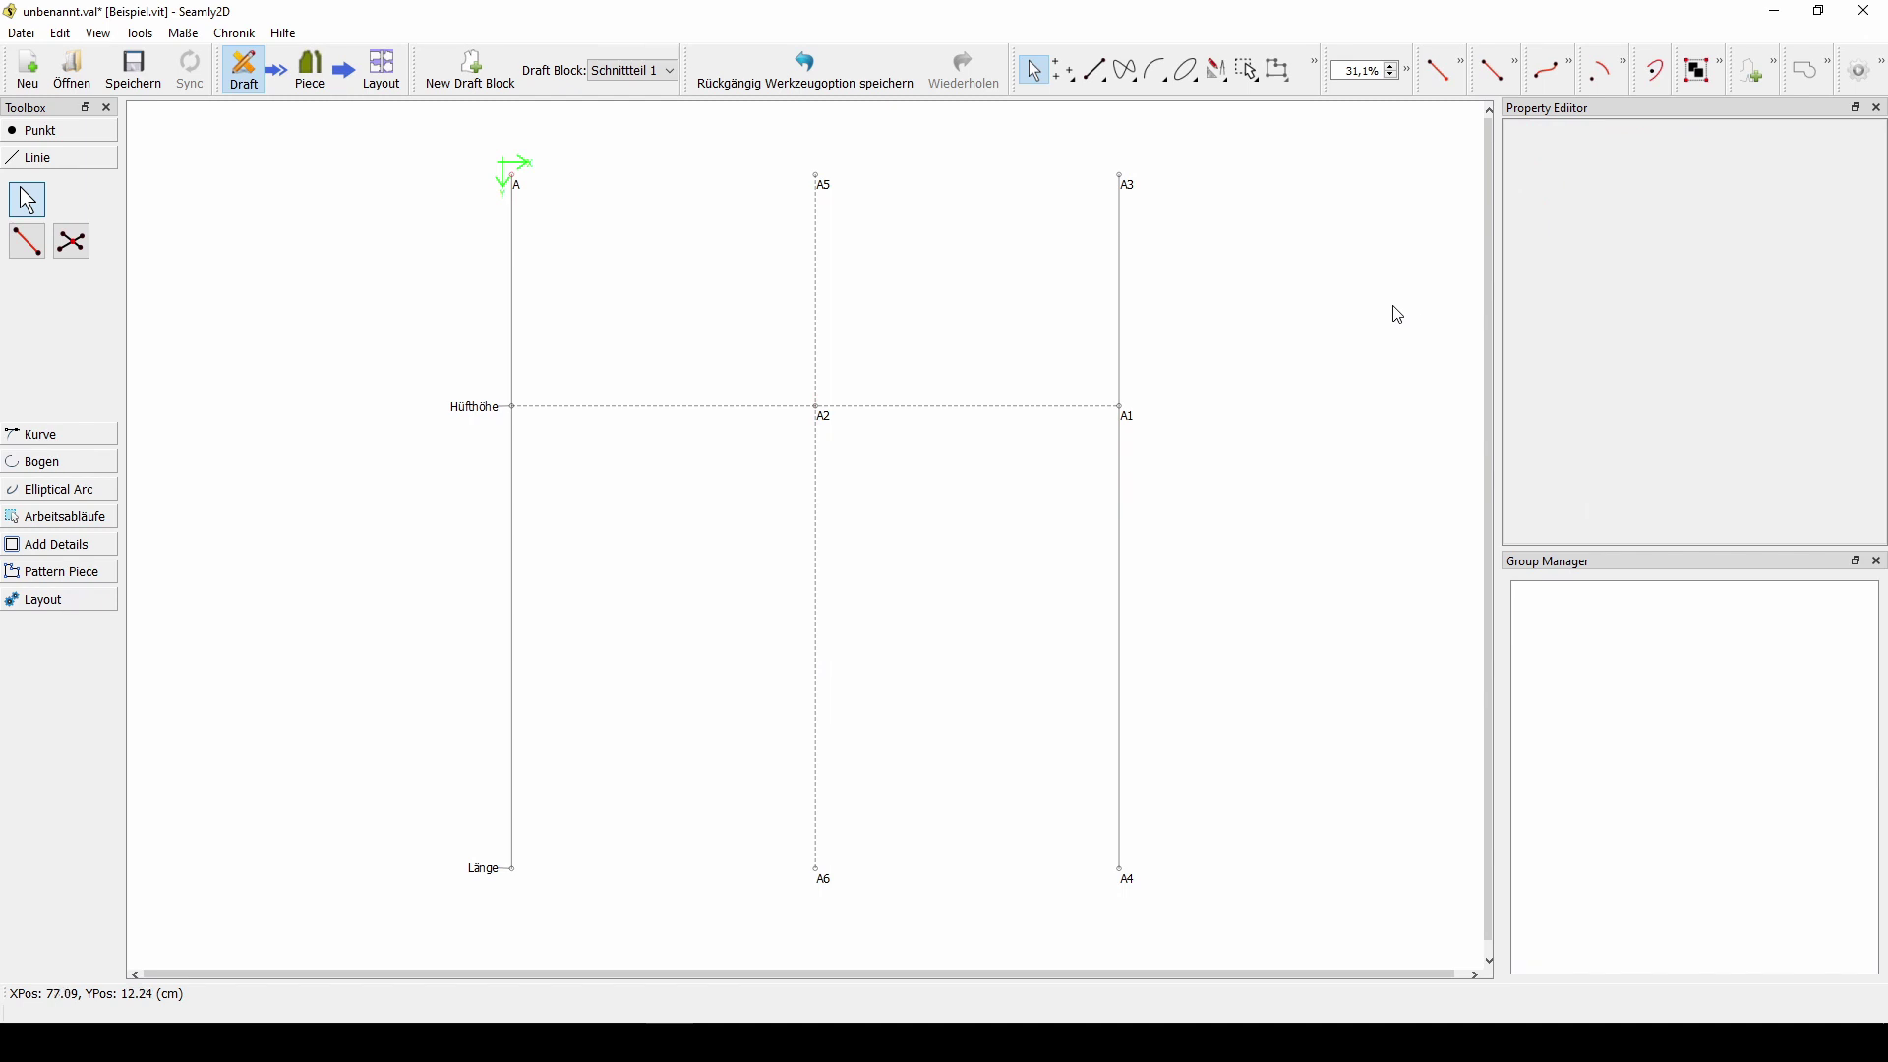
- Draw a dashed top line from A to A3
left_click(27, 244)
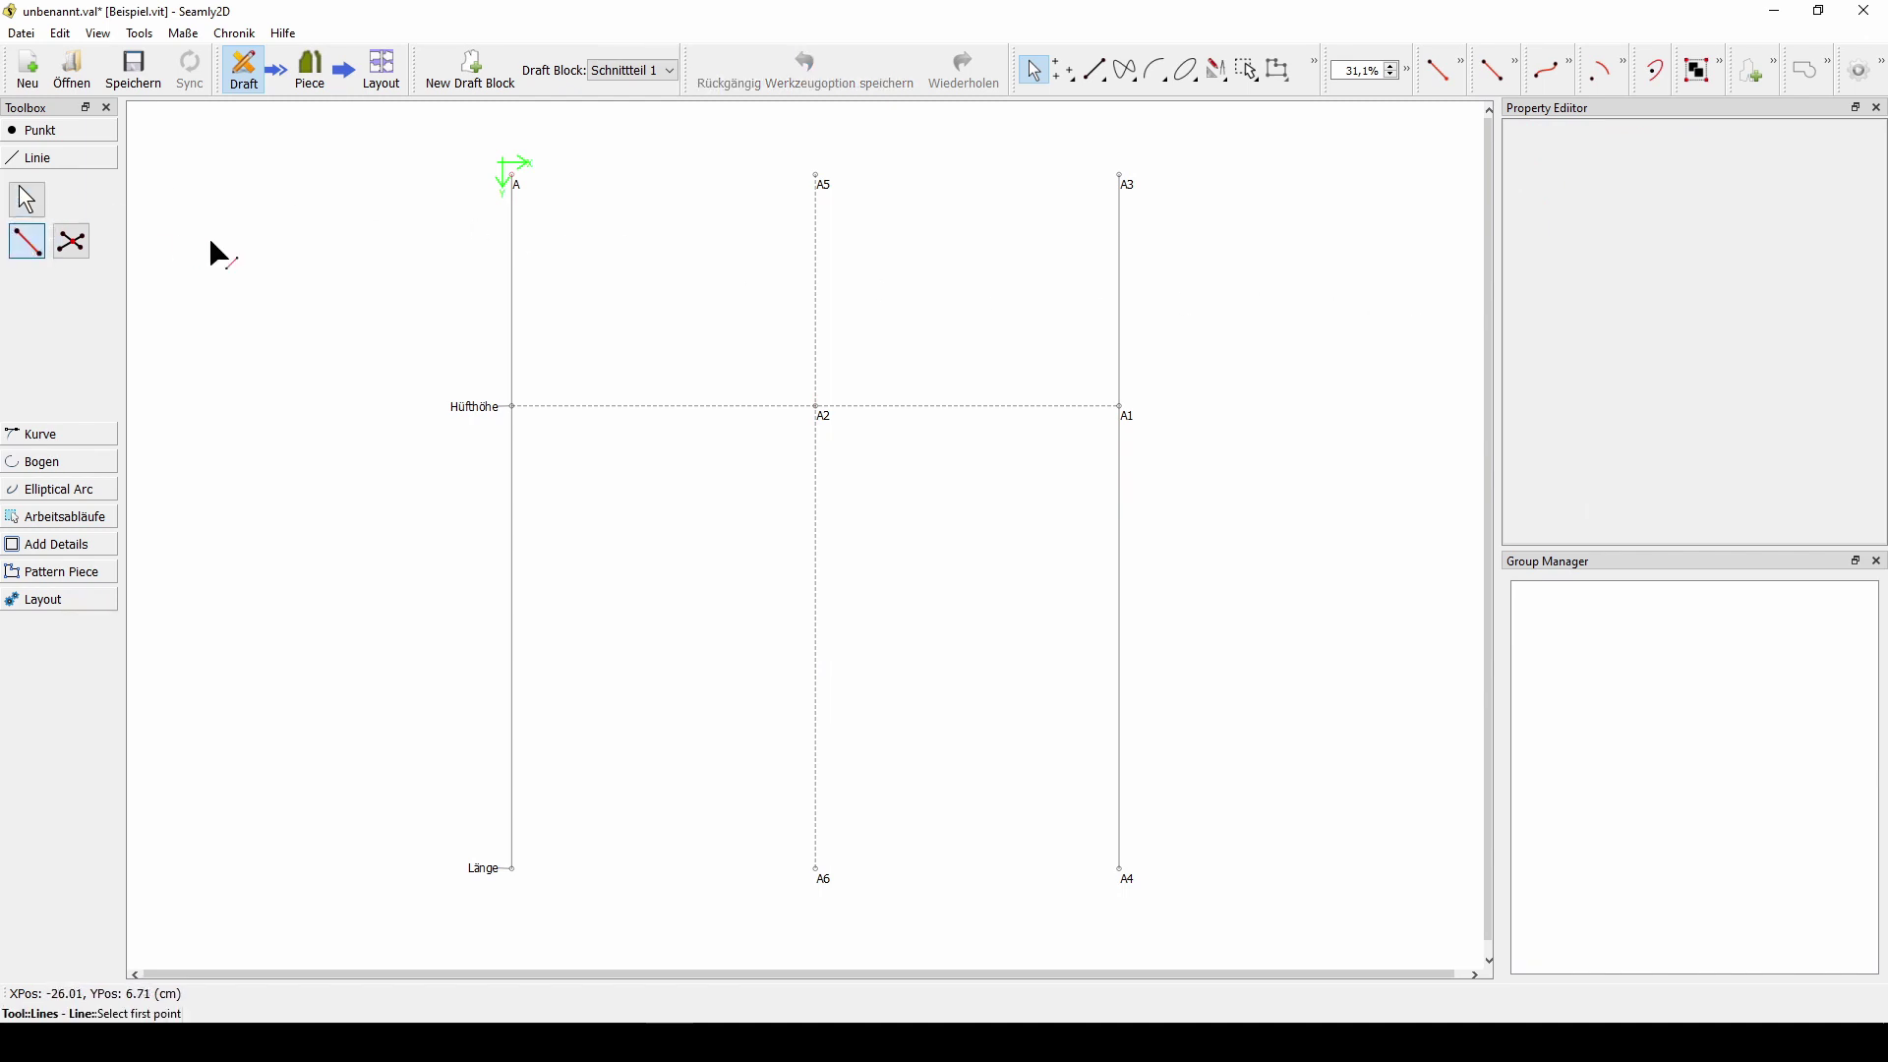
left_click(512, 176)
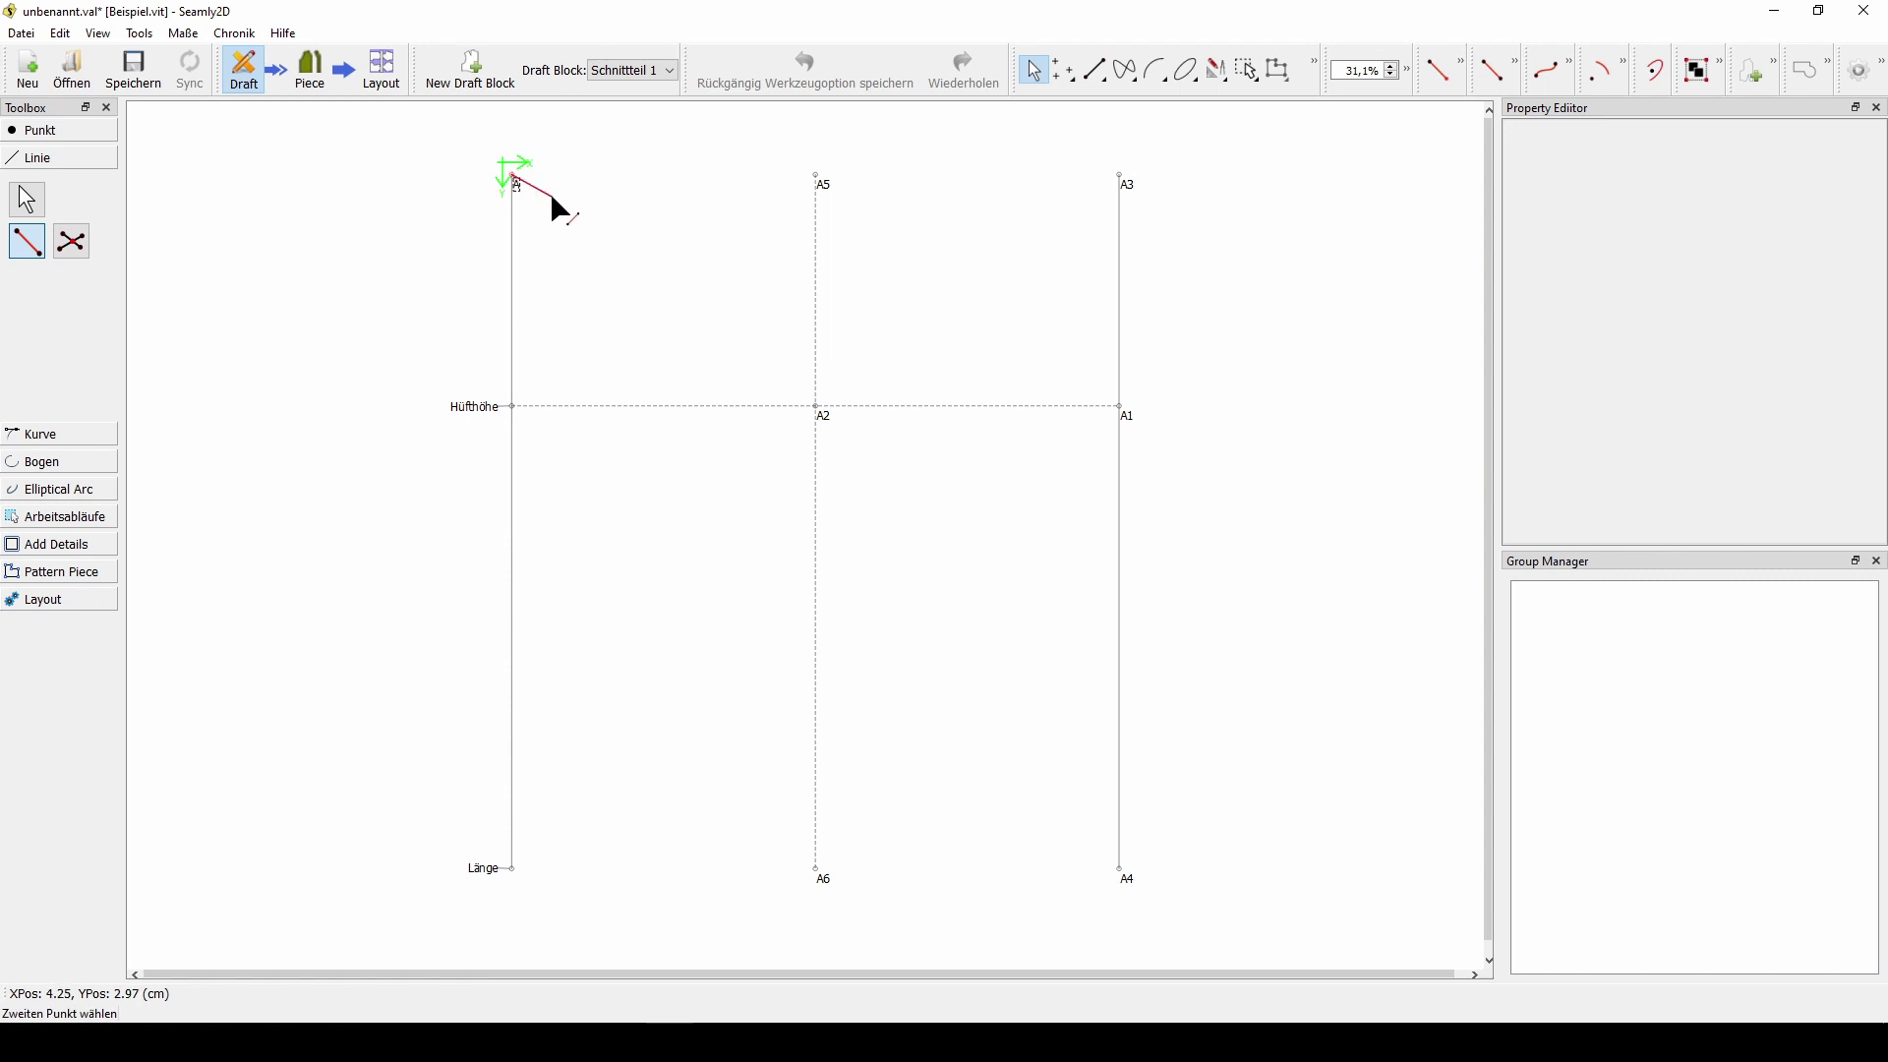
left_click(1121, 177)
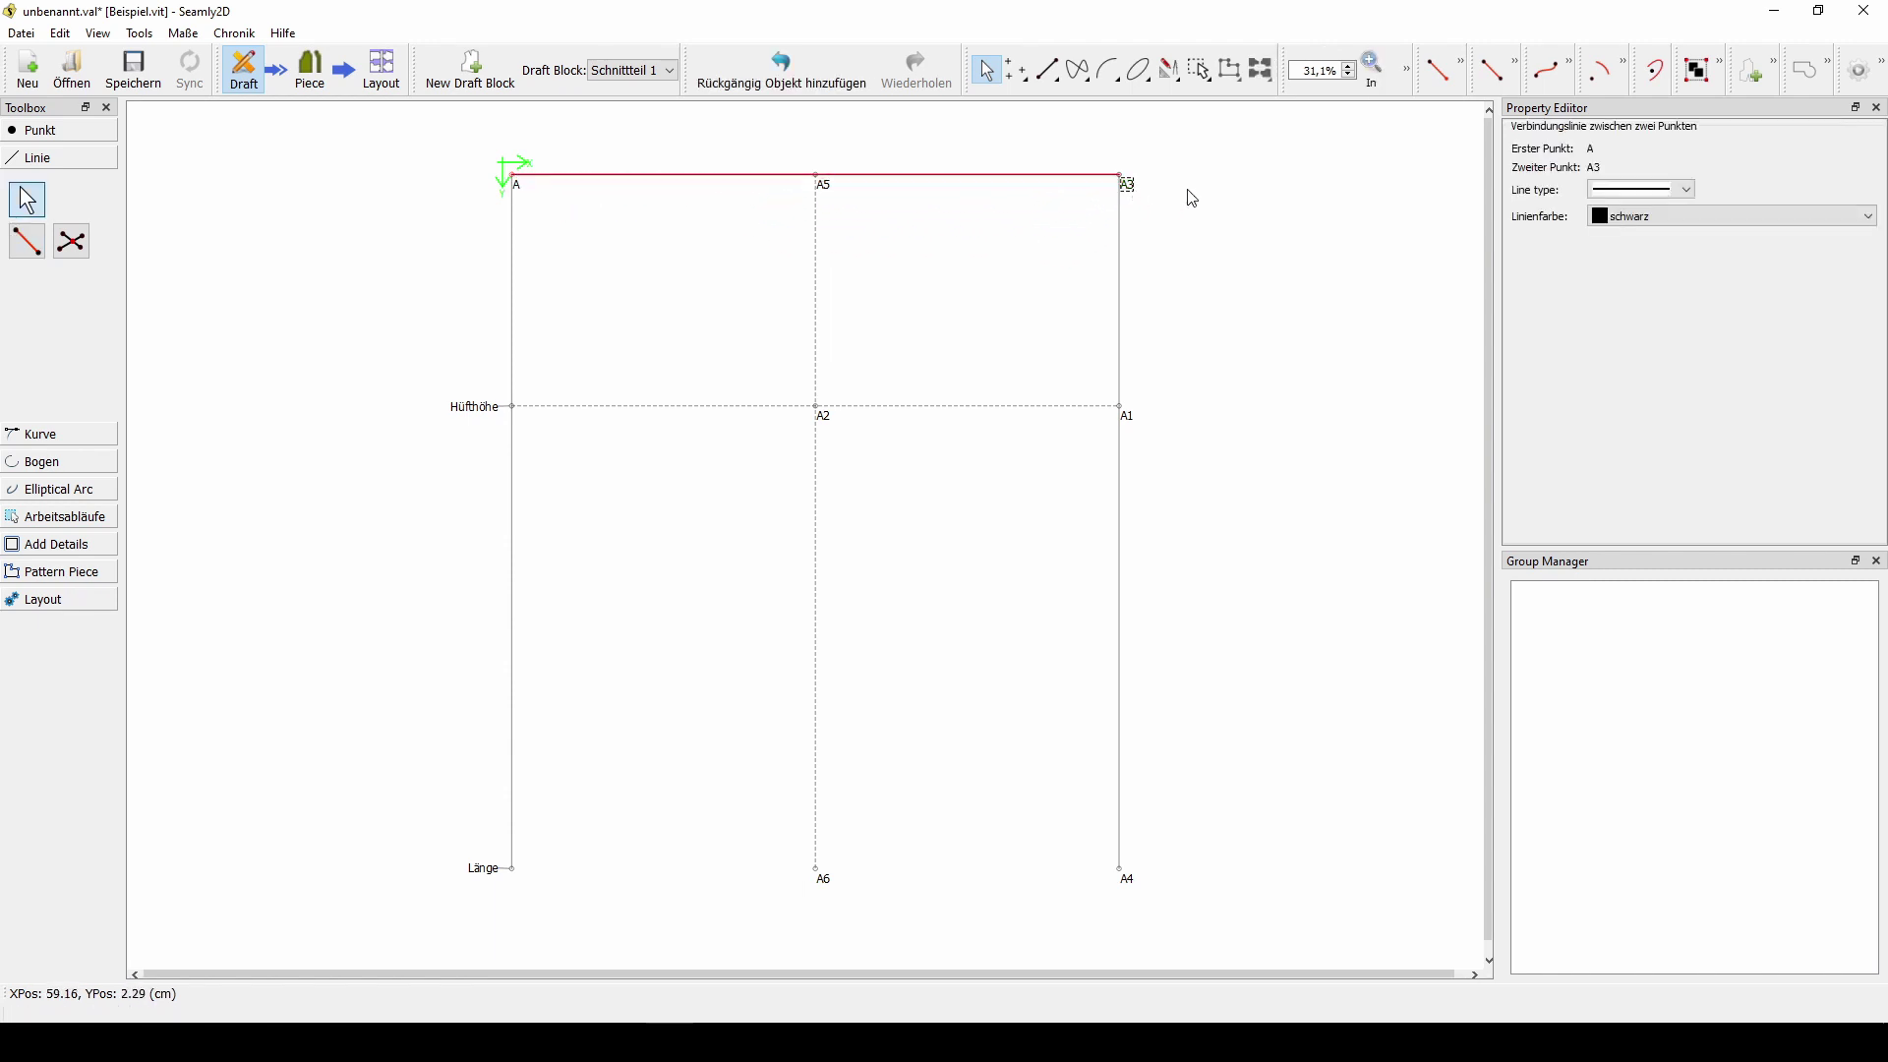
left_click(1617, 196)
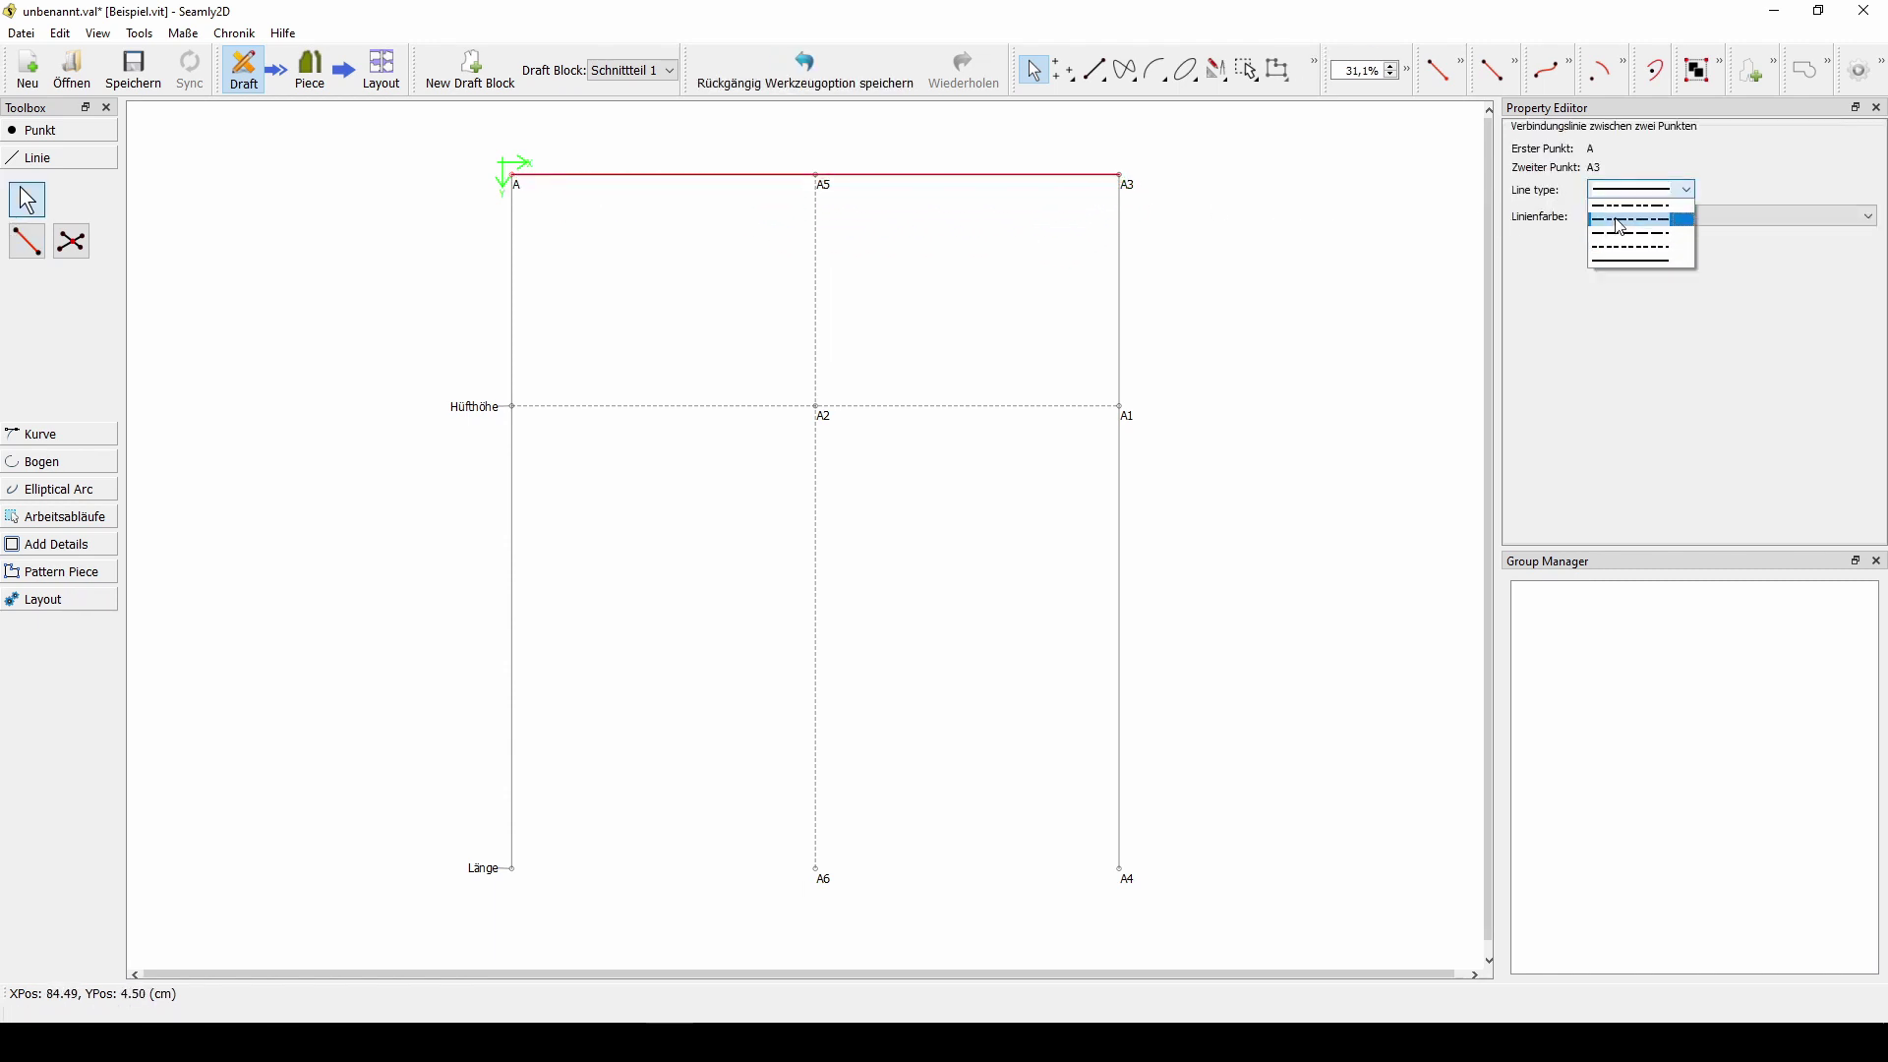
left_click(1619, 236)
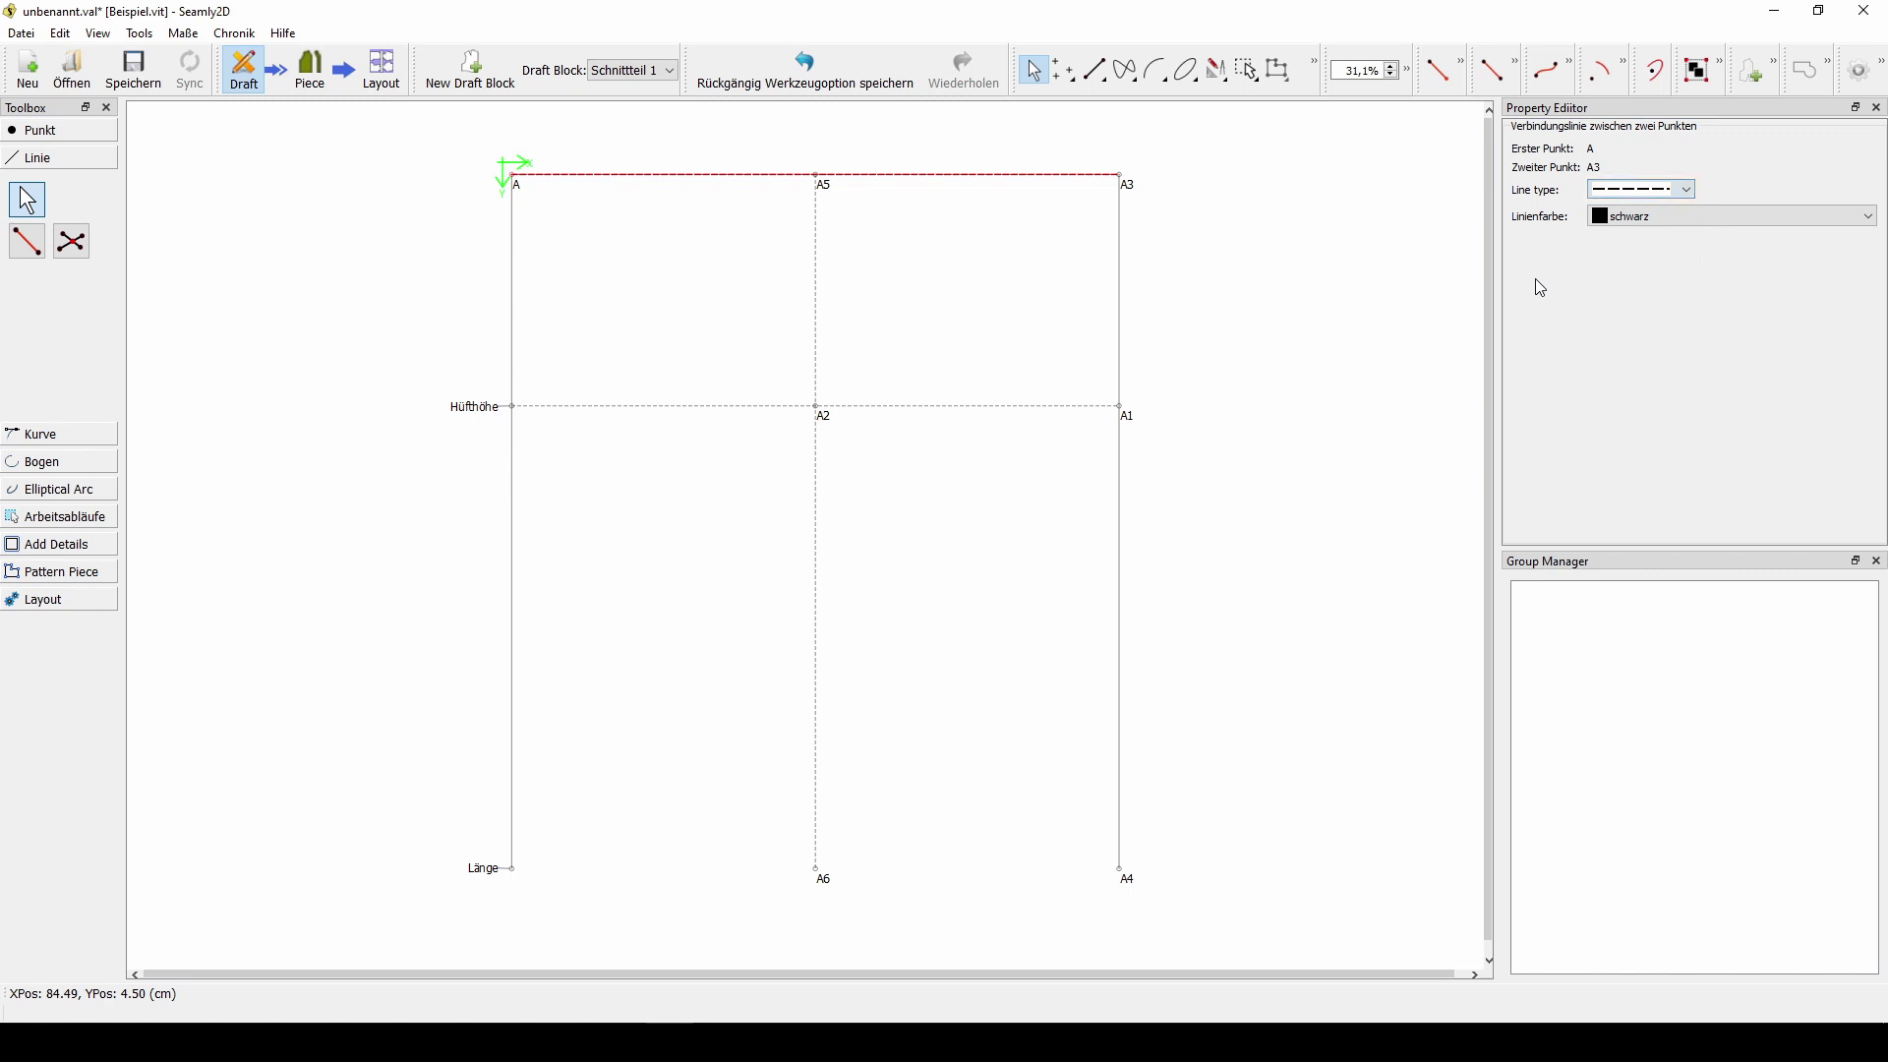
left_click(1396, 352)
- Draw a dashed bottom line from Länge to A4
left_click(27, 240)
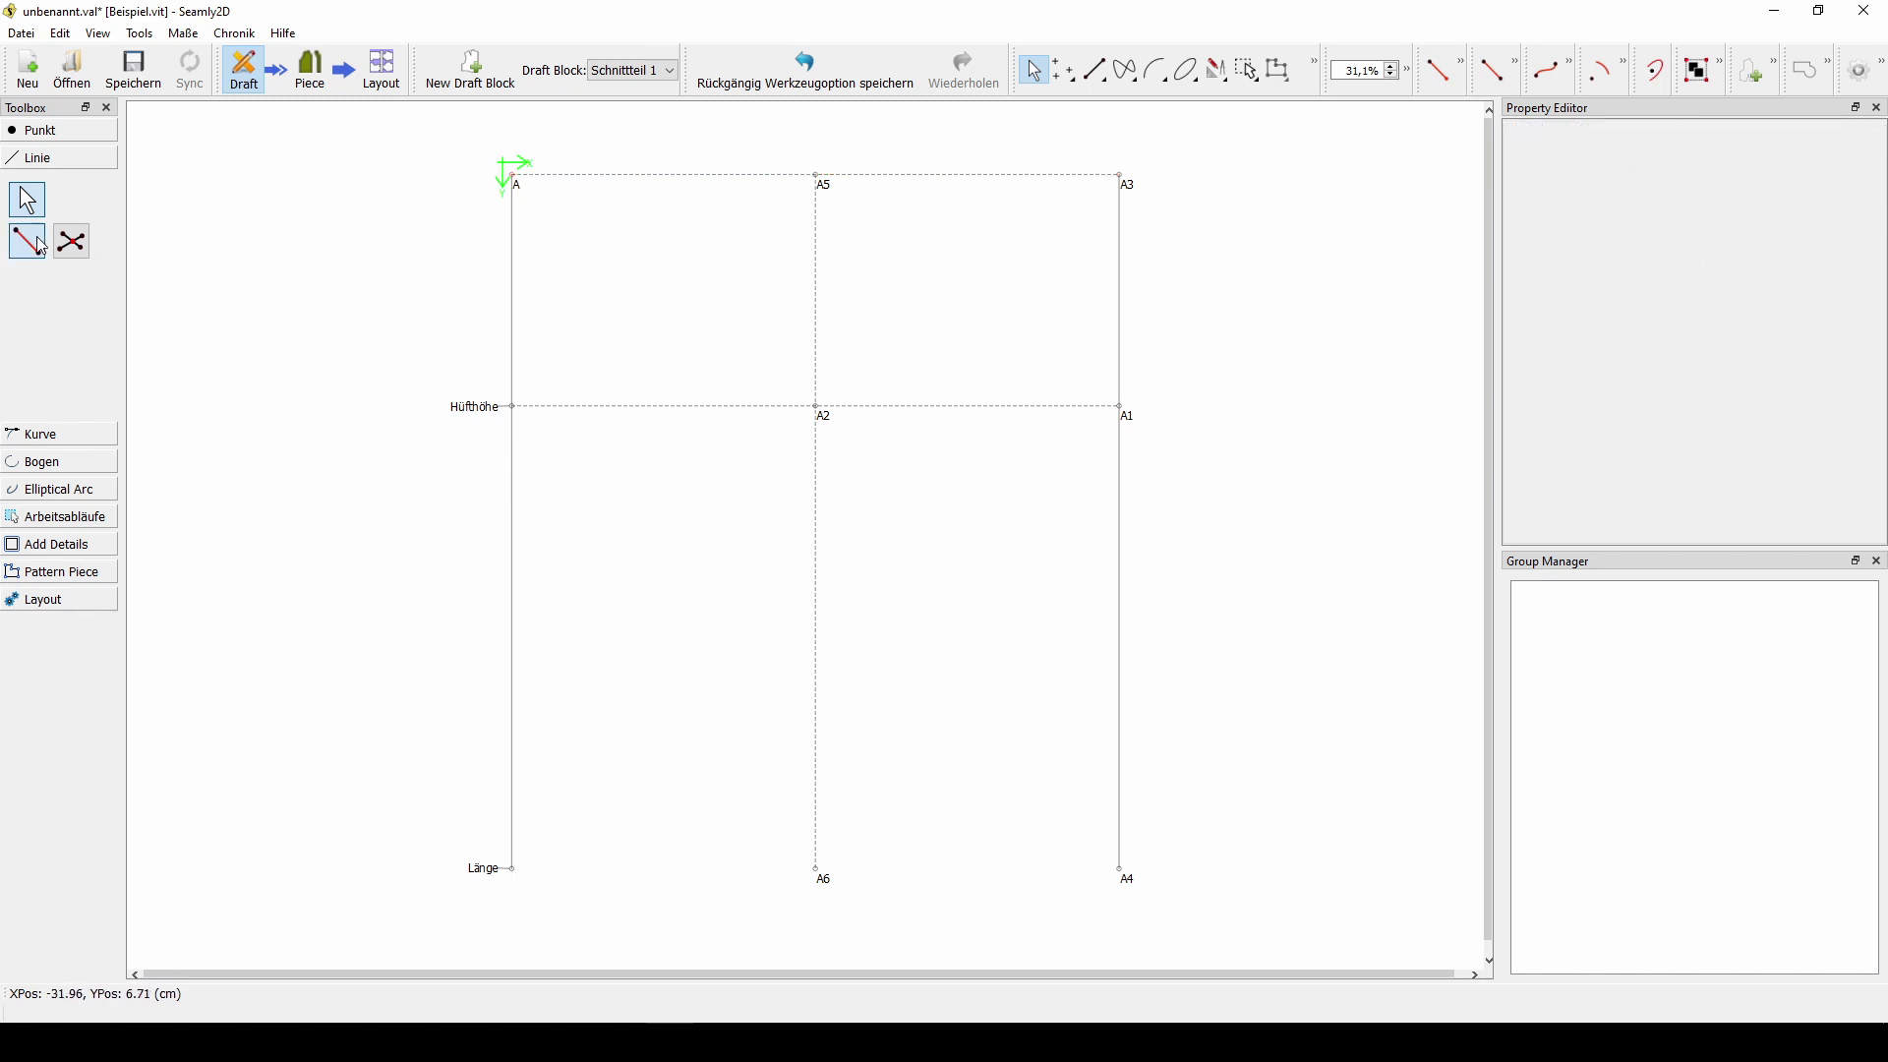
left_click(512, 869)
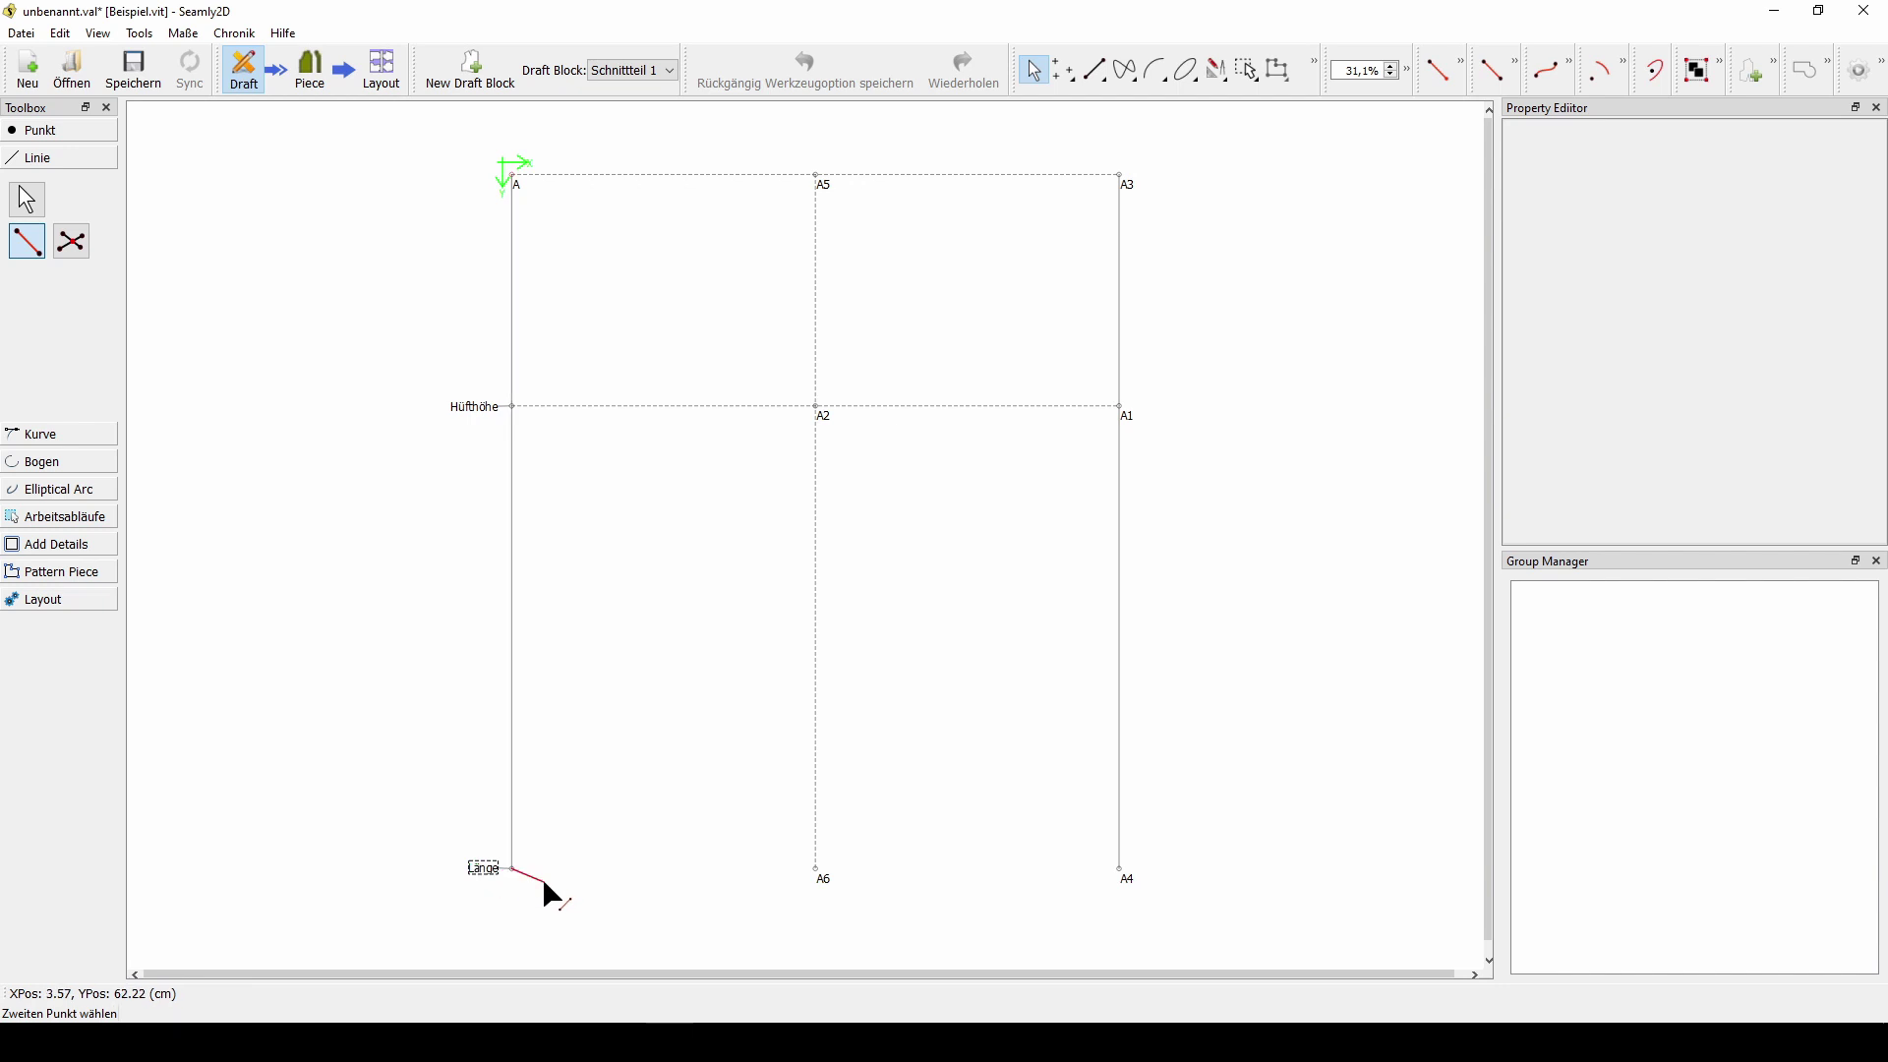
left_click(1122, 872)
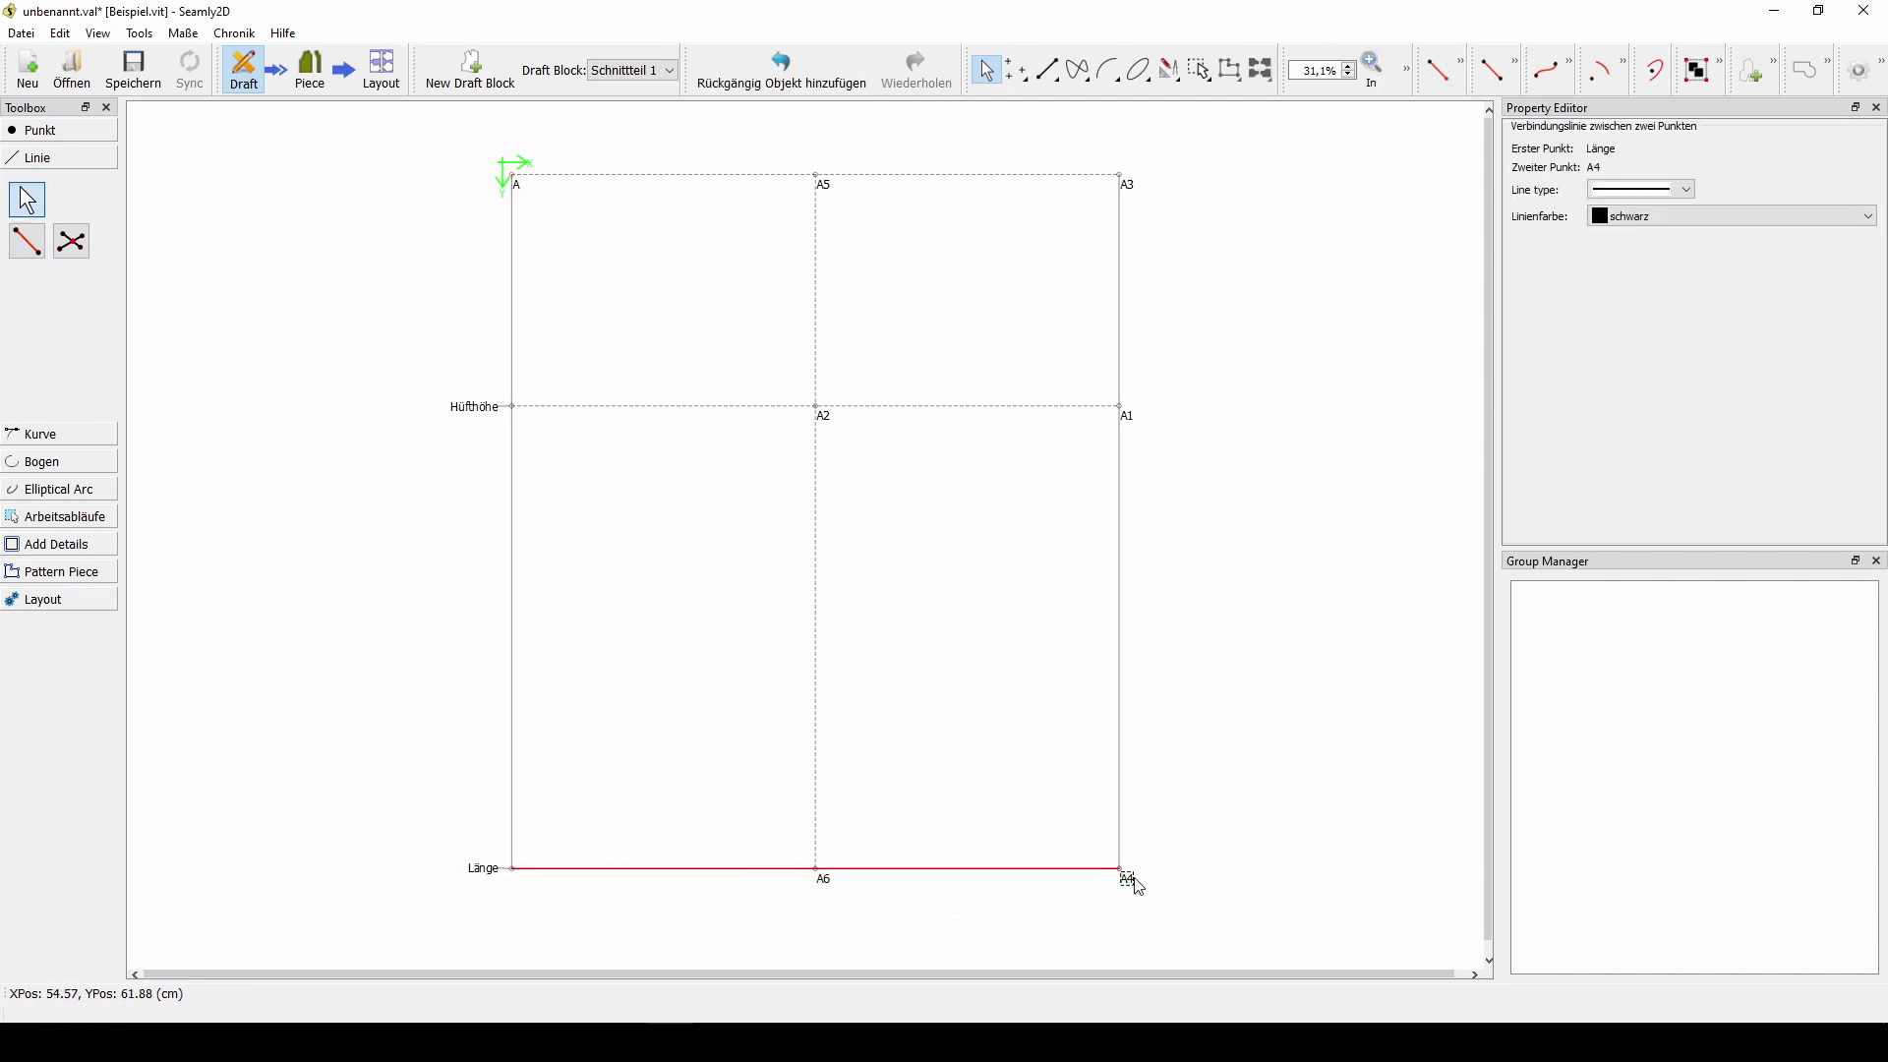
left_click(1189, 836)
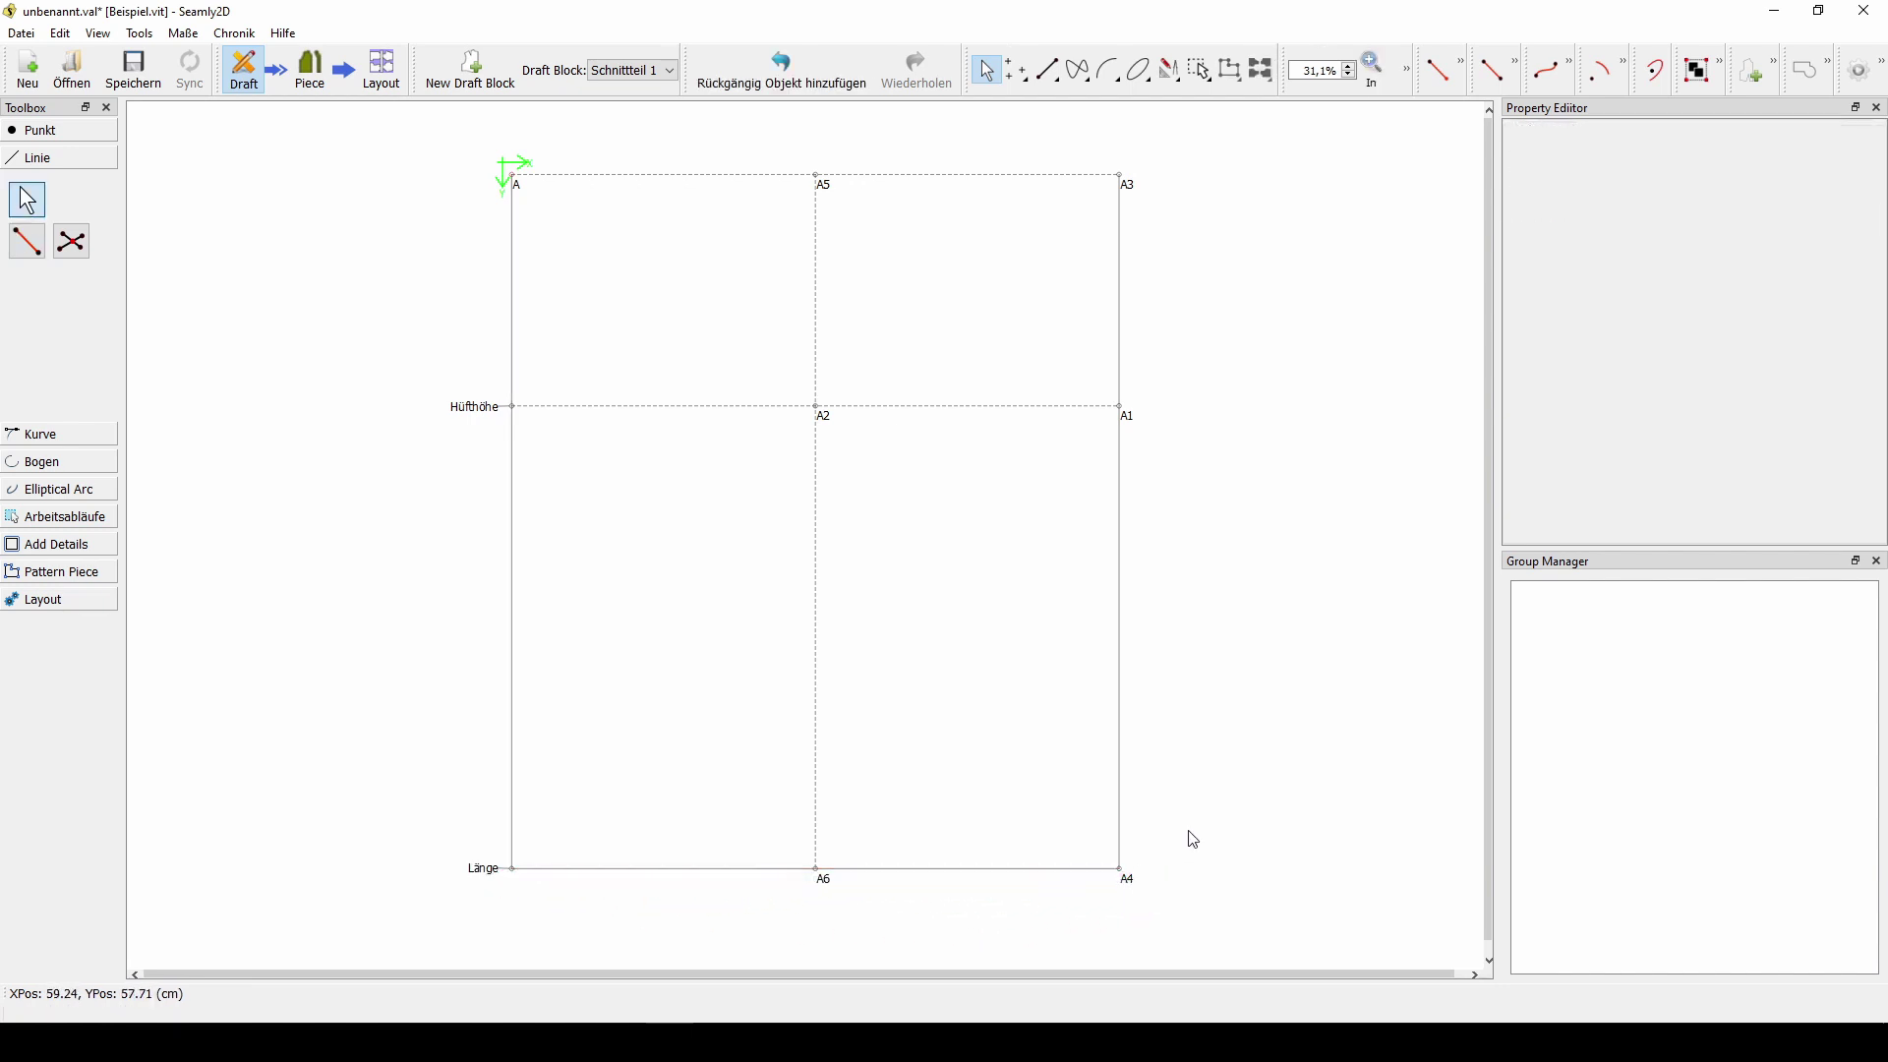
left_click(1109, 872)
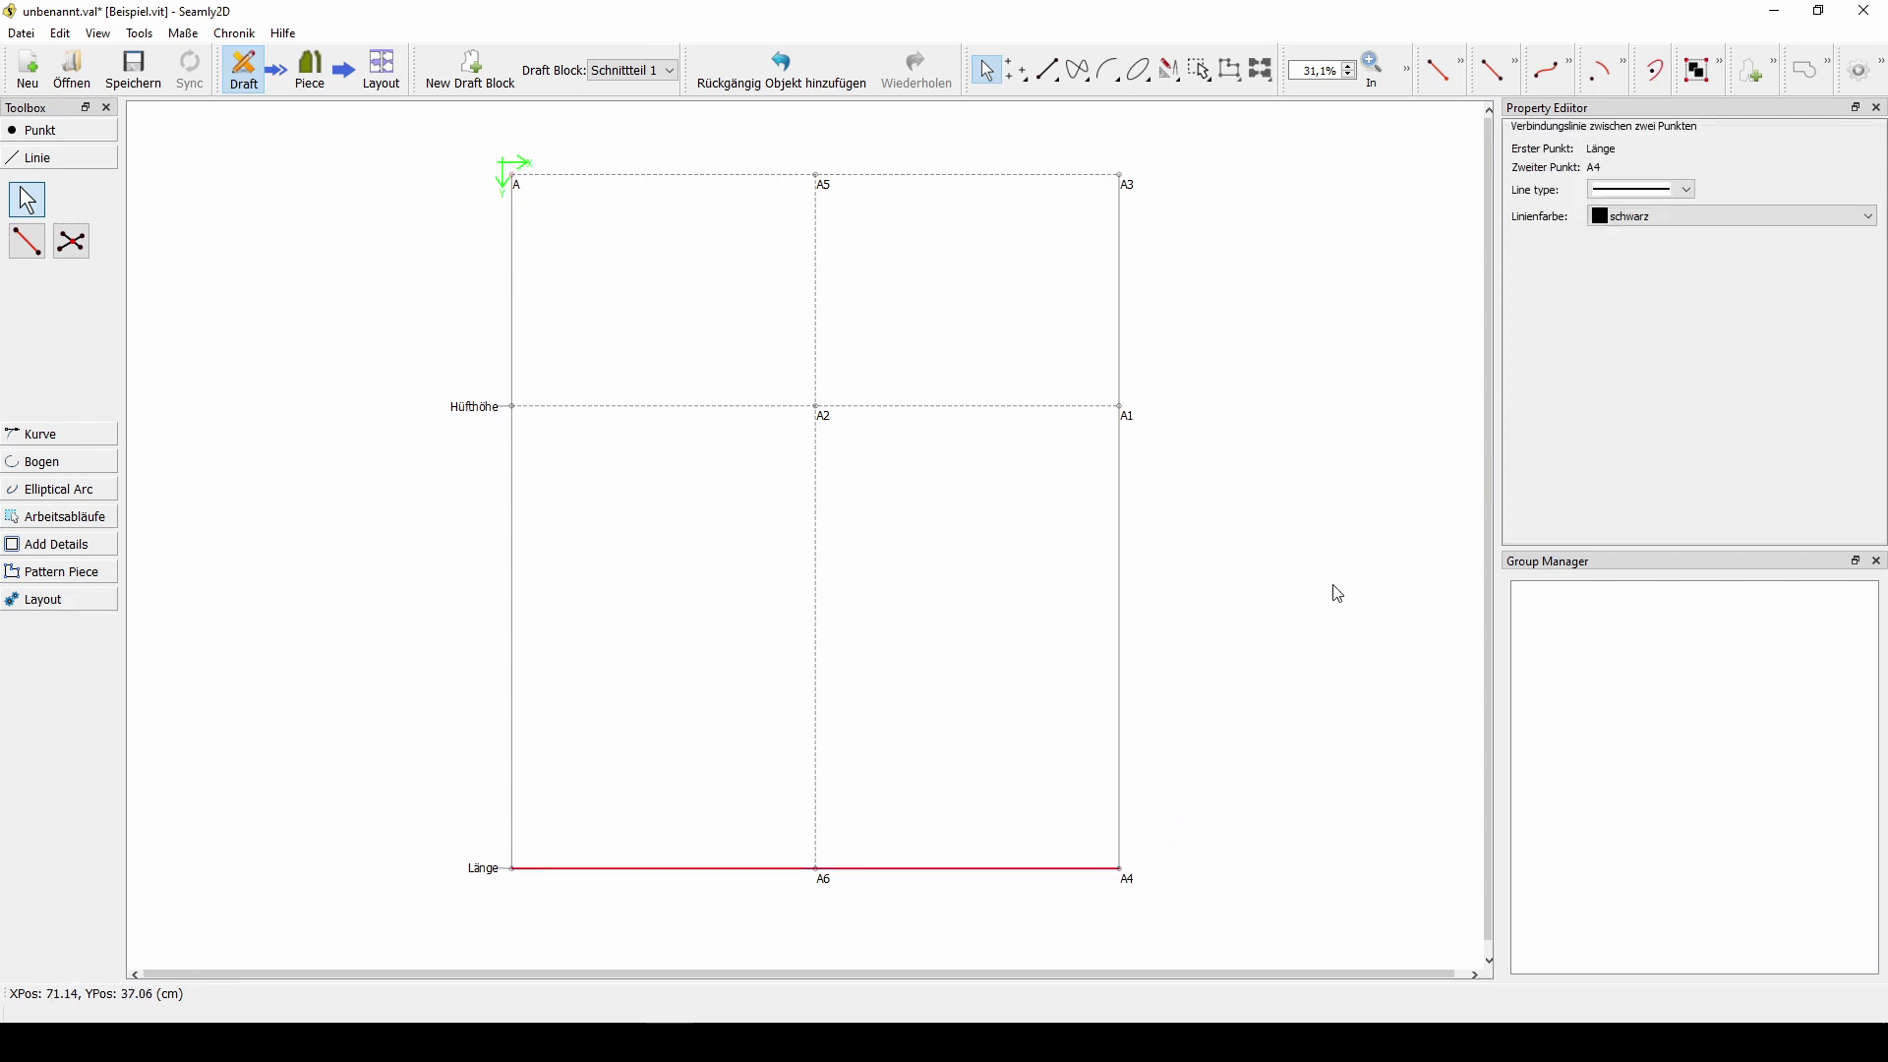
left_click(1624, 191)
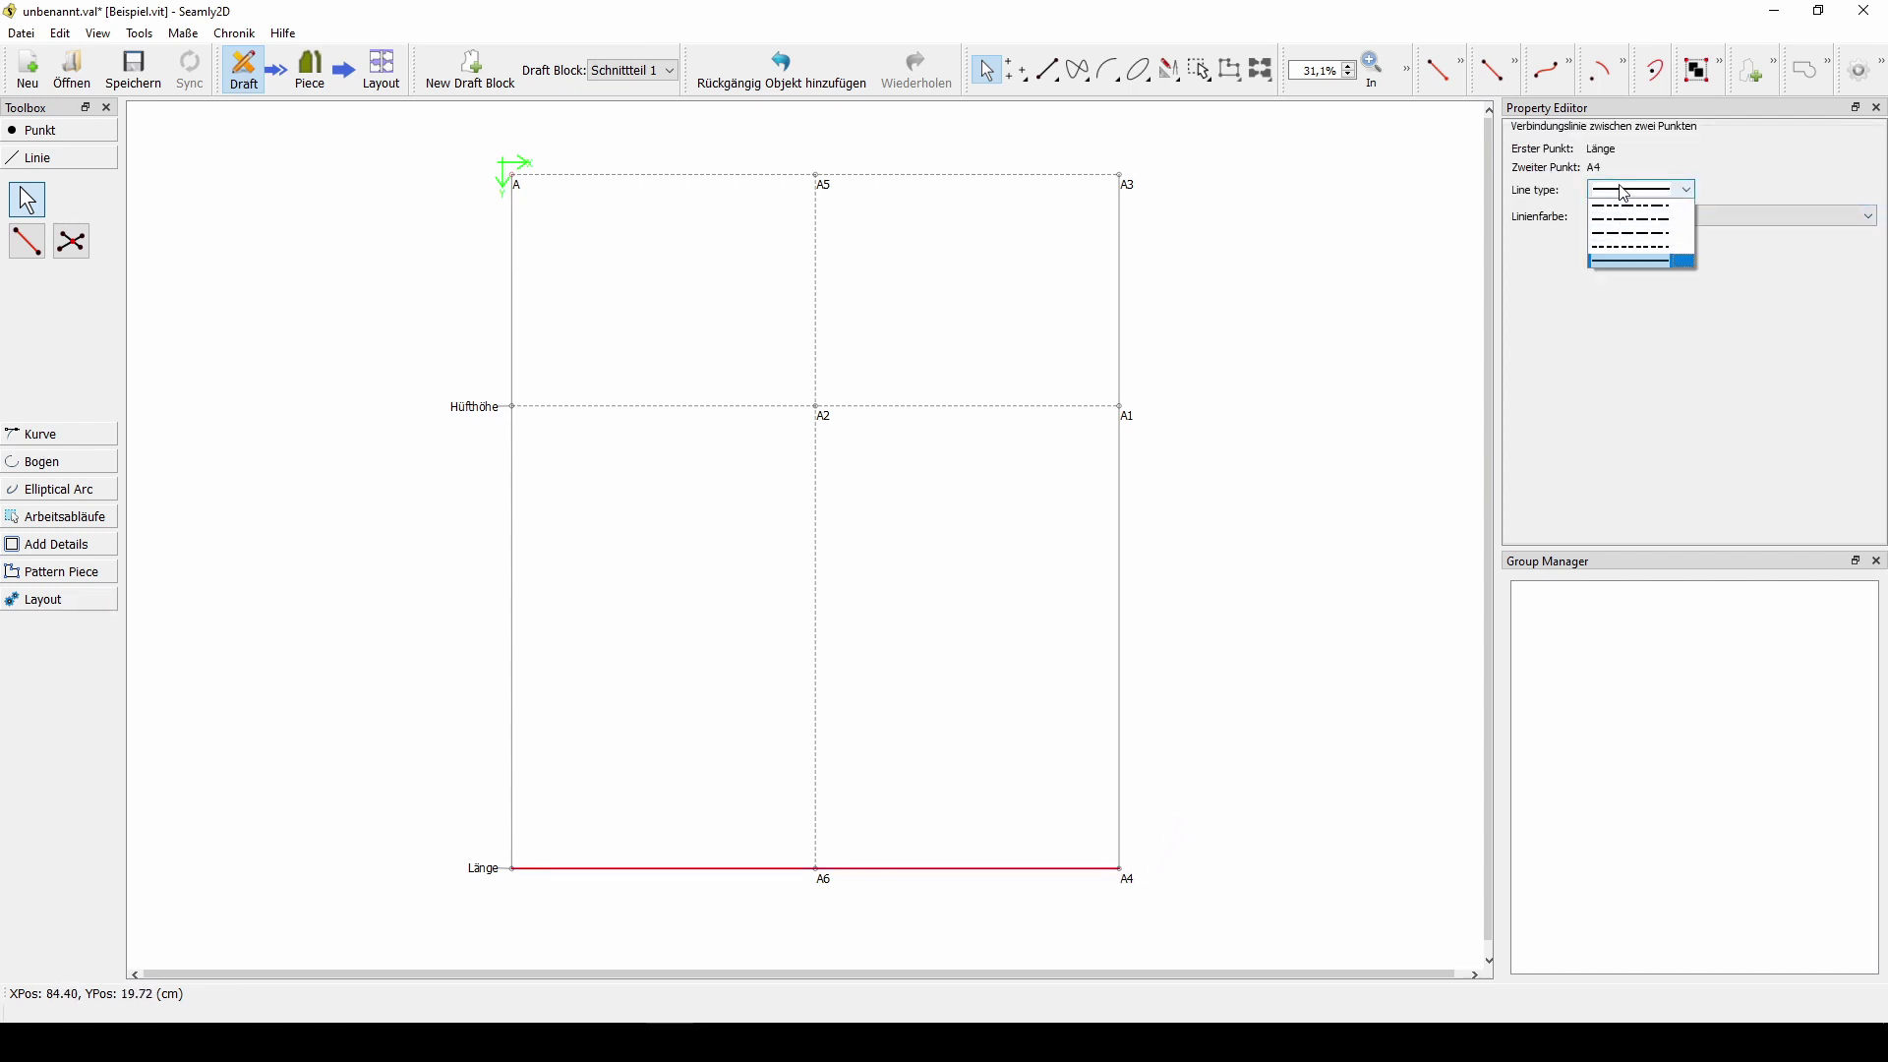
left_click(1634, 240)
left_click(1411, 283)
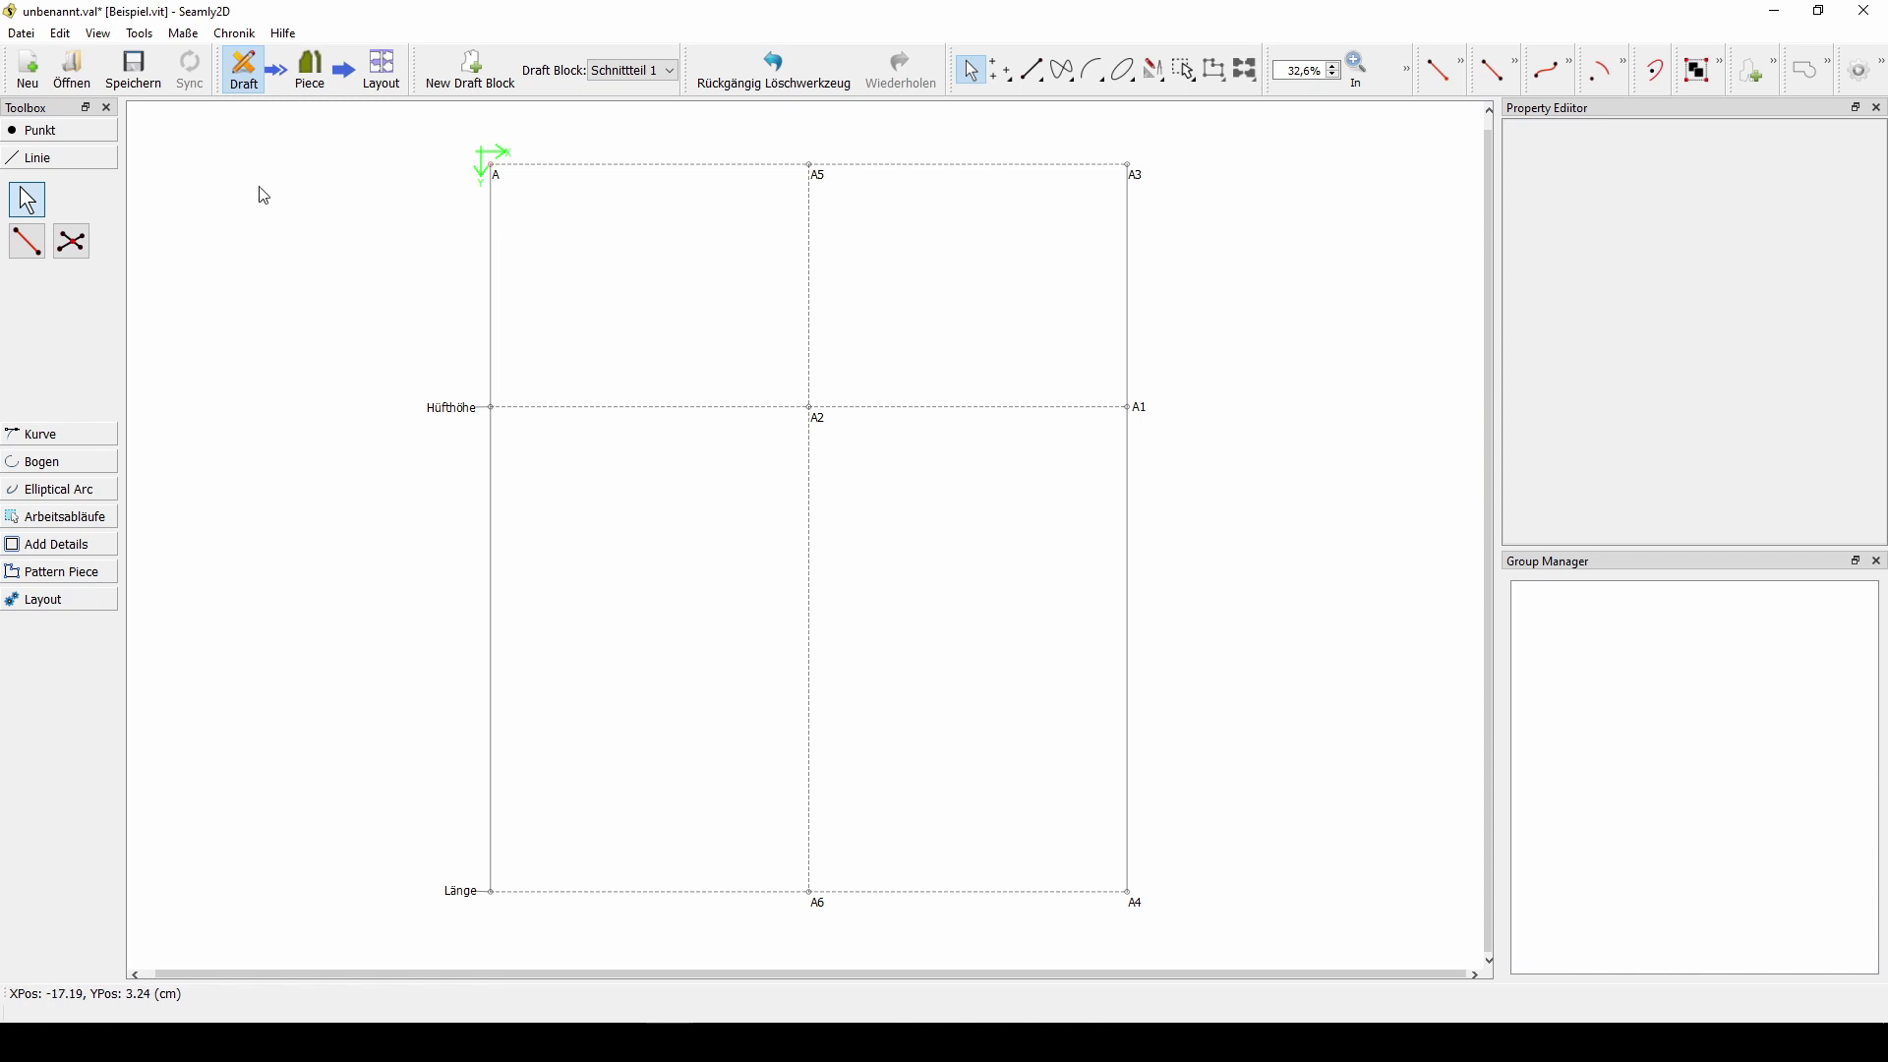
- Place a point 10 cm left of A at 180° with no connecting line
left_click(74, 130)
left_click(28, 208)
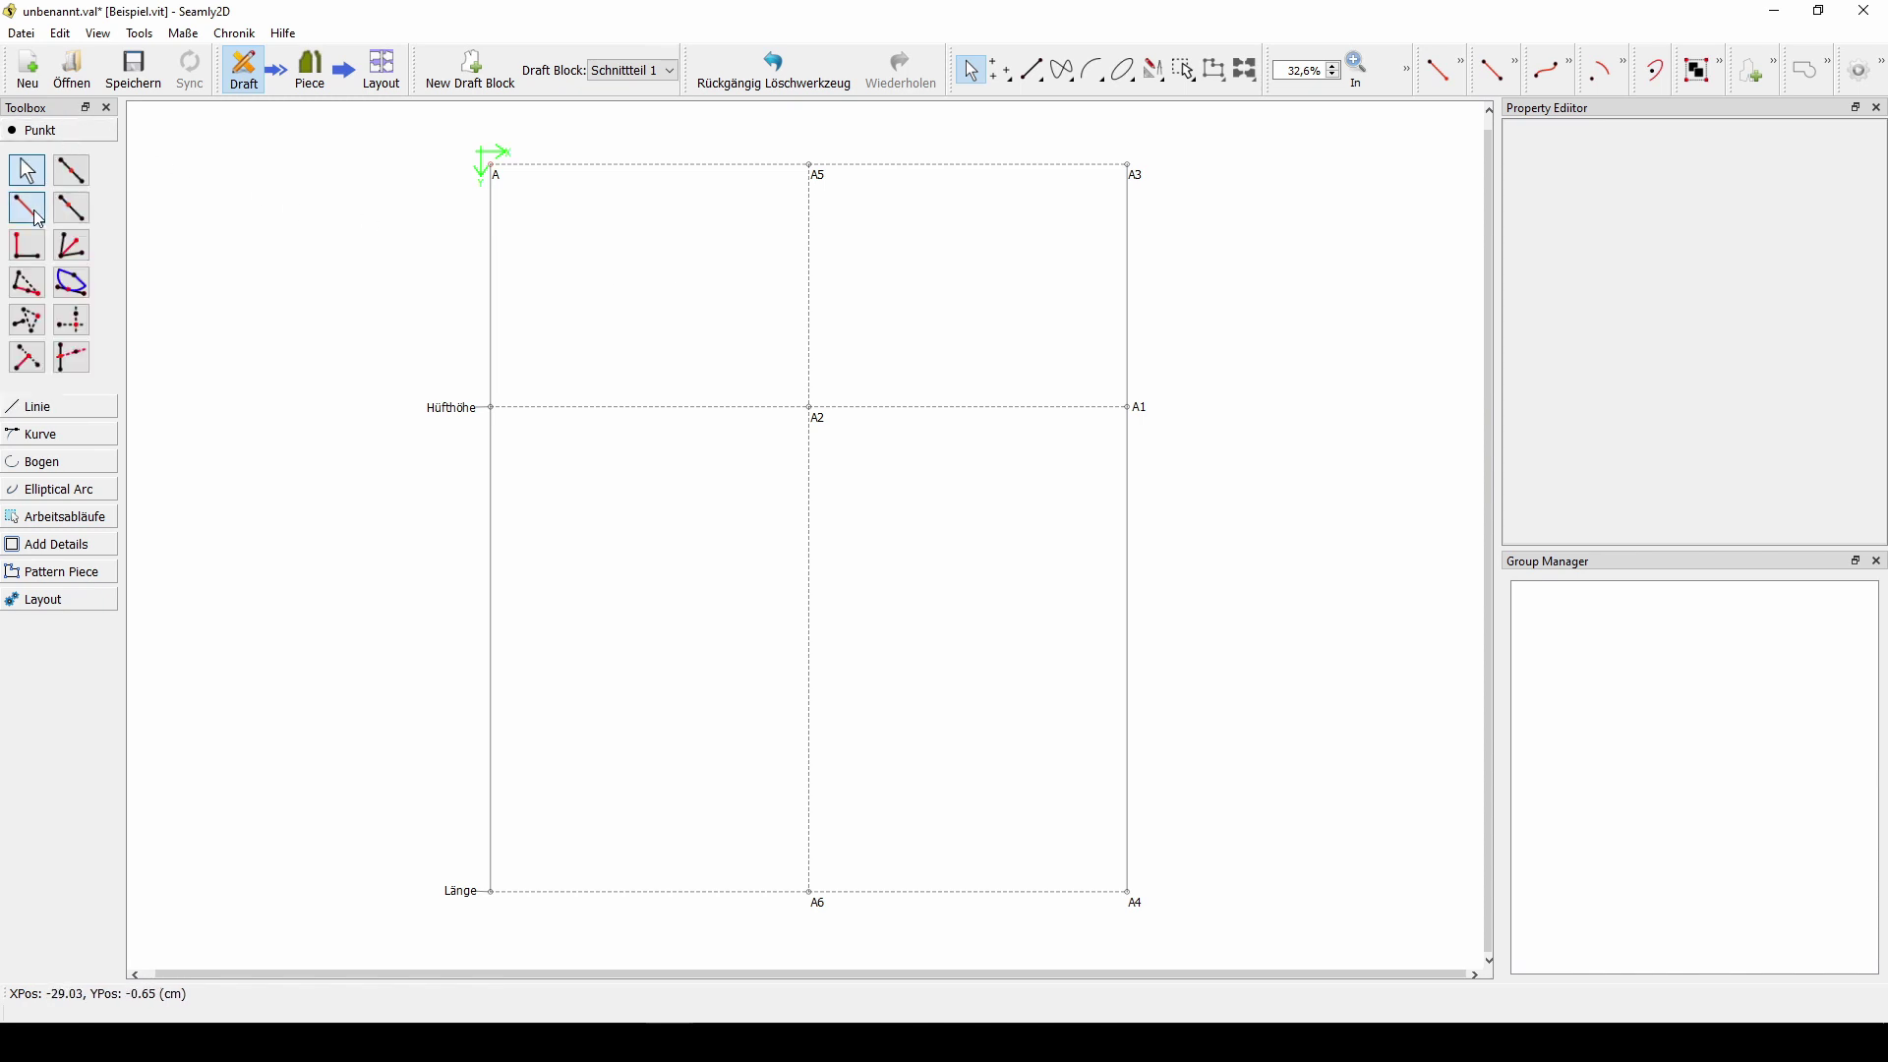
left_click(493, 167)
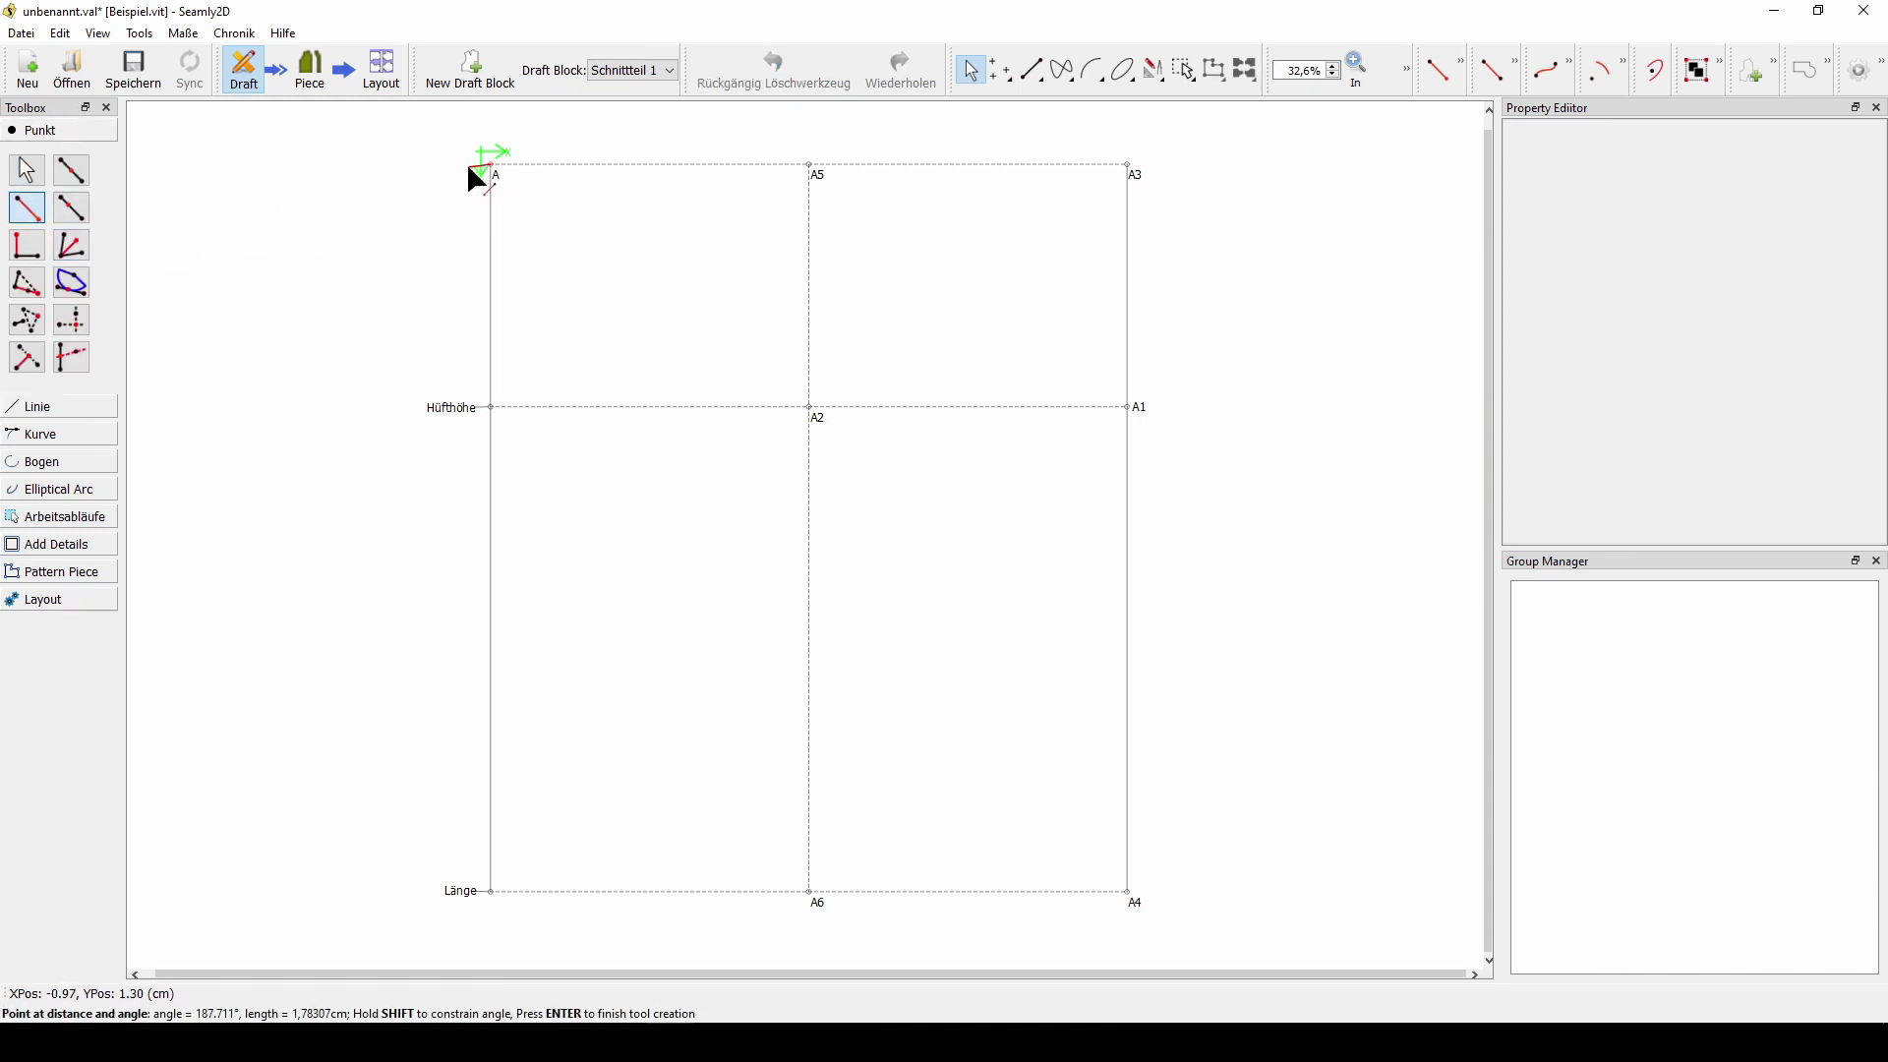
left_click(398, 169)
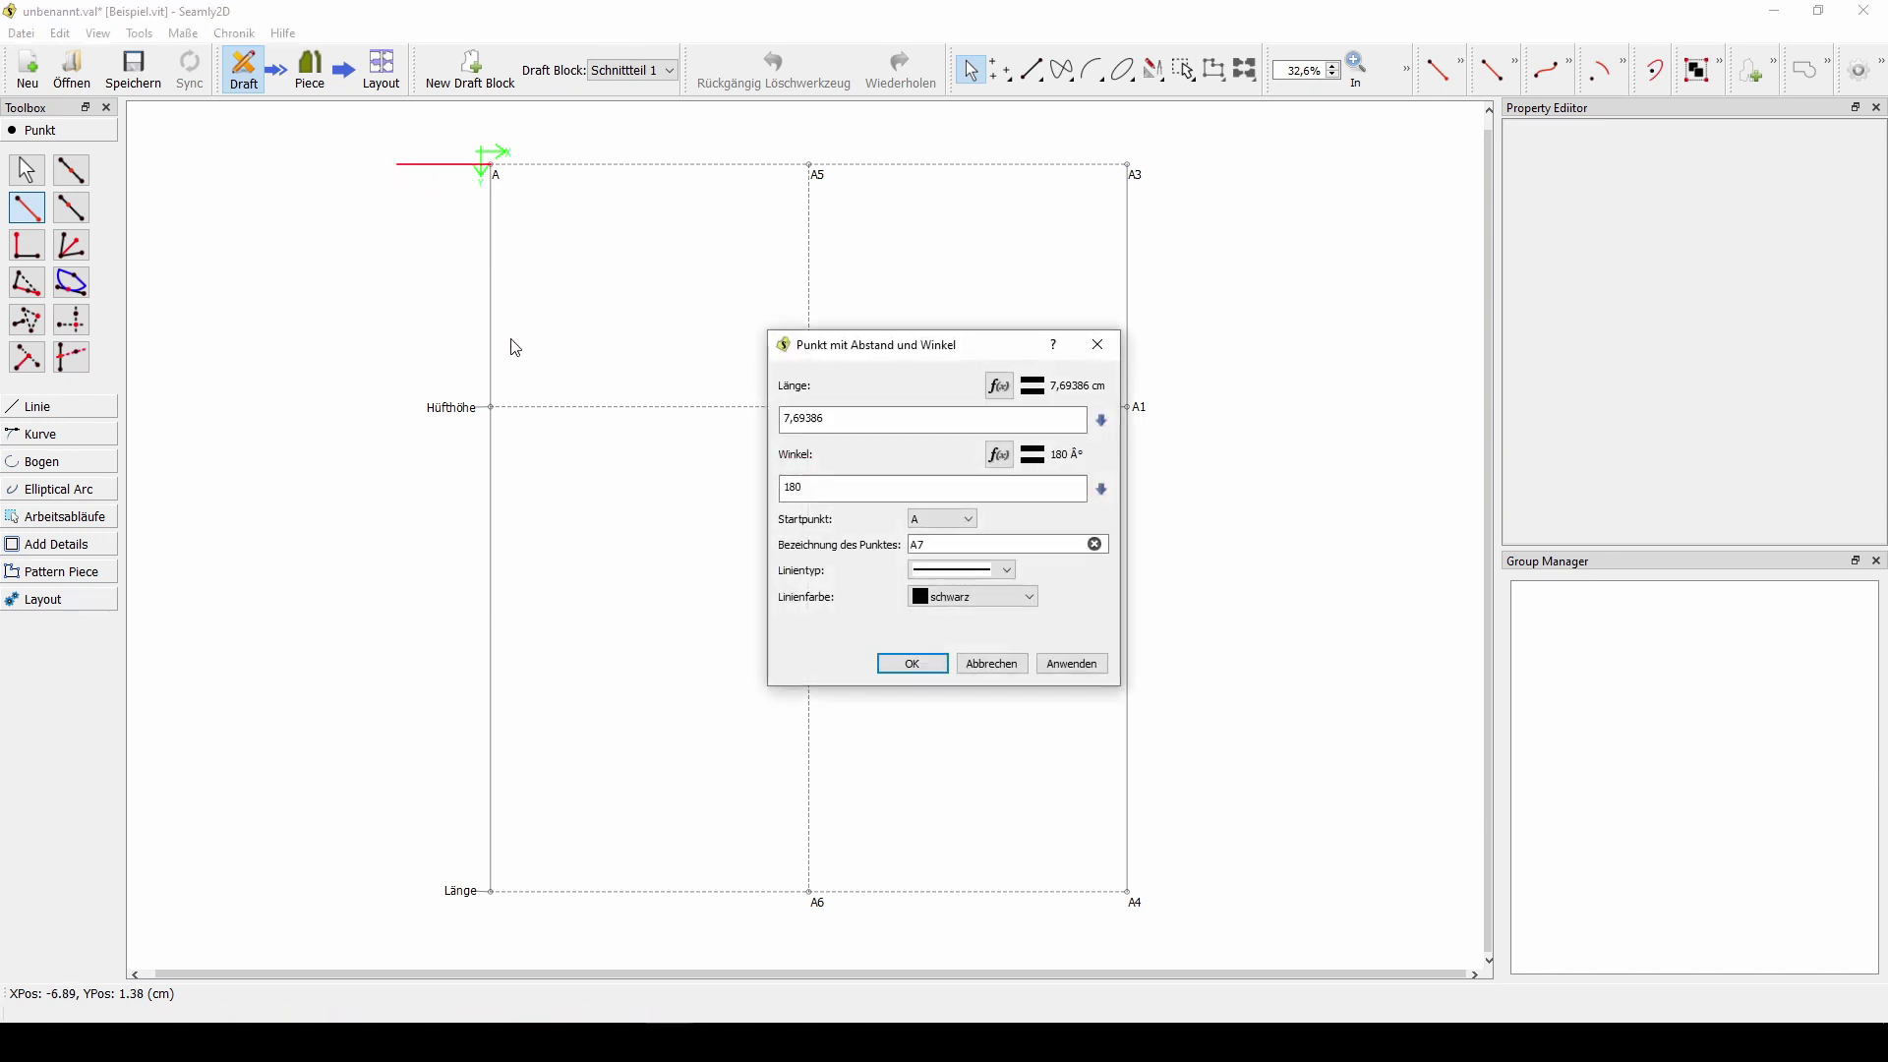
left_click_drag(827, 414, 754, 414)
type("10")
left_click(959, 571)
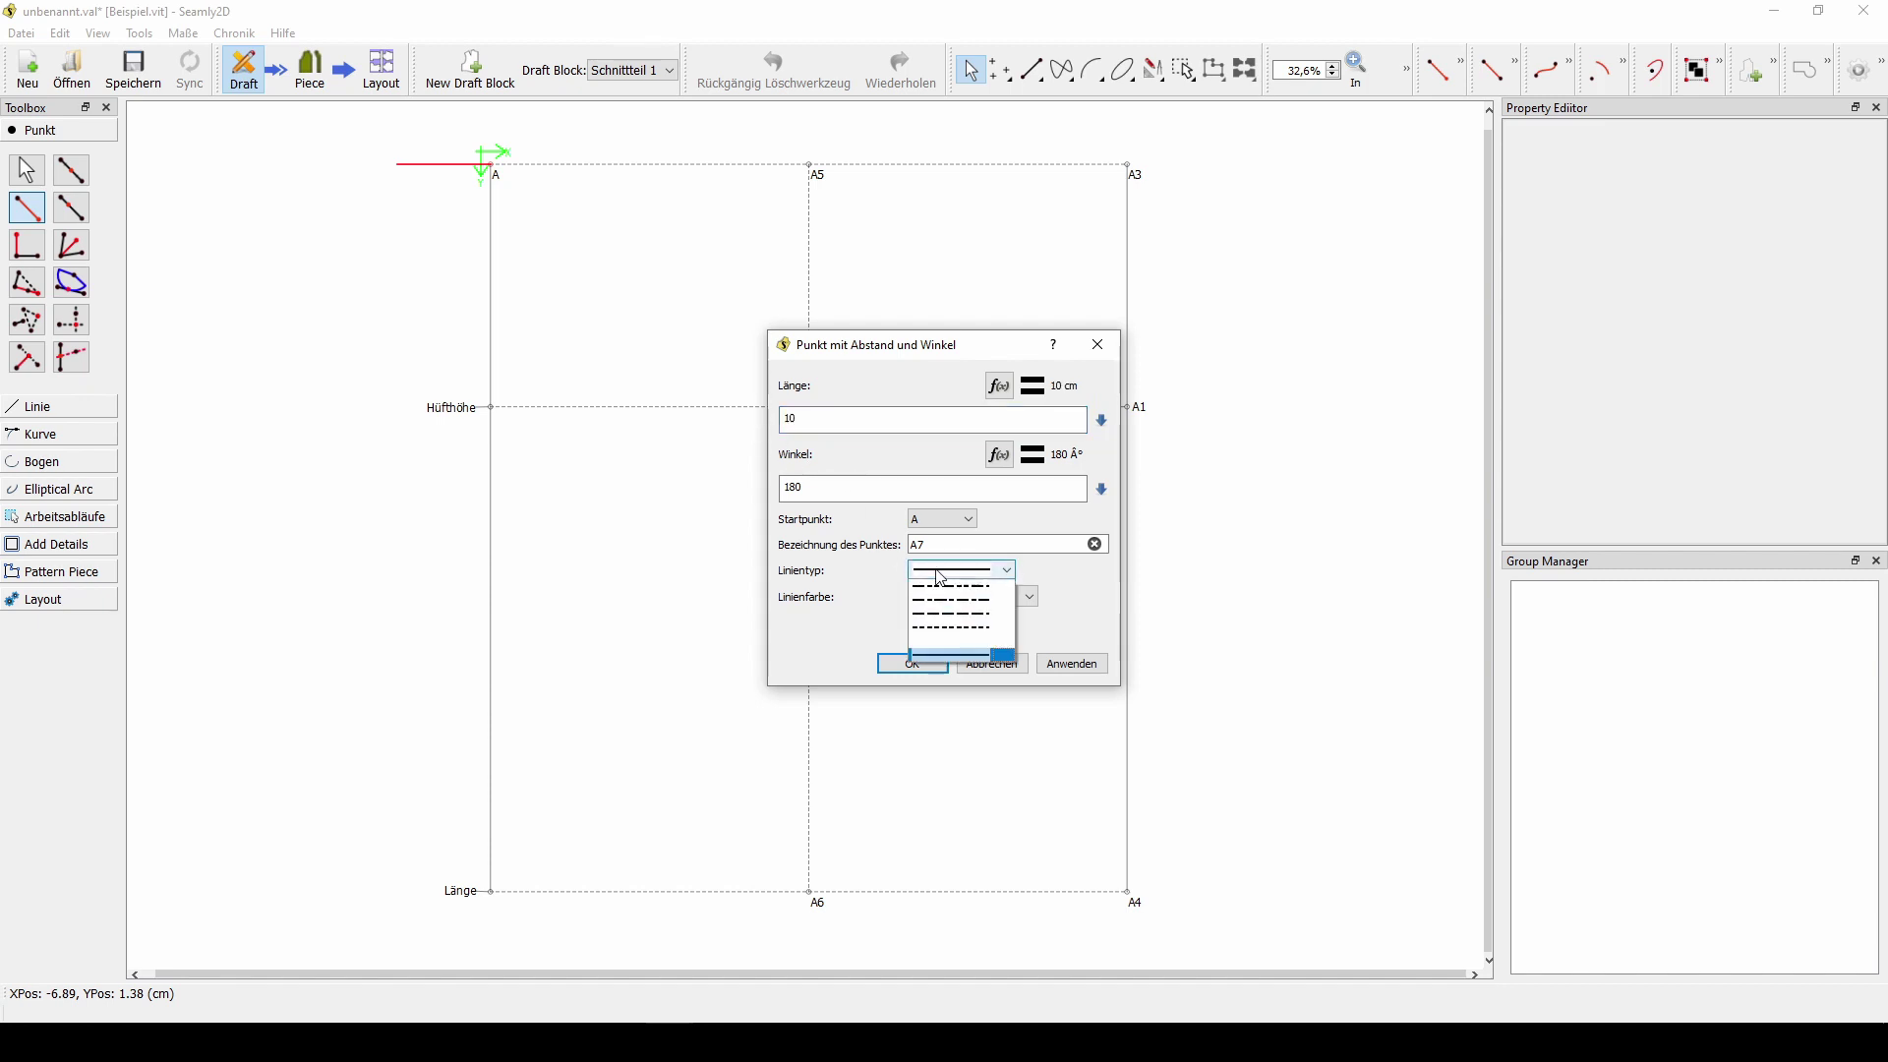
left_click(946, 642)
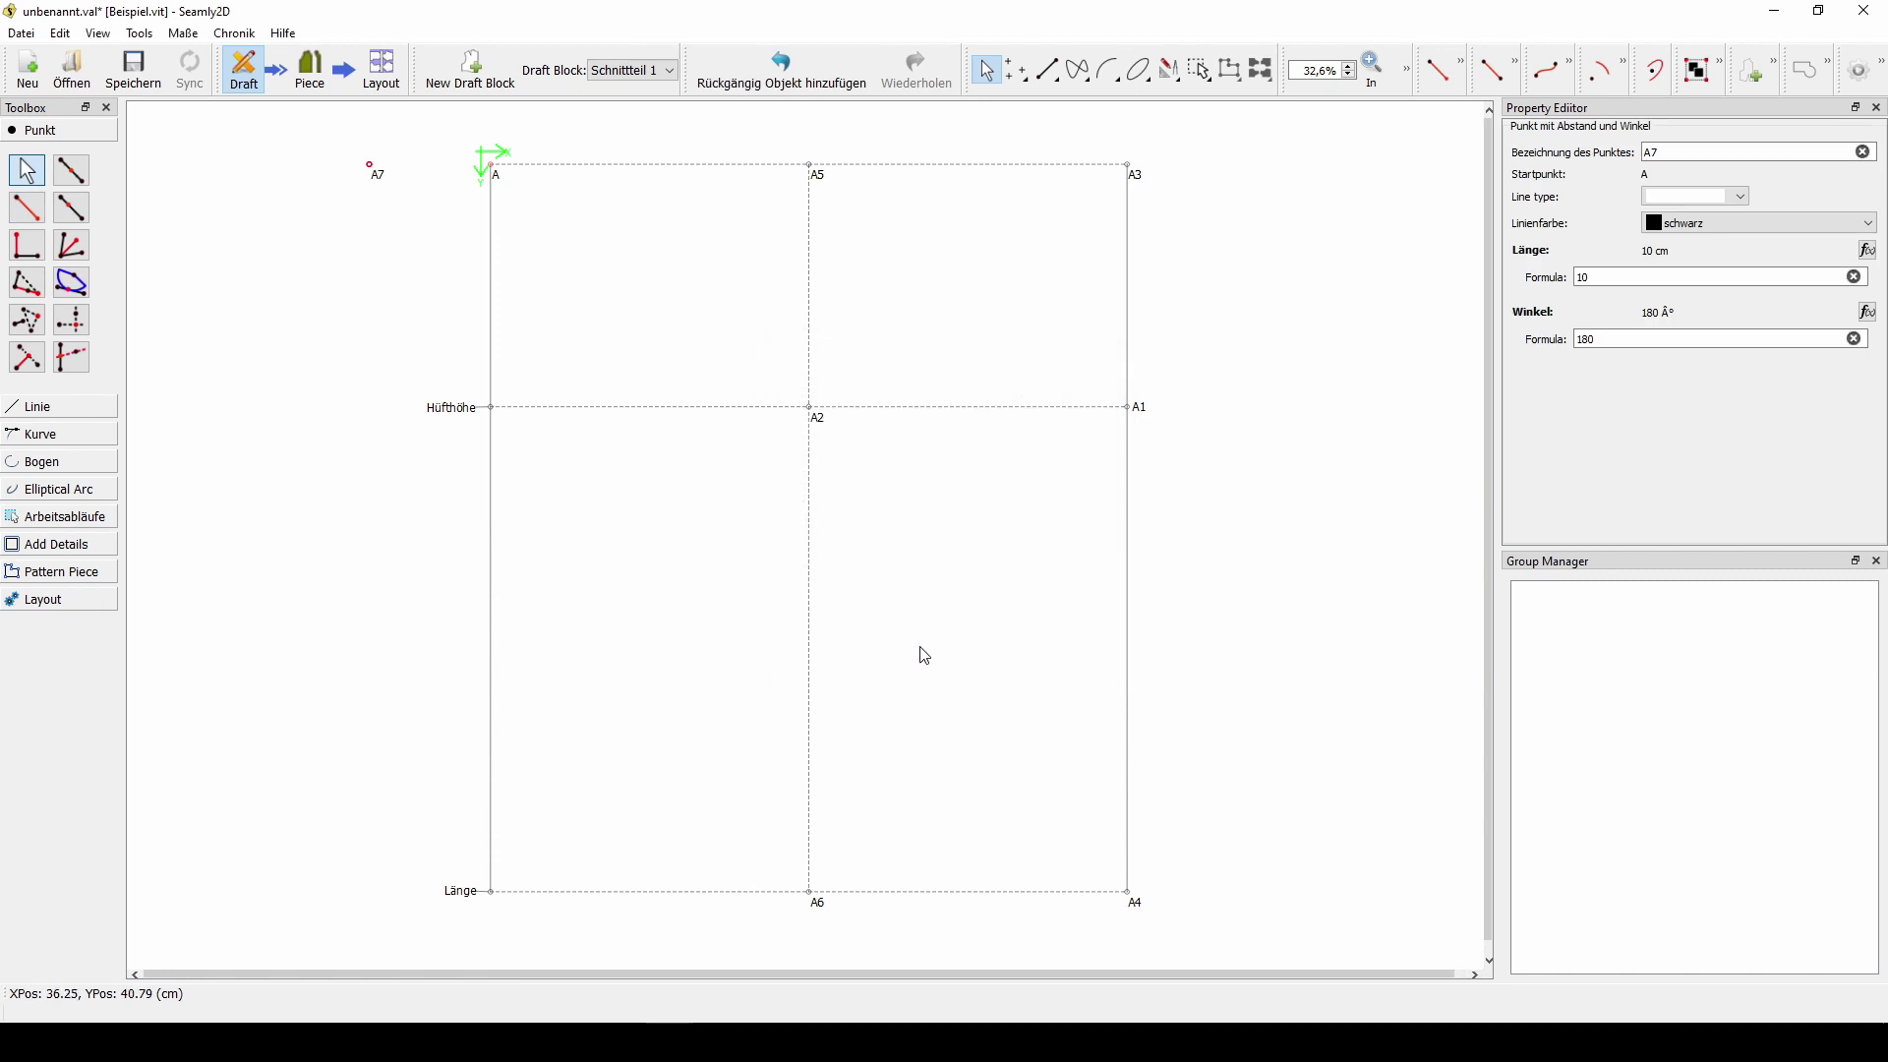
- Rename the new point from A7 to Hilfe
double_click(1653, 152)
type("Hilfe")
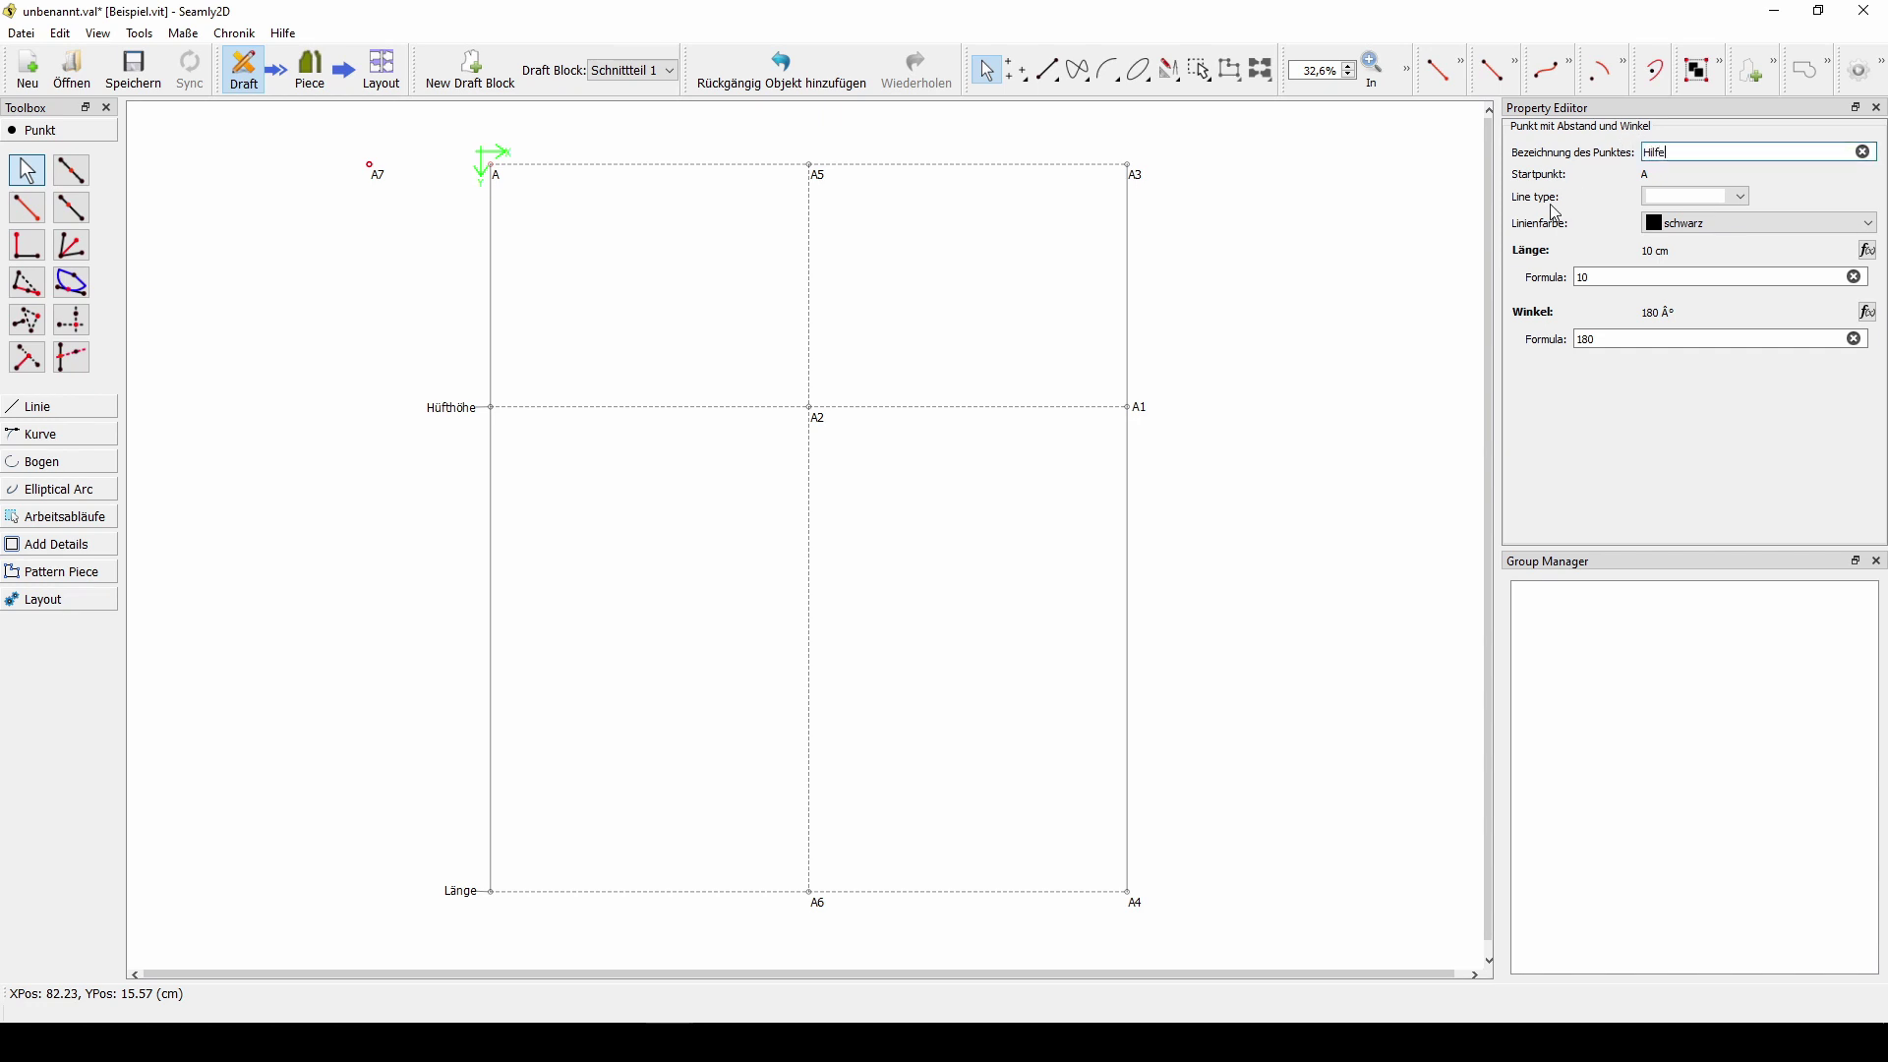
key("Return")
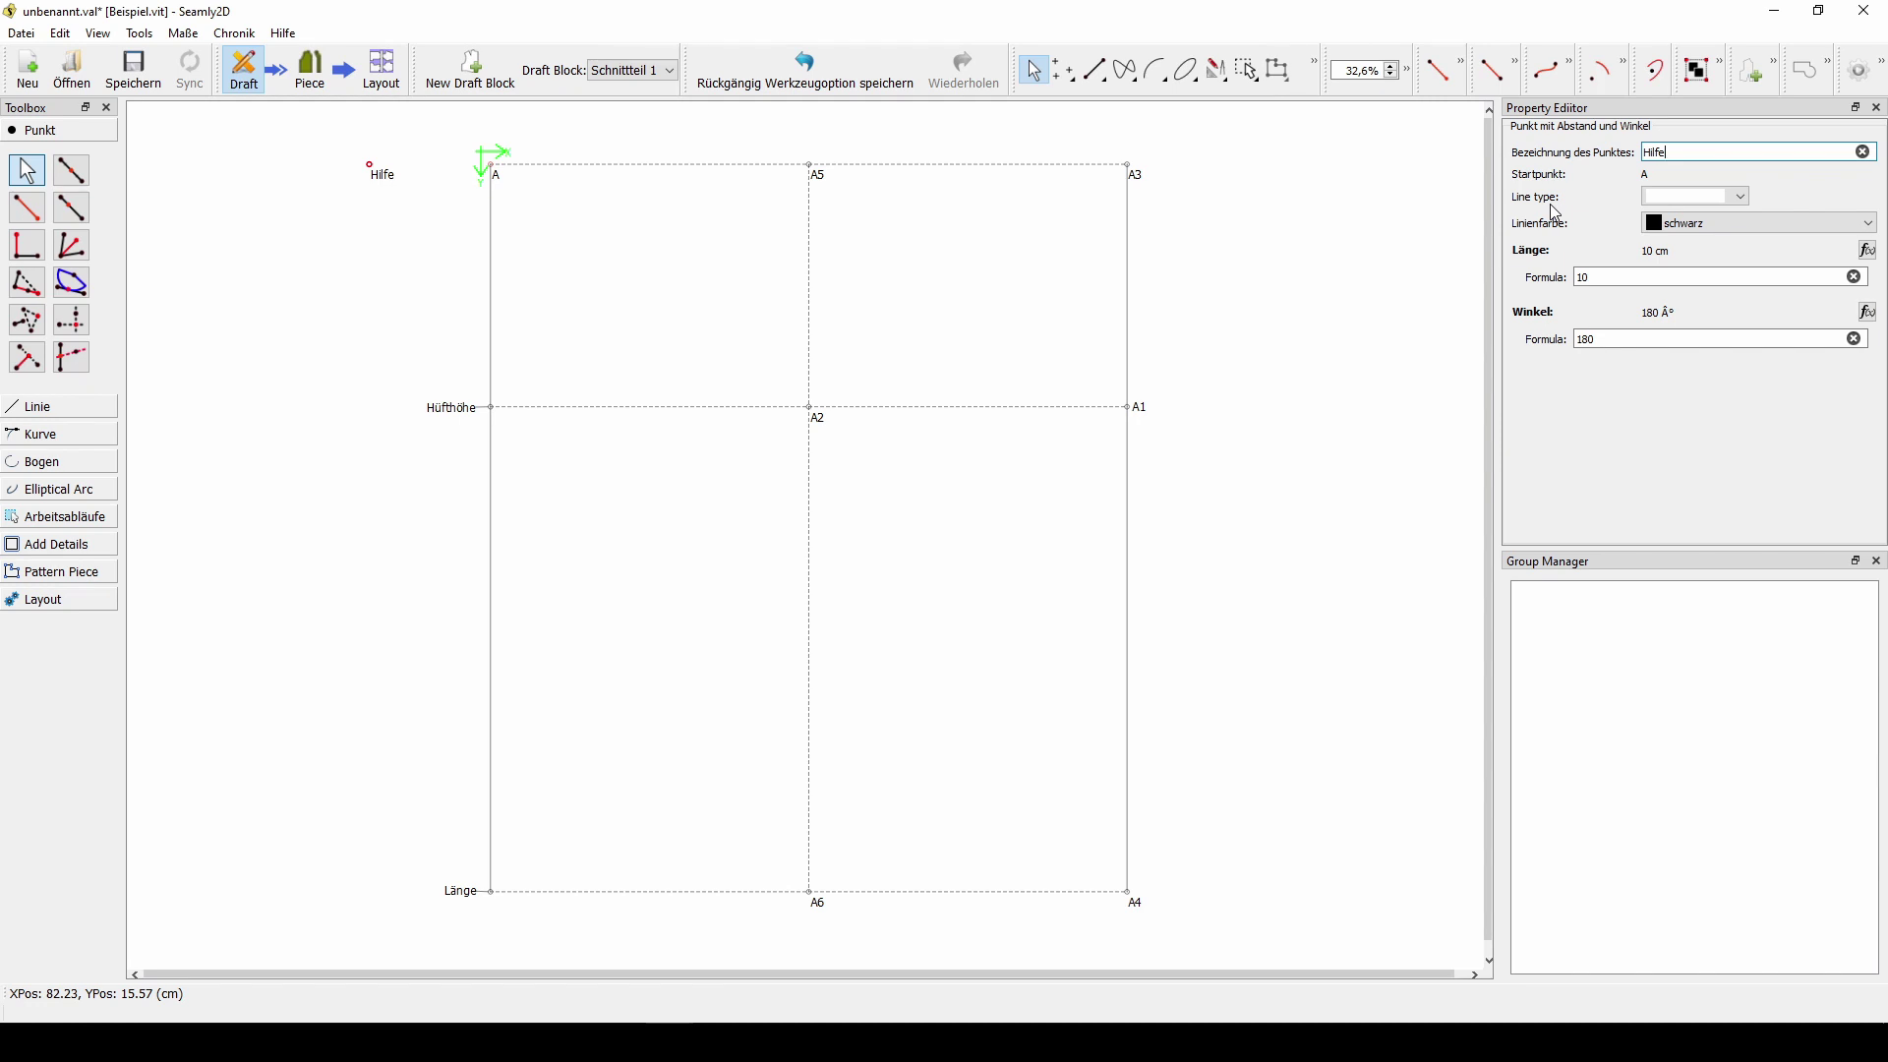
left_click(27, 217)
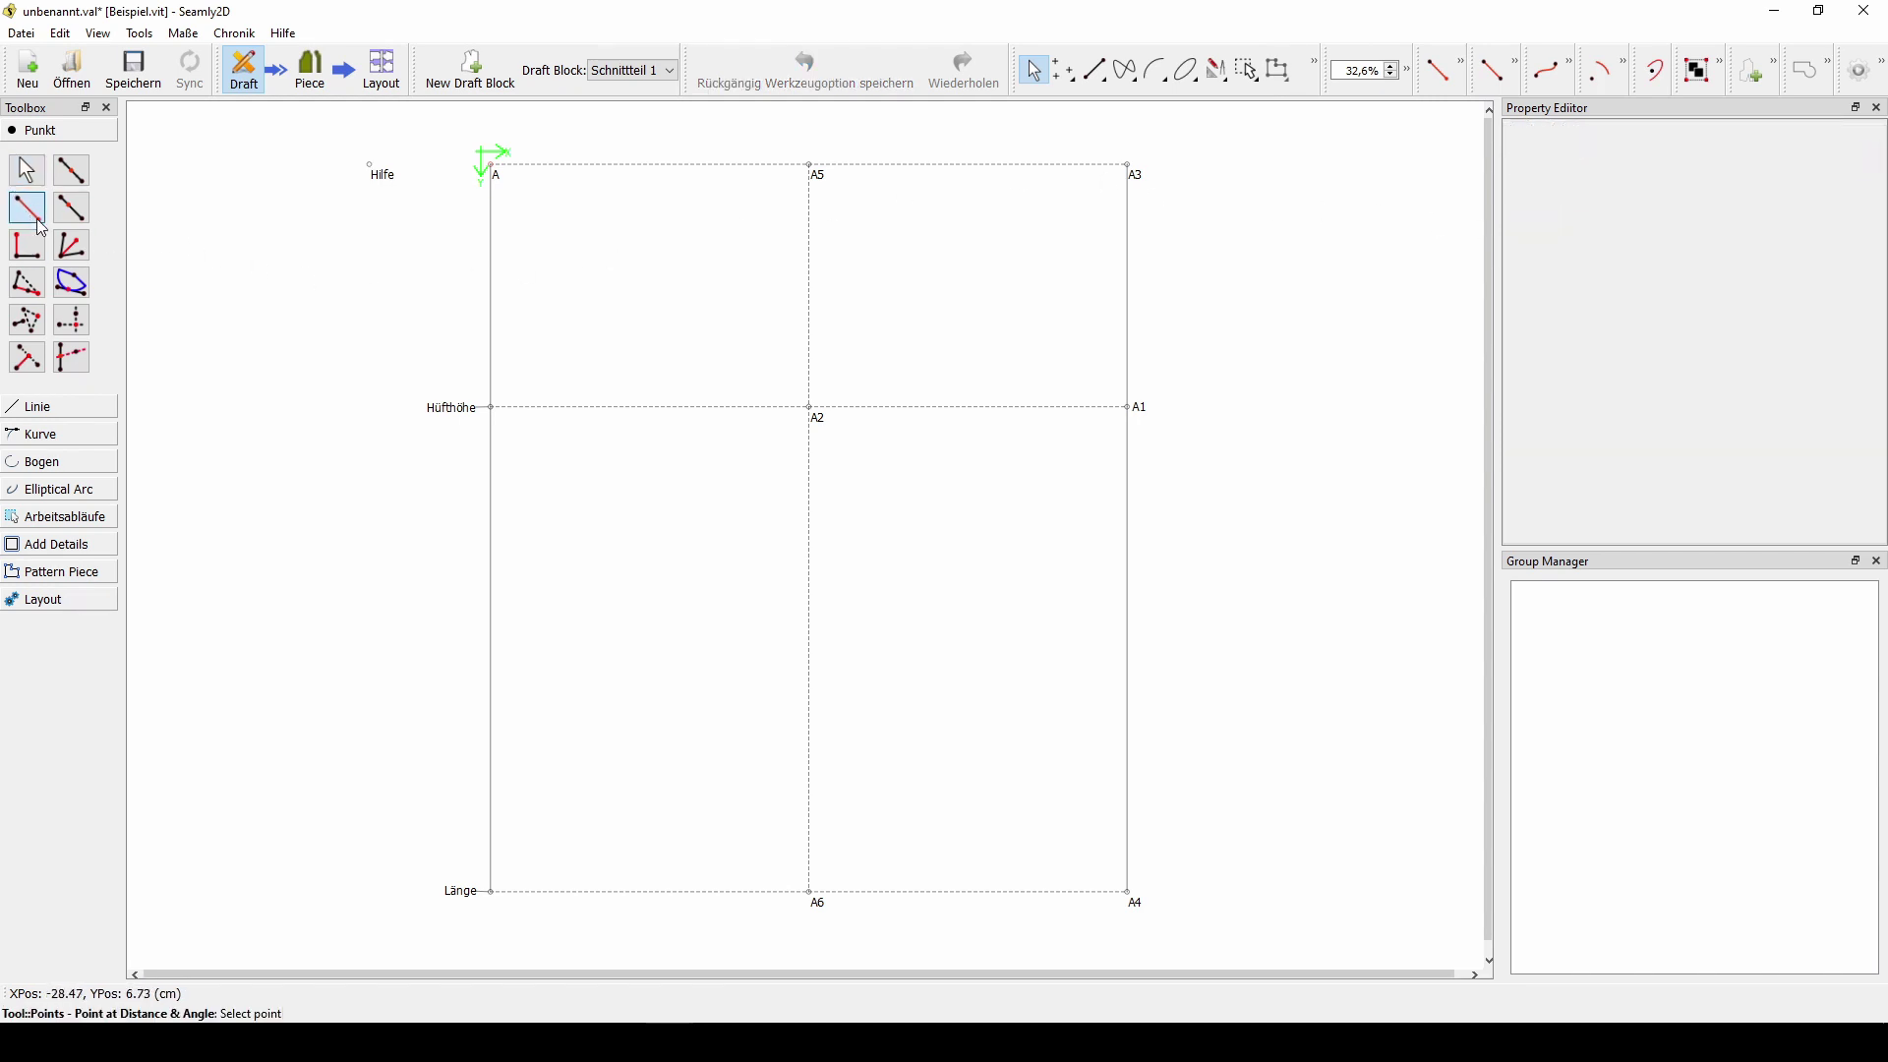
- Start a new point leftward from Hilfe and clear its length formula
left_click(369, 165)
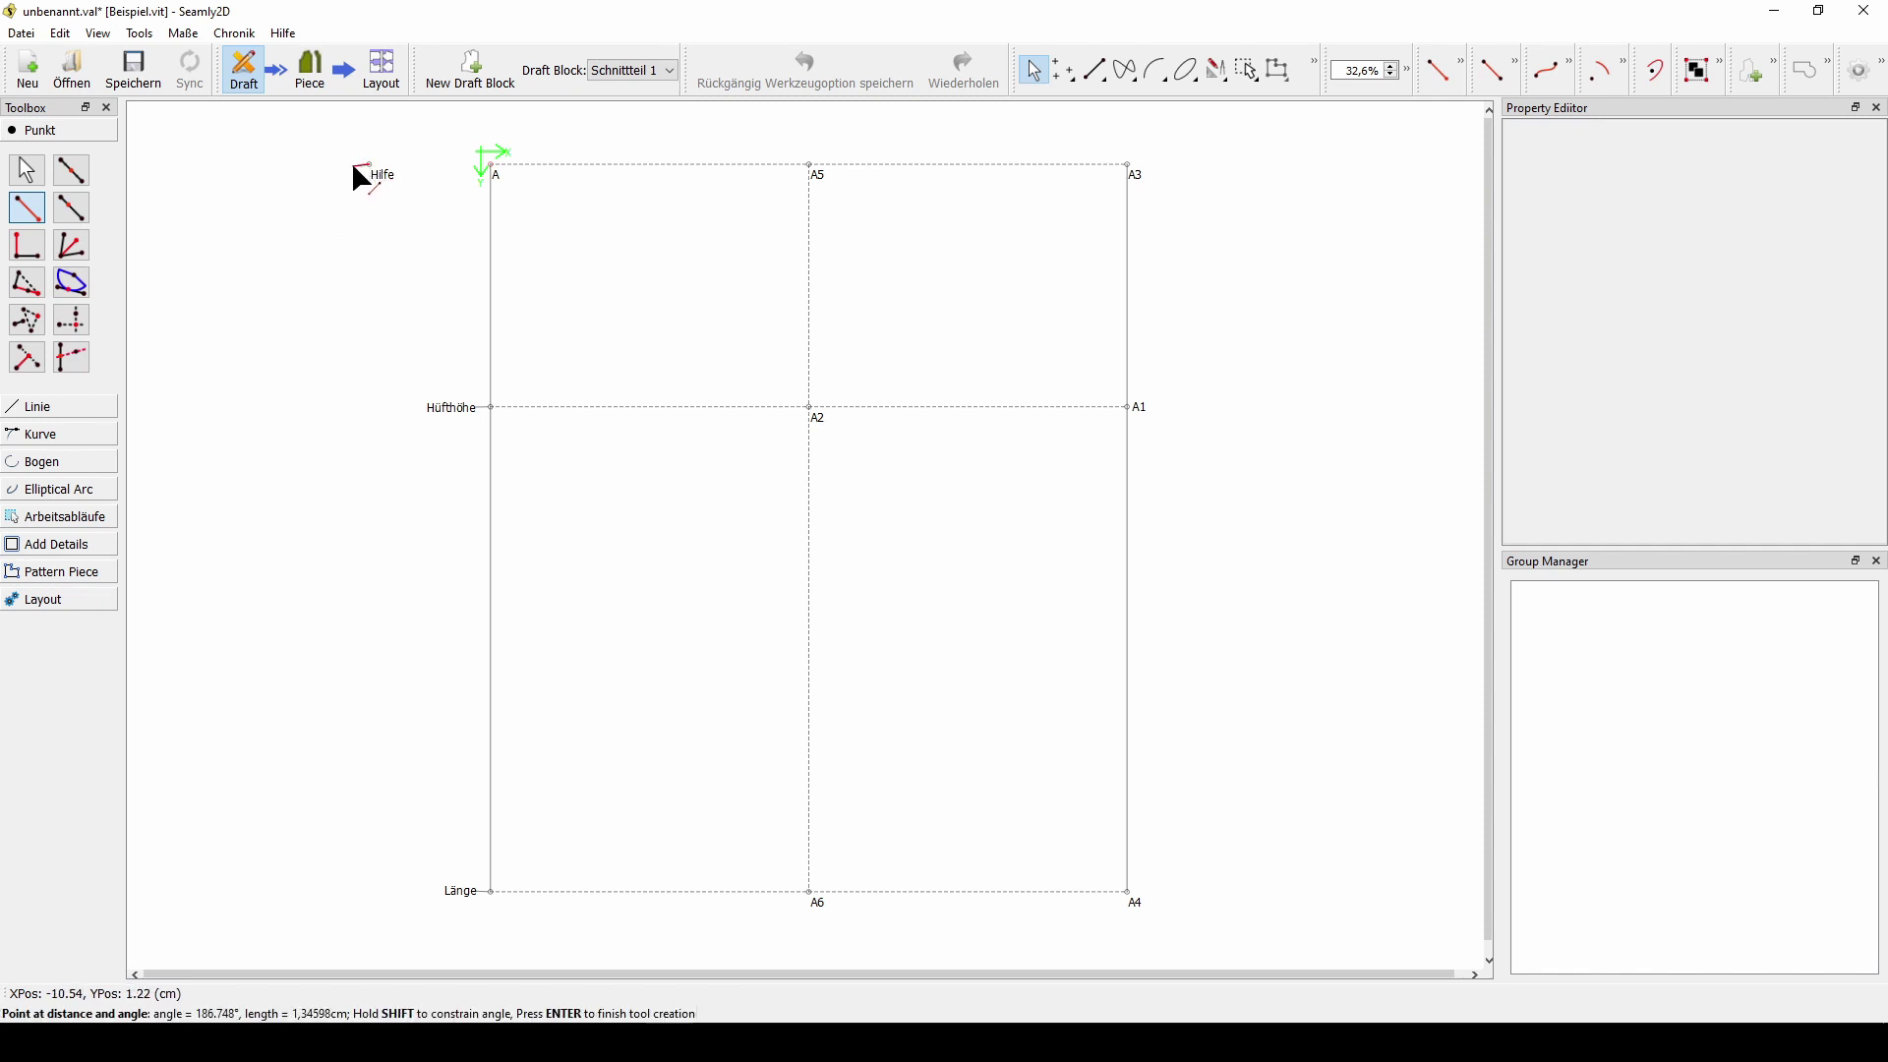
left_click(297, 172)
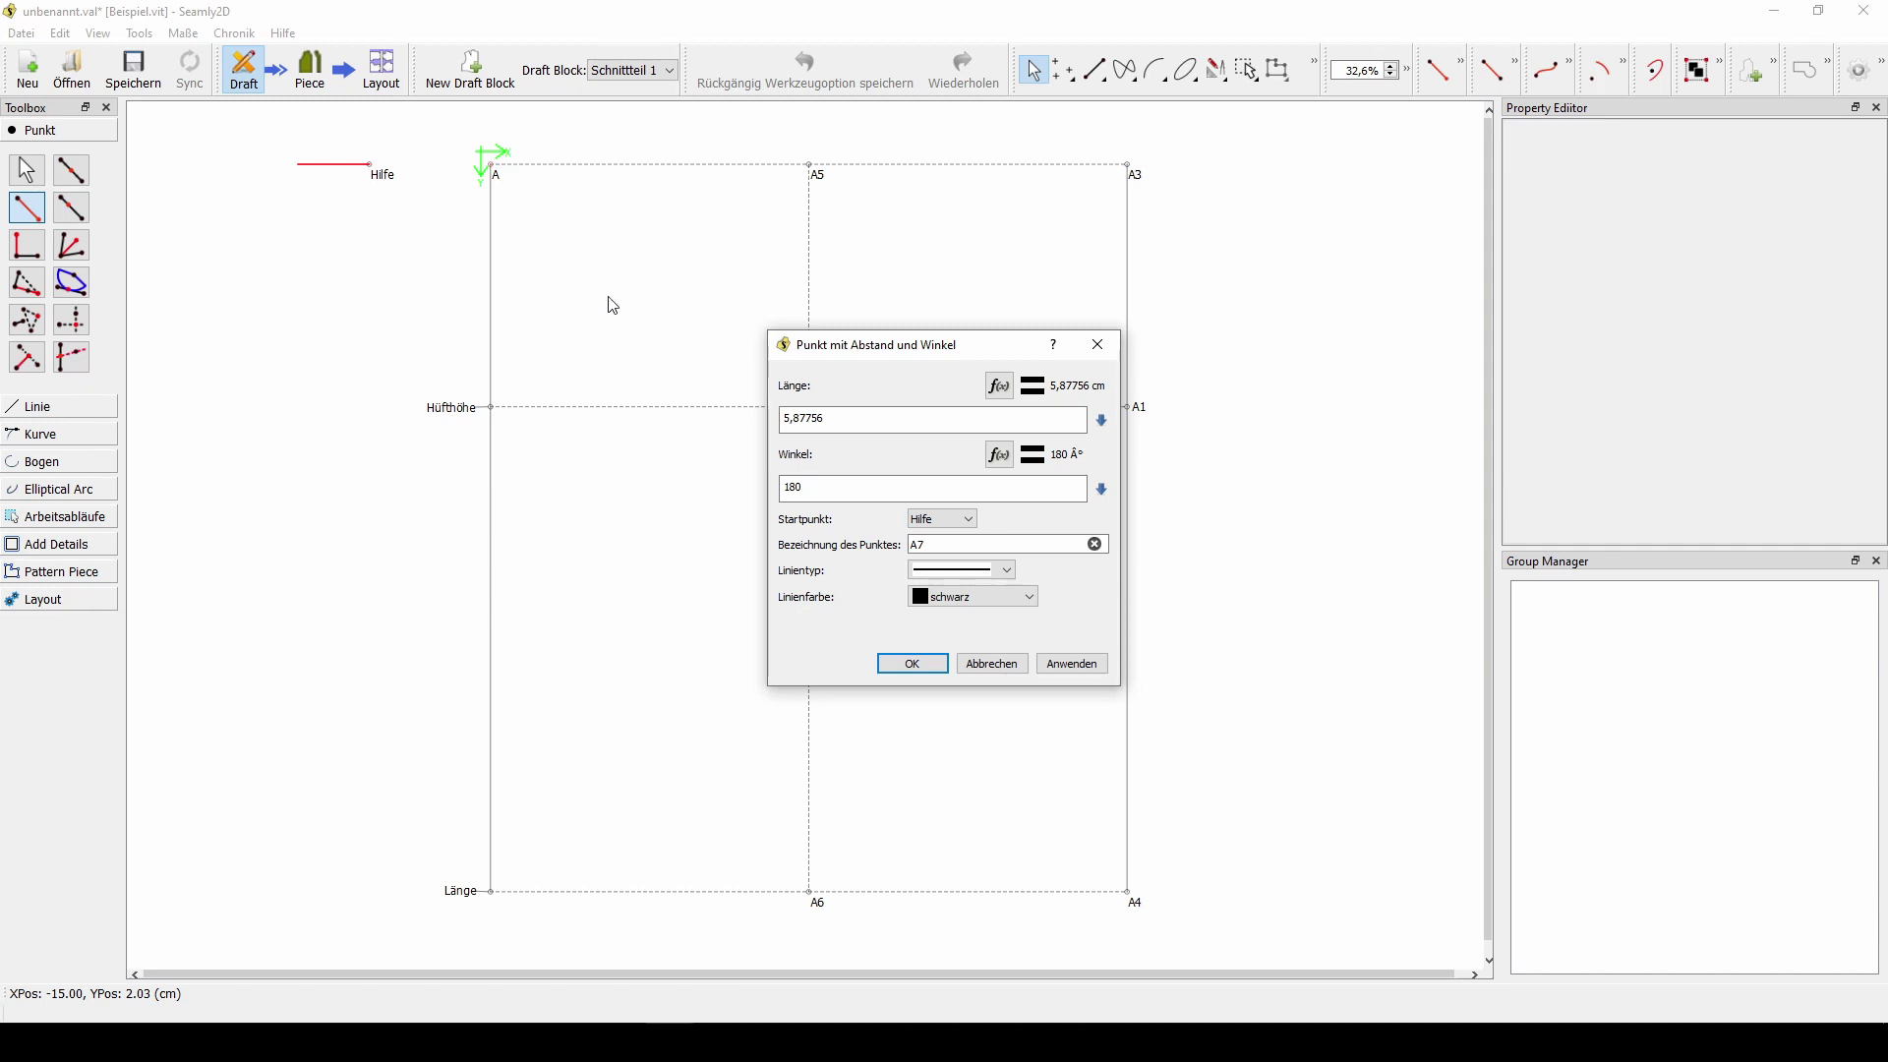
left_click_drag(809, 358, 1222, 218)
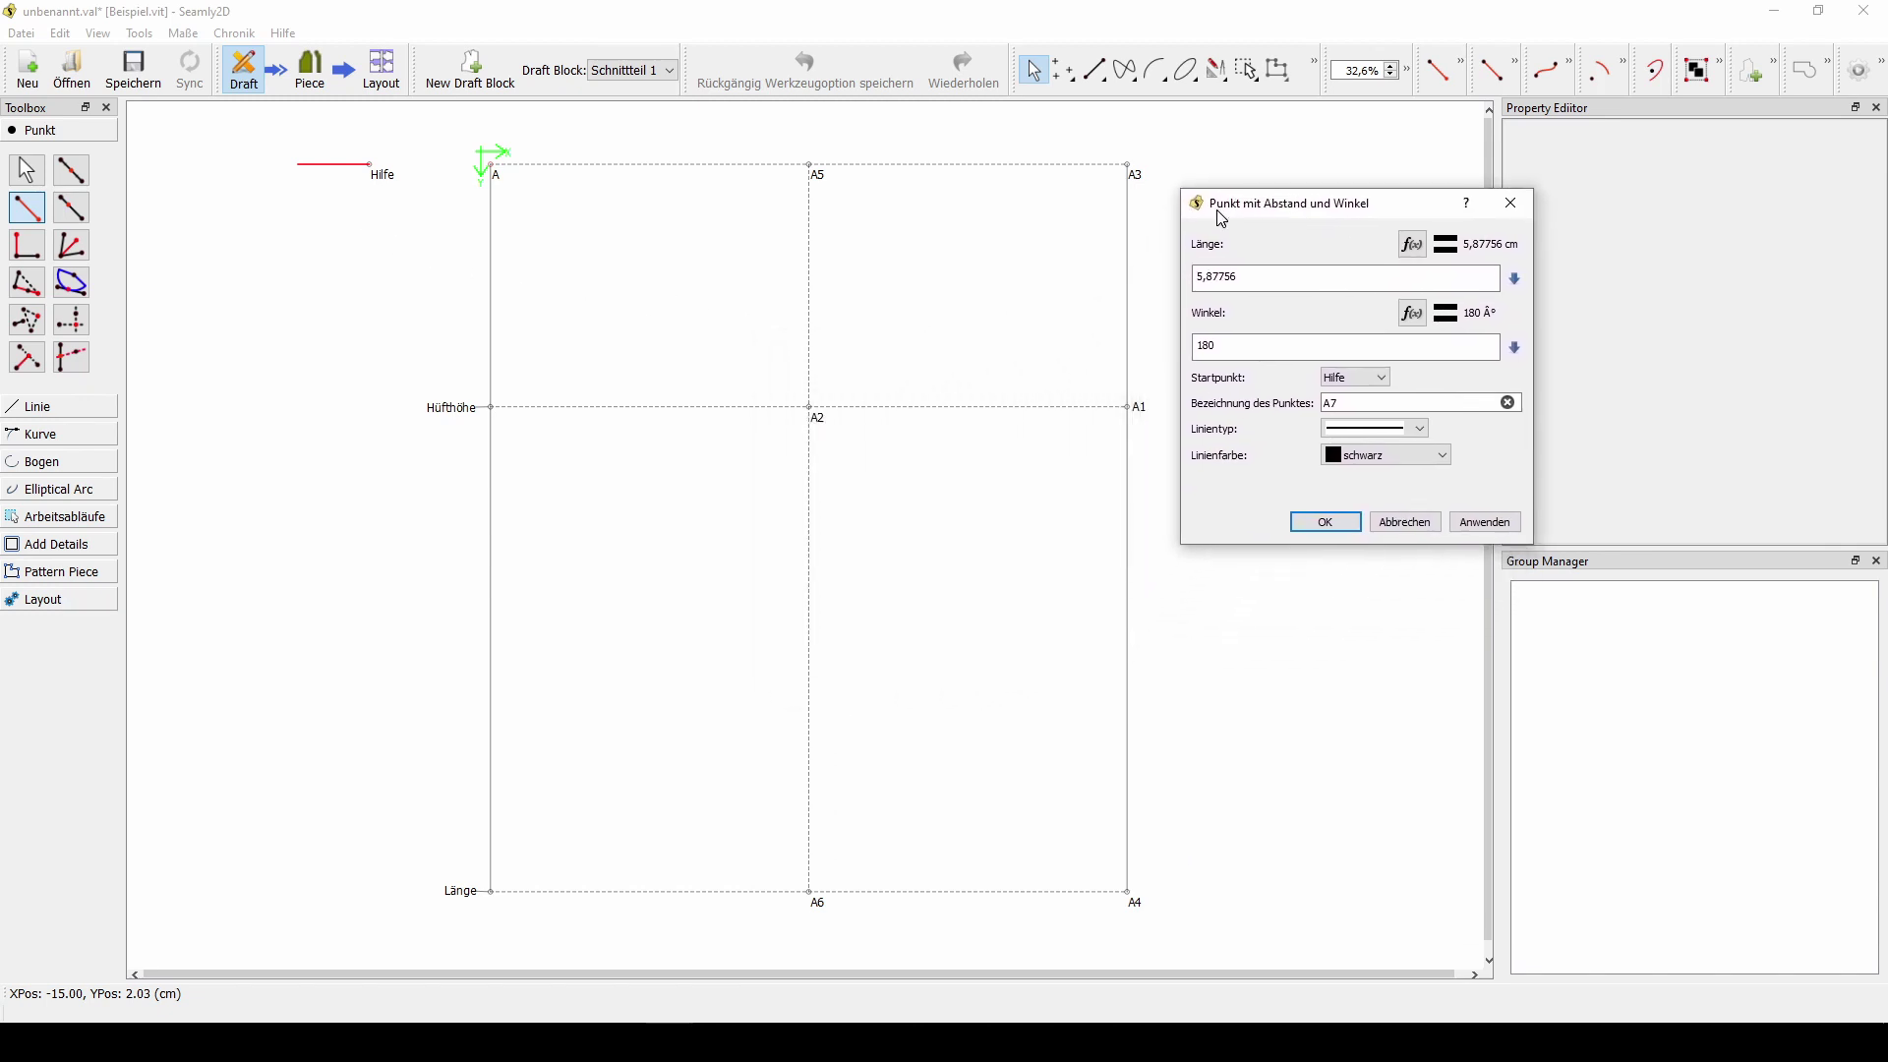
left_click(1414, 244)
mouse_move(1339, 159)
left_mouse_down()
mouse_move(1306, 193)
mouse_move(1277, 333)
mouse_move(1296, 385)
left_mouse_up()
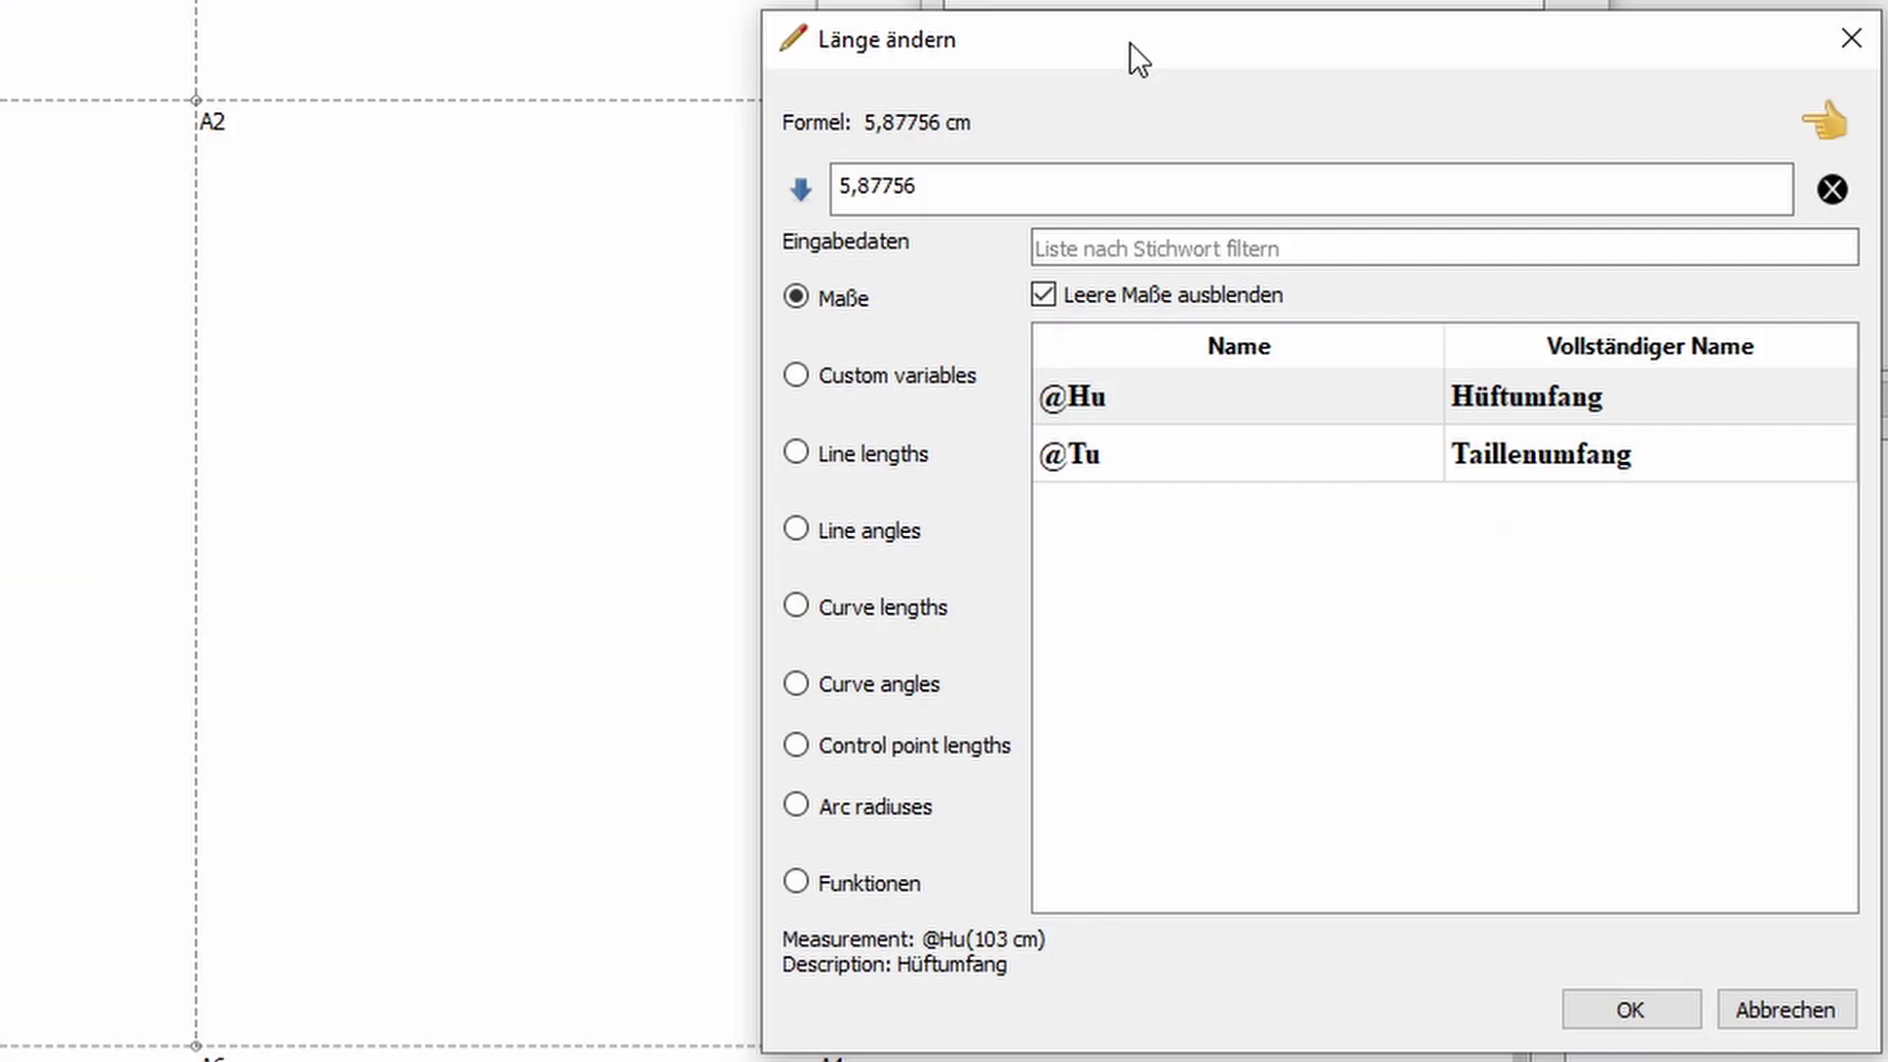
left_click(1832, 190)
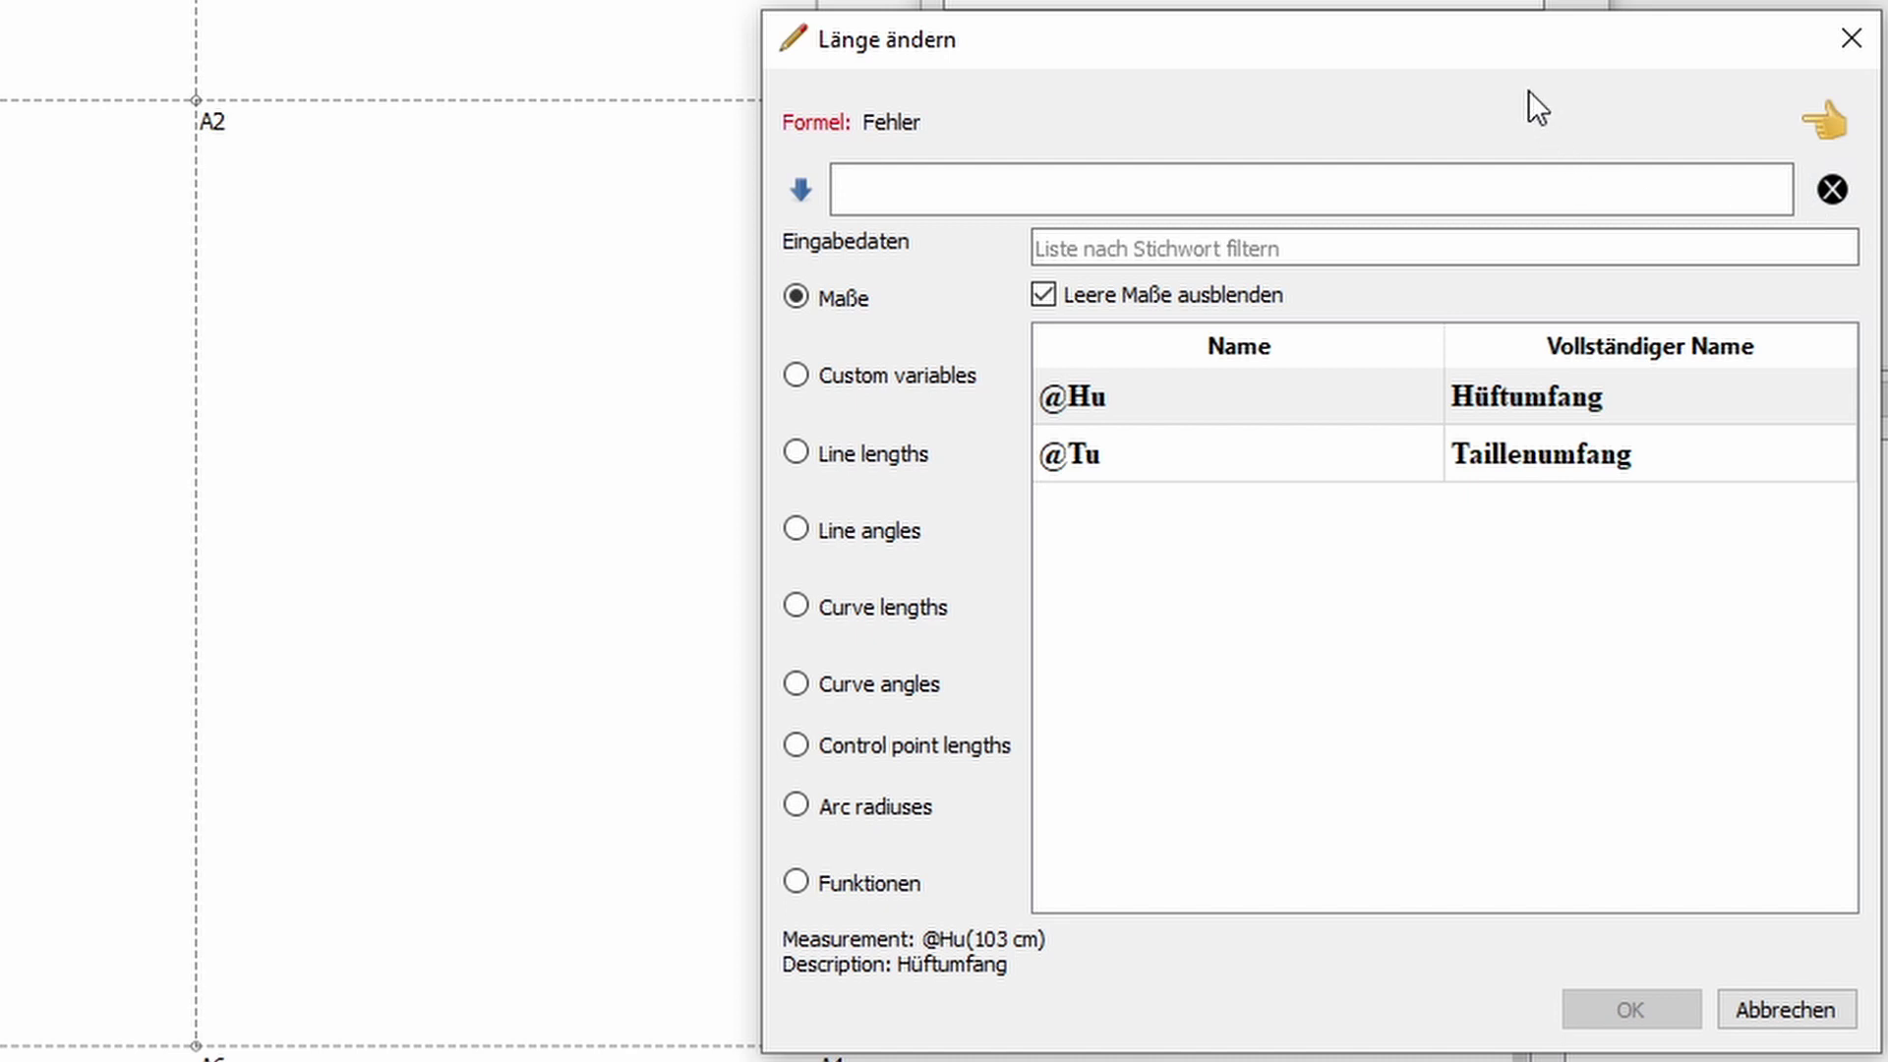
double_click(1145, 408)
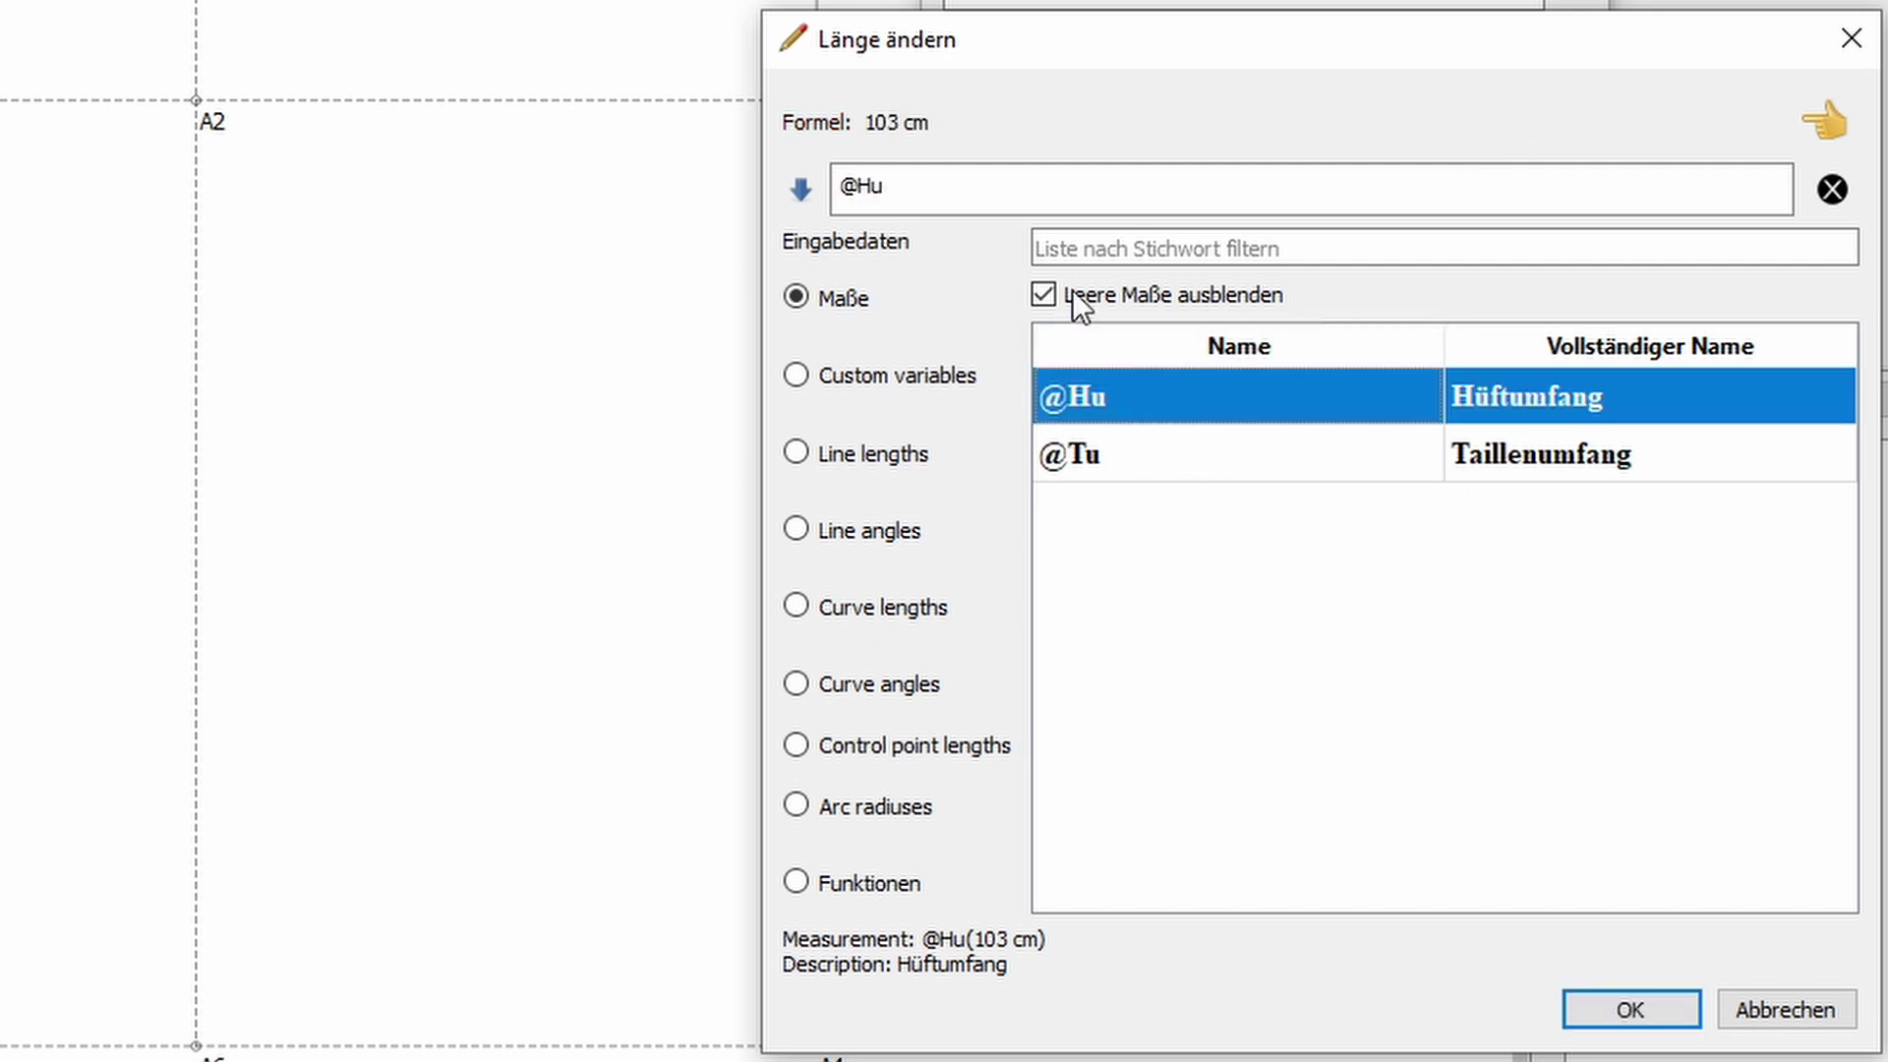
left_click(939, 185)
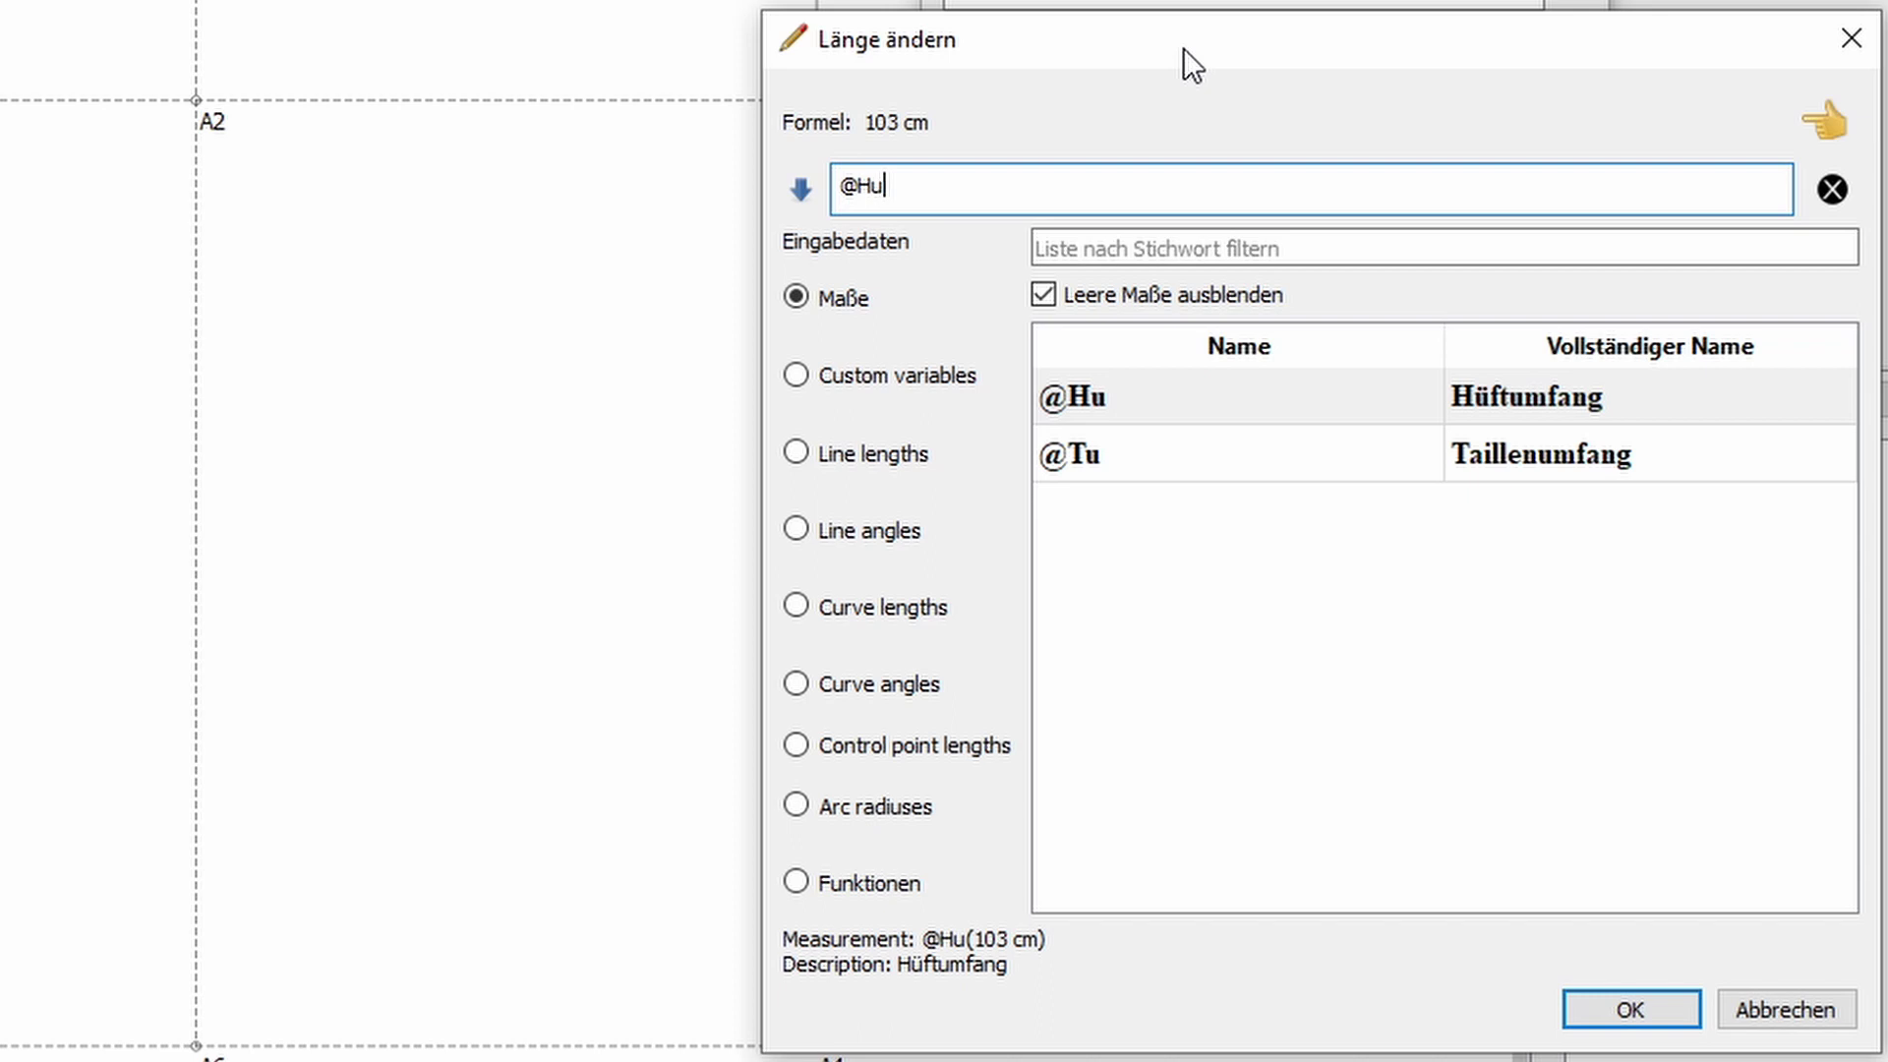
type("/2")
type(")")
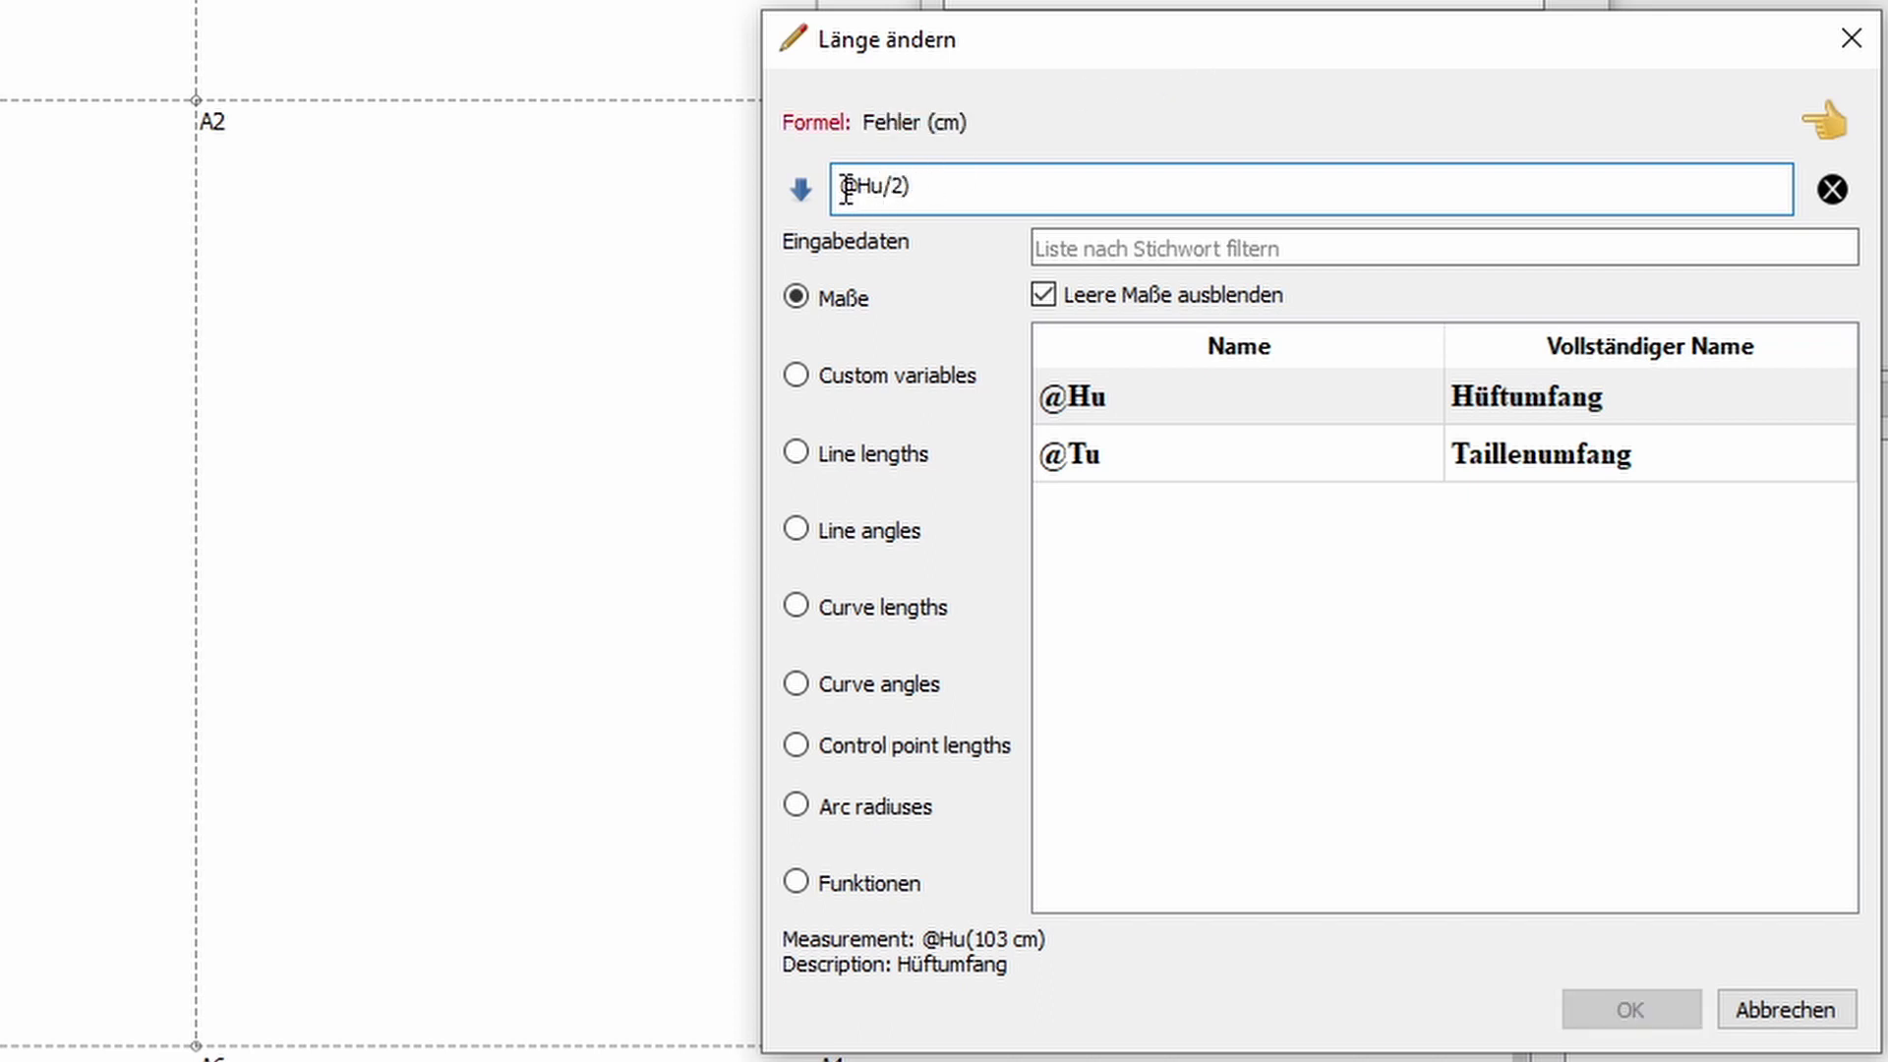
left_click(839, 185)
type("(")
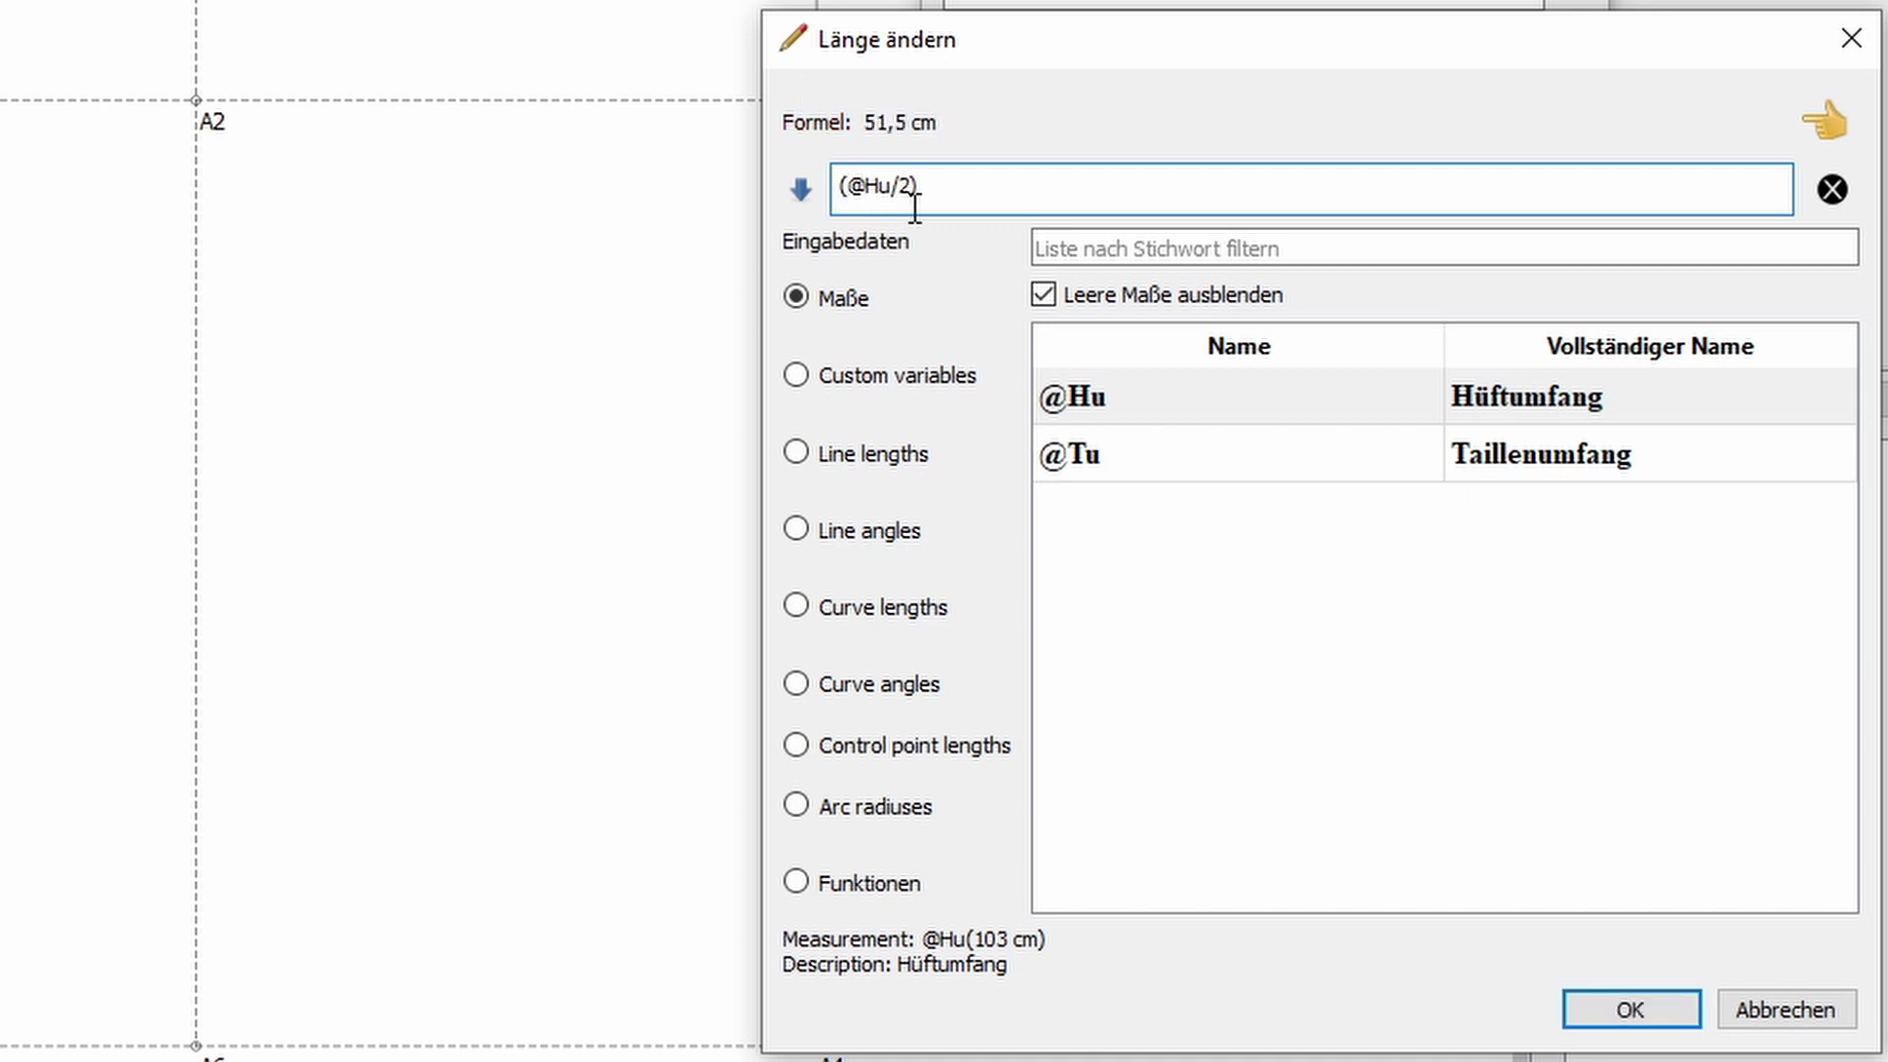
type("-(")
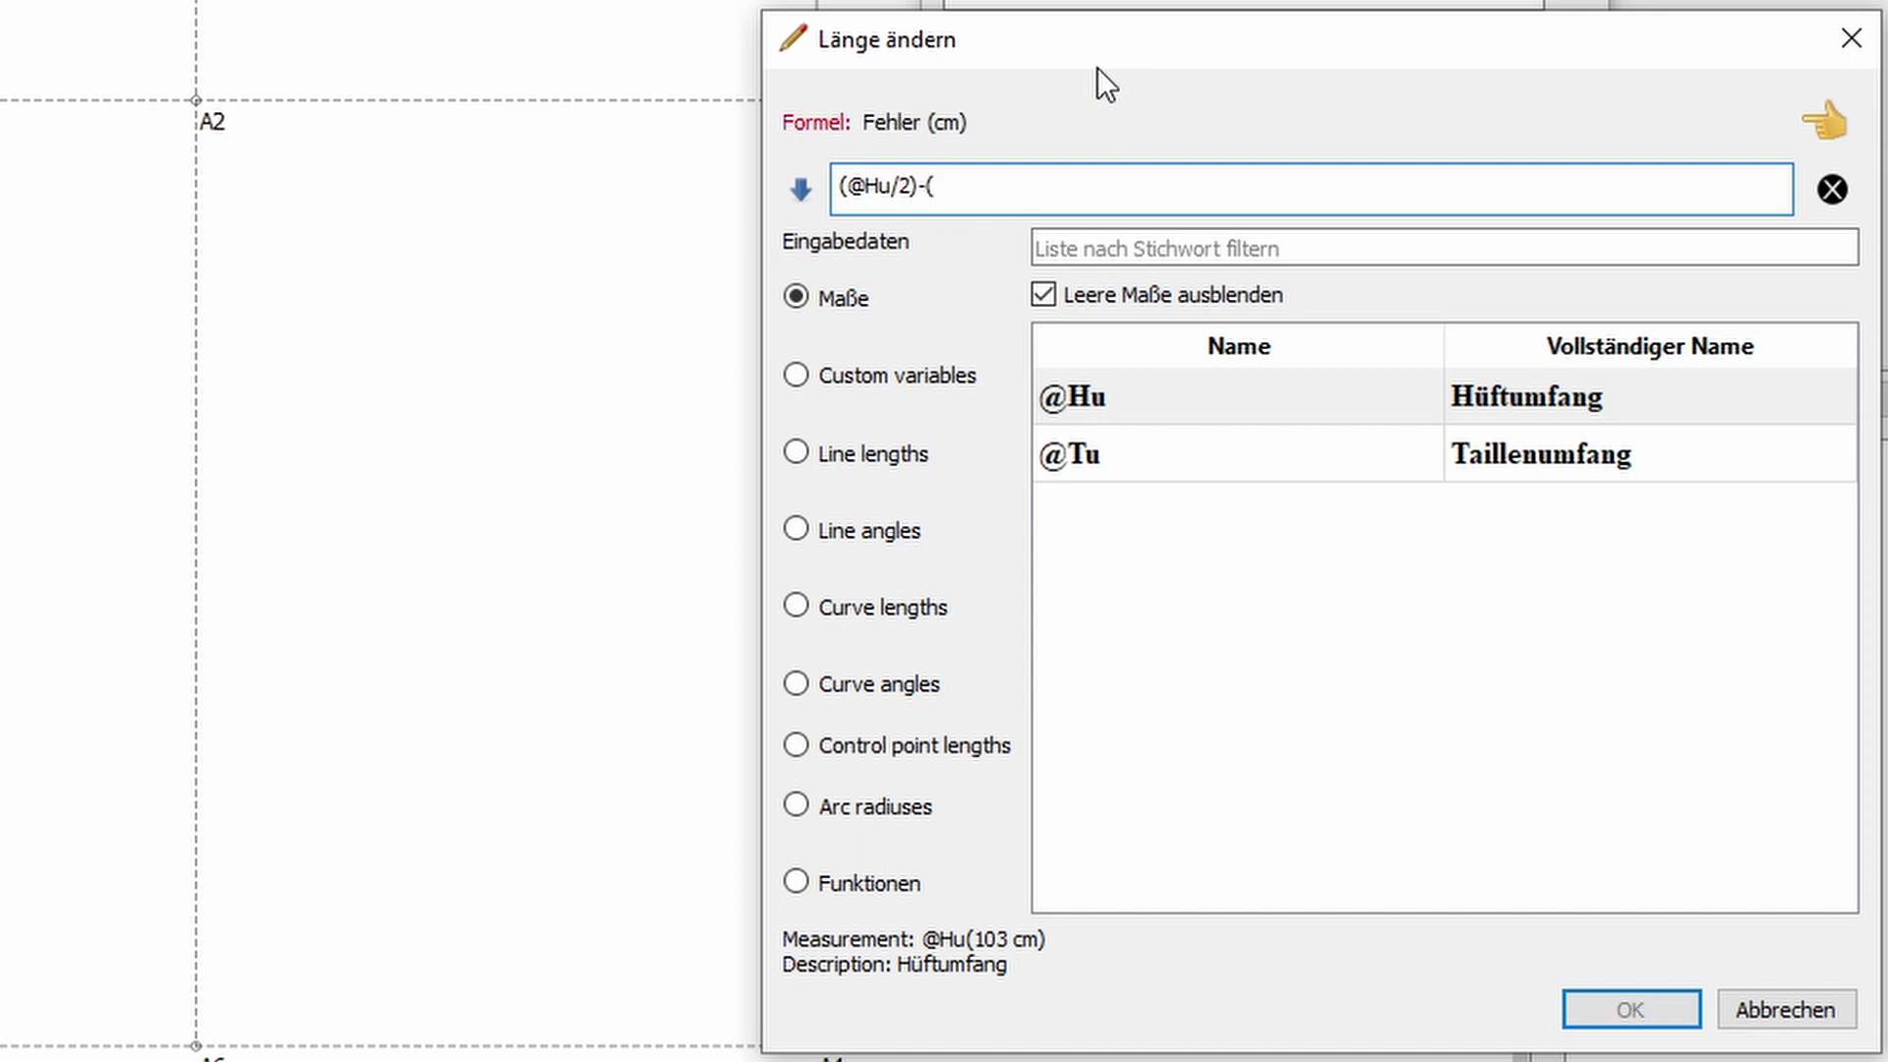
left_click(1182, 467)
double_click(1182, 467)
left_click(1032, 189)
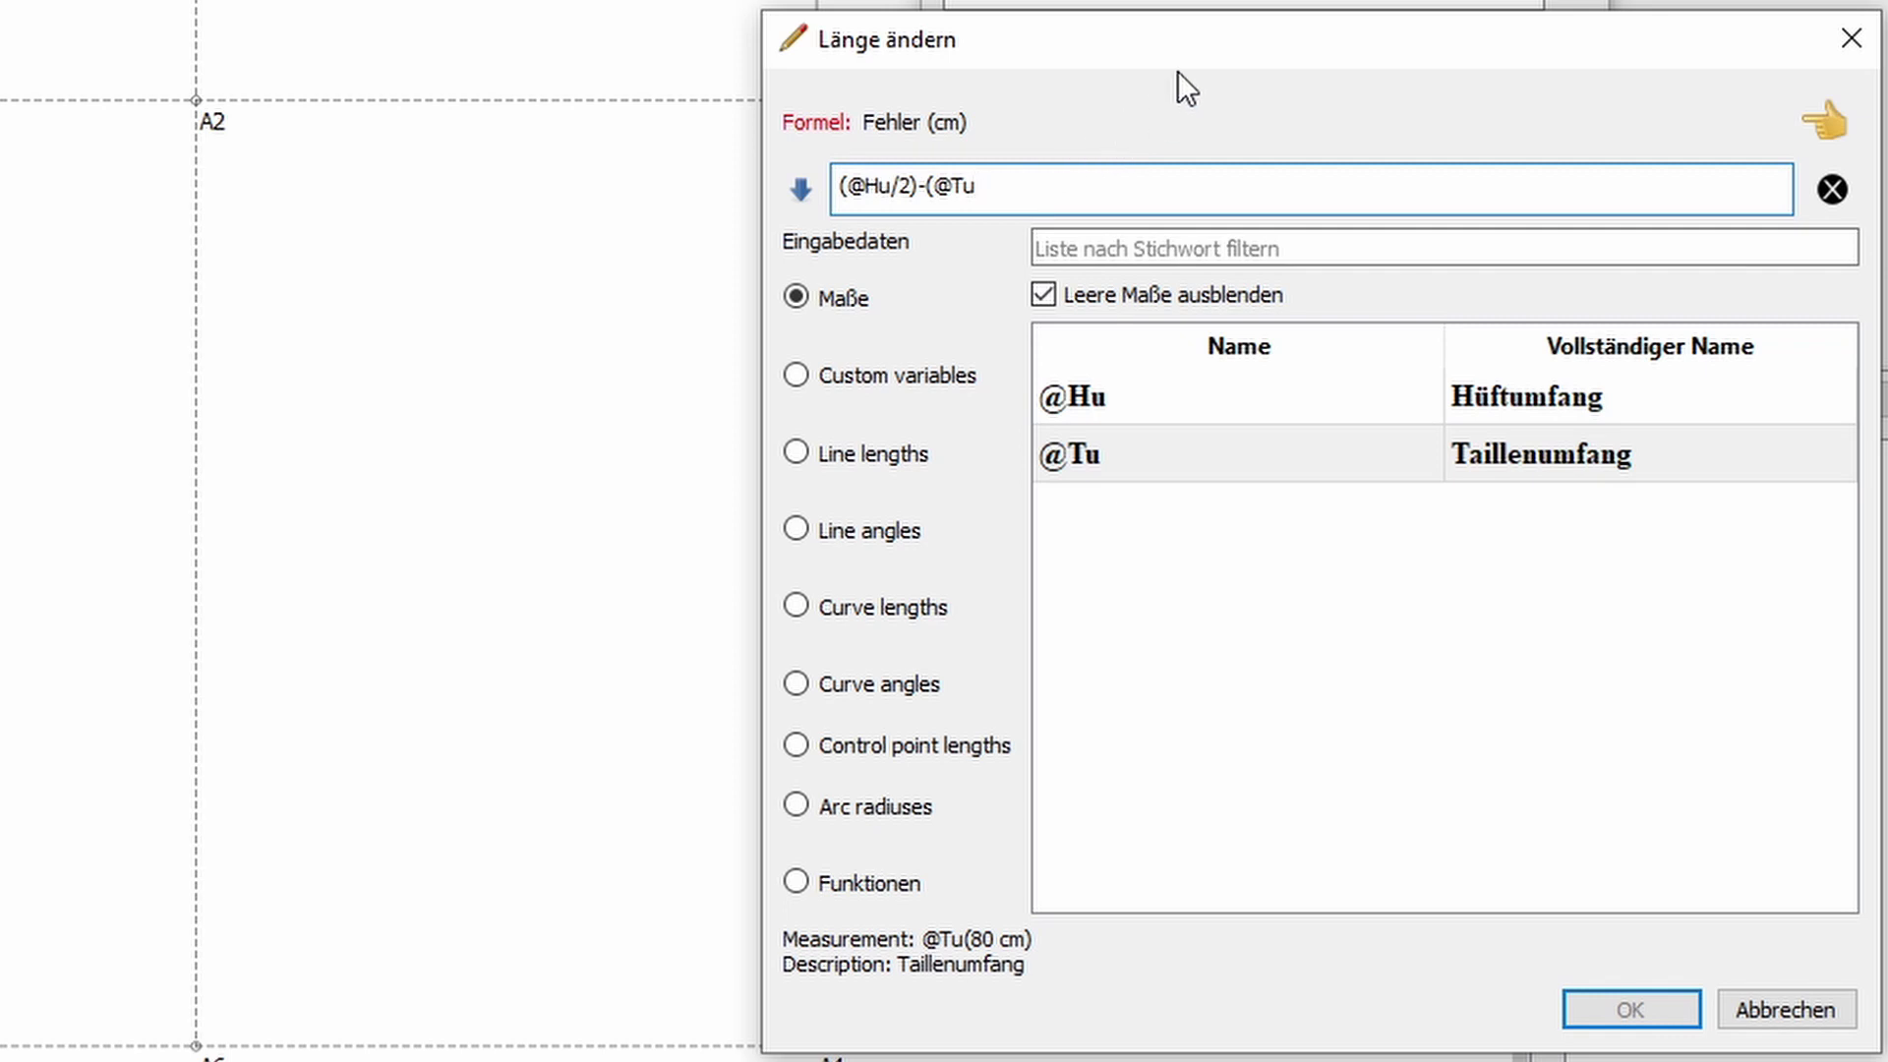
type("/2")
type(")")
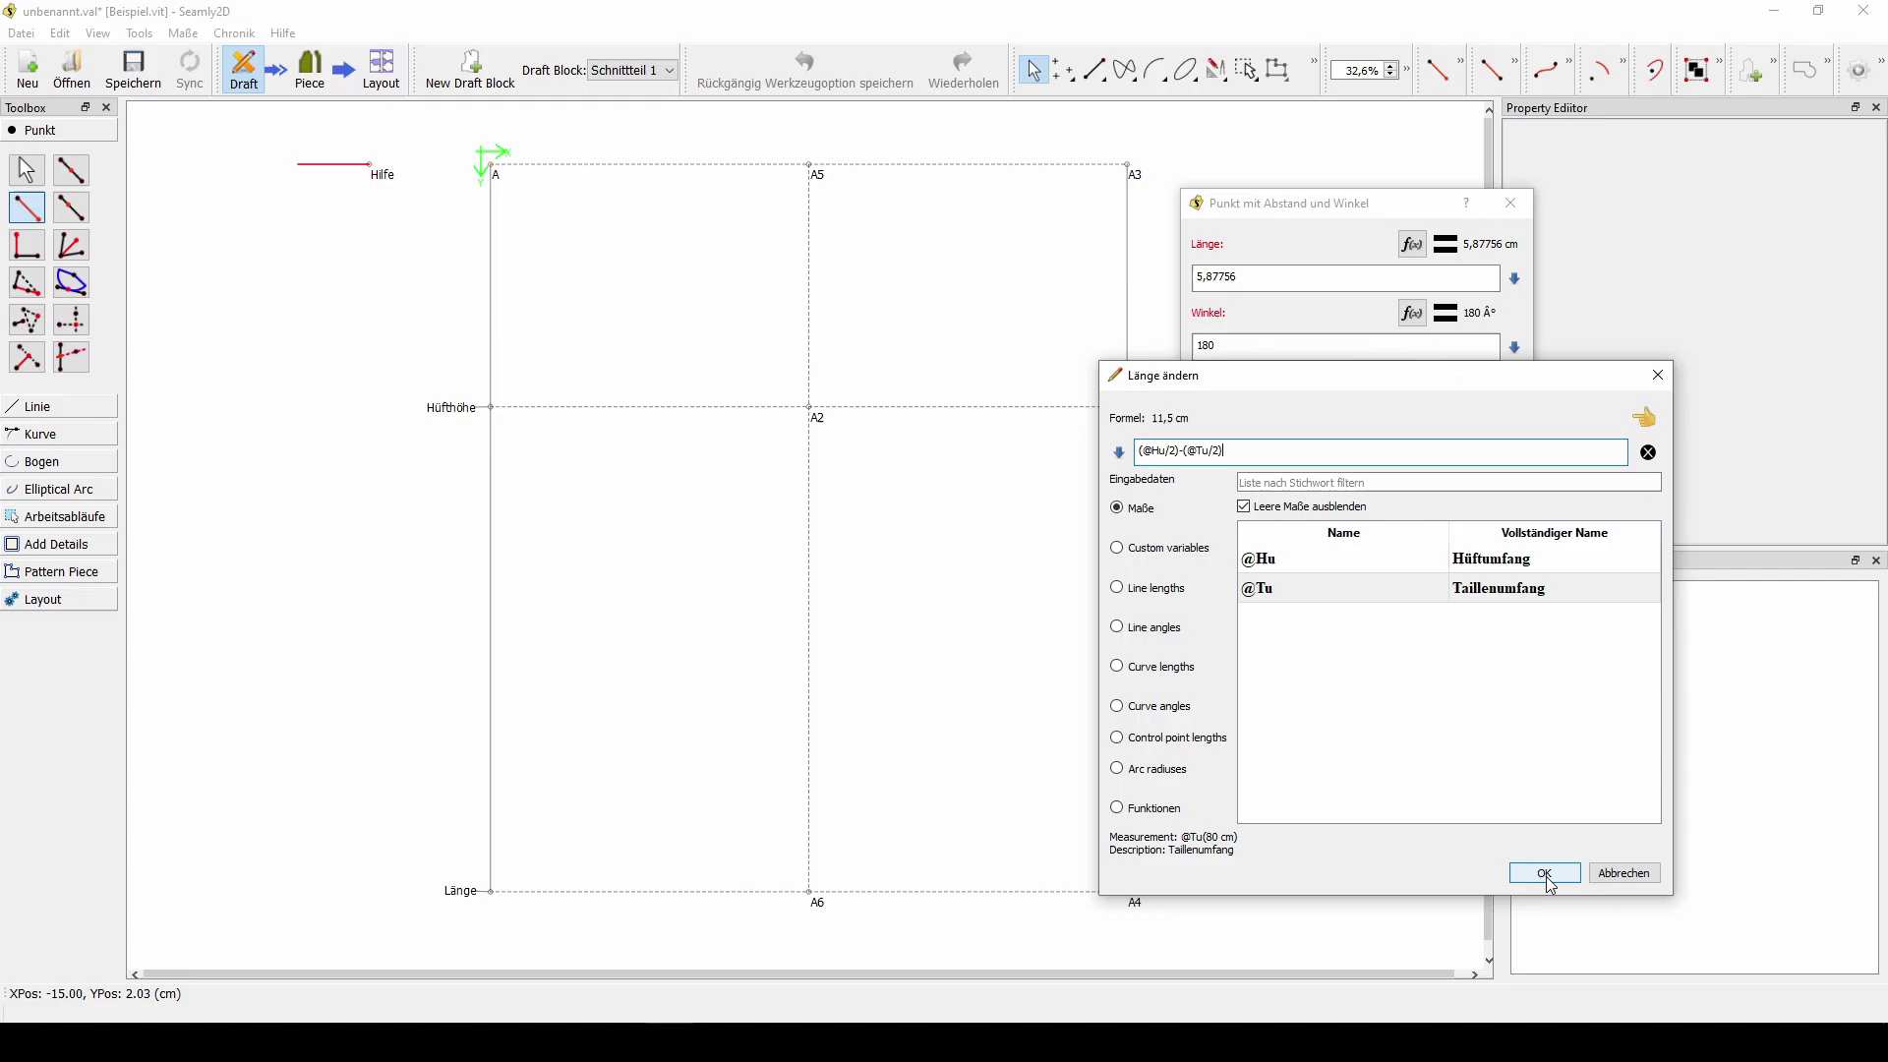
left_click(1631, 1010)
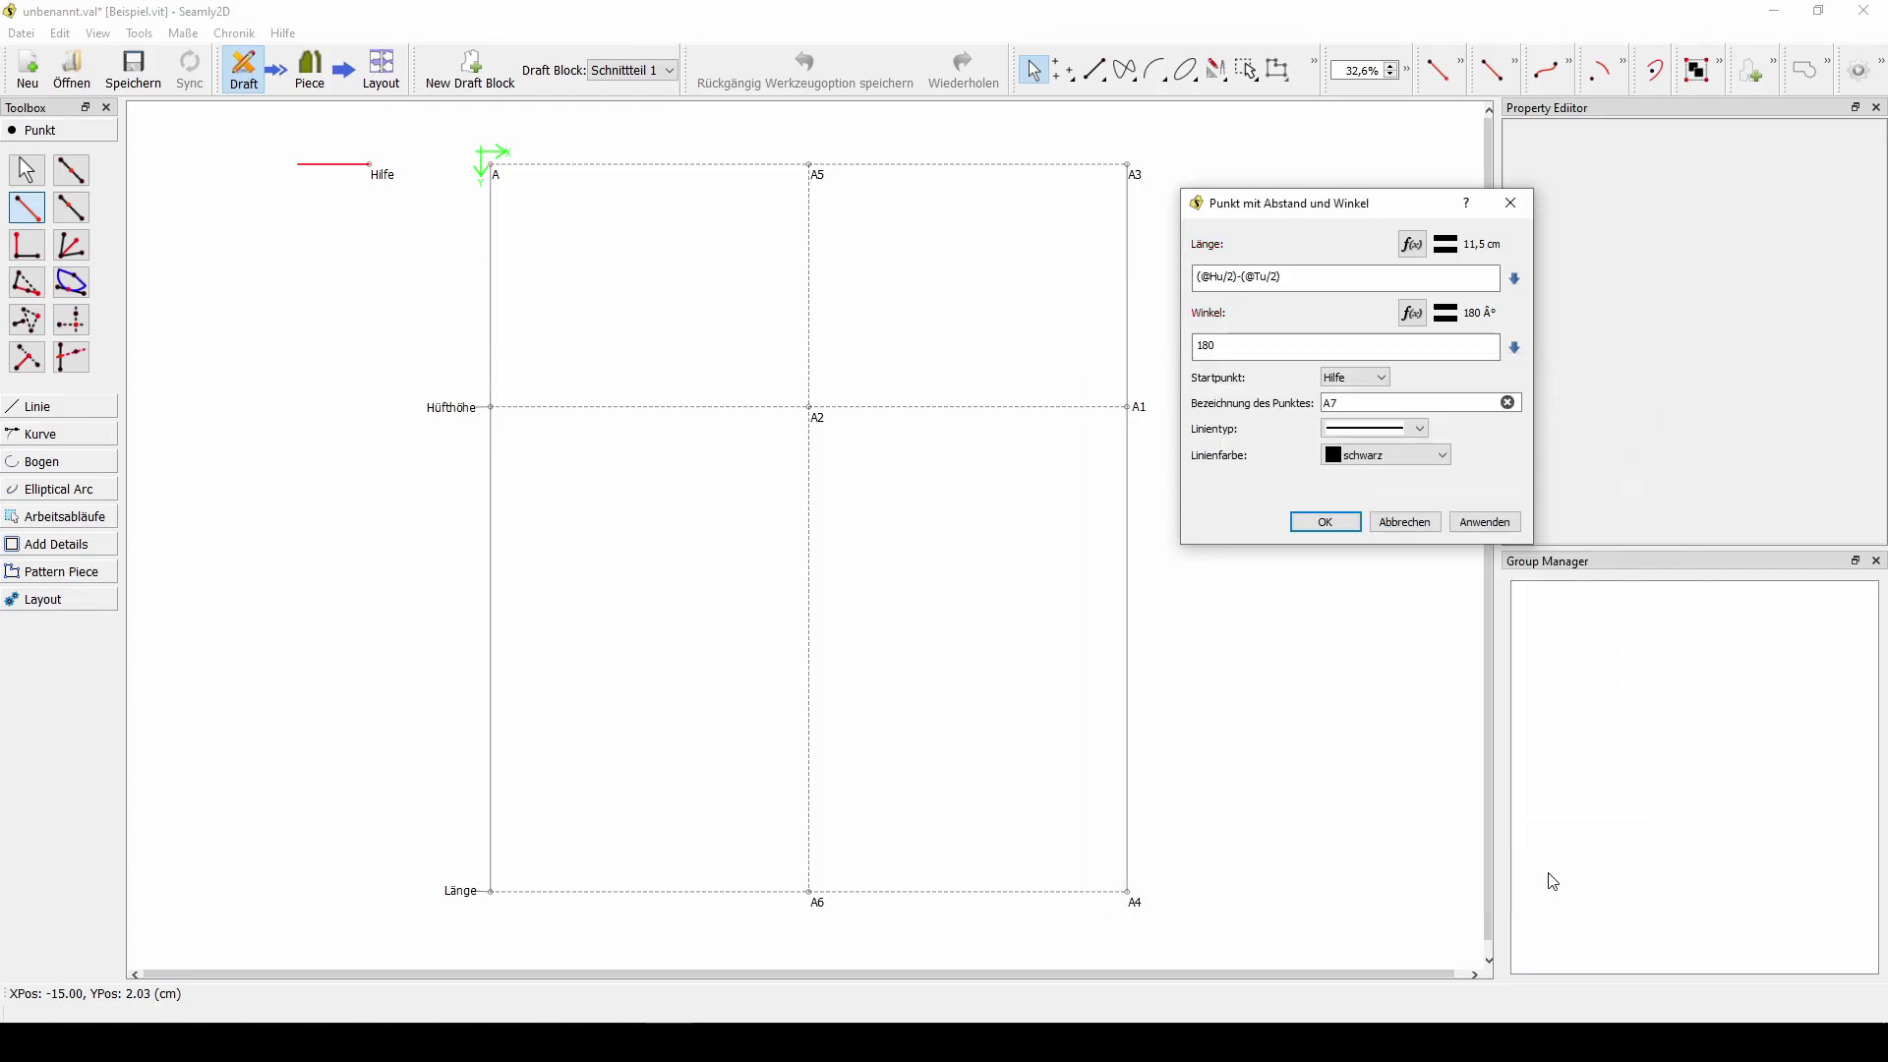
- Name the point Differenz, set its line type to none, and create it
left_click(1339, 406)
double_click(1339, 406)
type("Differenz")
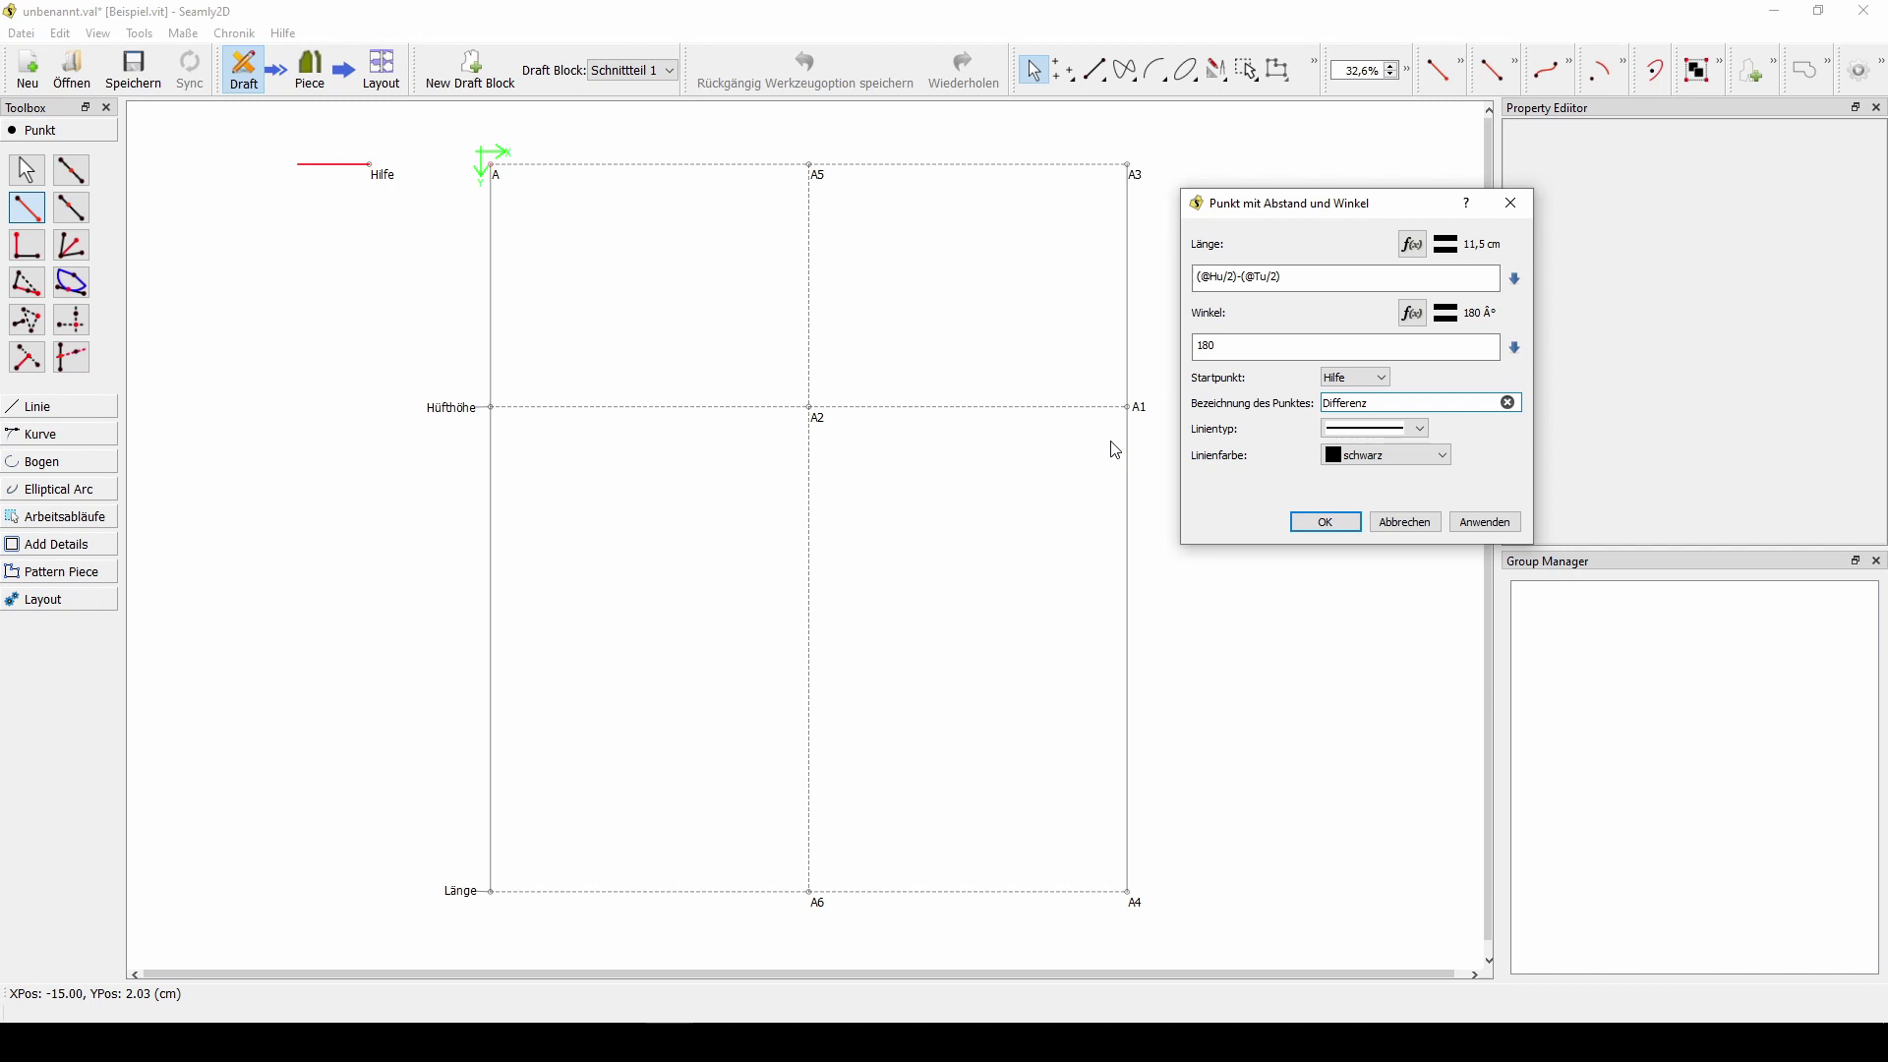
left_click(1361, 432)
left_click(1342, 511)
left_click(1334, 529)
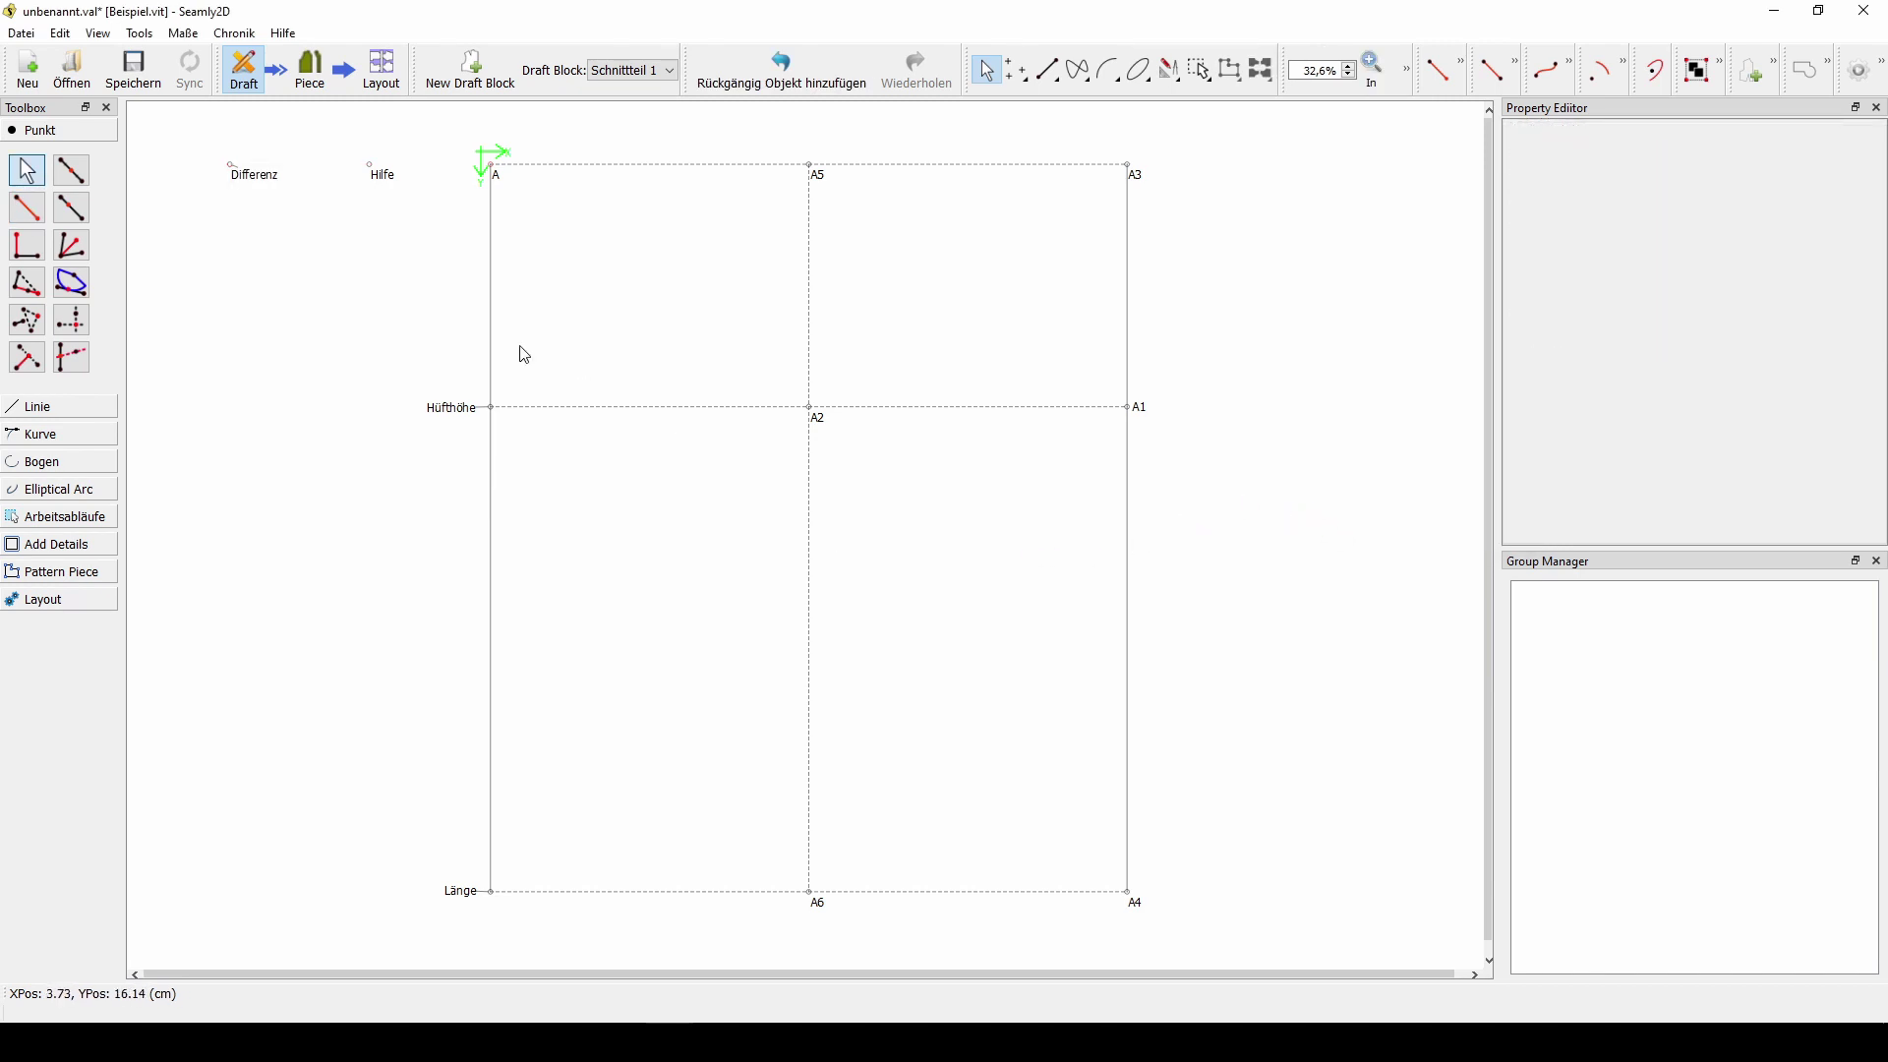
left_click(70, 212)
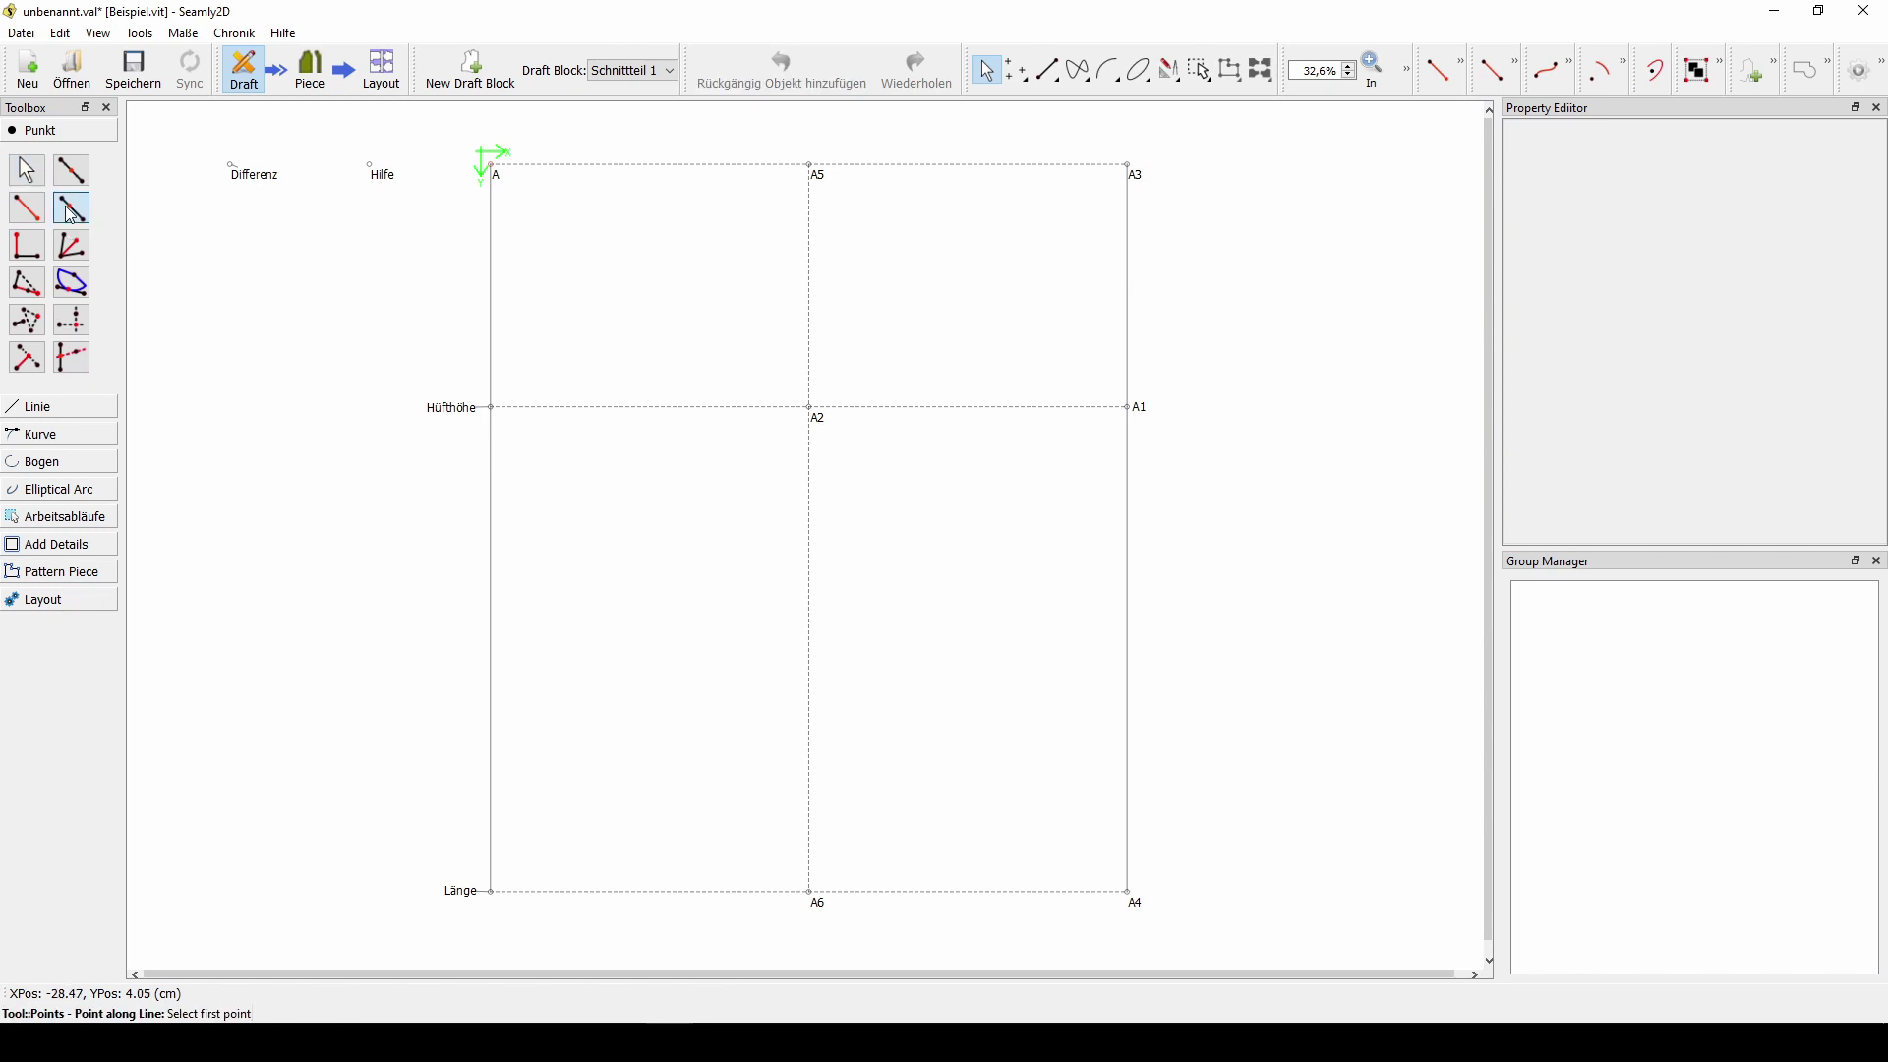
- Place point AbnH at length 3 on the Hilfe–Differenz line
left_click(377, 173)
left_click(255, 175)
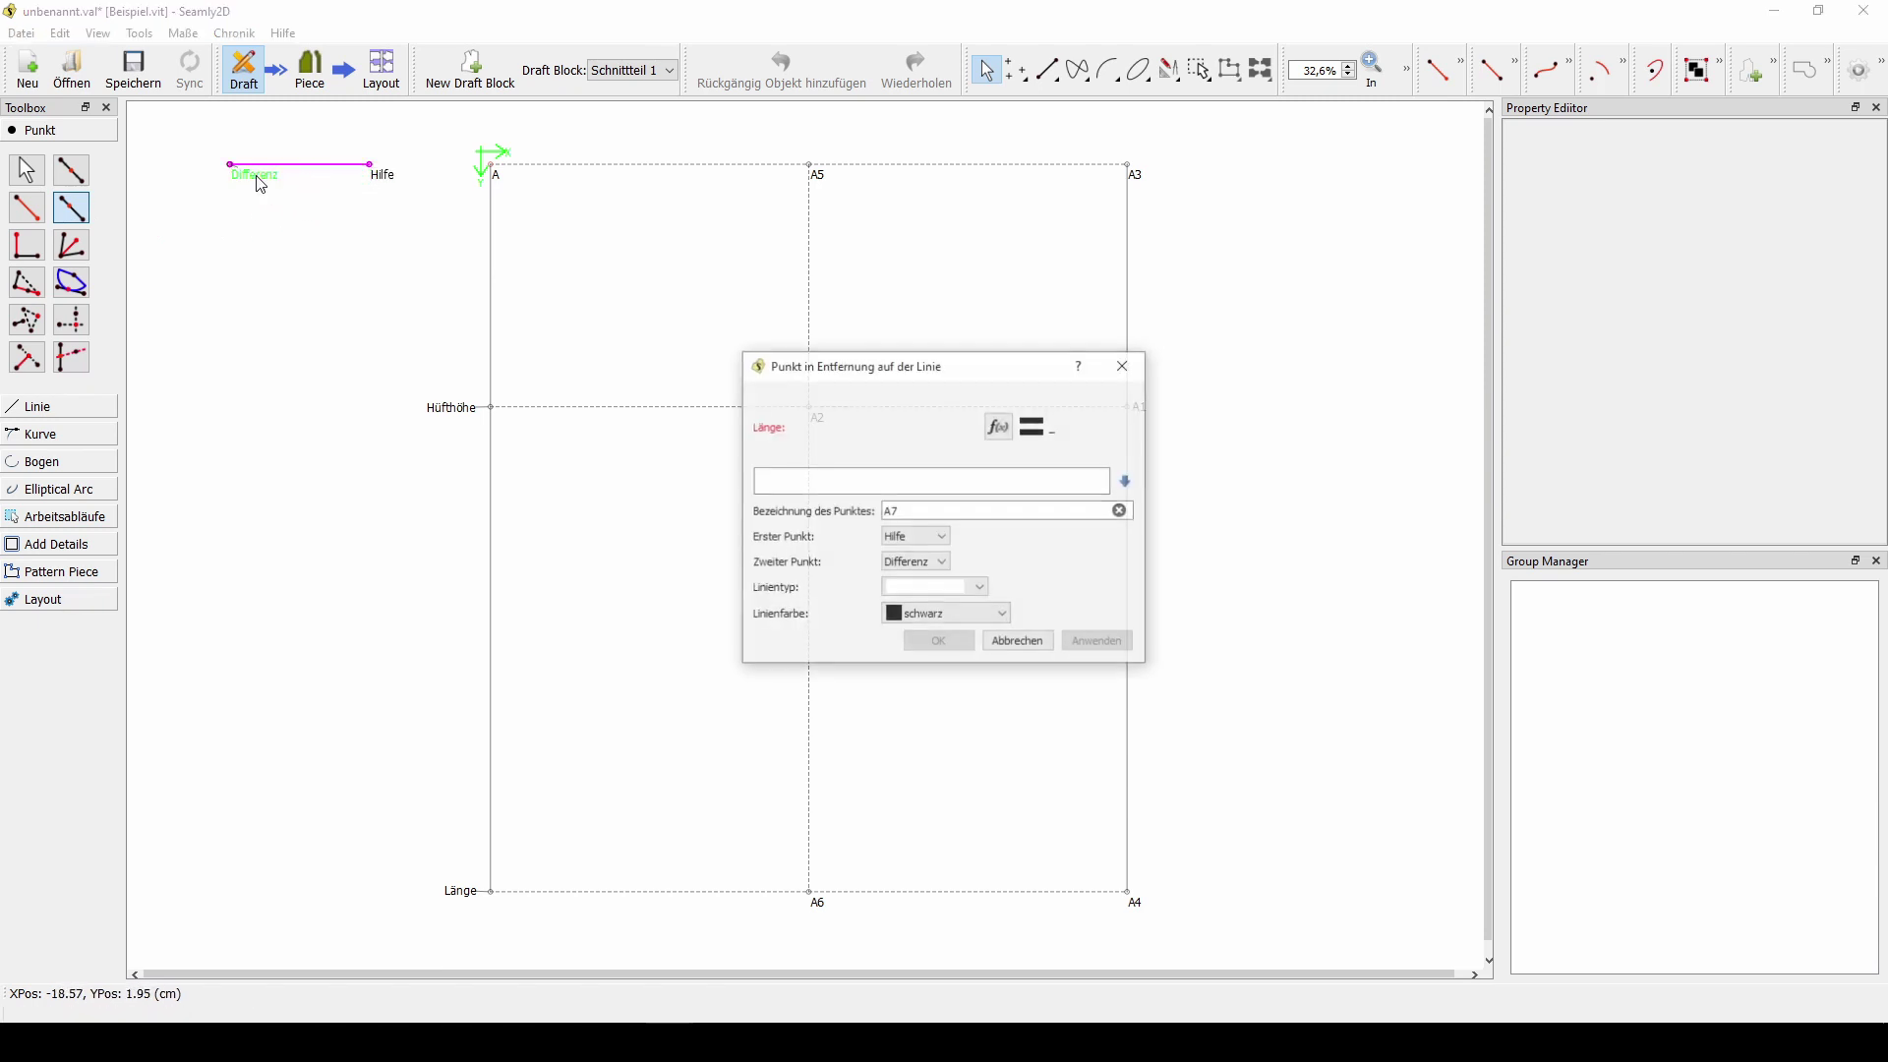
mouse_move(779, 367)
left_mouse_down()
mouse_move(1007, 329)
mouse_move(1192, 180)
left_mouse_up()
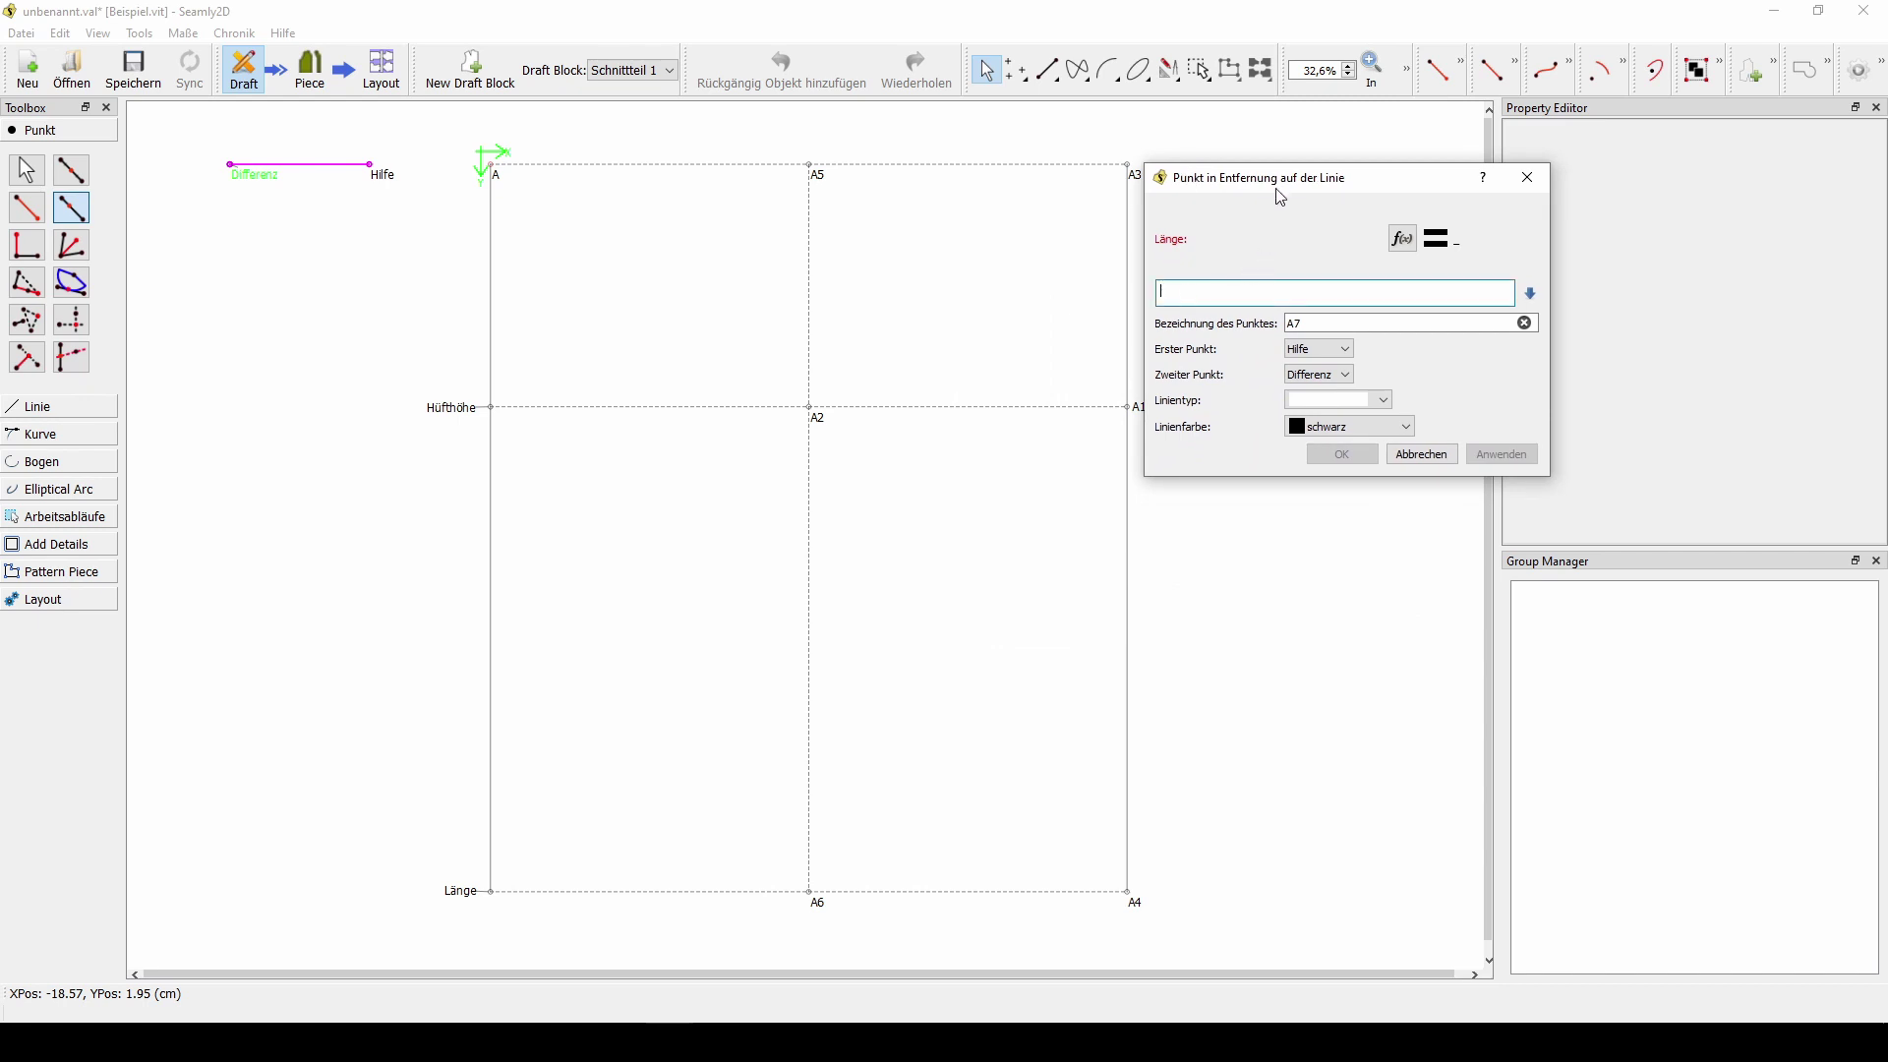
type("3")
left_click(1315, 325)
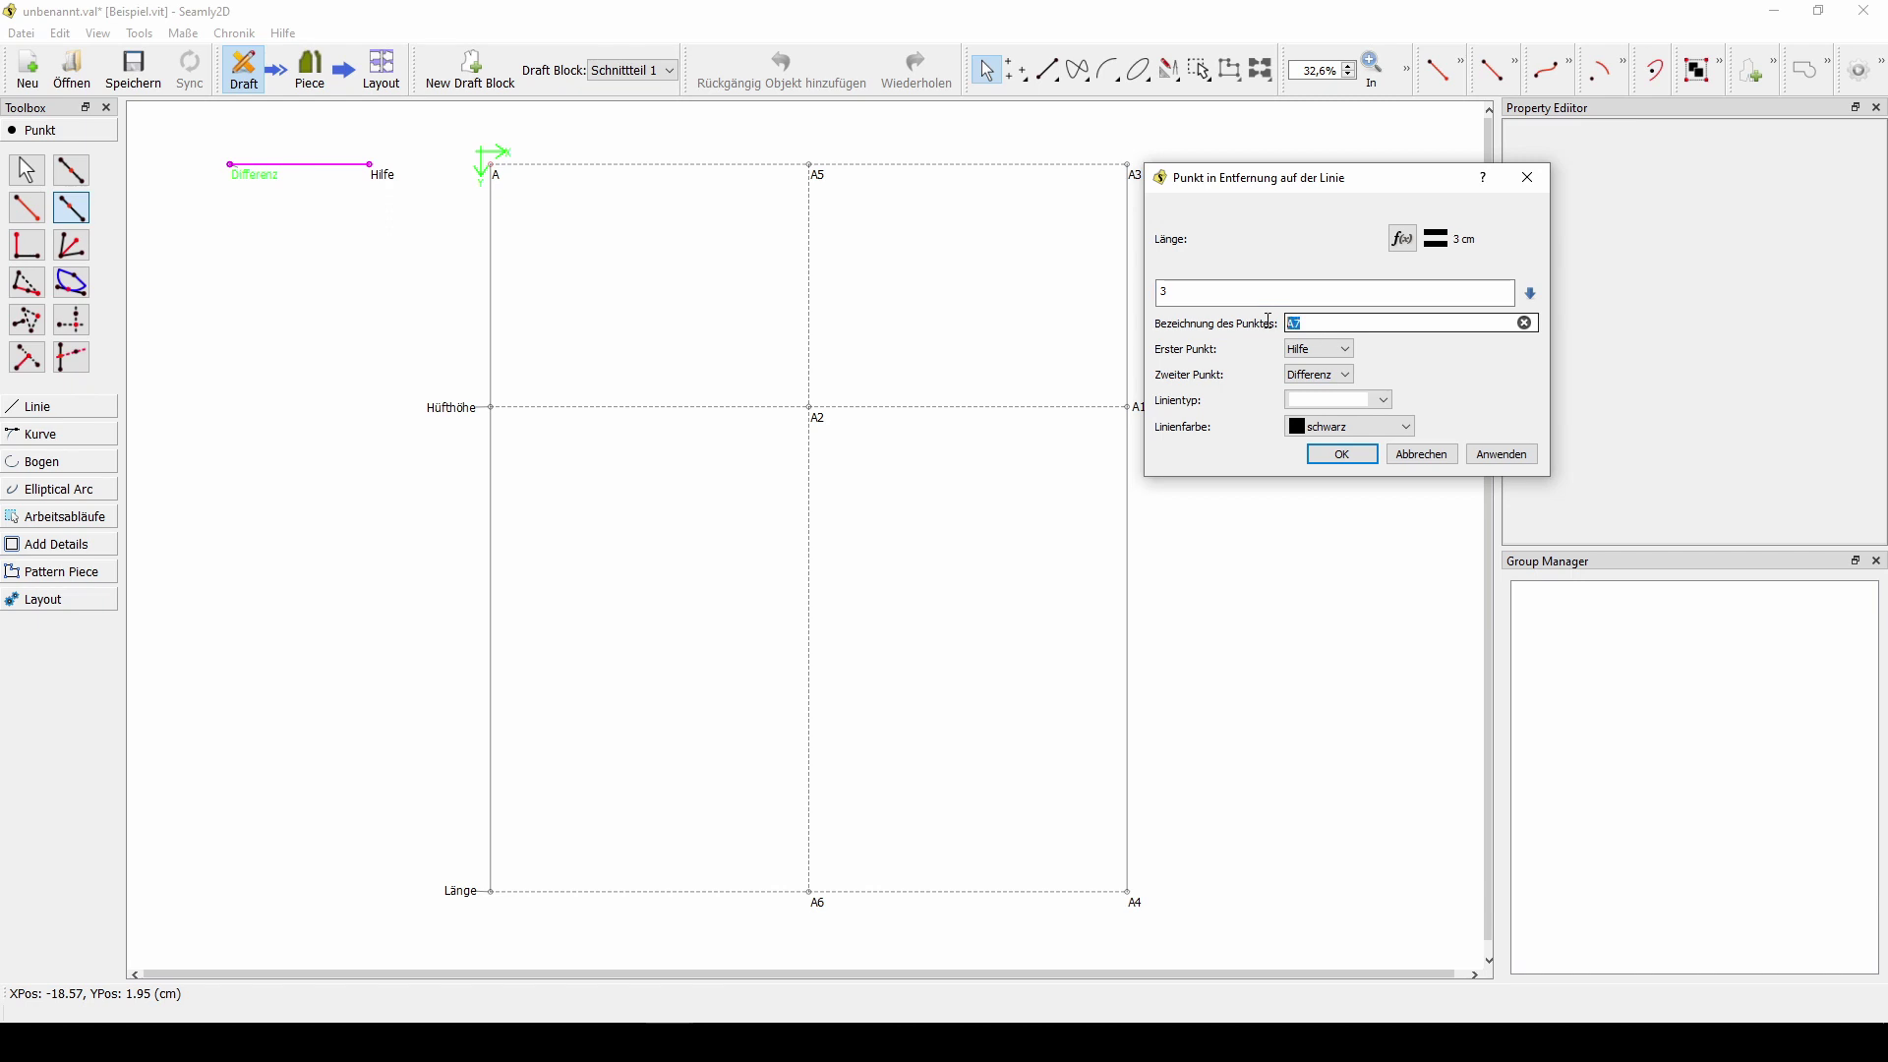
type("AbnH")
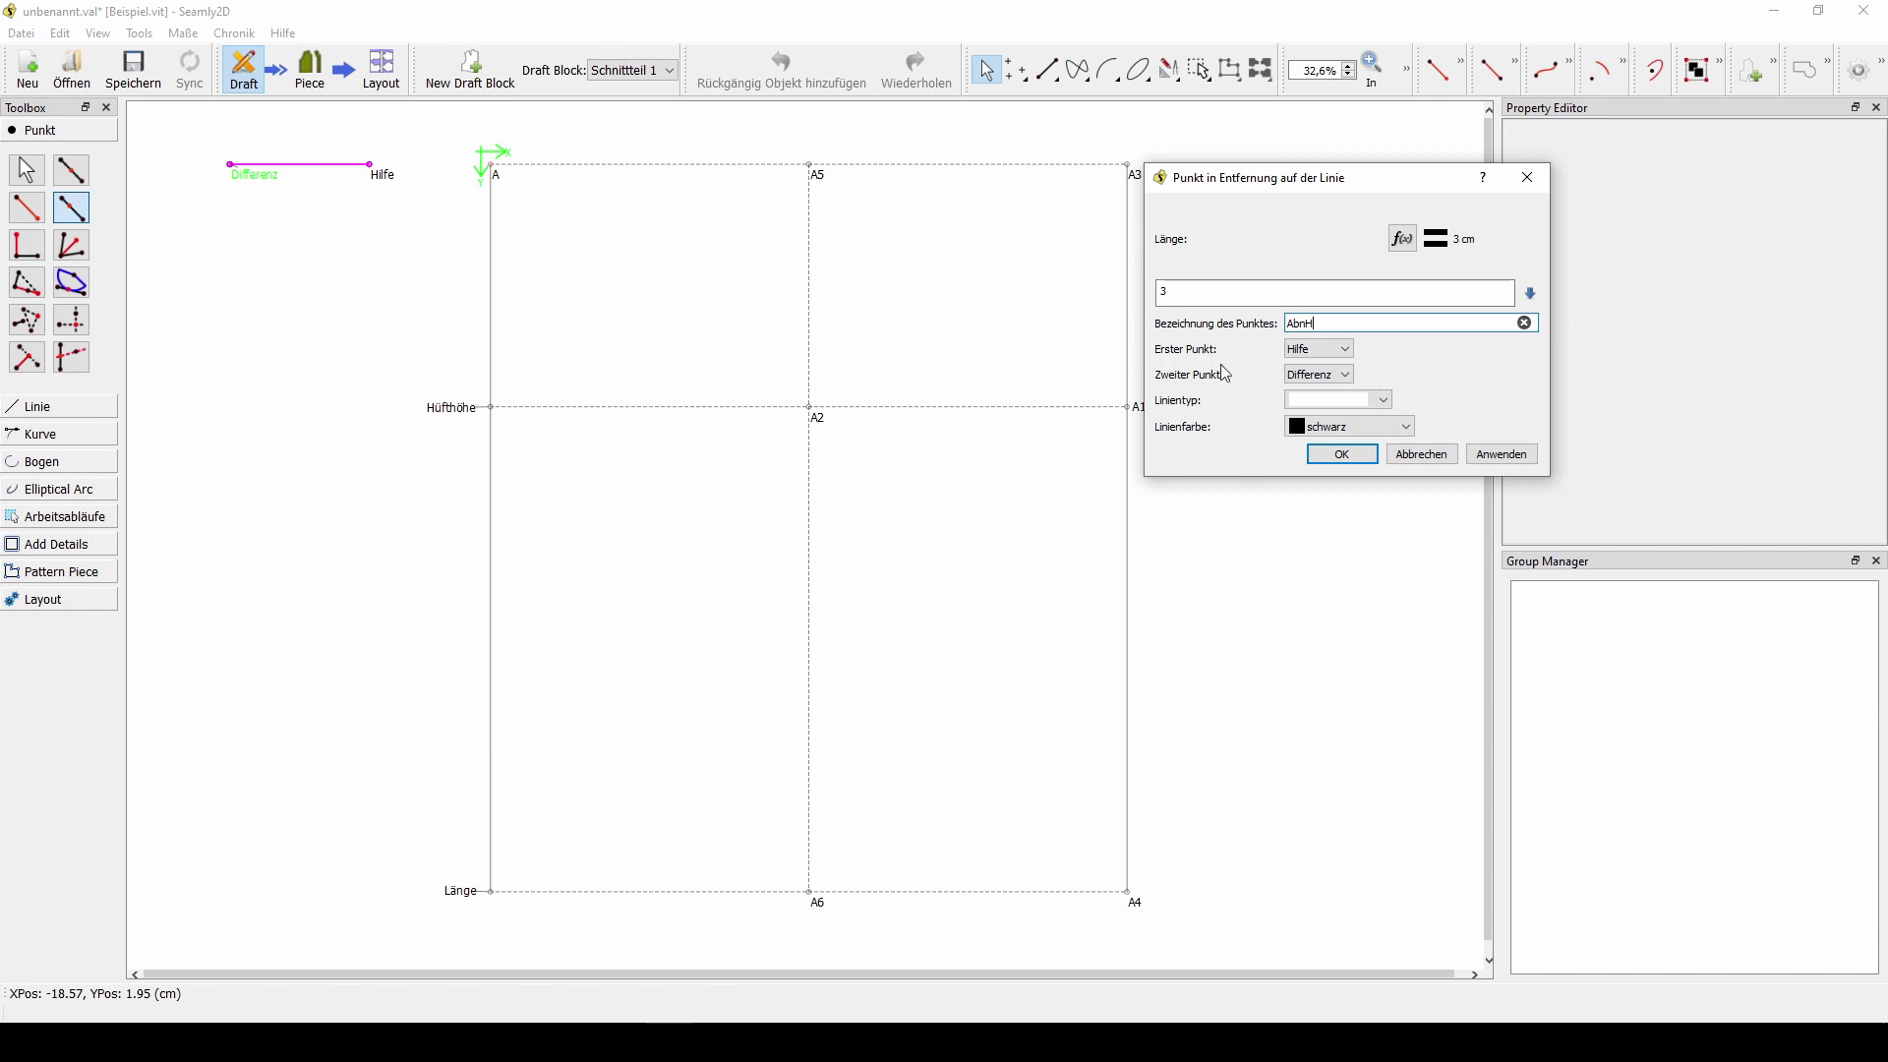
left_click(1363, 464)
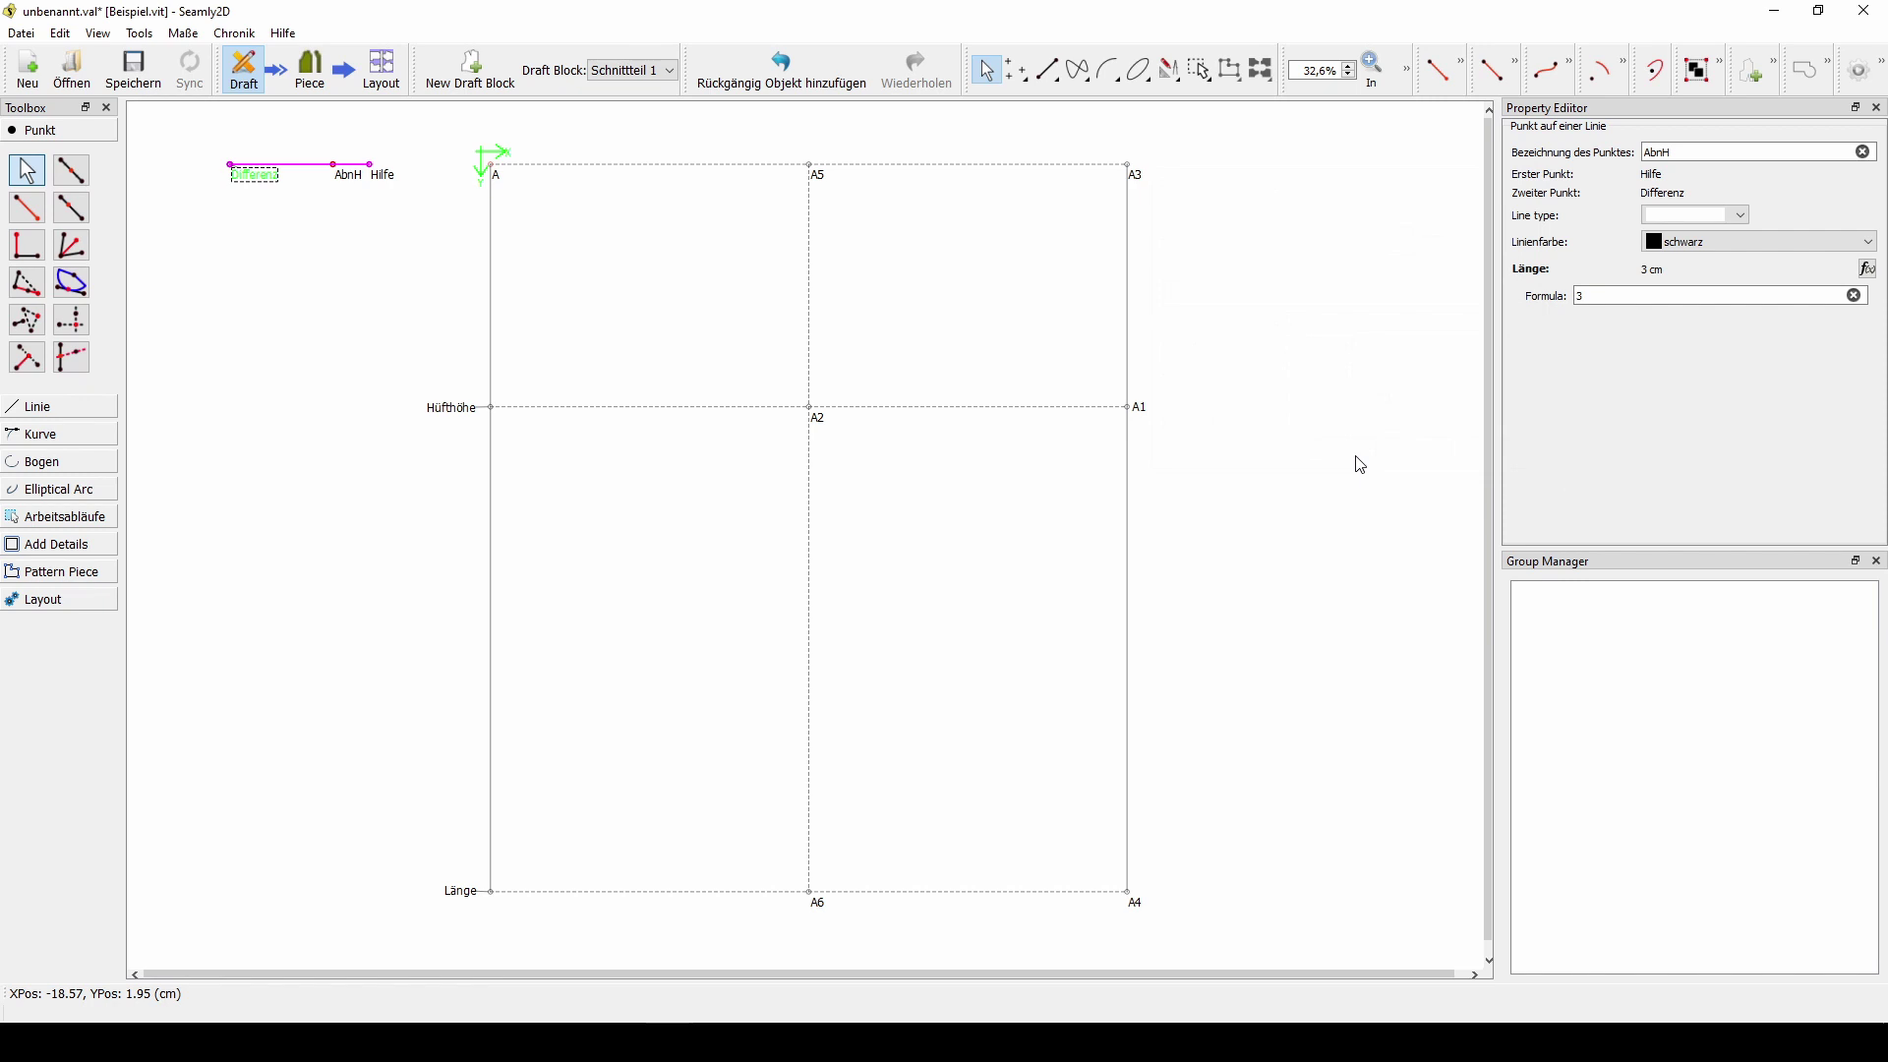
left_click(71, 207)
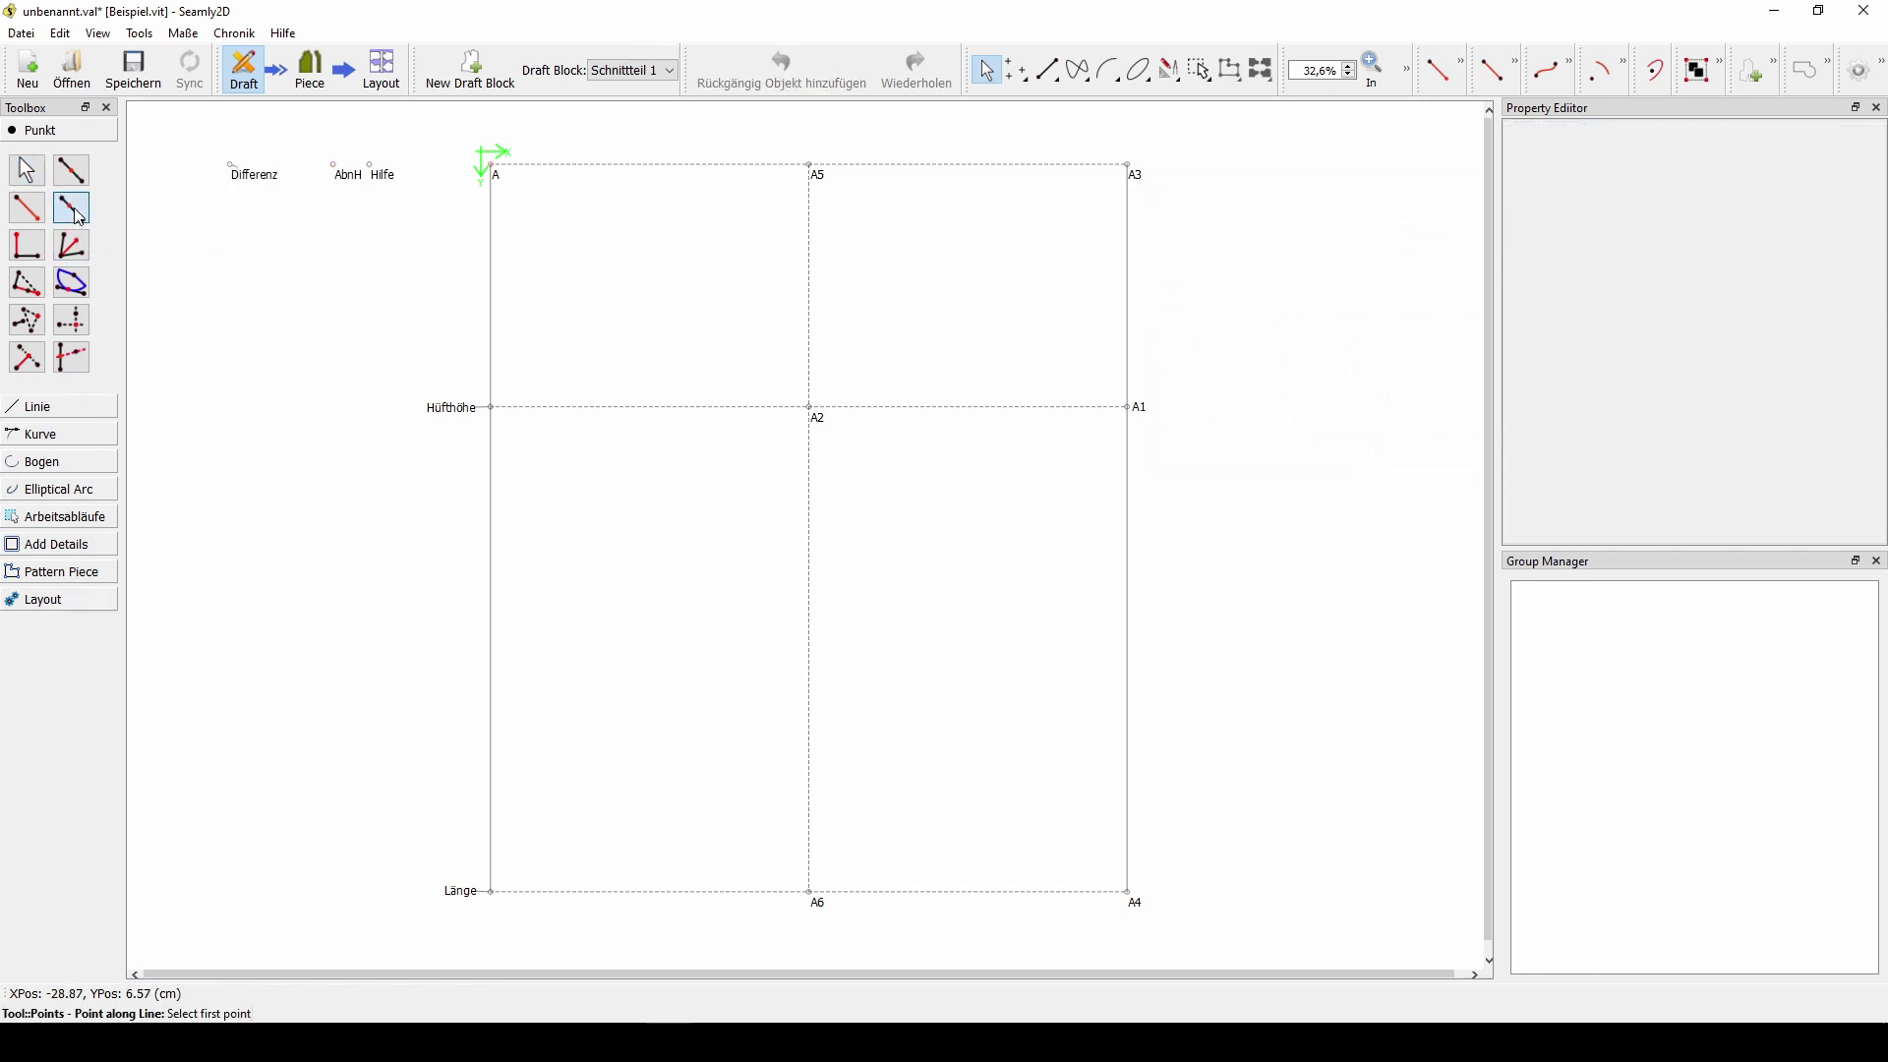
- Place point AbnV at length 2,5 on the AbnH–Differenz line
left_click(344, 178)
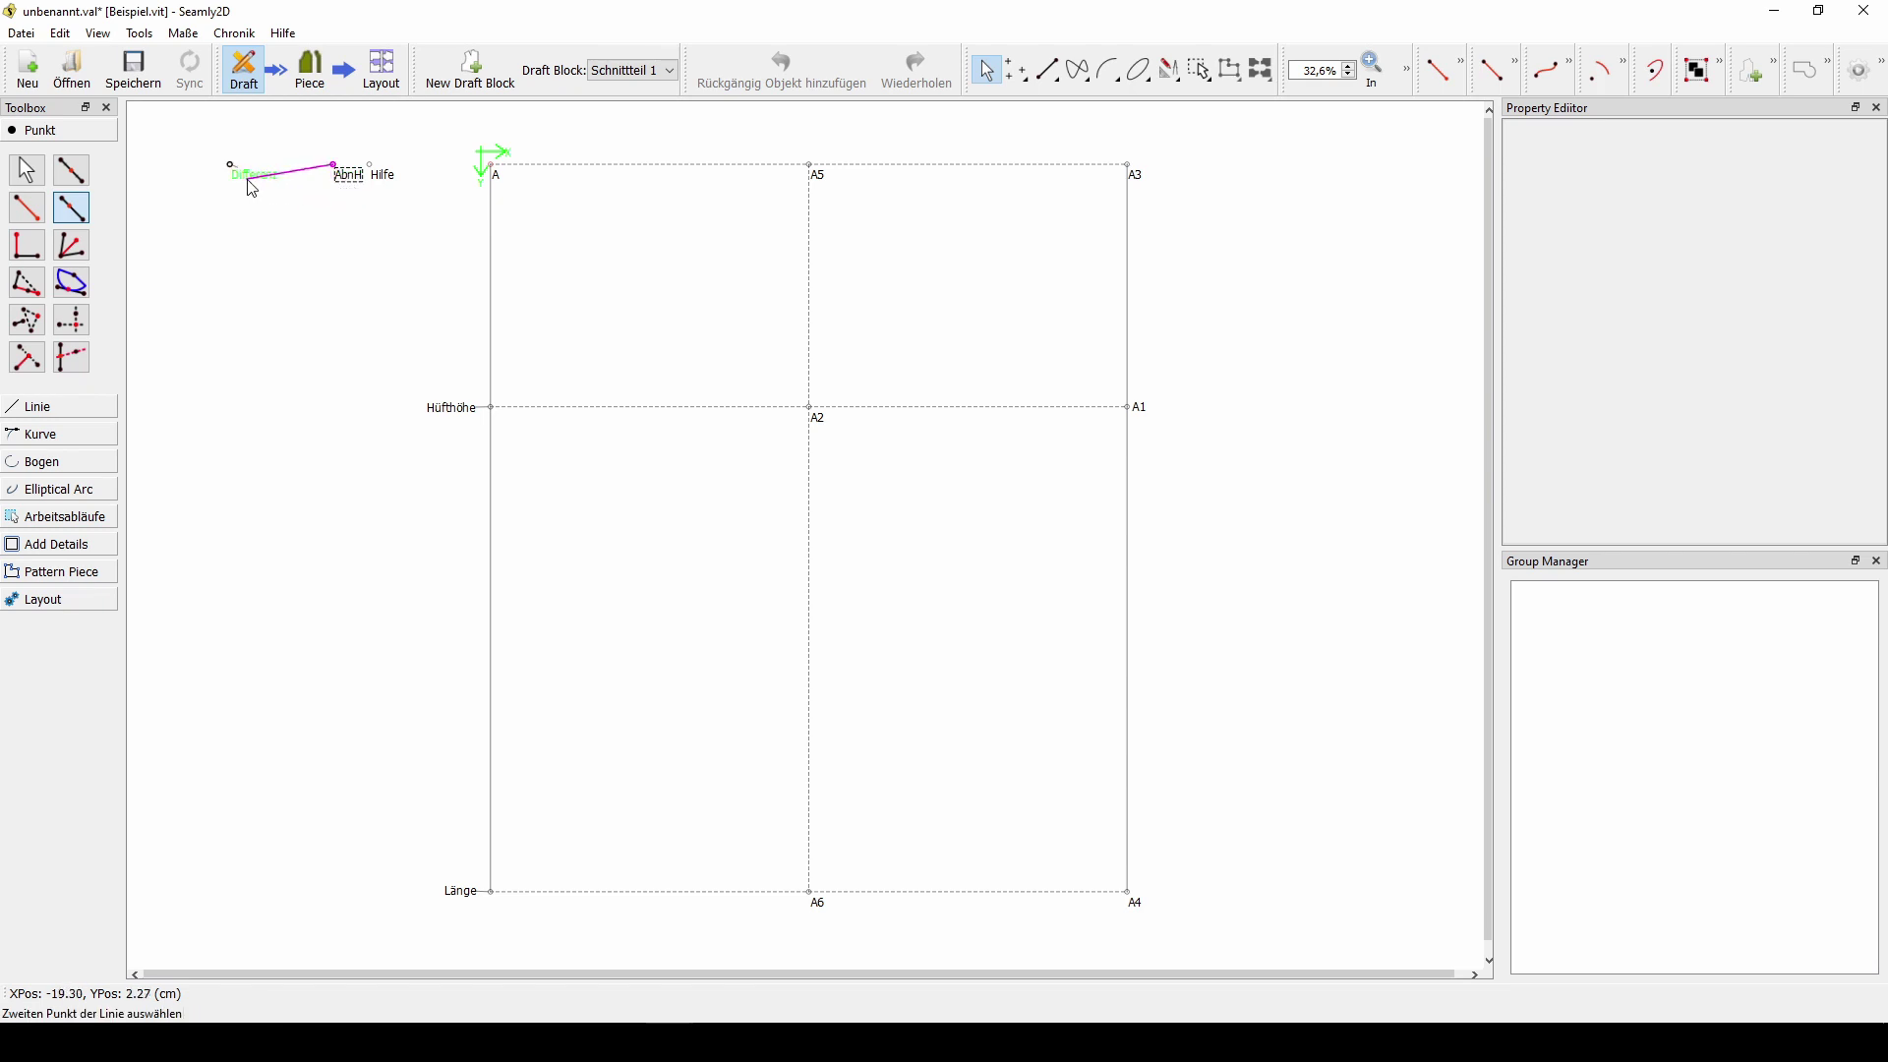
left_click(249, 177)
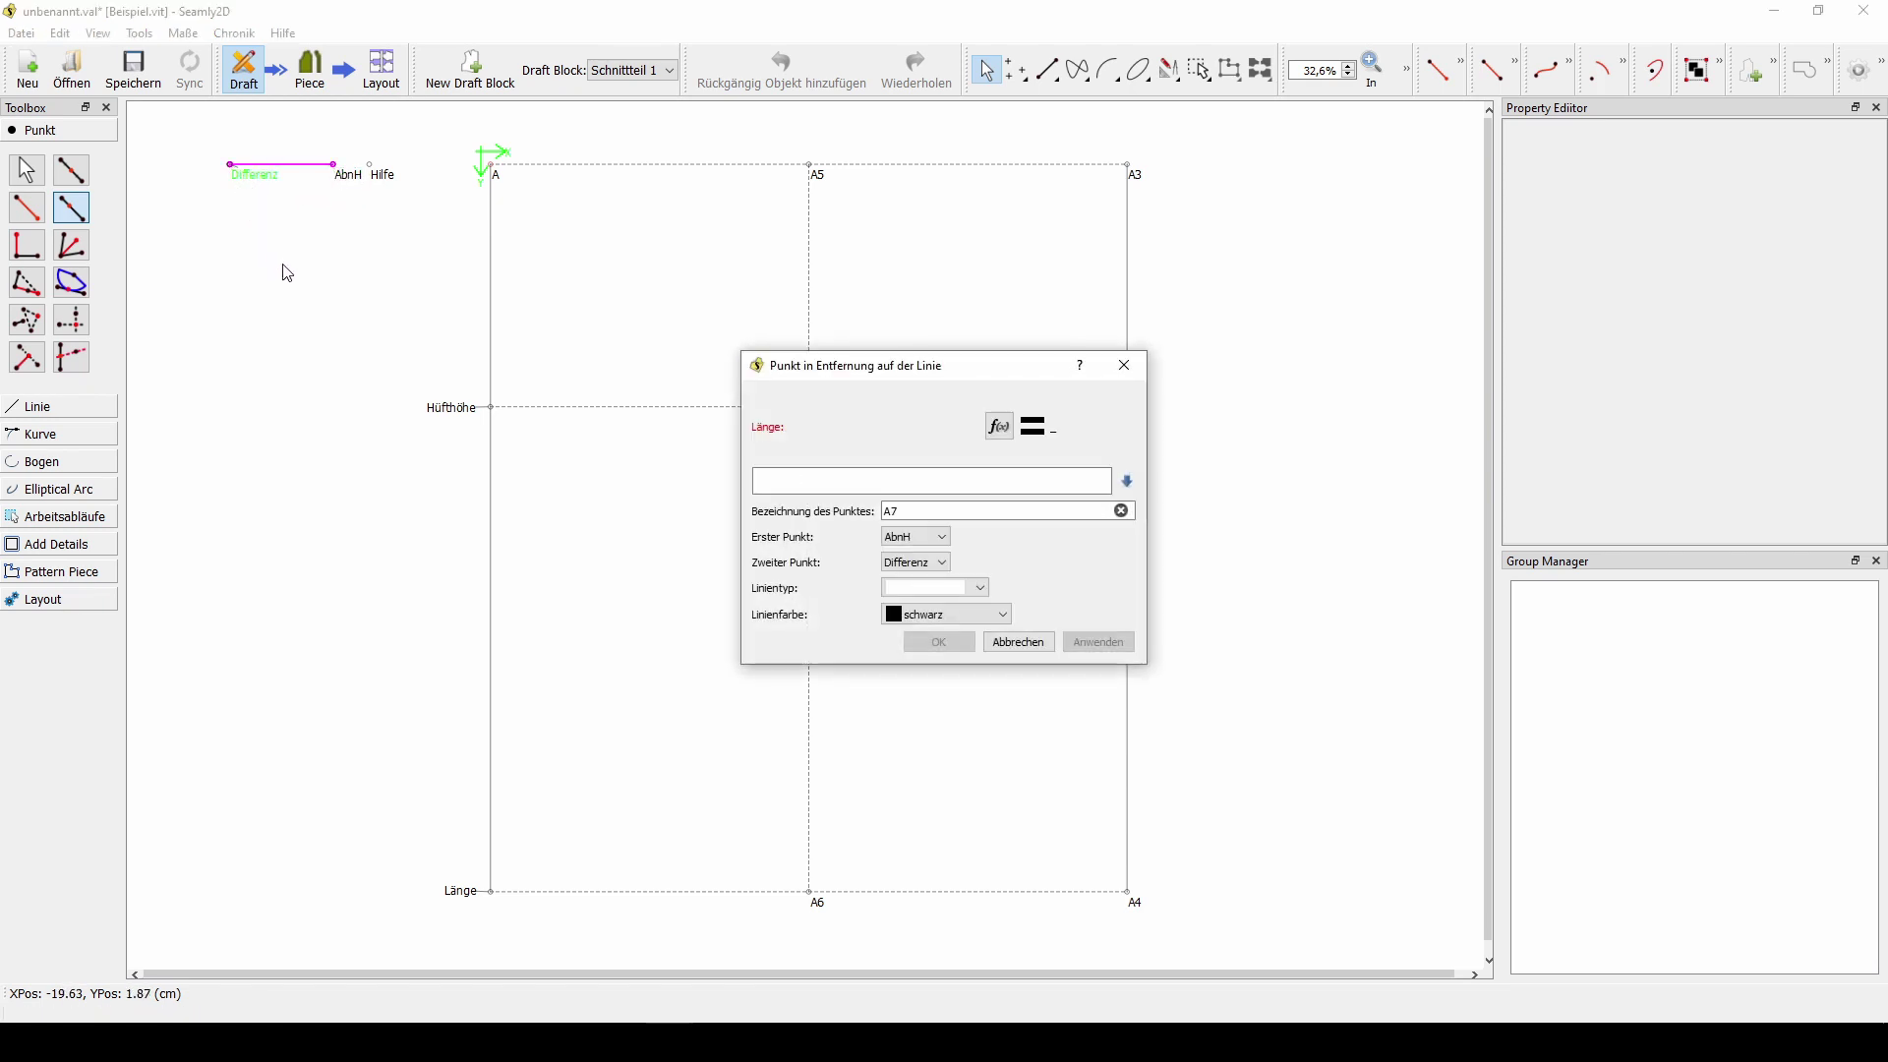
left_click(797, 482)
type("5")
key("Tab")
type("A")
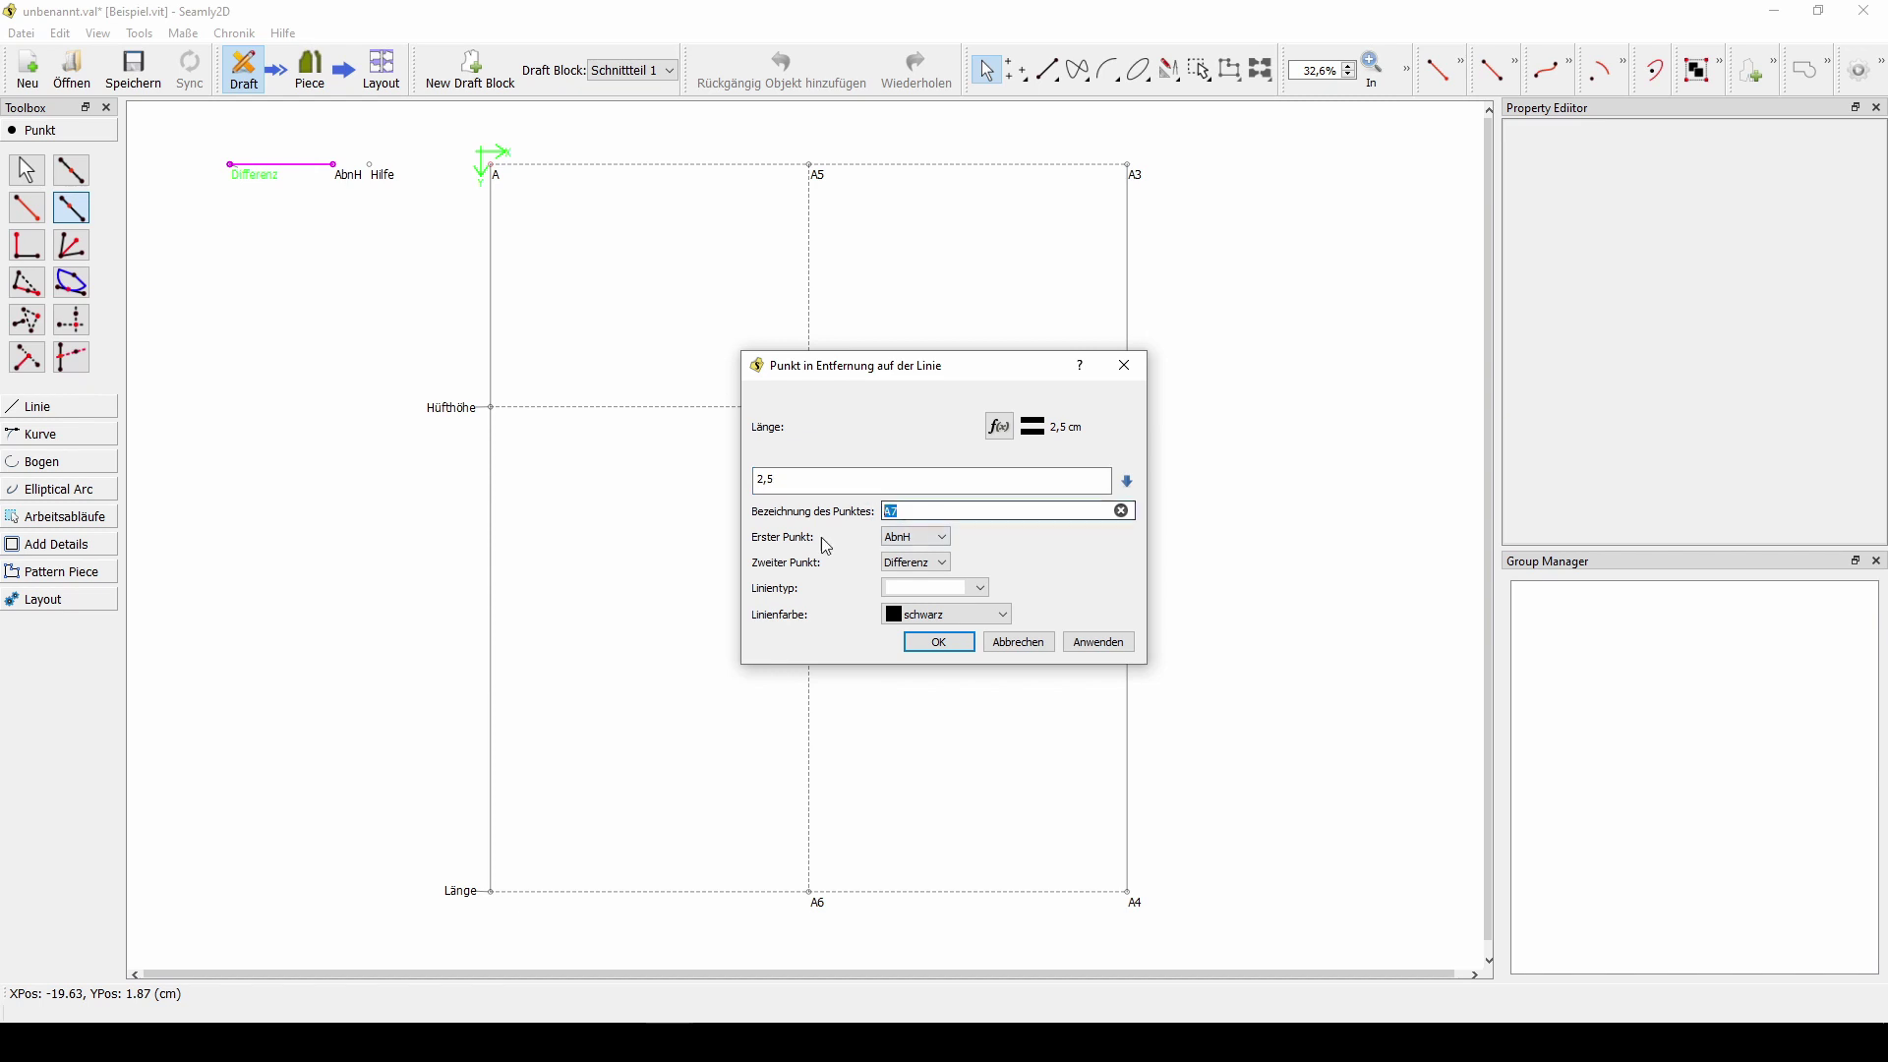
type("bnV")
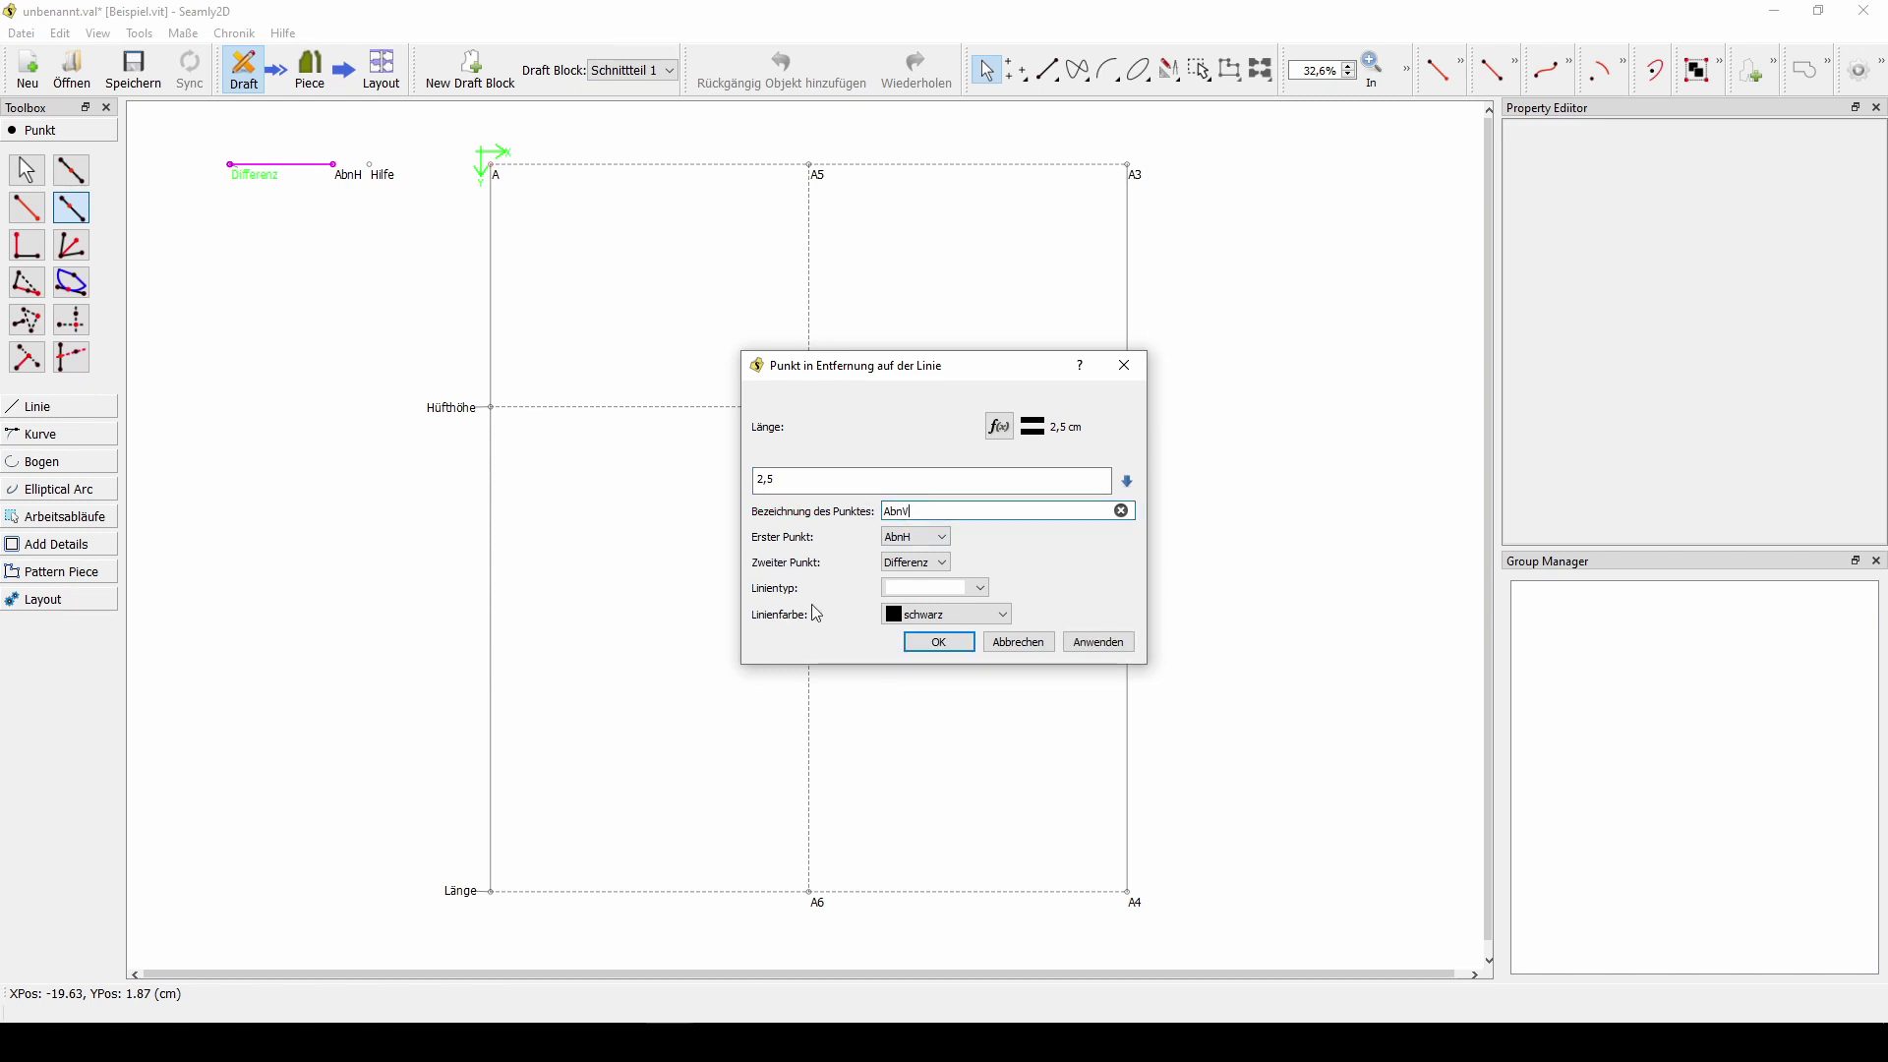
left_click(939, 644)
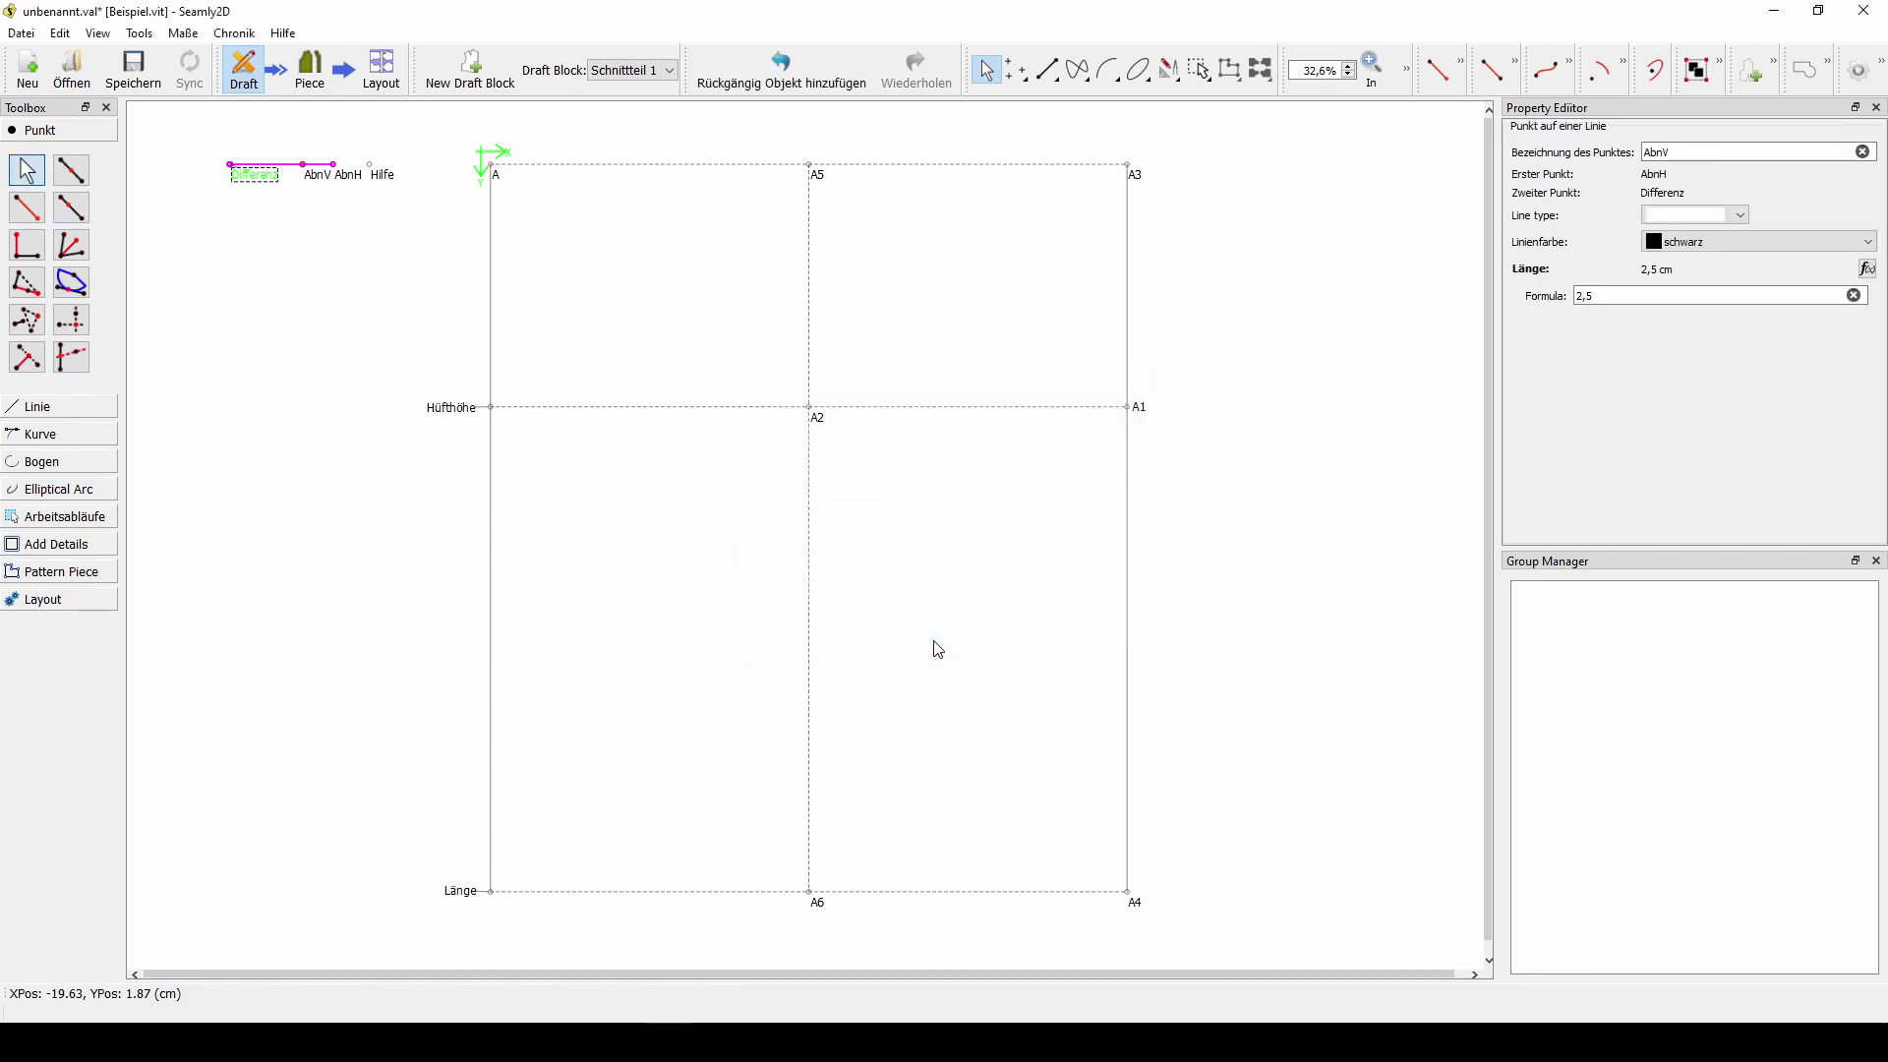
left_click(929, 634)
- Move the AbnV label above the line, AbnH's label below, and Hilfe's beside its point
left_click_drag(310, 176, 297, 129)
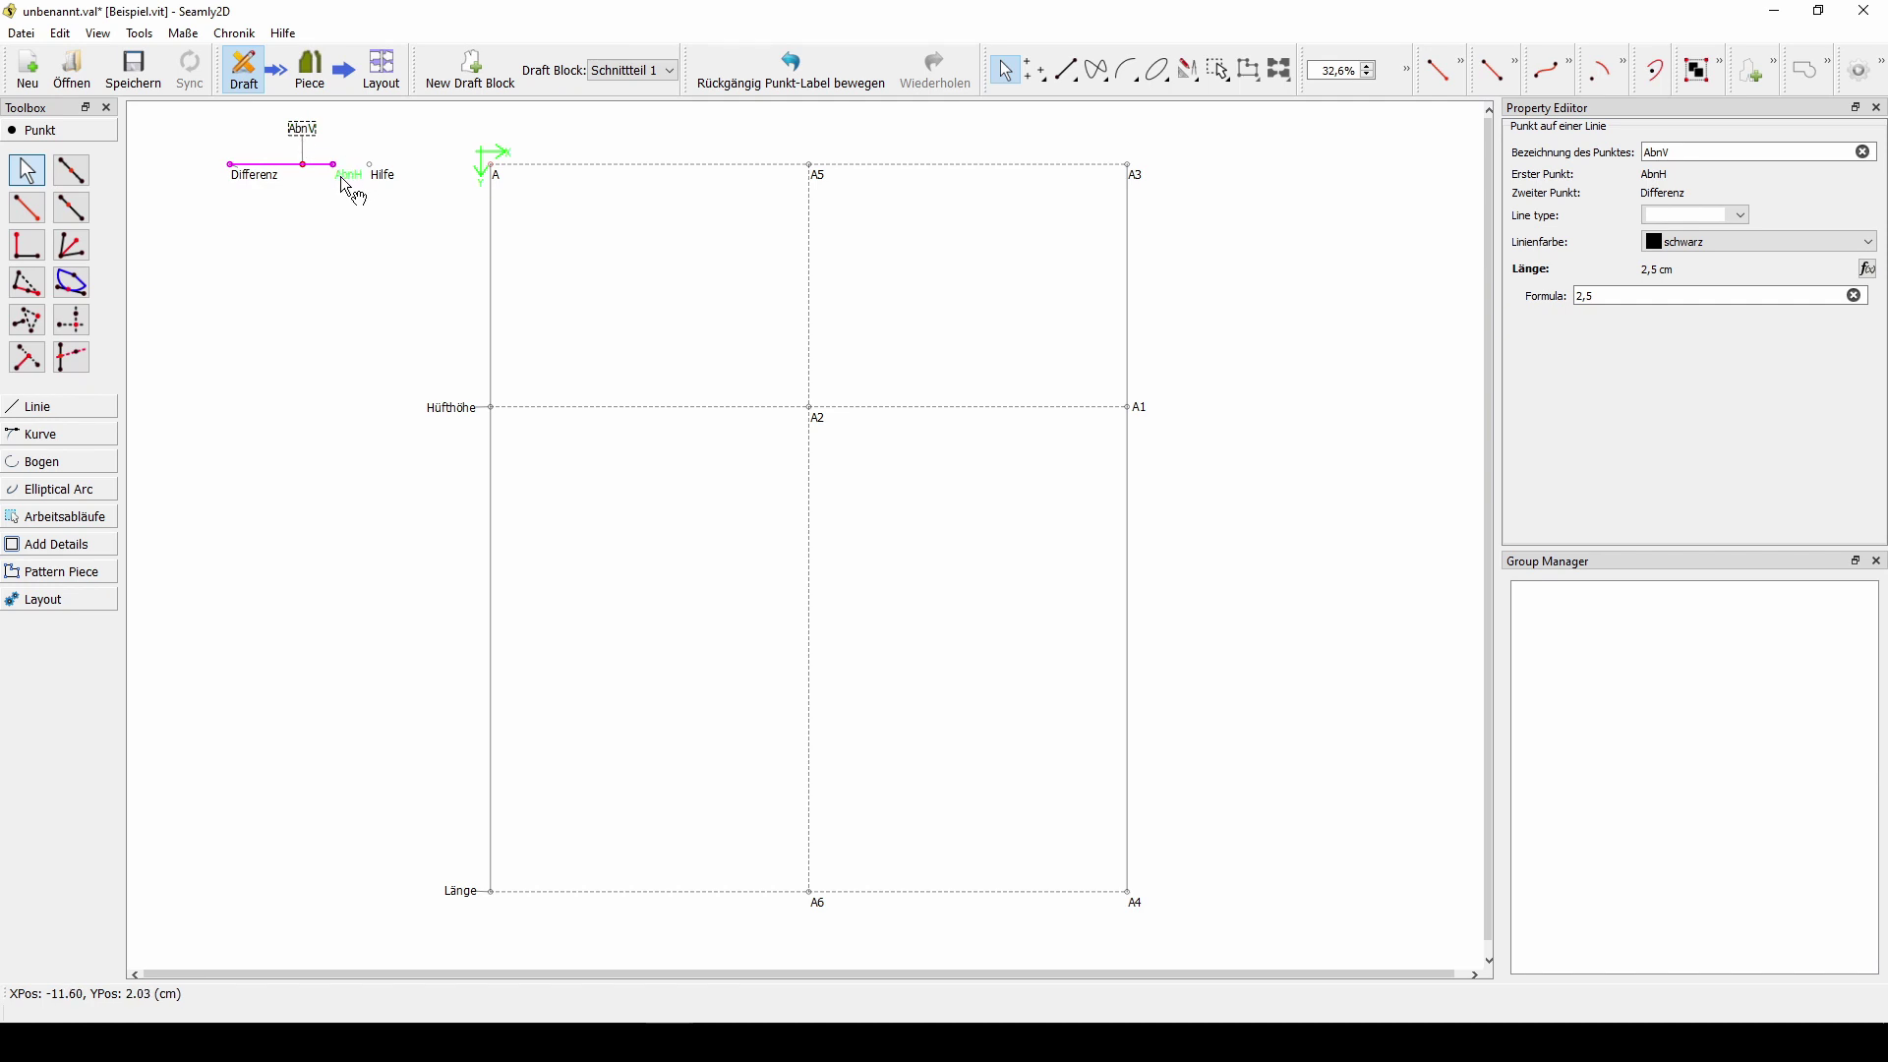
mouse_move(347, 182)
left_mouse_down()
mouse_move(333, 207)
mouse_move(194, 177)
left_mouse_up()
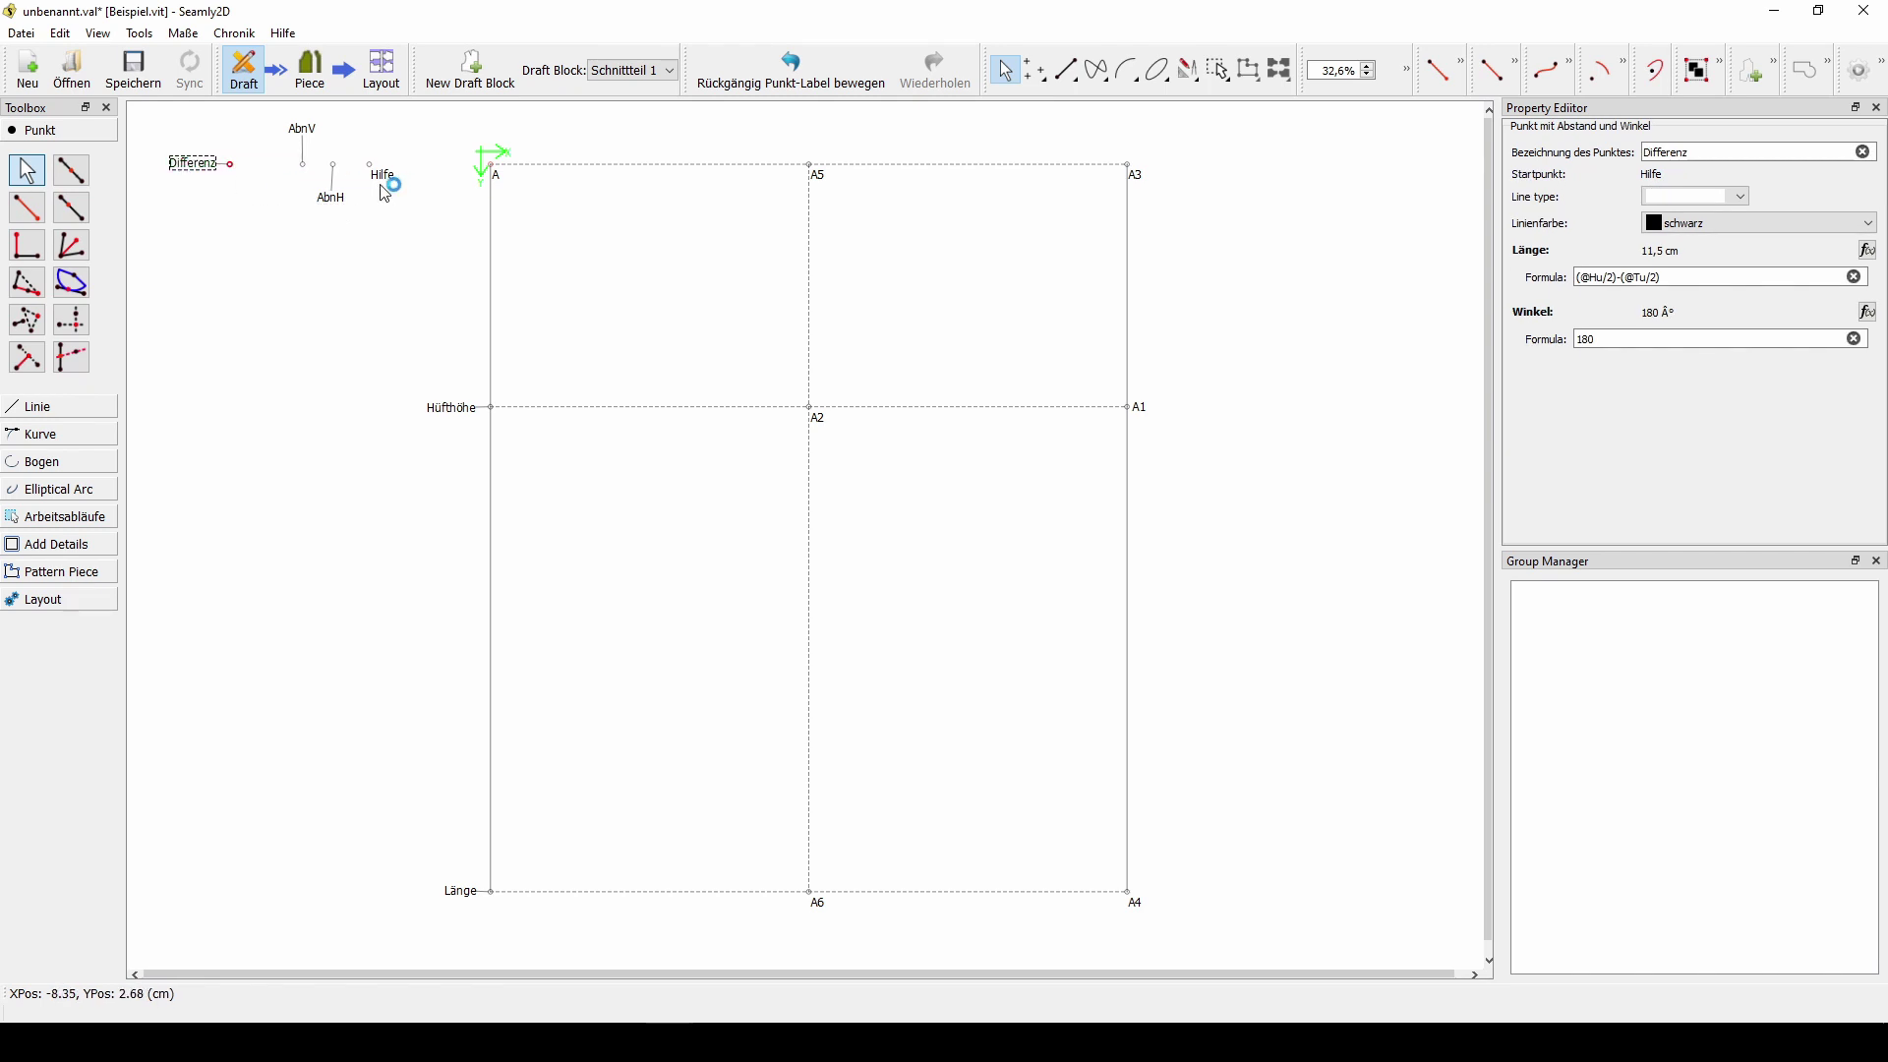
left_click_drag(387, 183, 396, 179)
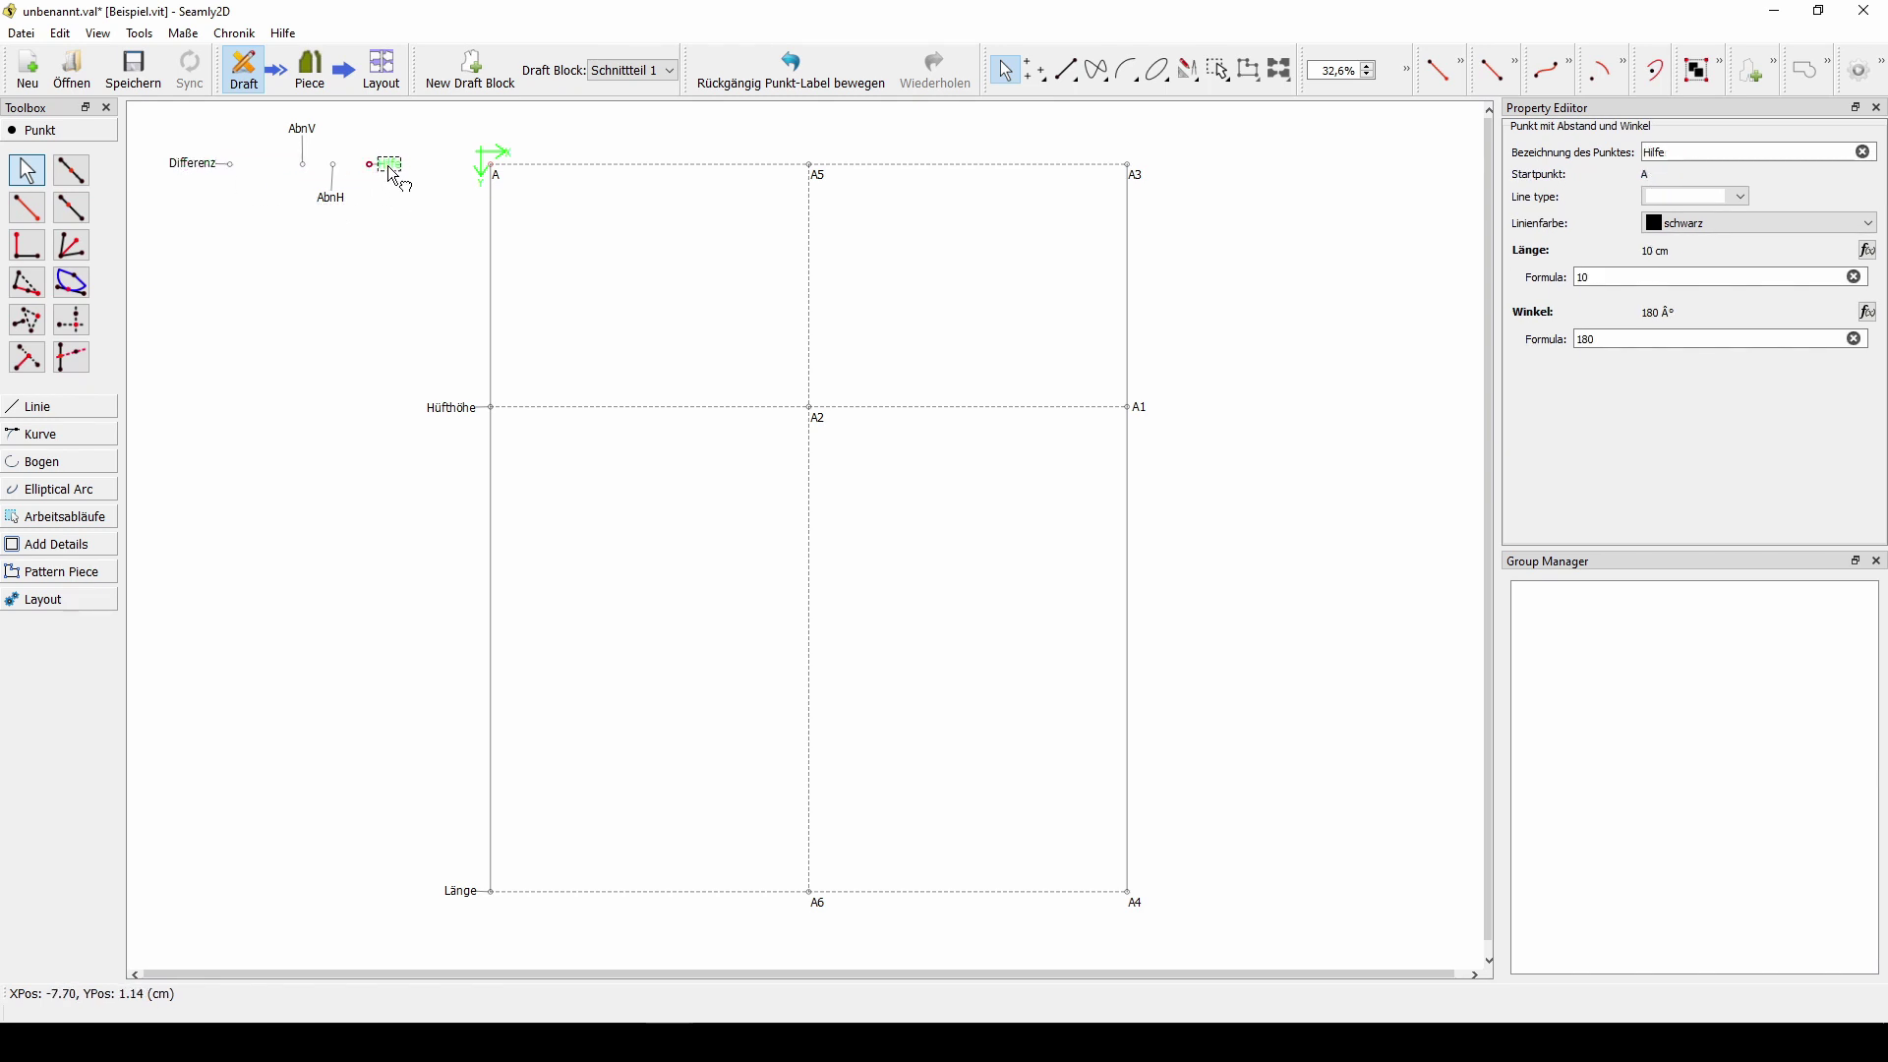
left_click(420, 237)
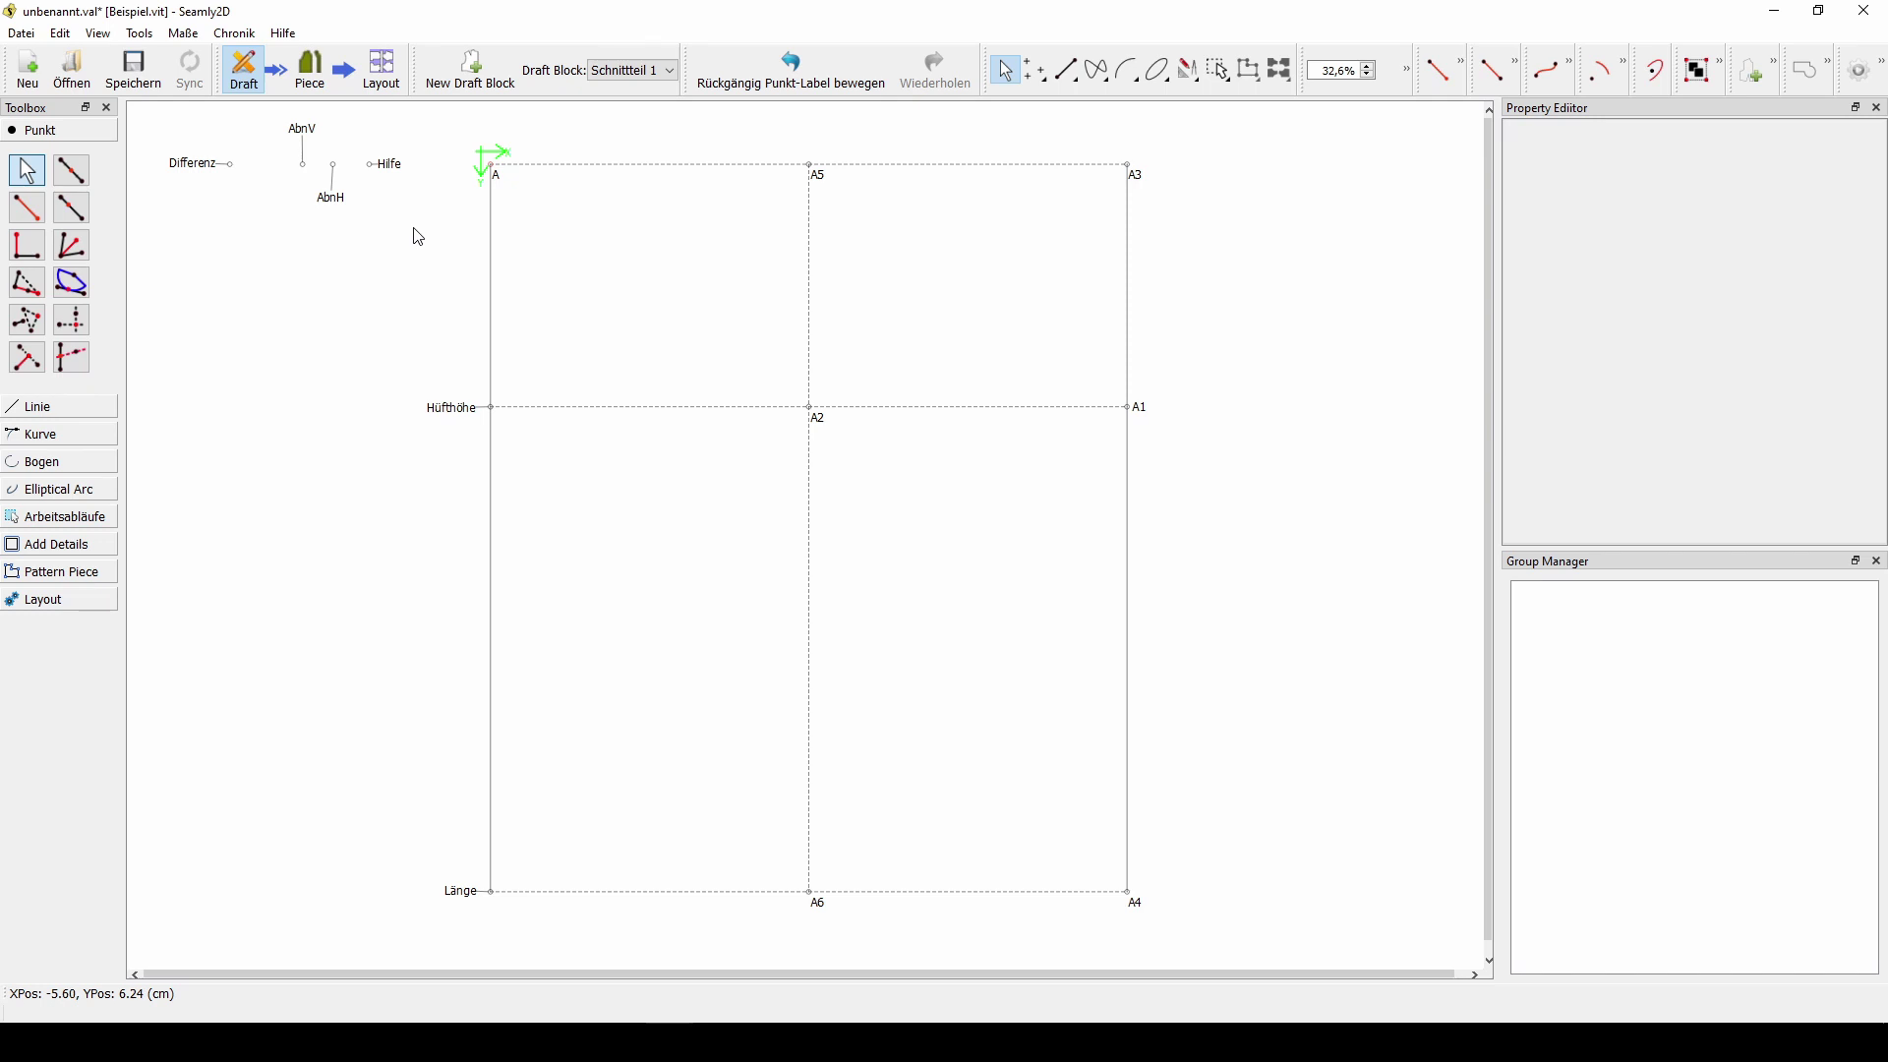
scroll(418, 237, "up", 2)
left_click(73, 407)
- Draw a blue line from Hilfe to AbnH
left_click(27, 241)
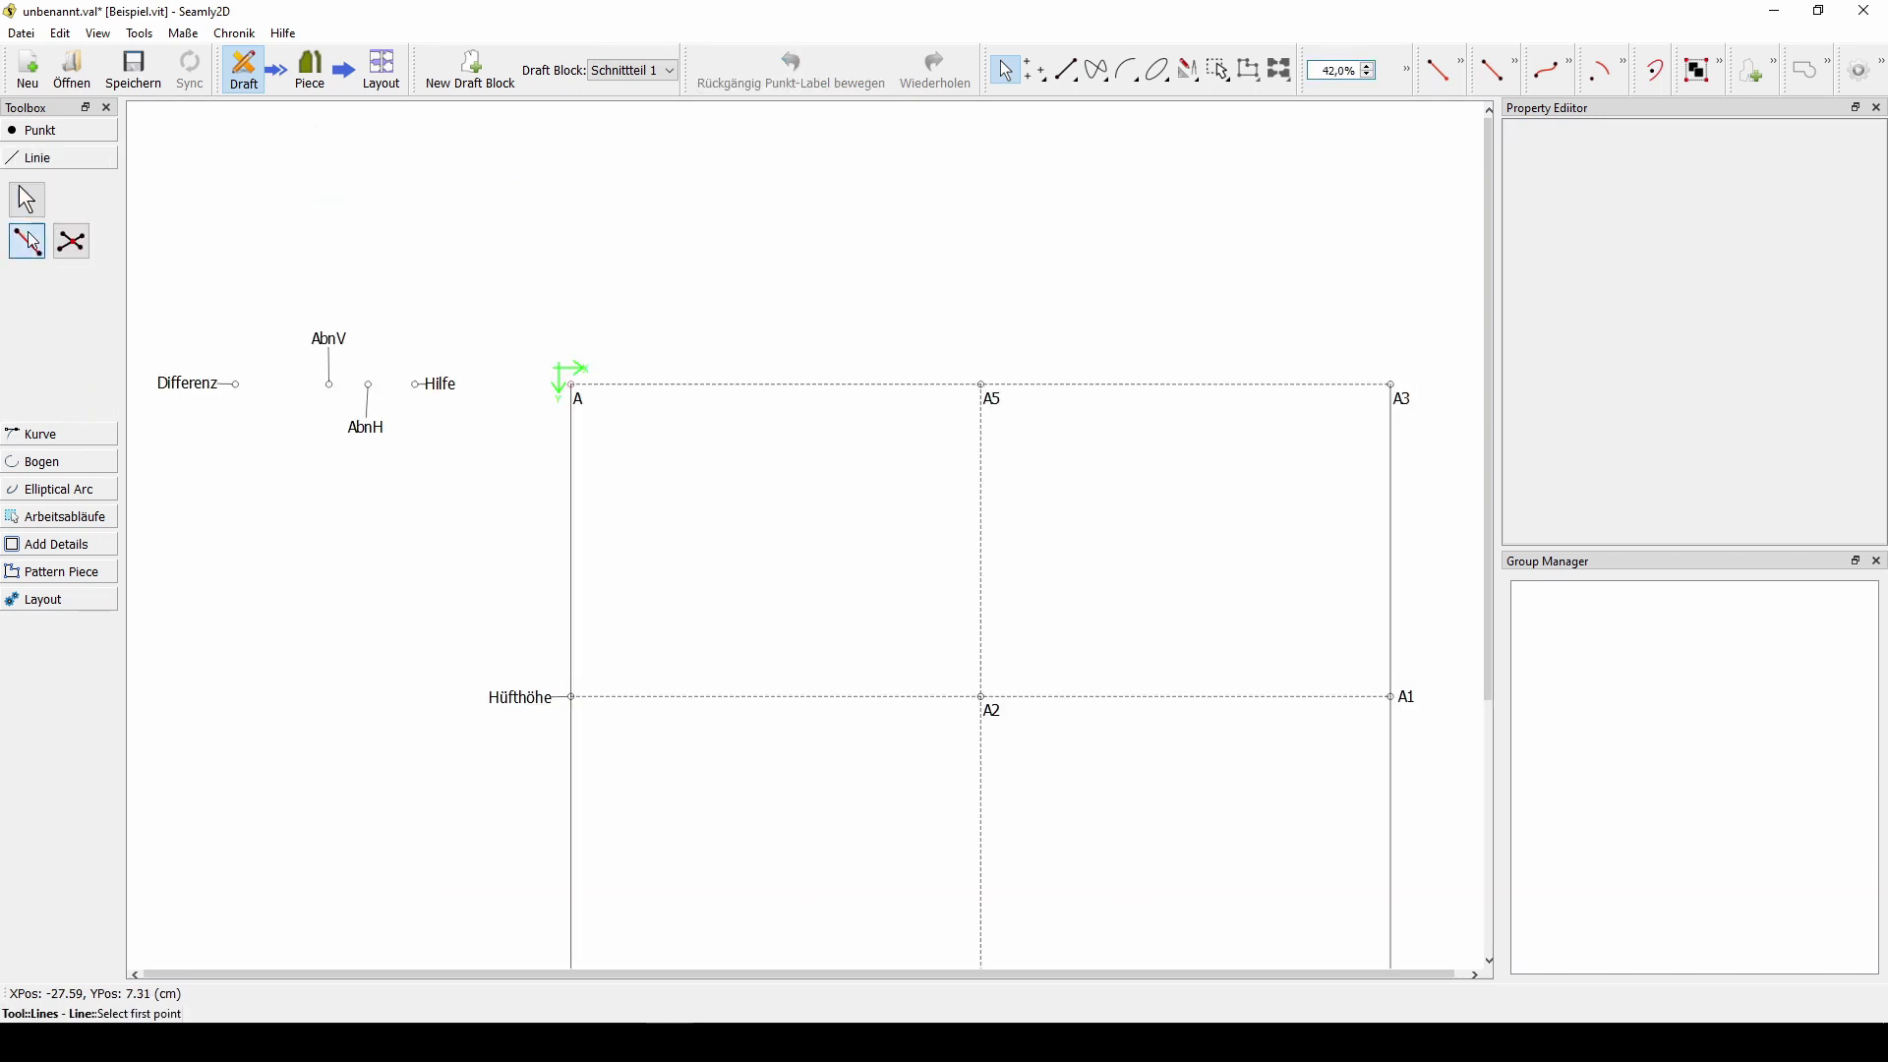
left_click(432, 384)
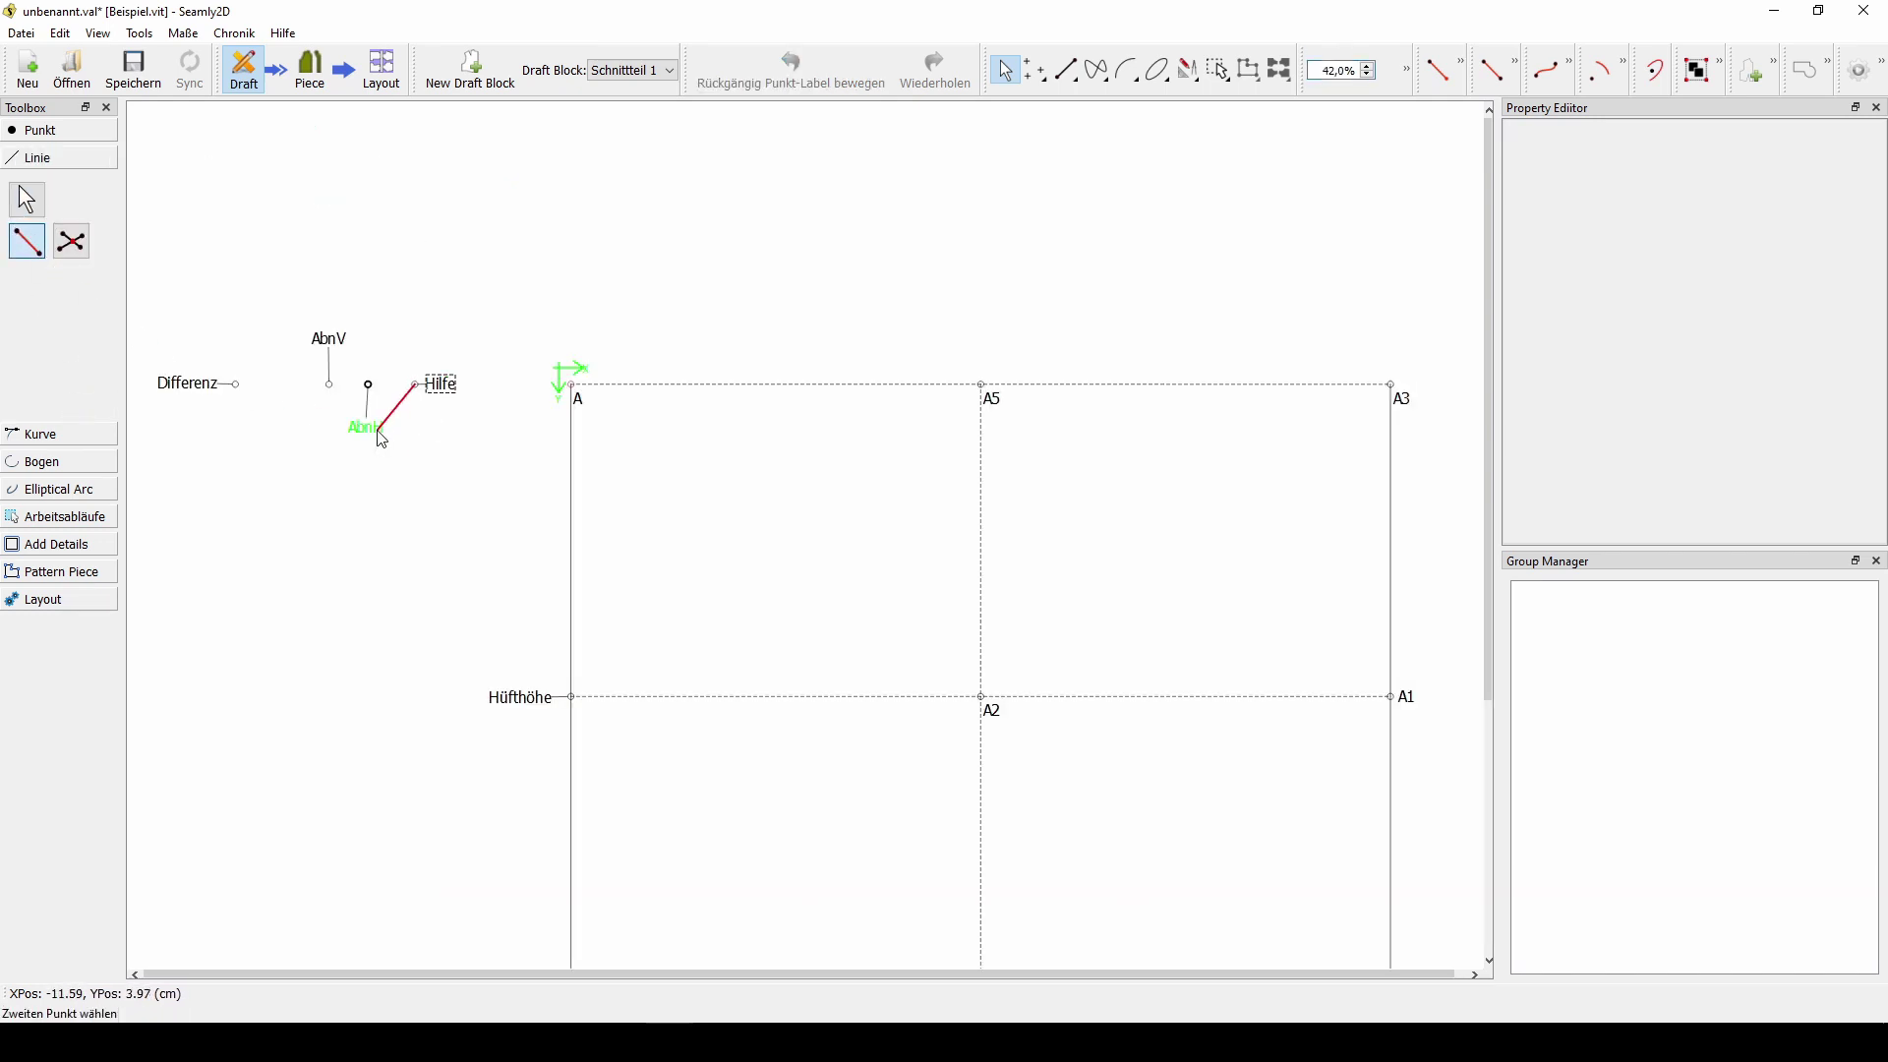
left_click(373, 442)
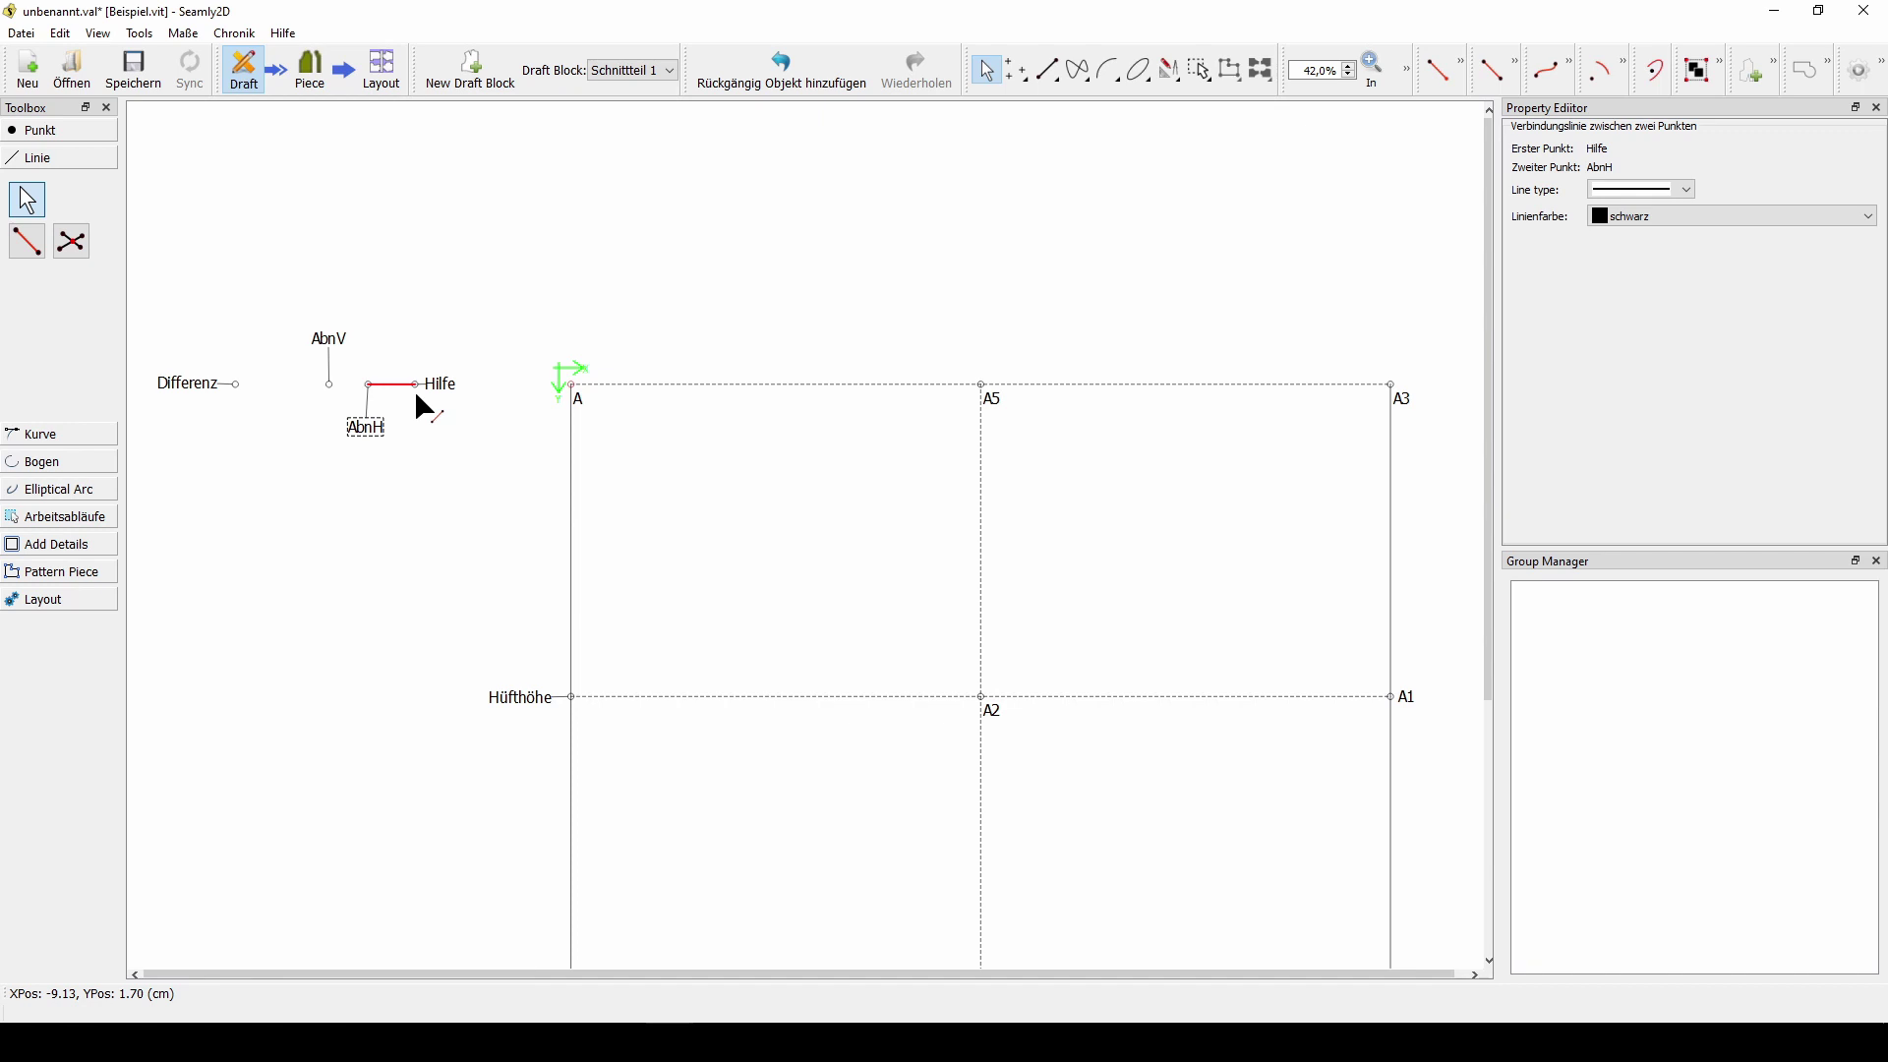
left_click(1614, 216)
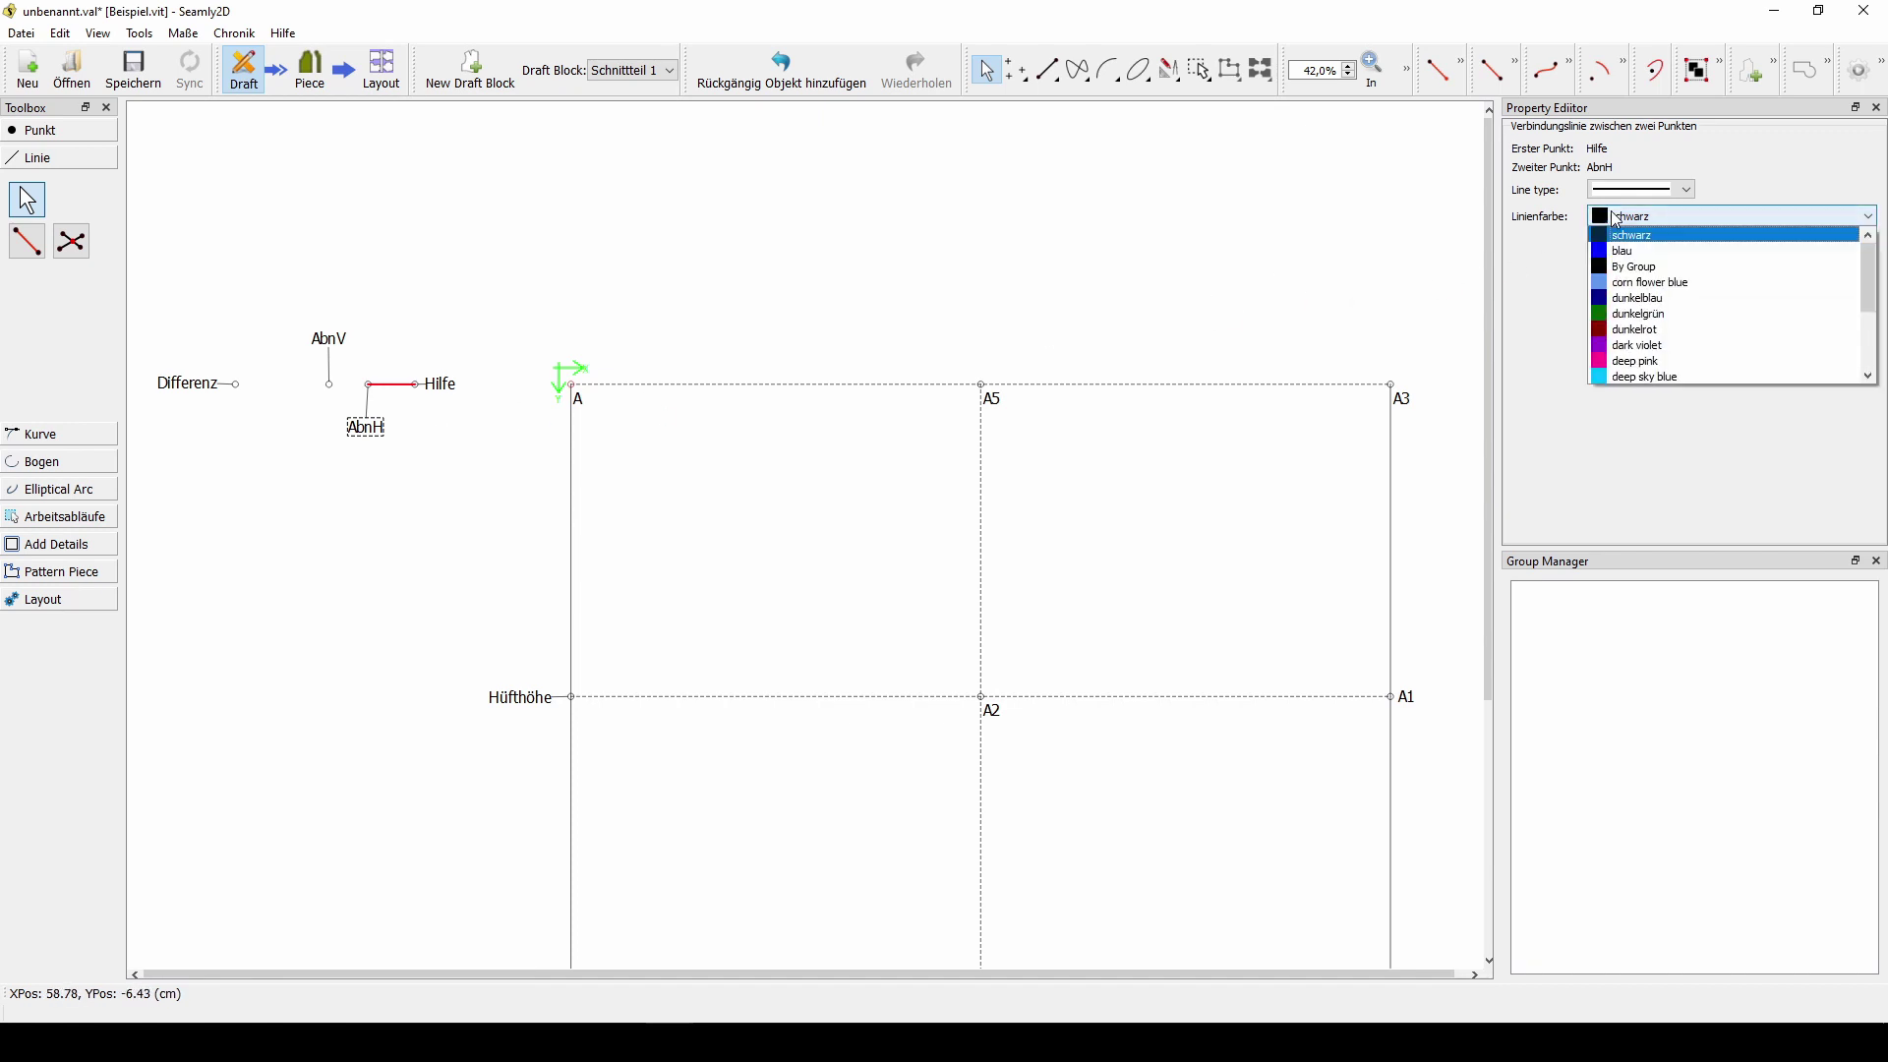
left_click(1624, 253)
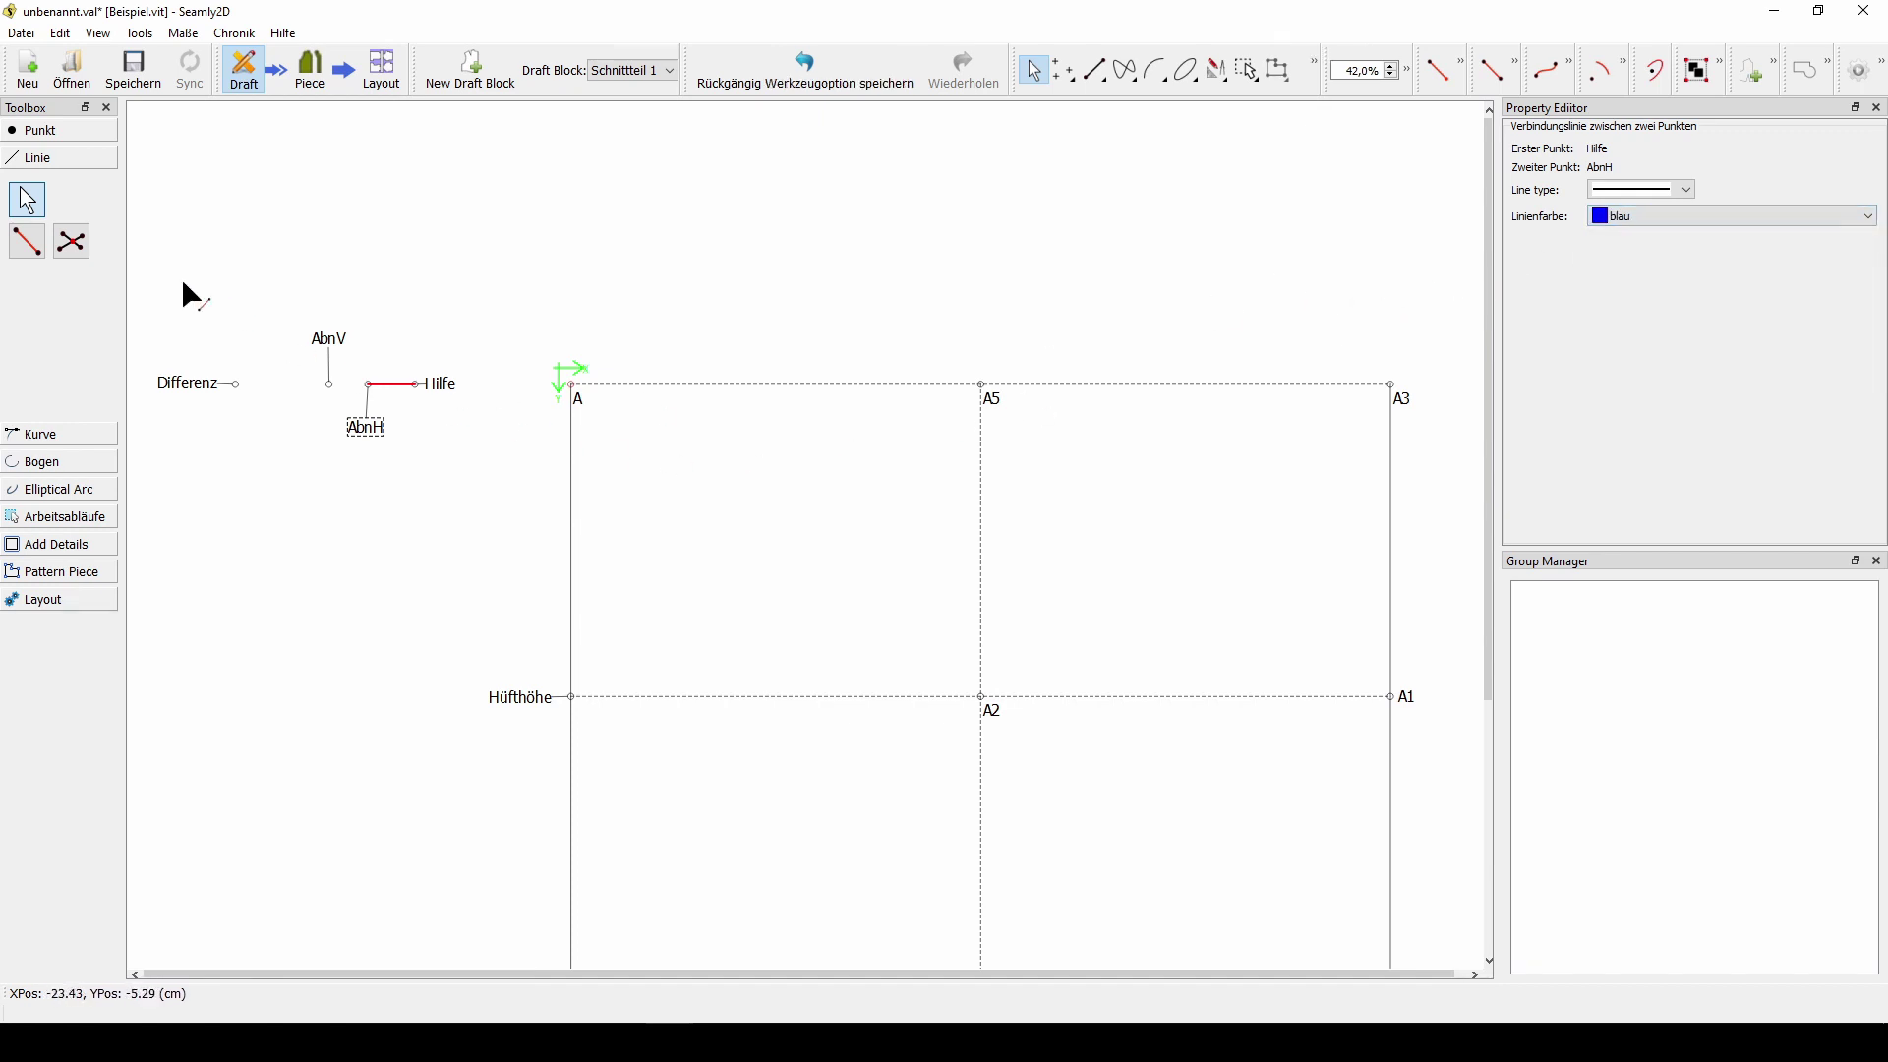
- Draw a deep pink line from AbnH to AbnV
left_click(37, 248)
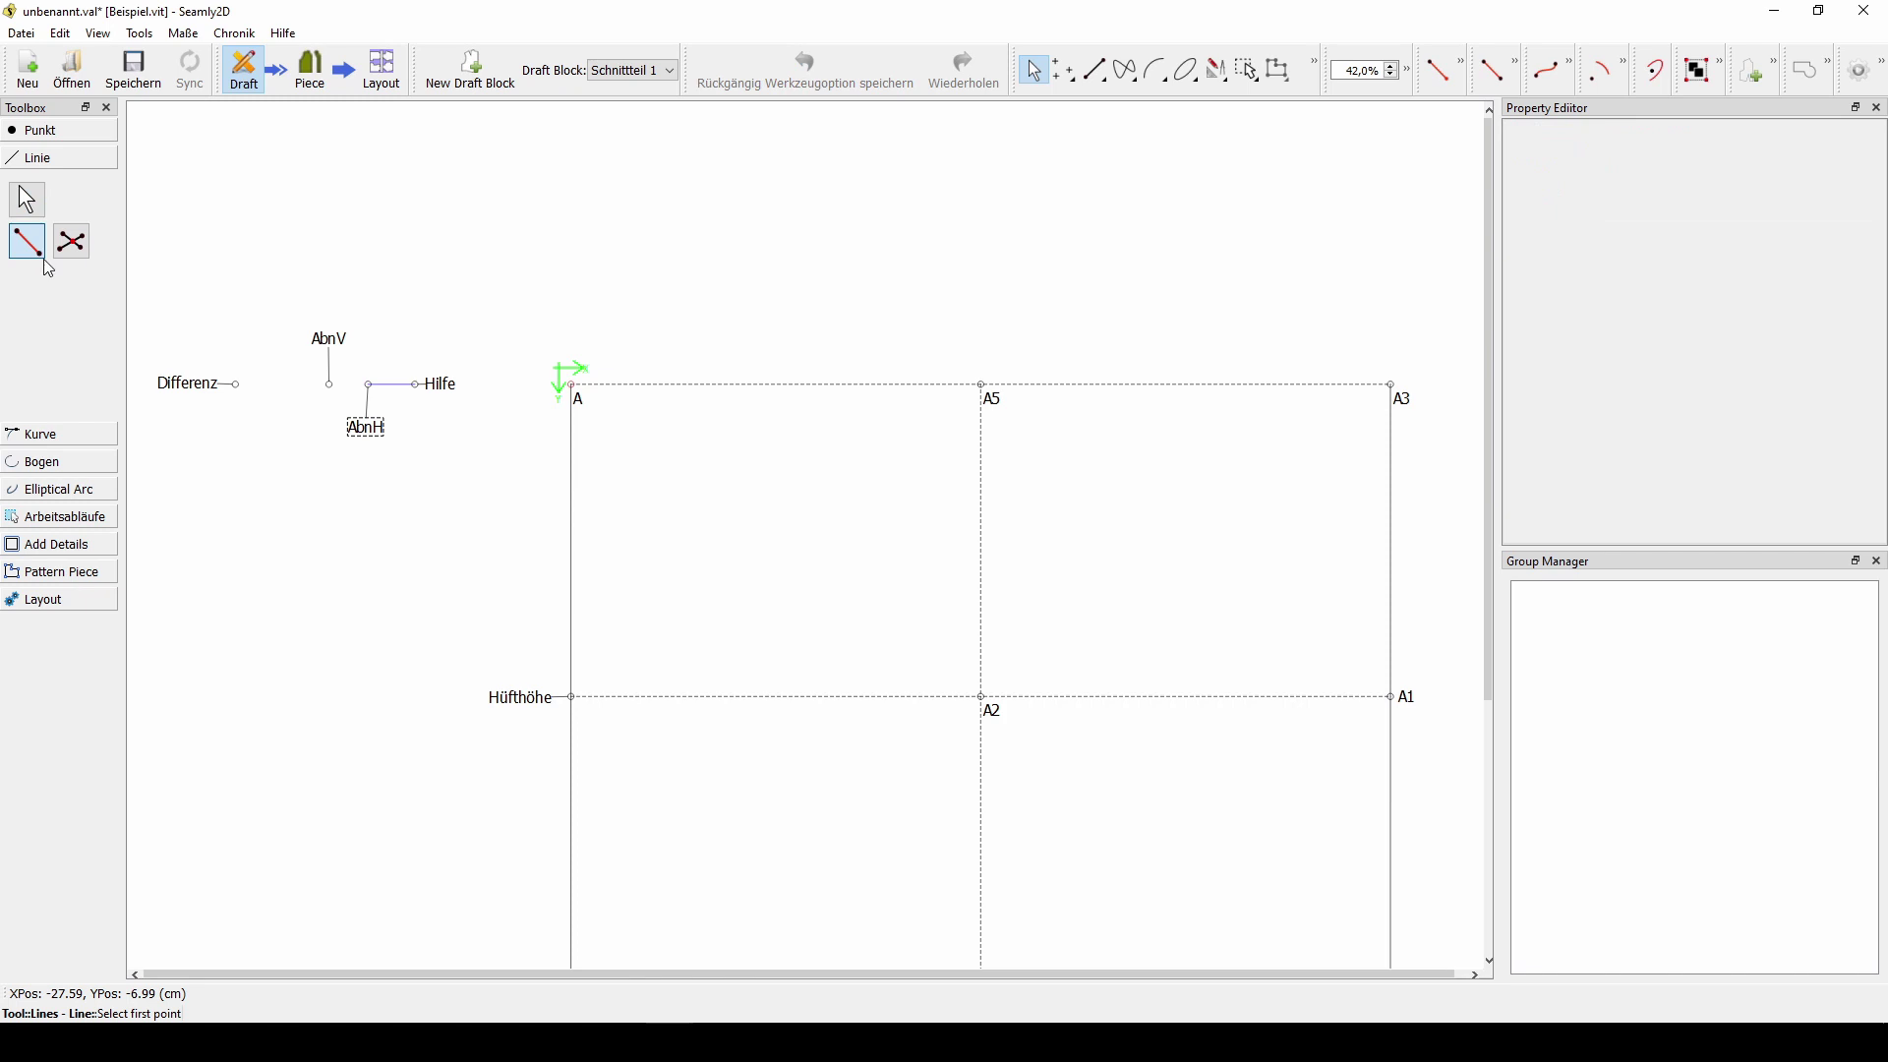
left_click(379, 433)
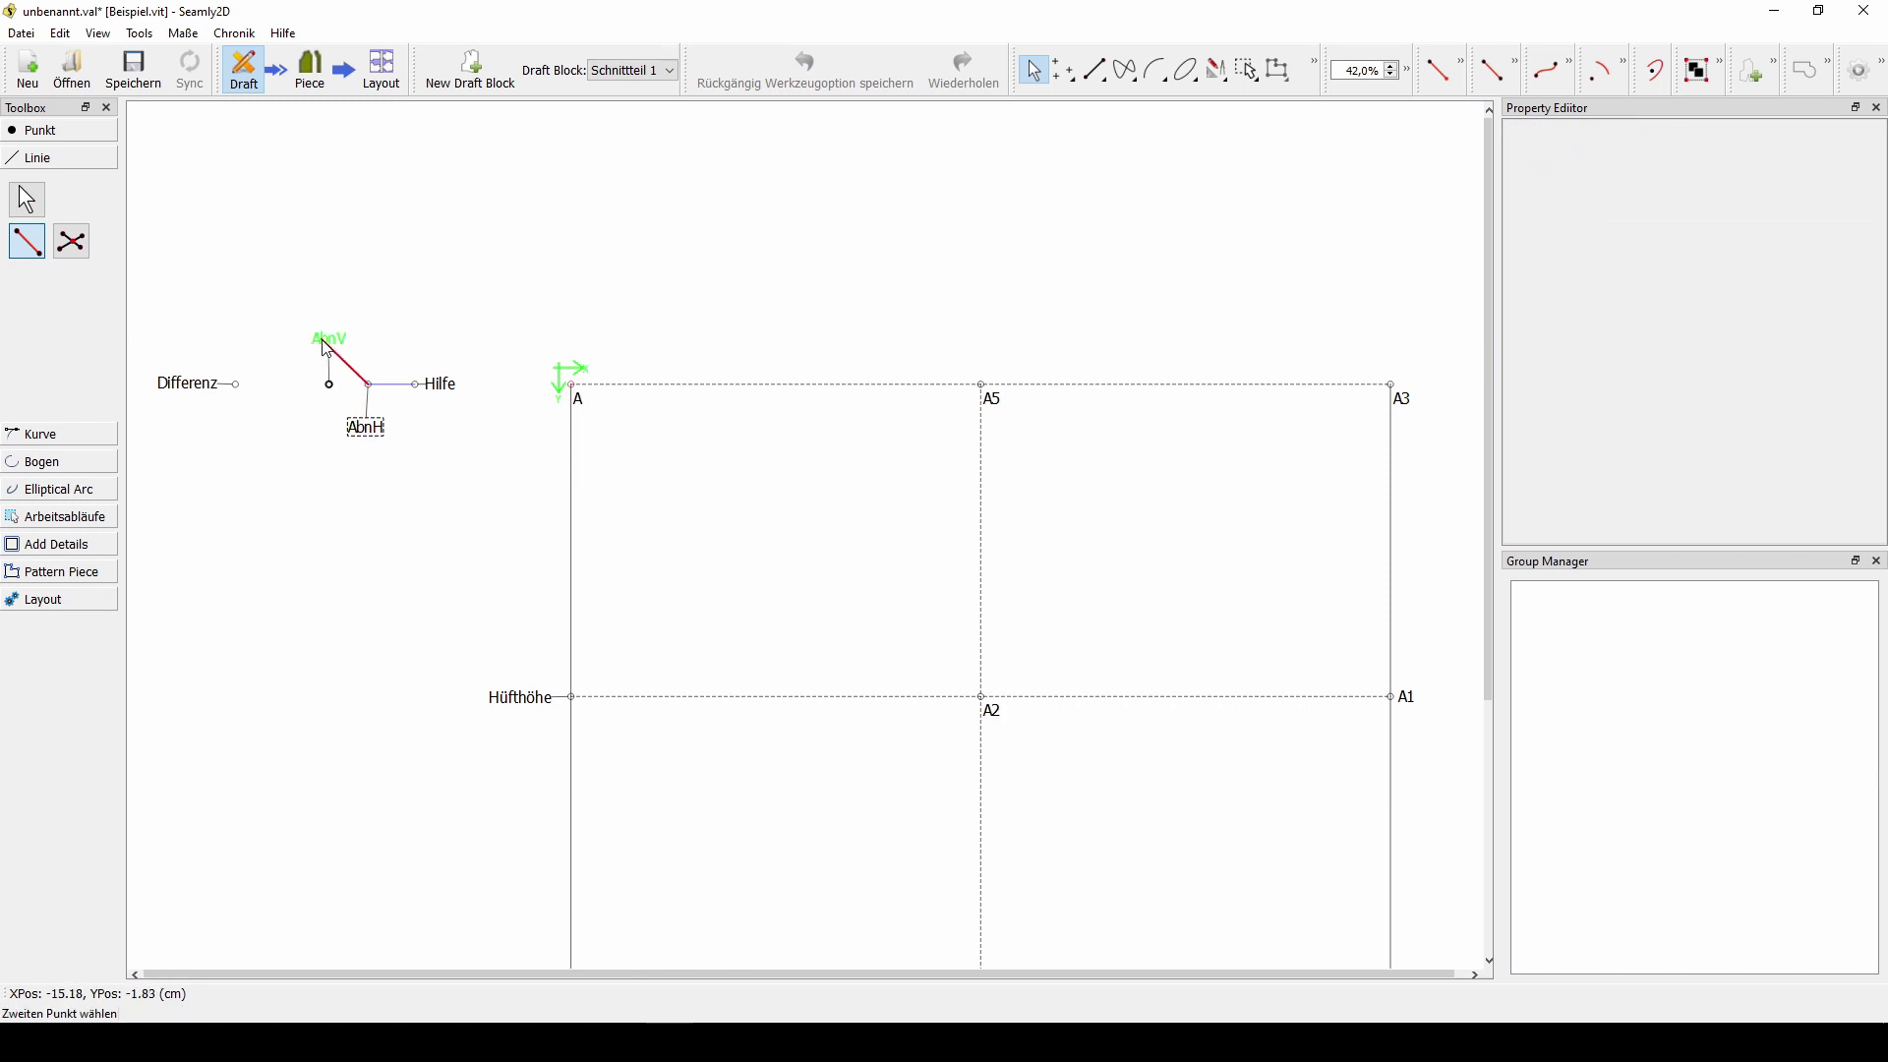
left_click(326, 346)
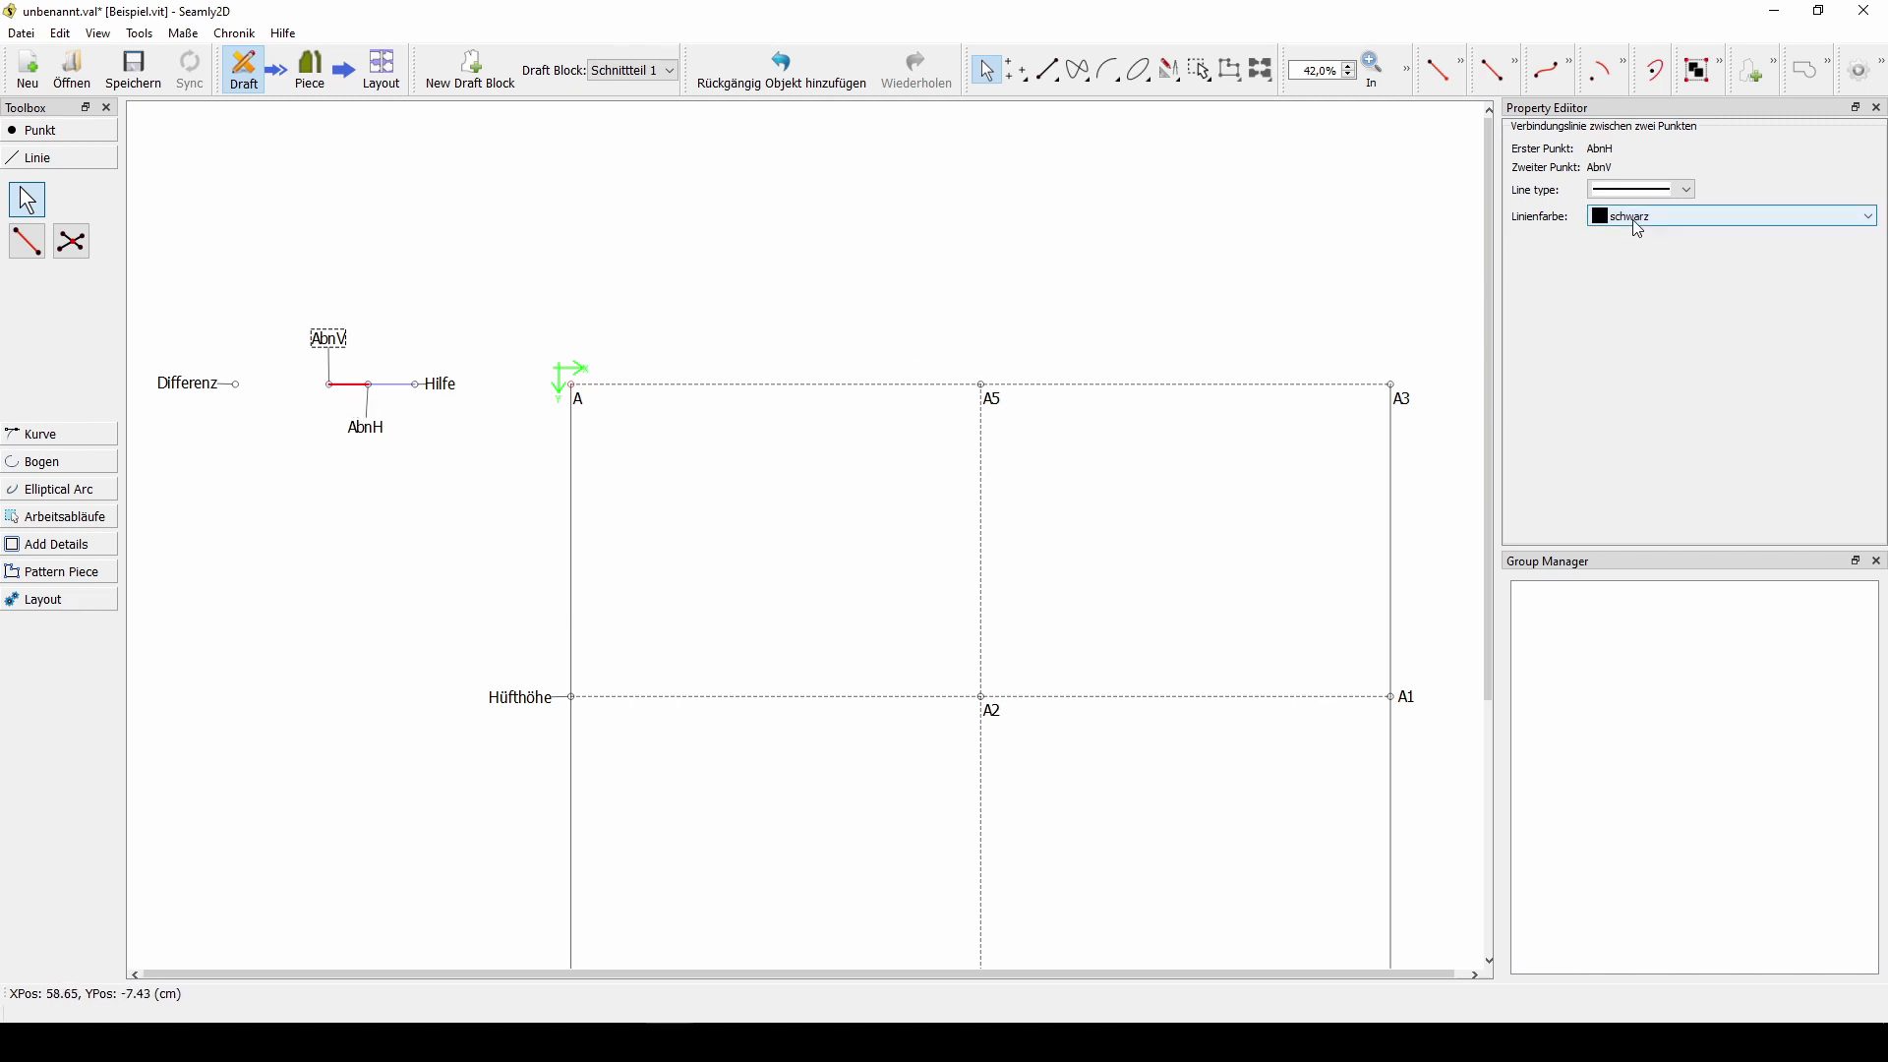
left_click(1638, 218)
left_click(1623, 361)
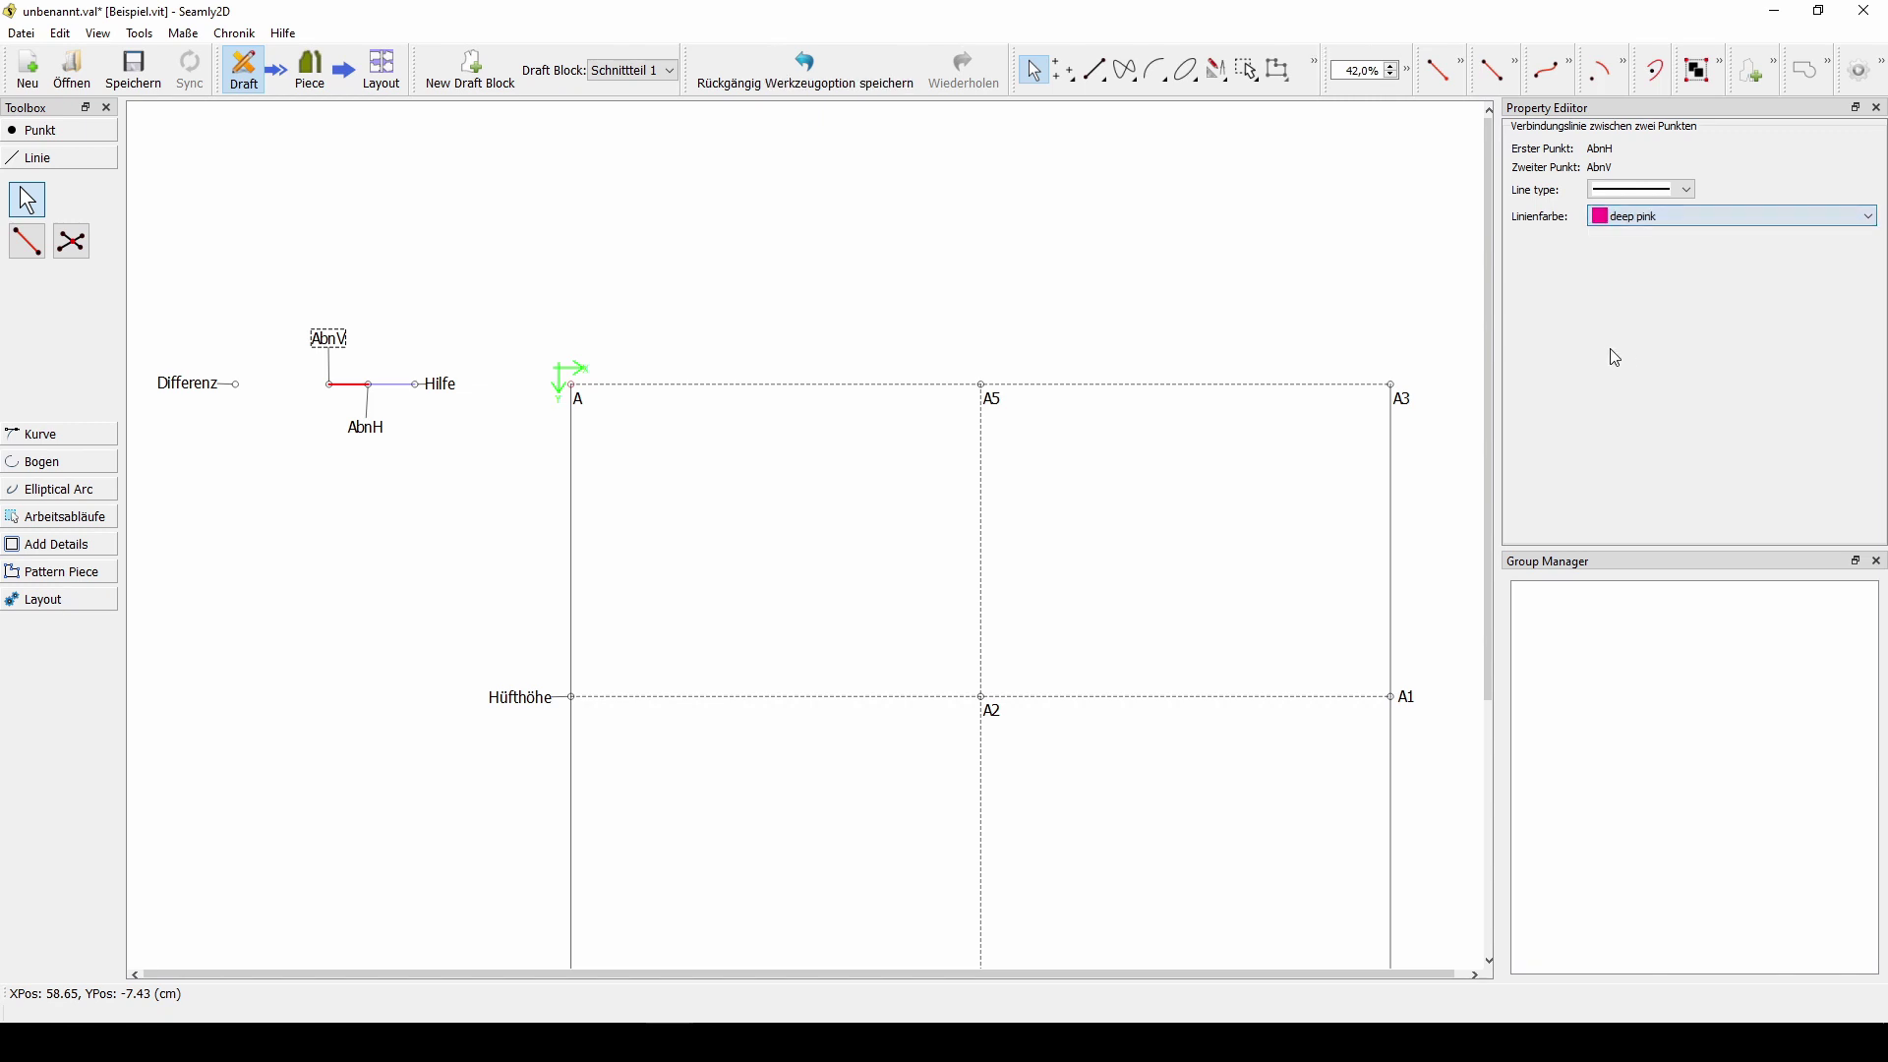
left_click(455, 514)
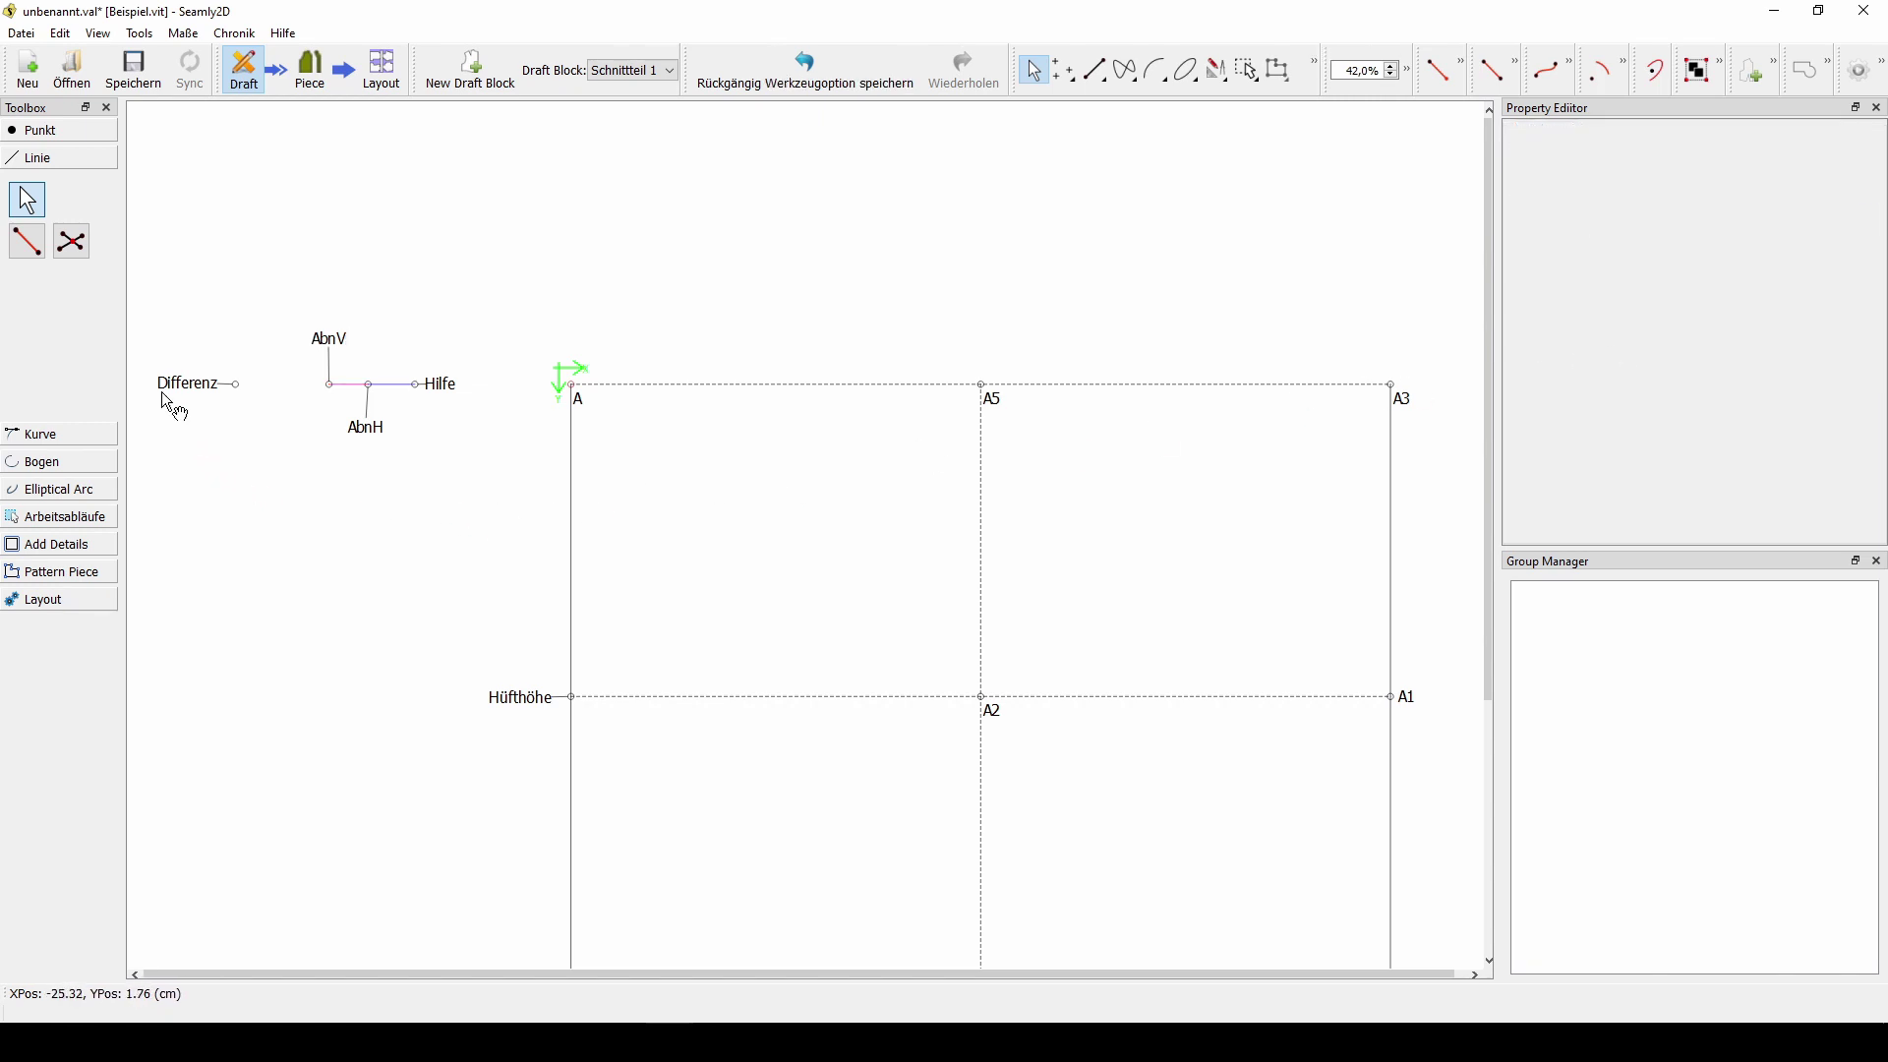
- Draw a line from AbnV to Differenz
left_click(26, 241)
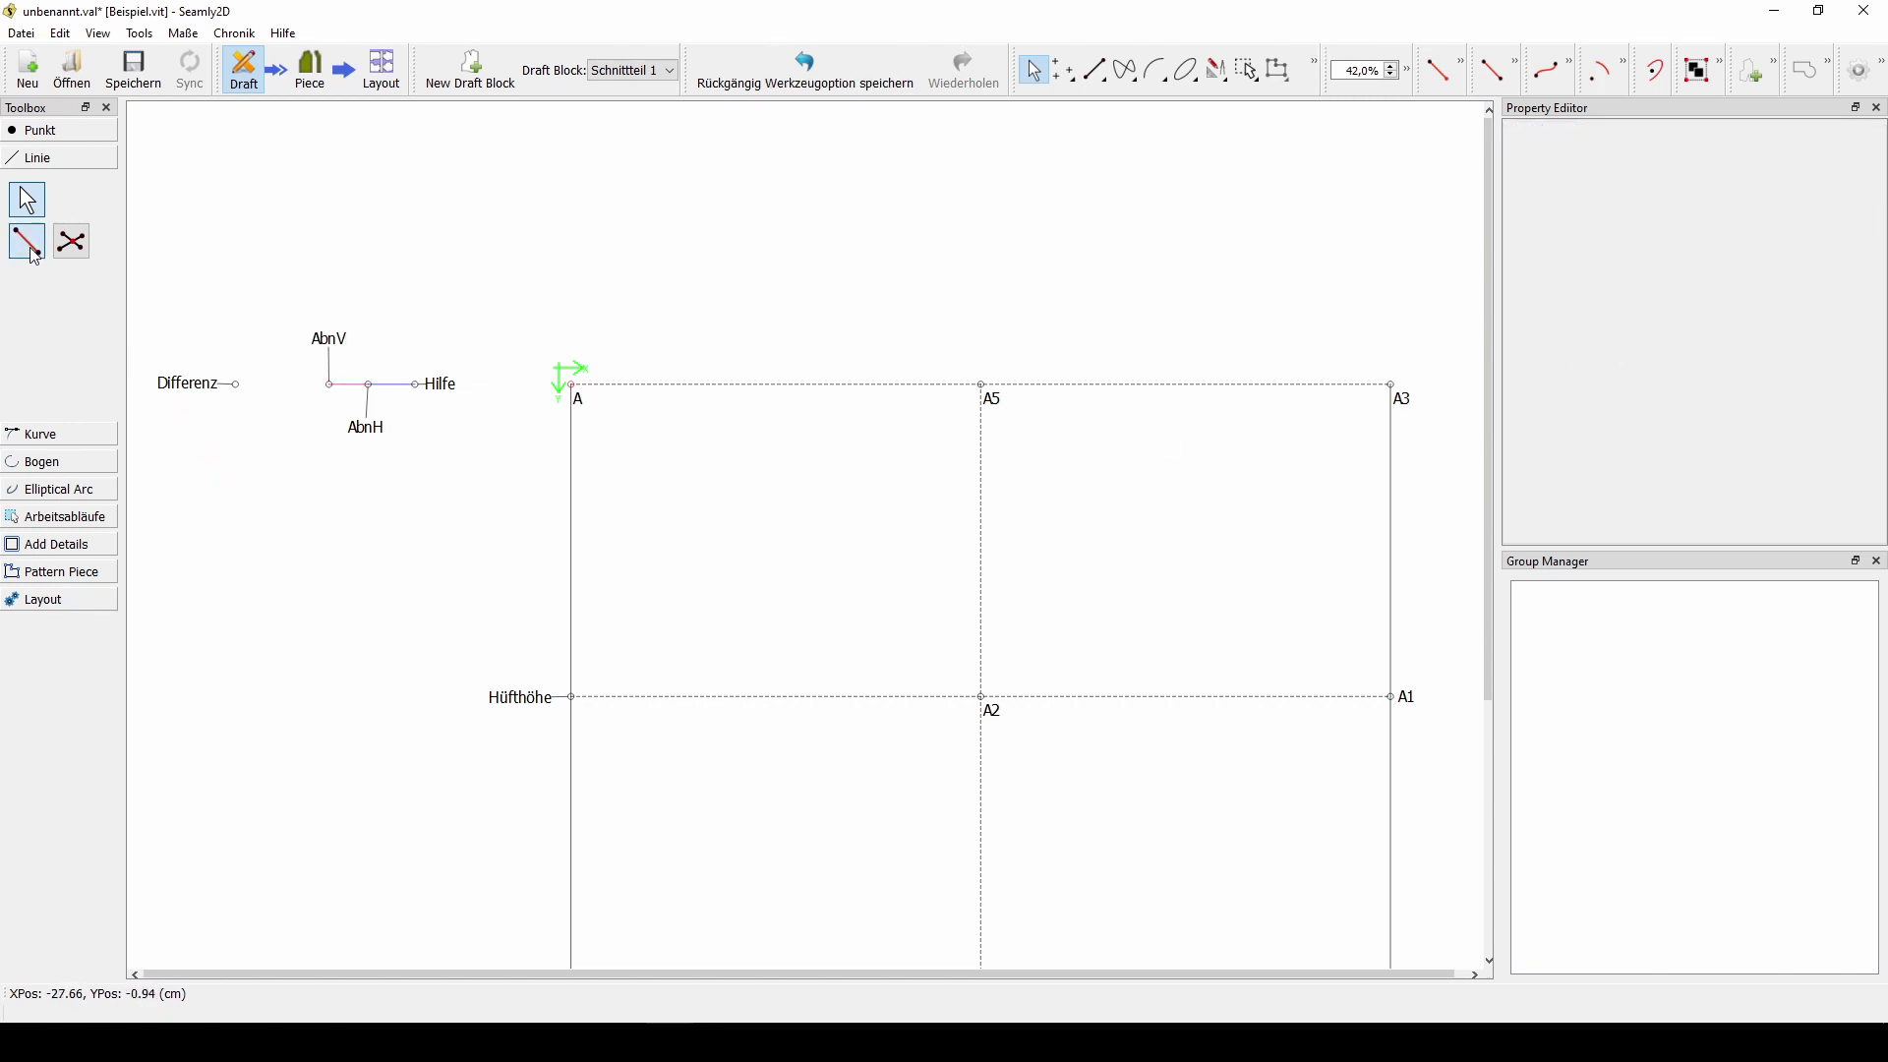
left_click(337, 346)
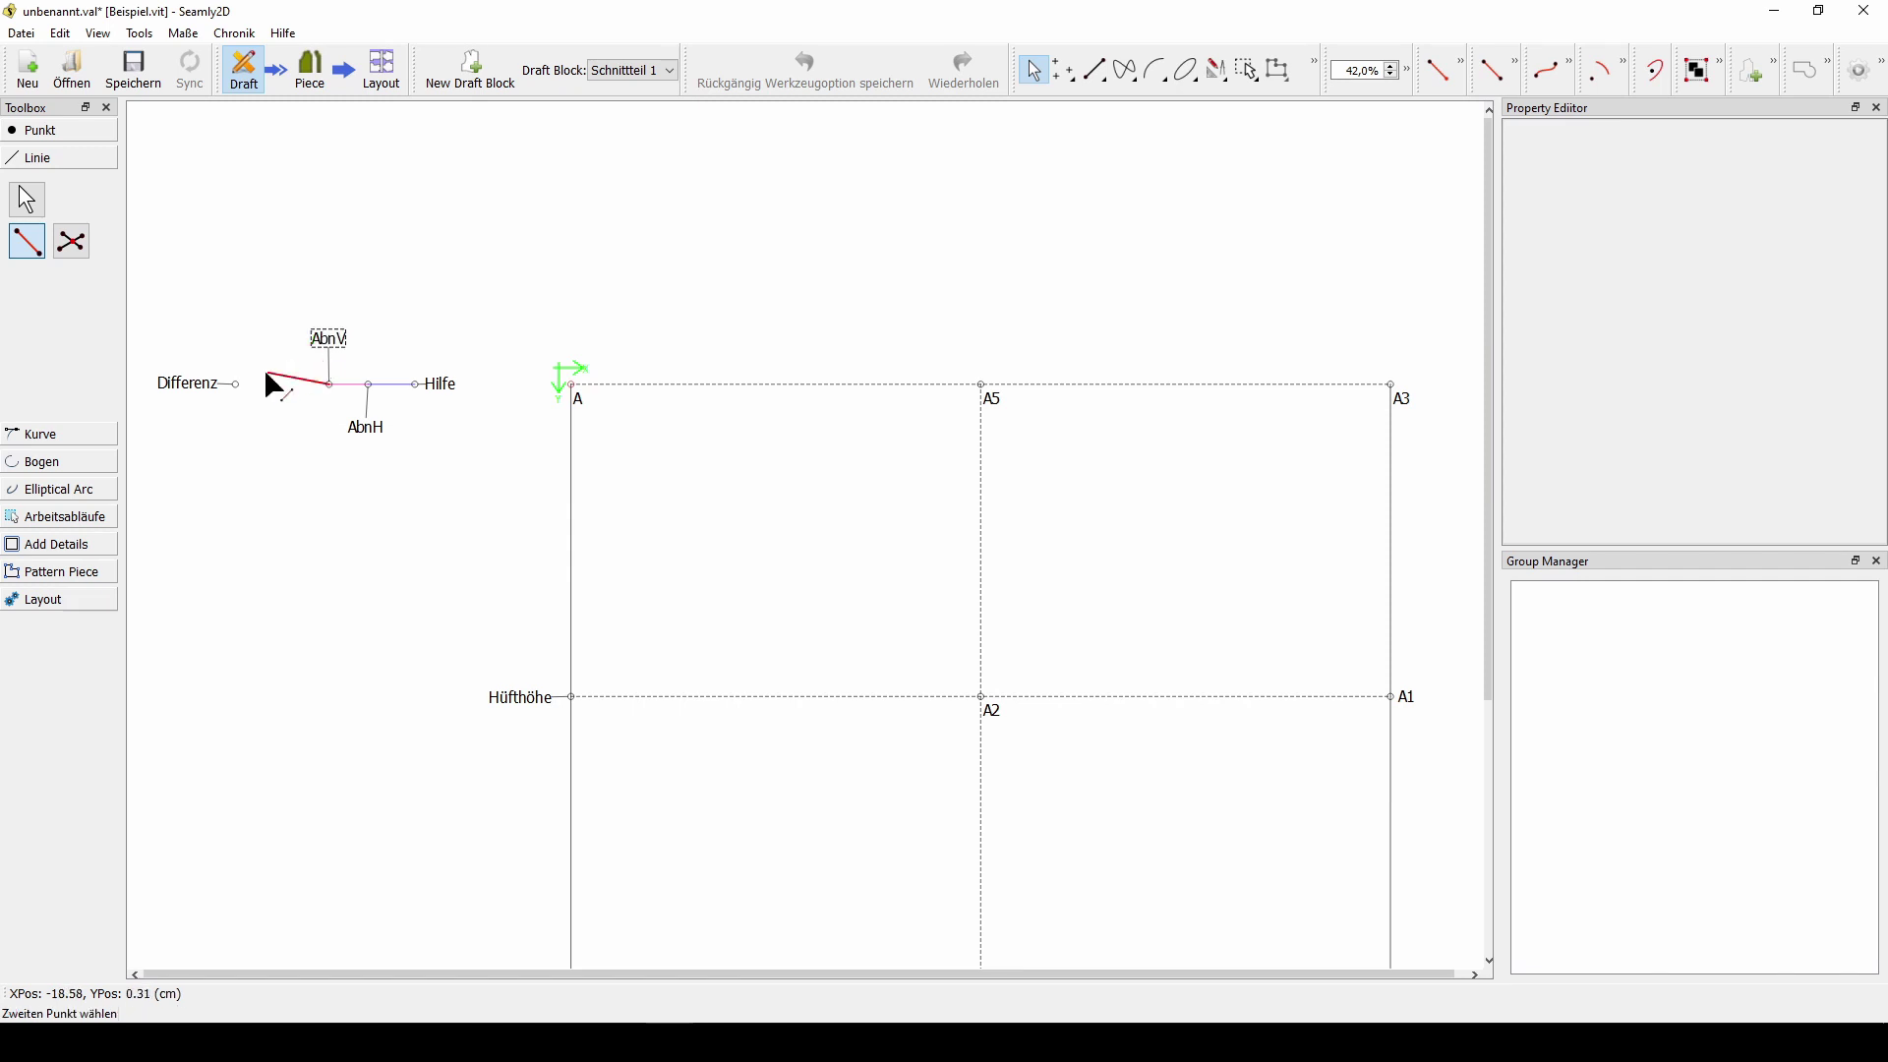
left_click(202, 384)
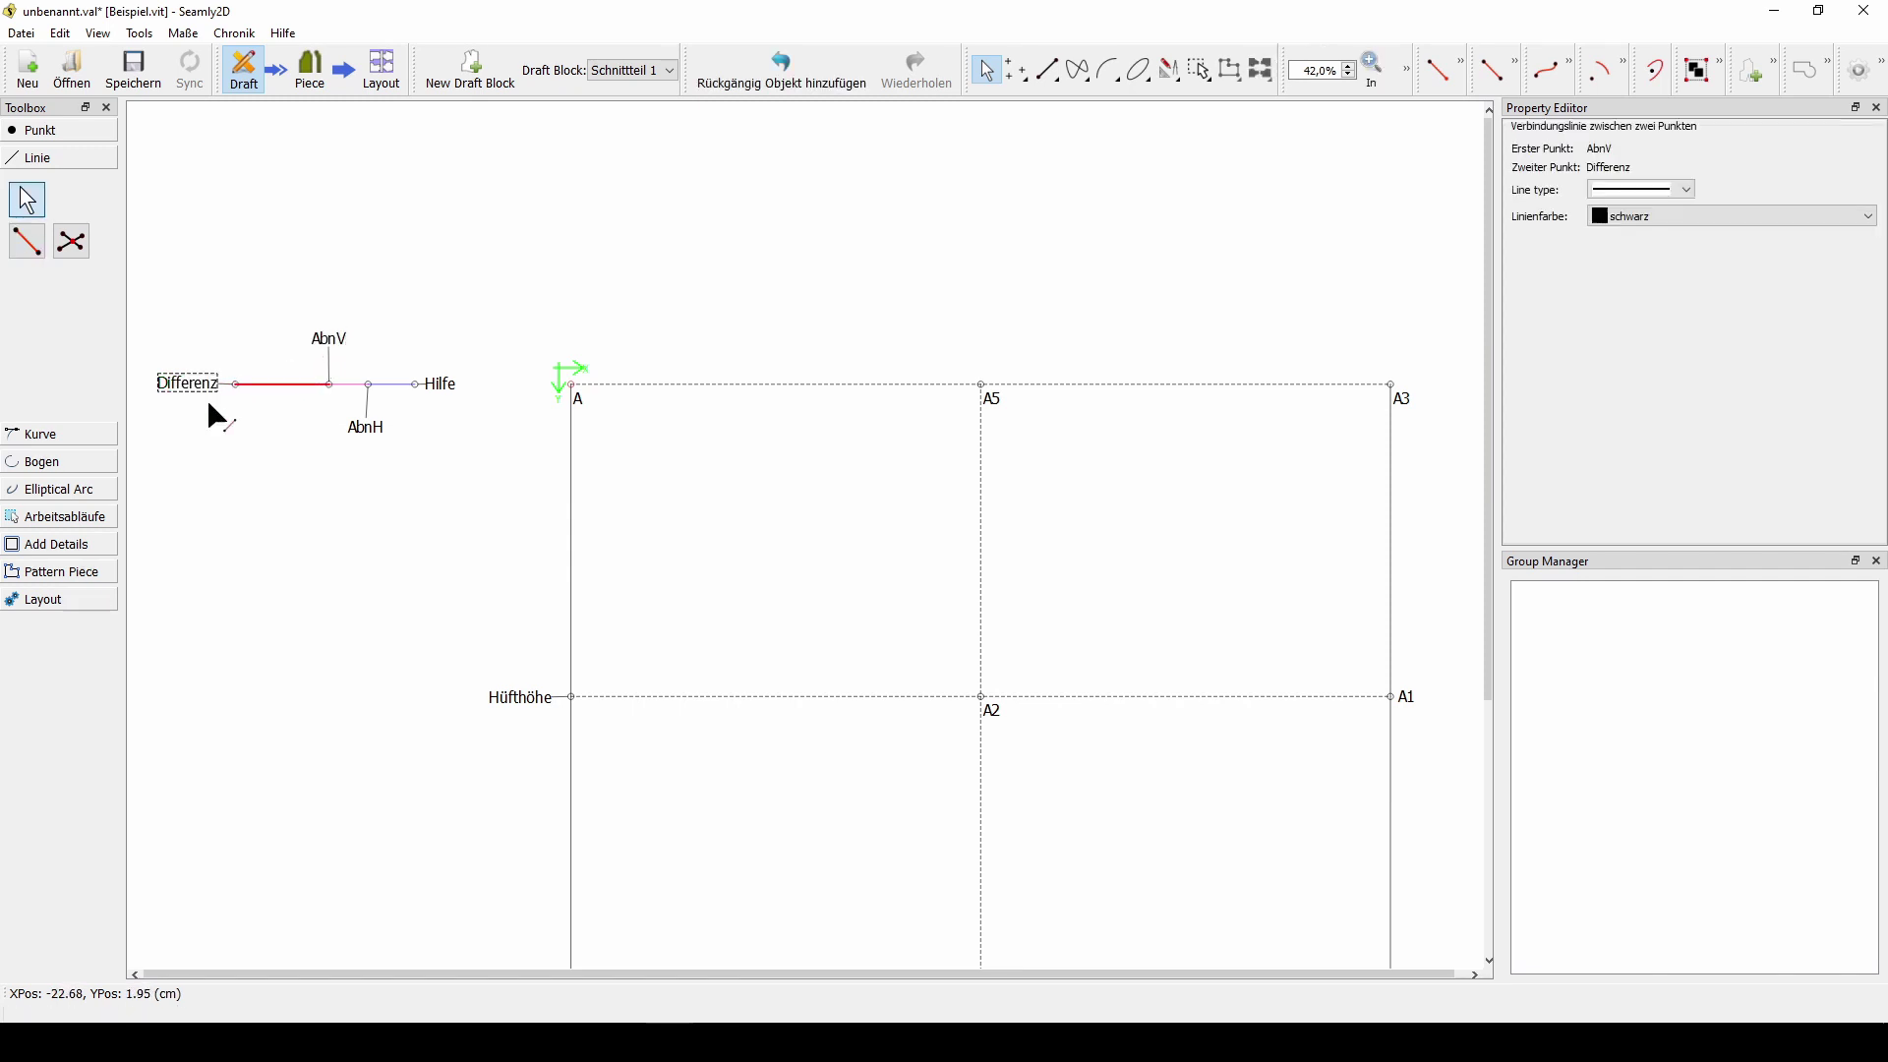
left_click(278, 503)
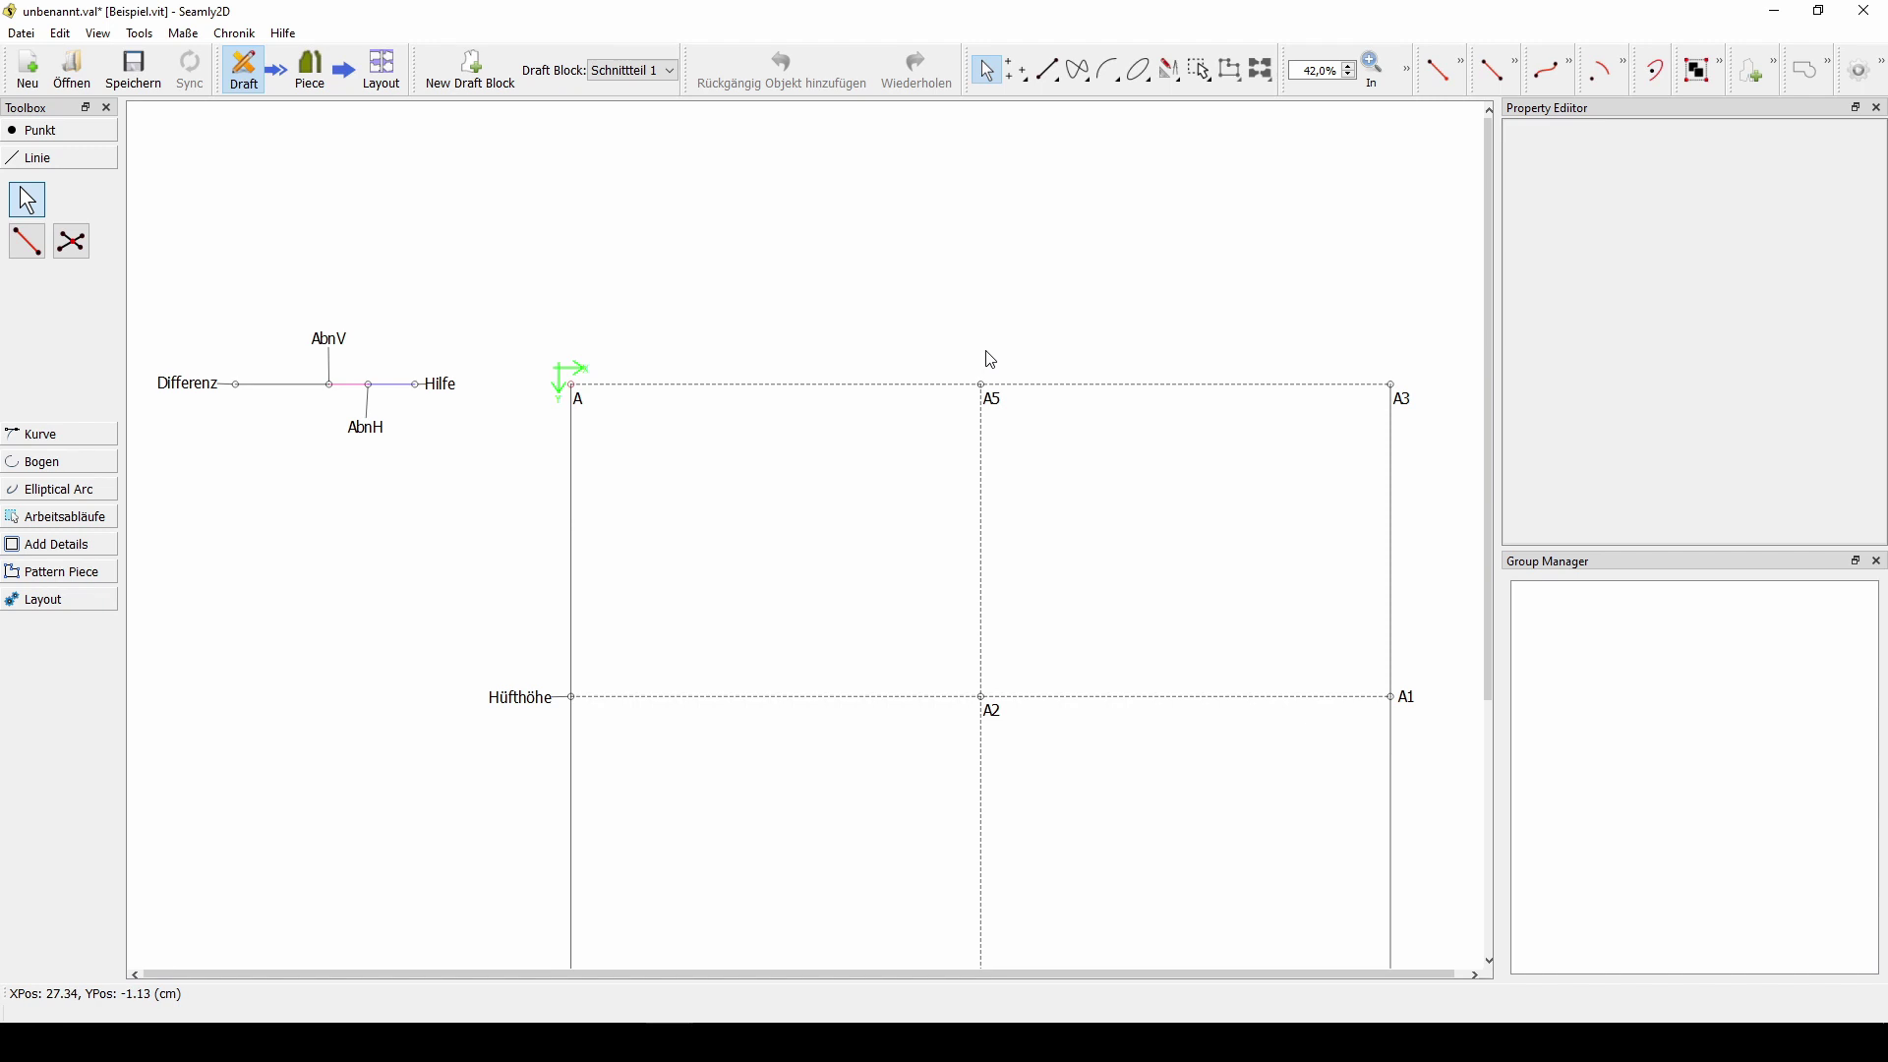
- Create point A7 1 cm above A5 at 90° with no line, label above it
left_click(69, 131)
left_click(28, 207)
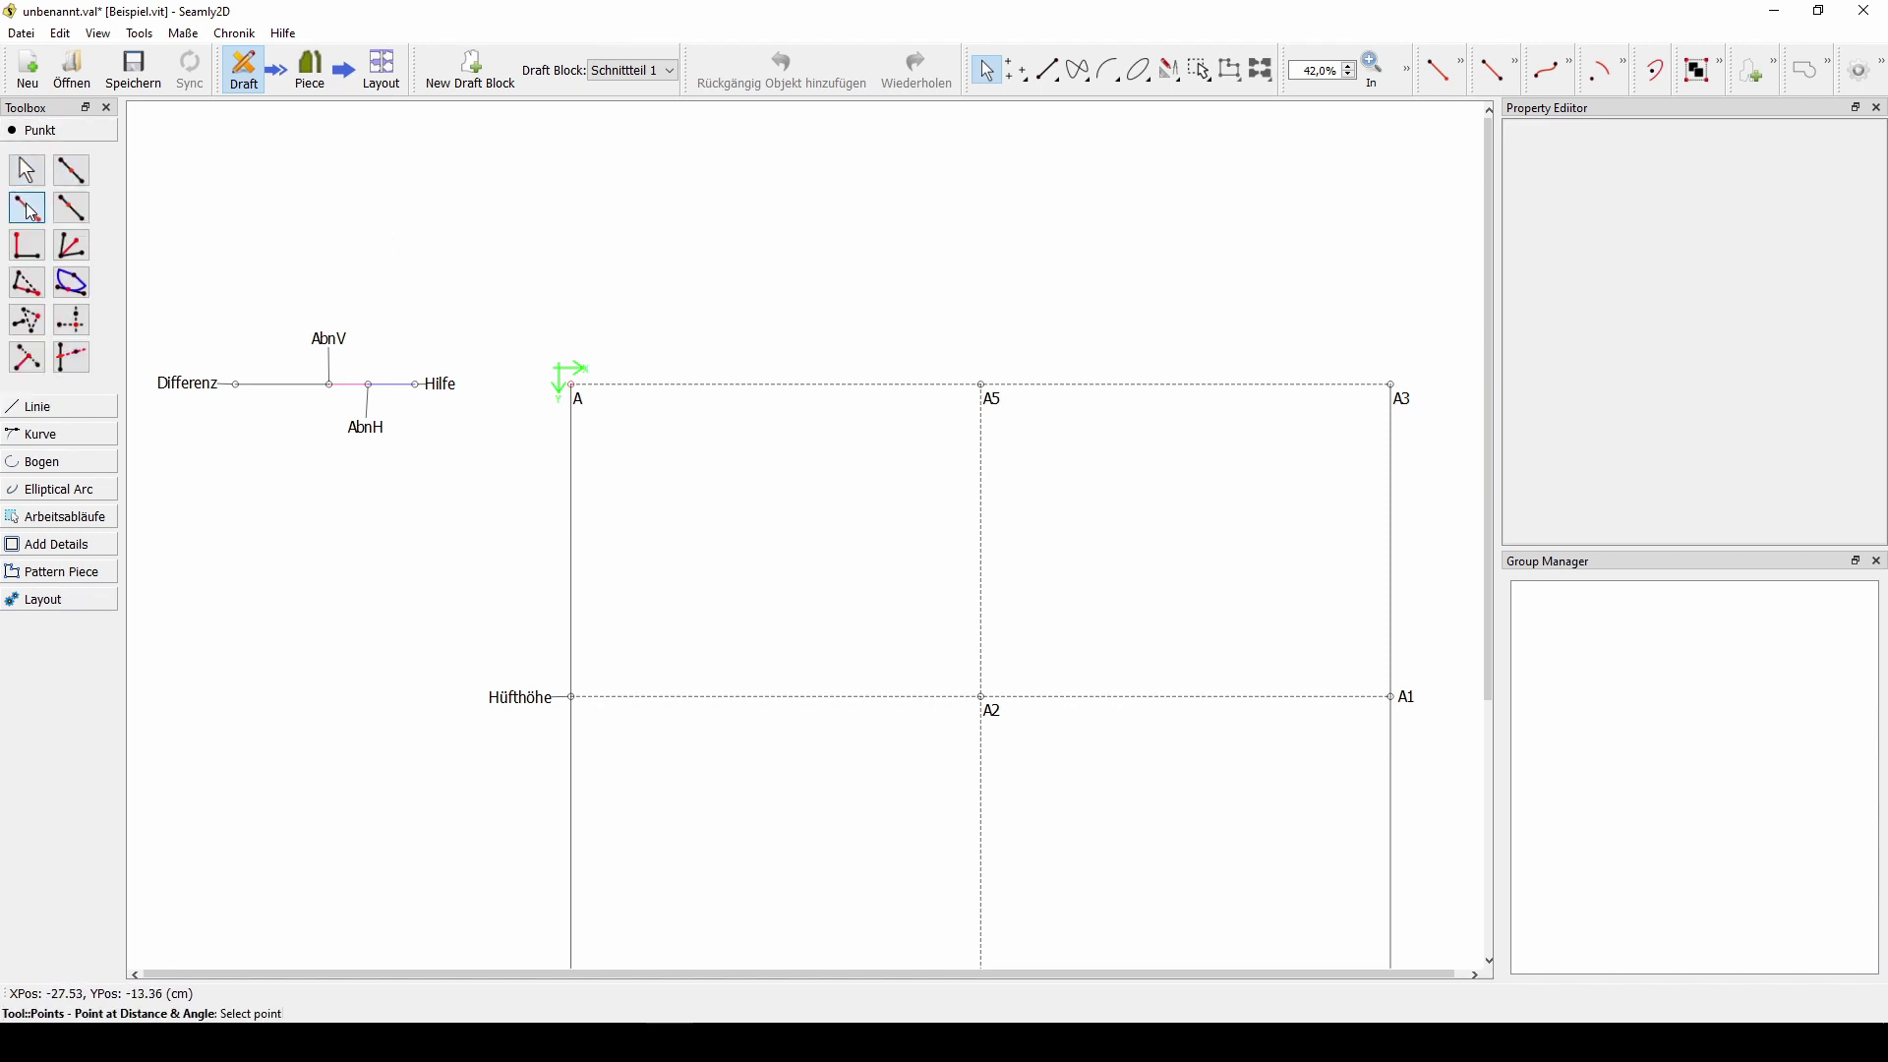
left_click(981, 385)
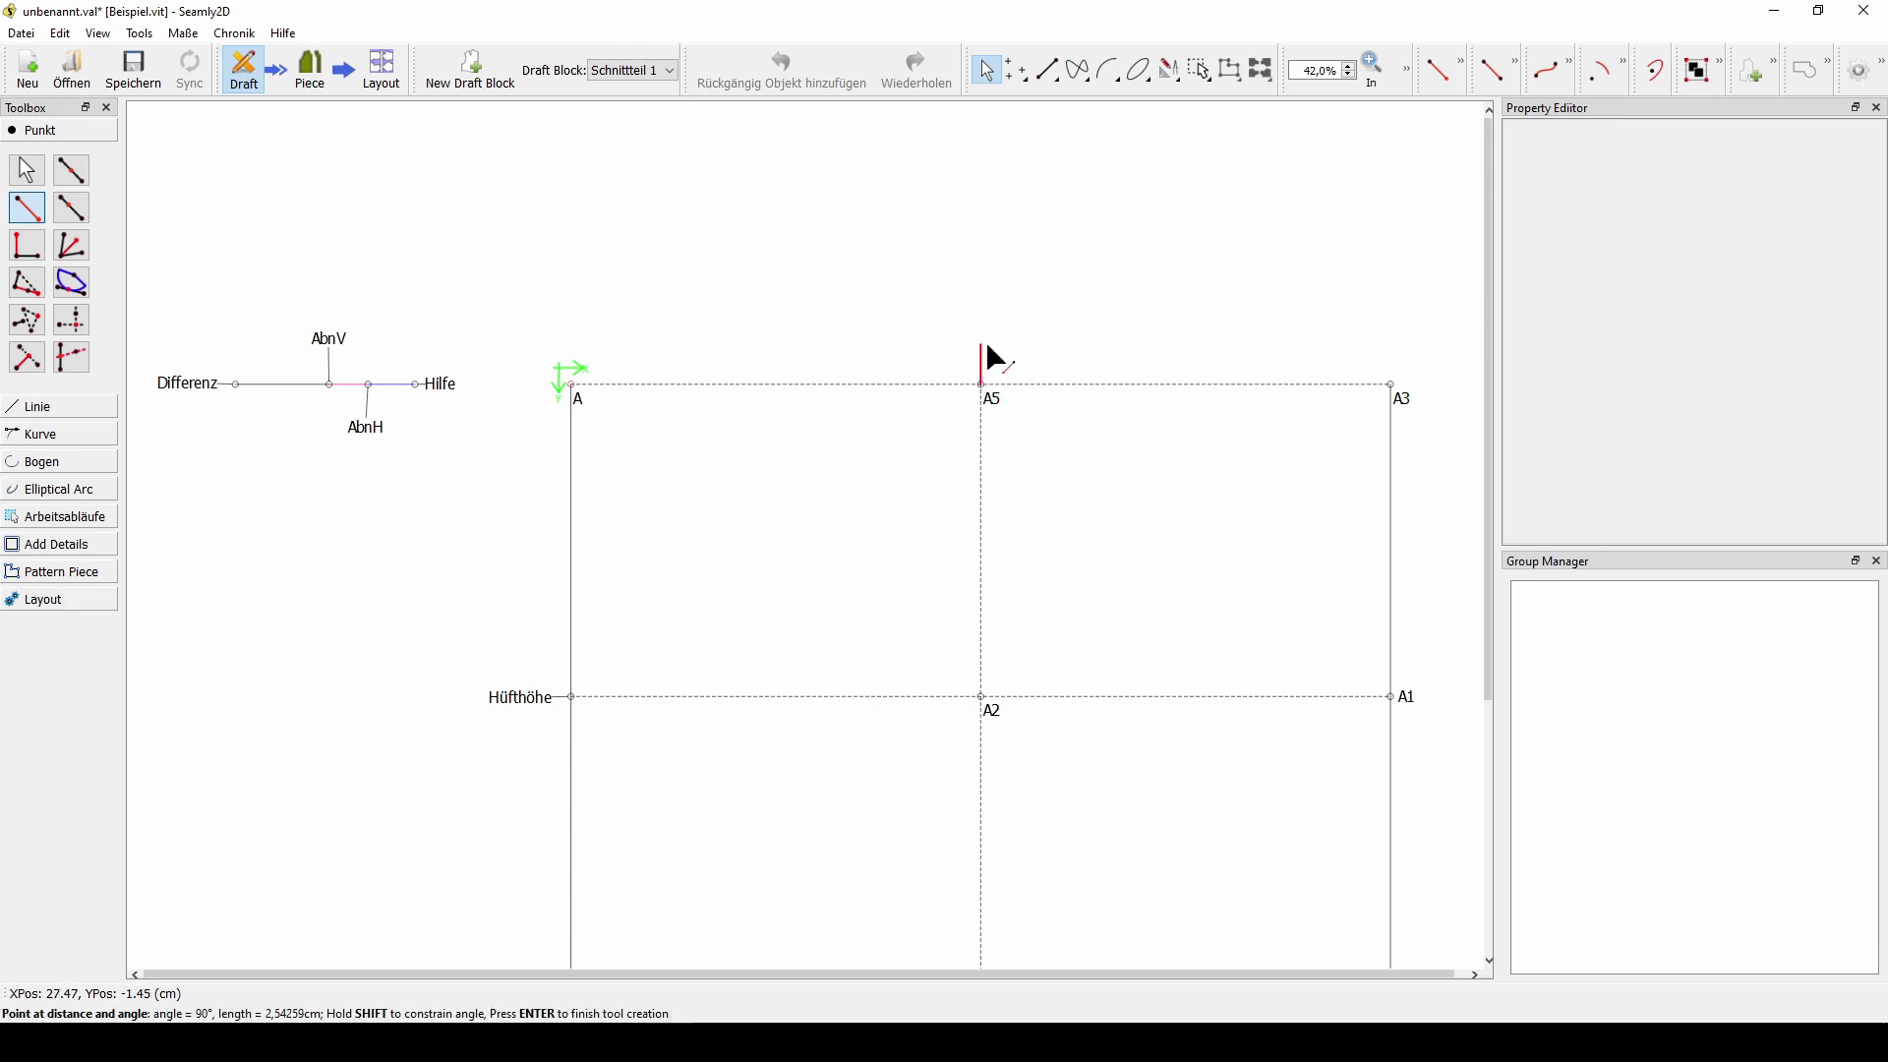
left_click(992, 348)
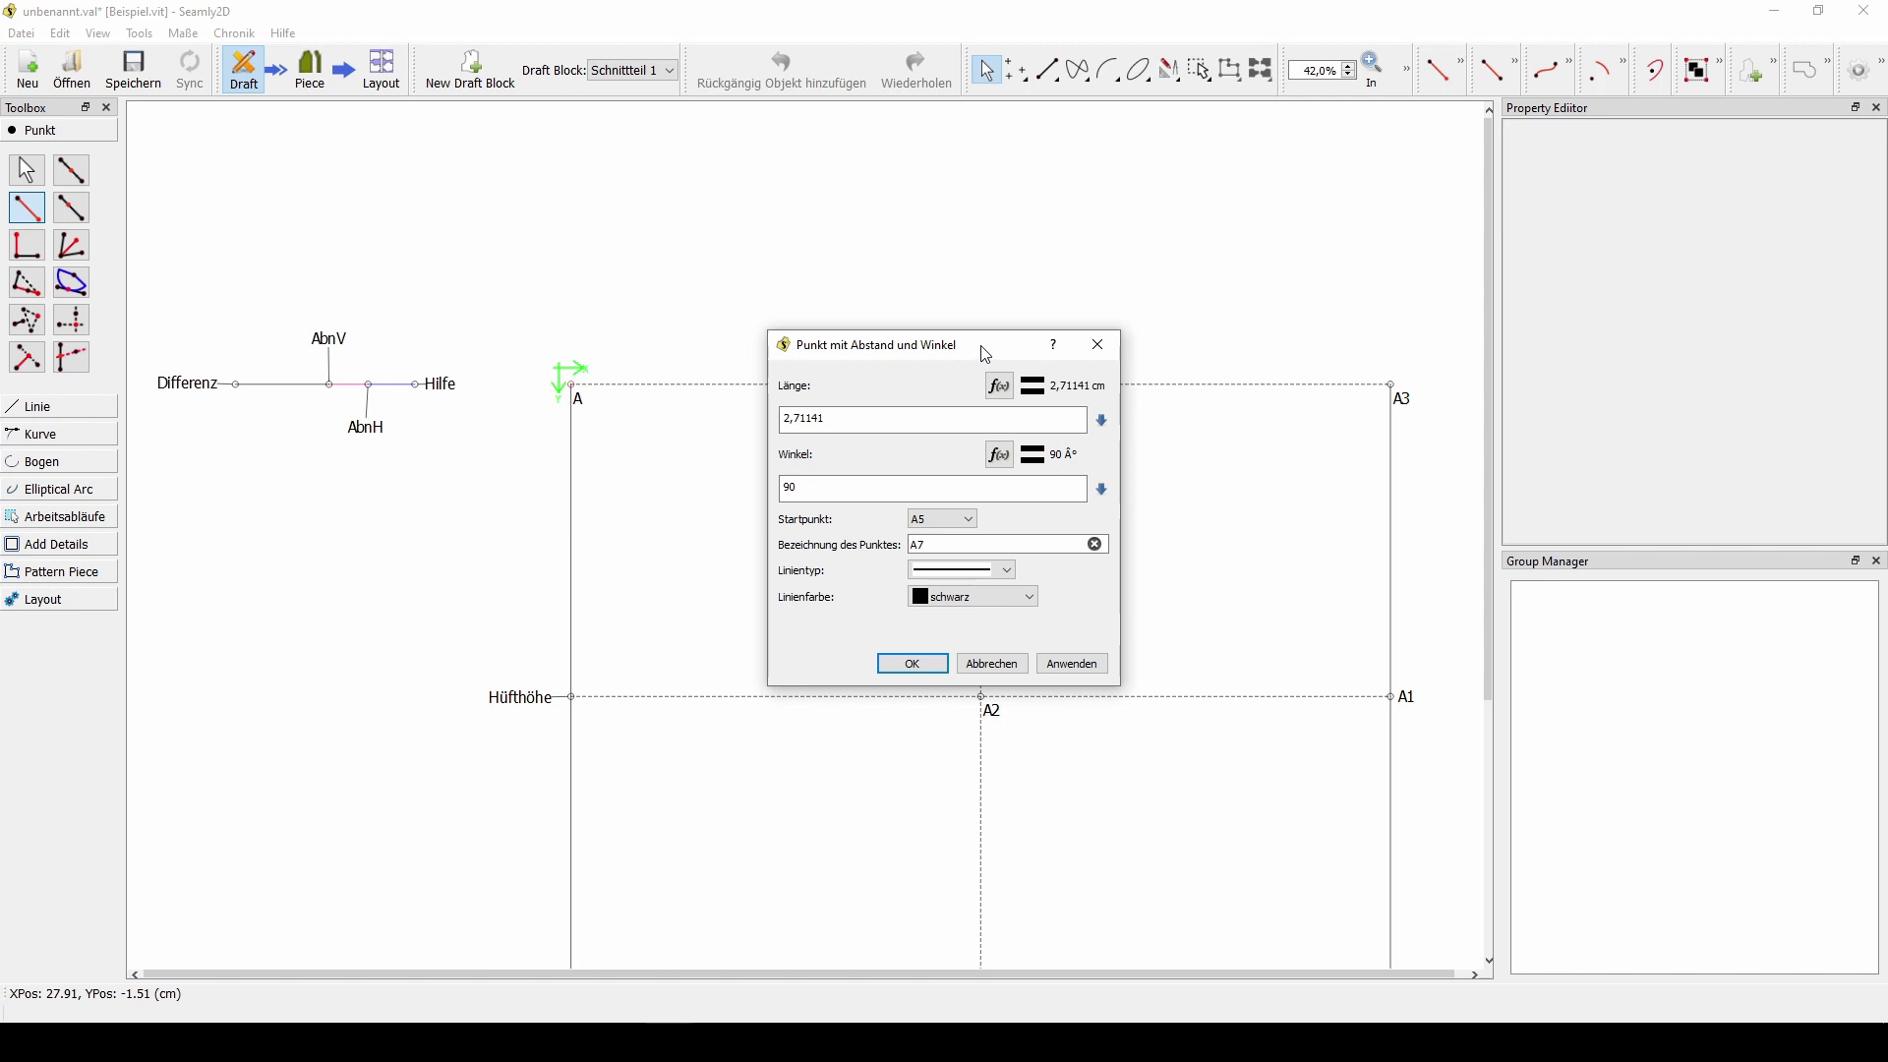
left_click_drag(982, 349, 1227, 277)
left_click_drag(1121, 312, 1074, 313)
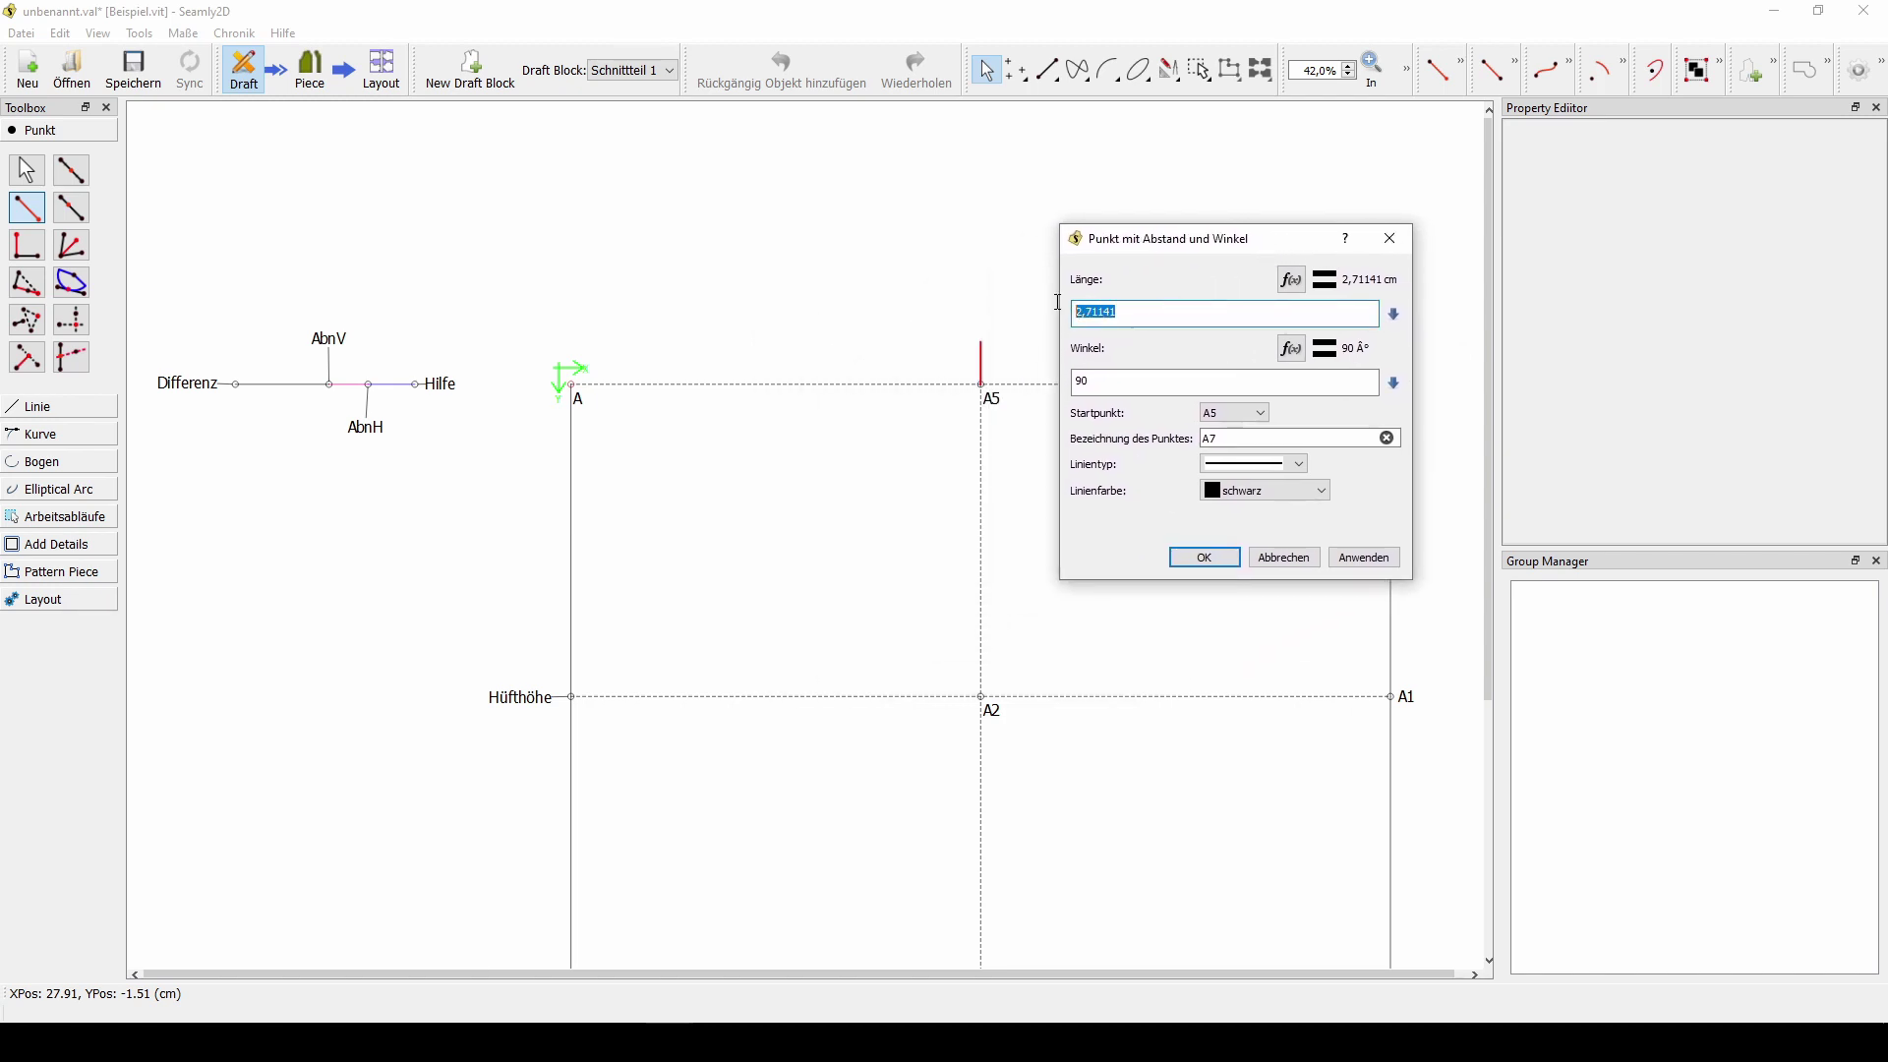
type("1")
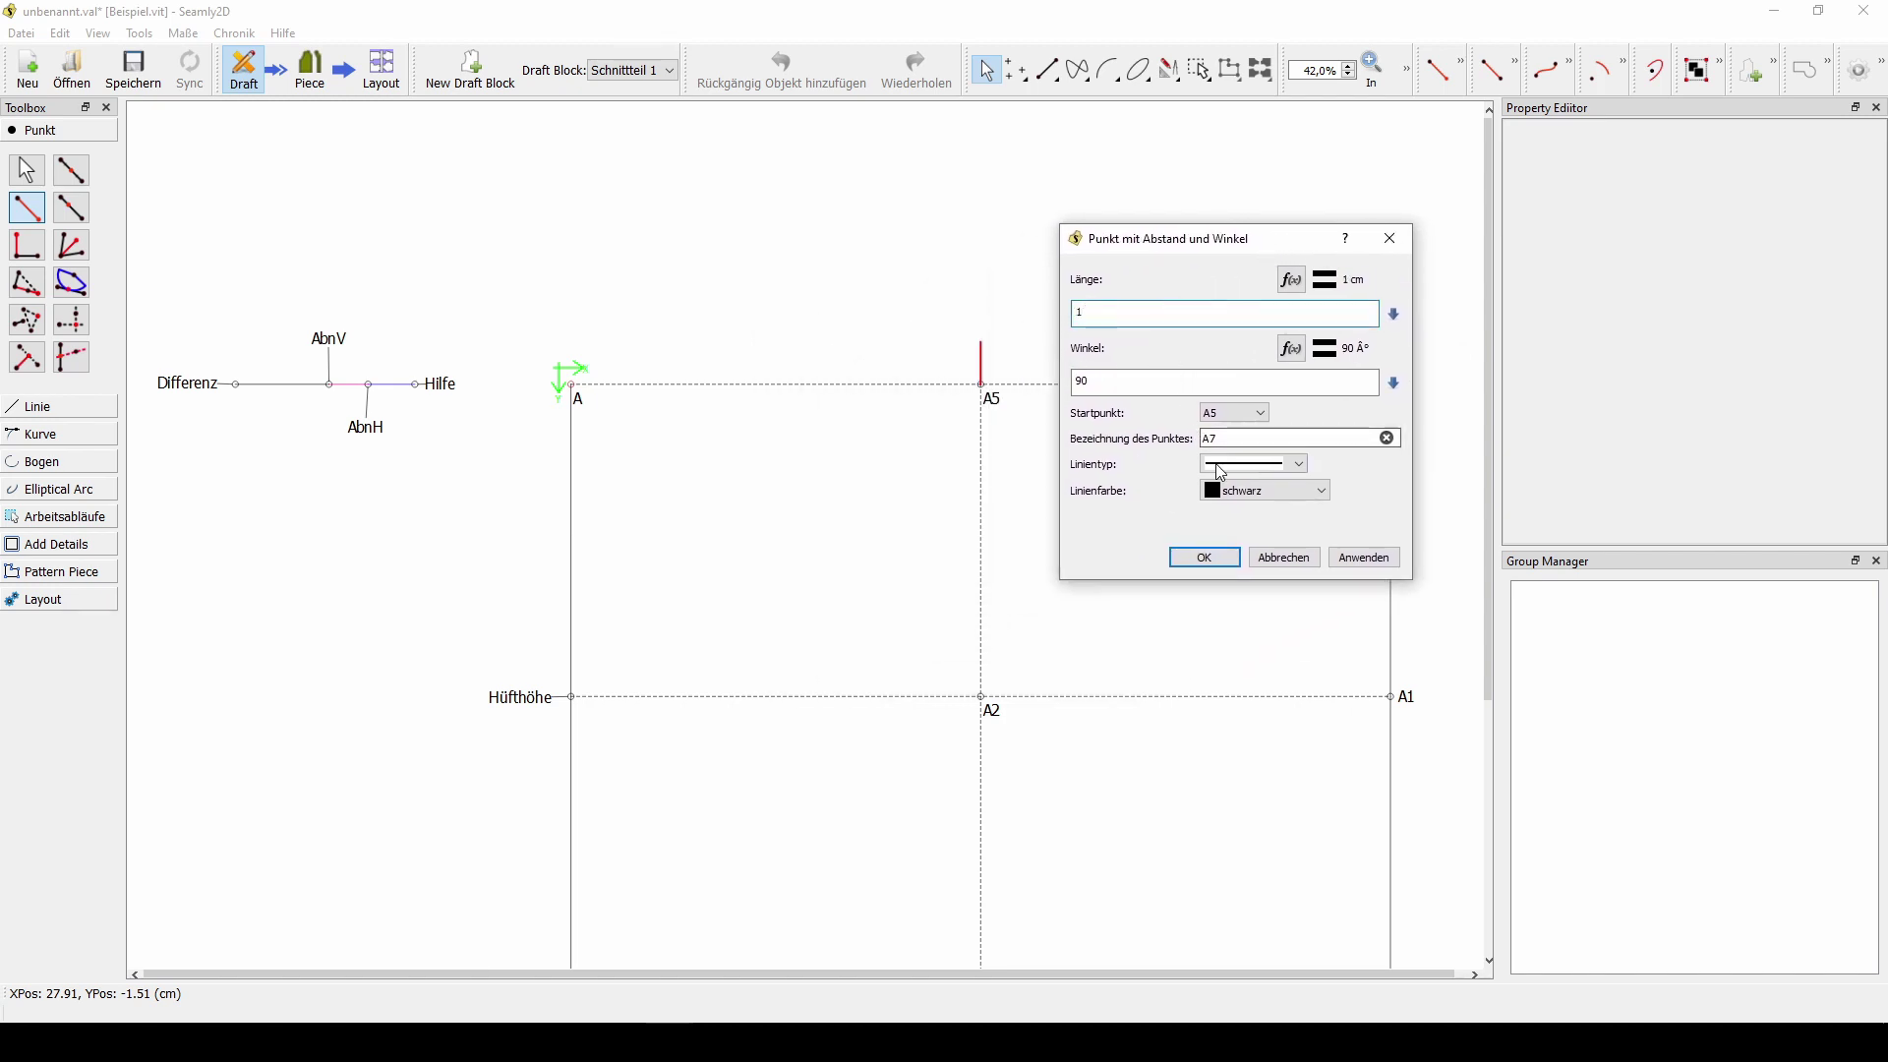
left_click(1225, 472)
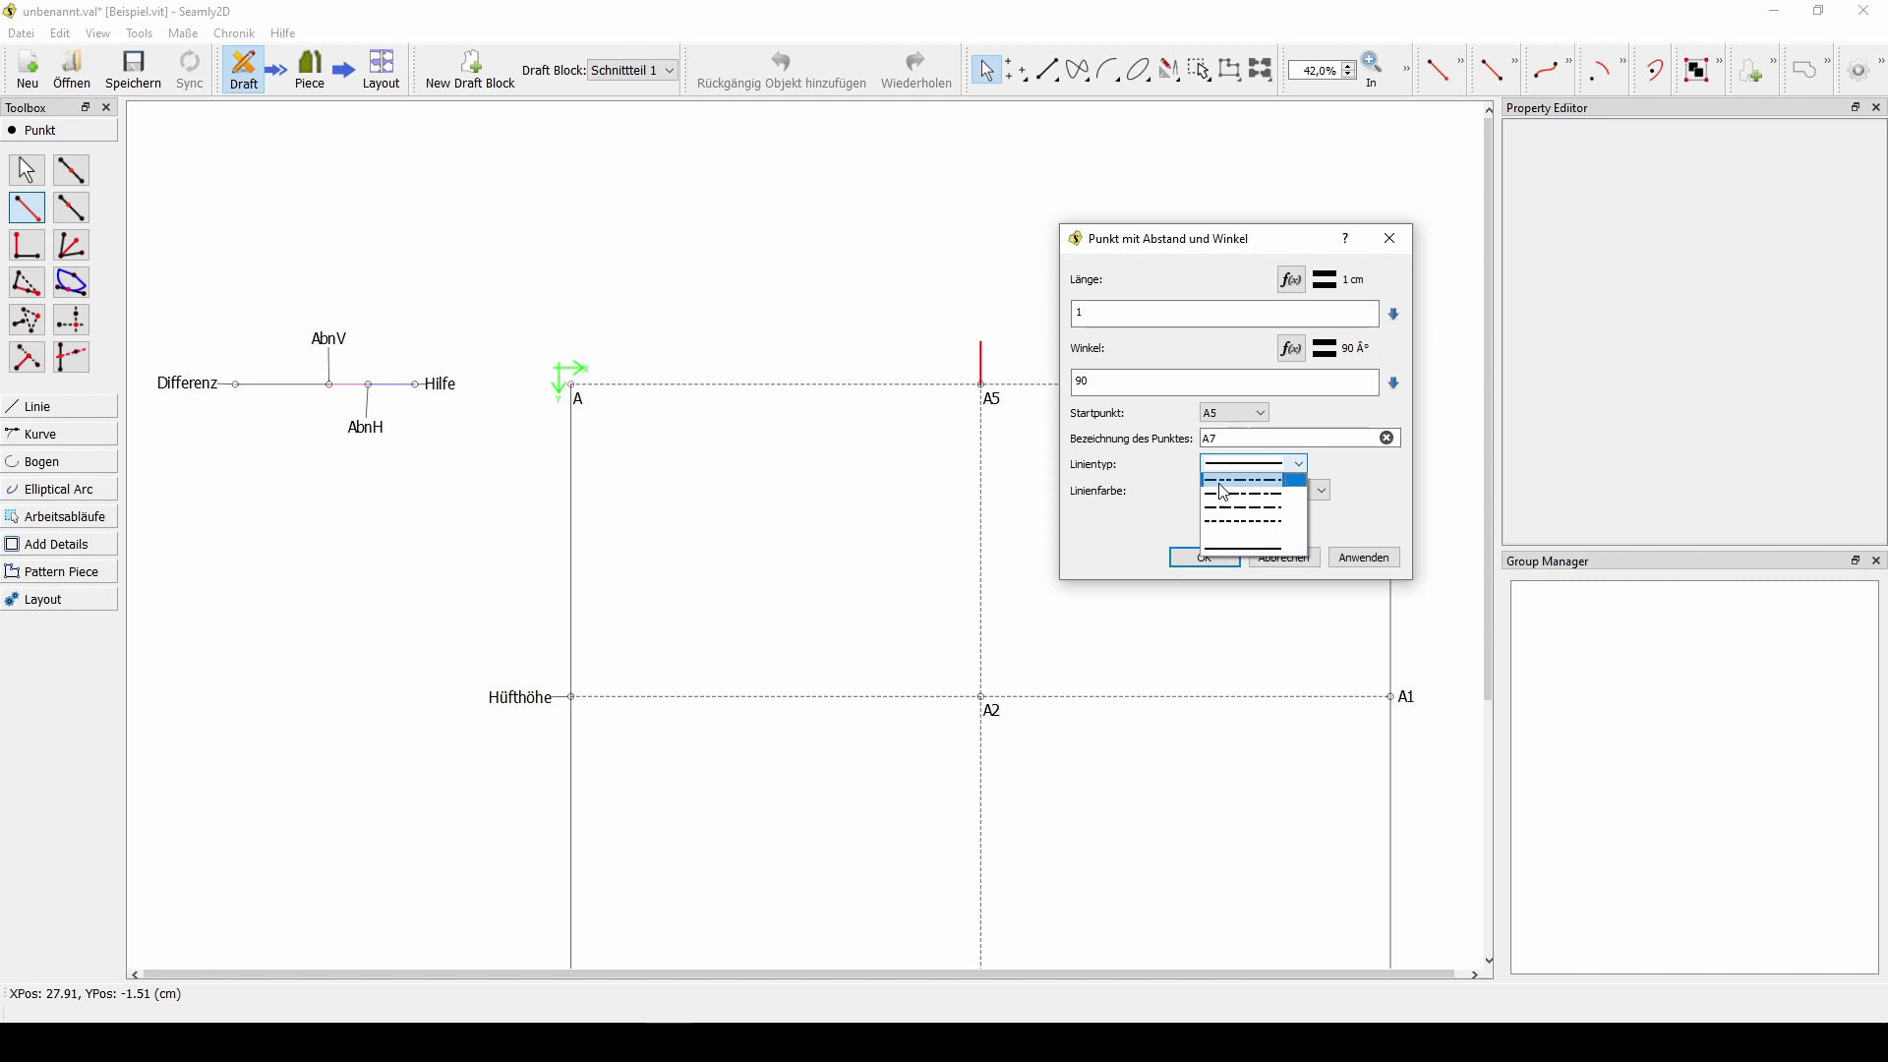
left_click(1231, 538)
left_click(1205, 558)
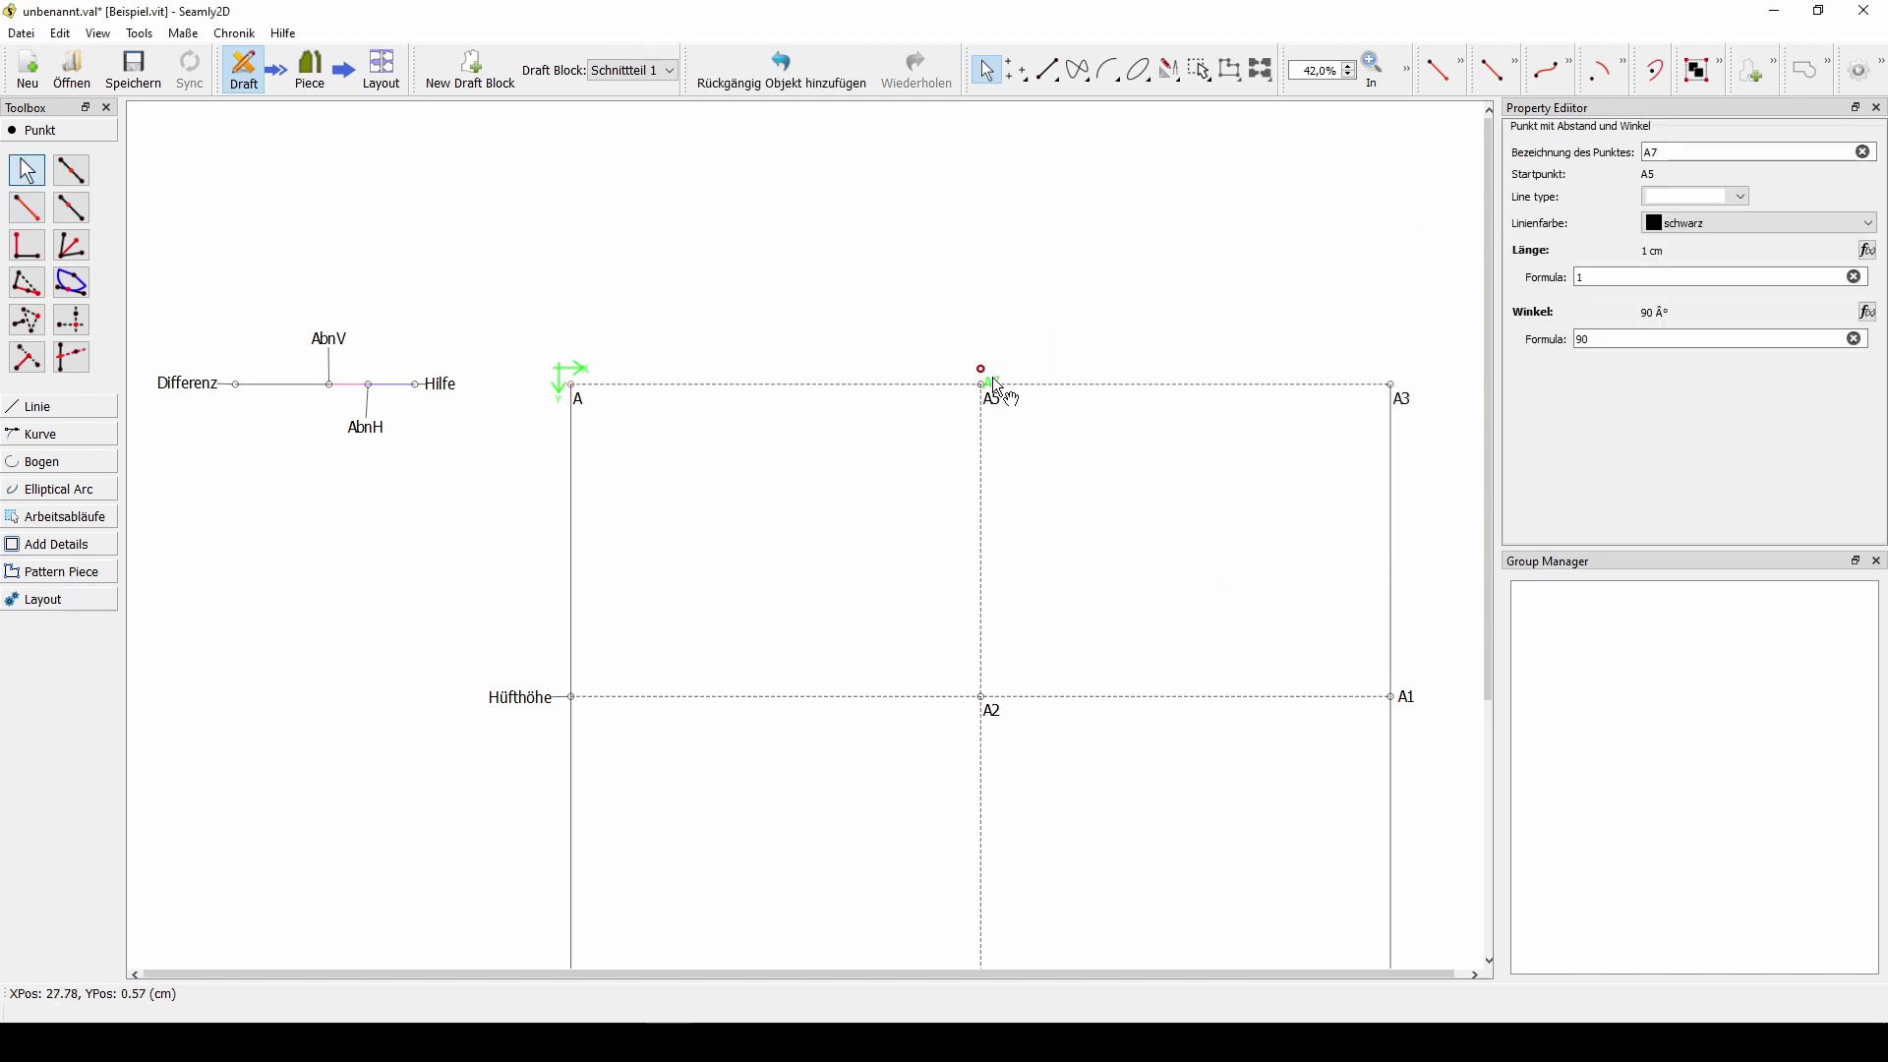
left_click_drag(999, 386, 991, 350)
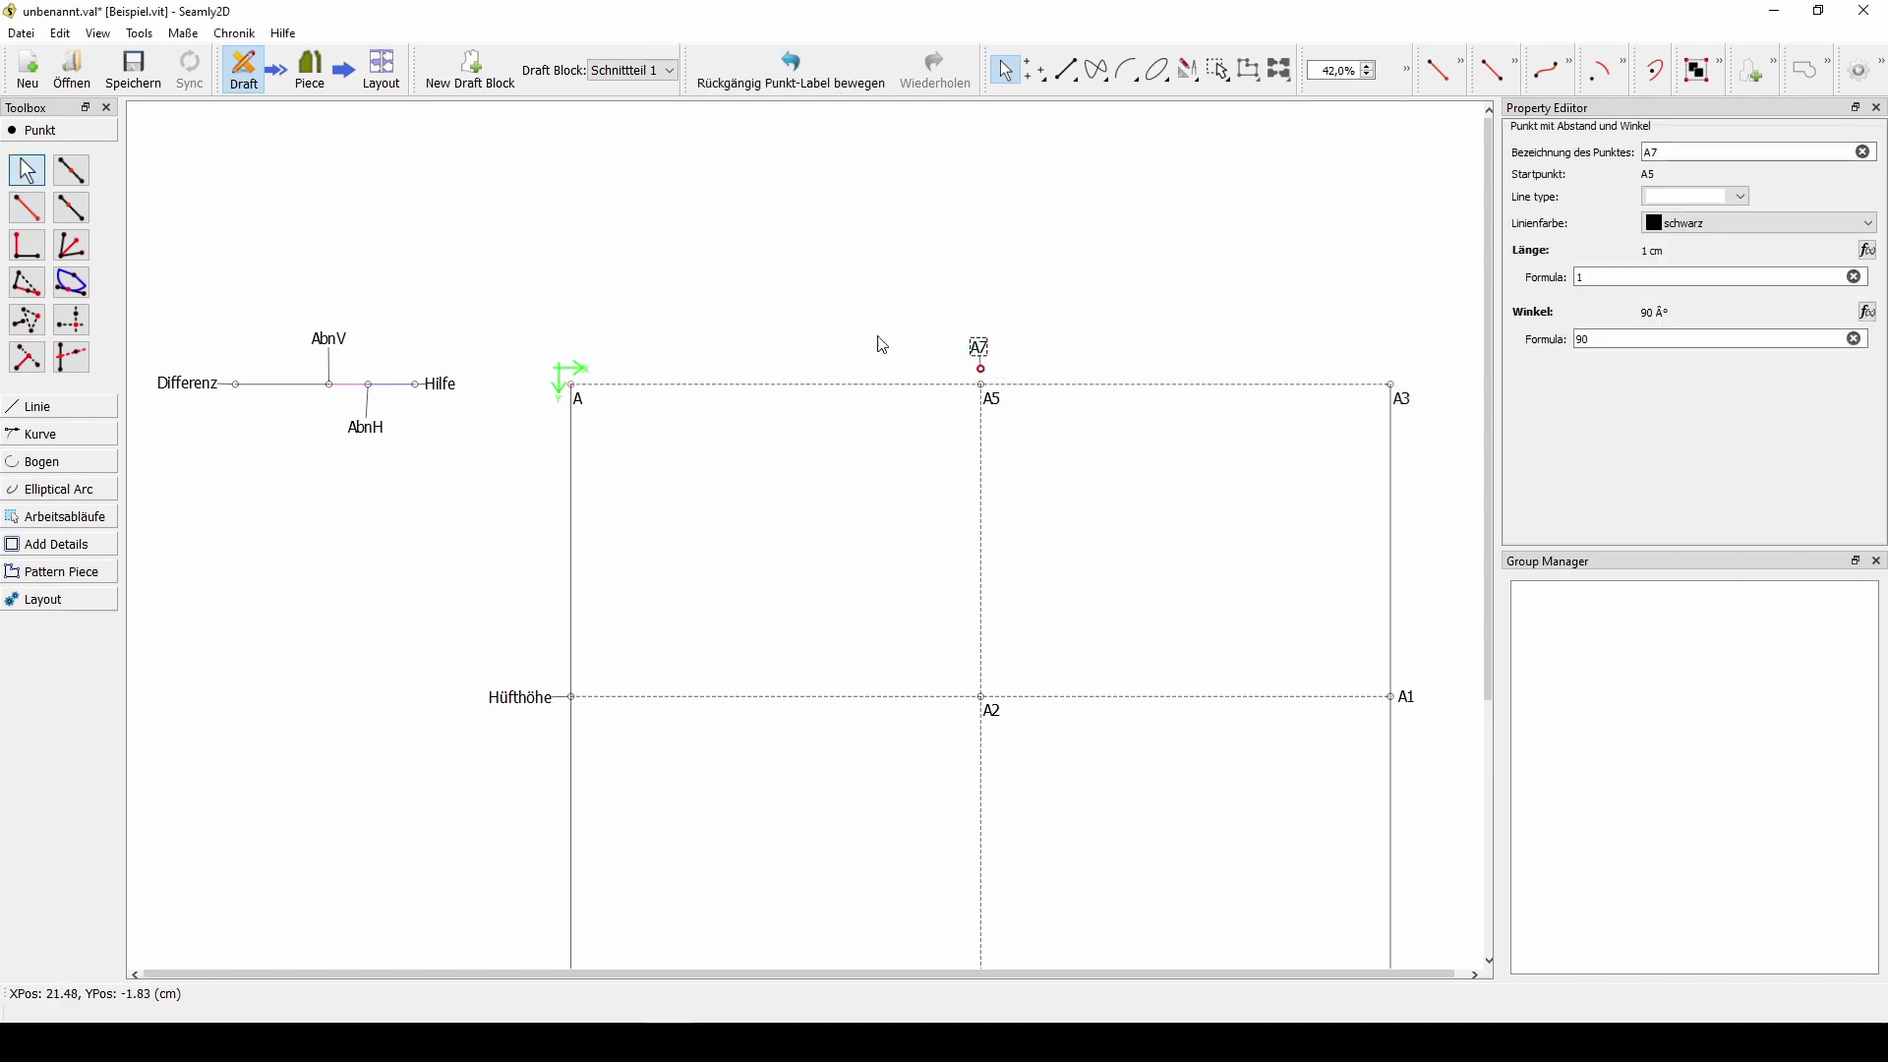
left_click(27, 209)
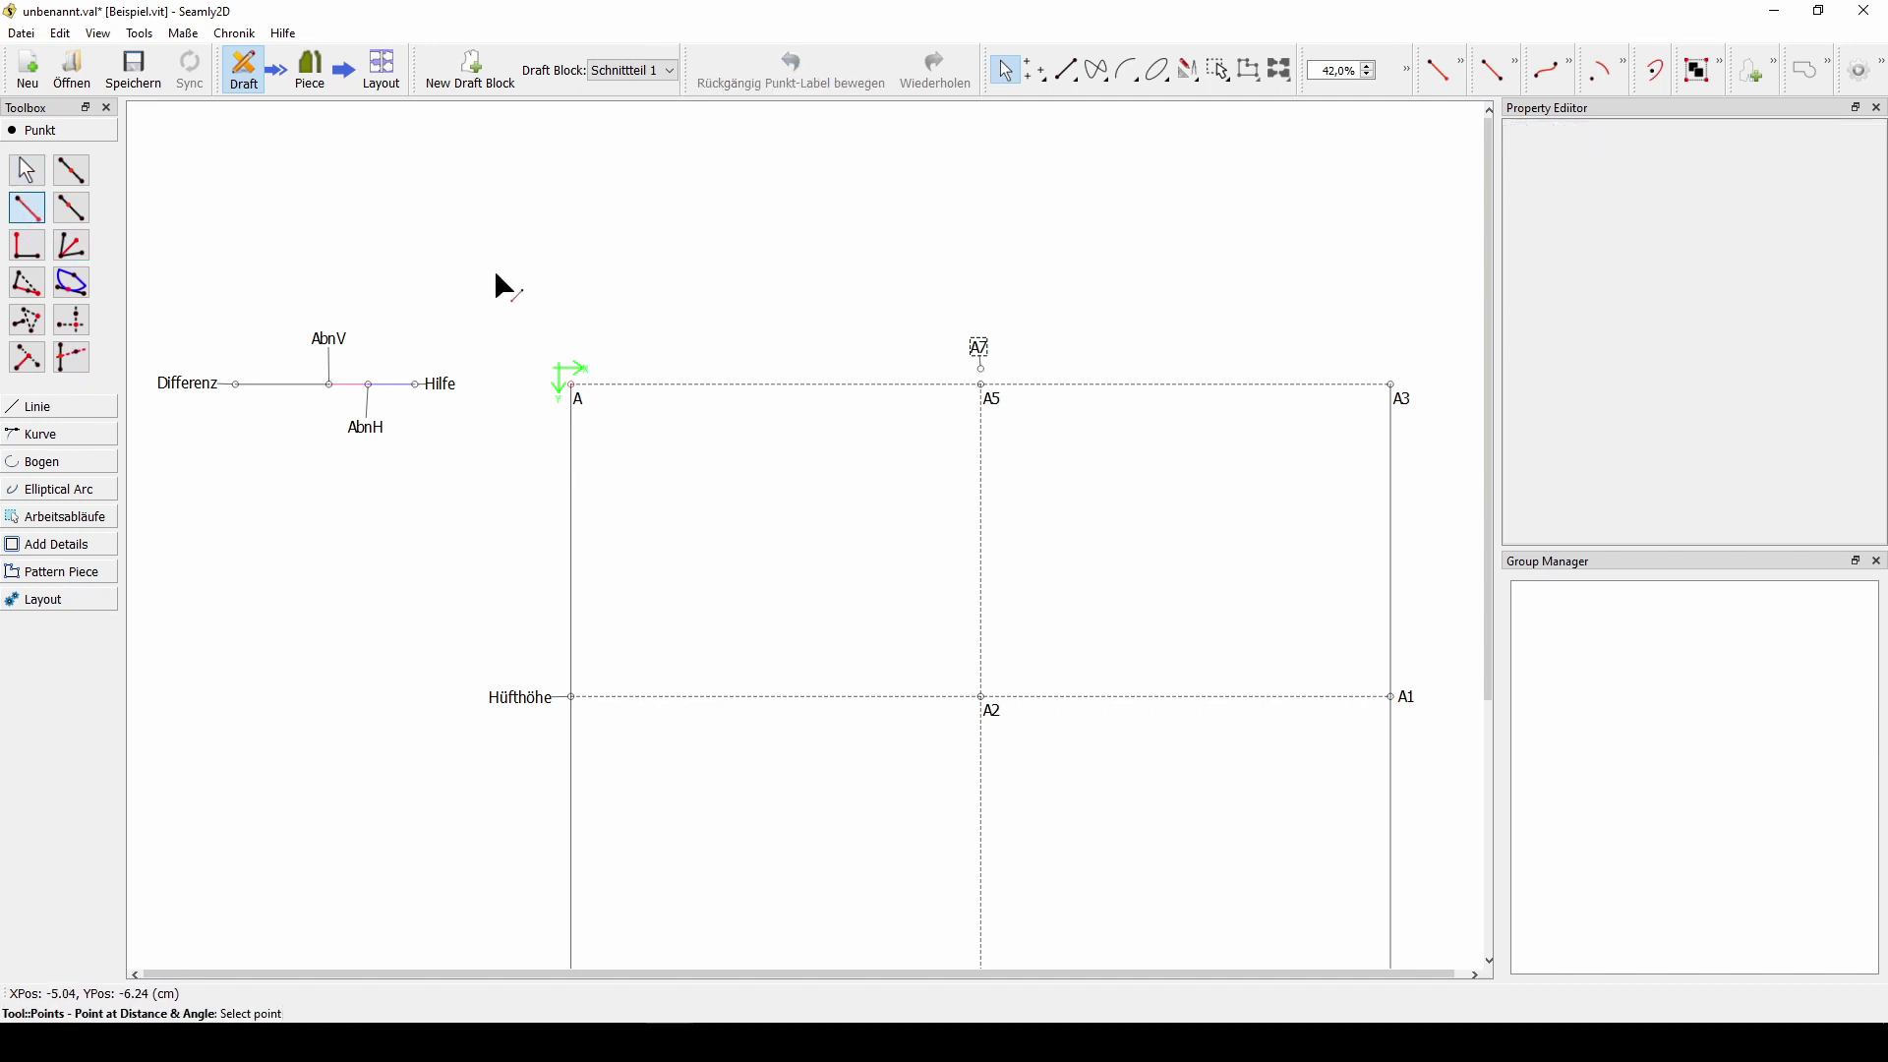
- Place a point left of A7 with length formula Linie_AbnV_Differenz/2
left_click(977, 370)
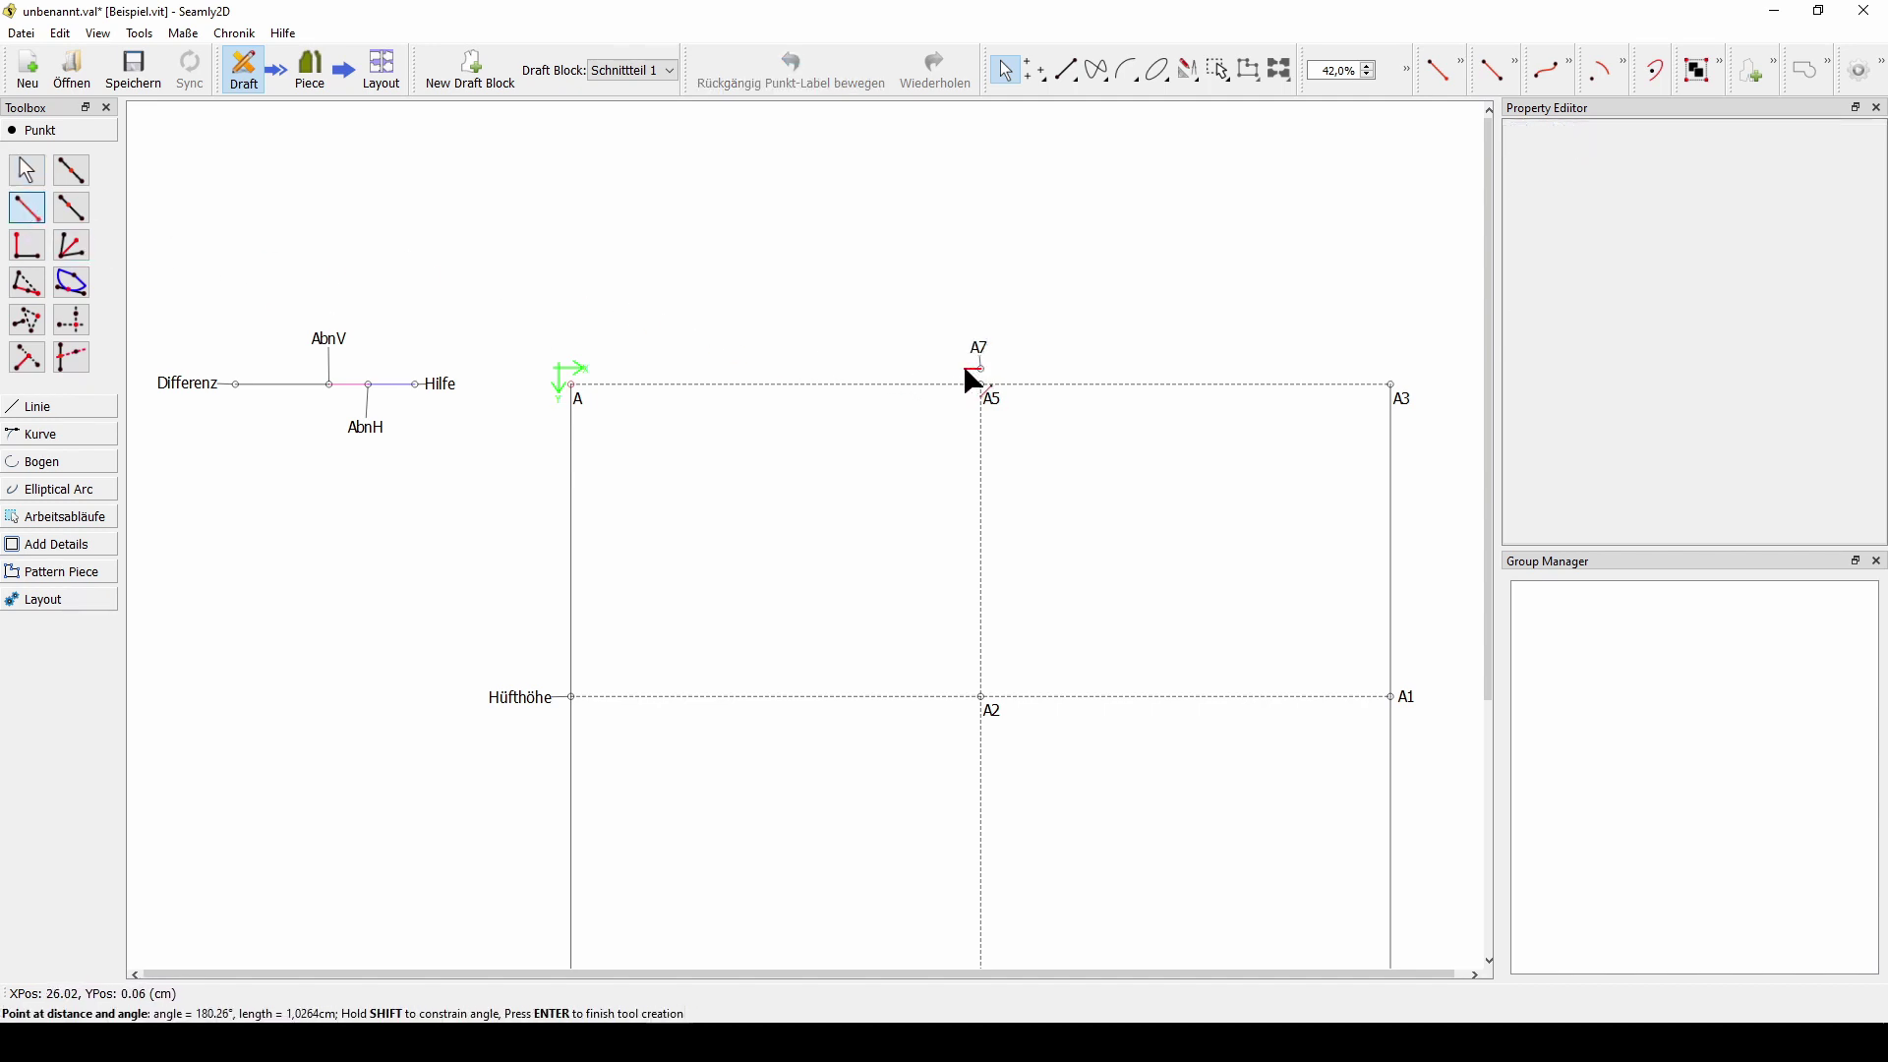
left_click(891, 369)
mouse_move(914, 350)
left_mouse_down()
mouse_move(1328, 203)
mouse_move(1322, 187)
mouse_move(1289, 279)
mouse_move(1316, 415)
left_mouse_up()
left_click(1409, 224)
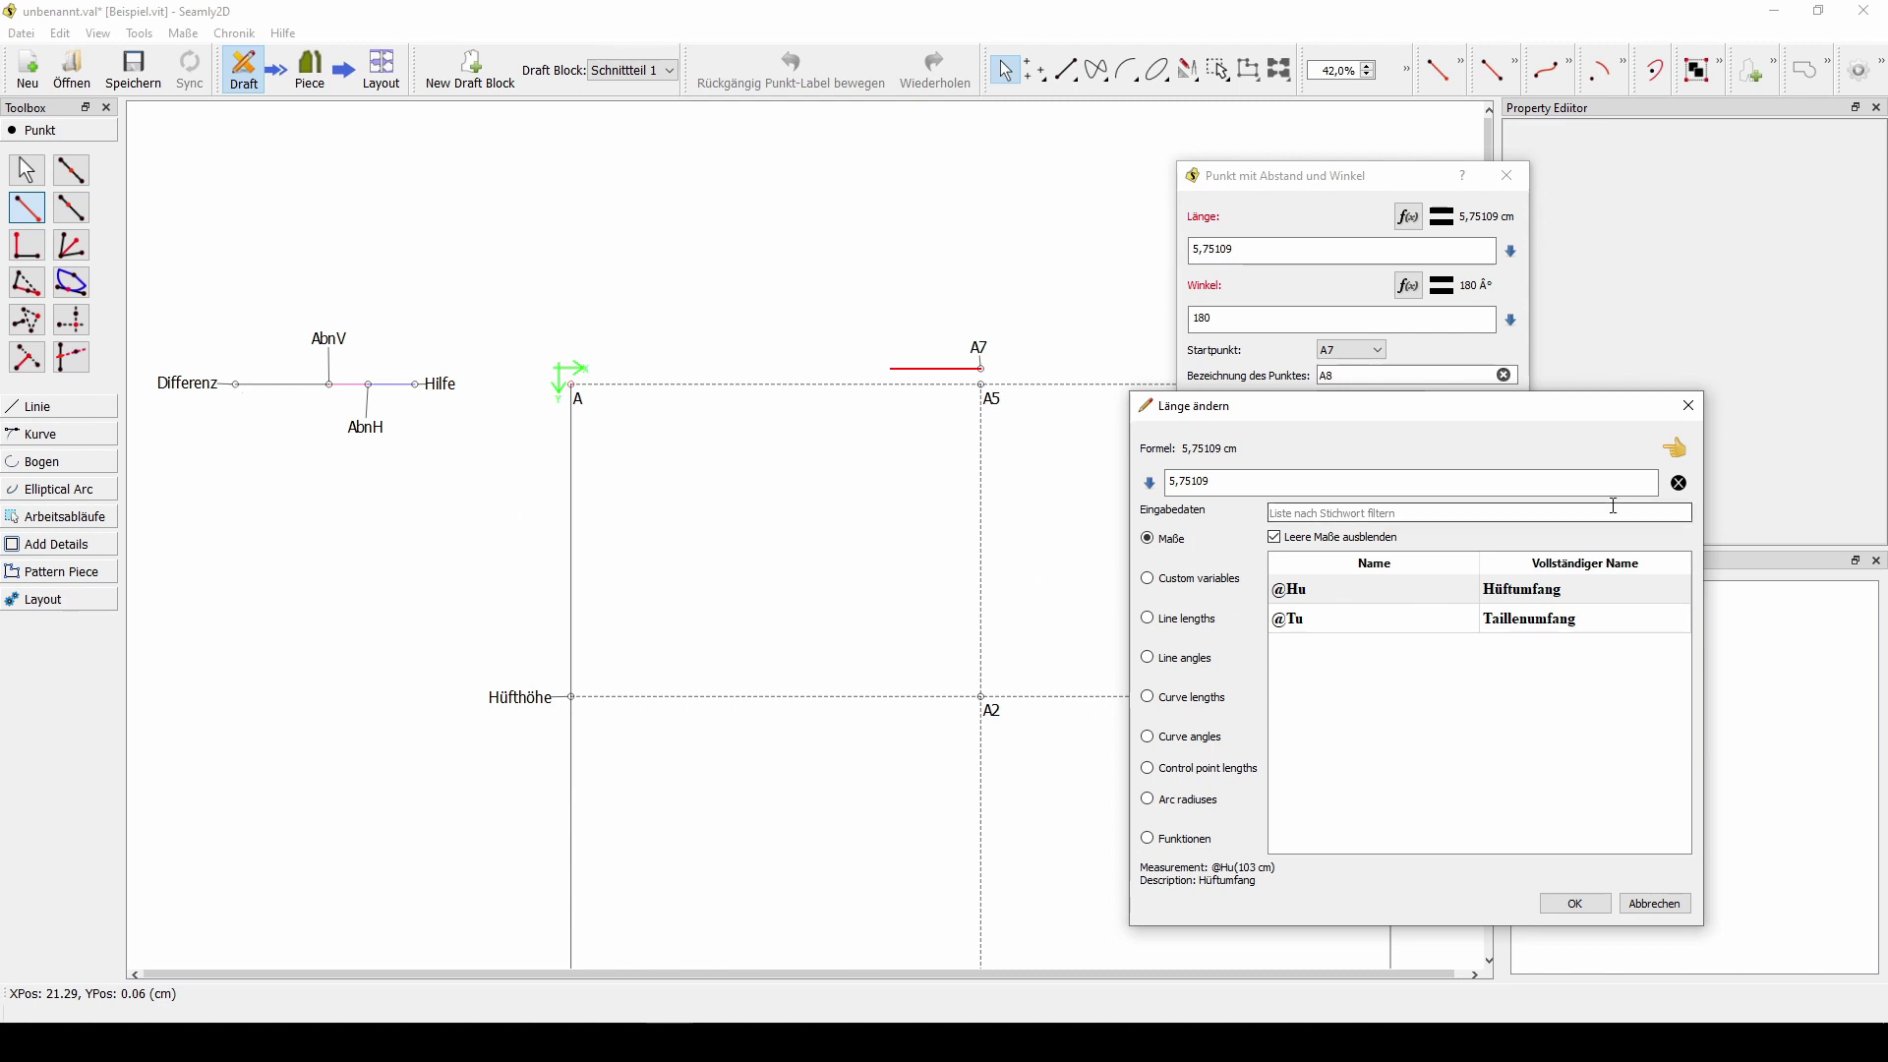
left_click(1679, 482)
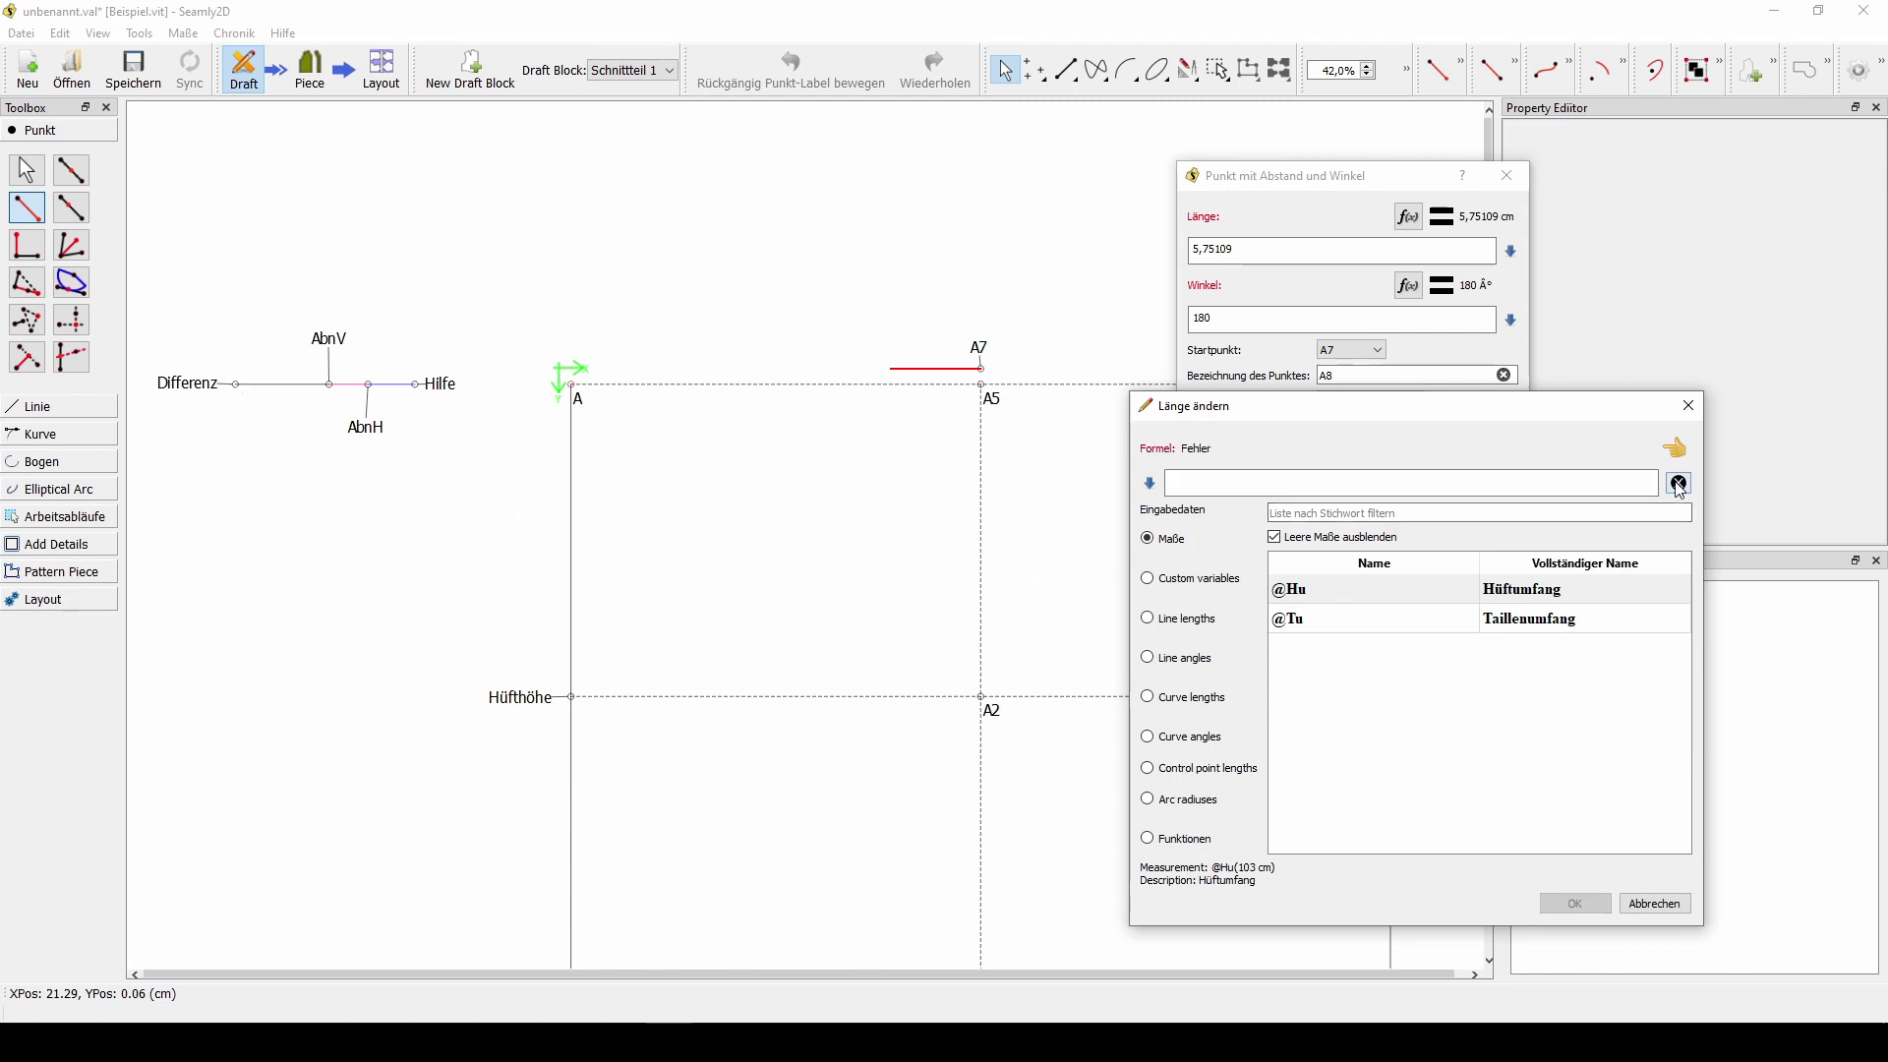
left_click(1148, 621)
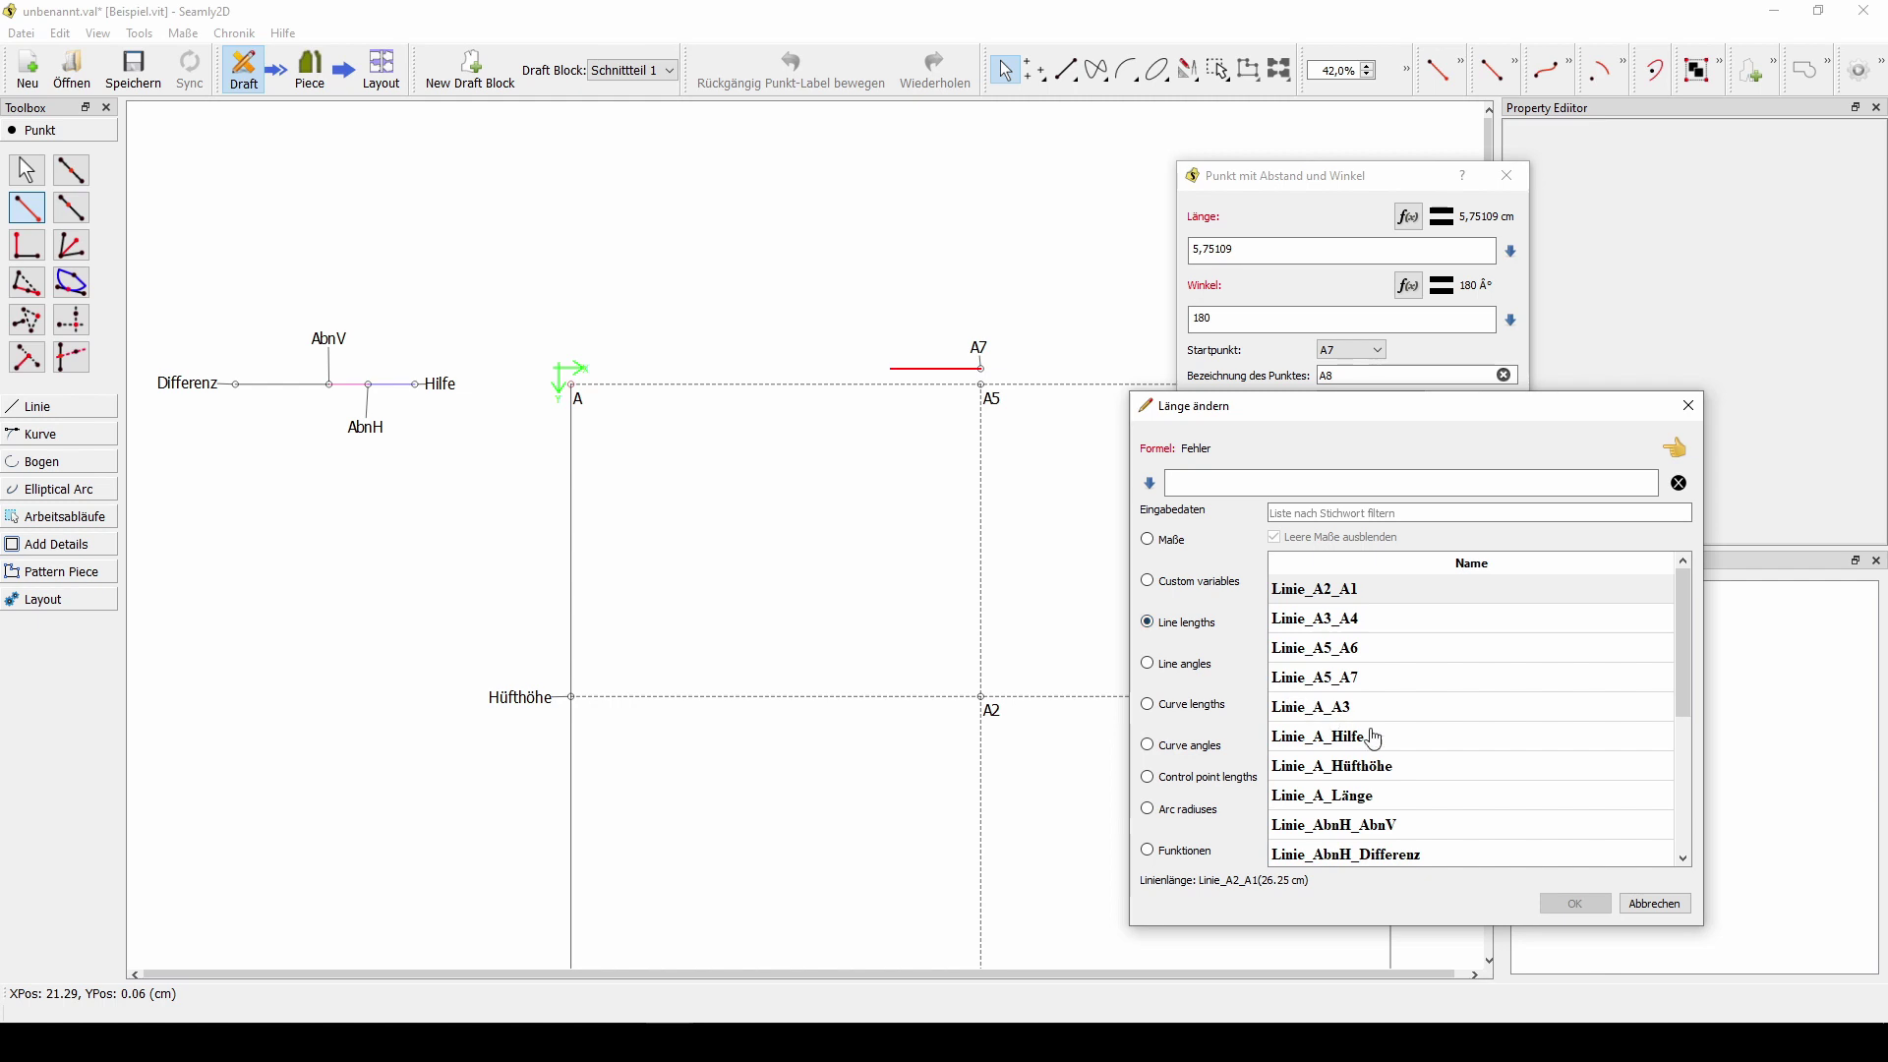
scroll(1481, 769, "down", 1)
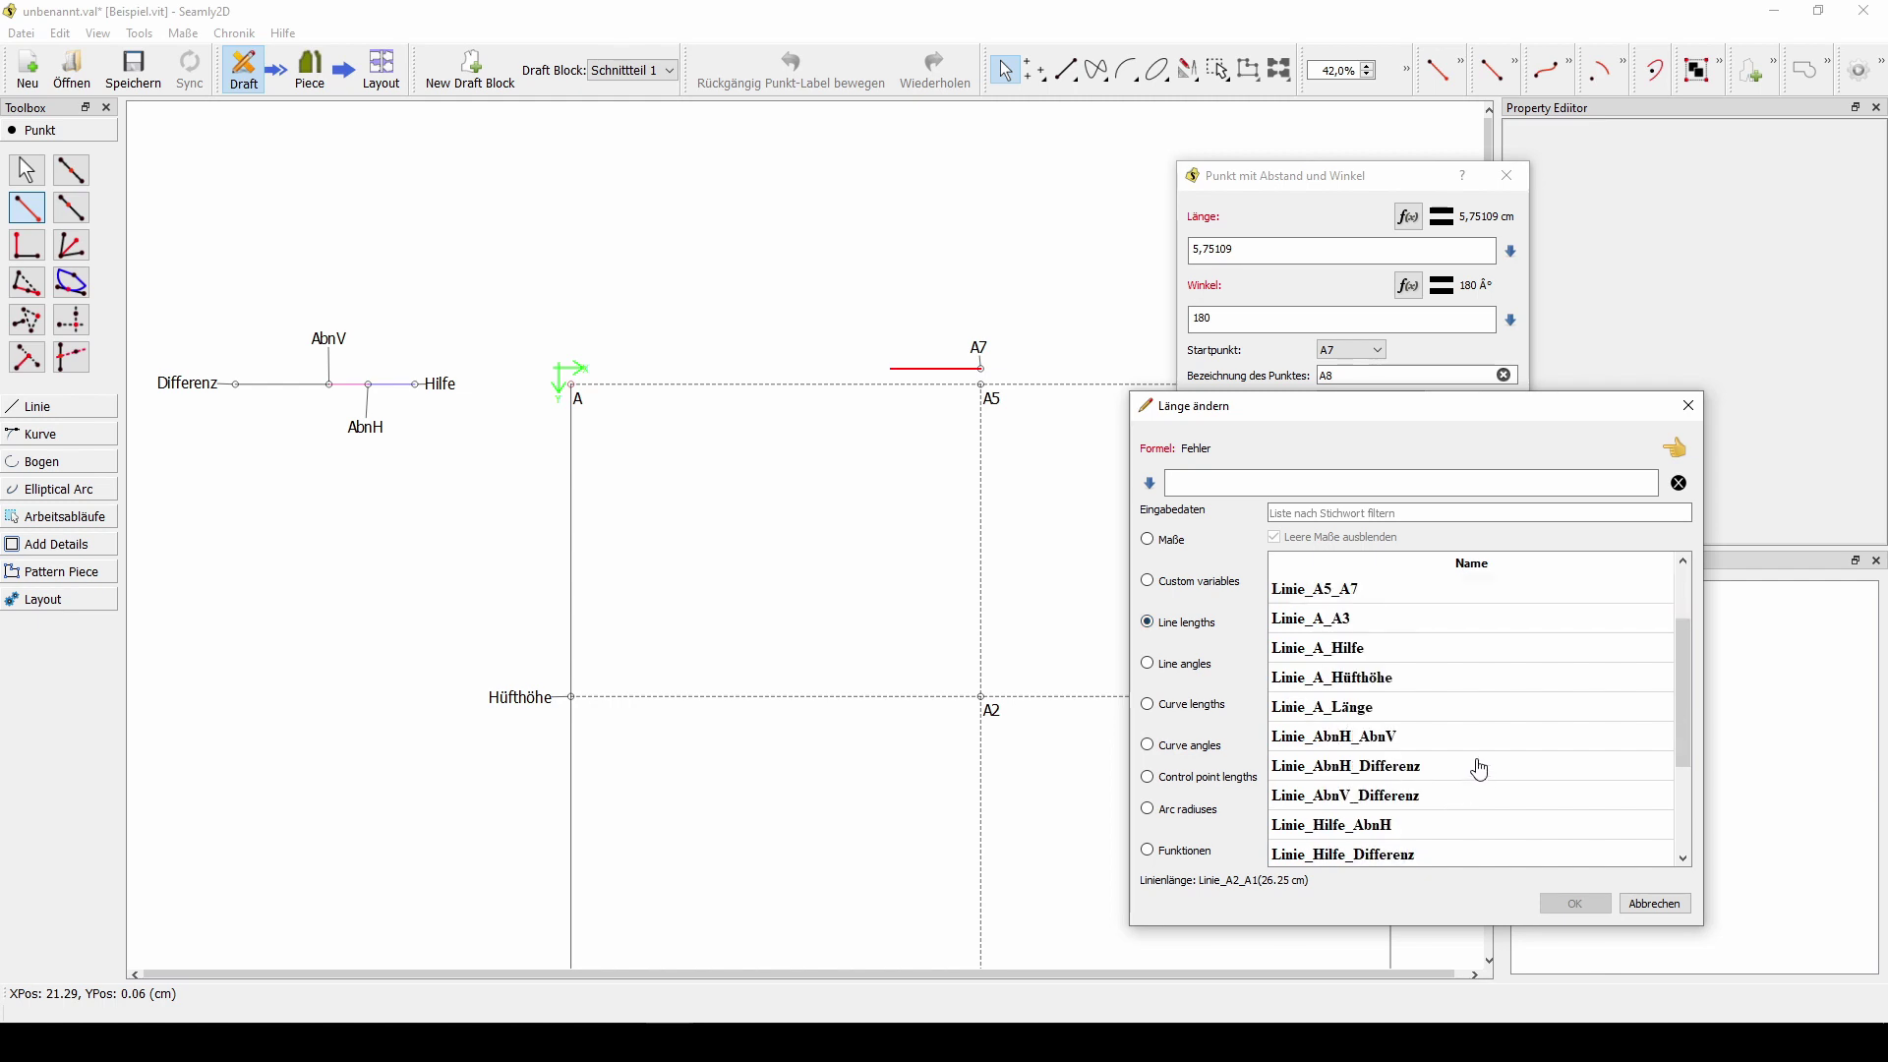
double_click(1397, 806)
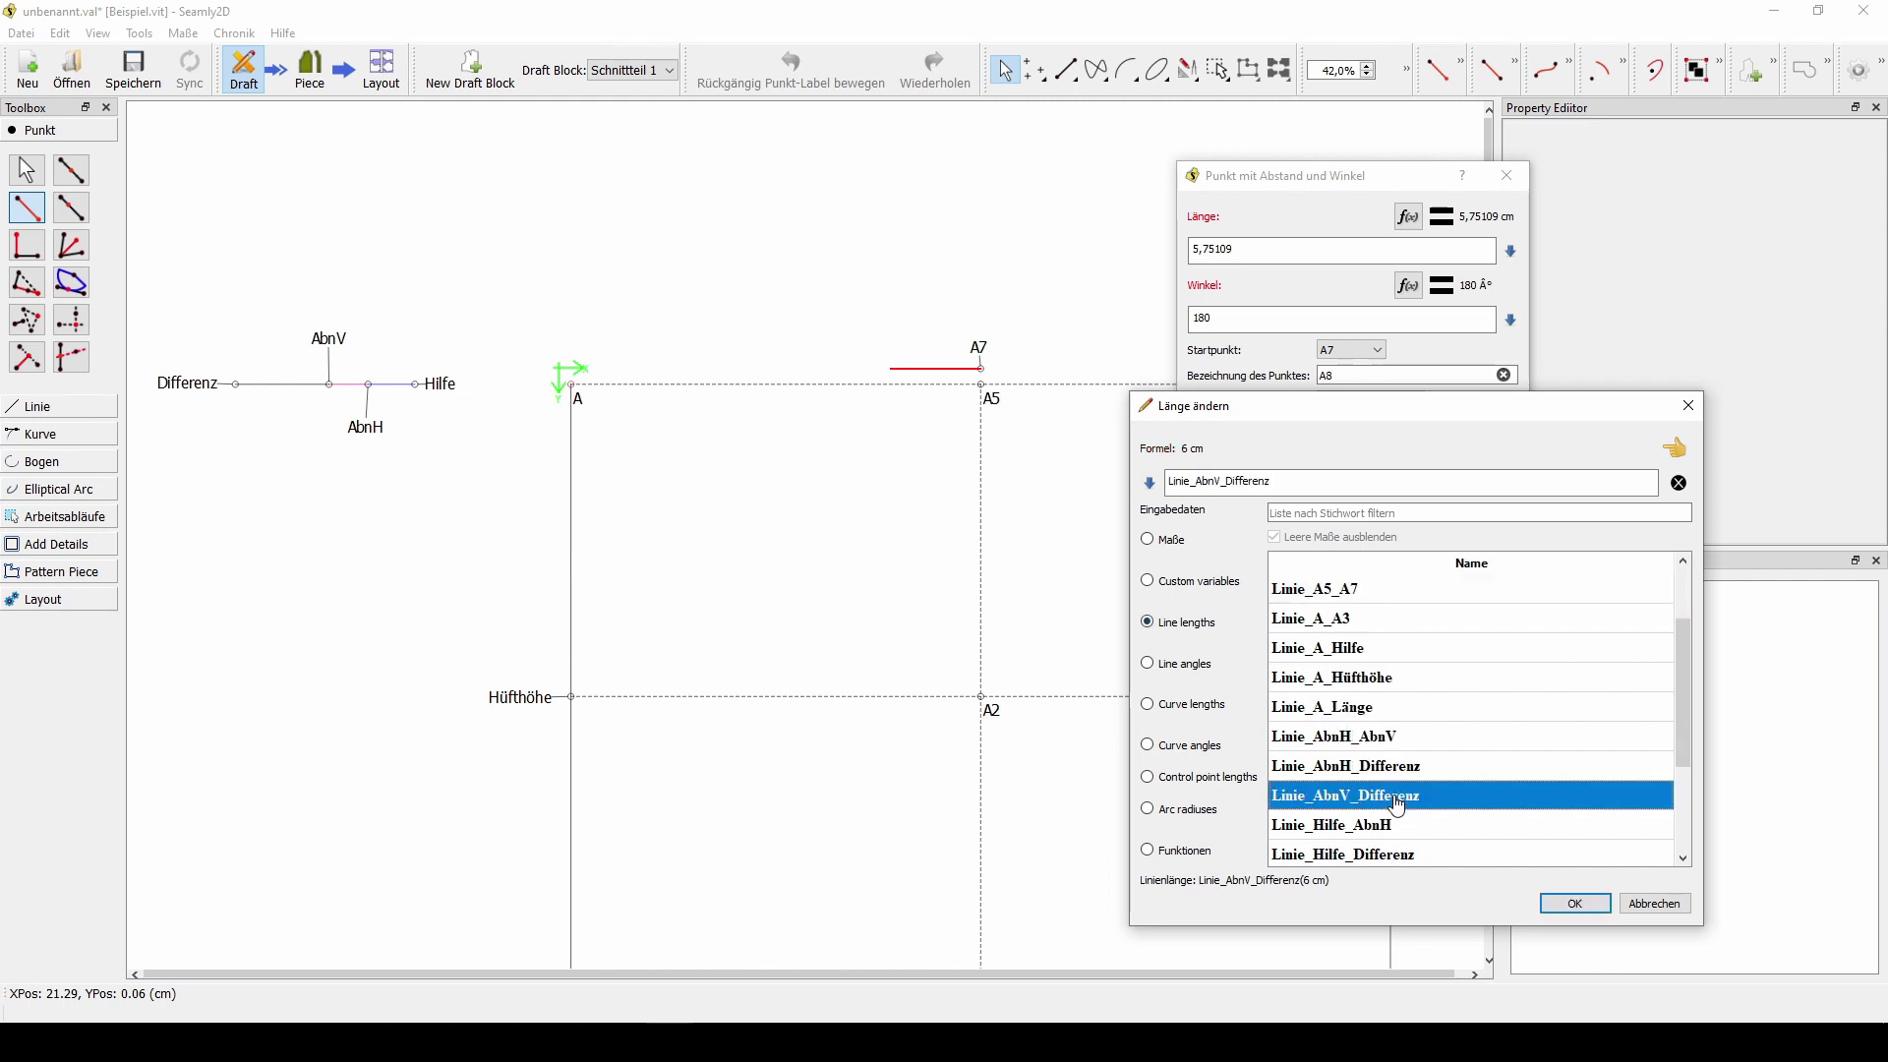
left_click(1424, 483)
type("/2")
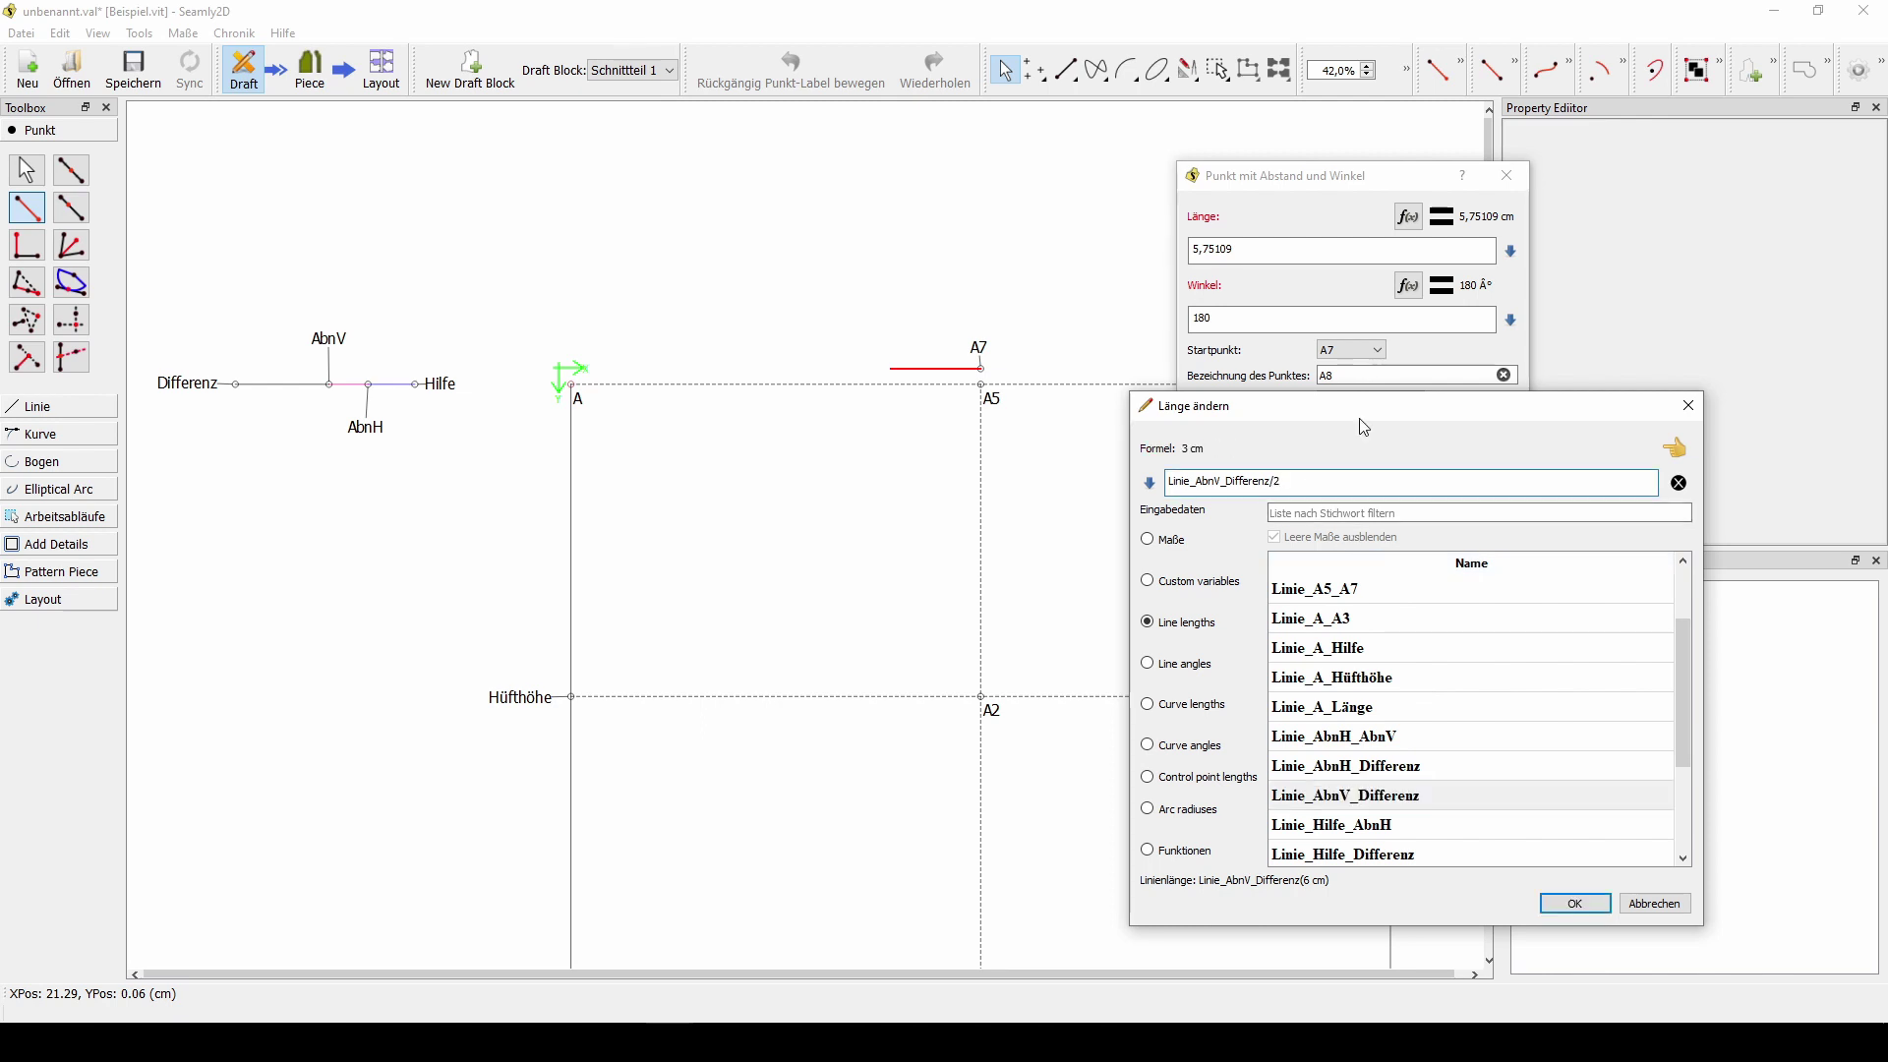
- Copy the formula and create A8 at 180° with a dashed connecting line
double_click(1215, 482)
right_click(1215, 490)
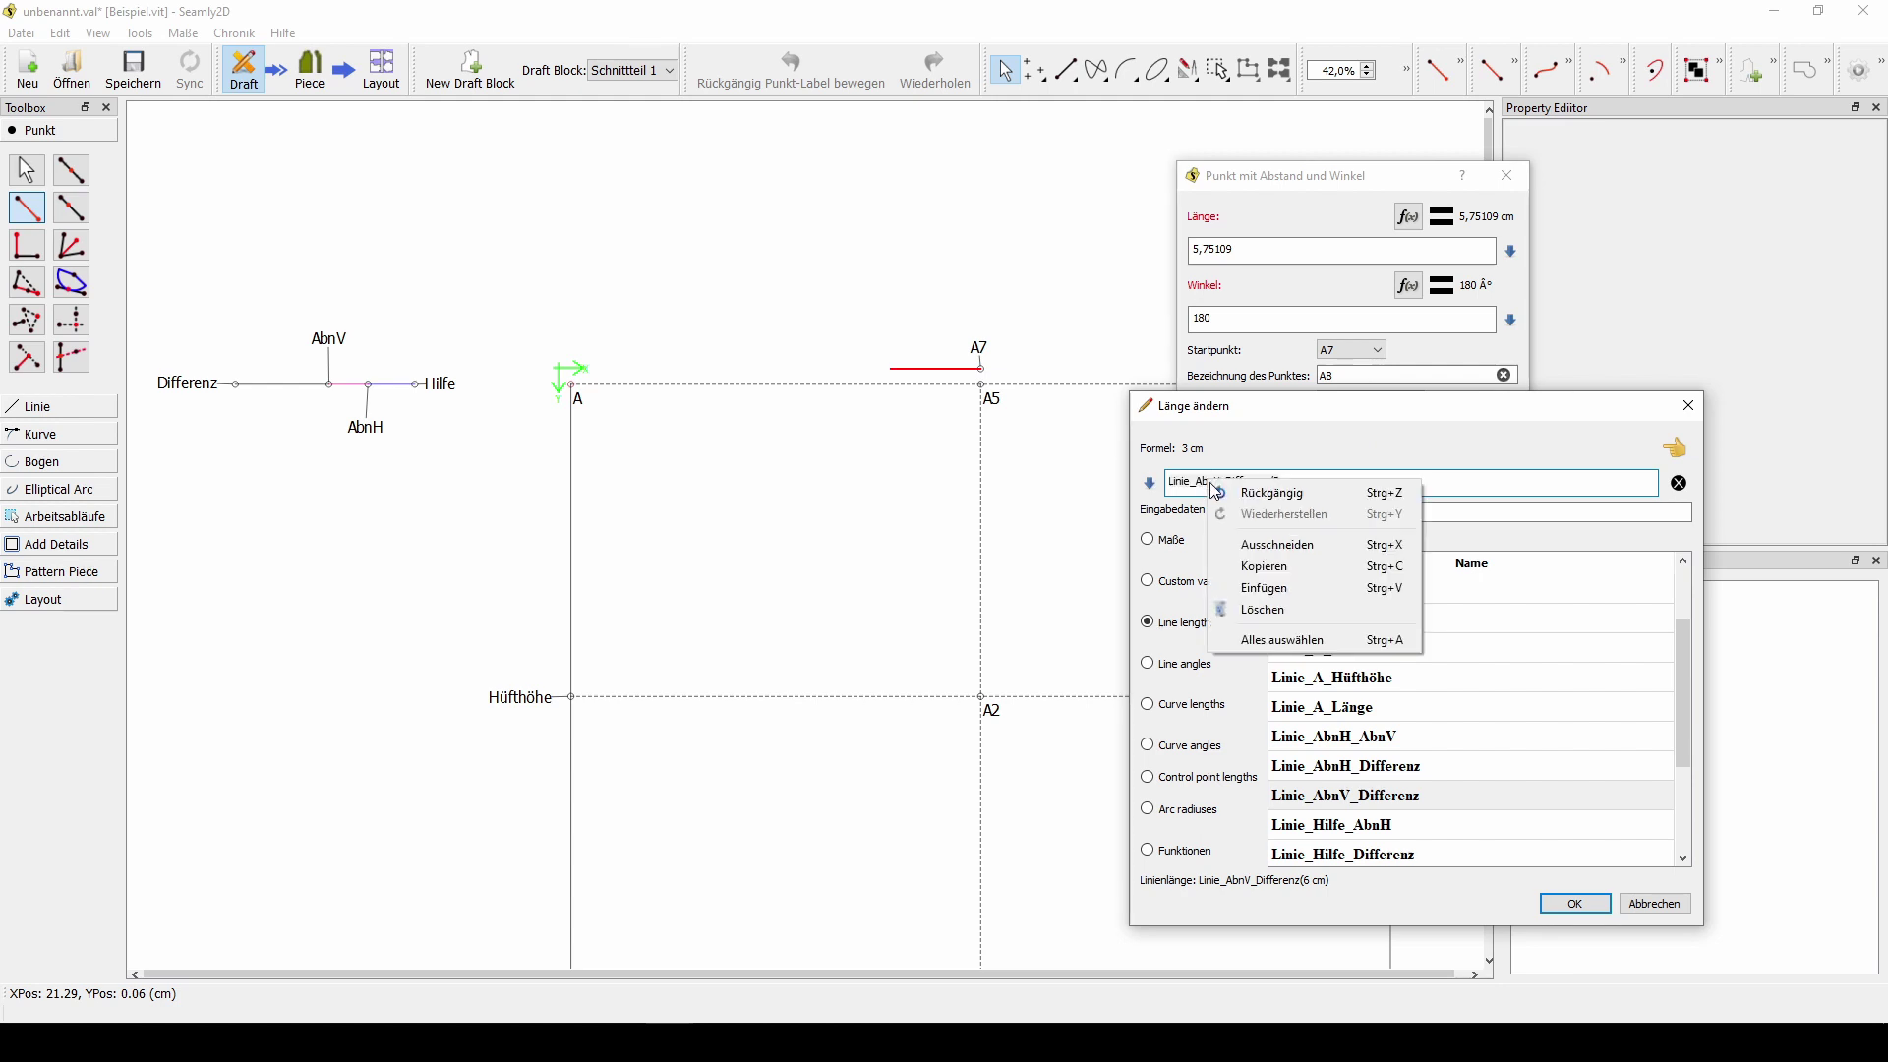
left_click(1265, 566)
left_click(1574, 905)
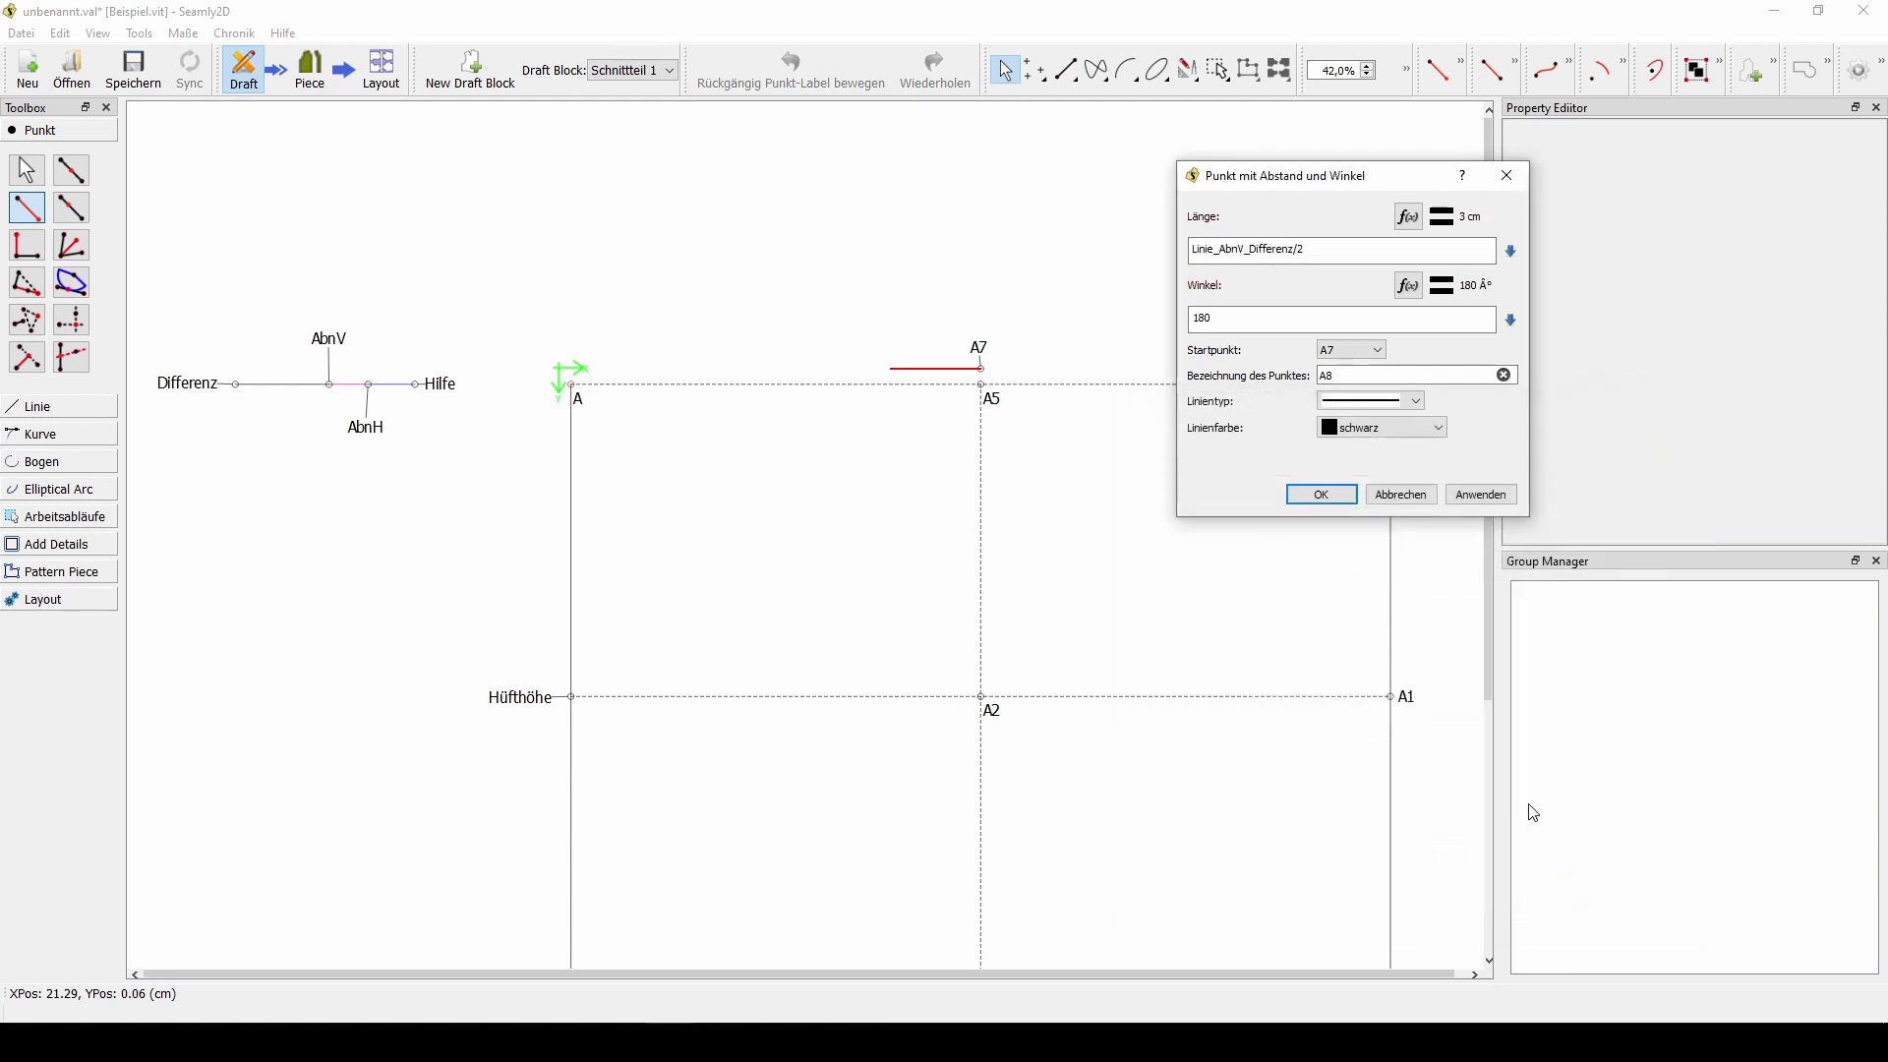
left_click(1371, 401)
left_click(1387, 452)
left_click(1489, 500)
left_click(1340, 498)
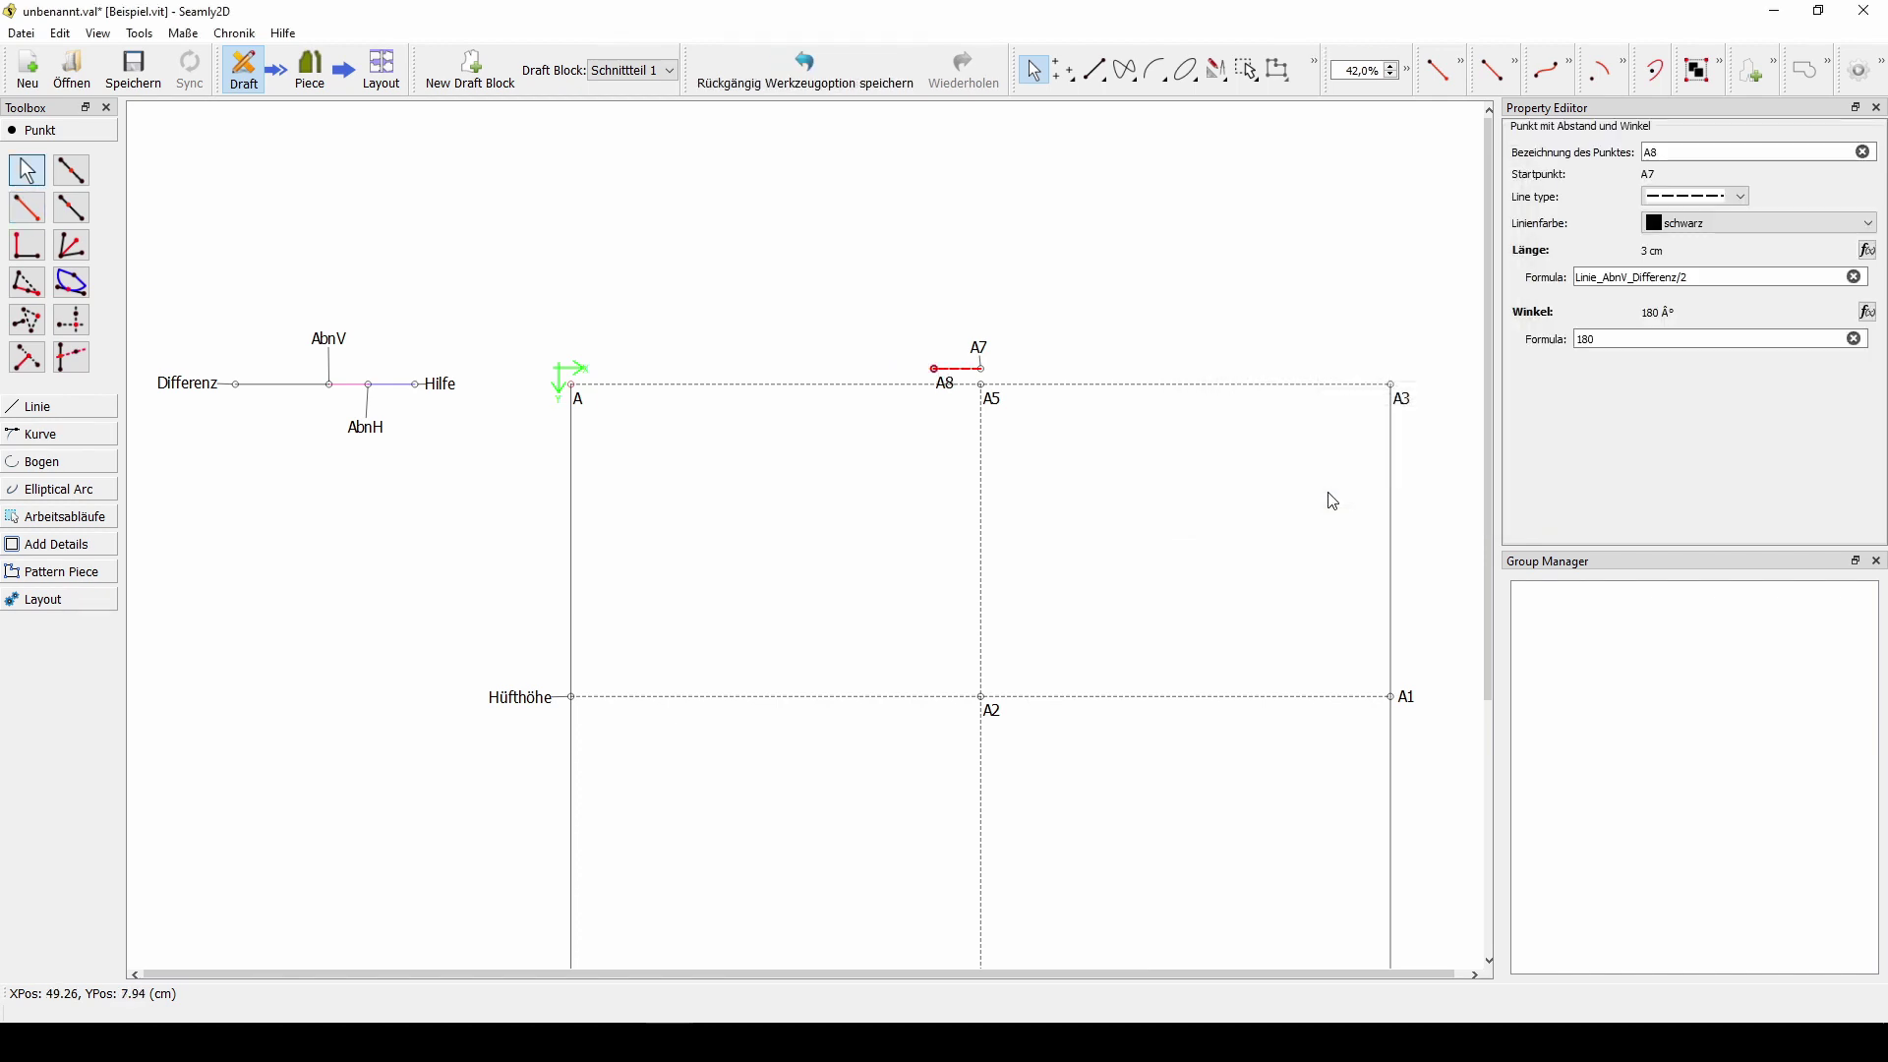
left_click(27, 208)
- Create A9 right of A7 at 0°, length Linie_AbnV_Differenz/2, with a dashed line
left_click(982, 369)
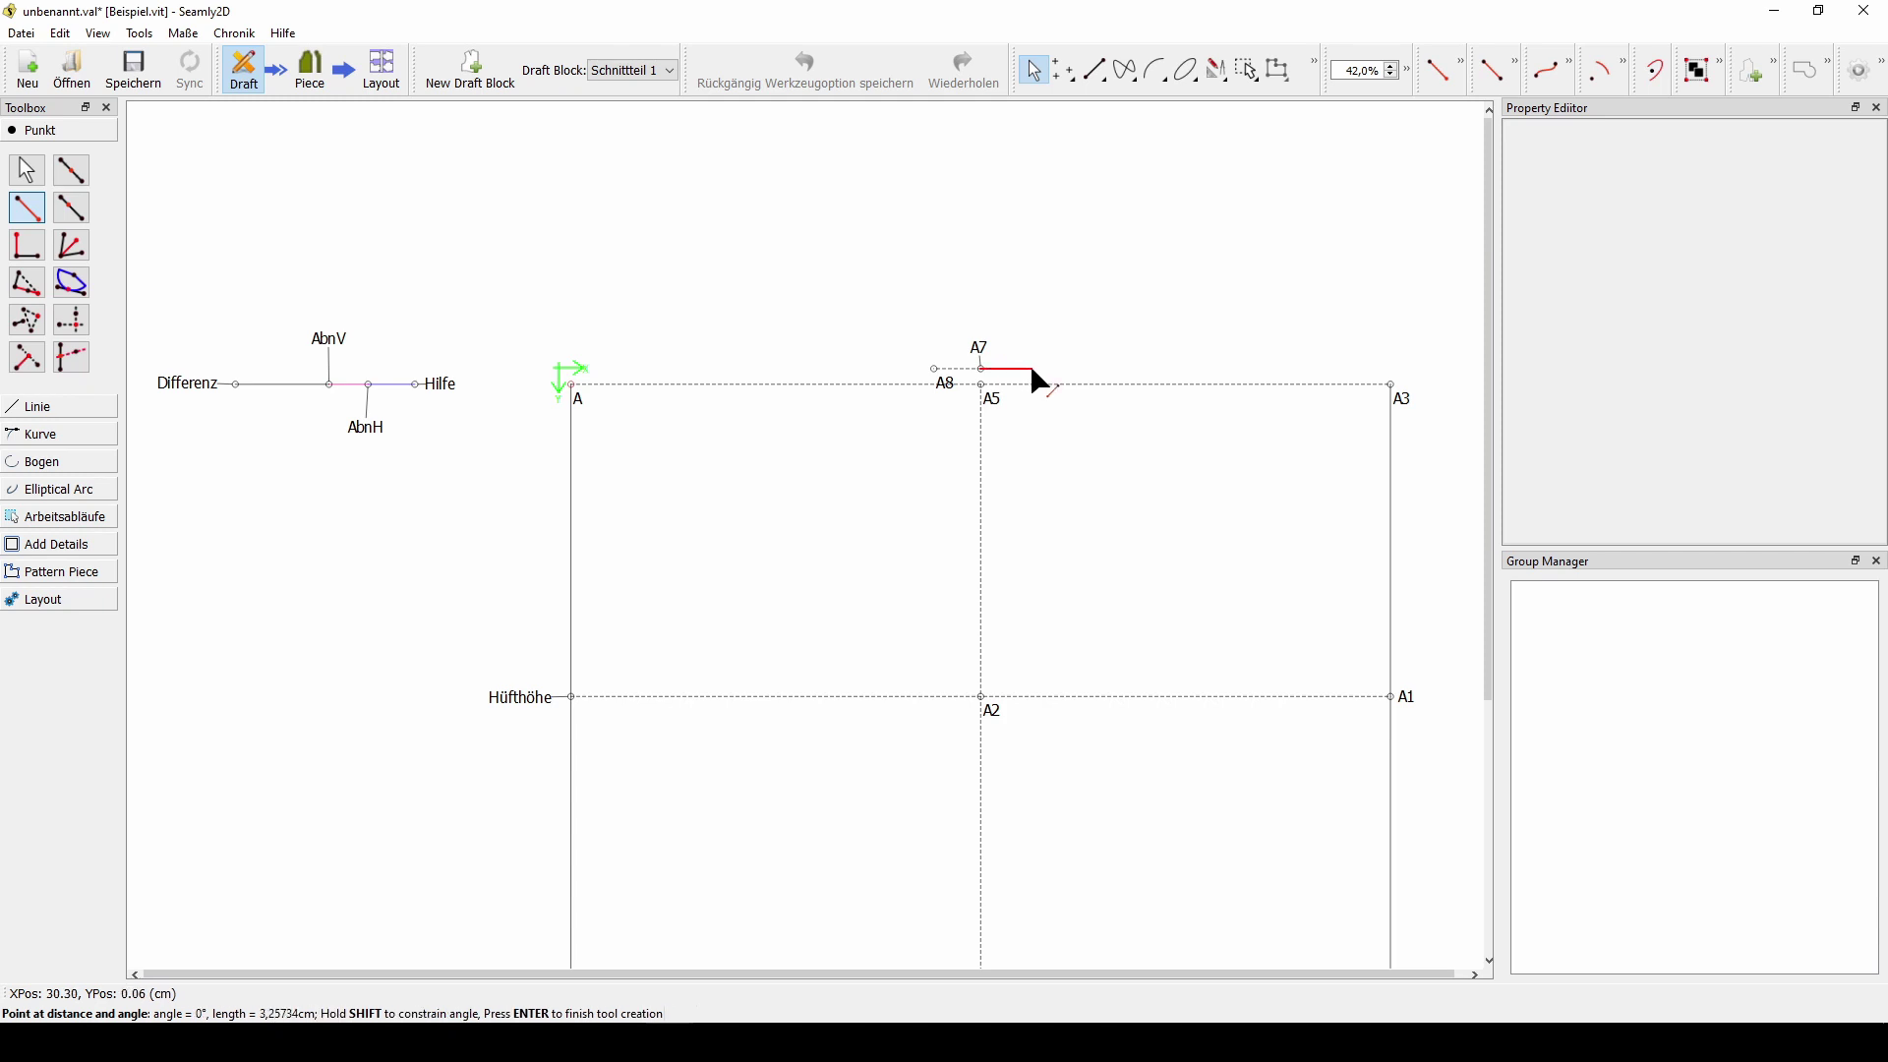
left_click(1040, 368)
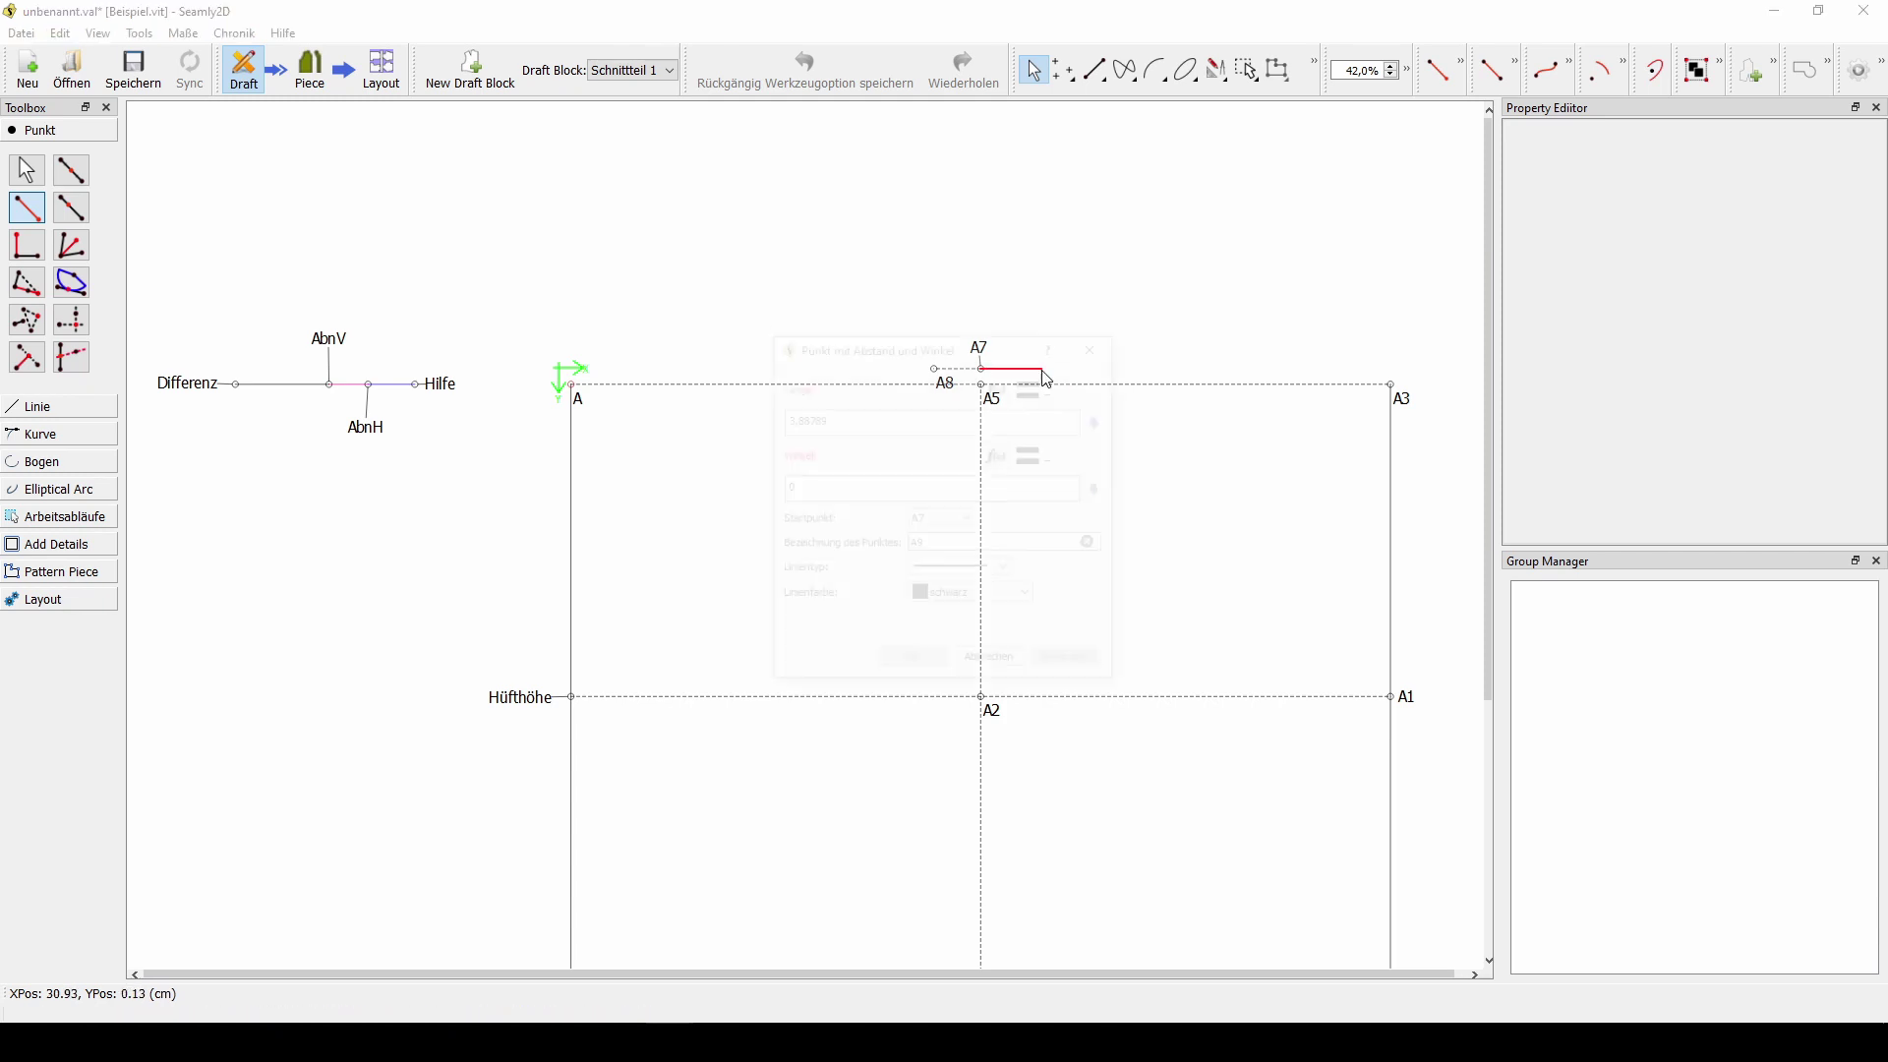
left_click_drag(971, 358, 626, 239)
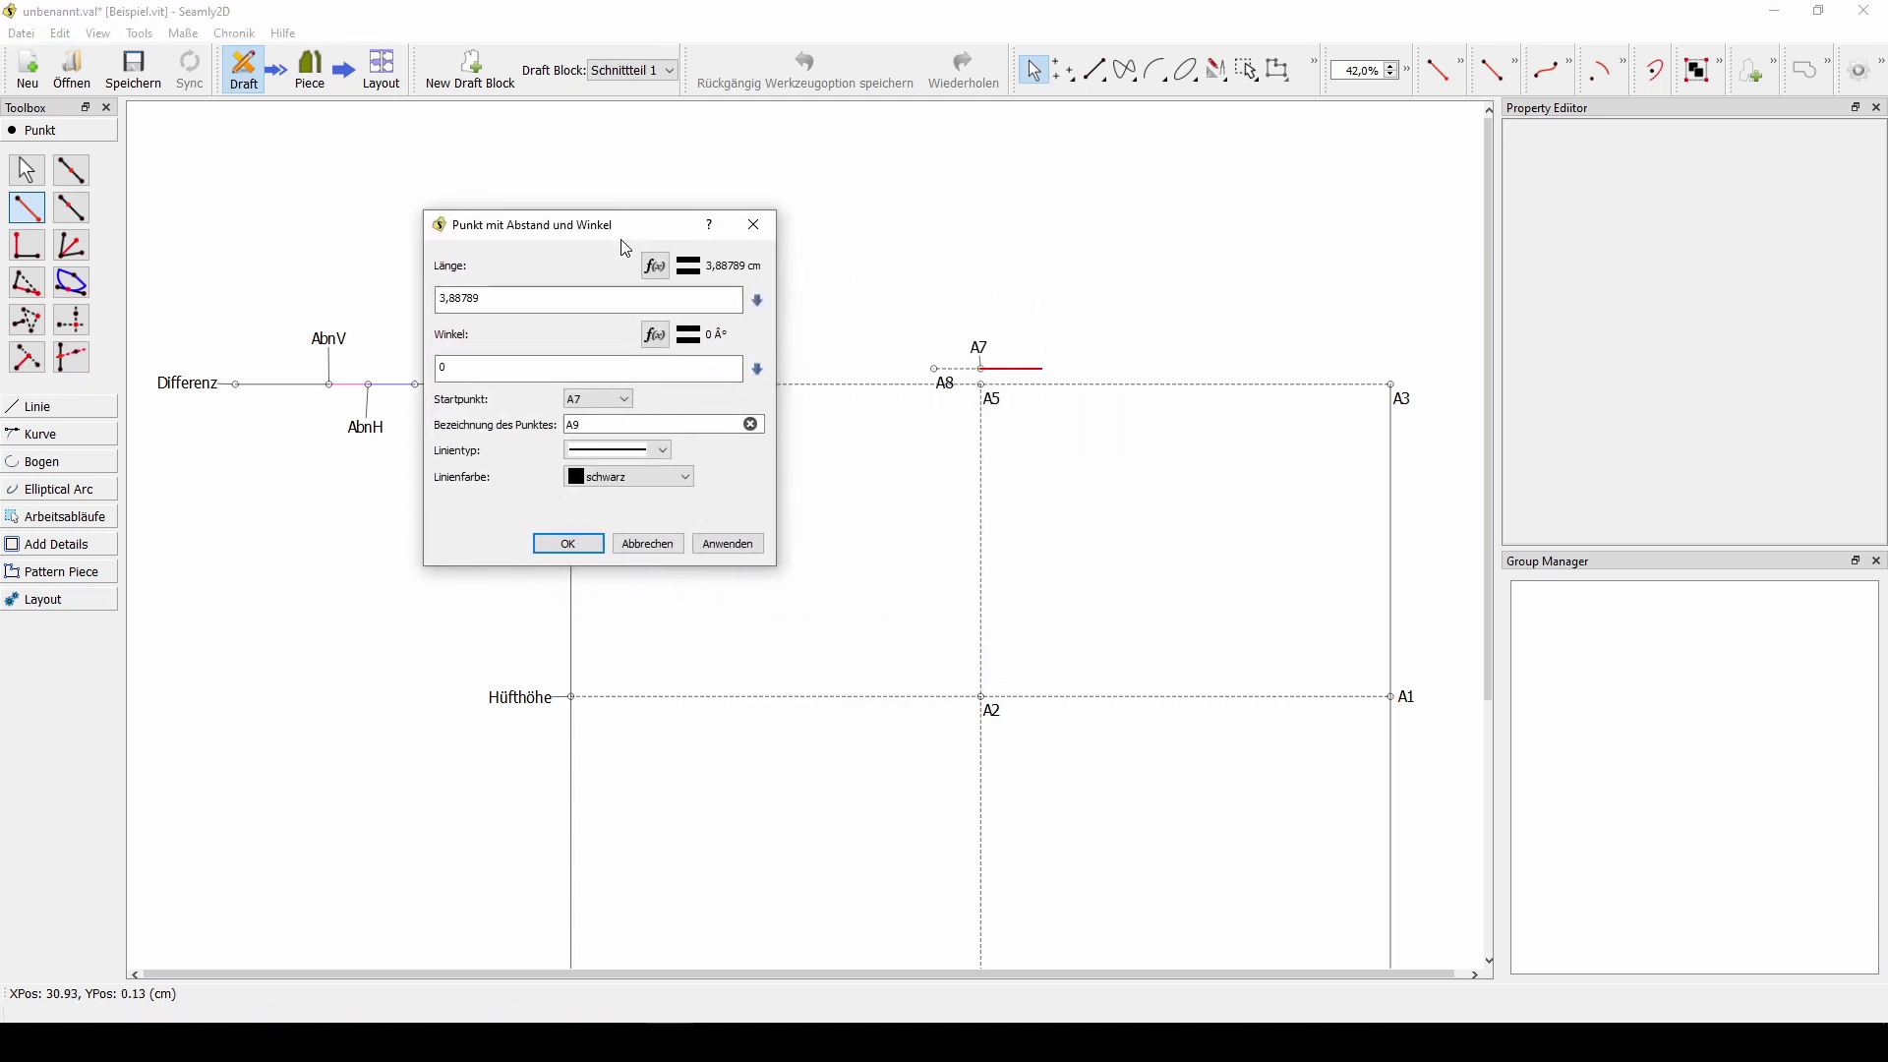
left_click_drag(532, 298, 425, 288)
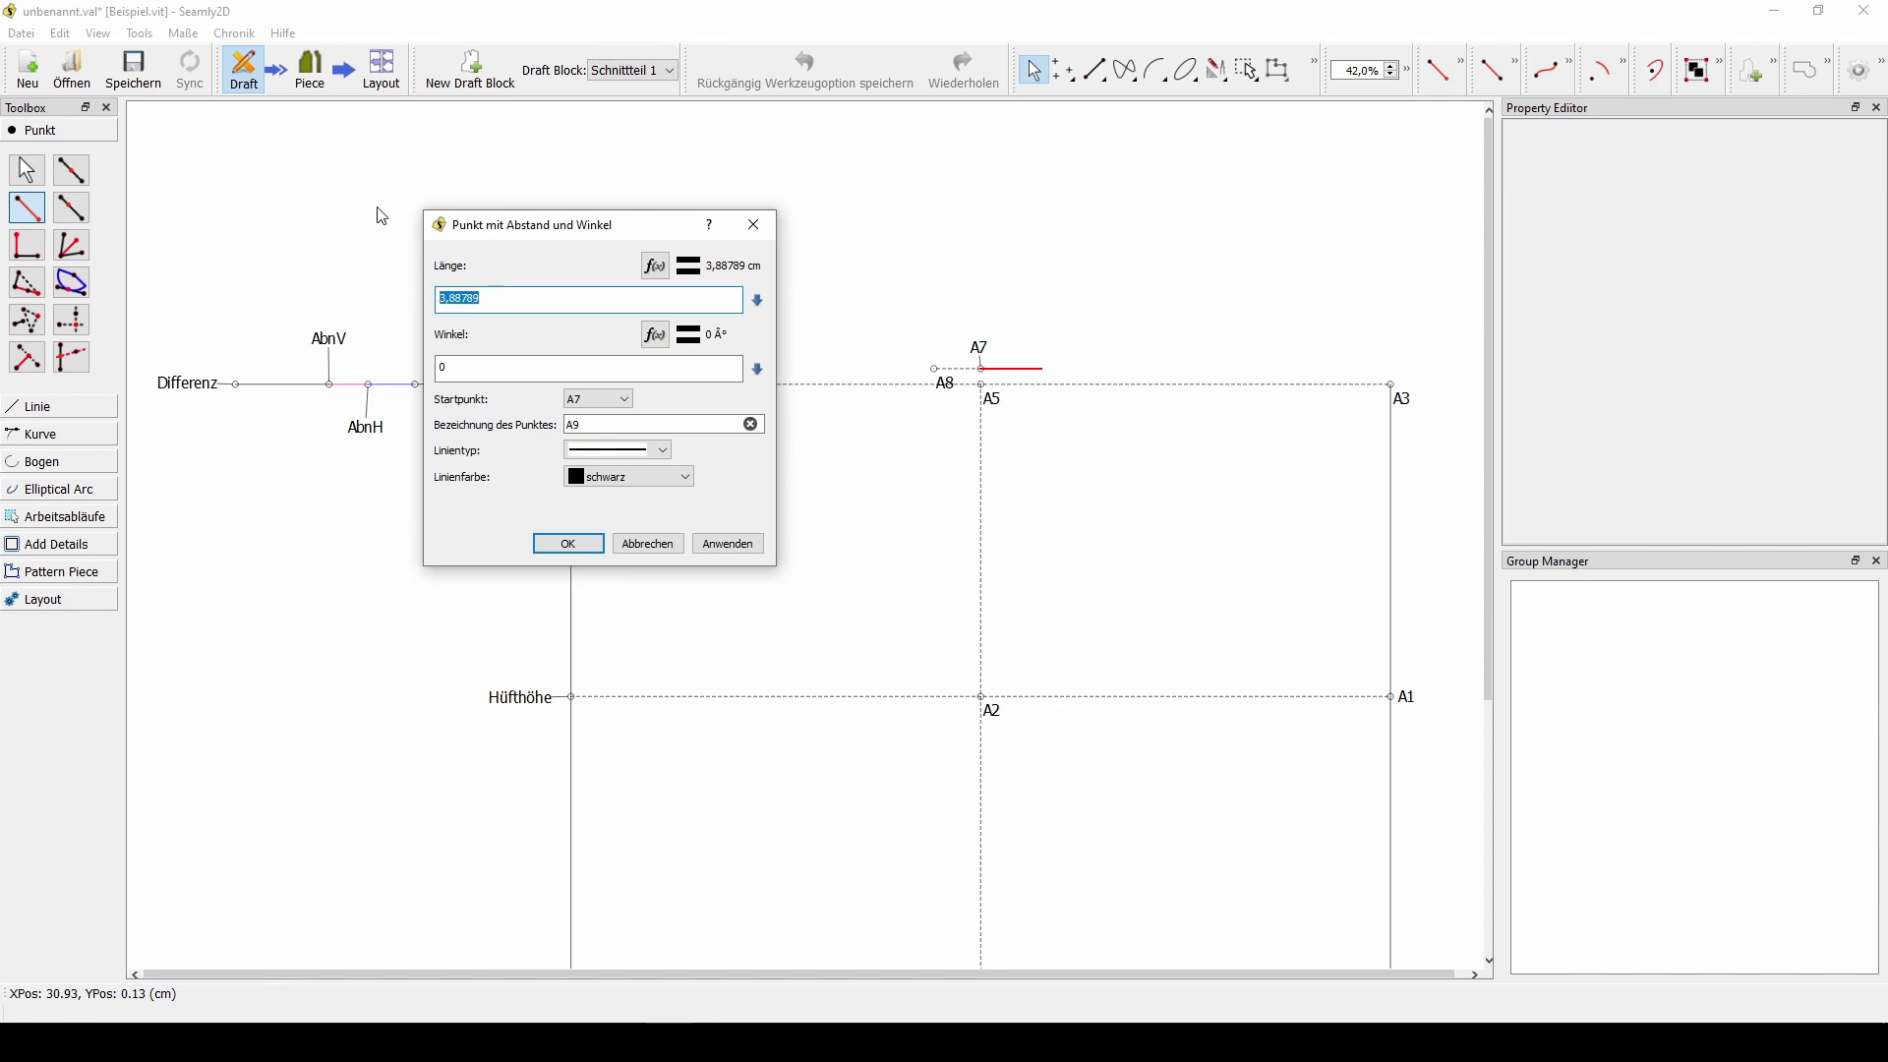
type("Linie_AbnV_Differenz/2")
left_click(590, 450)
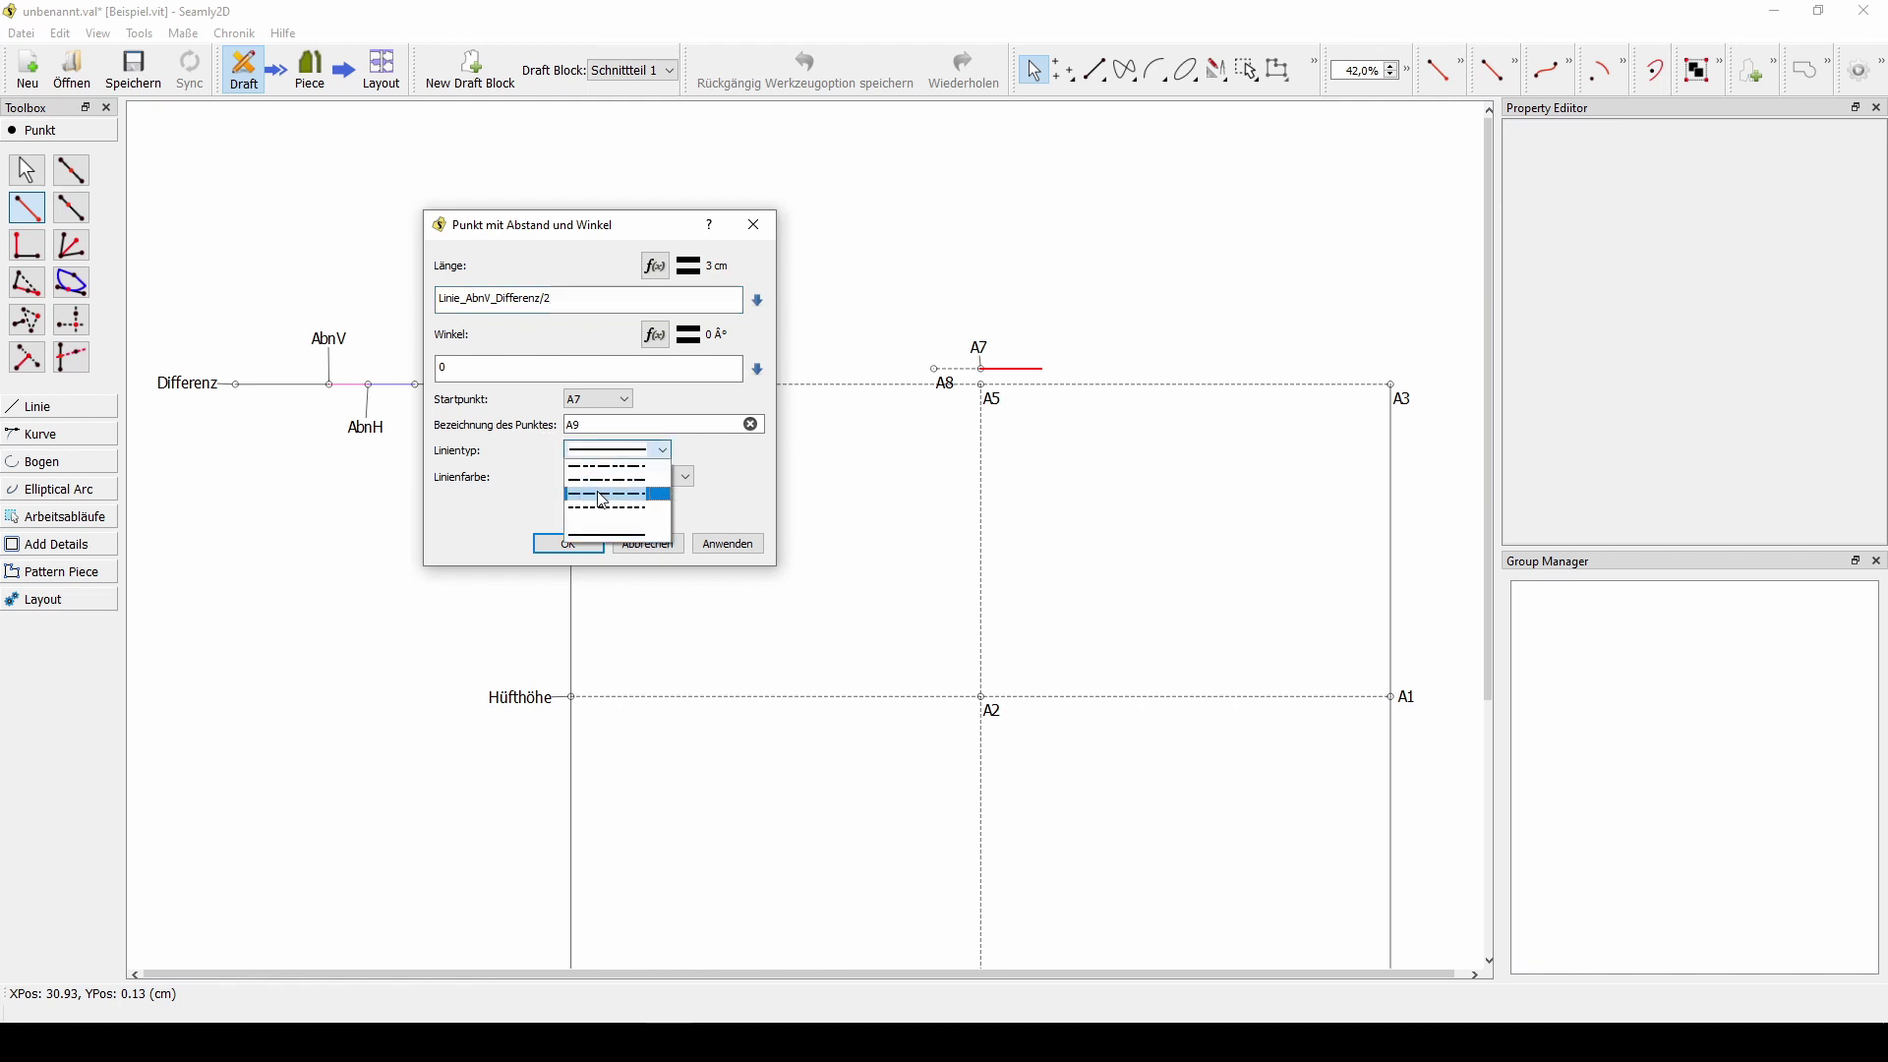
left_click(614, 493)
left_click(728, 547)
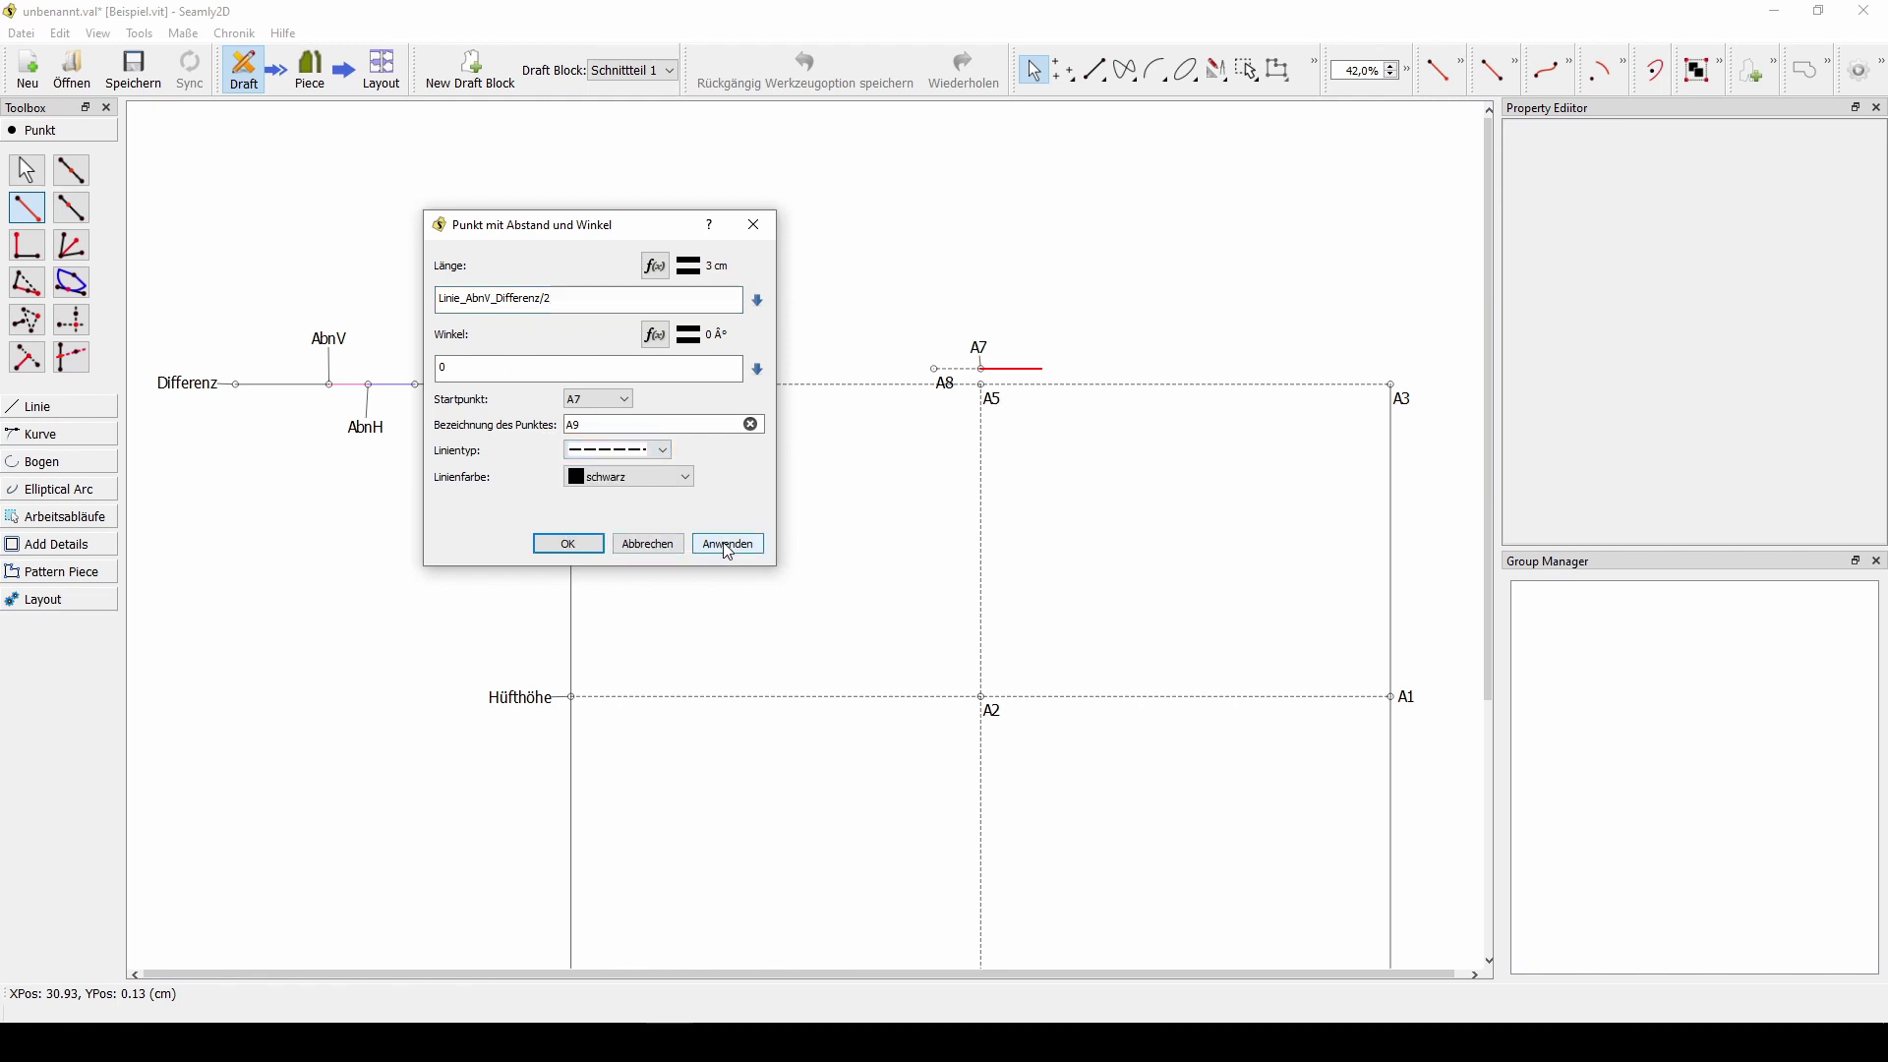
left_click(600, 546)
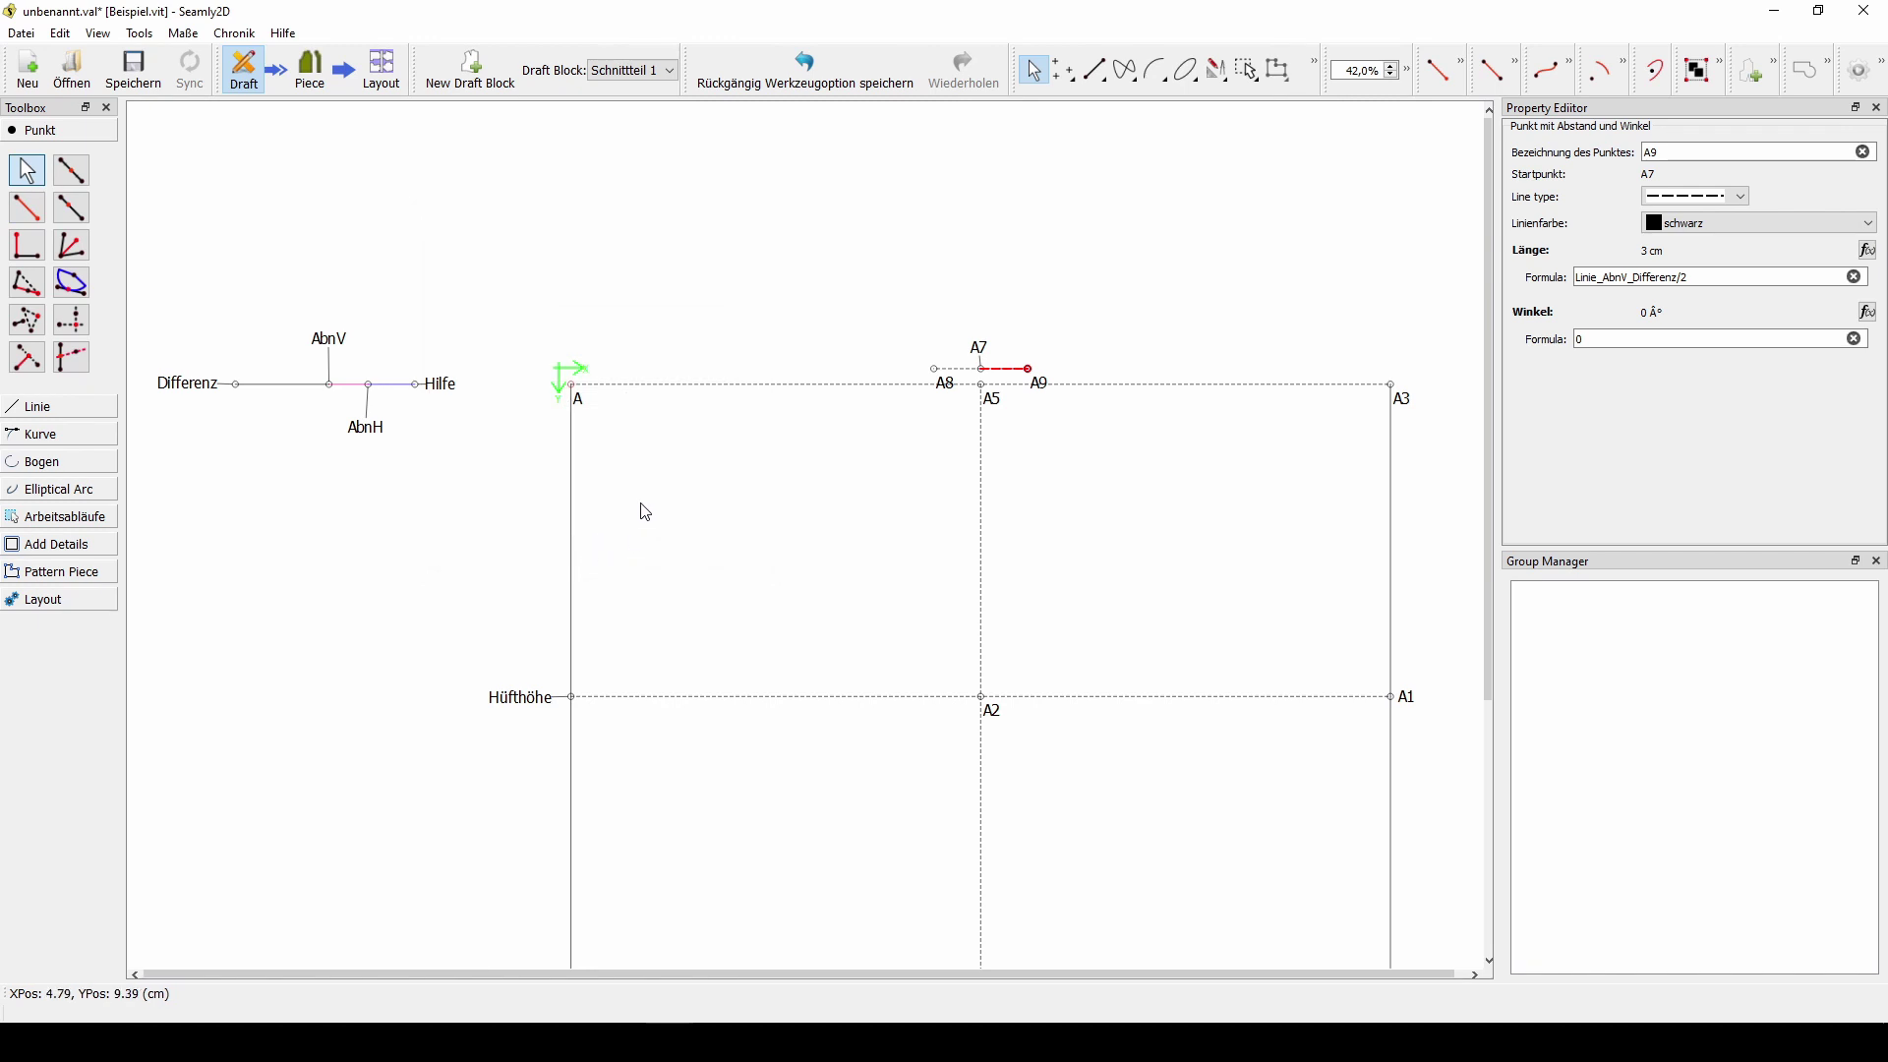
- Move the A8 label above the waistline
mouse_move(946, 383)
left_mouse_down()
mouse_move(940, 363)
mouse_move(1035, 362)
left_mouse_up()
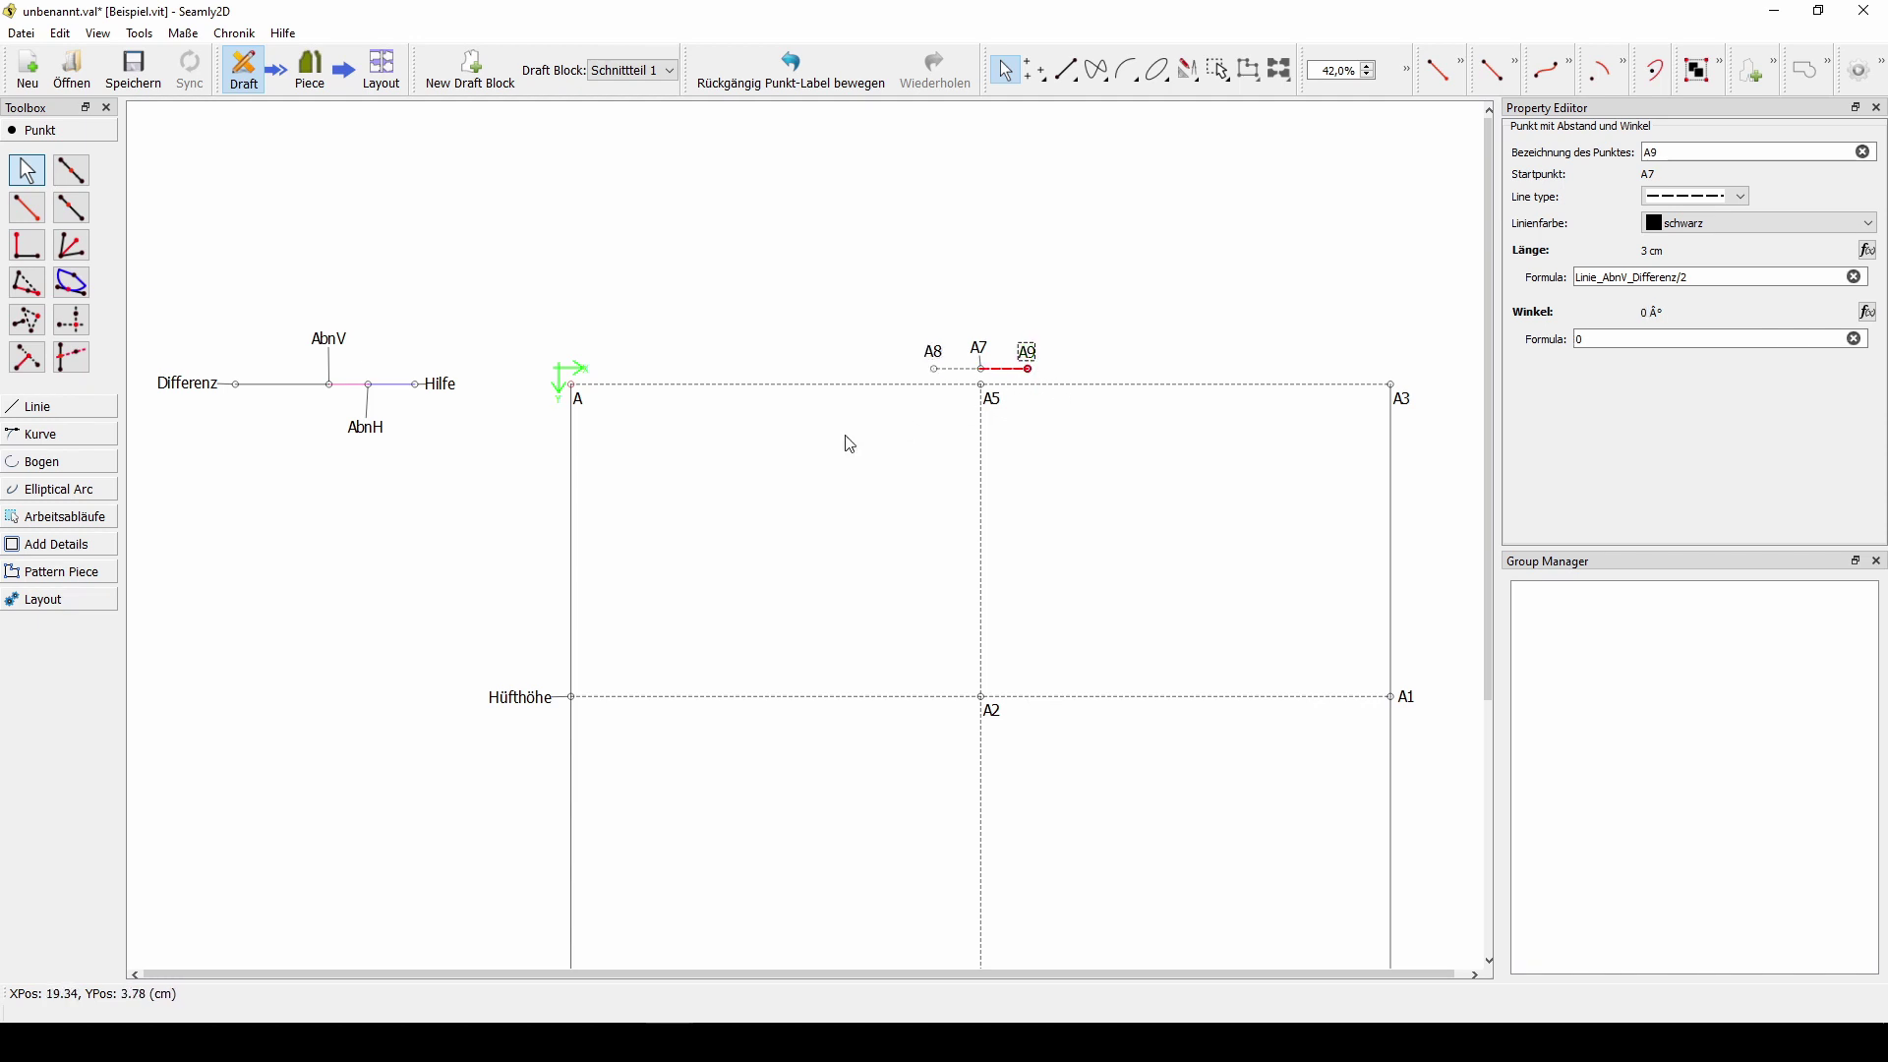
left_click(67, 437)
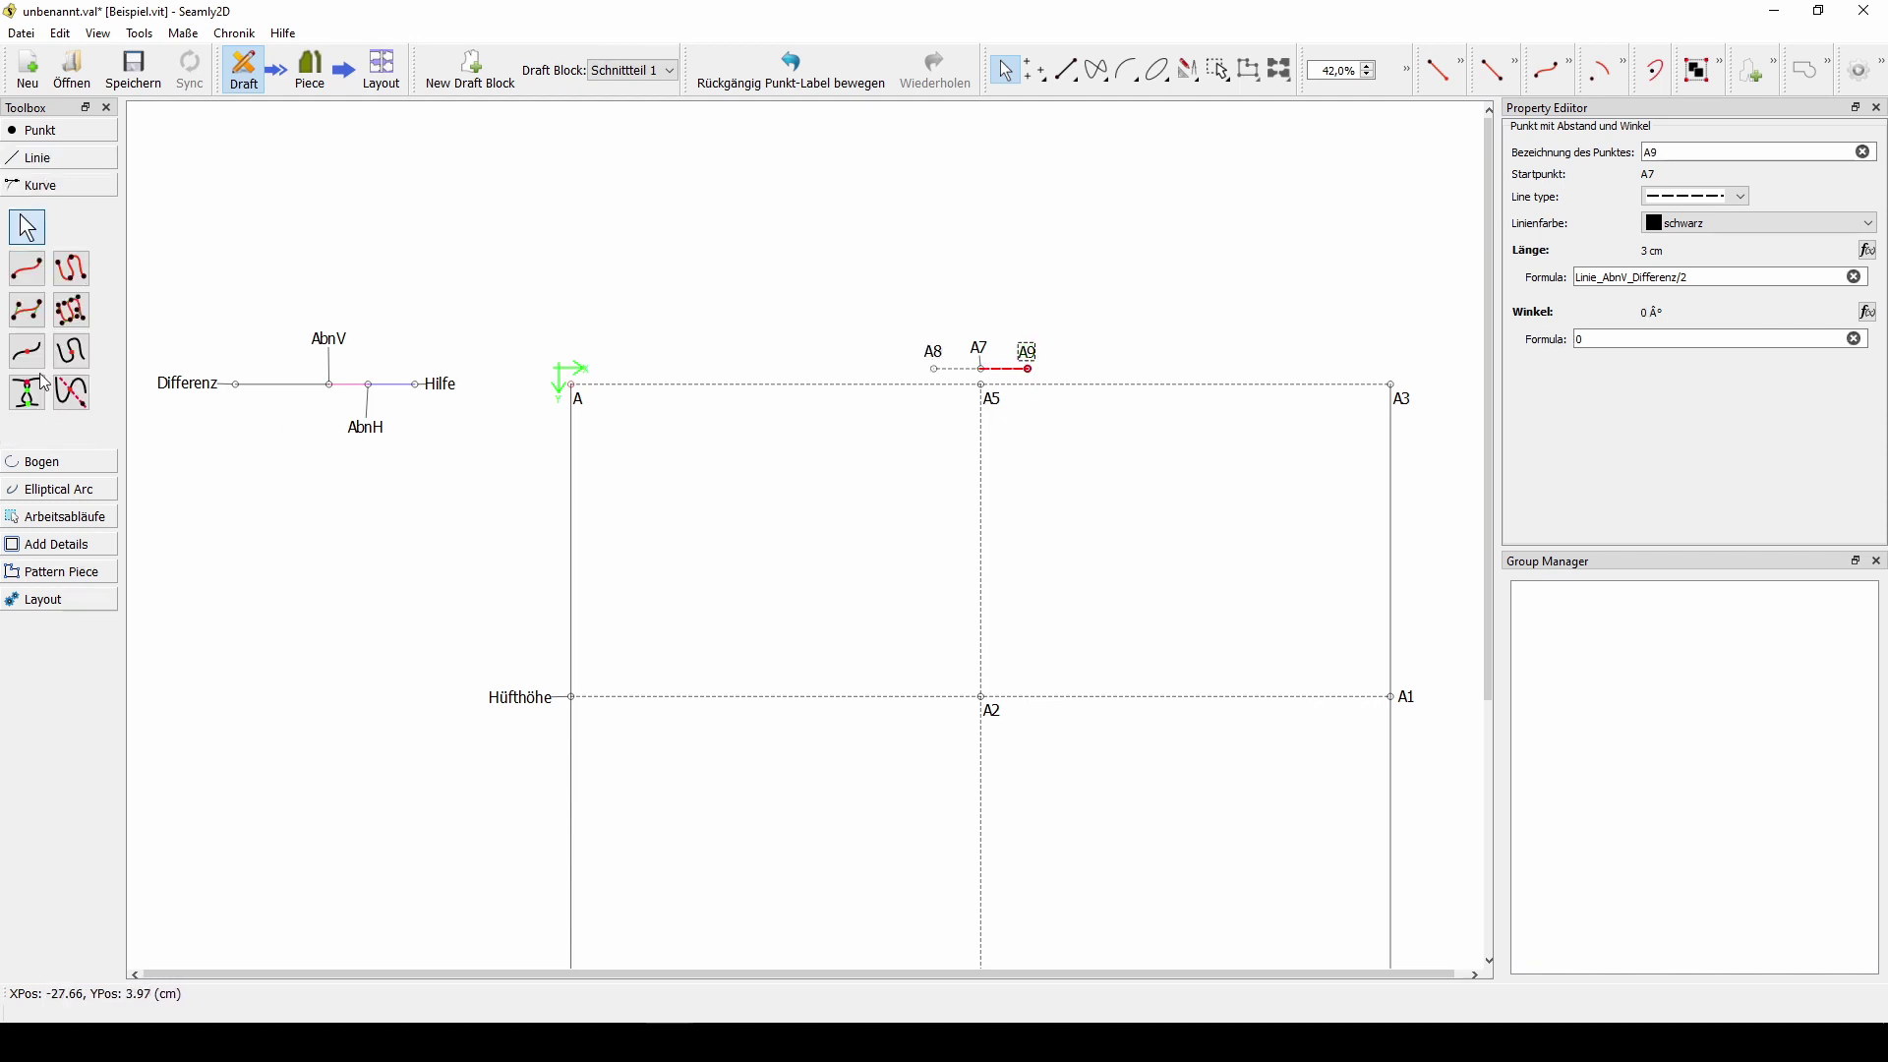
left_click(37, 279)
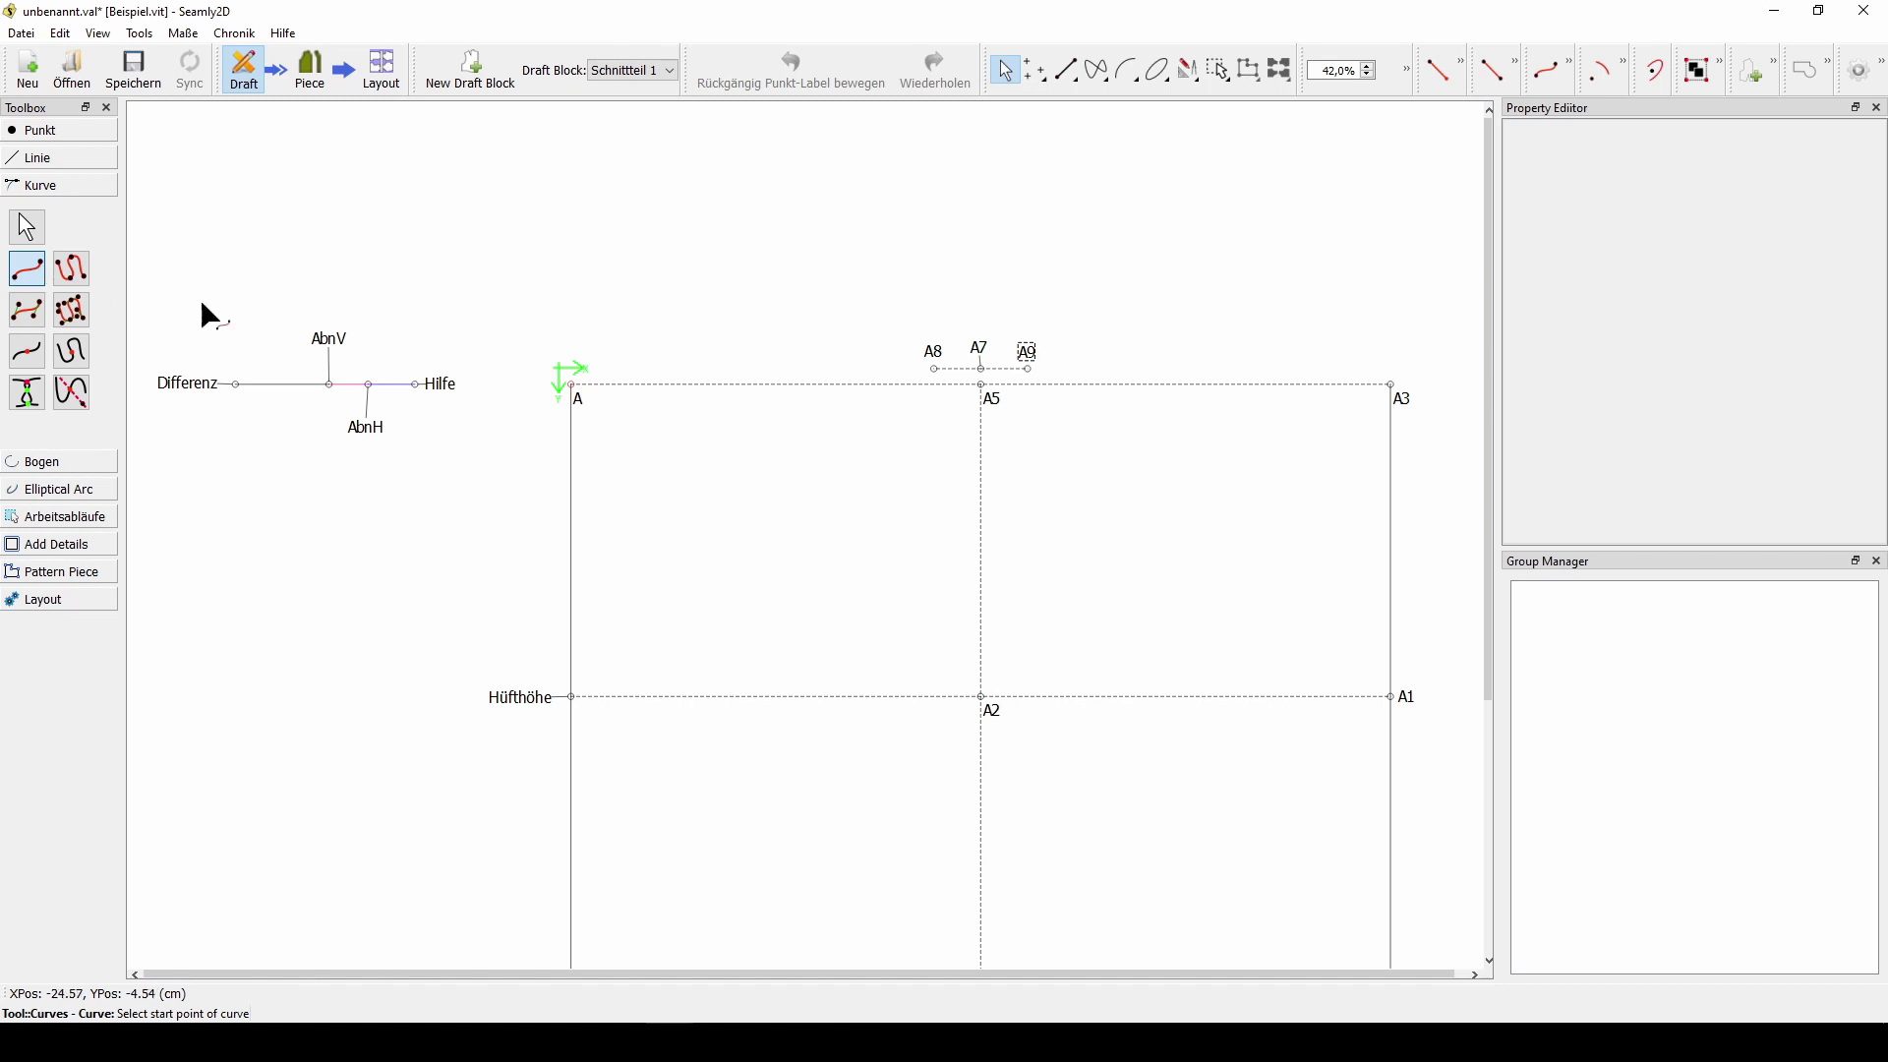
- Draw curve Spl_A8_A2, arriving vertically at A2 with a 7 cm end handle
left_click(935, 371)
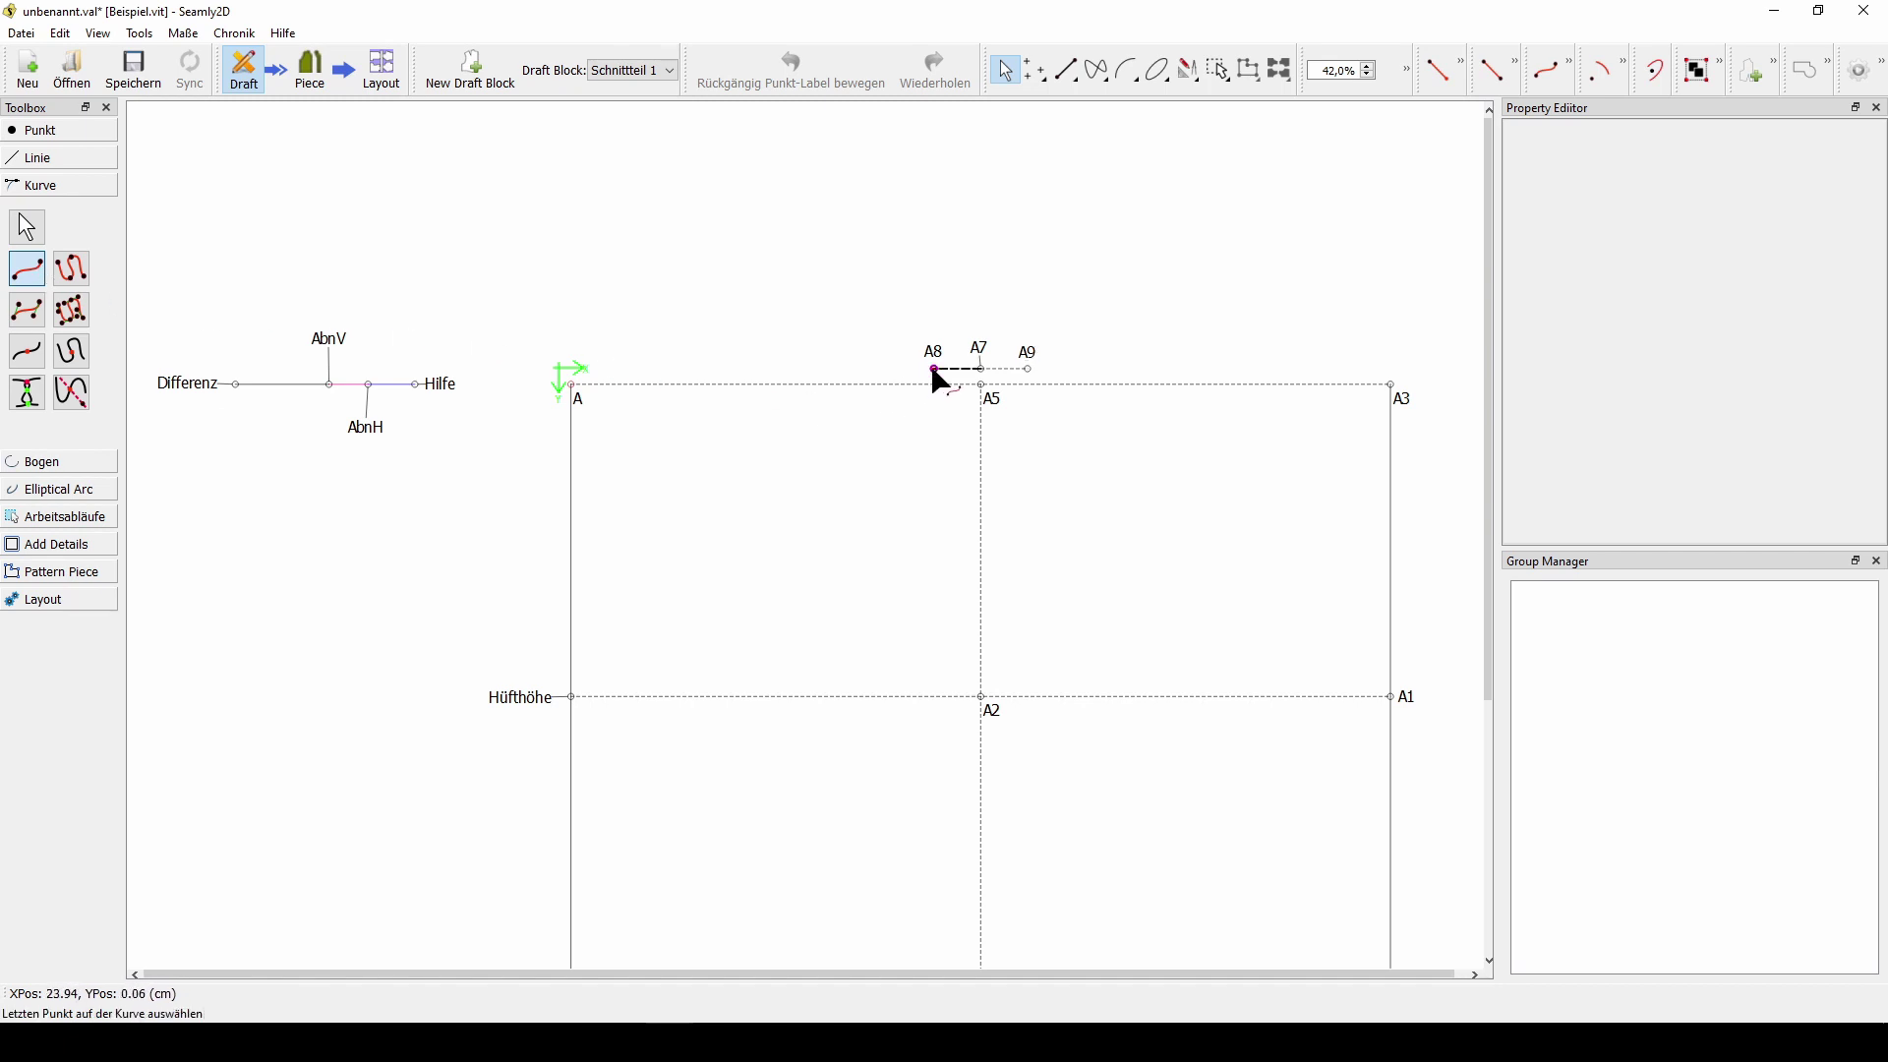
left_click(982, 698)
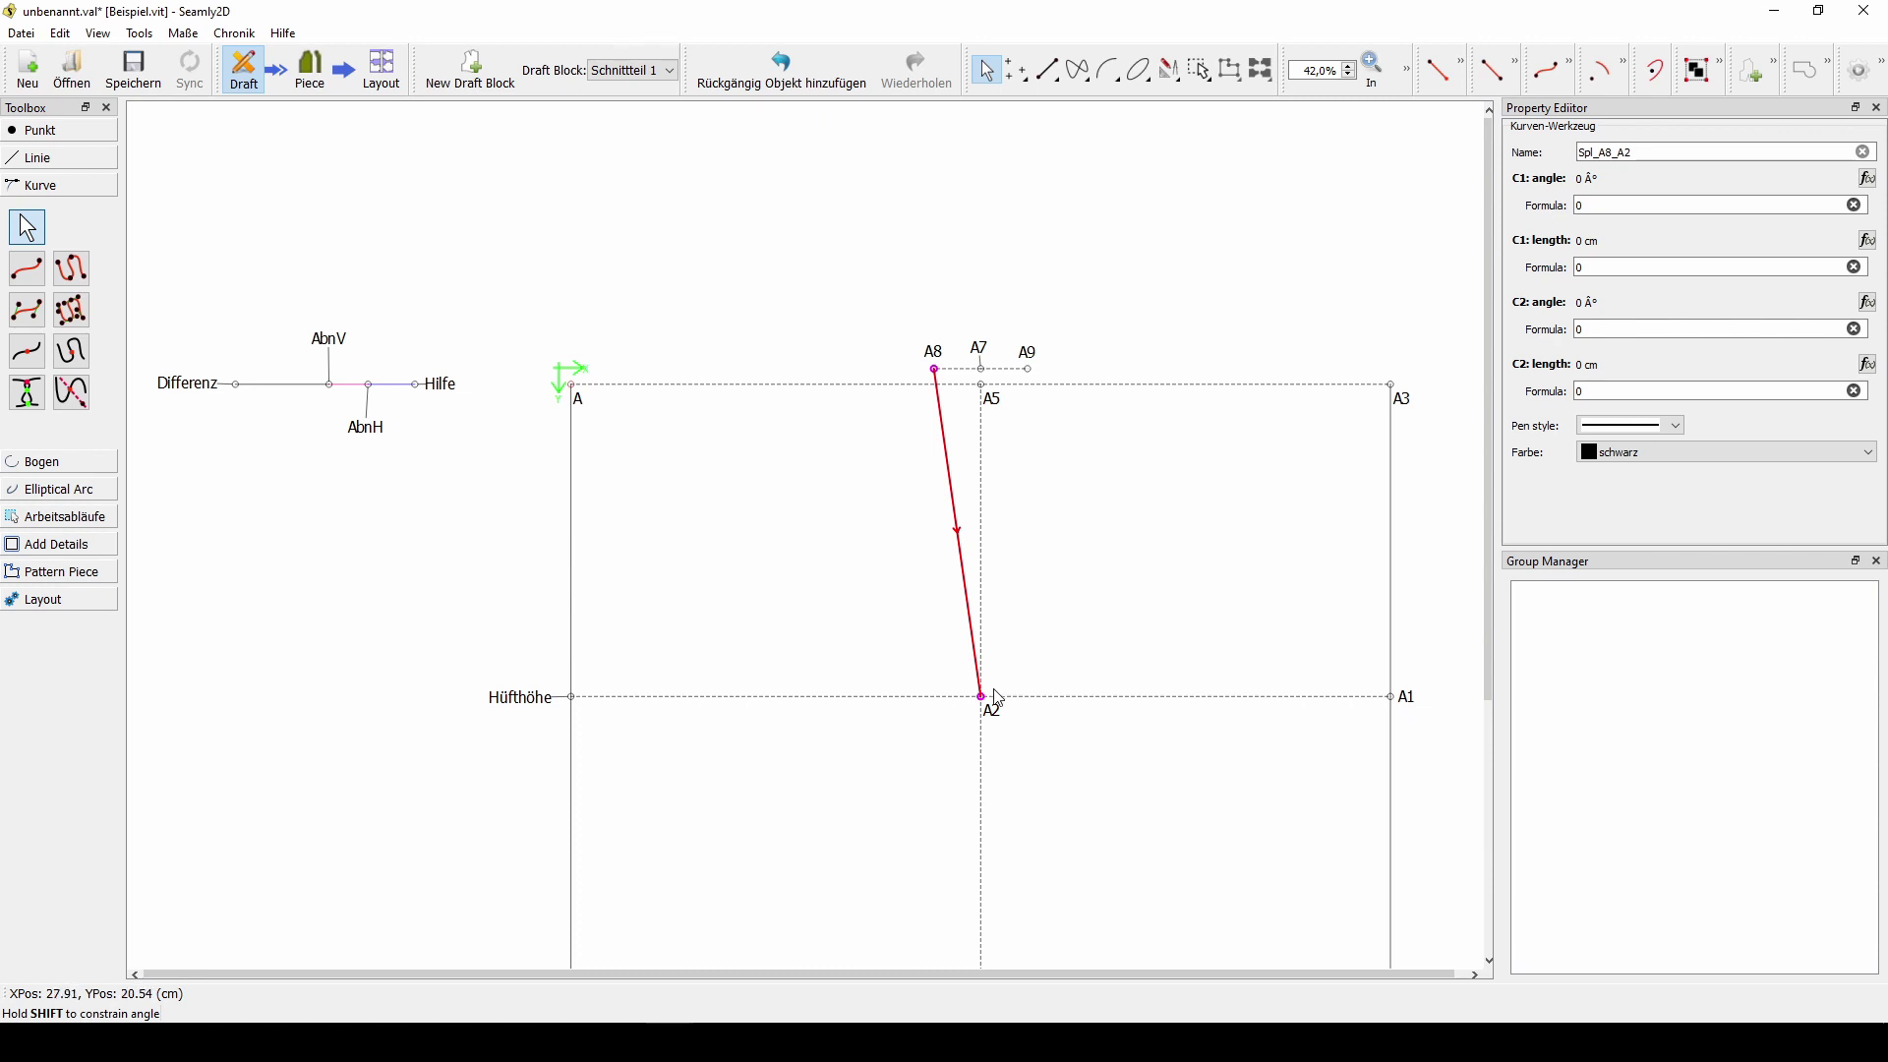
left_click_drag(989, 709, 1006, 594)
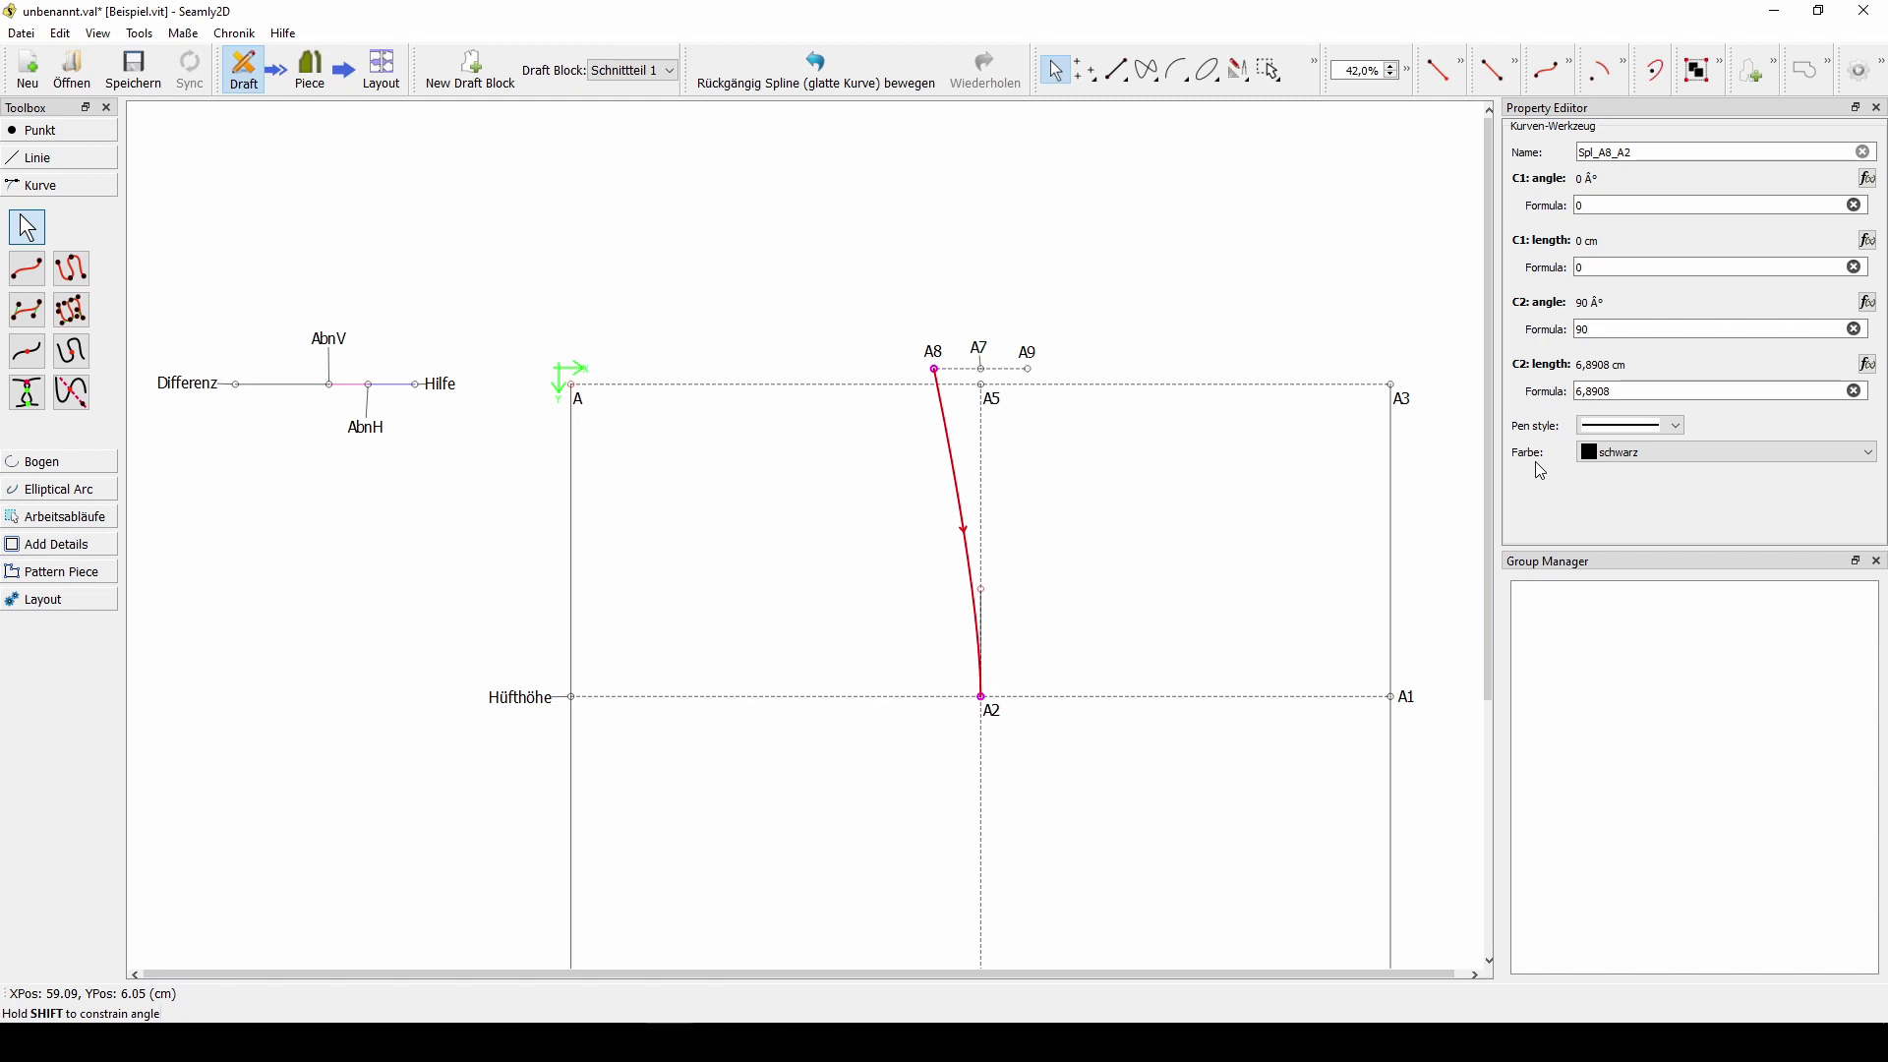
left_click(1579, 273)
left_click(1622, 392)
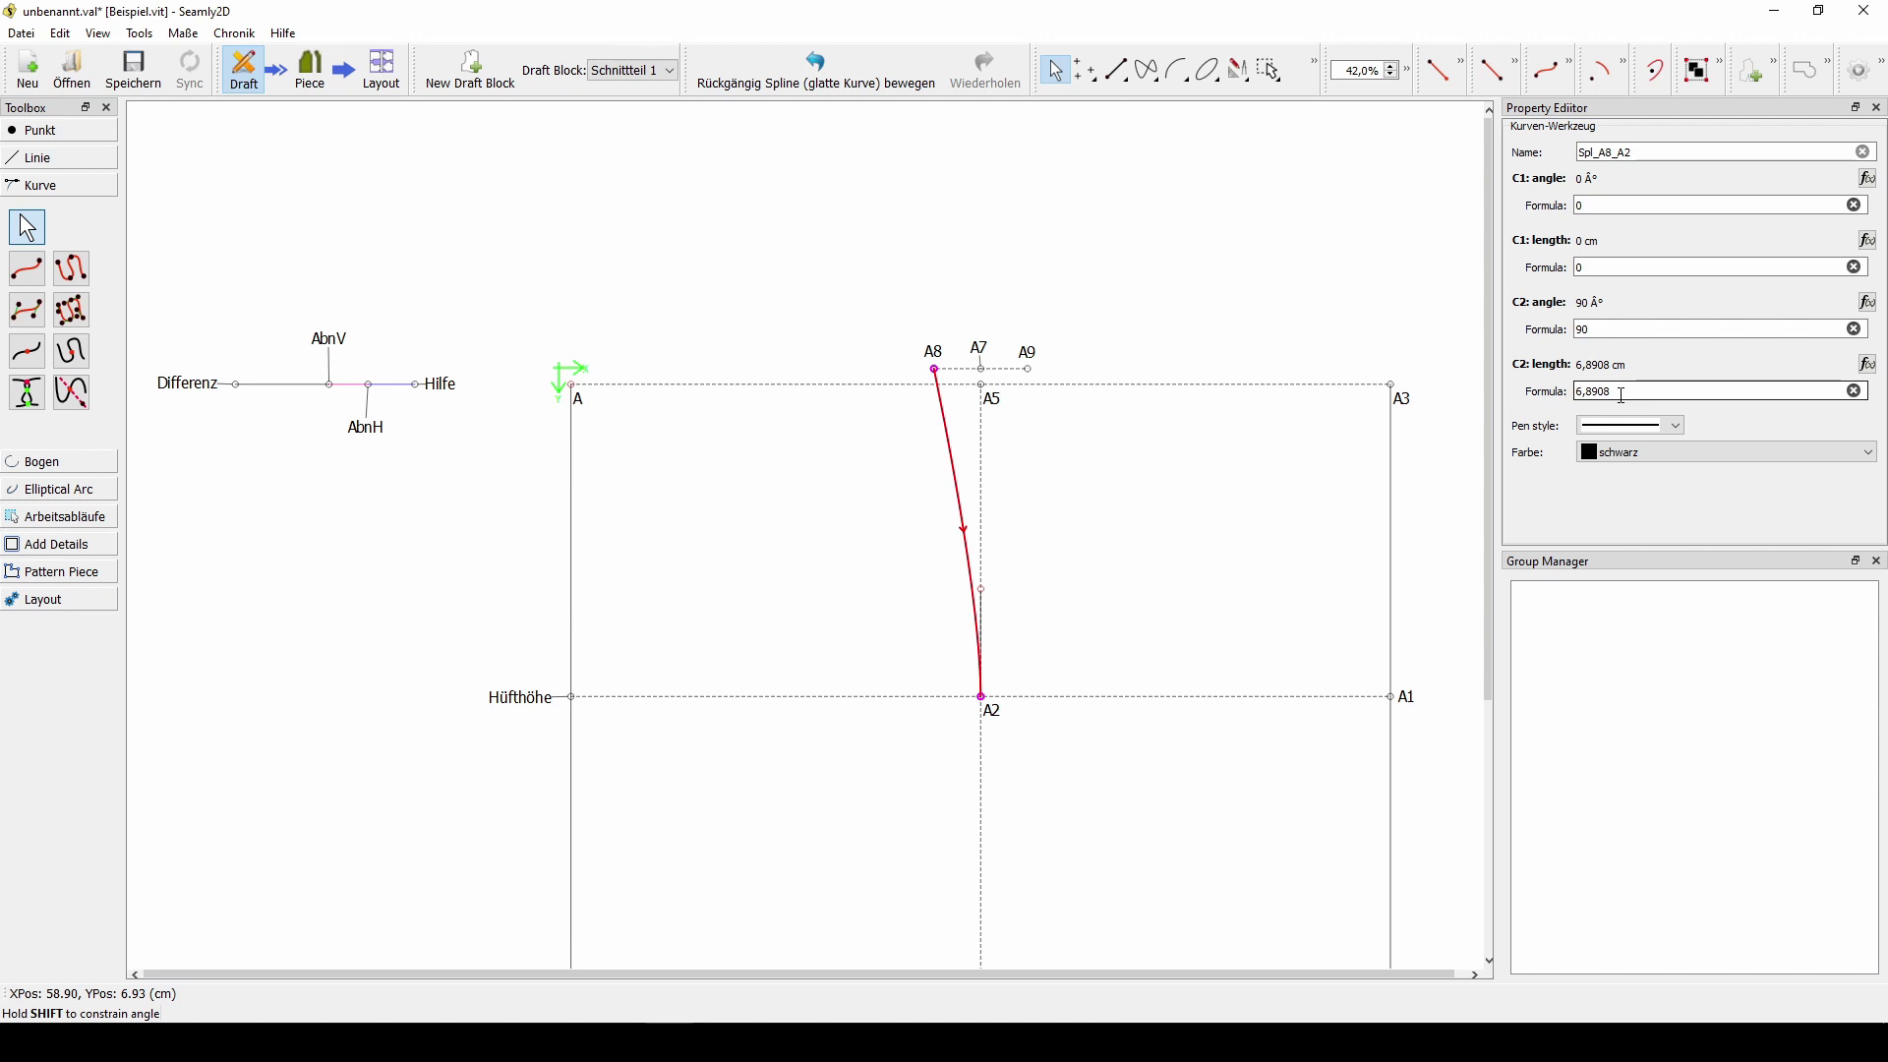
left_click_drag(1622, 395, 1576, 398)
type("7")
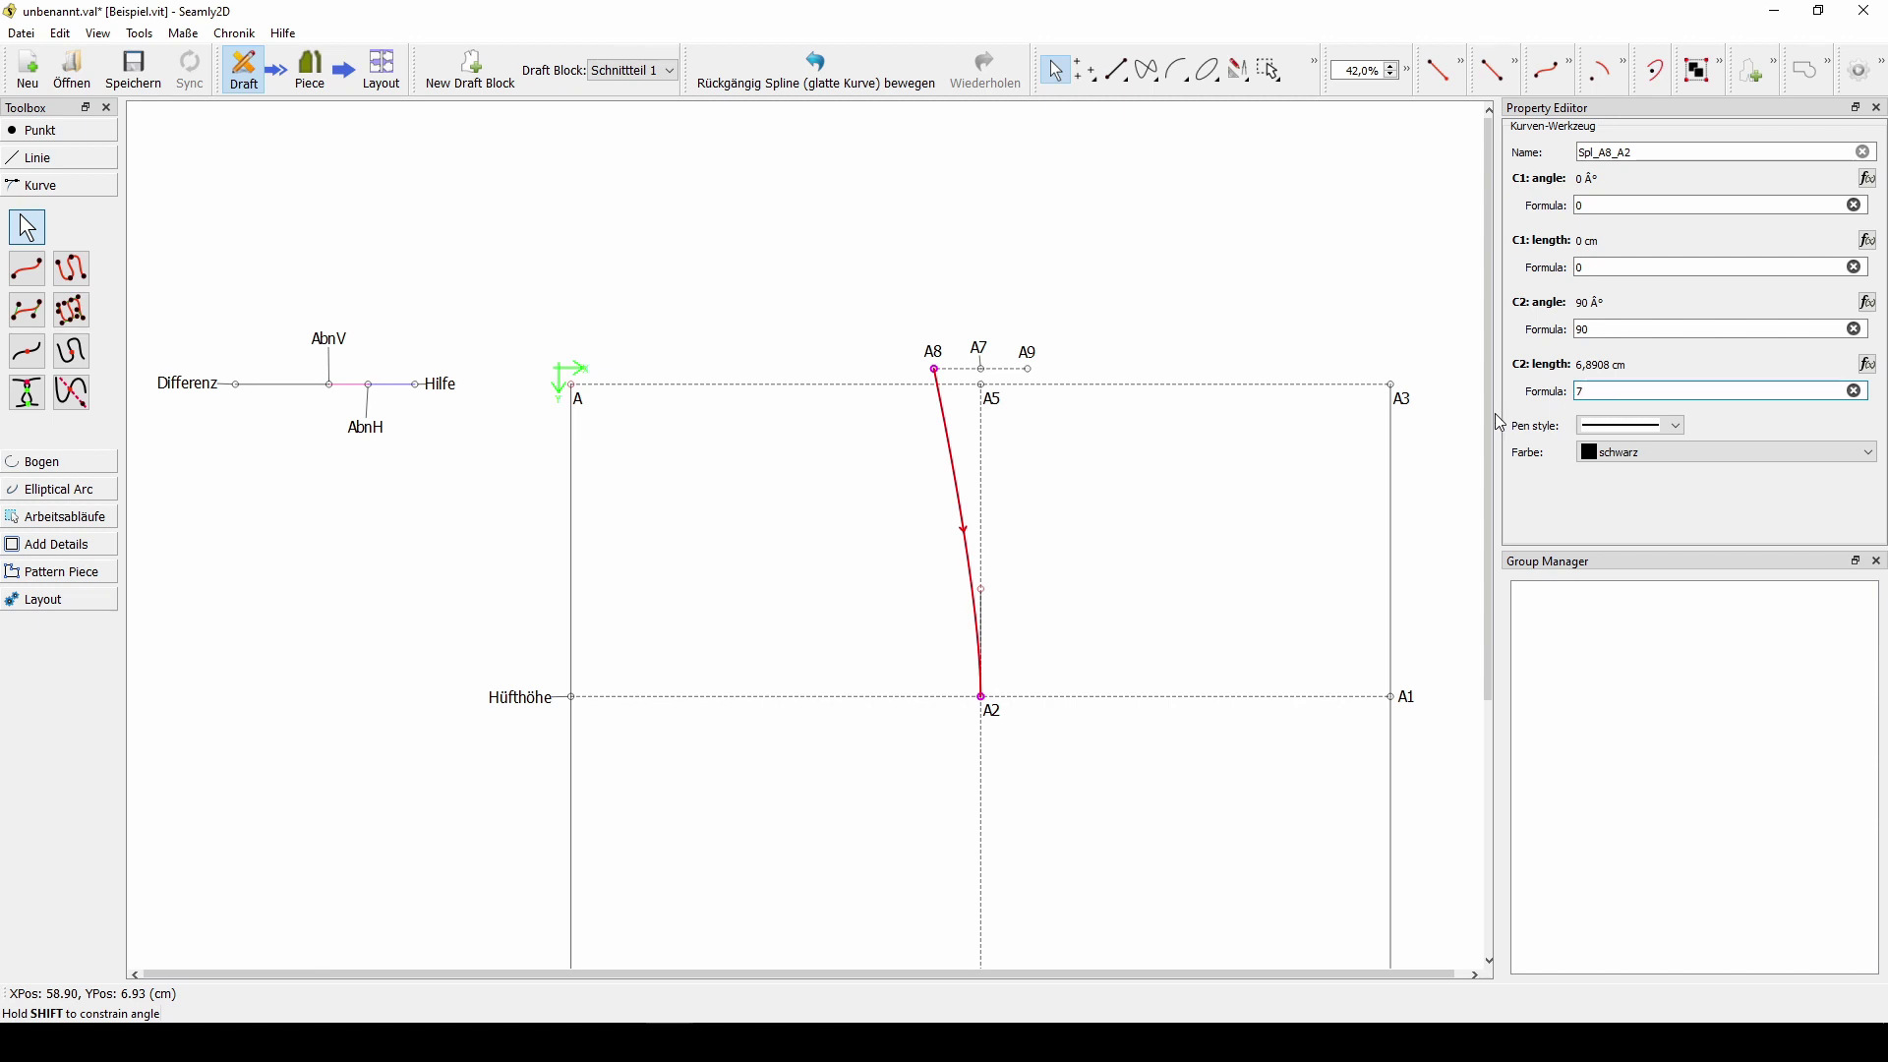
key("Return")
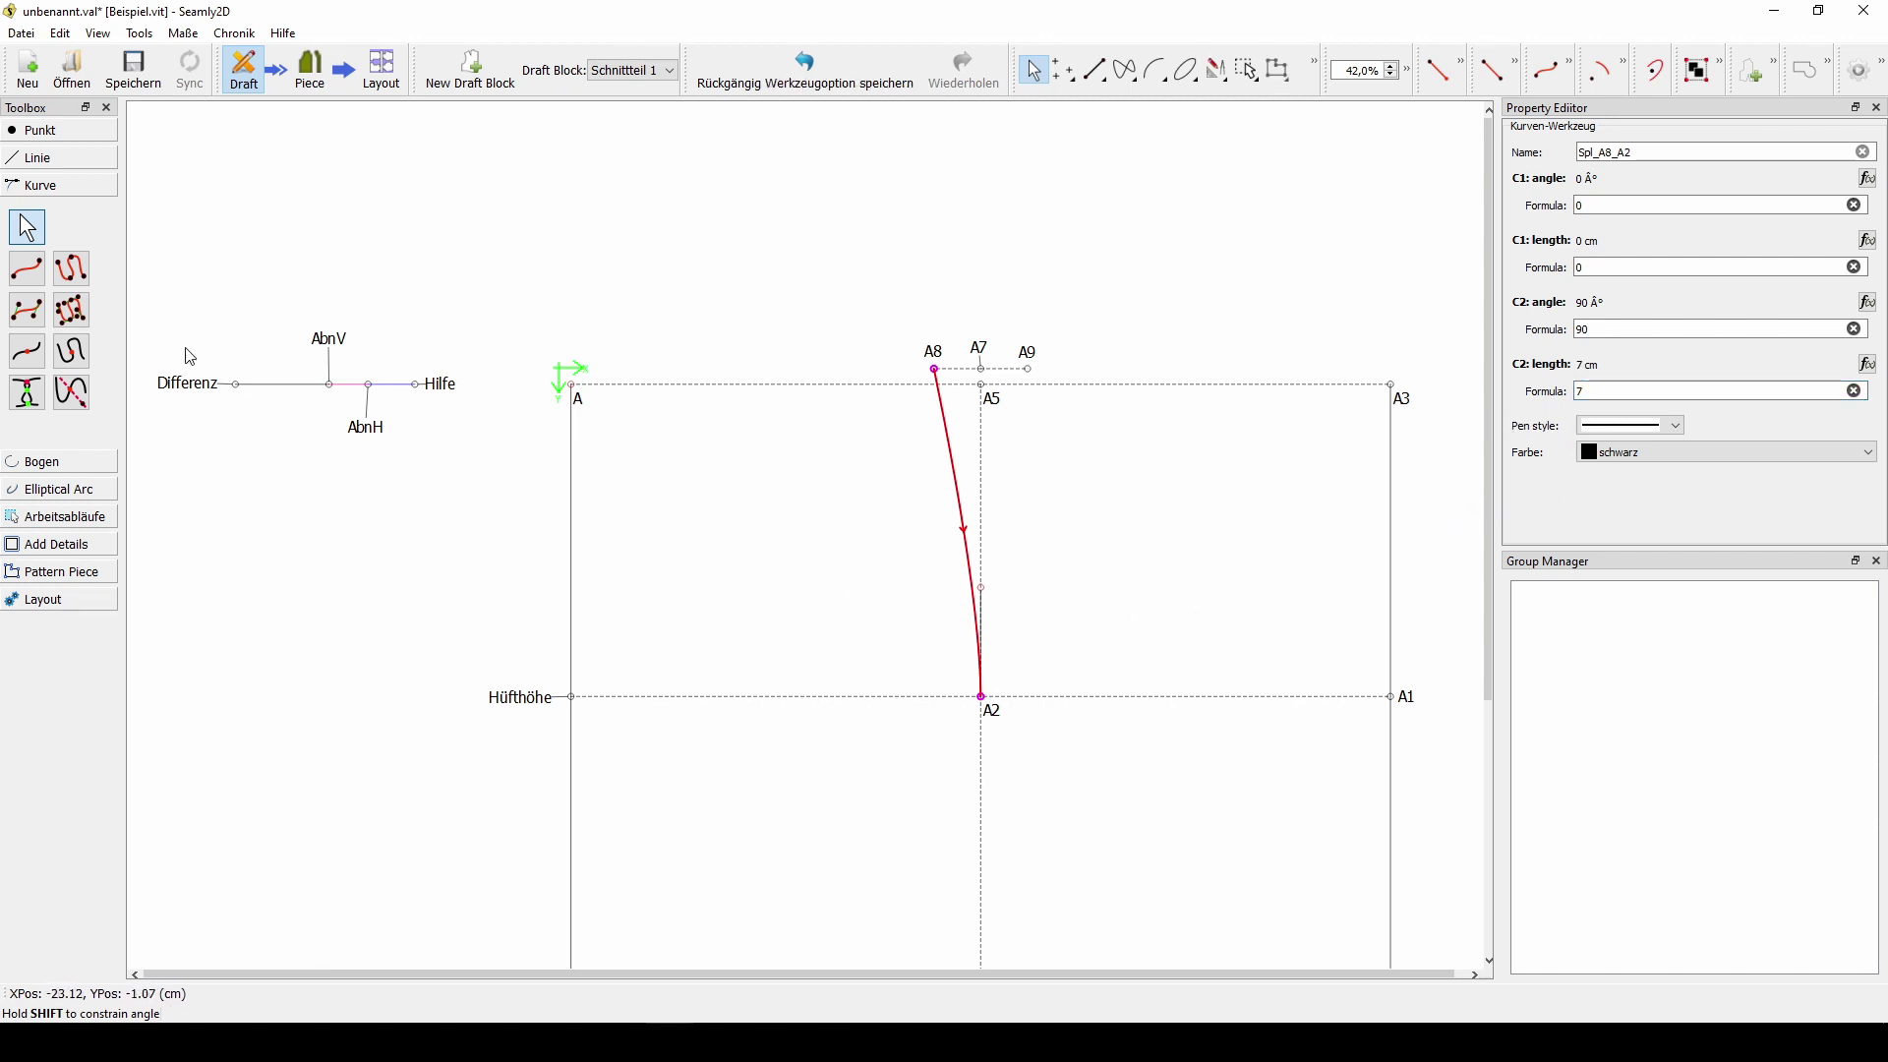
- Draw curve Spl_A2_A9, leaving A2 vertically with a 7 cm start handle
left_click(23, 279)
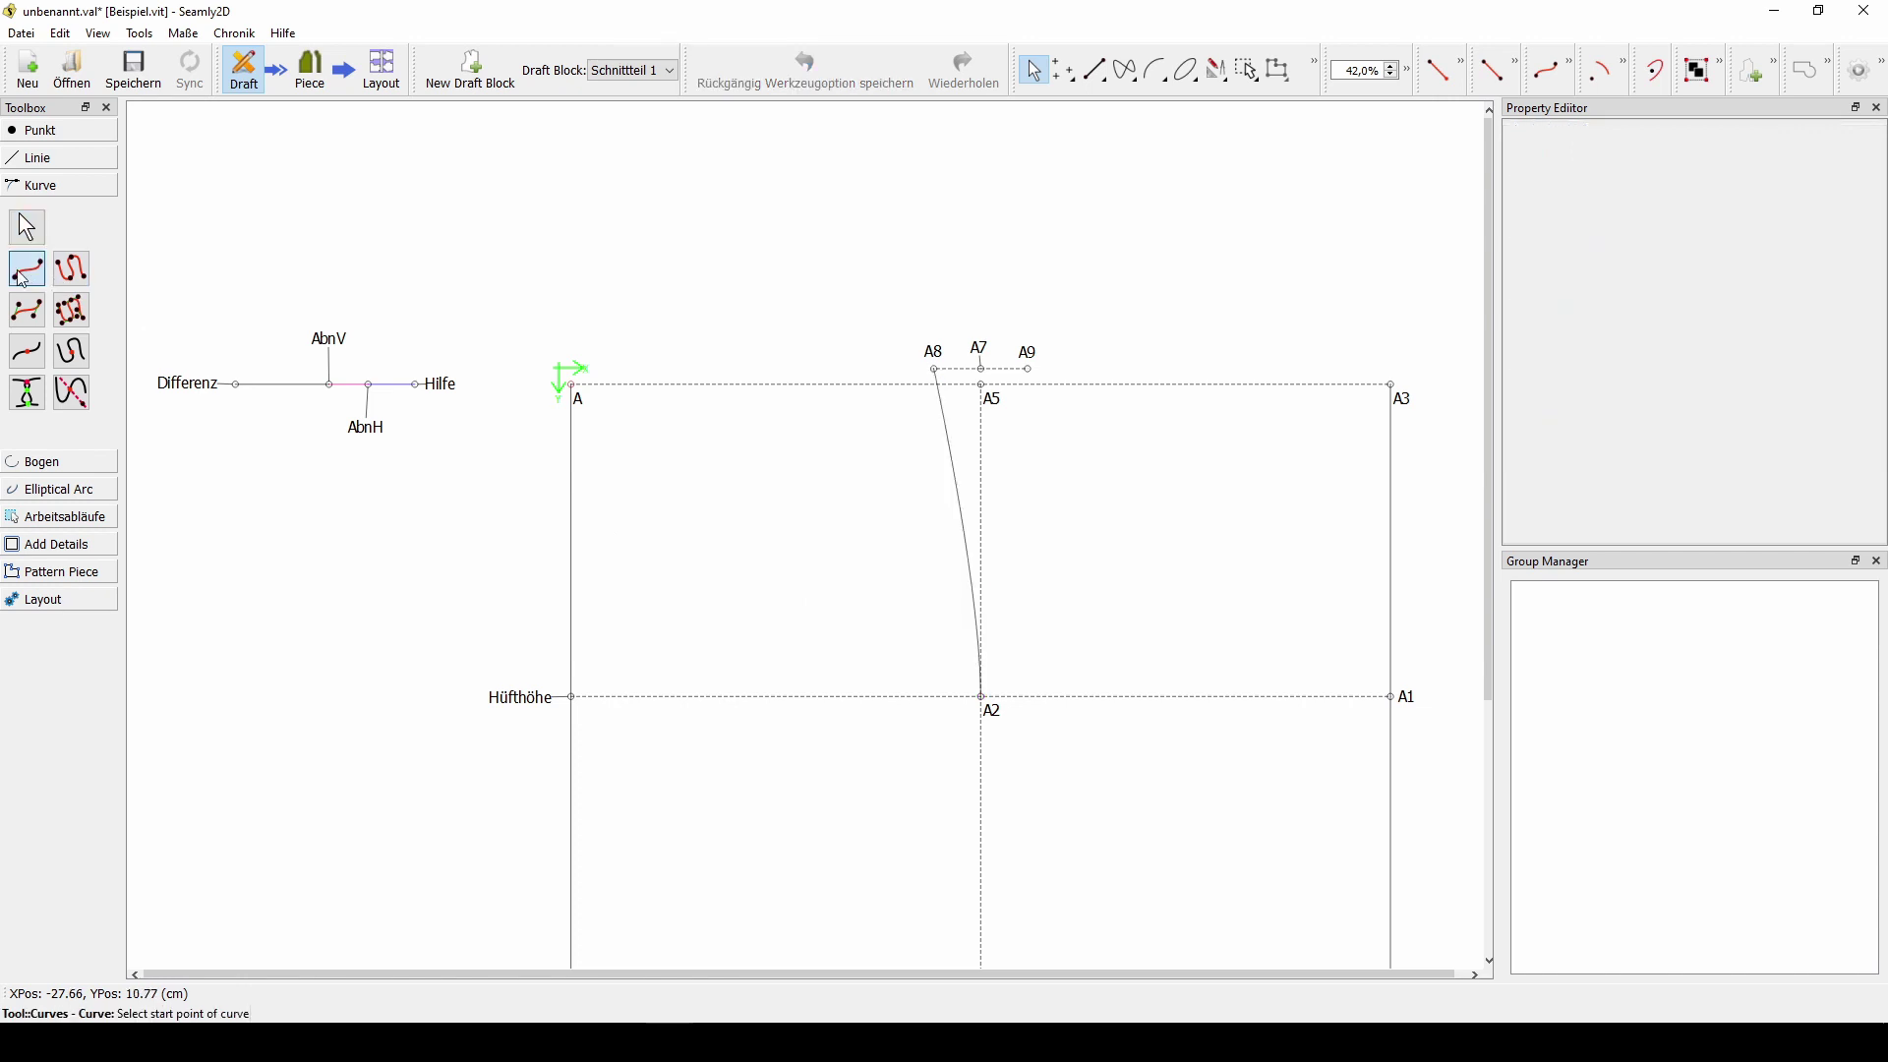
left_click(982, 698)
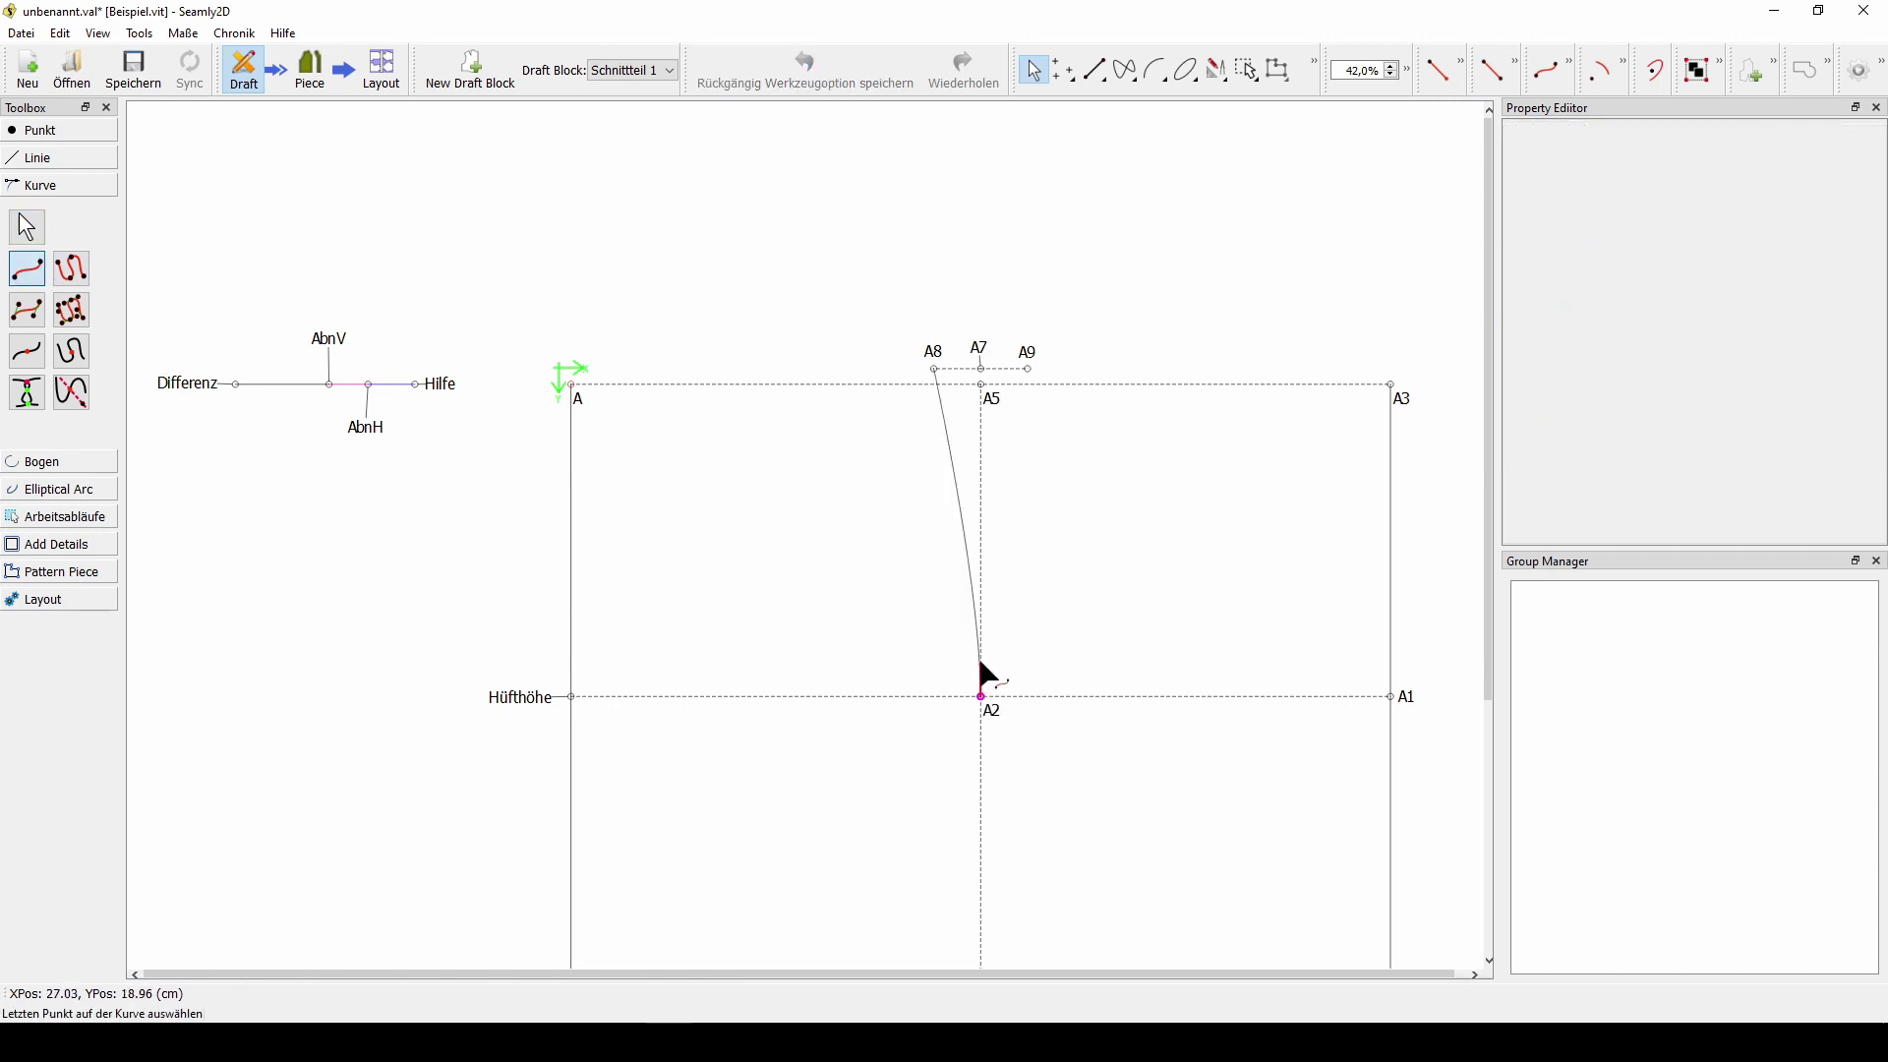
left_click(1029, 371)
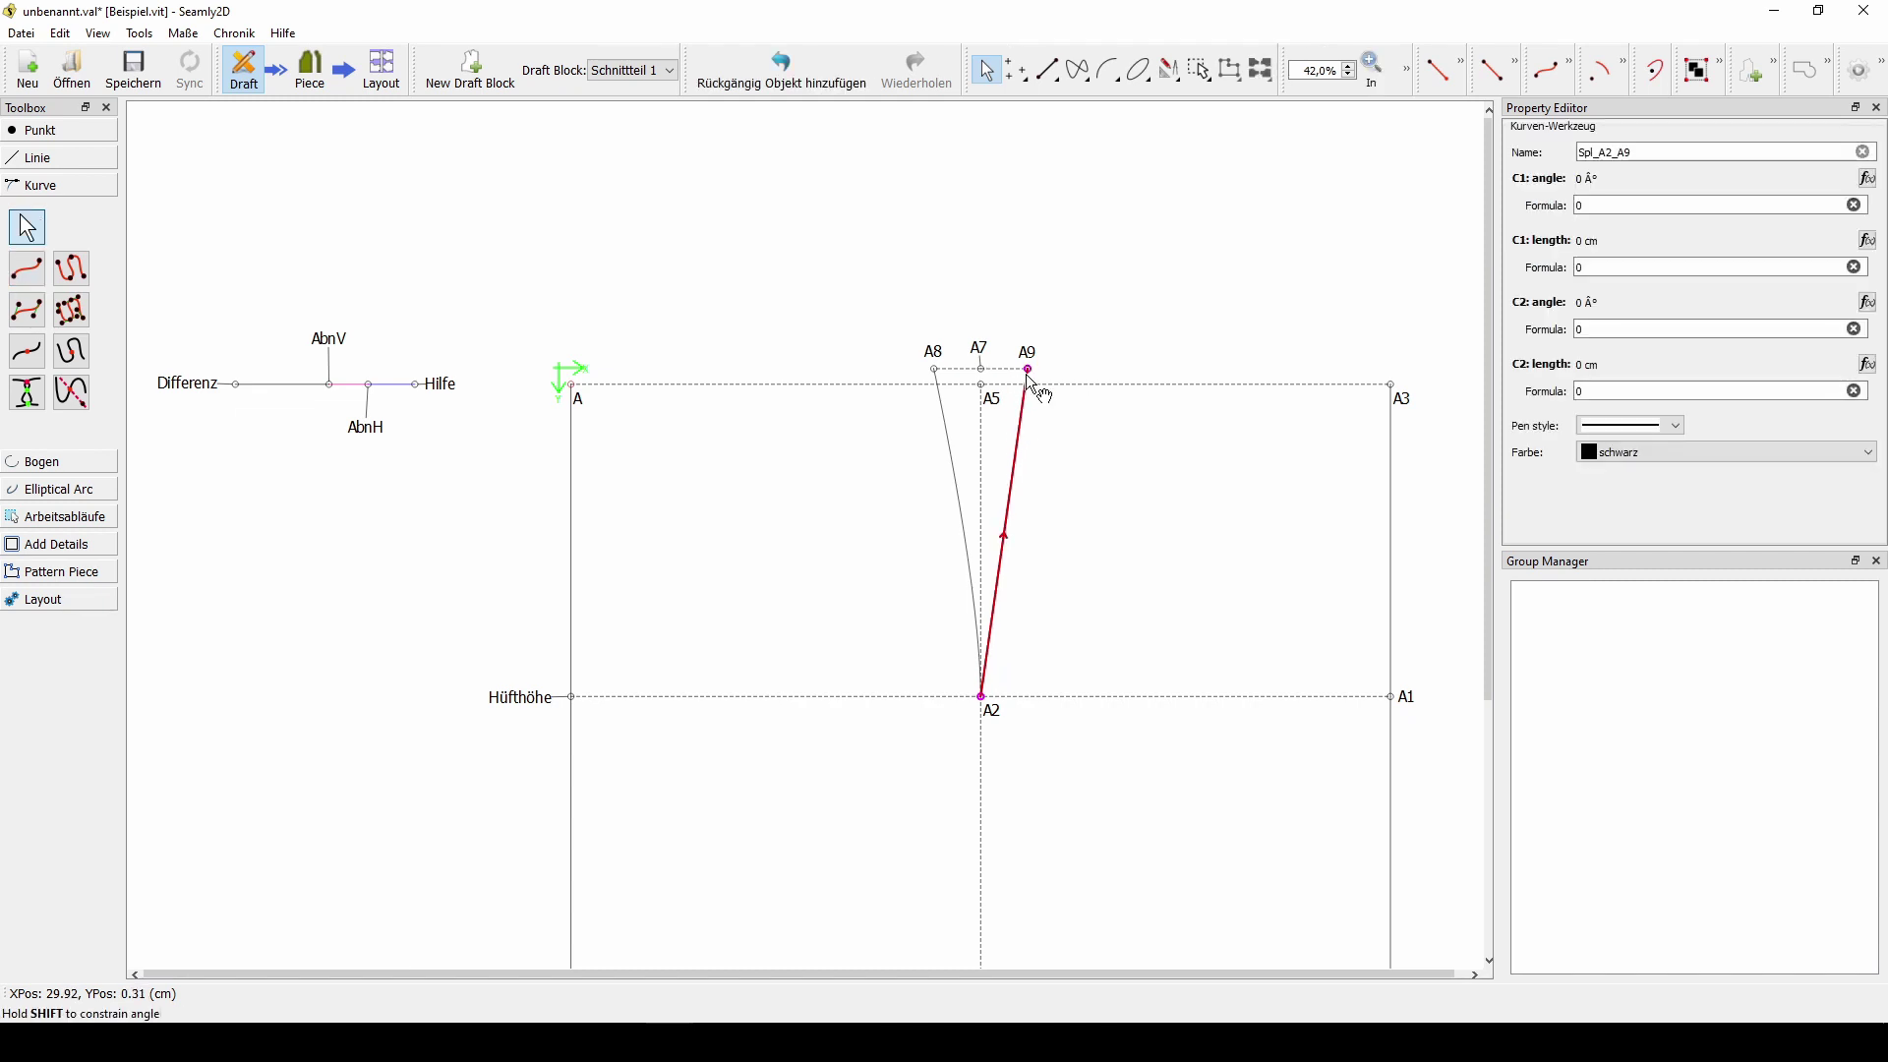
left_click_drag(988, 696, 988, 593)
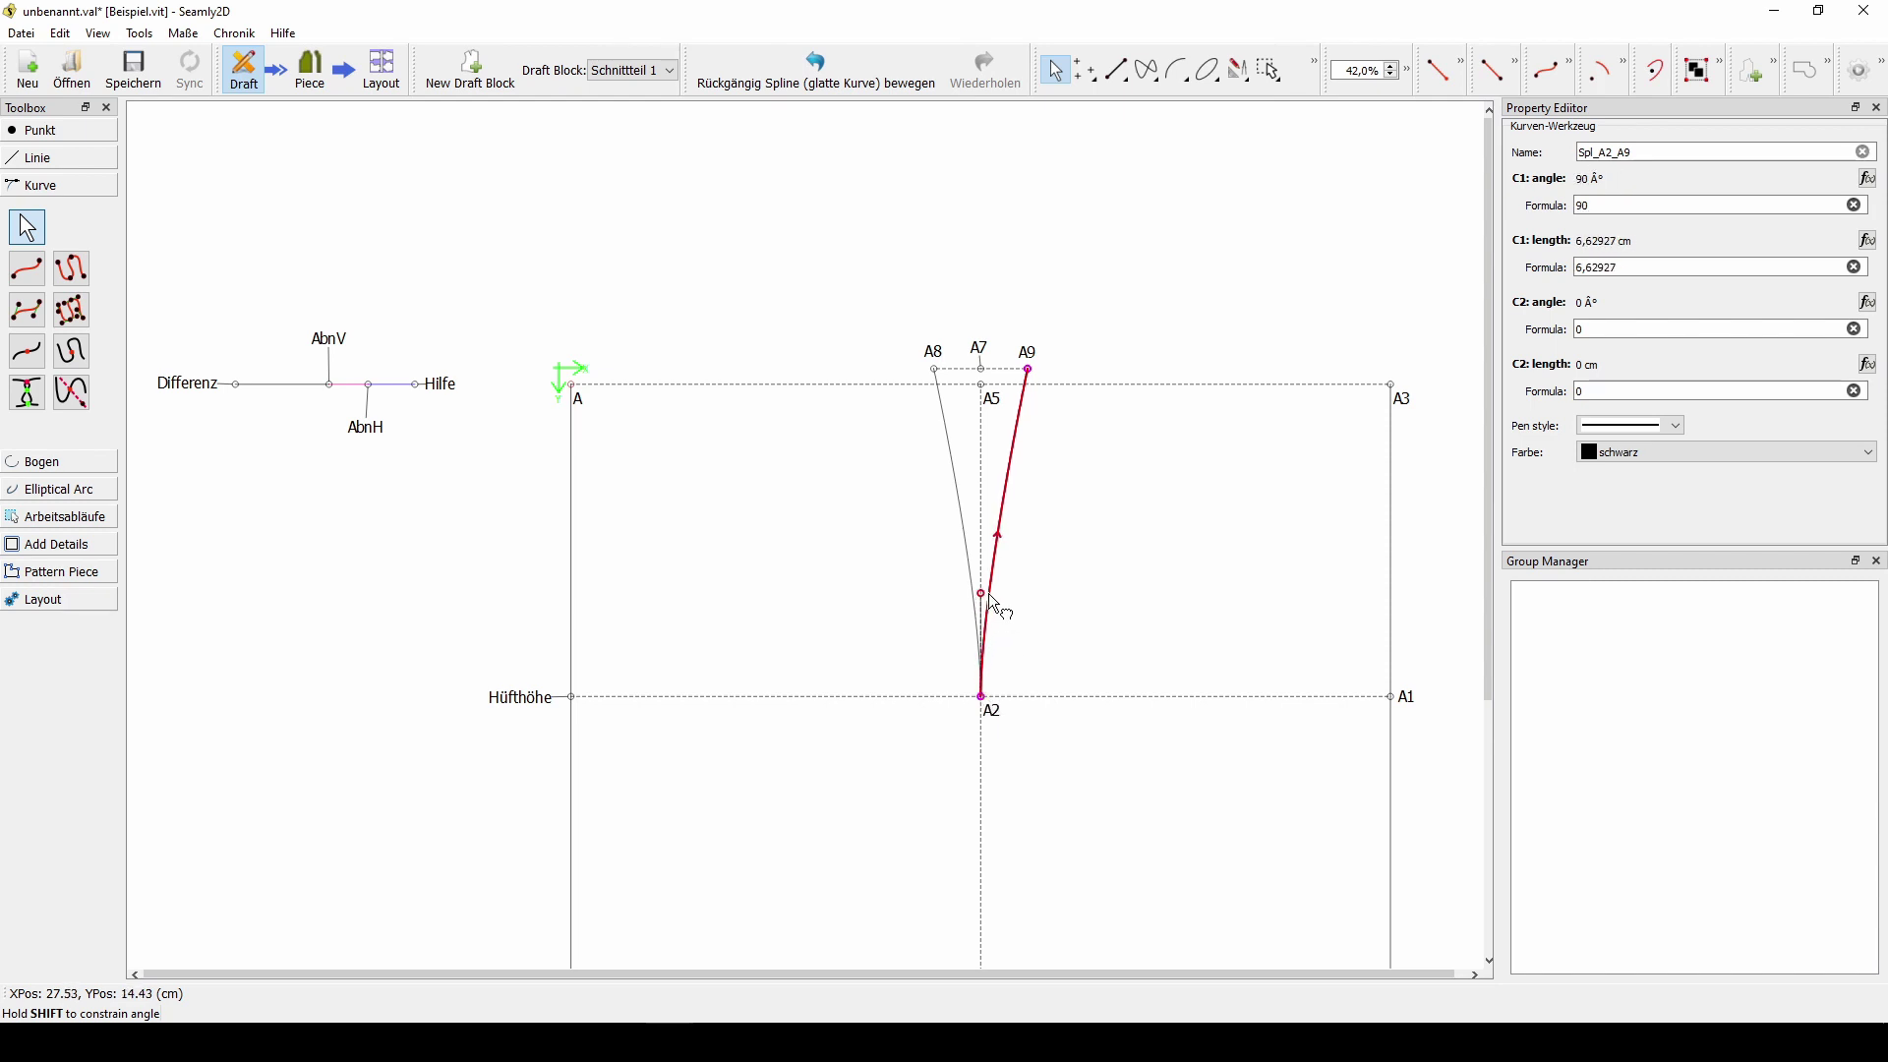
left_click(1624, 271)
double_click(1626, 267)
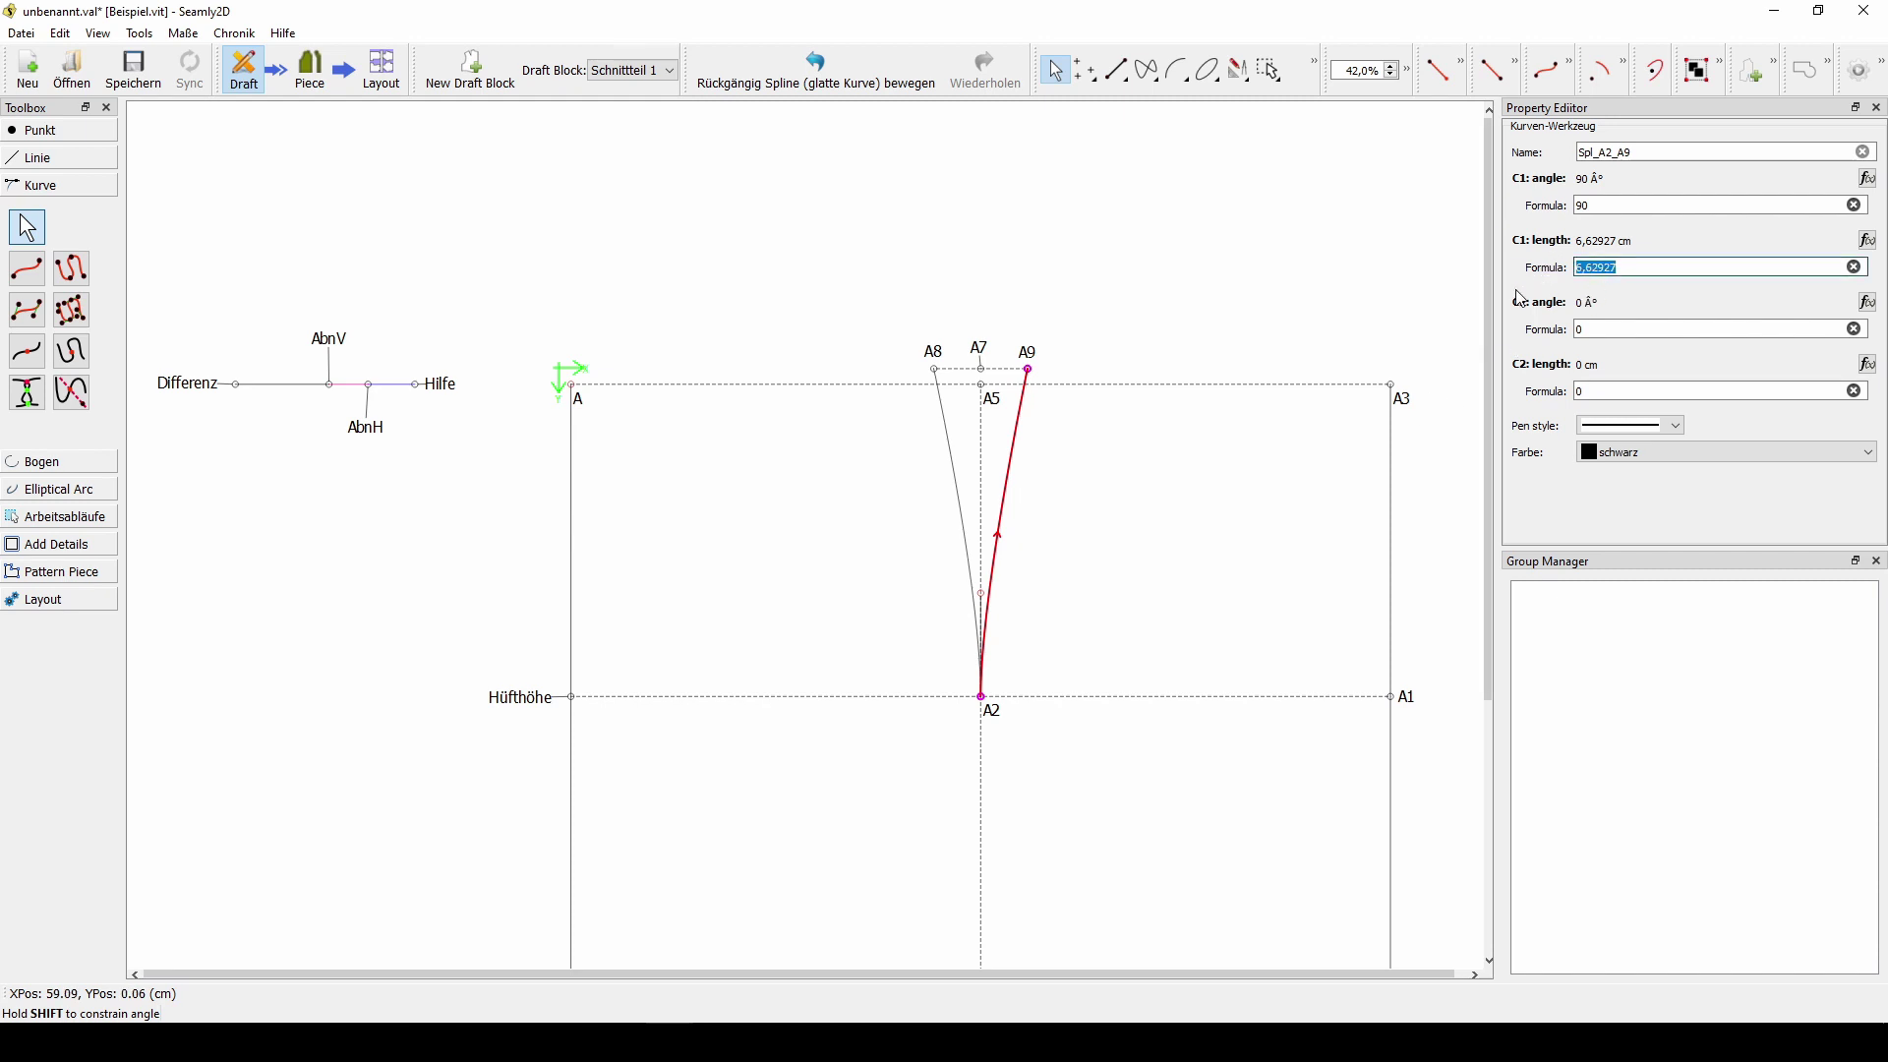
type("7")
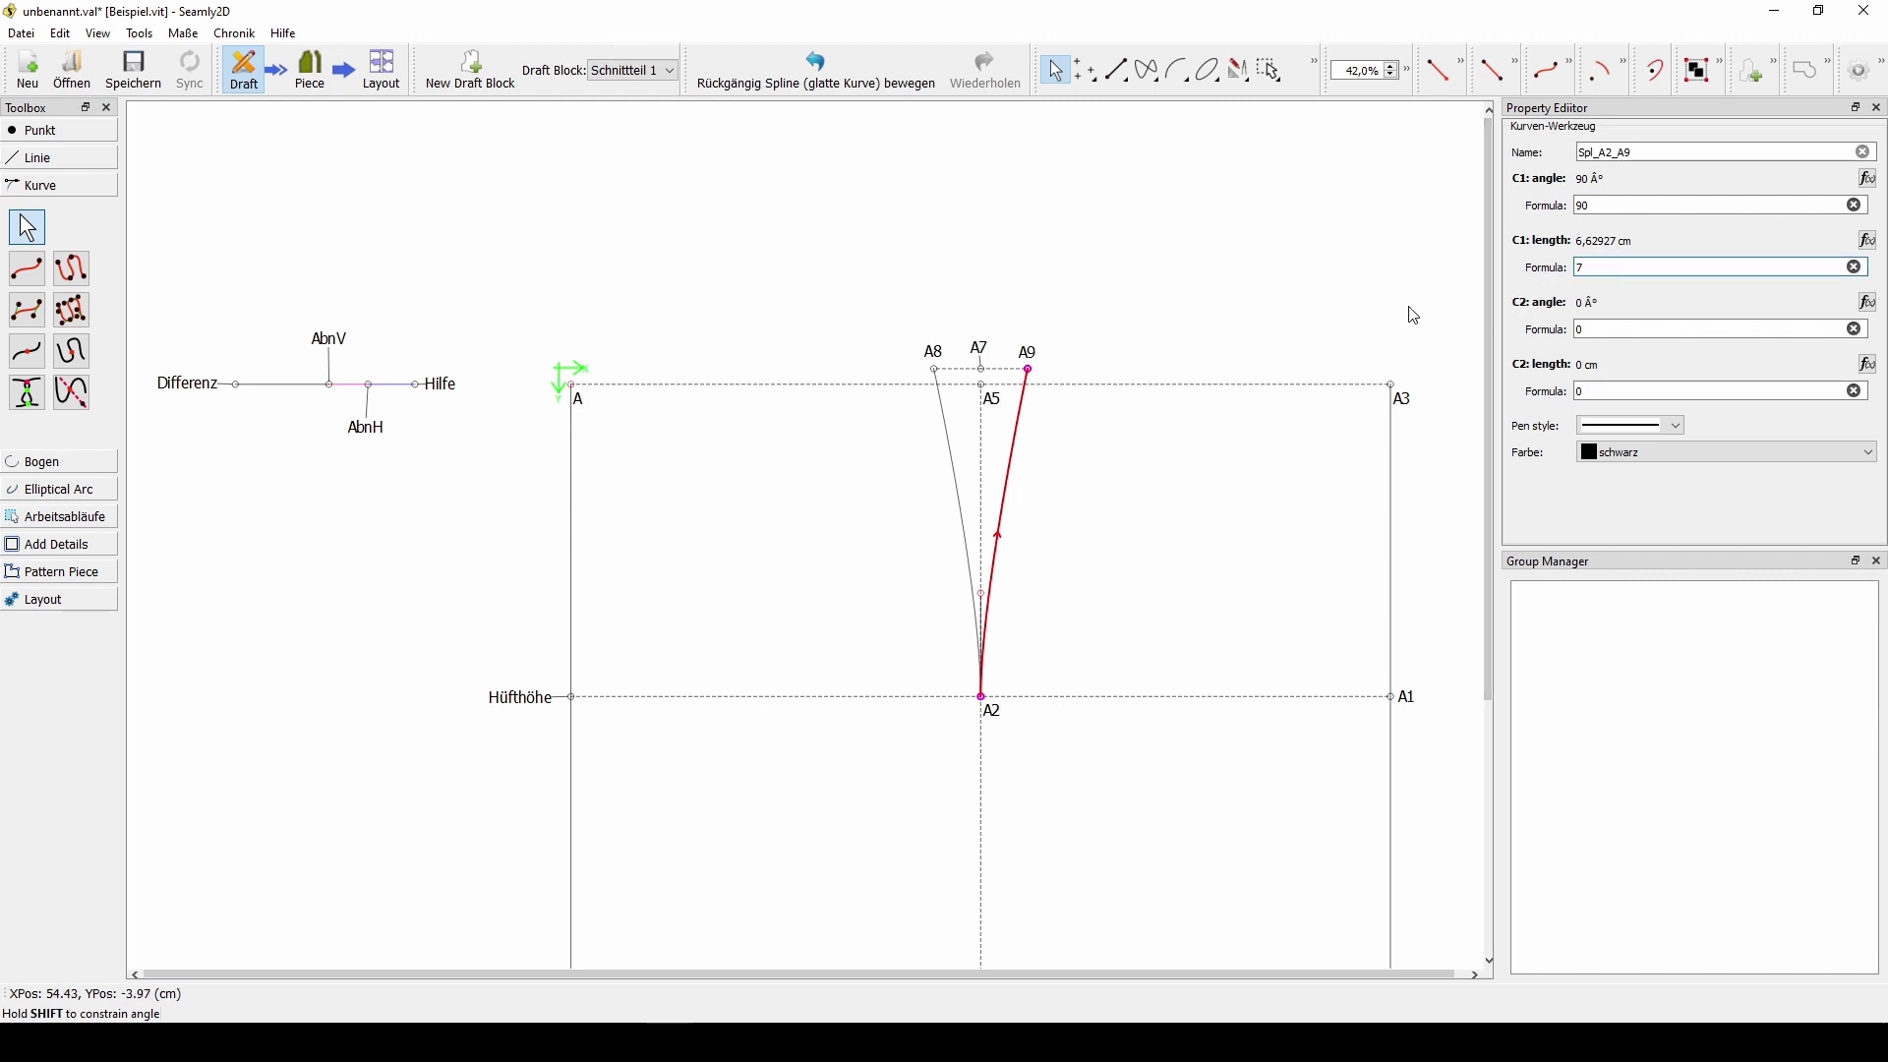
key("Return")
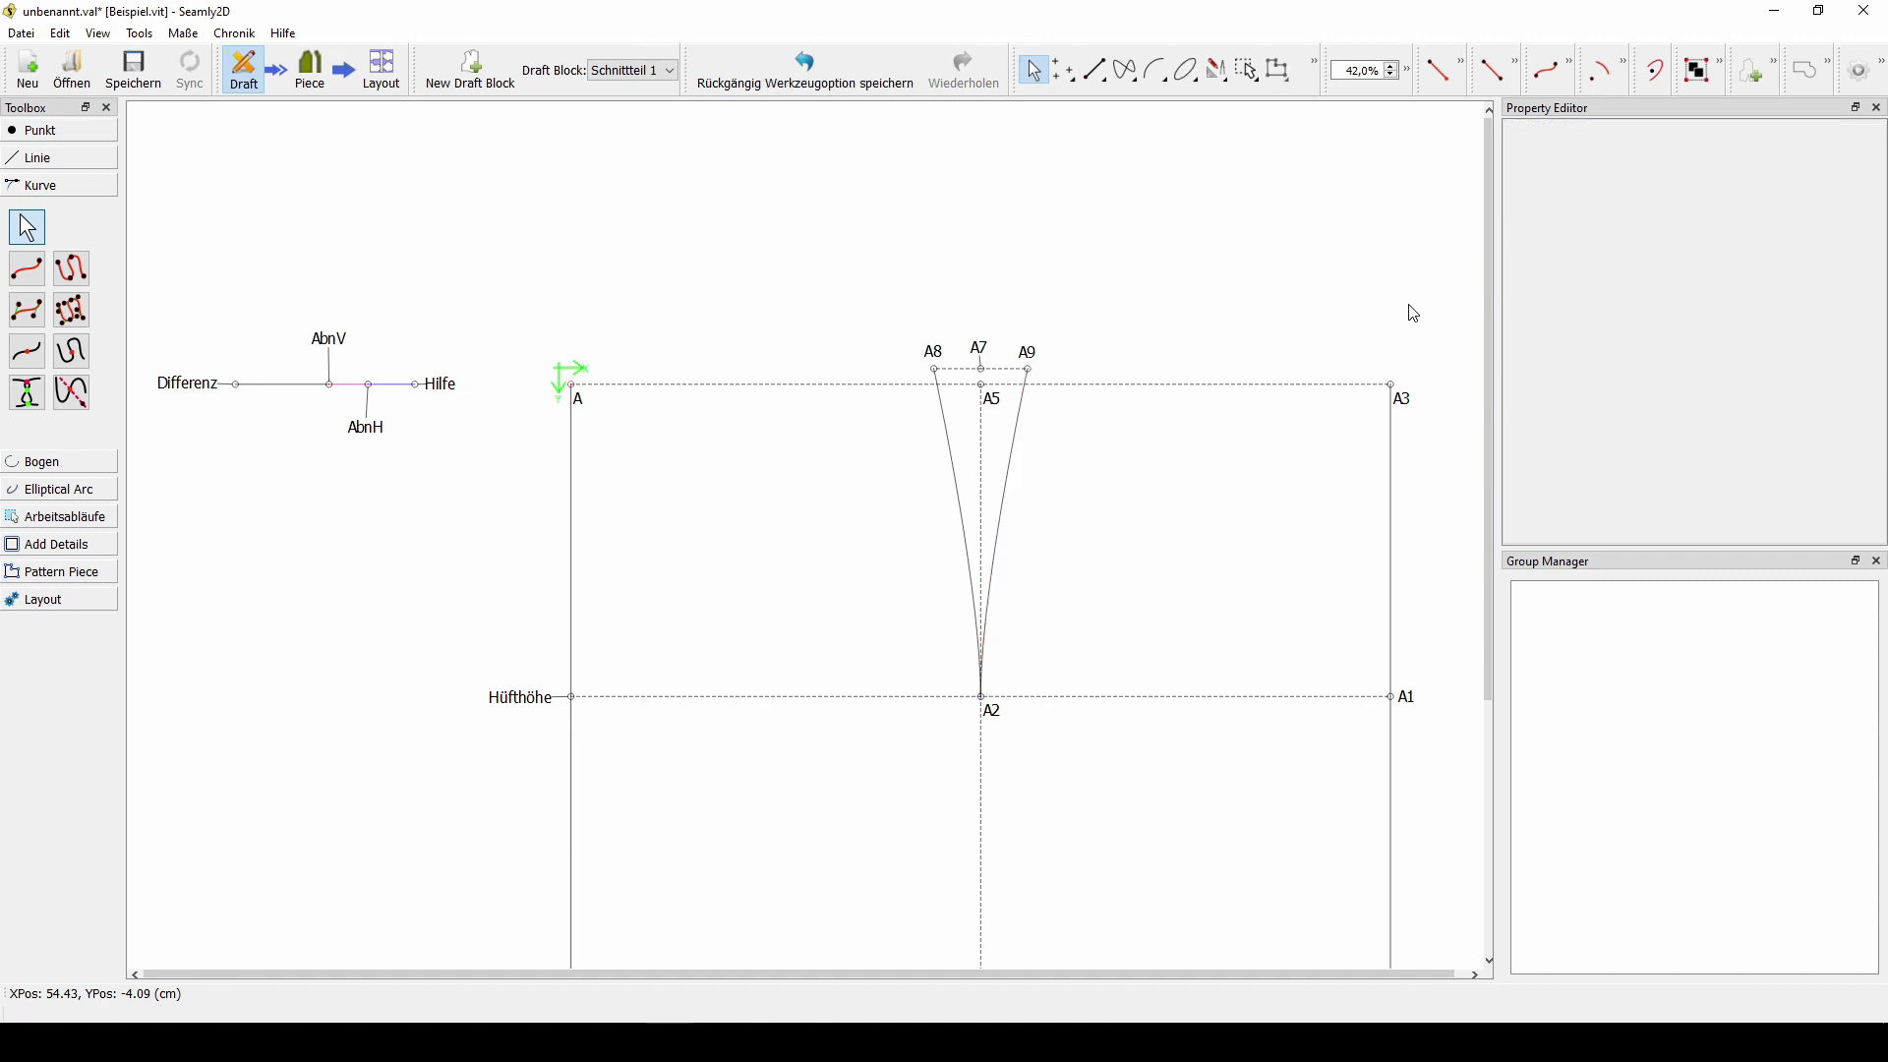
- Draw waistline curve Spl_A8_A from A8 to A with a long 0° handle at A
left_click(32, 273)
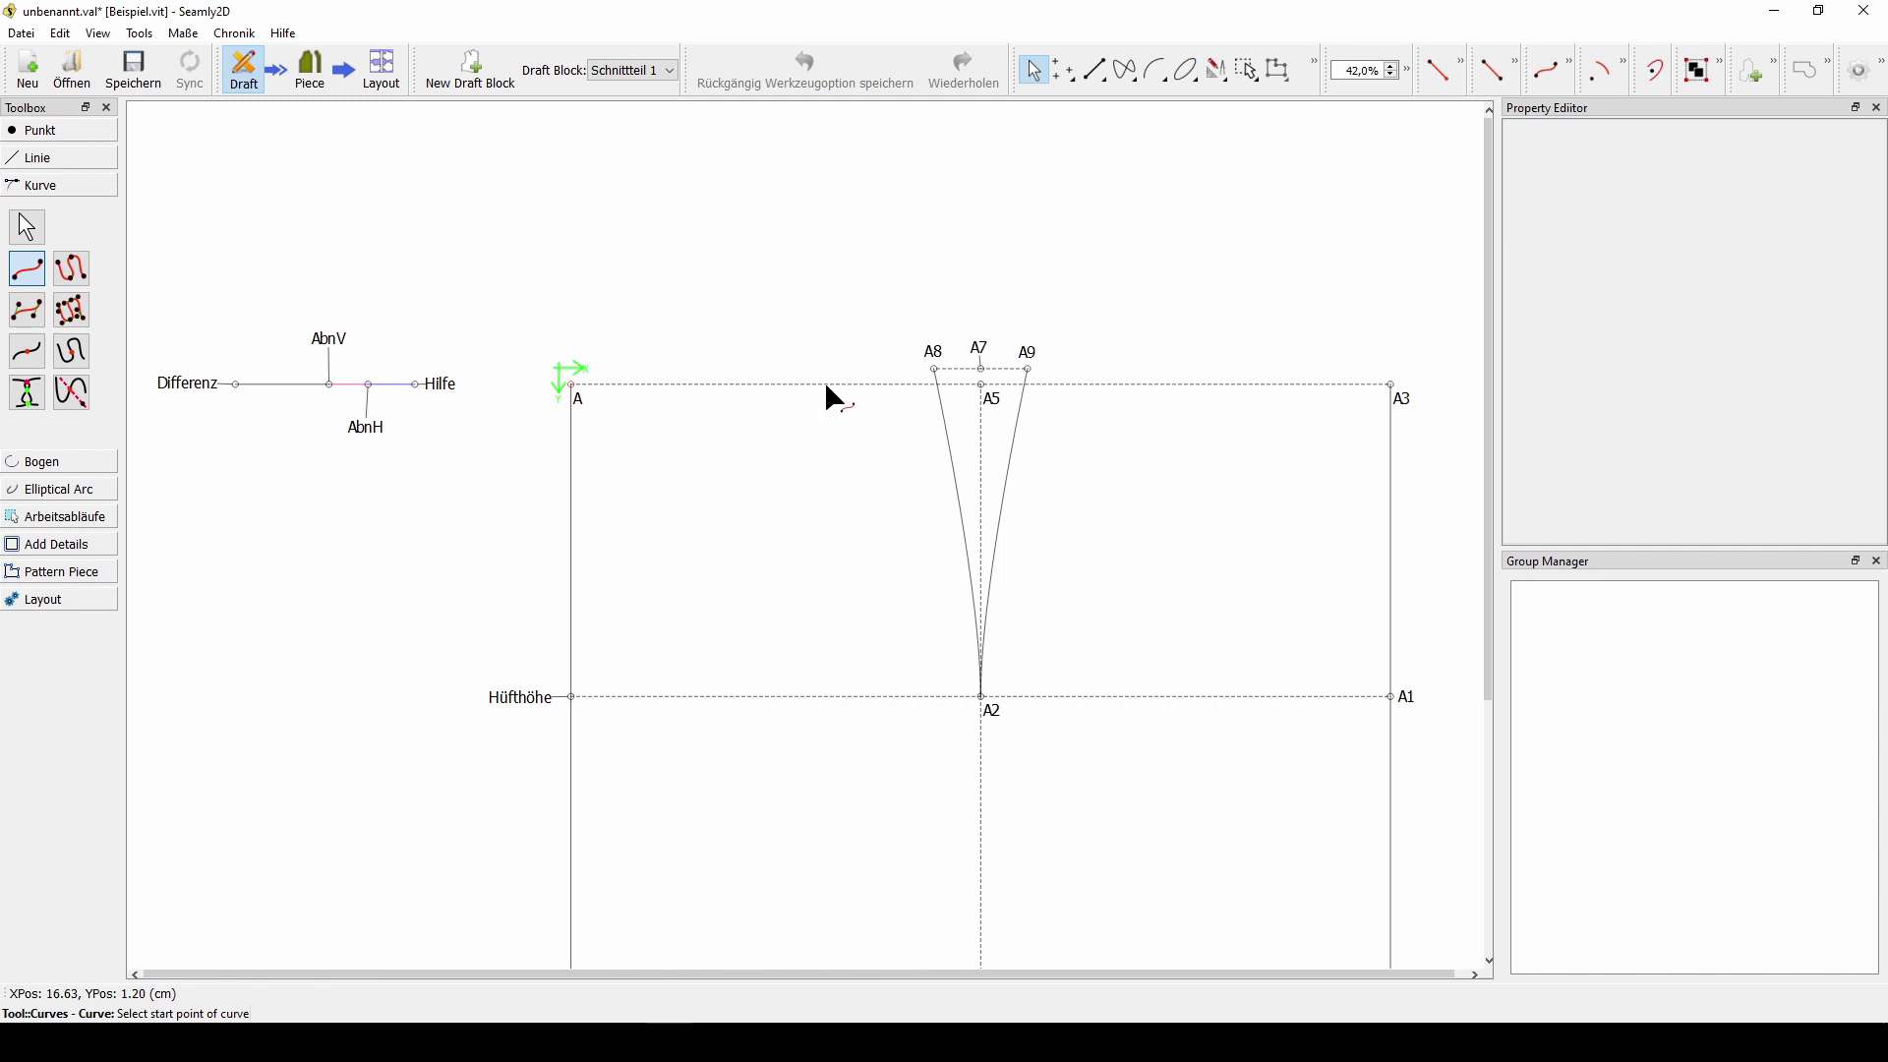
left_click(935, 370)
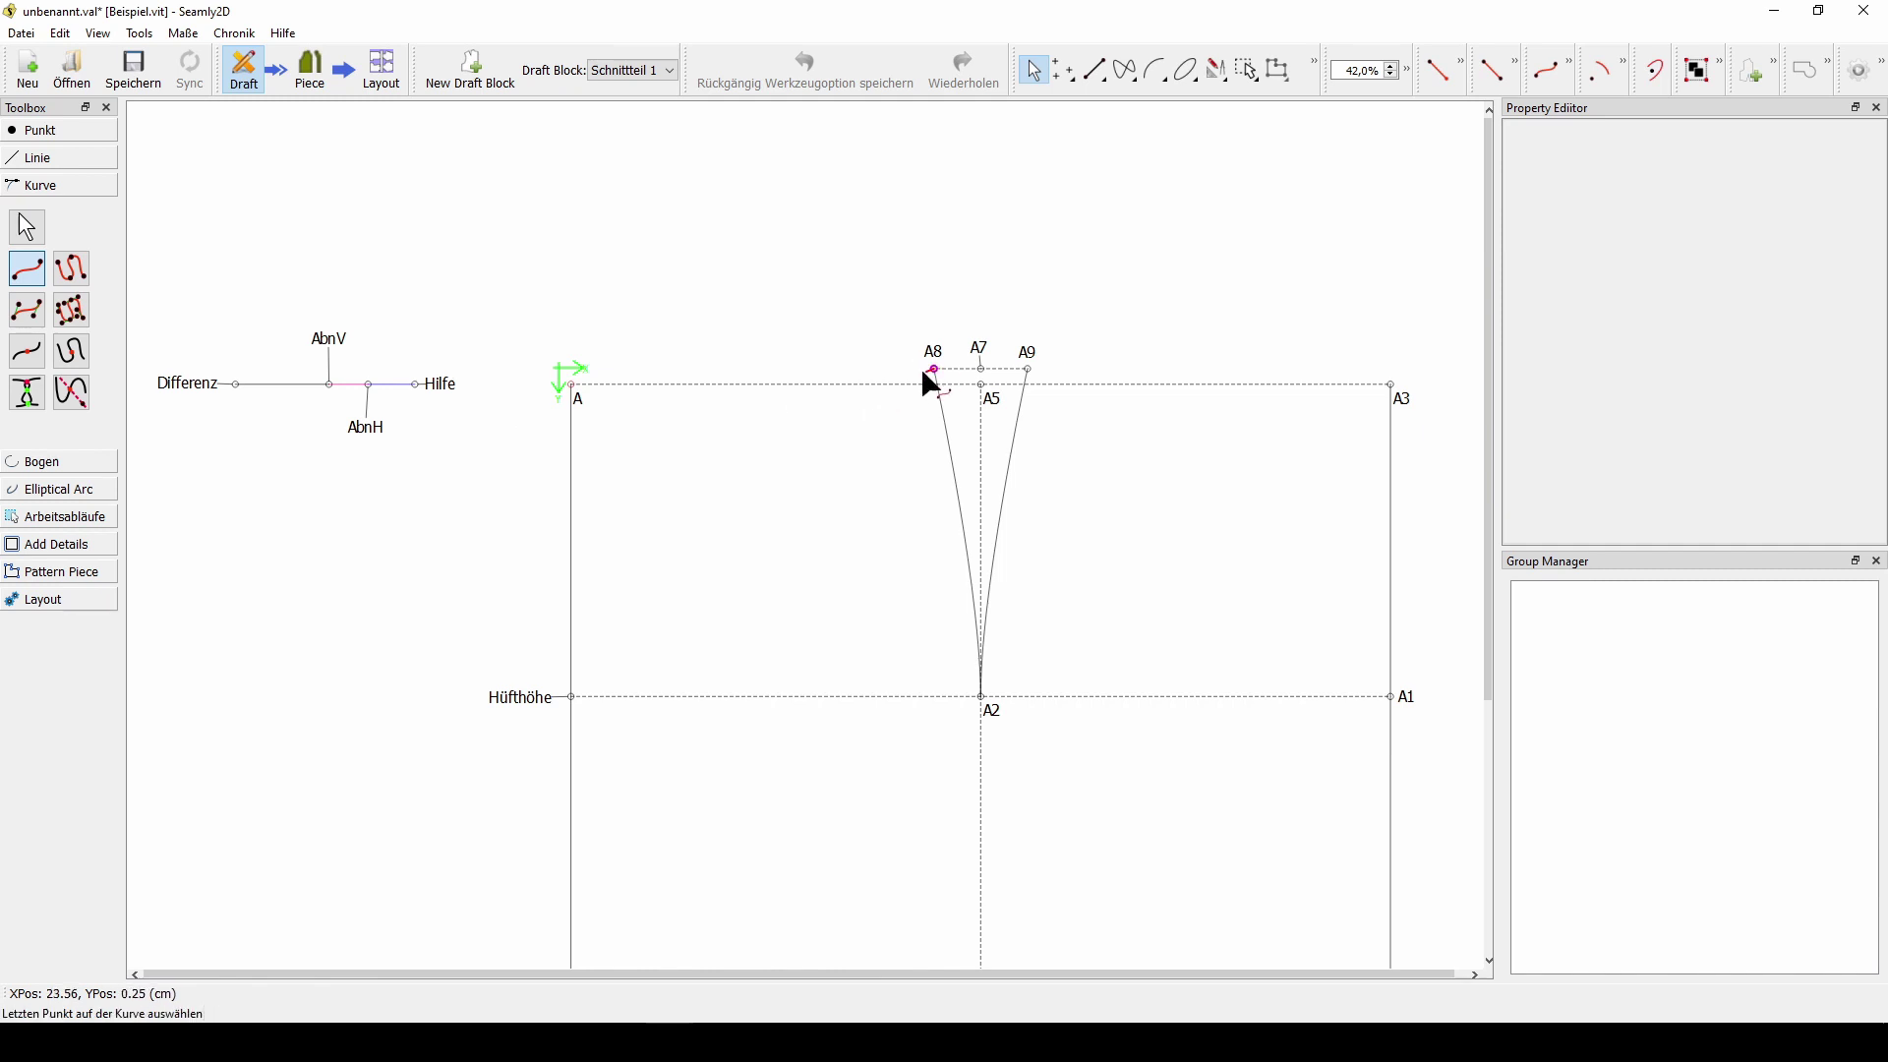
left_click(578, 395)
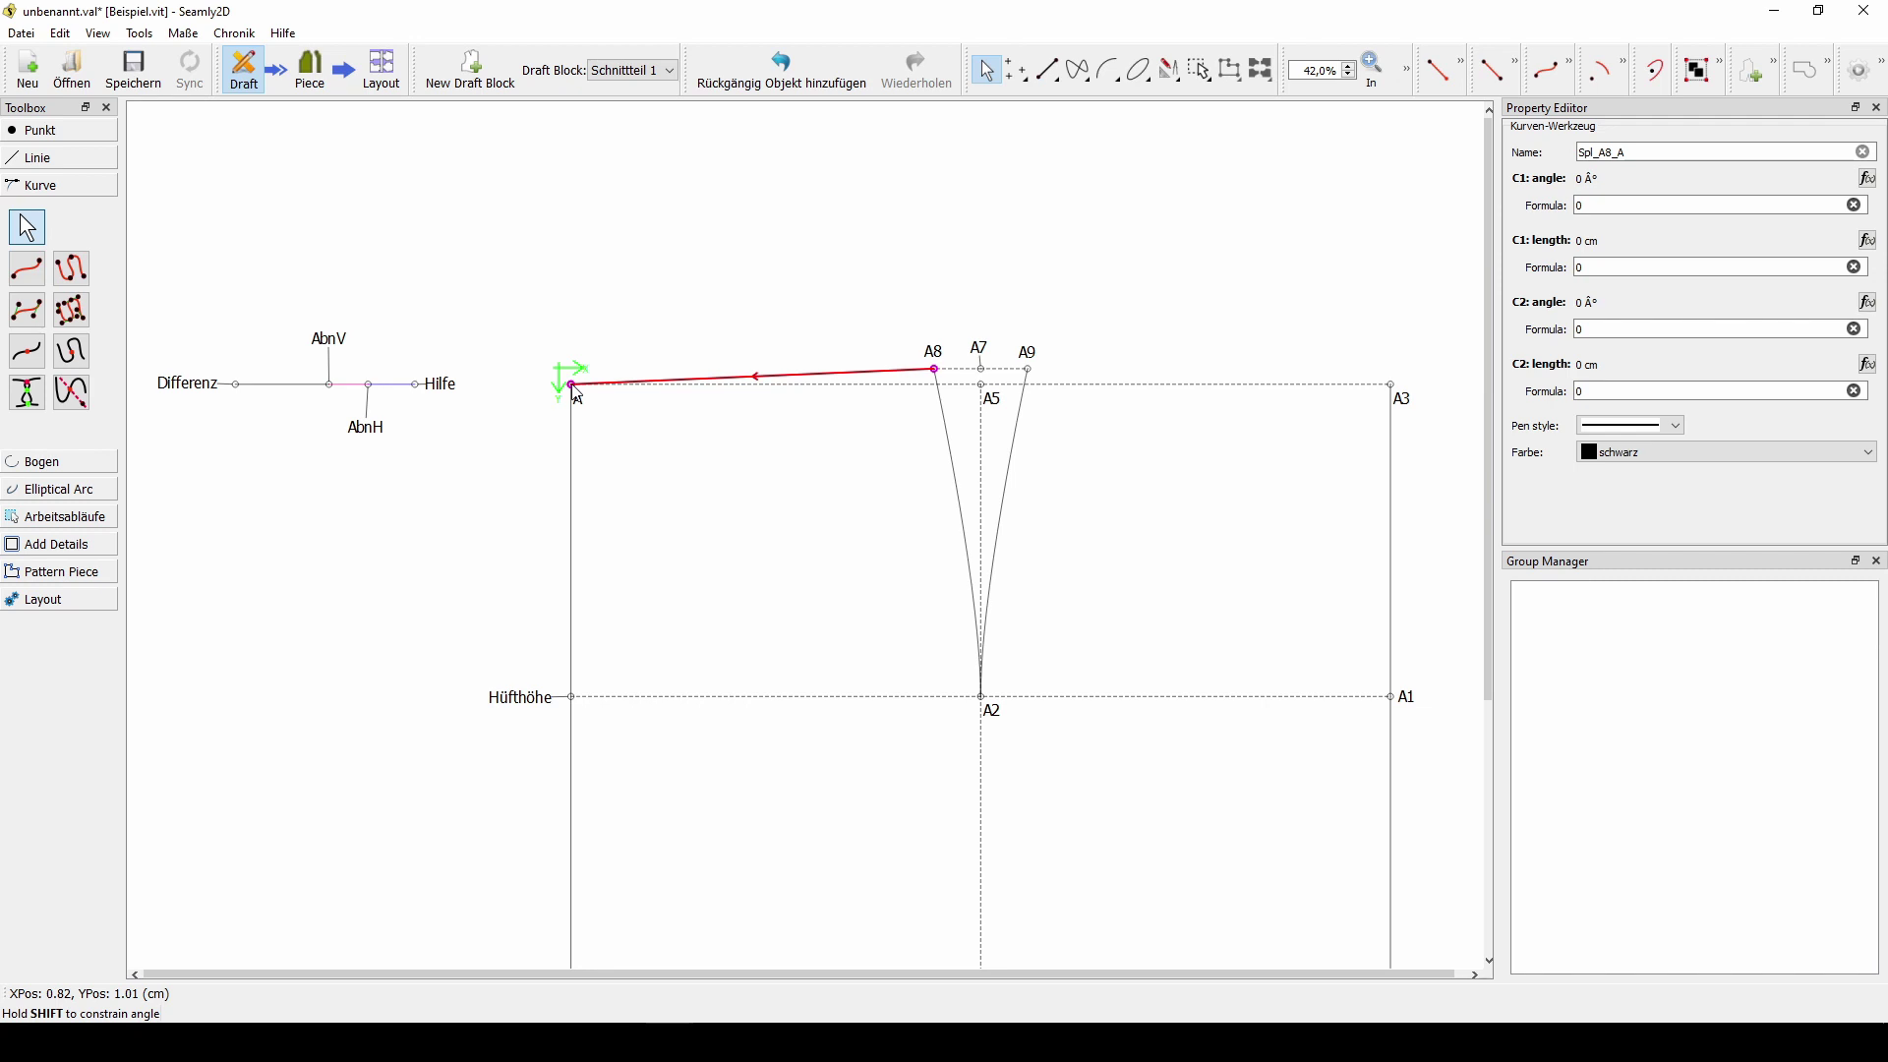
left_click_drag(572, 383, 822, 456)
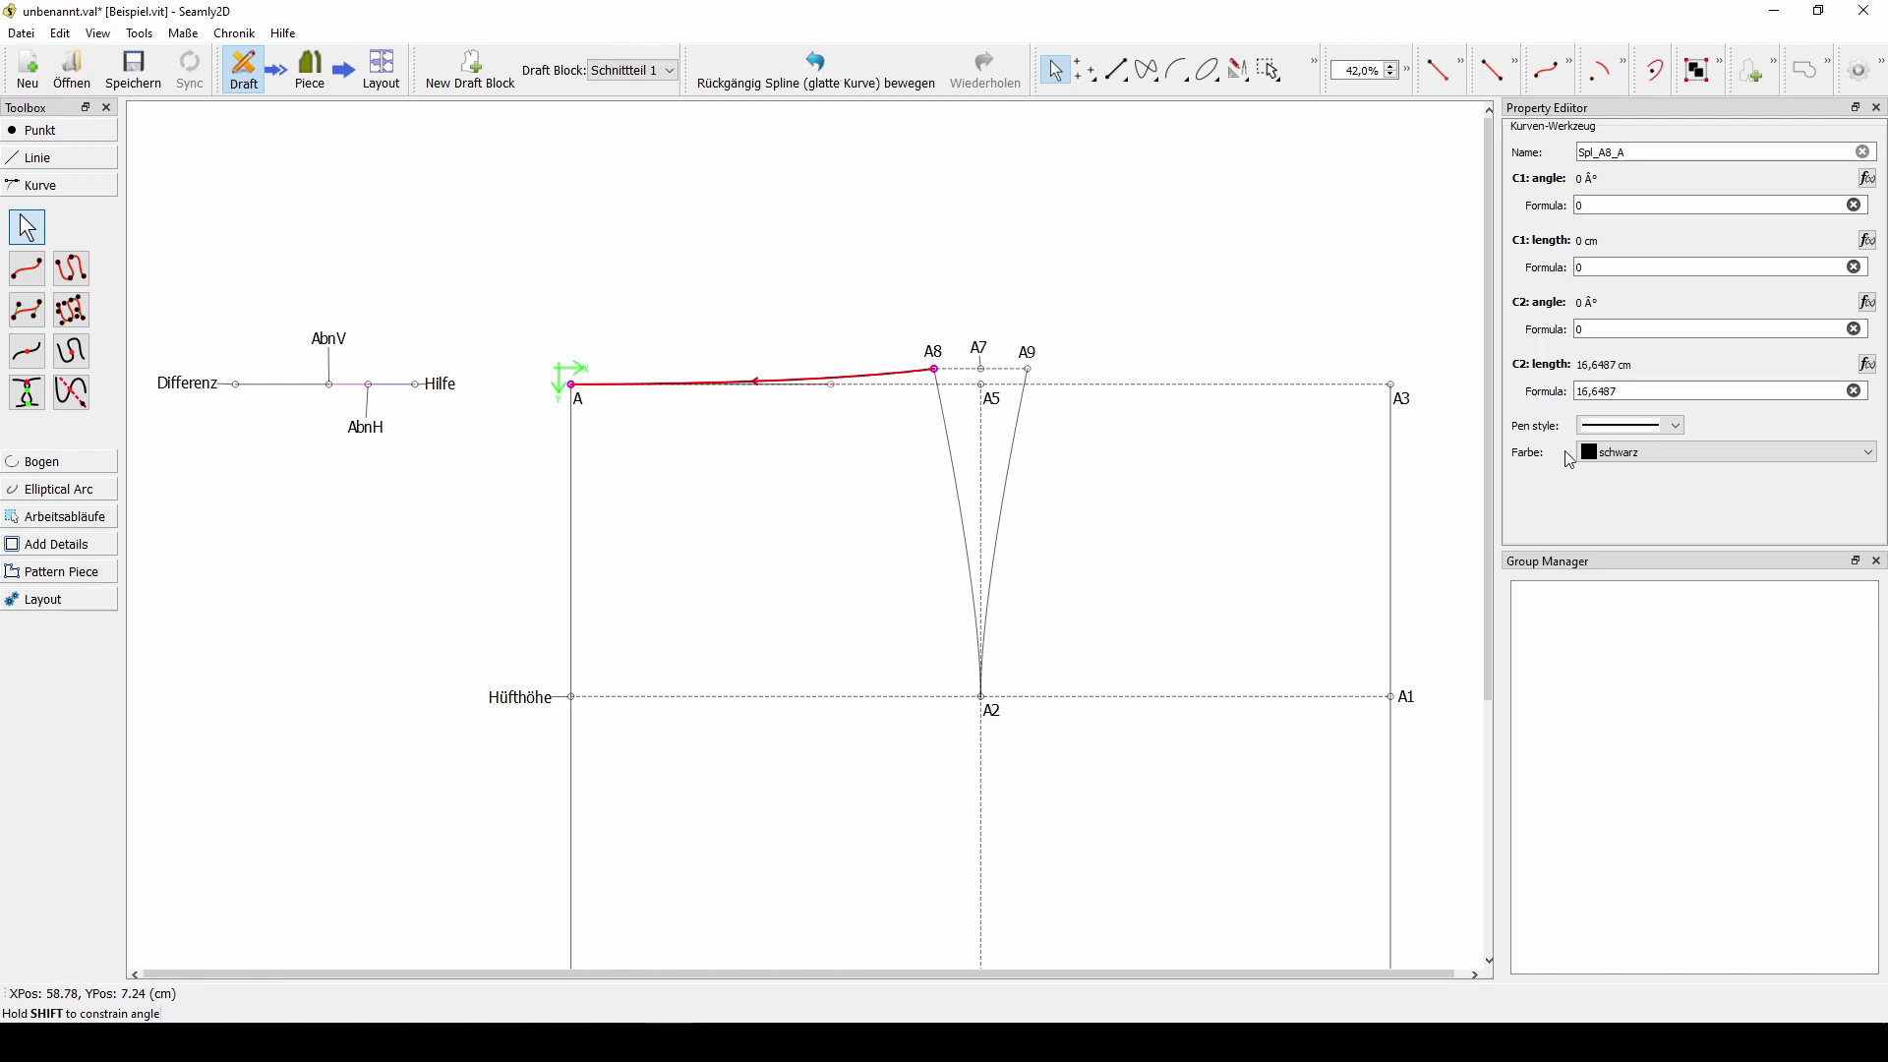
left_click_drag(1626, 390, 1605, 389)
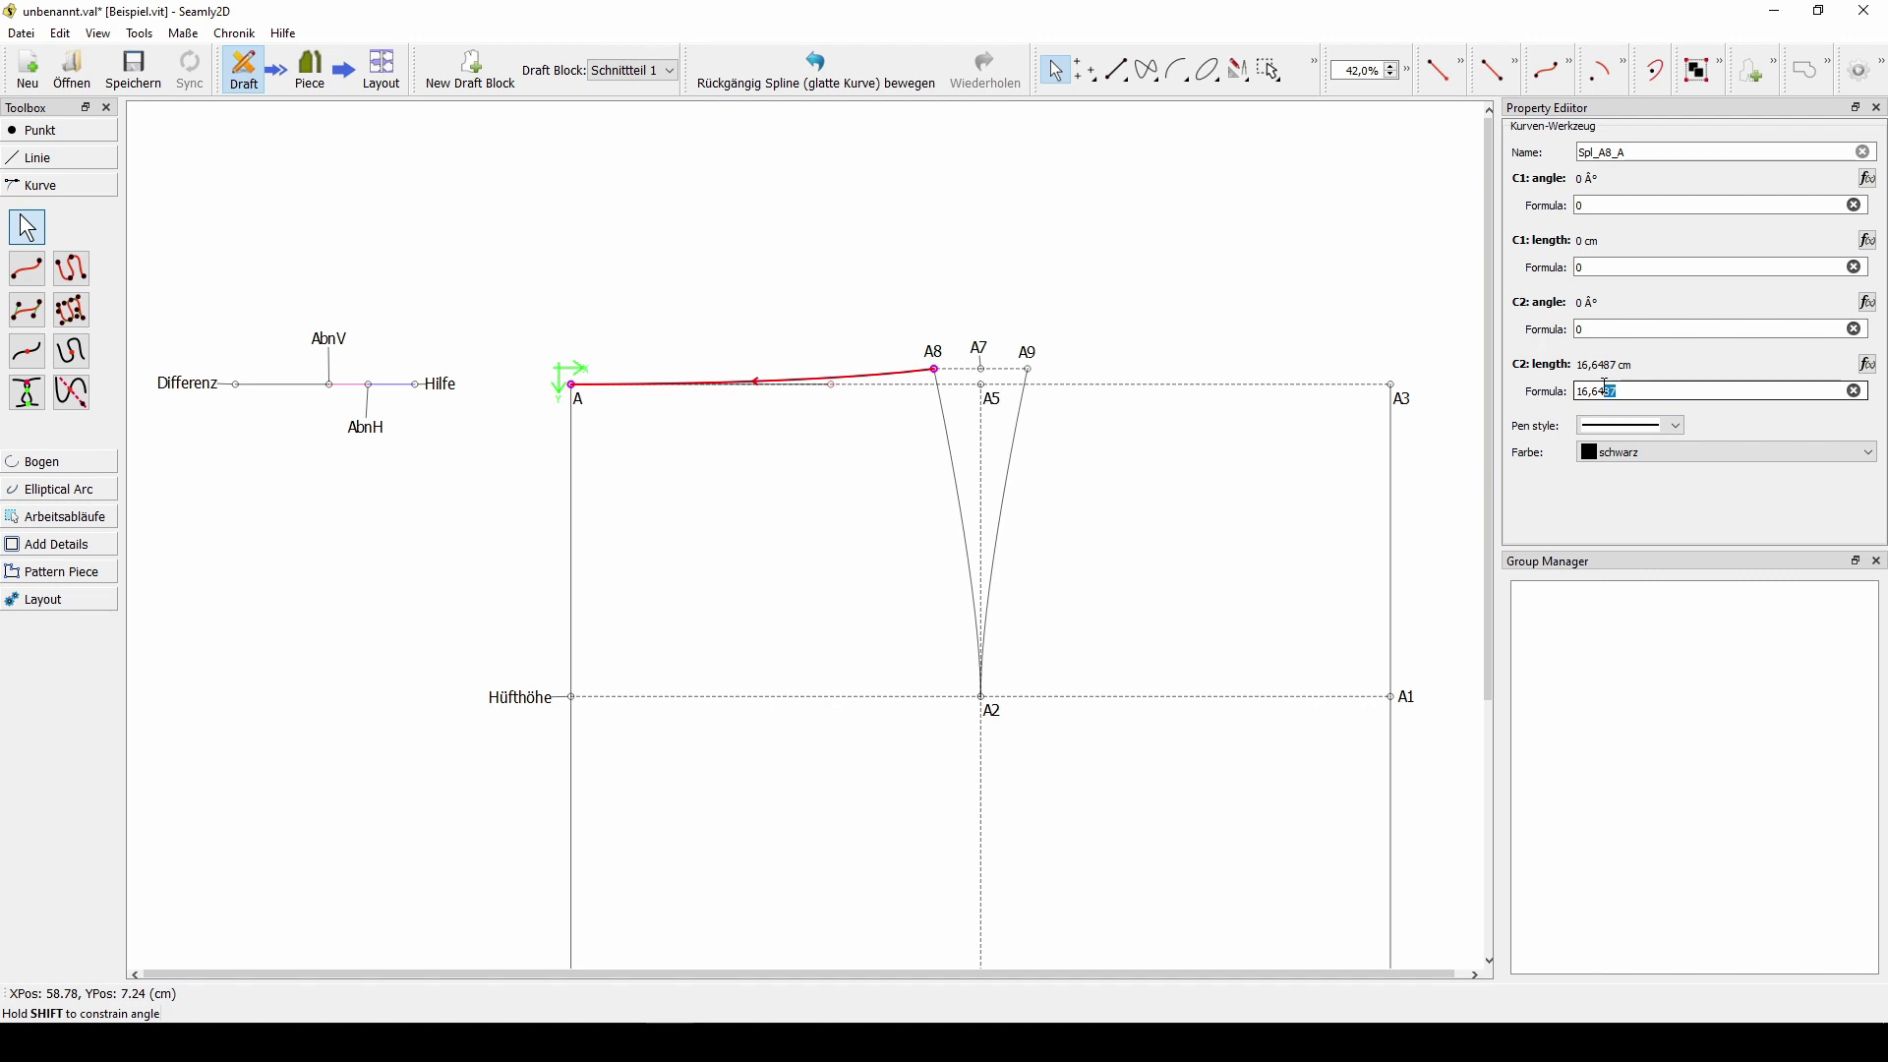
type("5")
left_click(1442, 464)
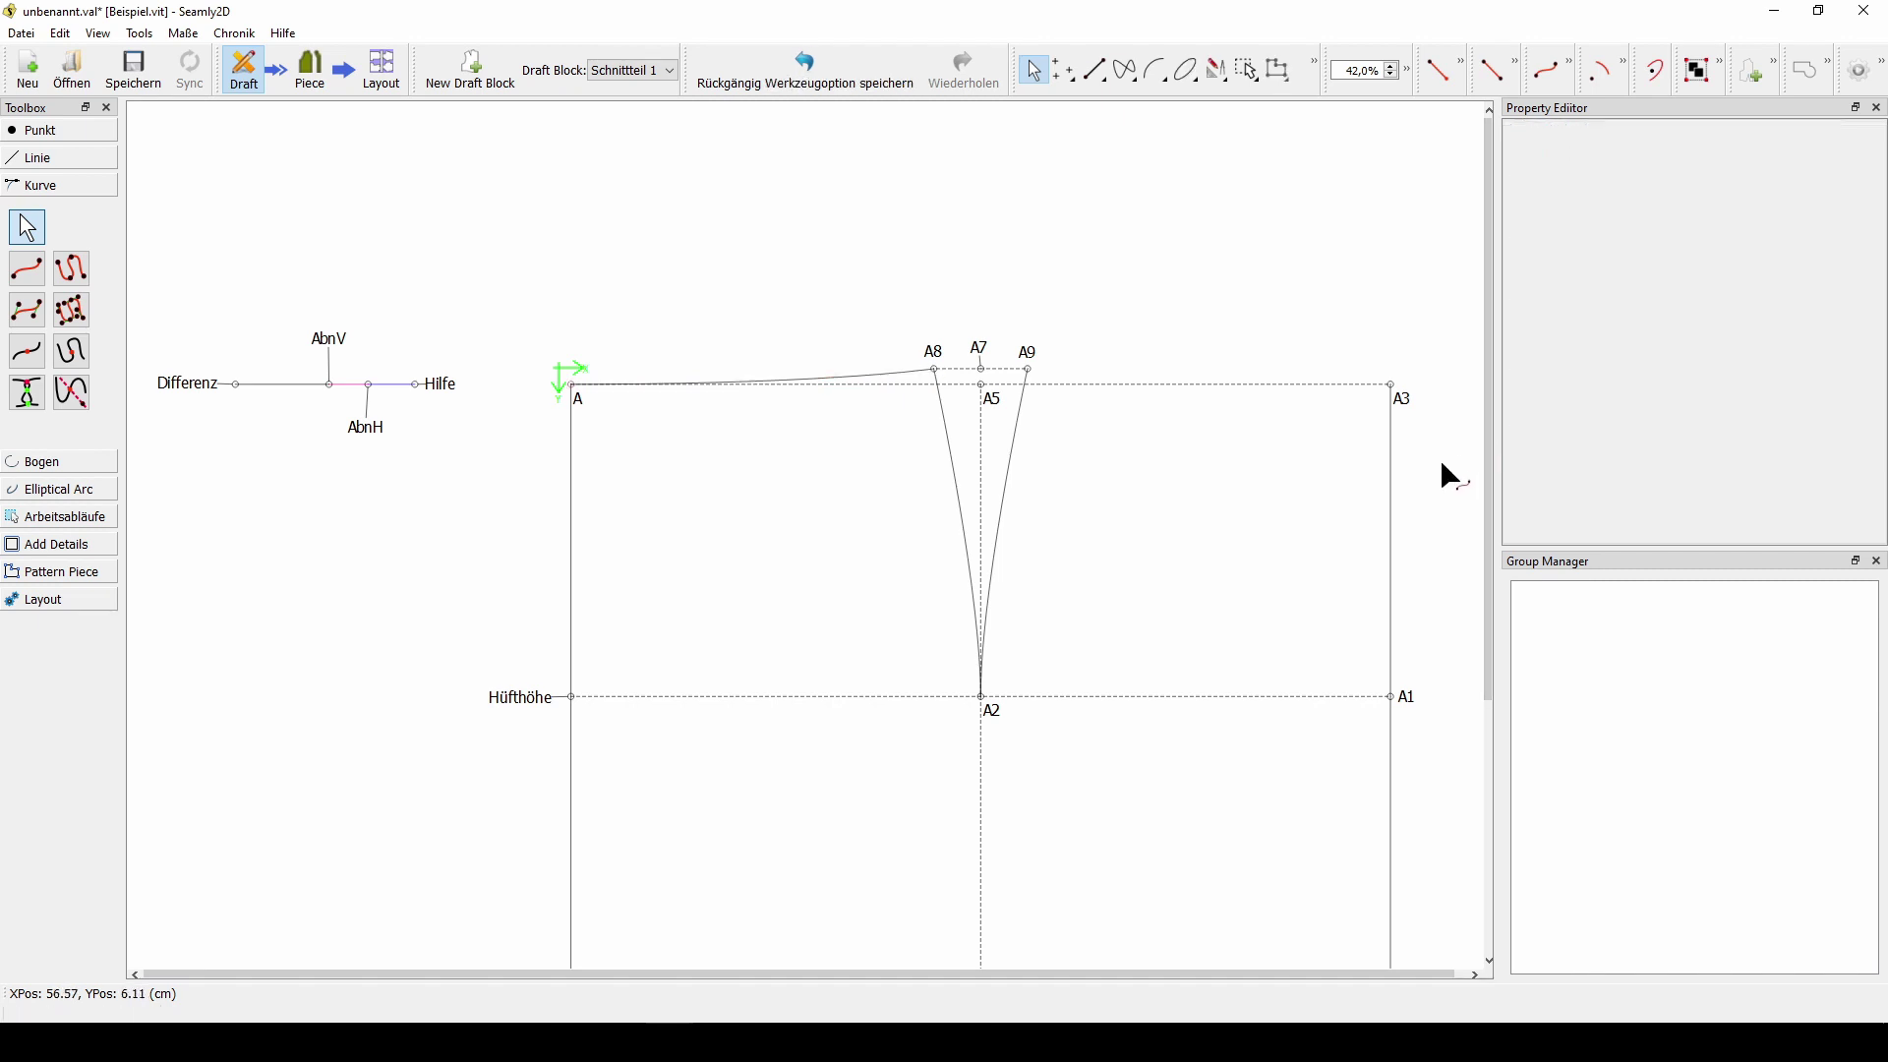
- Draw curve Spl_A9_A3, arriving horizontally at A3 with a 15 cm handle
left_click(27, 269)
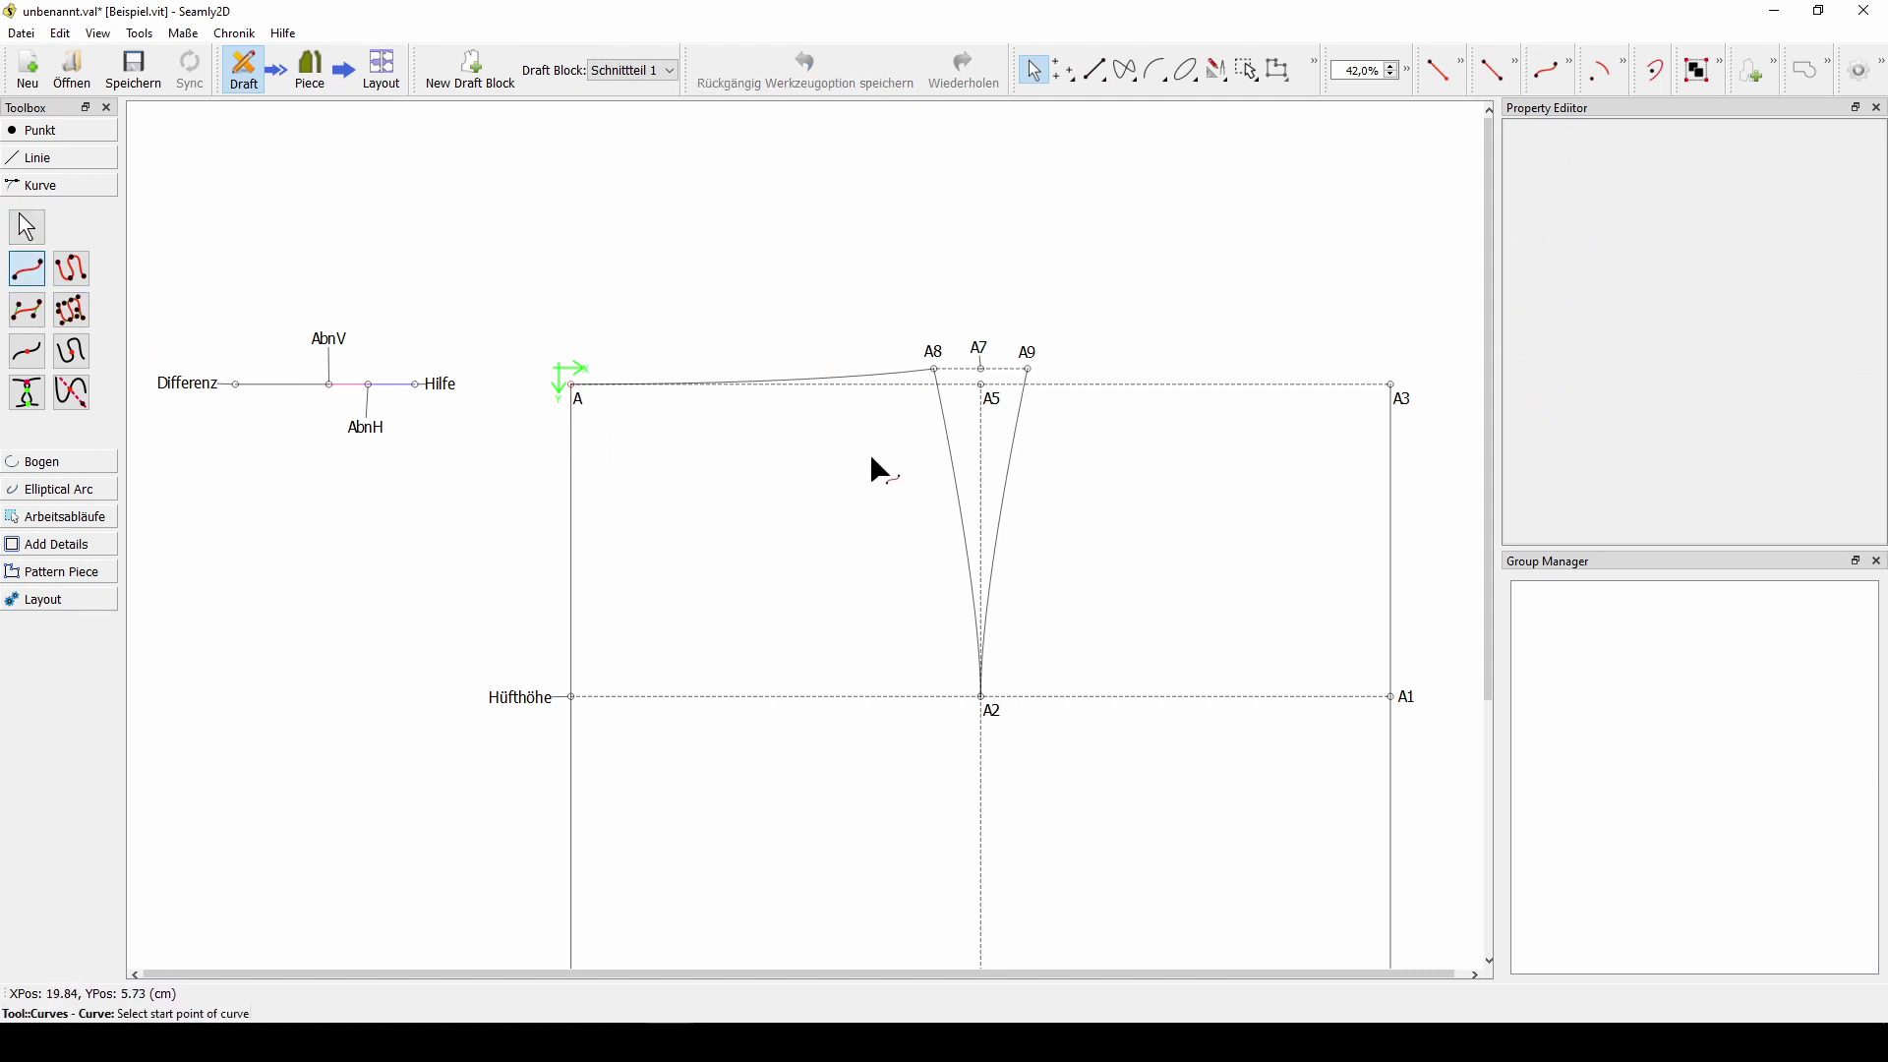
left_click(1029, 369)
left_click(1392, 384)
left_click_drag(1389, 383, 1356, 386)
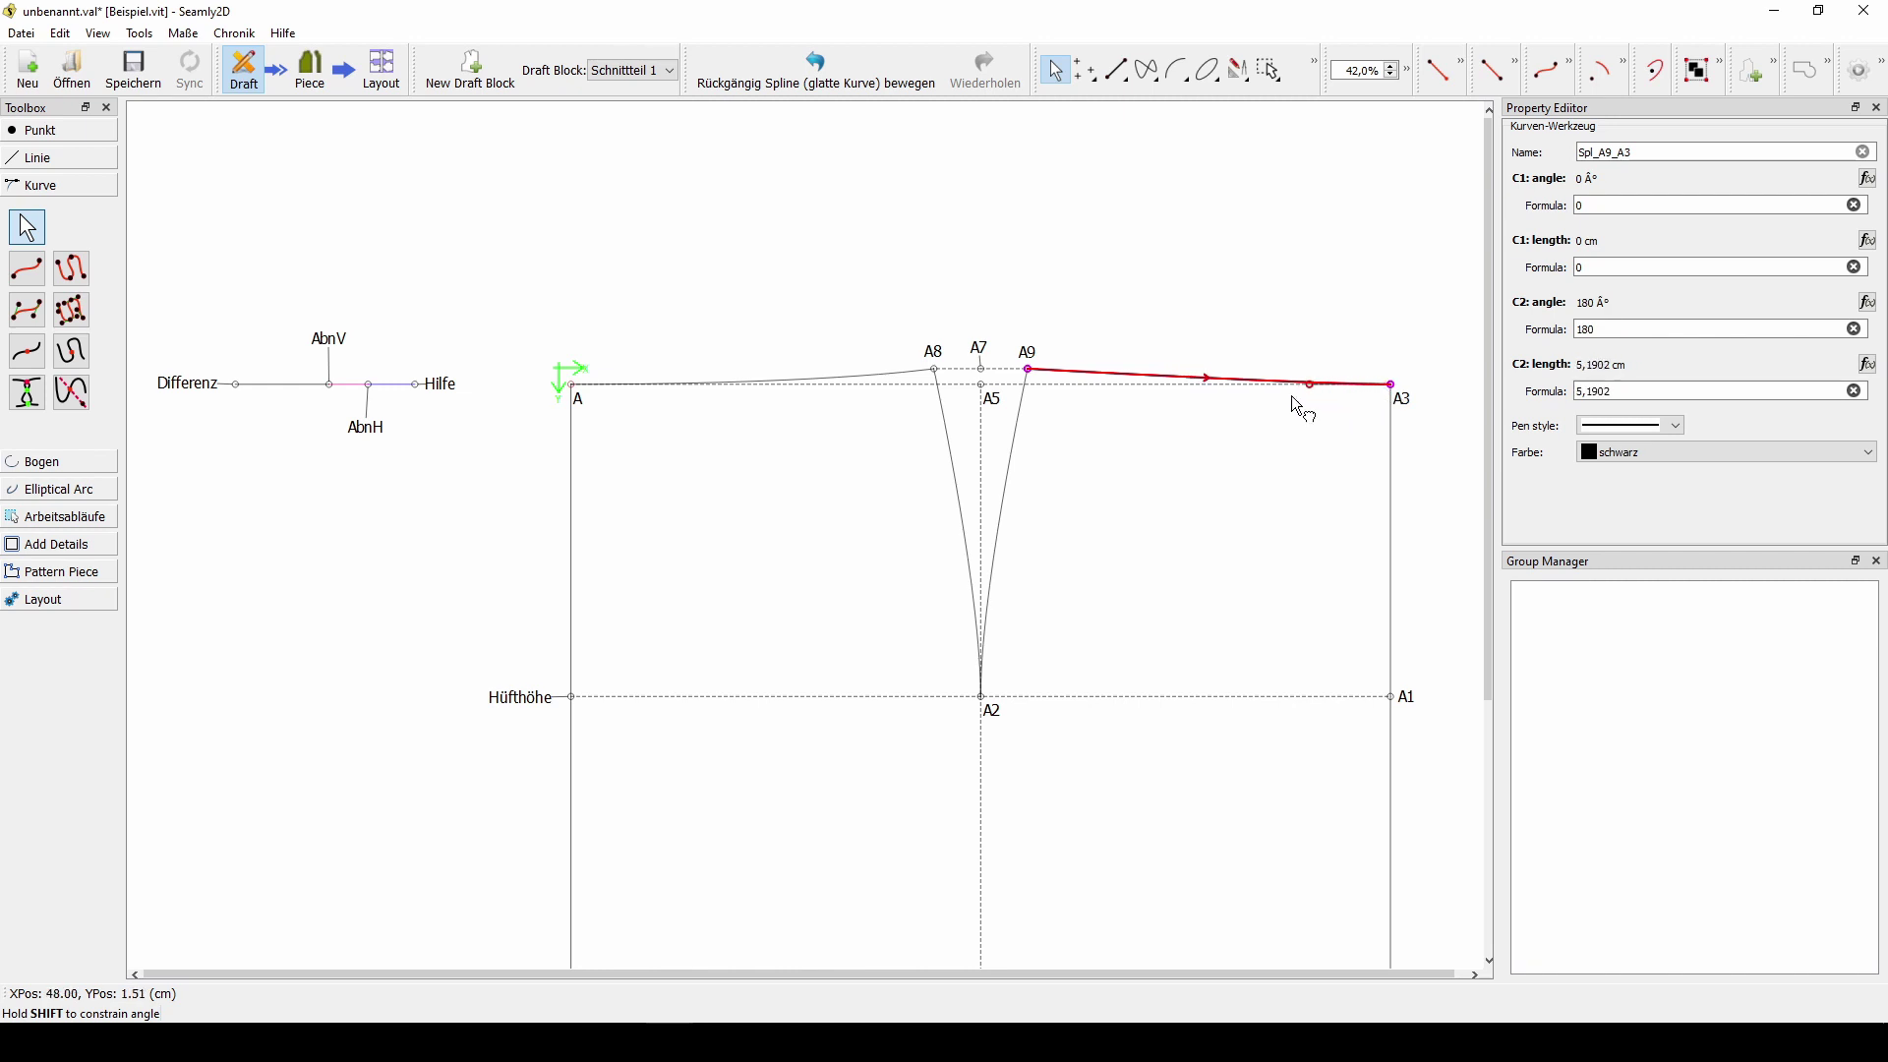
left_click_drag(1363, 391, 1168, 439, "shift")
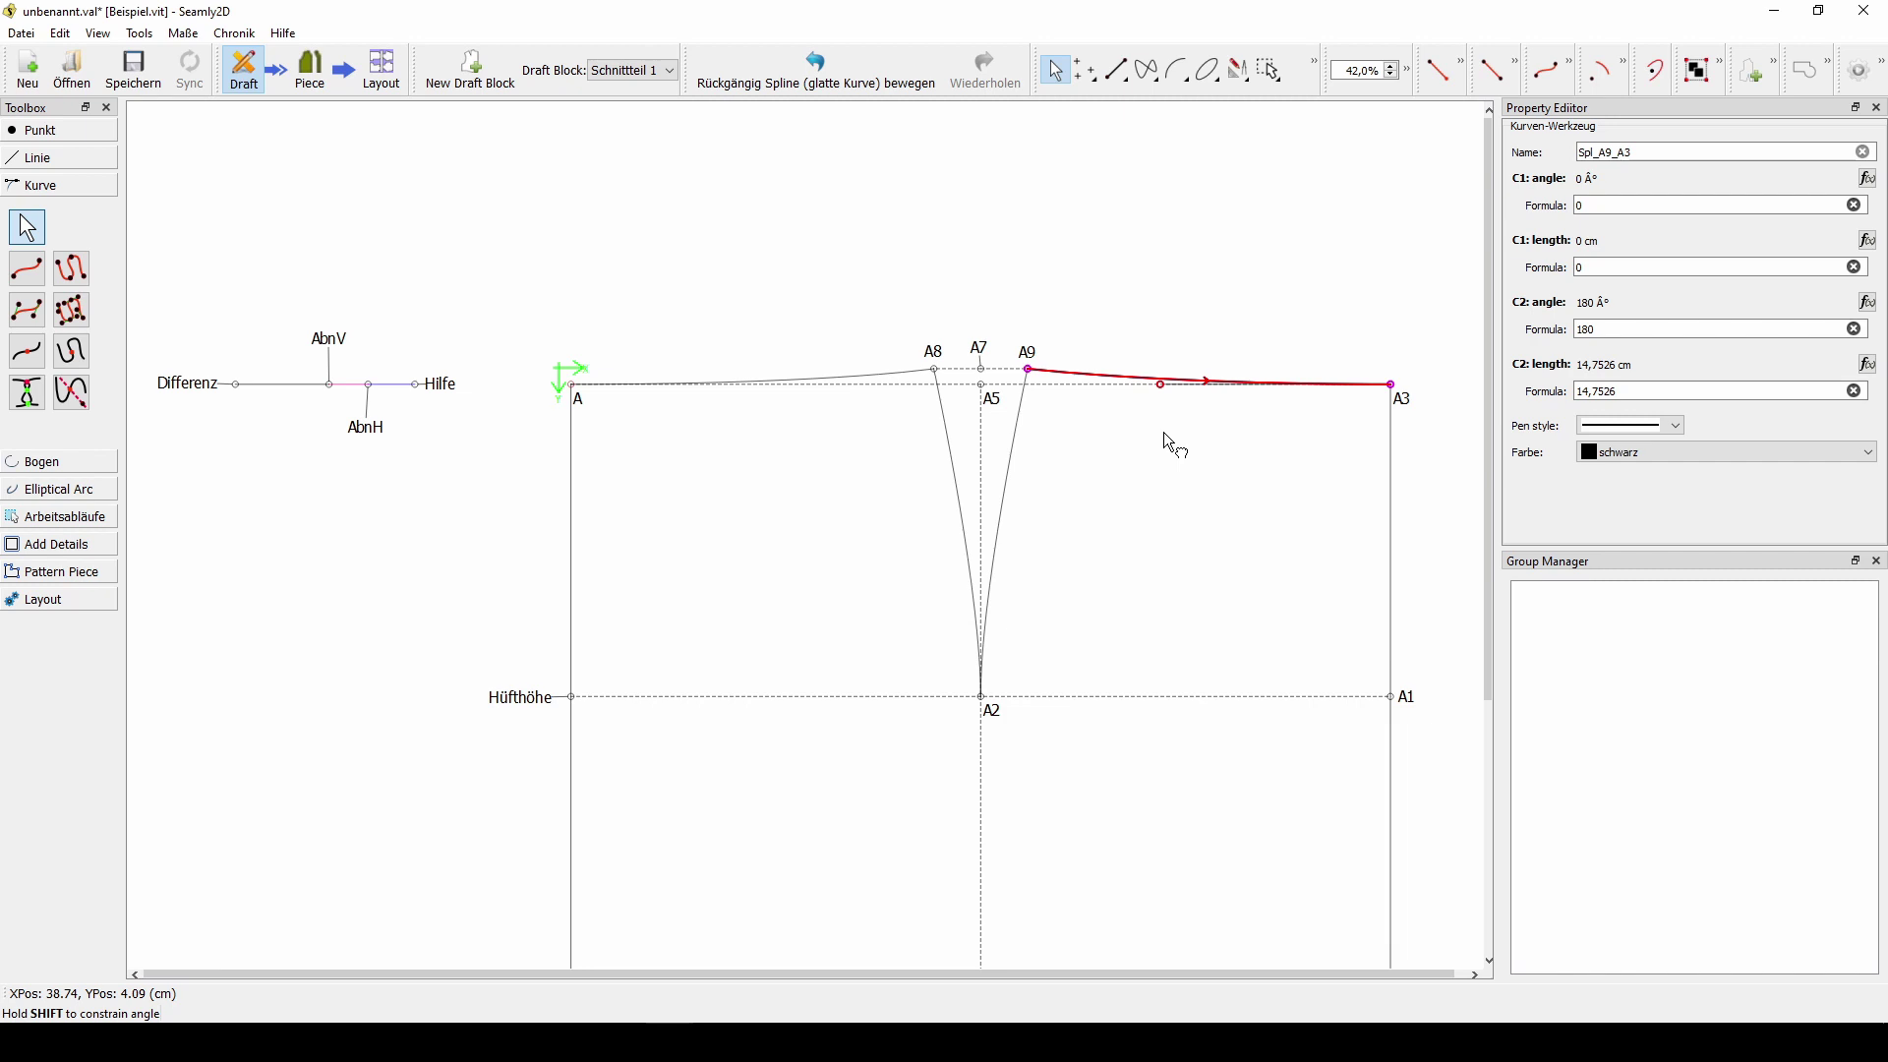
left_click_drag(1622, 392, 1570, 395)
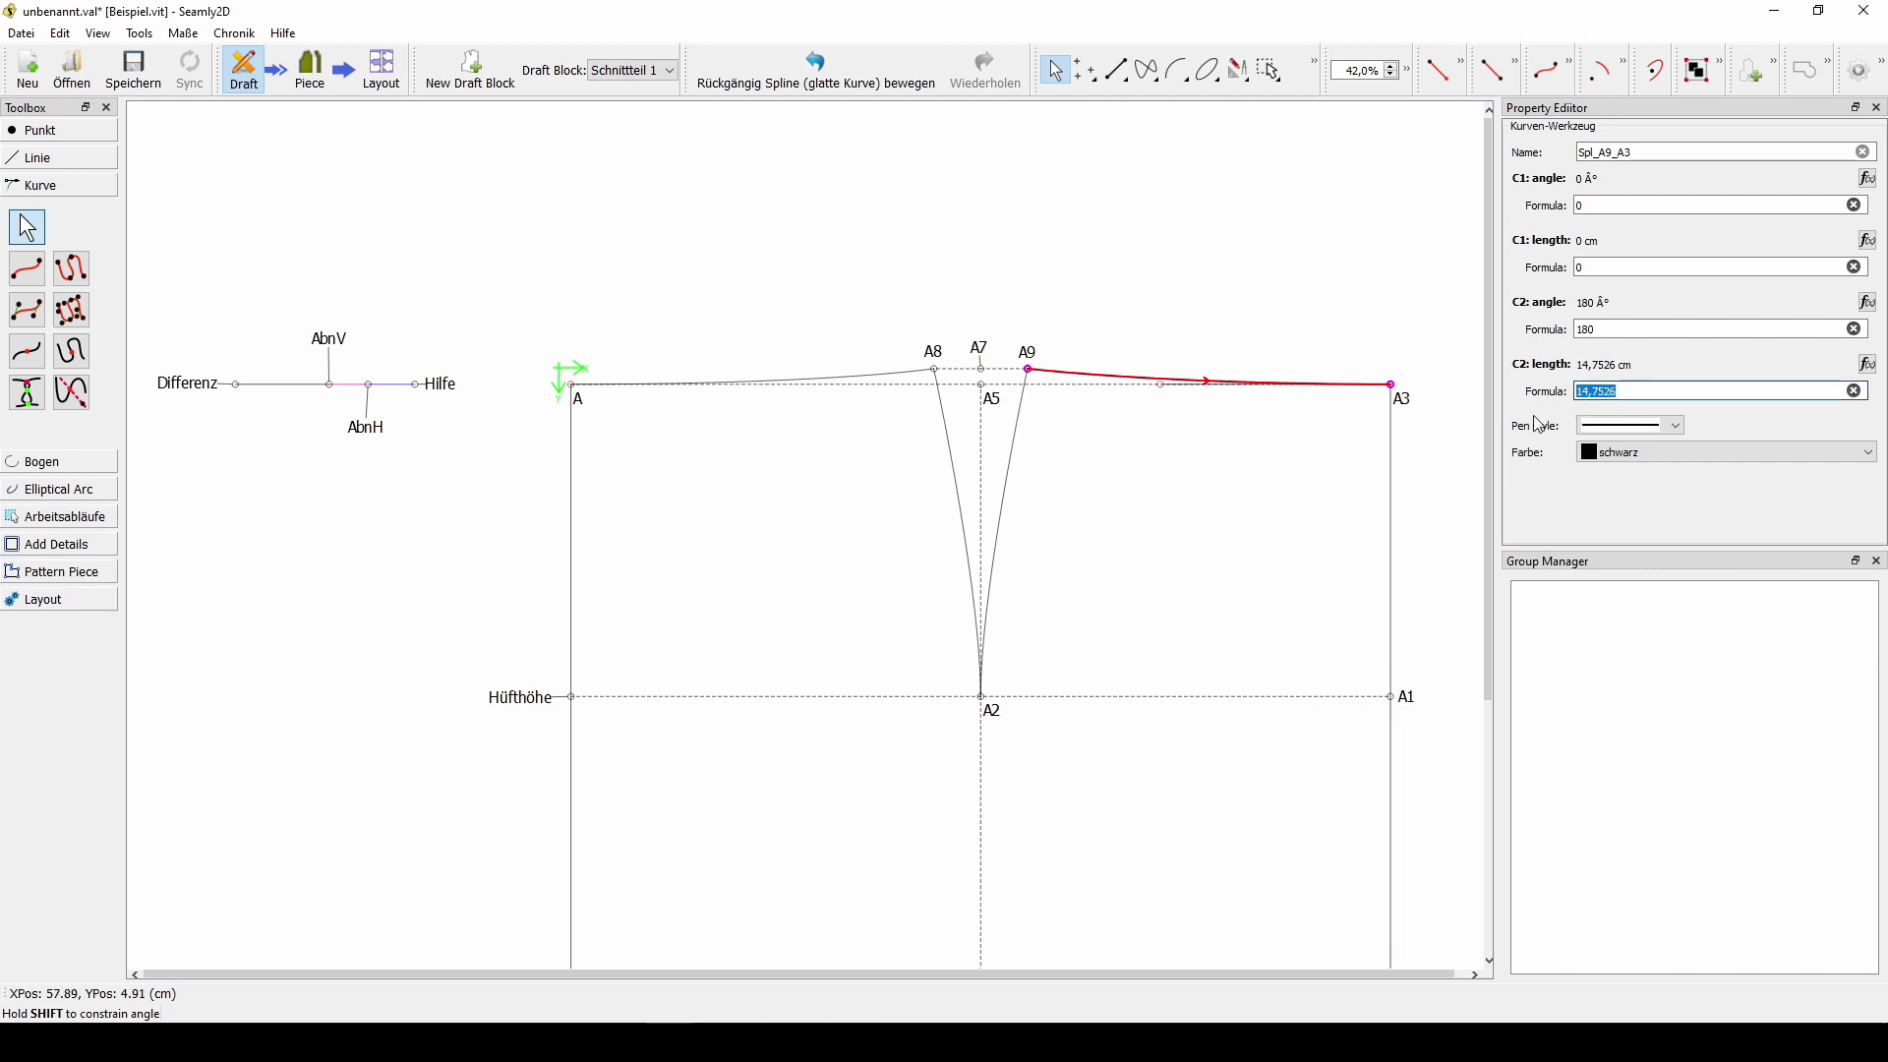
type("15")
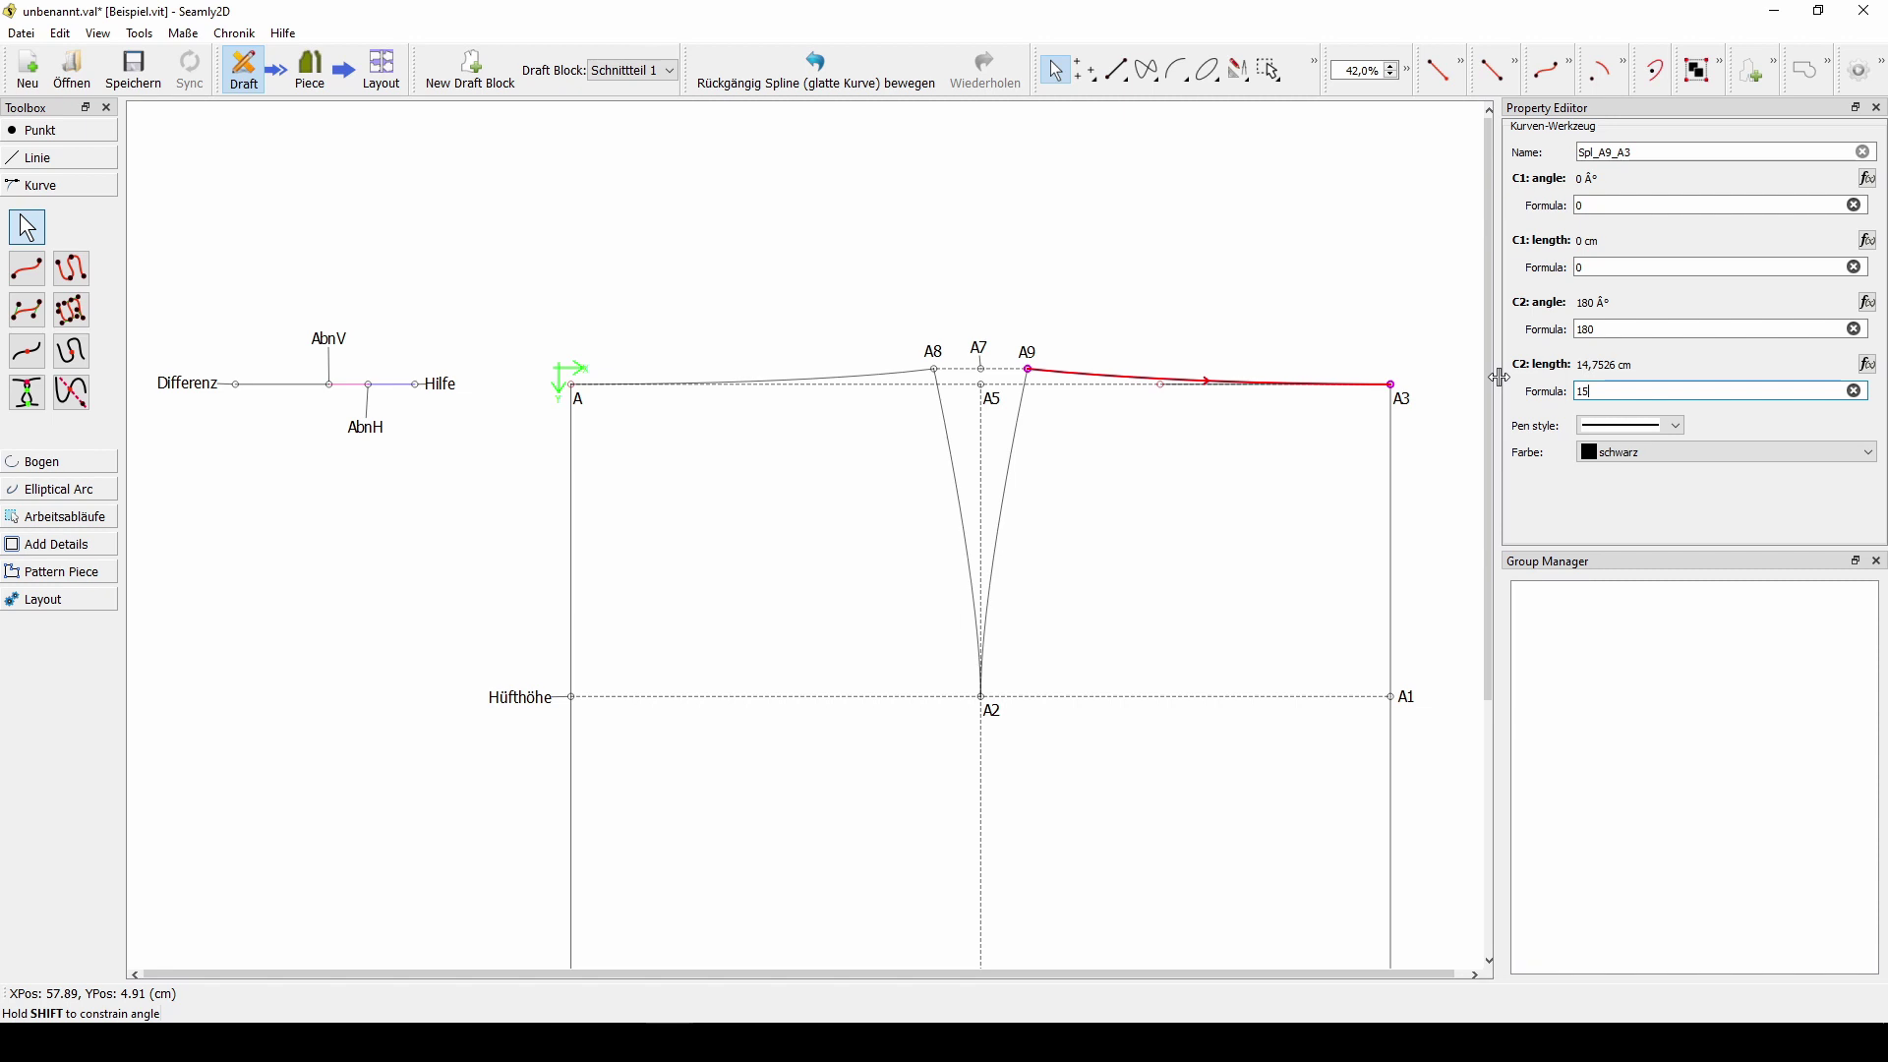
key("Return")
left_click(1201, 432)
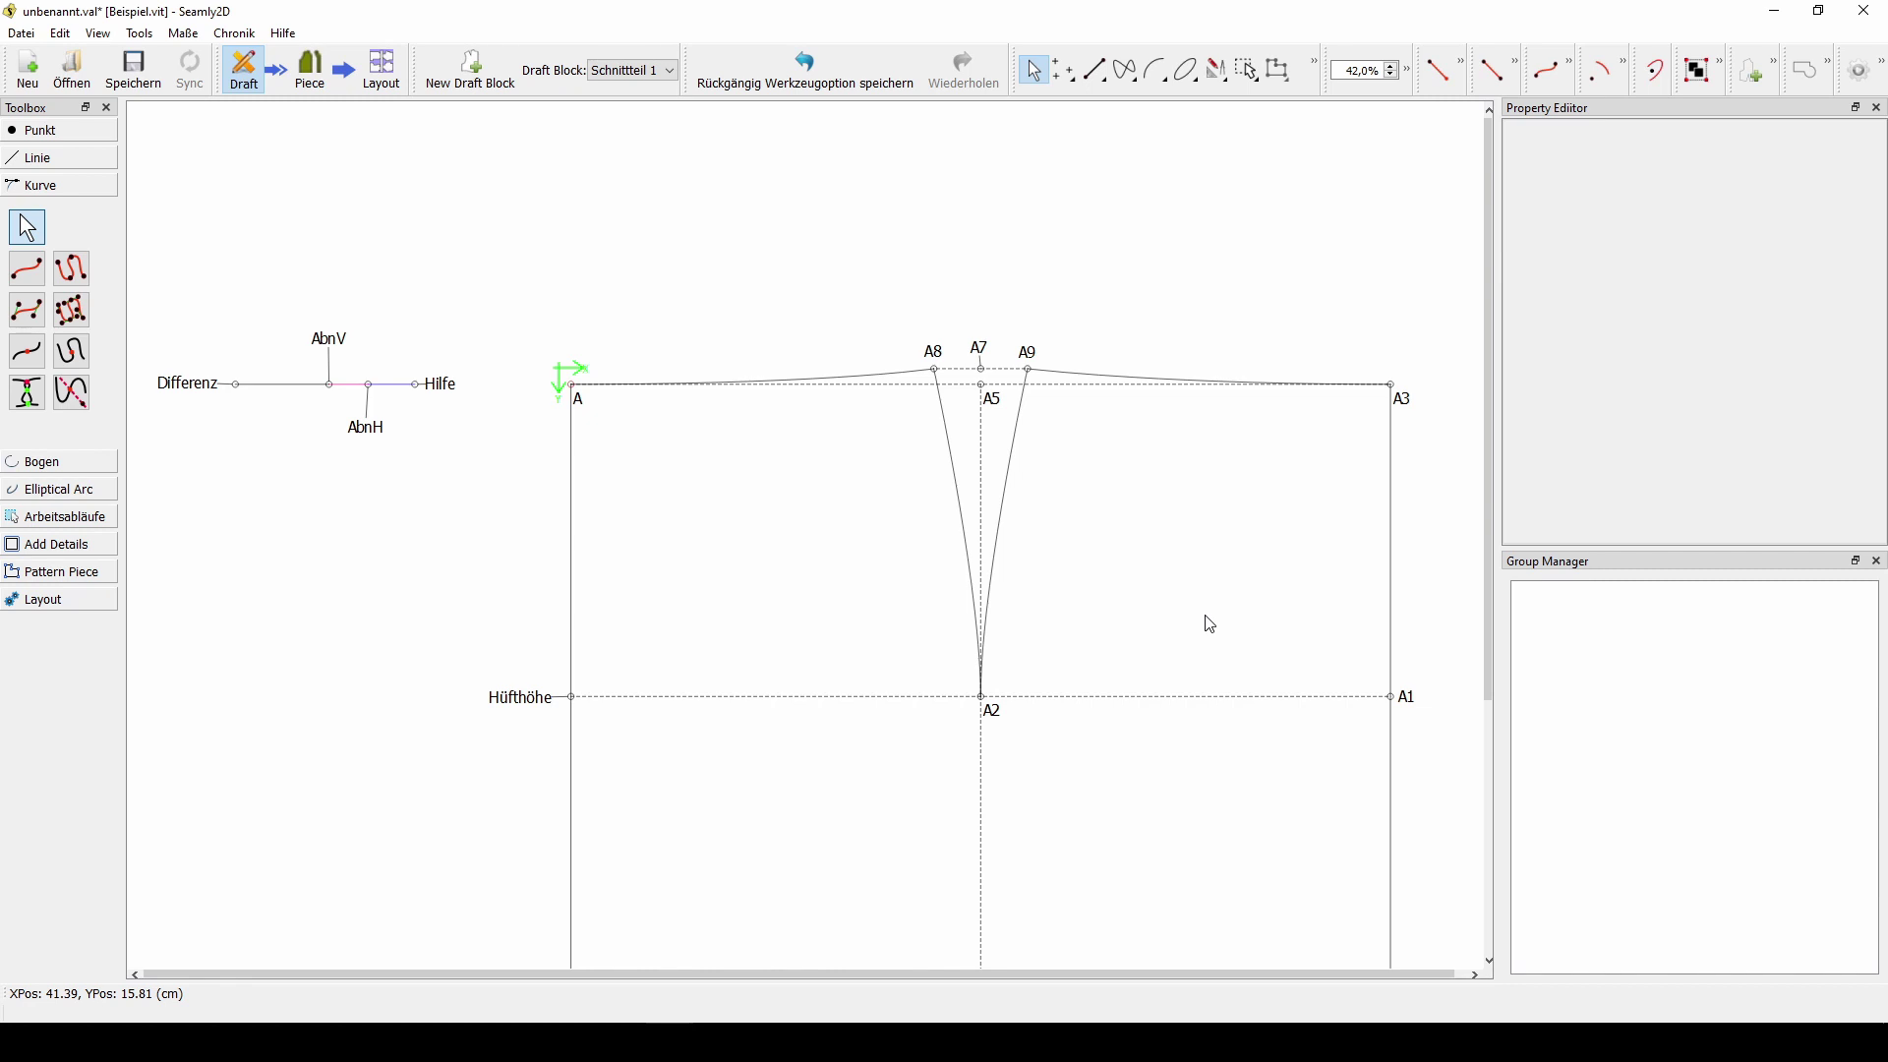
- Place point A10 on curve Spl_A9_A3 at length Spl_A9_A3/2
left_click(34, 359)
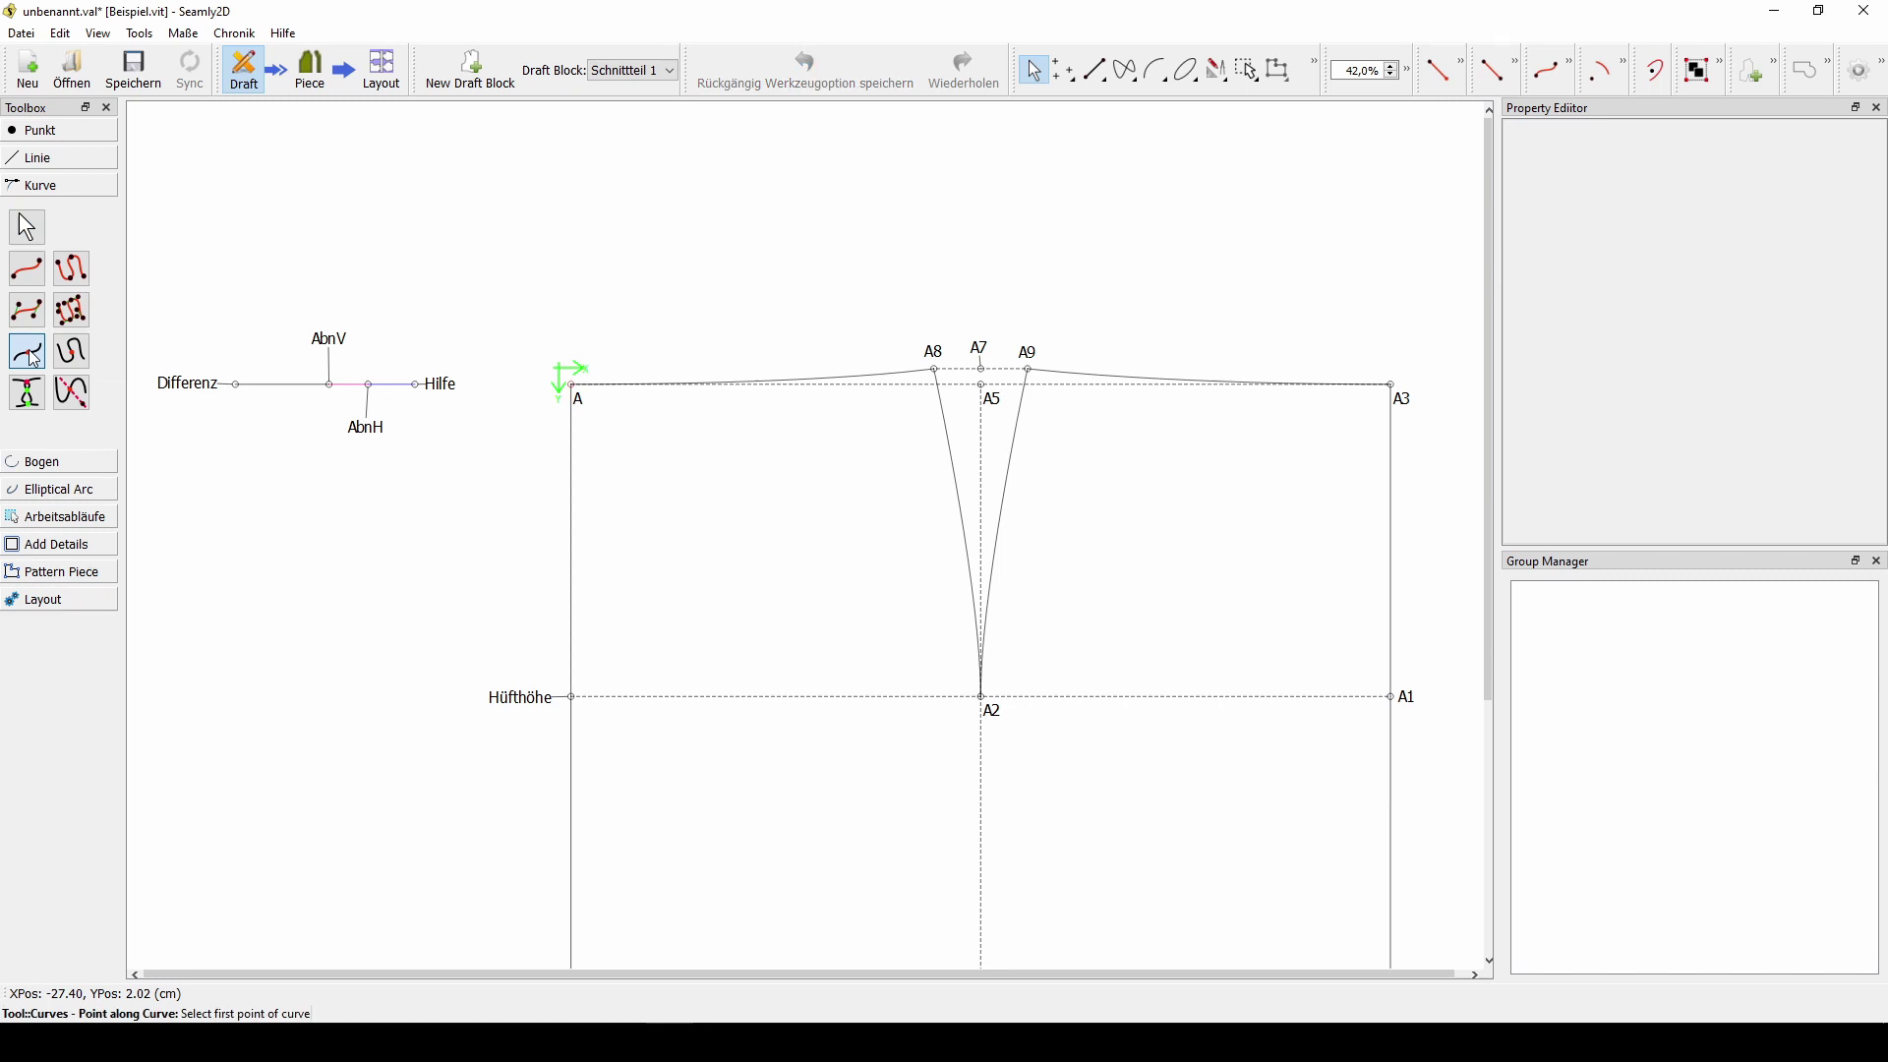
left_click(1071, 375)
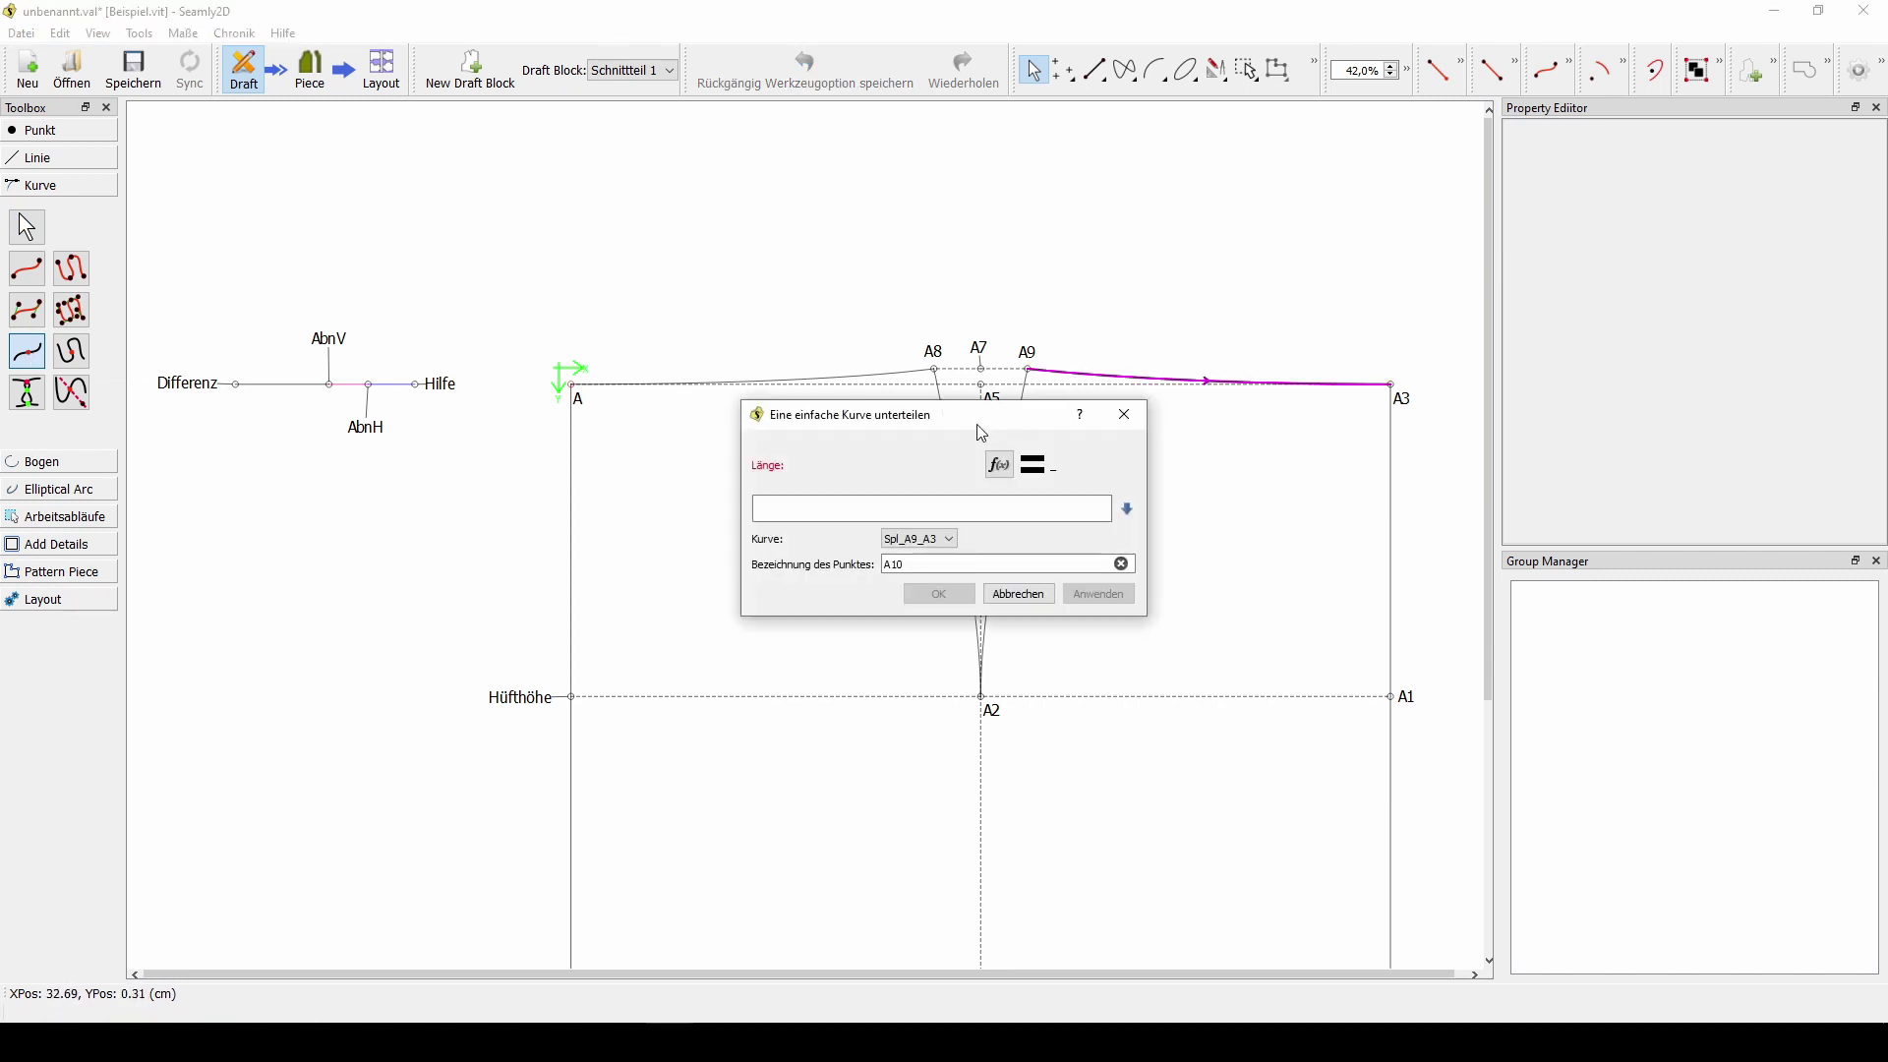
left_click_drag(851, 363, 692, 204)
left_click(710, 242)
left_click_drag(745, 80, 690, 429)
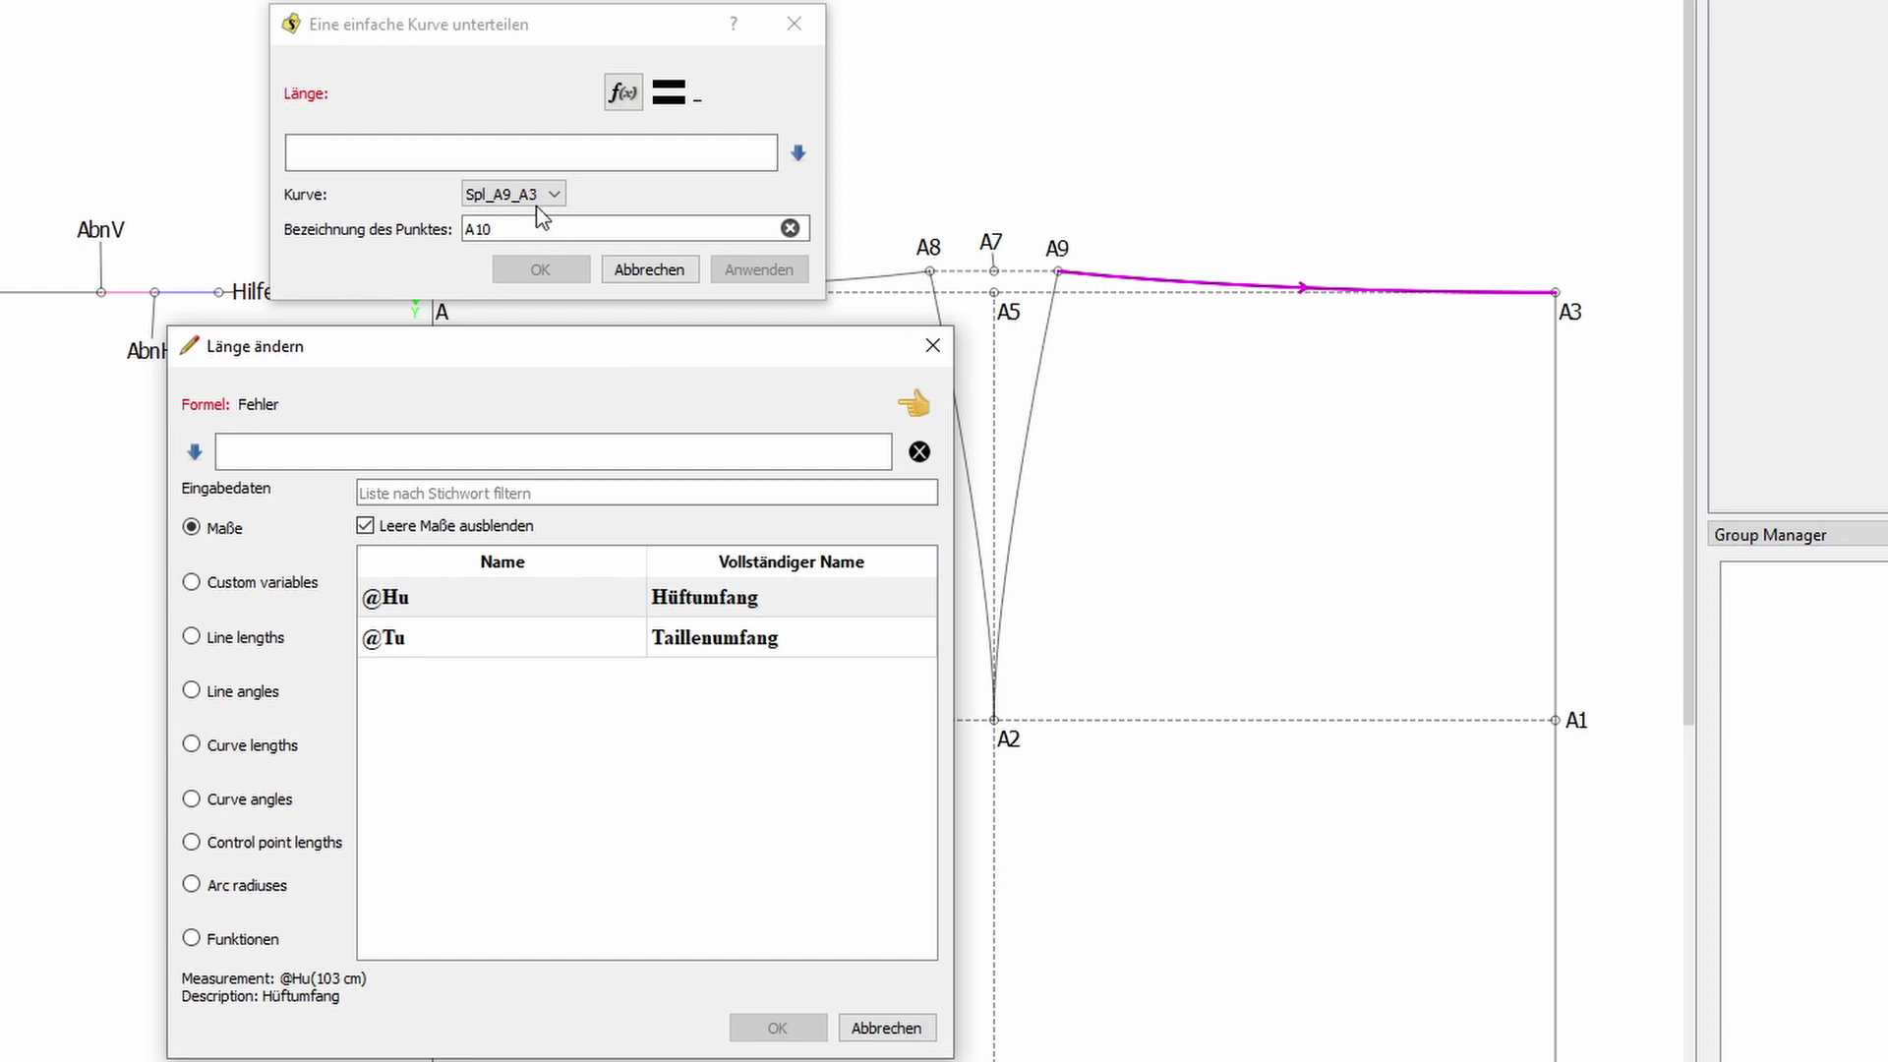
left_click(192, 746)
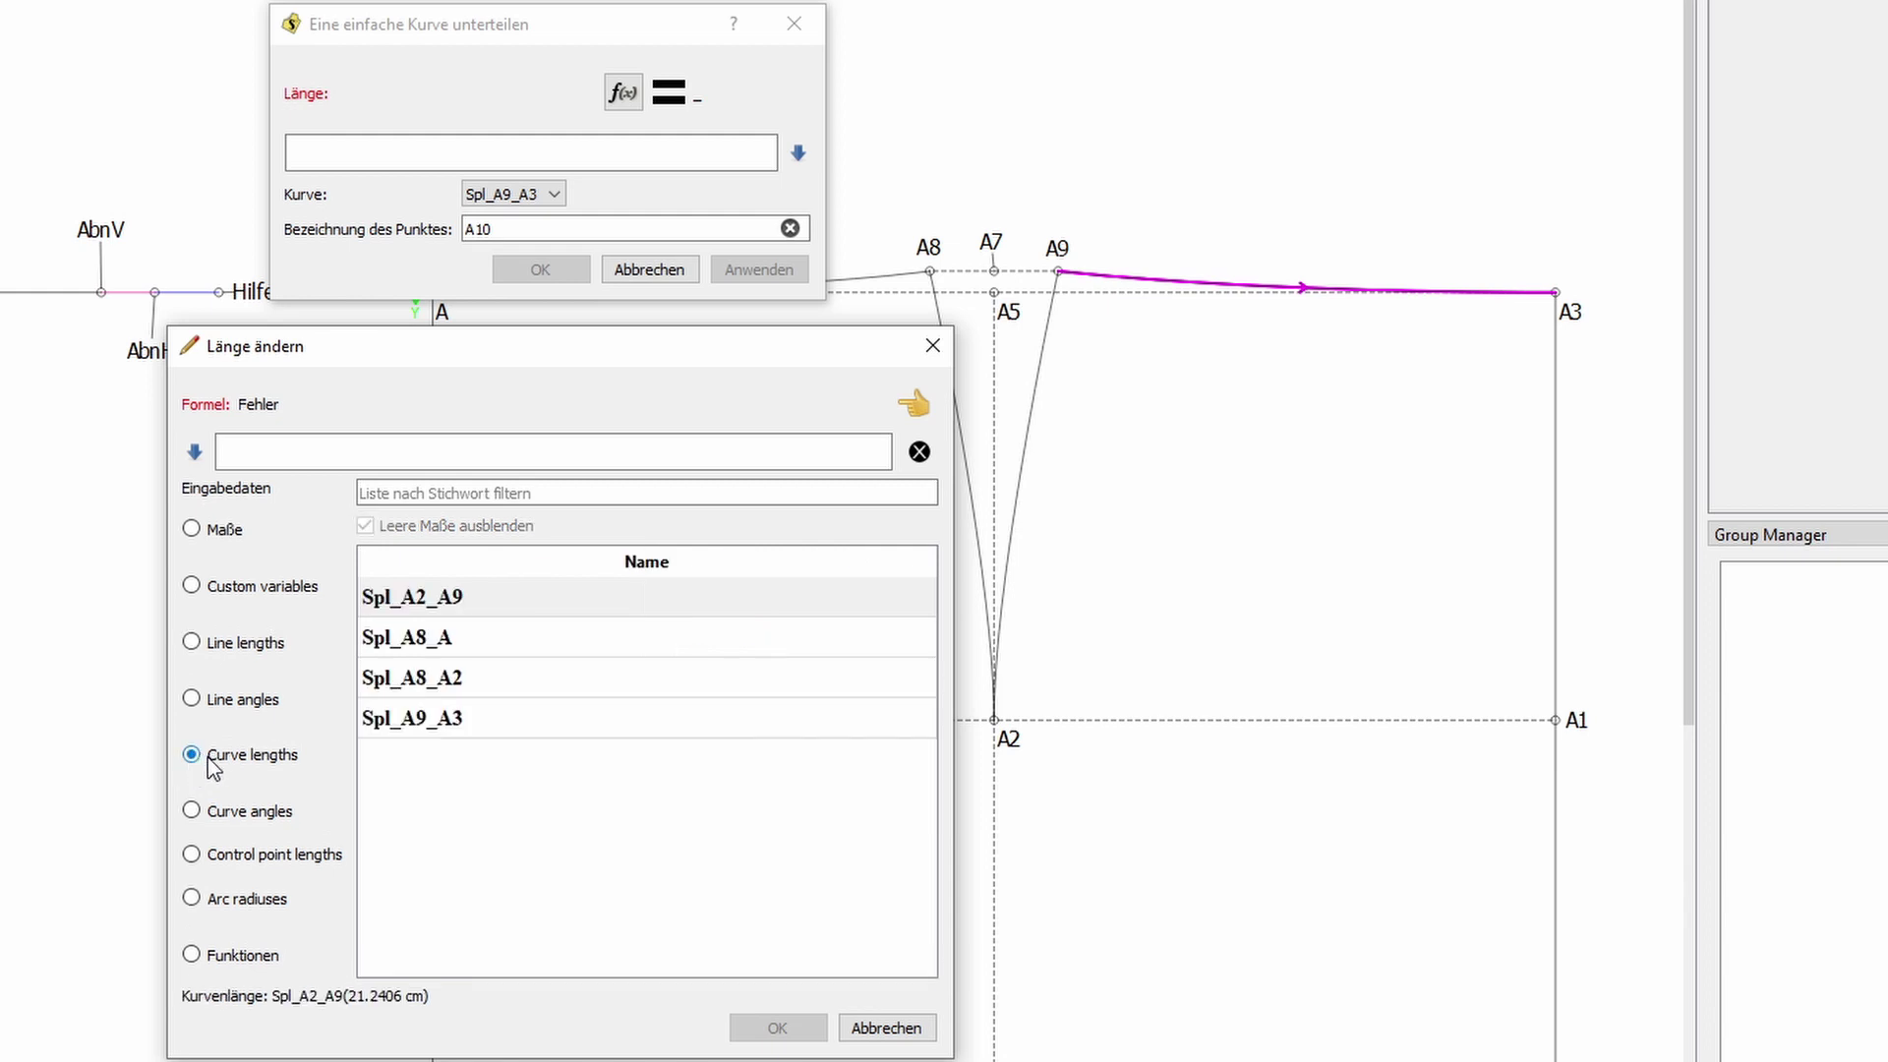
double_click(447, 728)
left_click(367, 445)
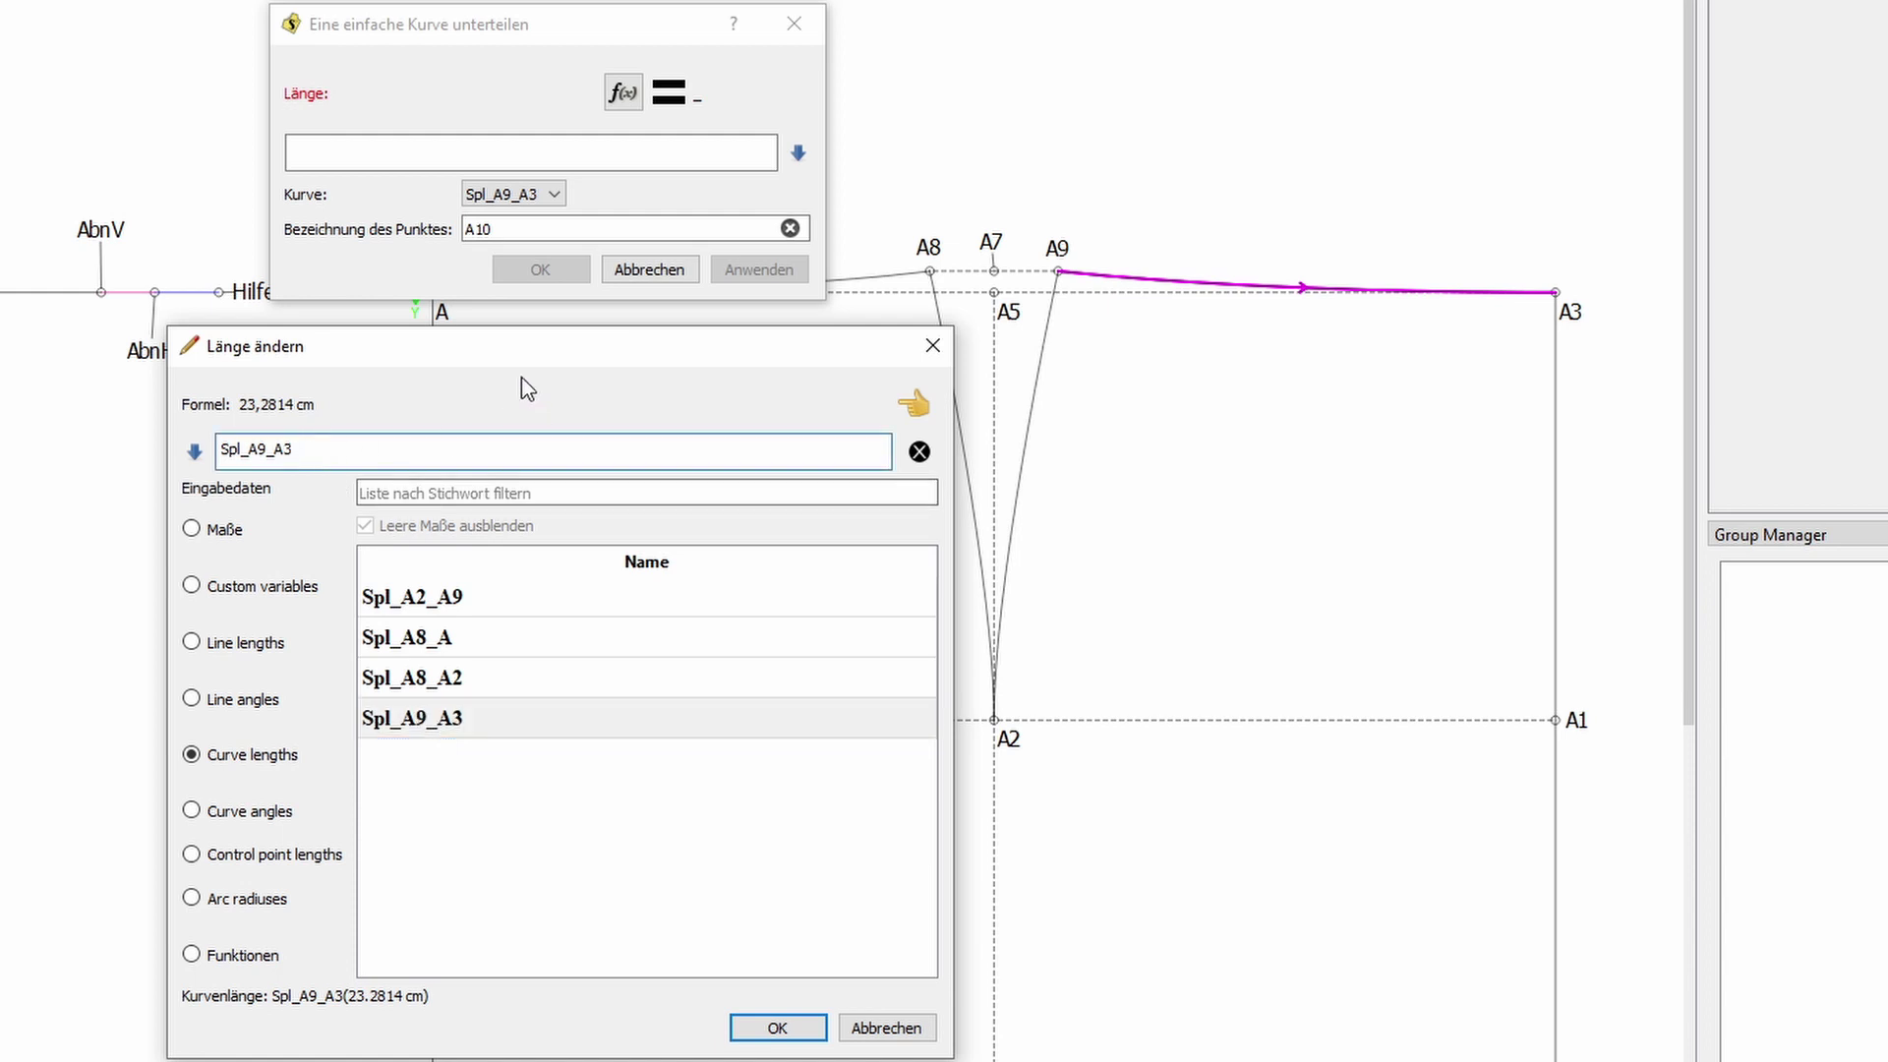
type("/2")
left_click(779, 1029)
left_click(755, 278)
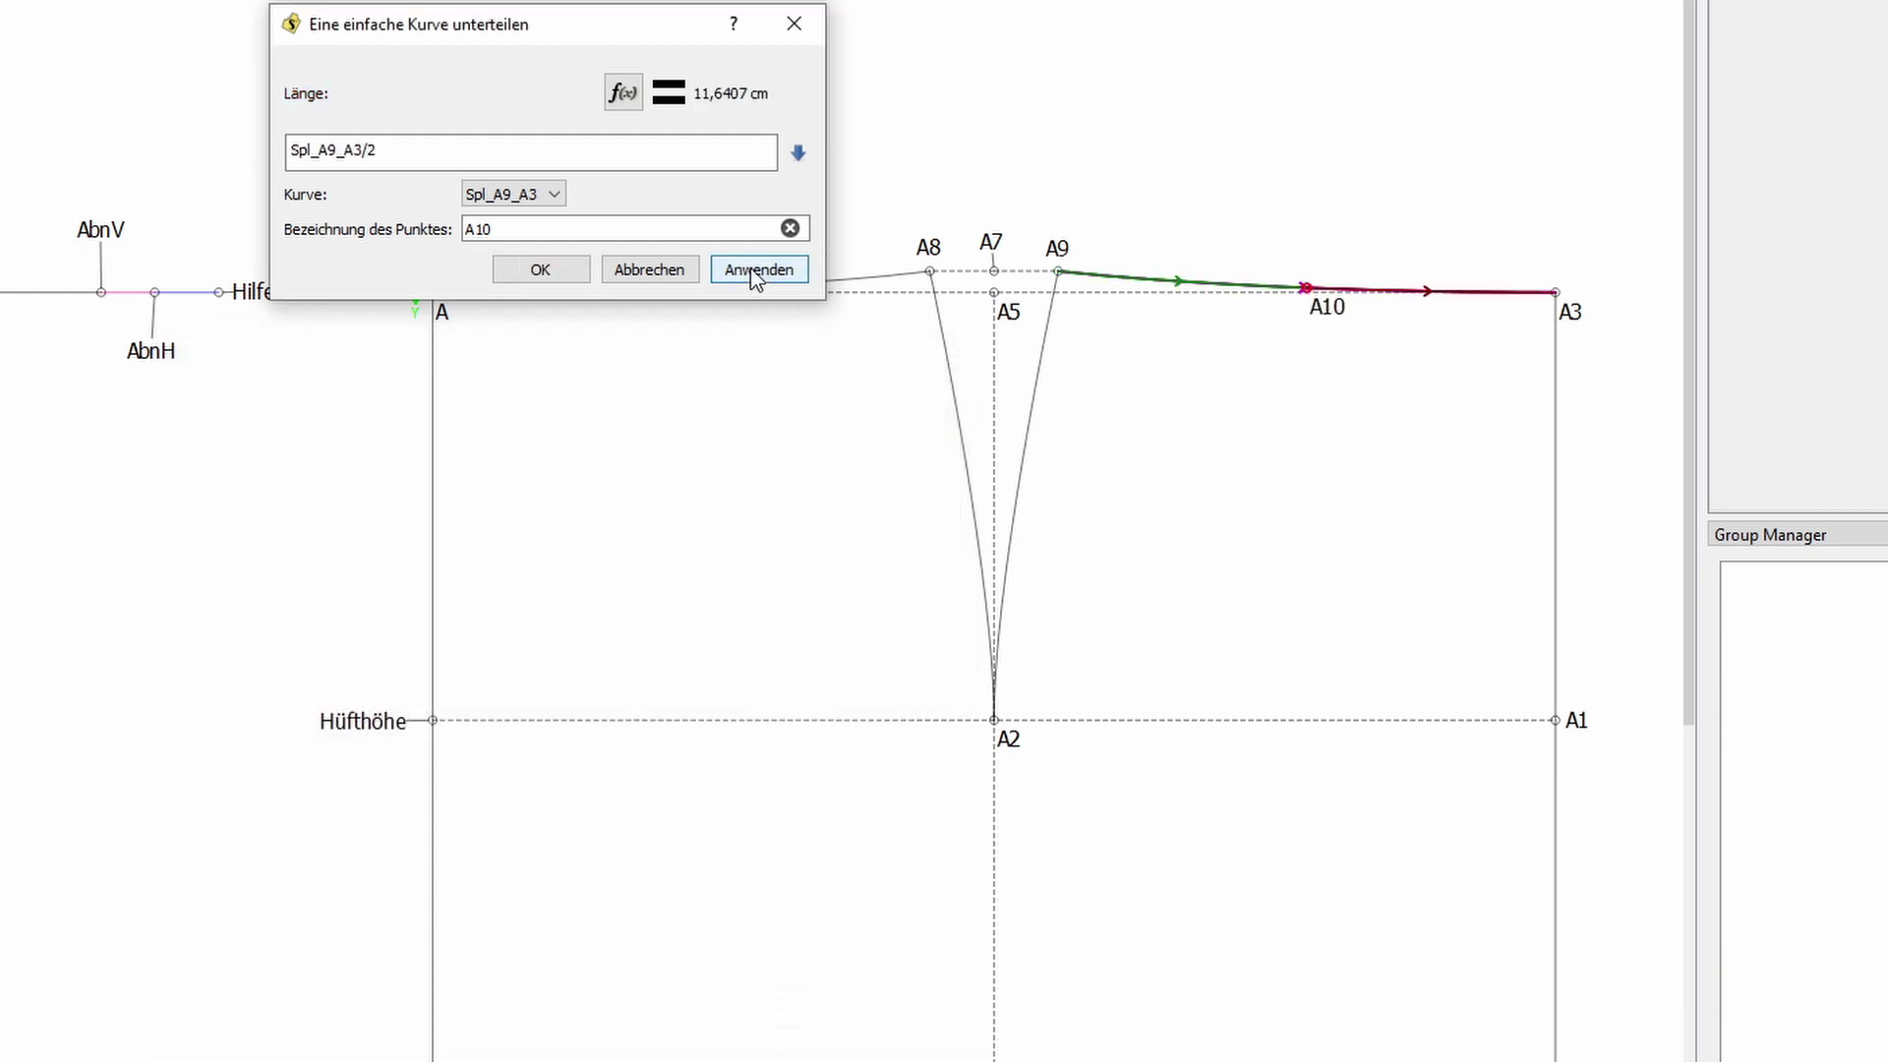
left_click(552, 267)
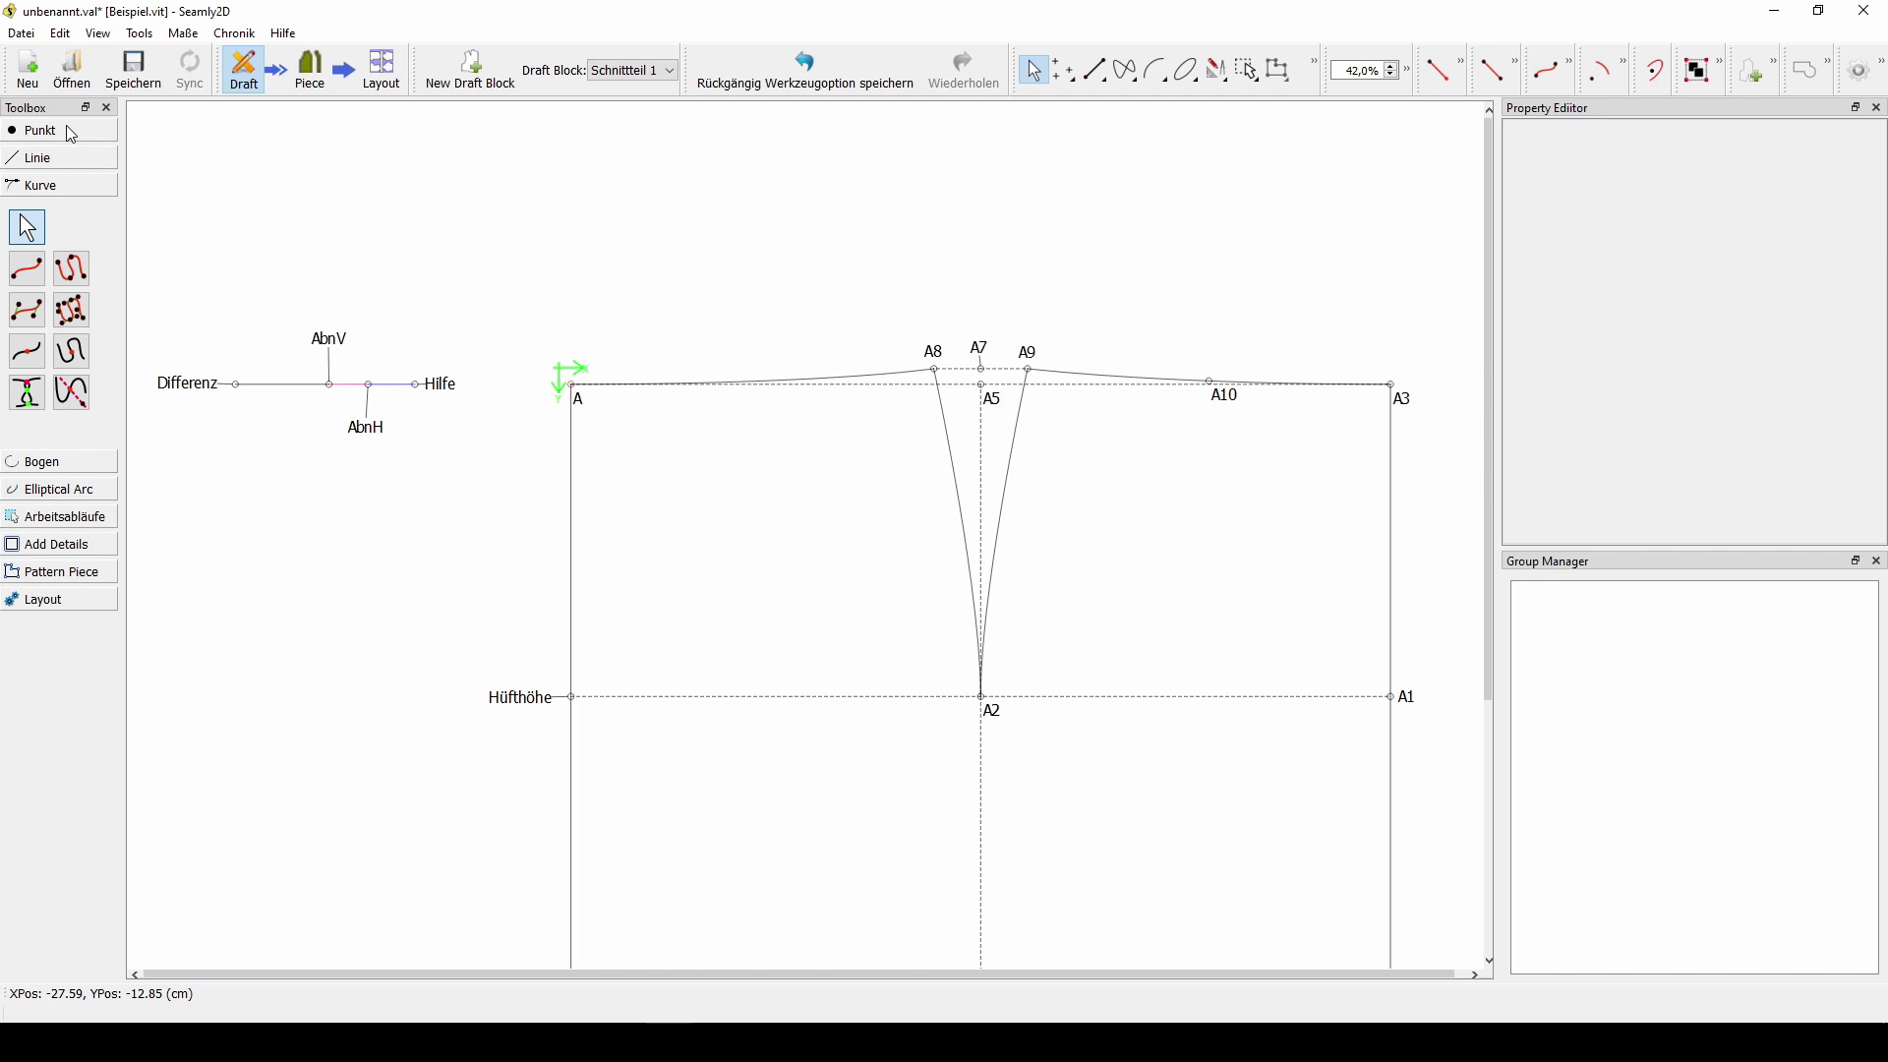
left_click(39, 130)
- Place A11 15 cm straight below A10 at 270°, joined by a dashed line
left_click(27, 208)
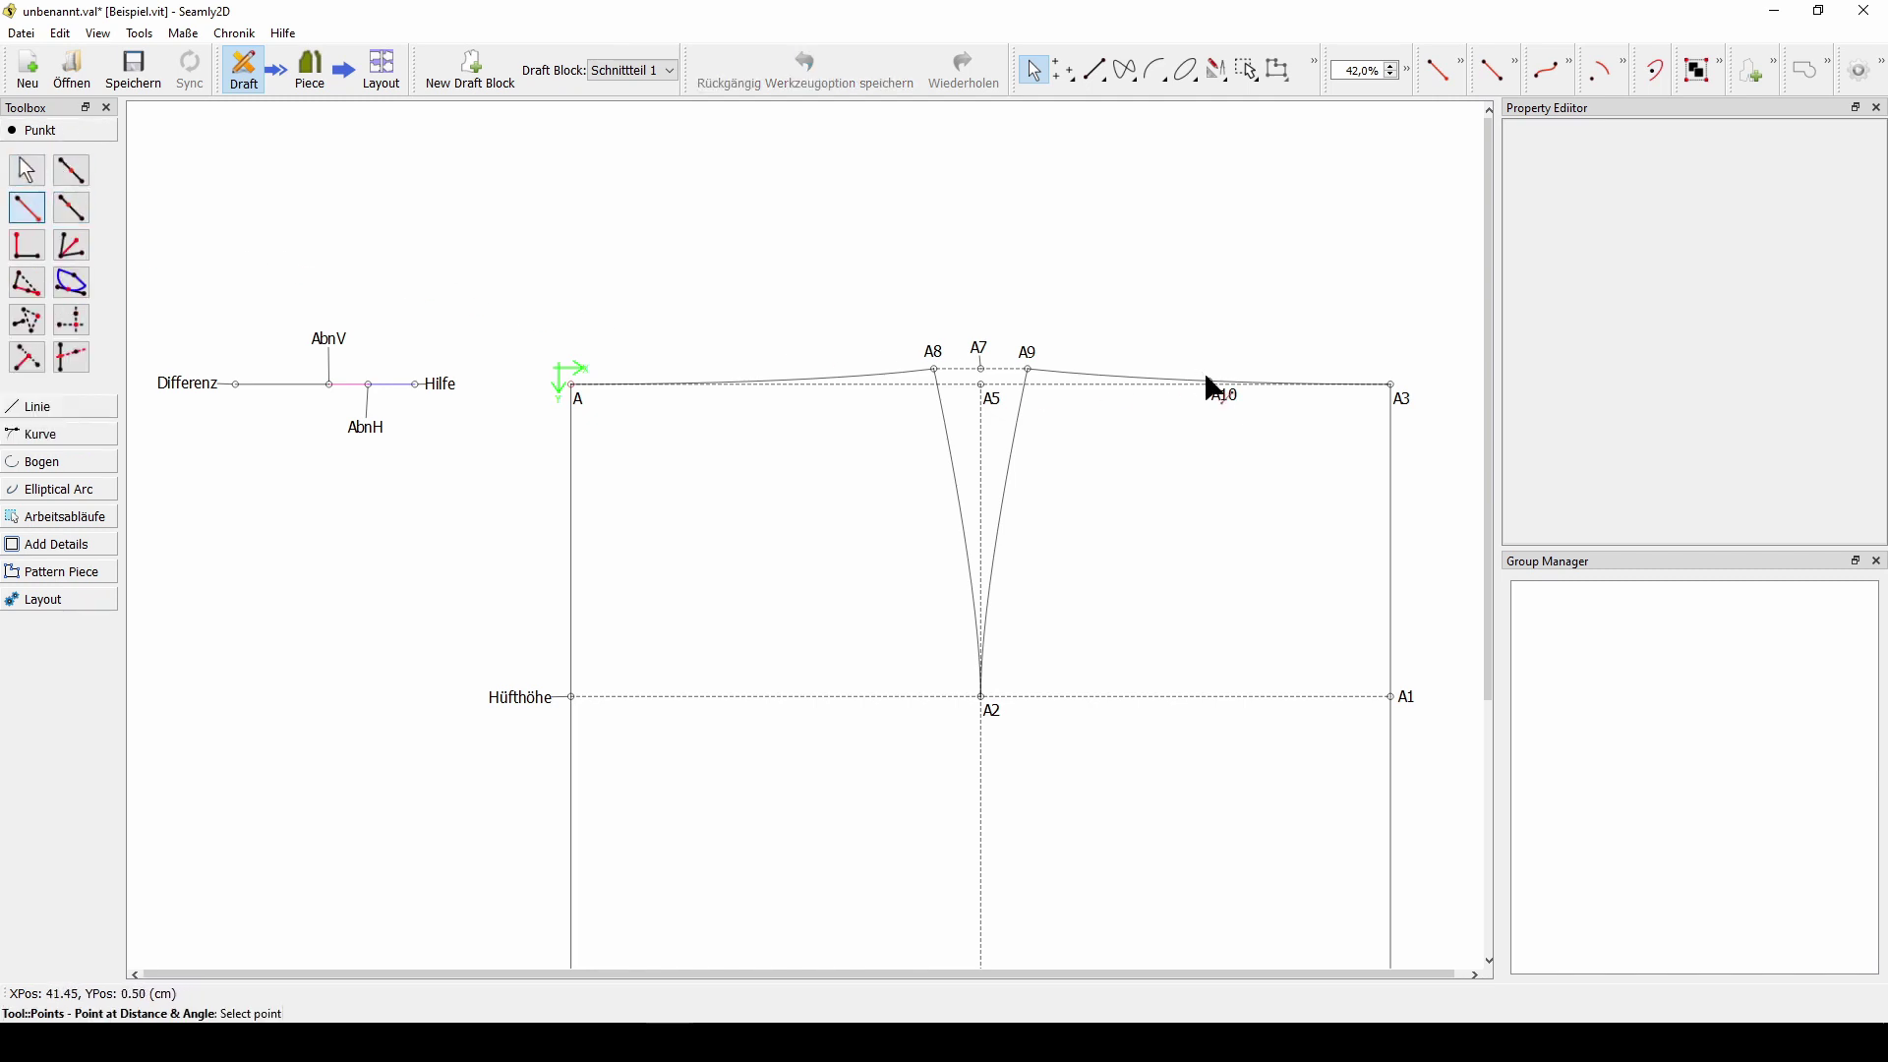
left_click(1210, 384)
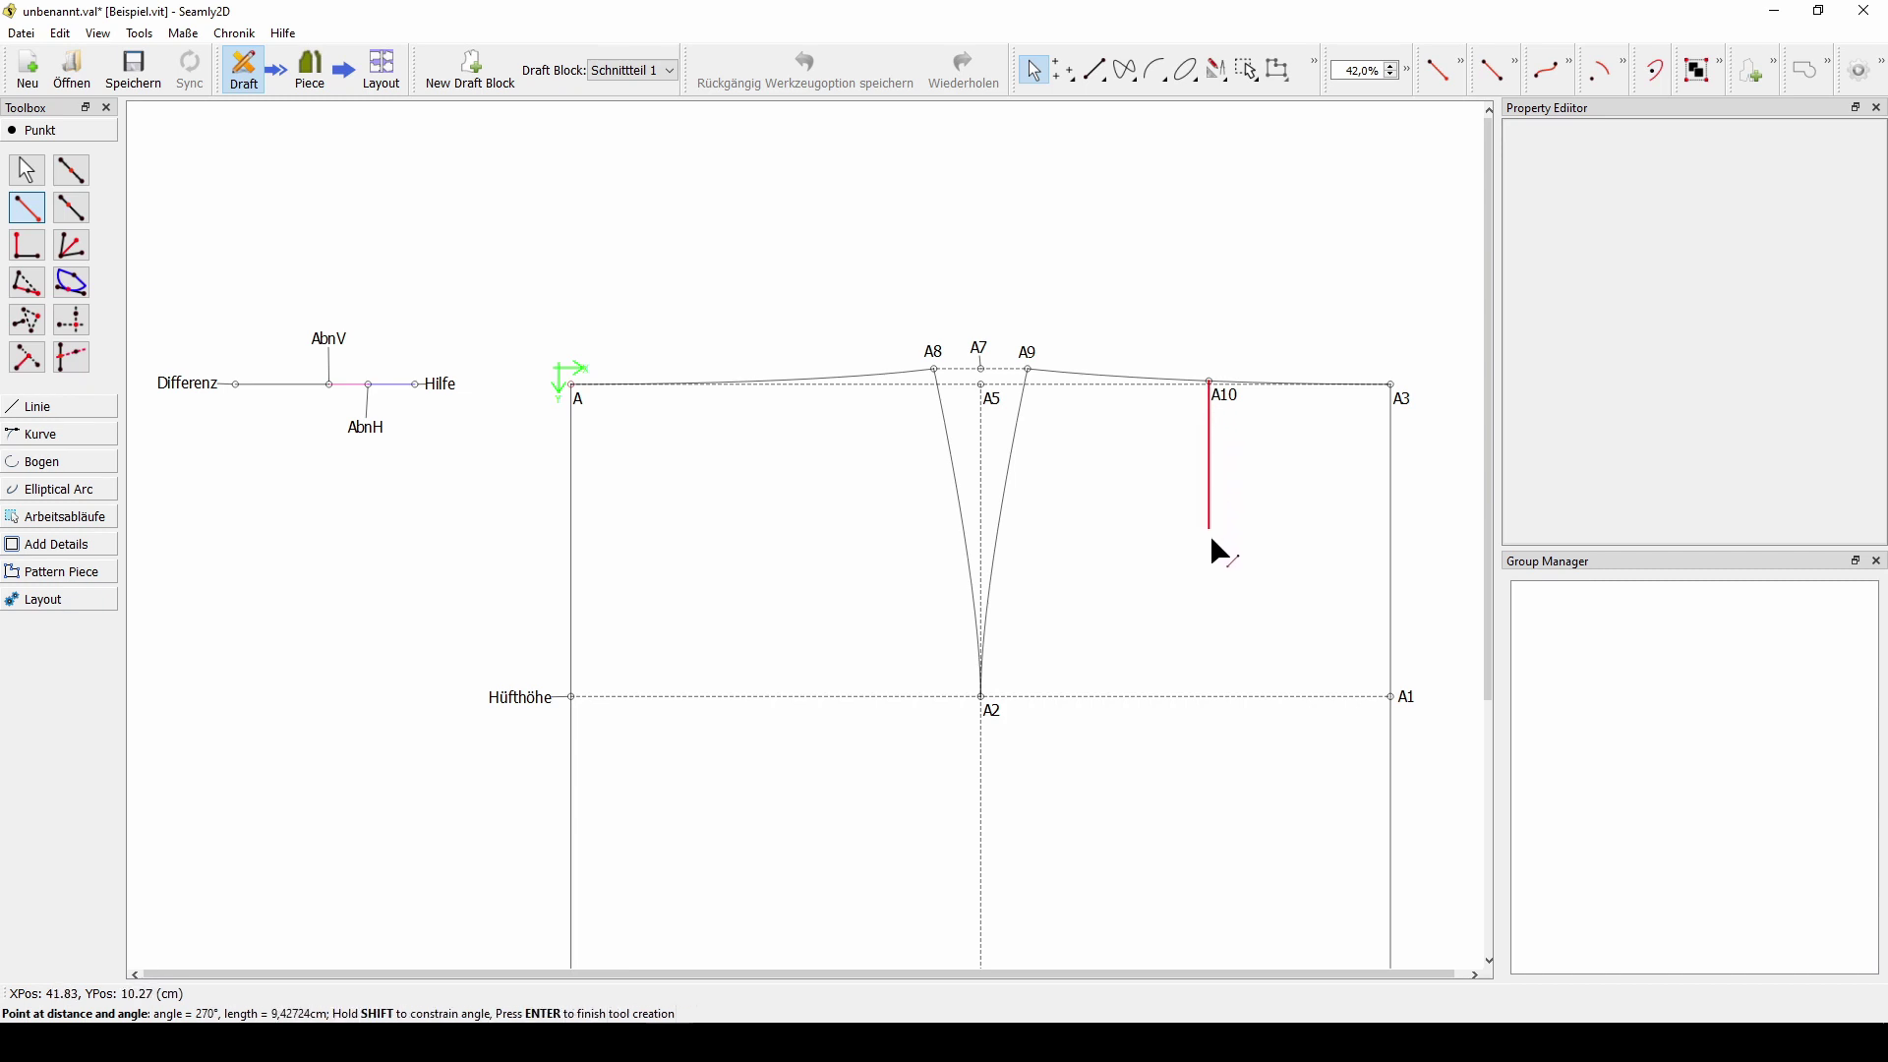
left_click(1224, 622, "shift")
left_click(865, 418)
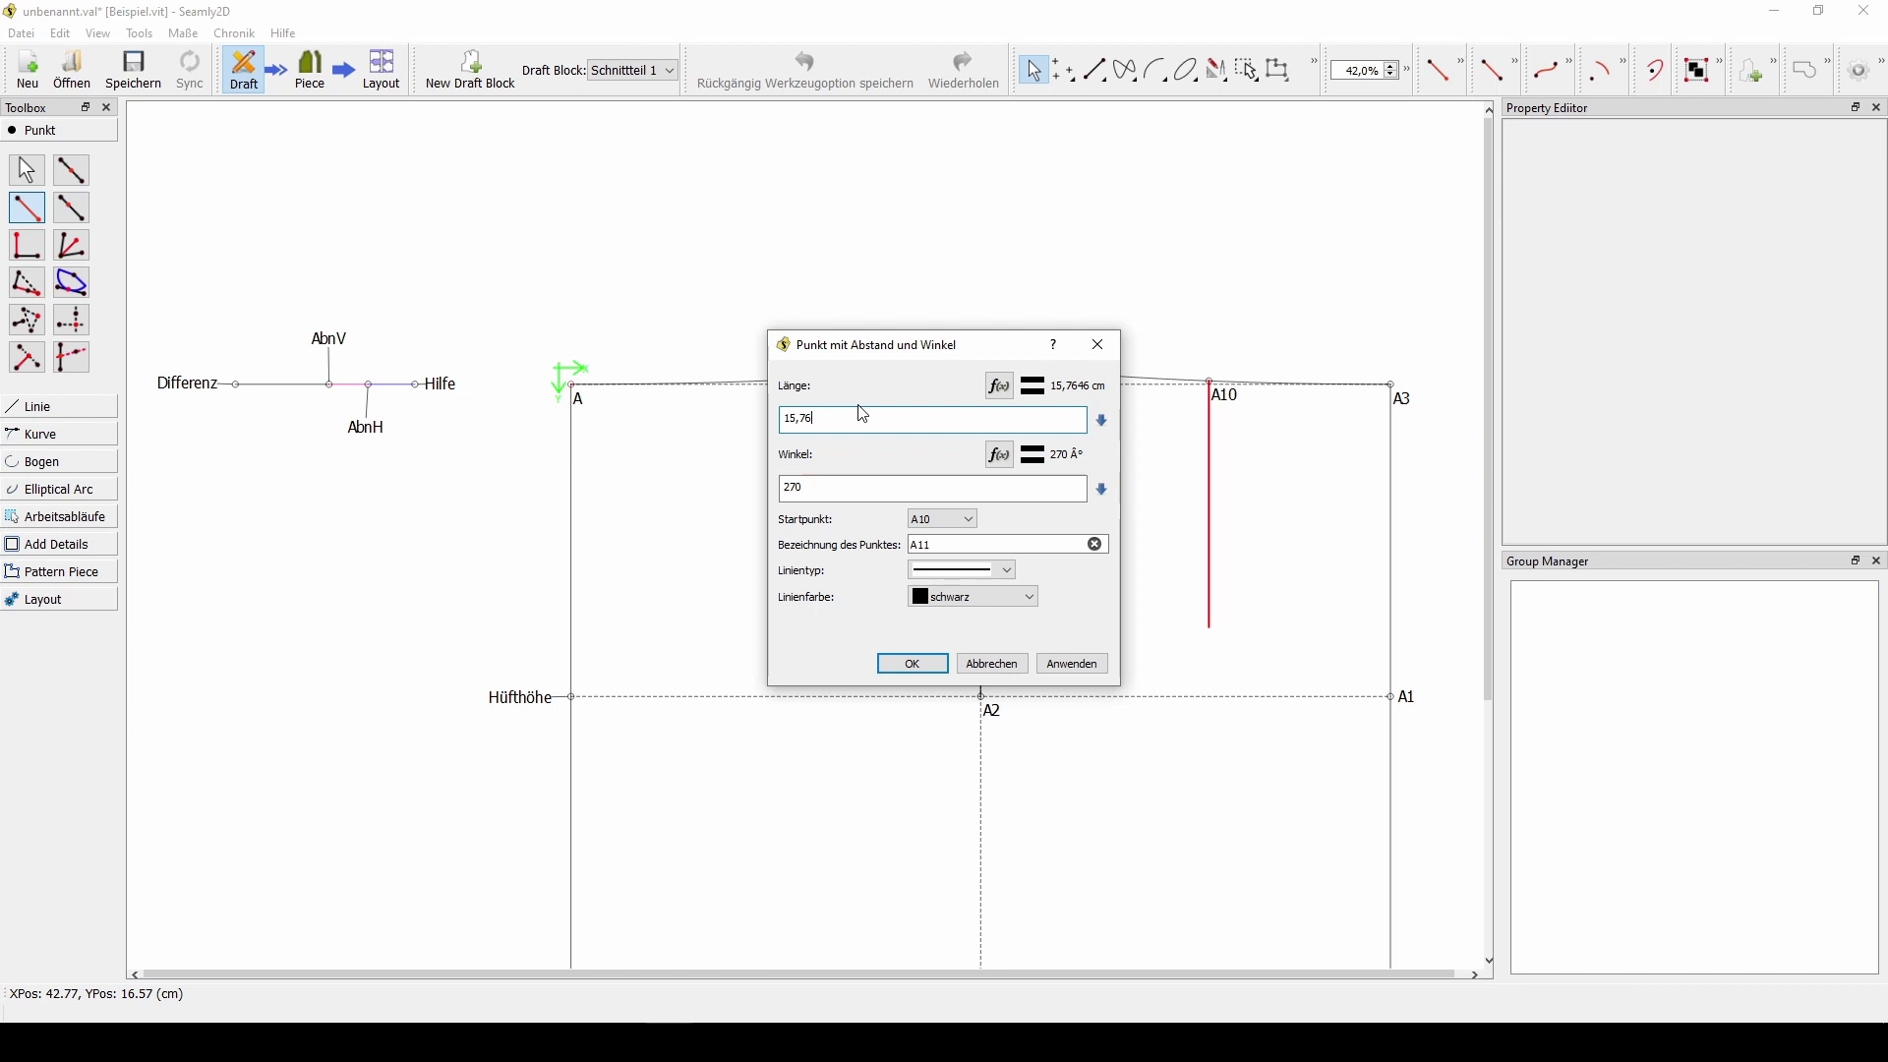
key("BackSpace")
left_click(947, 573)
left_click(962, 625)
left_click(919, 666)
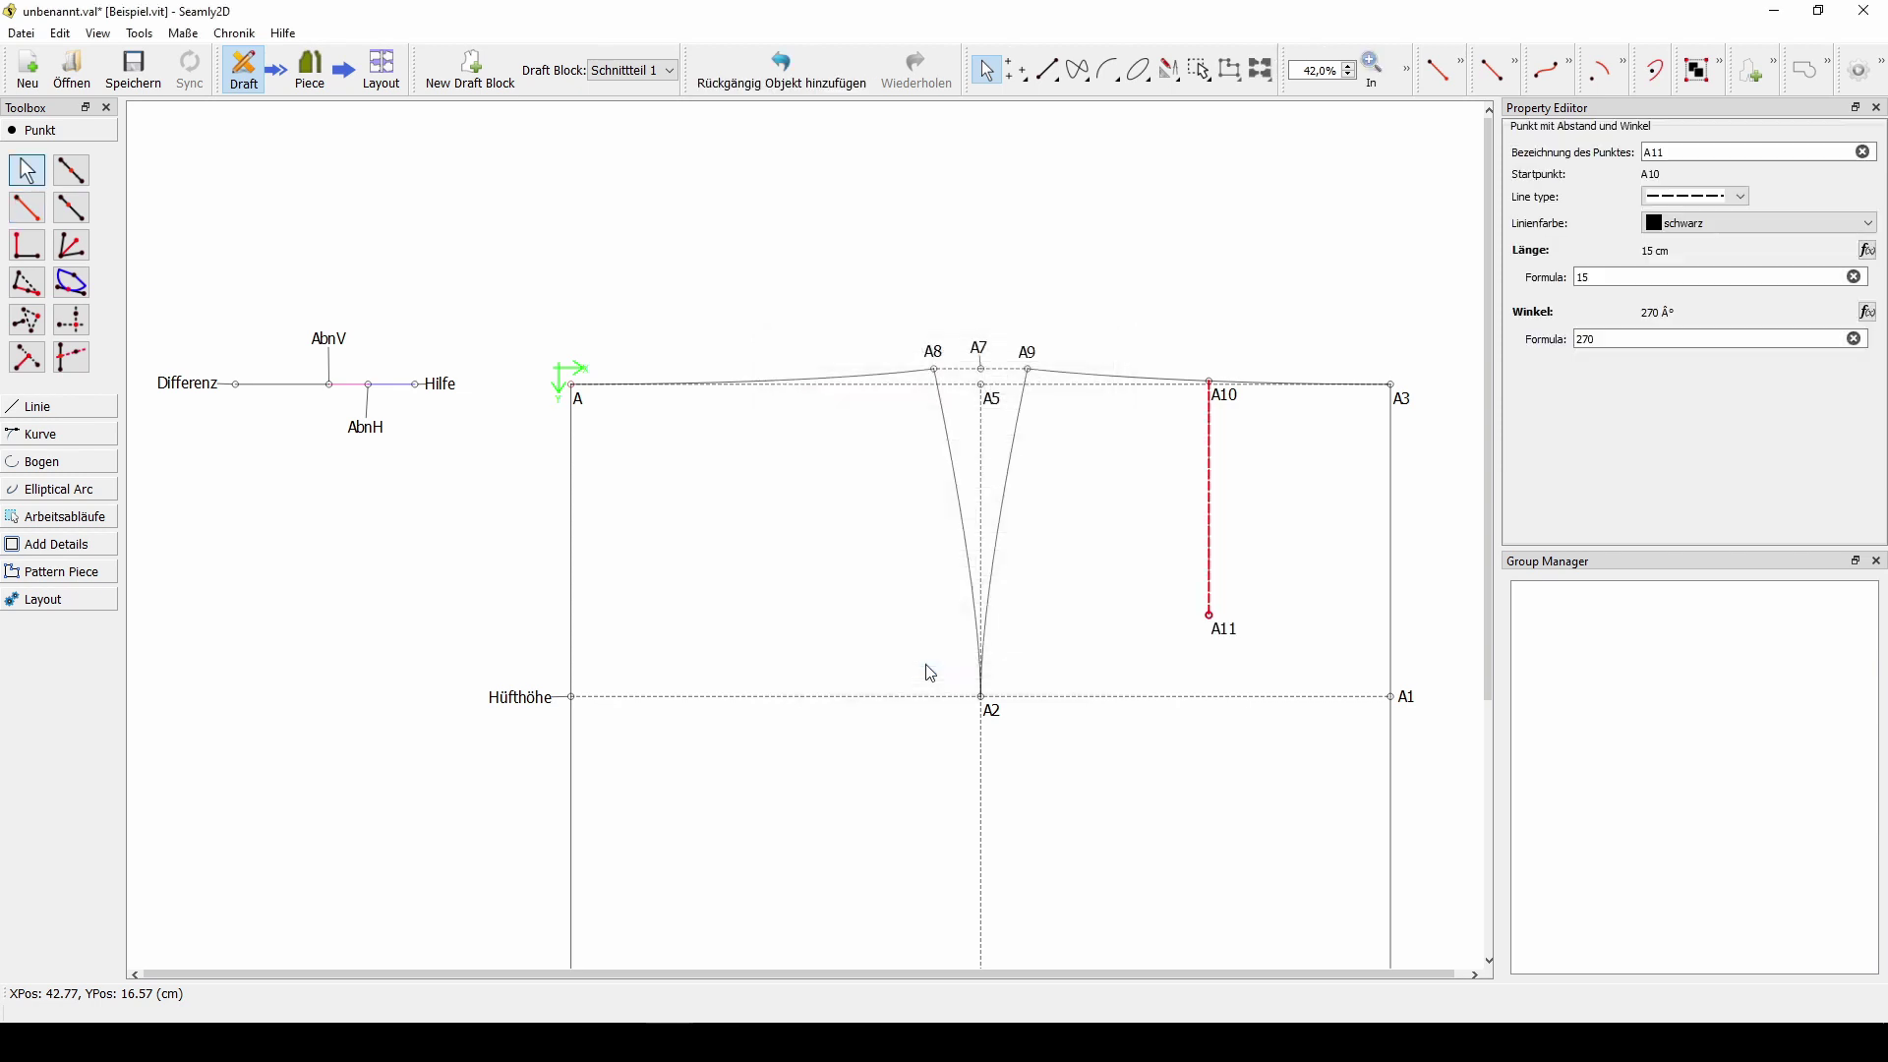
left_click(875, 634)
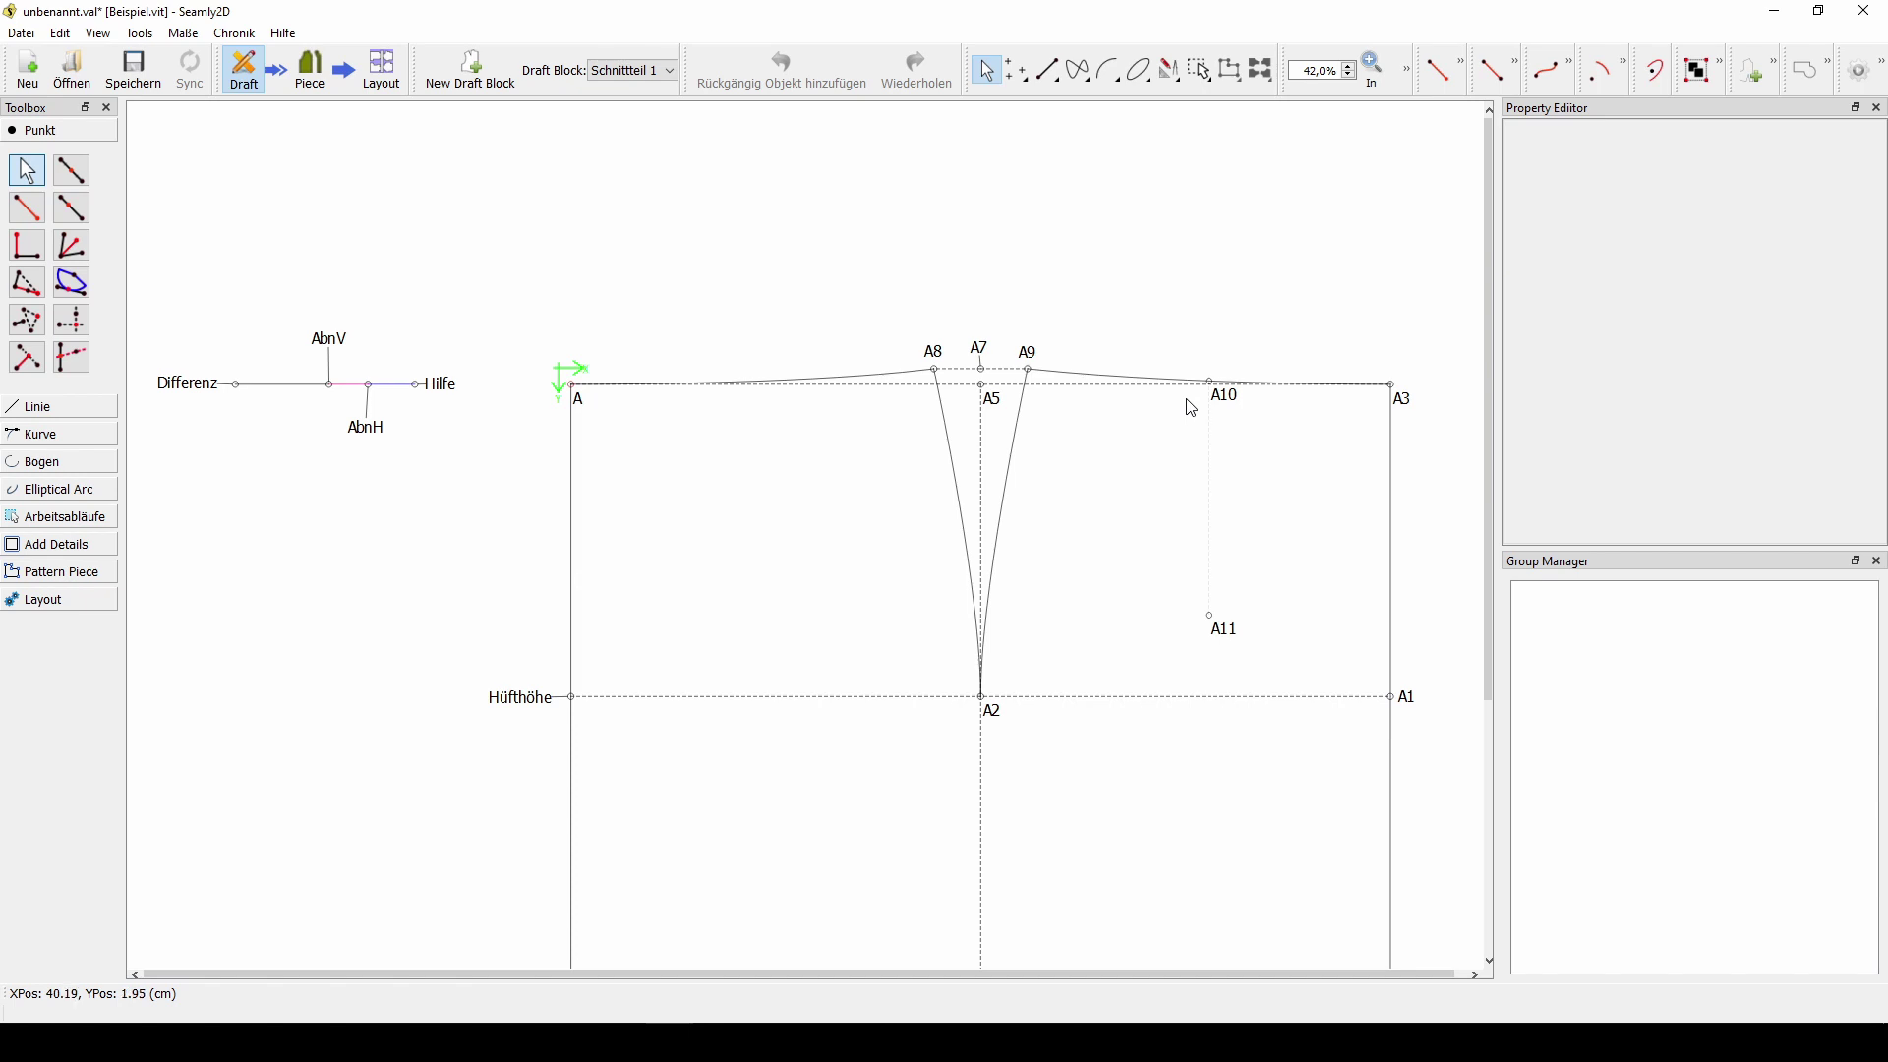
left_click(67, 448)
- Start a point along the A9–A3 waist curve and open its length formula editor
left_click(29, 360)
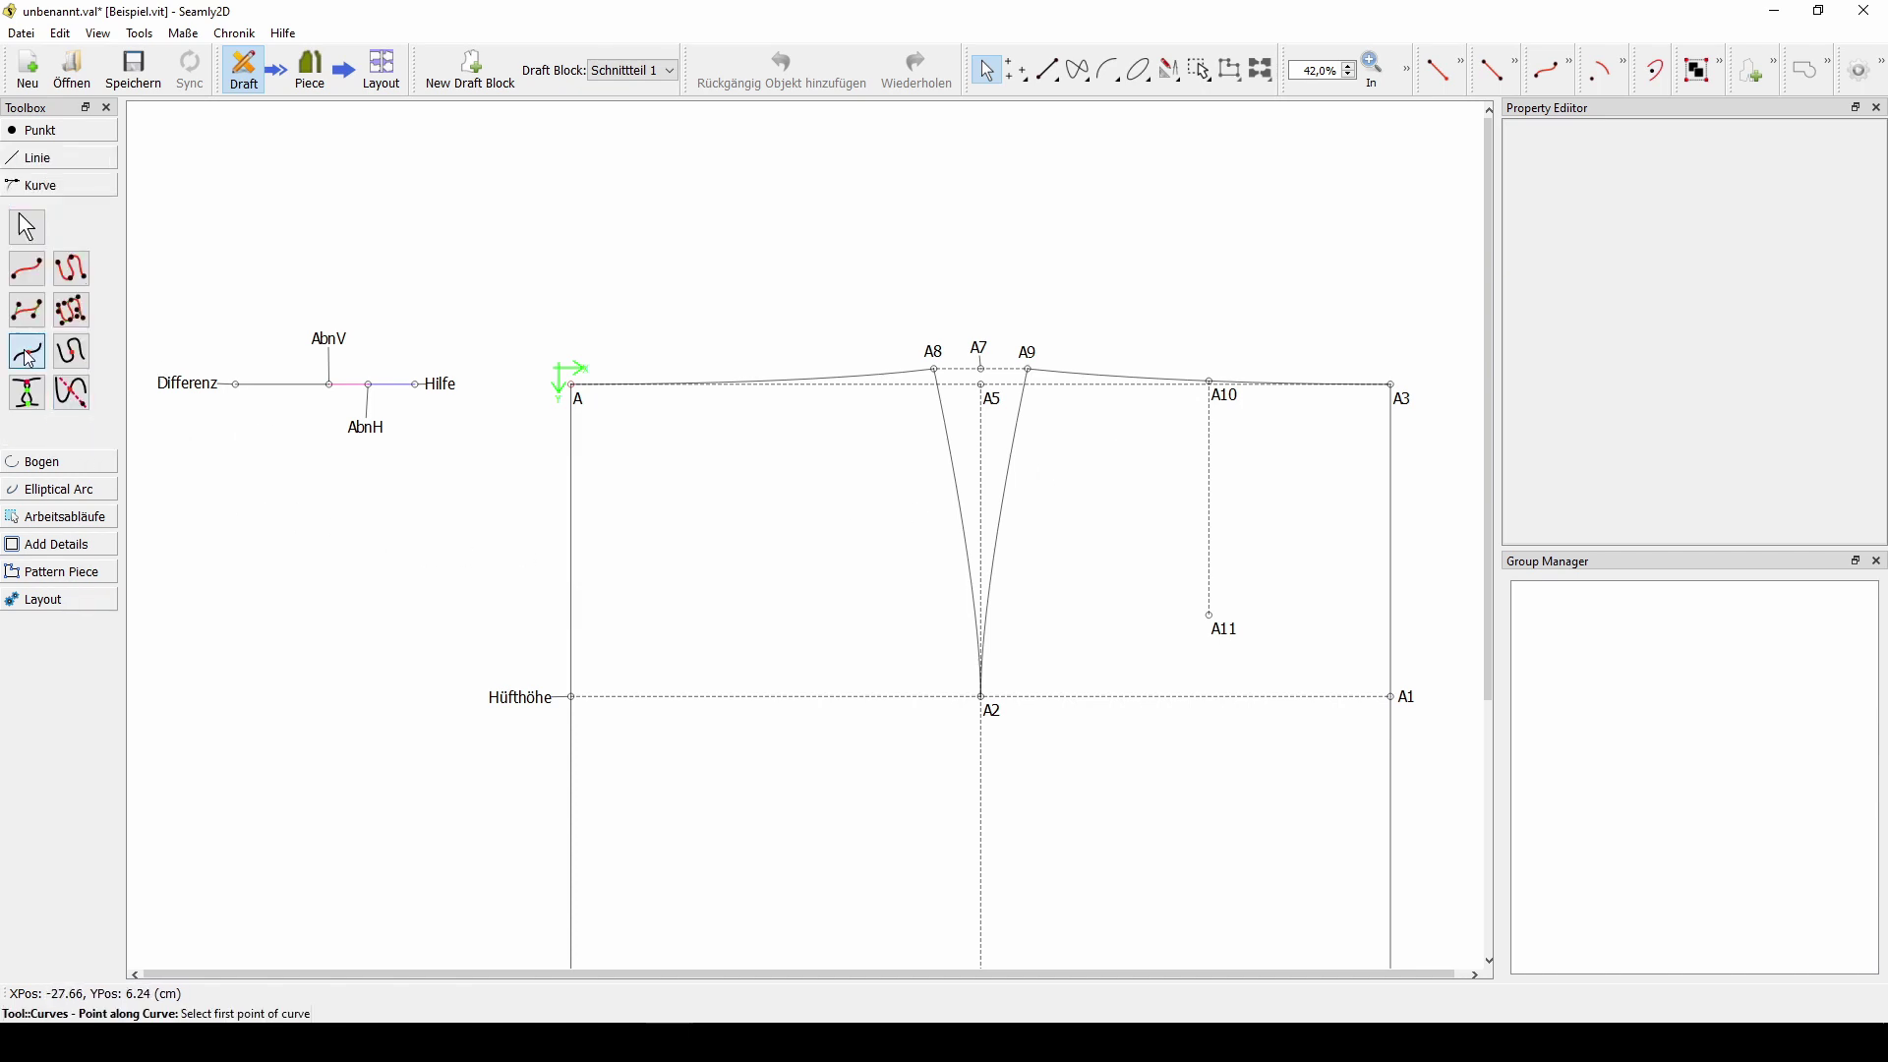
left_click(1071, 377)
left_click_drag(989, 419, 764, 138)
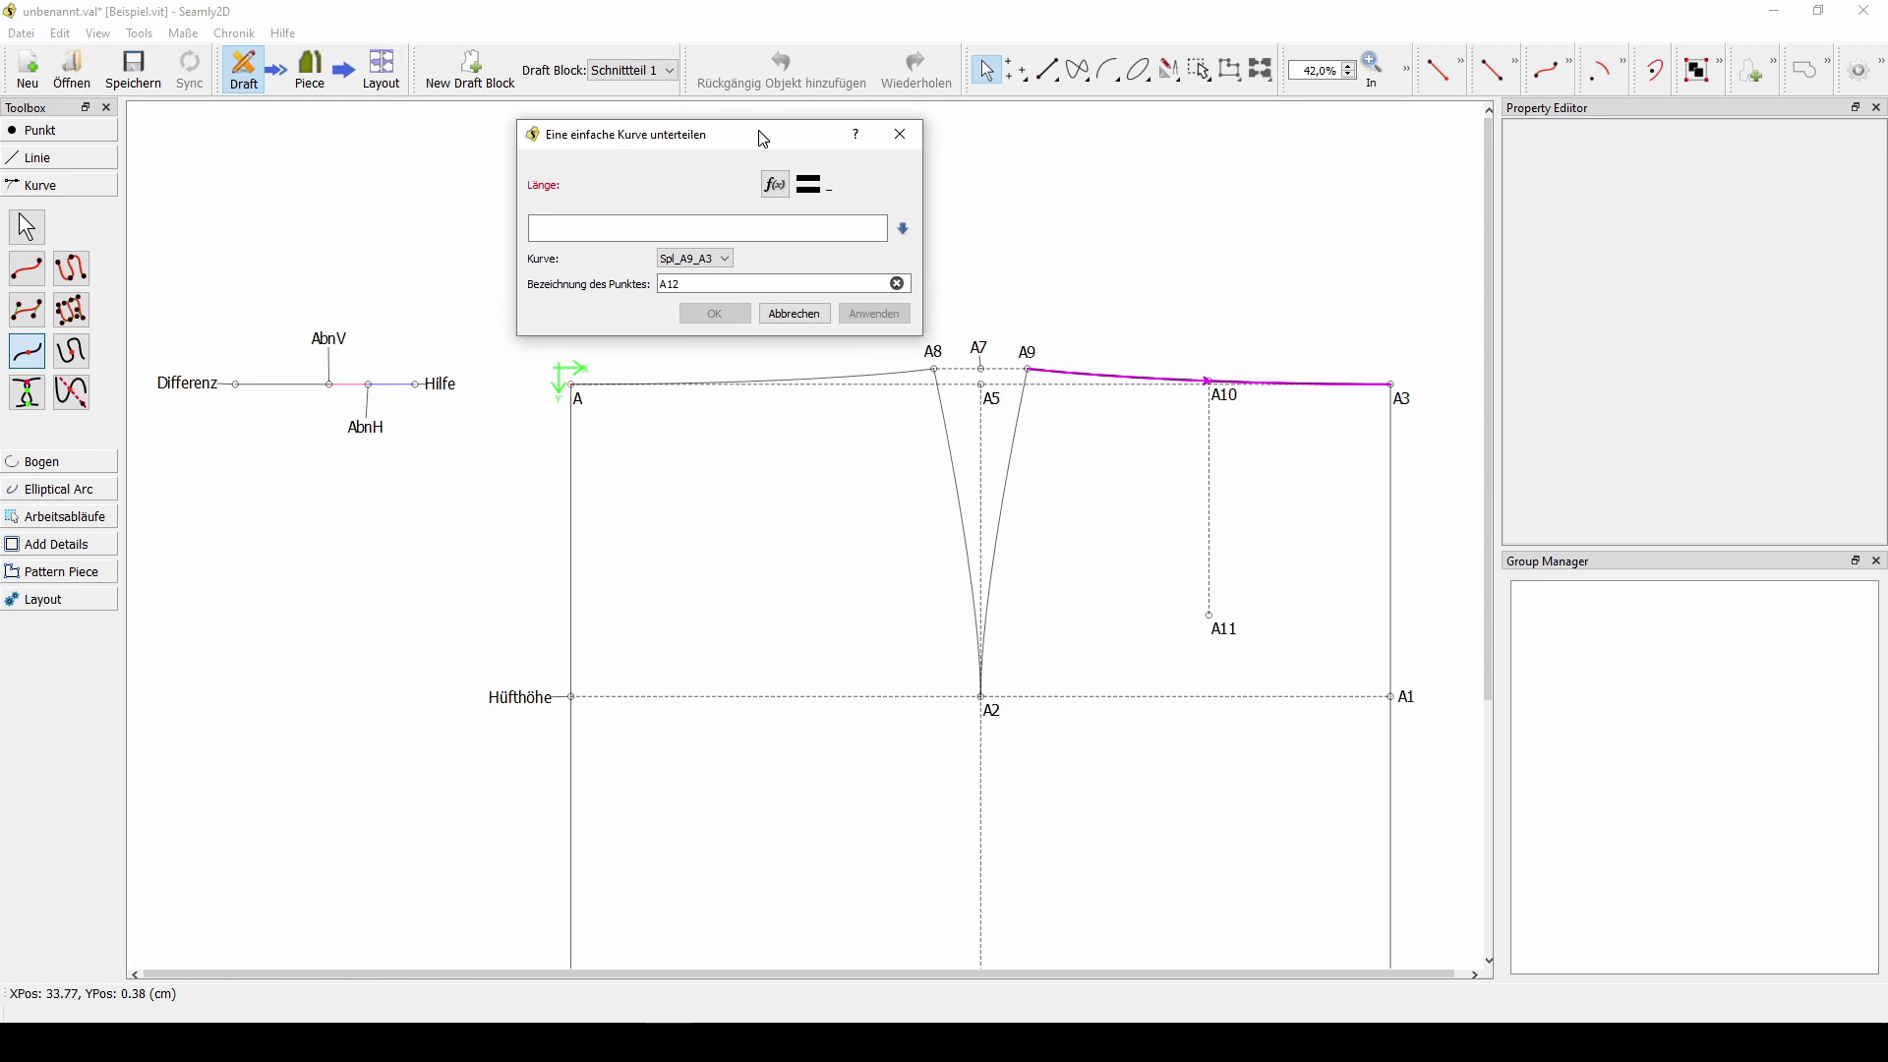
left_click(777, 190)
left_click_drag(770, 20, 771, 426)
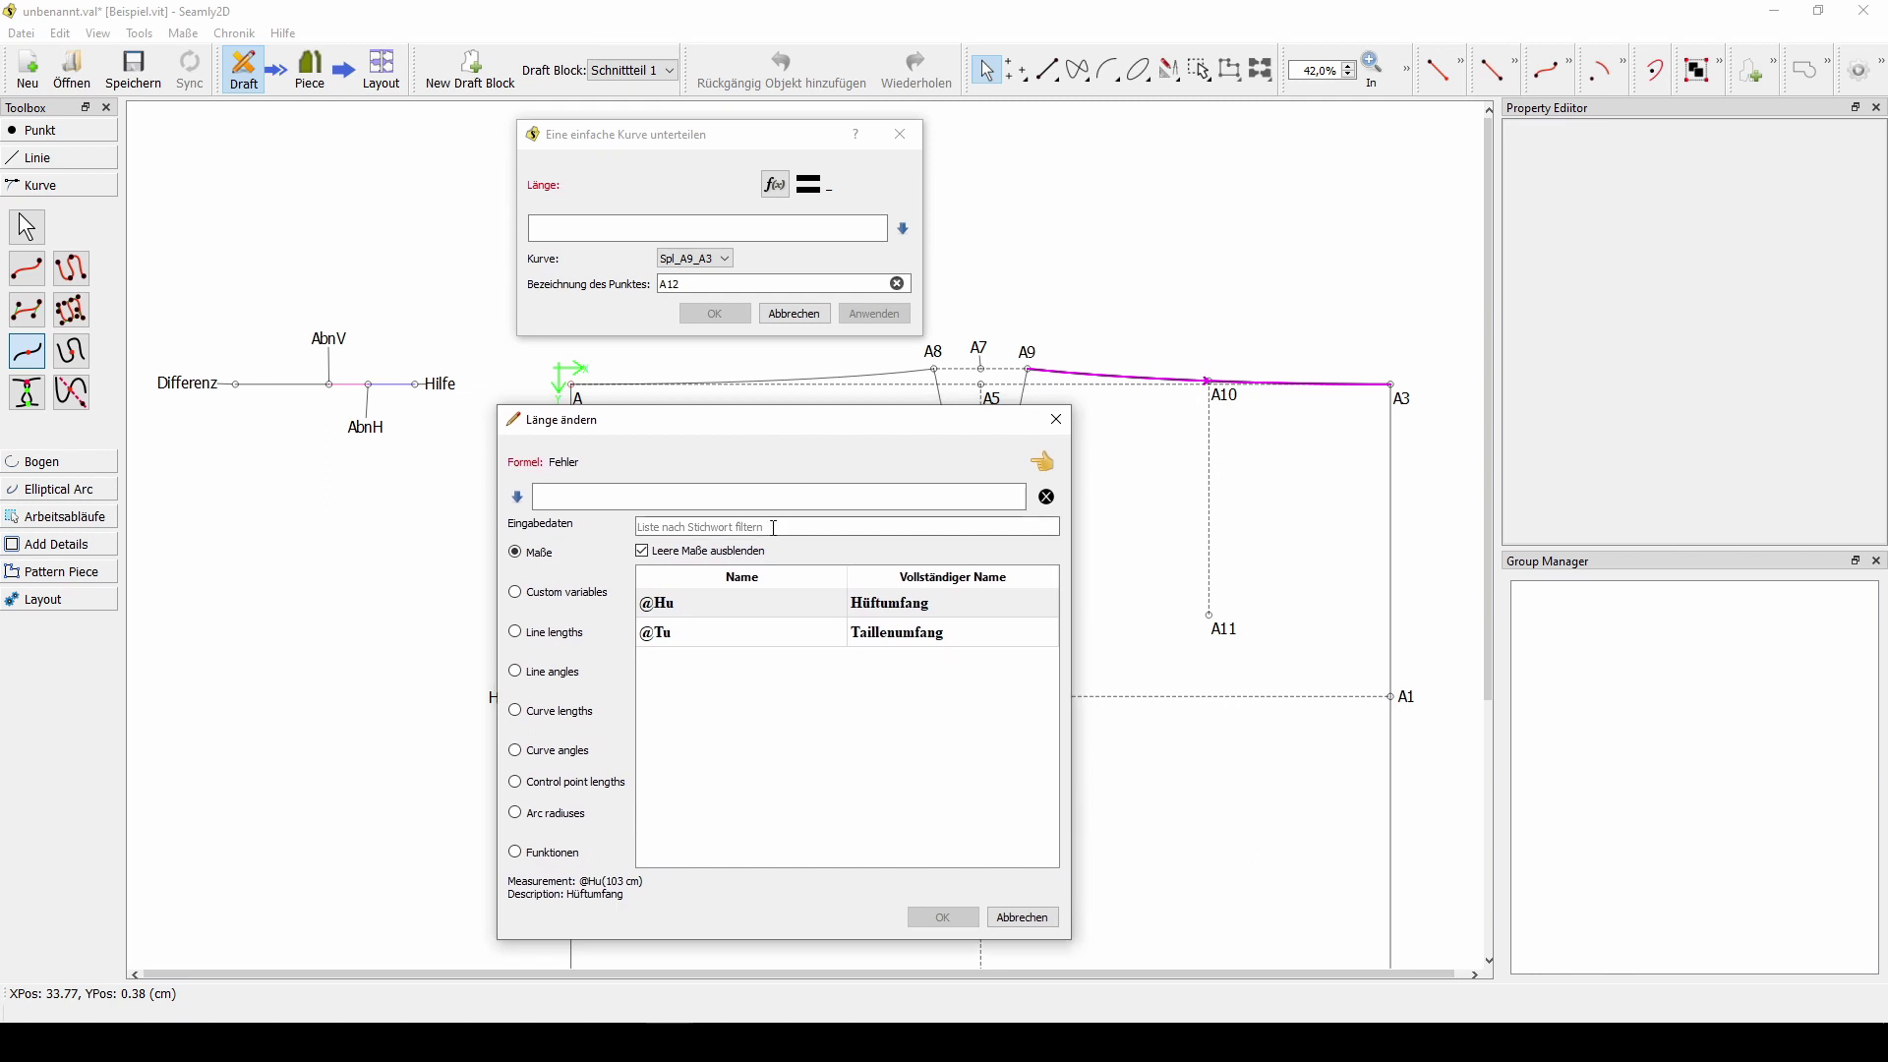
- Build the length formula Spl_A9_A10-(Linie_Hilfe_AbnH/2) from the curve and line lengths
left_click(514, 717)
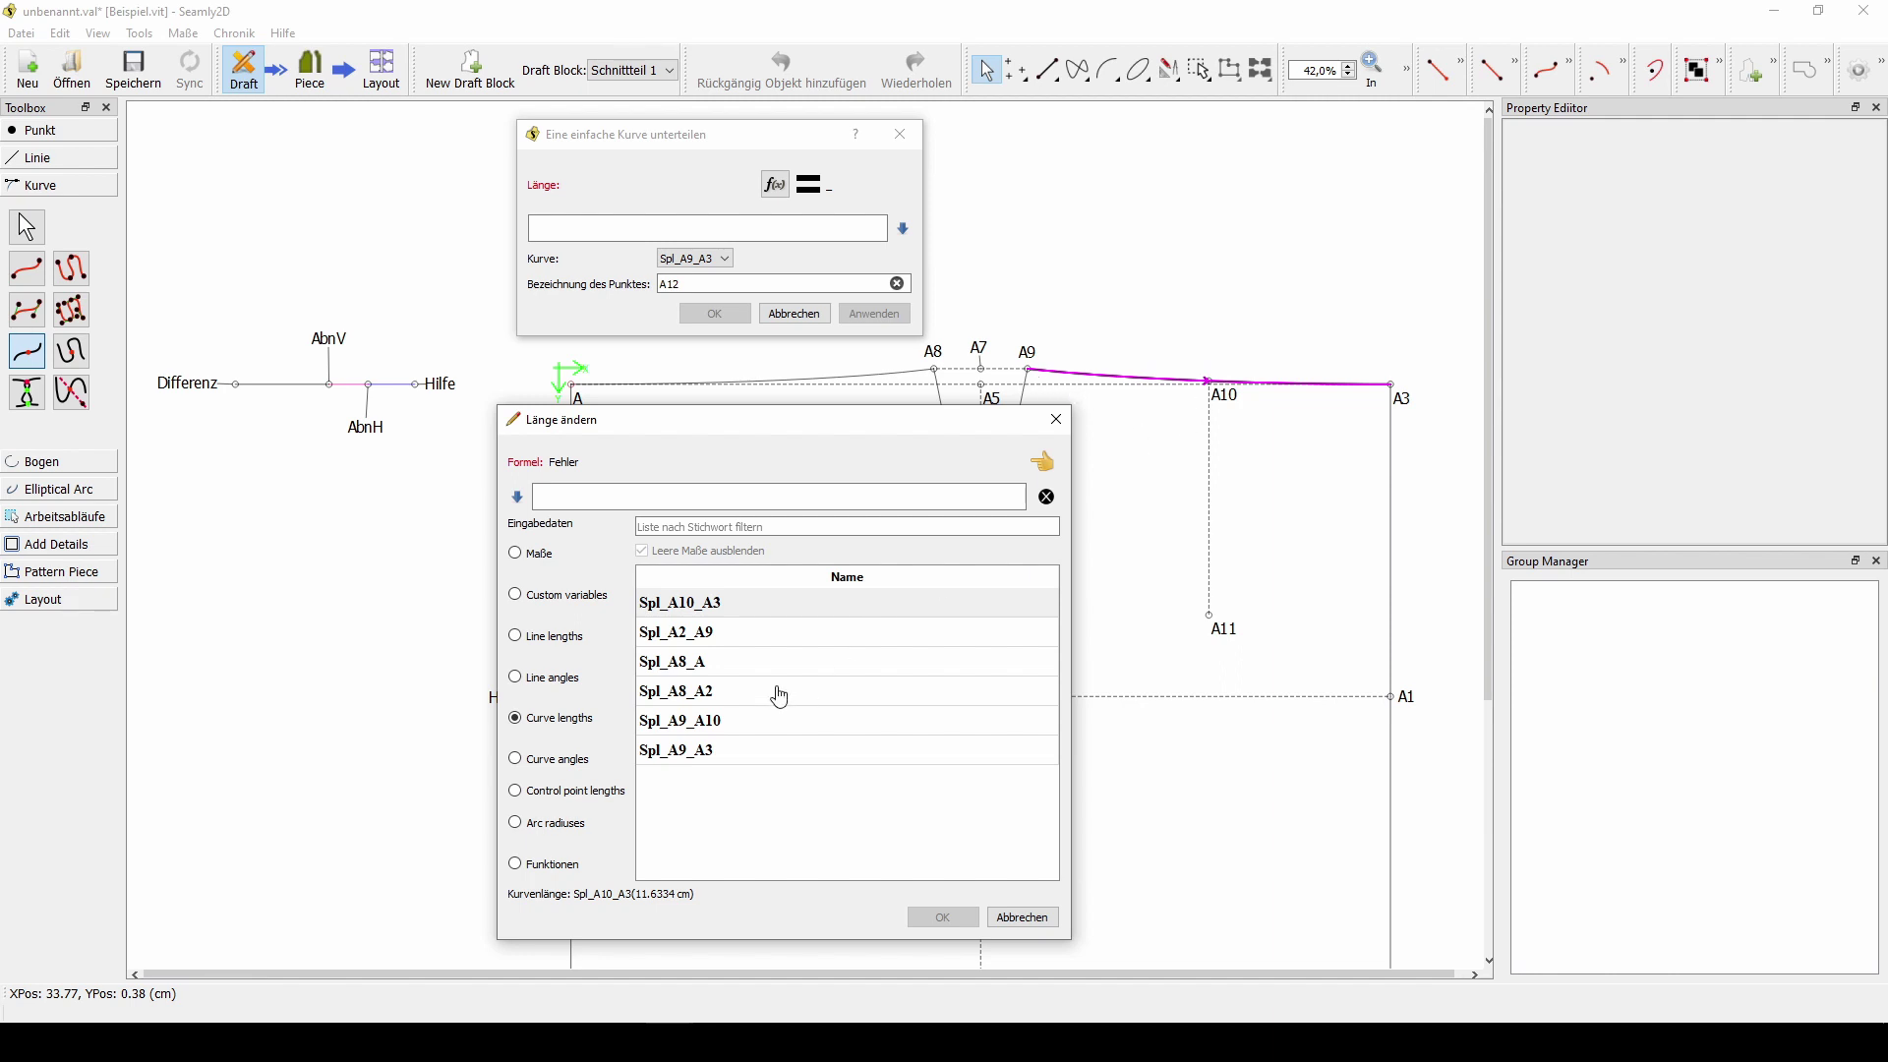
double_click(715, 728)
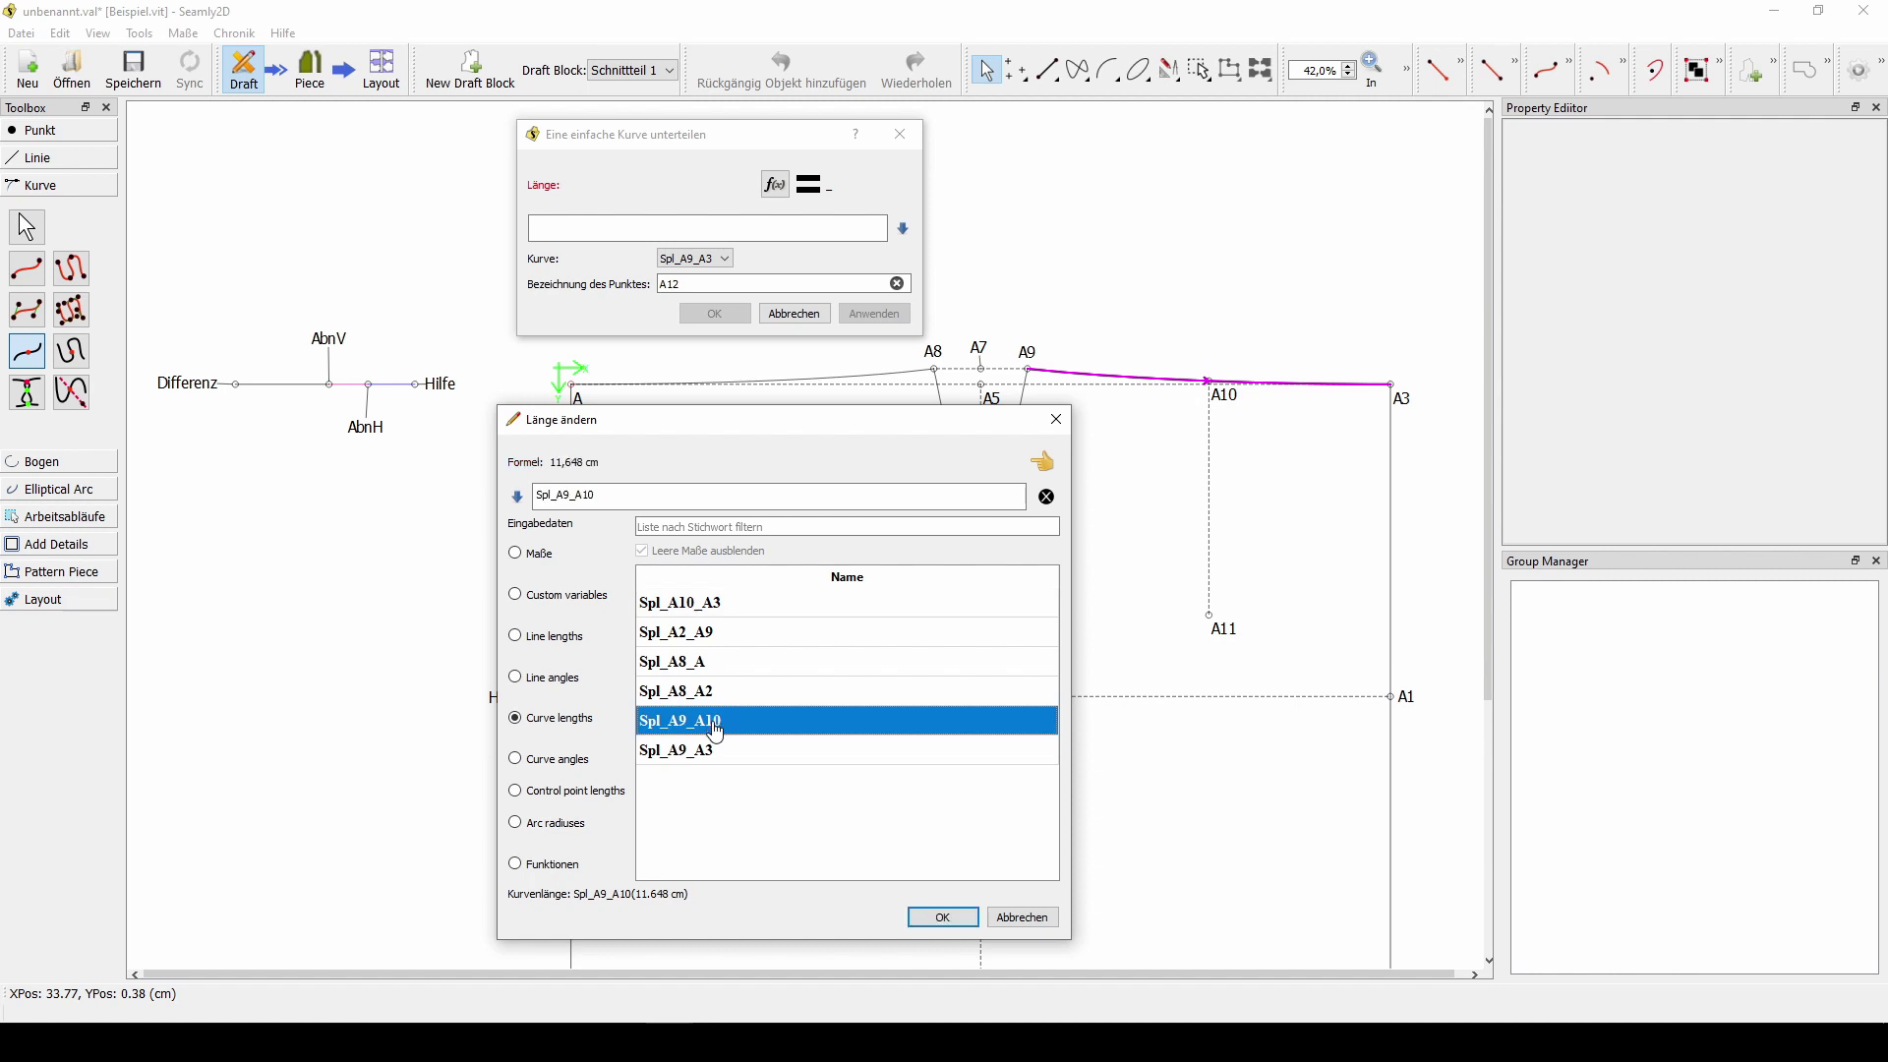
left_click(606, 496)
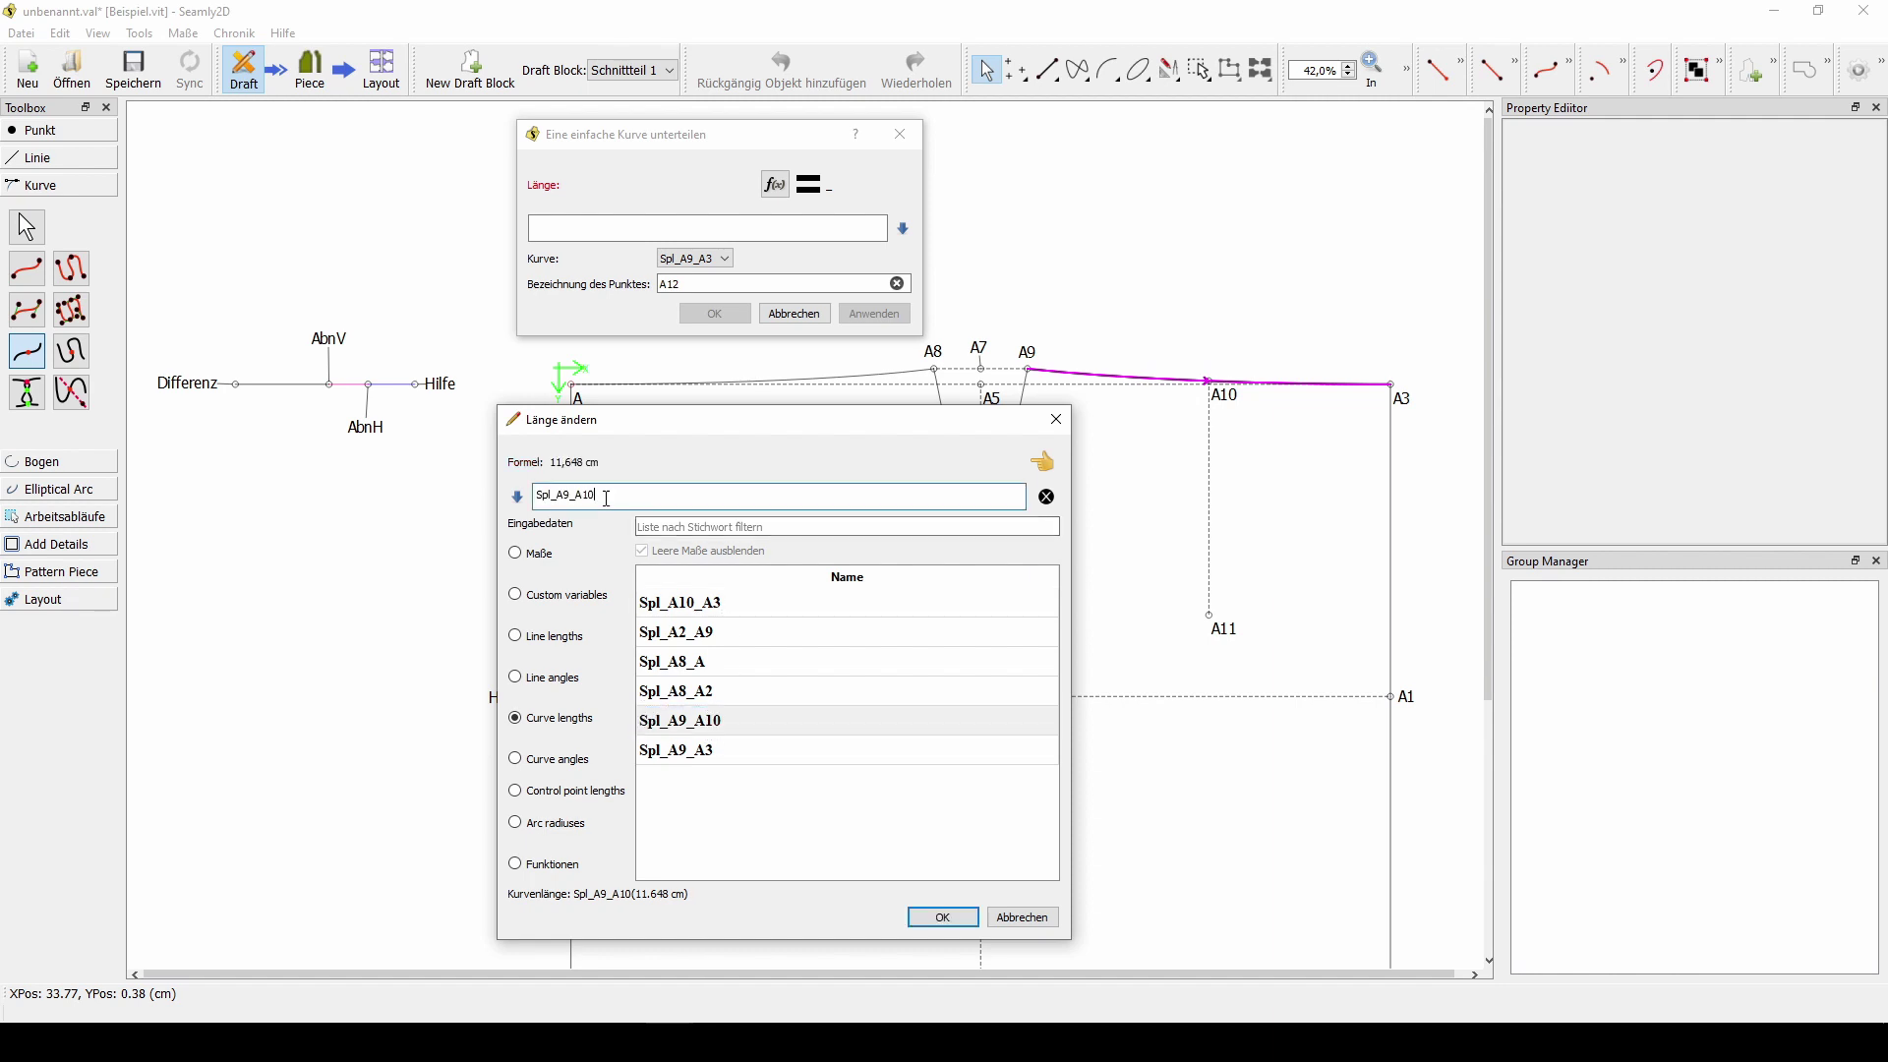
type("-")
left_click(525, 639)
scroll(767, 738, "down", 2)
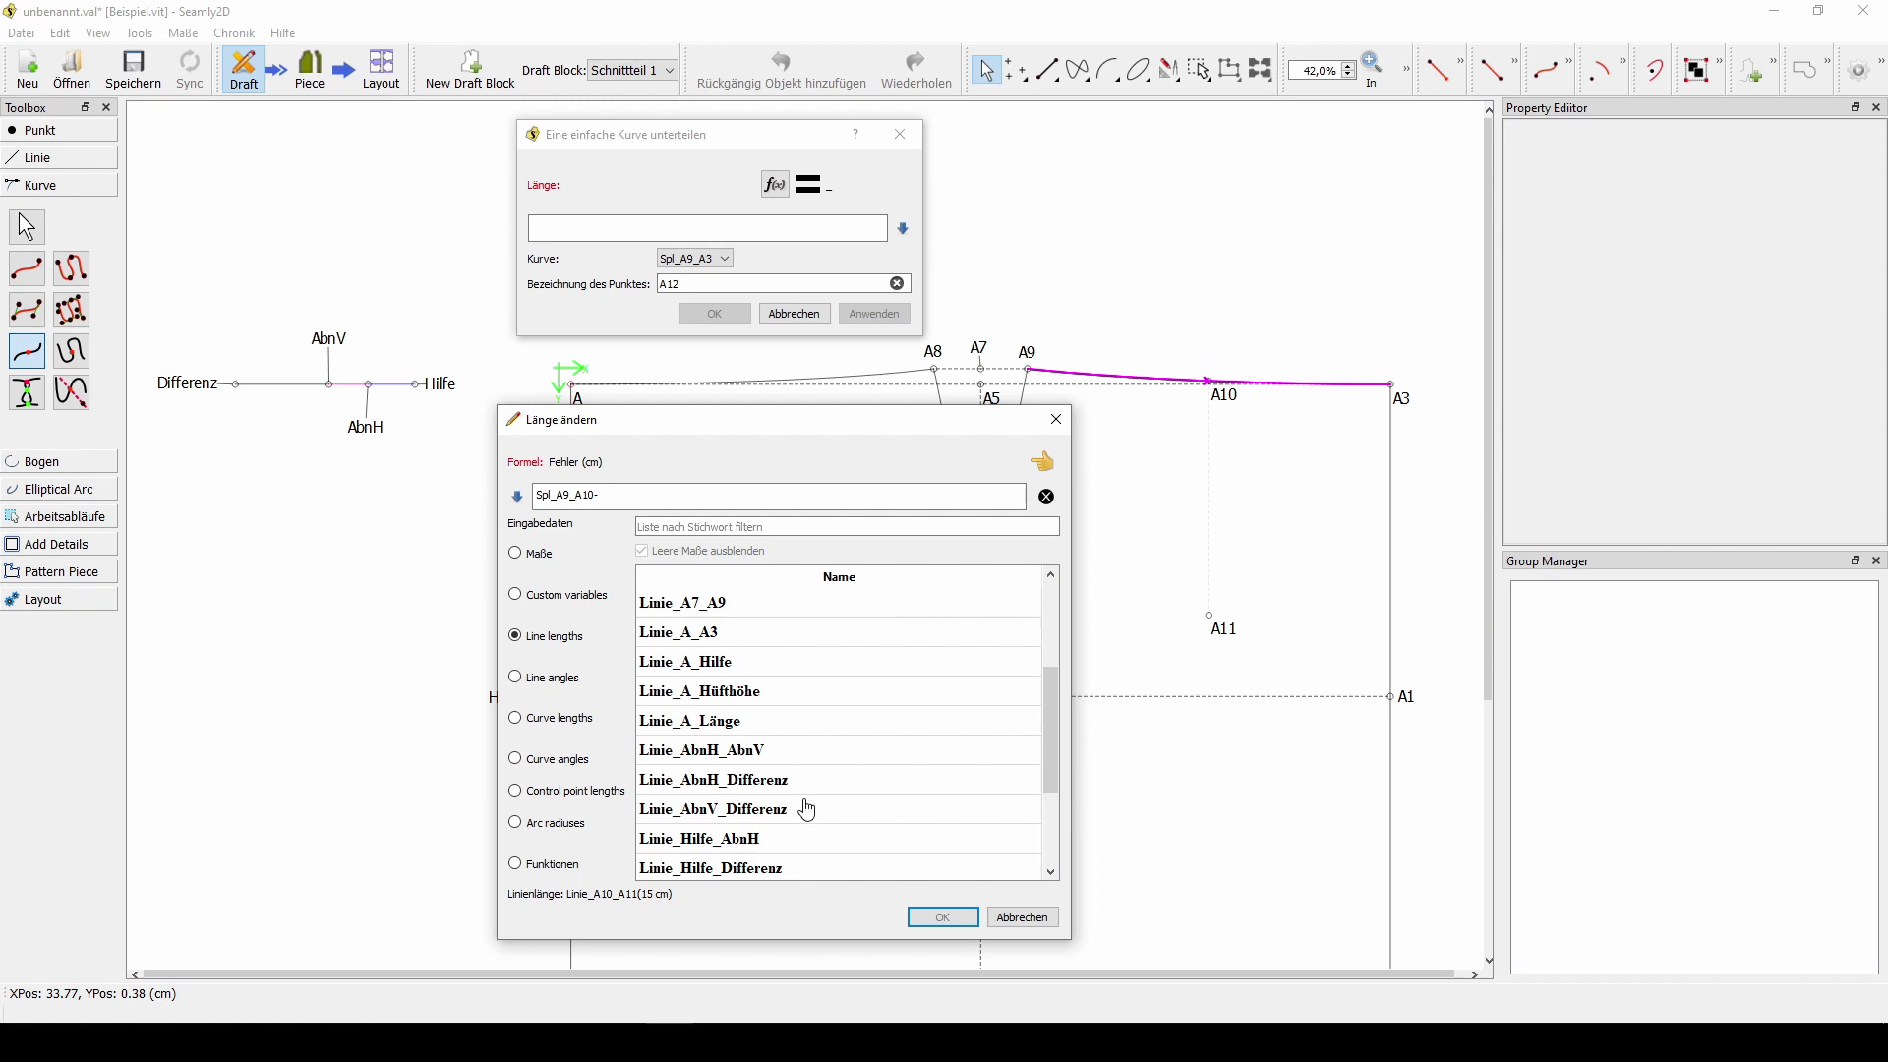
left_click(818, 850)
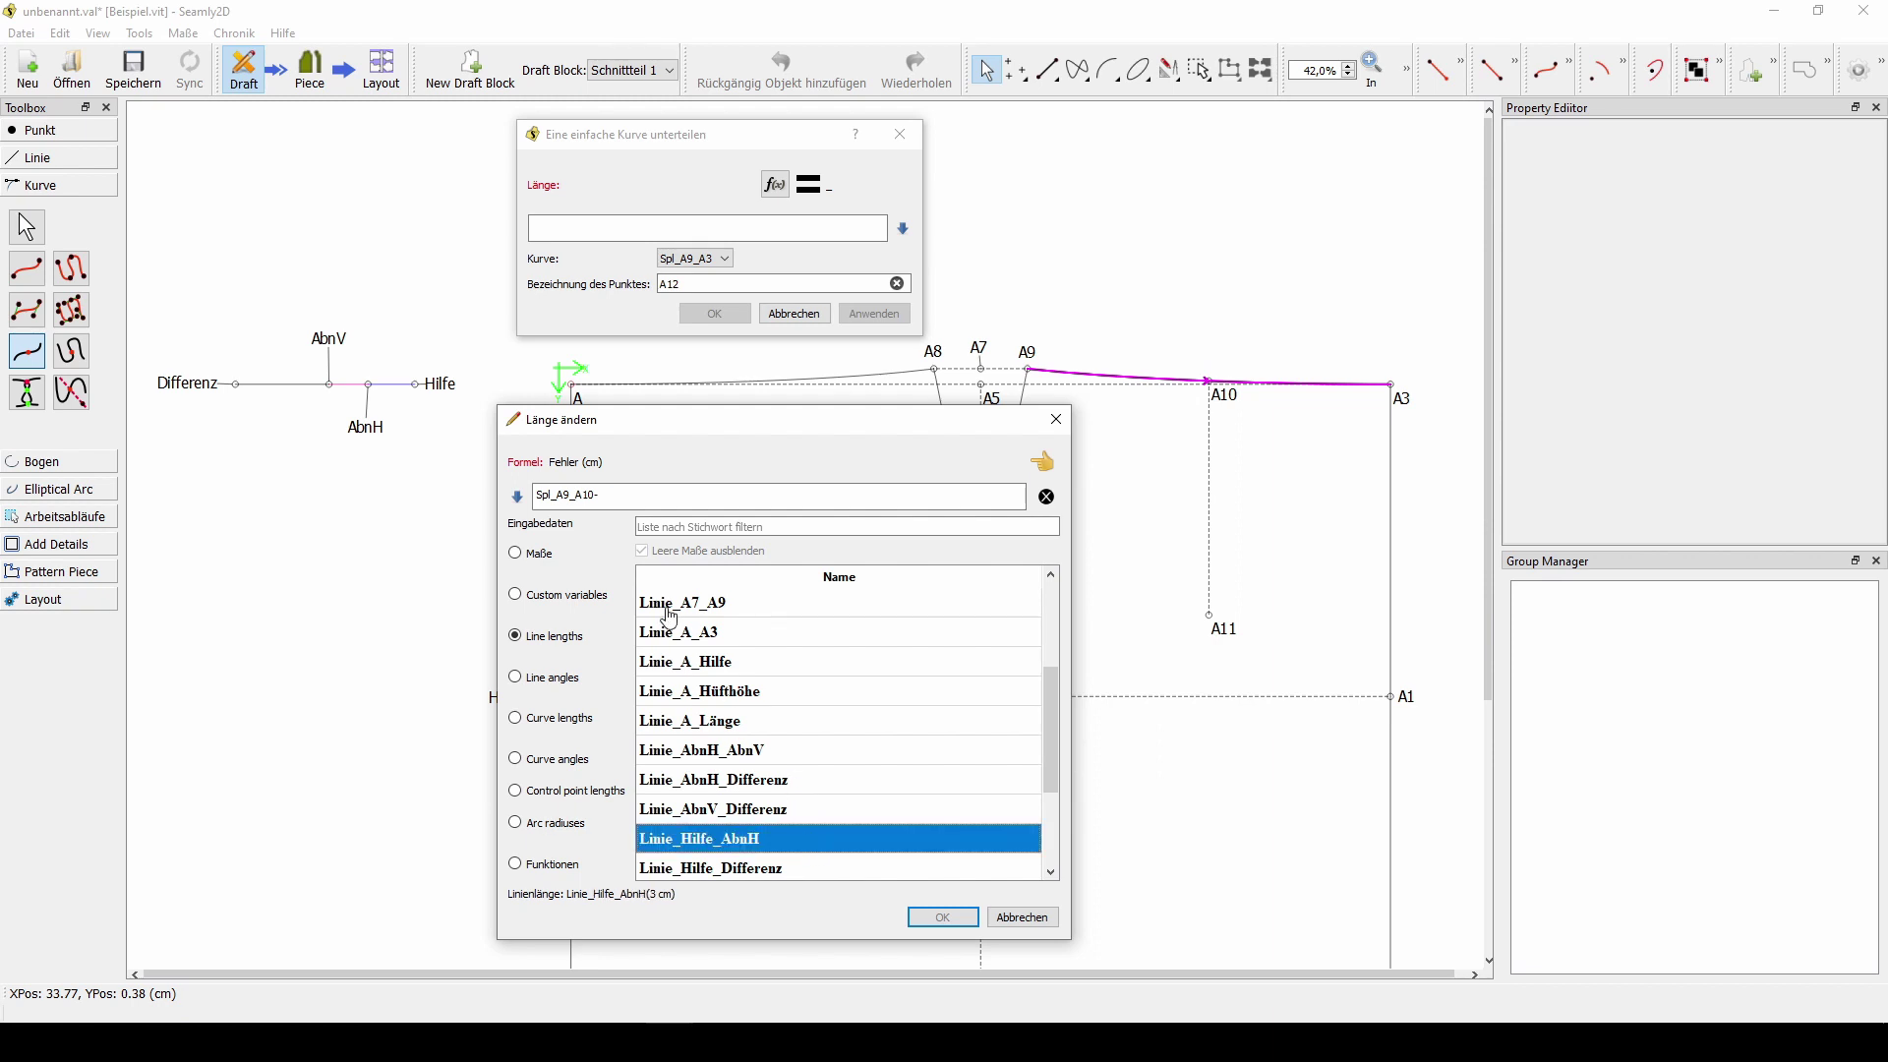
left_click(611, 489)
type("(")
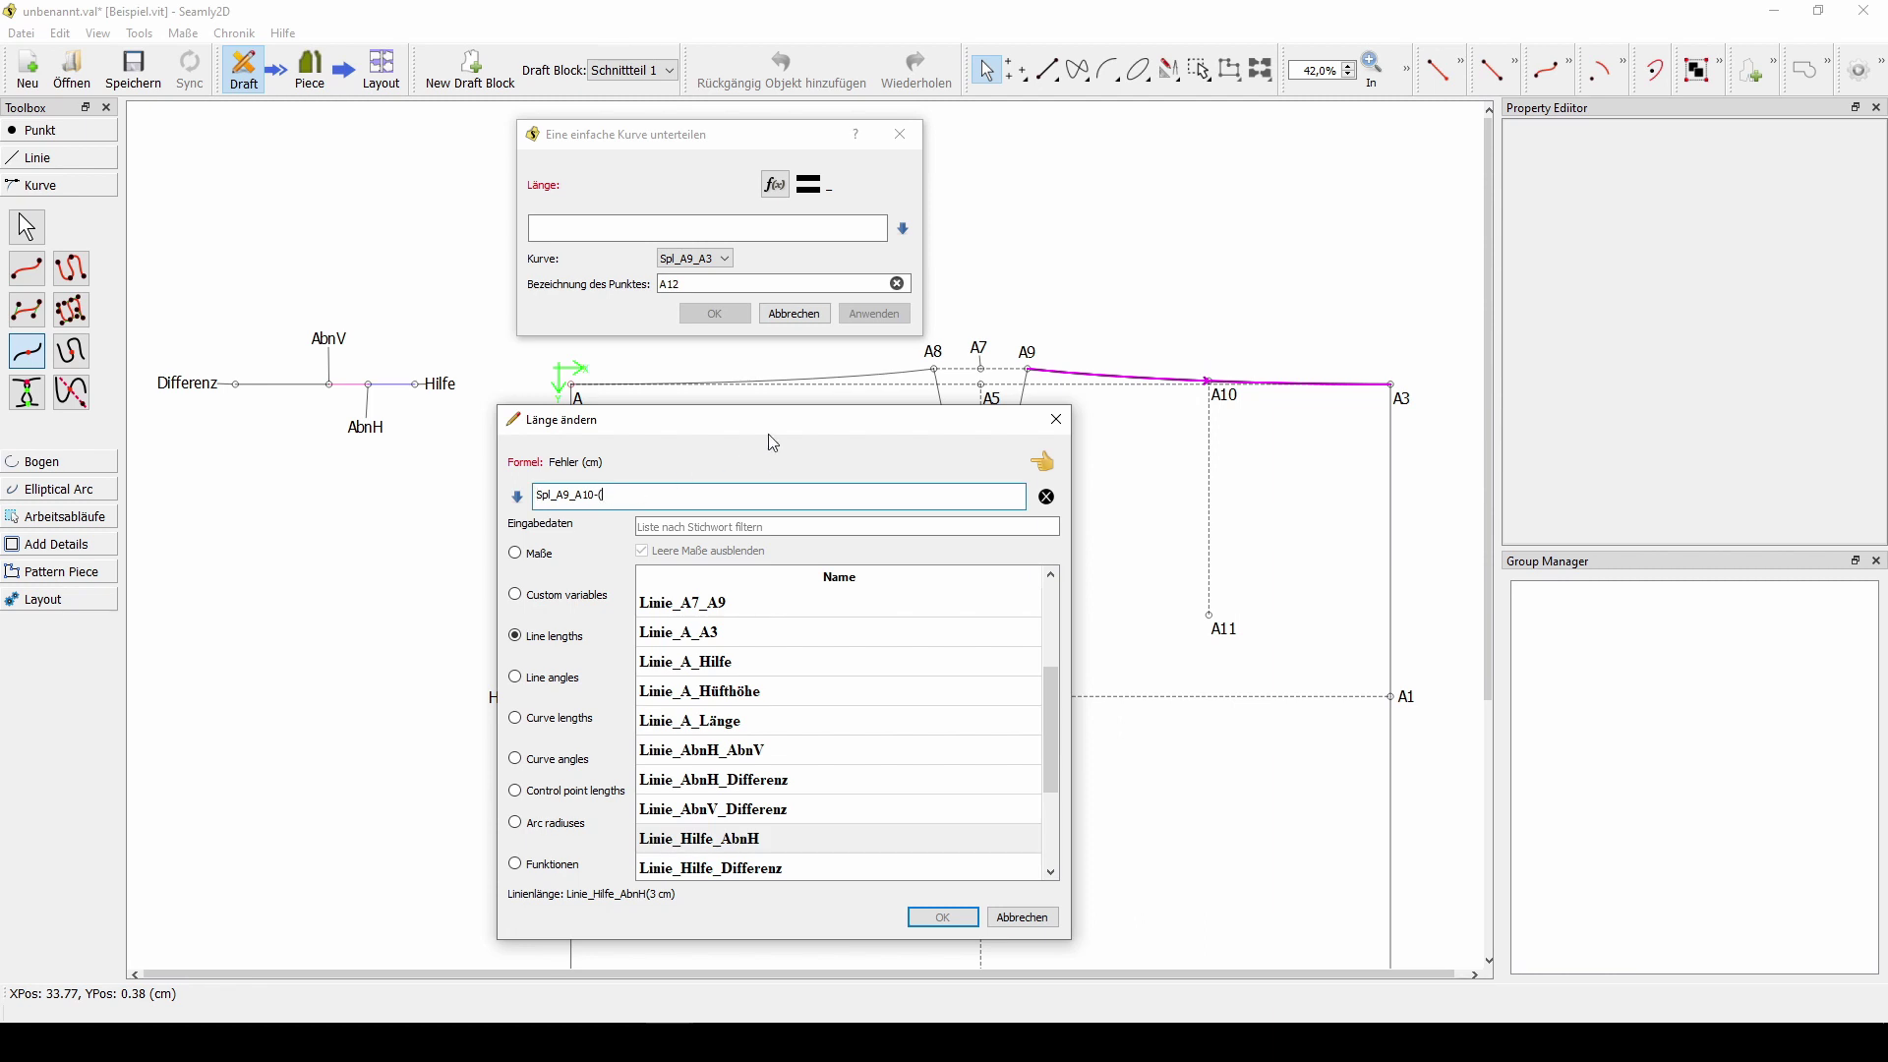
double_click(751, 847)
left_click(720, 496)
type("2)")
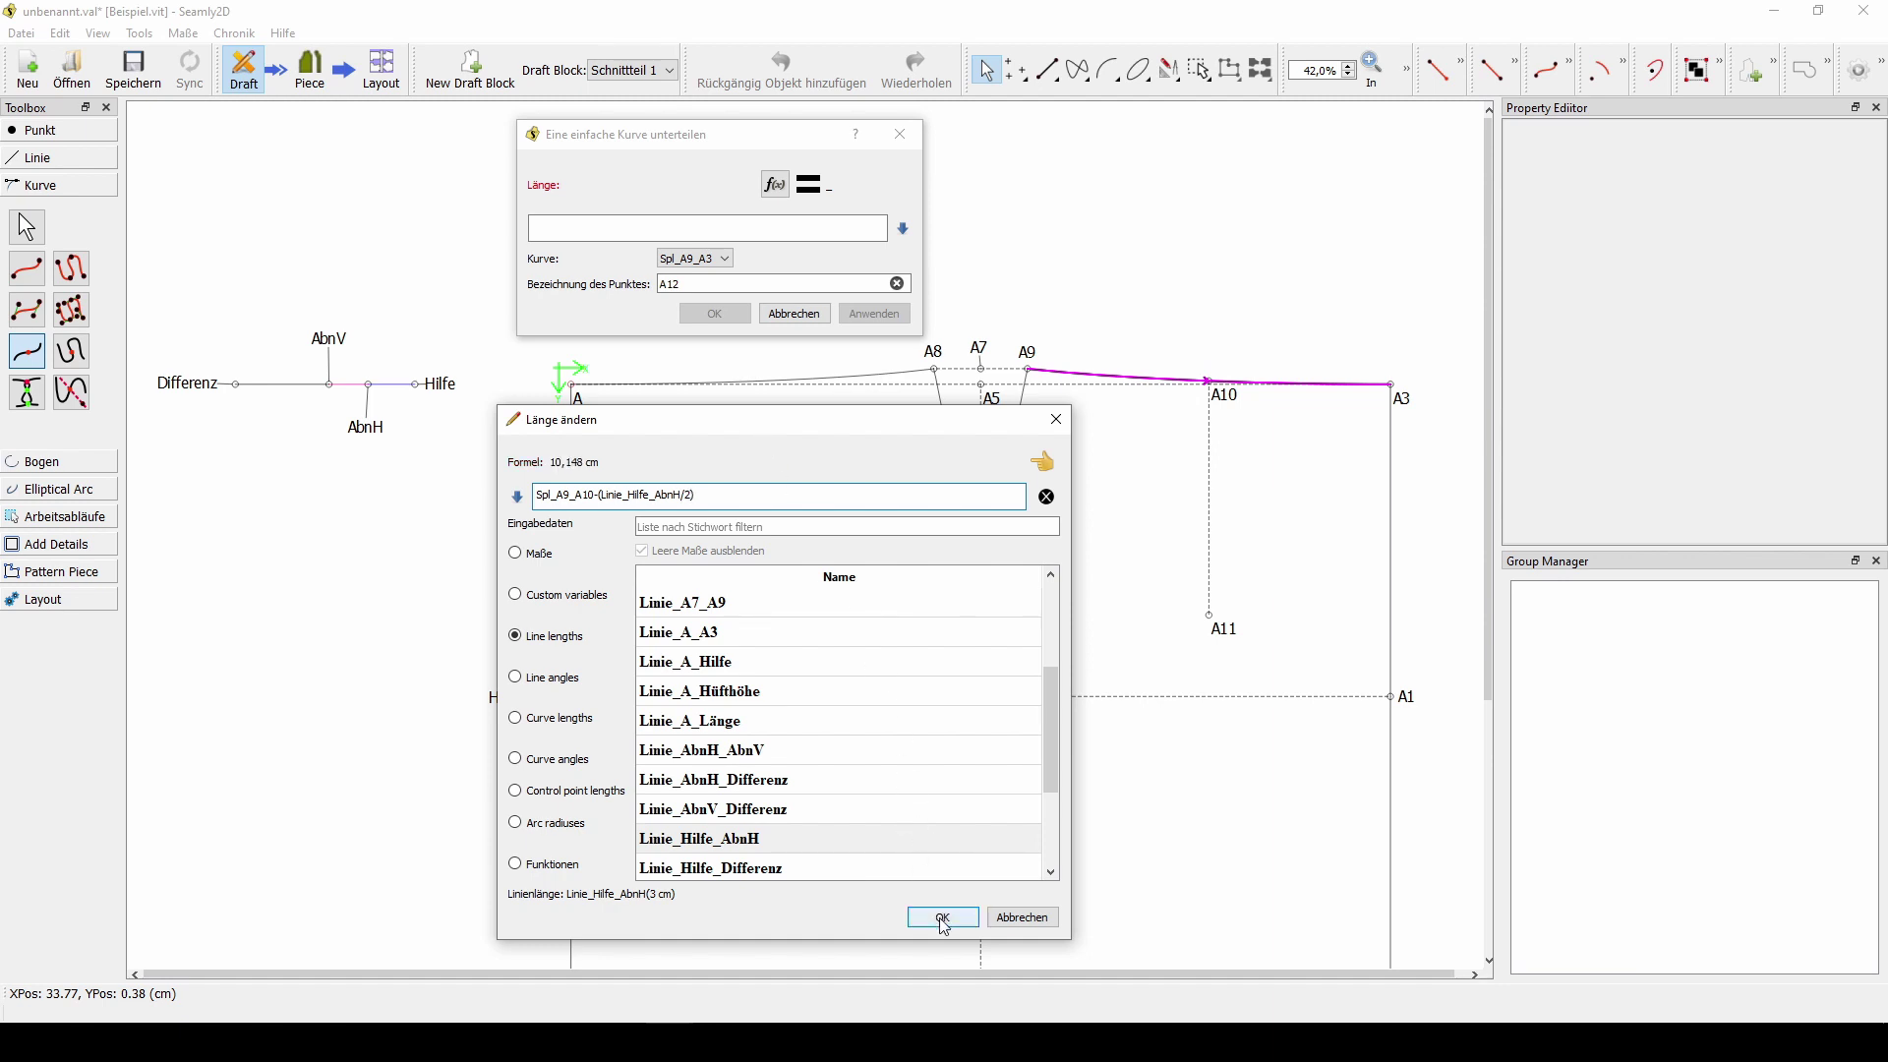
left_click(942, 919)
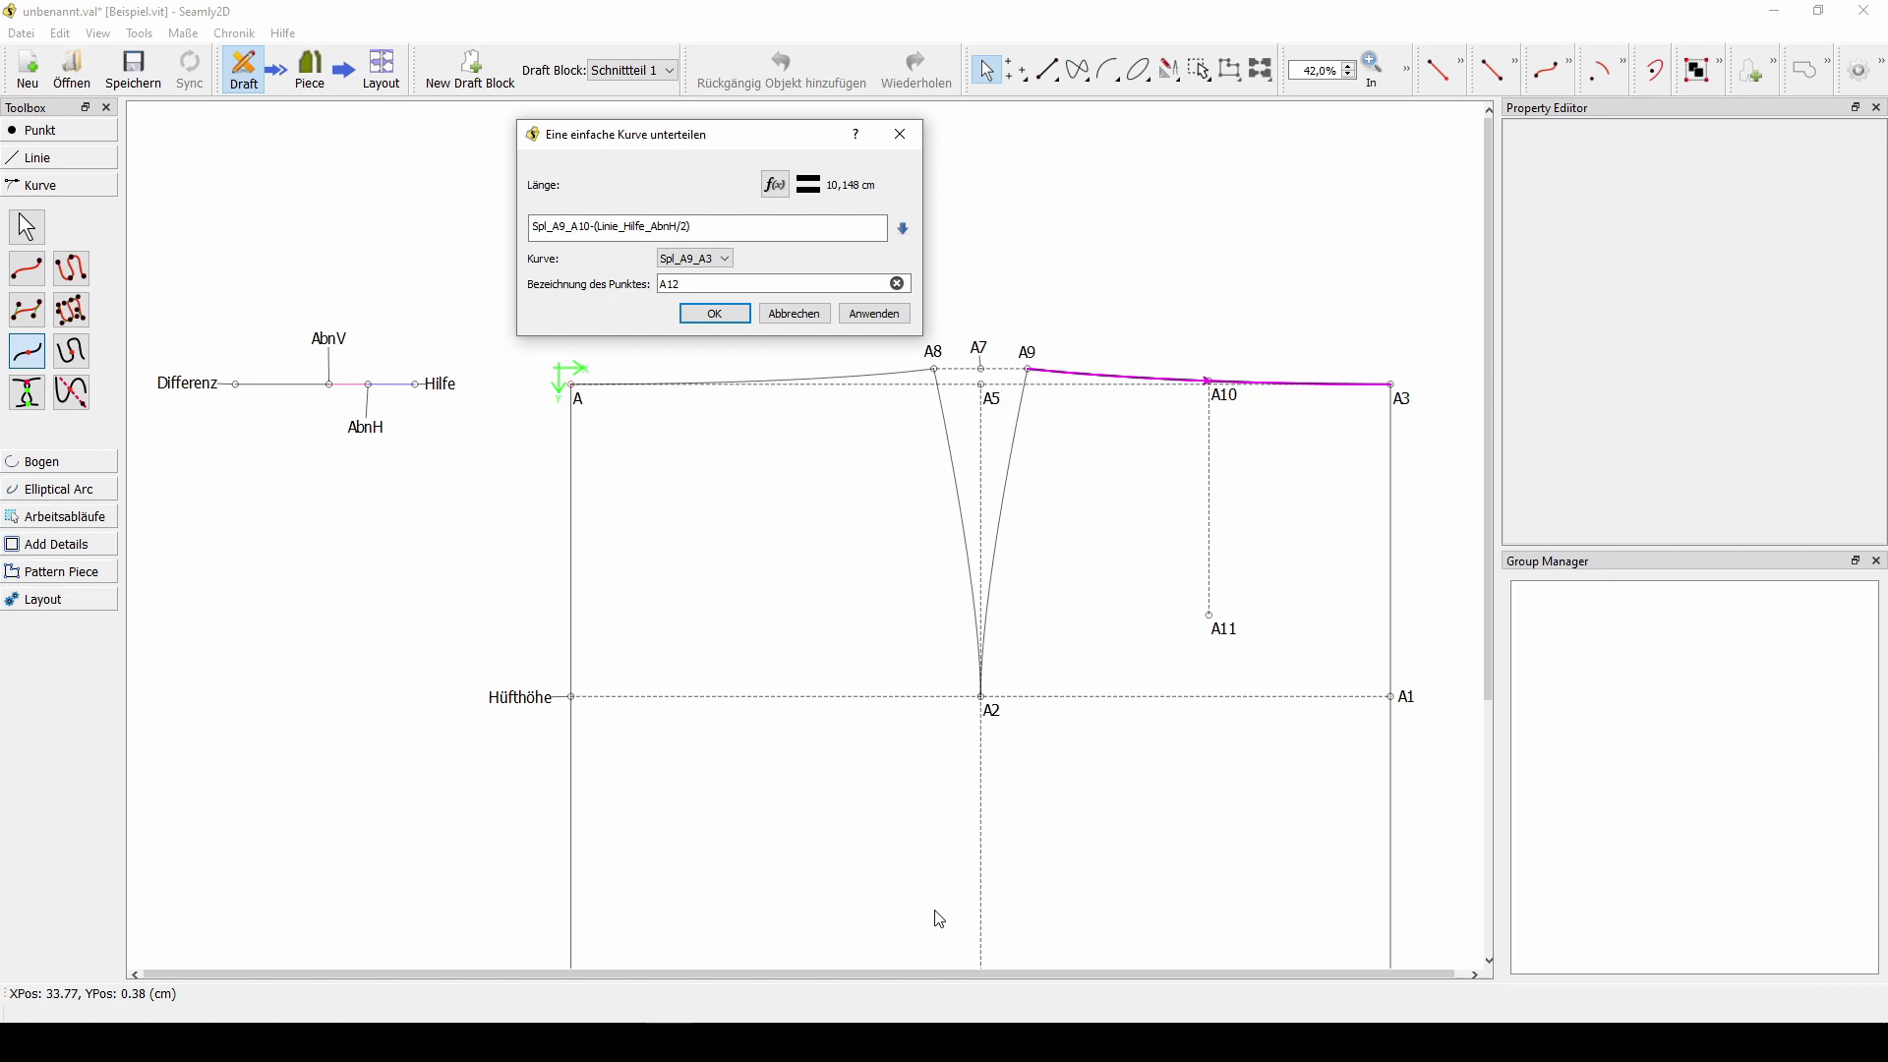
- Copy the formula, create A12 at 10,148 cm, and move its label above the curve
left_click(876, 314)
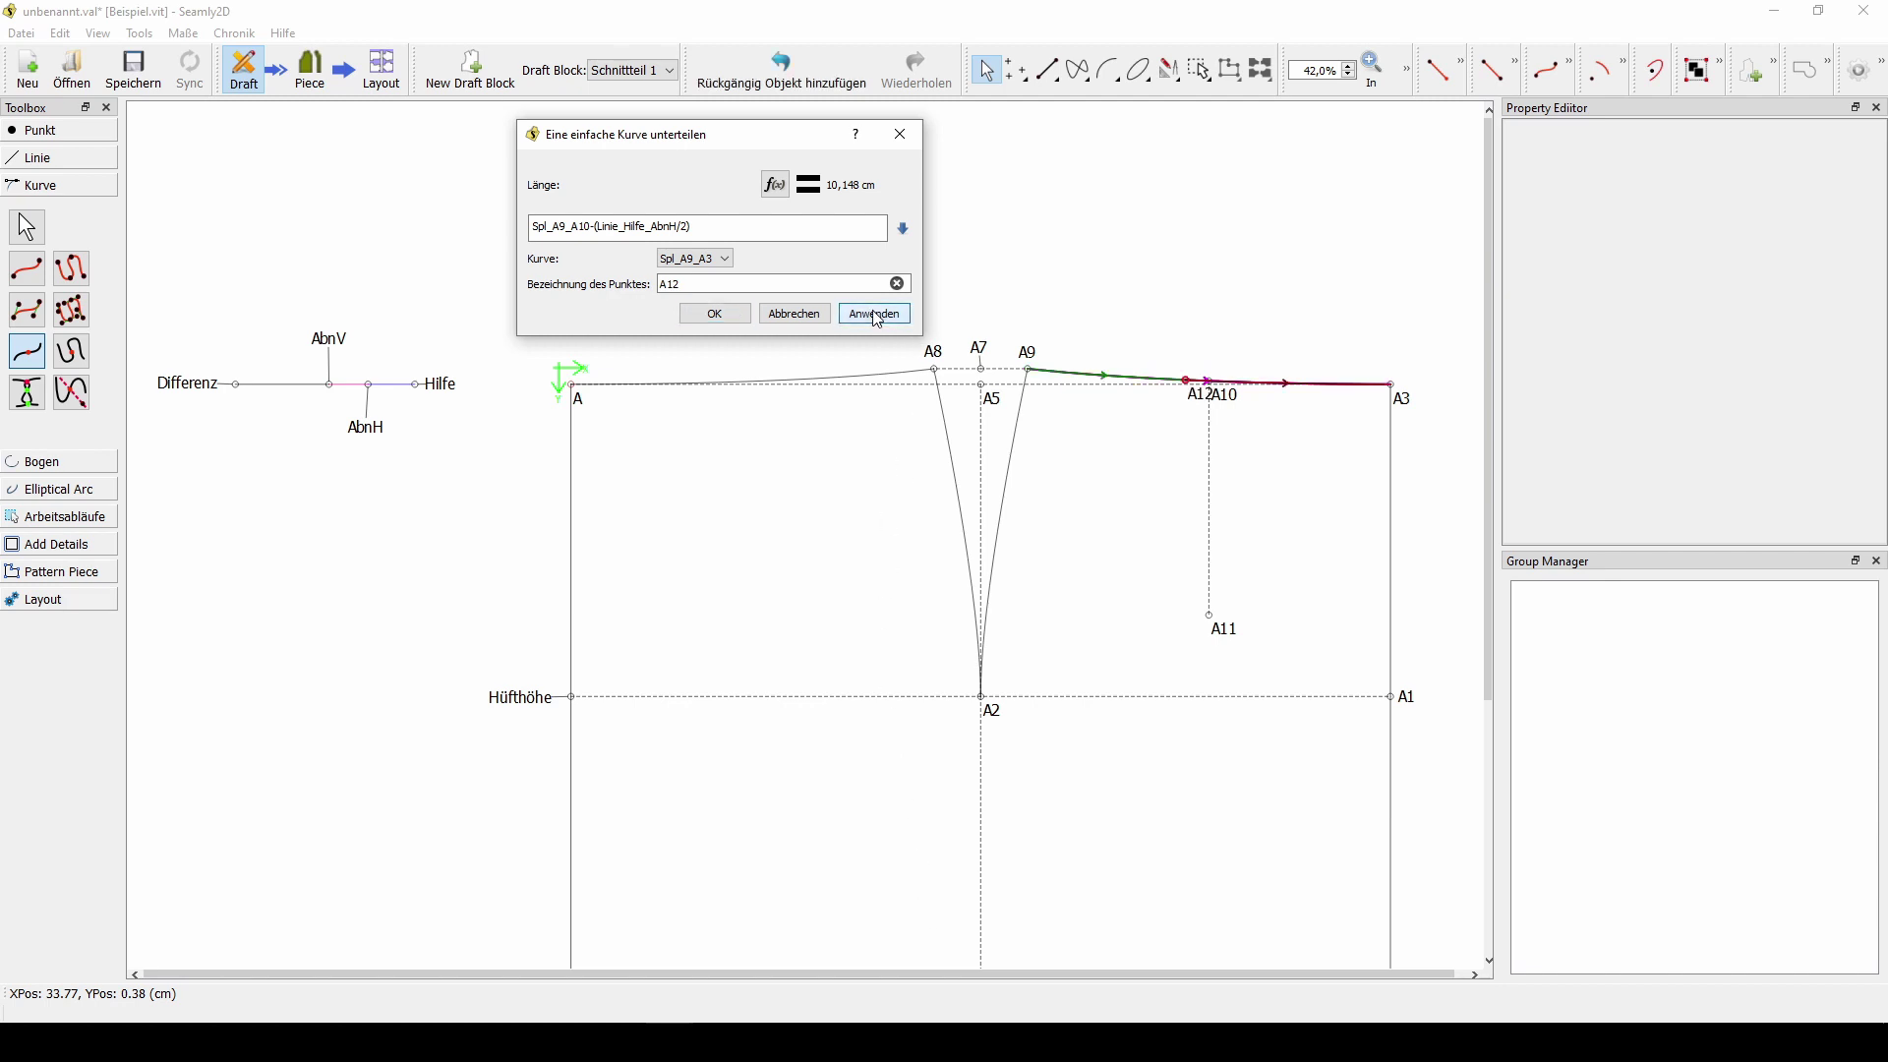
left_click_drag(690, 226, 520, 238)
right_click(557, 228)
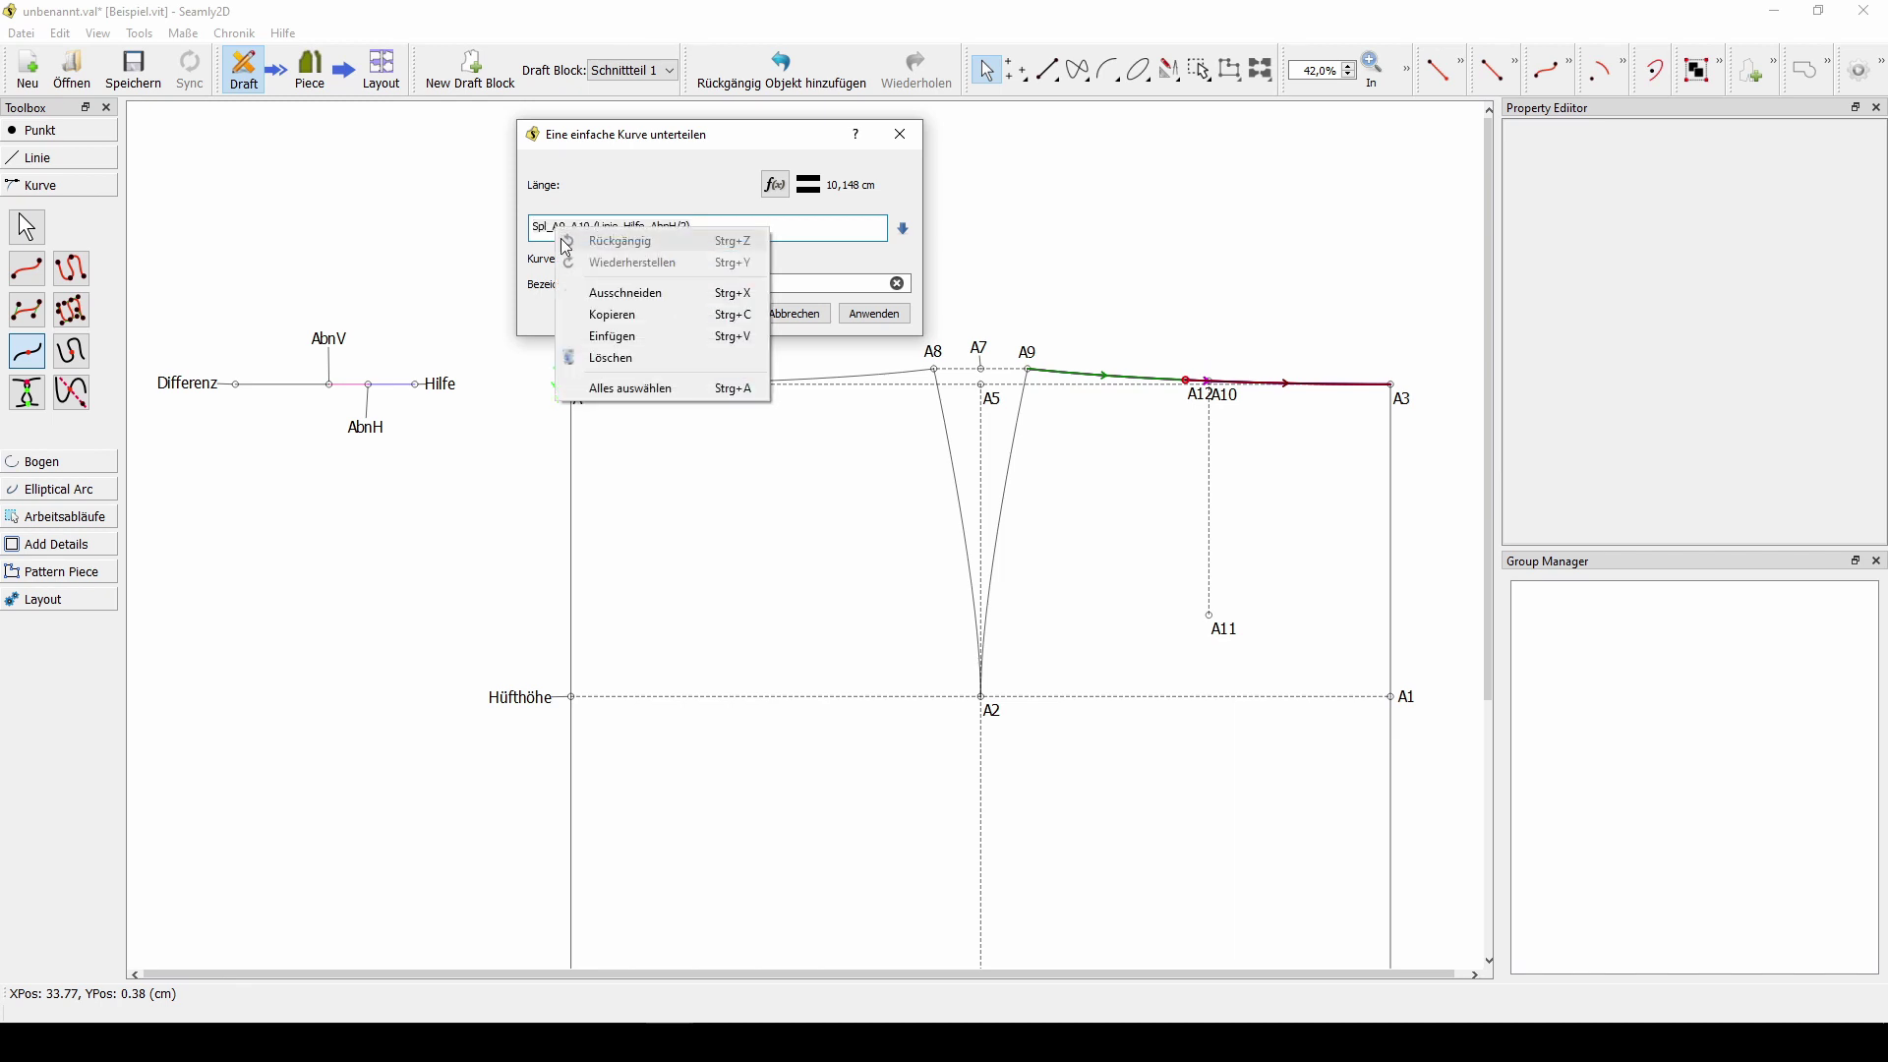
left_click(599, 311)
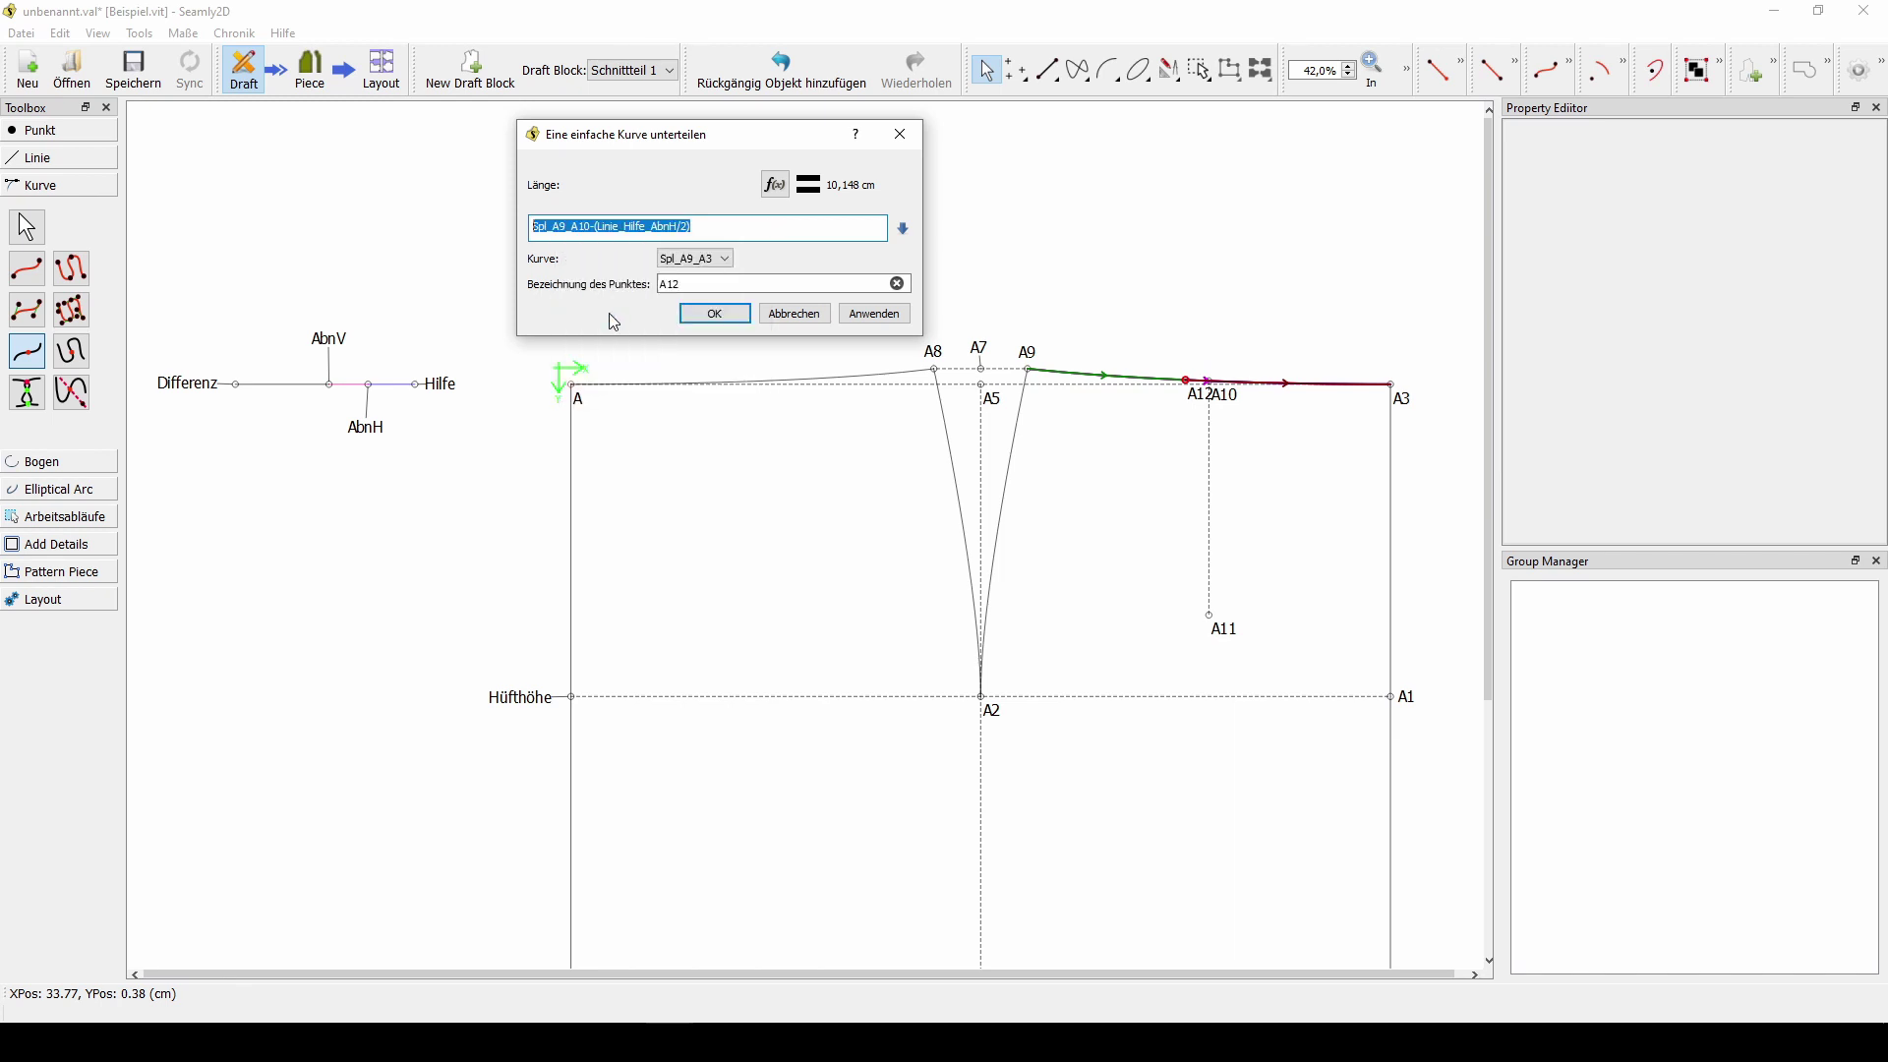
left_click(714, 315)
left_click_drag(1198, 397, 1180, 346)
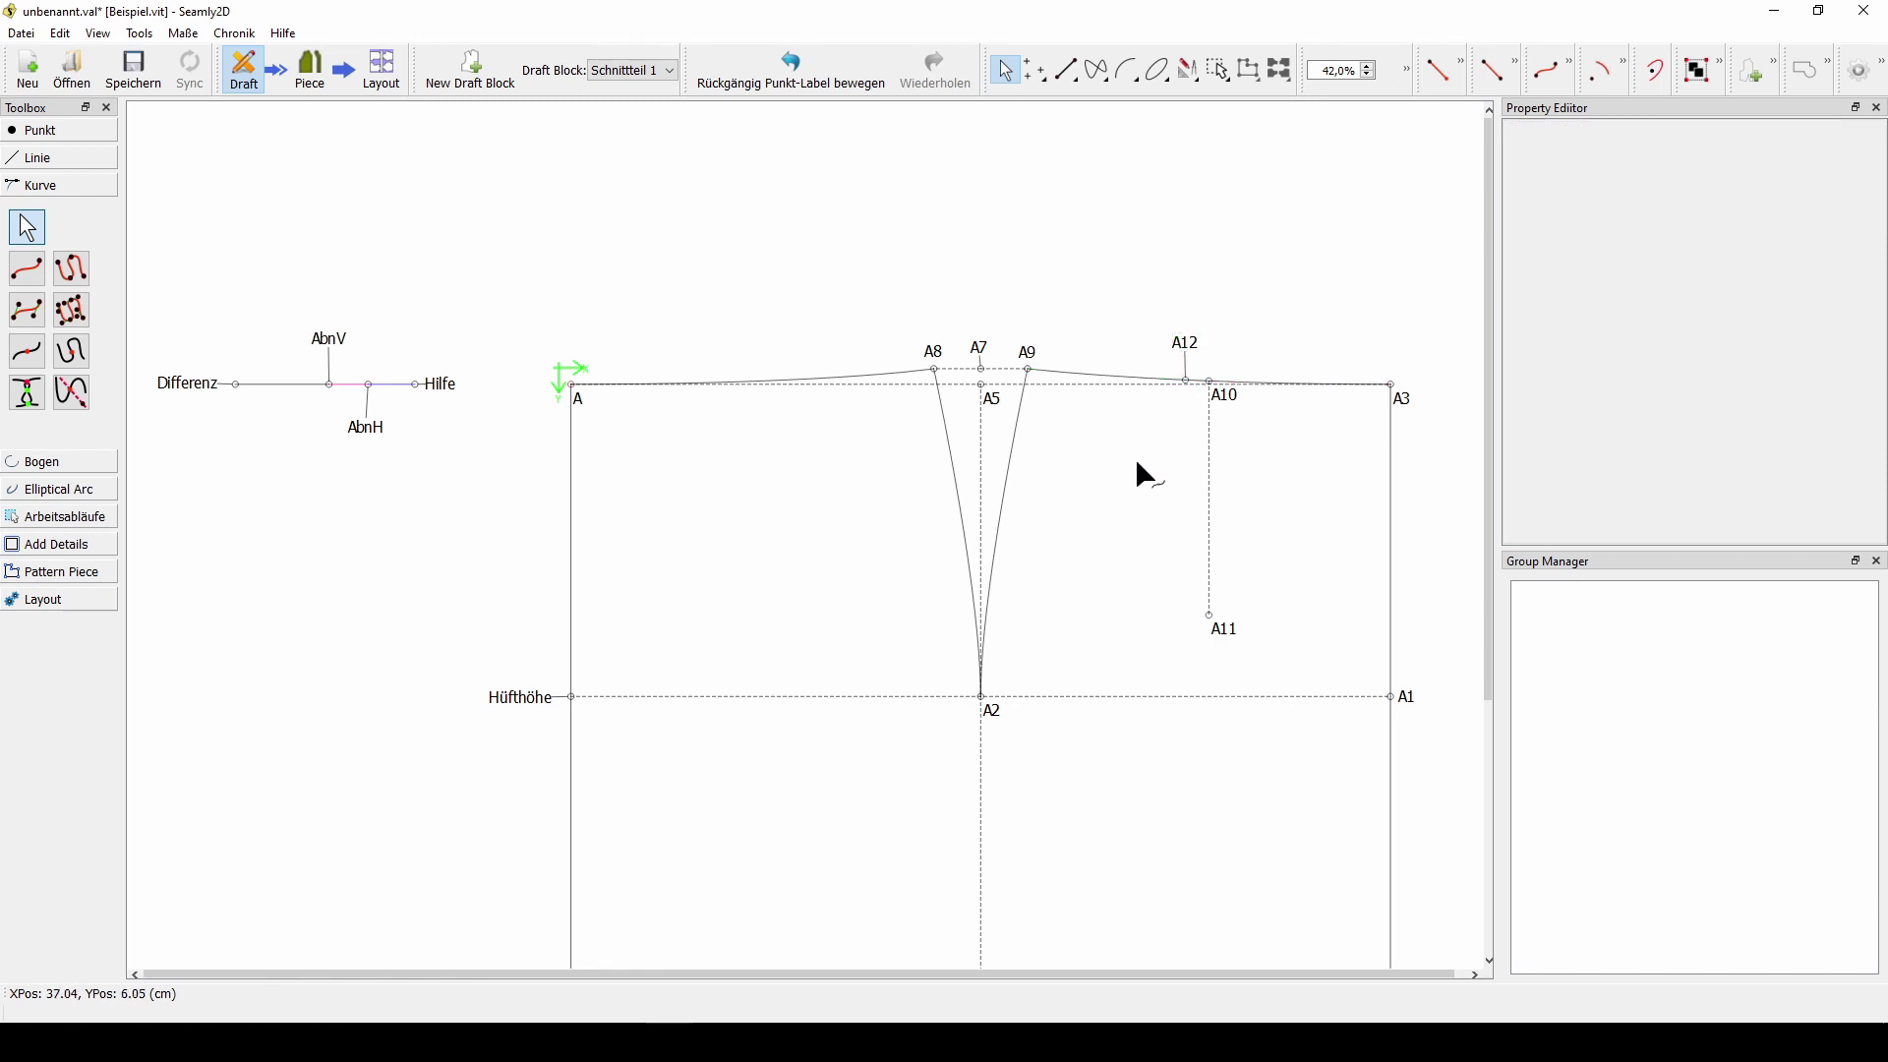
- Place A13 on Spl_A9_A3 at Spl_A9_A10+(Linie_Hilfe_AbnH/2), 13,148 cm along the curve
left_click(40, 356)
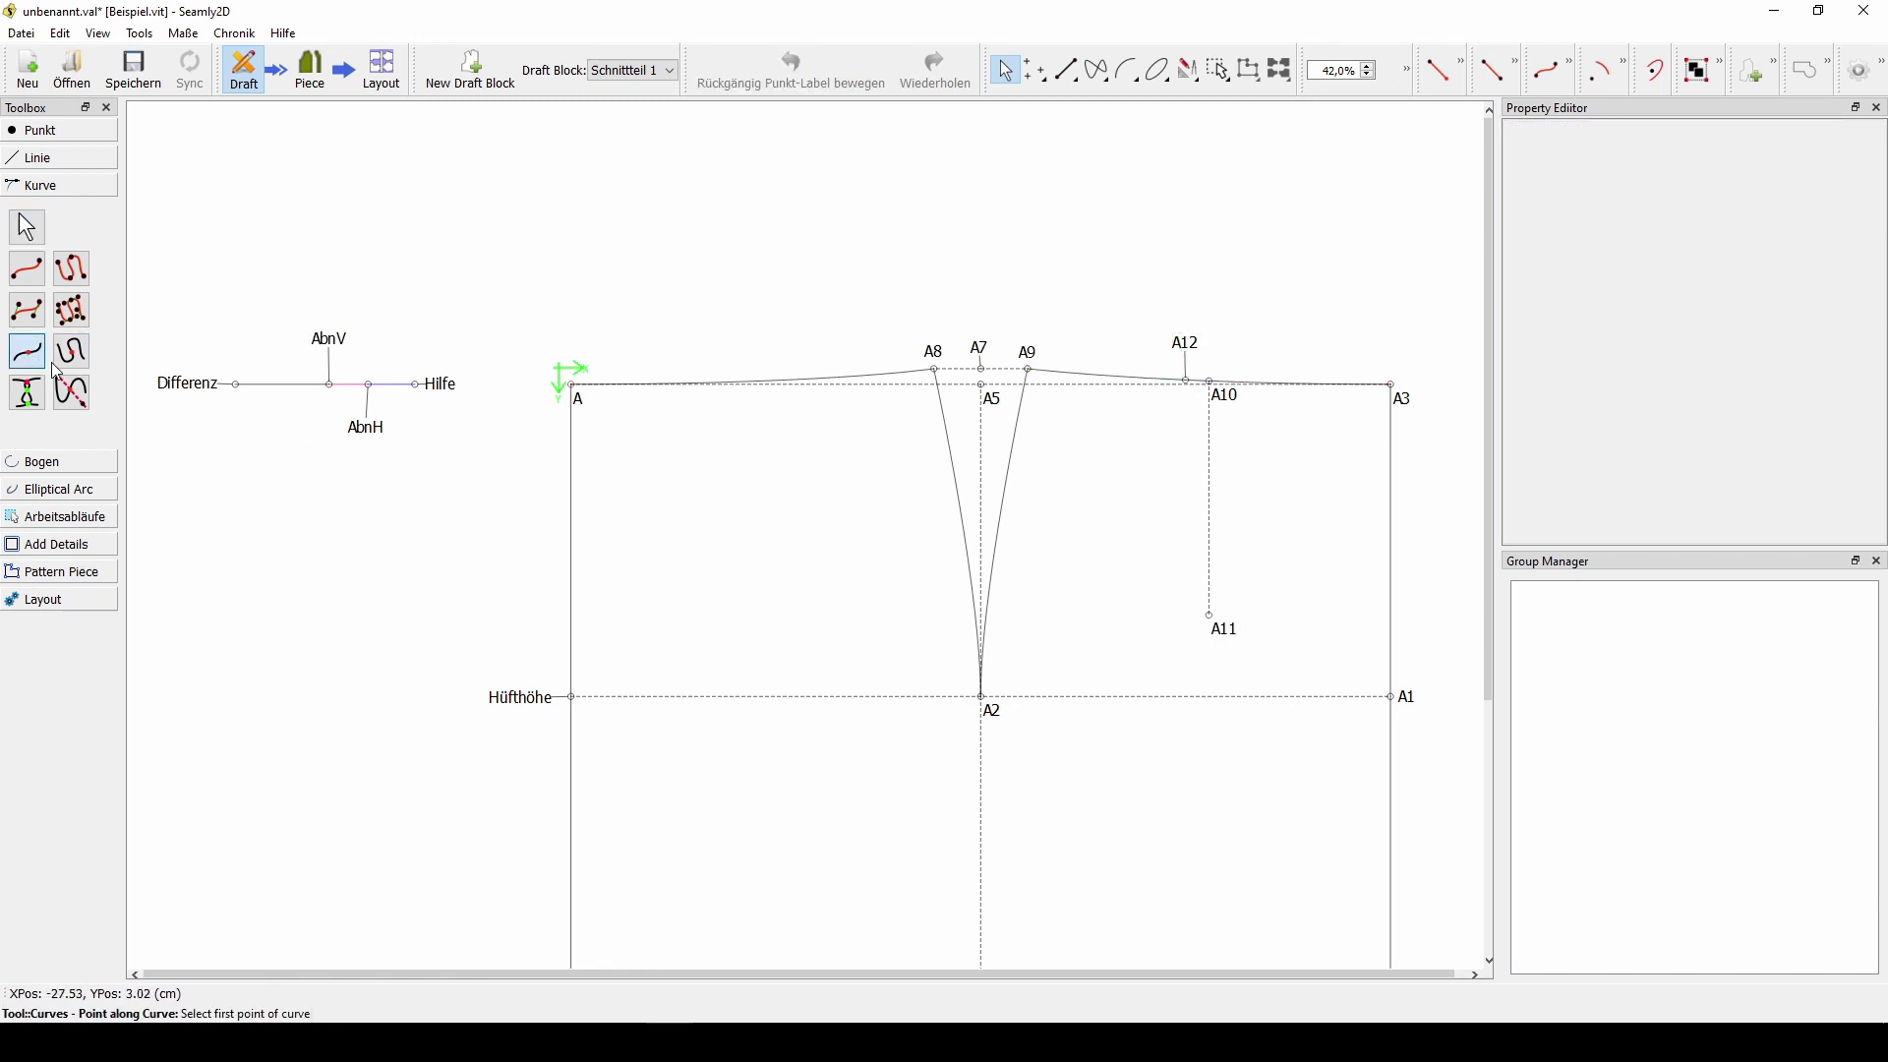
left_click(1099, 383)
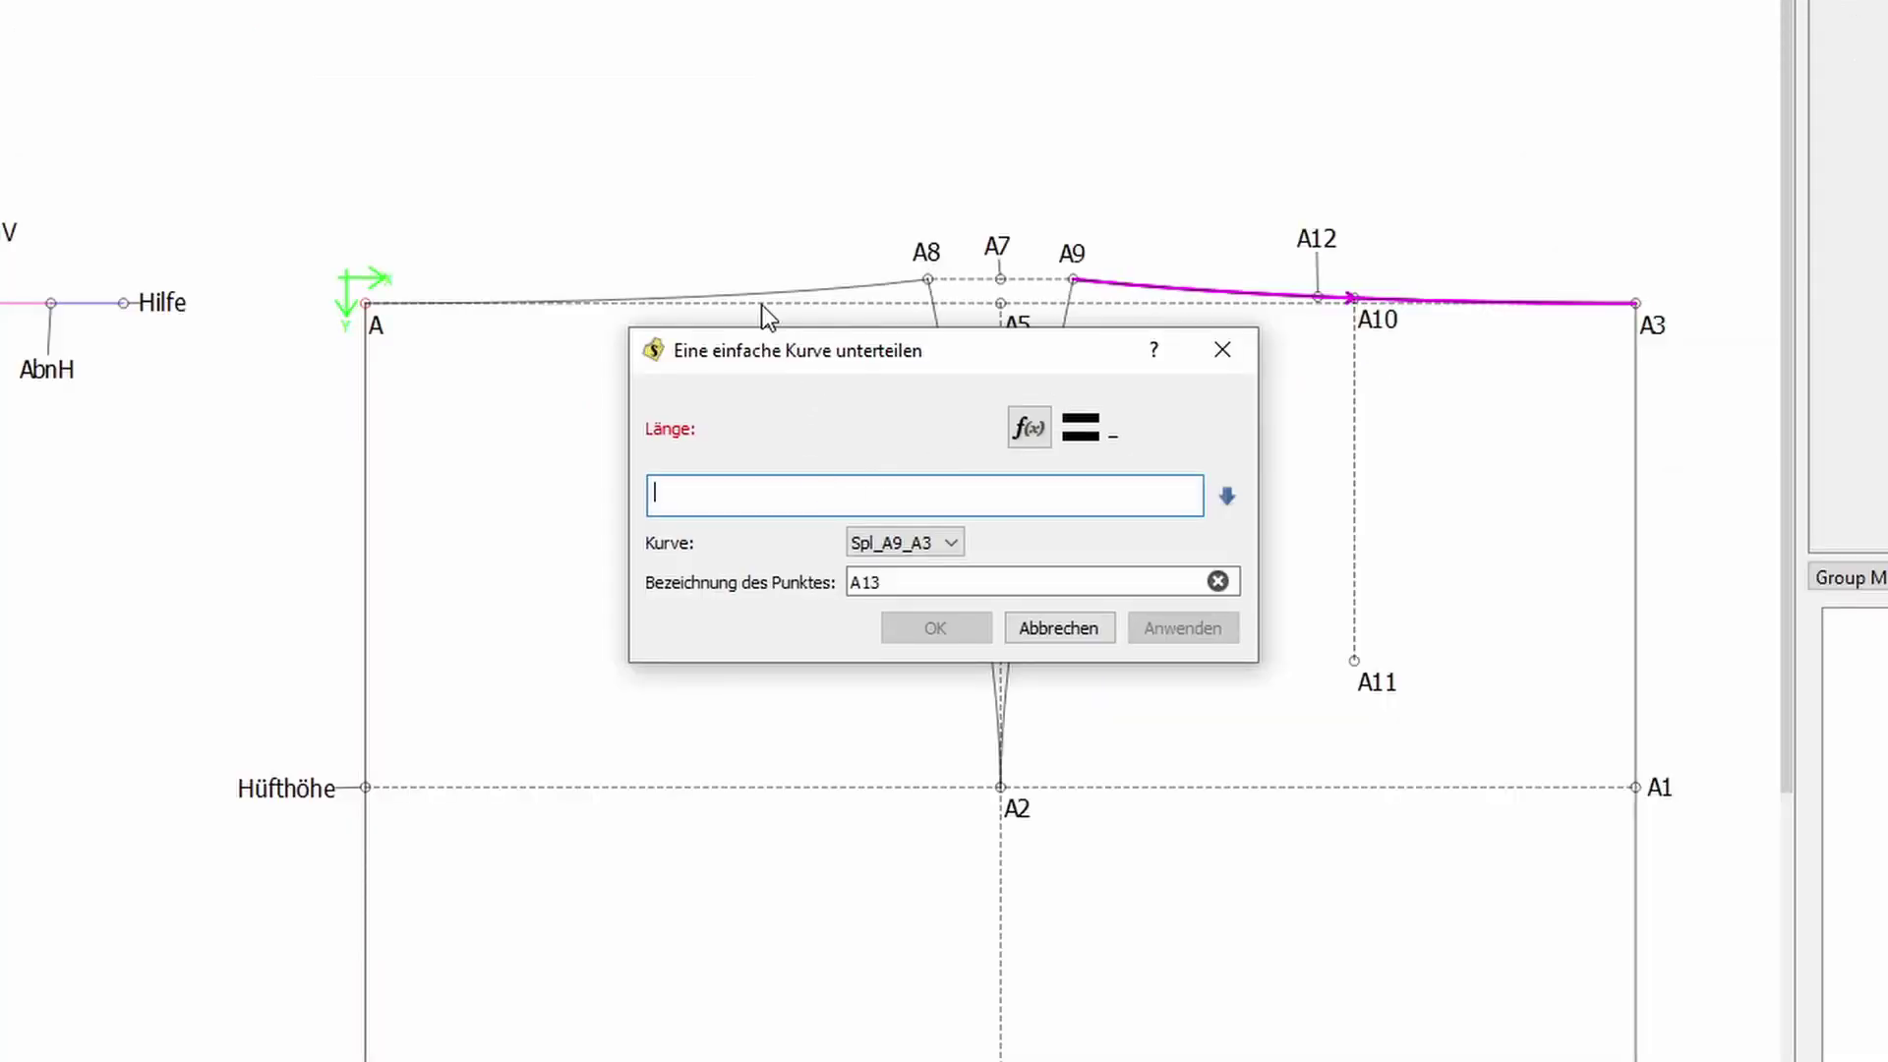
type("Spl_A9_A10-(Linie_Hilfe_AbnH/2)")
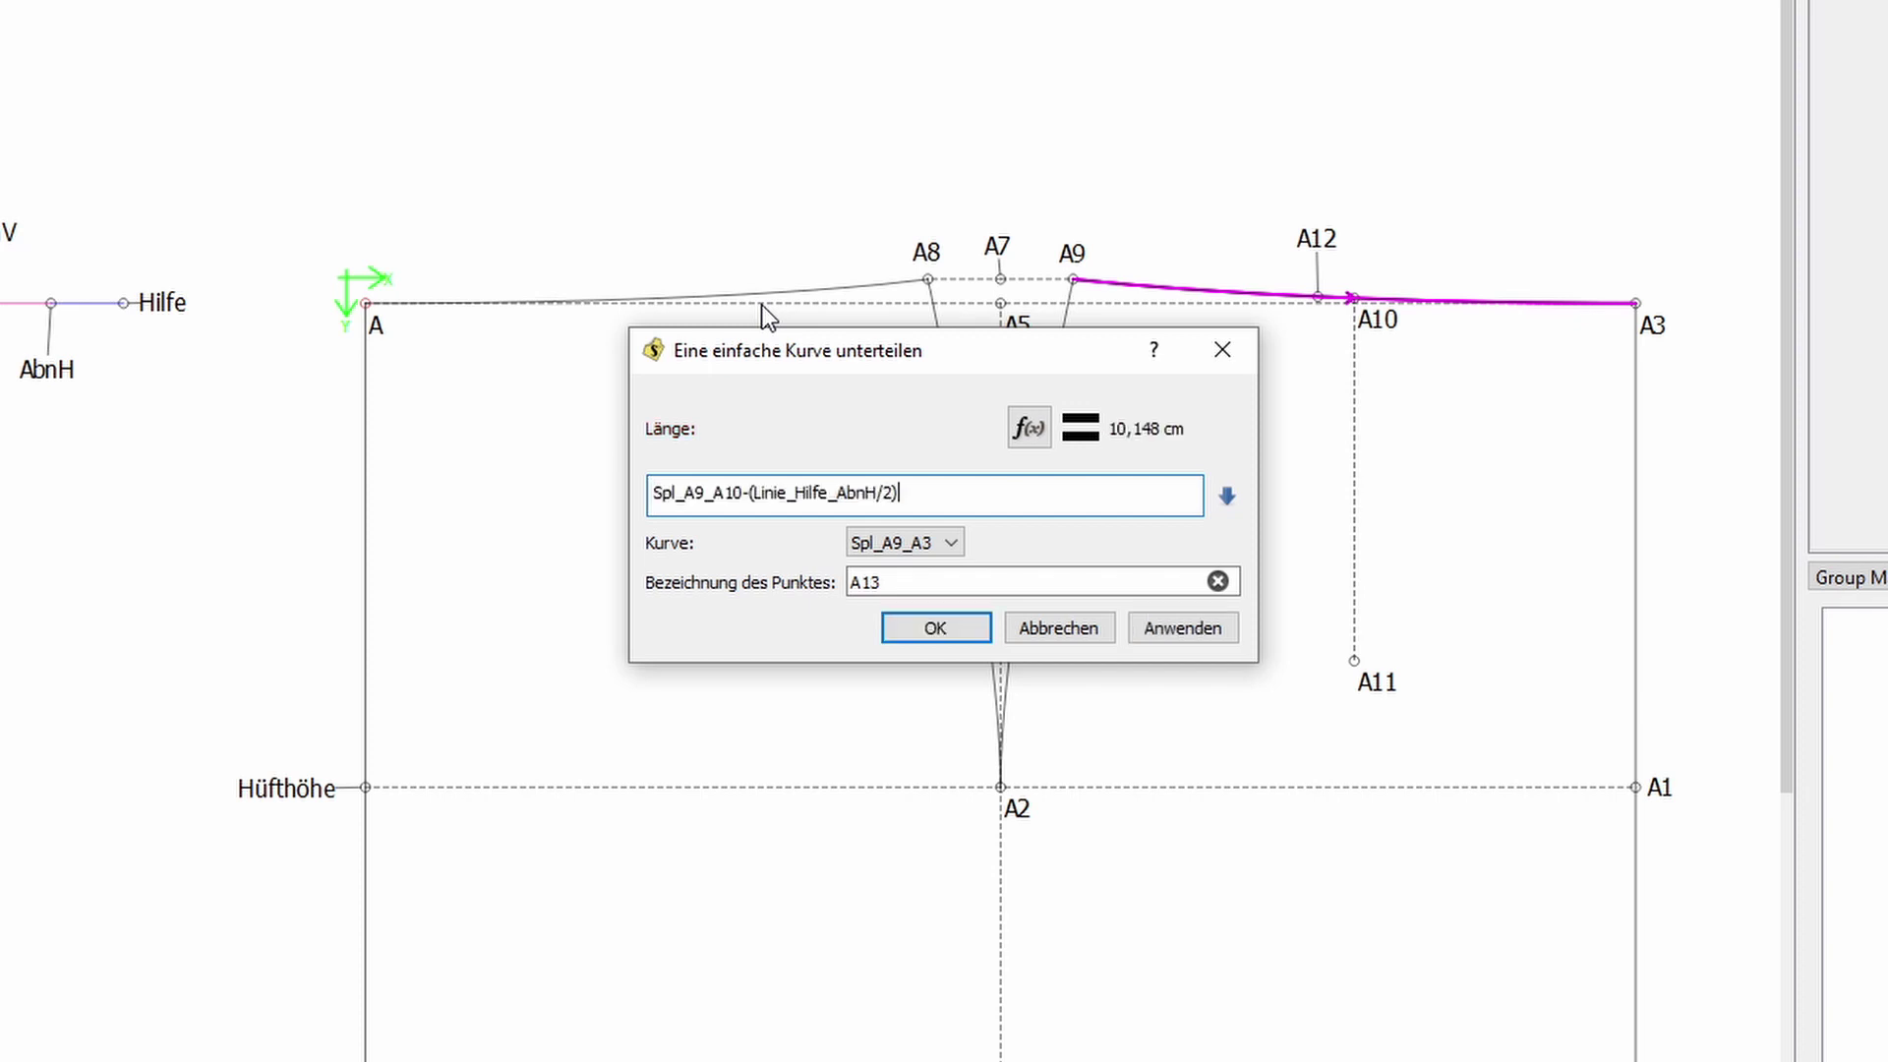
double_click(747, 493)
type("+")
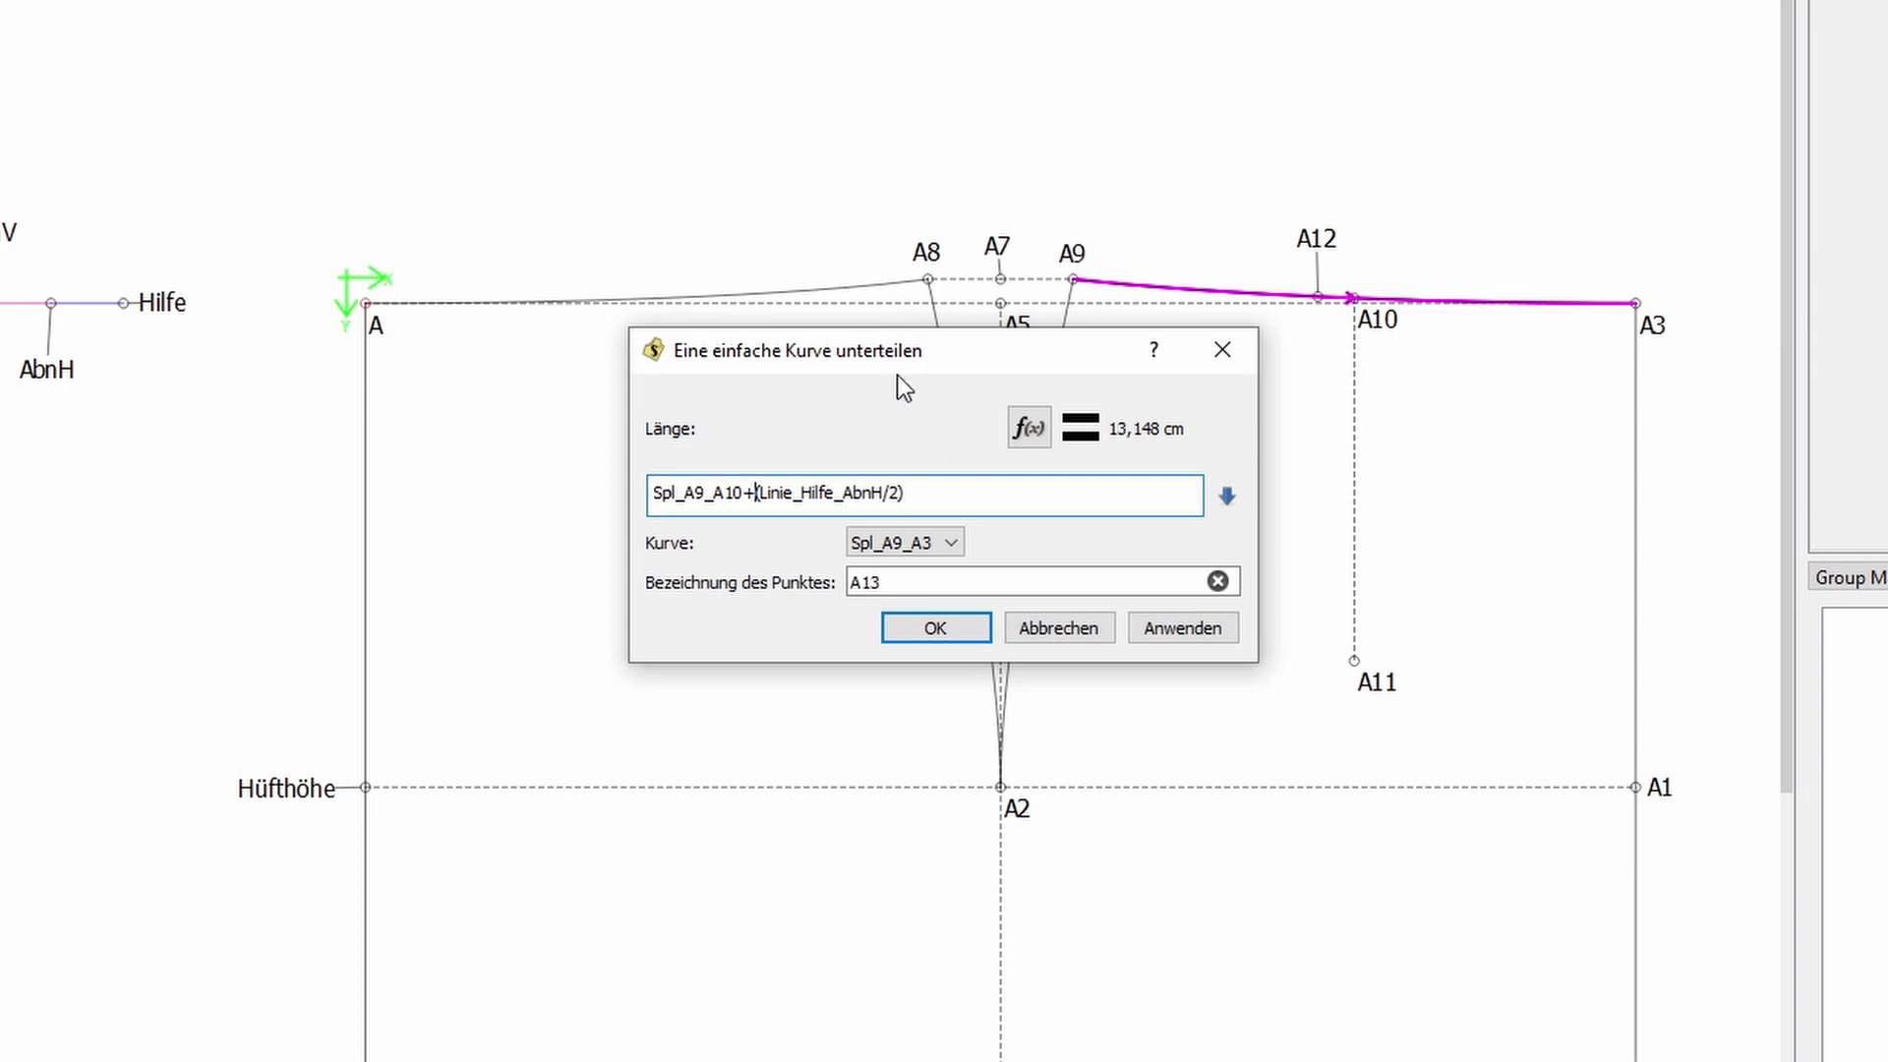
left_click(1169, 629)
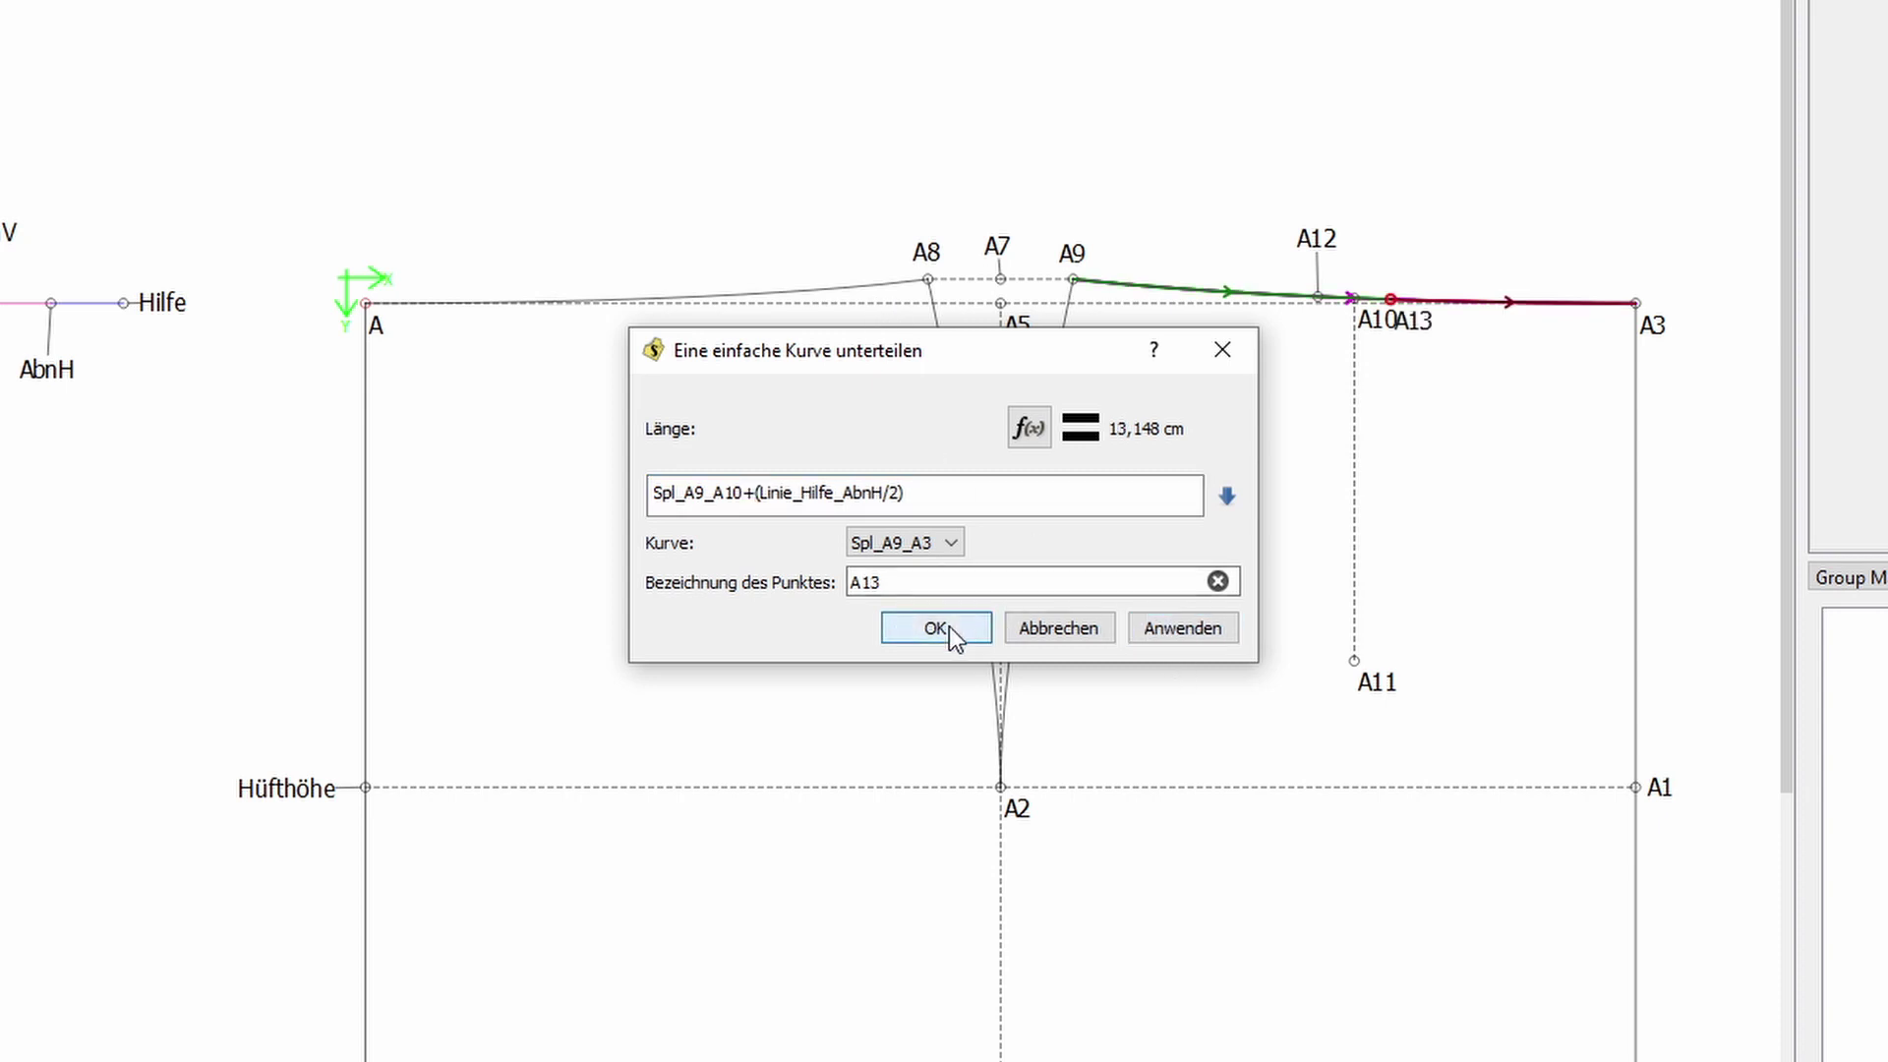
left_click(948, 628)
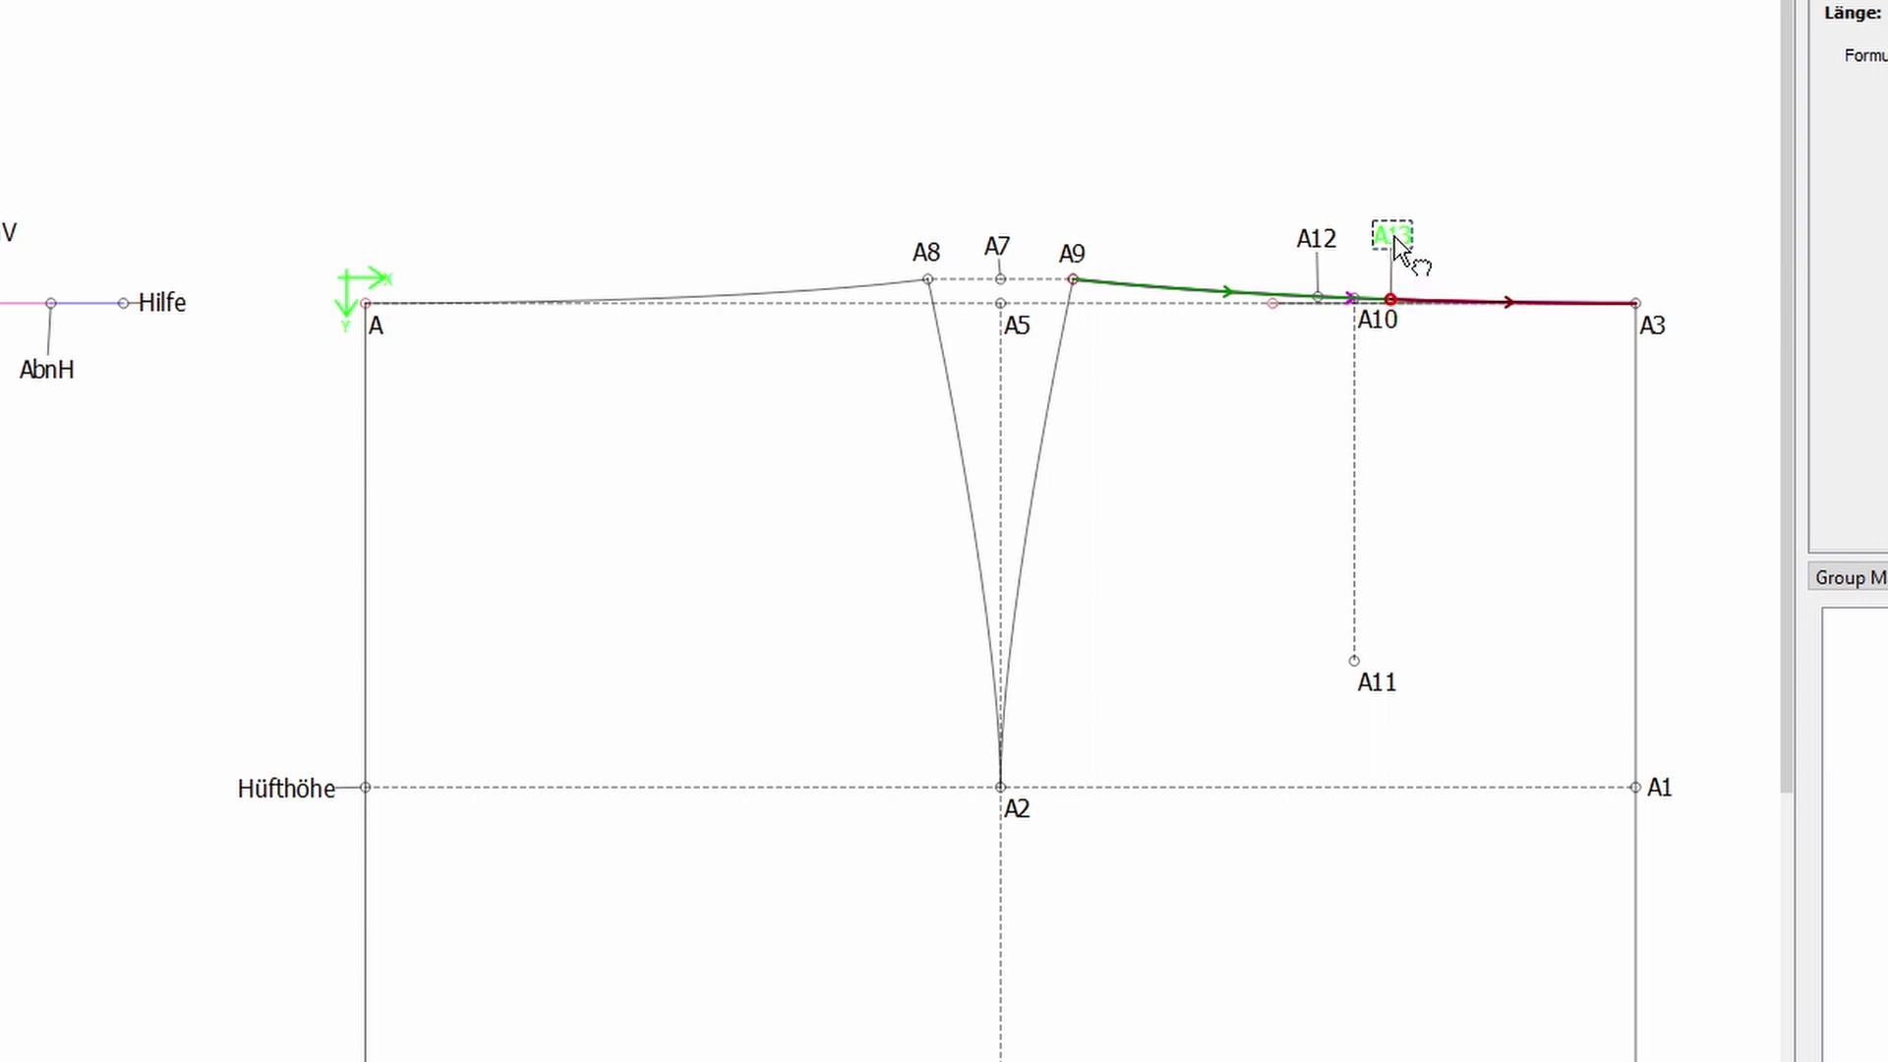
left_click_drag(1394, 237, 1390, 241)
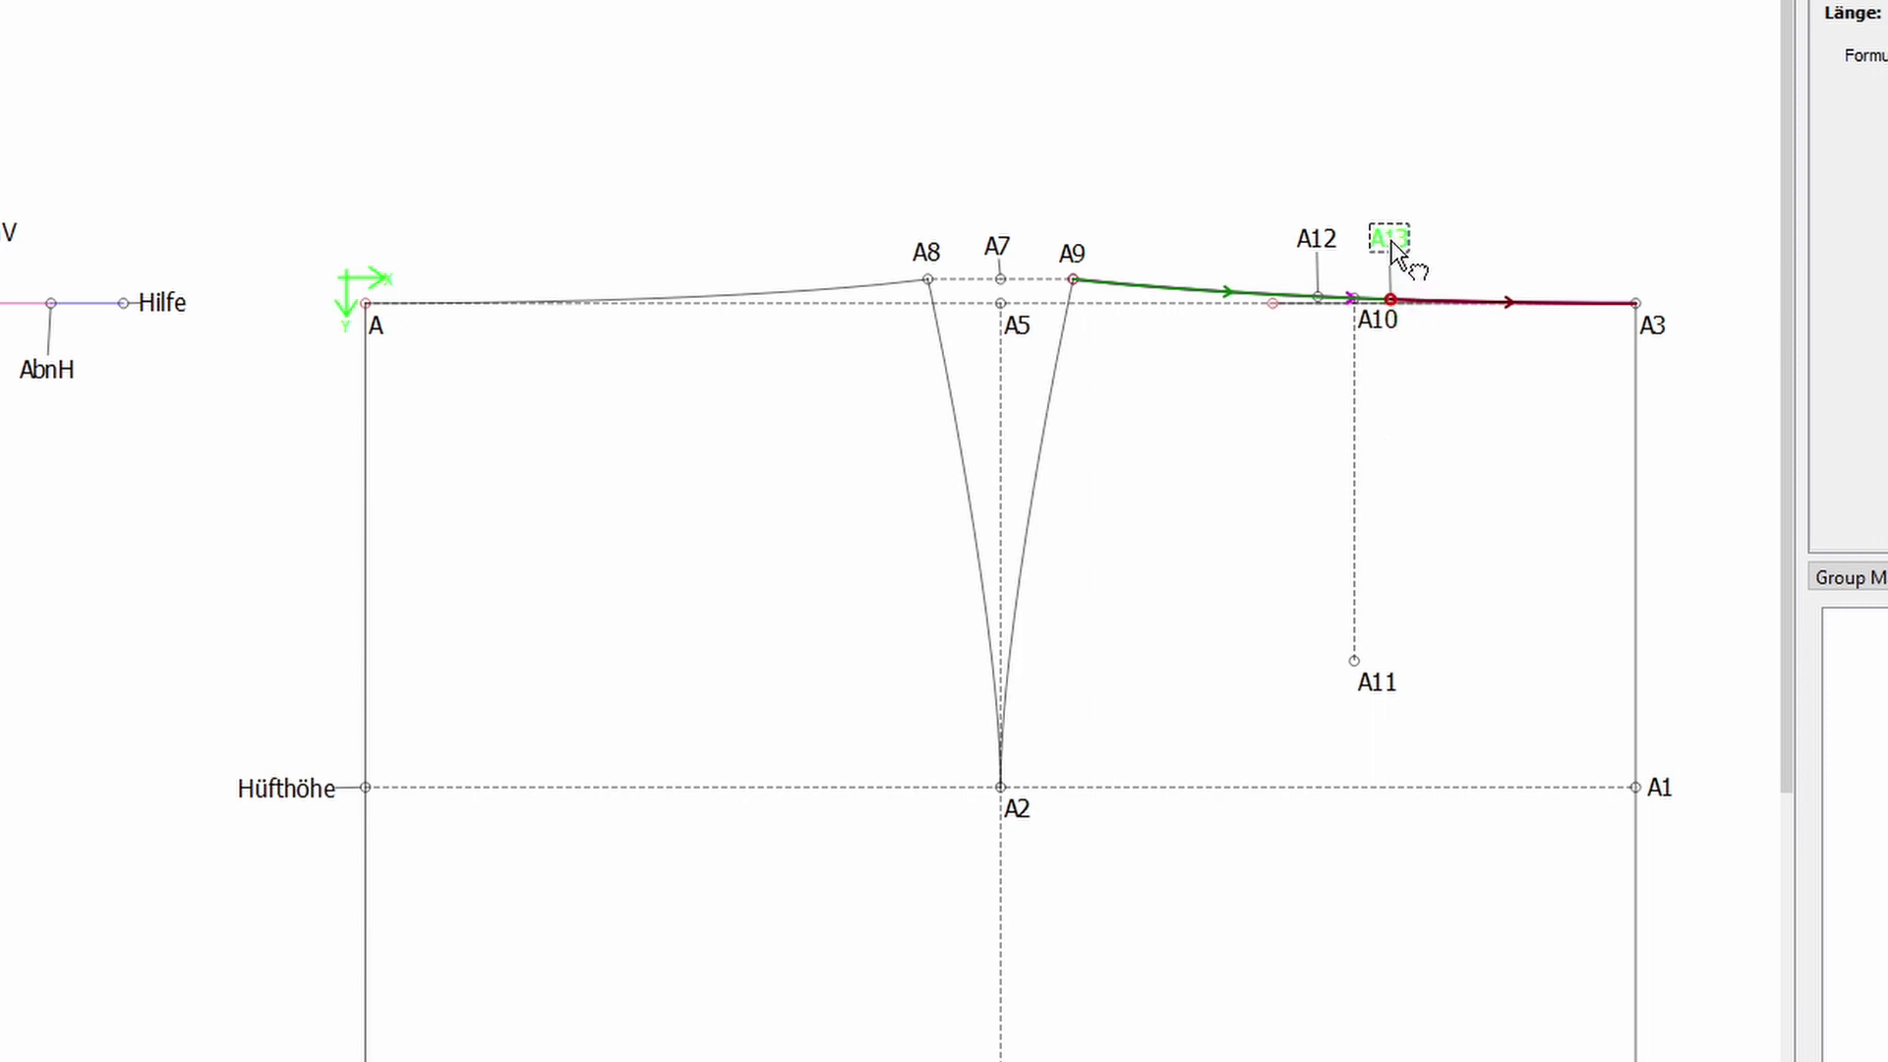
left_click(1455, 458)
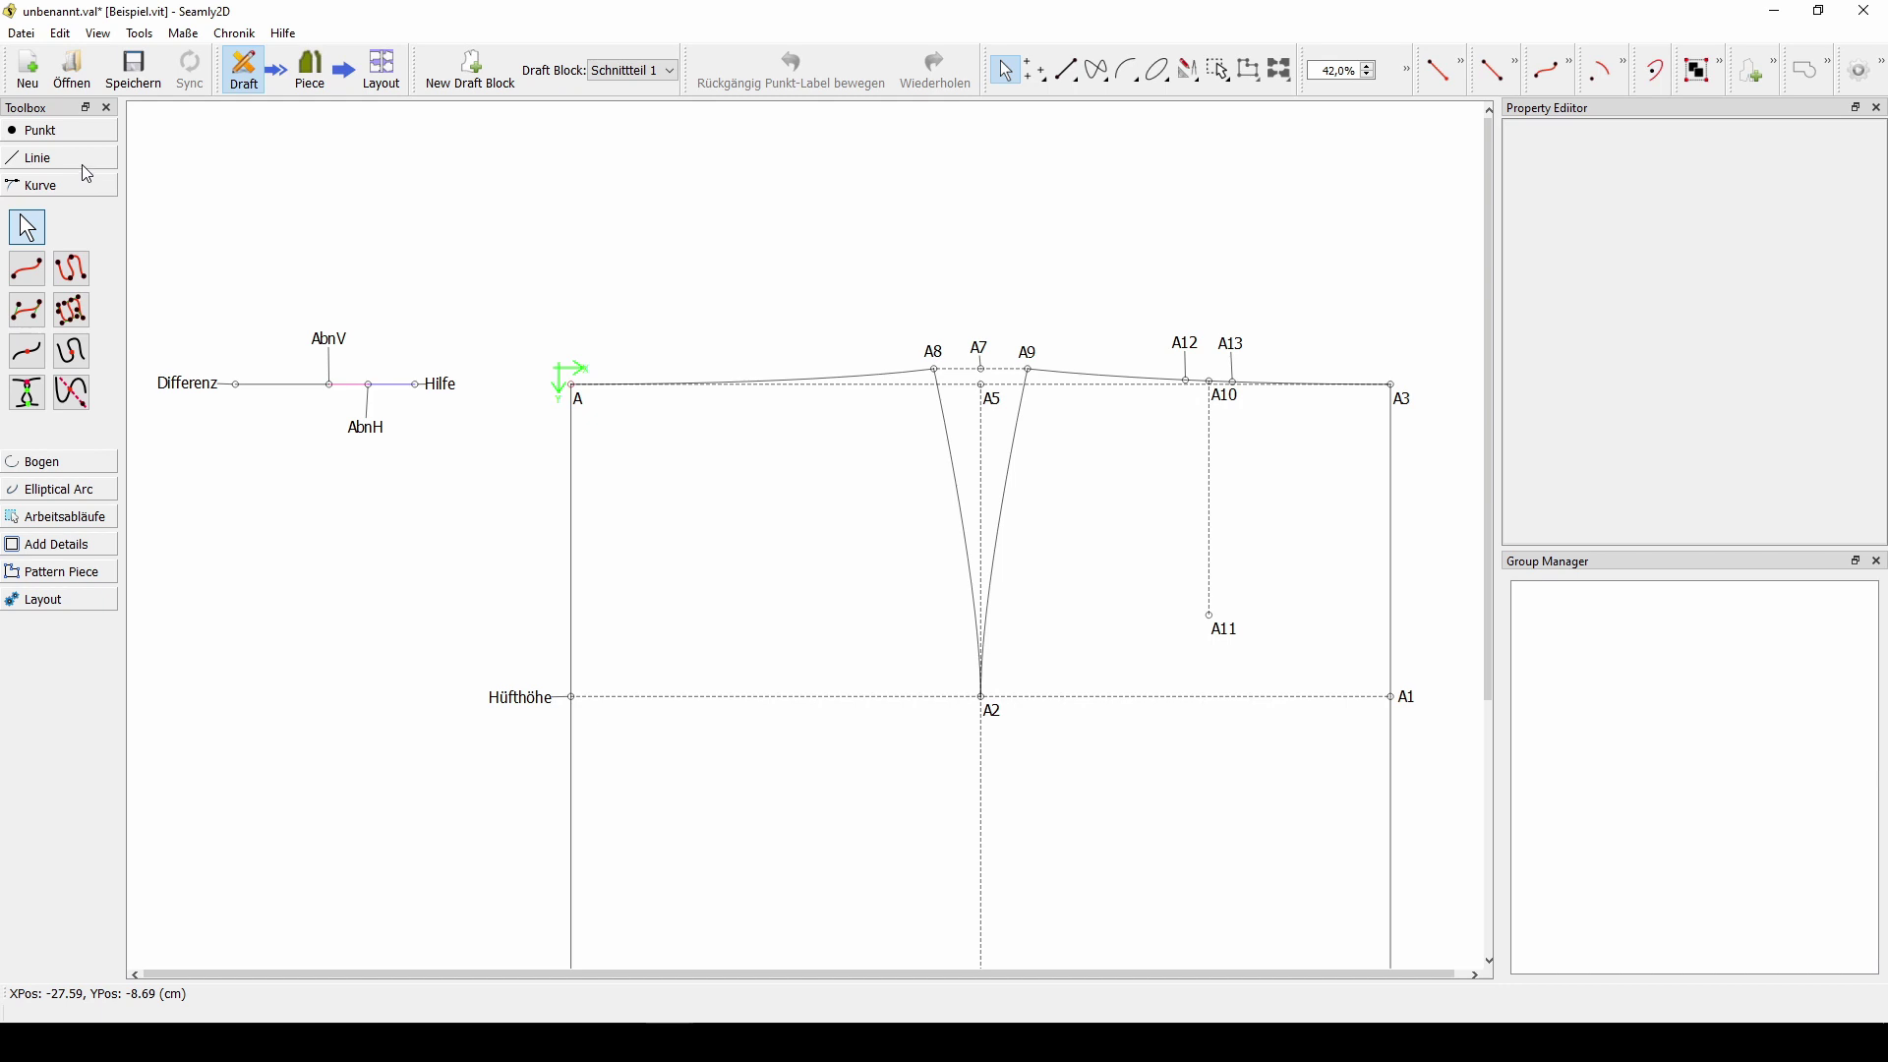
- Draw straight lines A11–A12 and A11–A13 to form the side waist dart
left_click(83, 165)
left_click(27, 241)
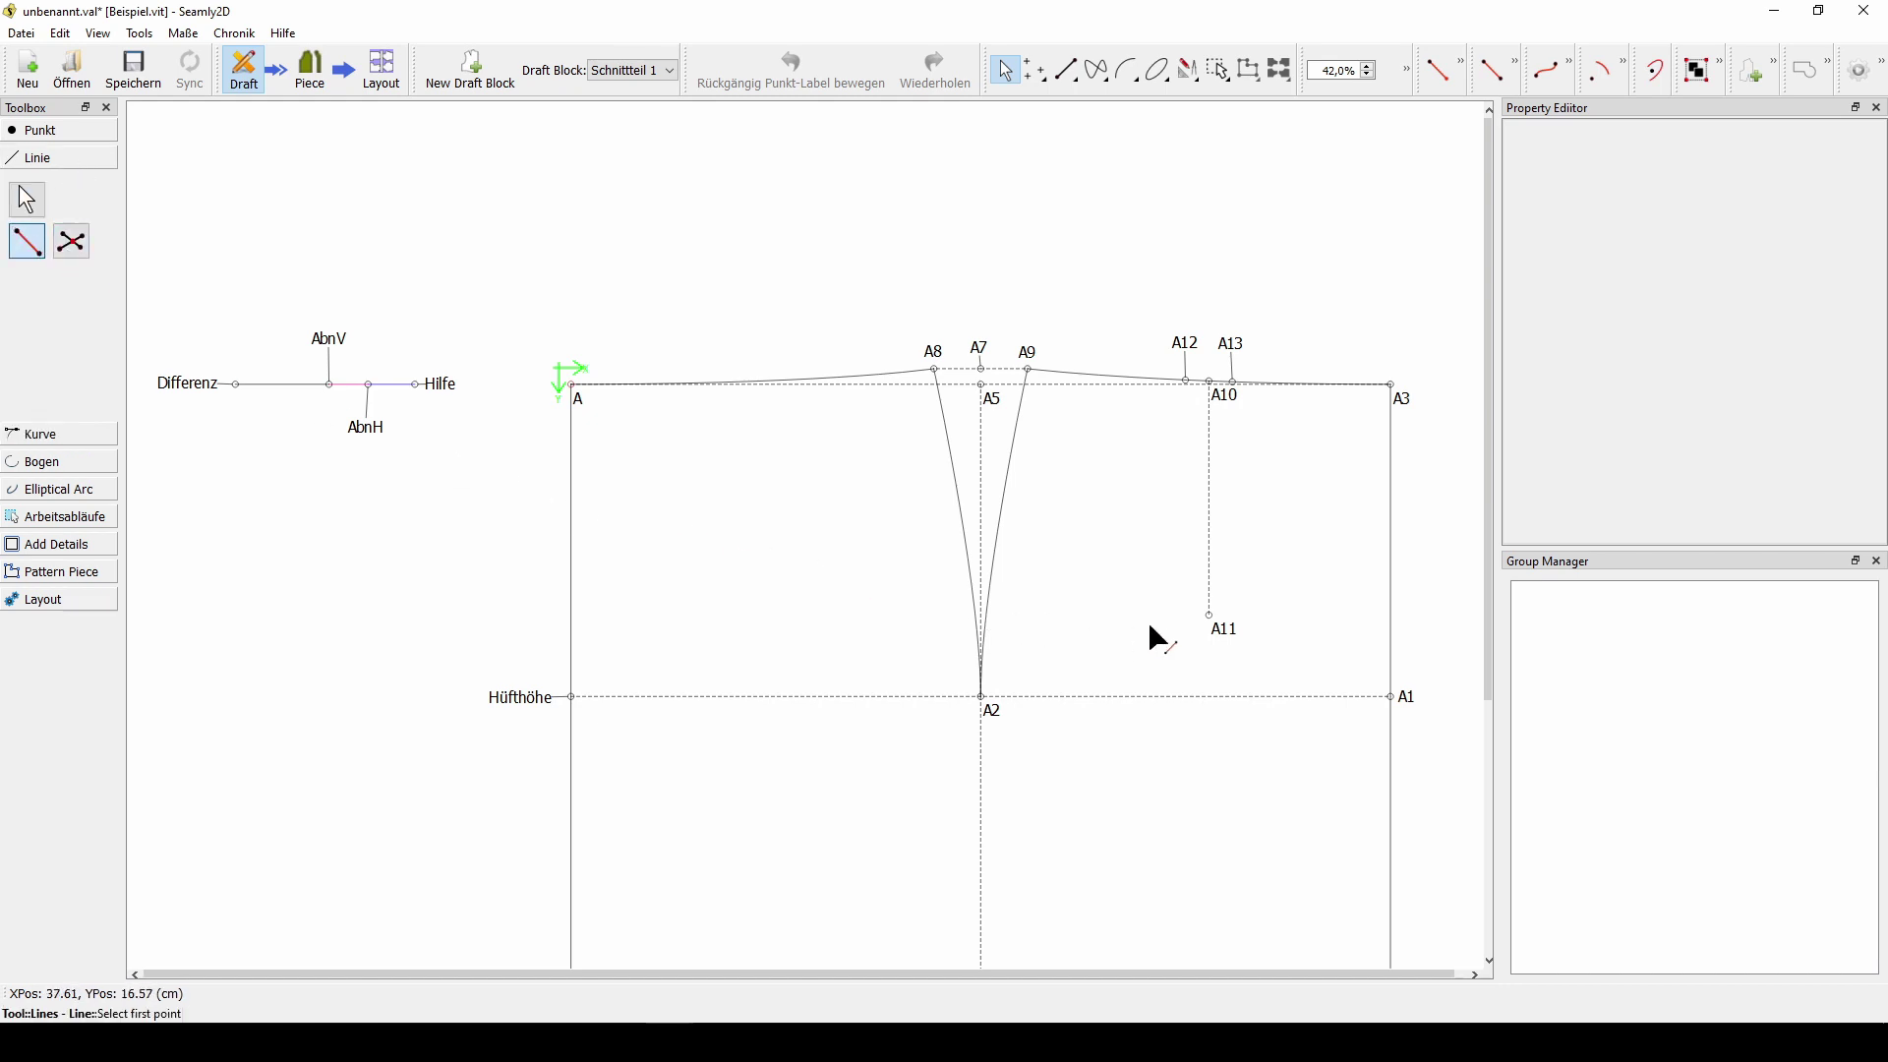
left_click(1209, 616)
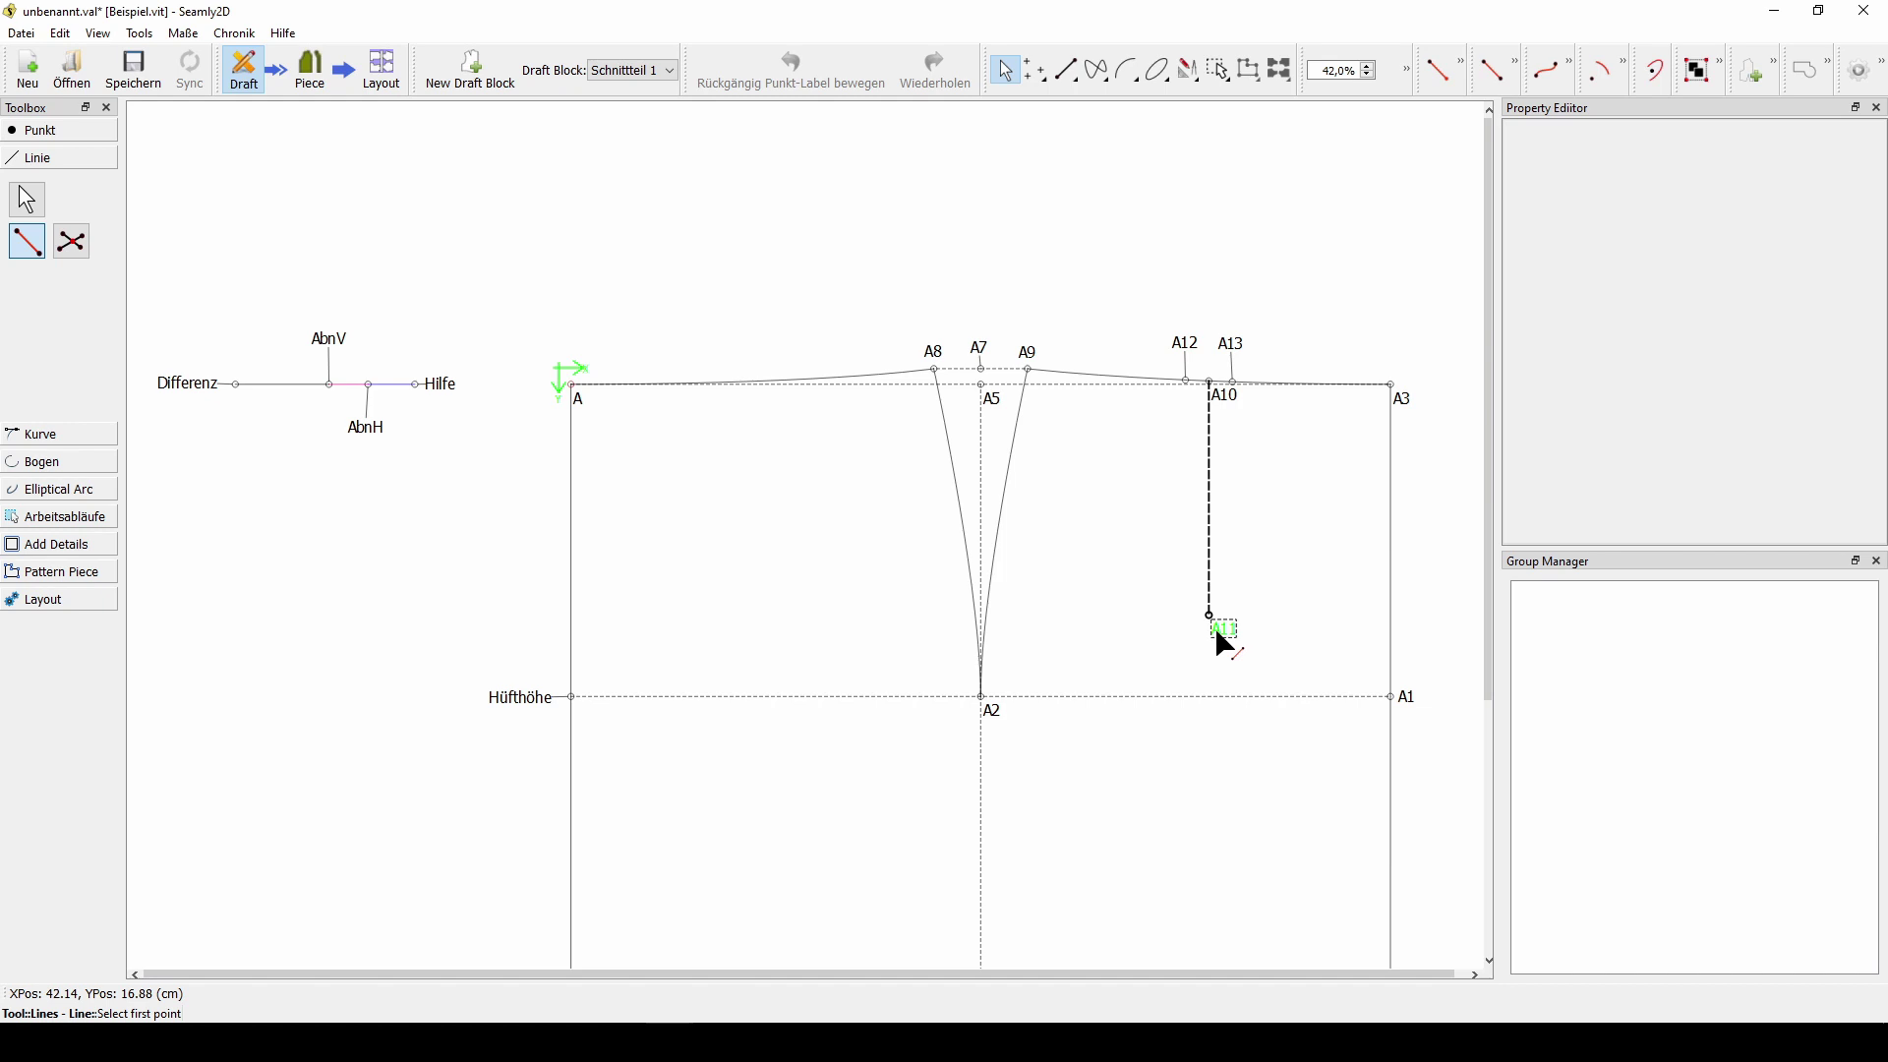
left_click(1186, 351)
left_click(36, 244)
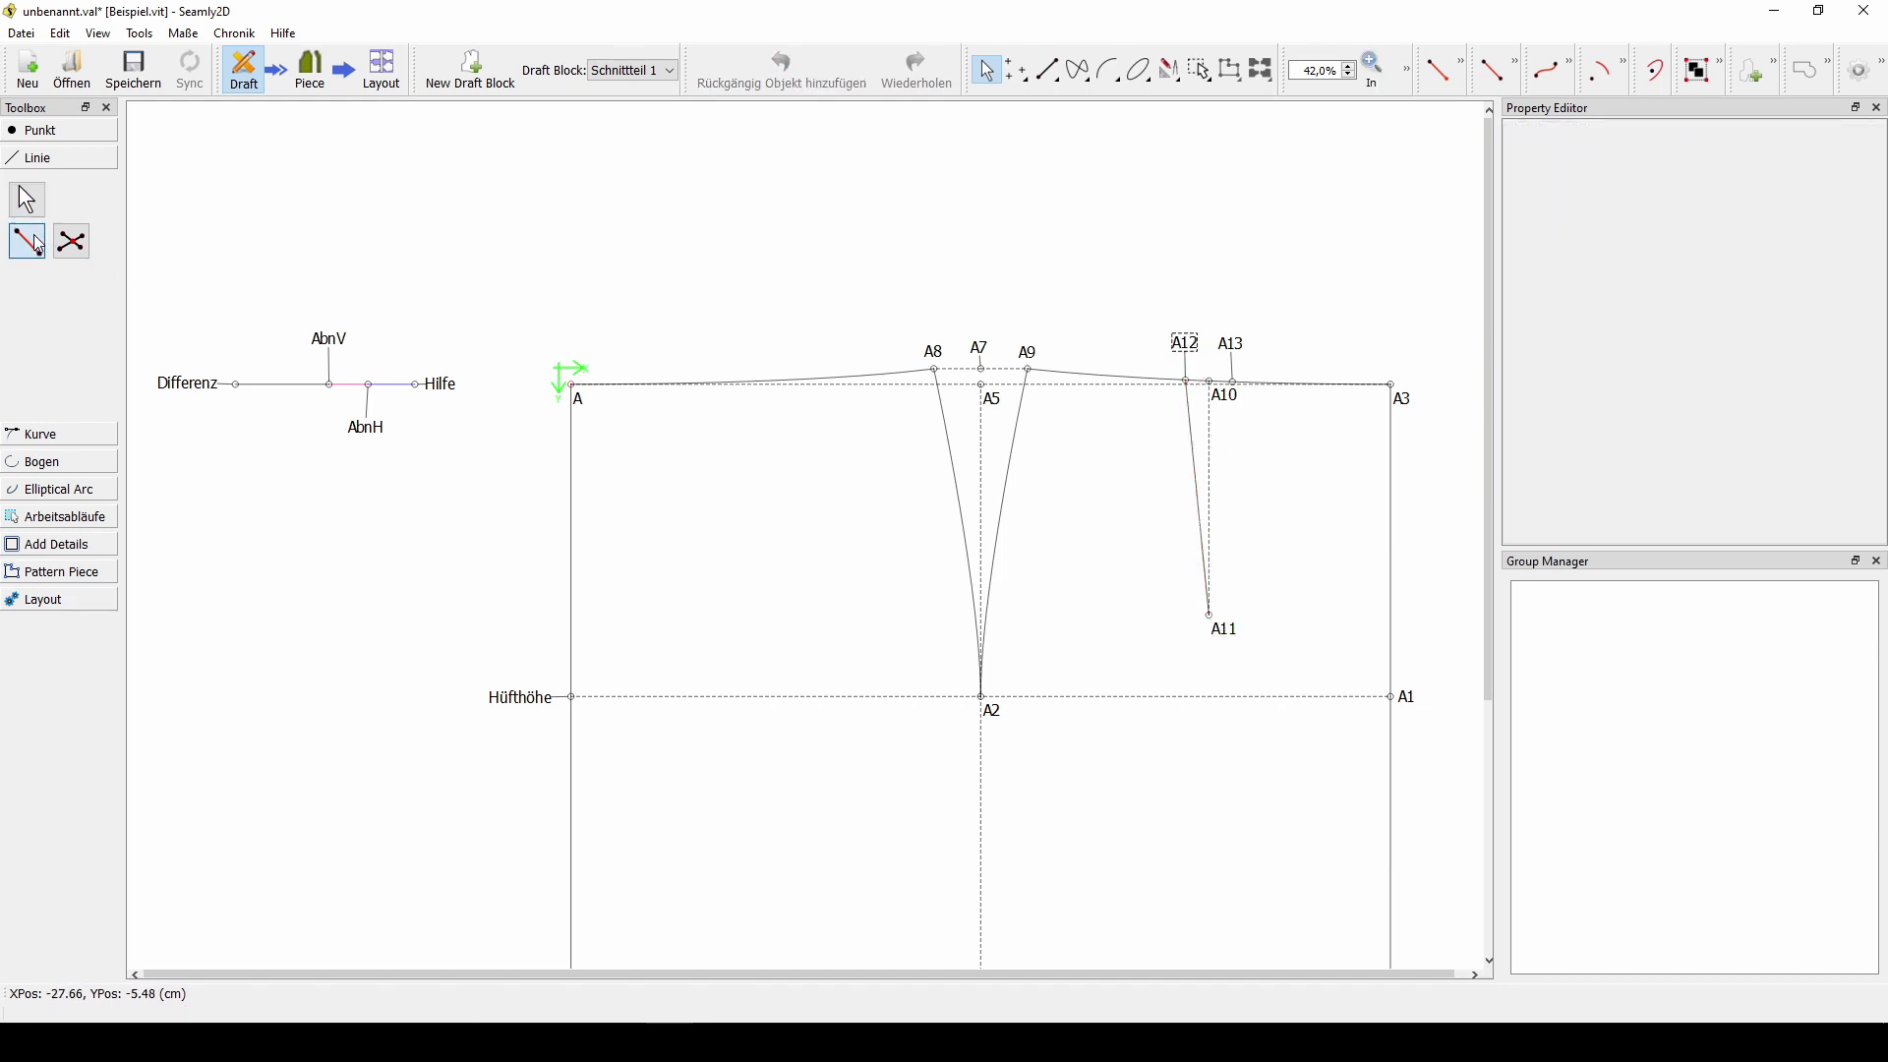
left_click(1209, 615)
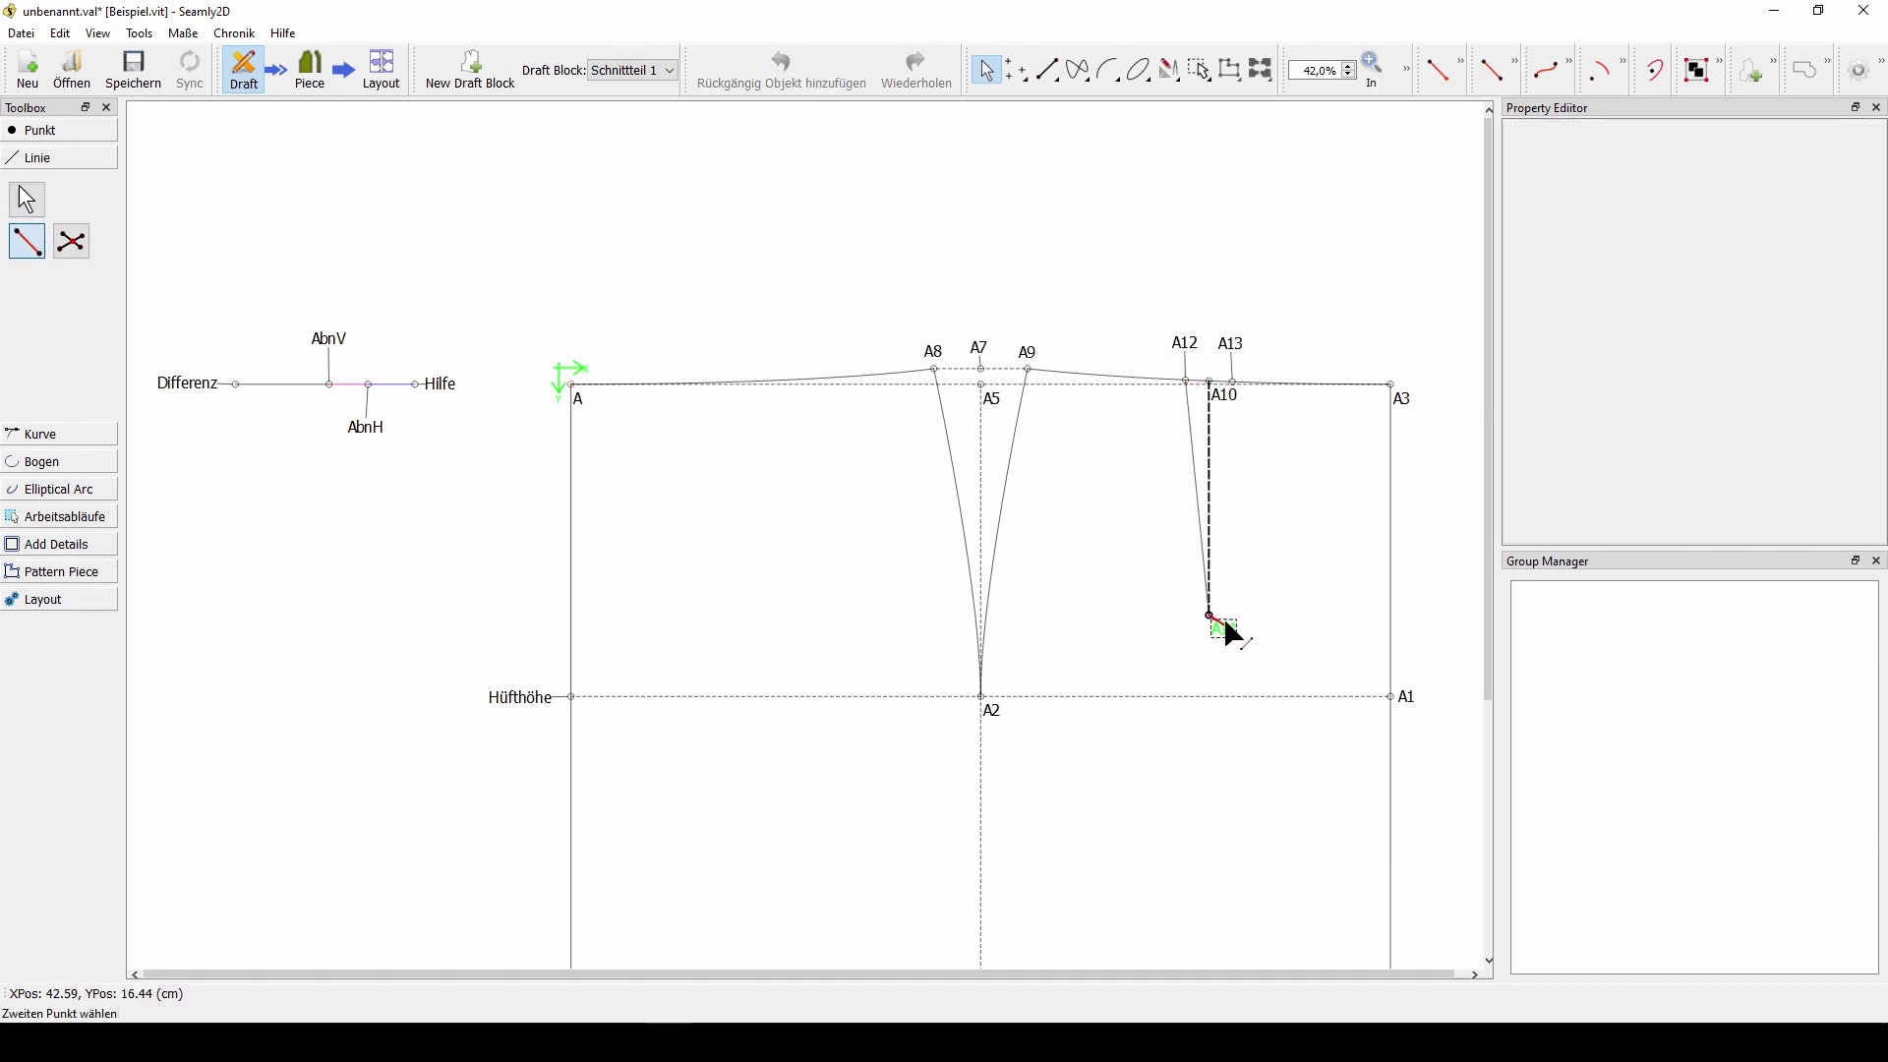
left_click(1235, 382)
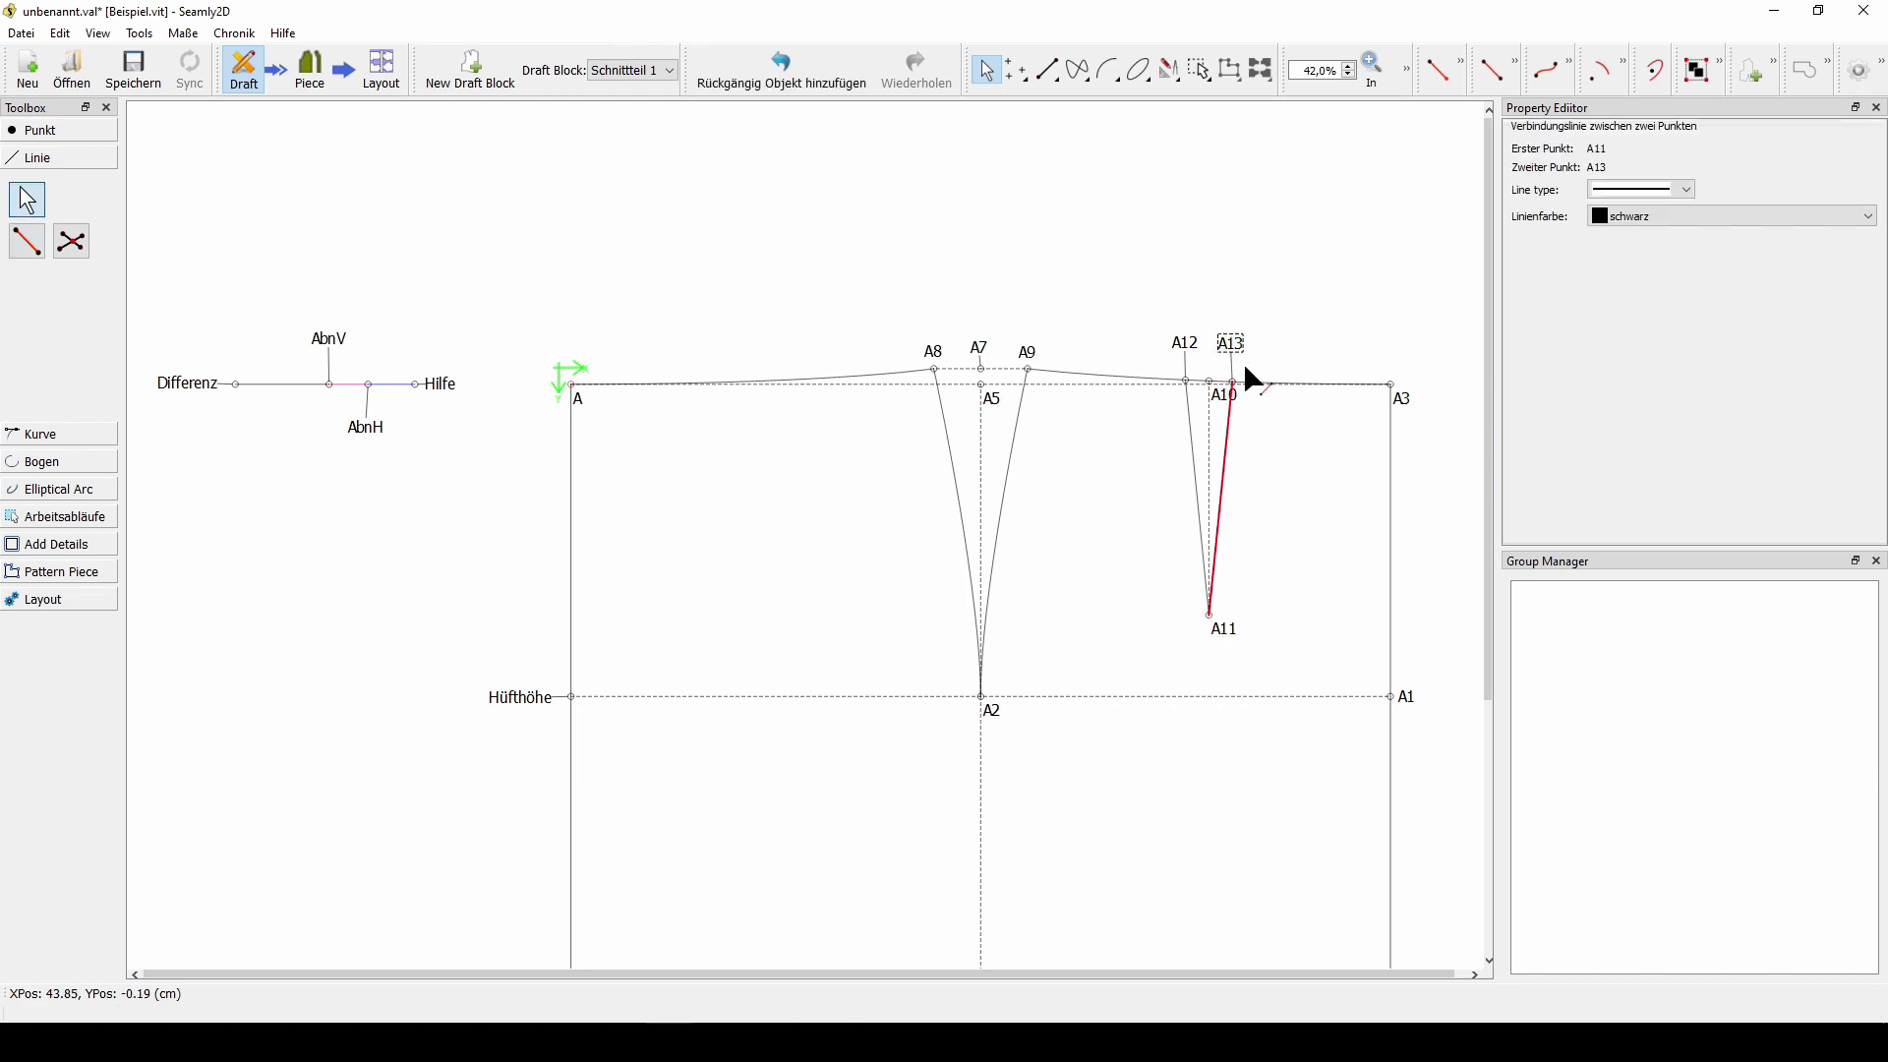
left_click(1290, 497)
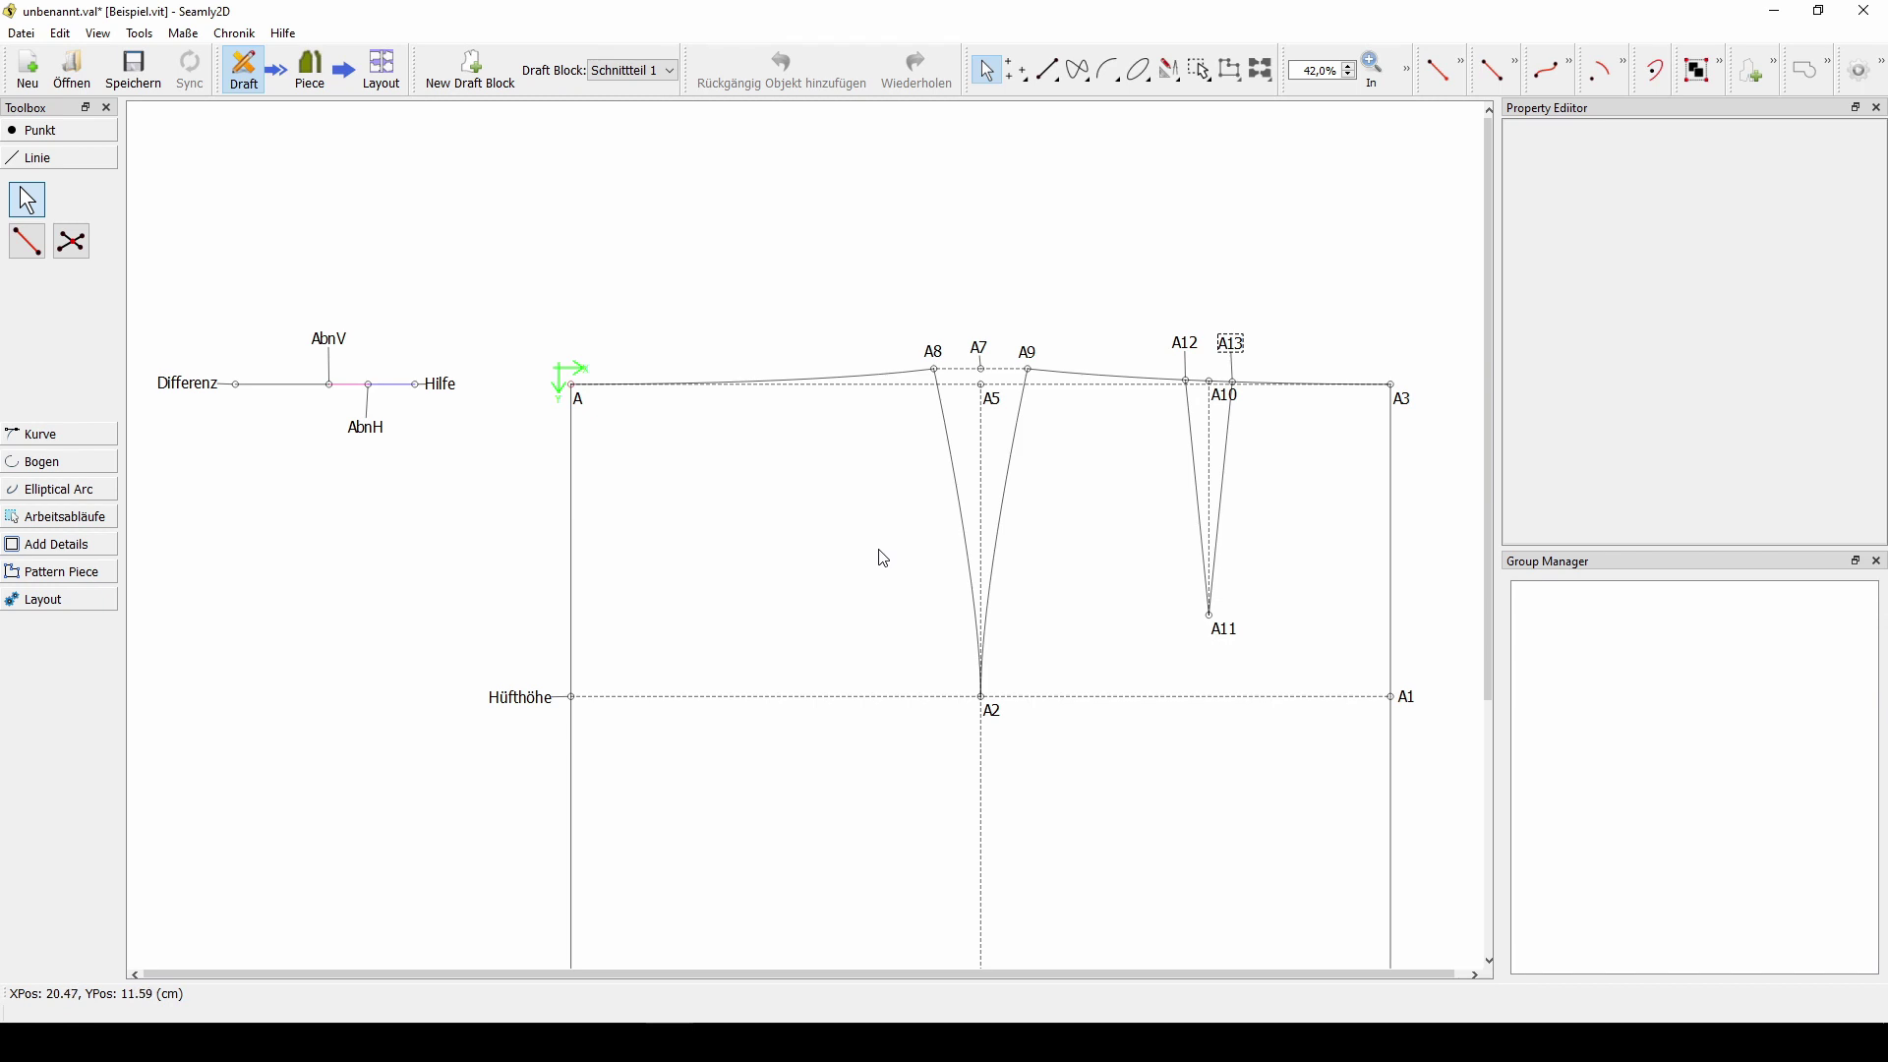
- Place point A14 7 cm along the A–A8 waist curve
left_click(55, 434)
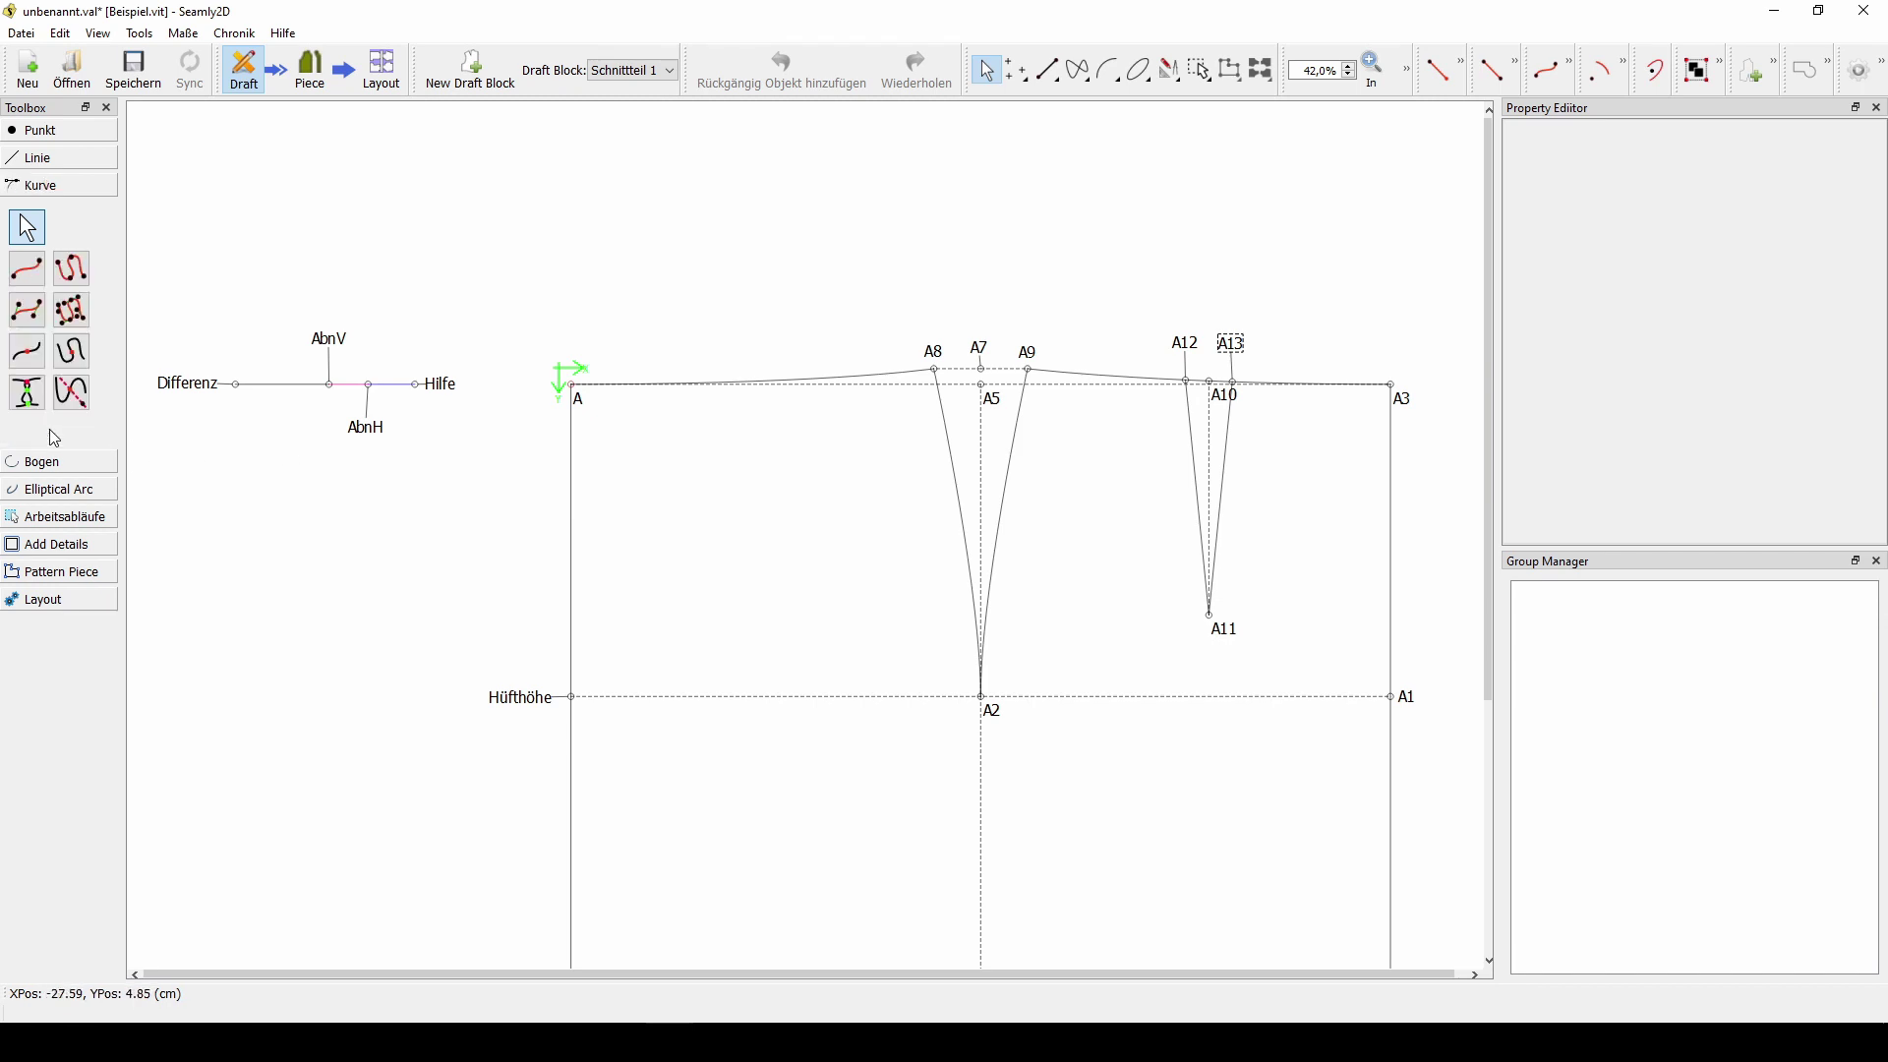
left_click(30, 356)
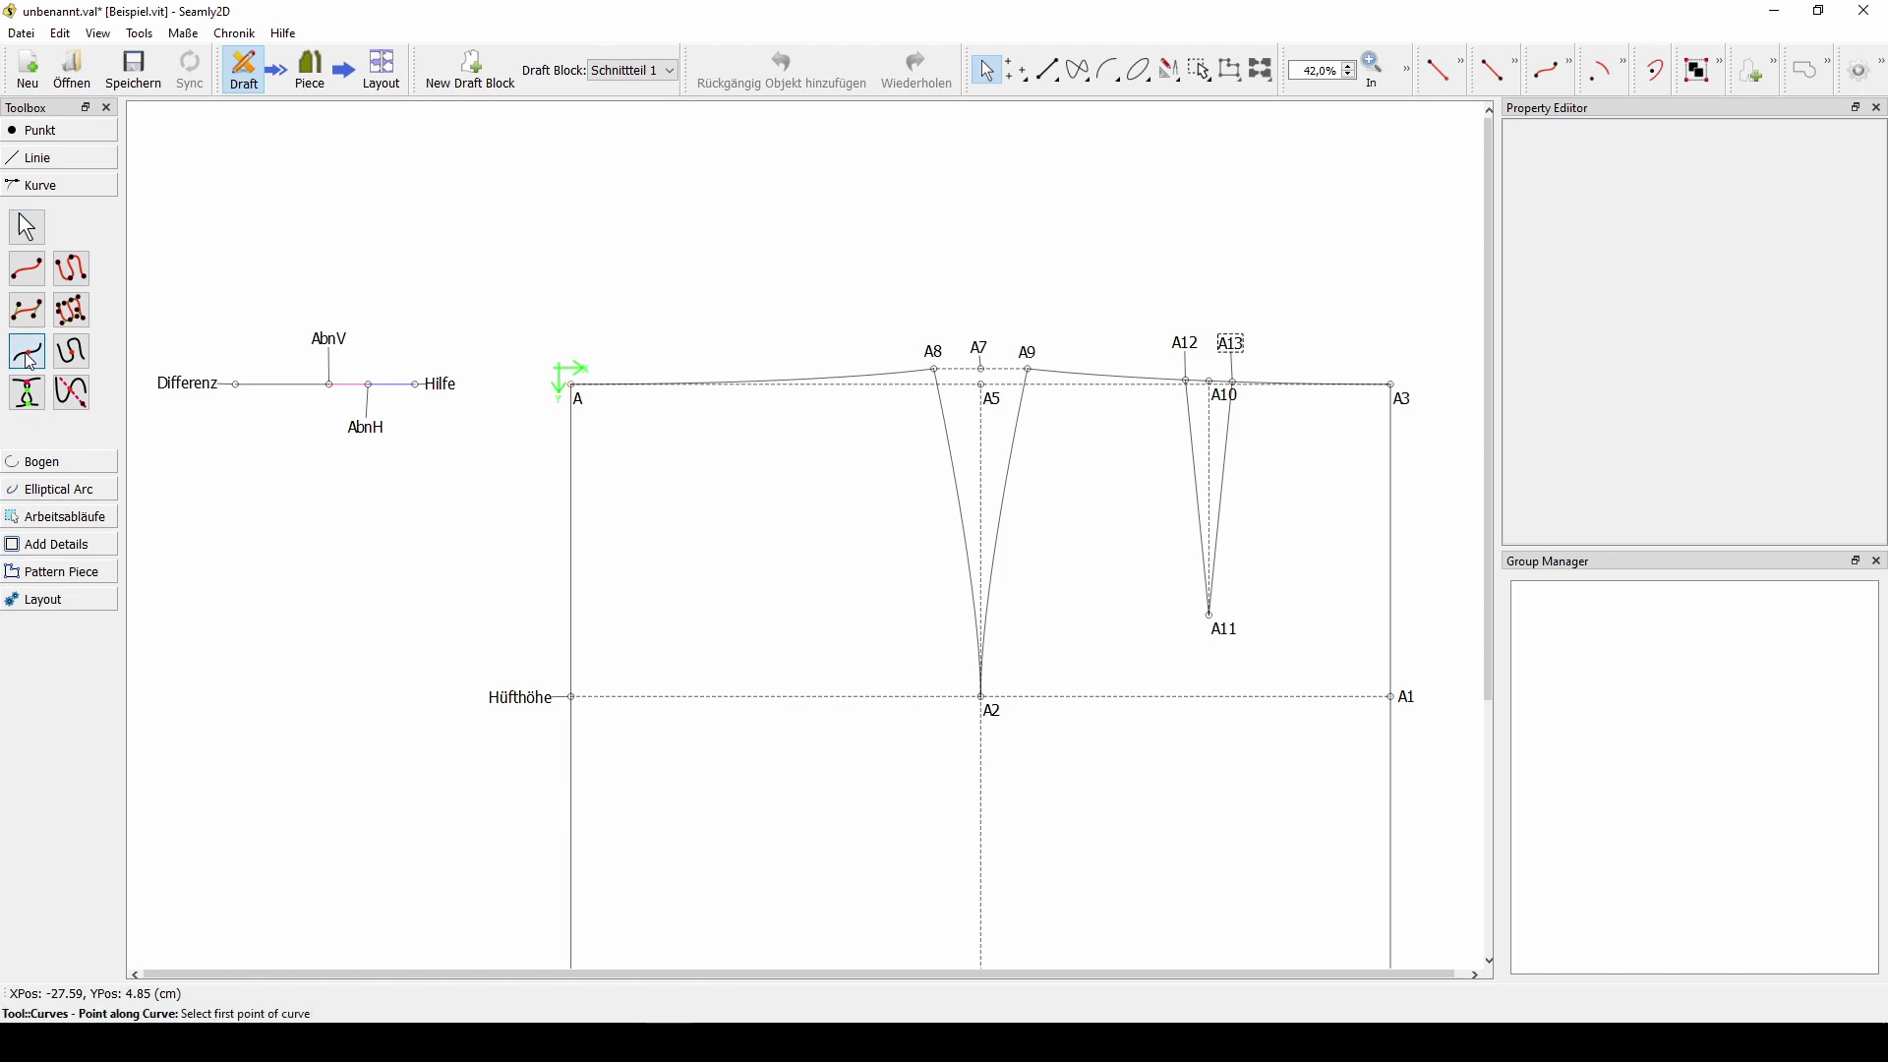
left_click(799, 382)
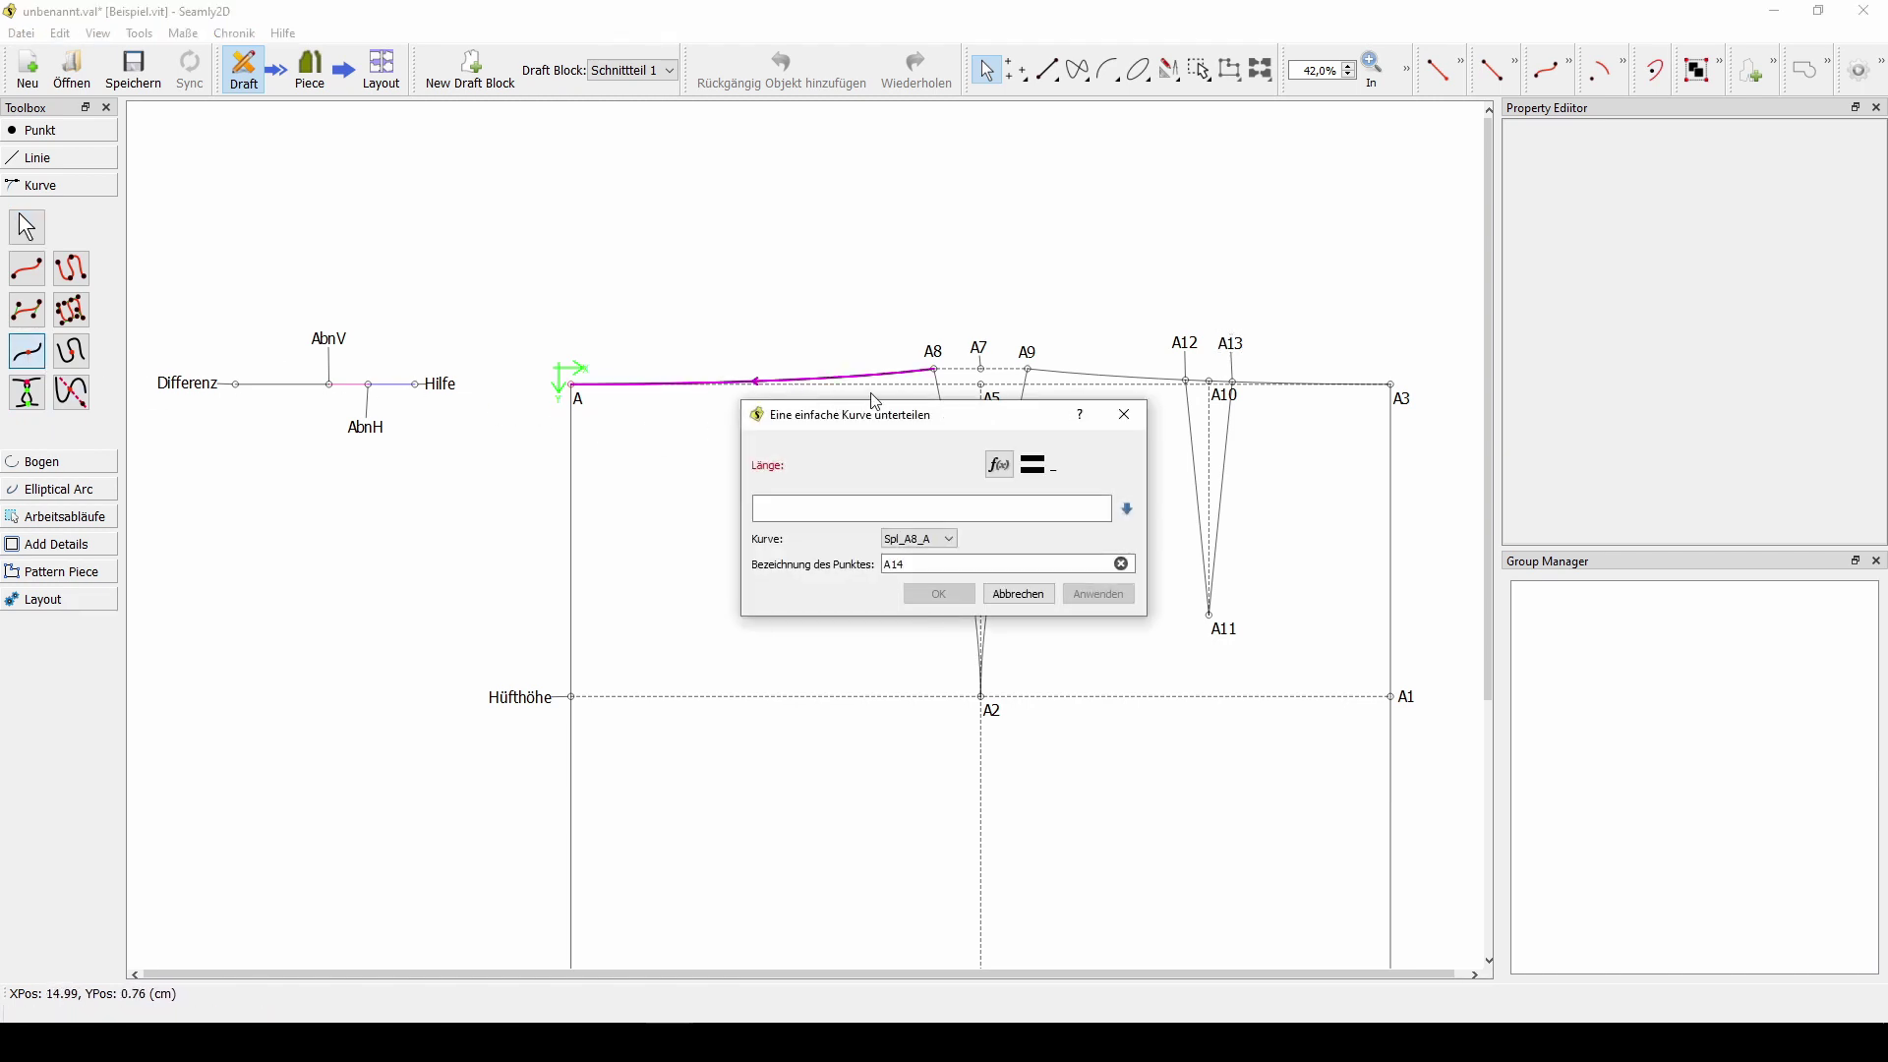
left_click(812, 508)
type("7")
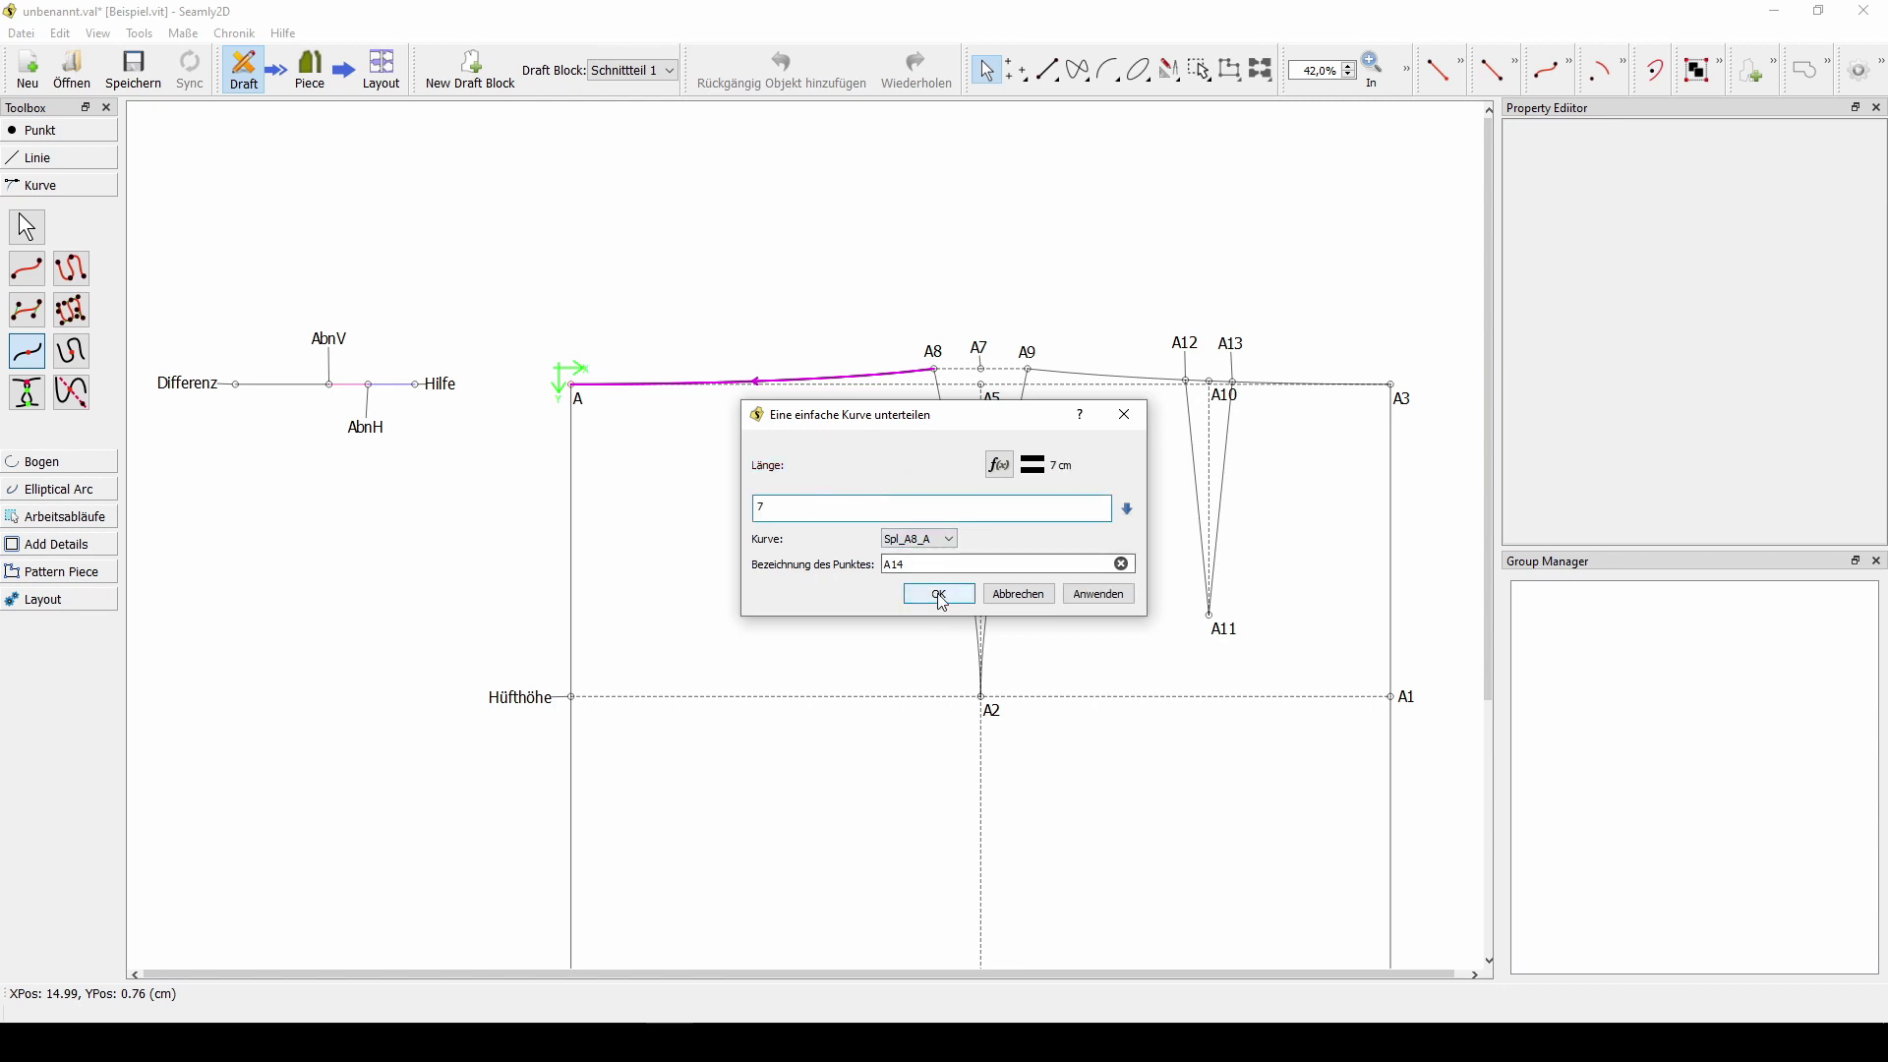
left_click(939, 595)
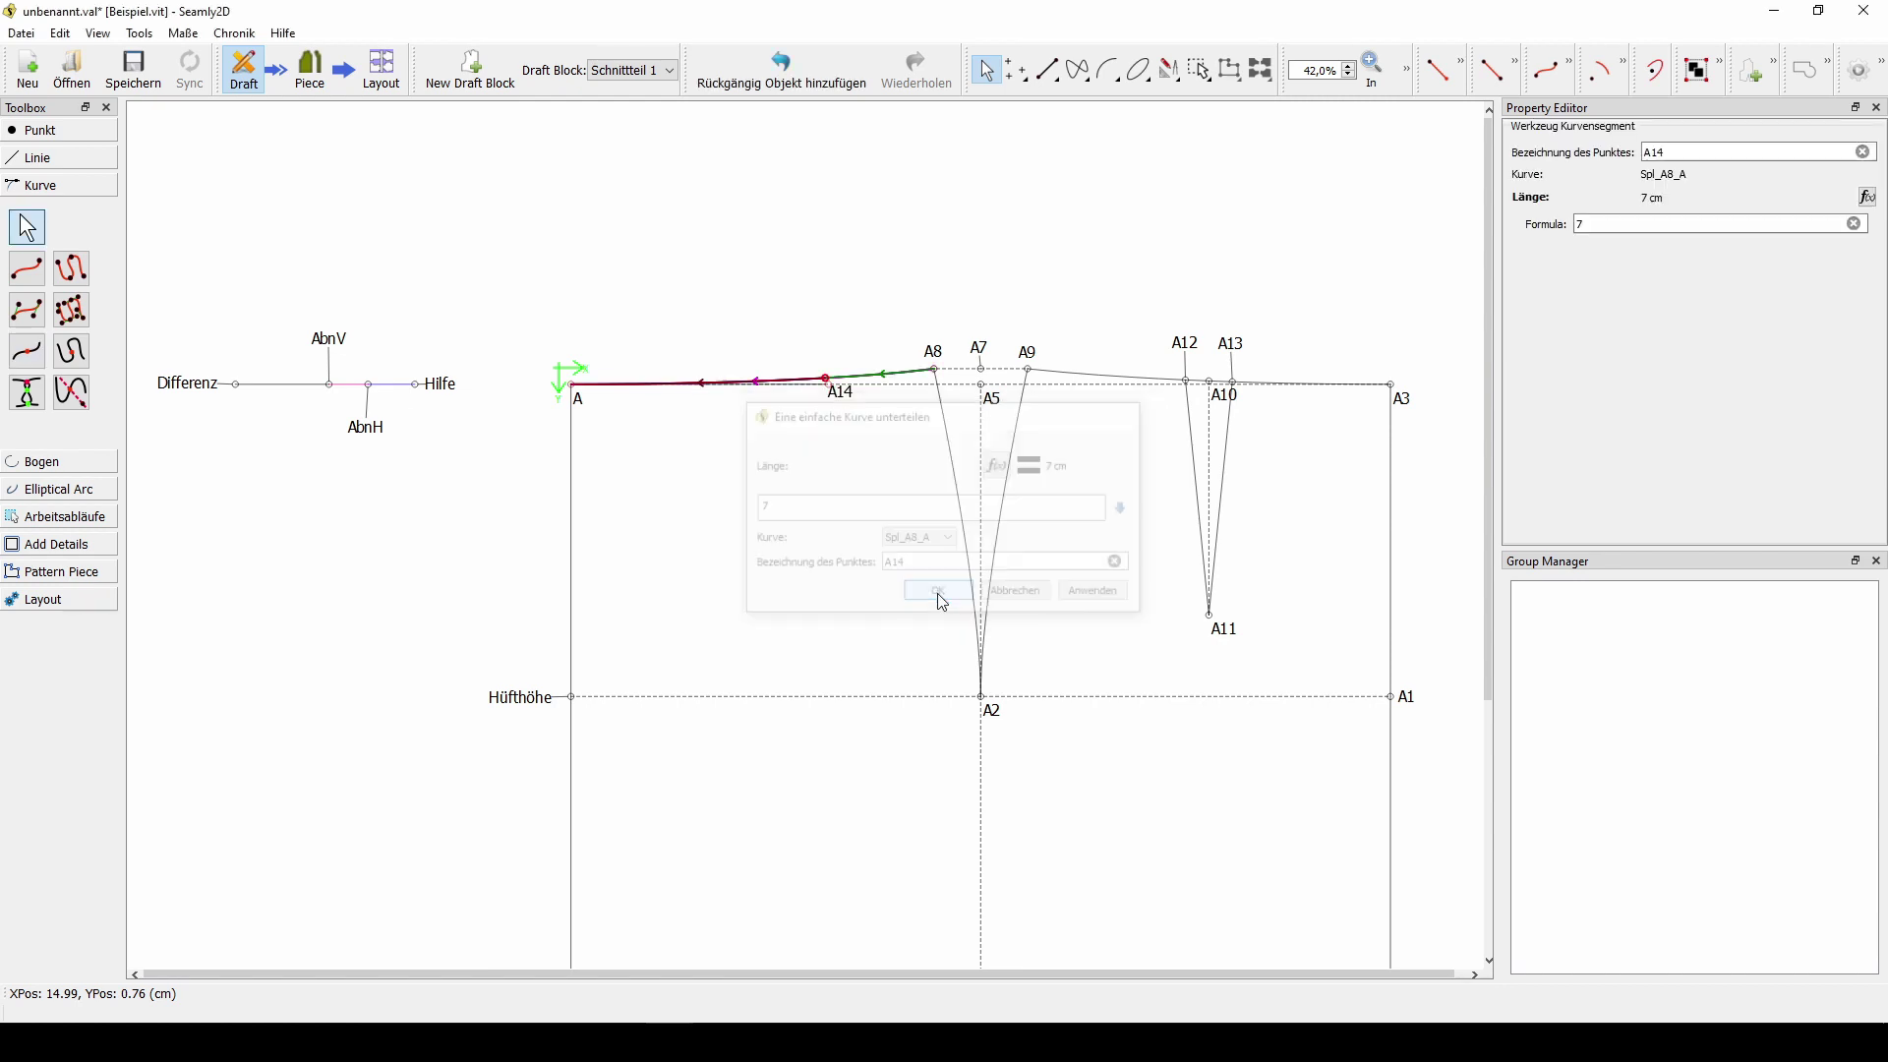
- Start a distance-and-angle point from A14, dropped roughly below it
left_click(57, 132)
left_click(27, 208)
left_click(828, 385)
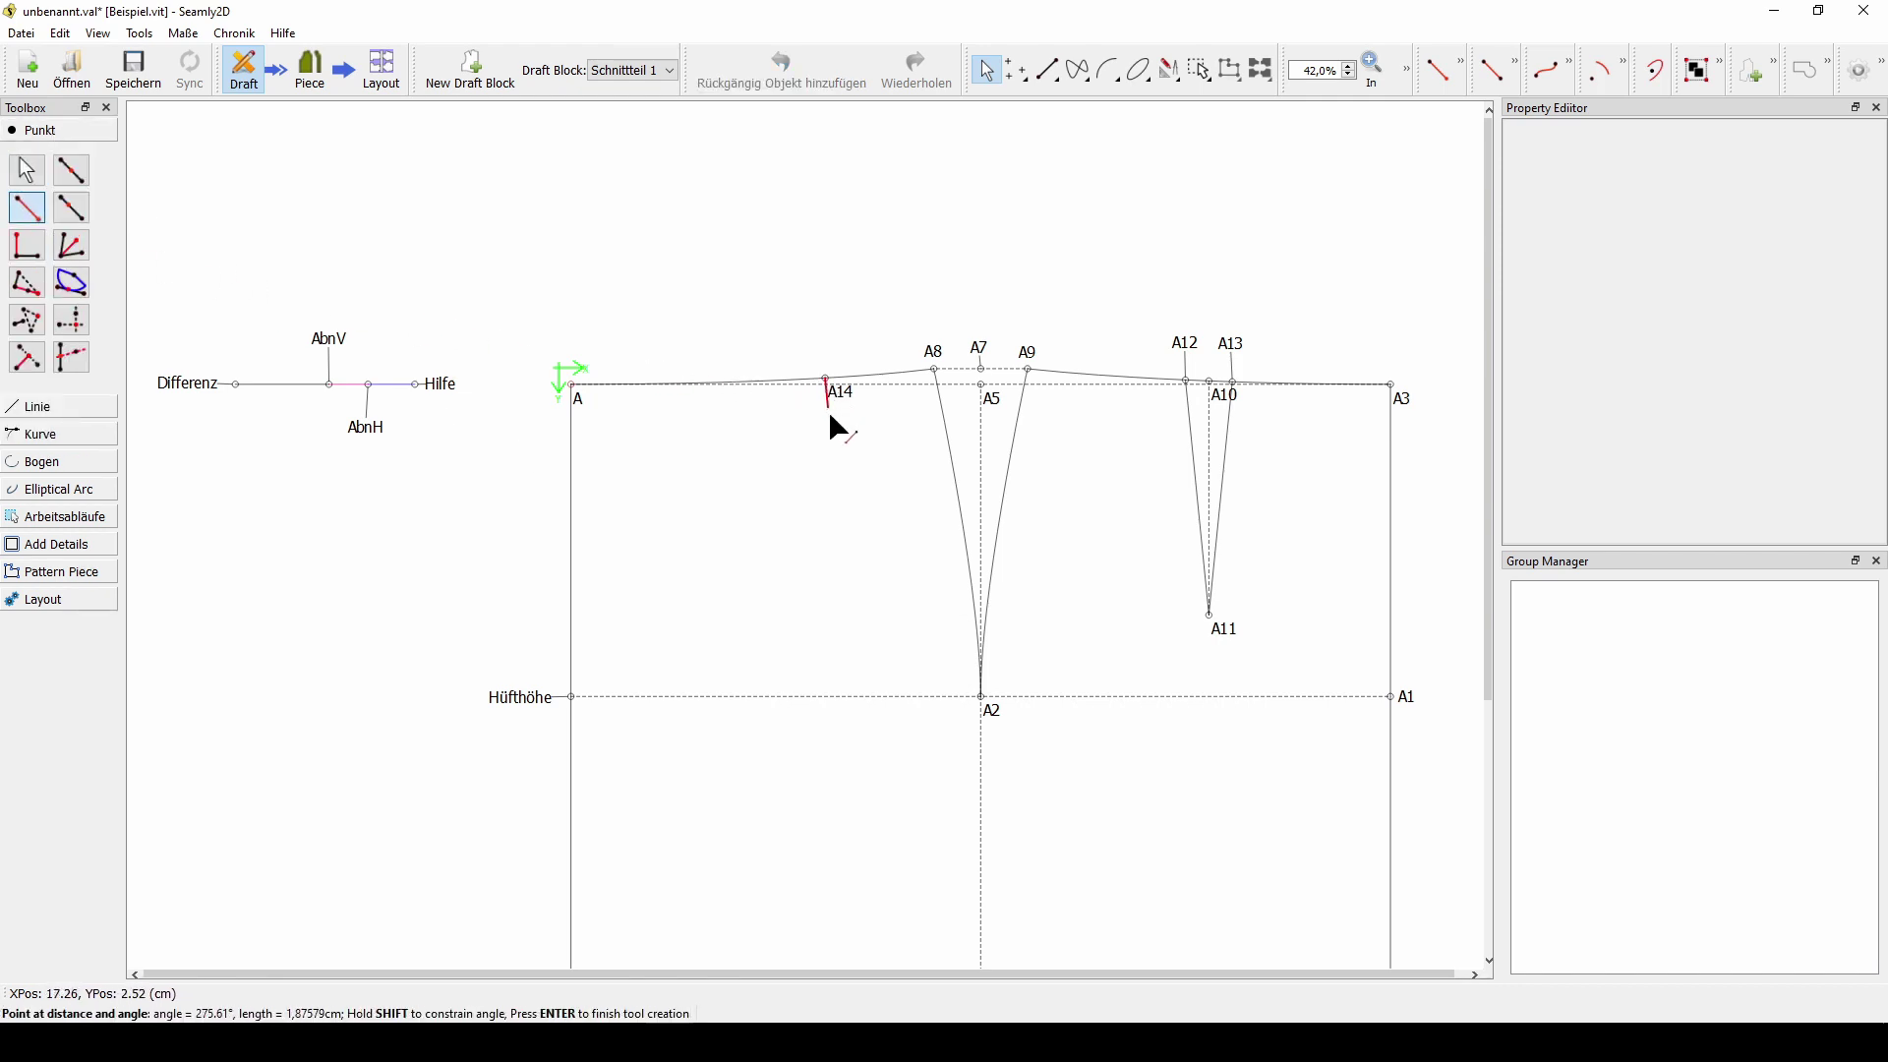
left_click(843, 547)
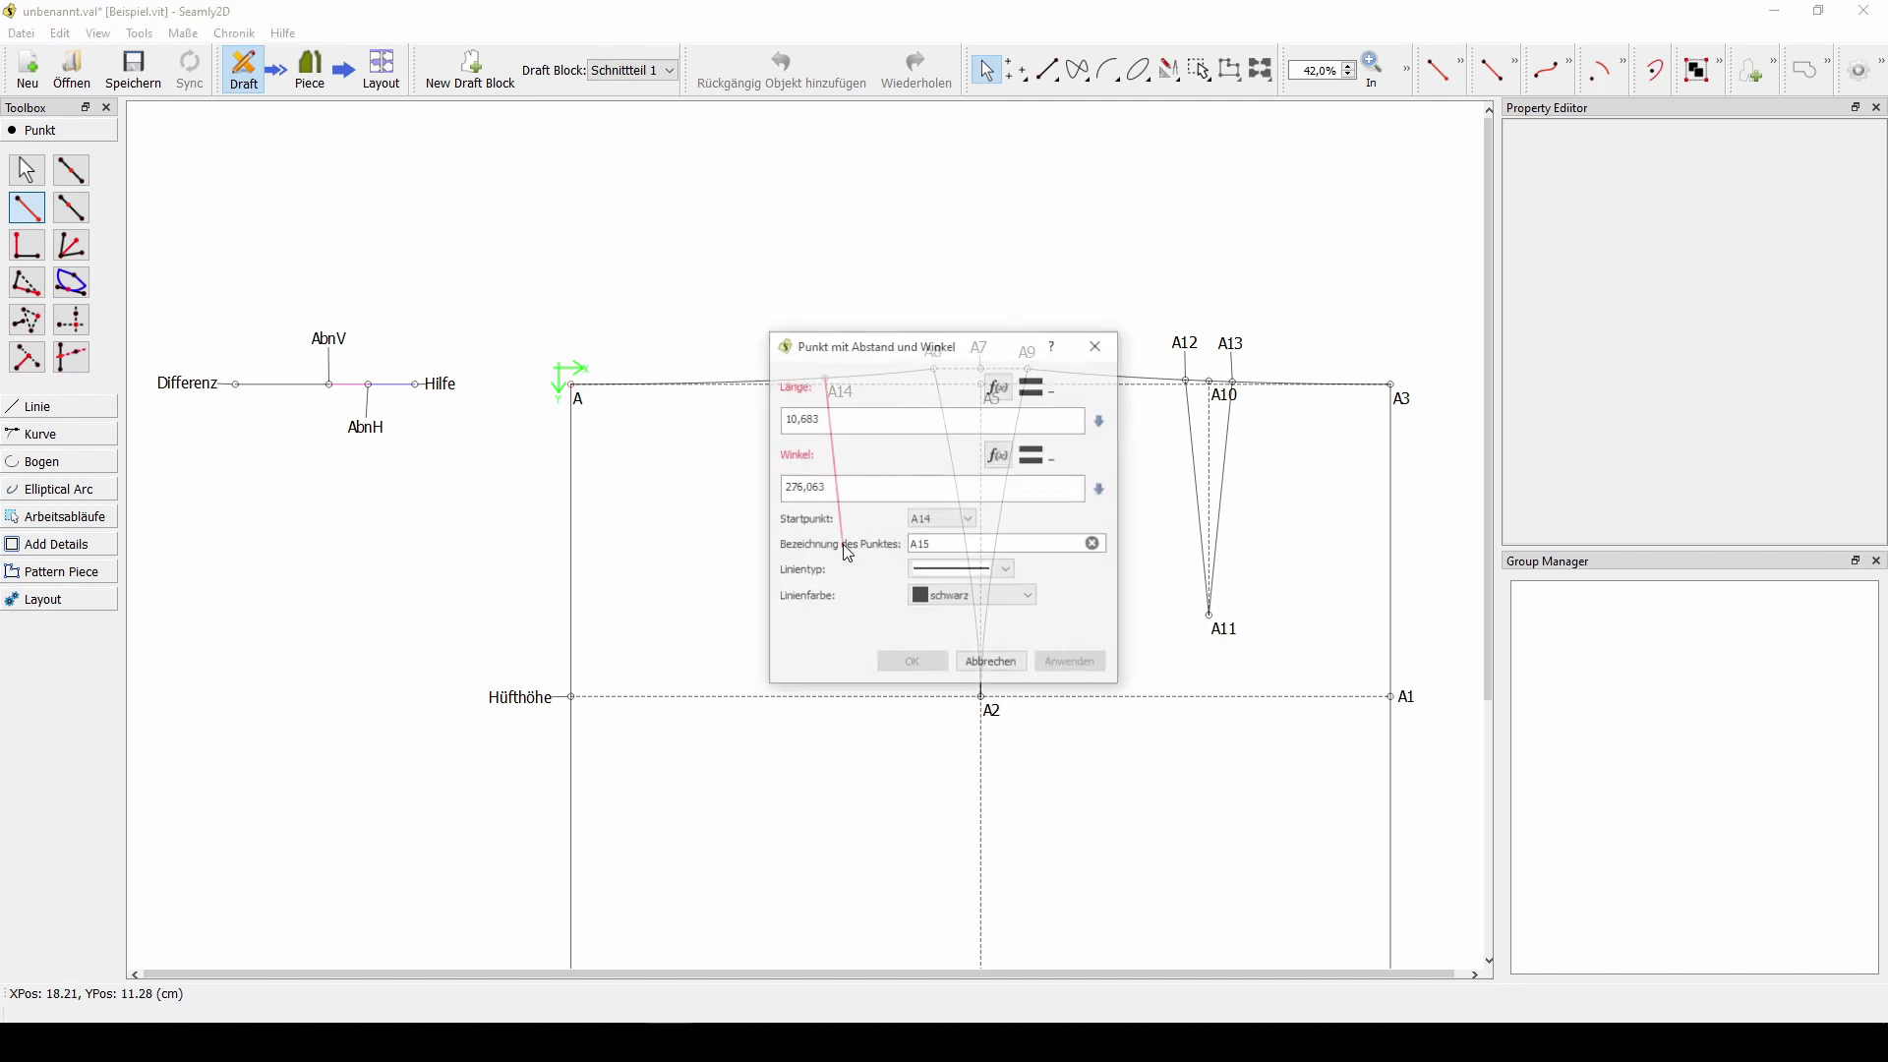
mouse_move(893, 350)
left_mouse_down()
mouse_move(1168, 259)
mouse_move(1216, 195)
left_mouse_up()
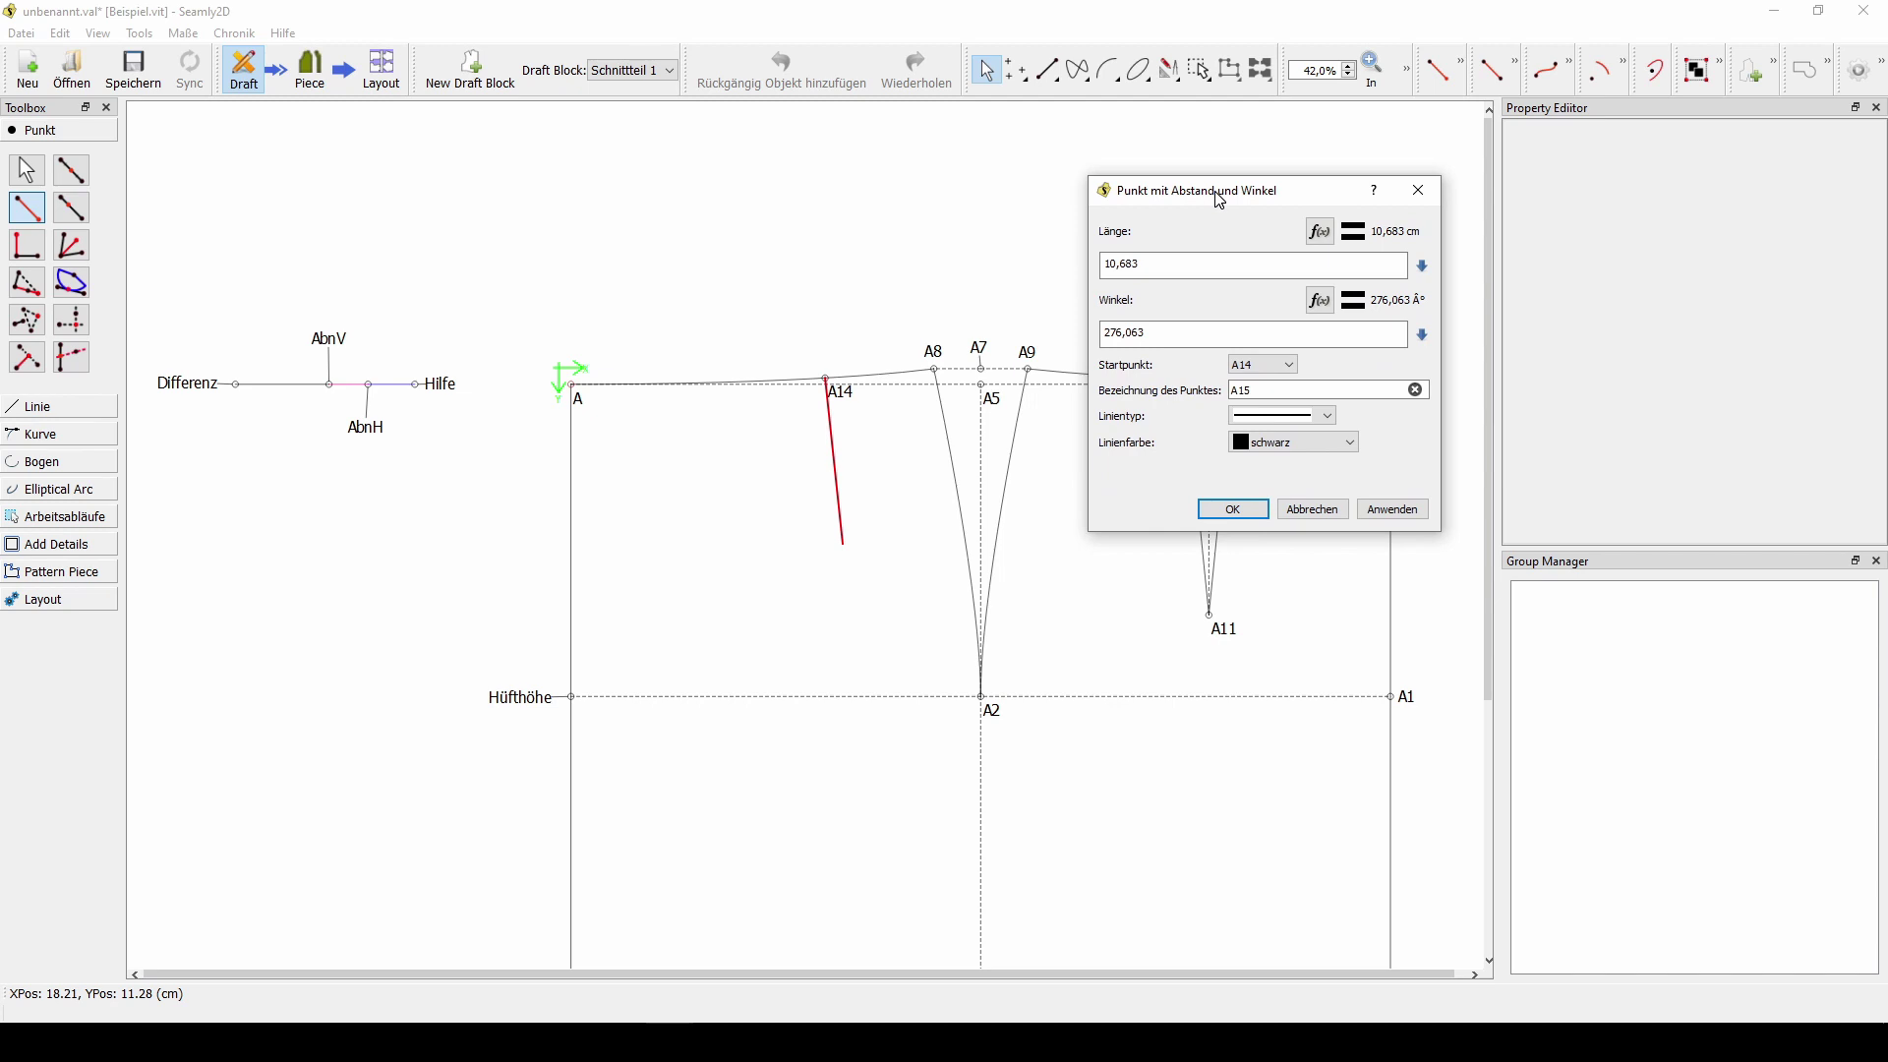
- Create A15 10 cm from A14 at 276°, joined by a dashed line
left_click(1170, 263)
left_click_drag(1170, 264, 1096, 266)
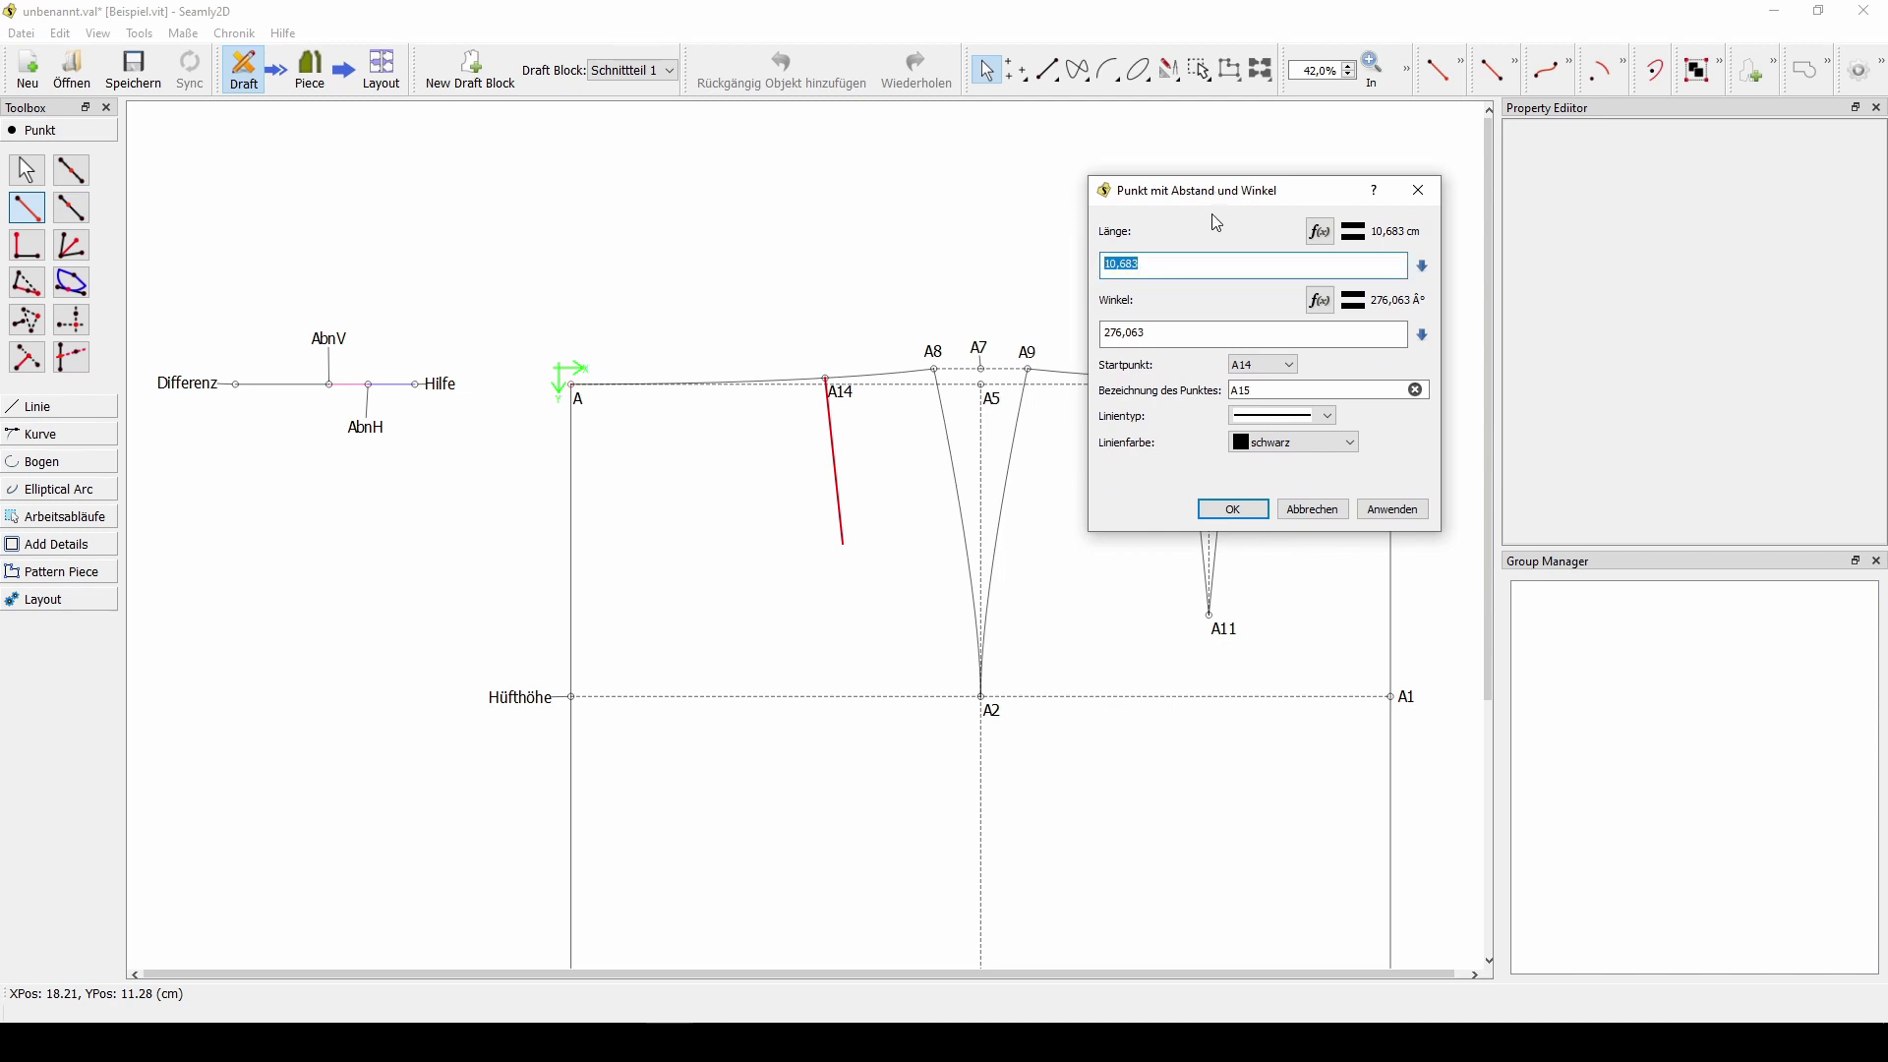
type("10")
left_click(1273, 415)
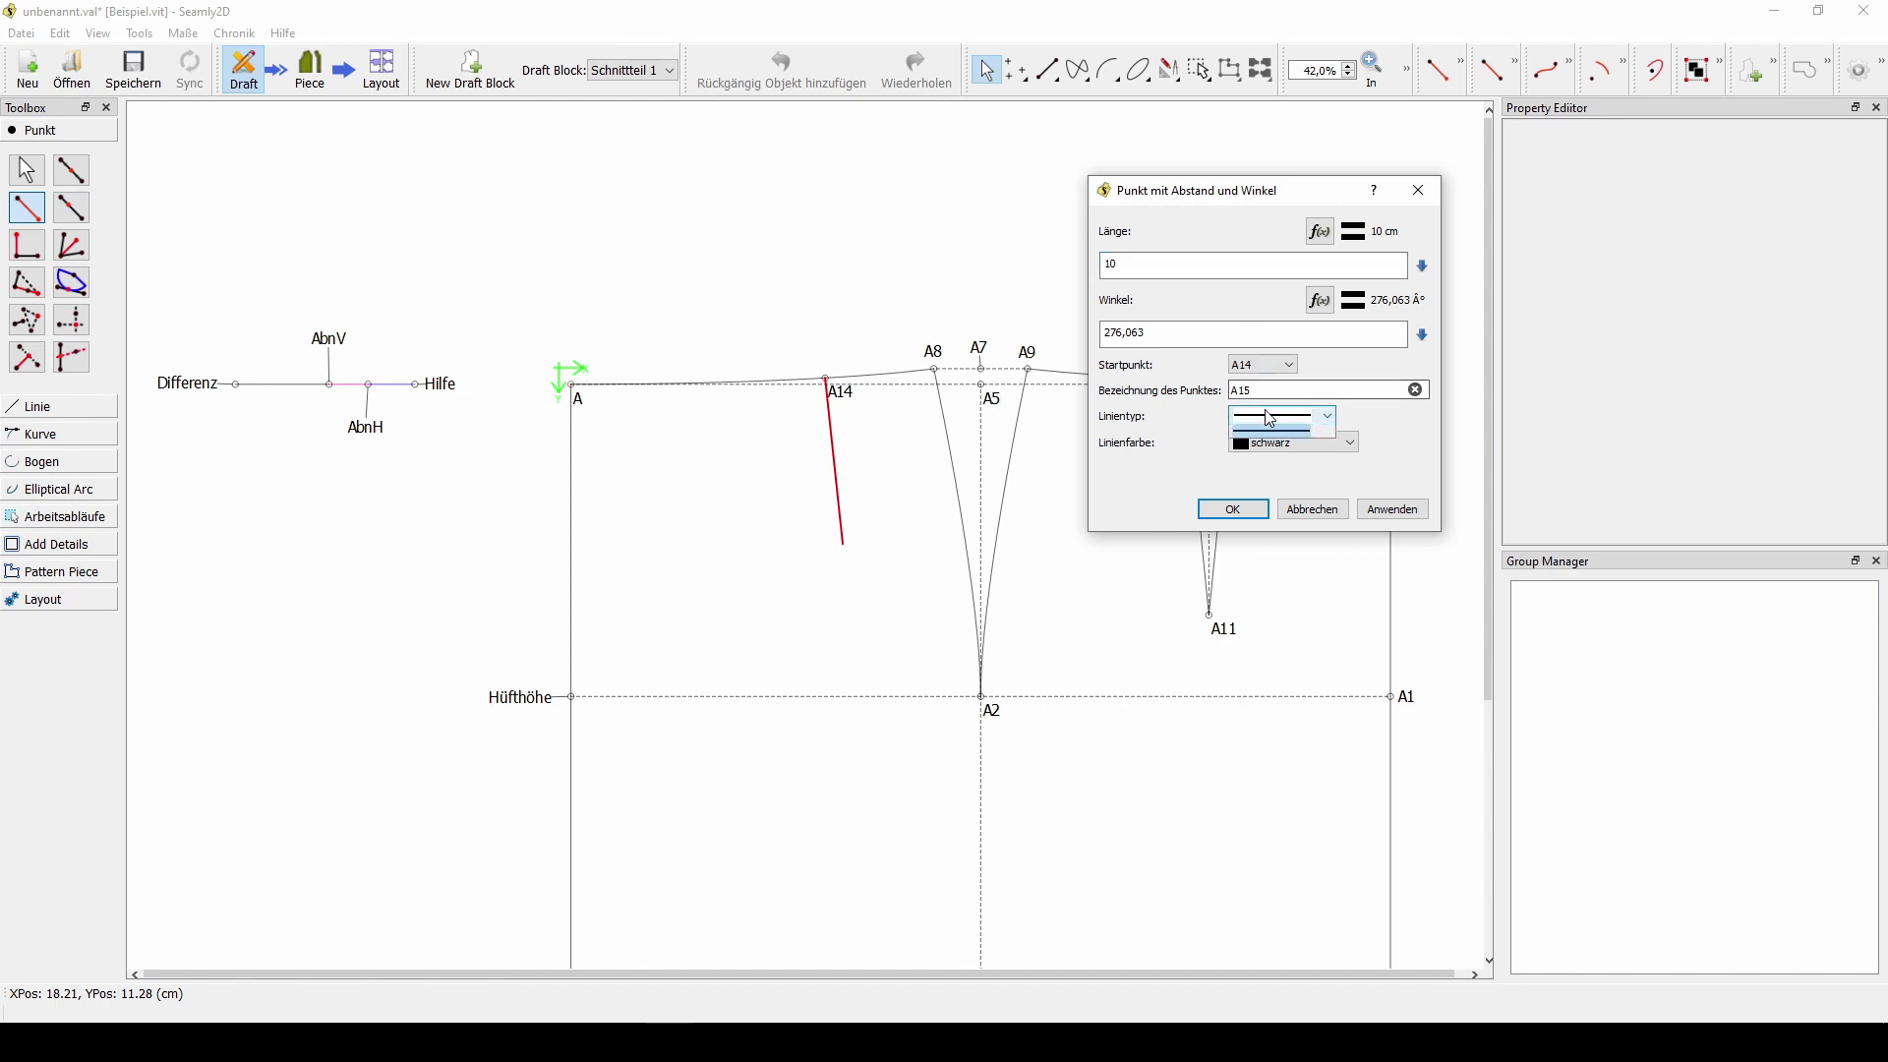
left_click(1278, 461)
left_click_drag(1147, 333, 1137, 332)
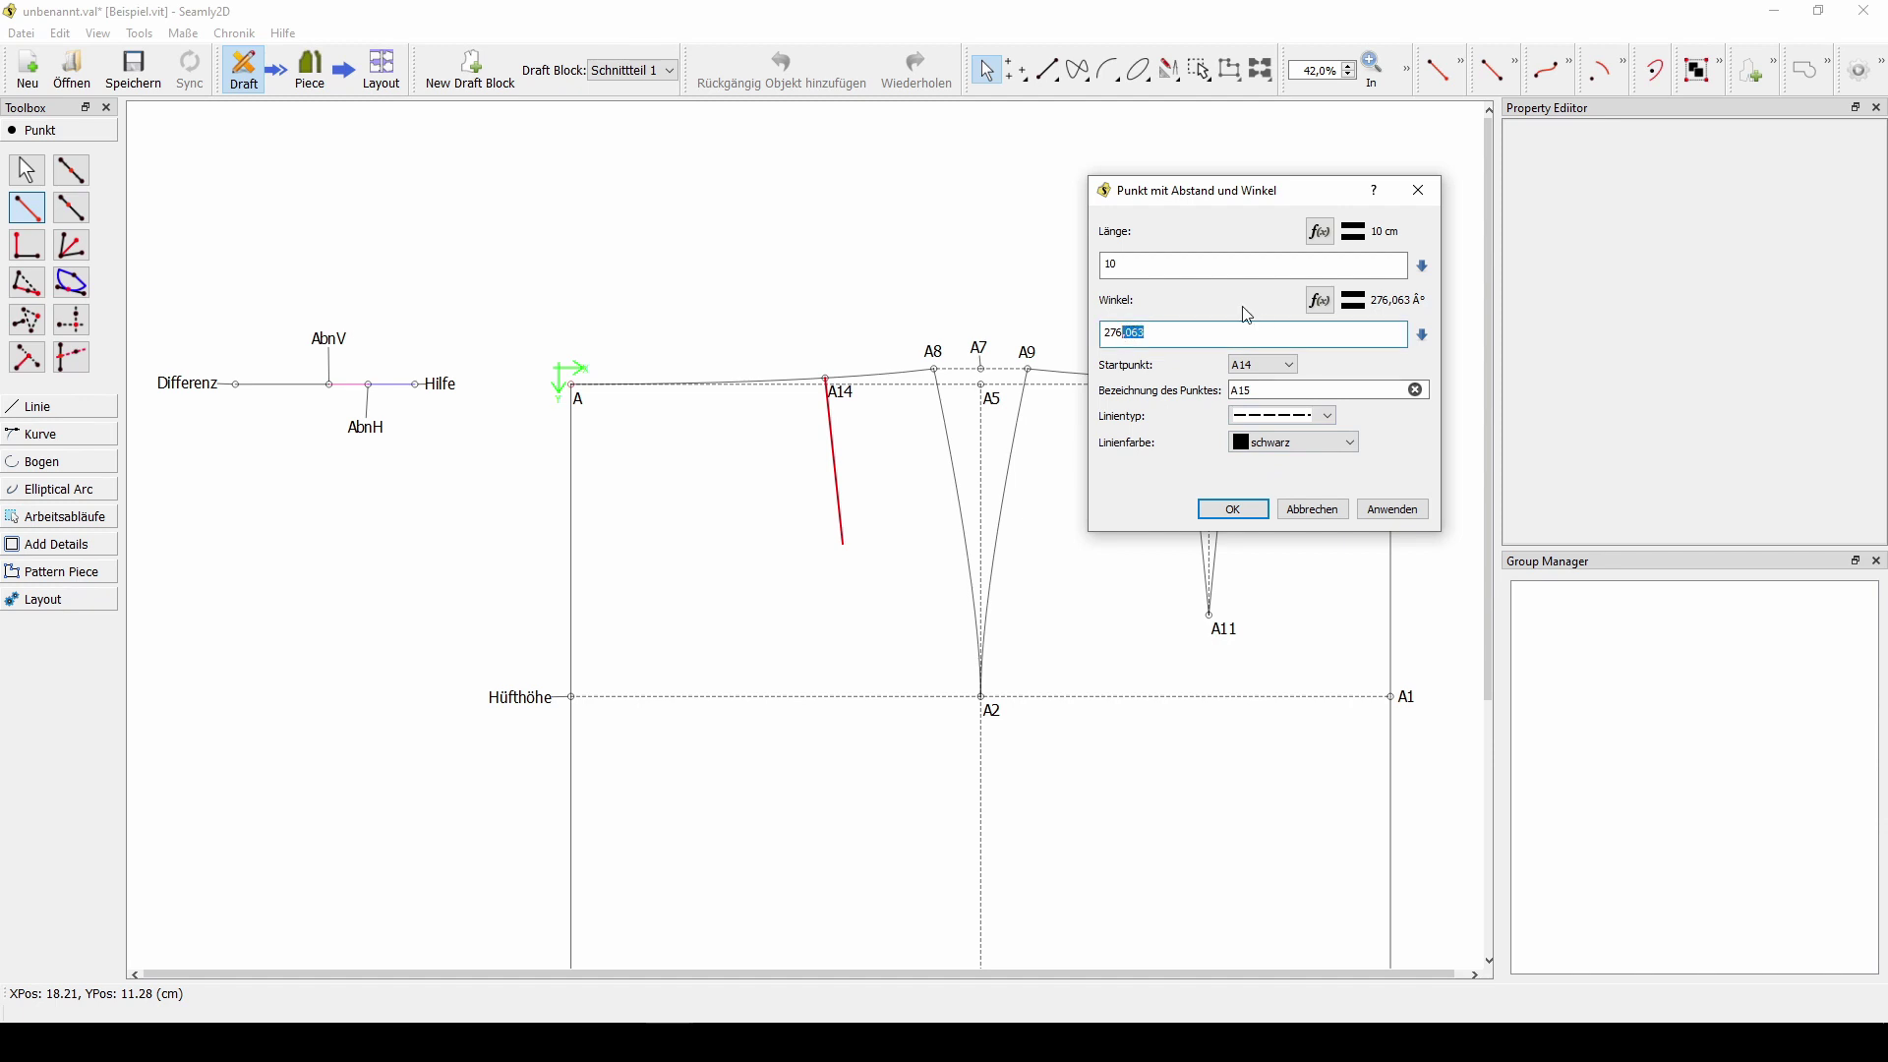
key("BackSpace")
left_click(1389, 518)
left_click(1233, 510)
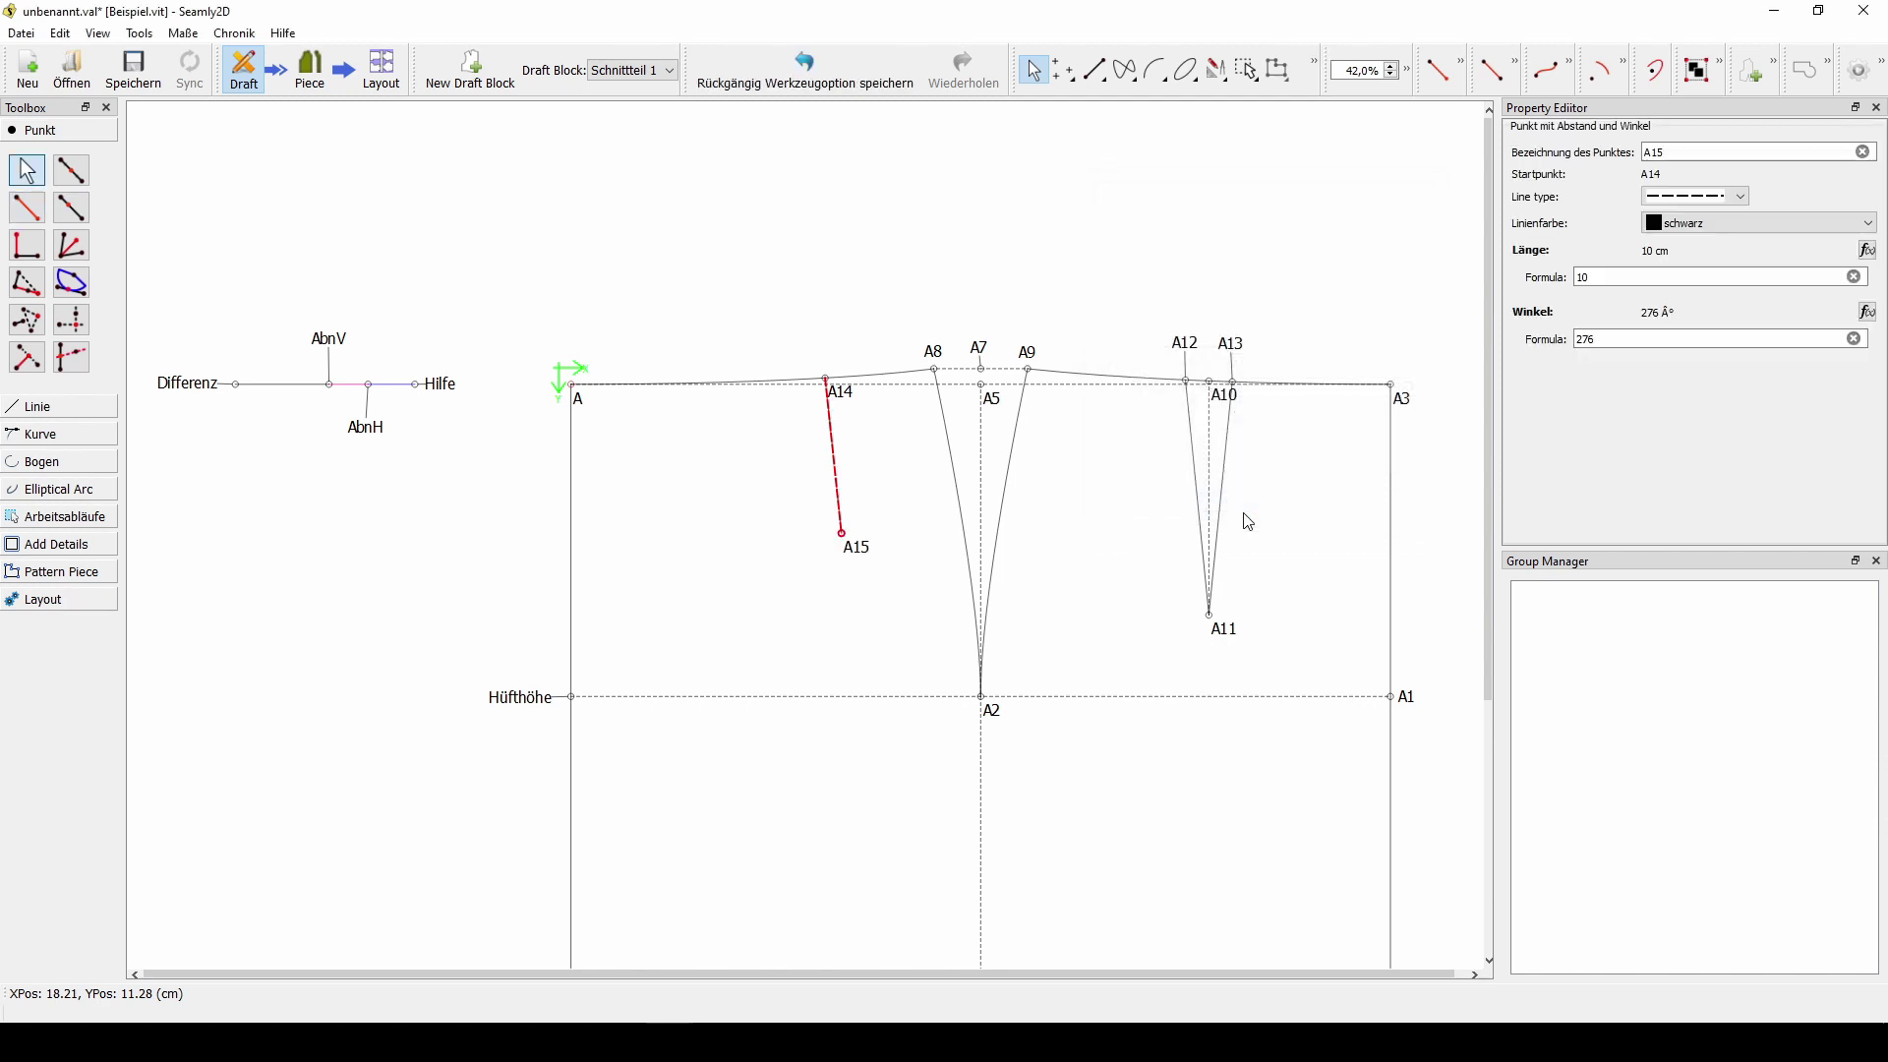
left_click(1179, 547)
left_click(59, 435)
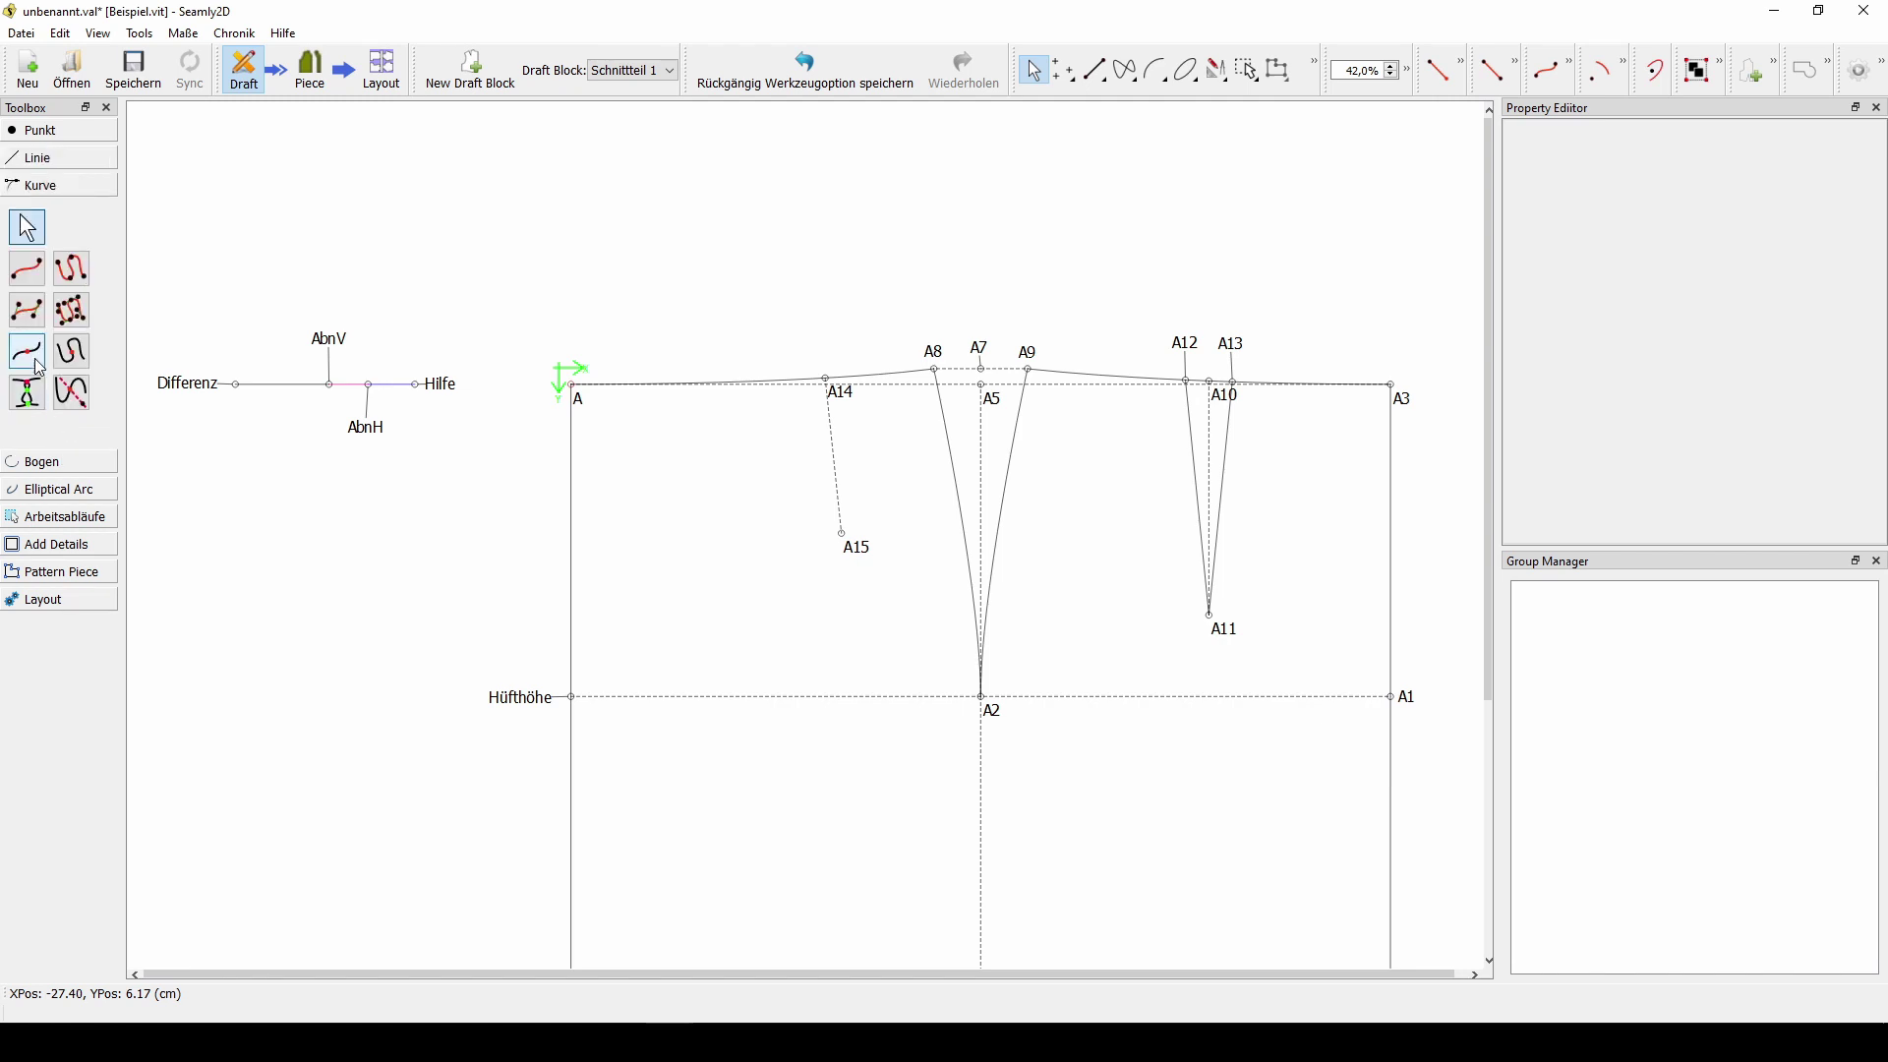
- Begin A16's length formula on curve Spl_A8_A as Spl_A8_A14- in the formula editor
left_click(34, 358)
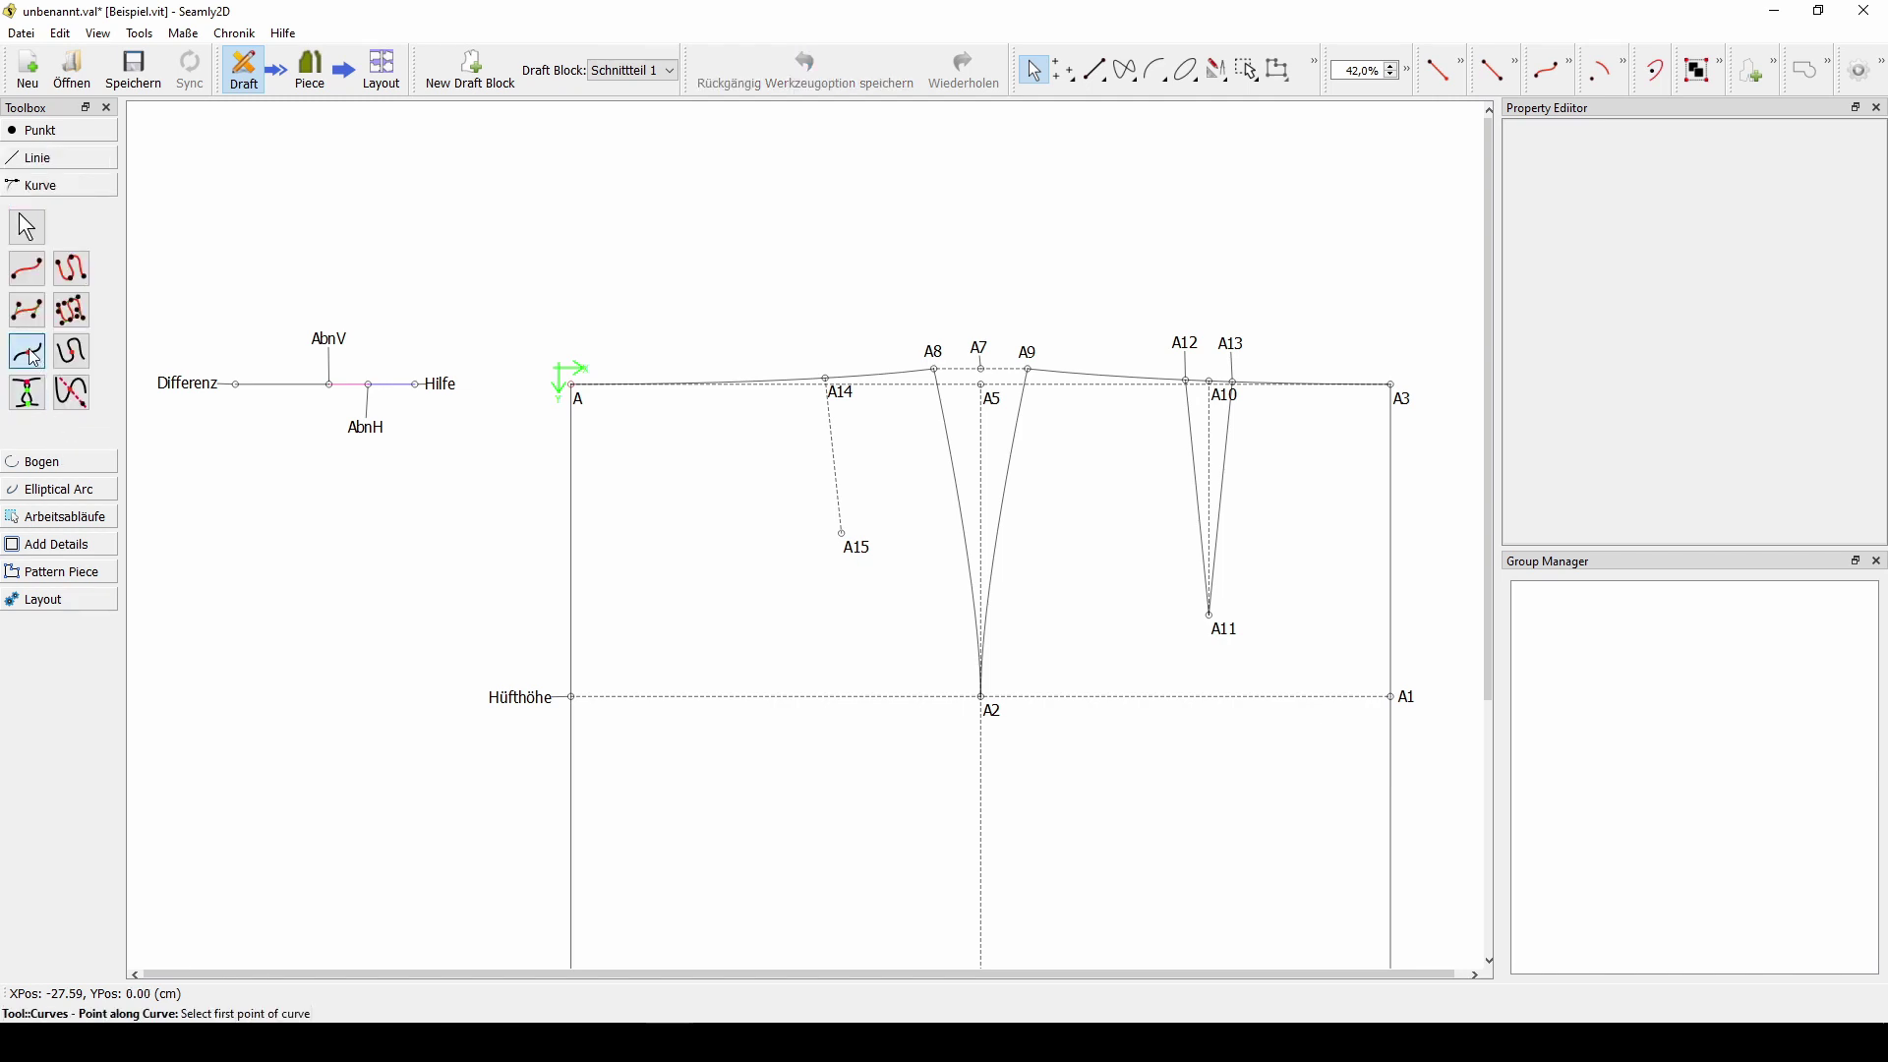
left_click(786, 384)
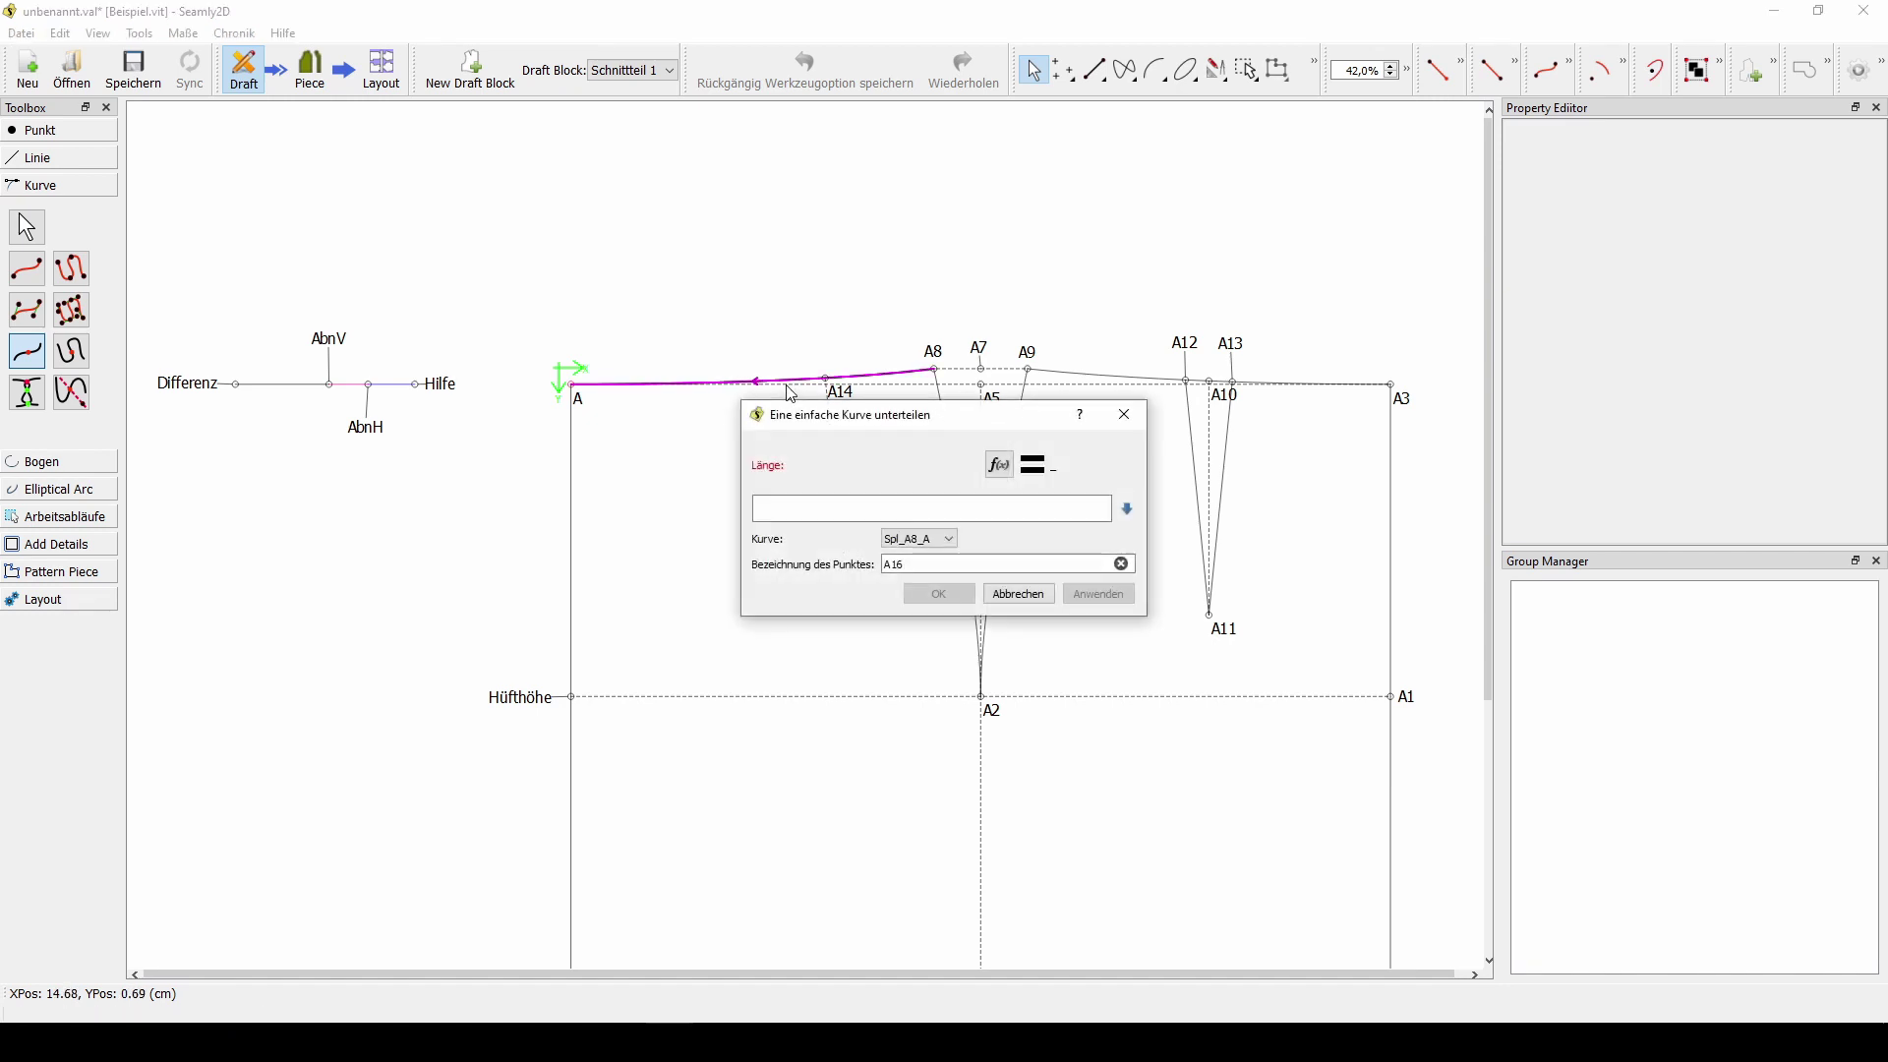
left_click_drag(795, 414, 1020, 167)
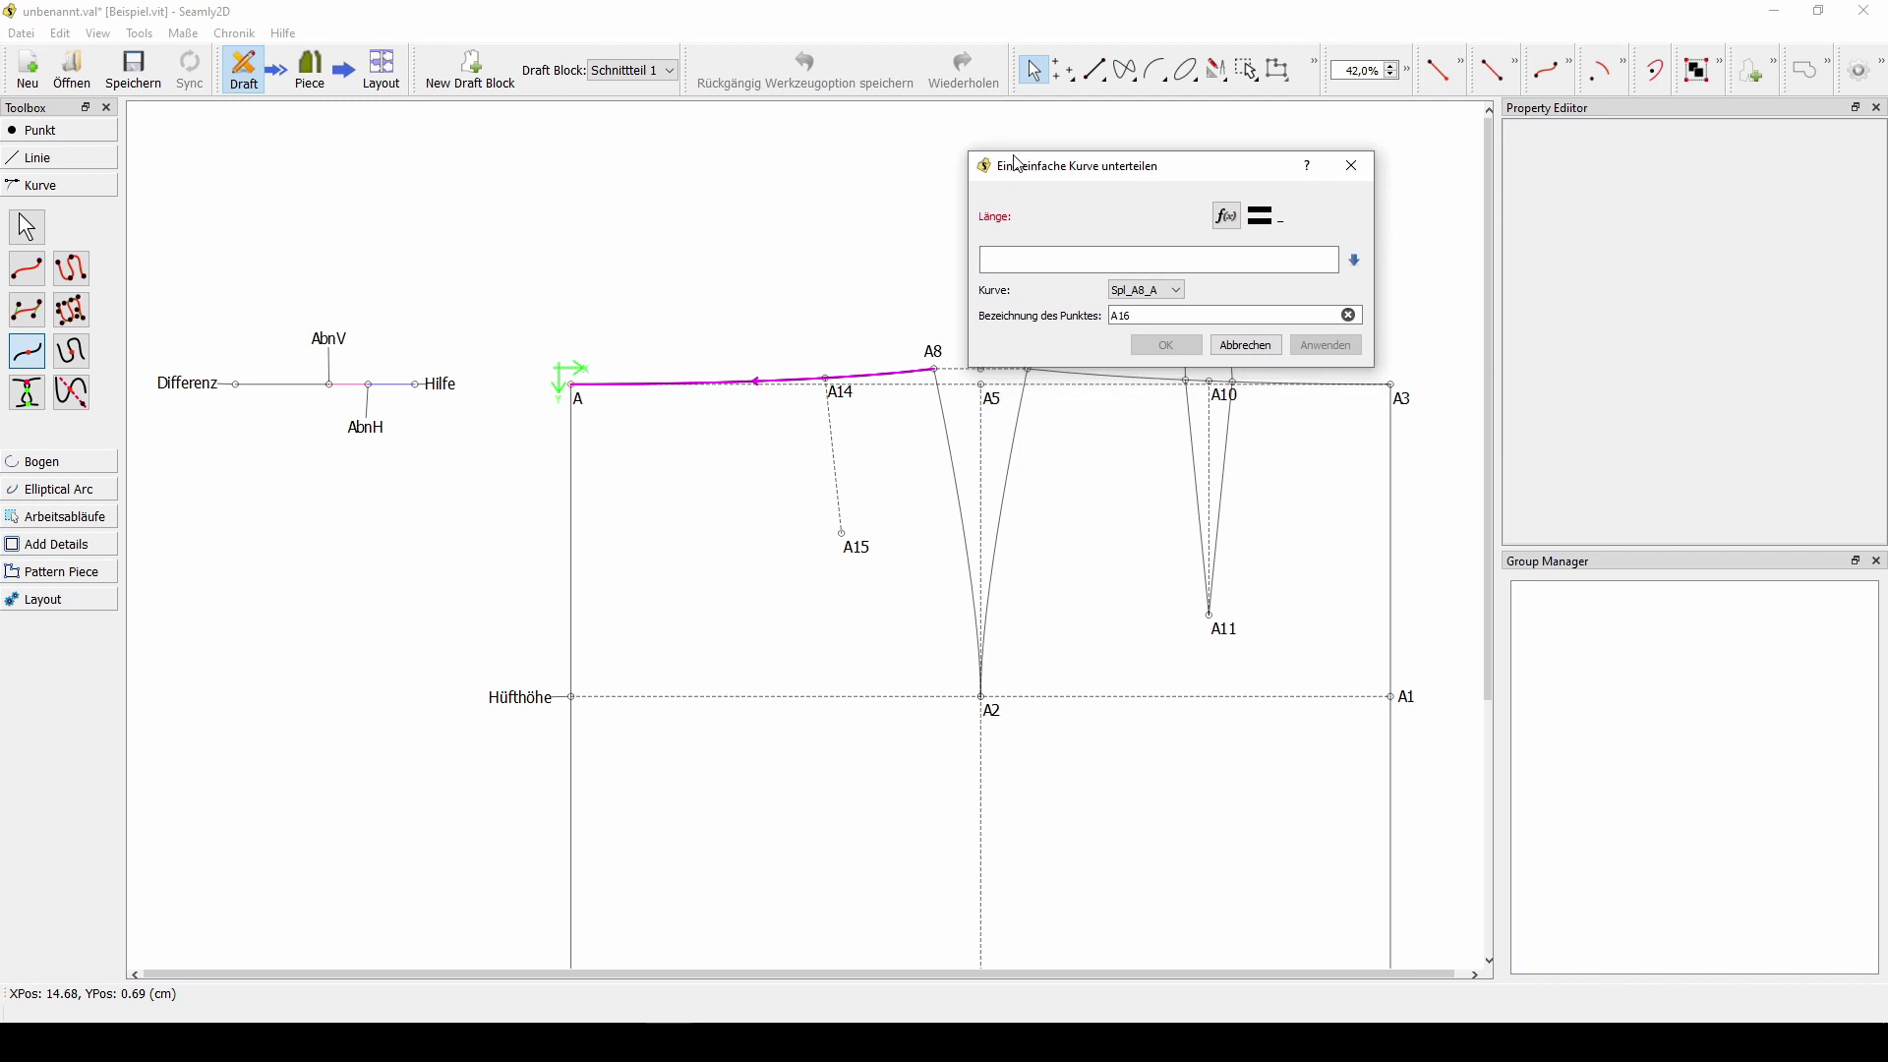
left_click(1225, 216)
left_click_drag(1164, 45, 1183, 393)
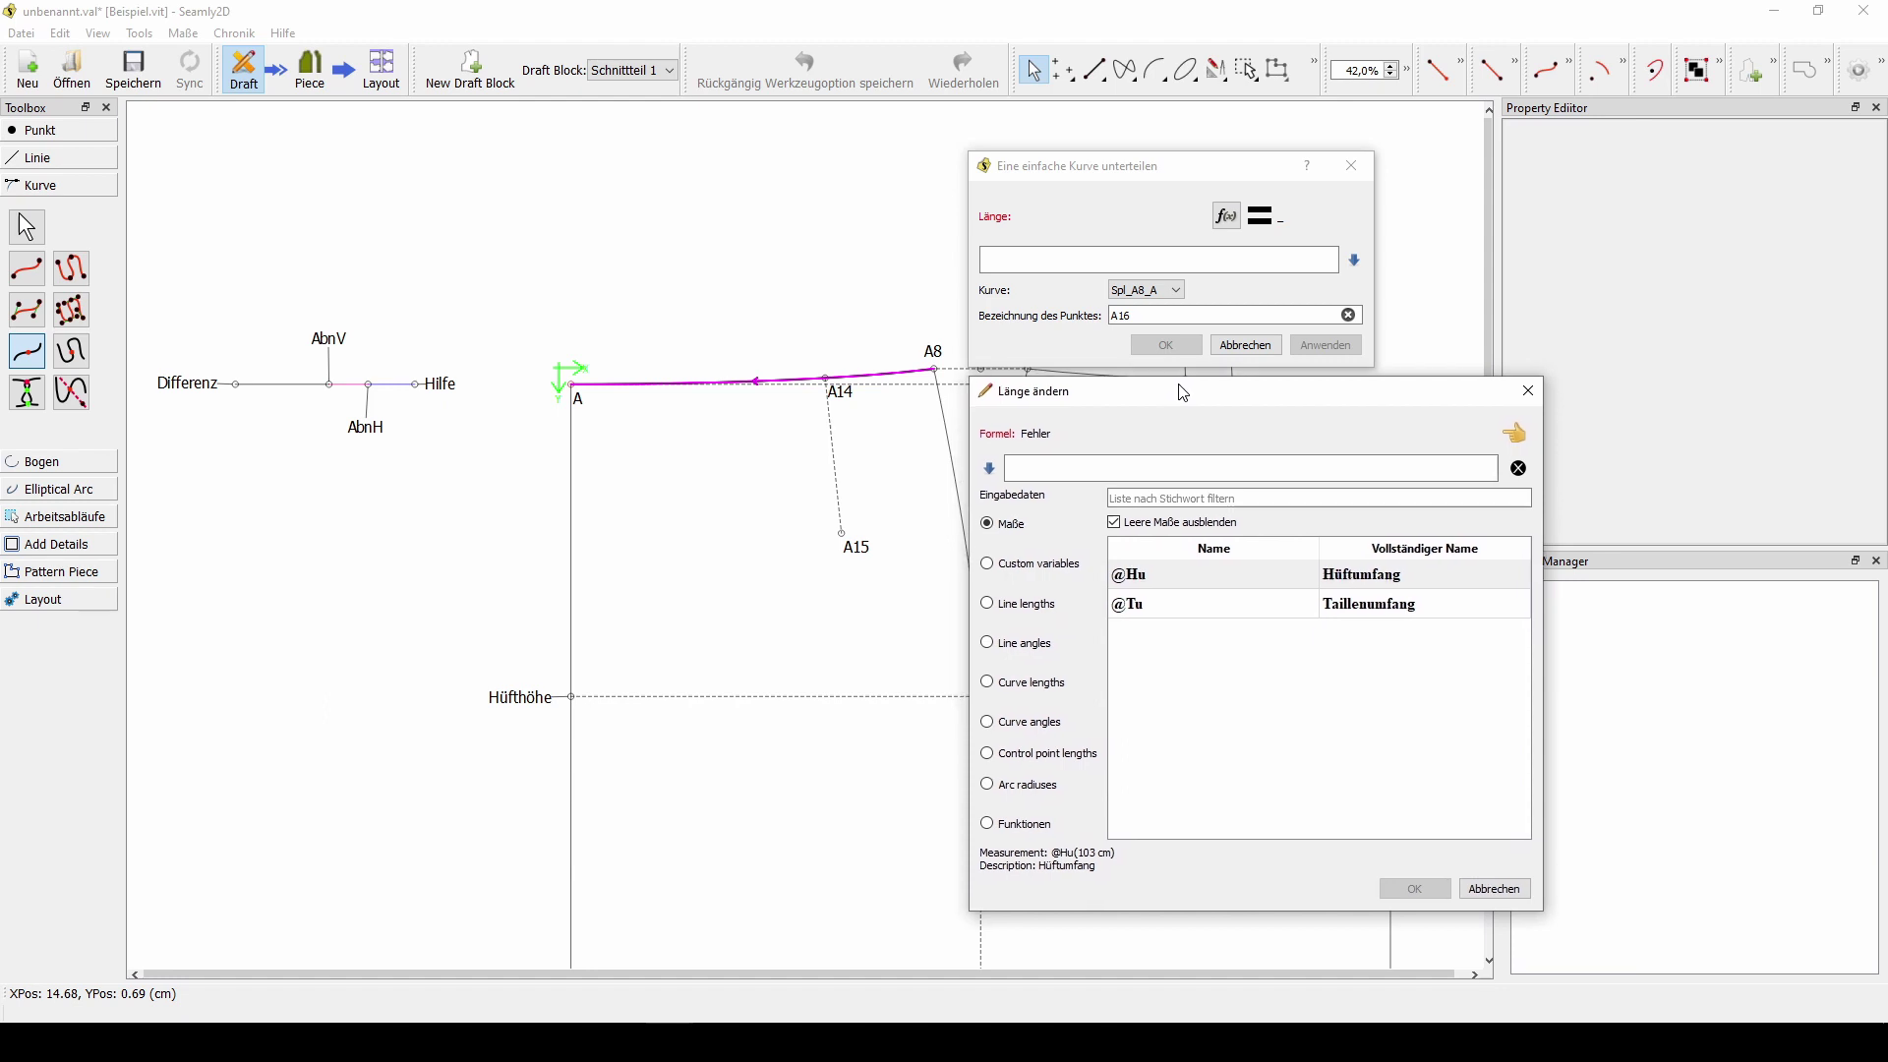
left_click(990, 691)
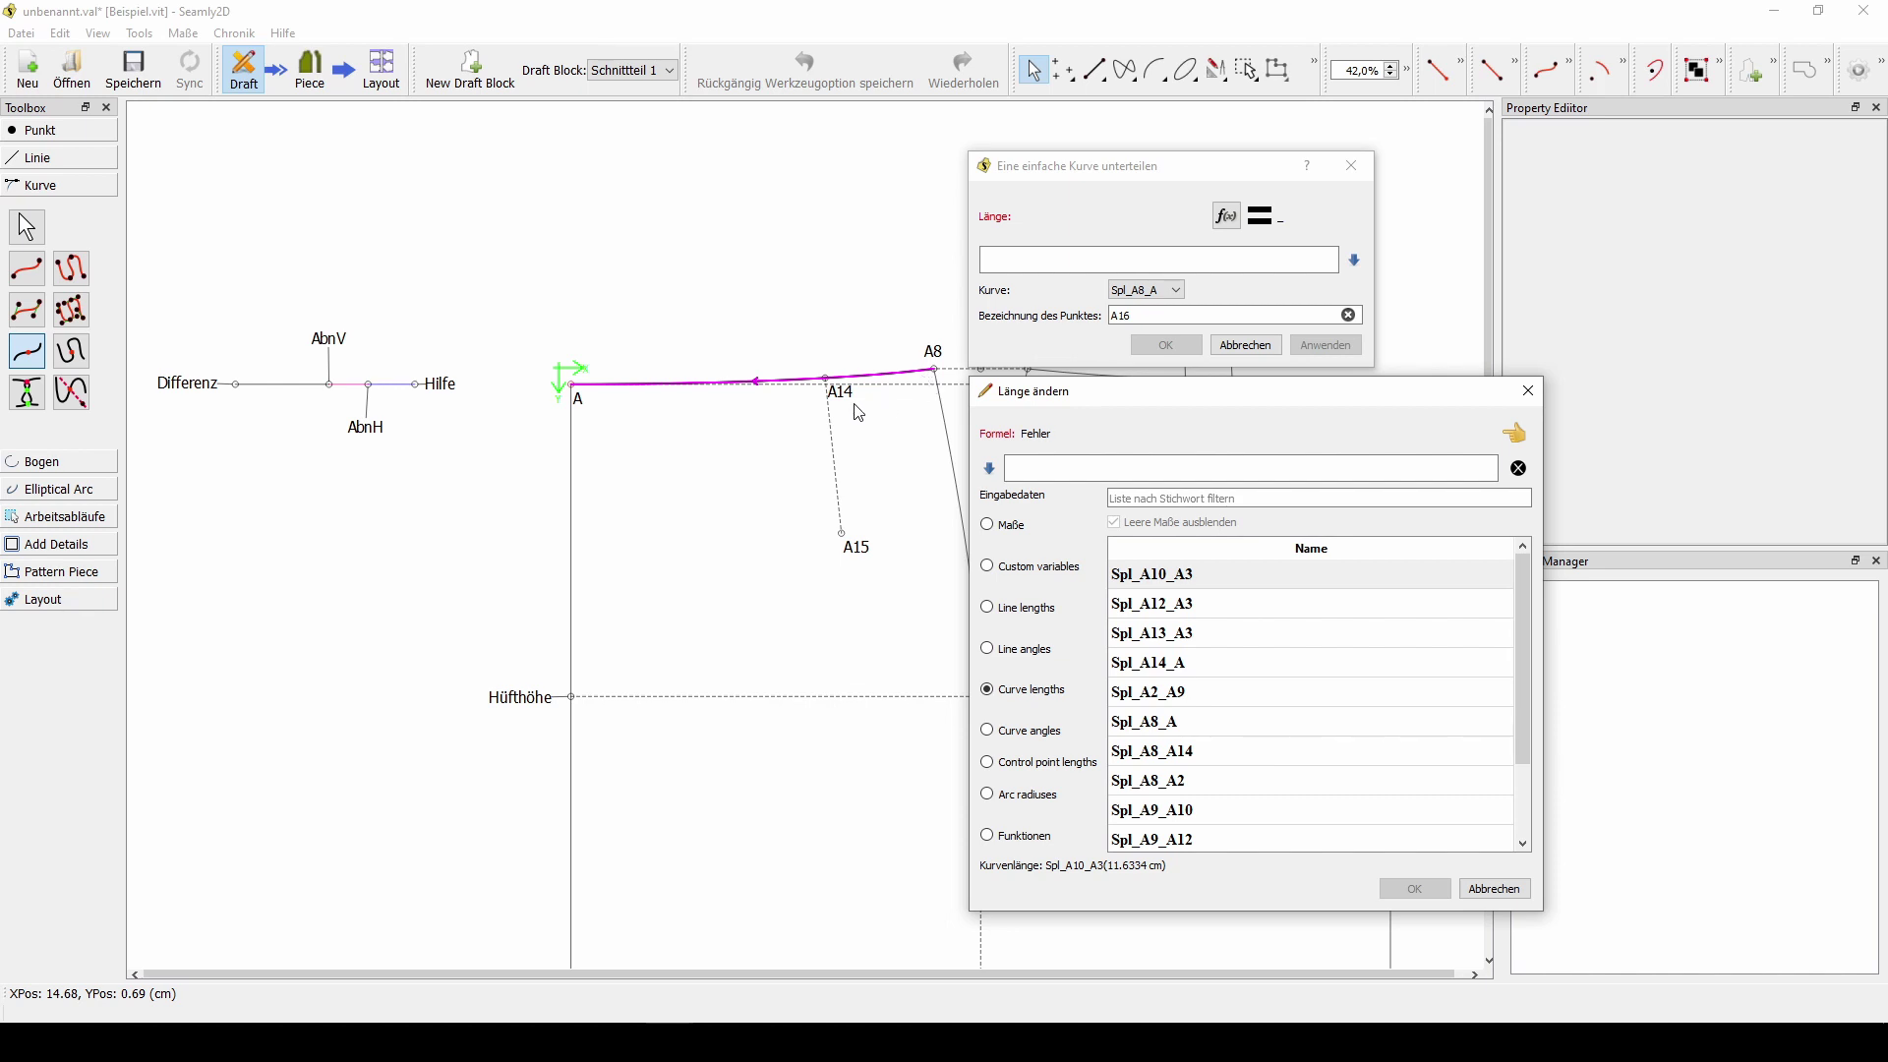
scroll(1355, 779, "down", 1)
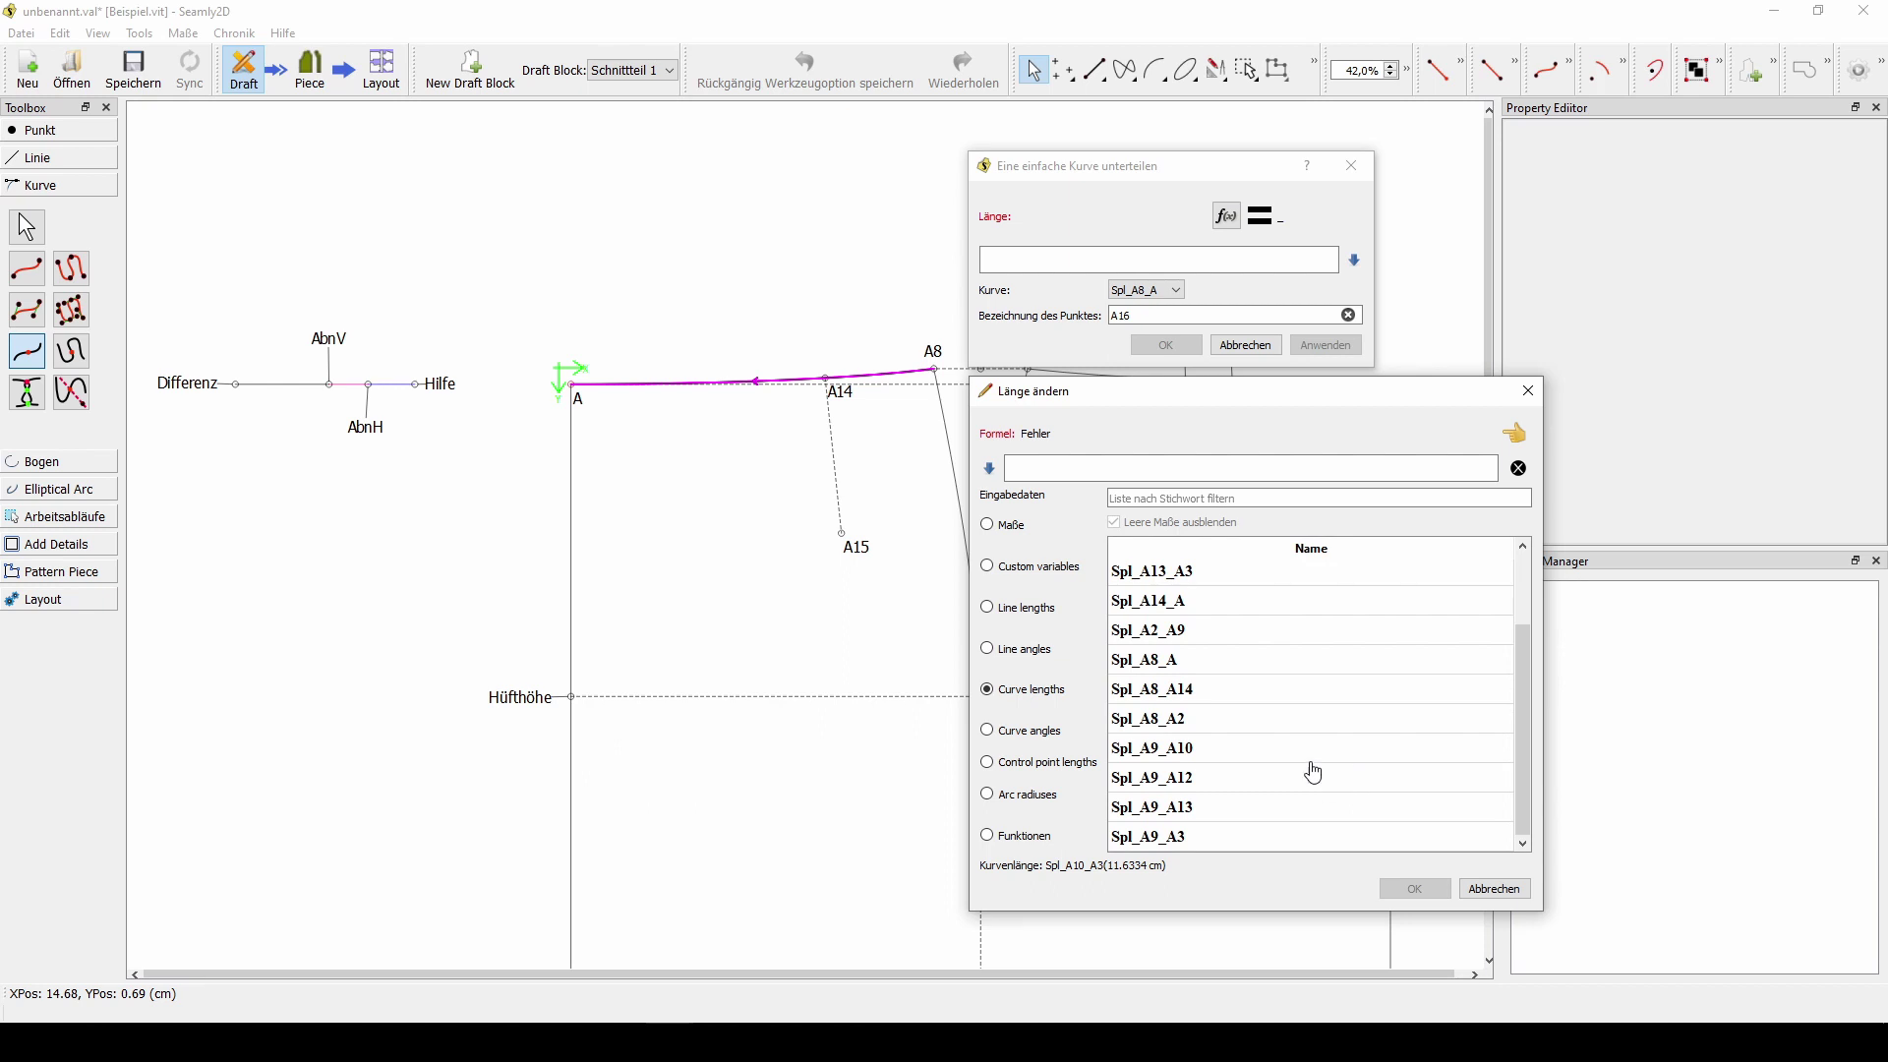
double_click(1167, 693)
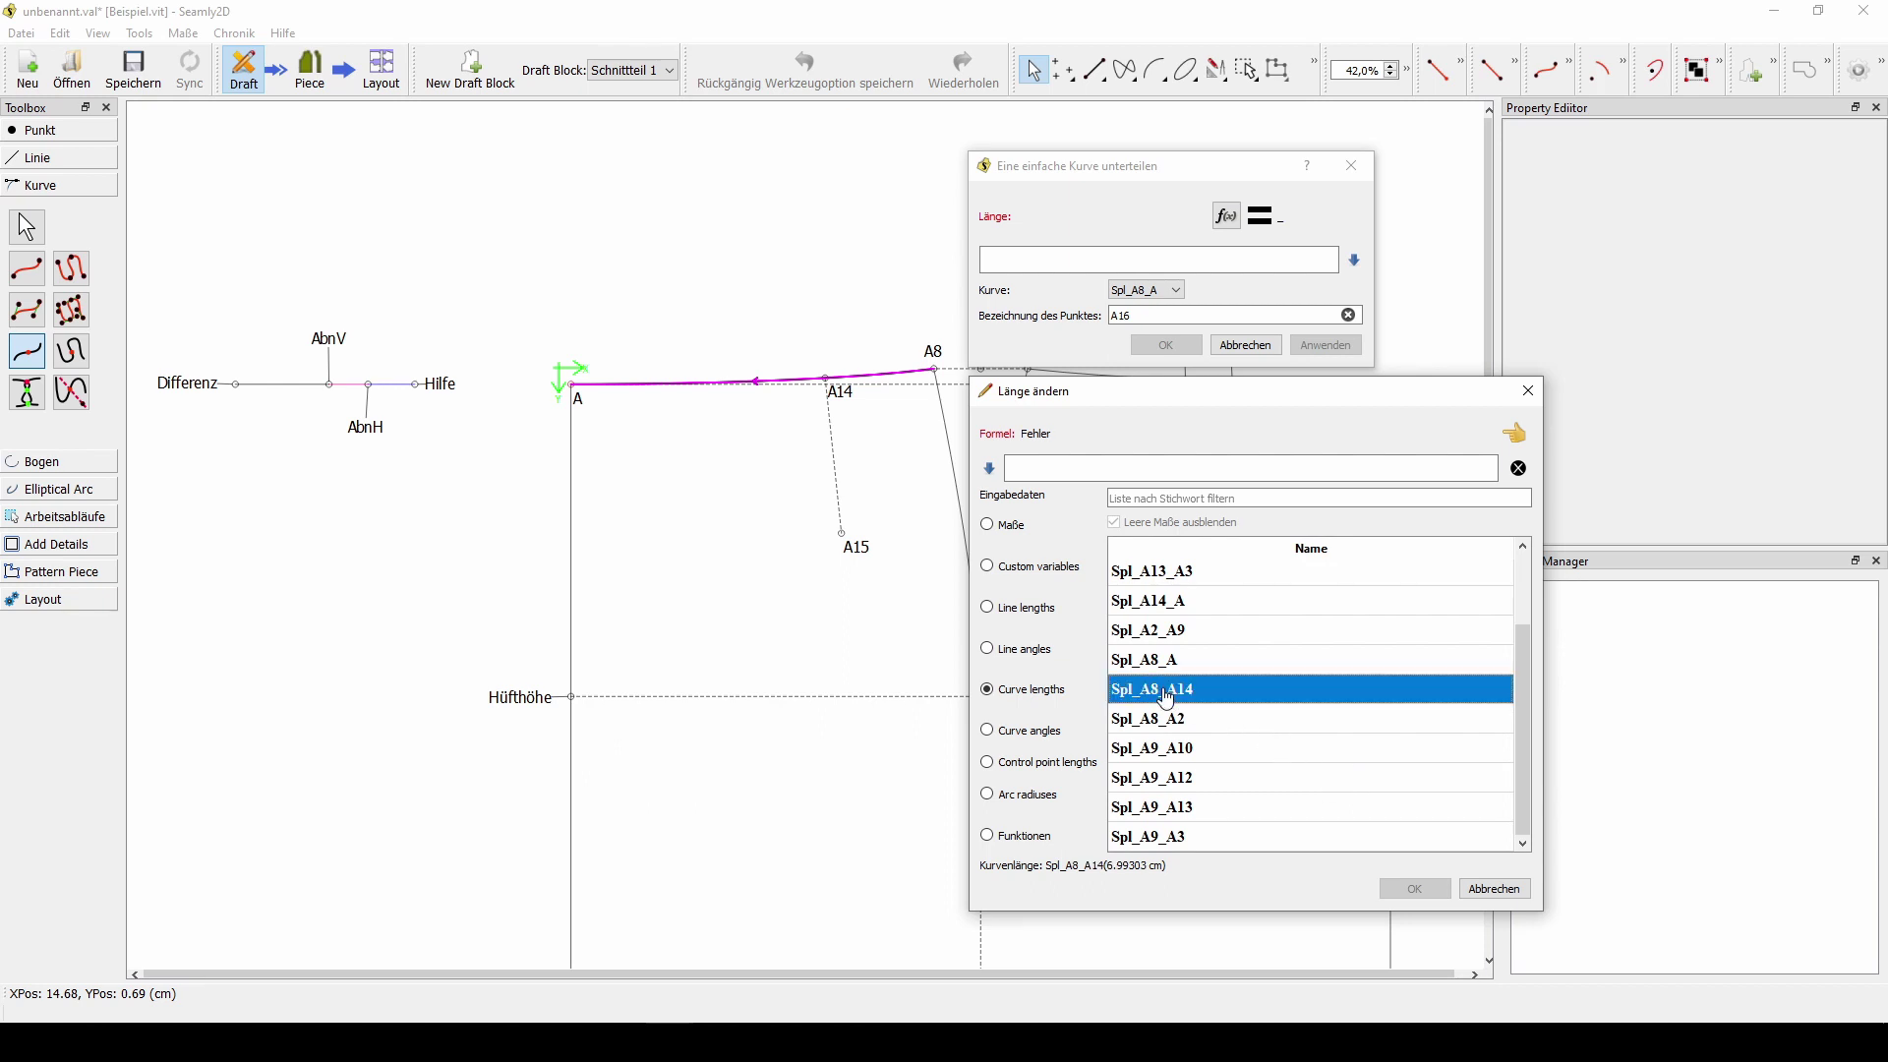
left_click(1092, 466)
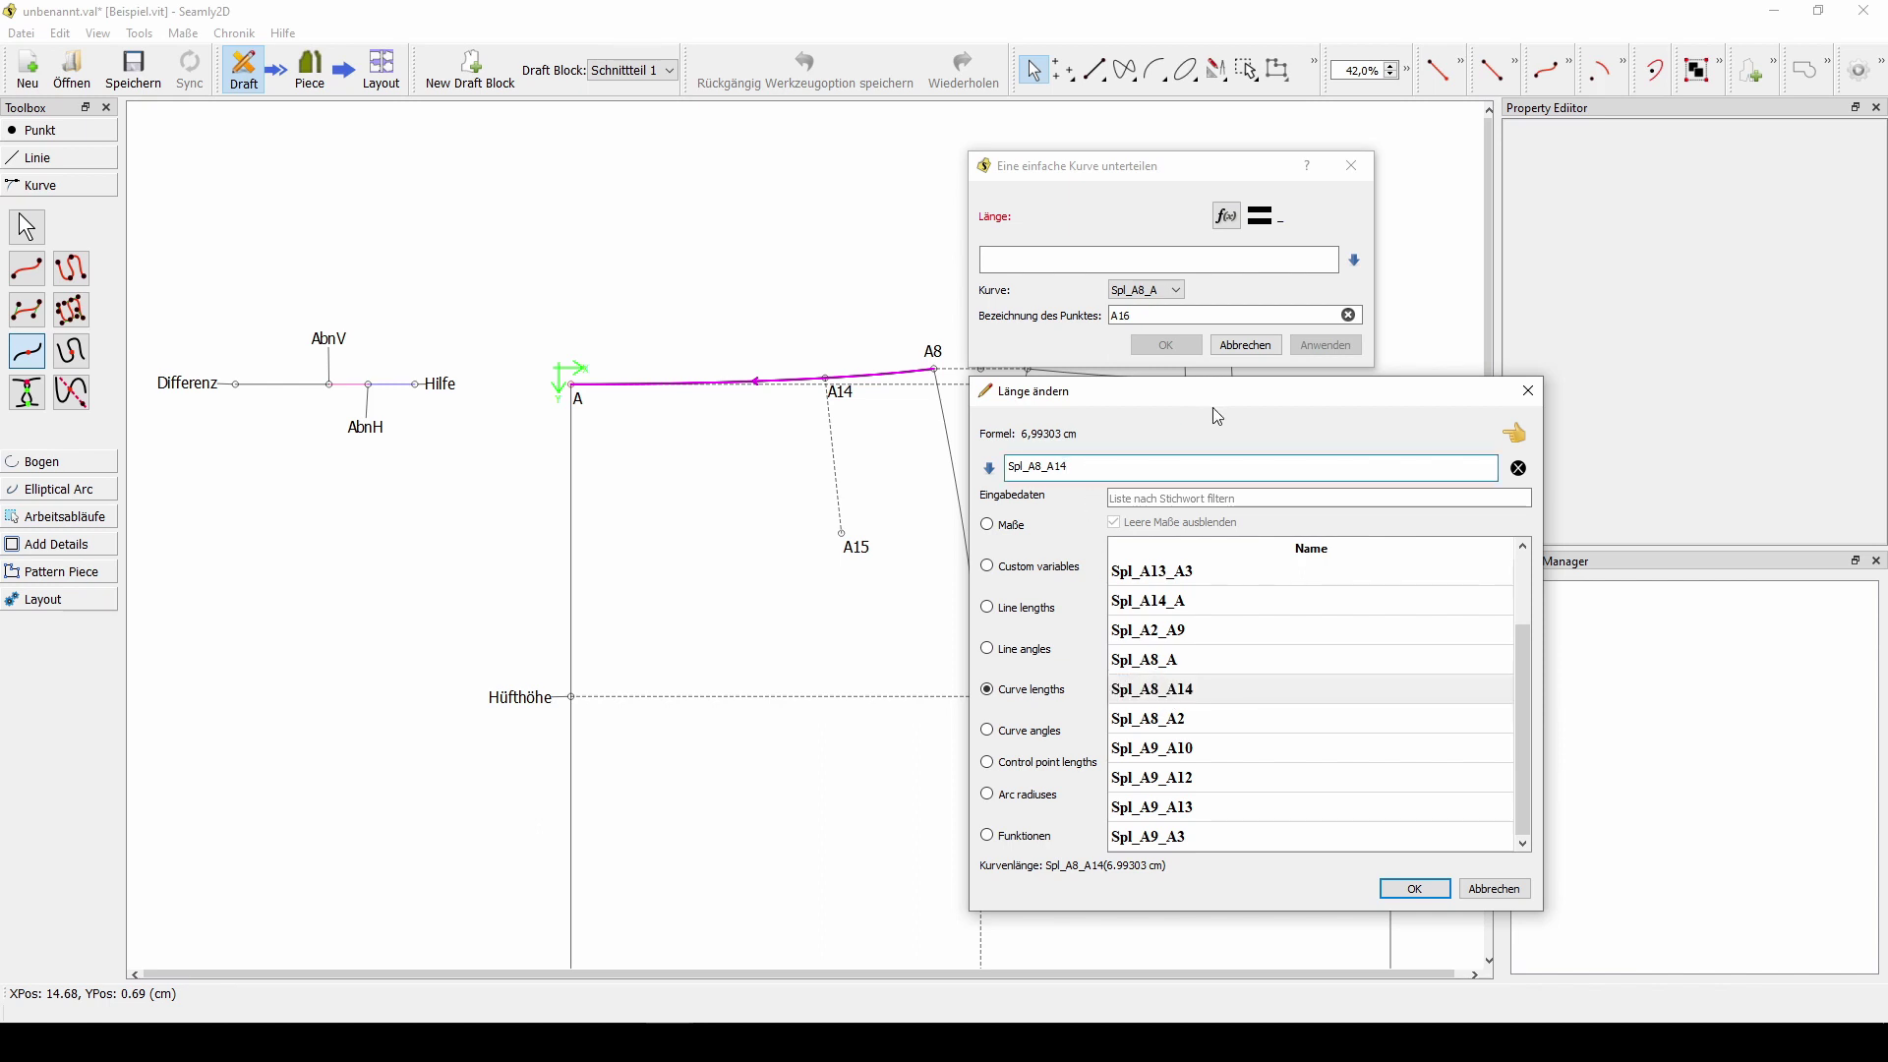
type("-(")
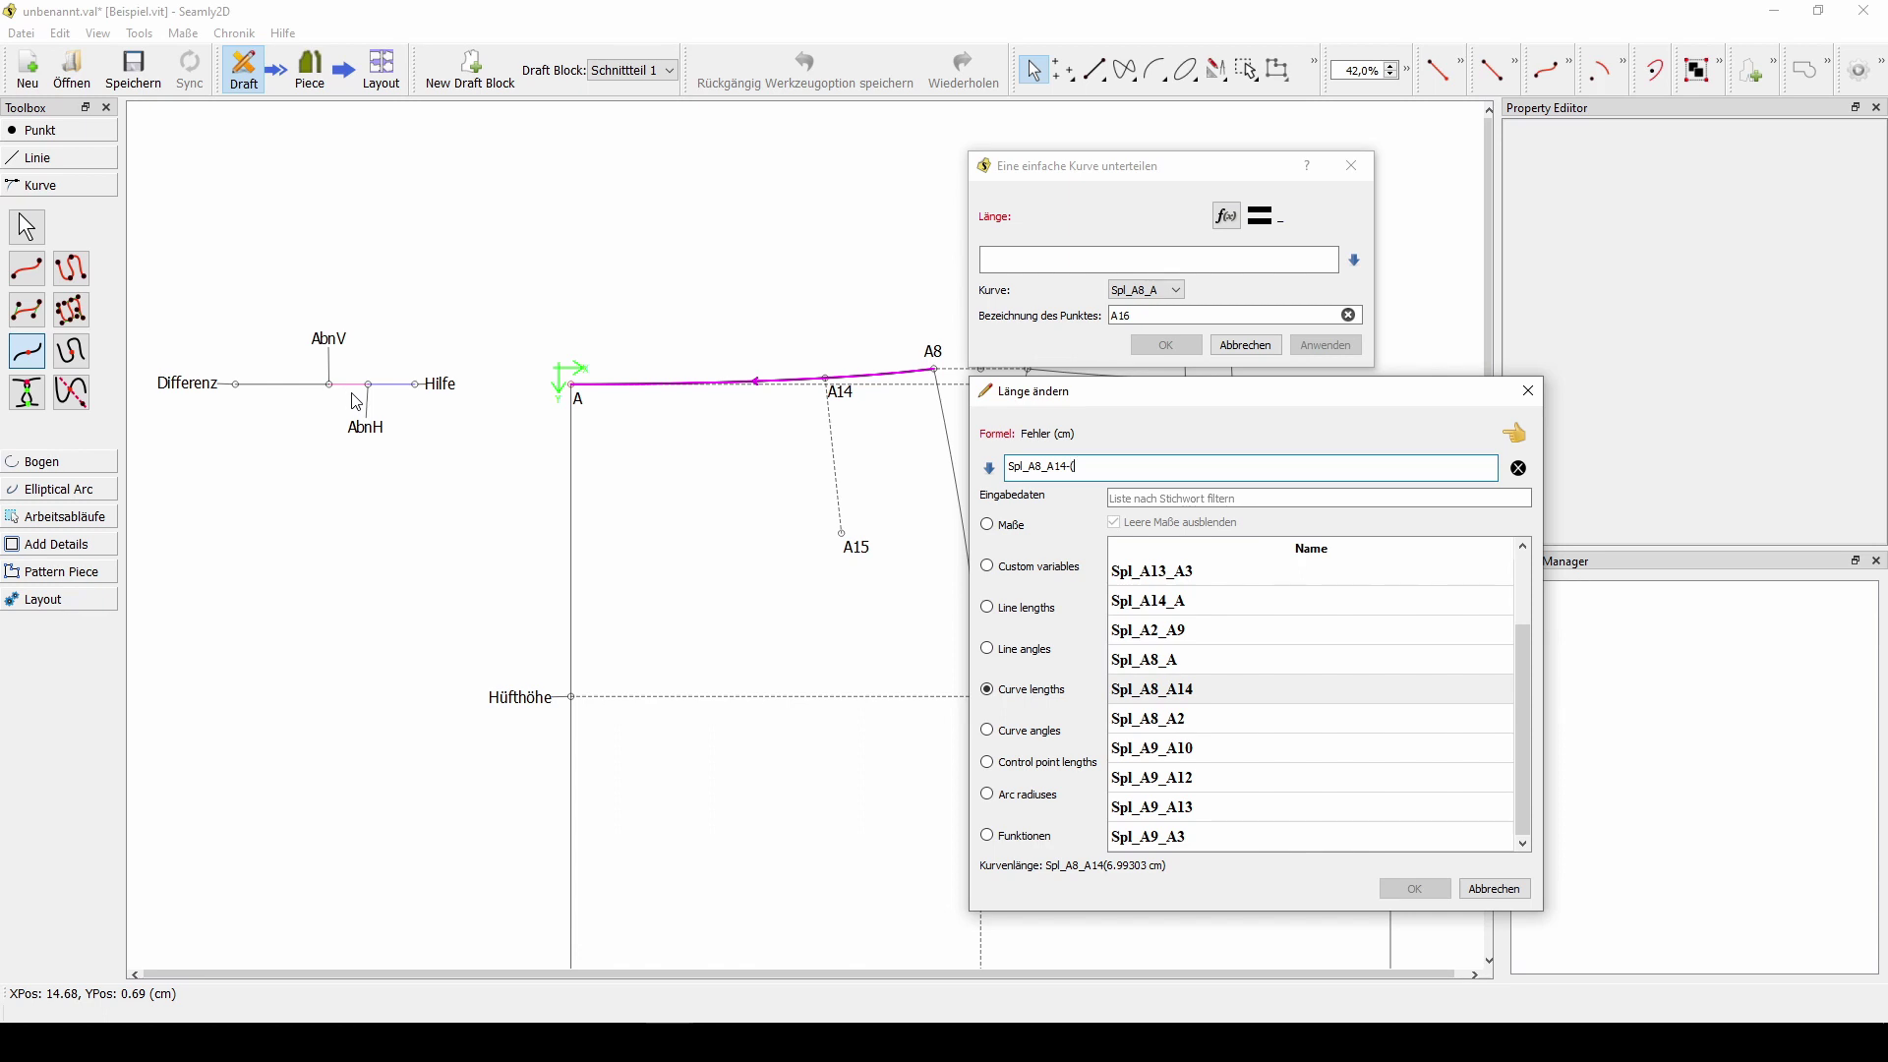
- Complete the length formula as Spl_A8_A14-(Linie_AbnH_AbnV/2) using the Linie_AbnH_AbnV line length
left_click(989, 610)
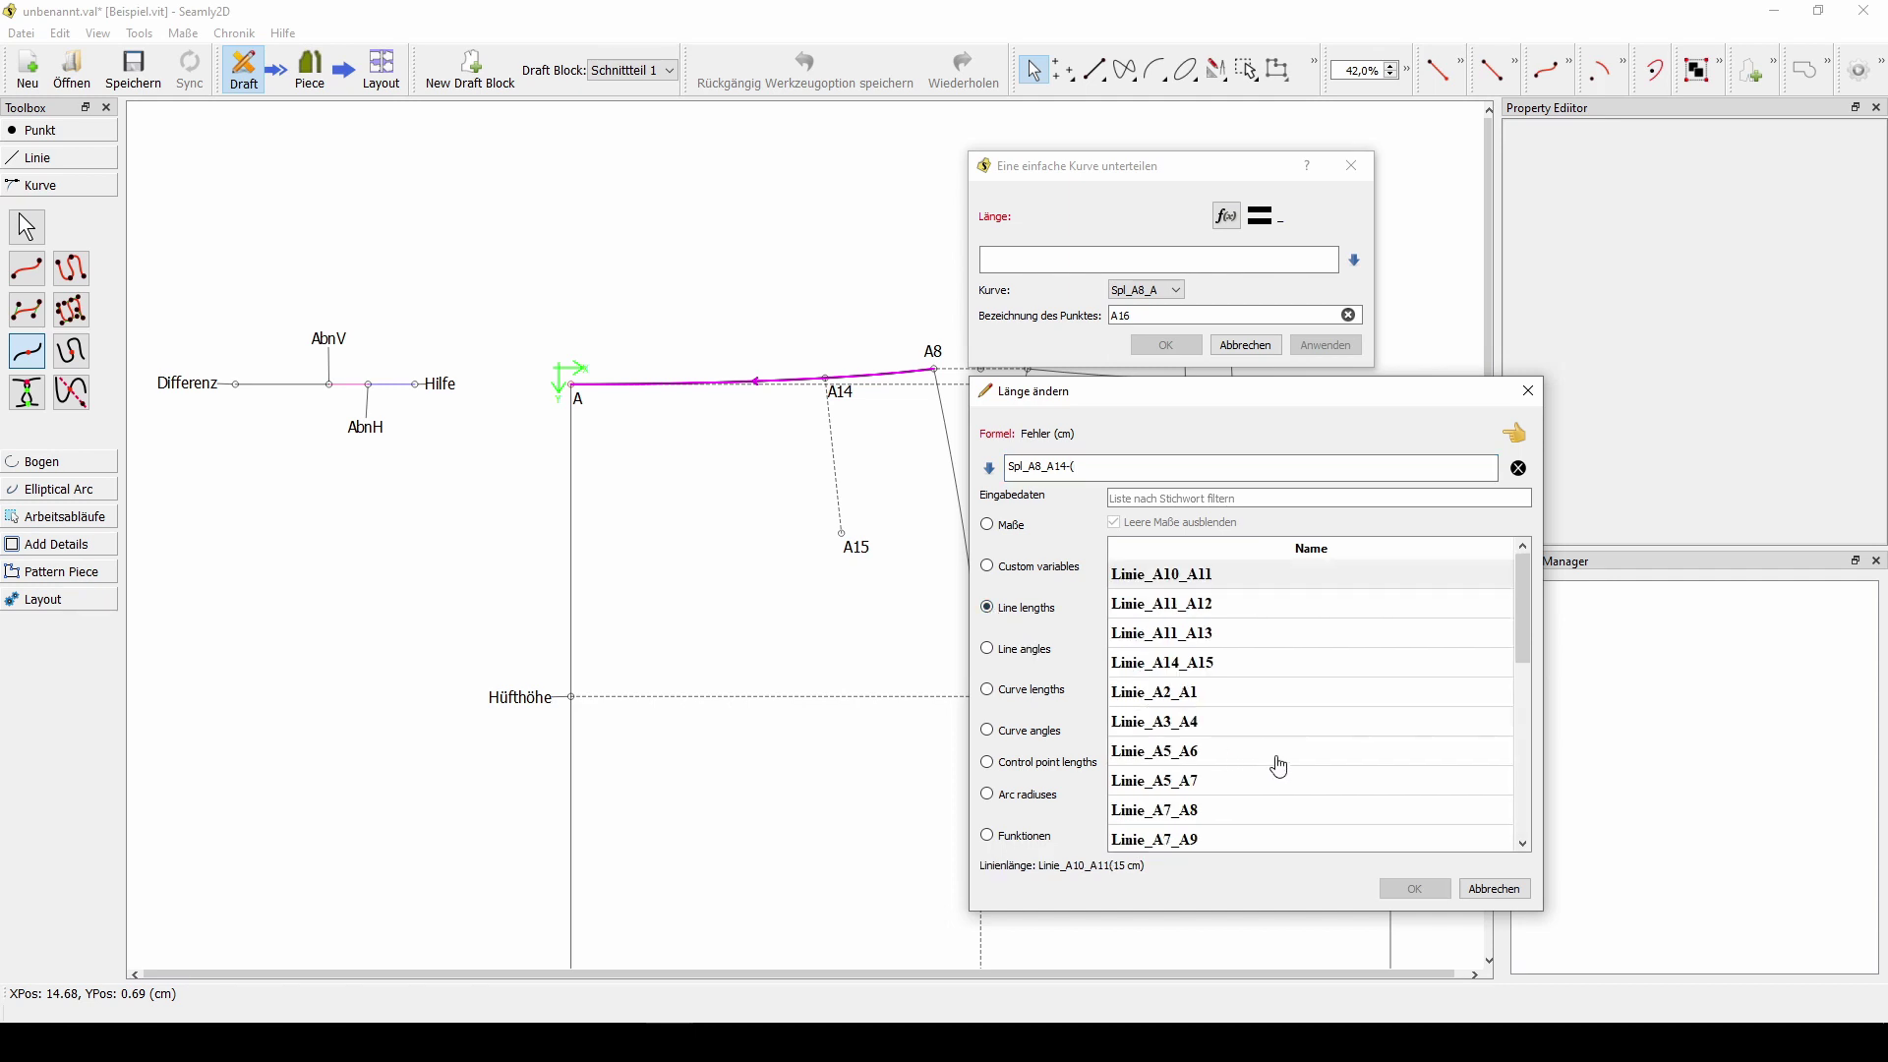
scroll(1279, 766, "down", 2)
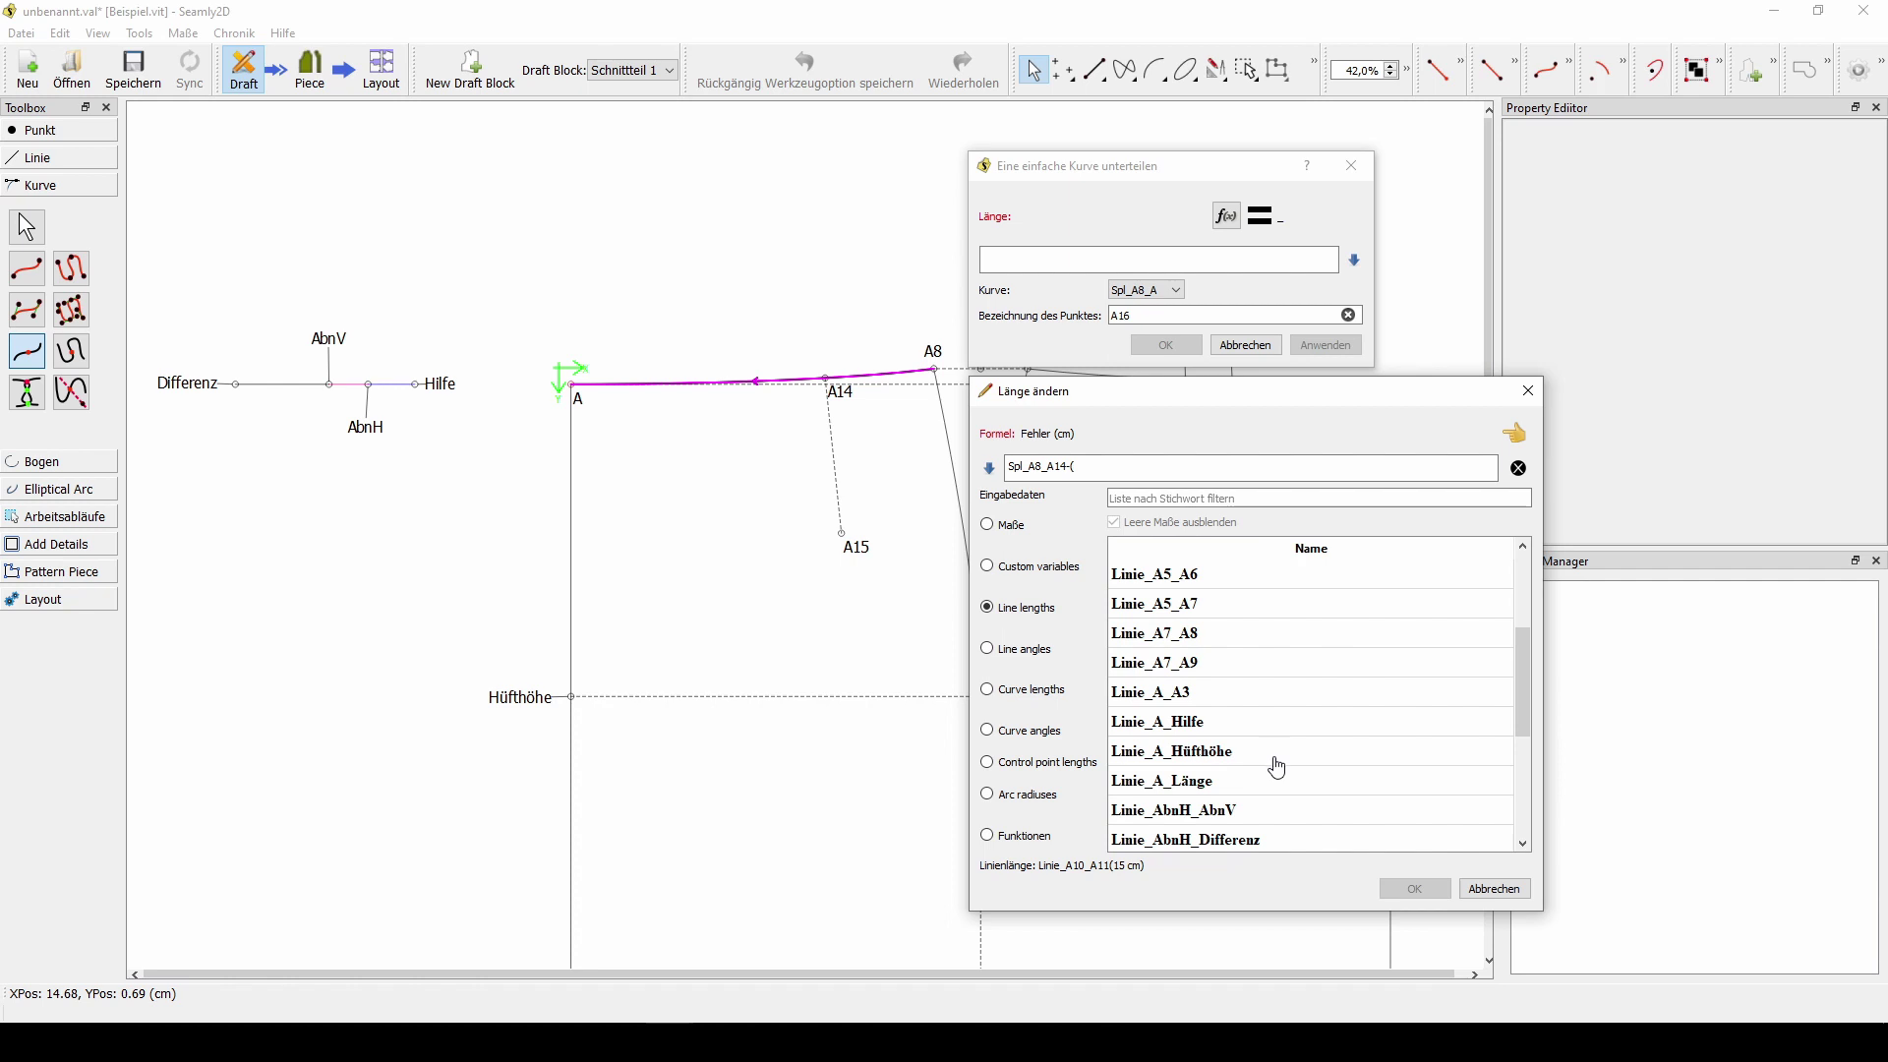
left_click(1209, 821)
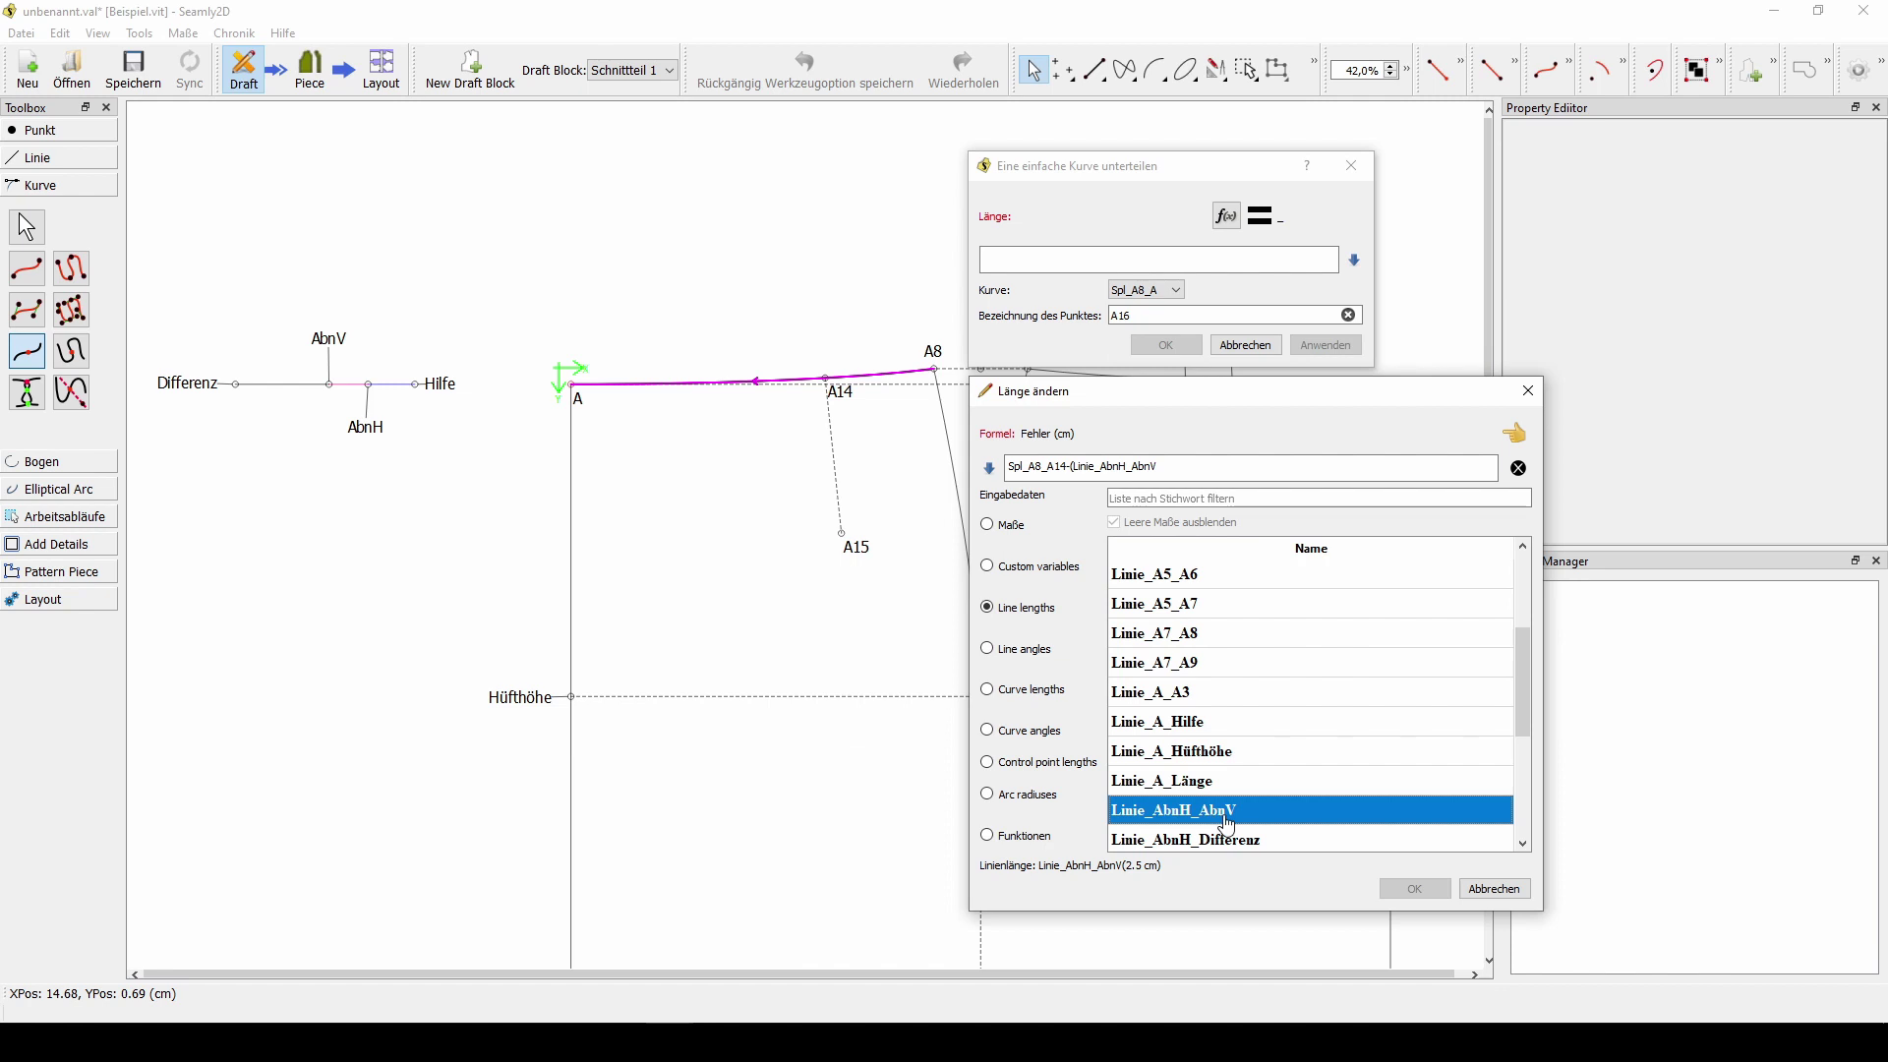
double_click(1209, 821)
type("/2")
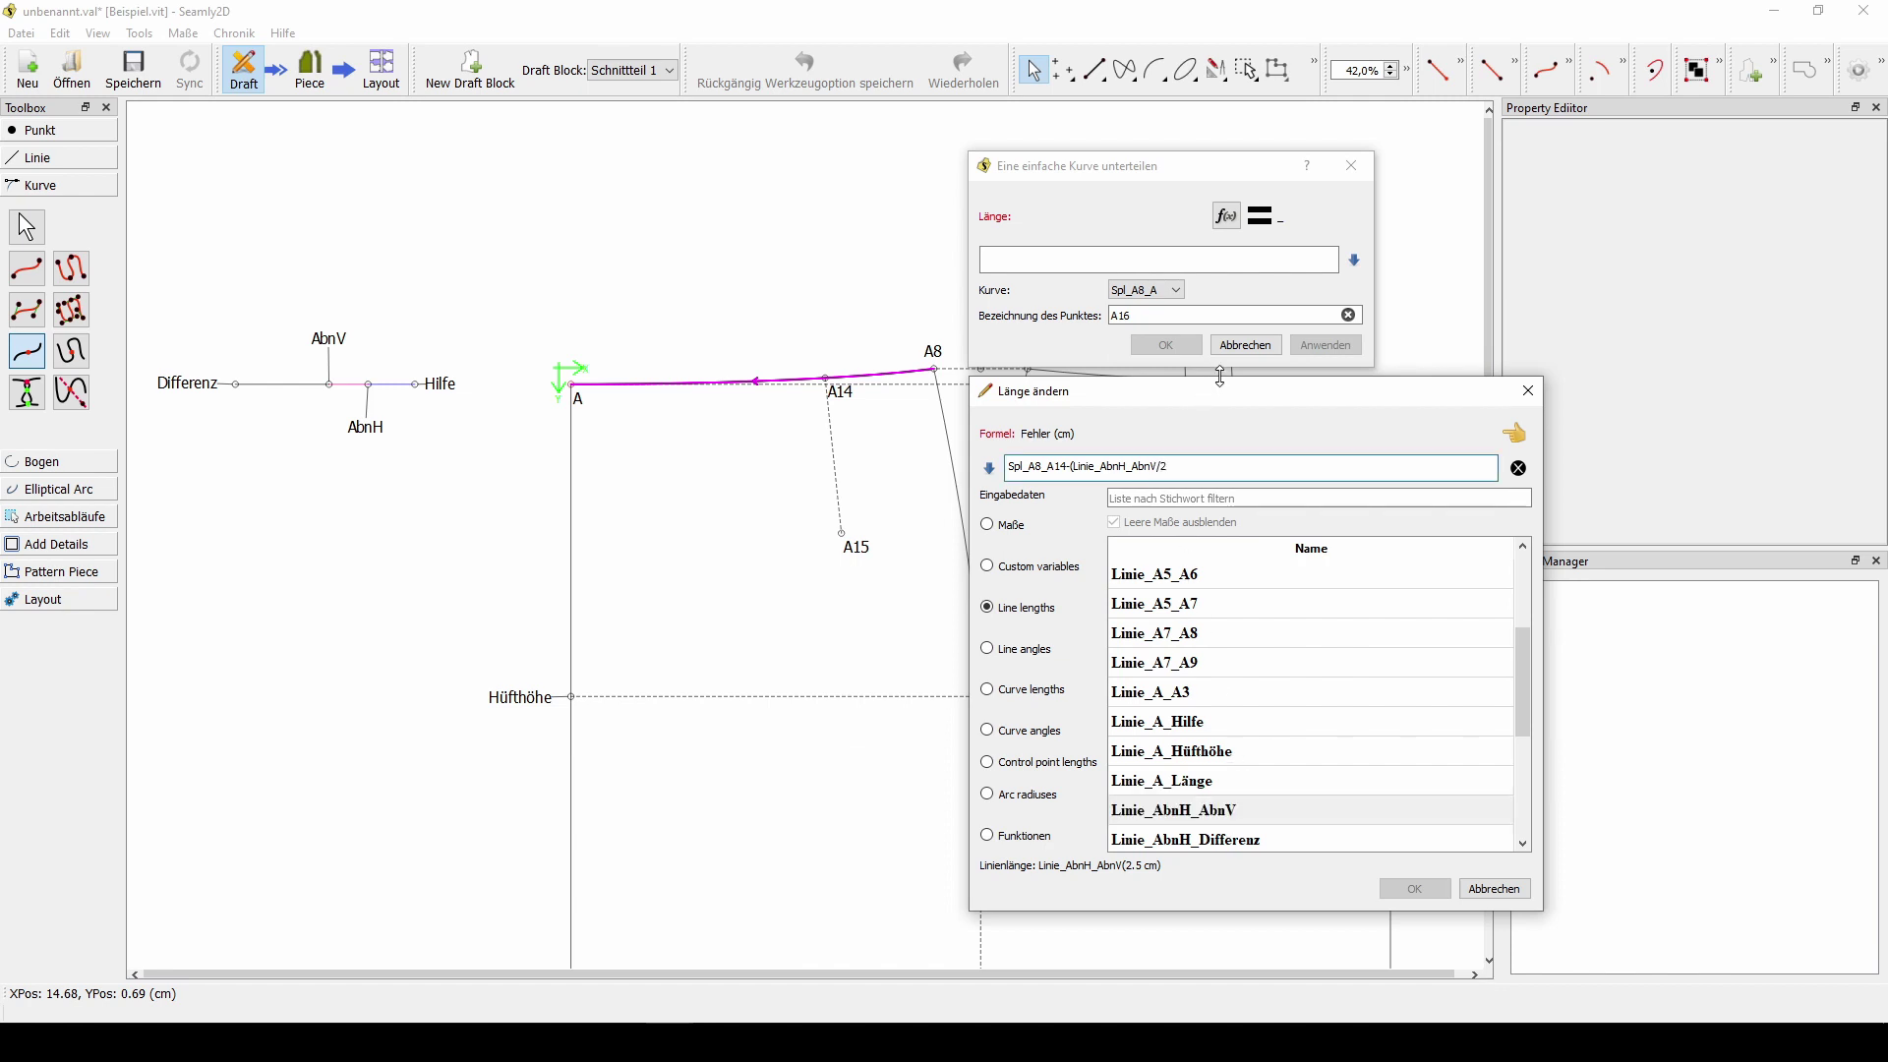
type(")")
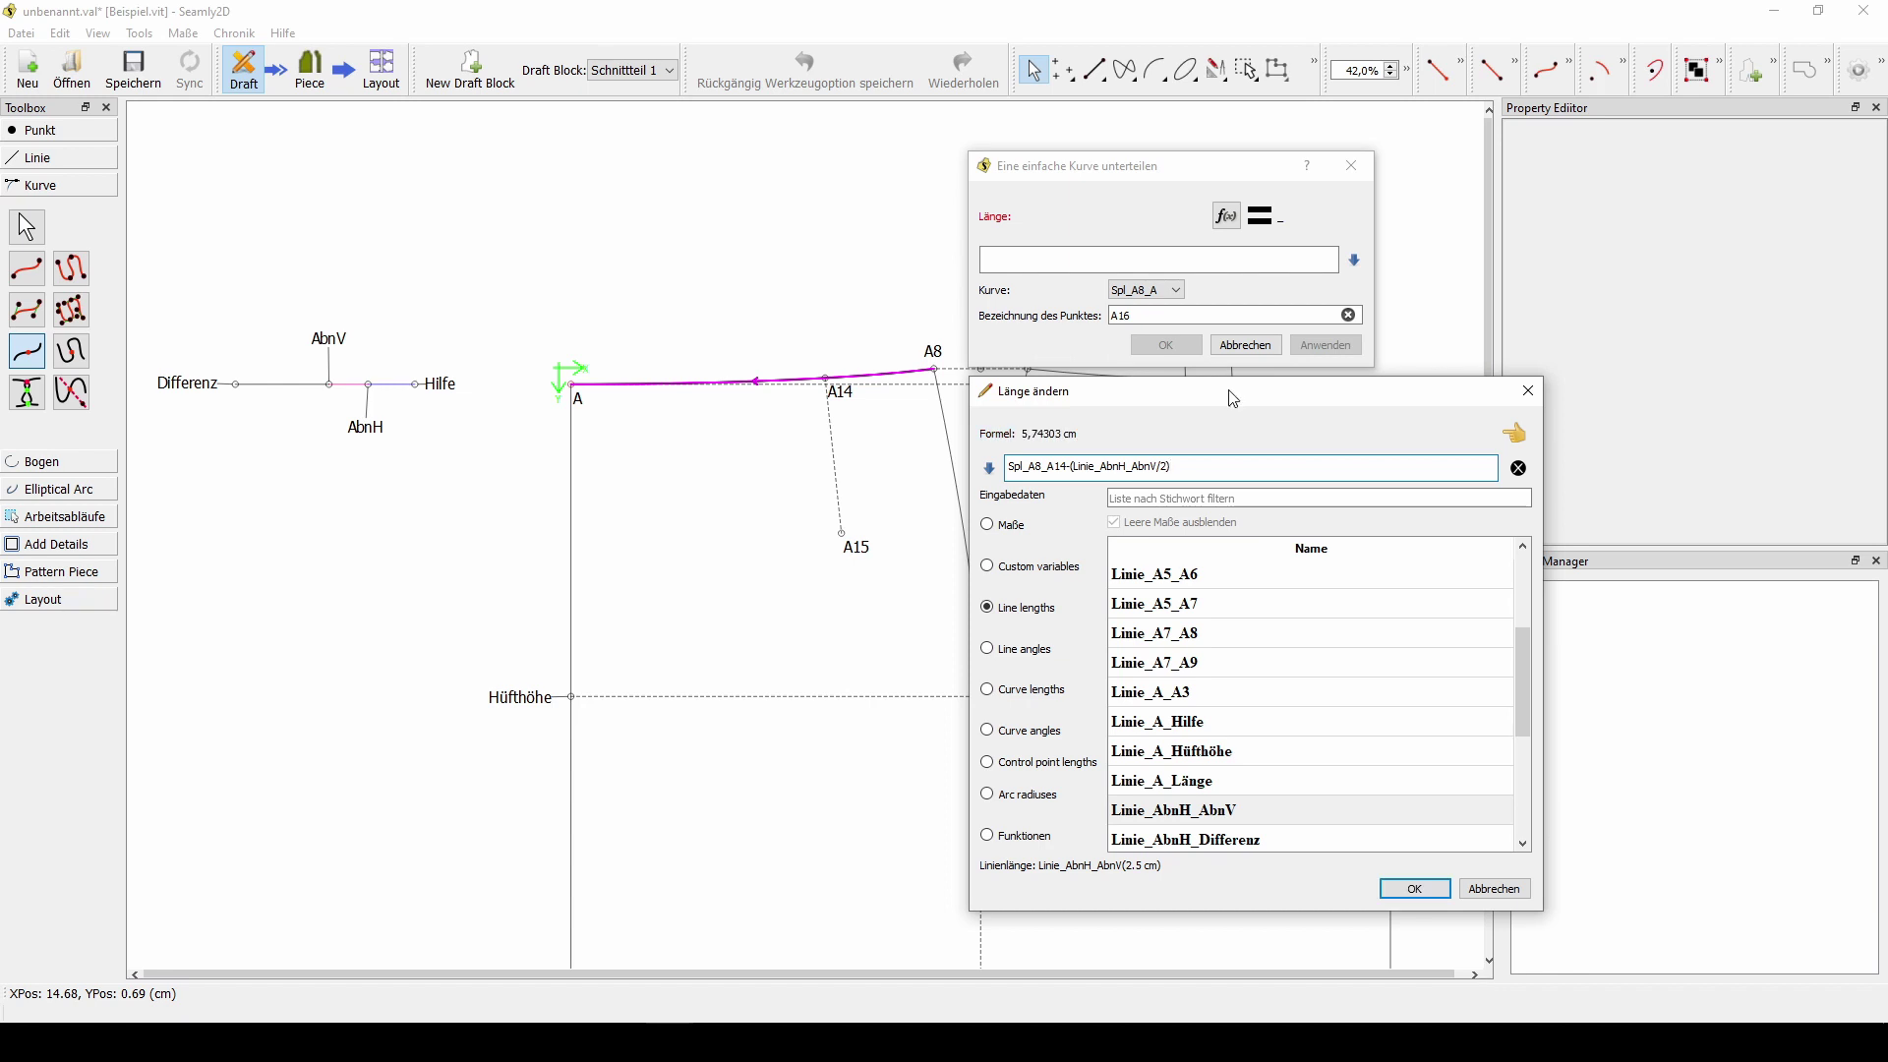
left_click(1415, 889)
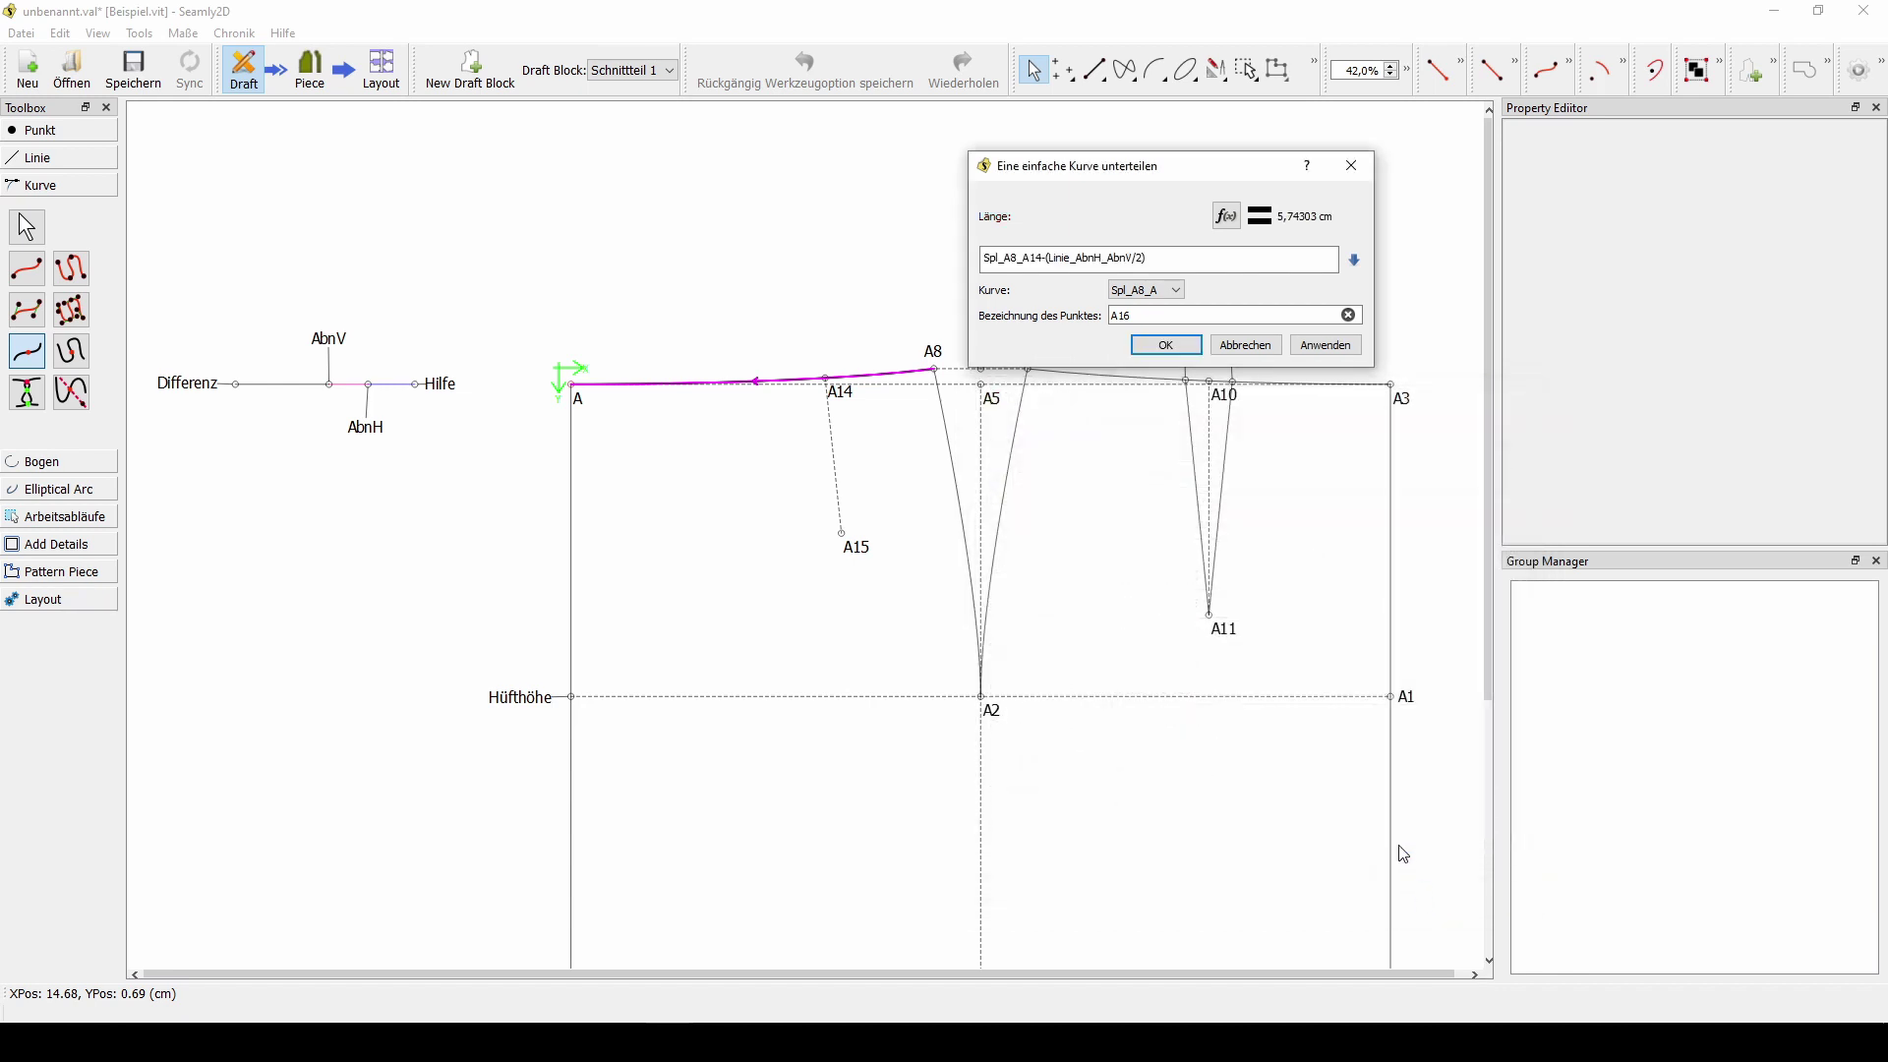
- Create point A16 at 5,74303 cm on curve Spl_A8_A, copying its formula text for reuse
left_click(1327, 346)
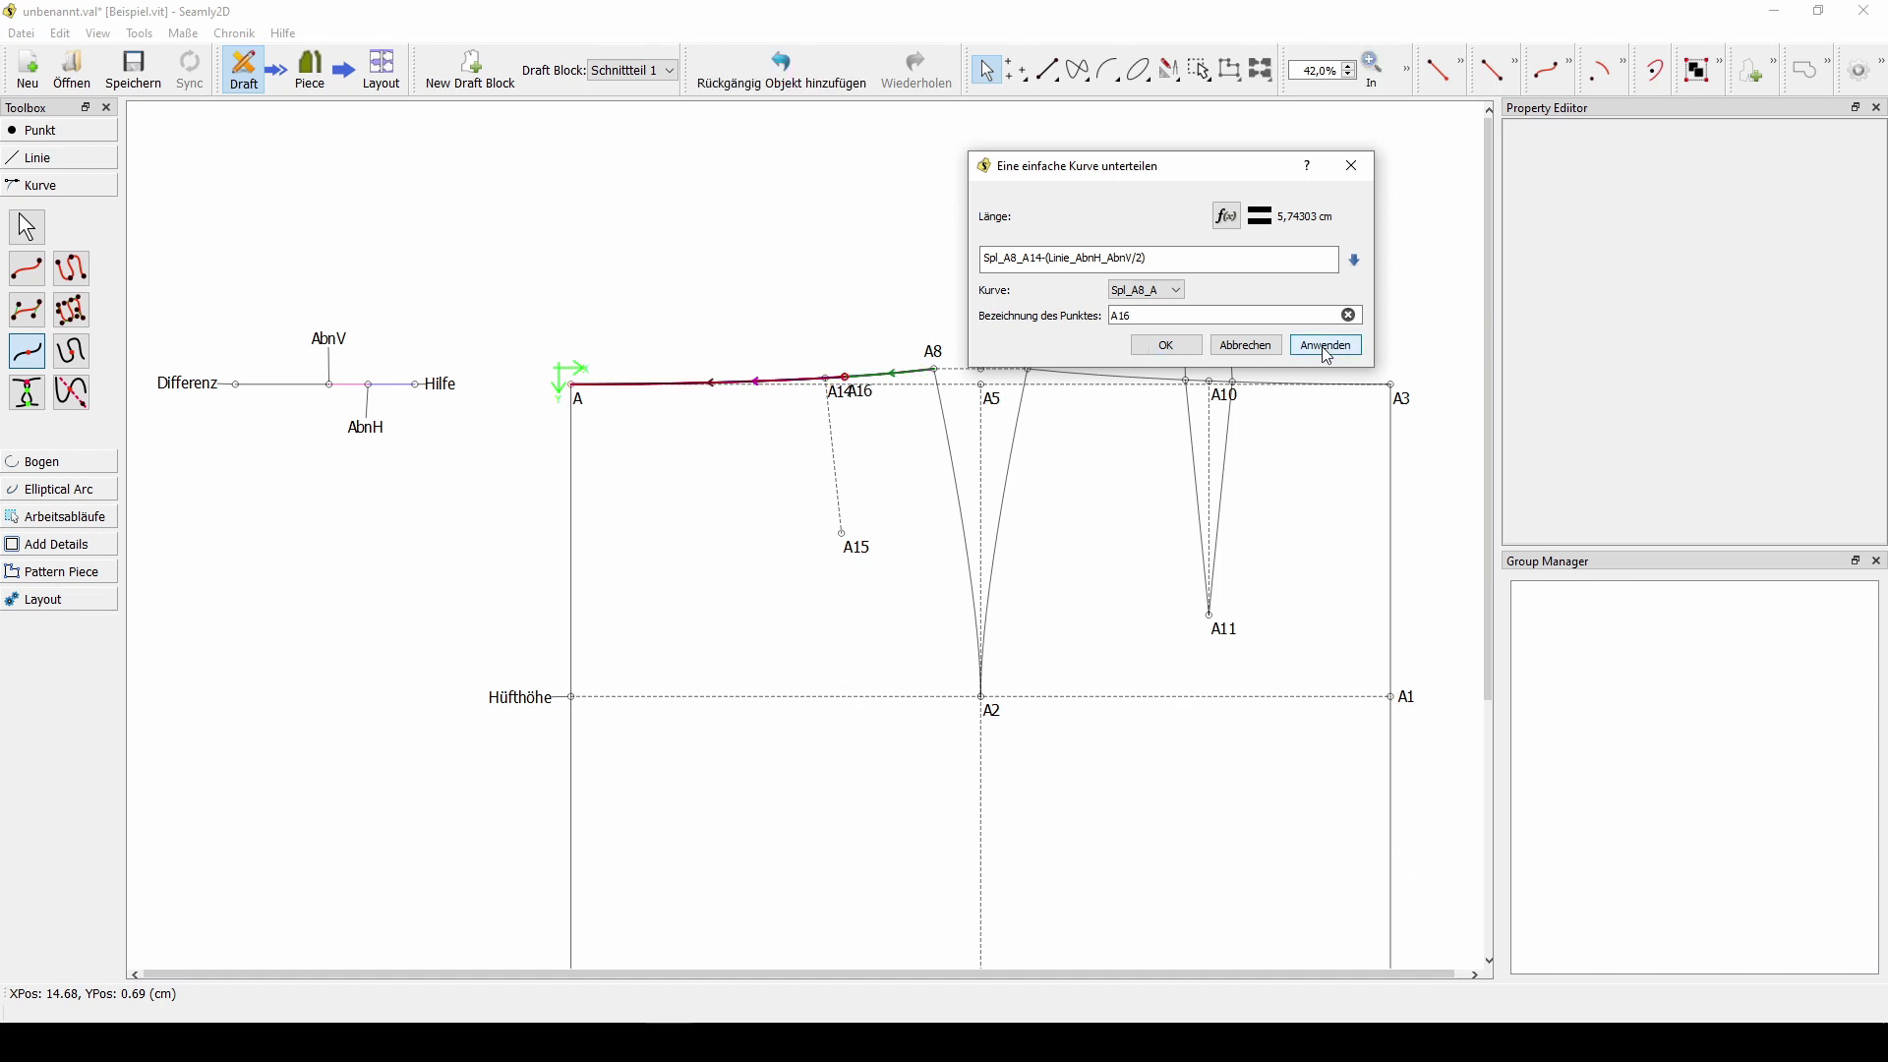
left_click_drag(1149, 258, 983, 258)
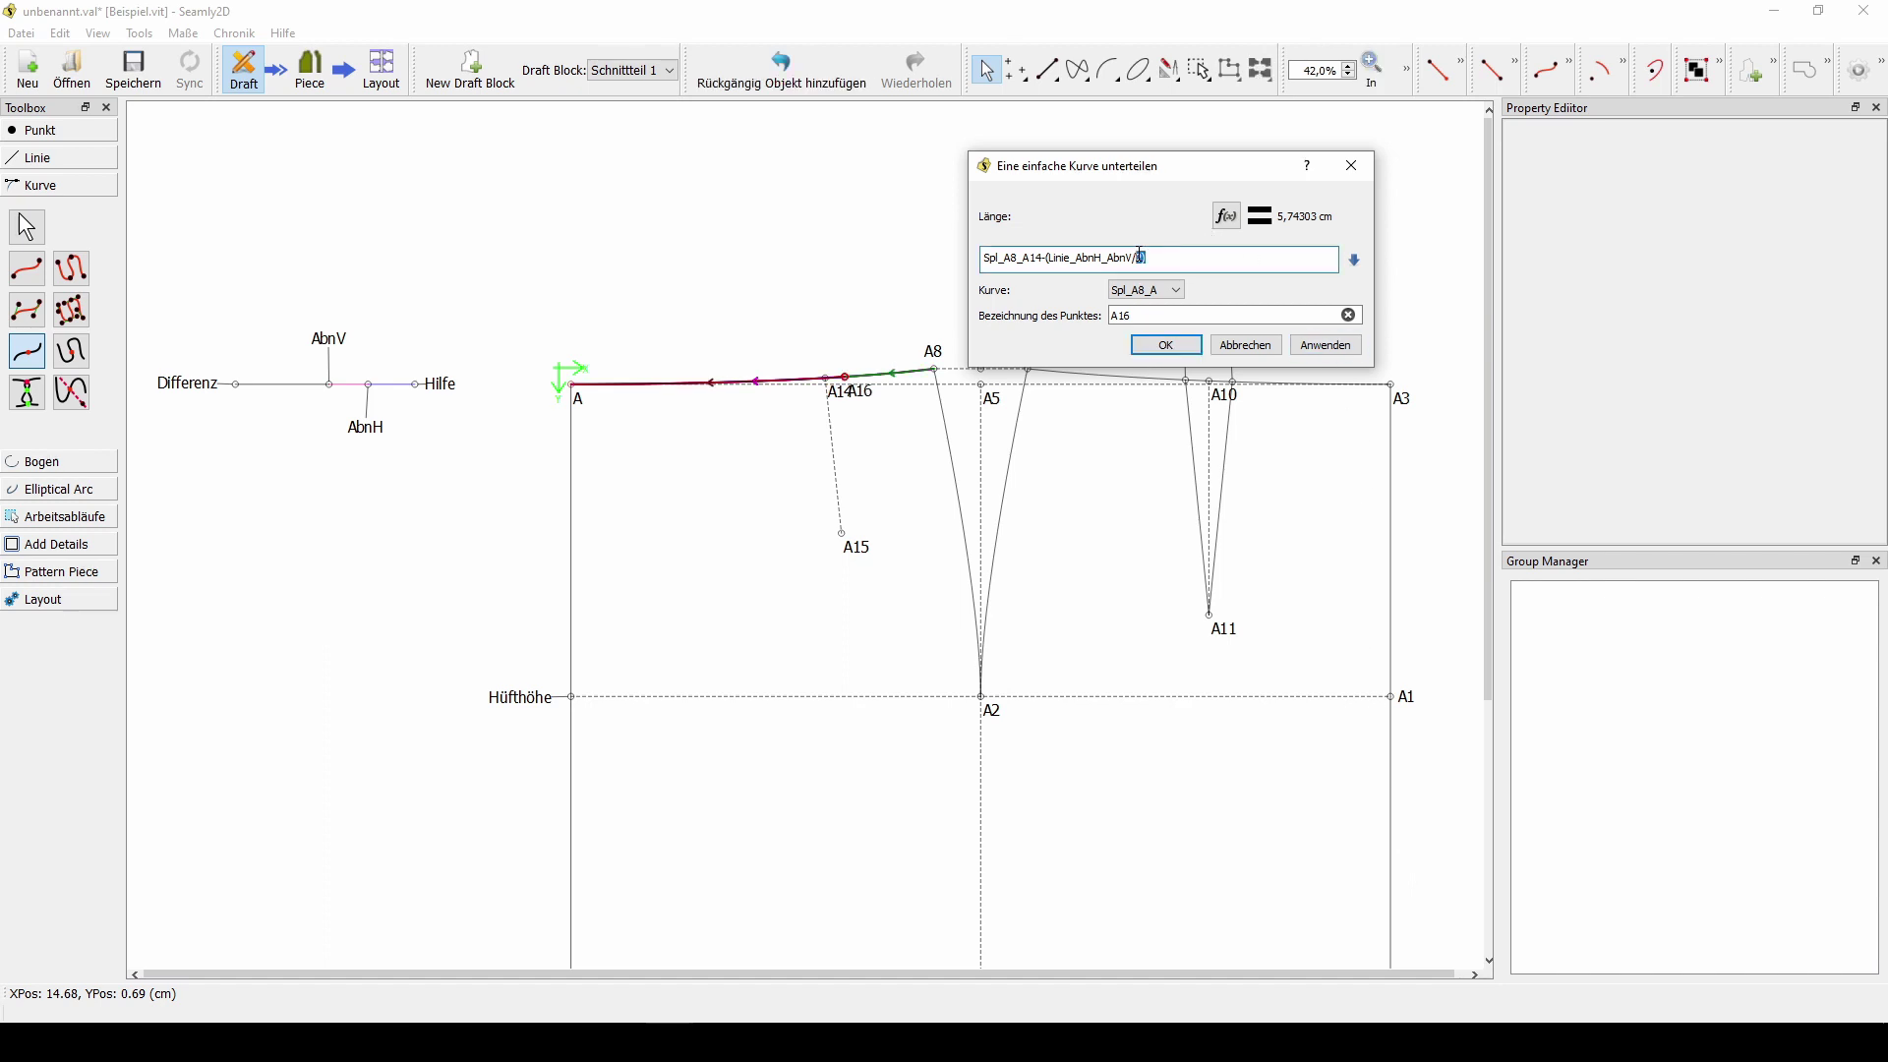
right_click(1006, 265)
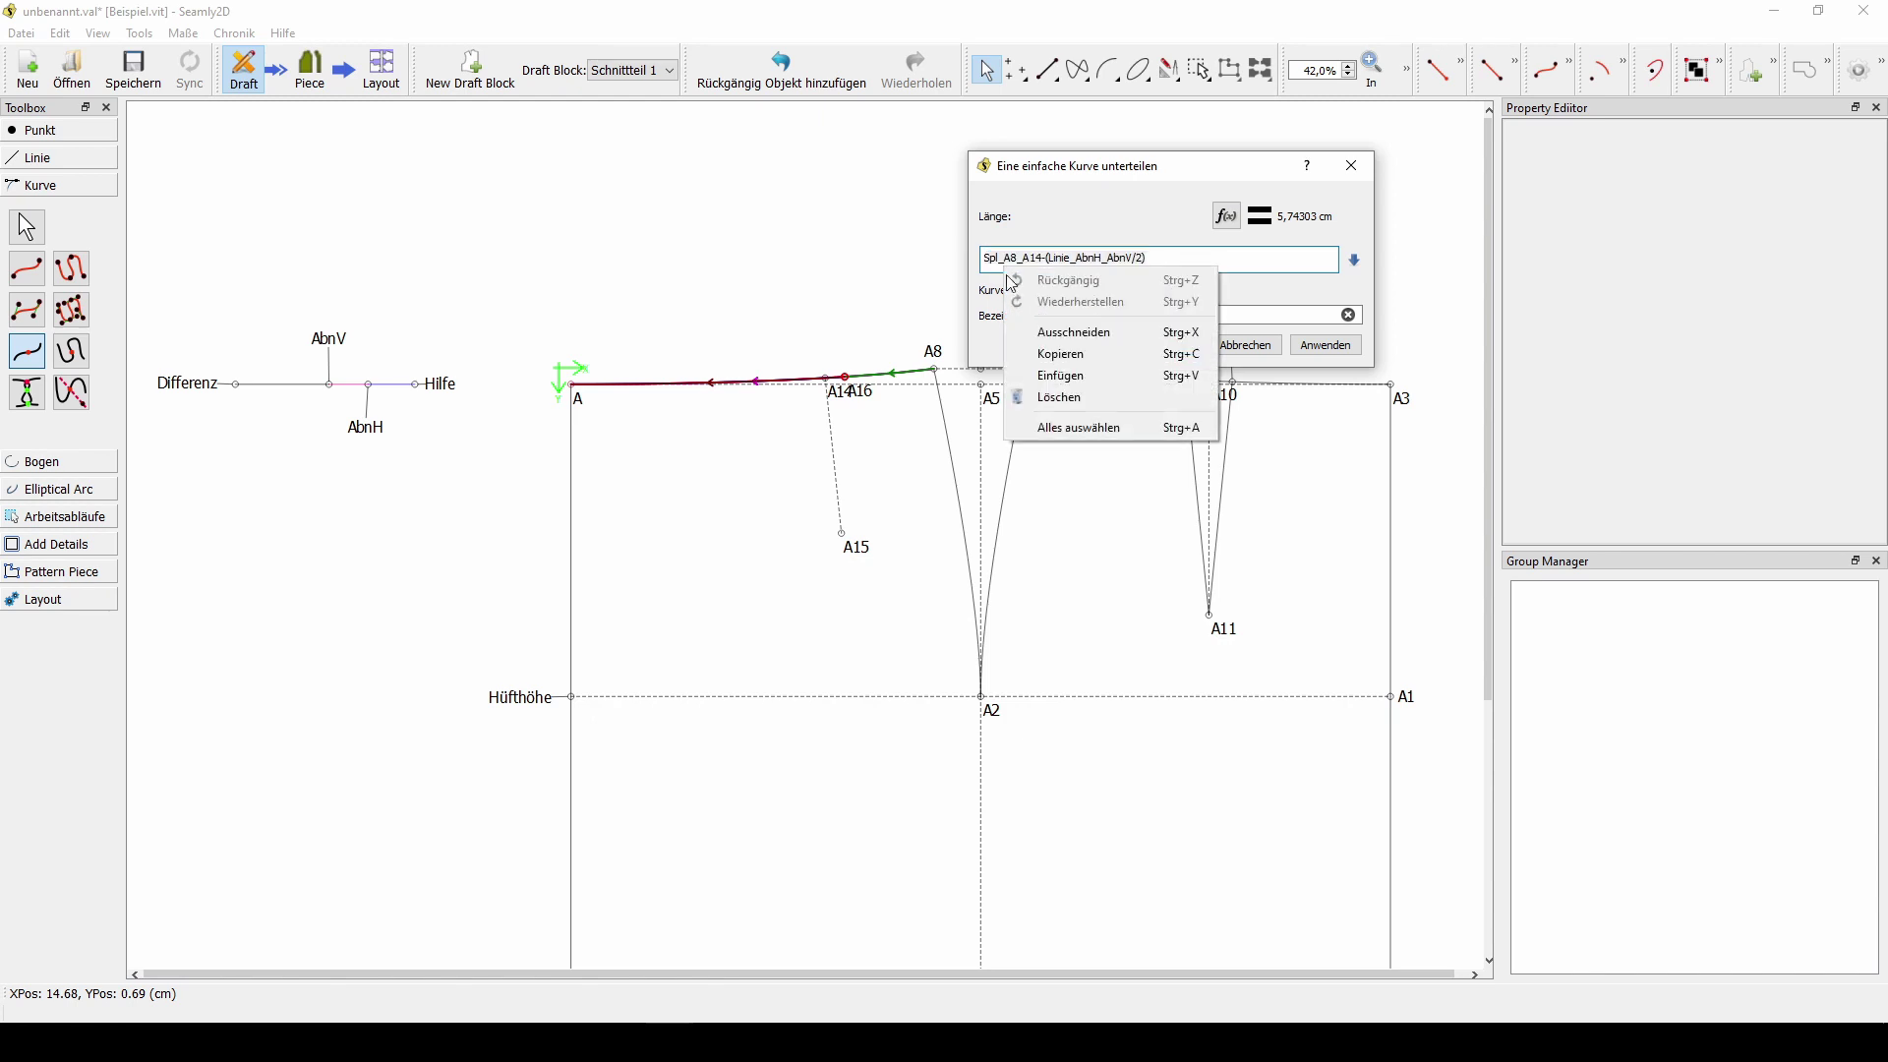
left_click(1032, 356)
left_click(1166, 346)
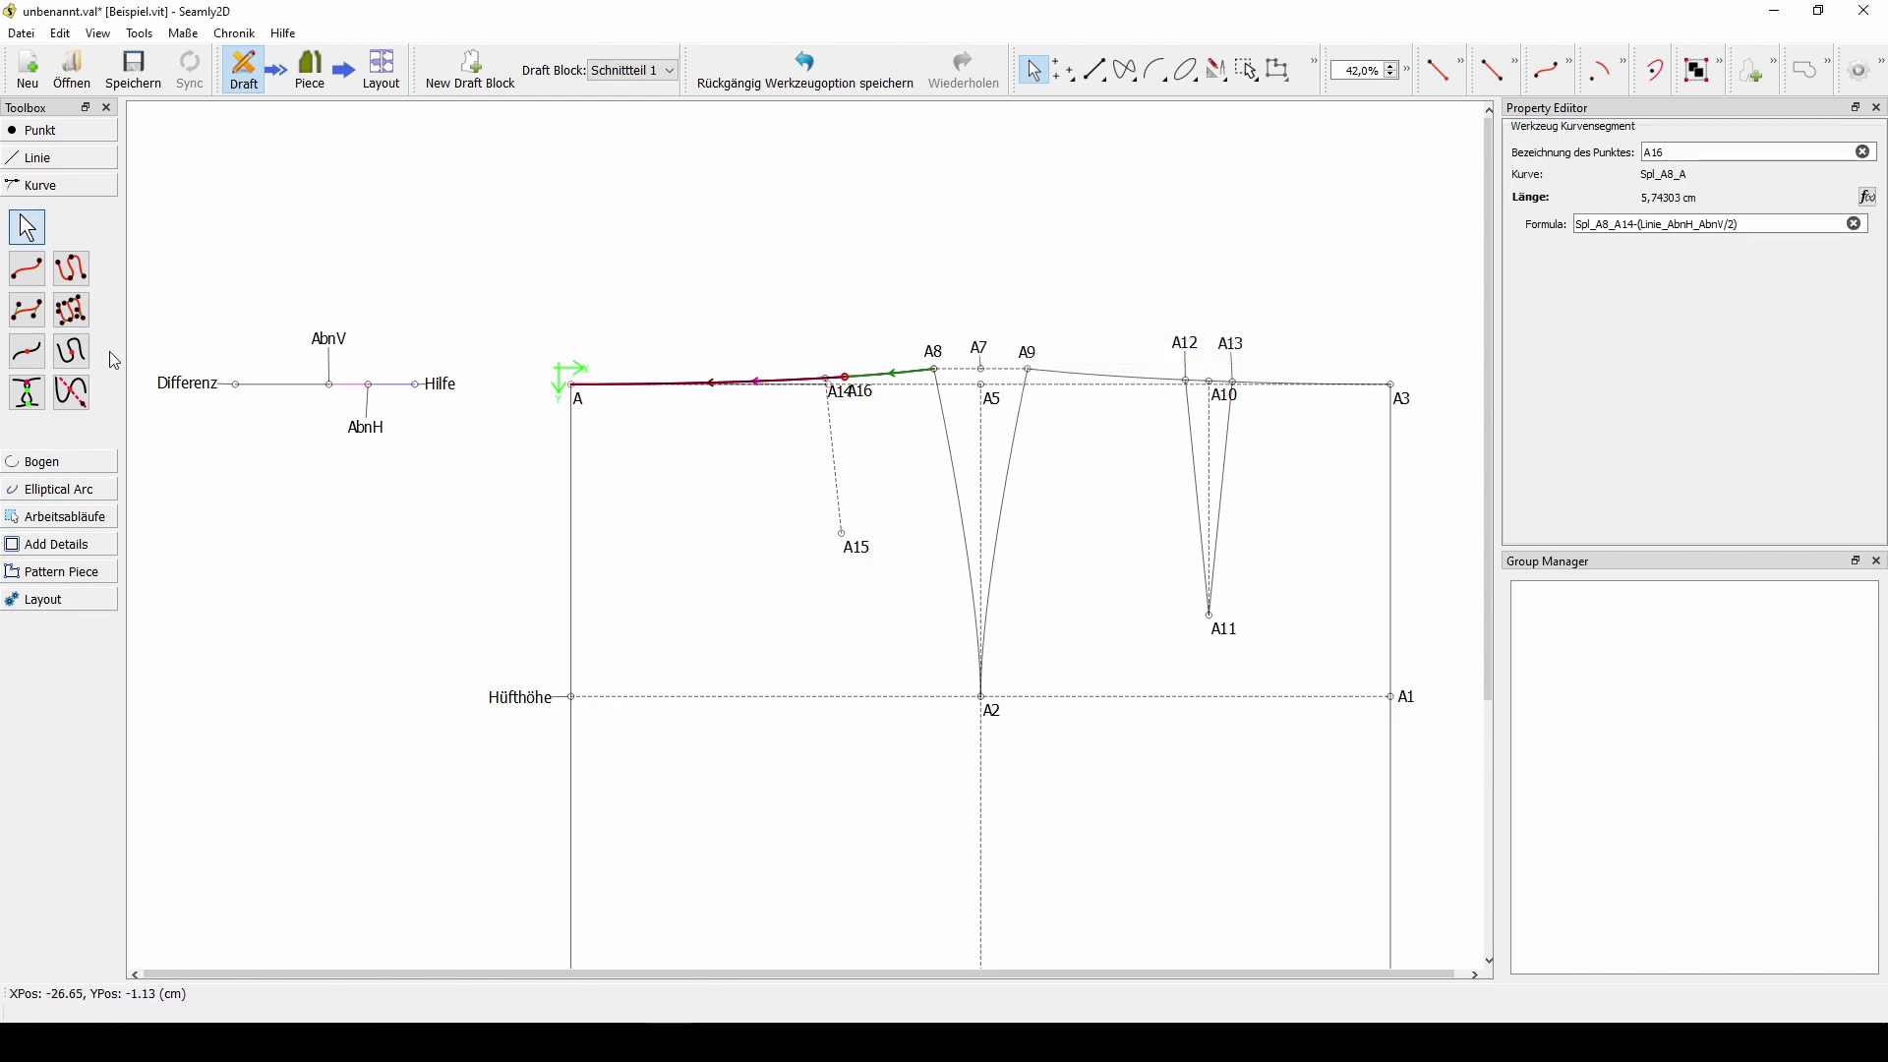
- Place point A17 on curve Spl_A8_A with formula Spl_A8_A14+(Linie_AbnH_AbnV/2), then move A16's label
left_click(26, 351)
left_click(691, 383)
mouse_move(940, 423)
left_mouse_down()
mouse_move(1200, 345)
mouse_move(1184, 230)
left_mouse_up()
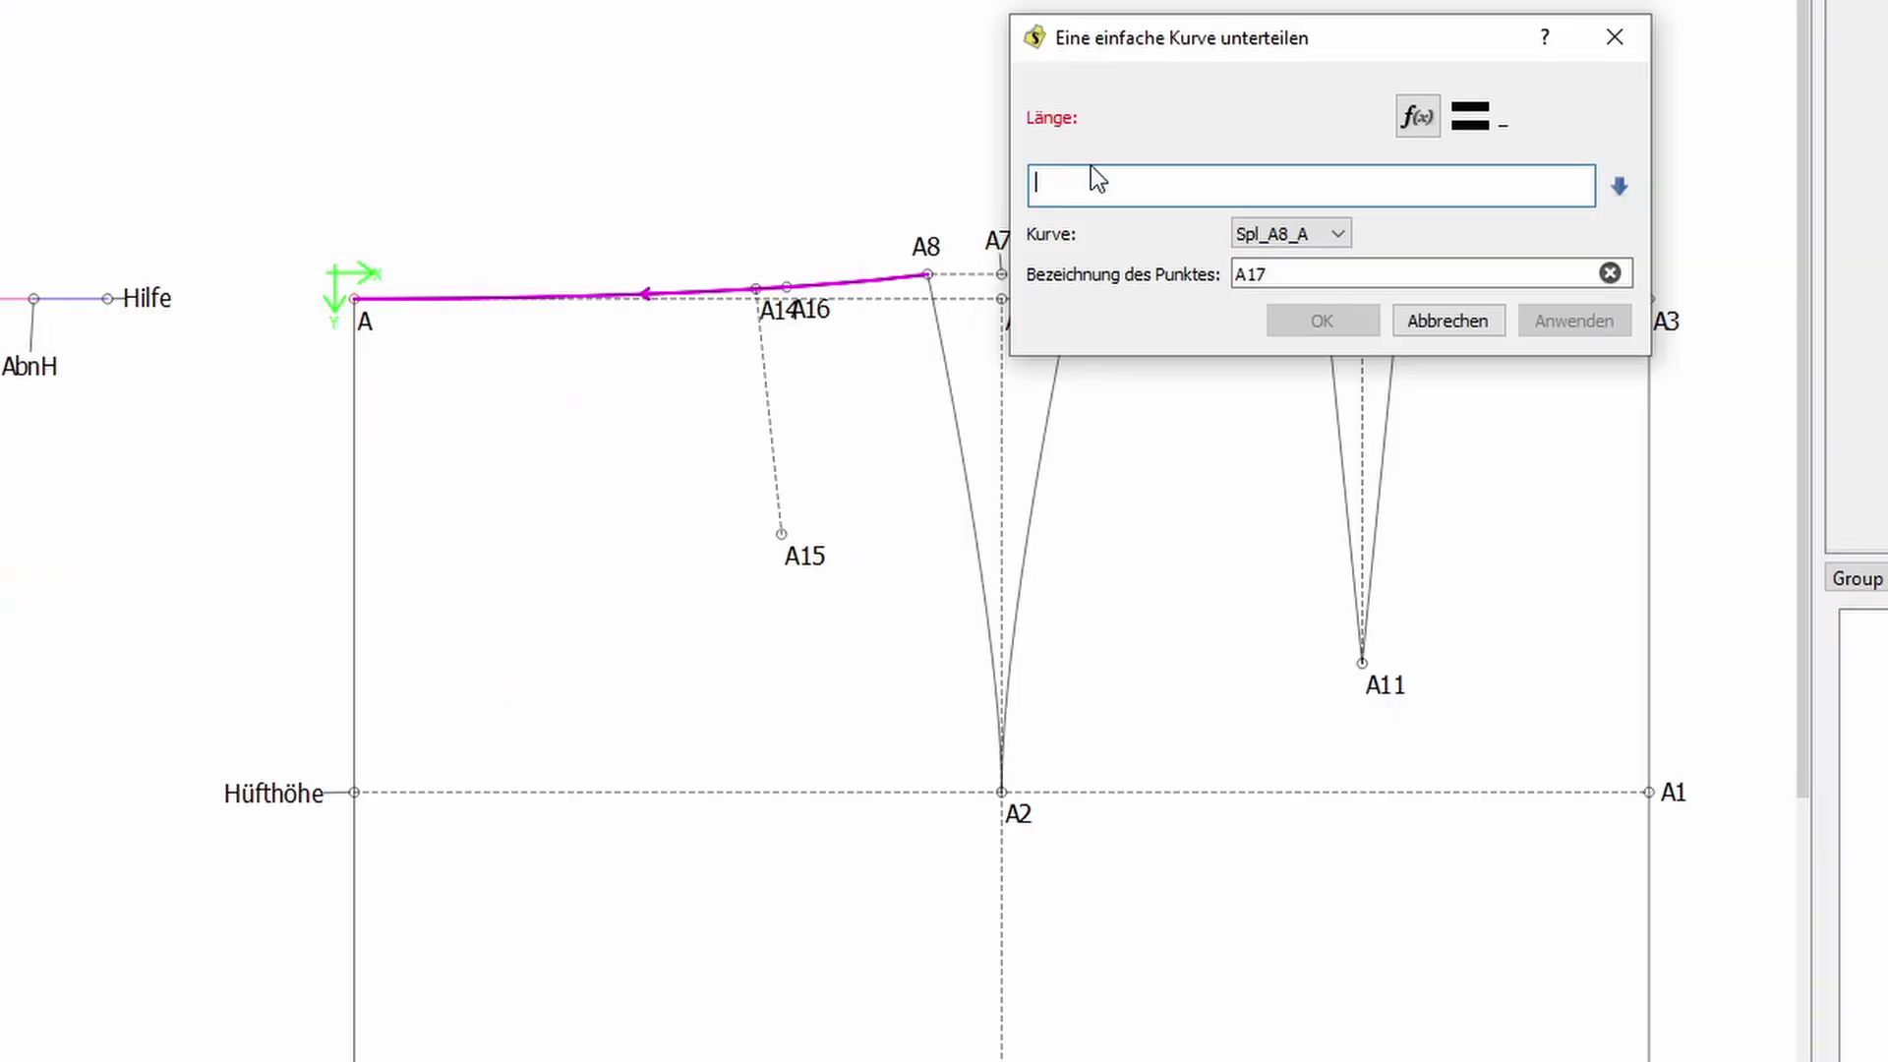
type("Spl_A8_A14-(Linie_AbnH_AbnV/2)")
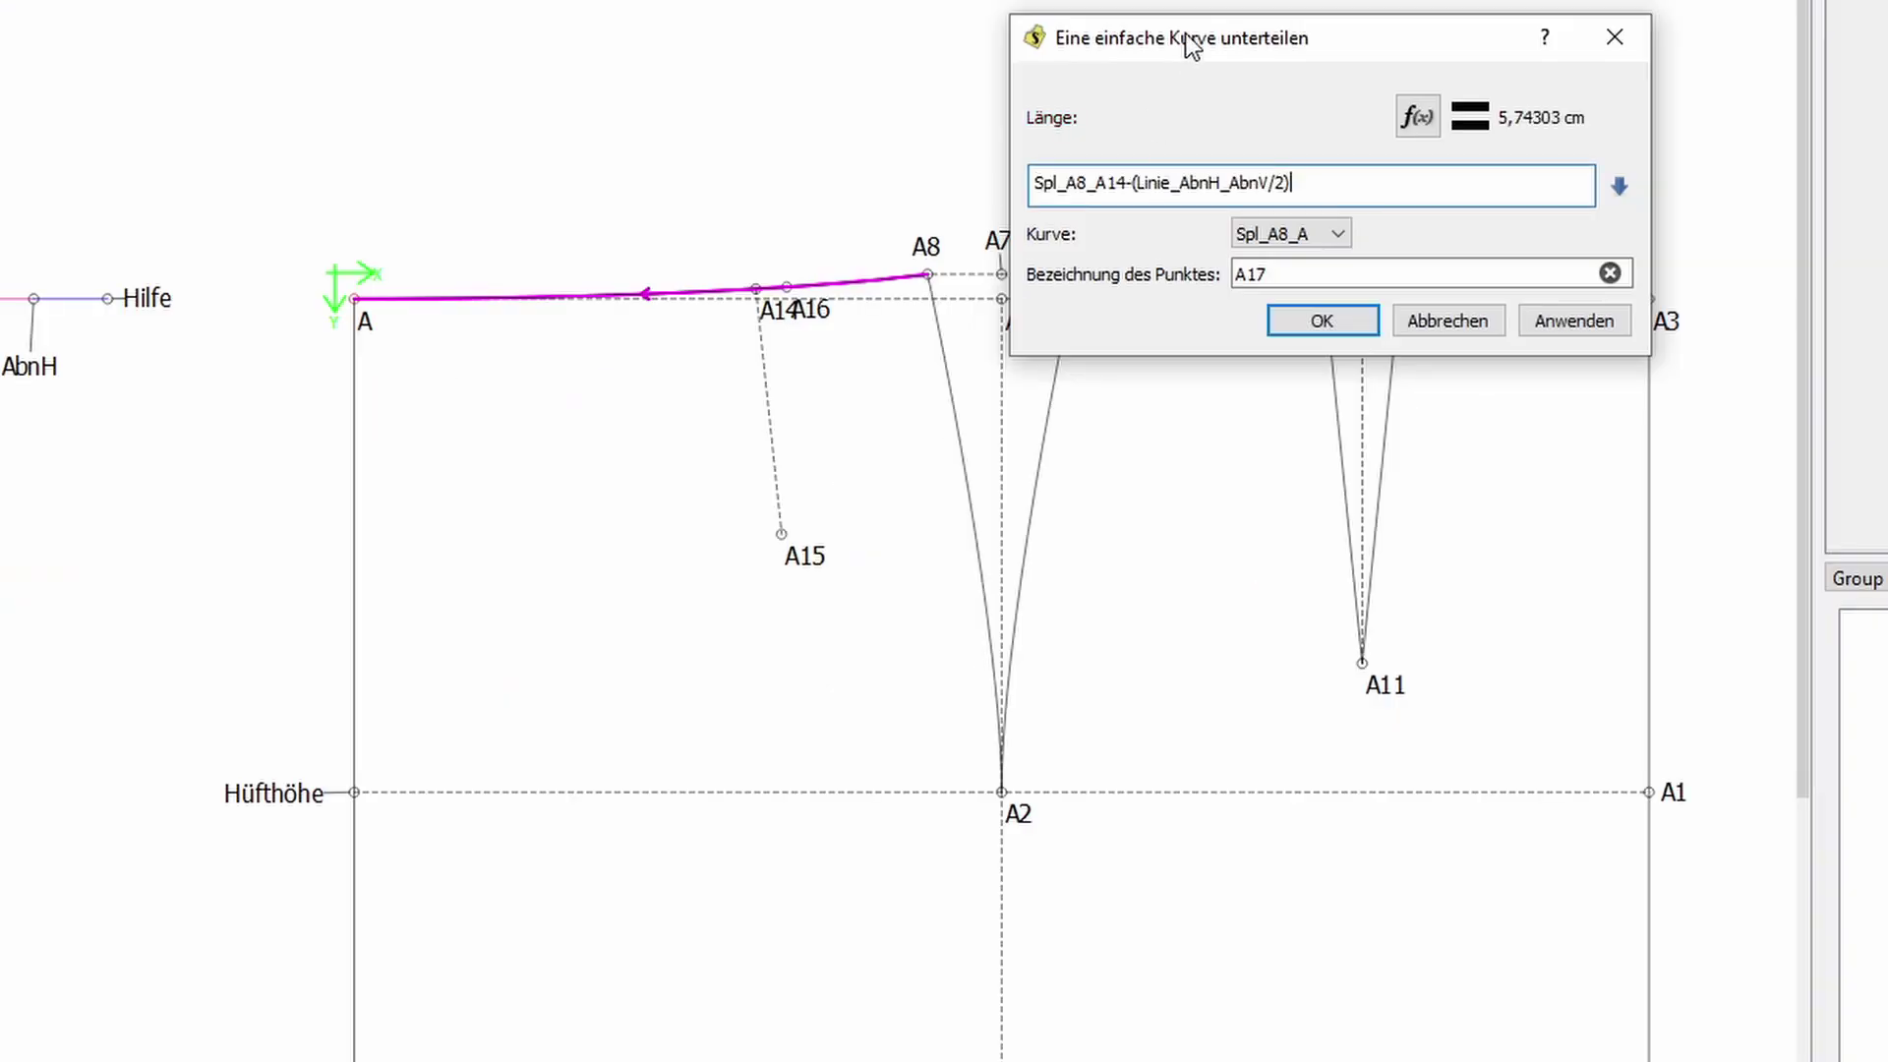
double_click(1127, 182)
type("+")
left_click(1556, 316)
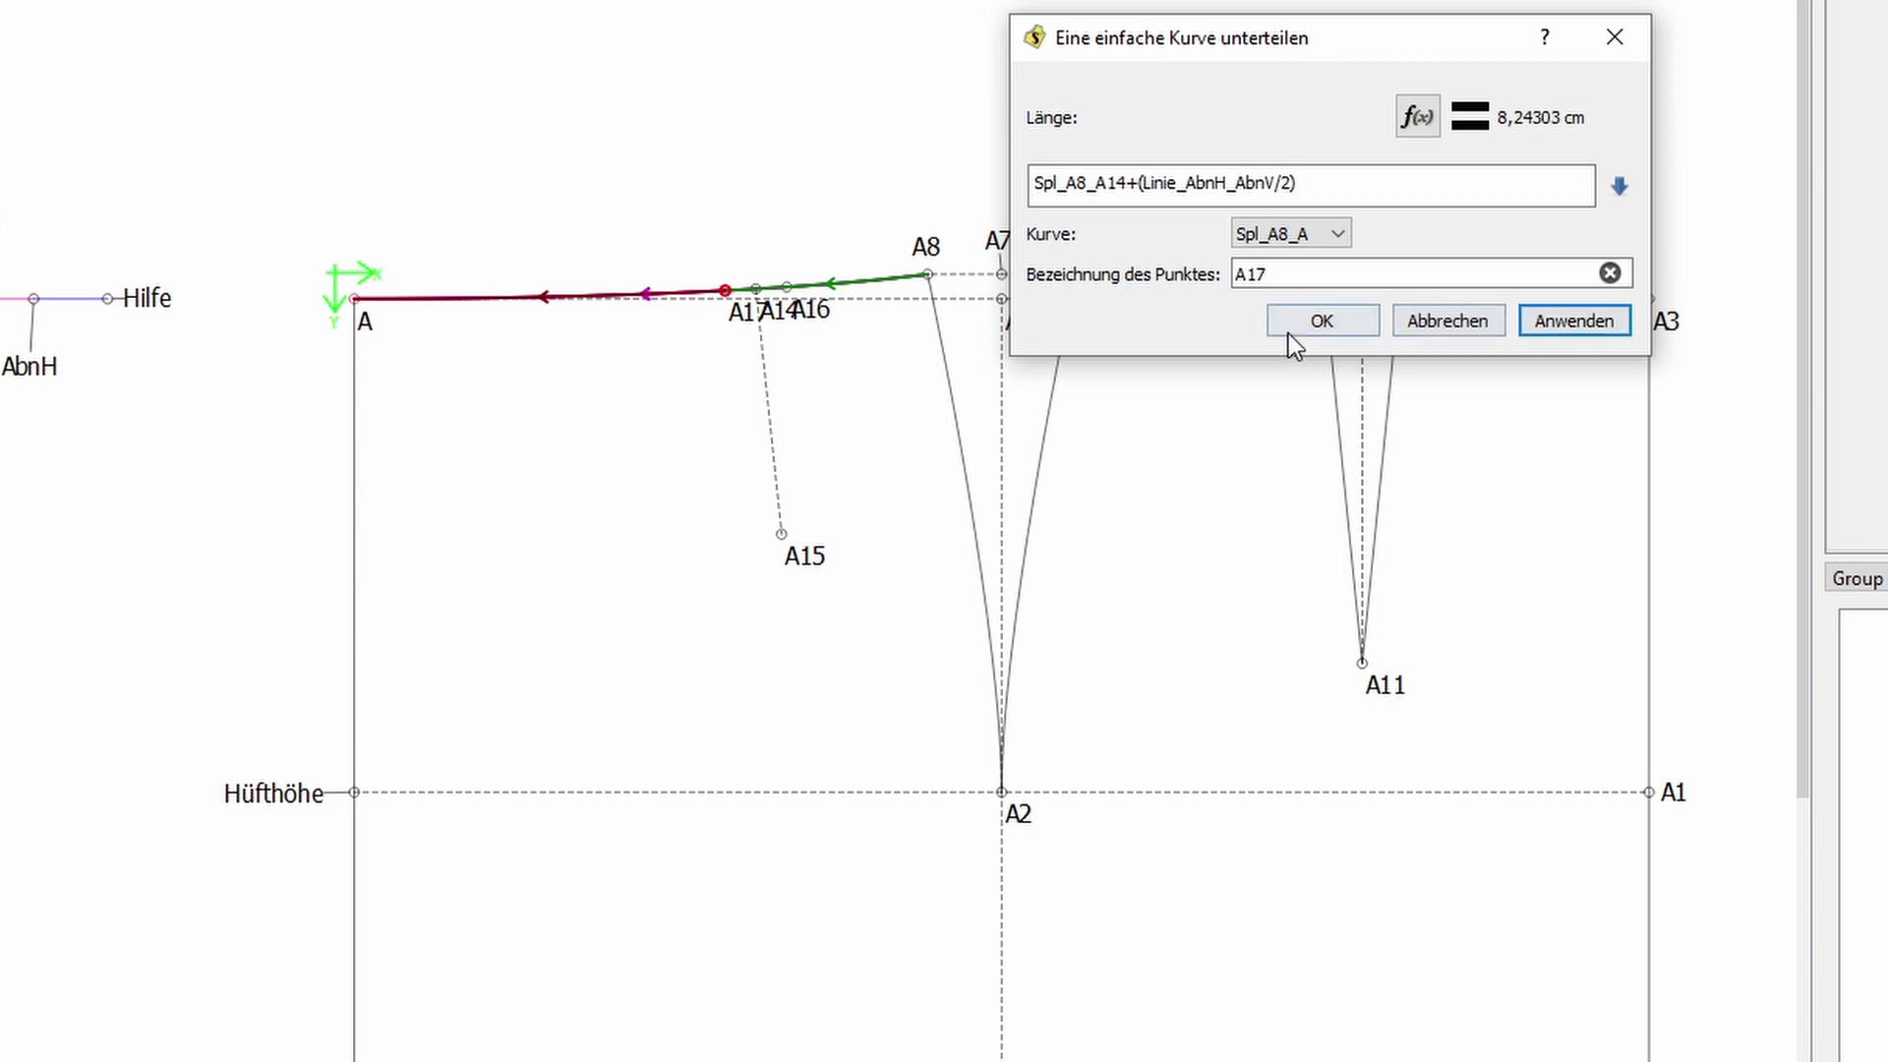
left_click(1288, 333)
mouse_move(870, 403)
left_mouse_down()
mouse_move(870, 349)
mouse_move(812, 350)
left_mouse_up()
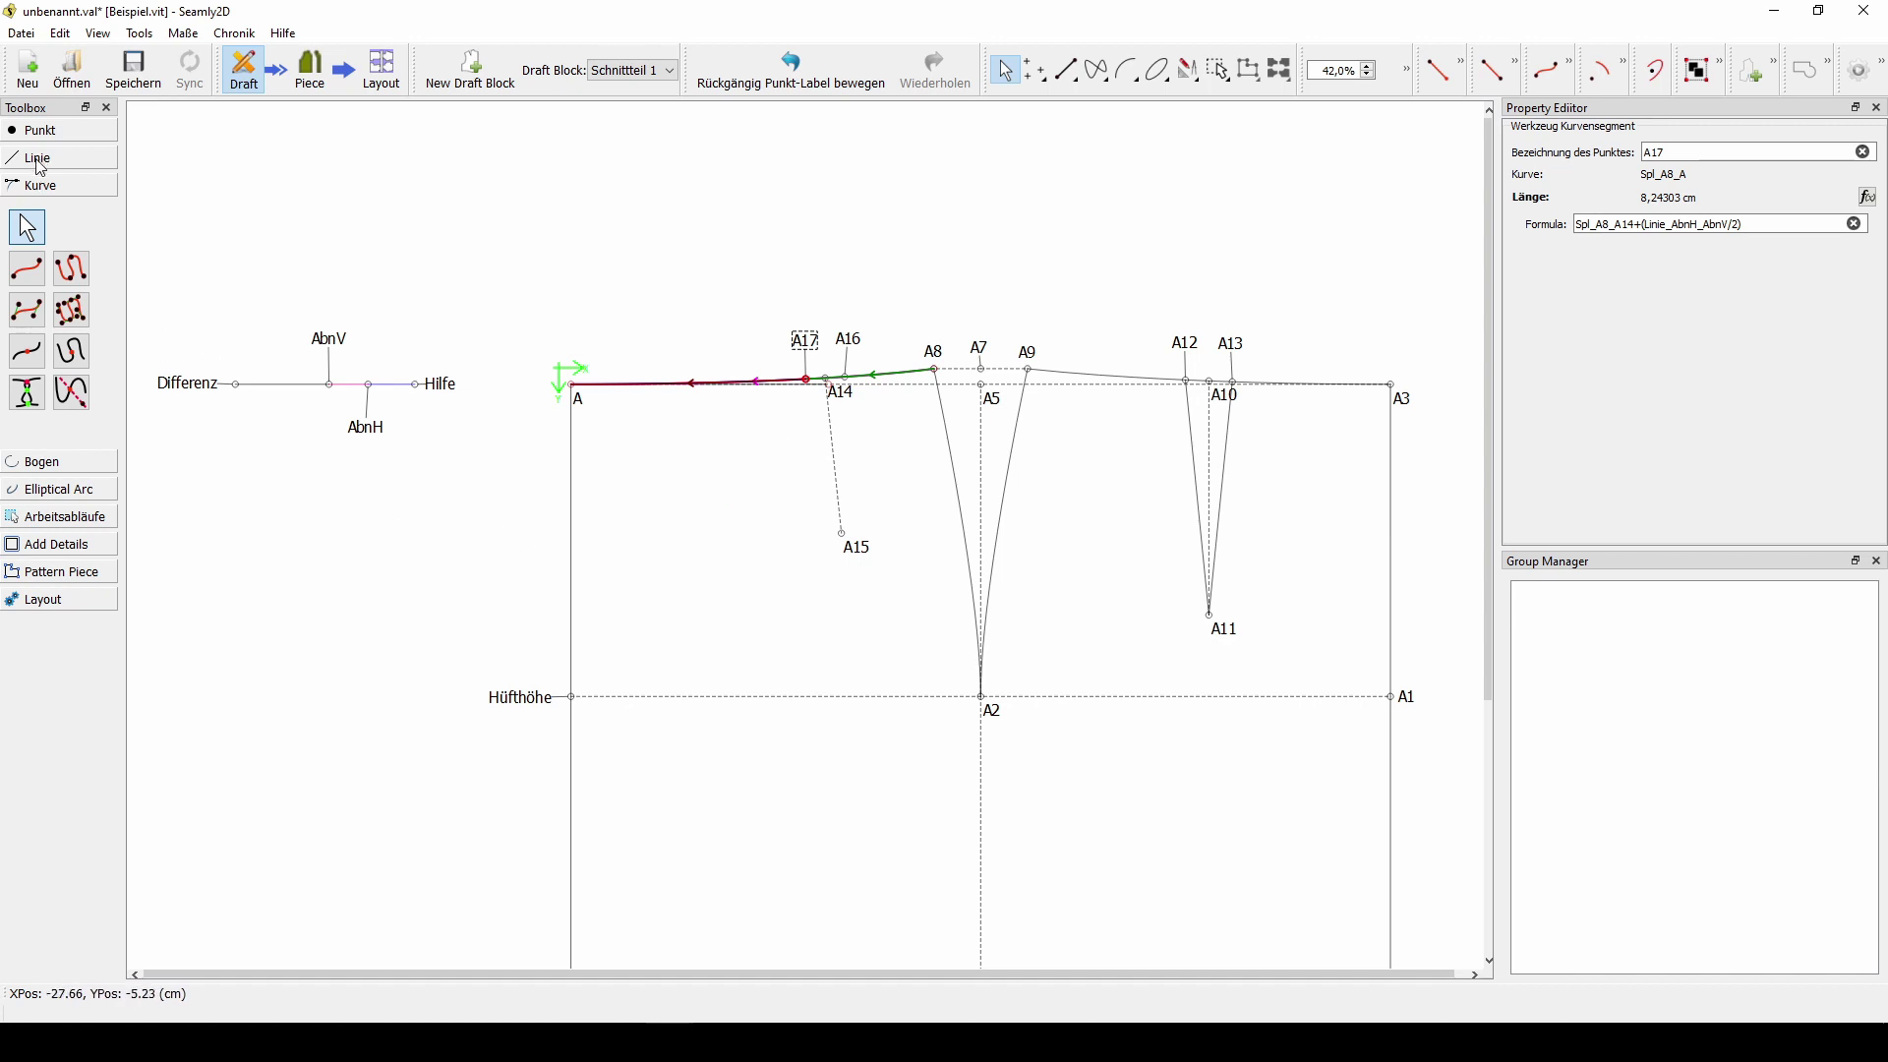
- Draw dart lines from A15 to A17 and from A15 to A16
left_click(41, 159)
left_click(27, 240)
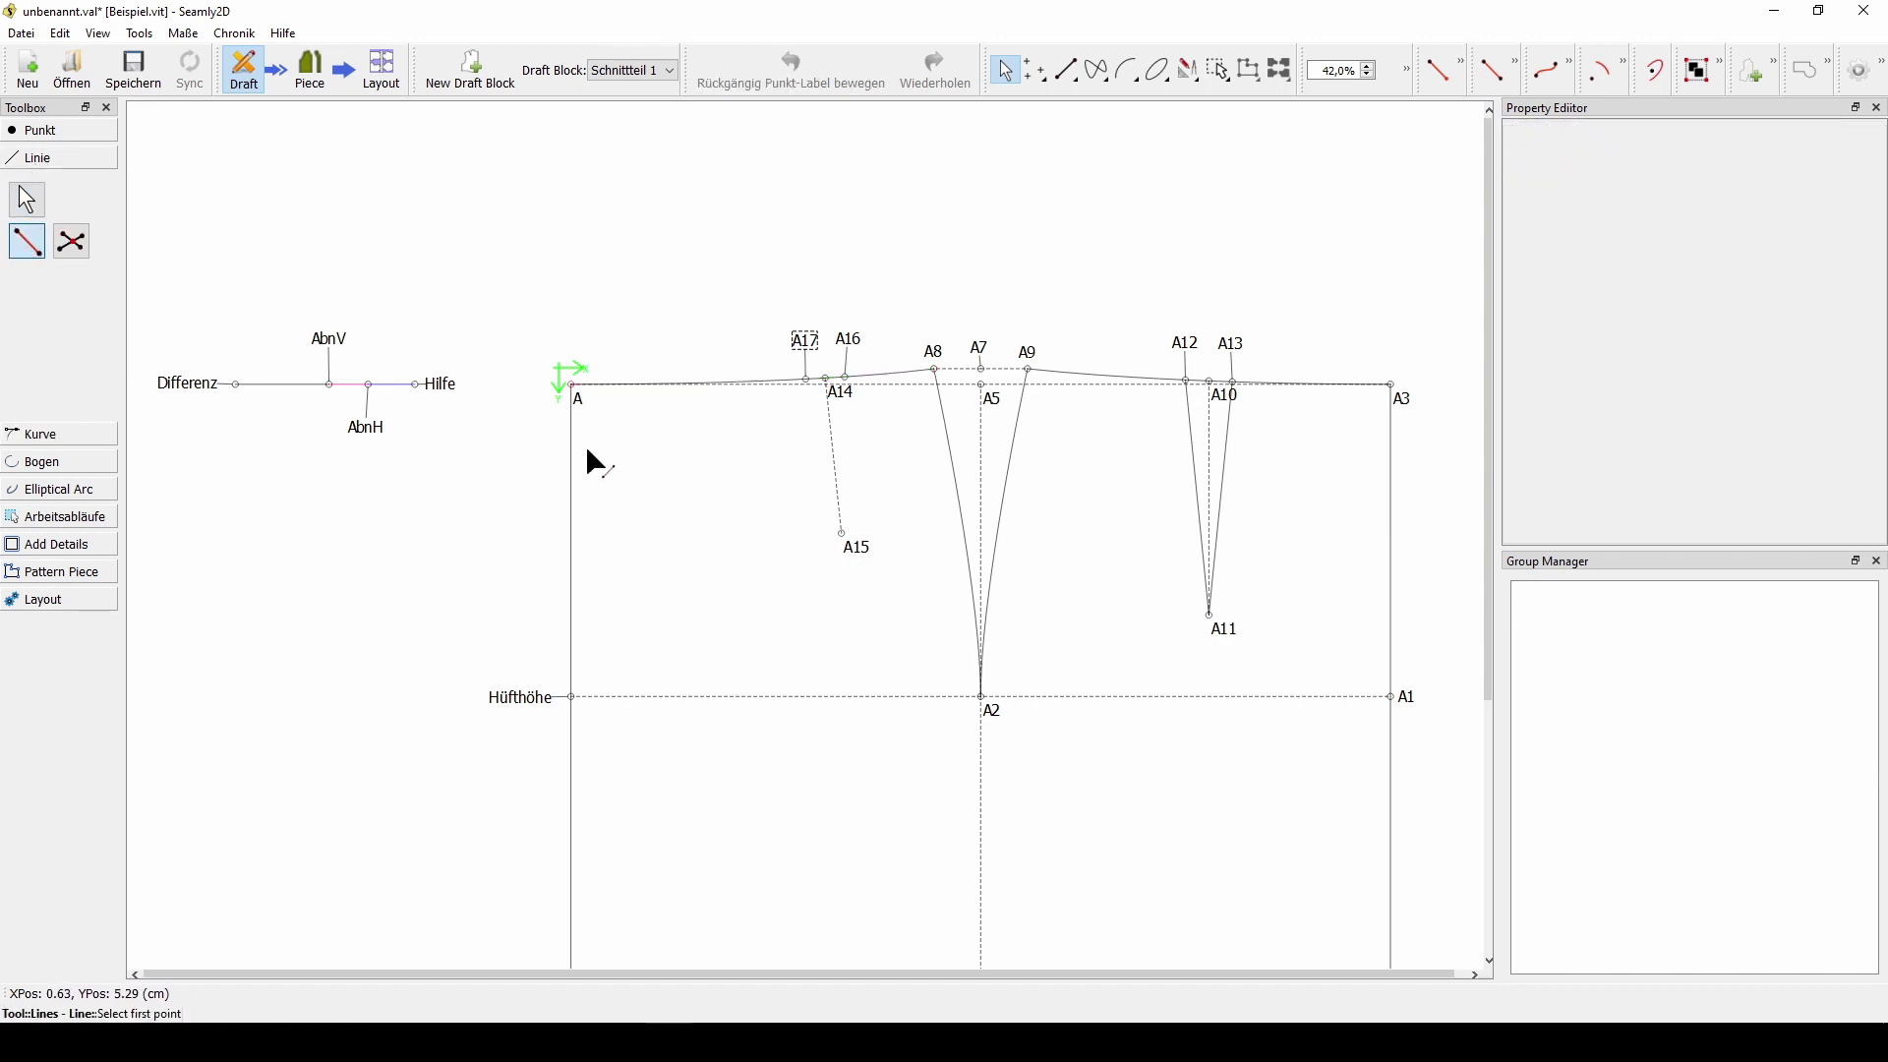
left_click(843, 535)
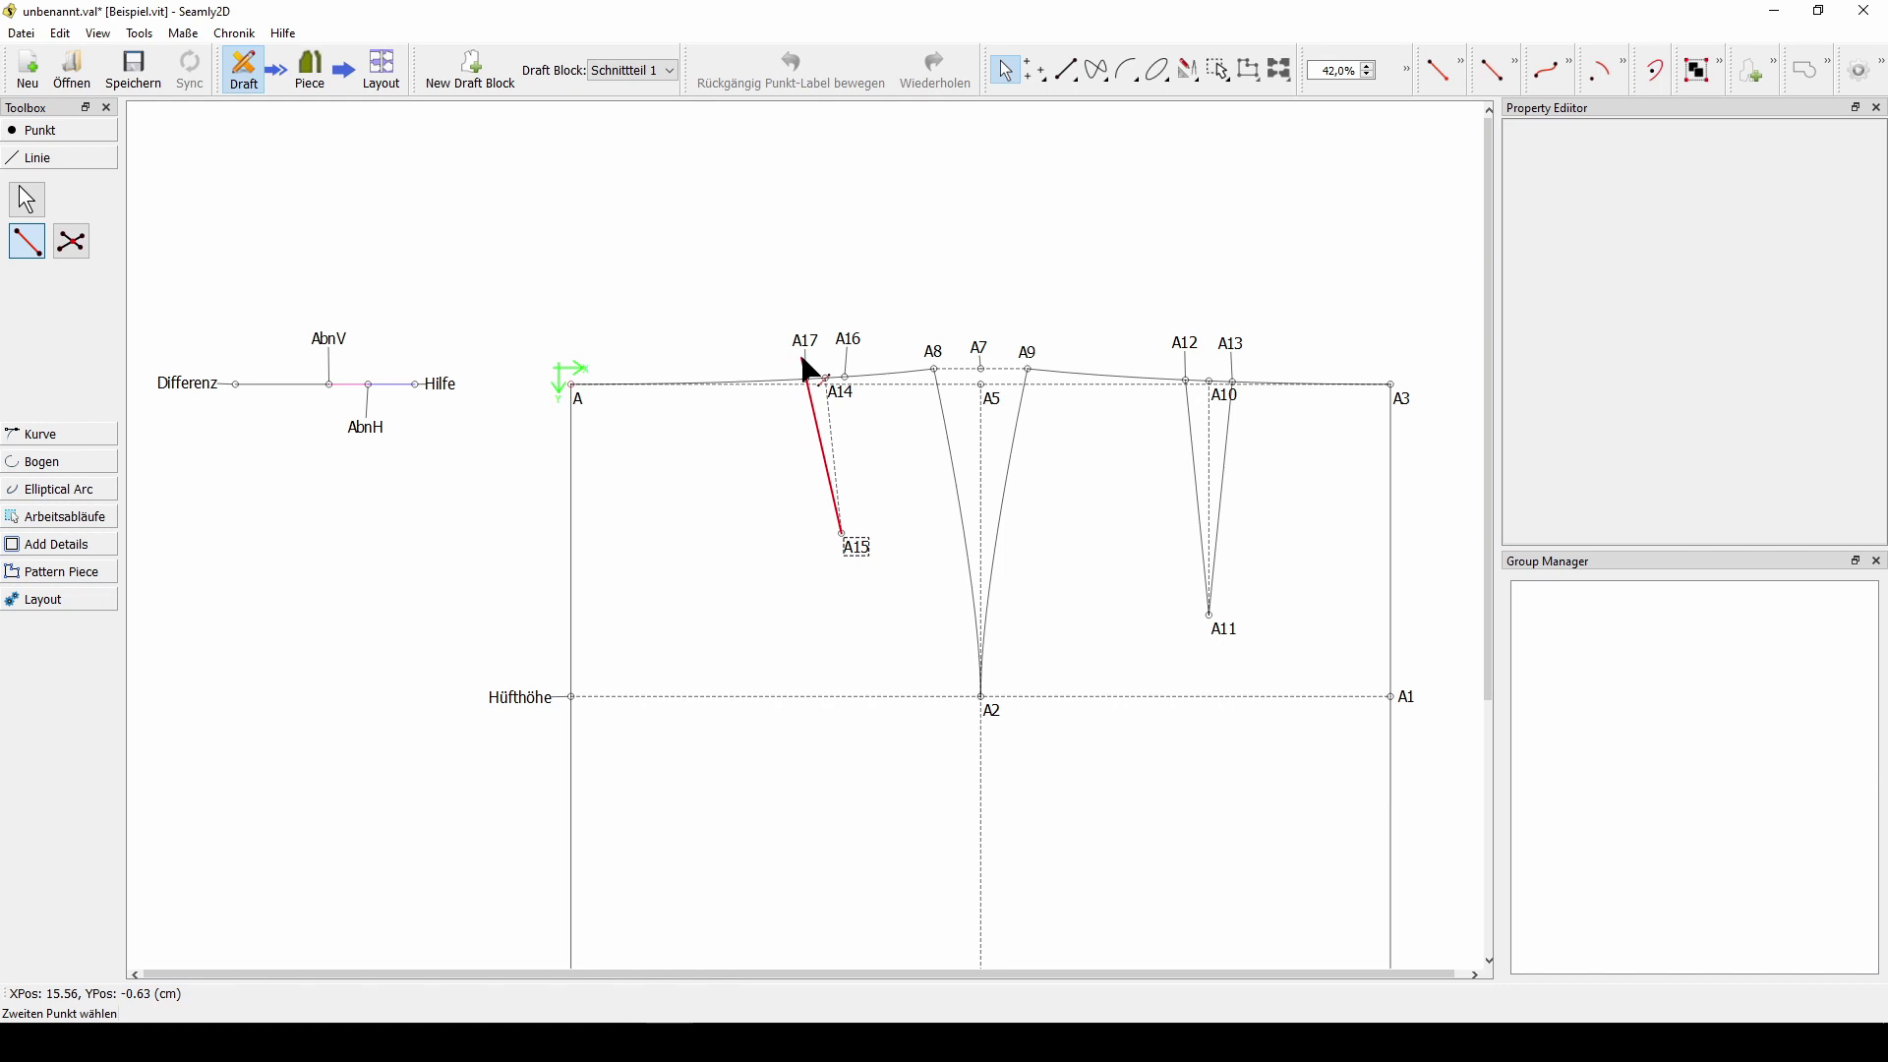
left_click(807, 378)
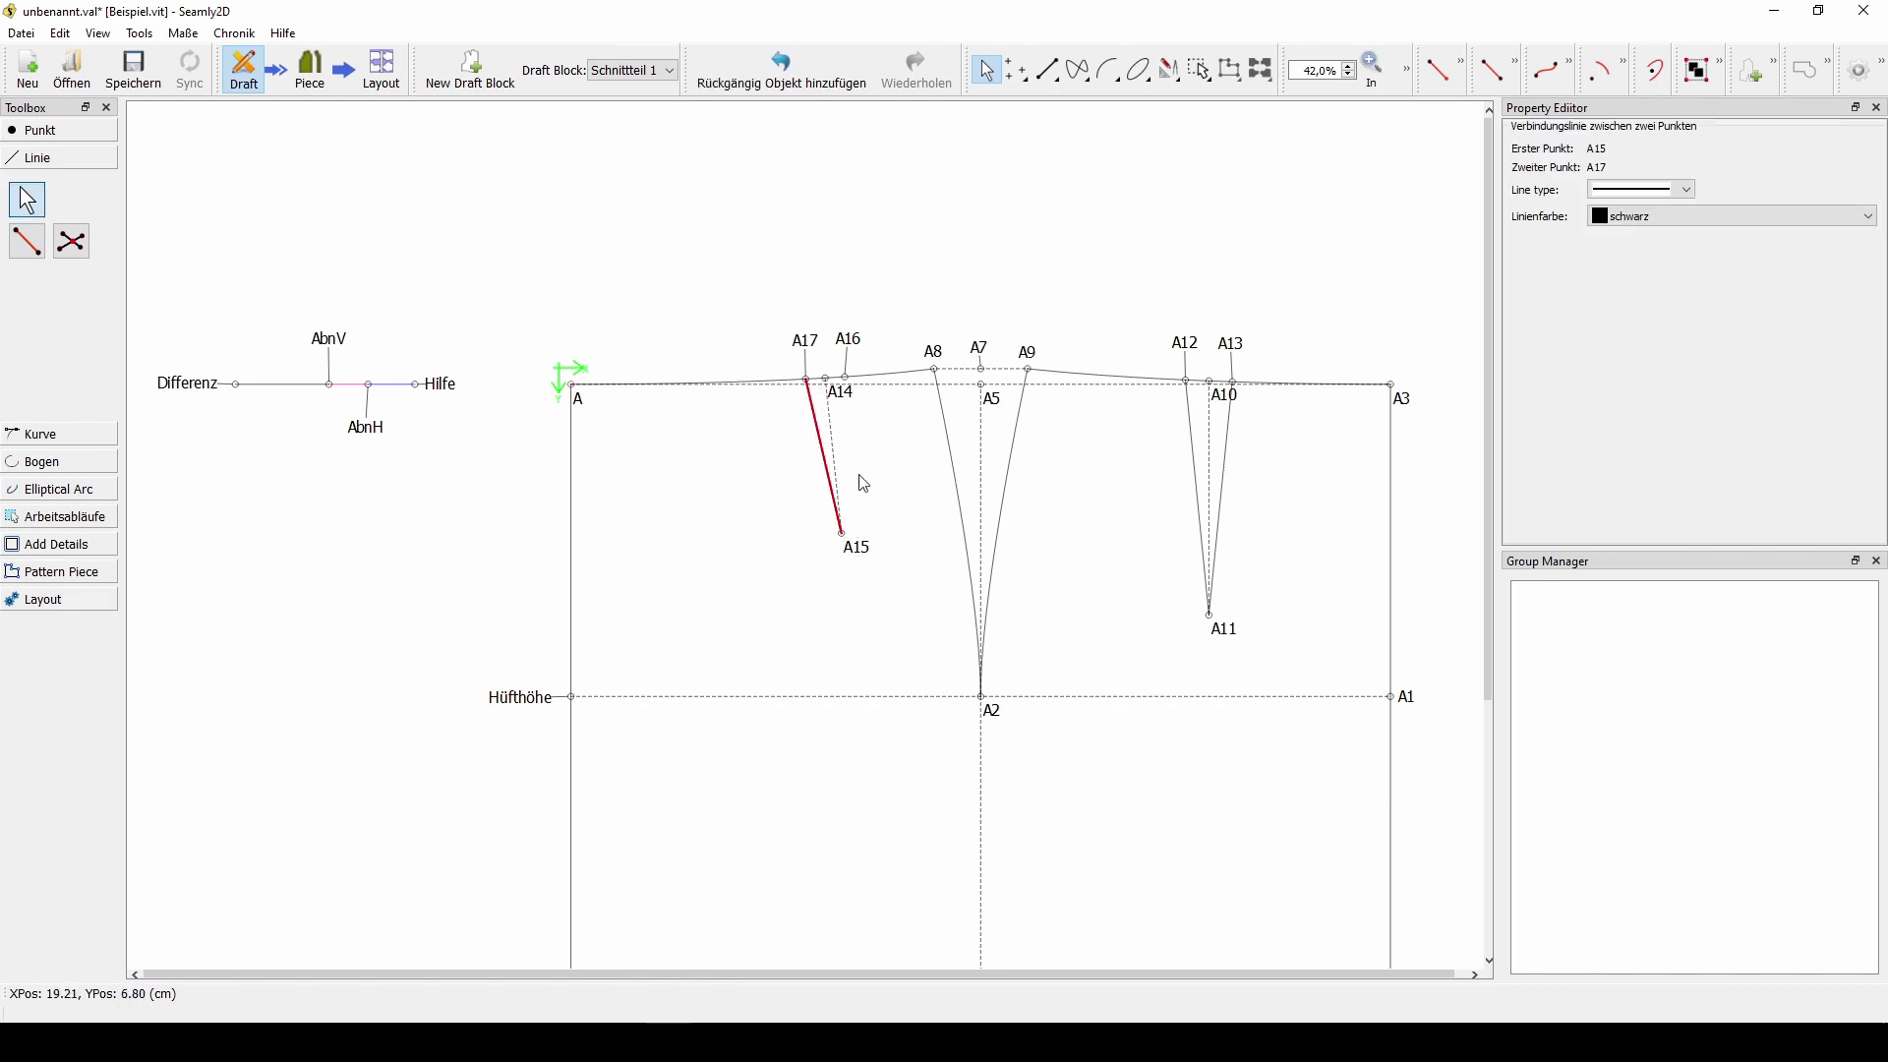
left_click(26, 240)
left_click(857, 547)
left_click(848, 340)
- Undo the last change, then change AbnH's distance formula from 3 to 3,5 cm
key("ctrl+z")
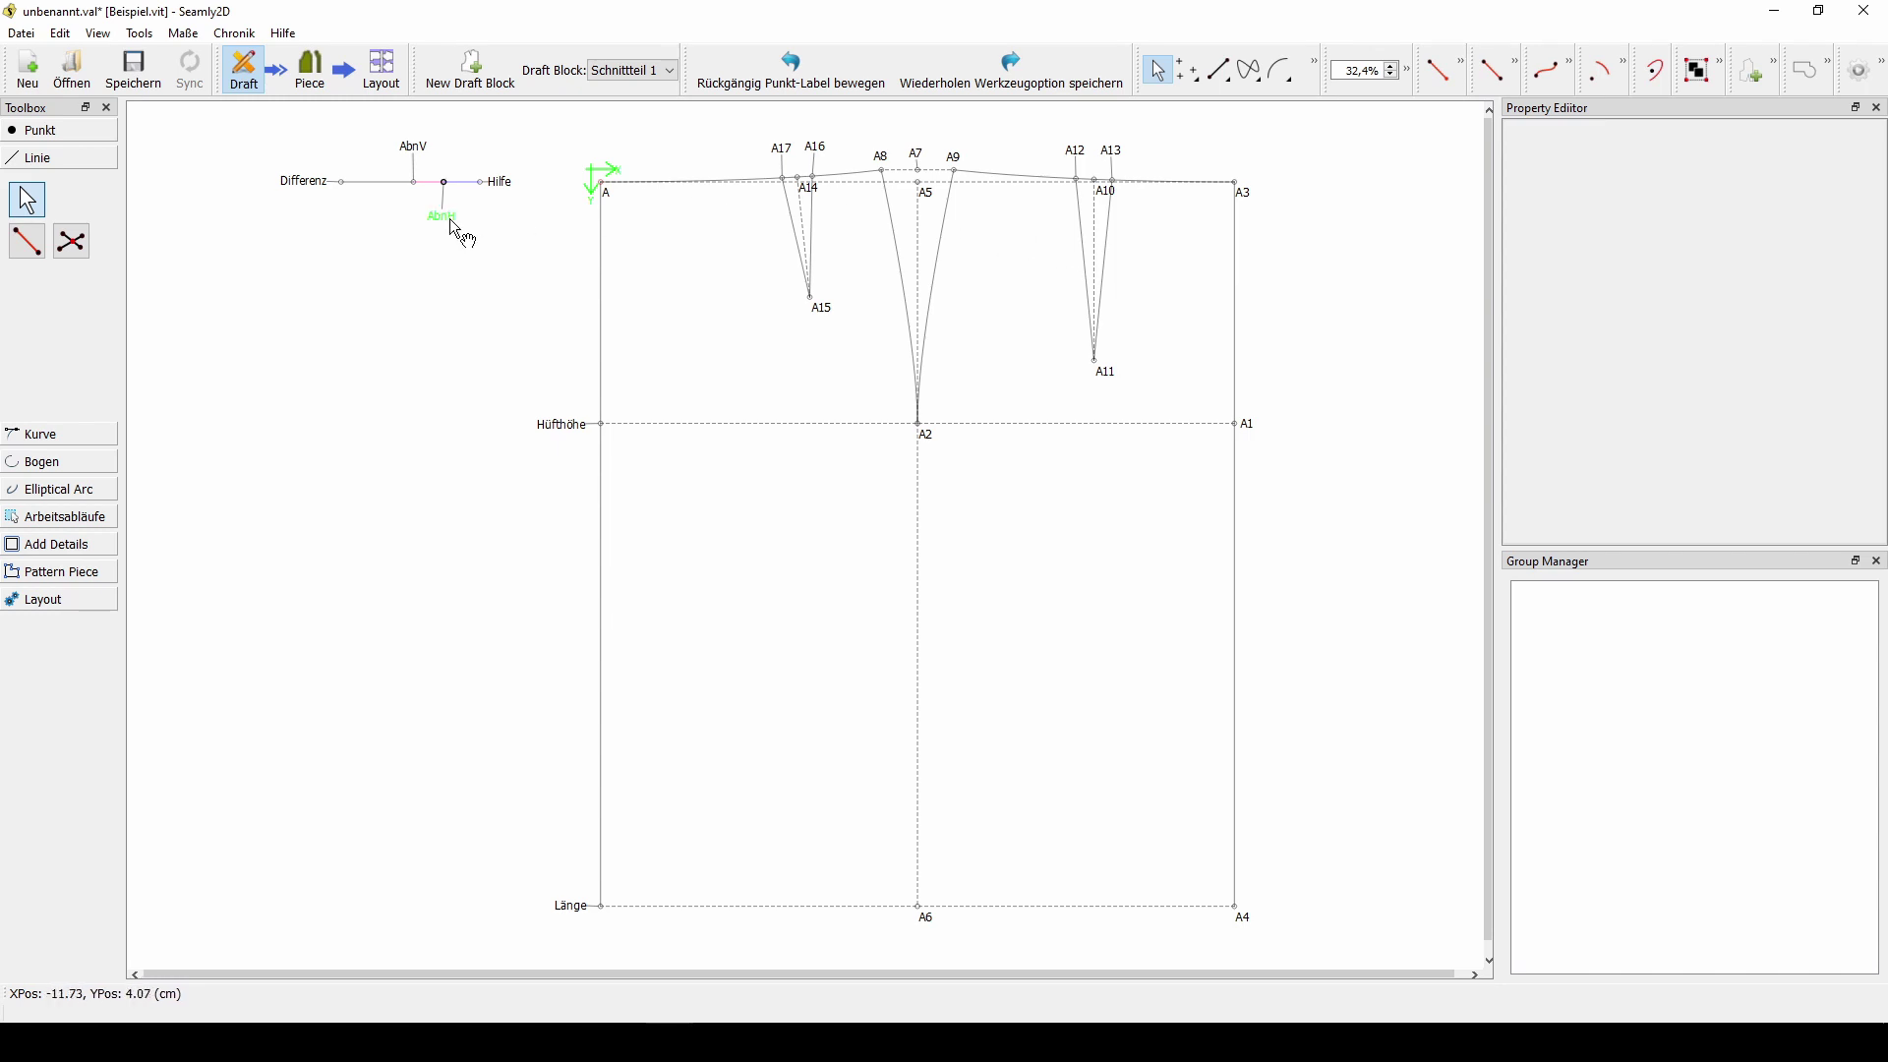
mouse_move(440, 216)
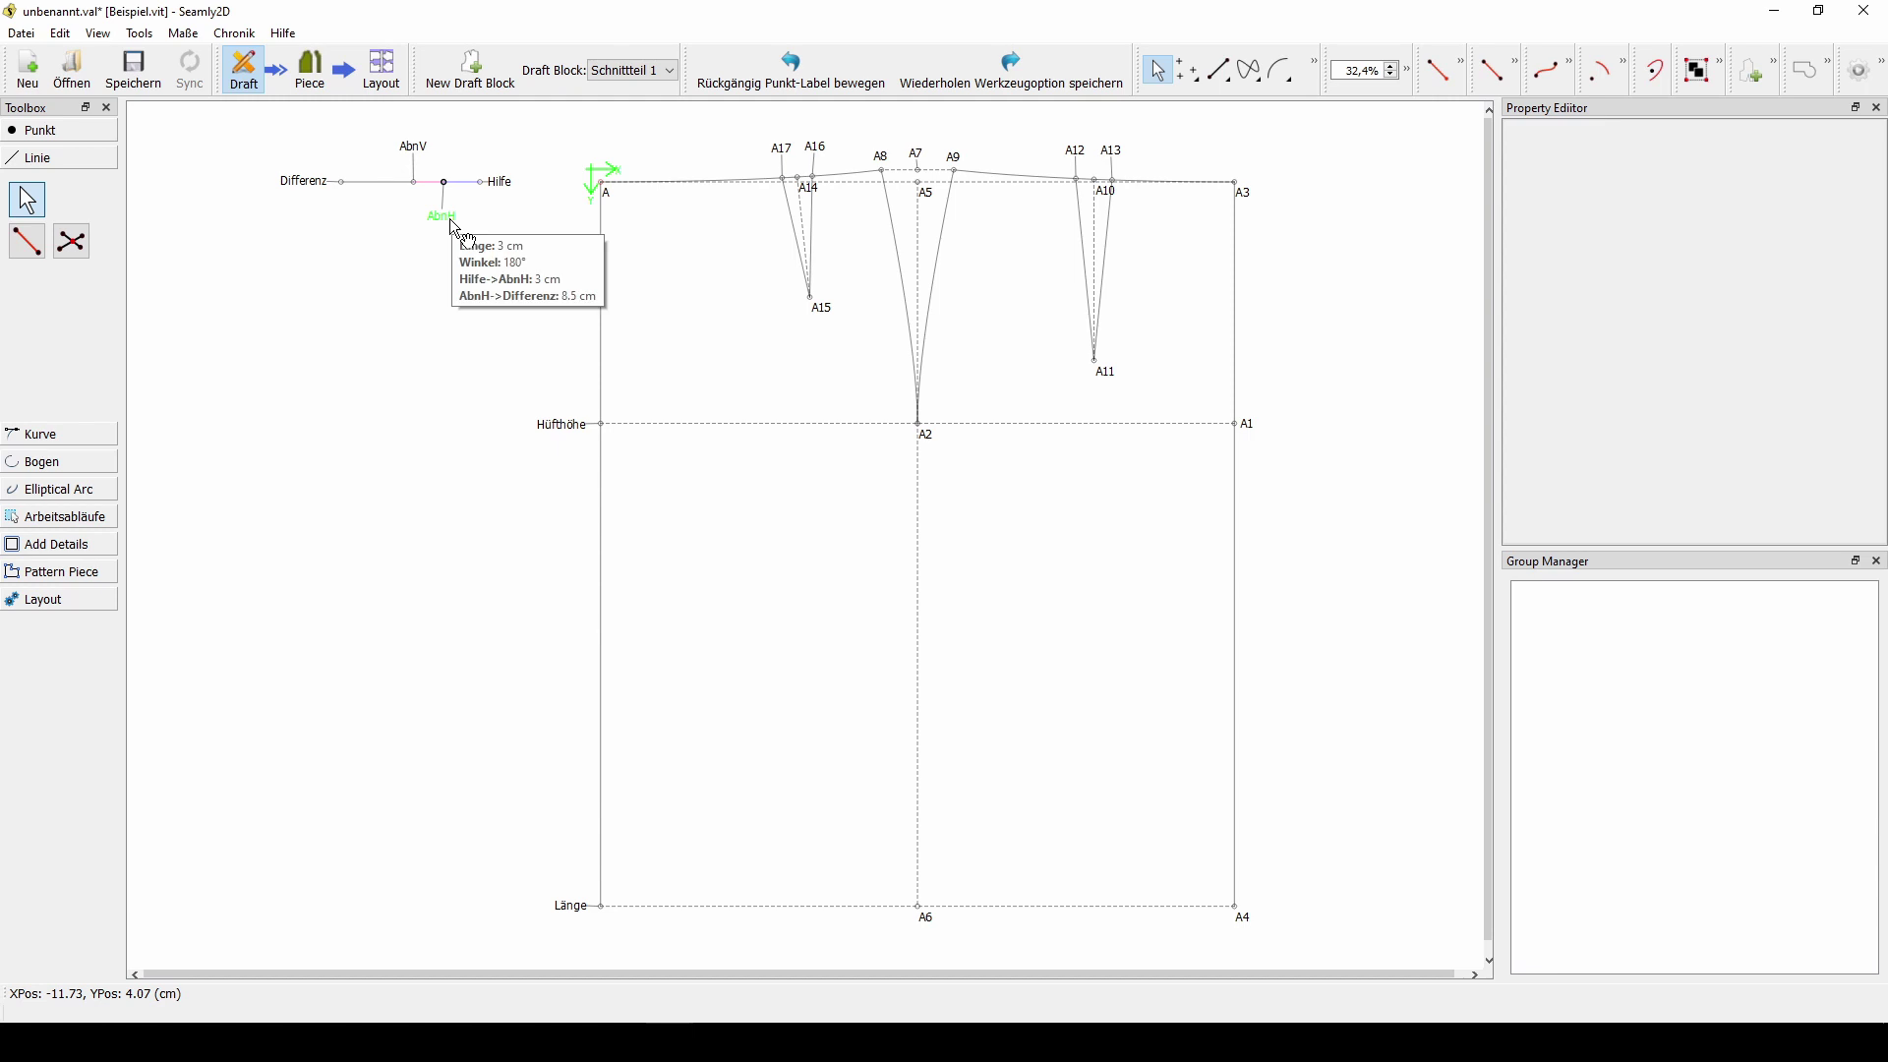
left_click(453, 226)
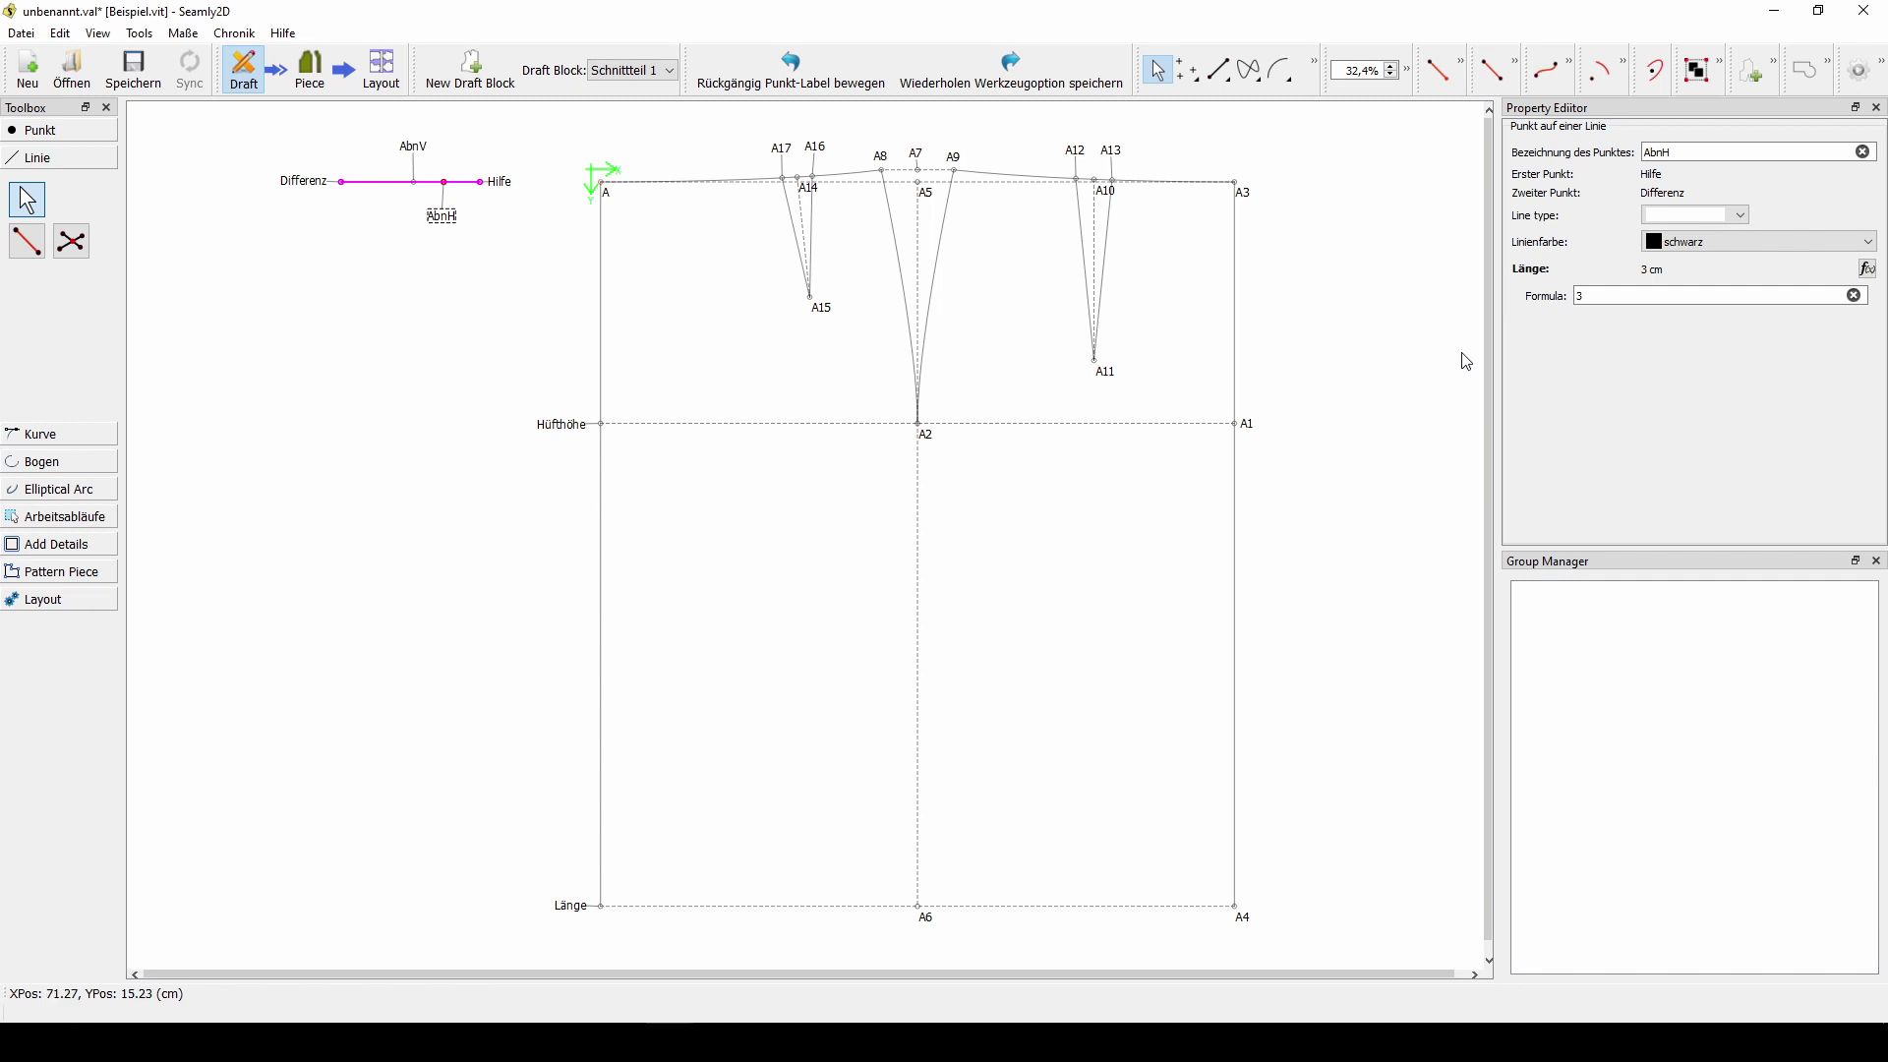
left_click(1598, 296)
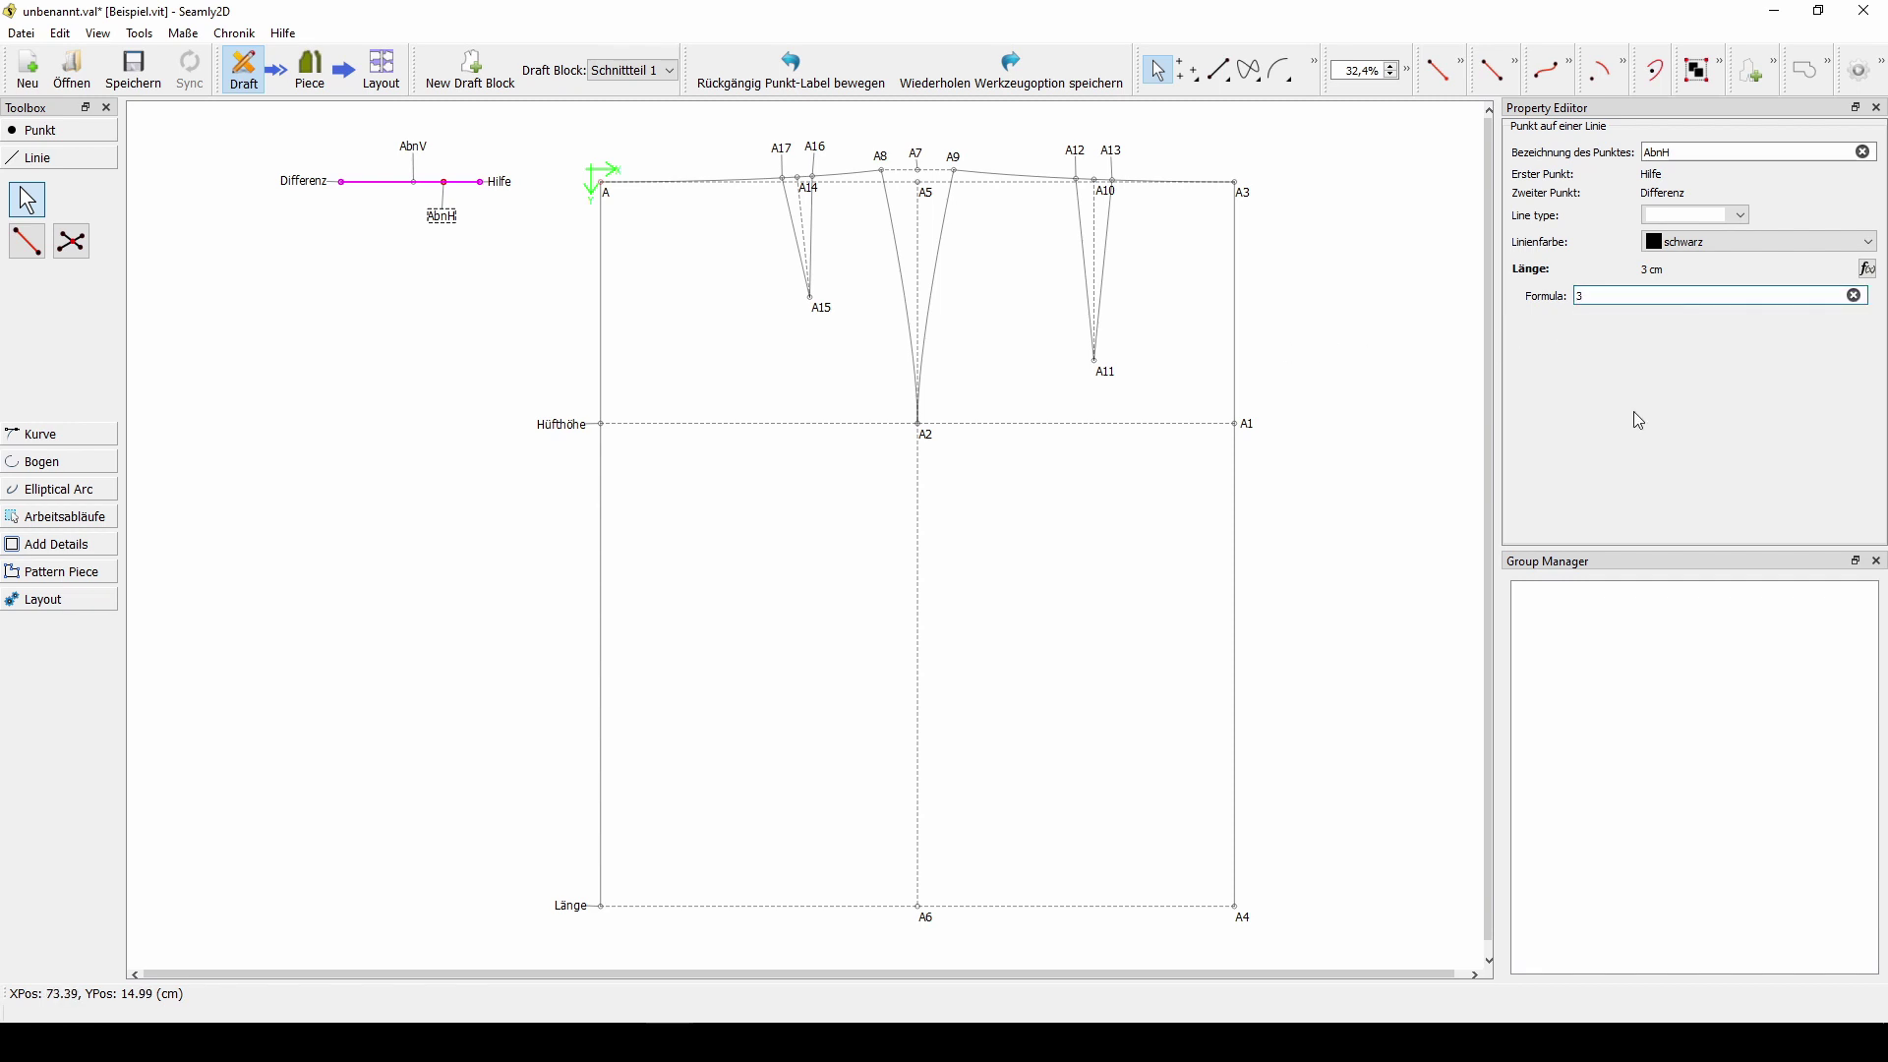
type(",5")
left_click(1421, 414)
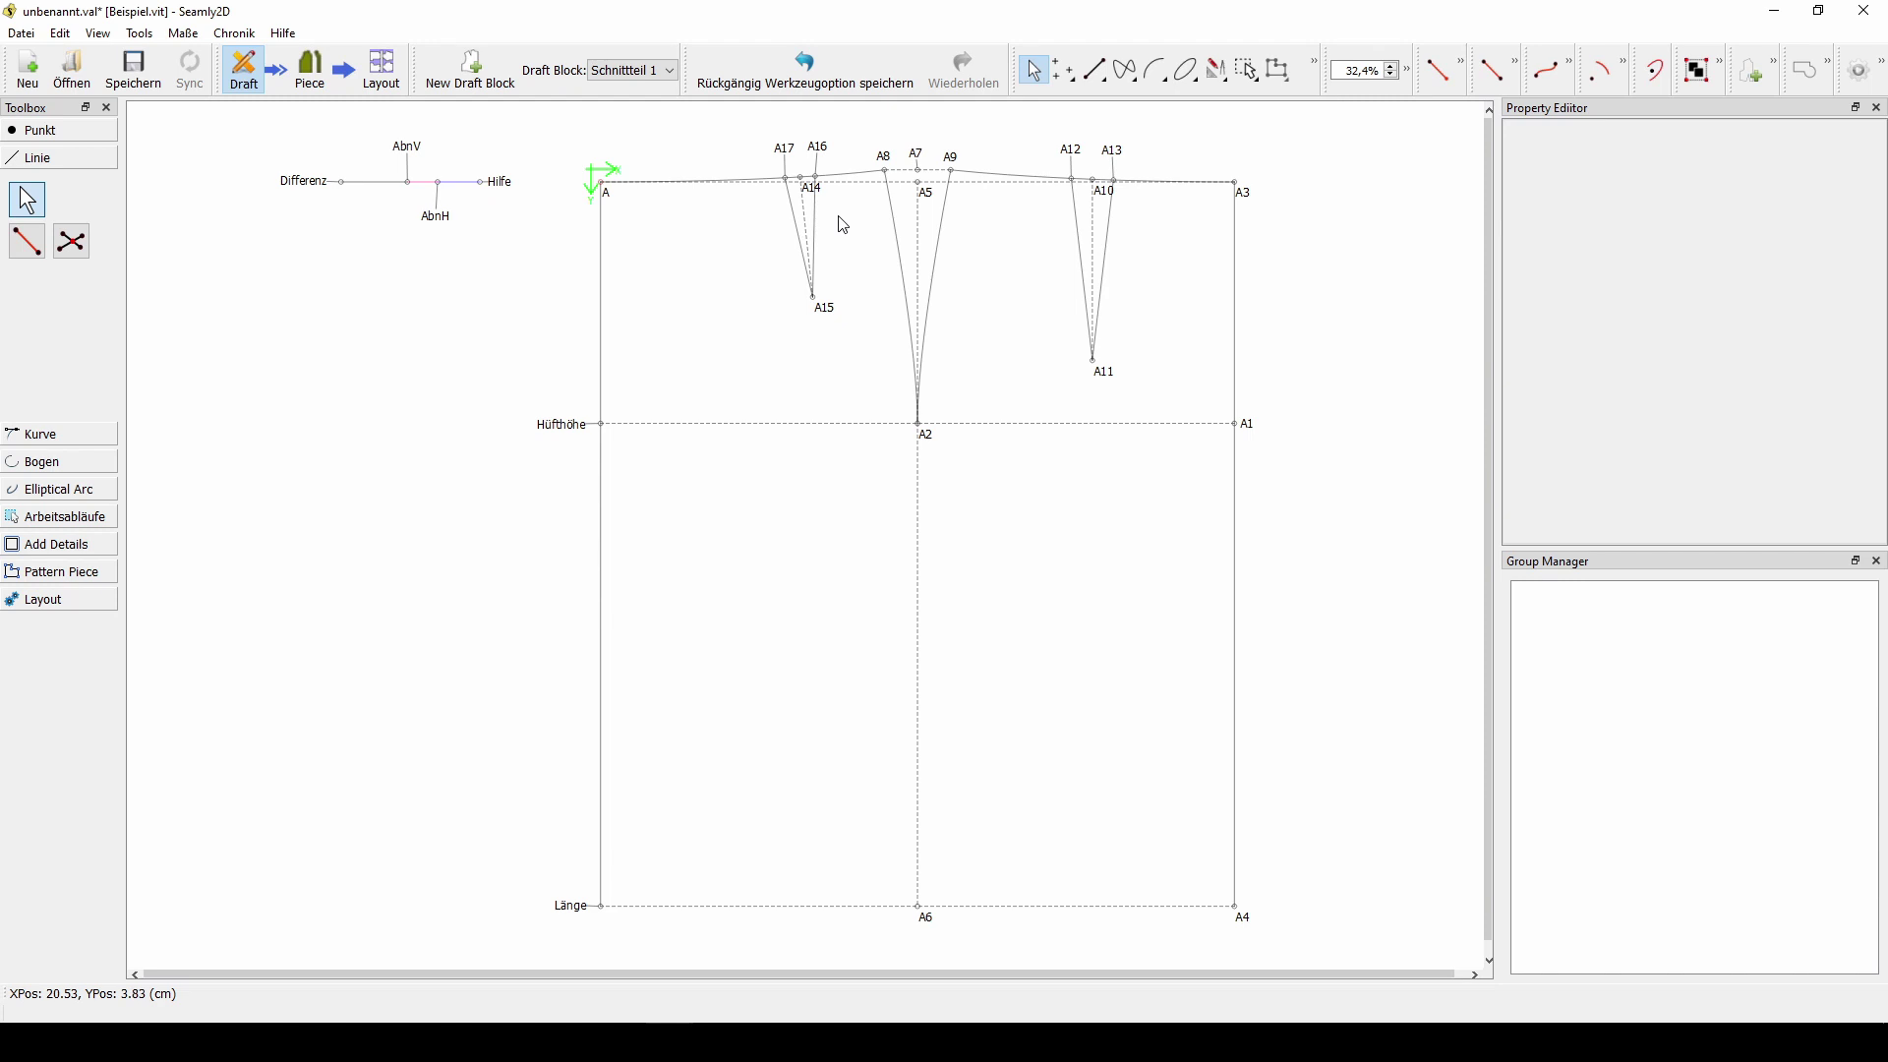
- Try a 3 cm distance formula for AbnV, then undo it
left_click(409, 149)
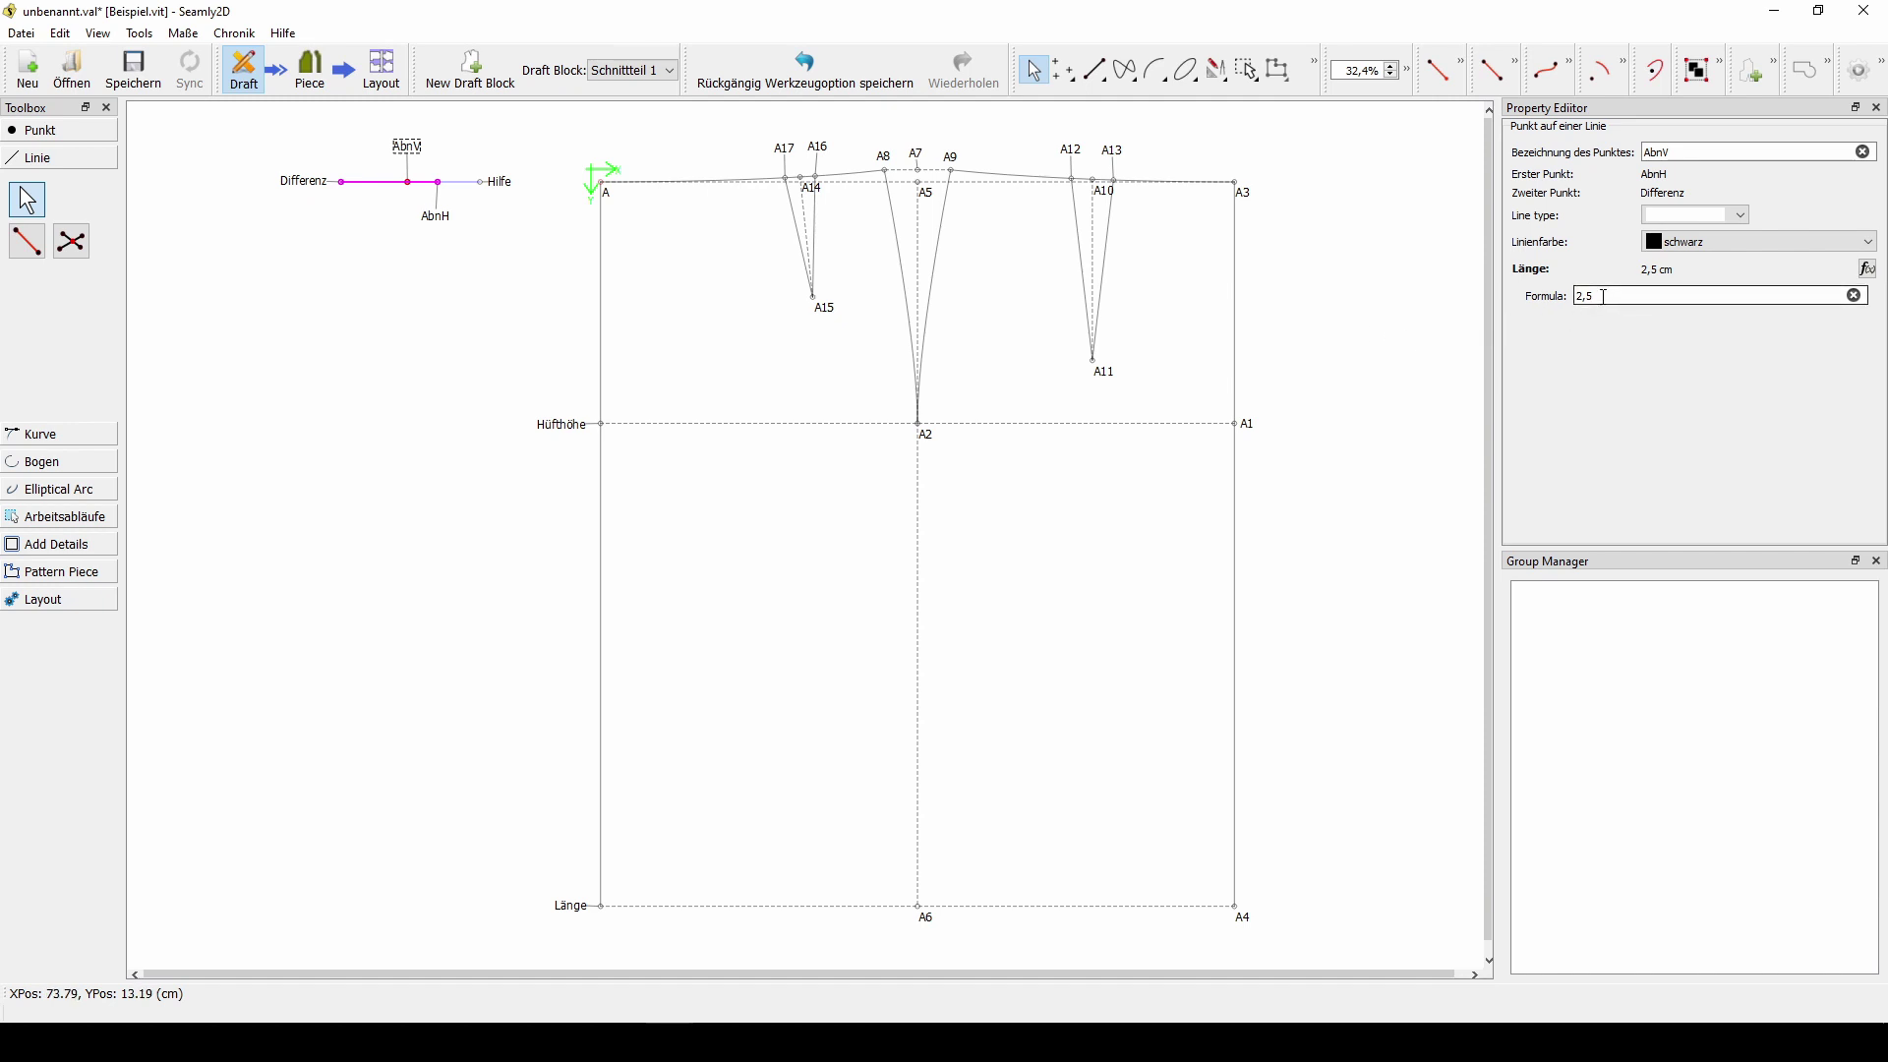
type("3")
left_click(1374, 378)
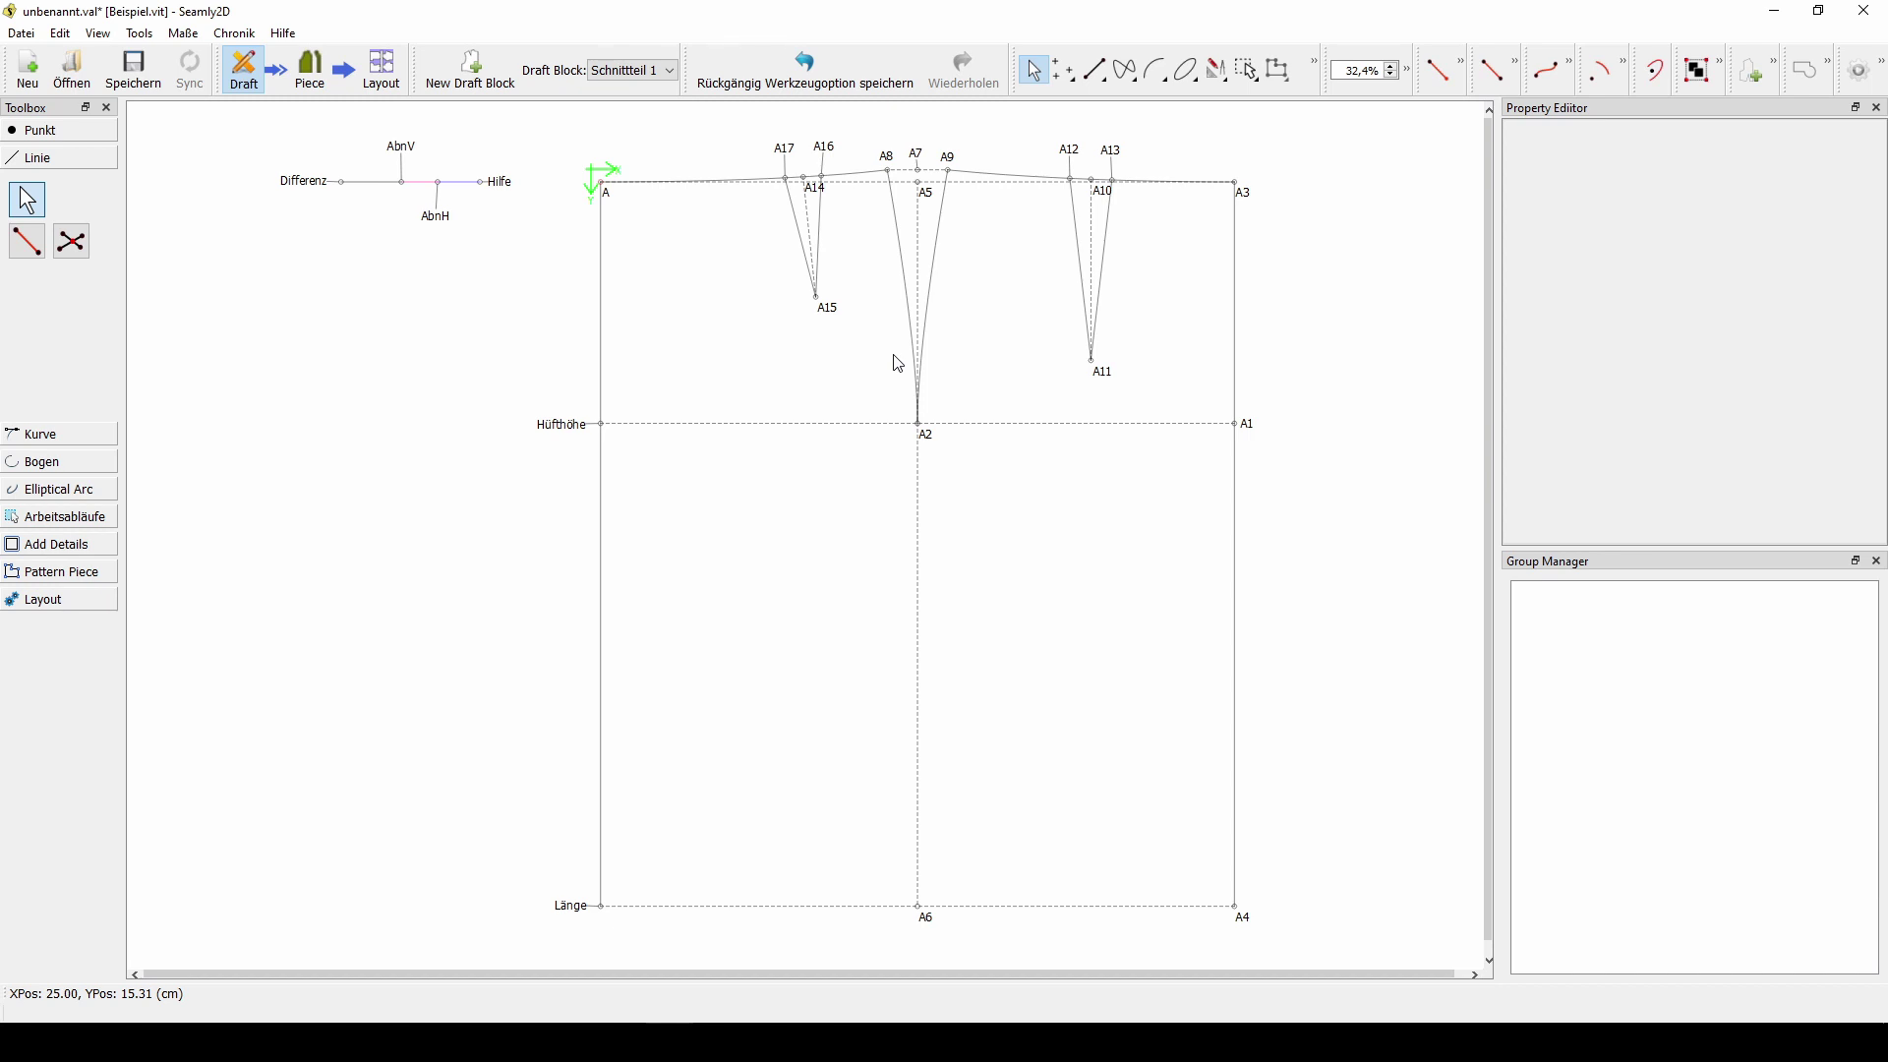
key("ctrl+z")
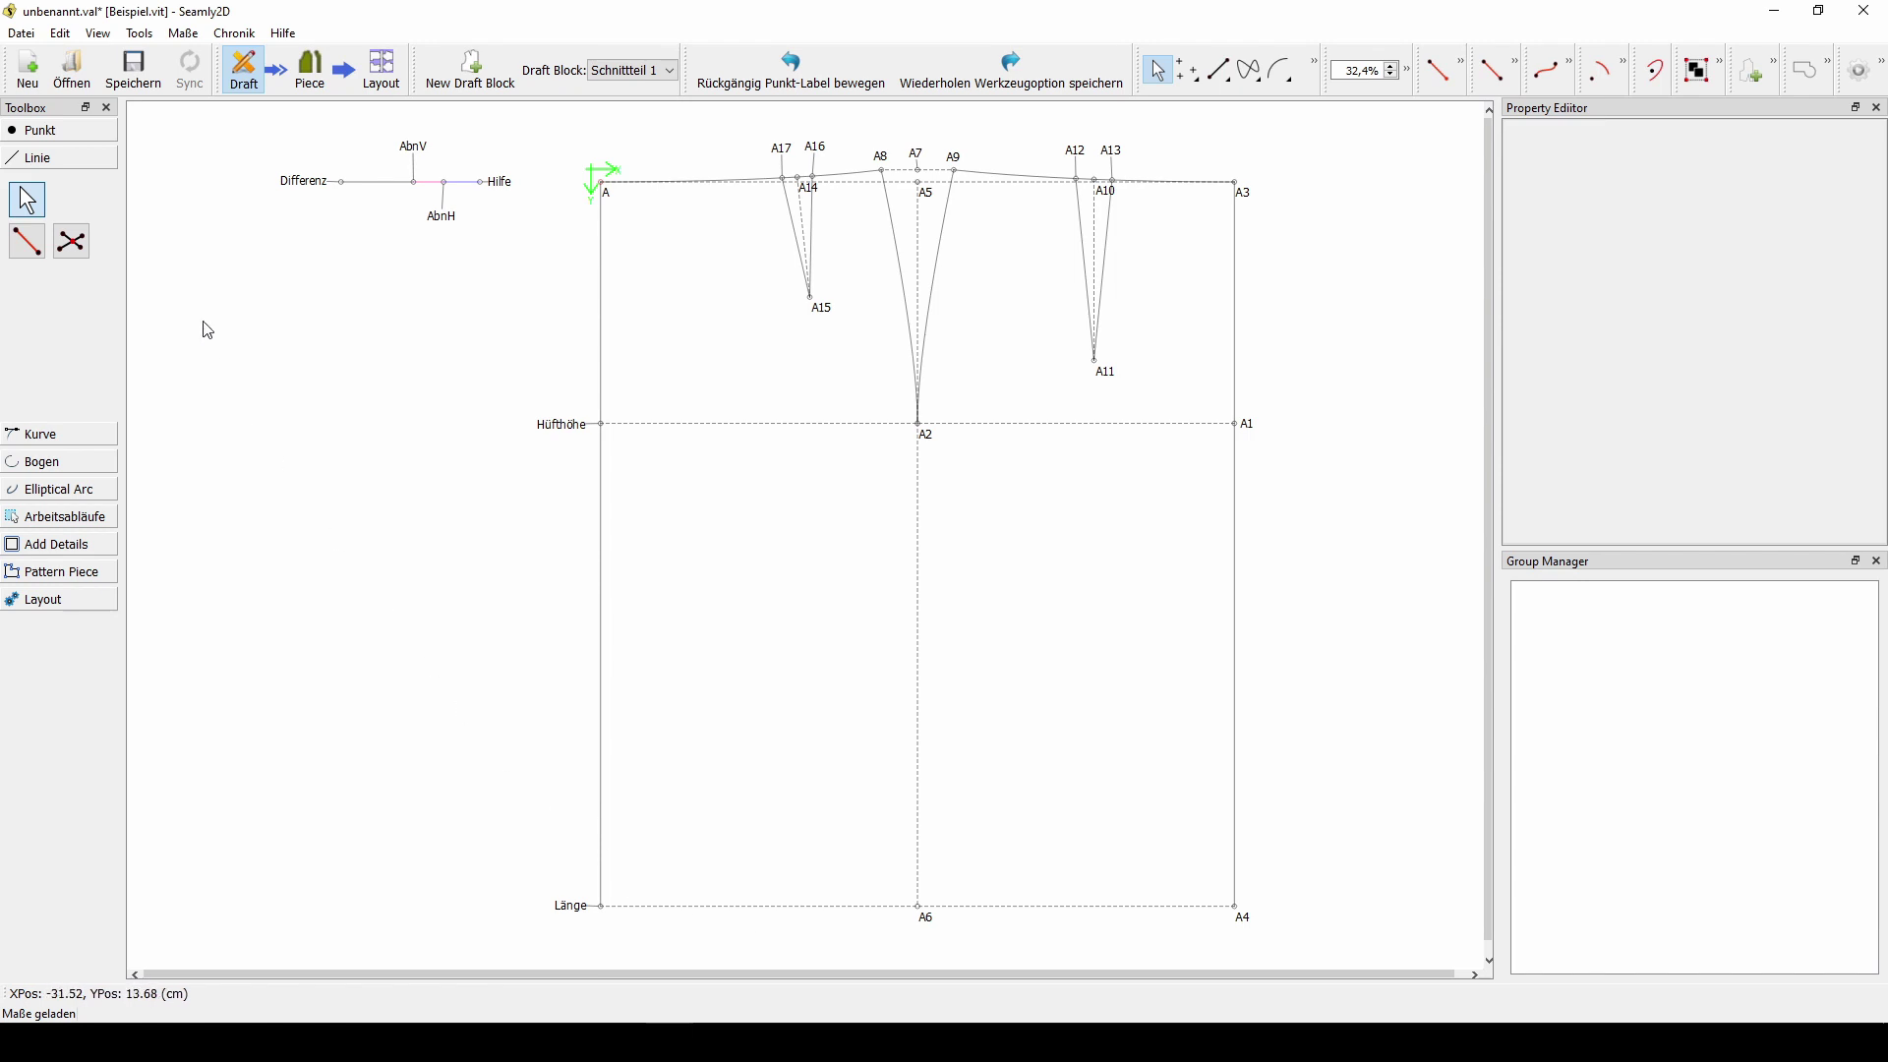
- Place point A18 on the hem 1 cm from A6 toward Länge and move its label left
left_click(51, 133)
left_click(71, 208)
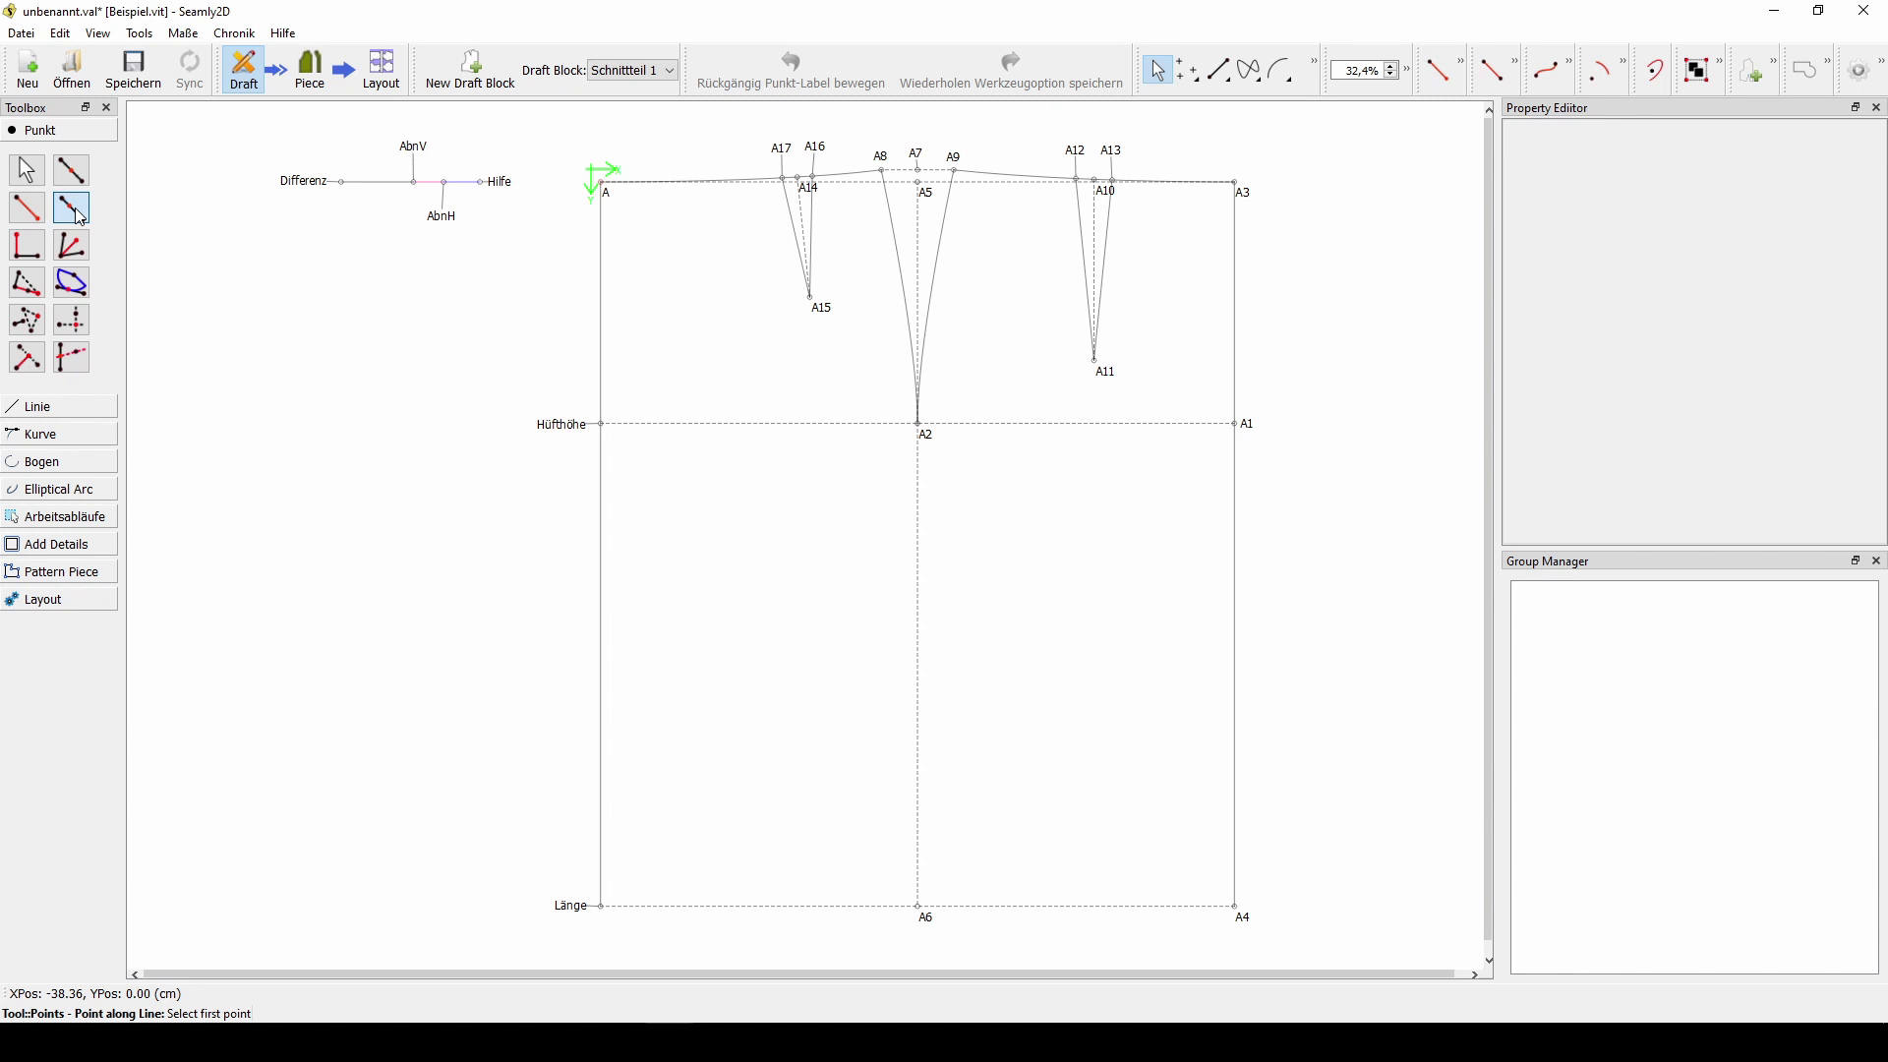
left_click(917, 917)
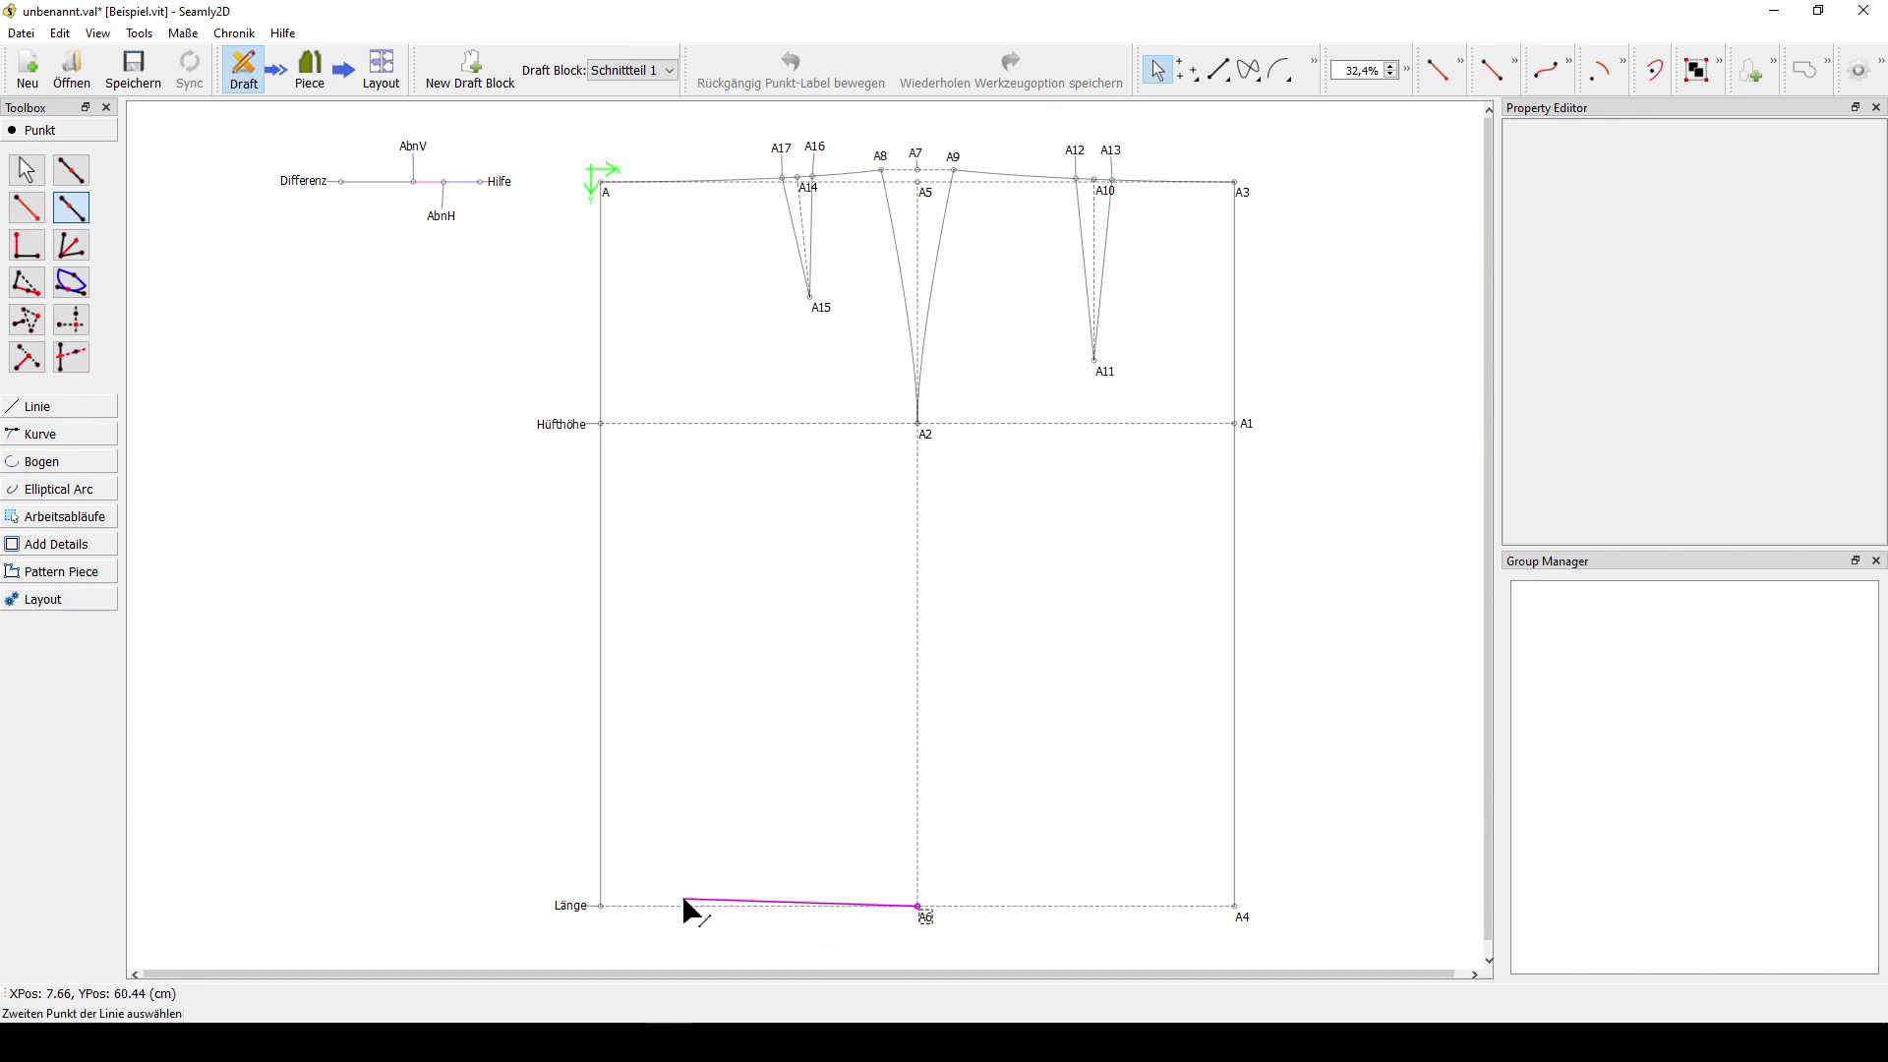
left_click(562, 908)
type("1")
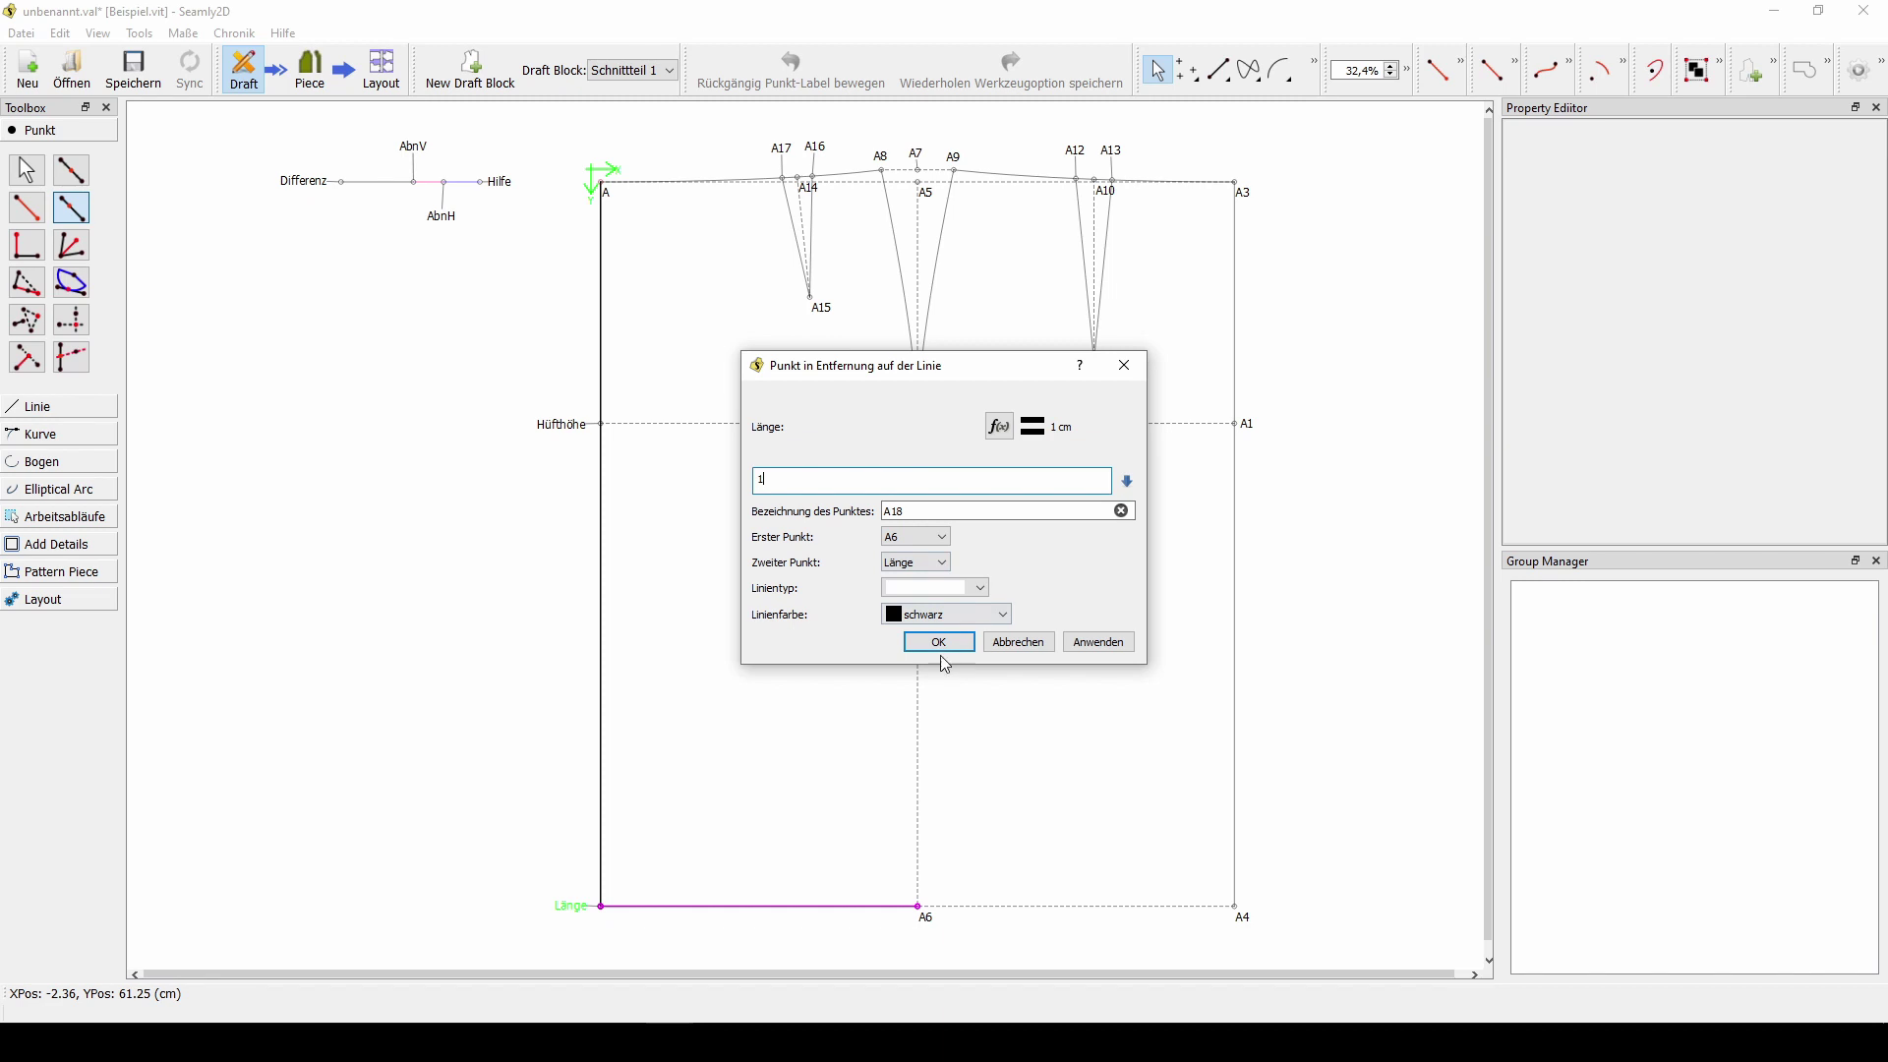
left_click(936, 642)
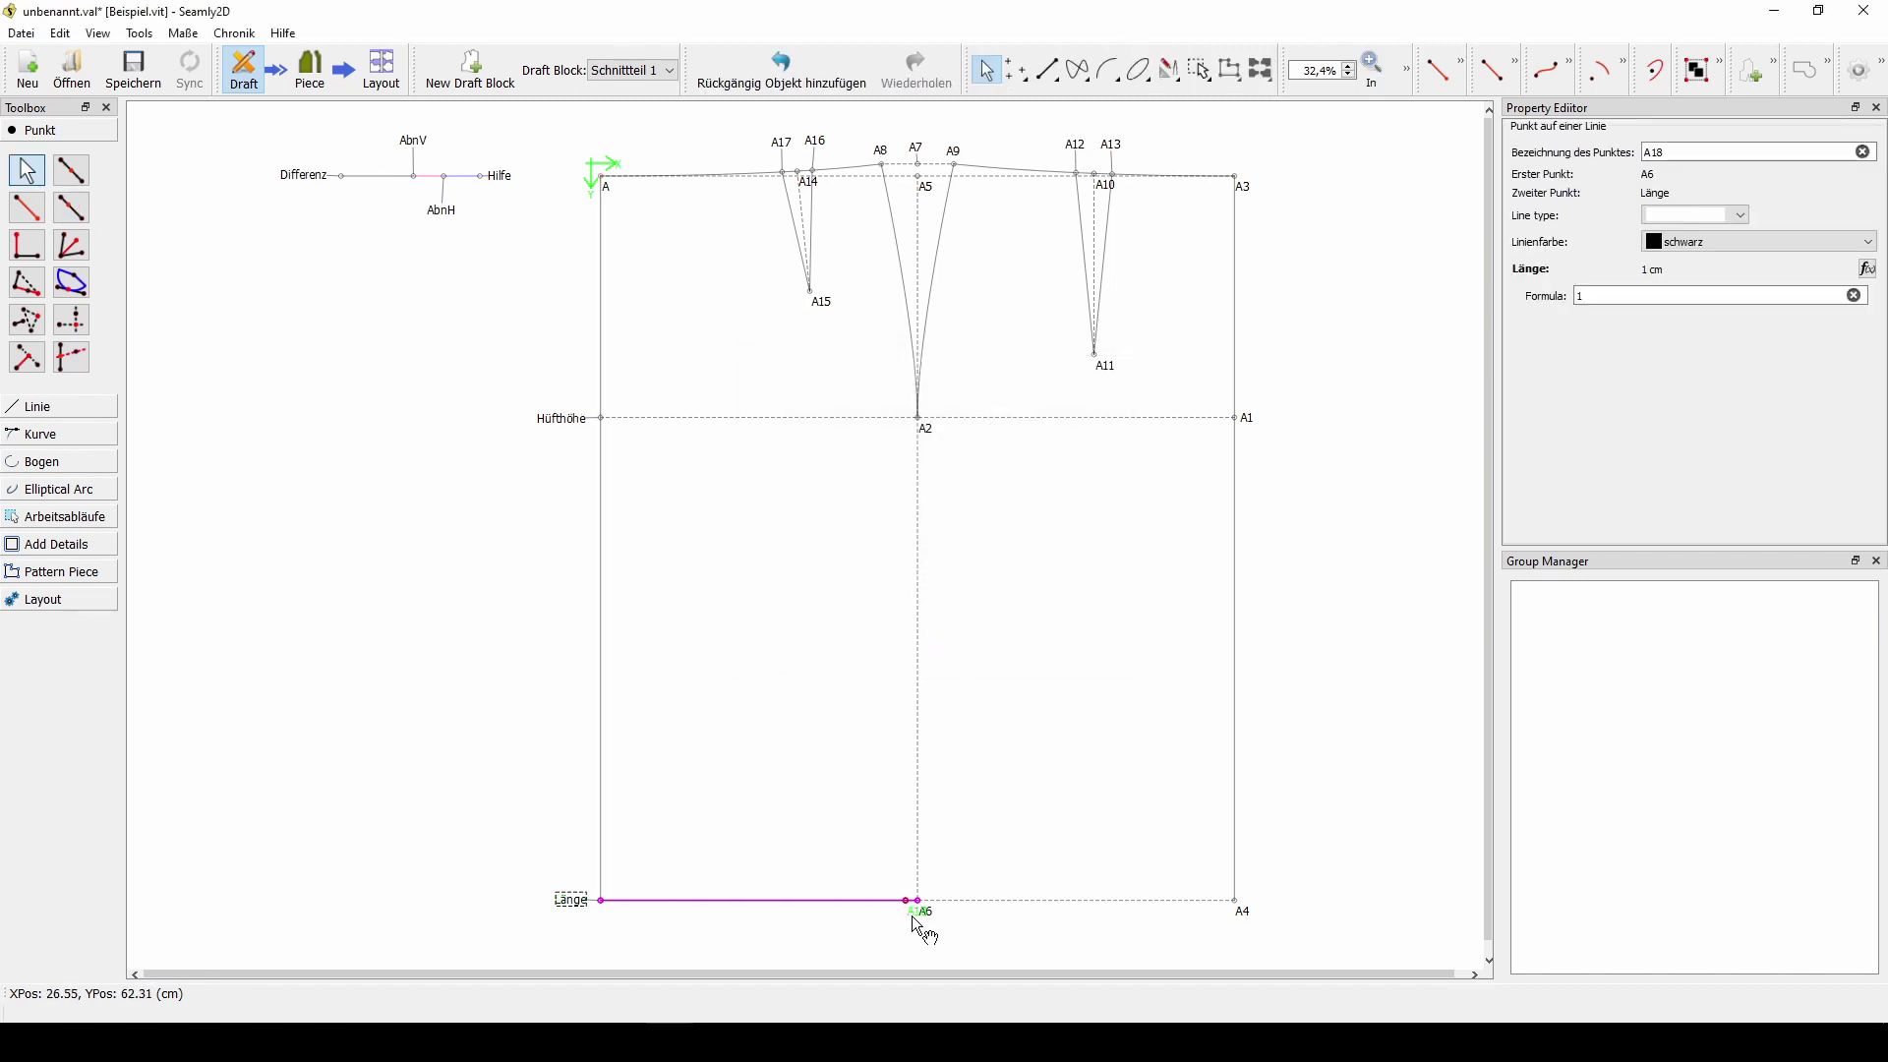
left_click_drag(918, 920, 896, 918)
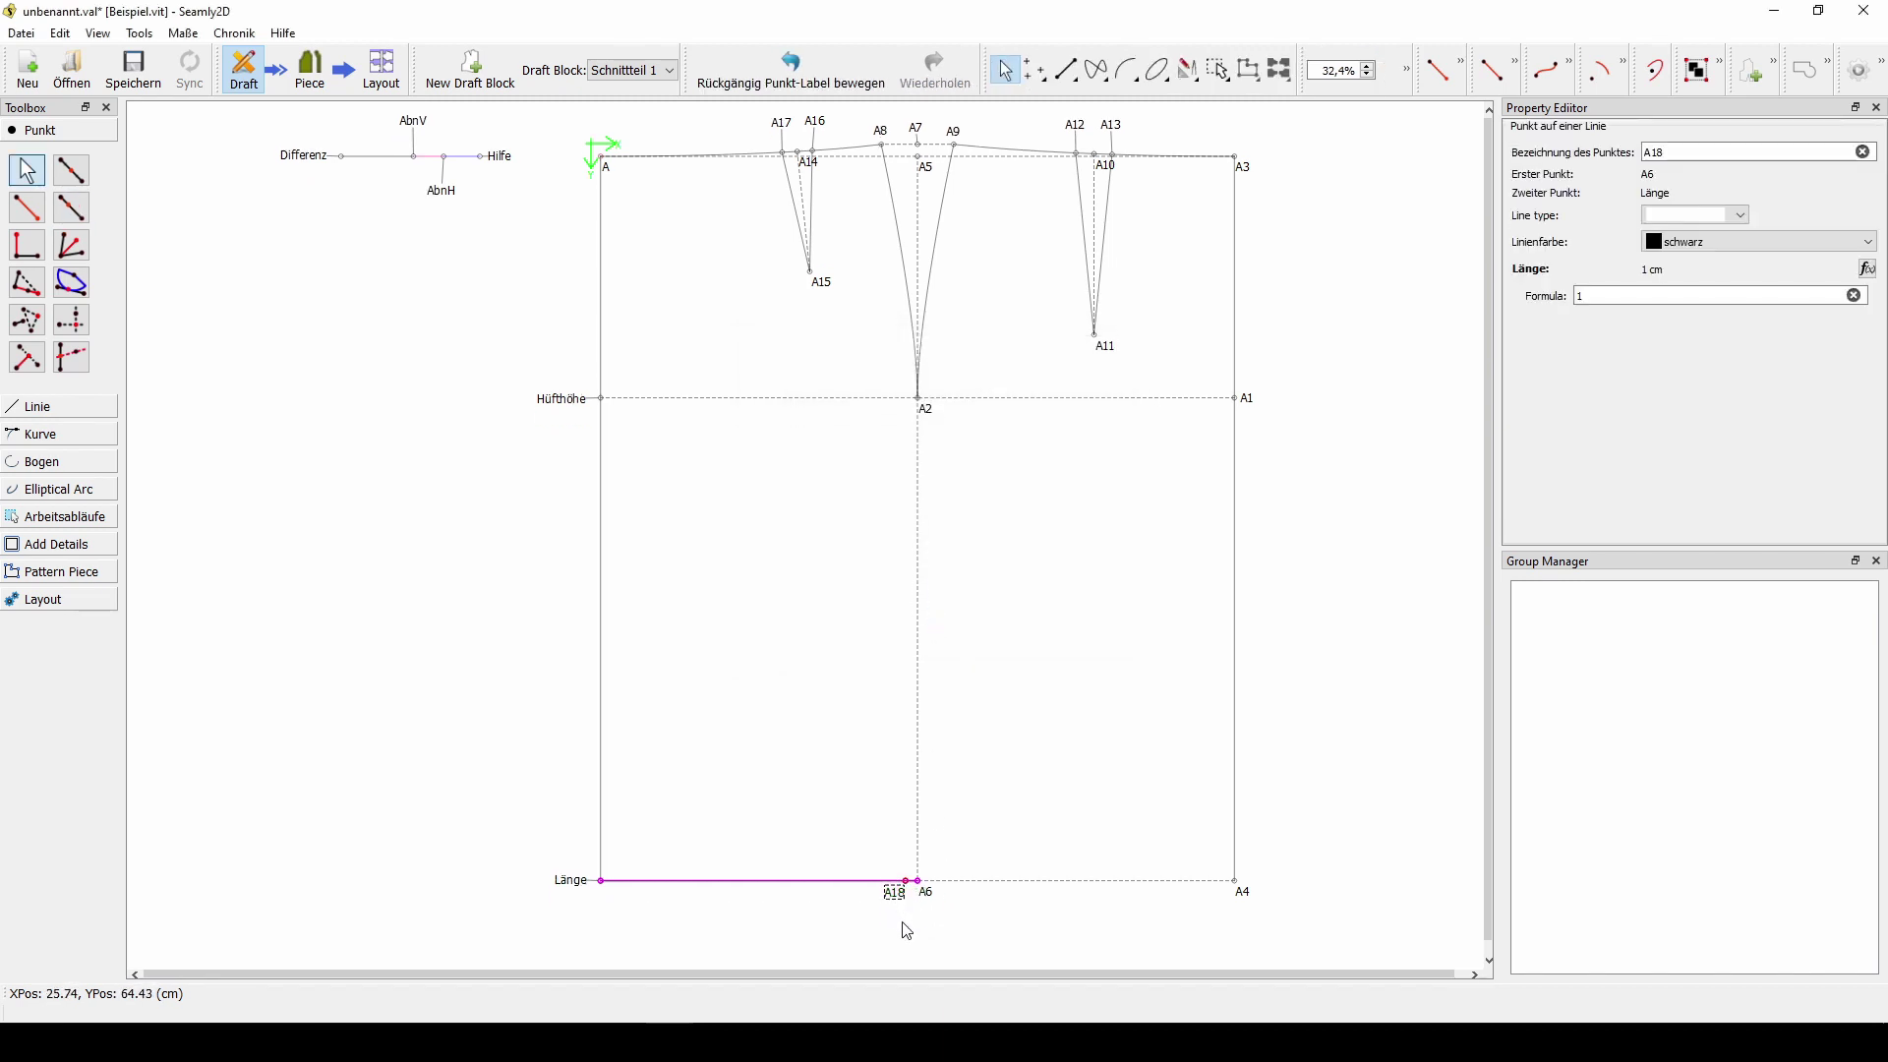
left_click(181, 307)
- Place point A19 from A6 toward A4 at distance Linie_A6_A18
left_click(77, 216)
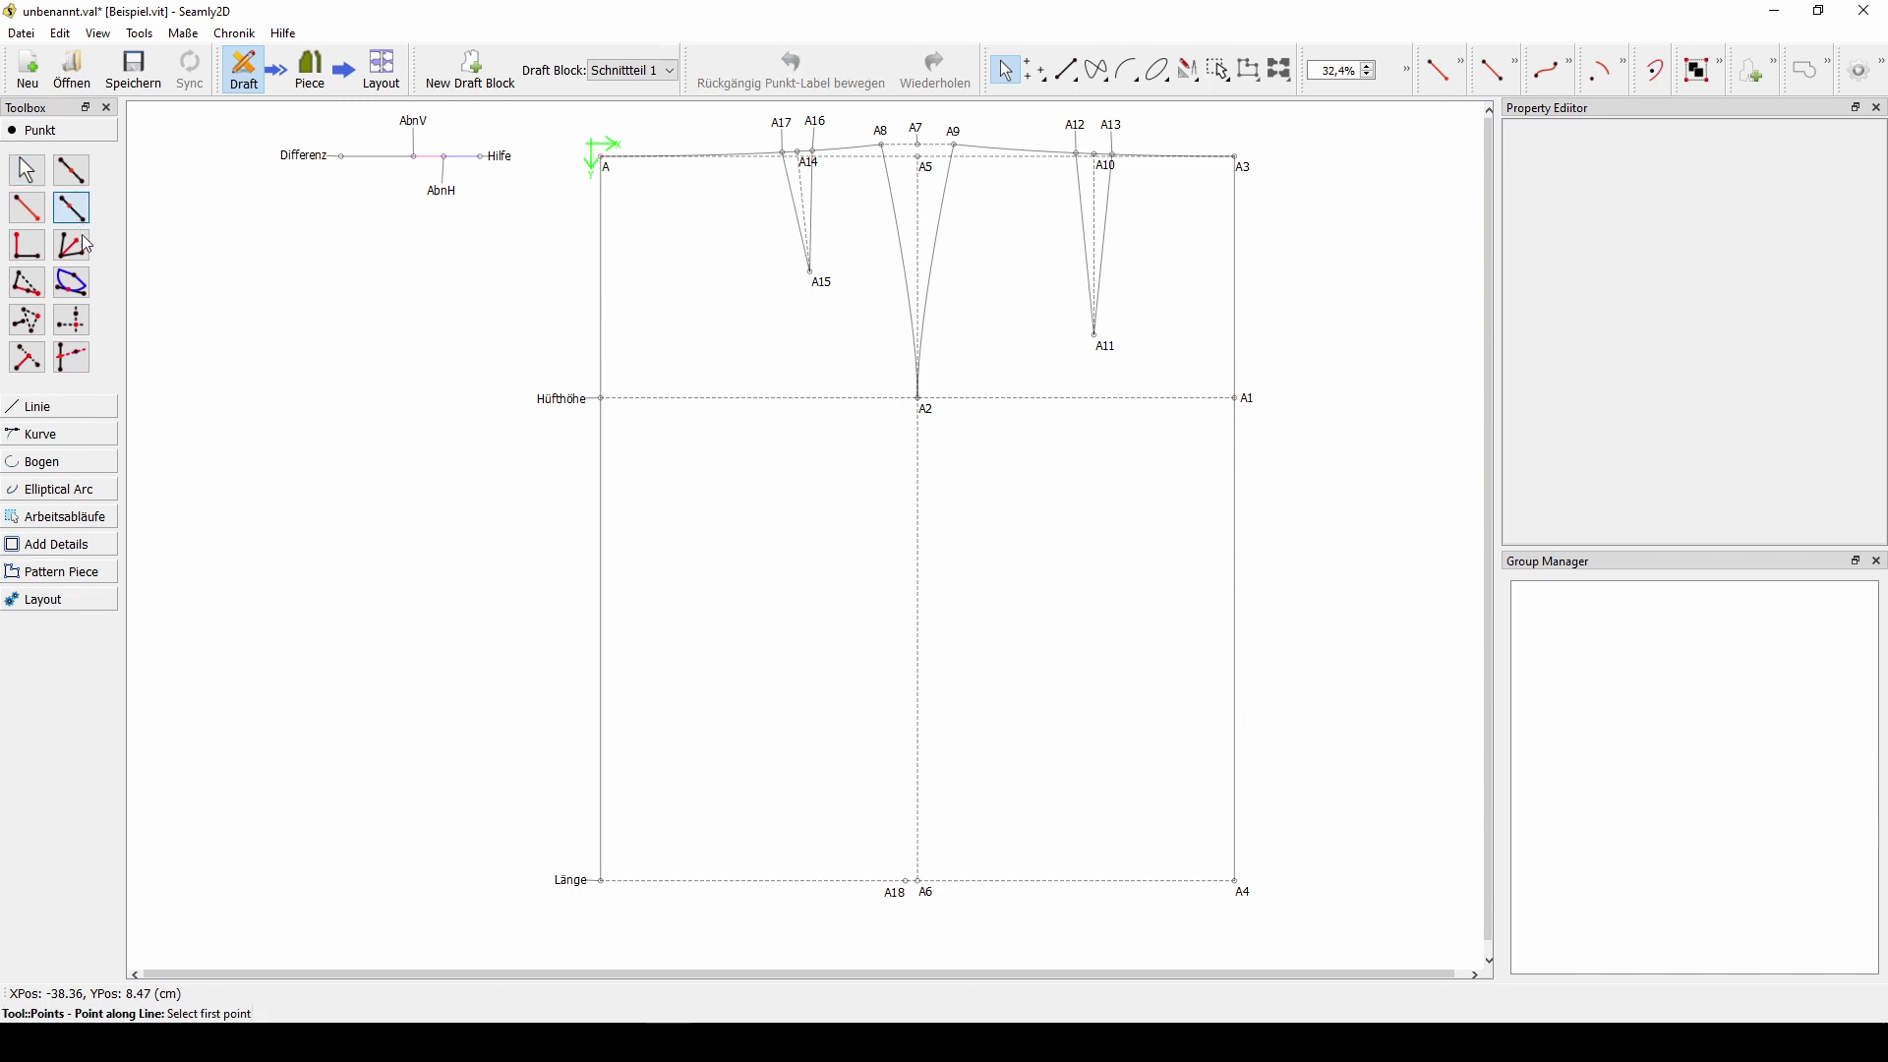
left_click(928, 895)
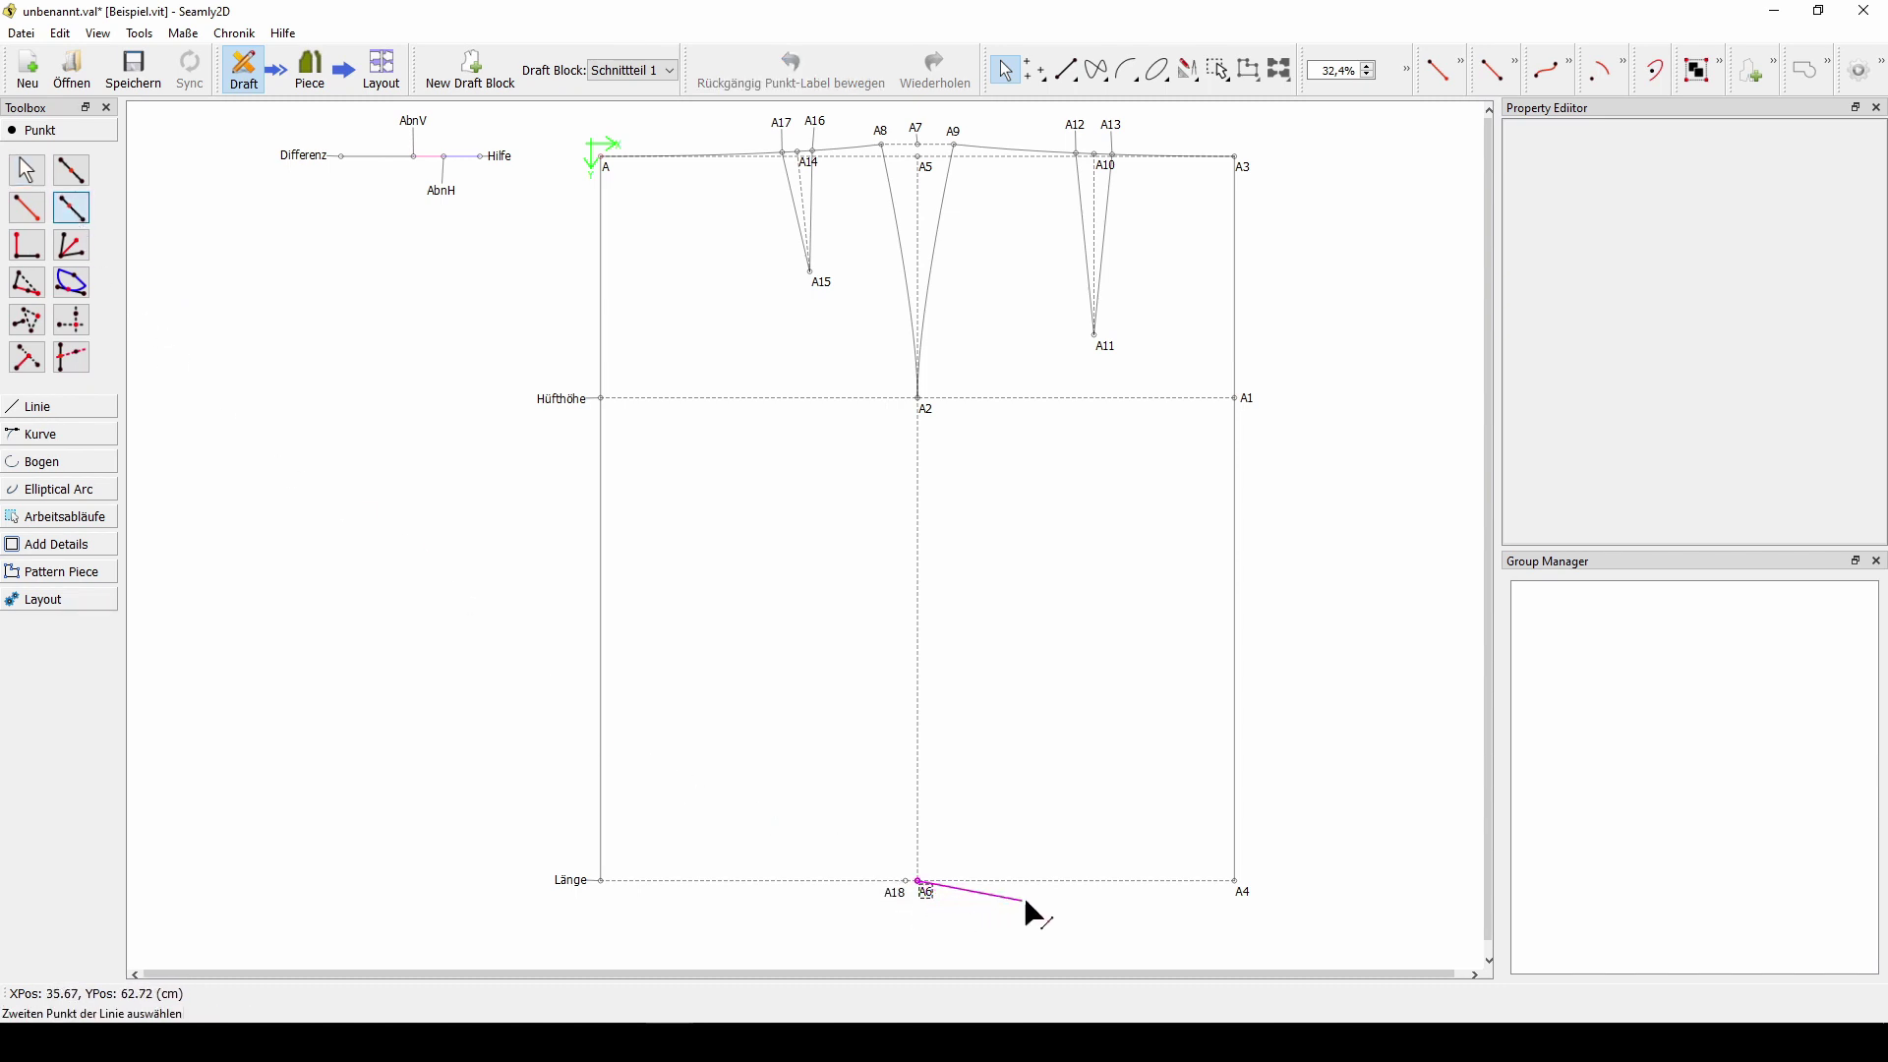
left_click(1242, 891)
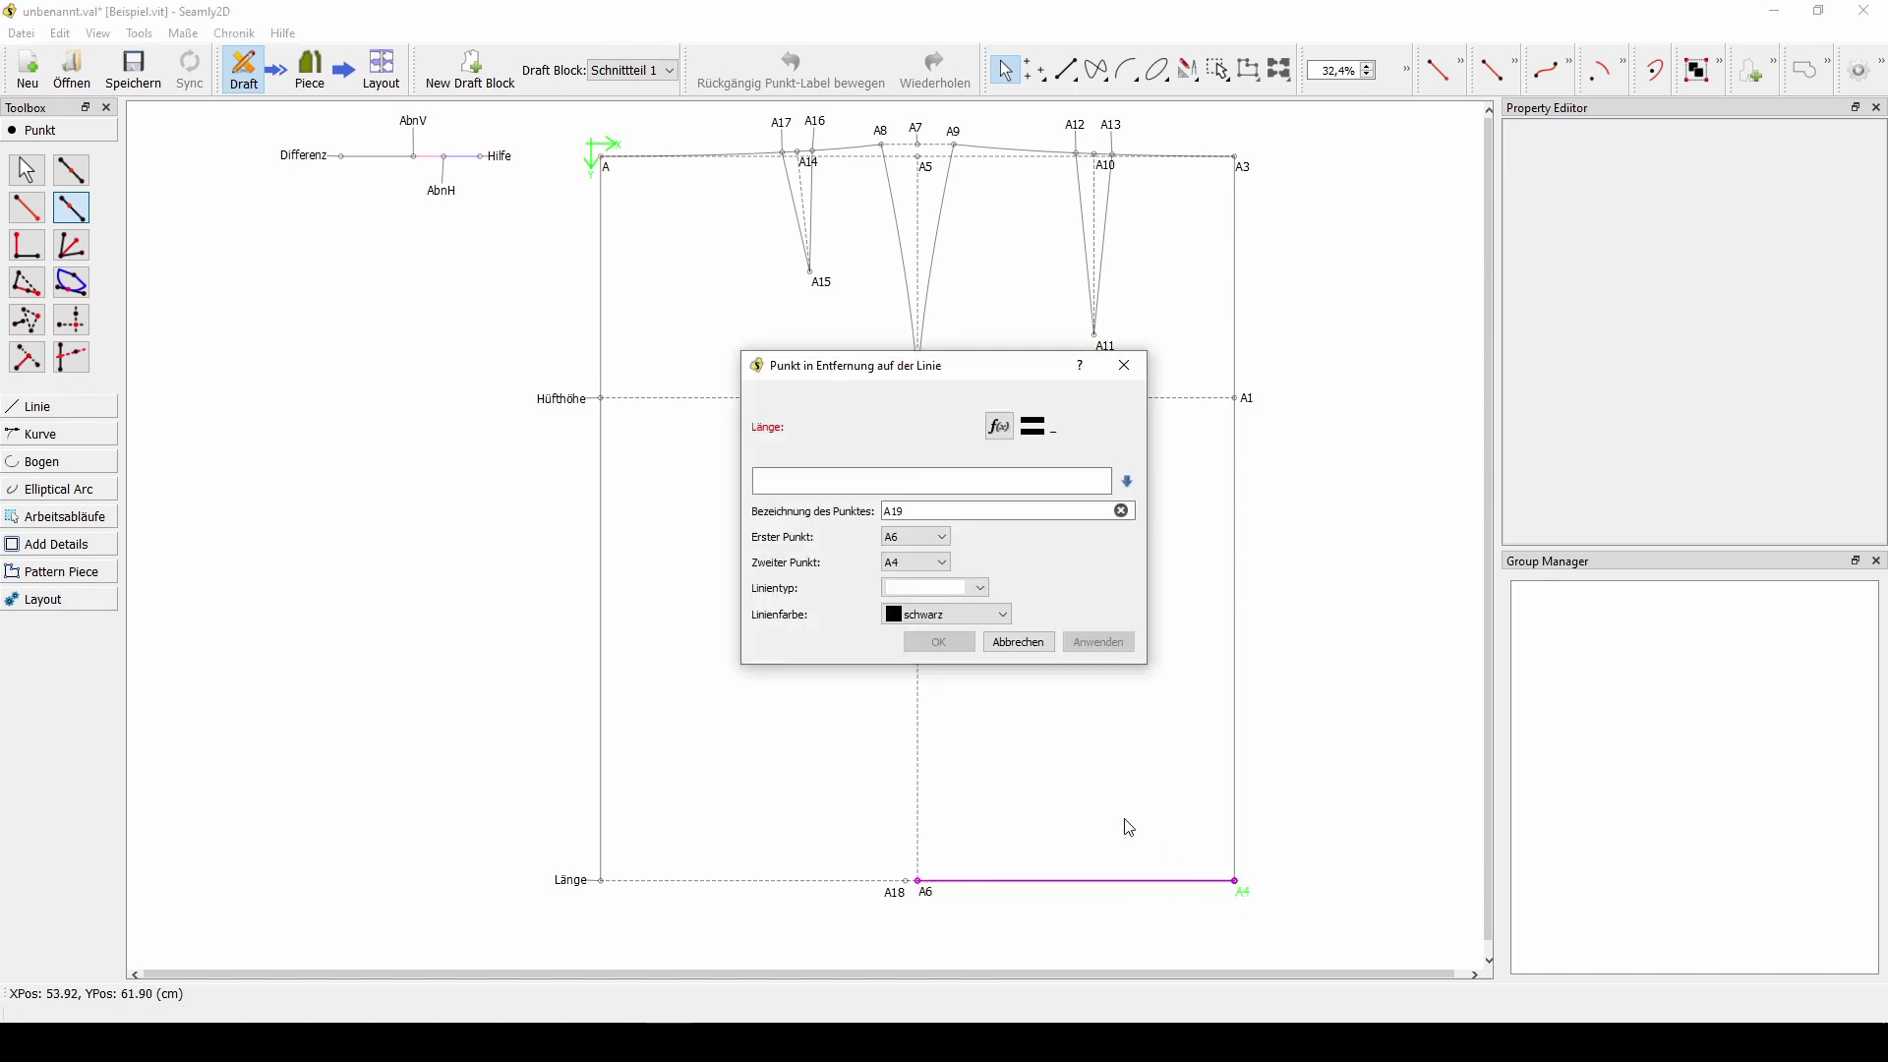
left_click(1000, 427)
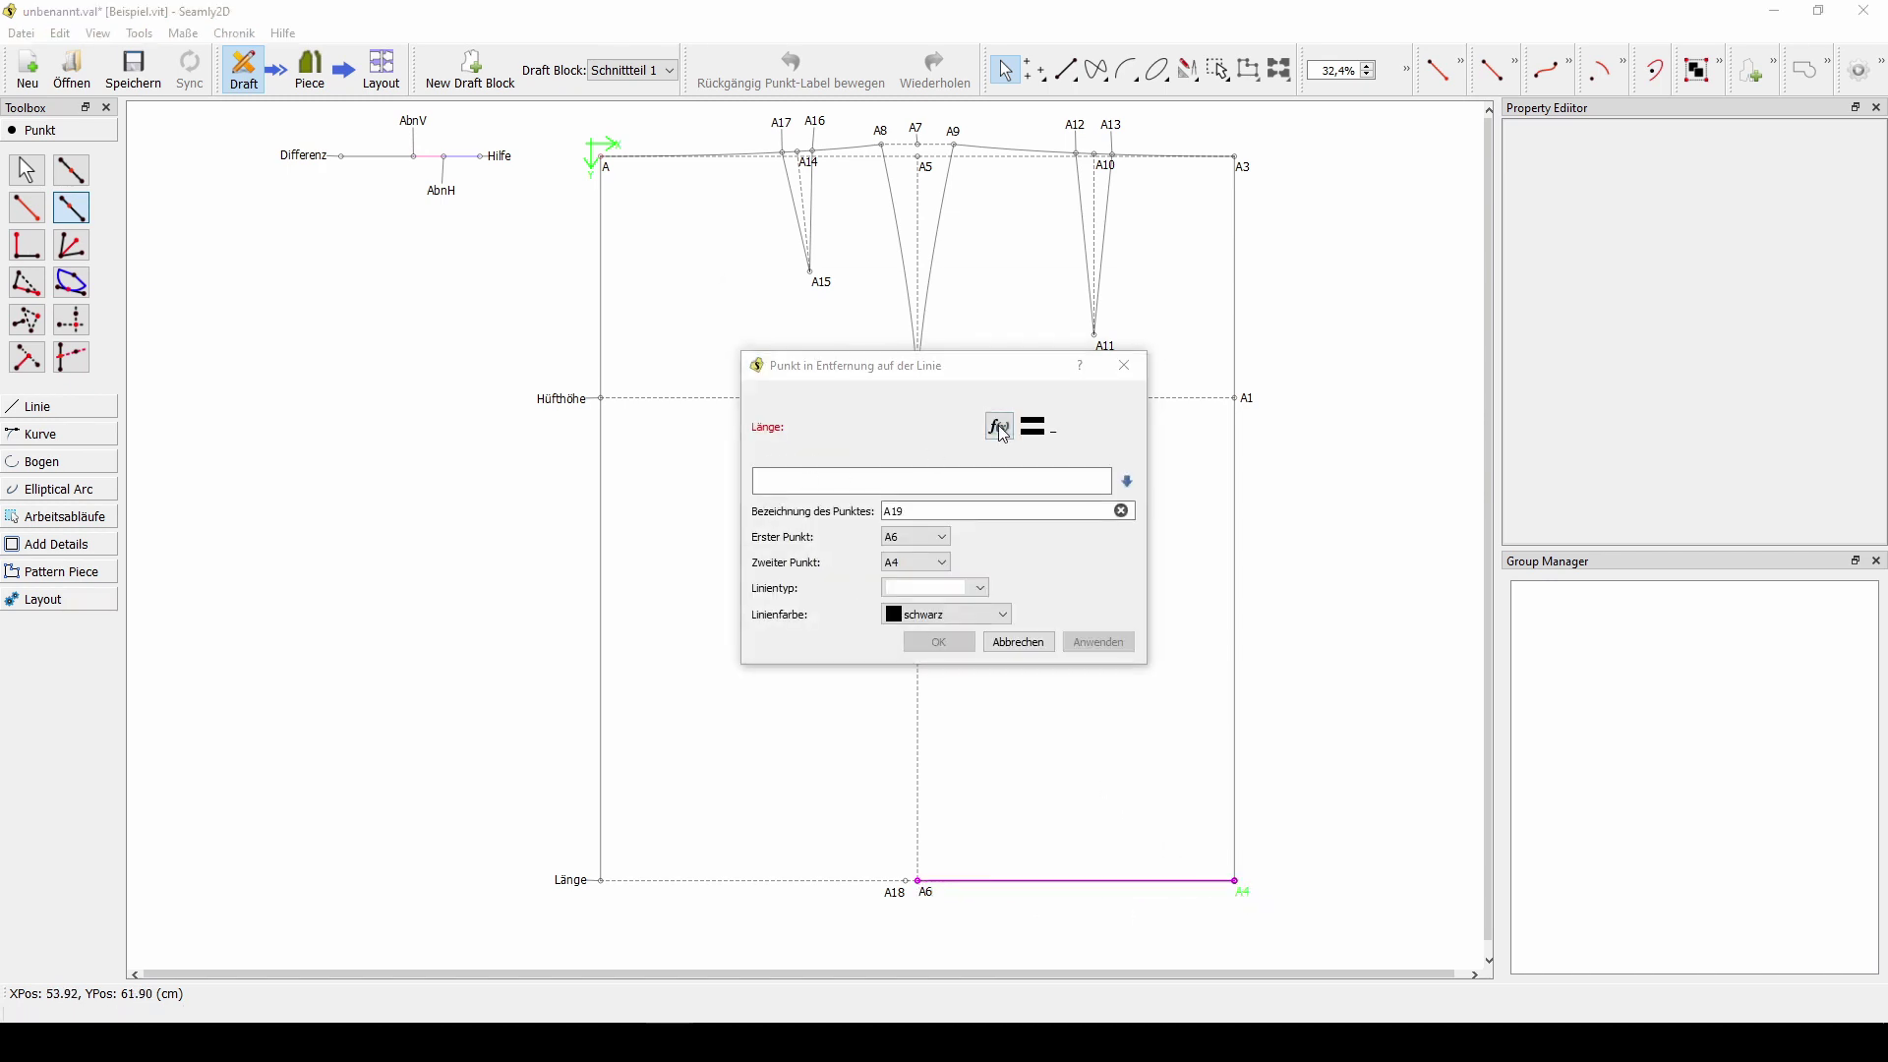
left_click_drag(1002, 292, 1150, 215)
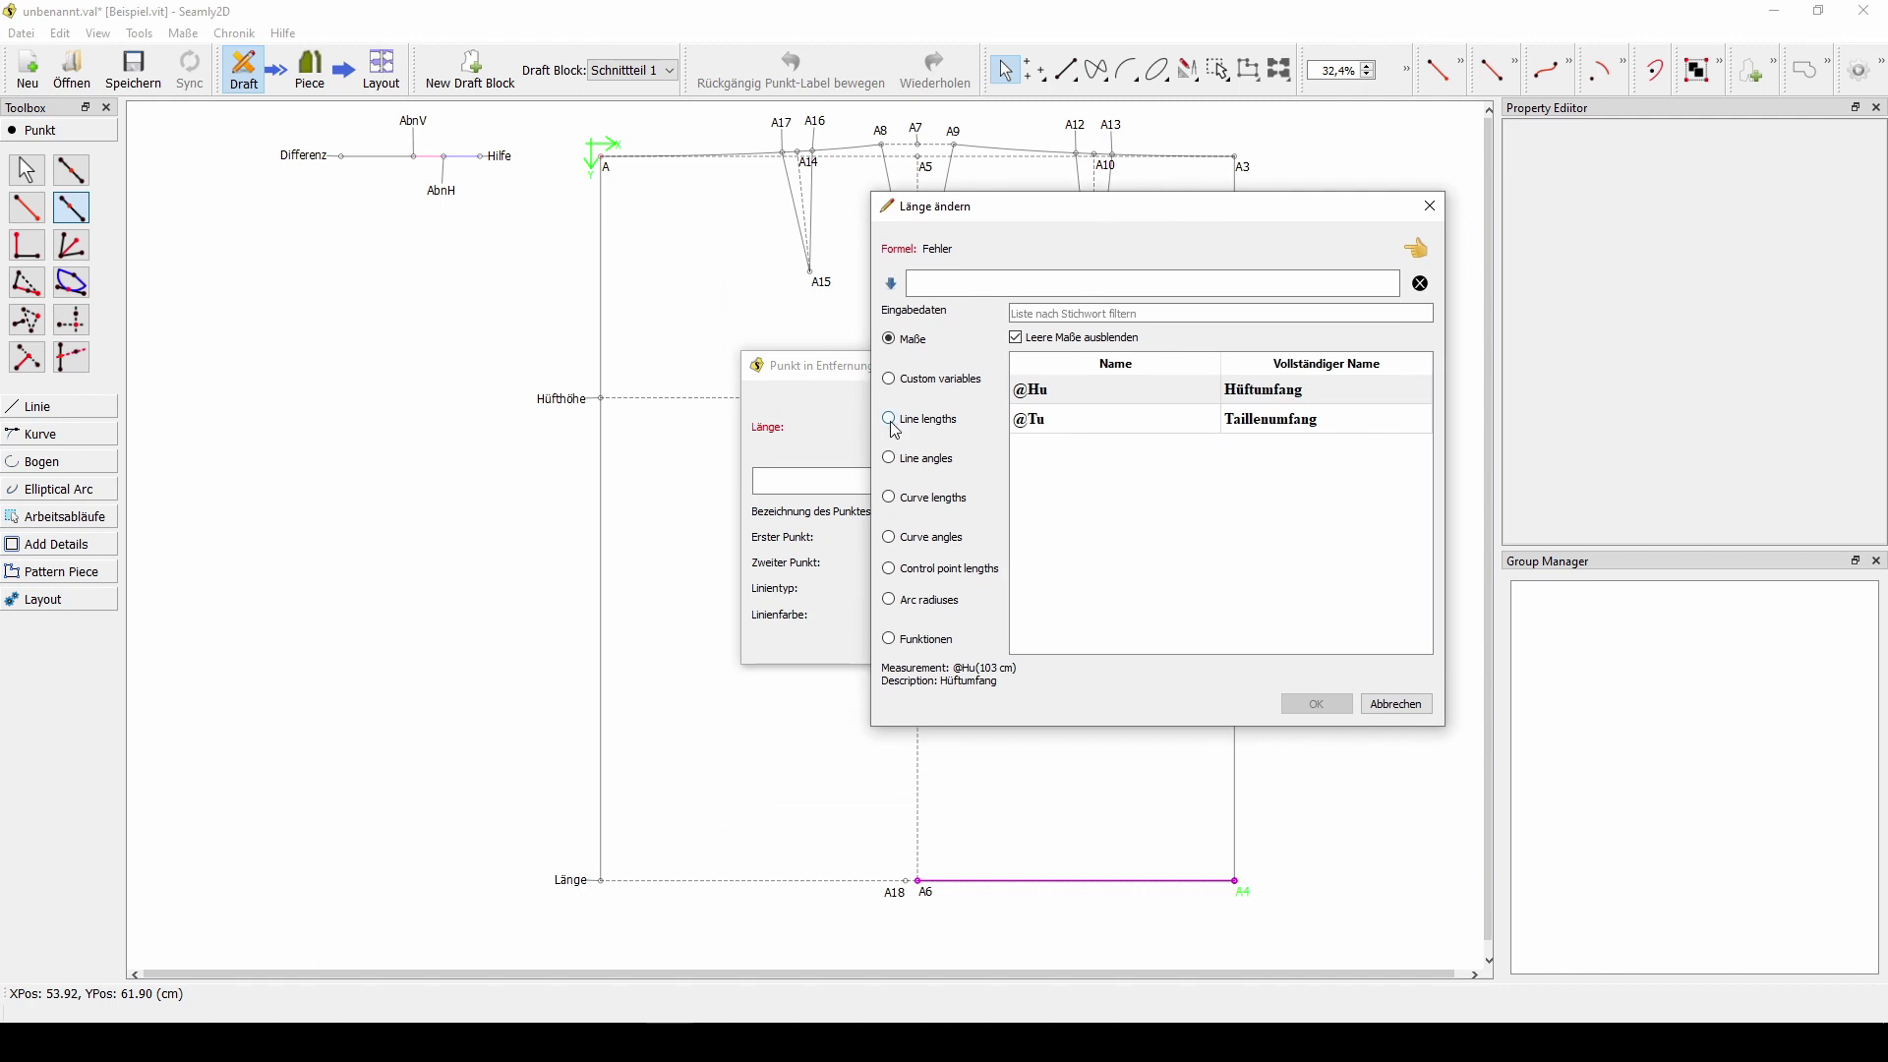
left_click(890, 420)
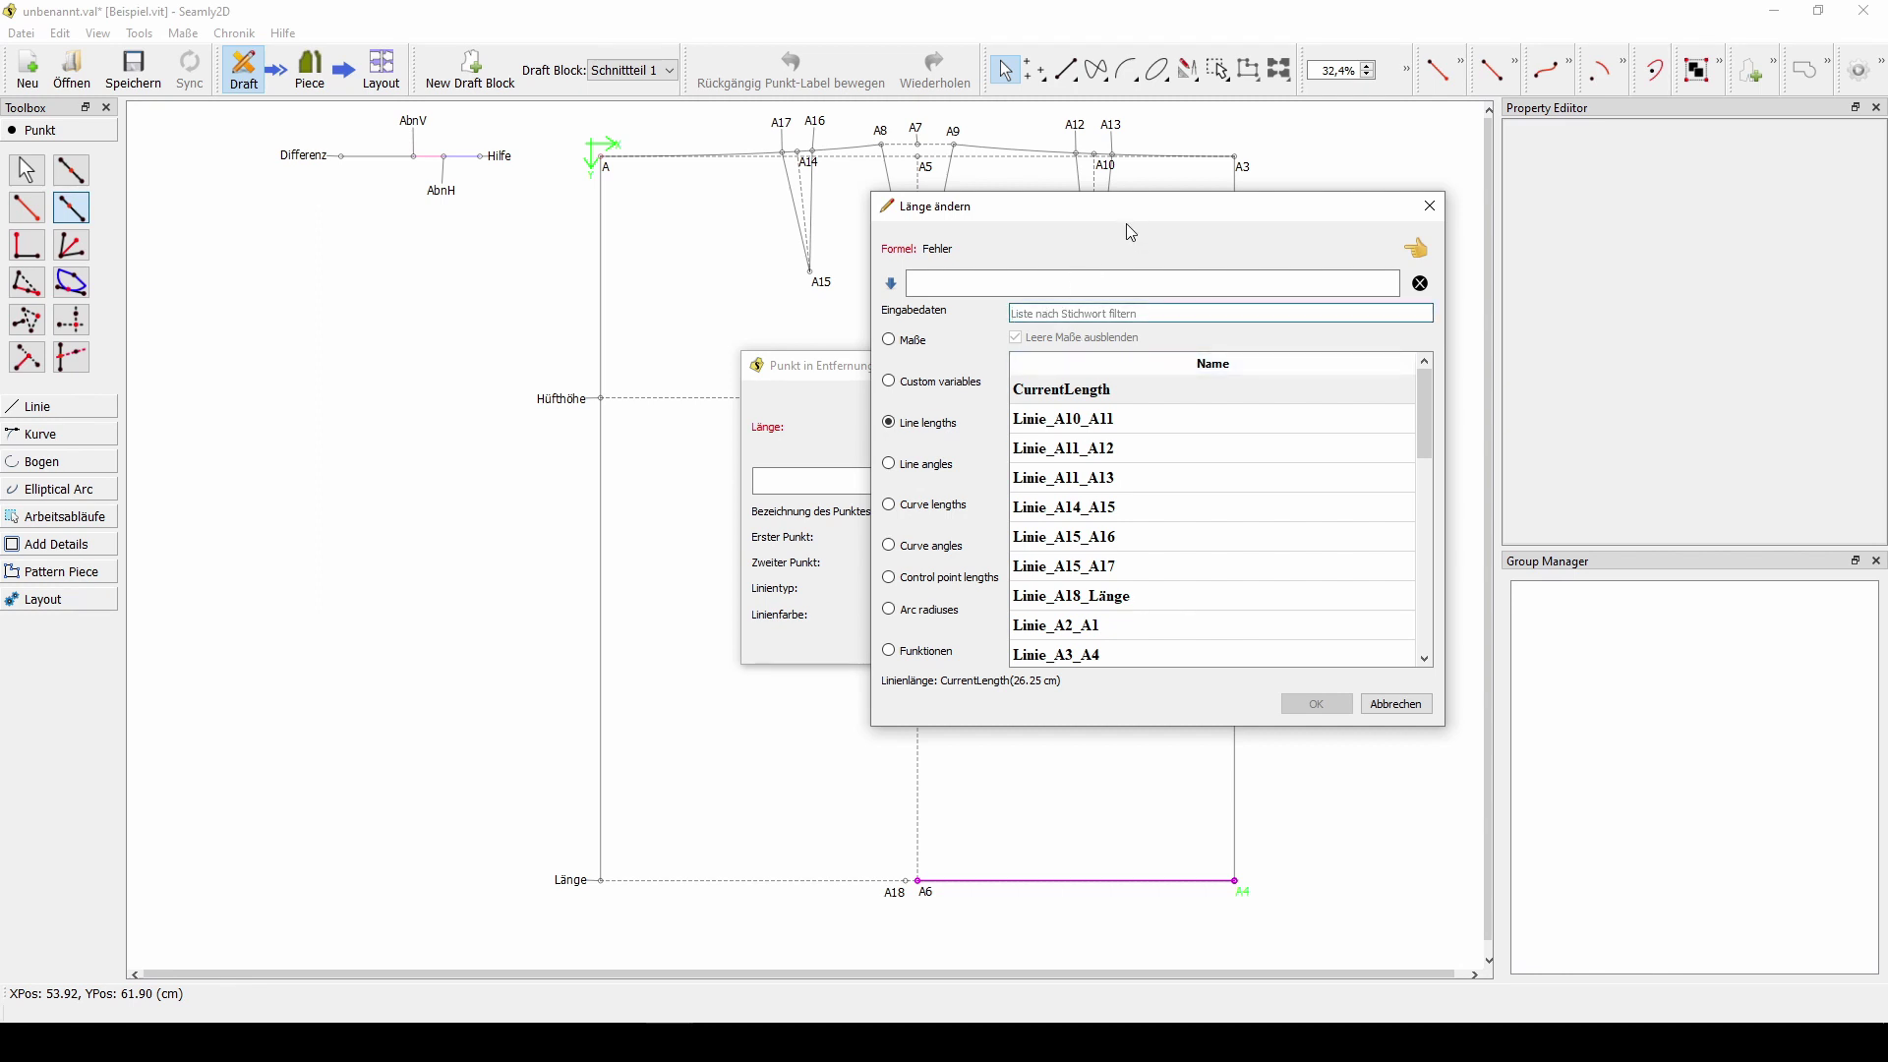
type("18")
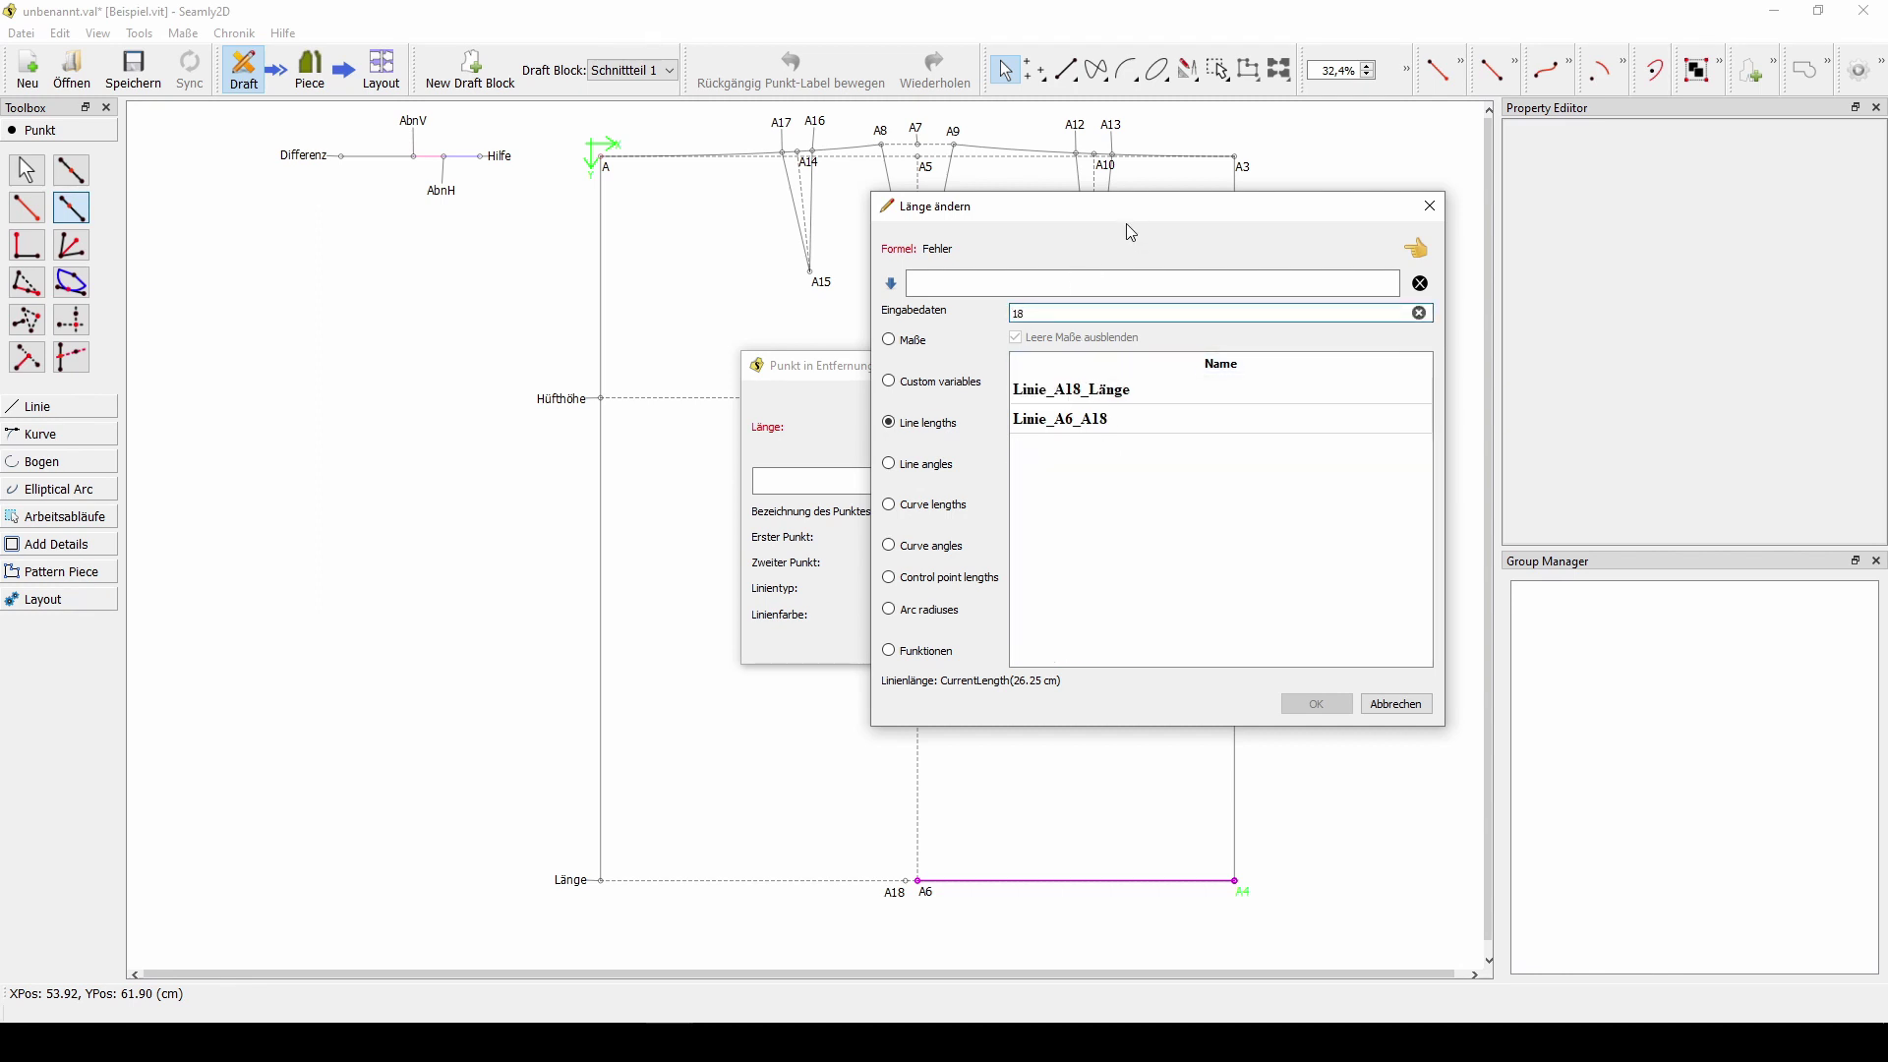
double_click(1112, 424)
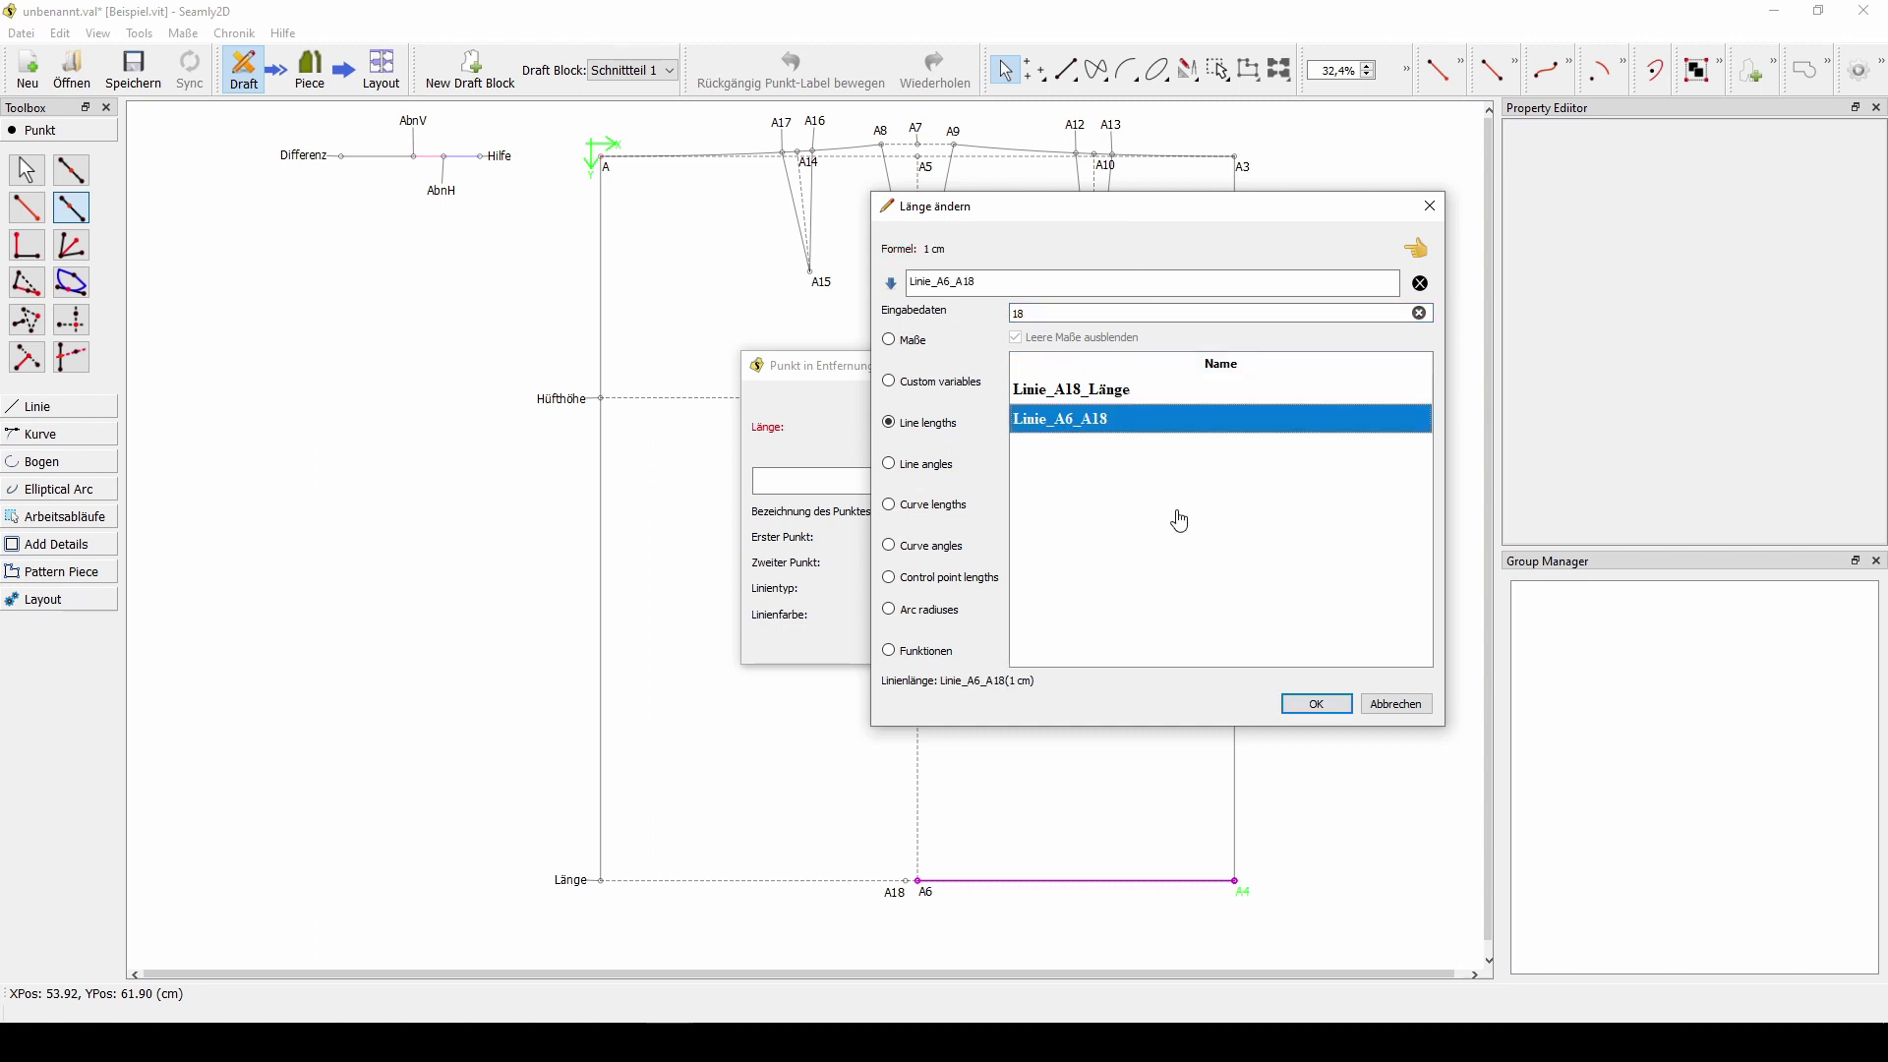
left_click(1314, 703)
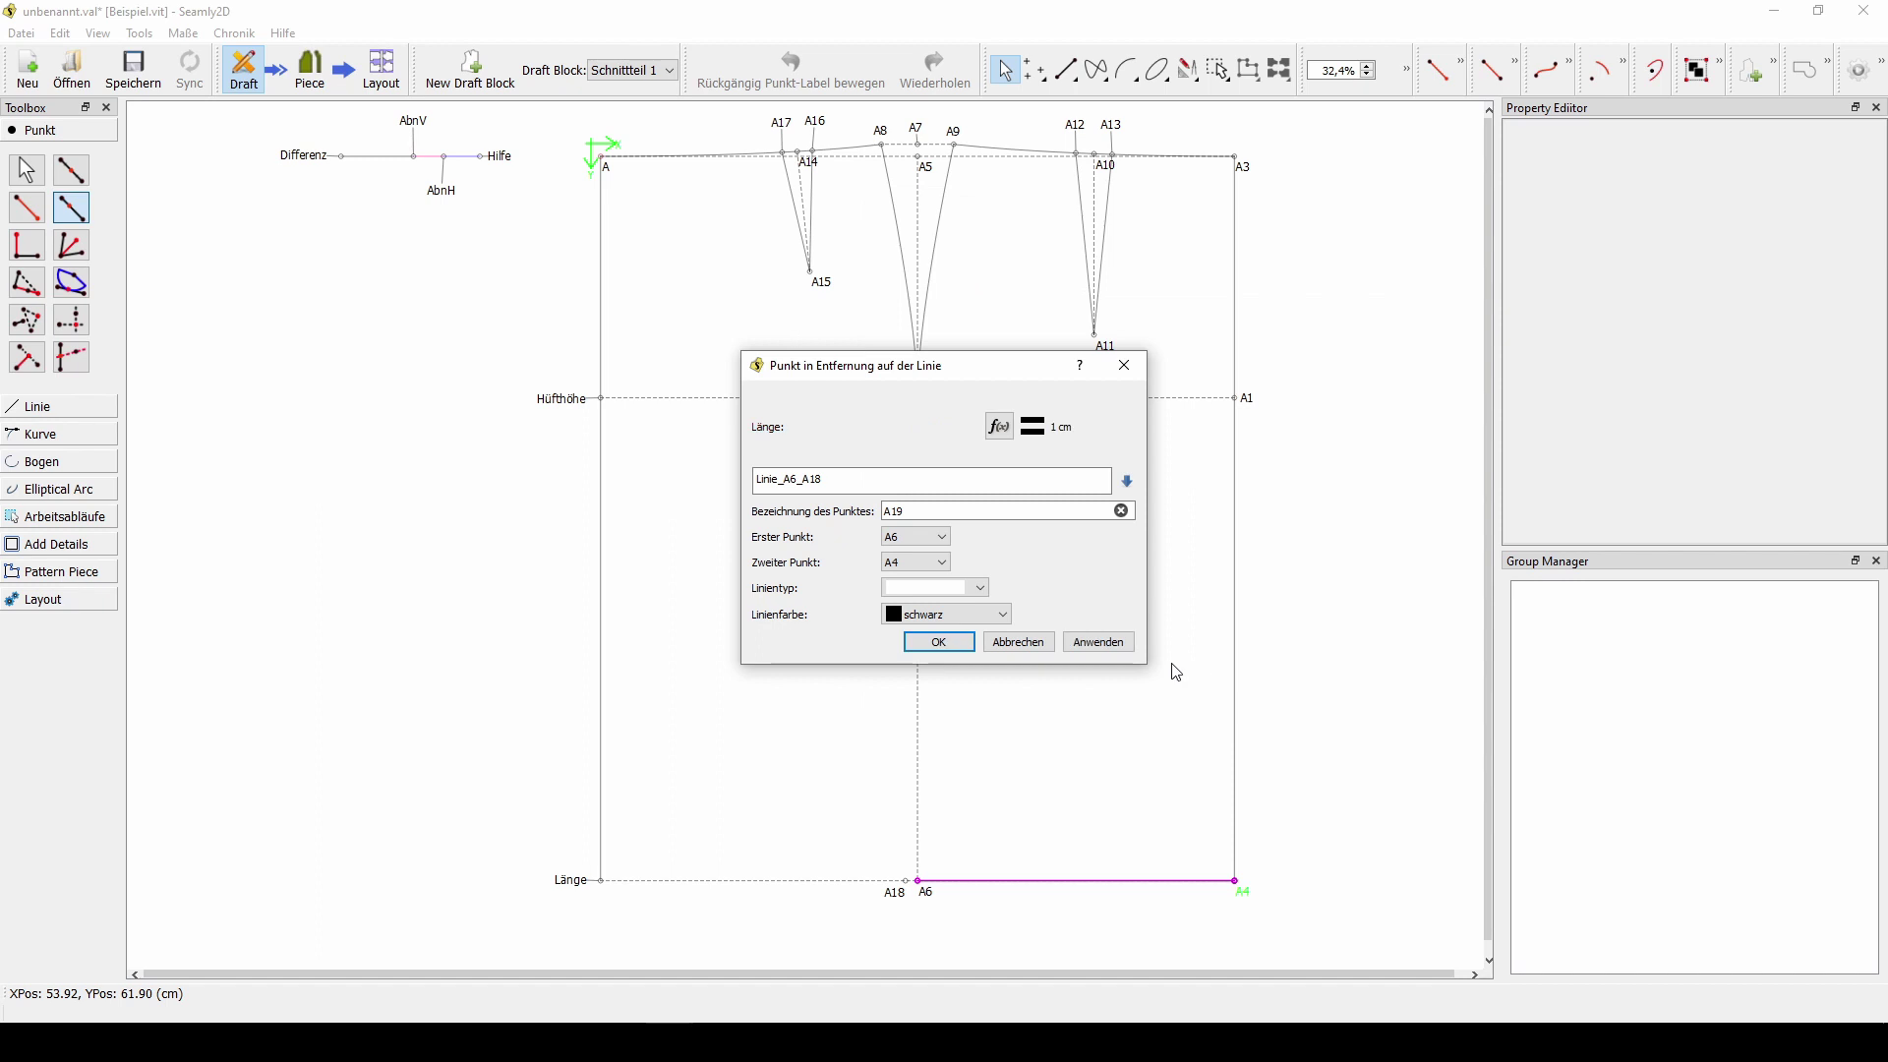
left_click(941, 642)
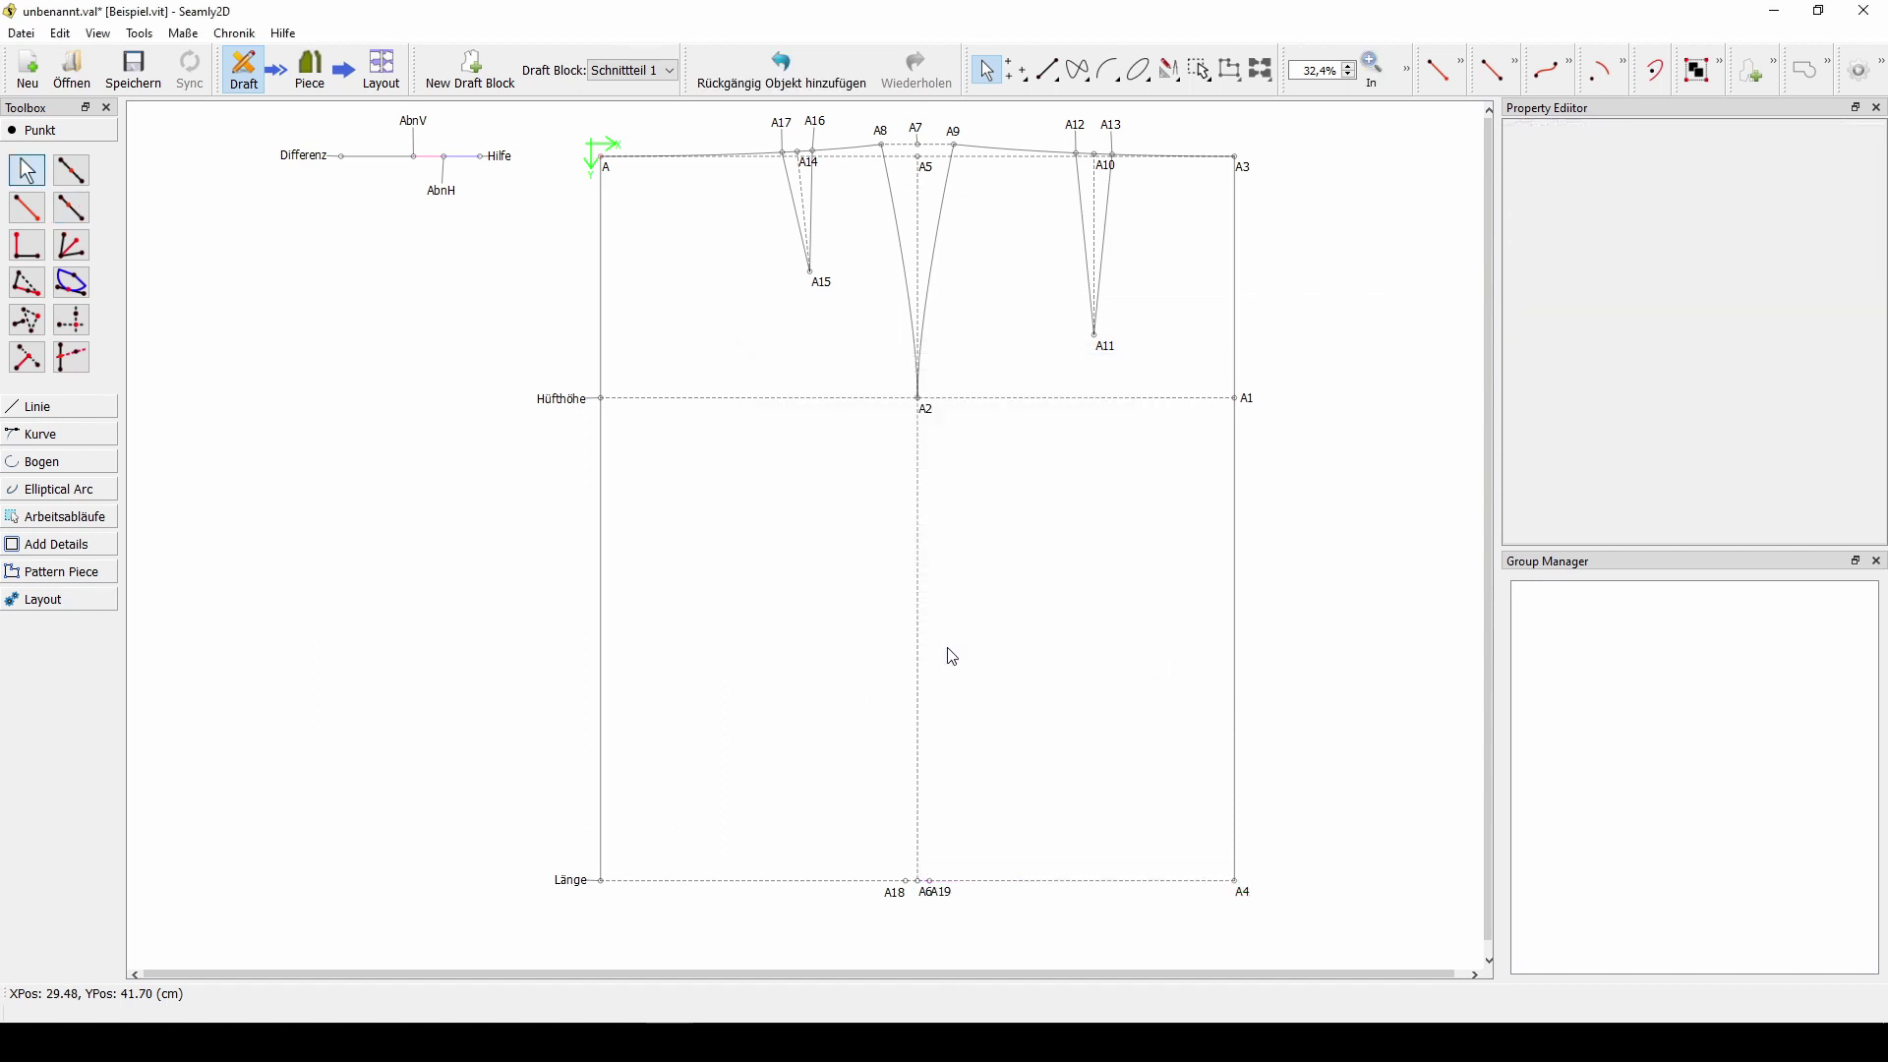
- Draw lines from A2 to A18 and from A2 to A19, moving A19's label clear of A6
left_click(87, 410)
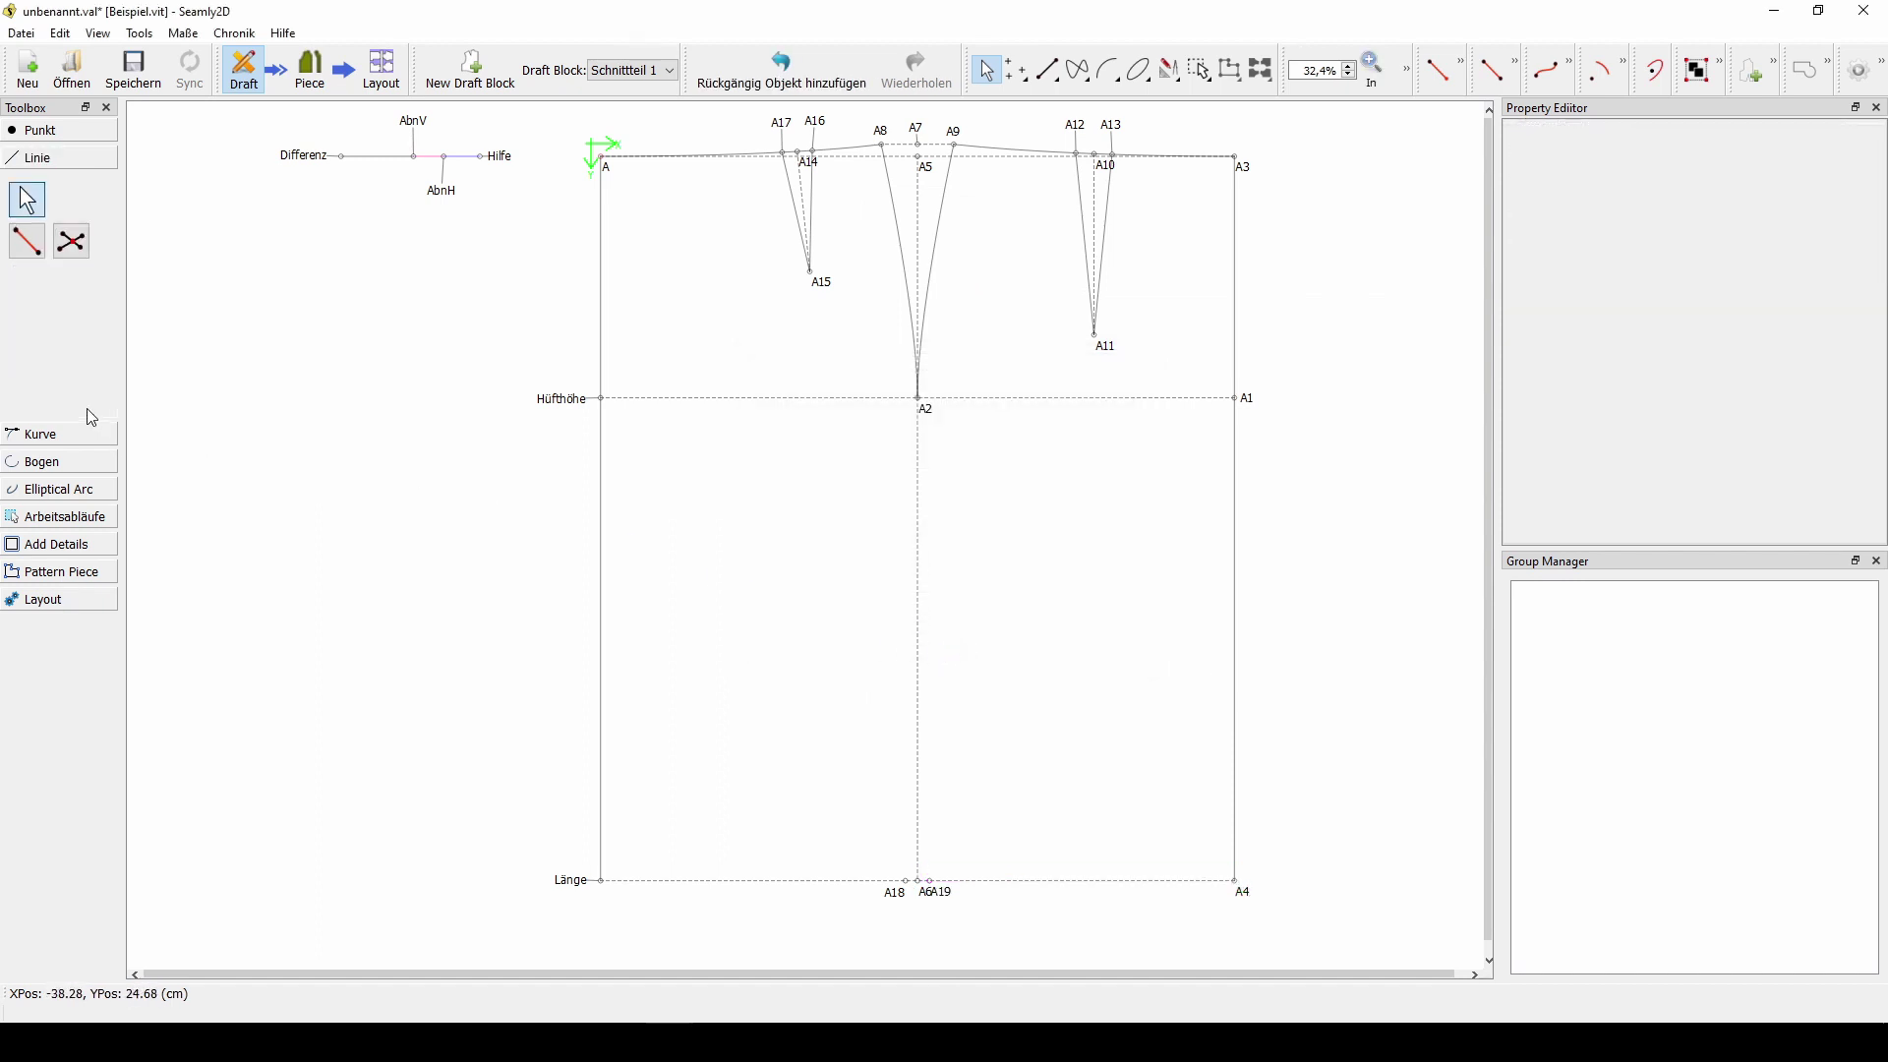
left_click(33, 254)
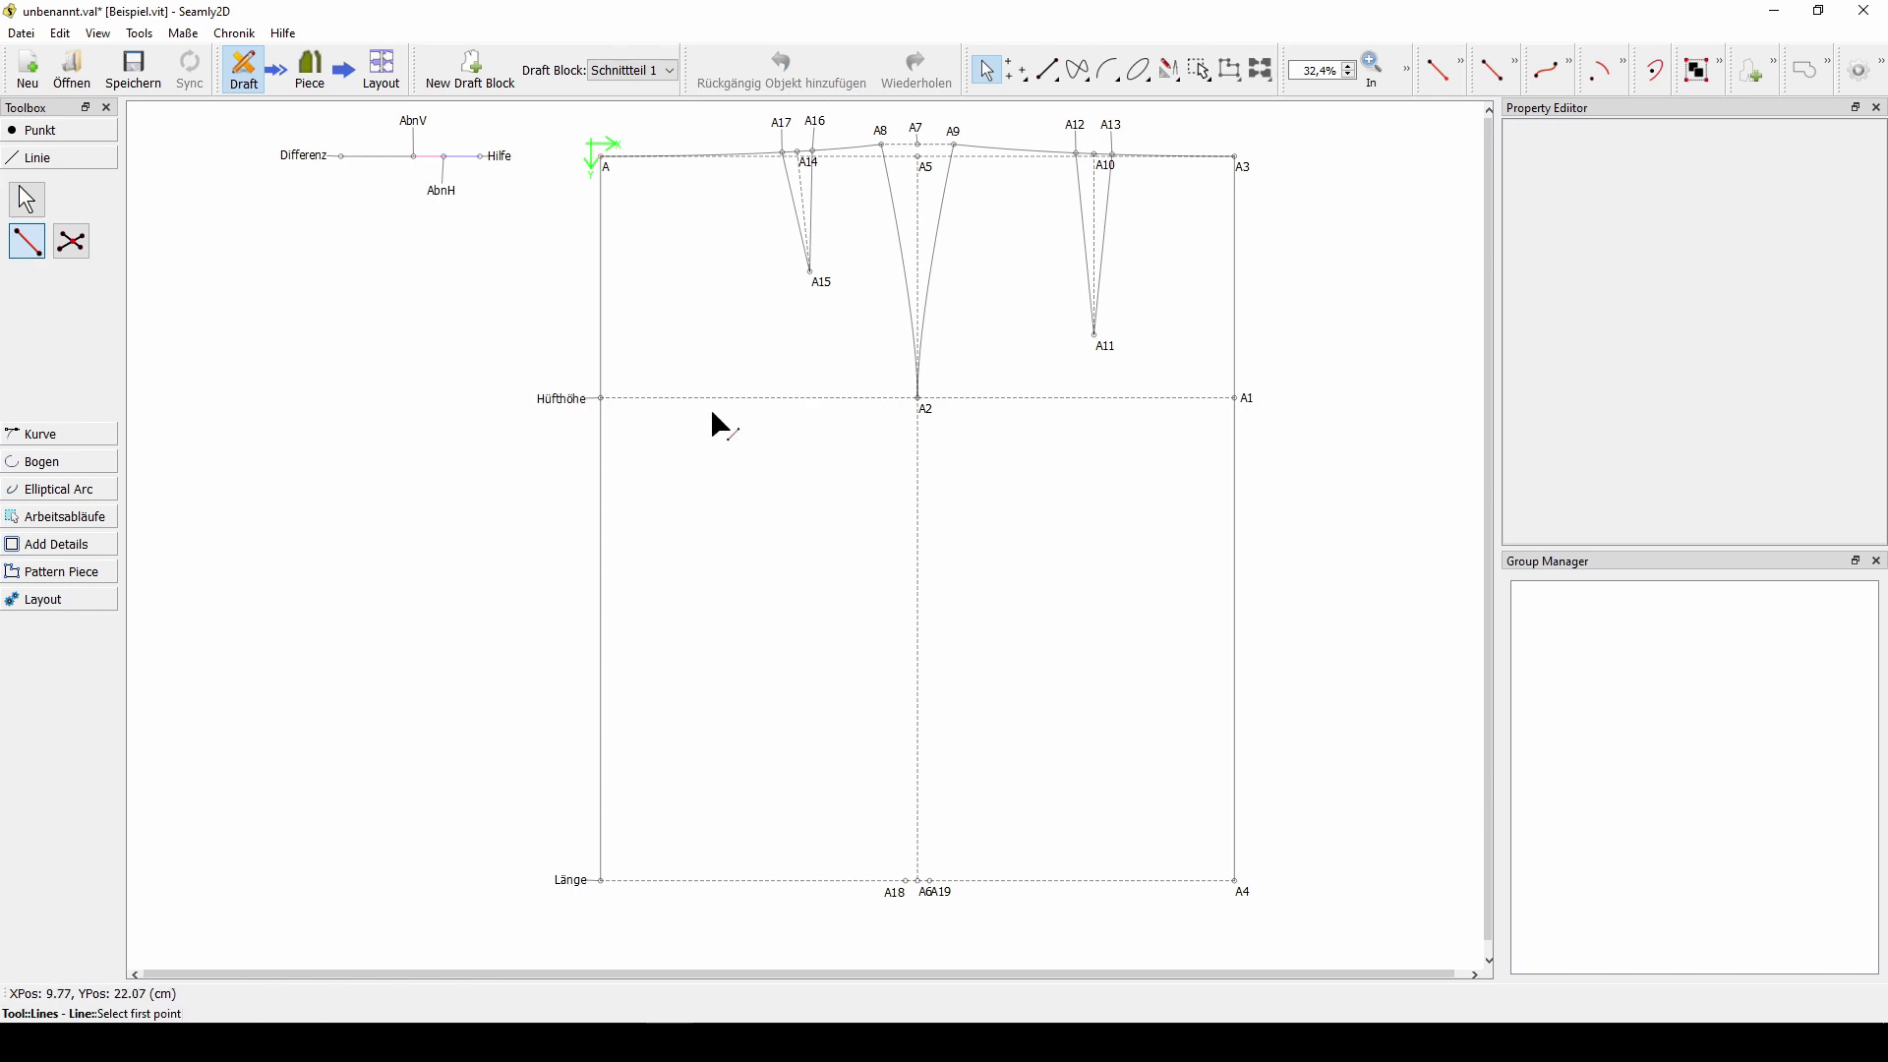
left_click(918, 399)
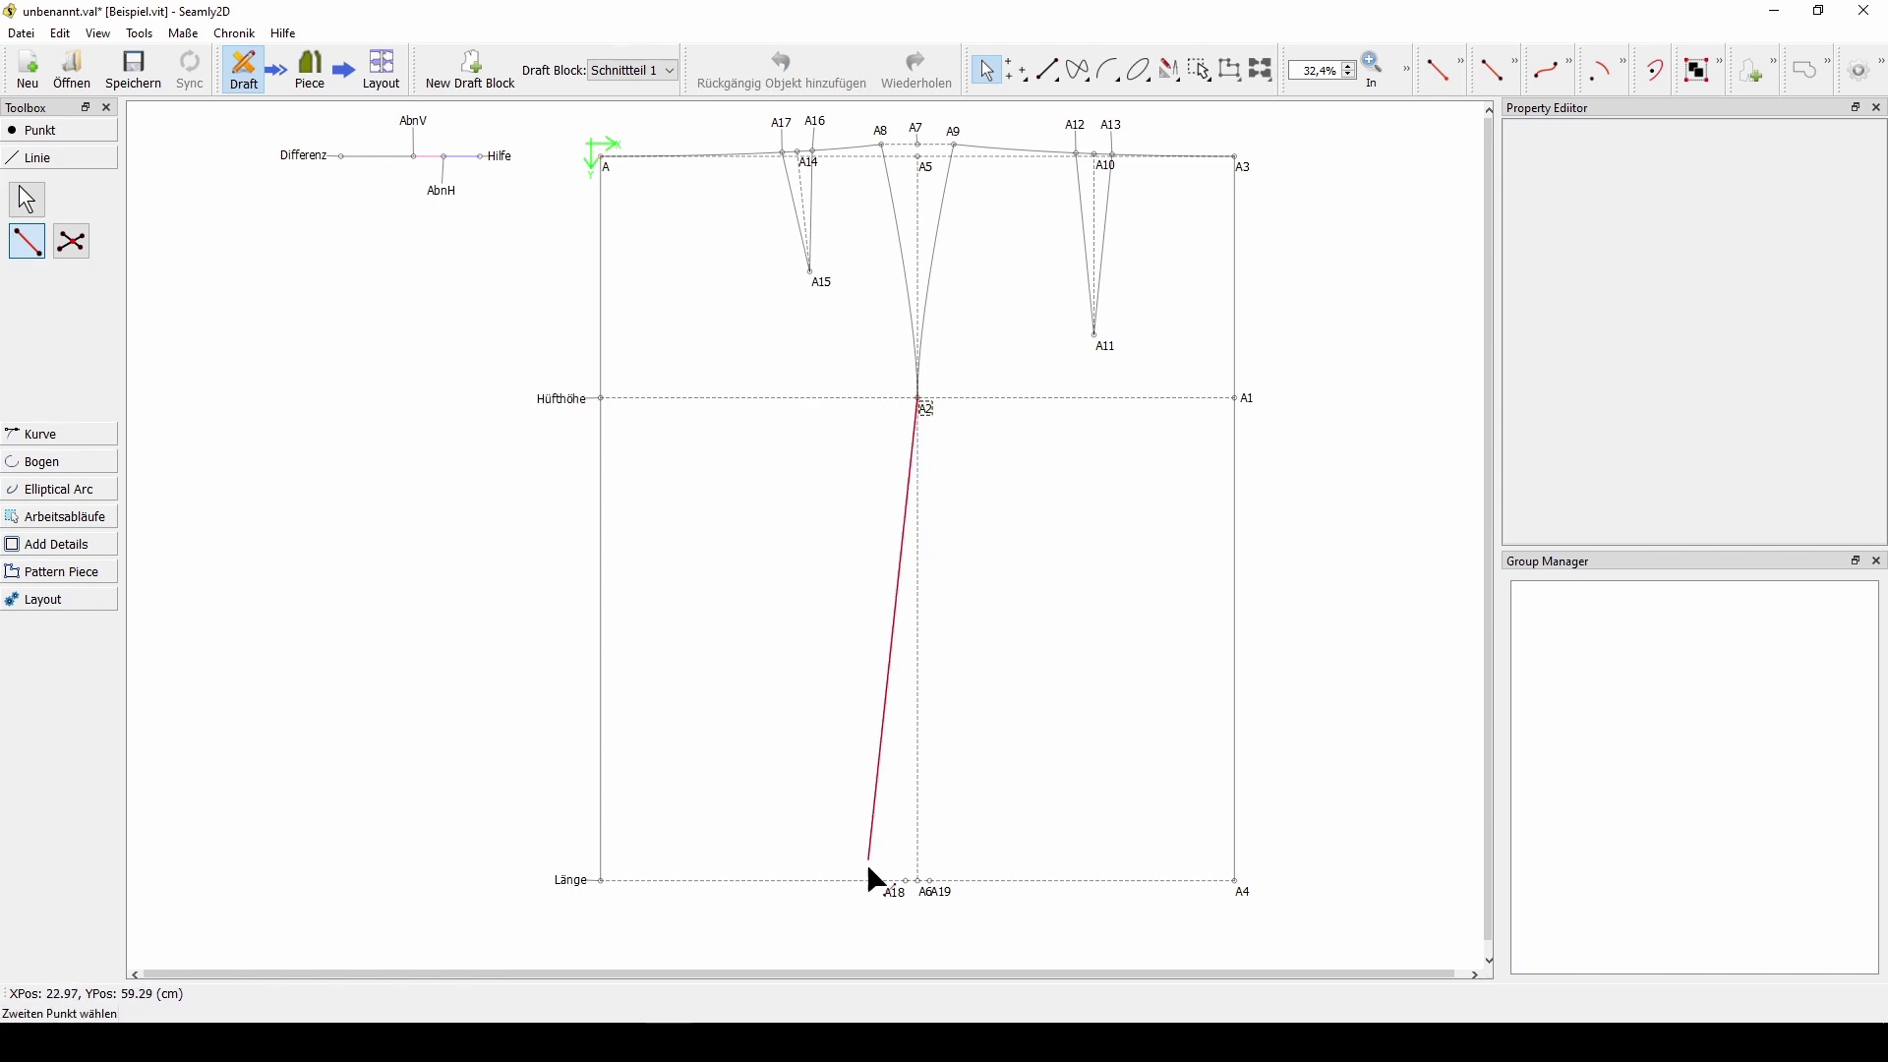
left_click(902, 897)
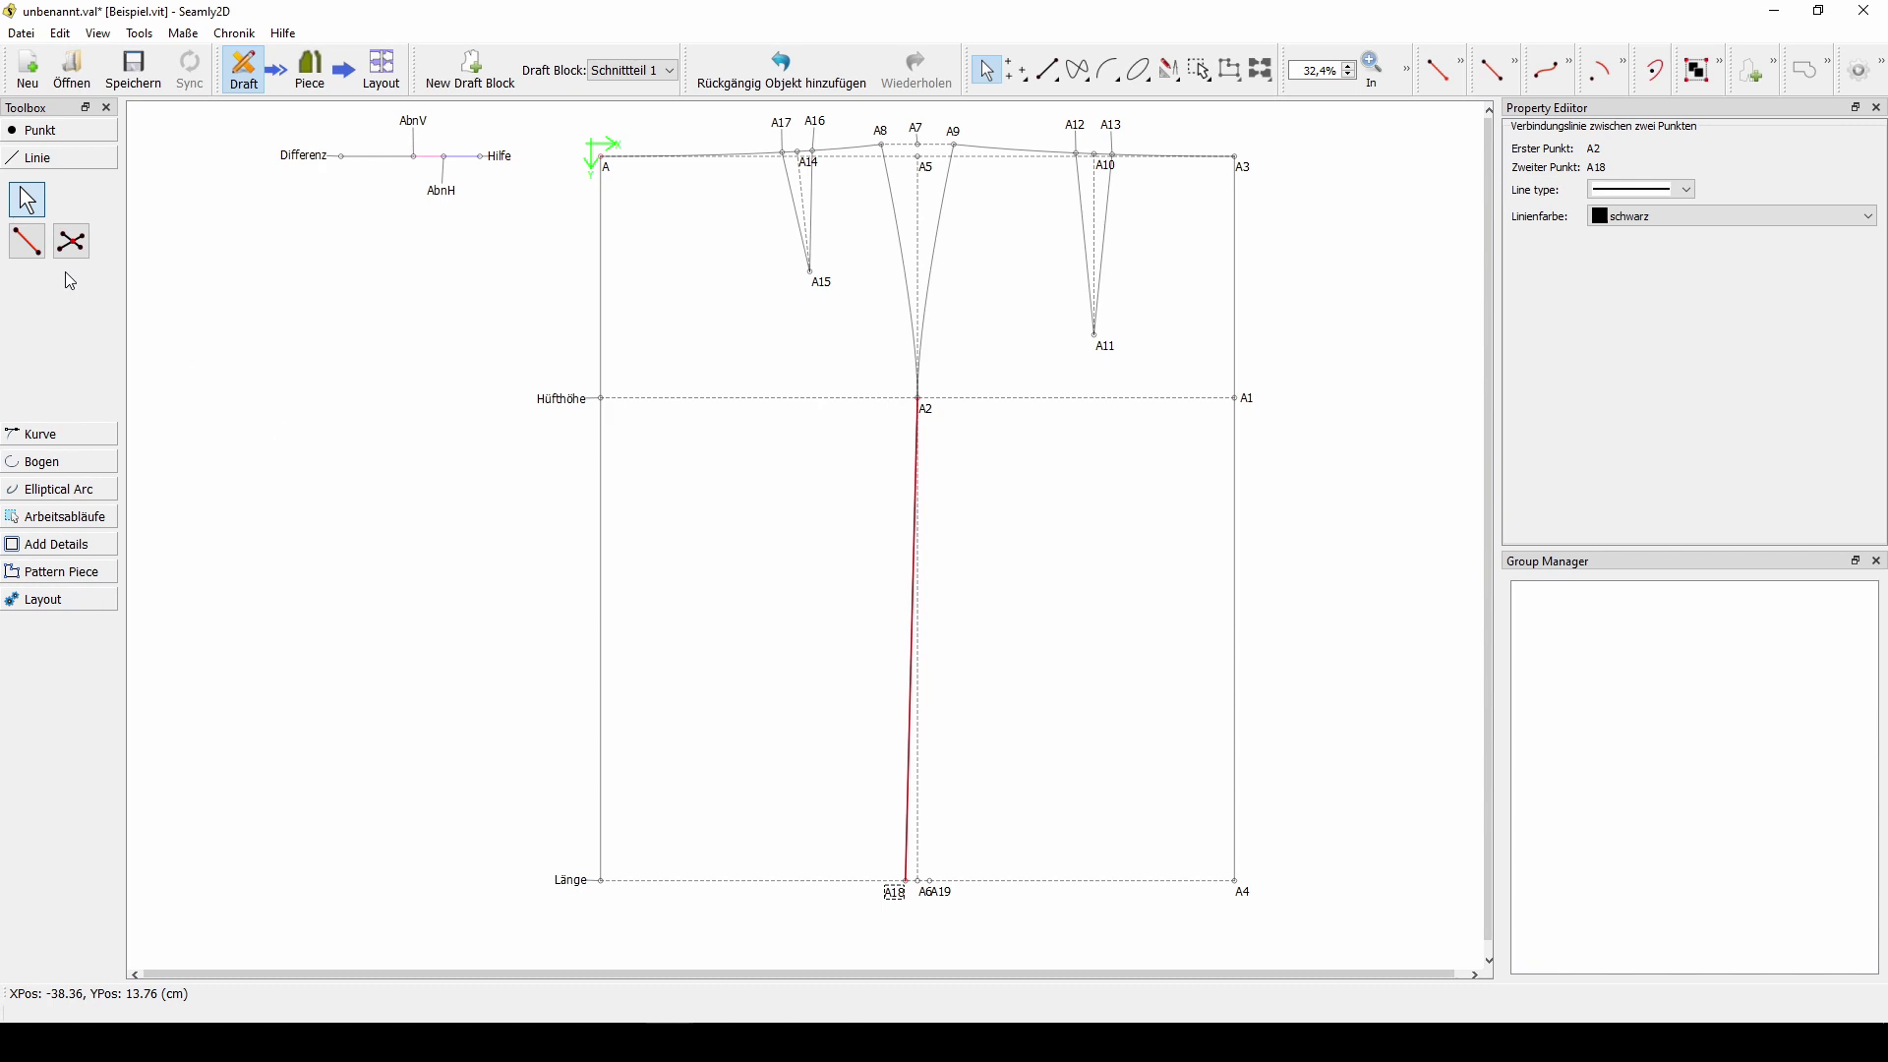
left_click(33, 250)
left_click(918, 399)
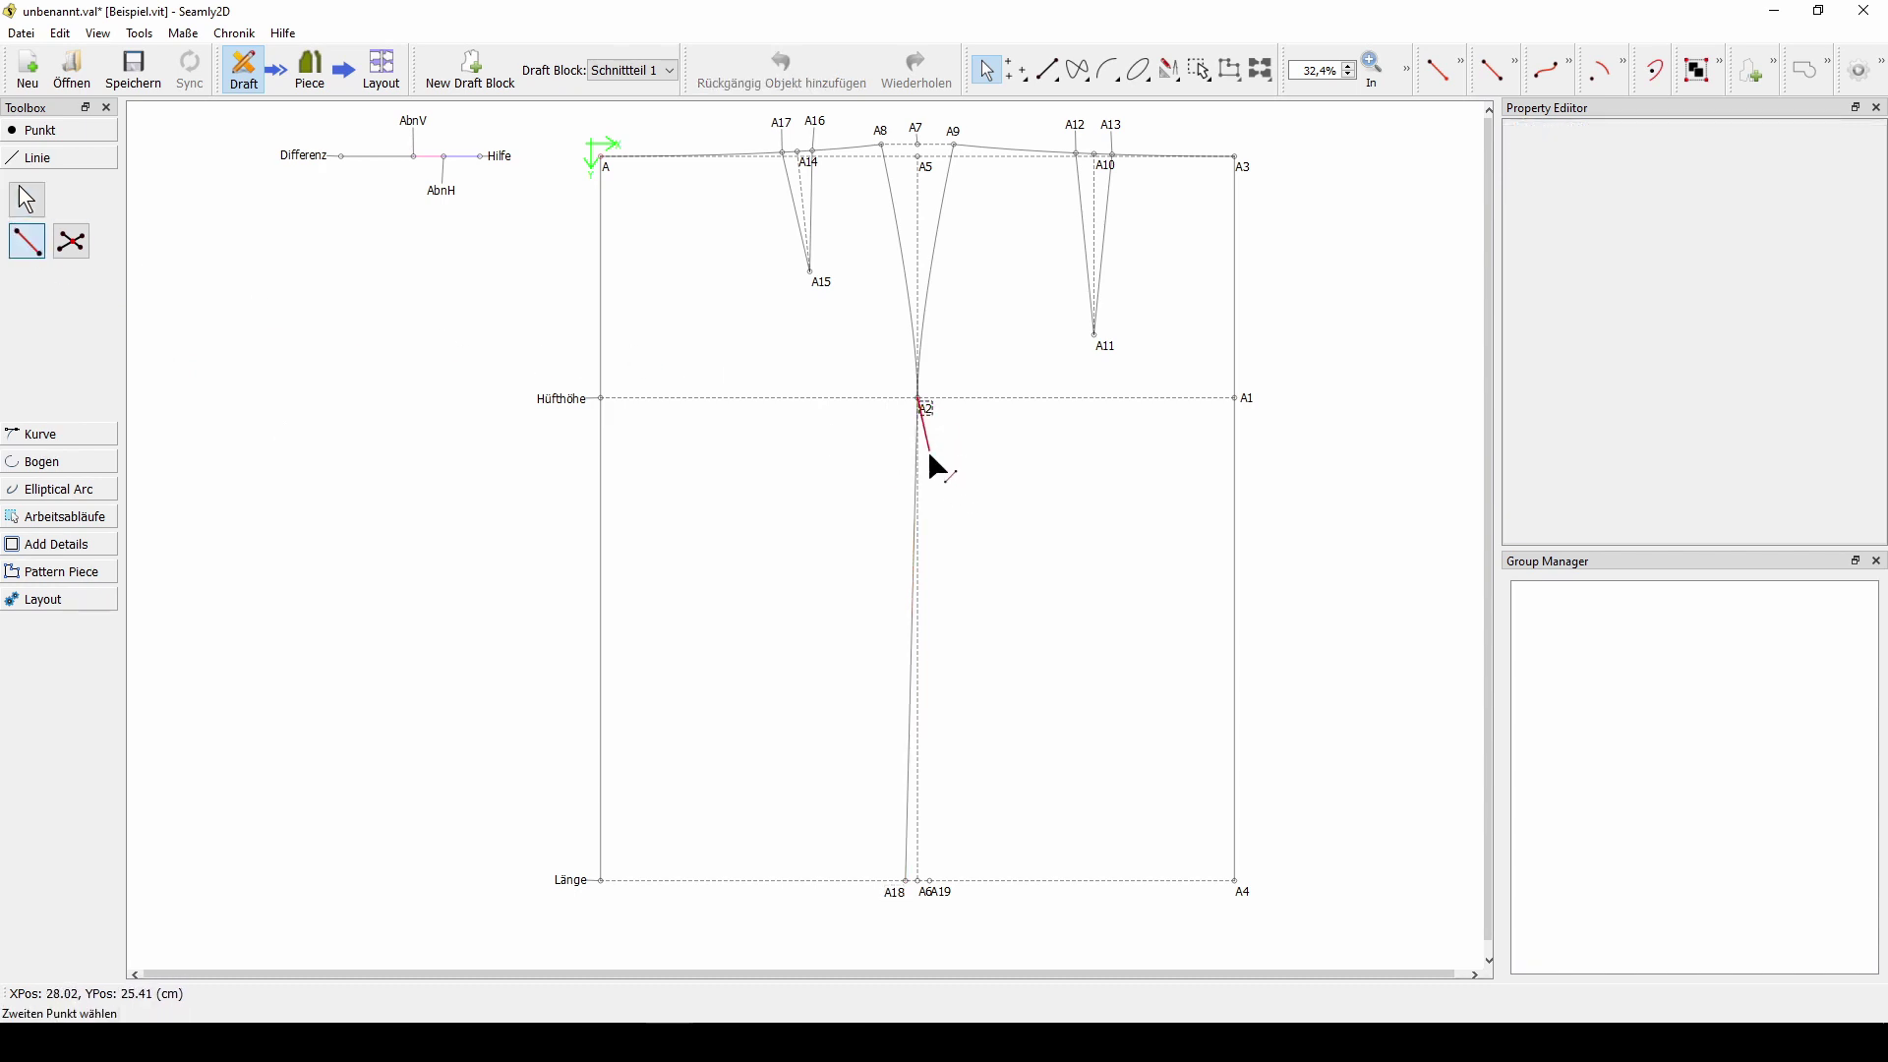
left_click(952, 889)
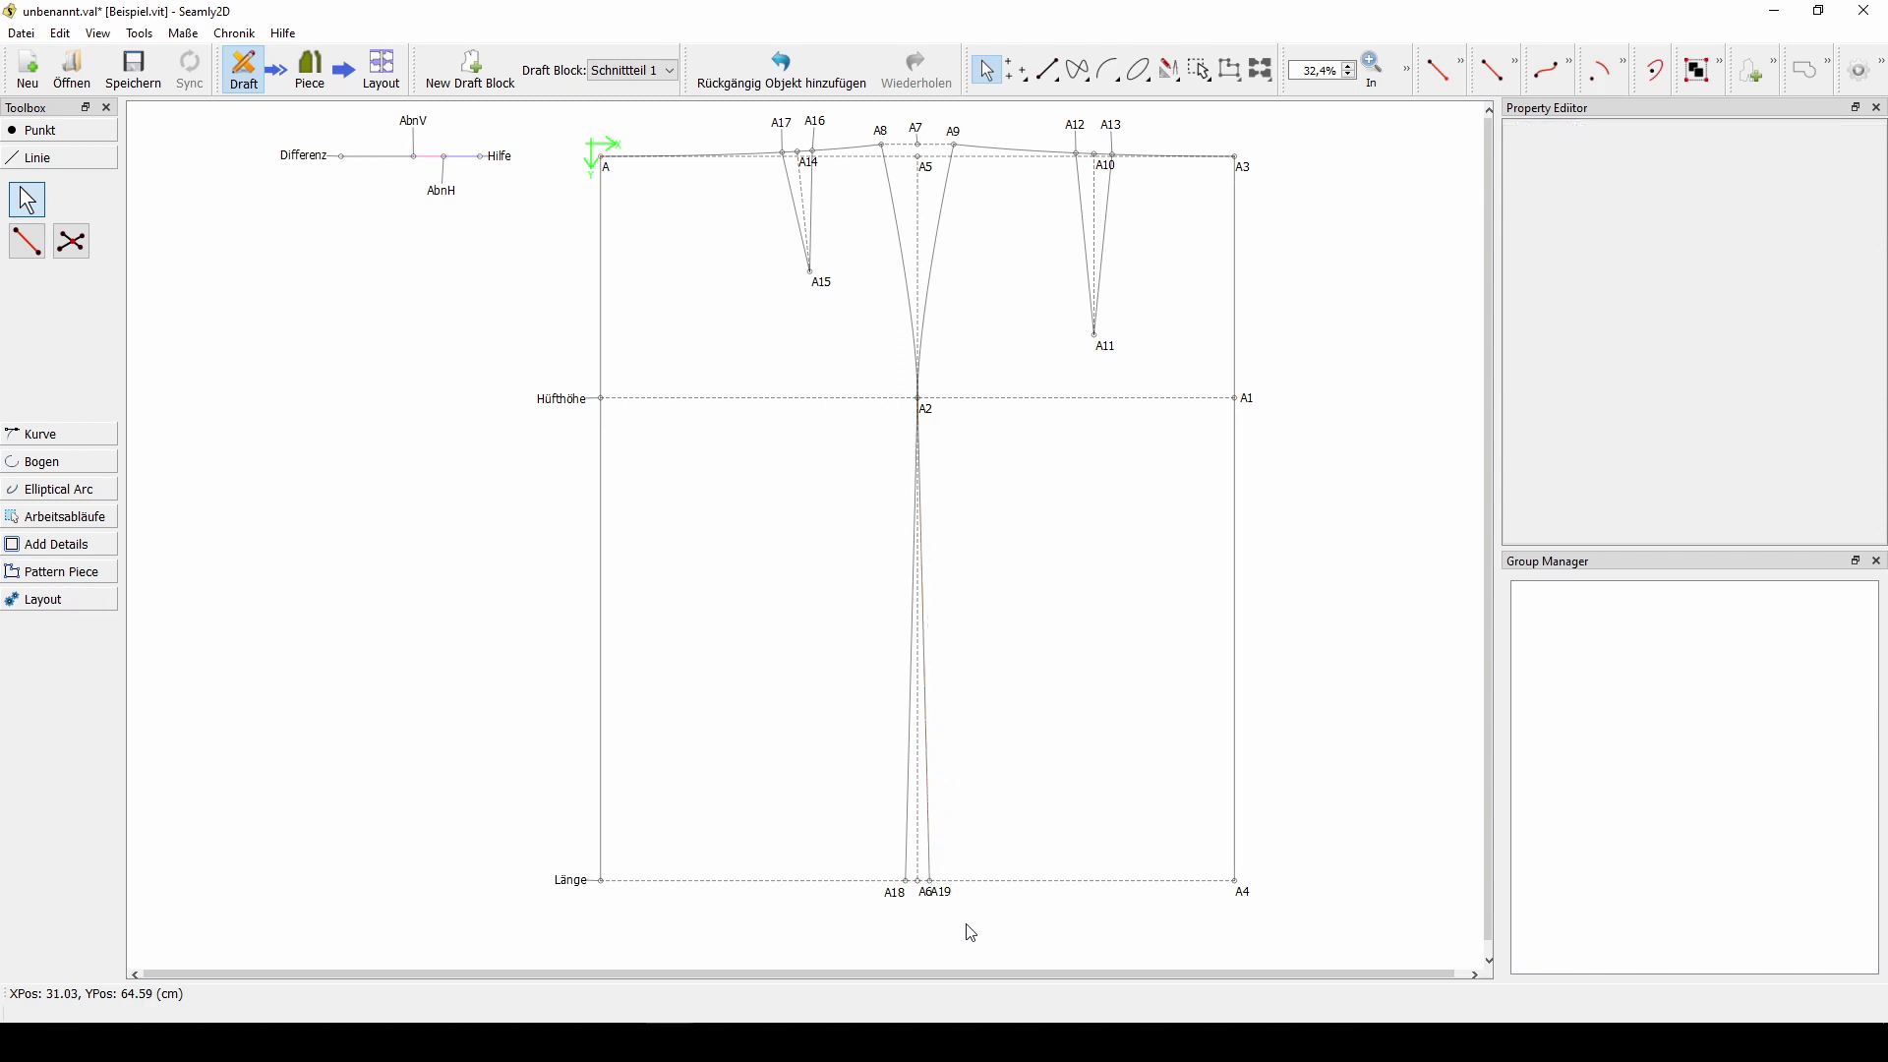
left_click_drag(941, 892, 947, 897)
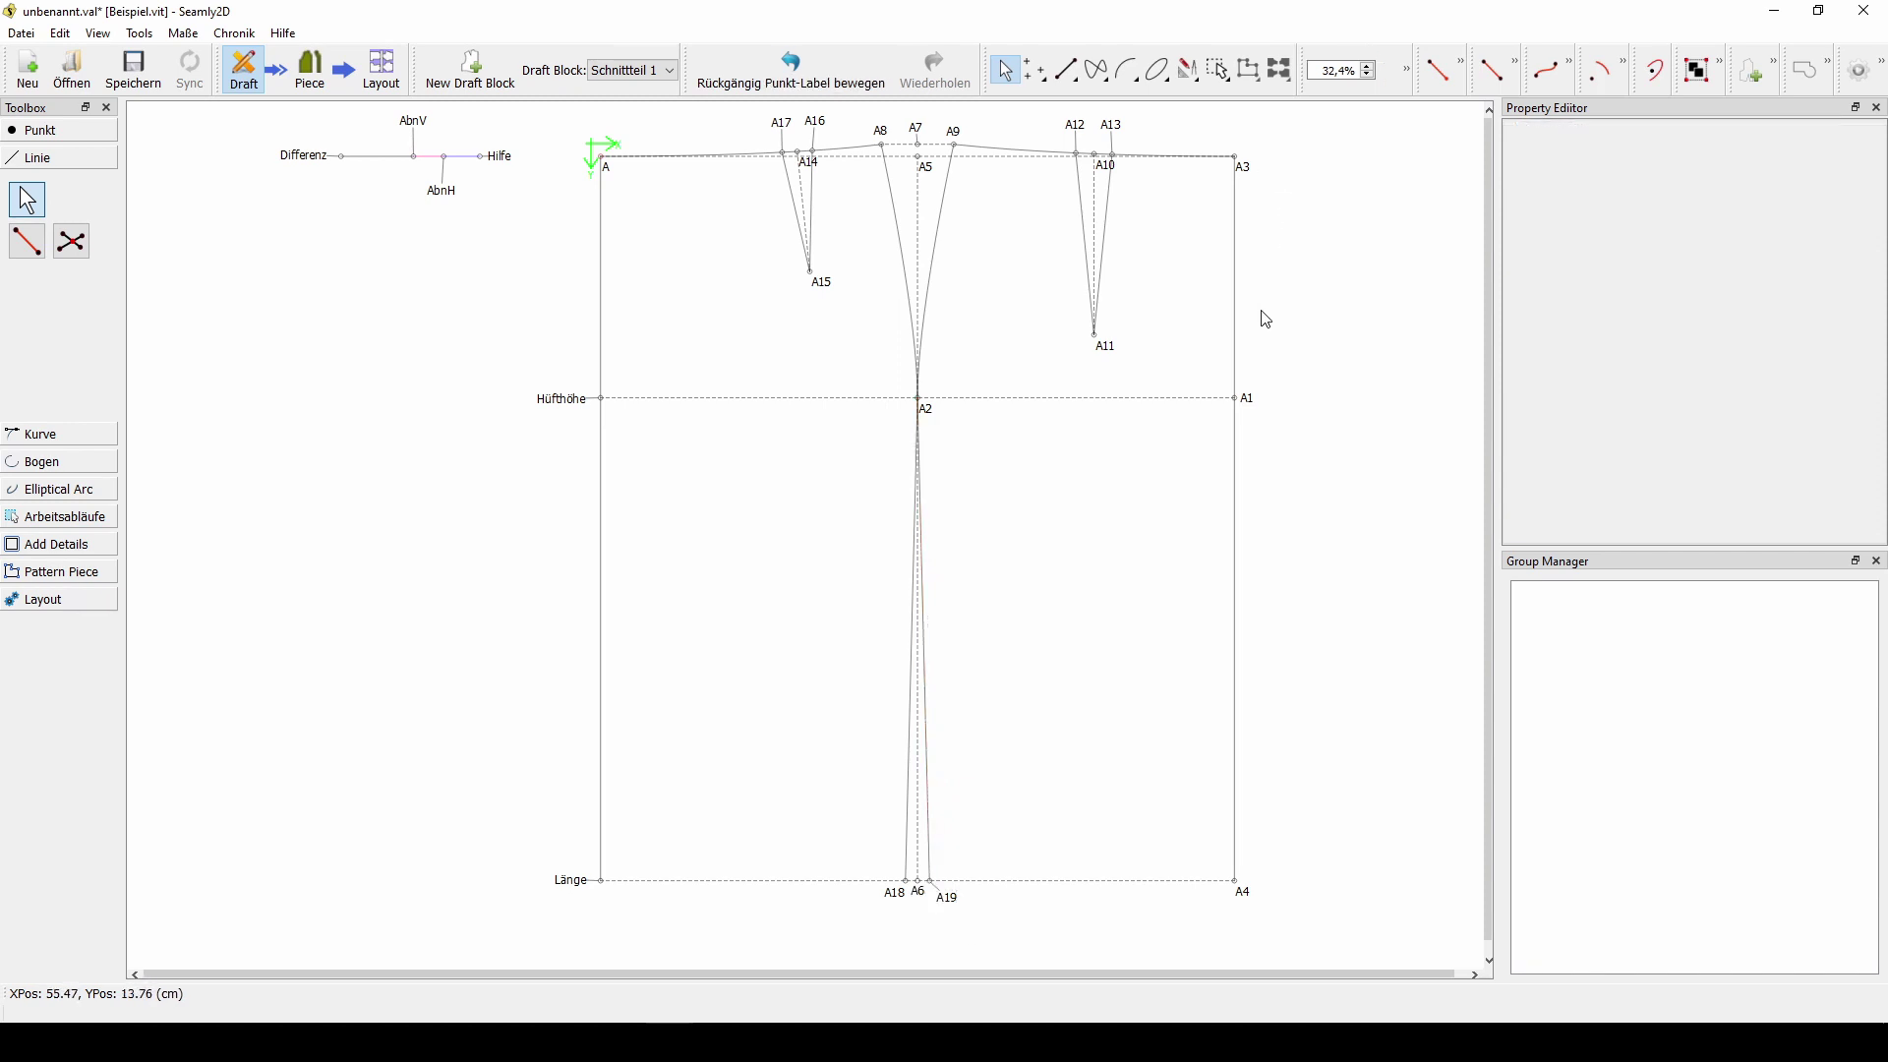
- Place a point named RV 18 cm from A3 toward A1 and move its label beside it
left_click(74, 138)
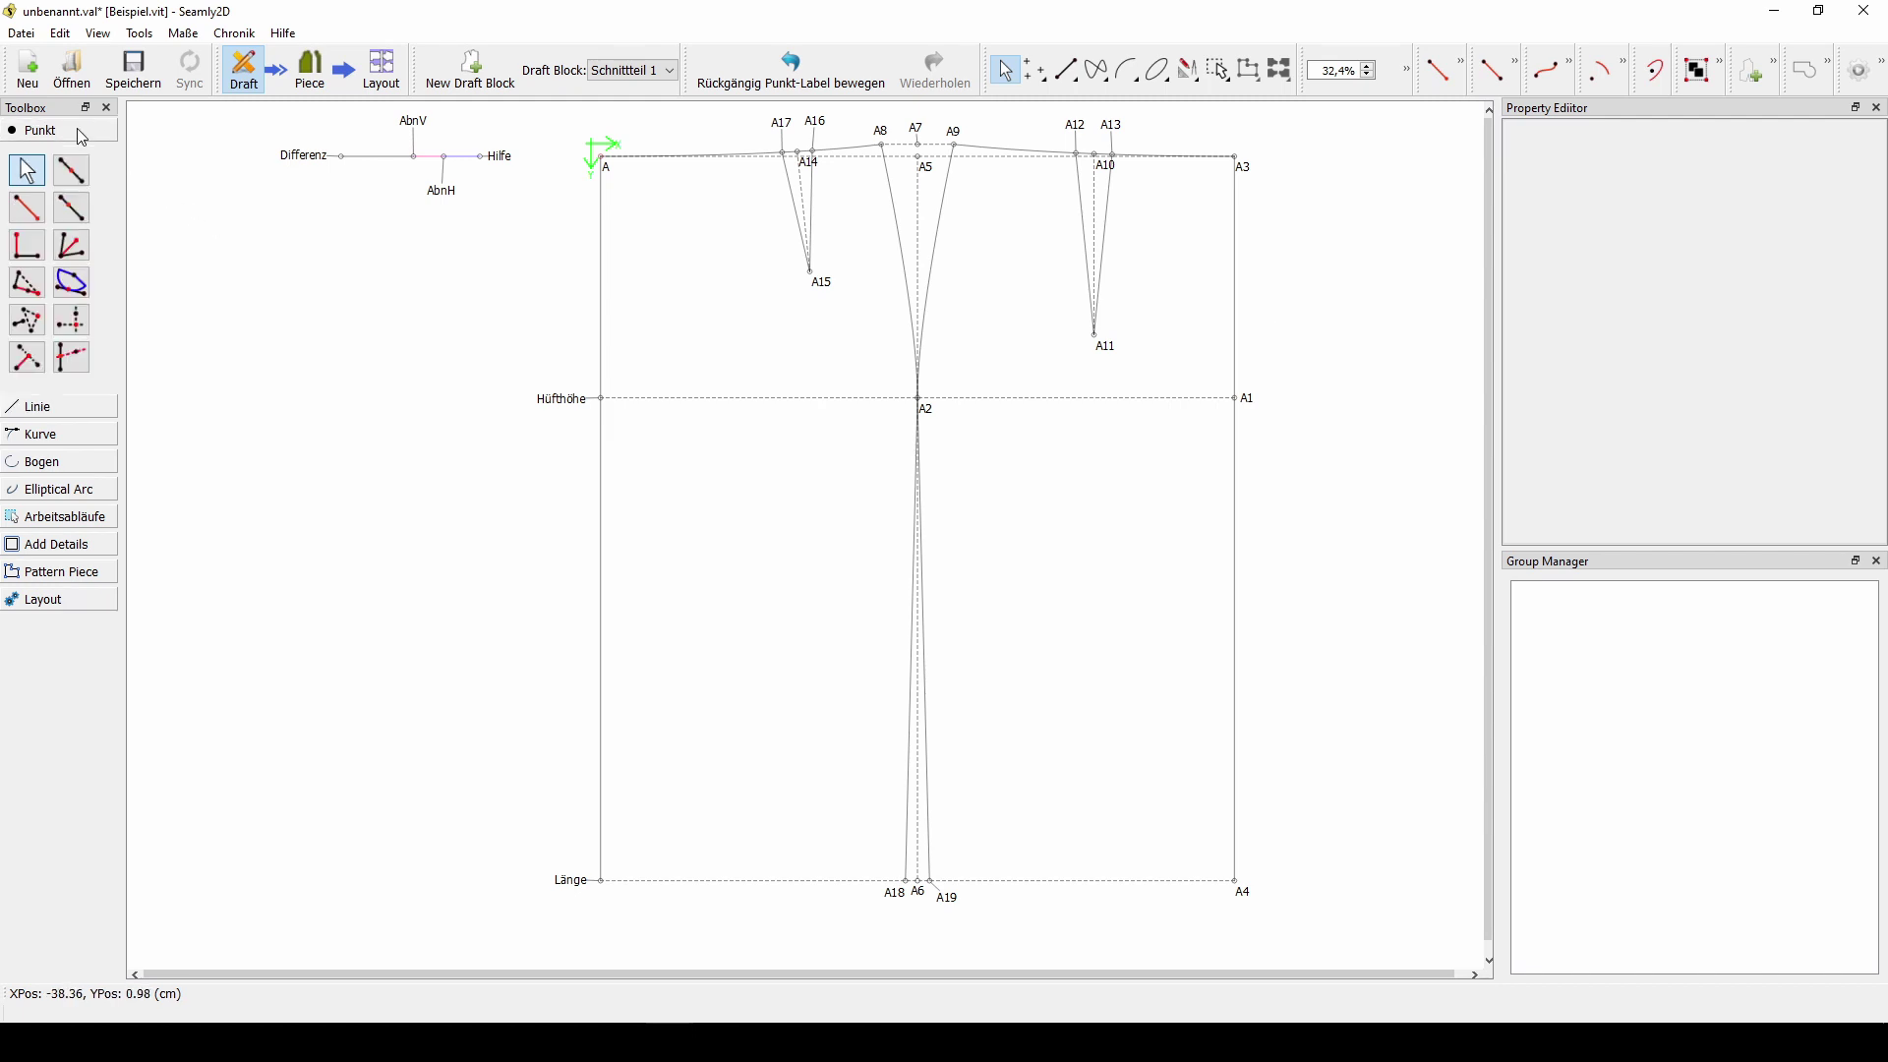
left_click(76, 218)
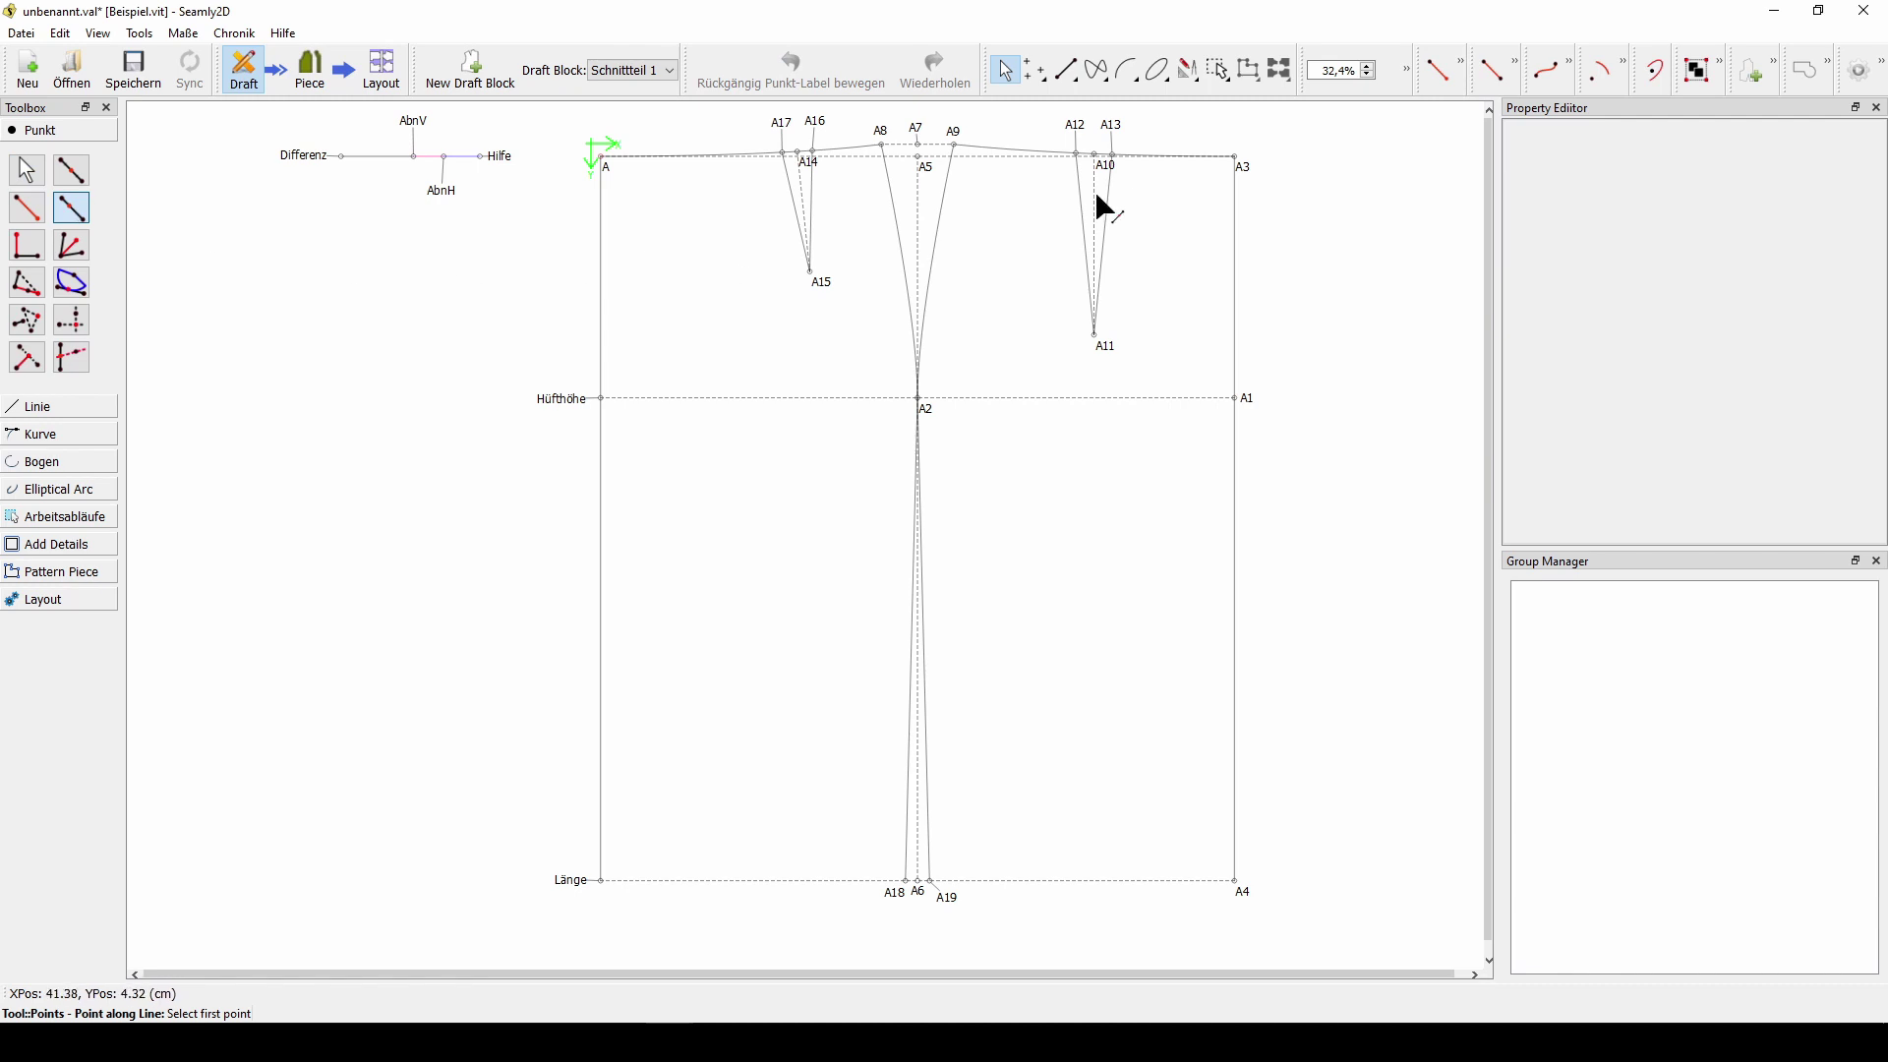
left_click(1244, 167)
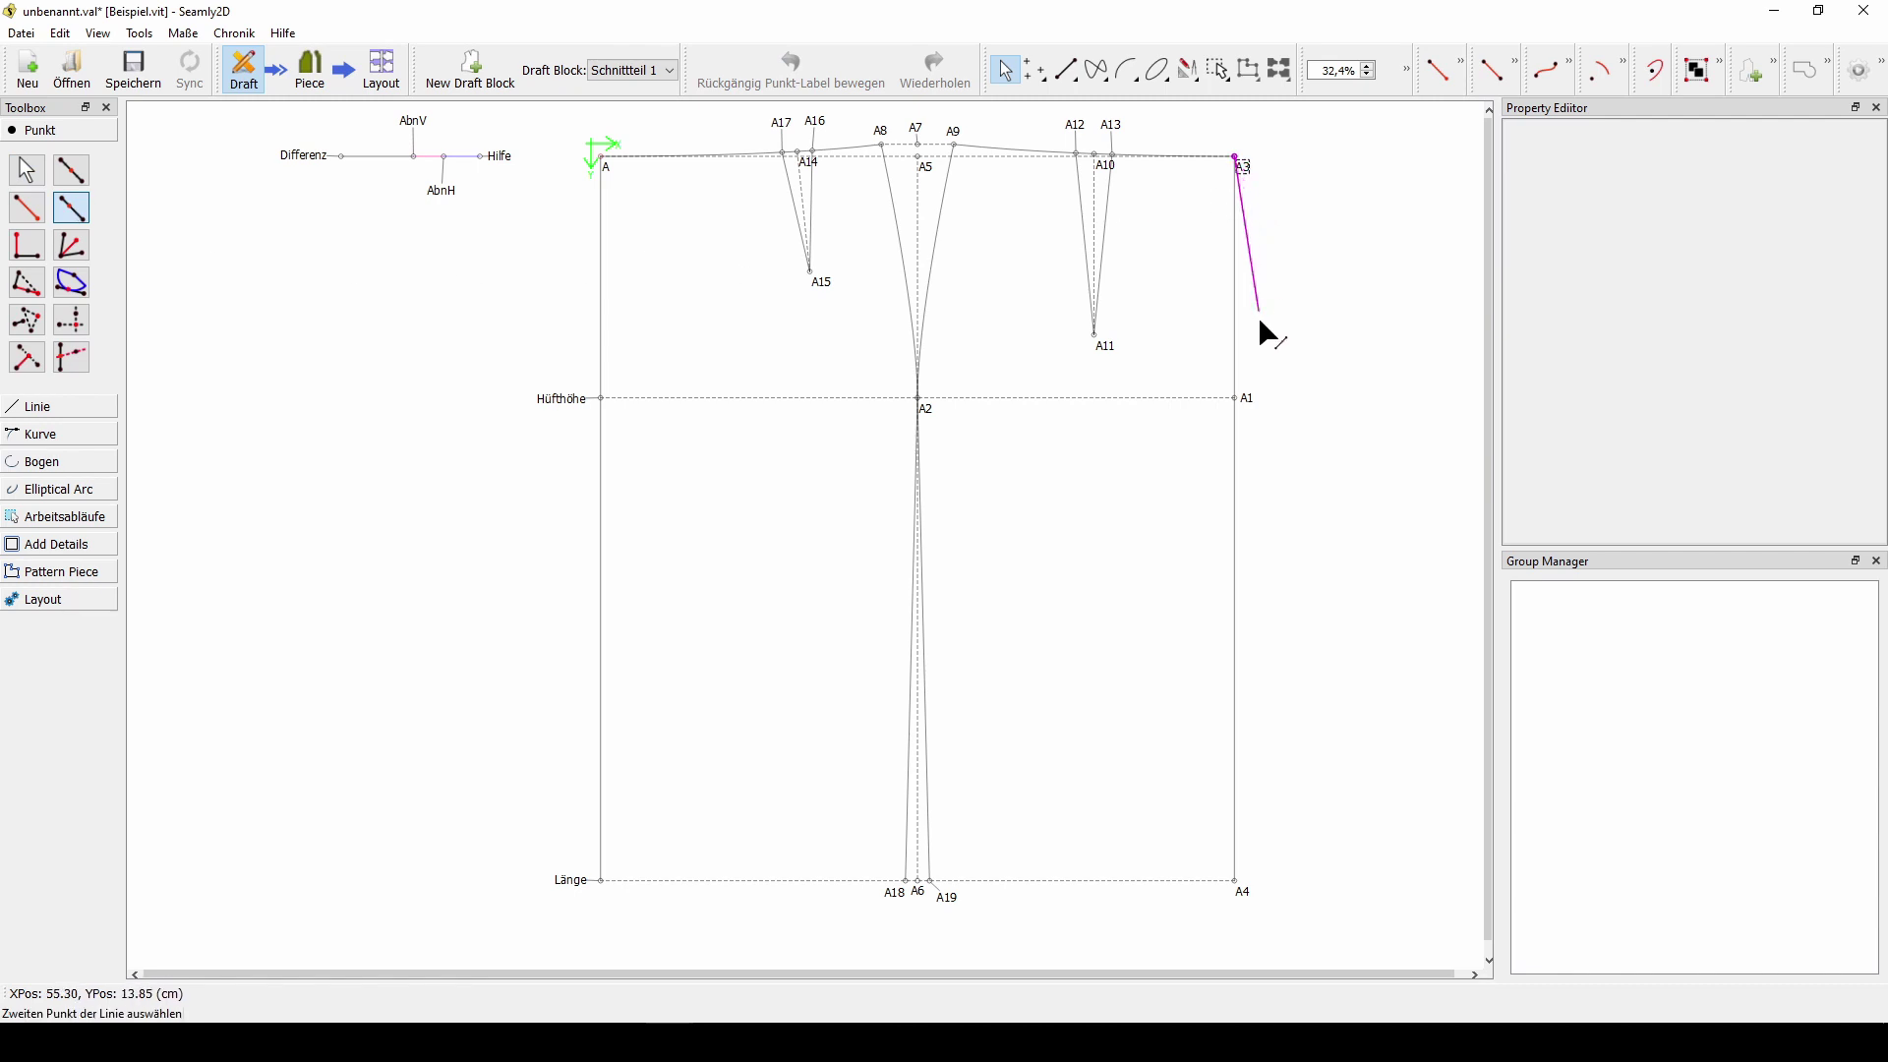
left_click(1249, 398)
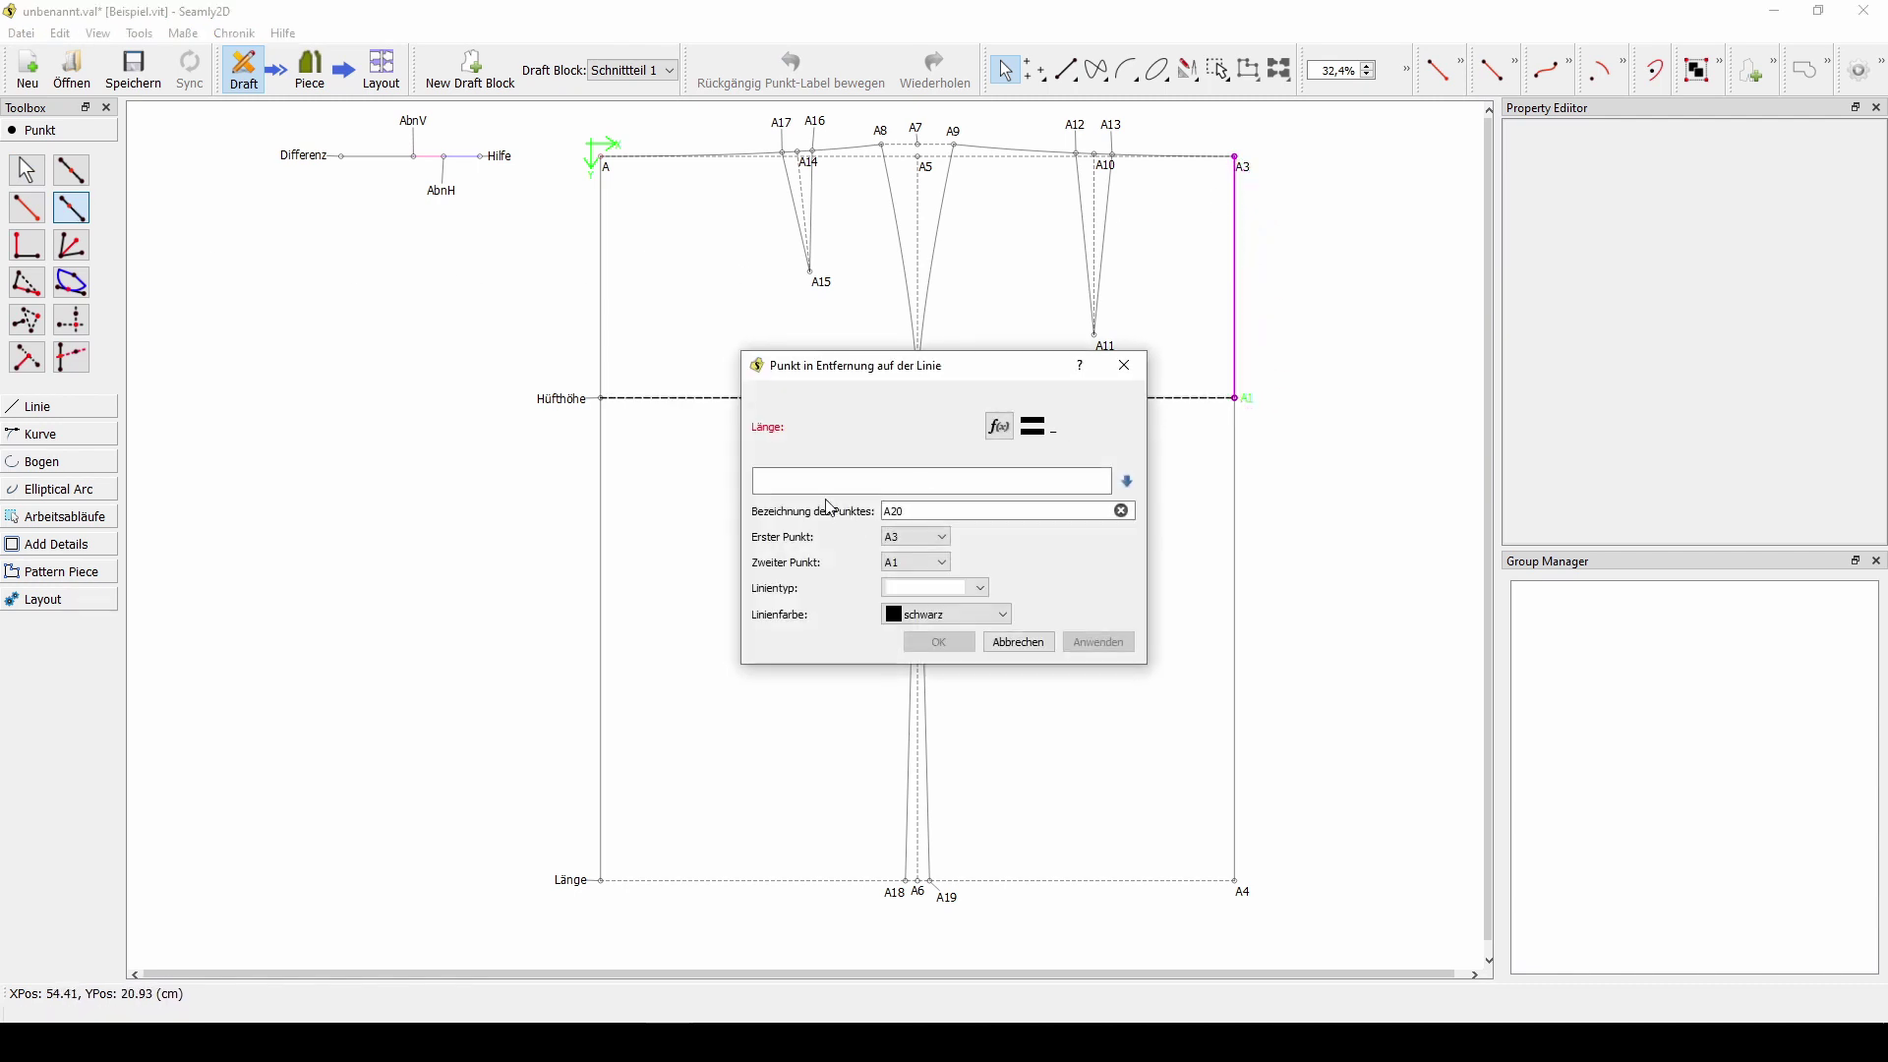
type("18")
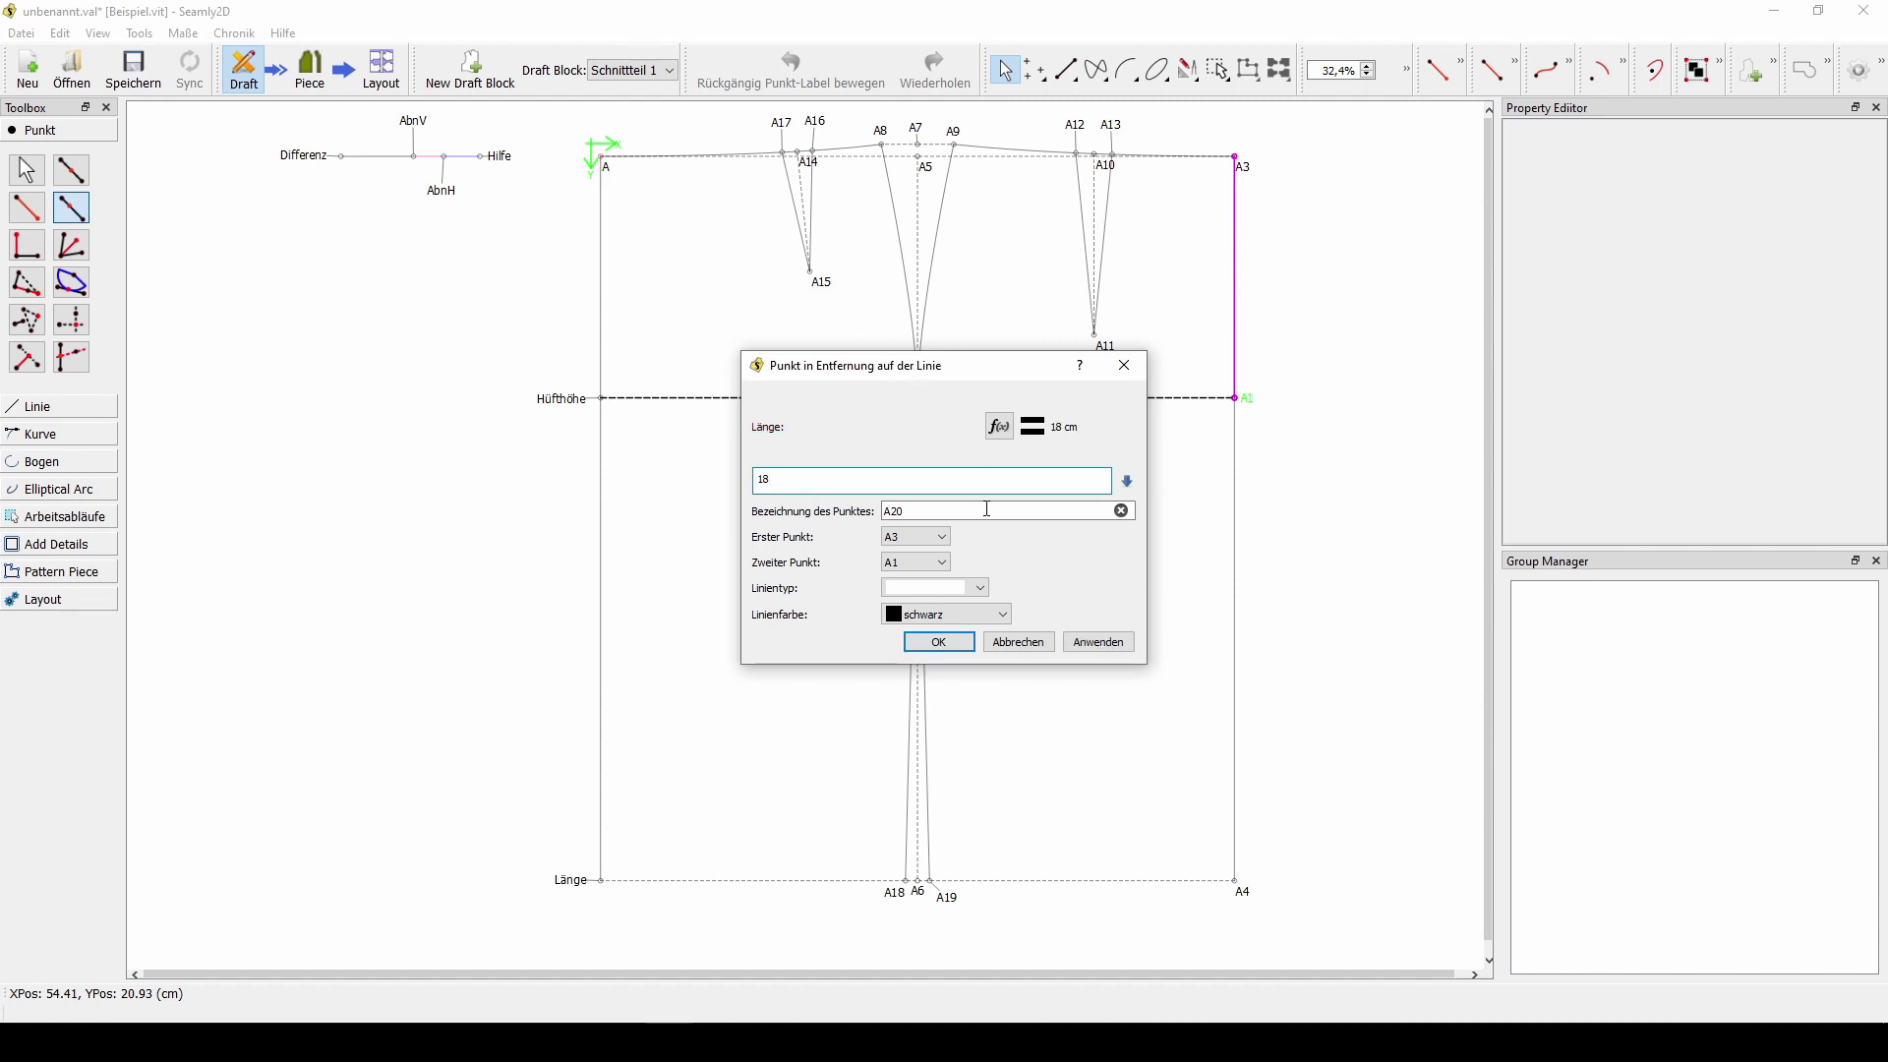
double_click(915, 512)
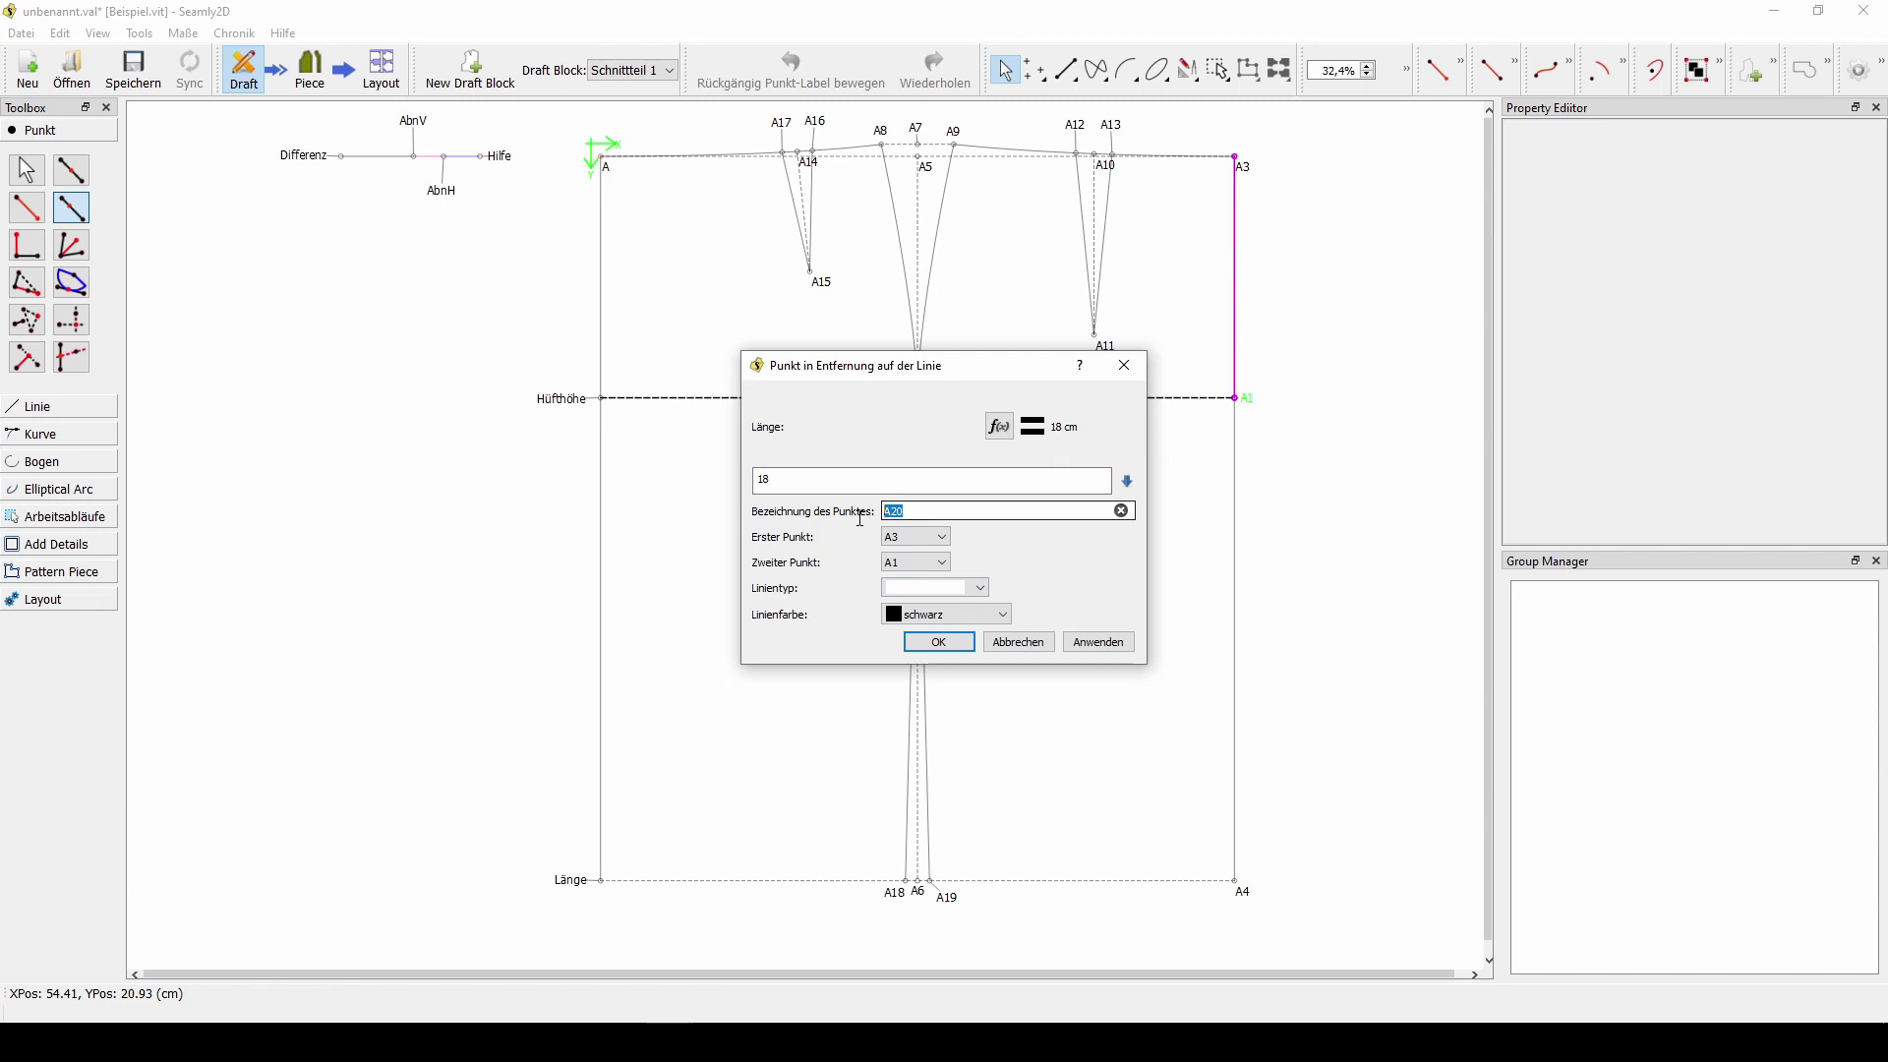
type("RV")
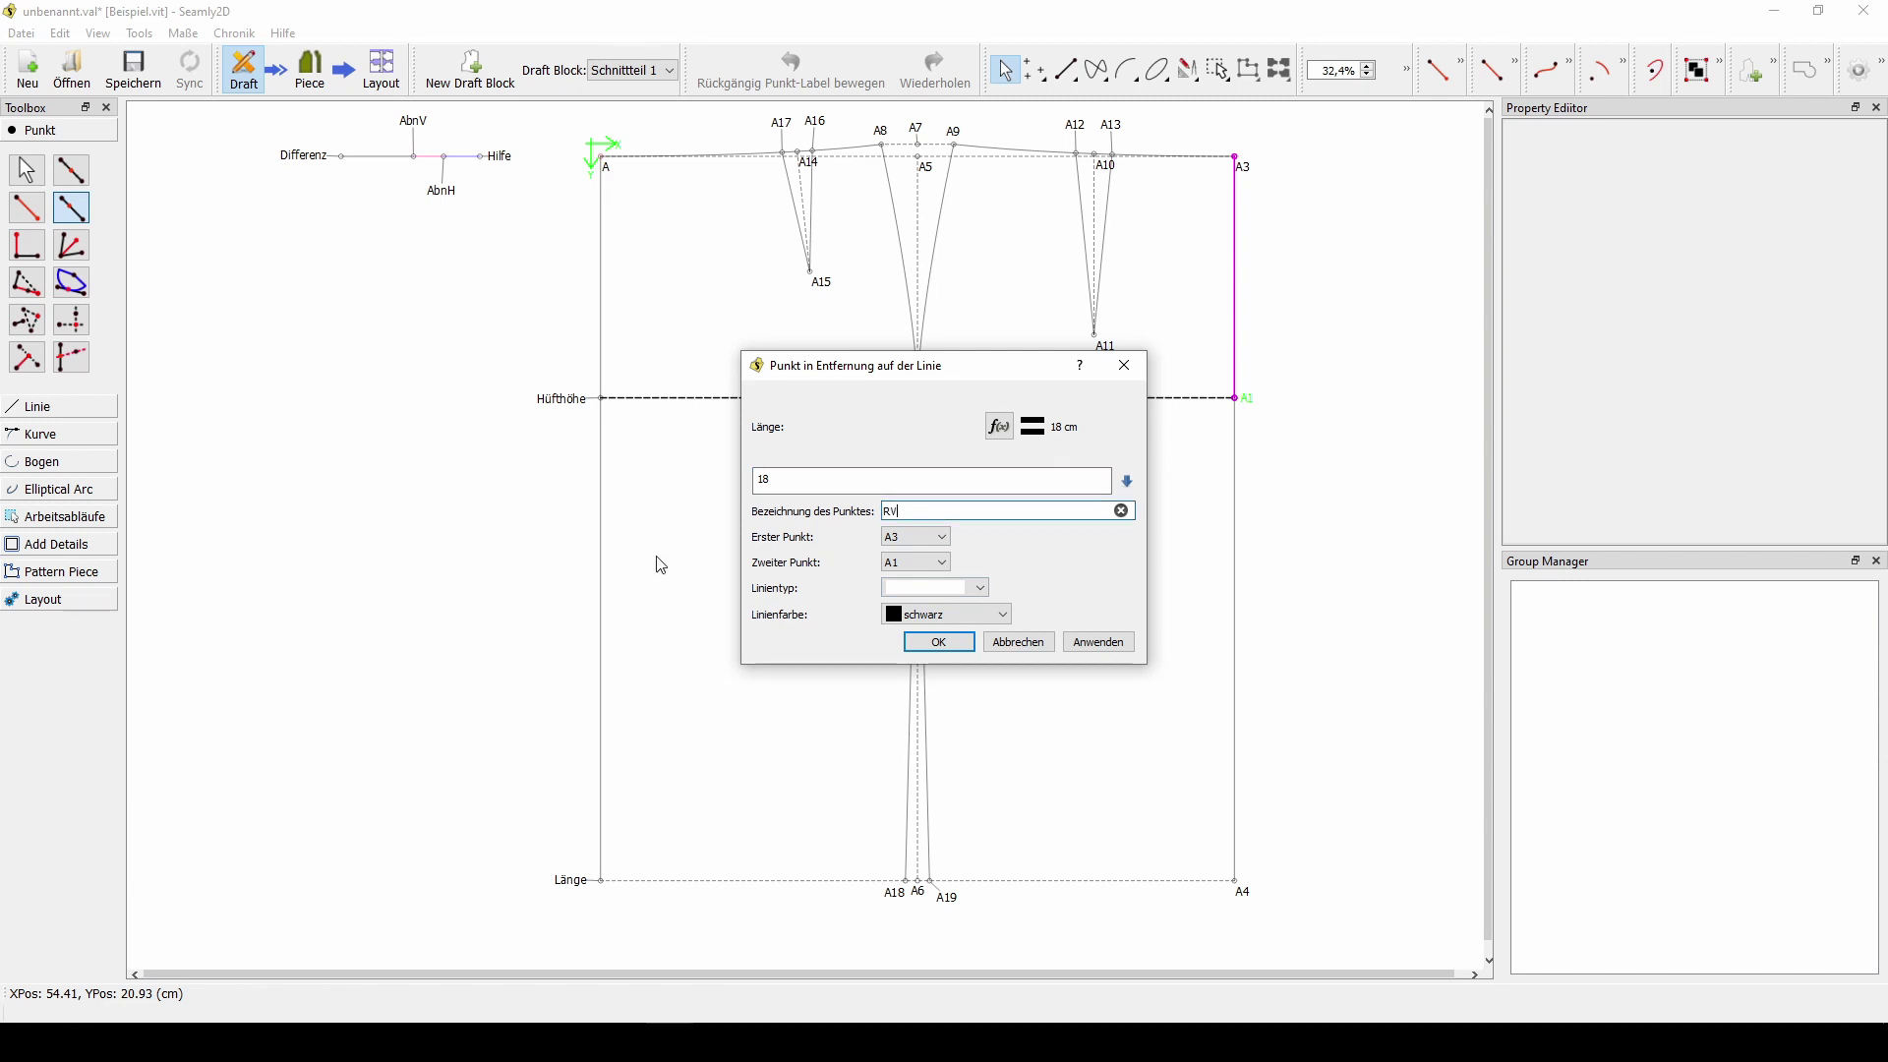
left_click(936, 642)
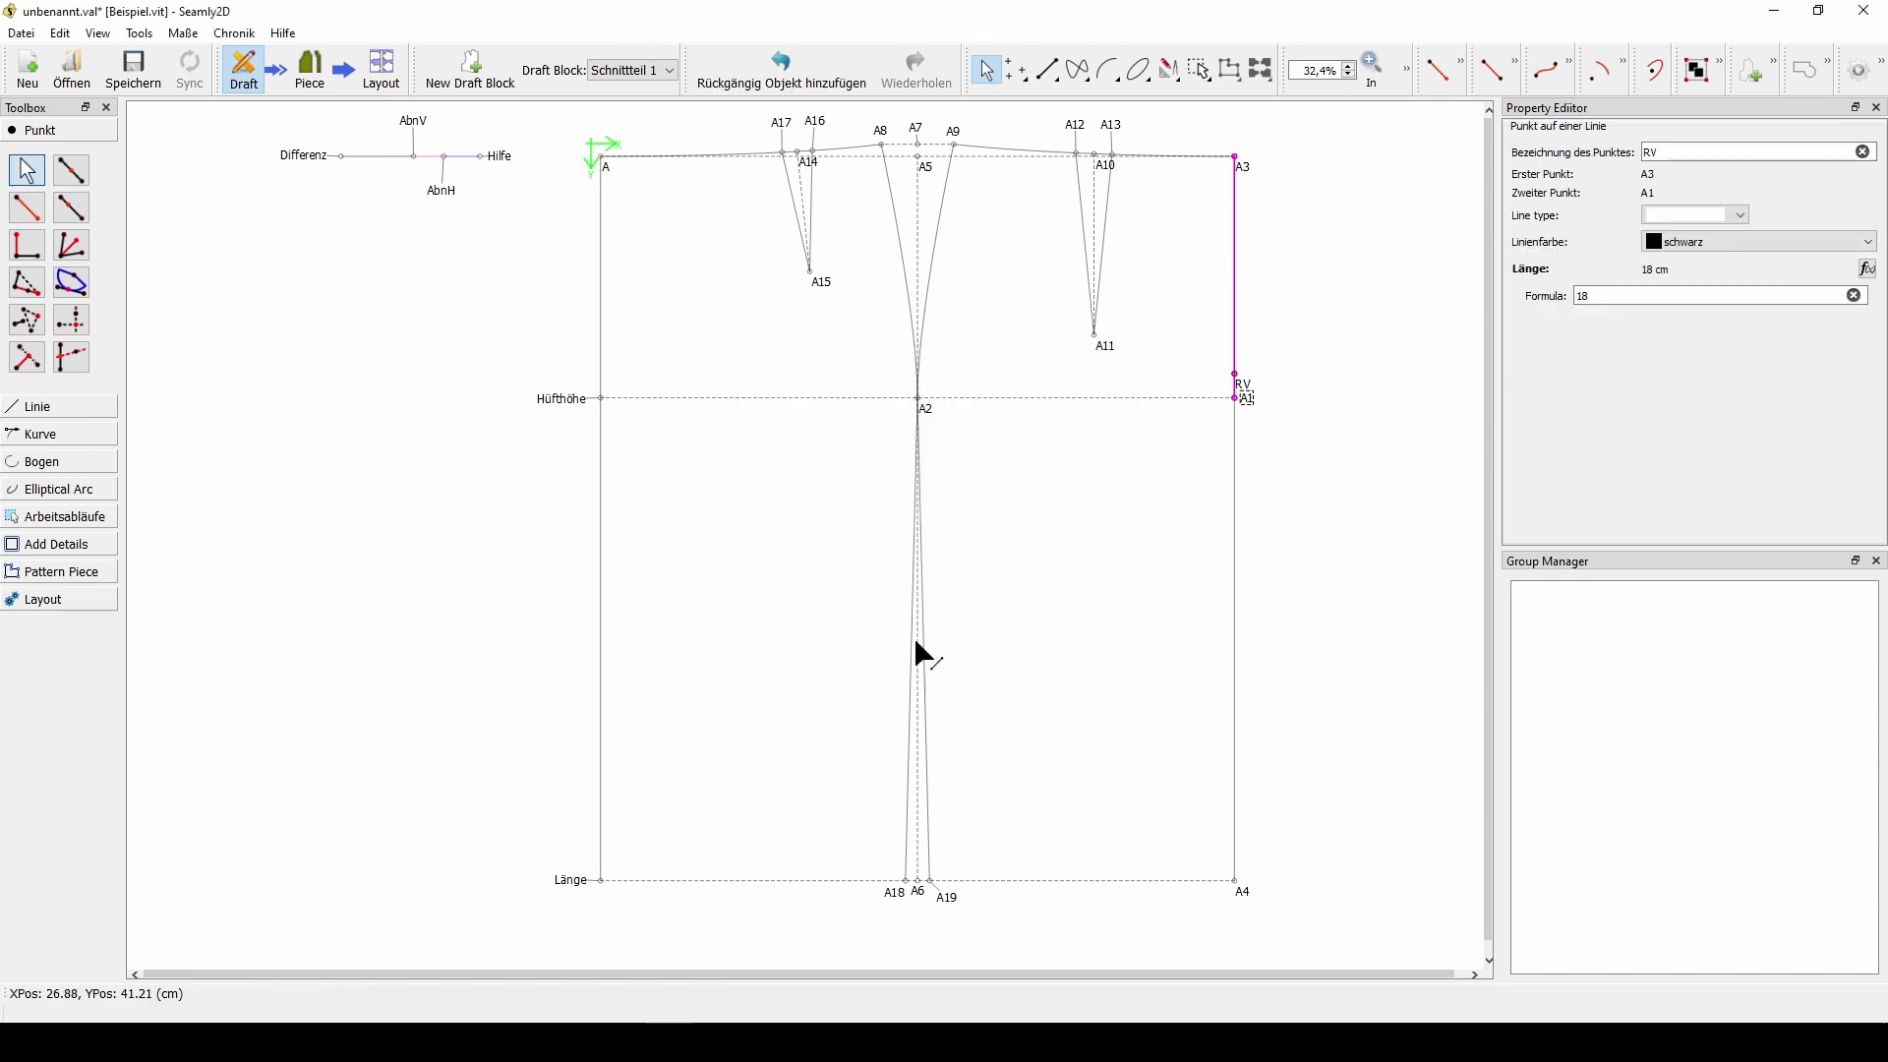
left_click_drag(1243, 388, 1223, 377)
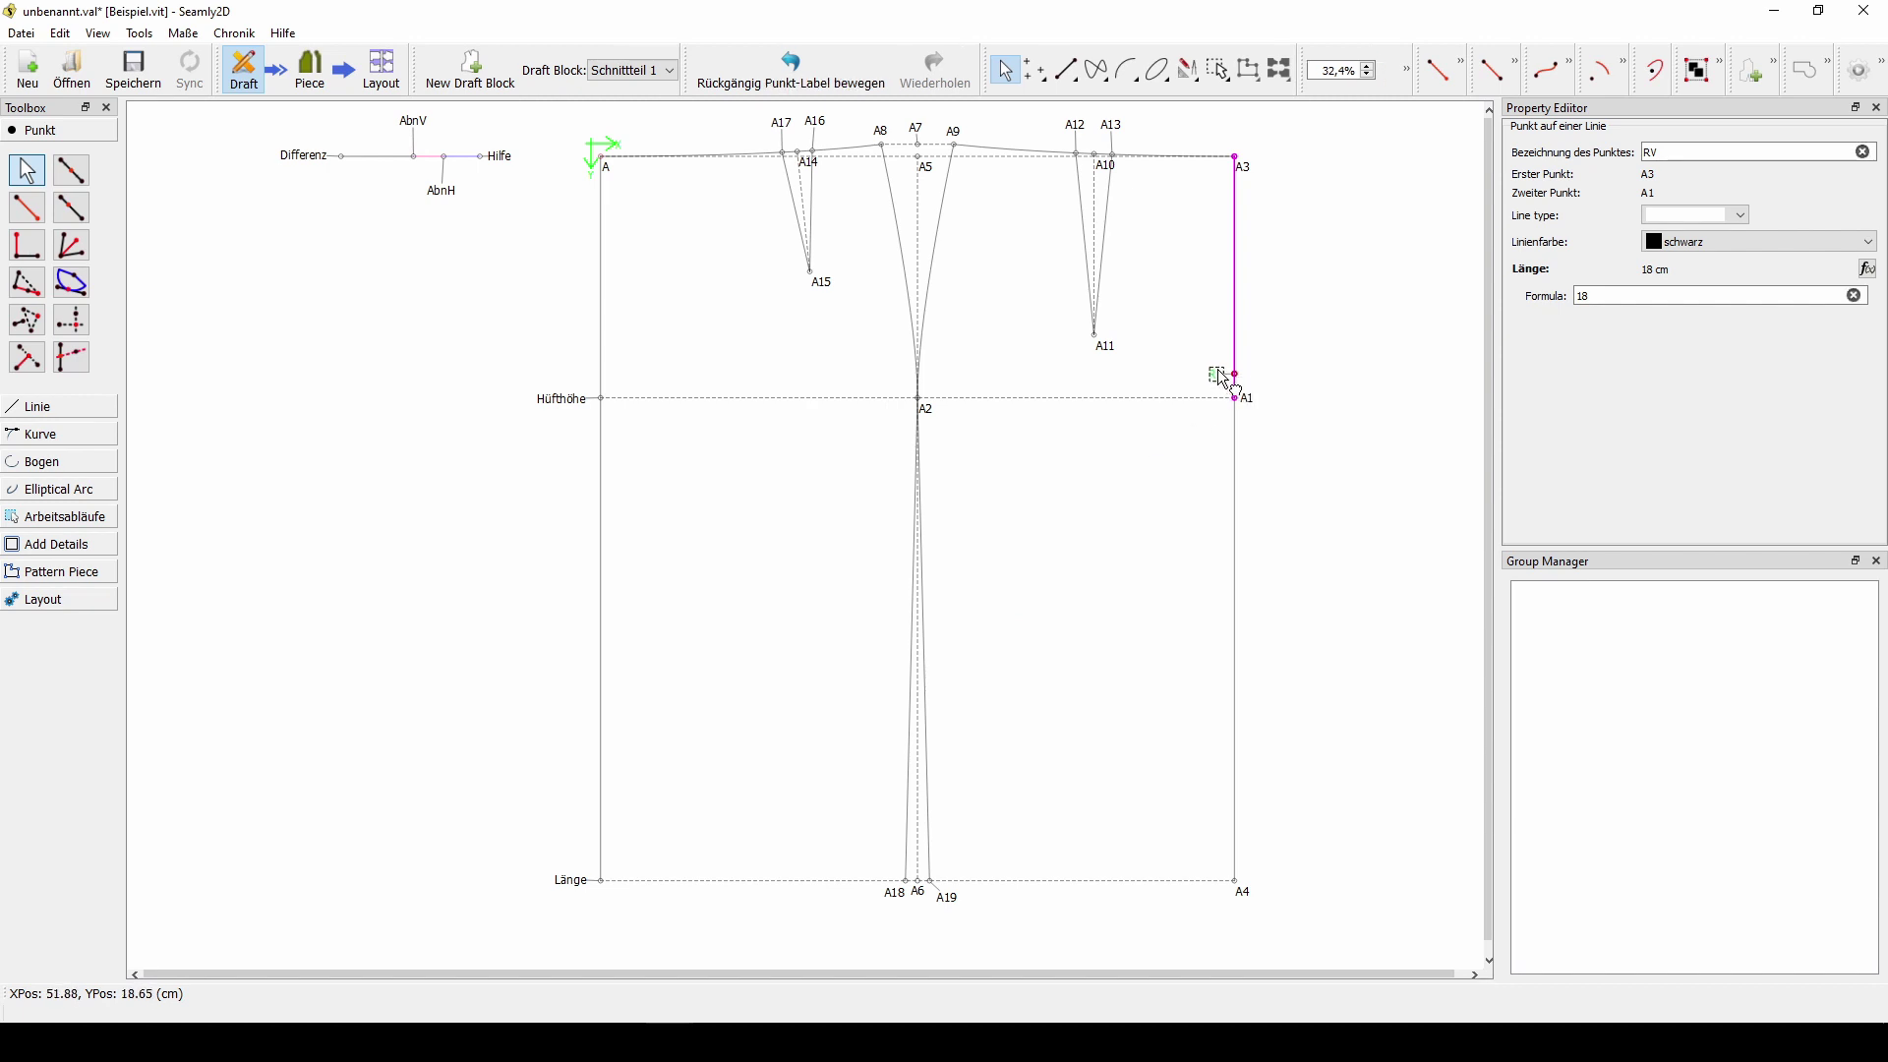
left_click(1260, 539)
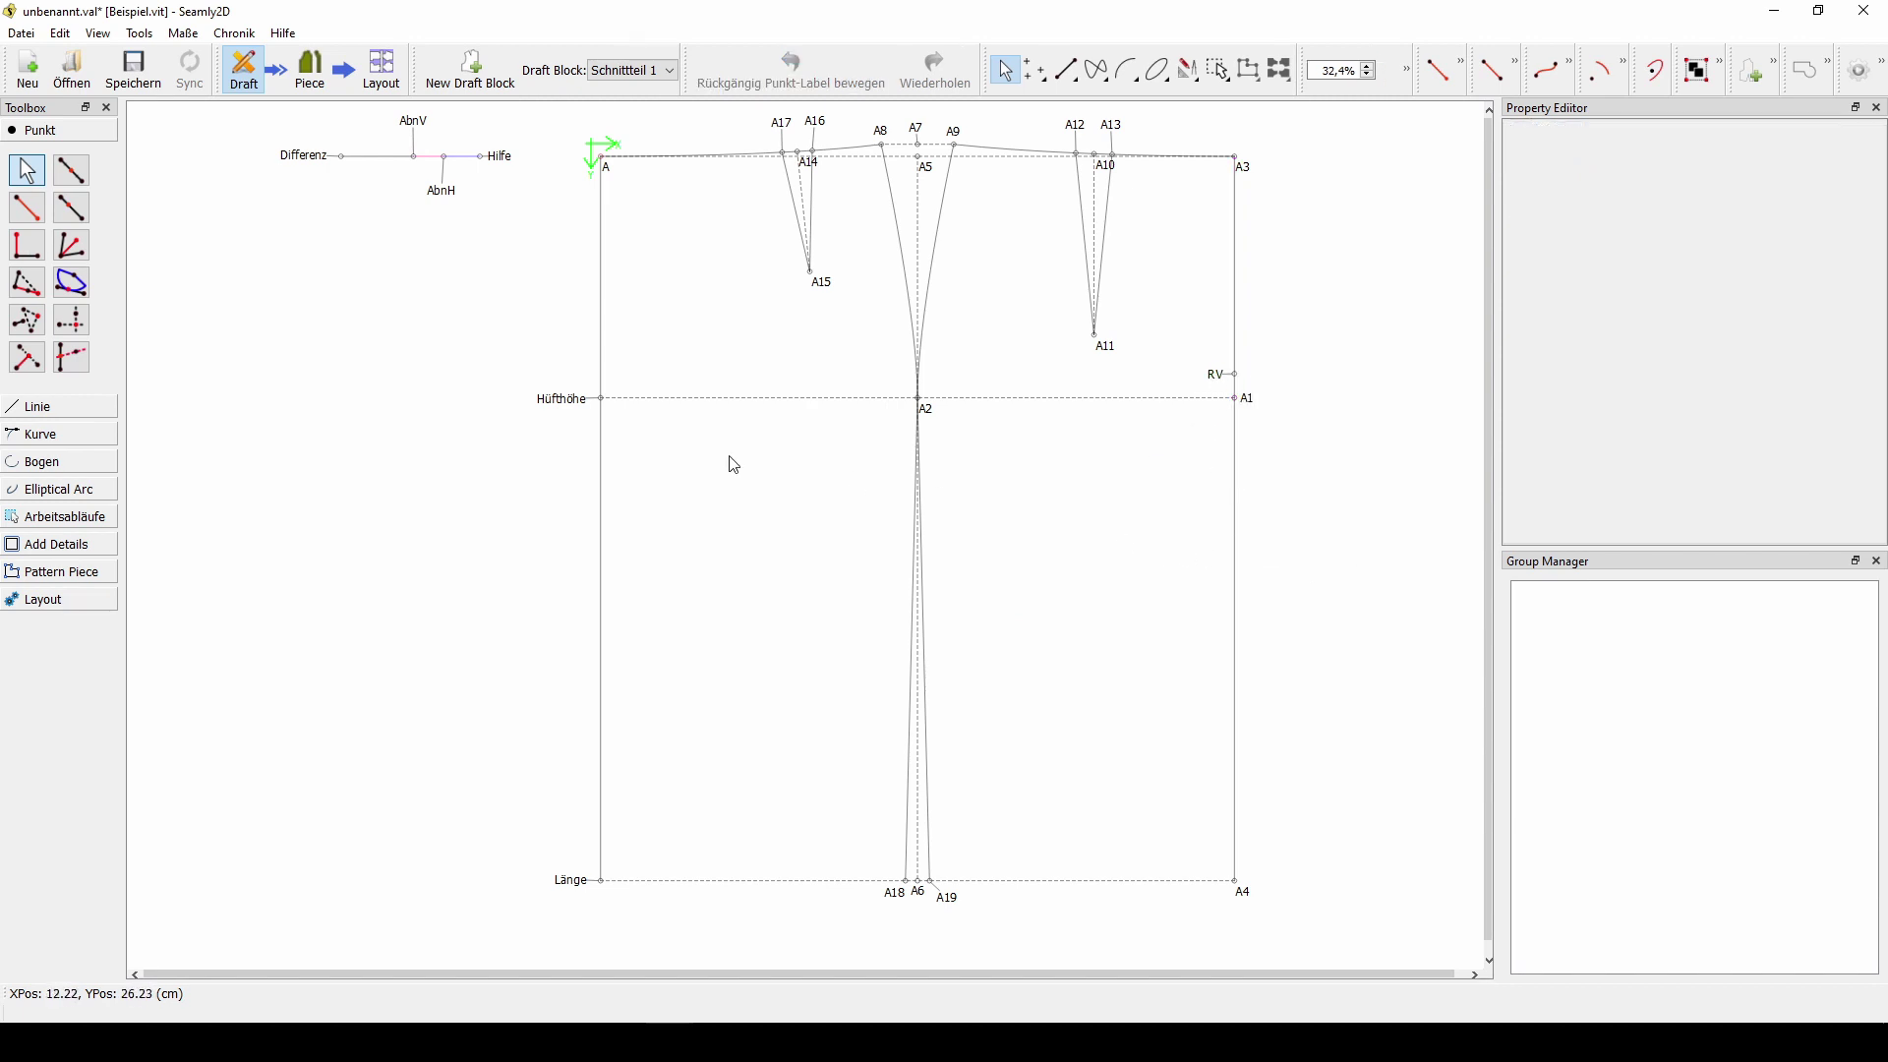
- Place point A20 8 cm from A4 toward A1, after previewing it at 6 cm
left_click(74, 218)
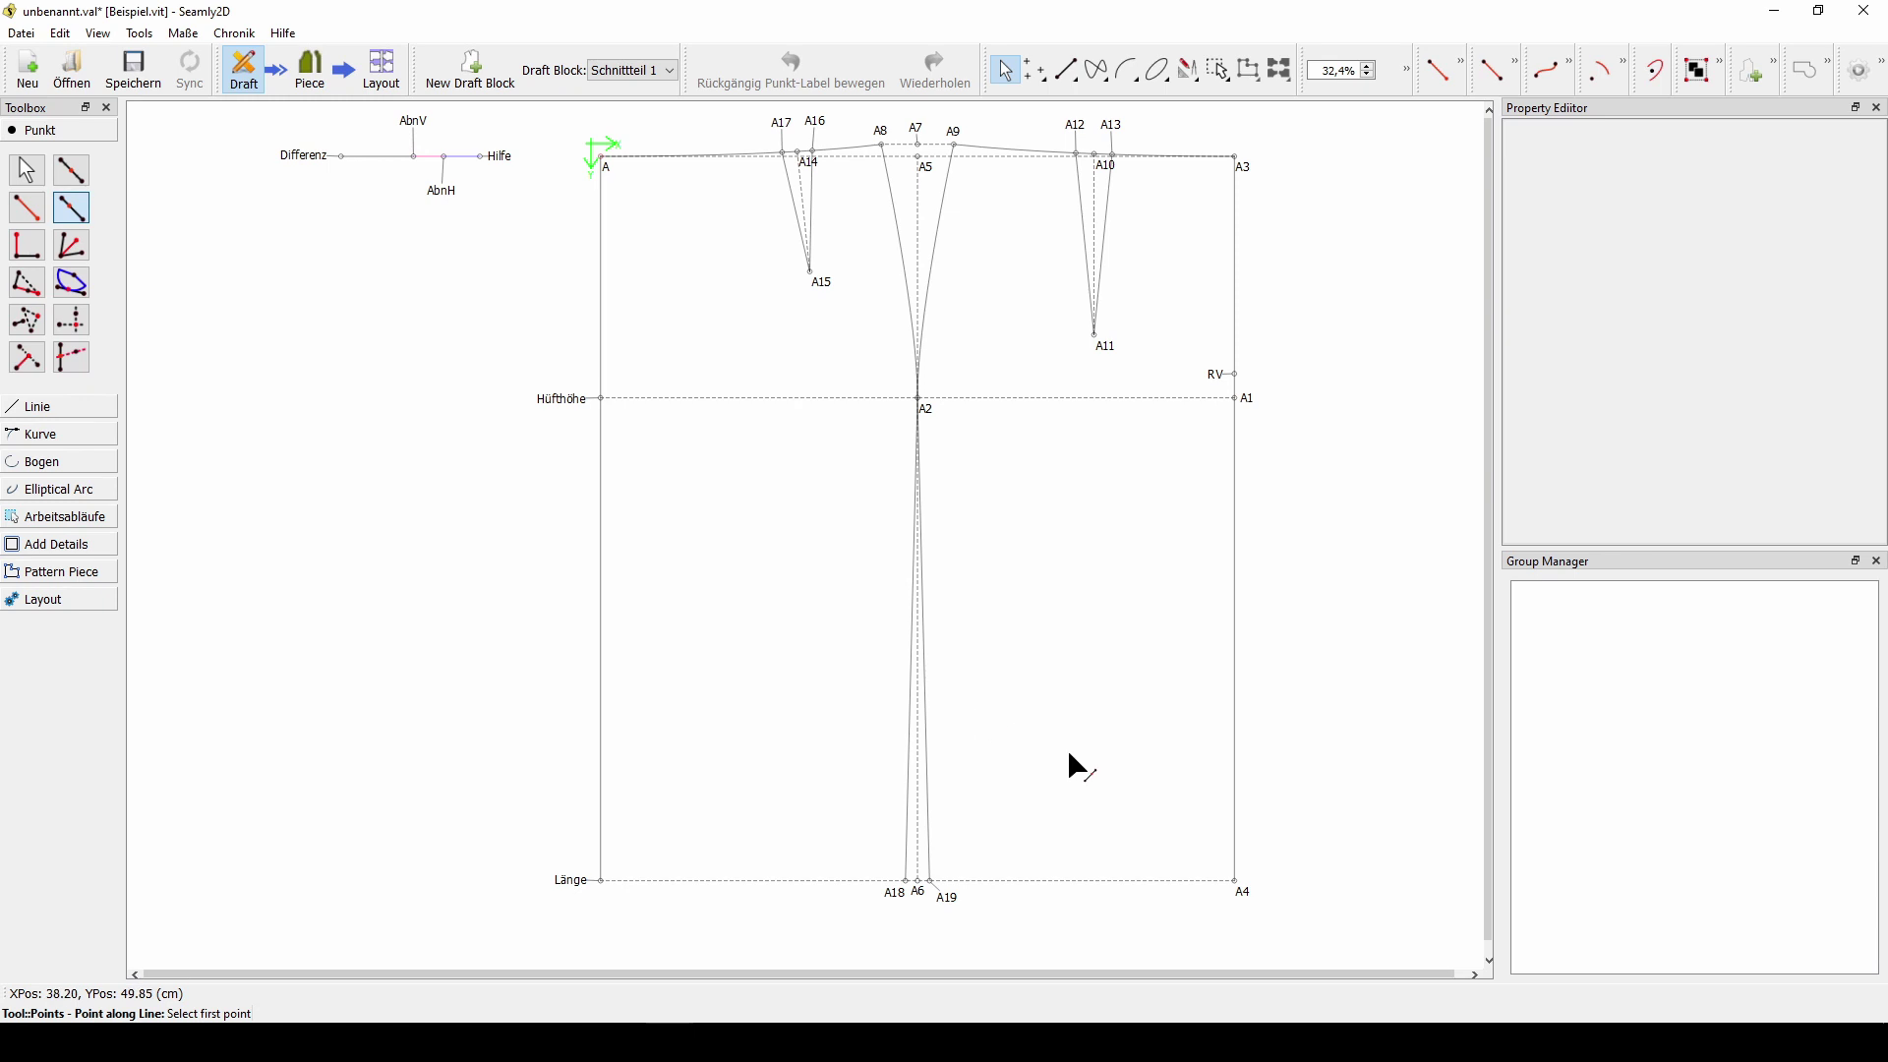
left_click(1238, 883)
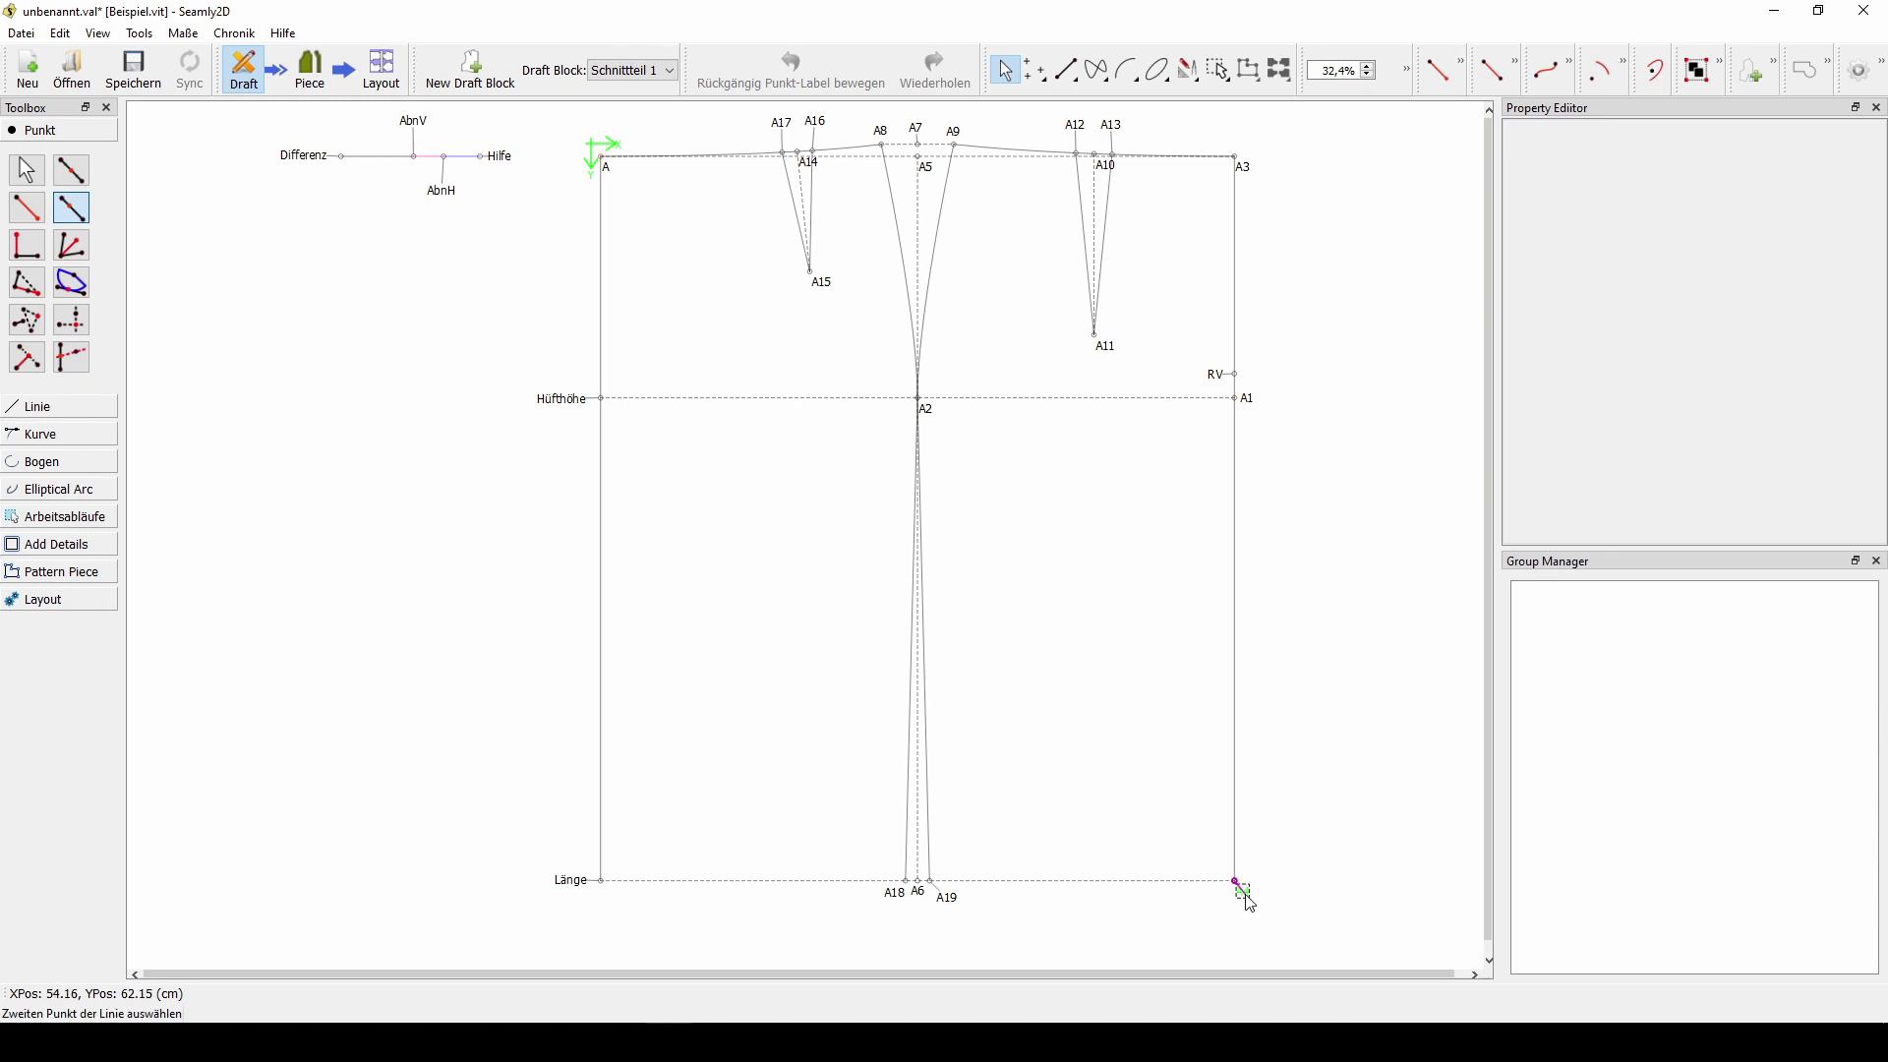
left_click(1237, 398)
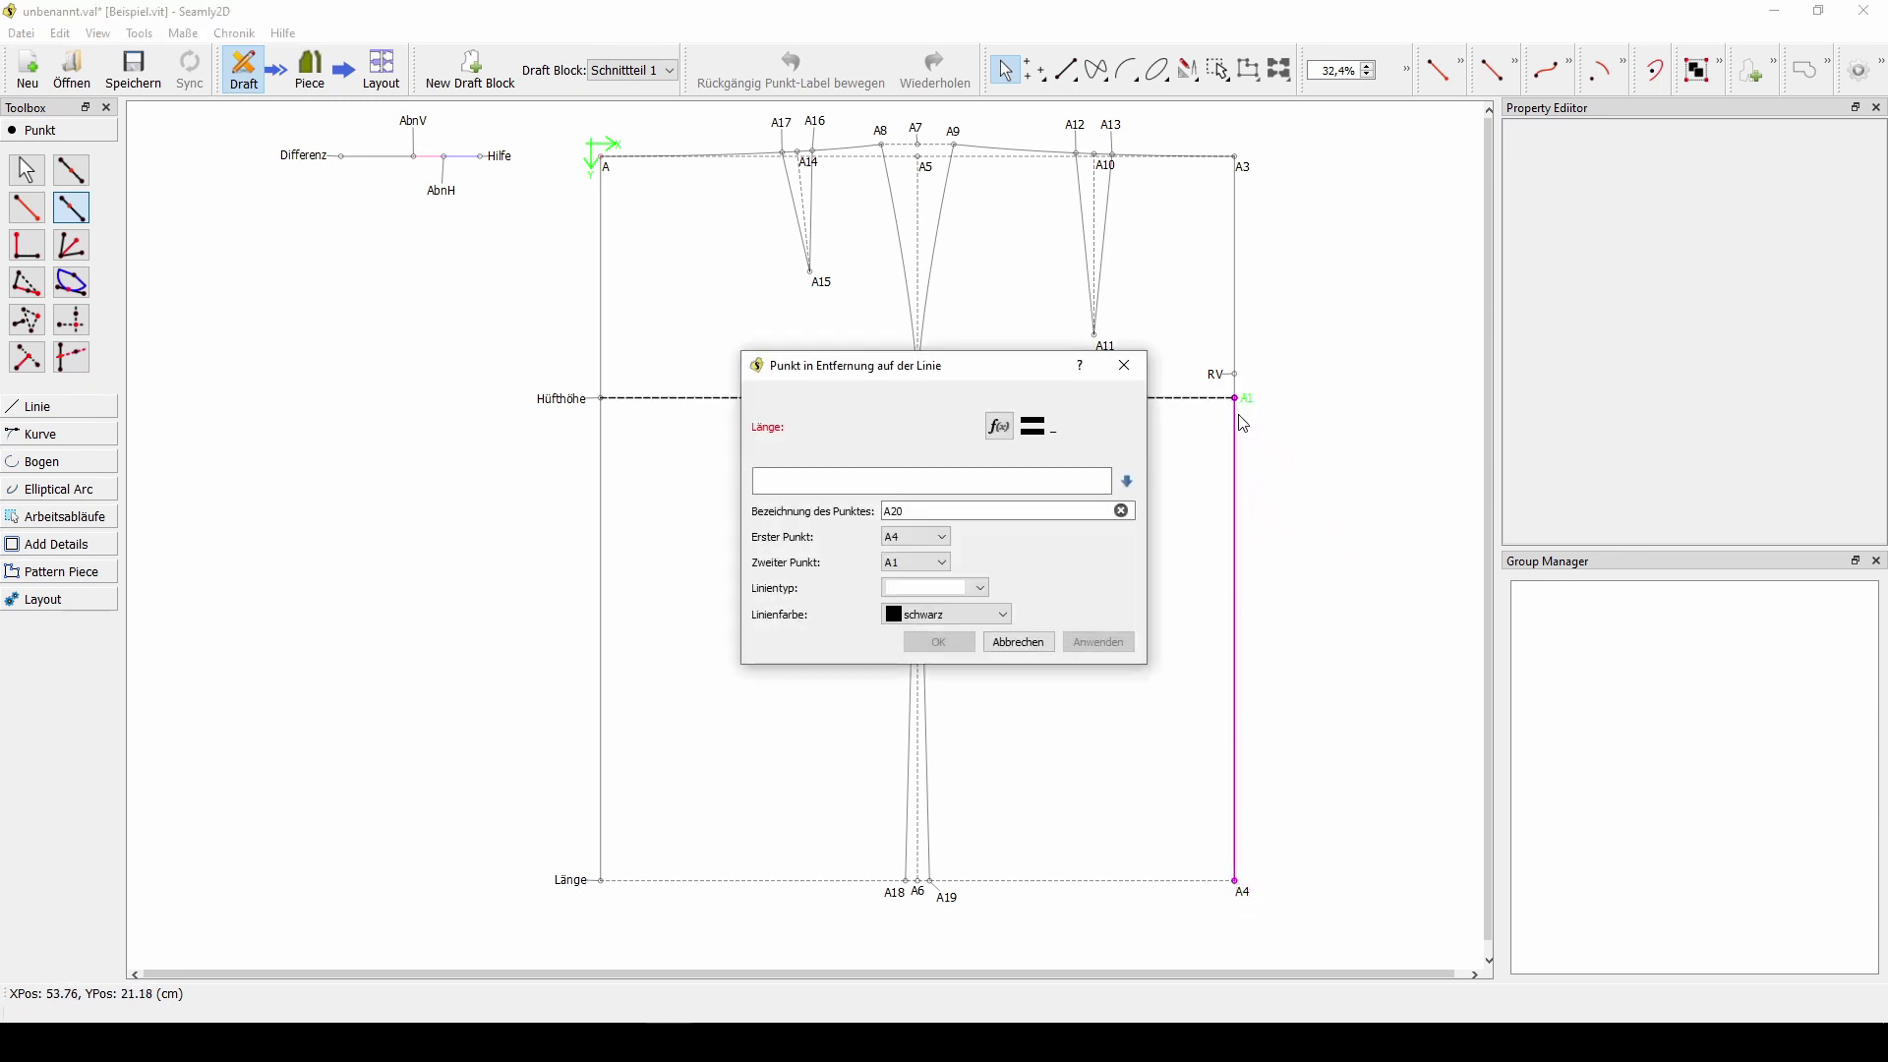
left_click(853, 488)
type("6")
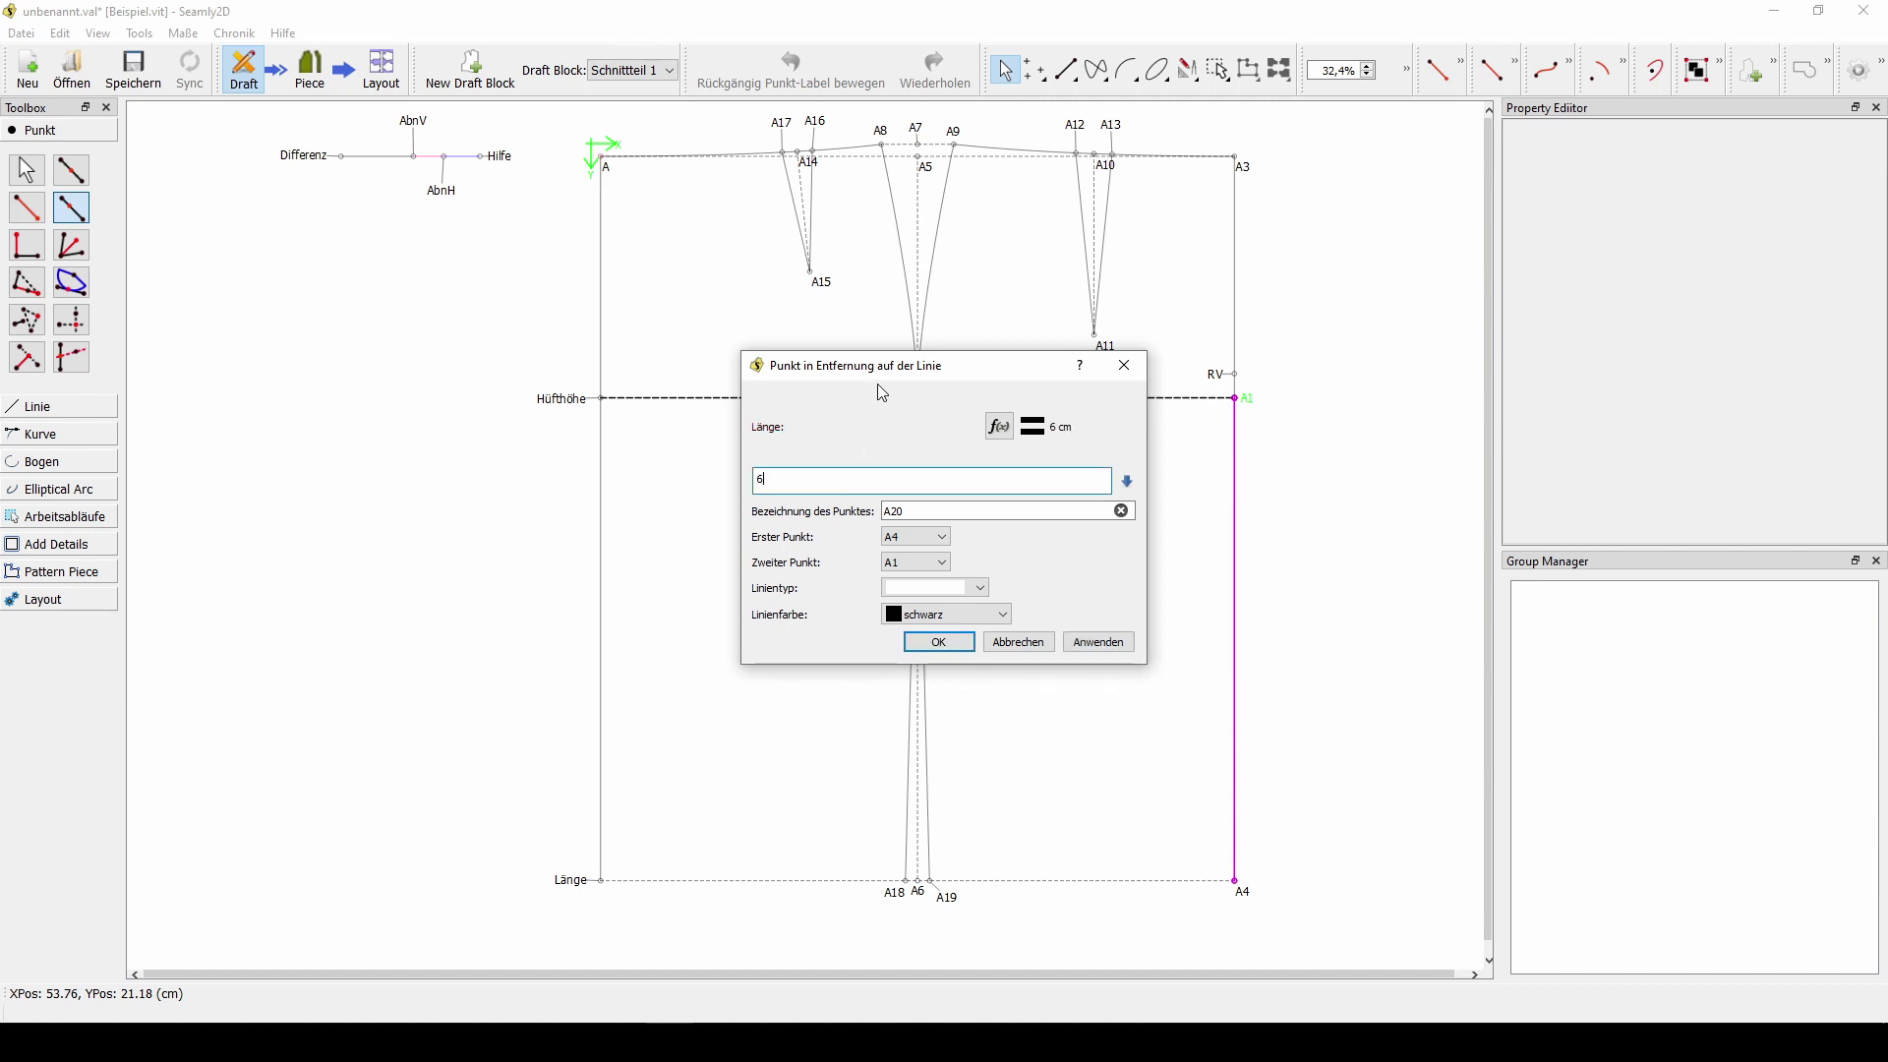
left_click(1100, 649)
left_click(781, 481)
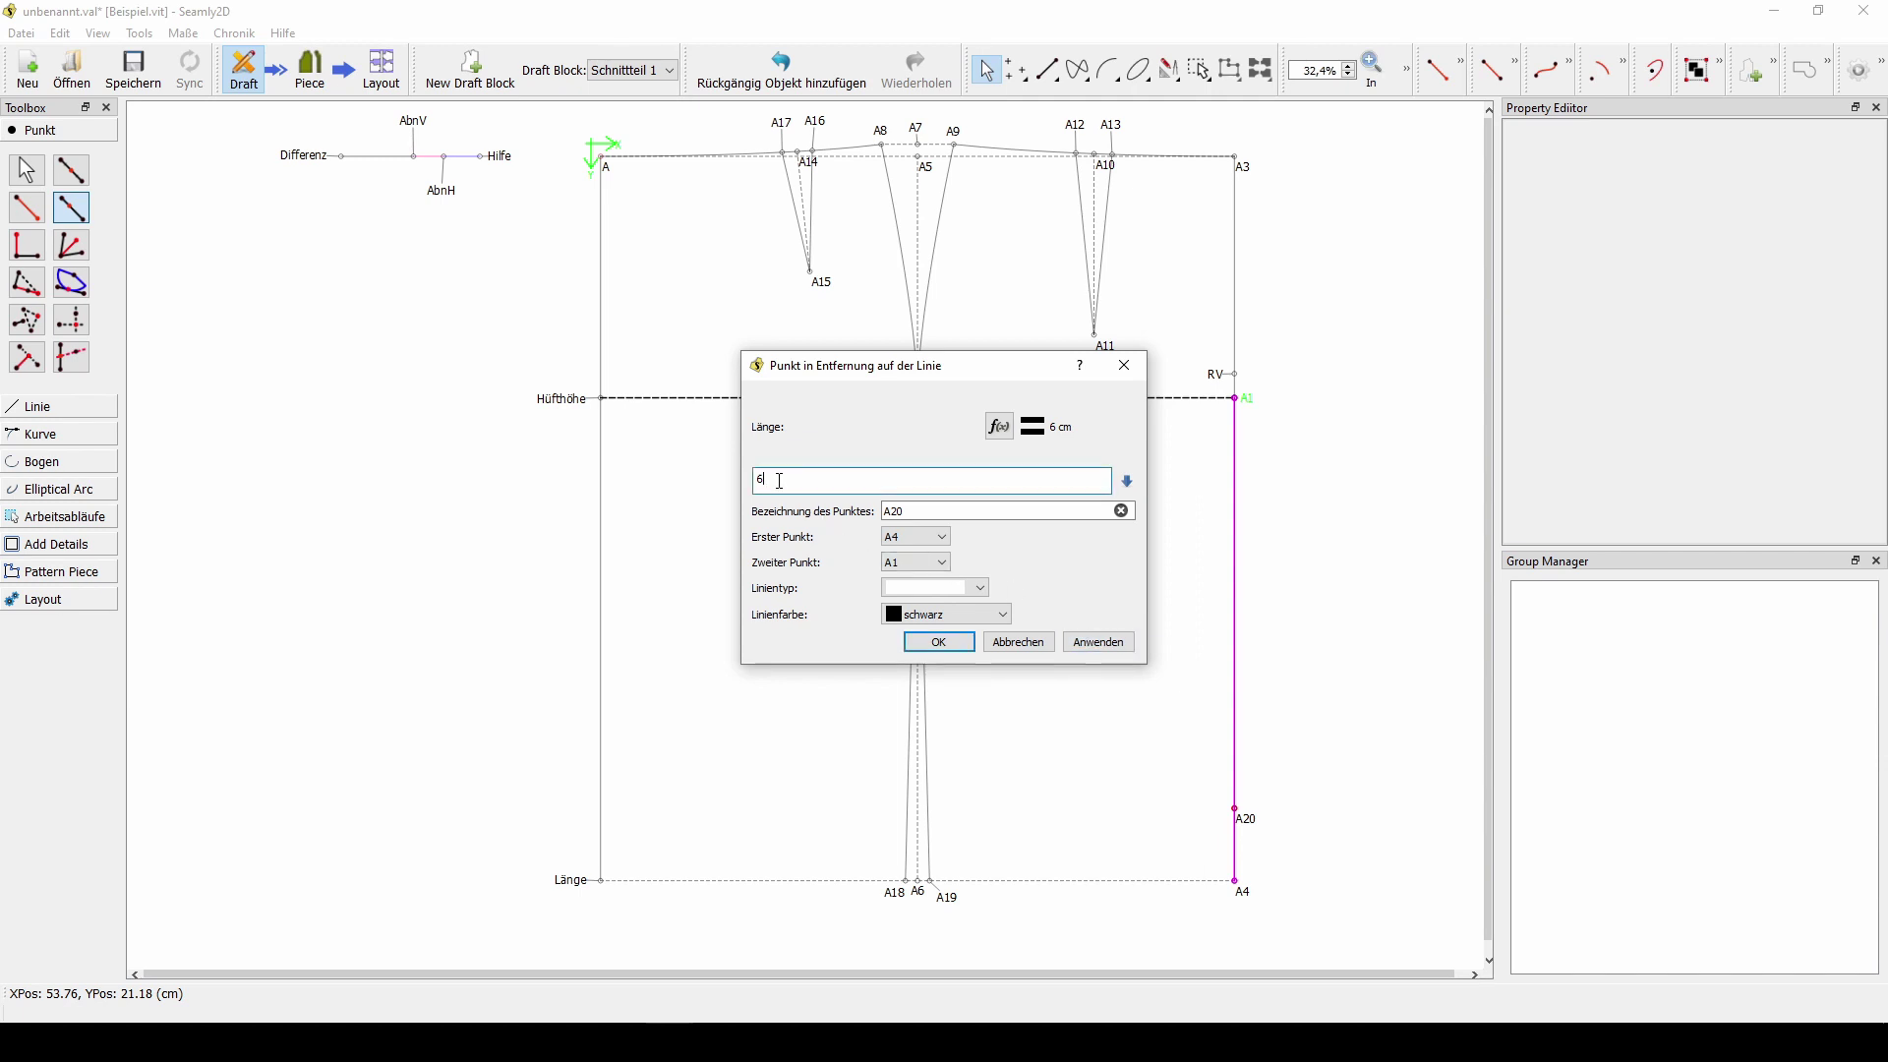
type("8")
left_click(1082, 647)
left_click(946, 639)
left_click(1408, 922)
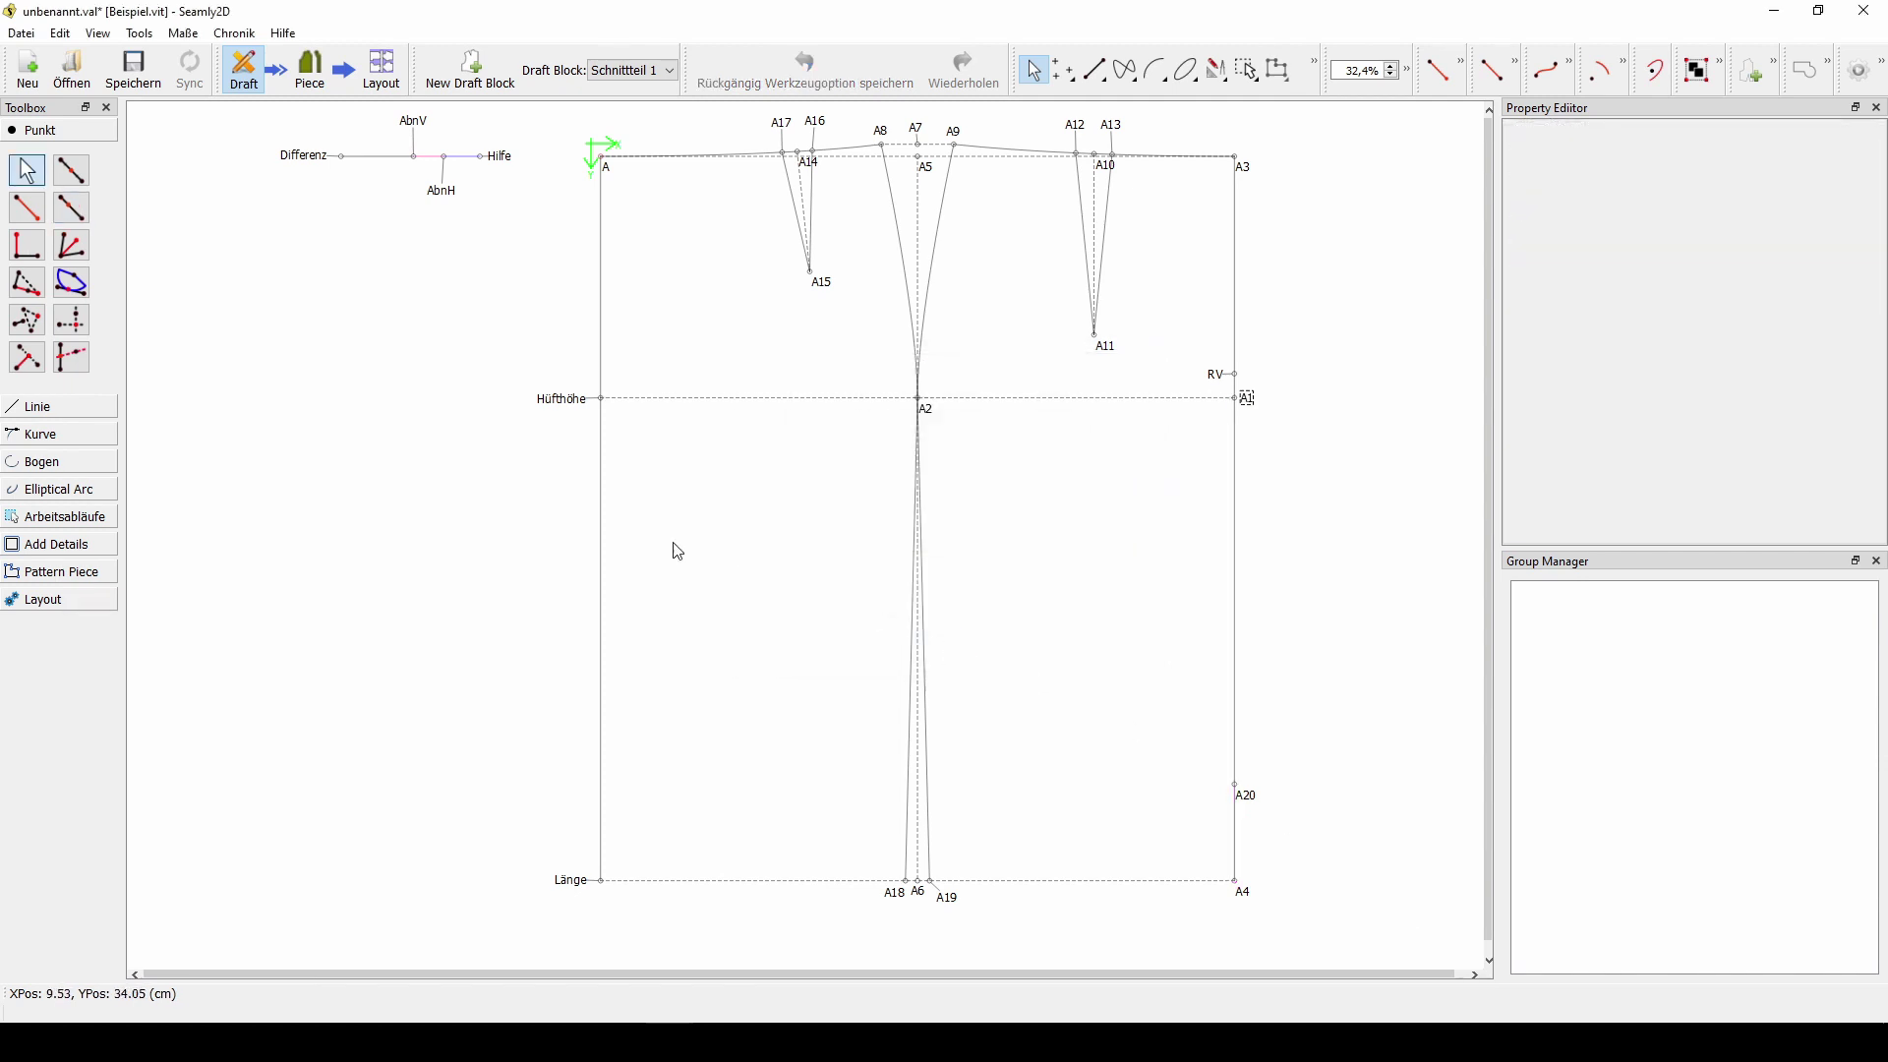
- Place point A21 7 cm right of A3 at 0° with line type none
left_click(46, 209)
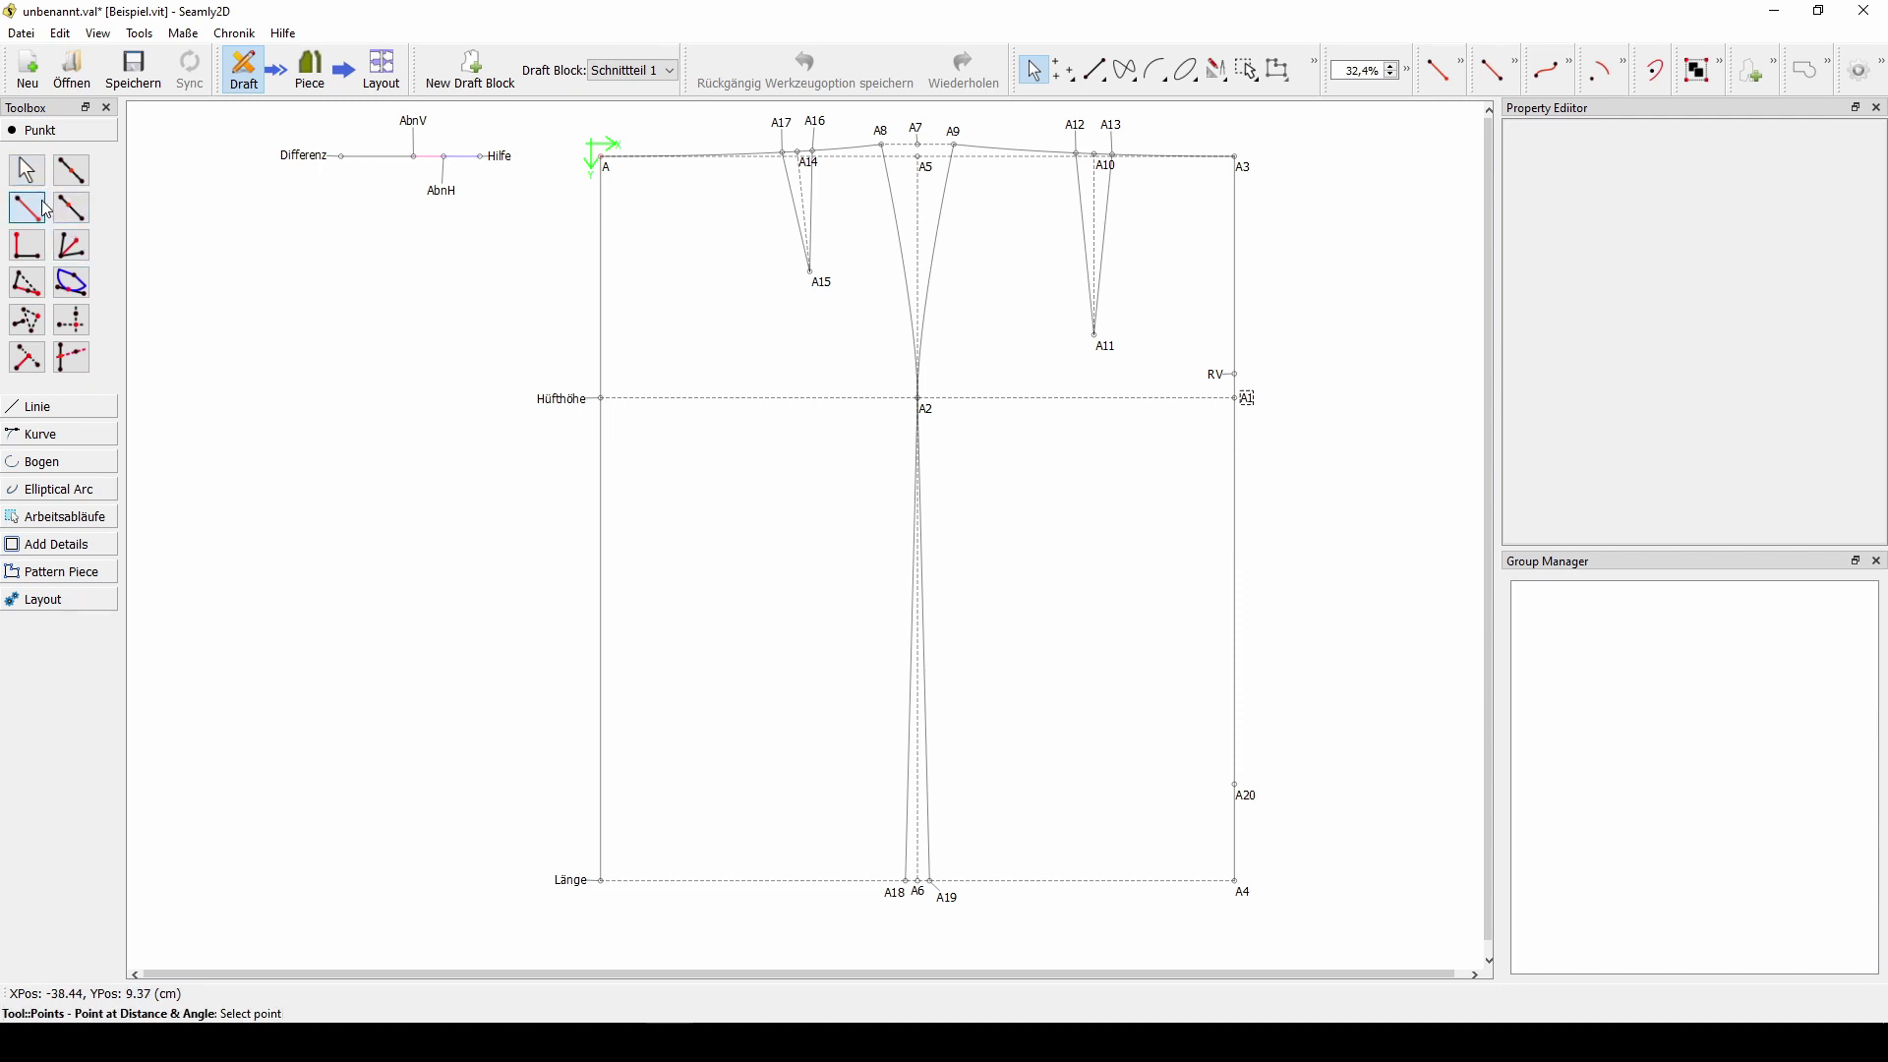
left_click(1237, 157)
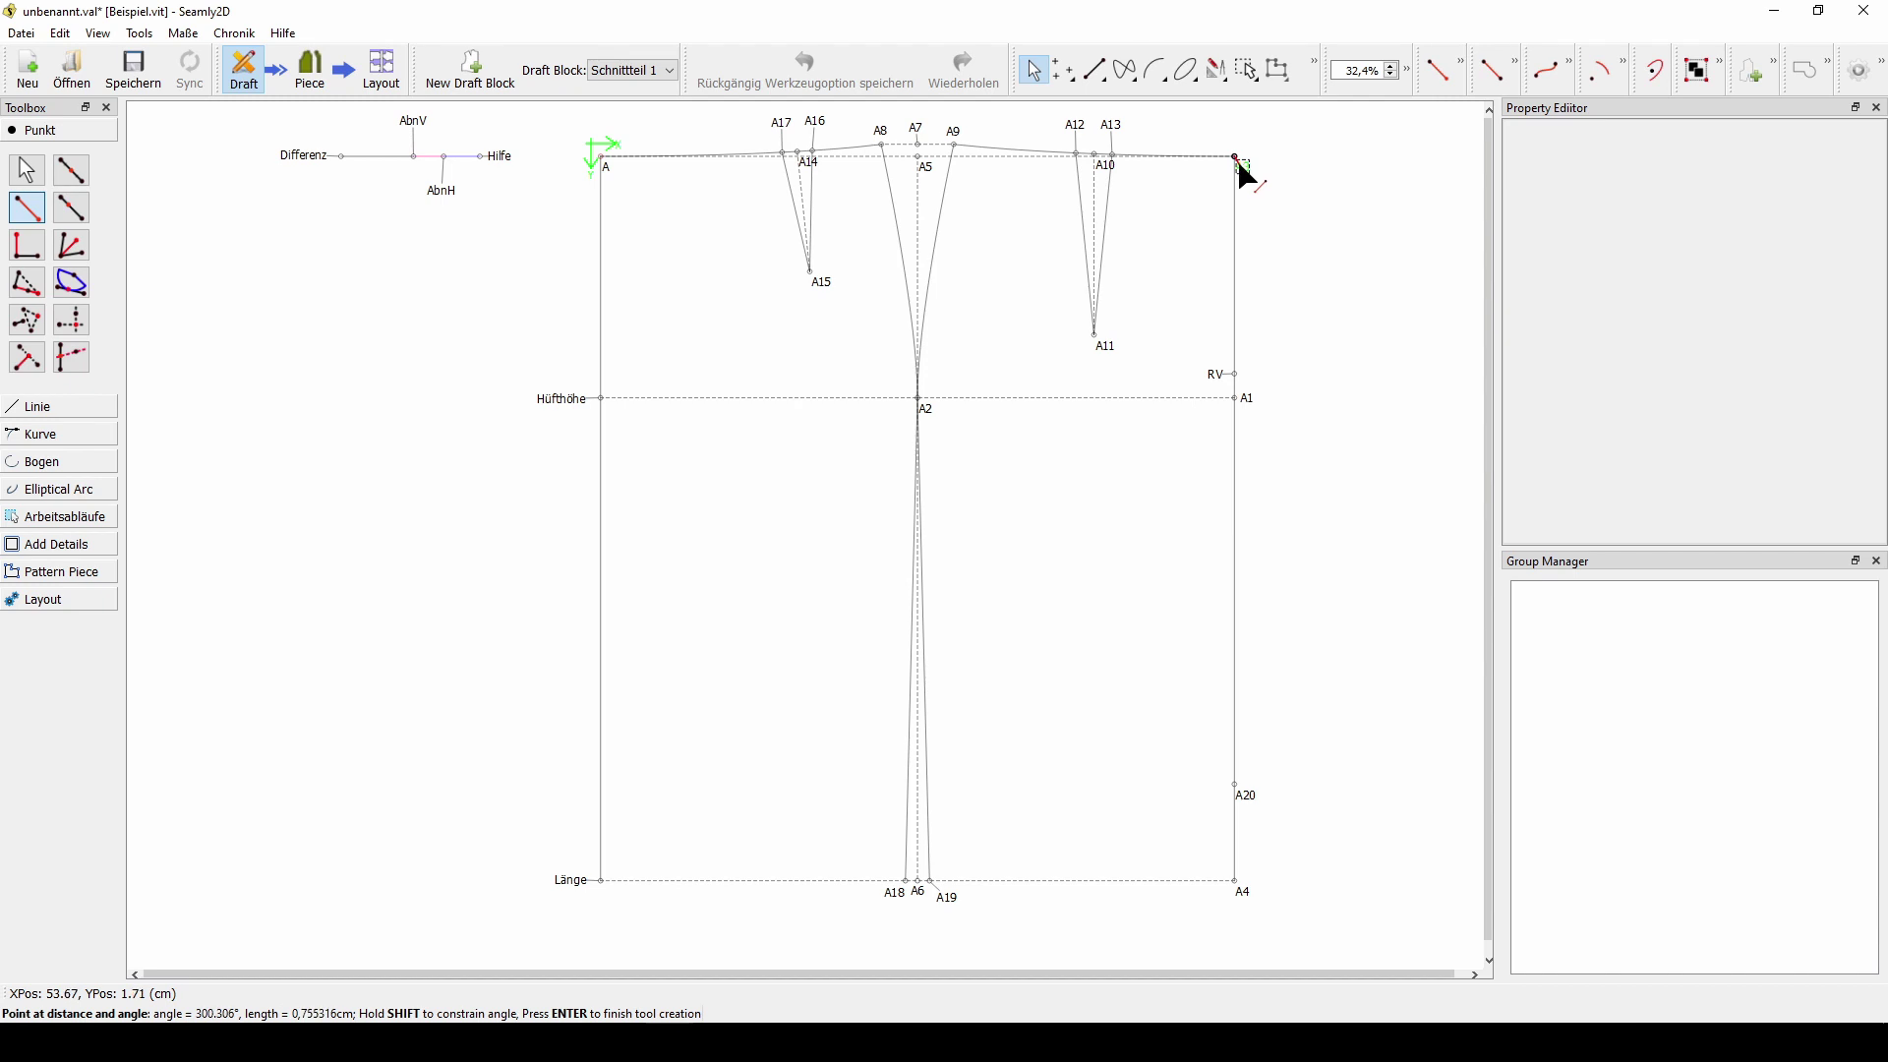
left_click(1313, 172)
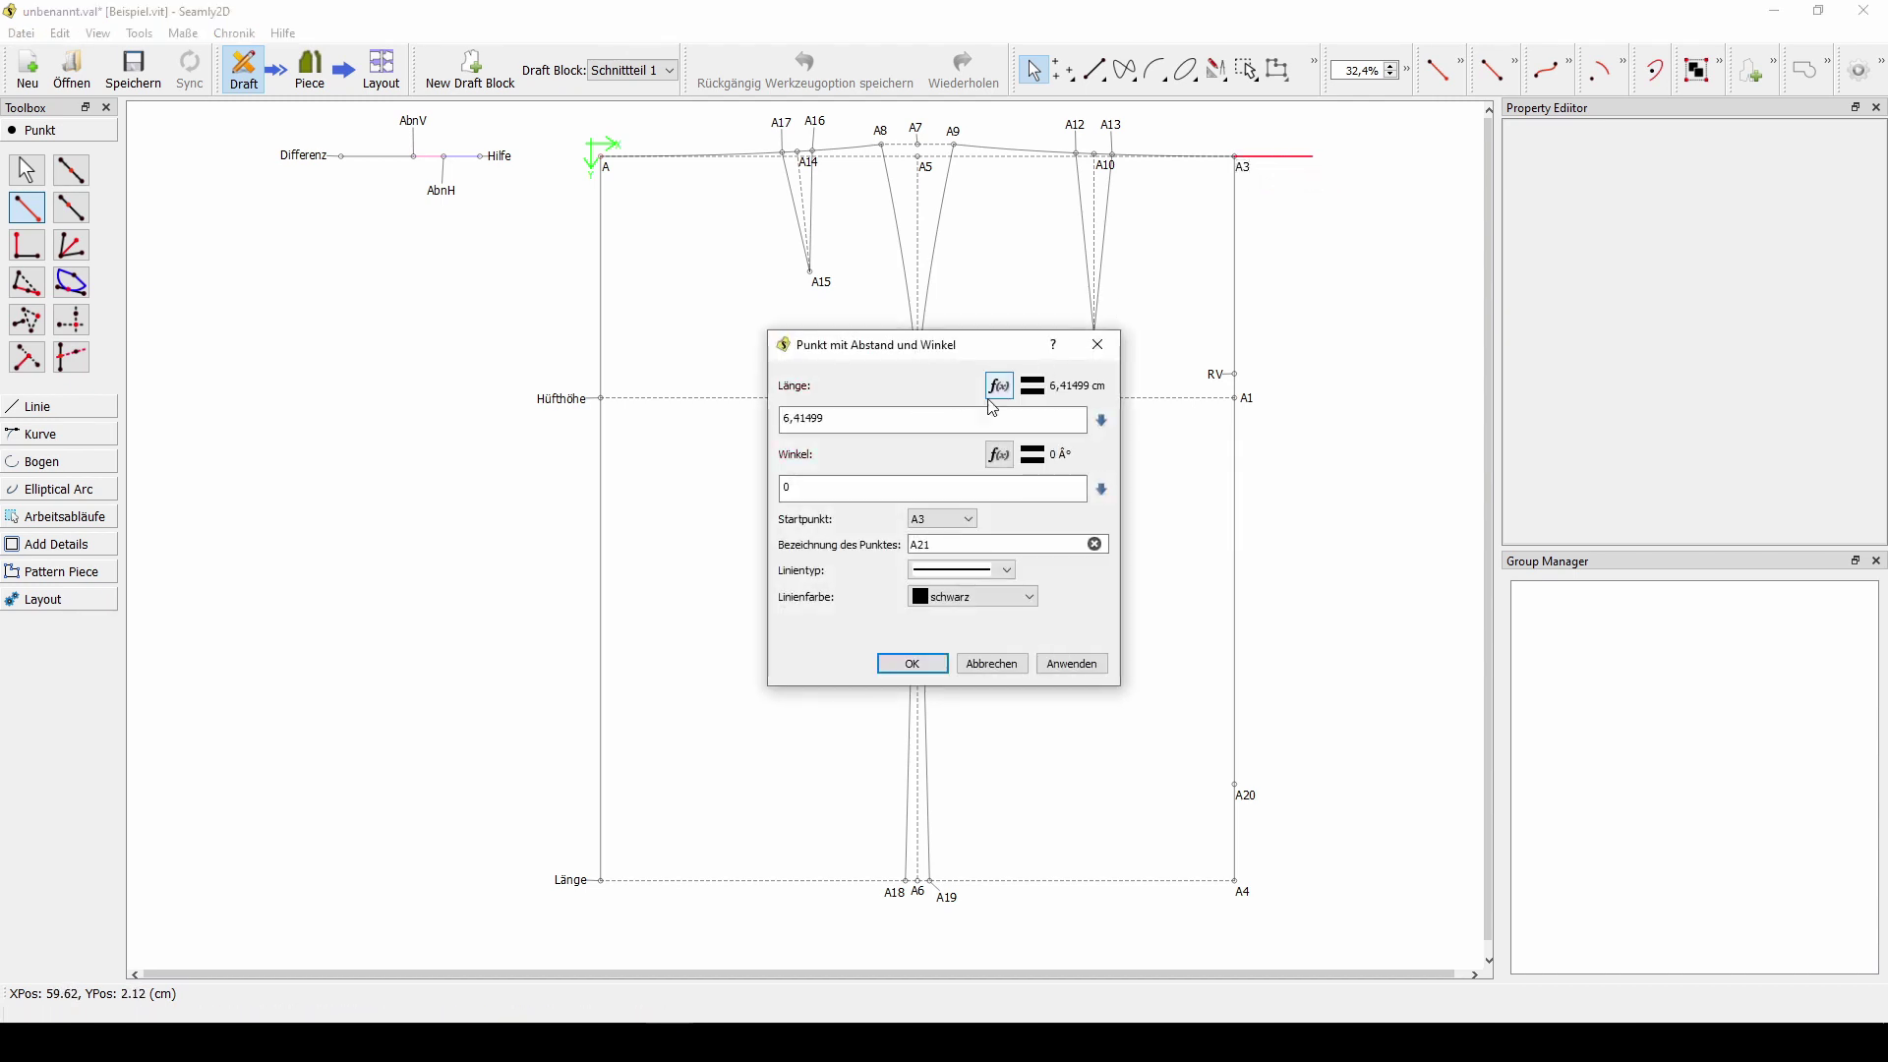
left_click(857, 420)
double_click(856, 420)
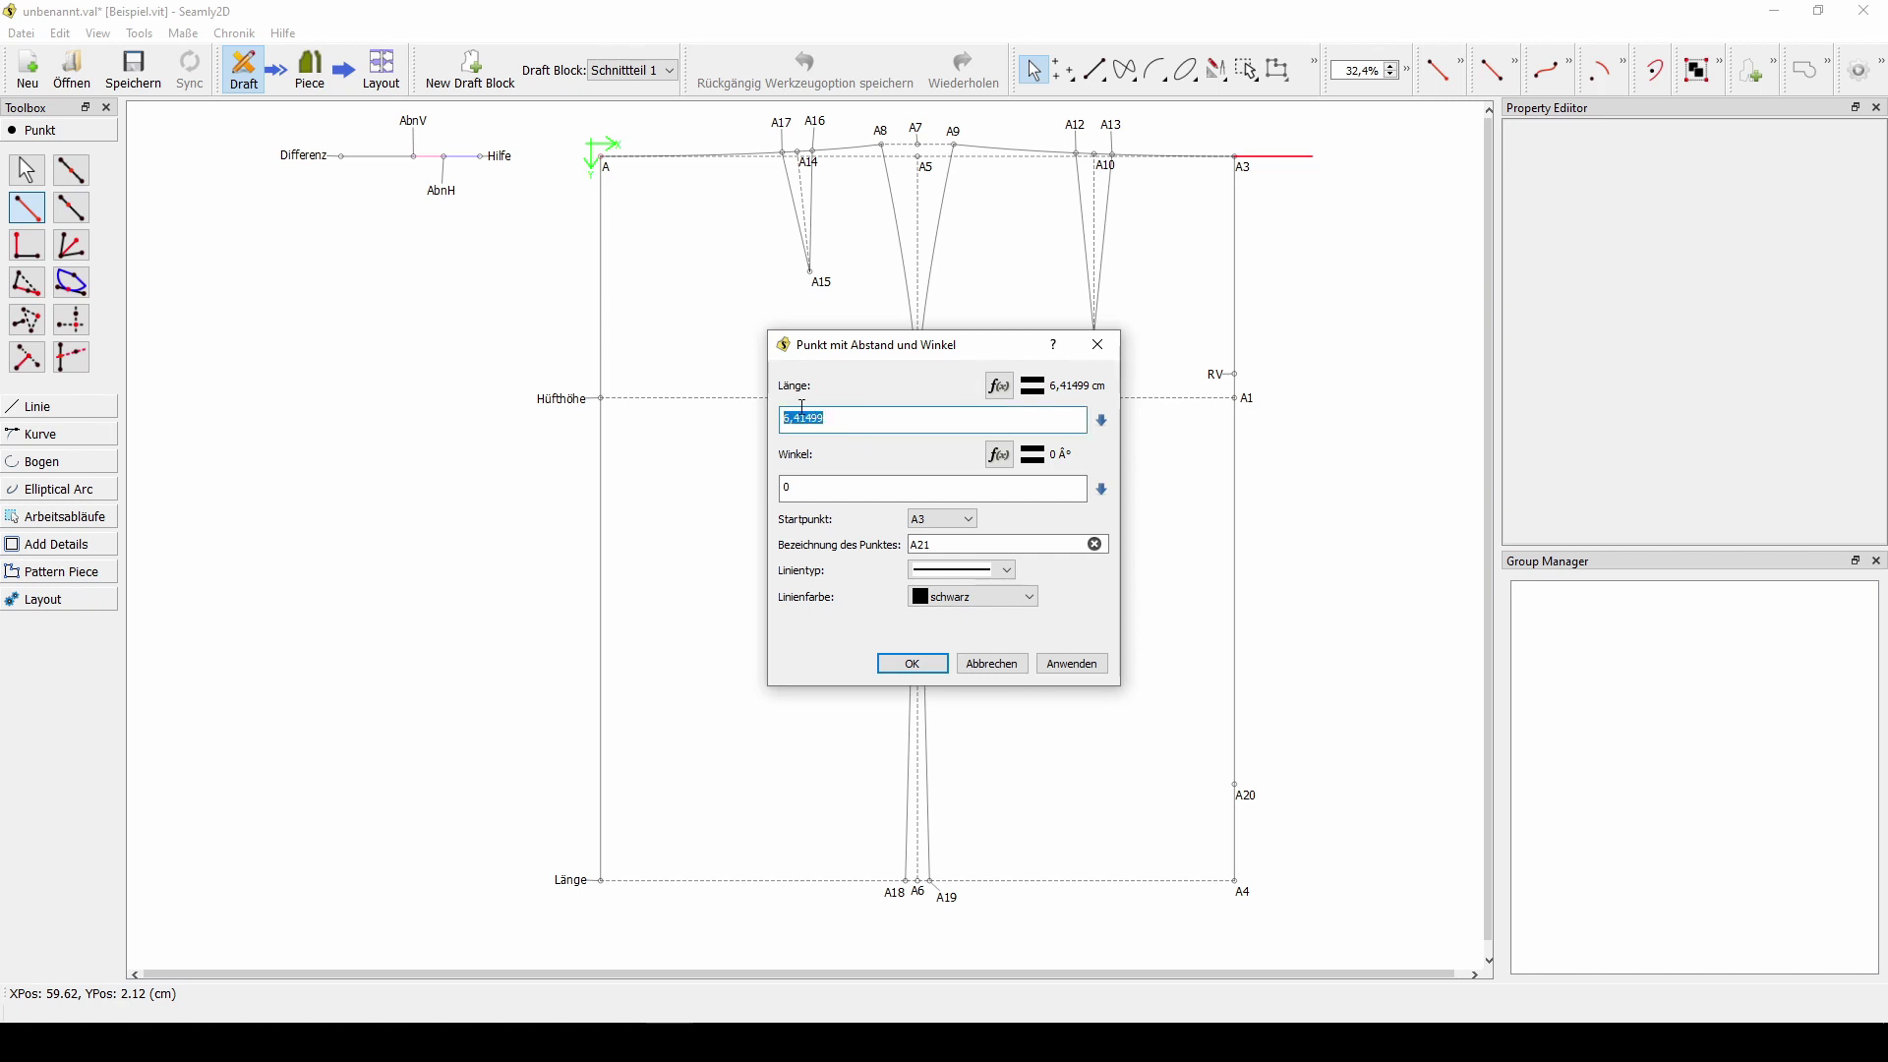
type("7")
left_click(962, 576)
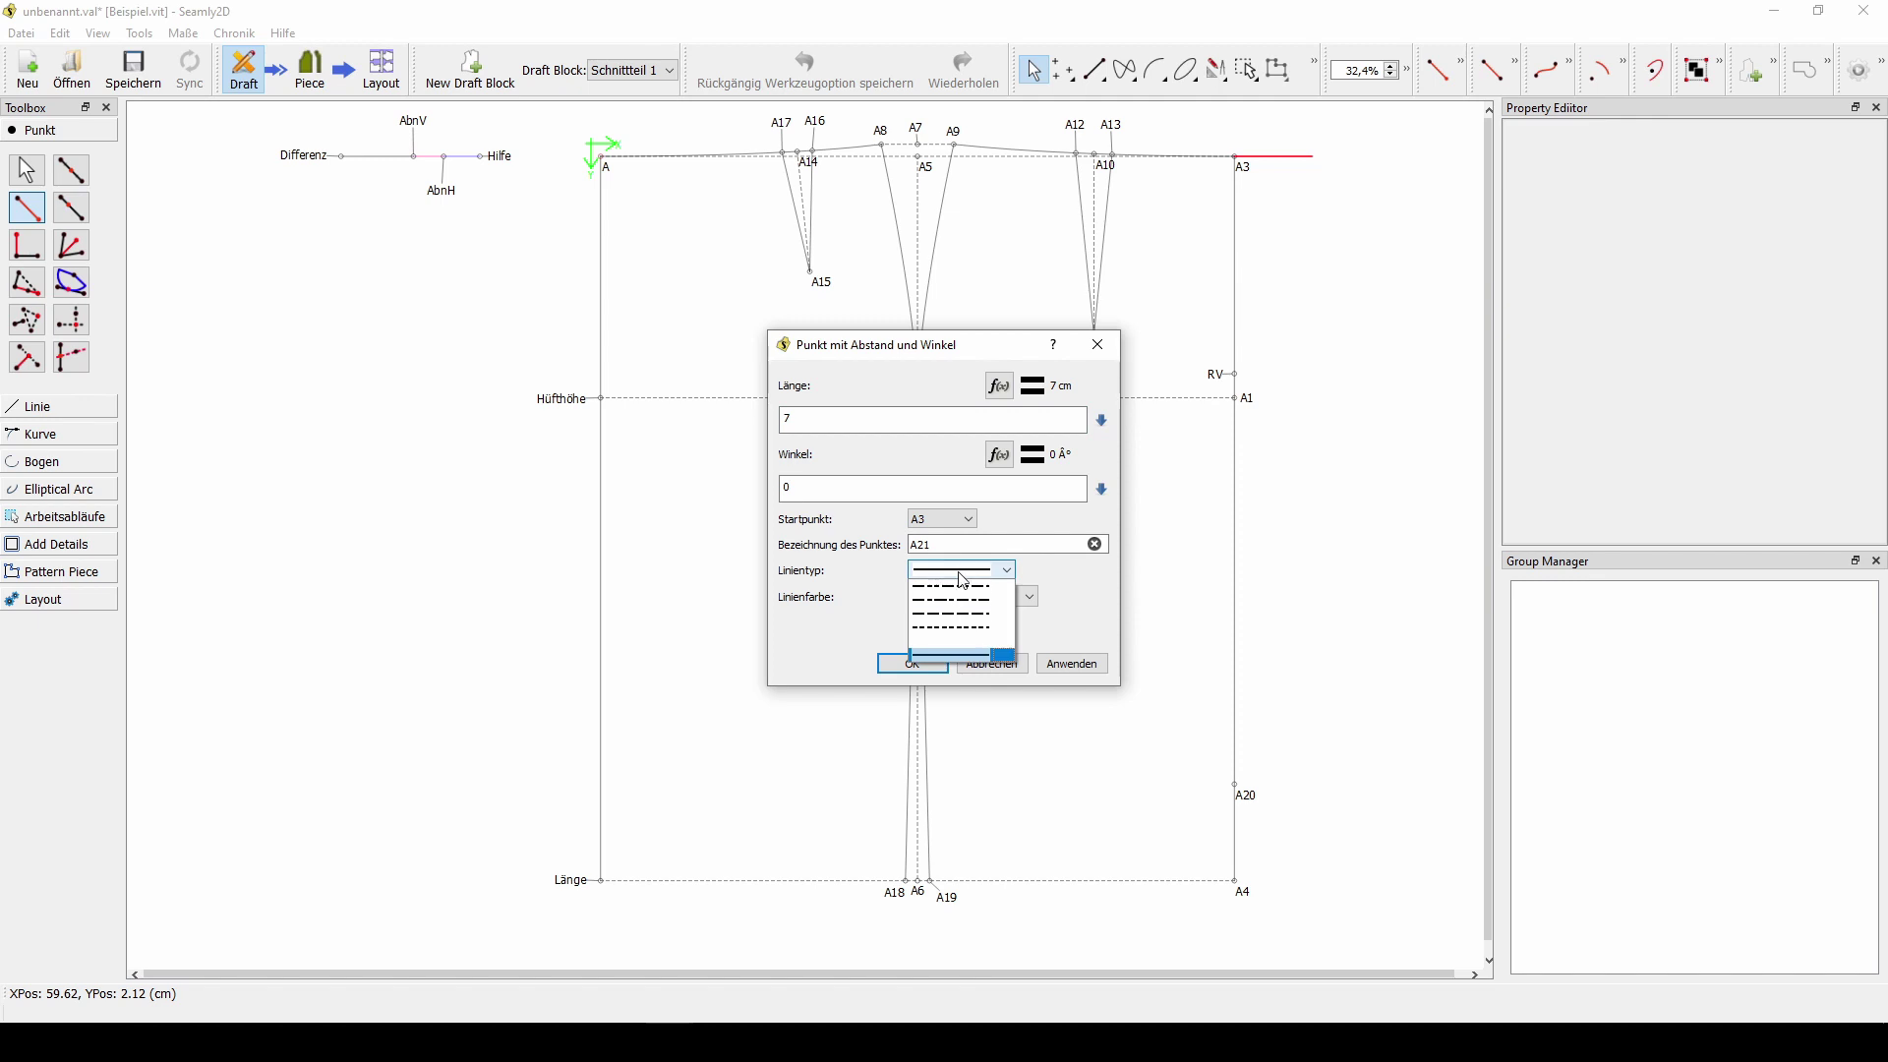
left_click(970, 648)
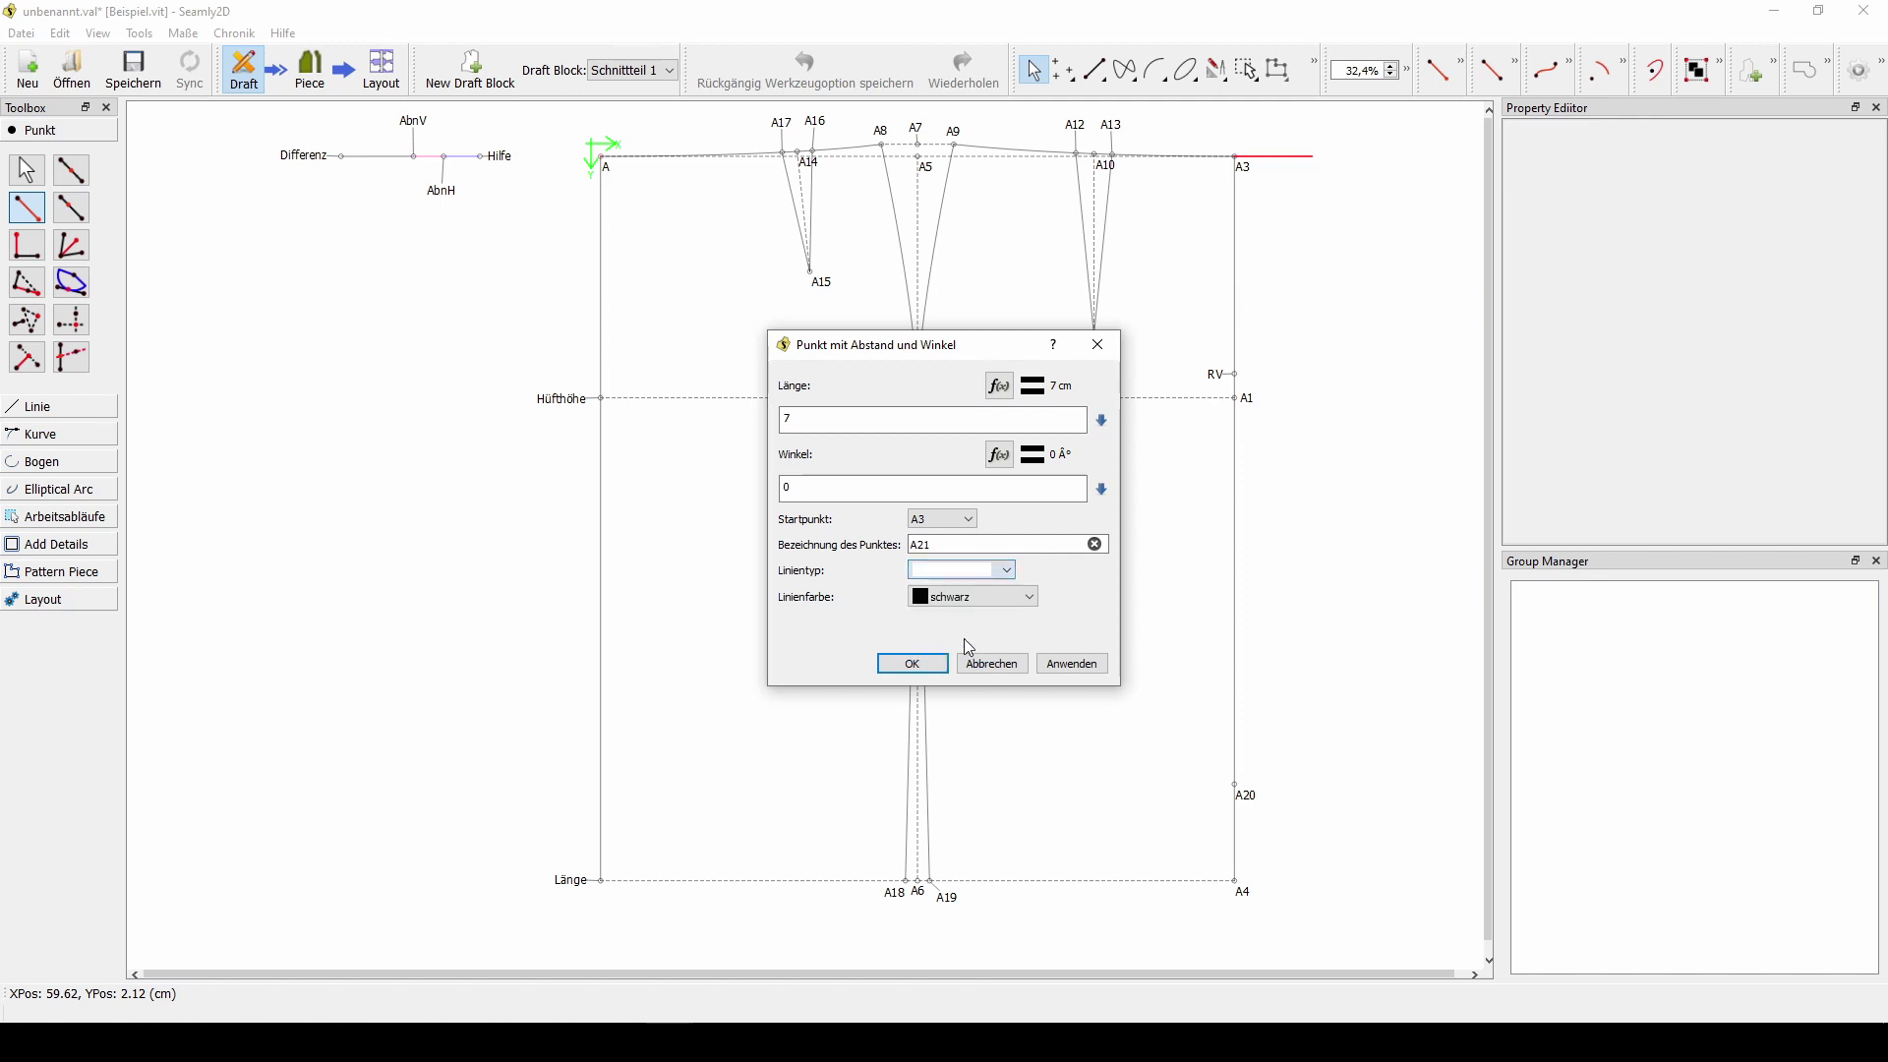
left_click(913, 668)
left_click(28, 207)
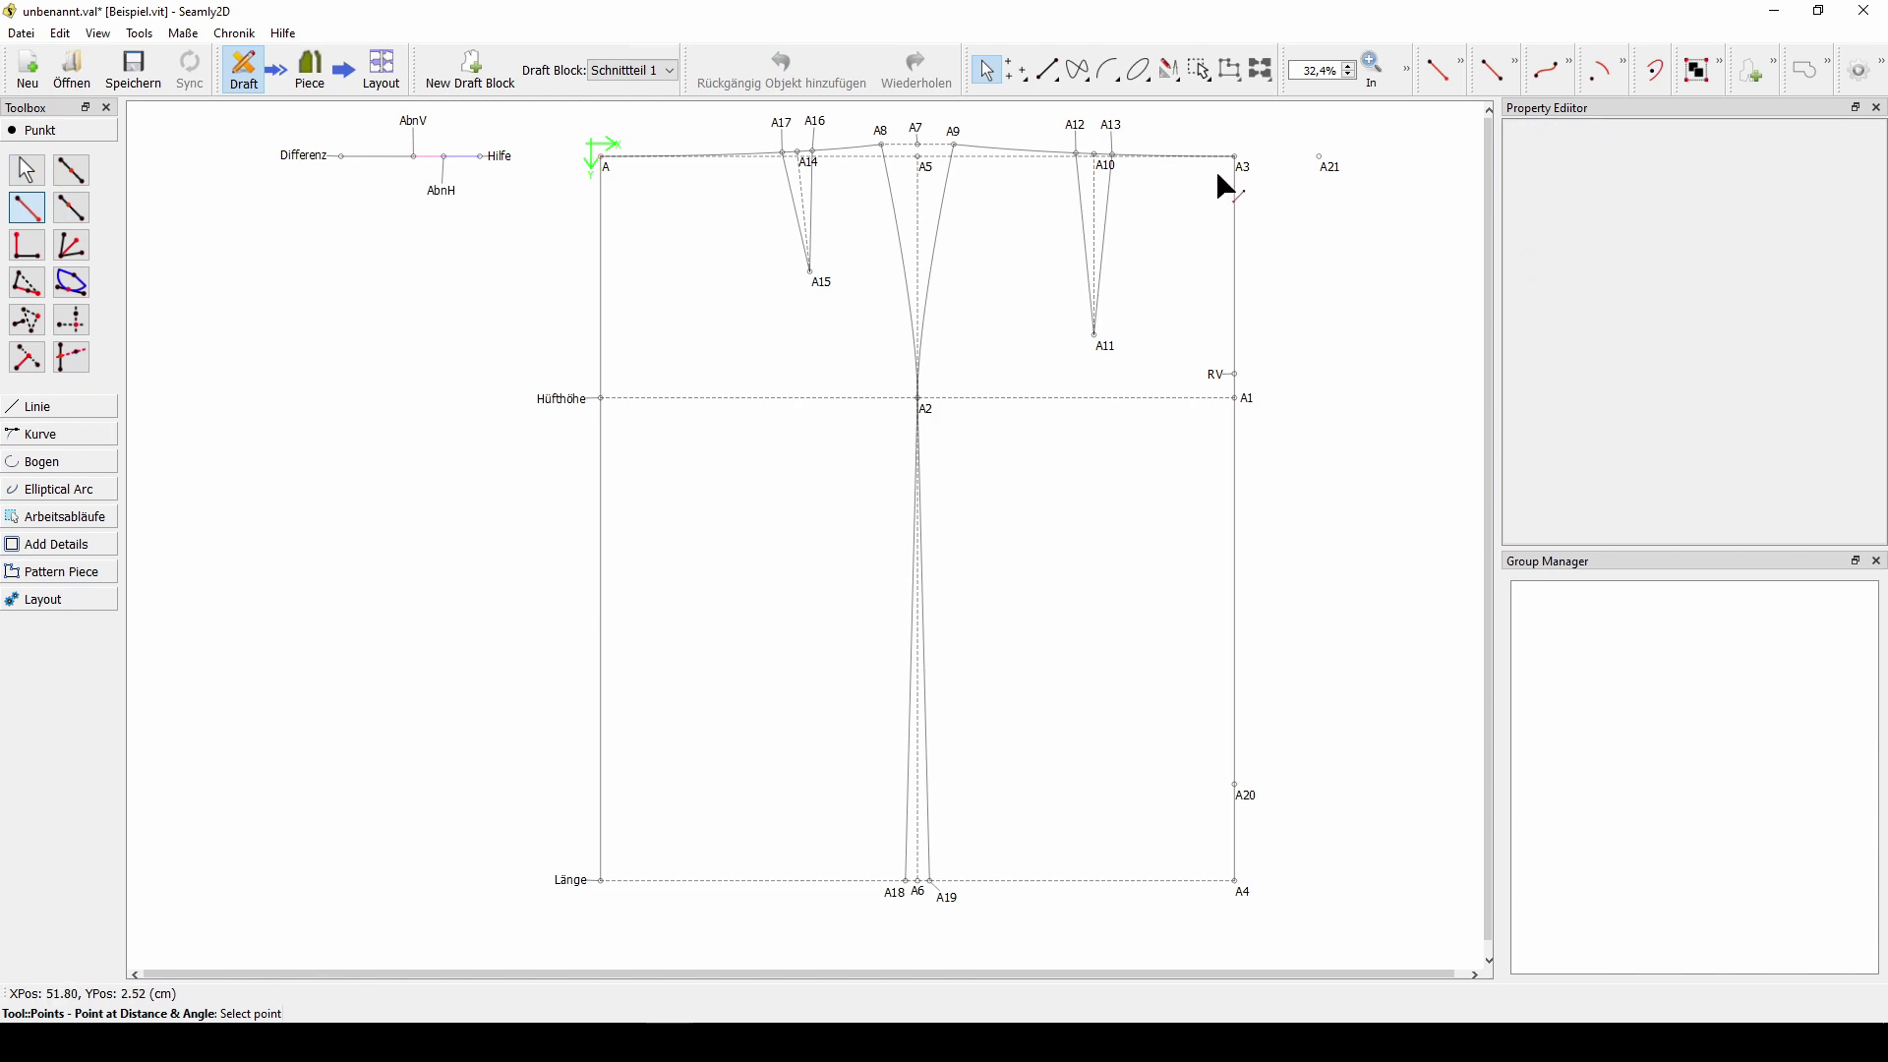
left_click(1322, 167)
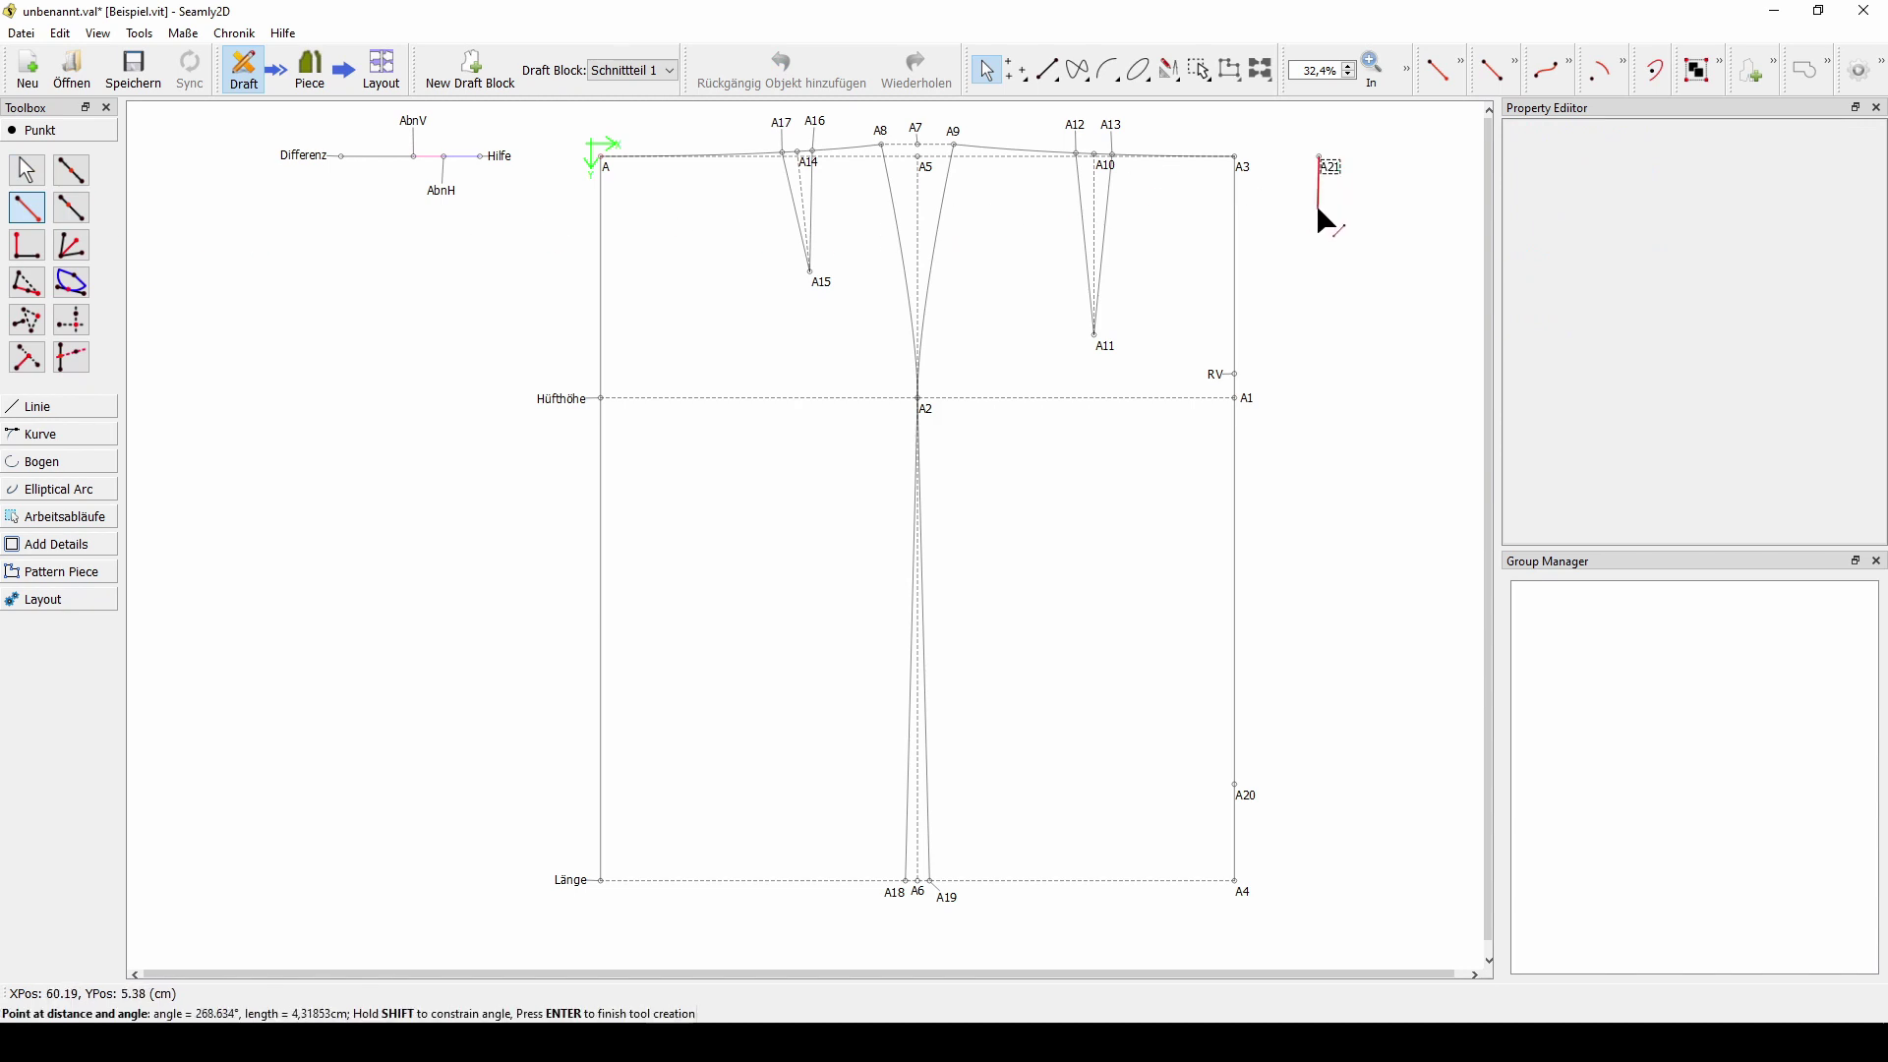
left_click(1307, 494)
left_click(1001, 386)
left_click(1274, 365)
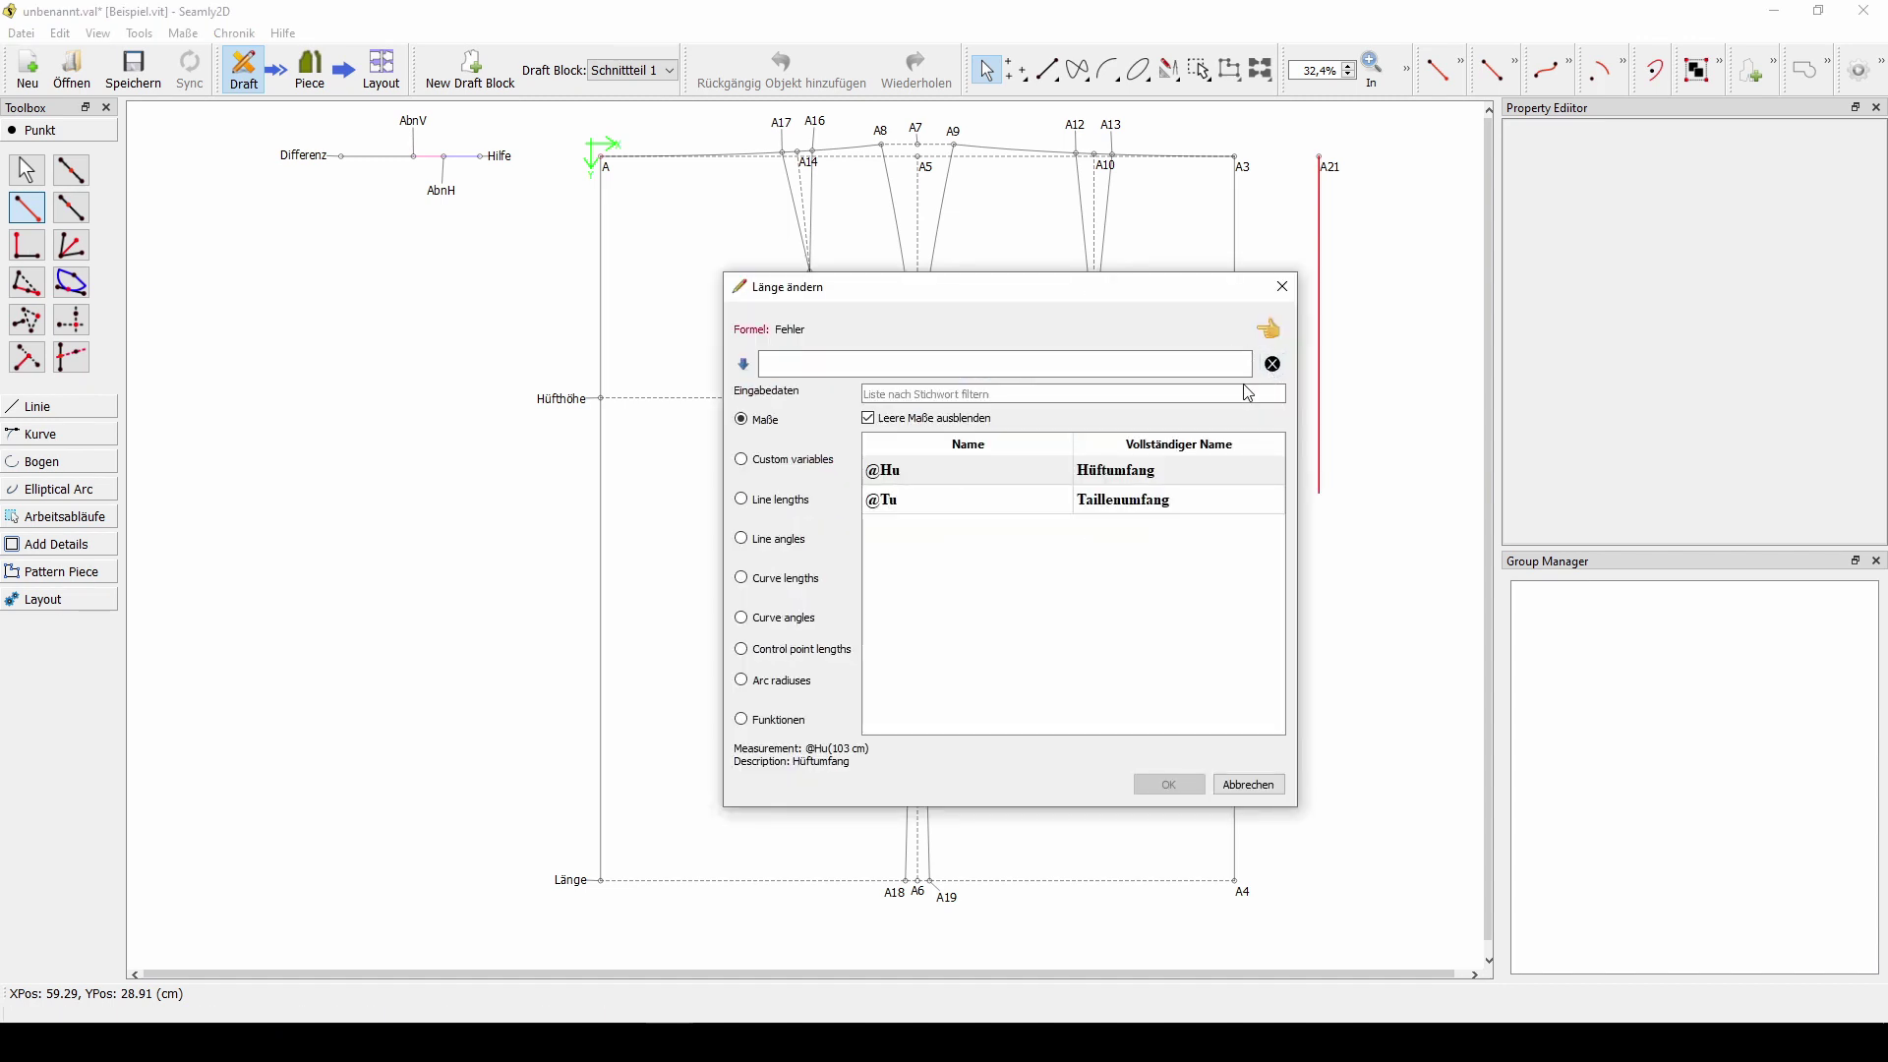
double_click(1048, 509)
left_click(855, 363)
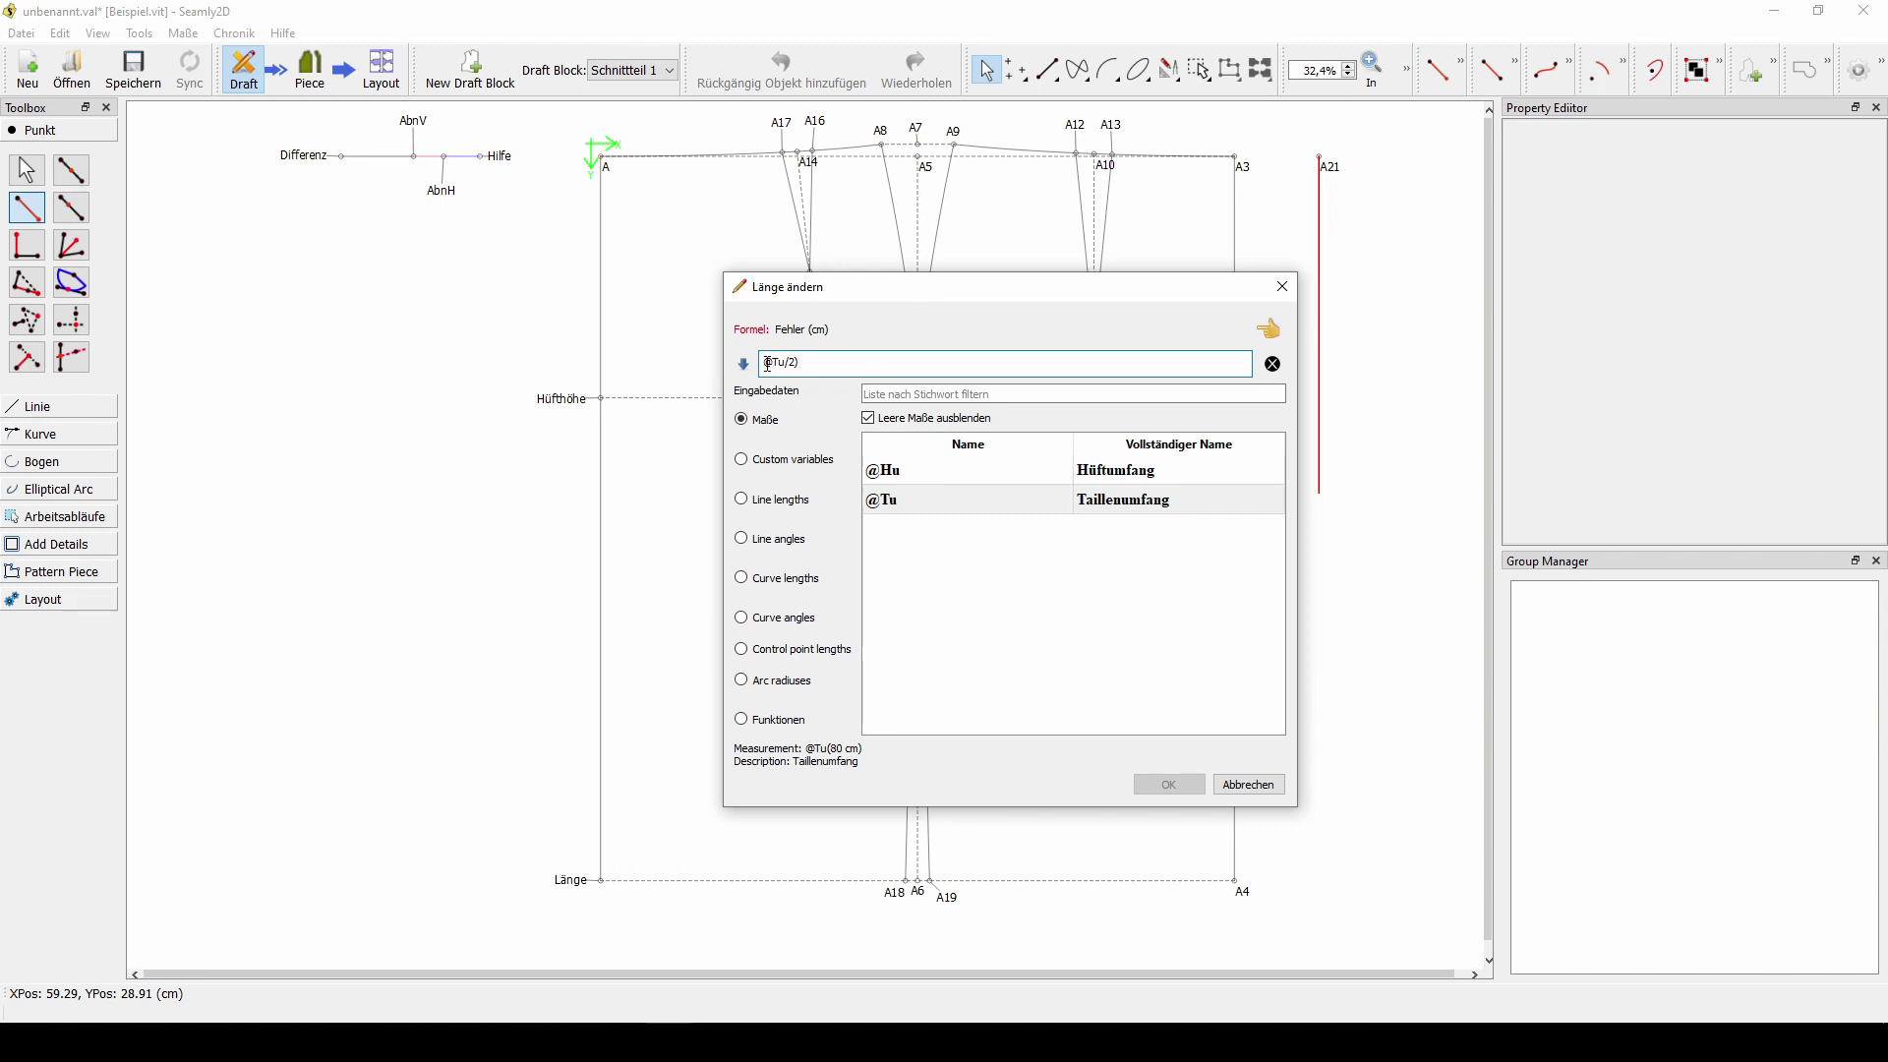
type("(")
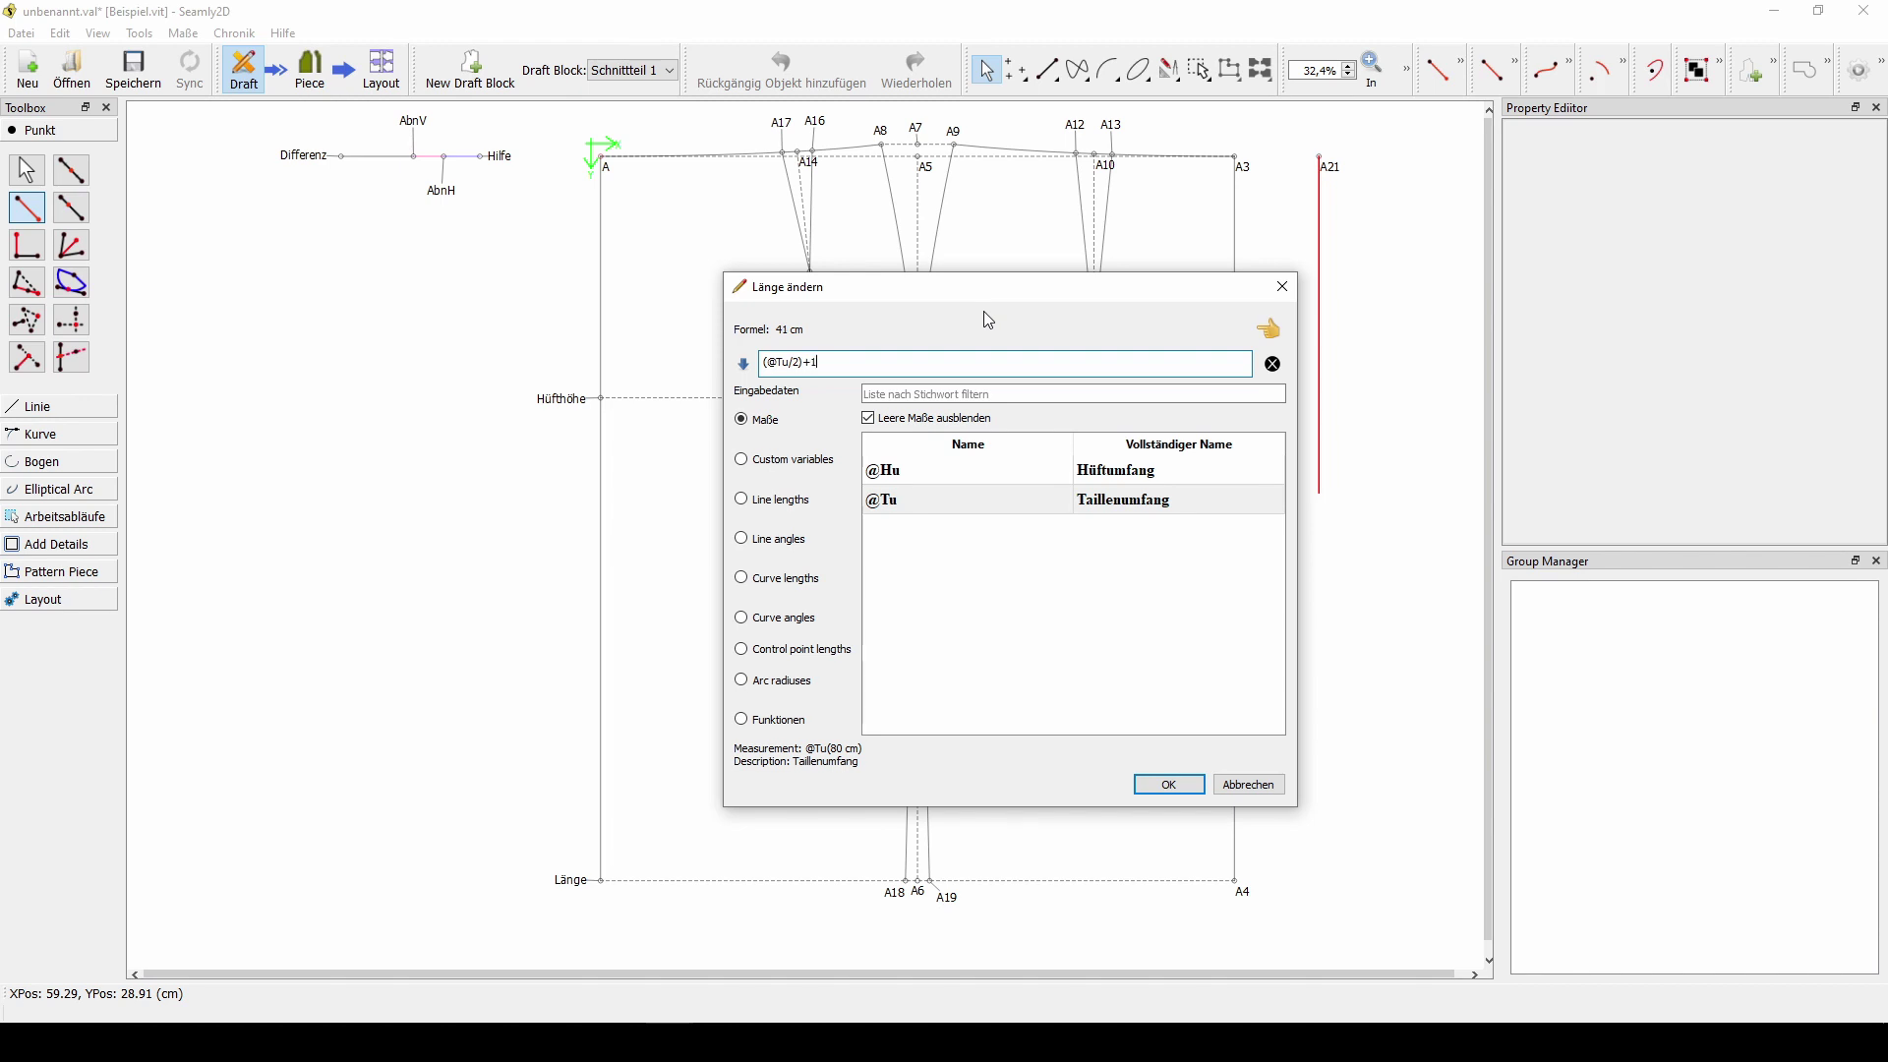
left_click(1184, 784)
left_click(1068, 674)
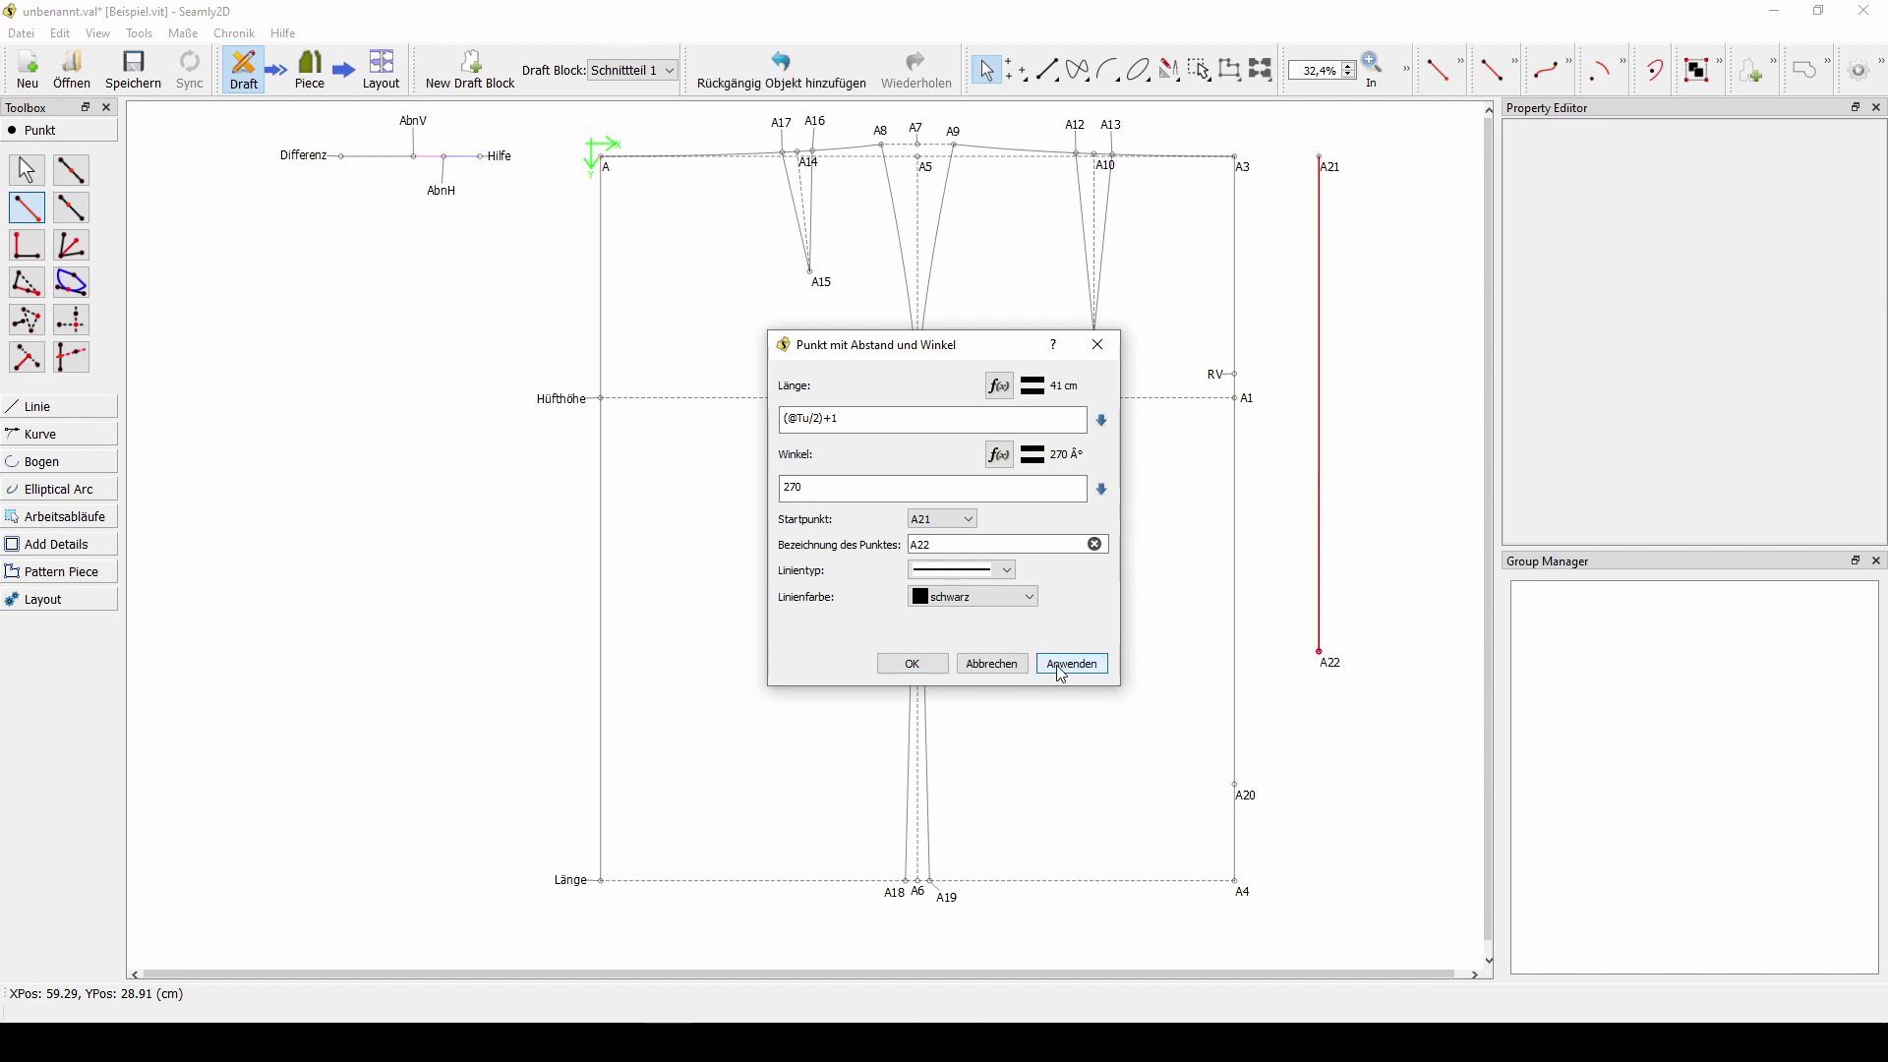
left_click(914, 666)
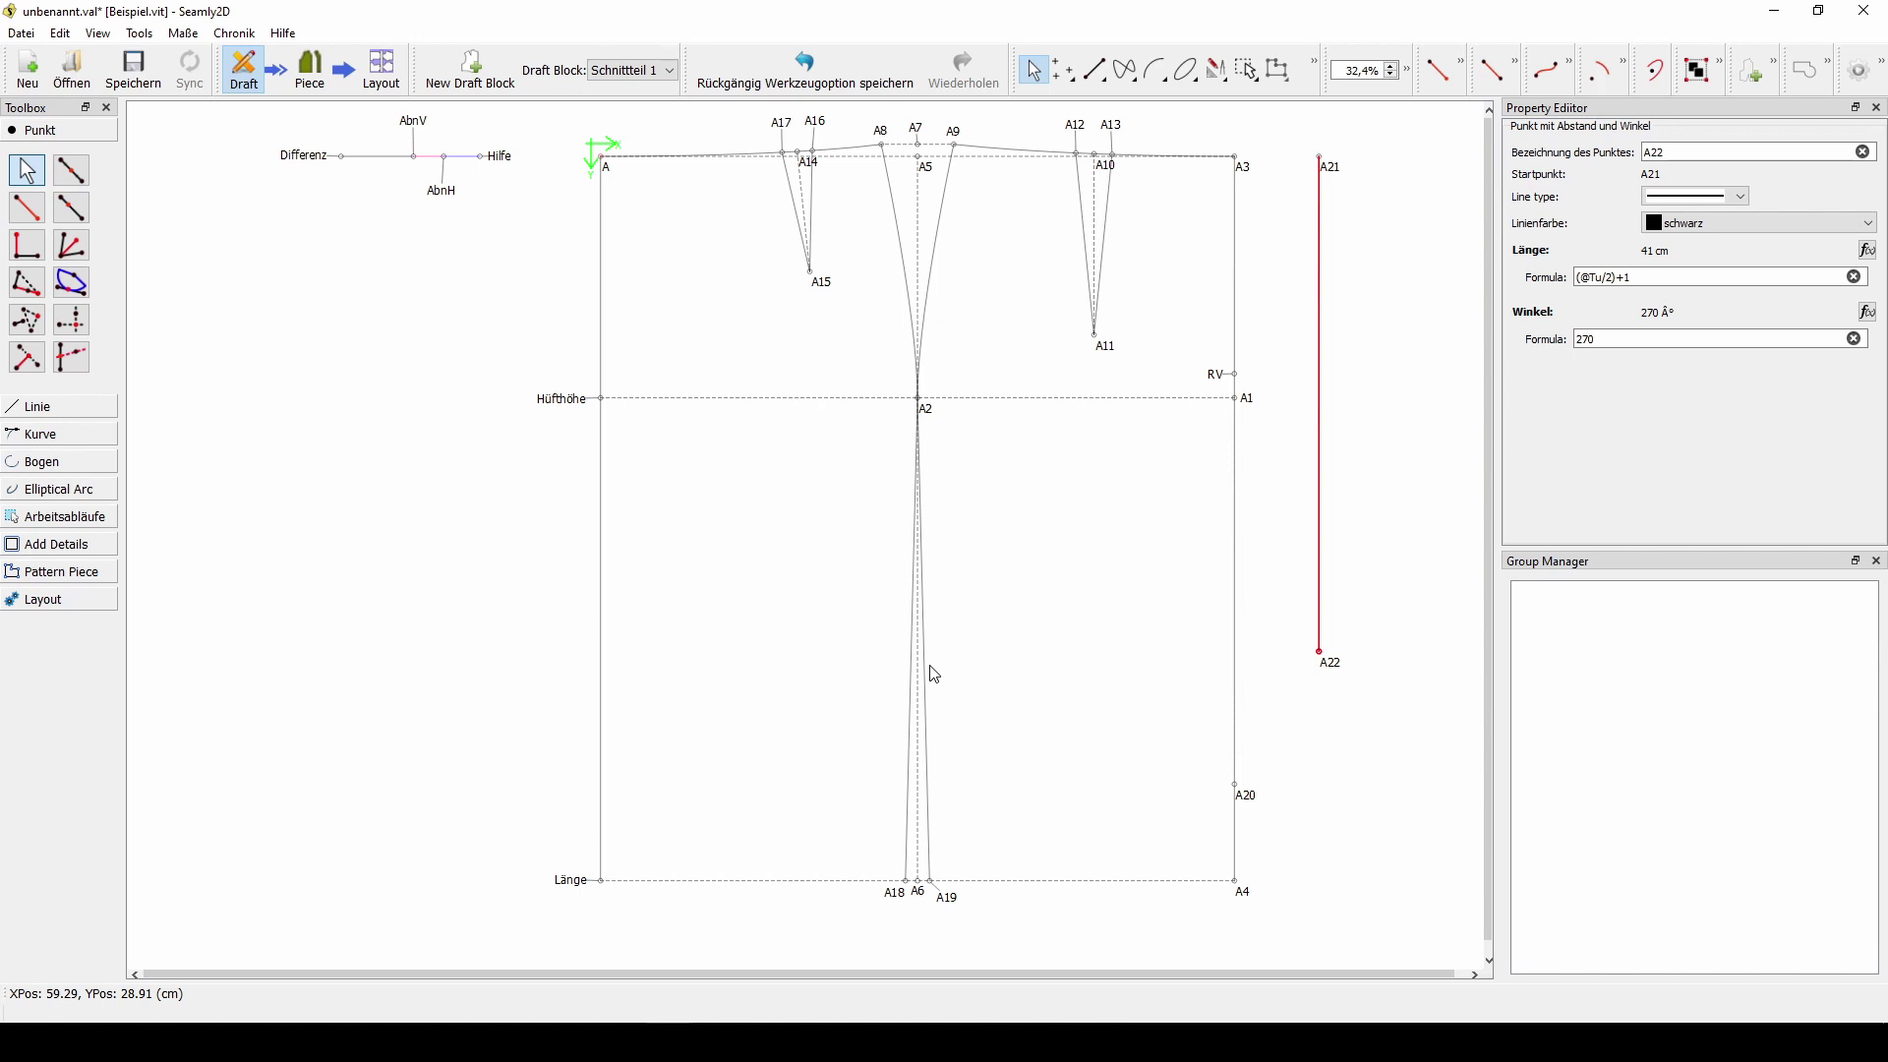
left_click(27, 207)
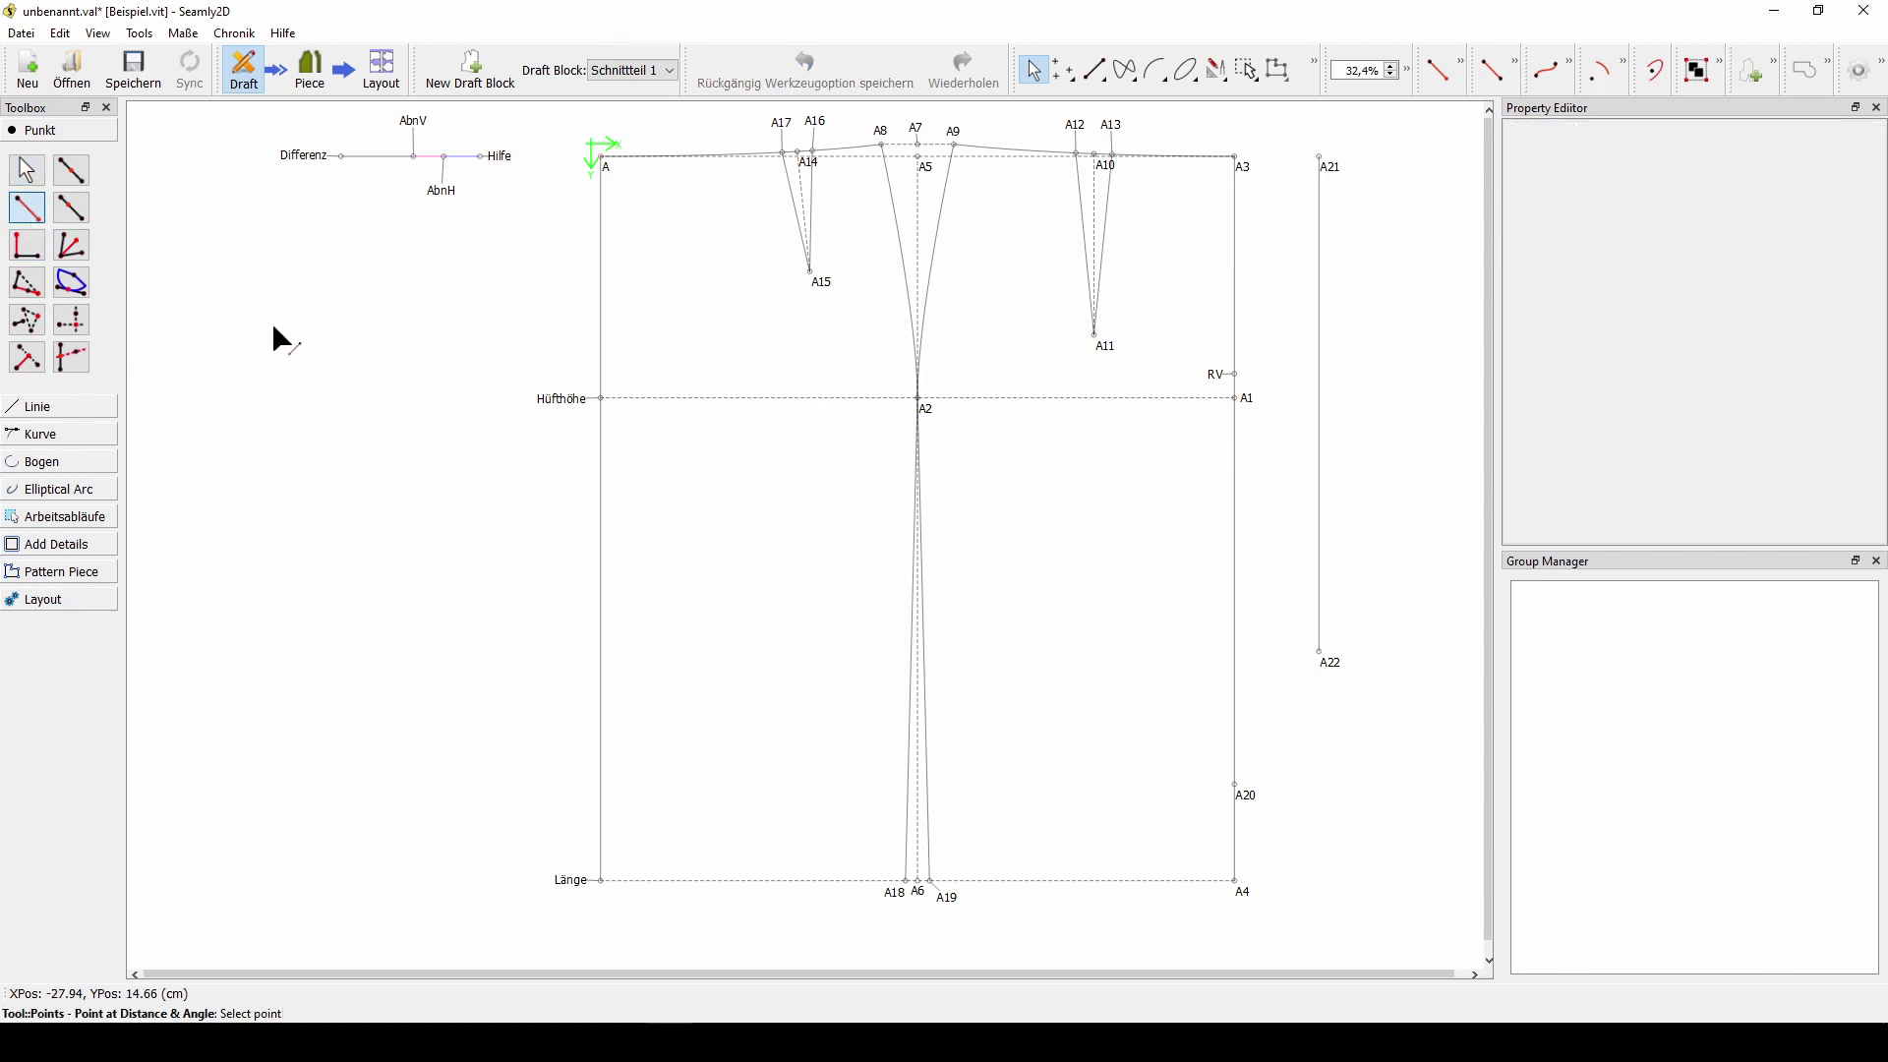
- Place point A23 from A22 with a length of 3 cm straight down at 270°
left_click(1327, 663)
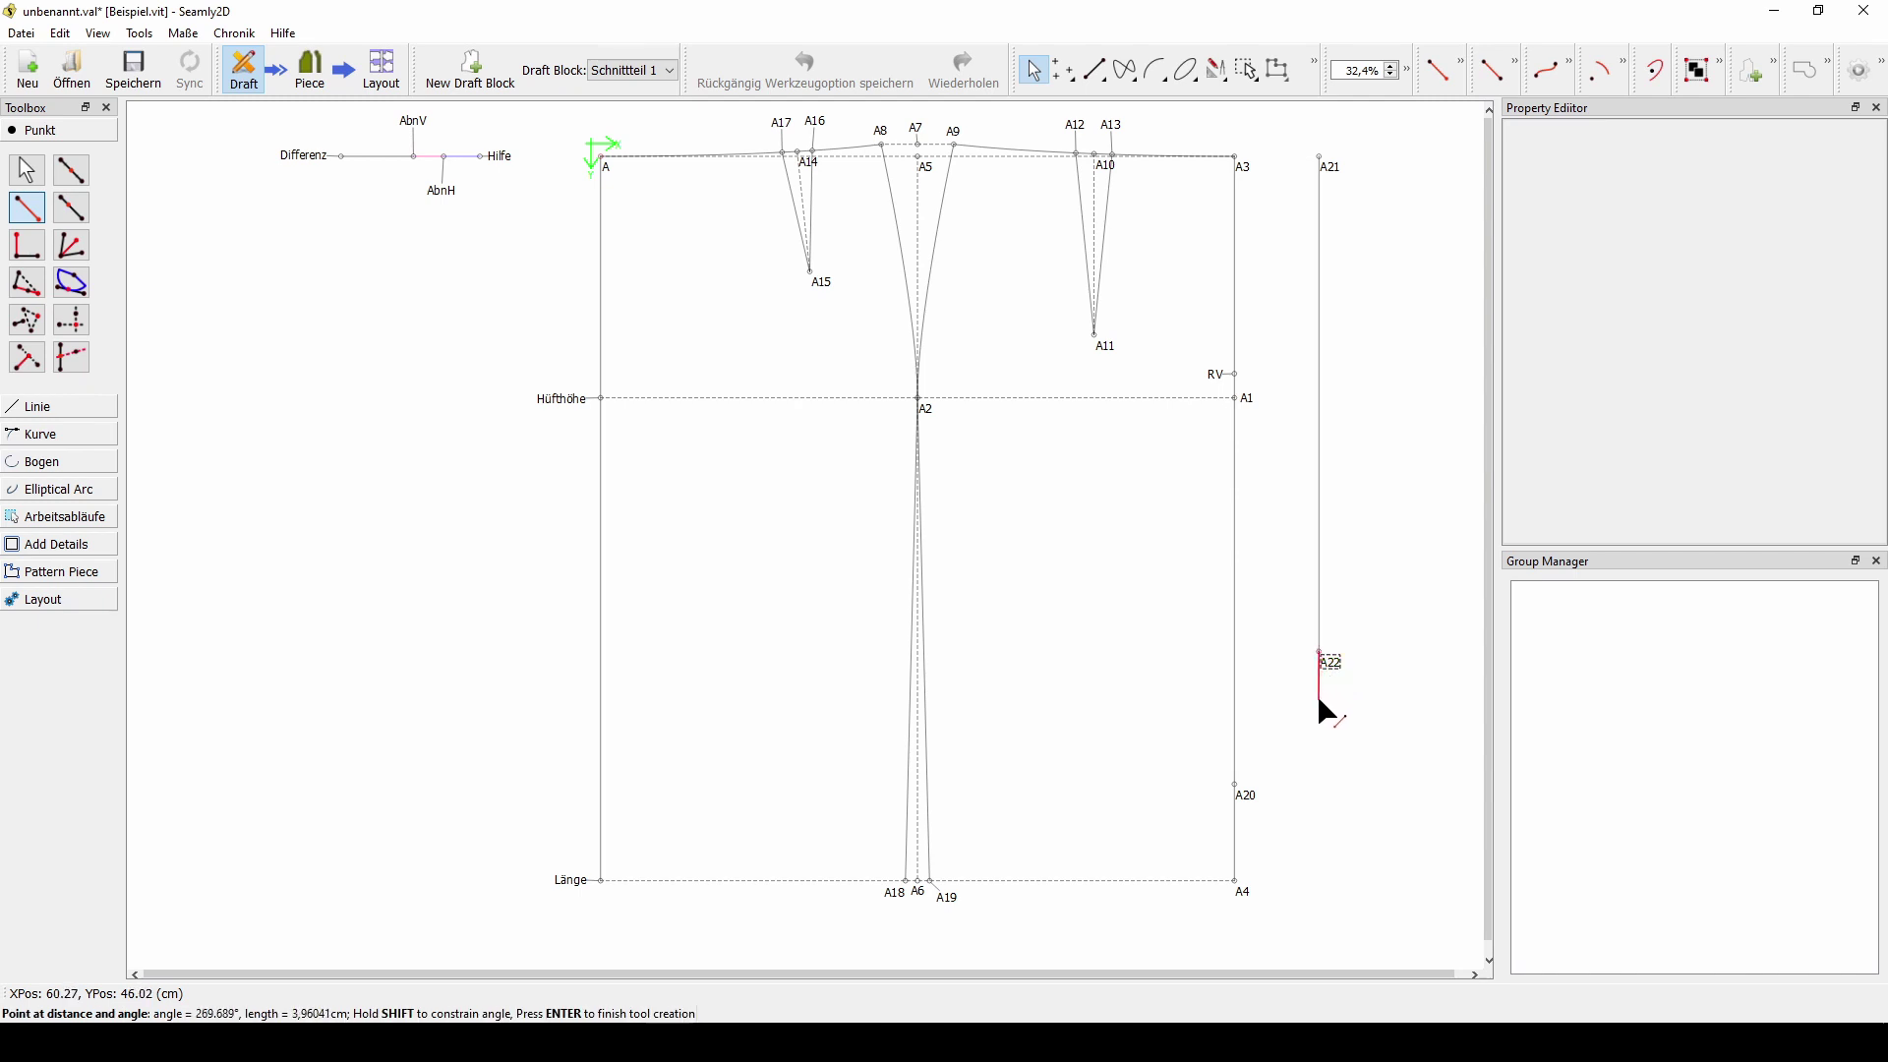
left_click(1330, 726, "shift")
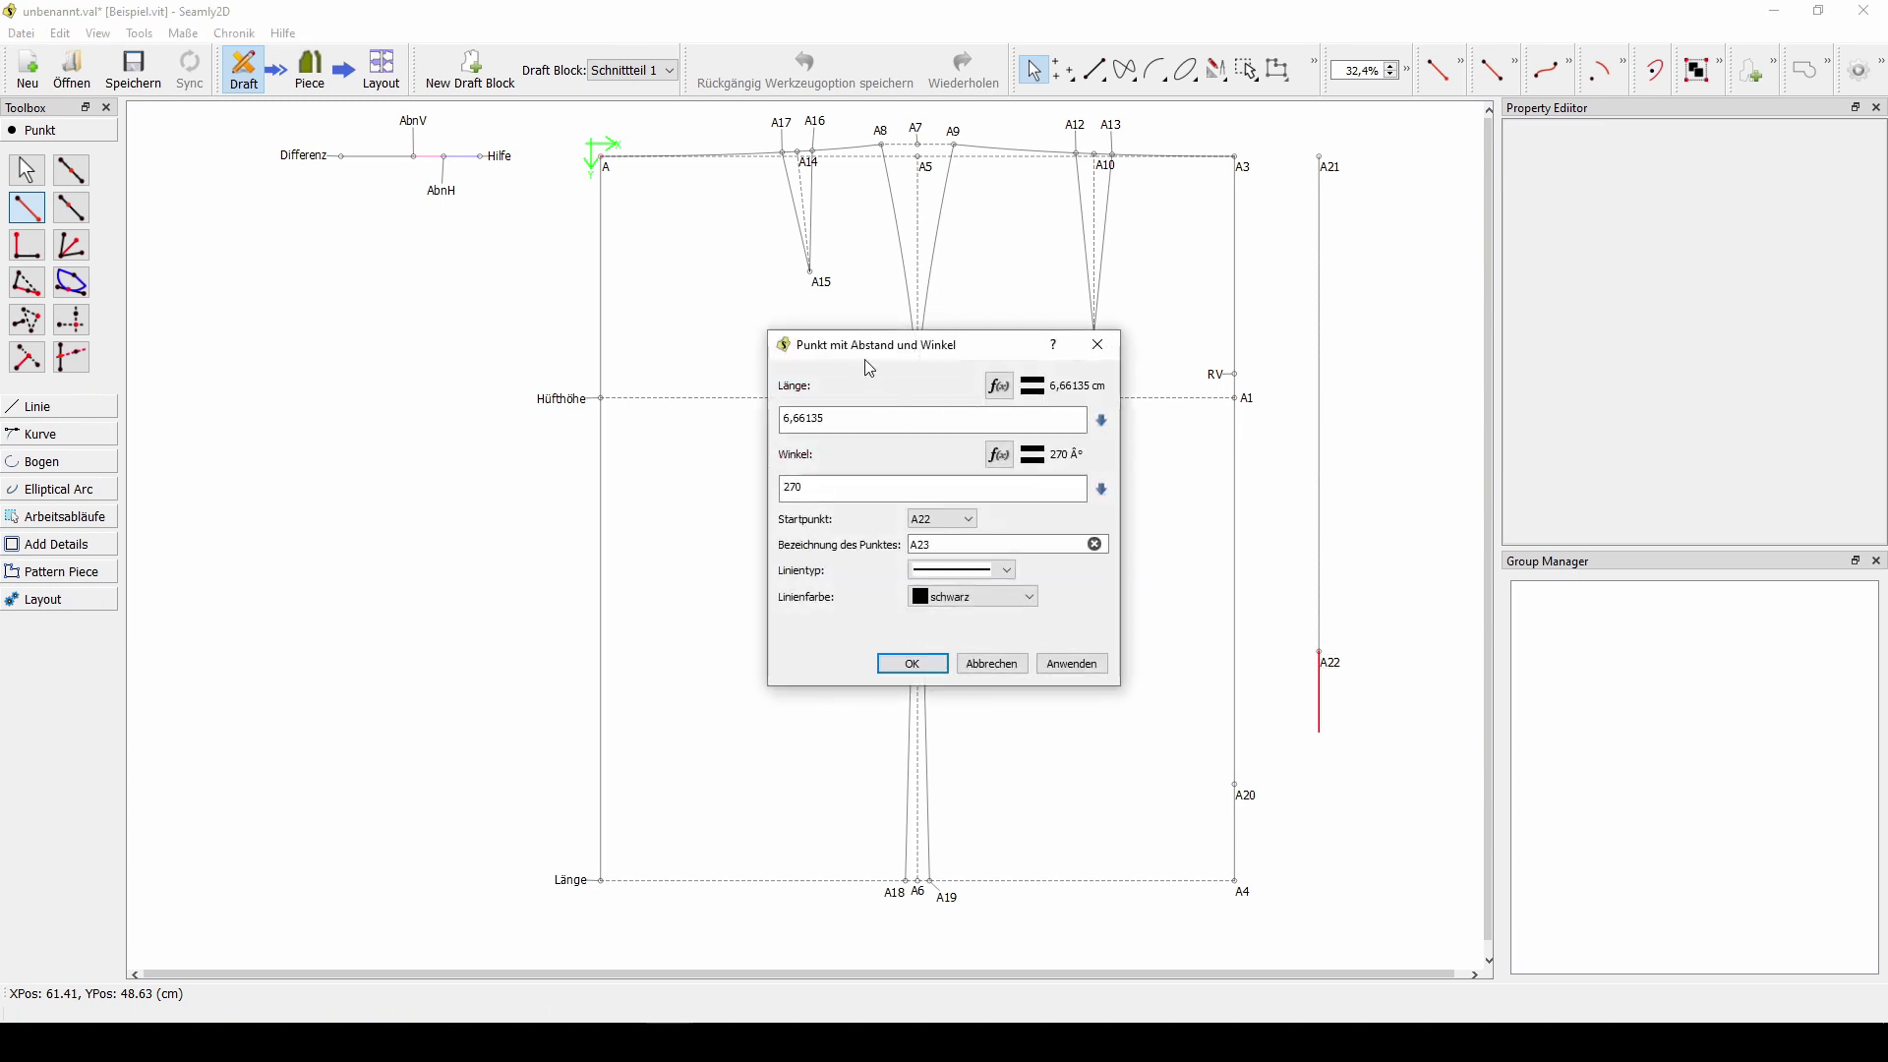
left_click_drag(866, 360, 795, 335)
left_click(773, 397)
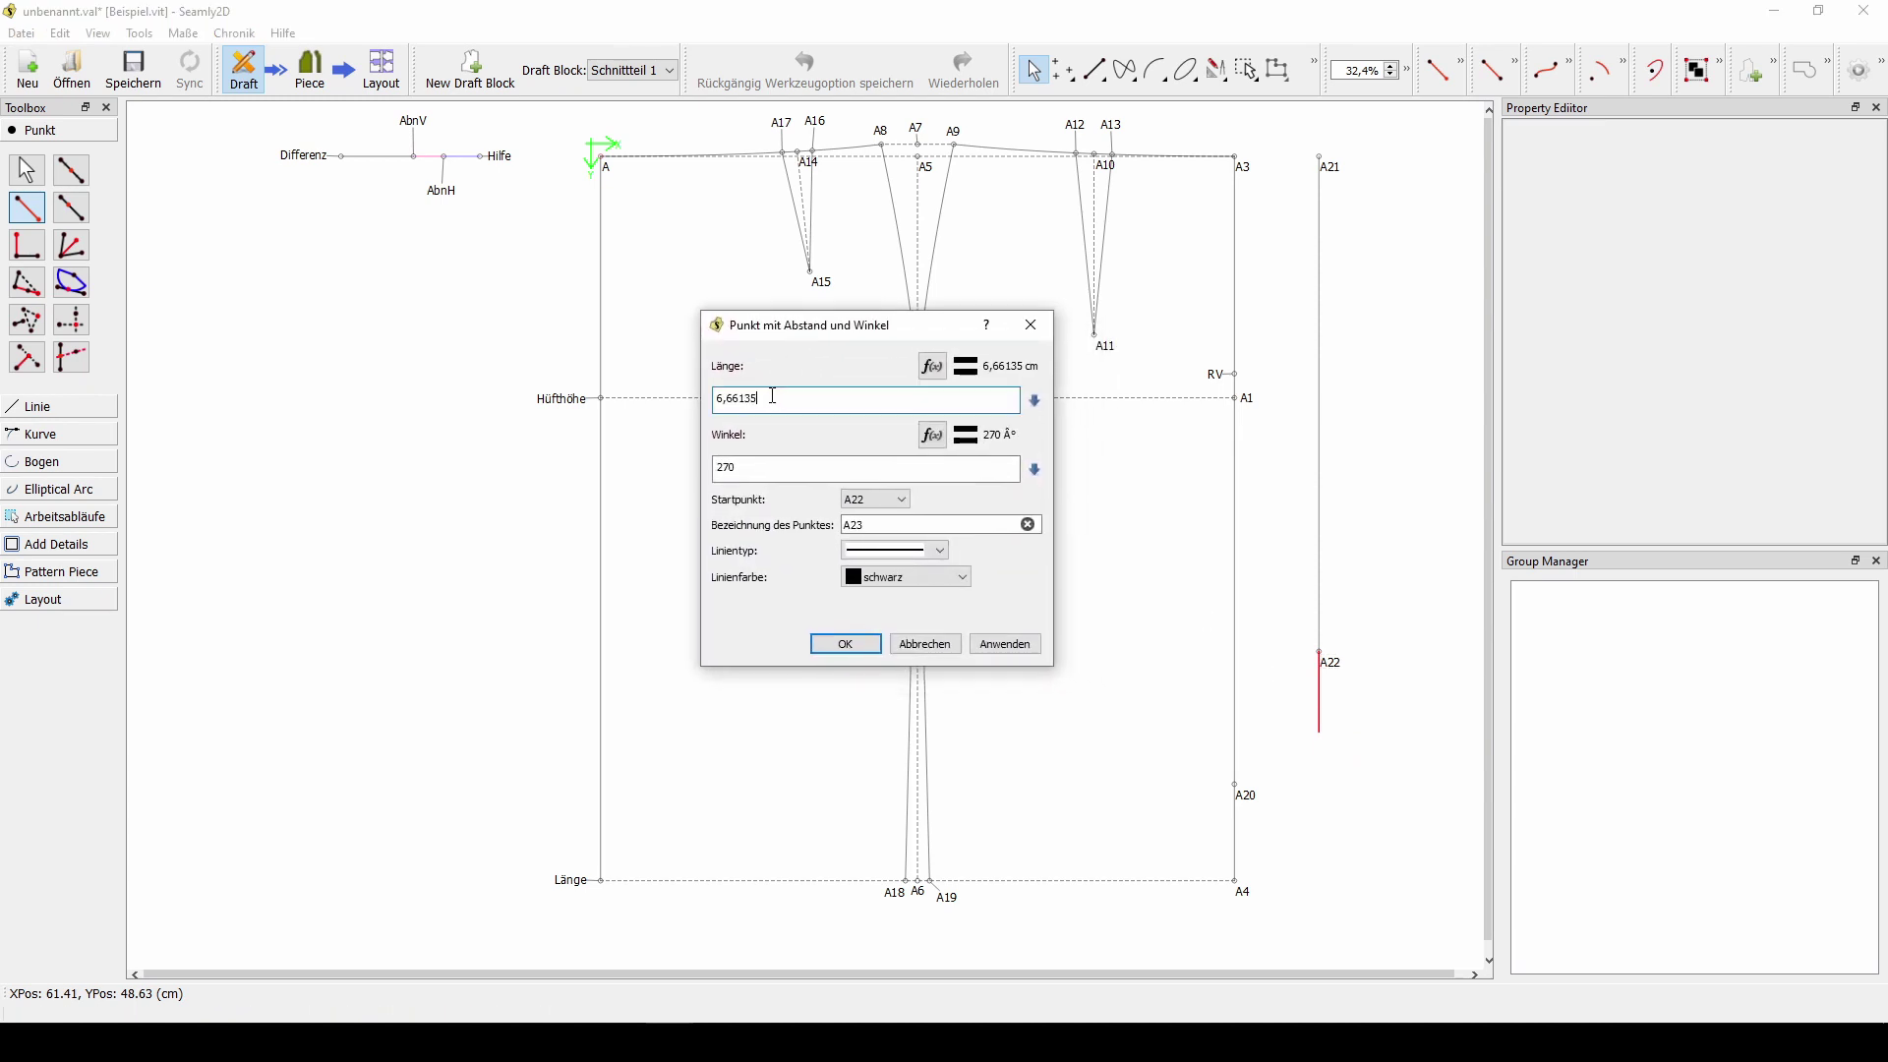
left_click_drag(745, 397, 711, 395)
type("3")
left_click(846, 643)
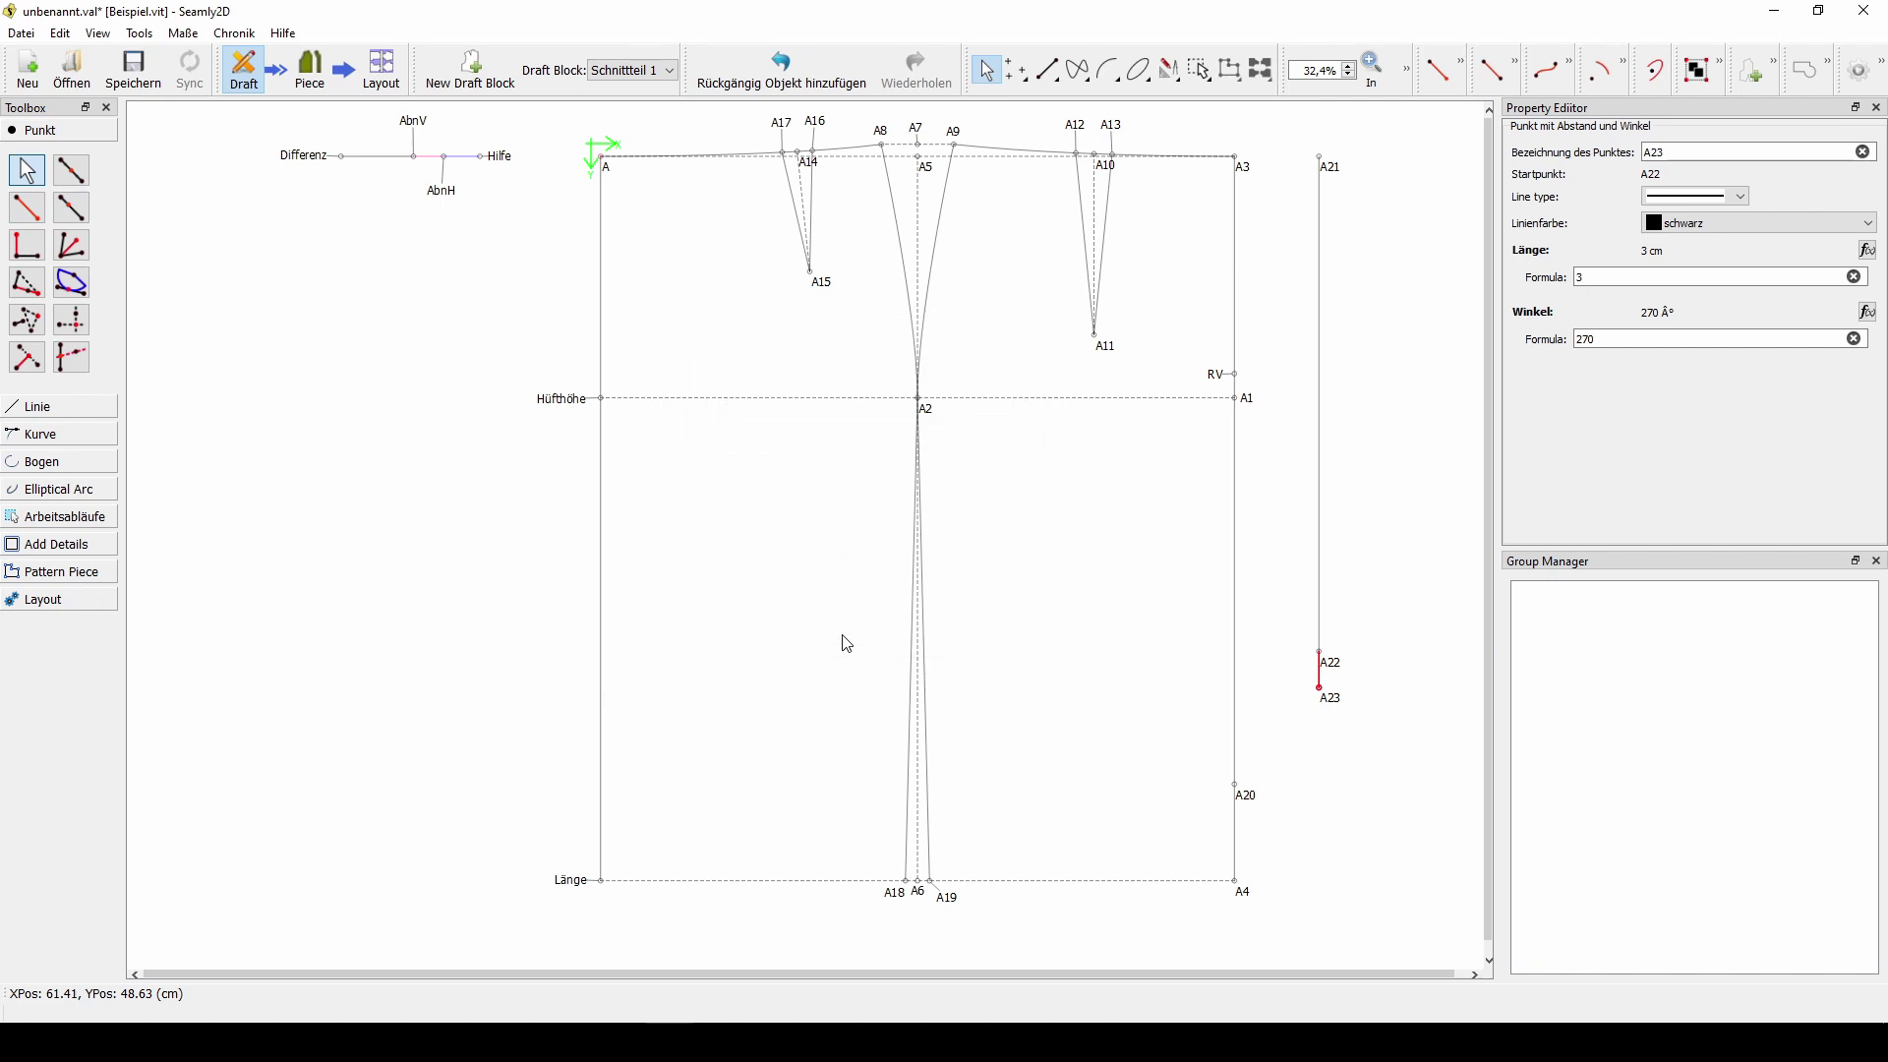
left_click(848, 644)
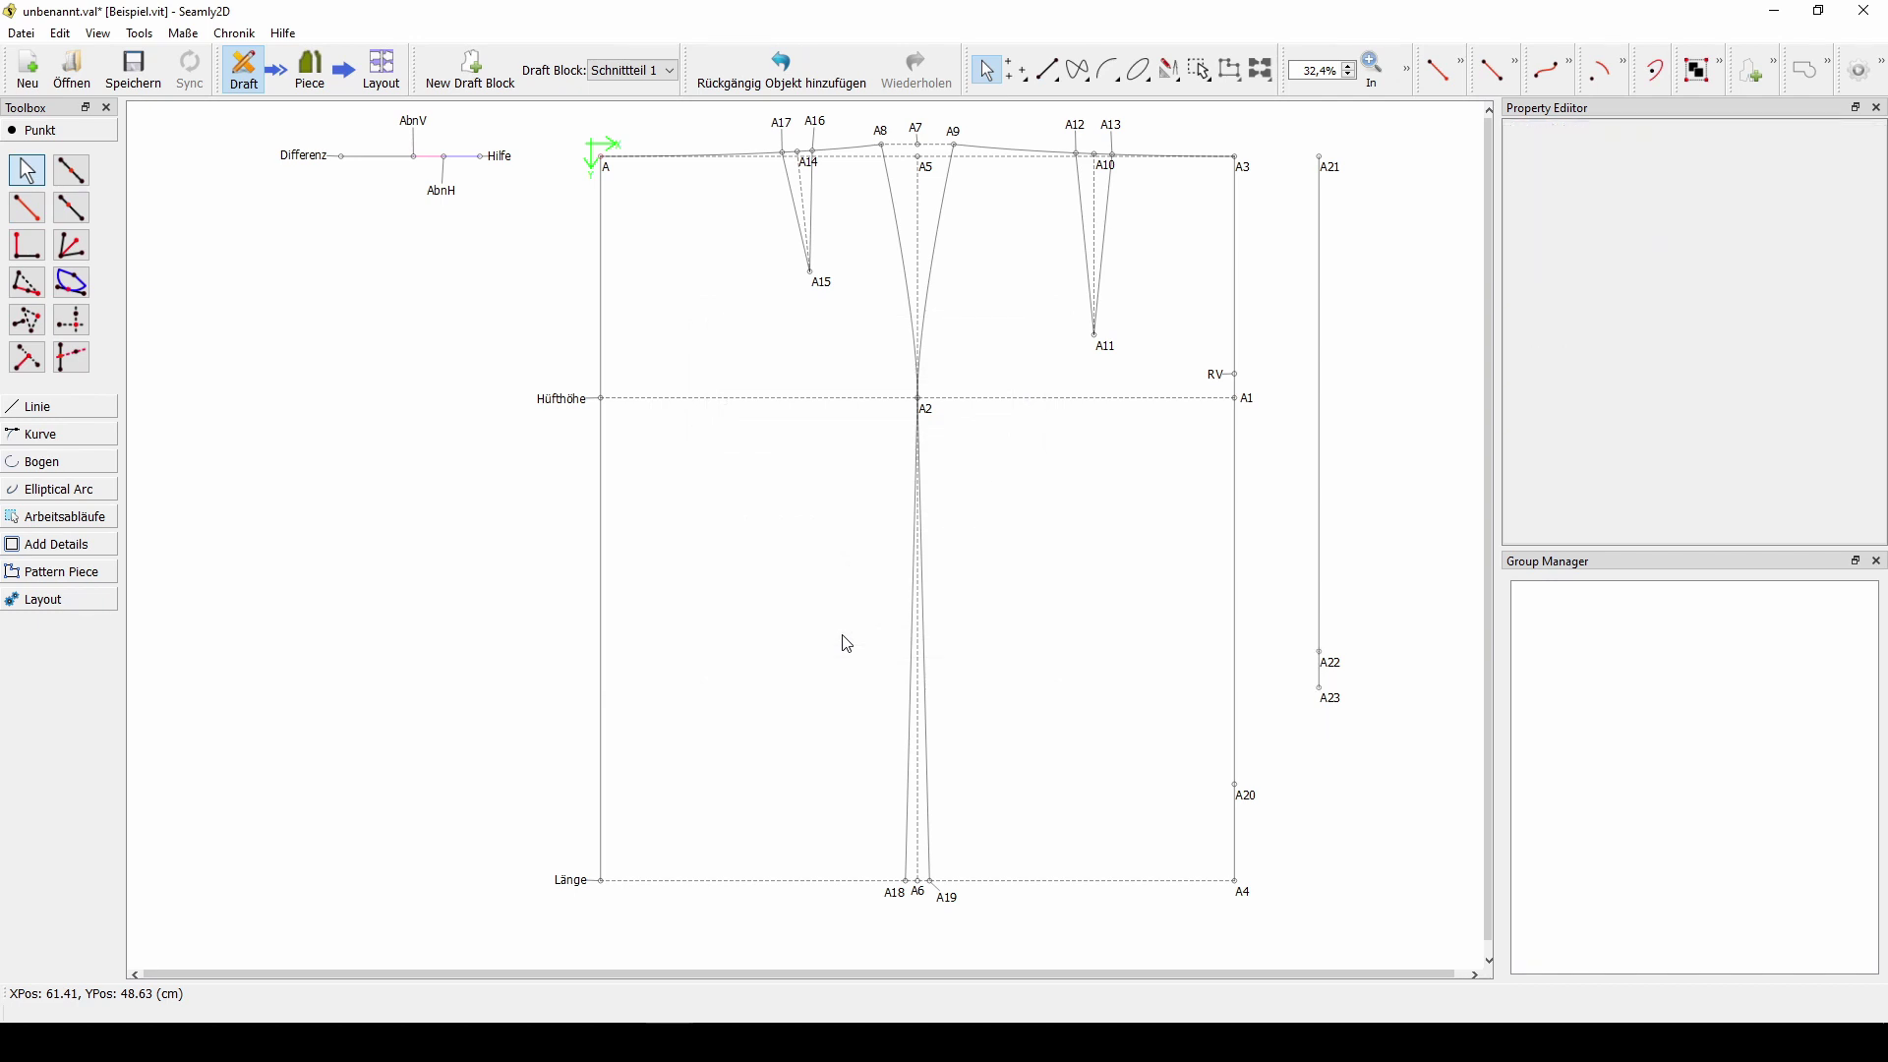
- Place point A24 from A21 with a length of 3,5 cm at 0°
left_click(14, 212)
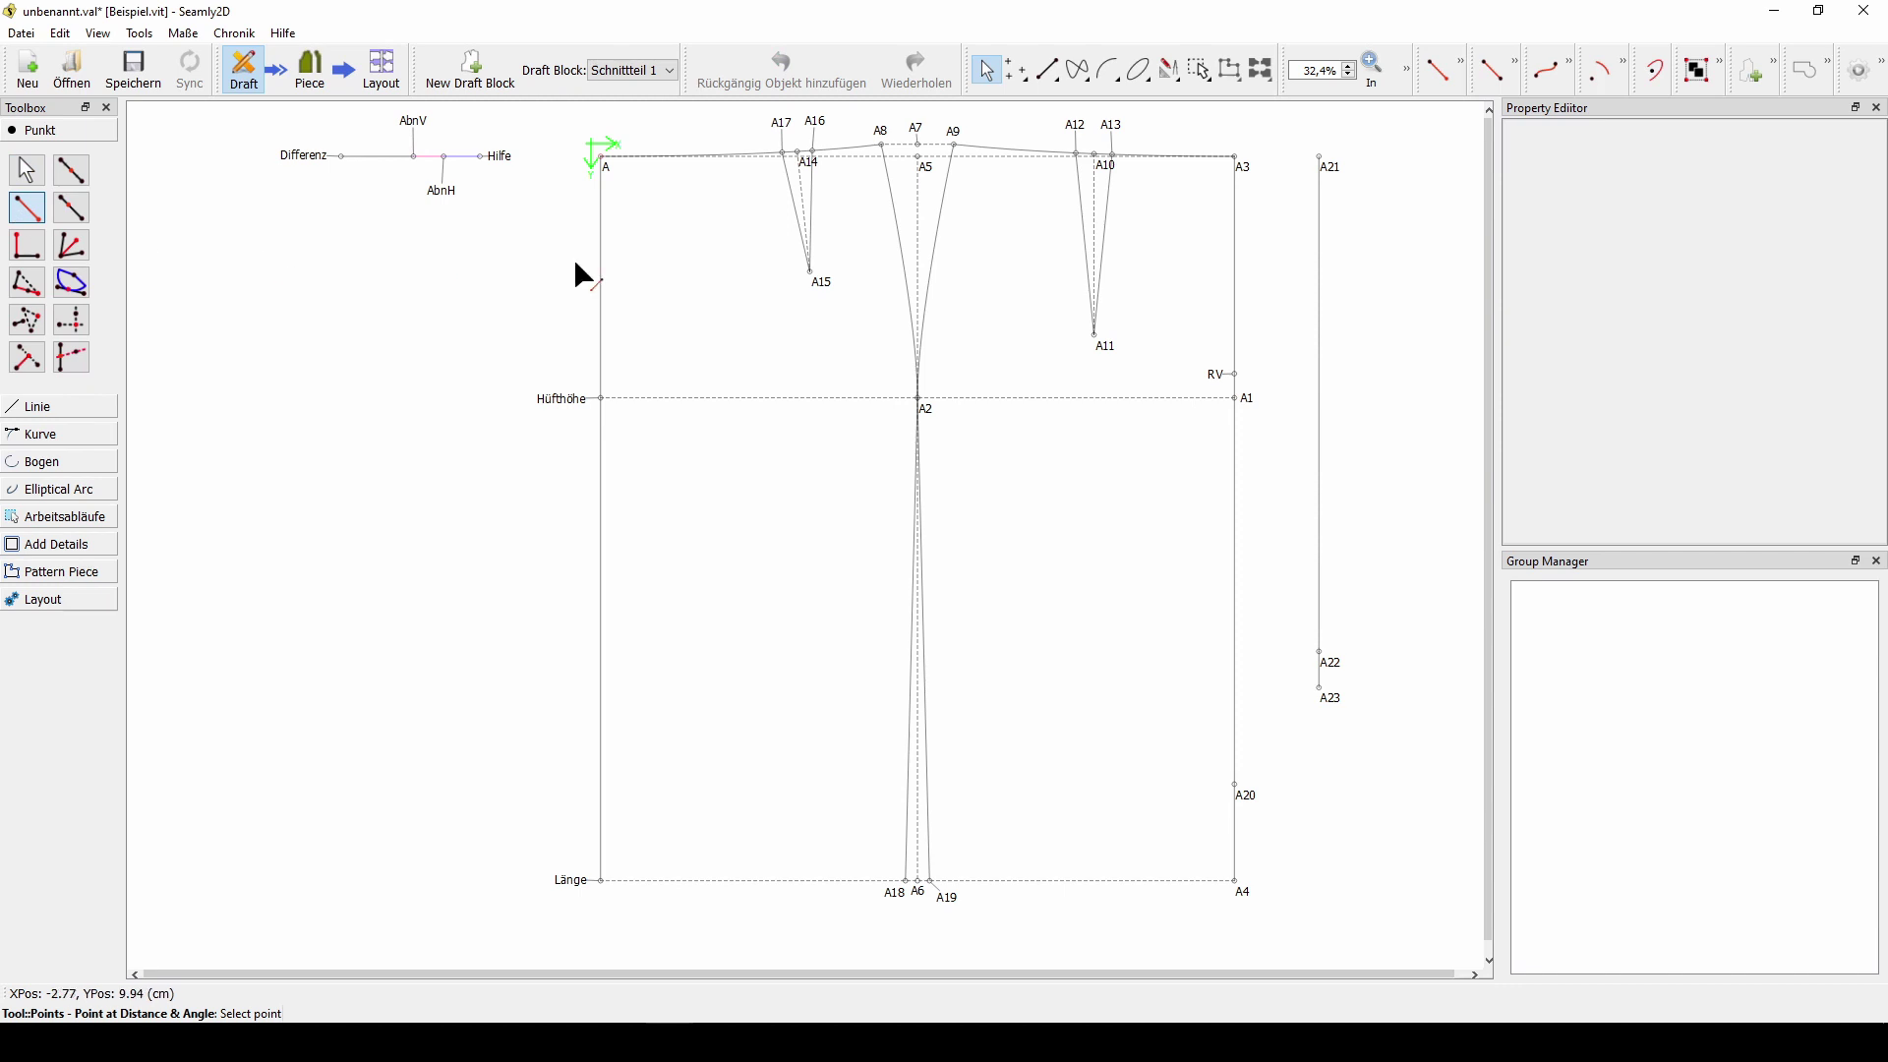
left_click(1331, 169)
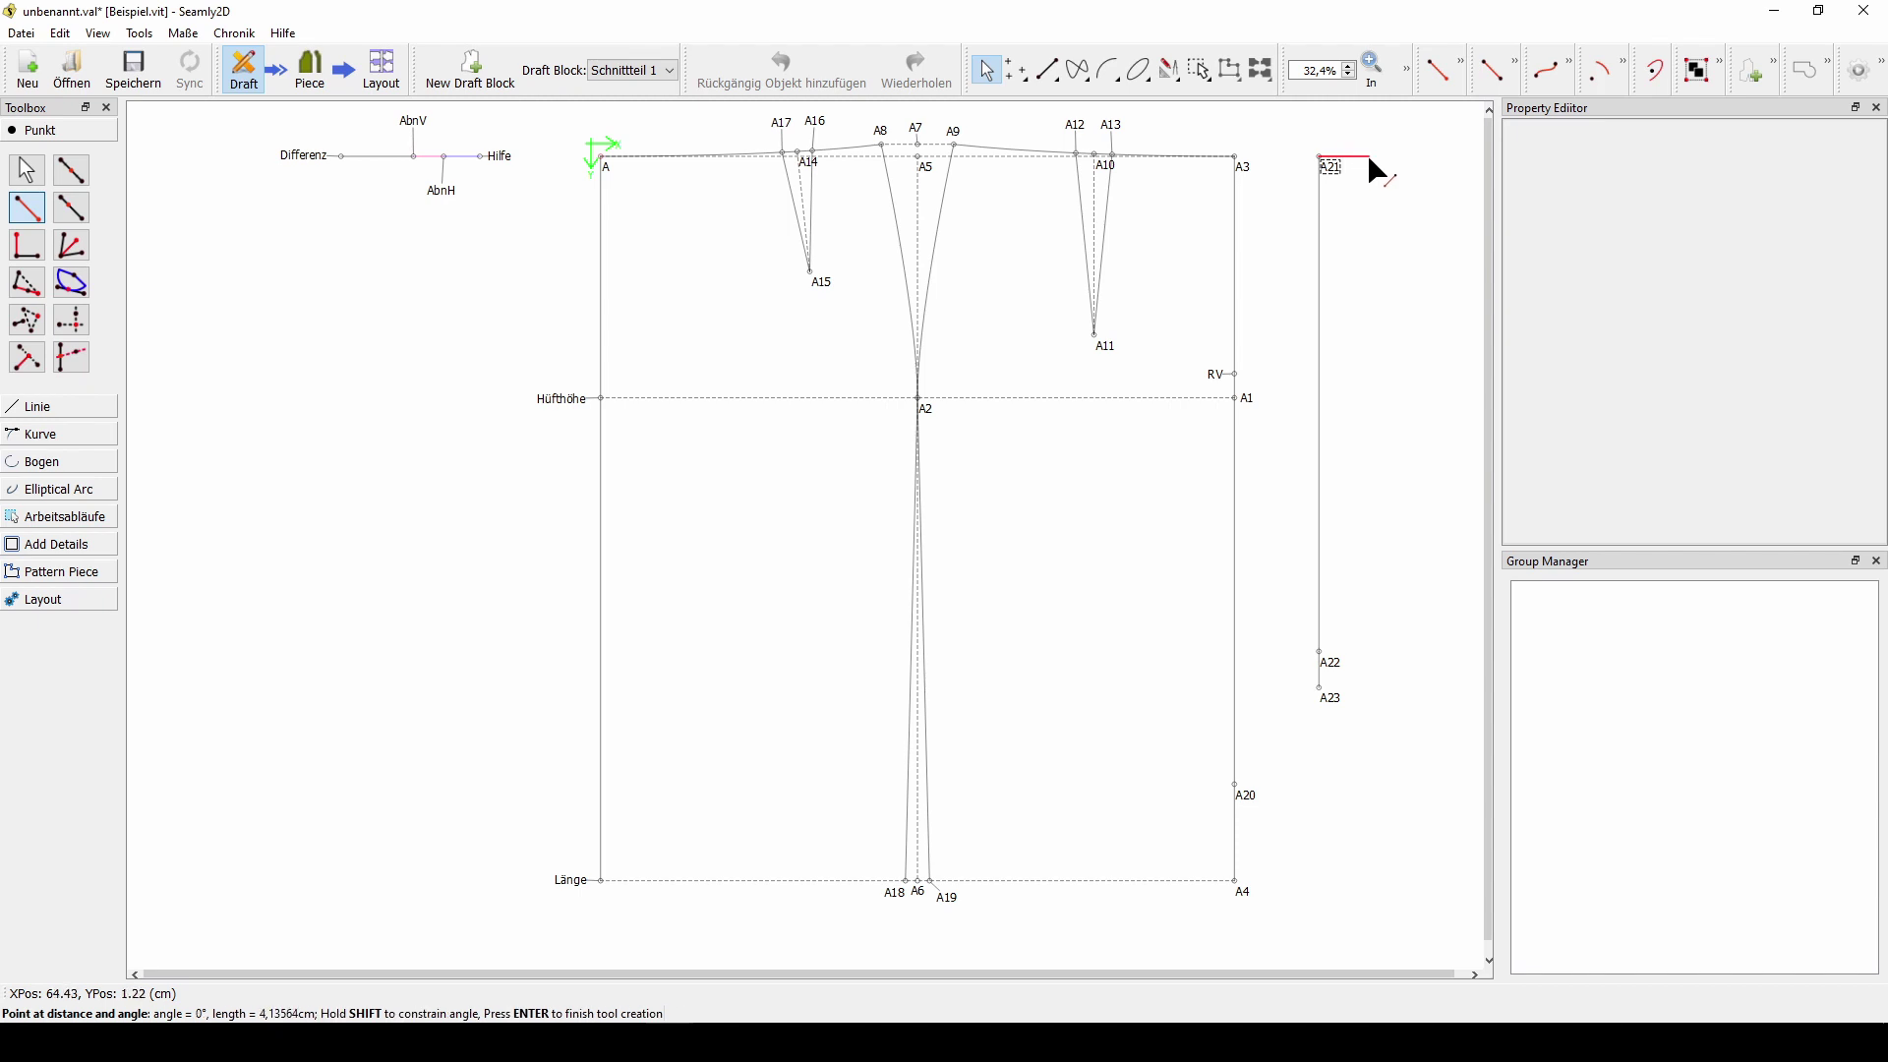
left_click(1370, 155)
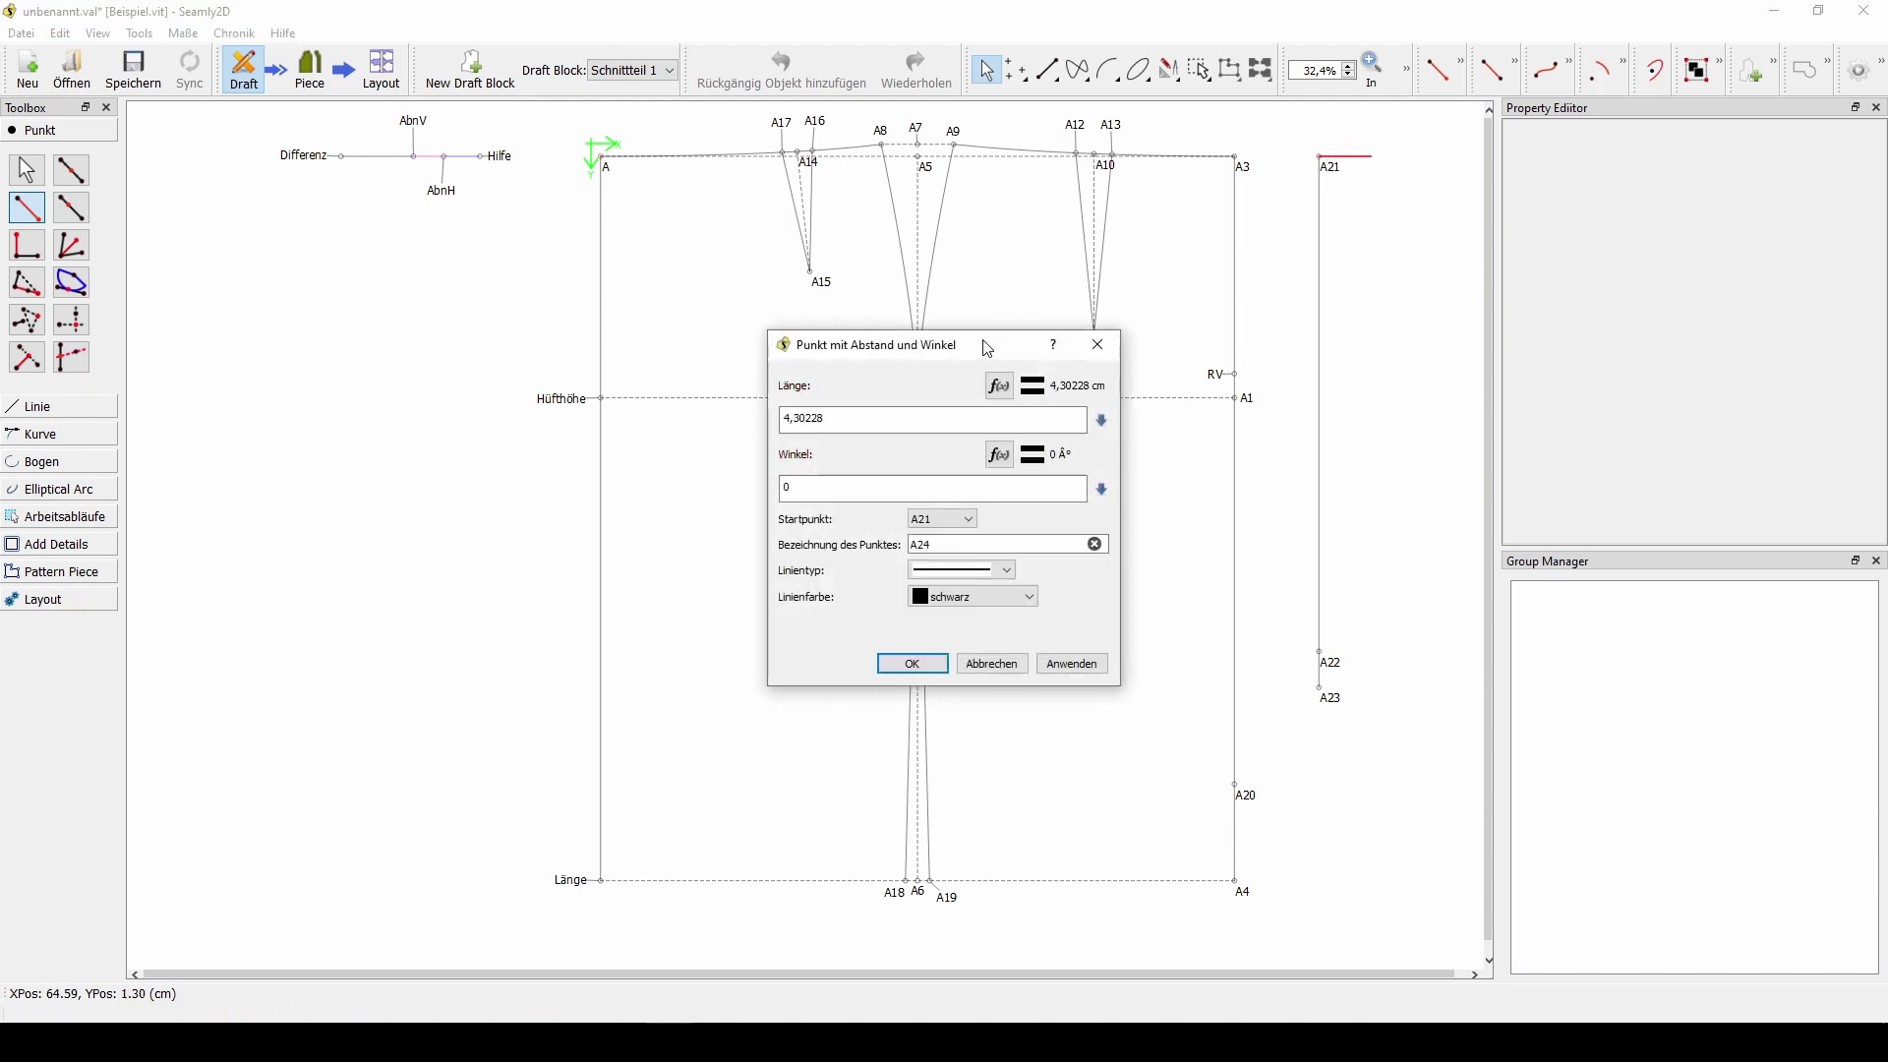
left_click_drag(981, 345, 847, 260)
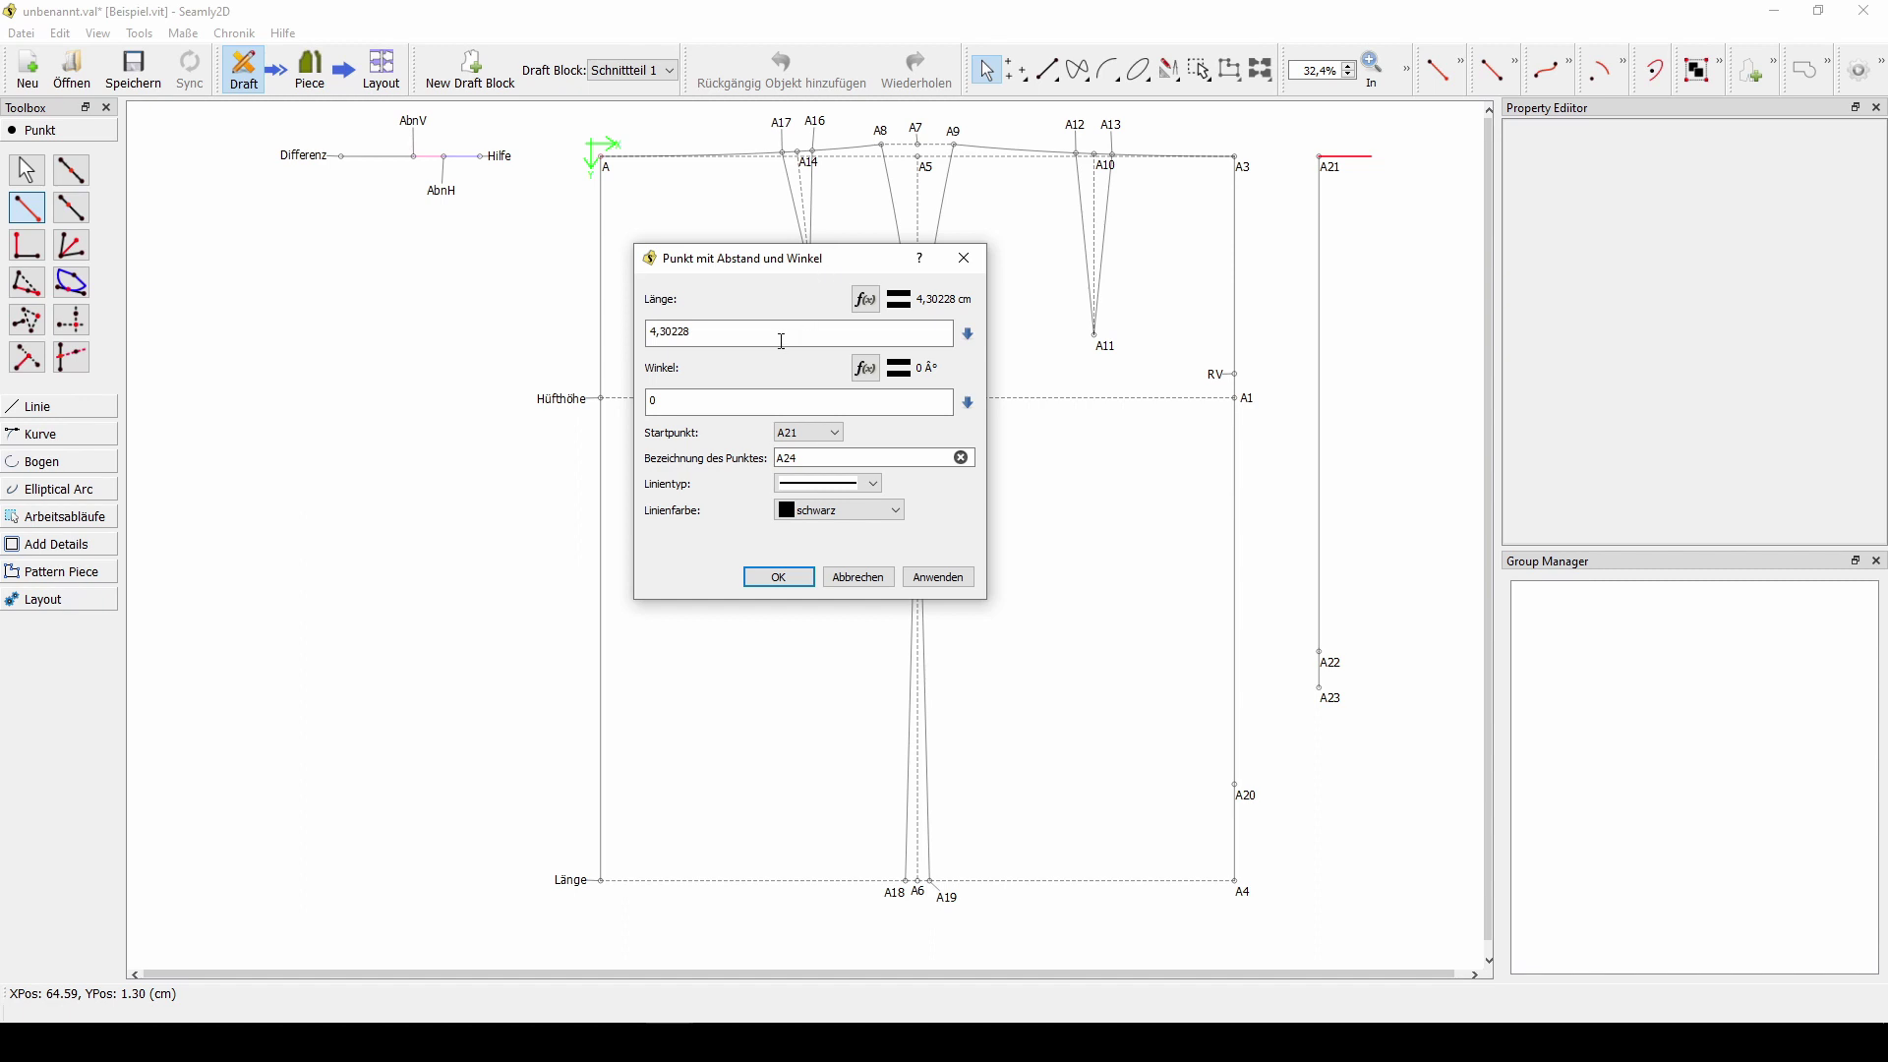
left_click_drag(698, 334, 623, 336)
type("3,5")
left_click(782, 577)
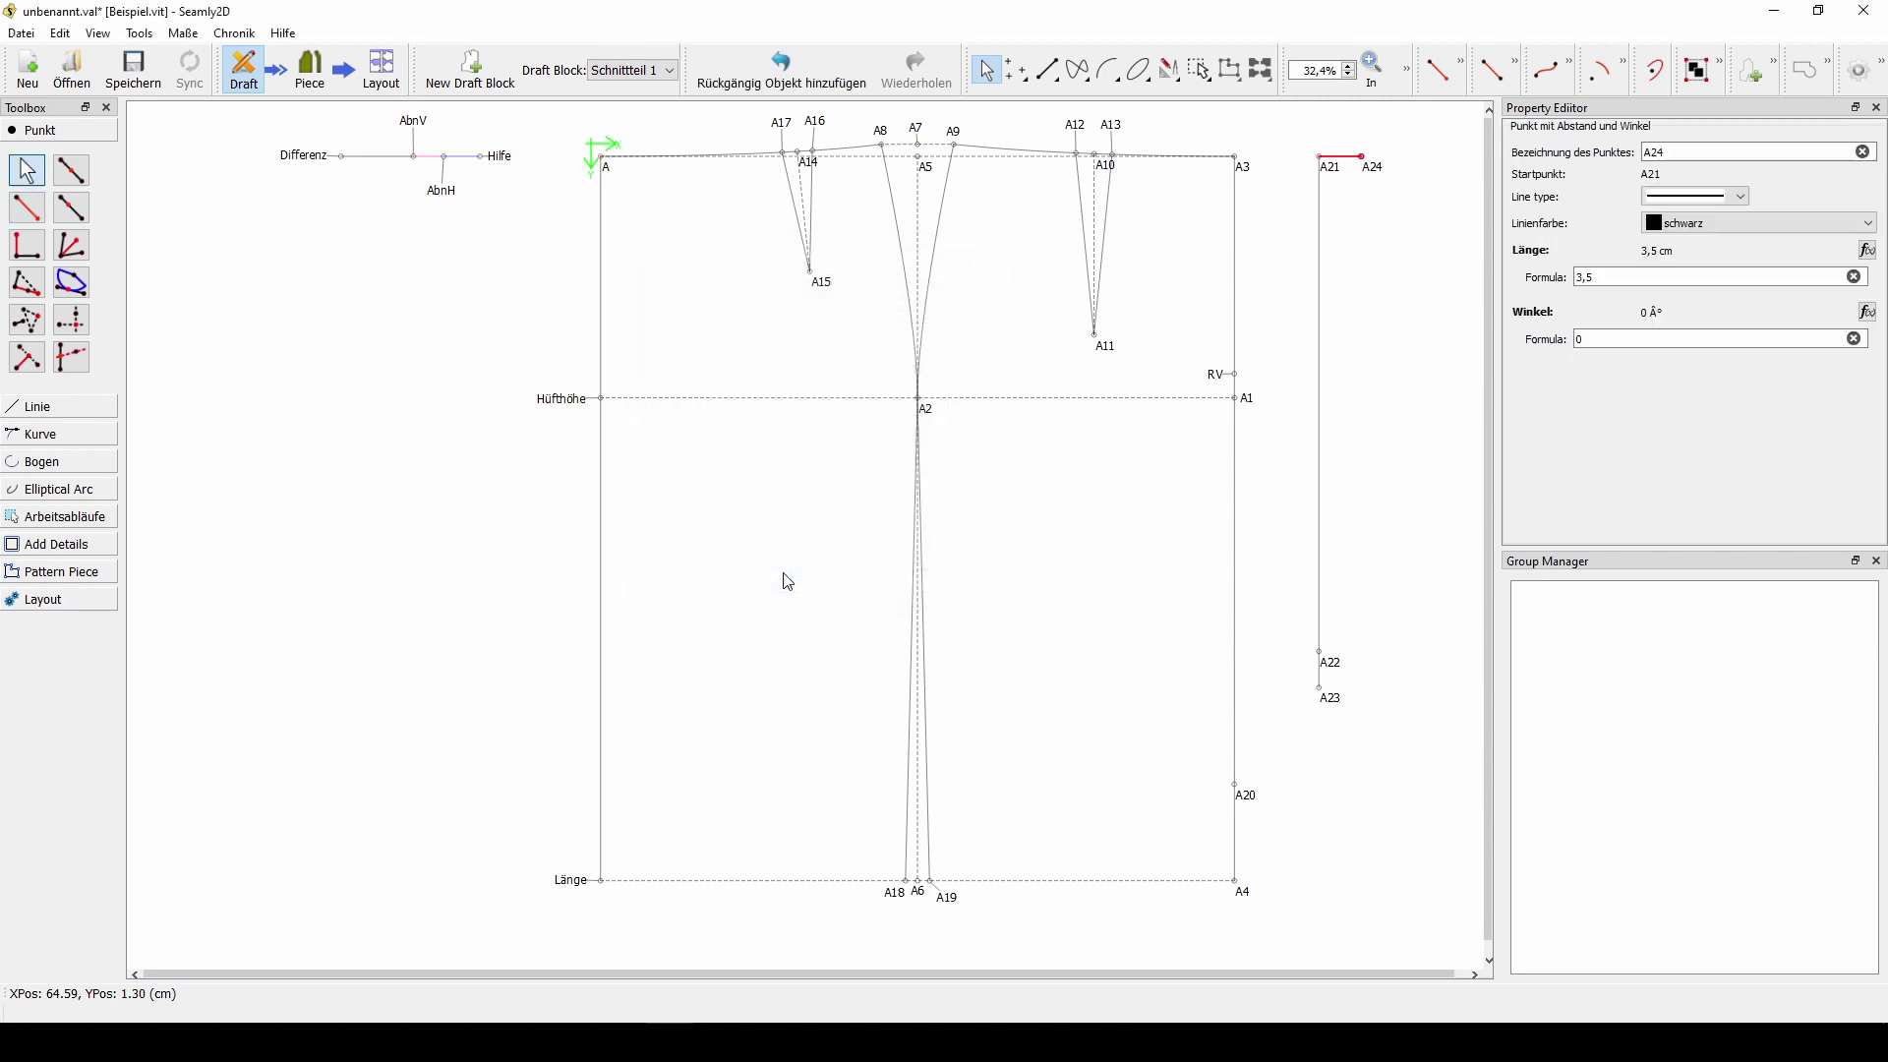
left_click(27, 207)
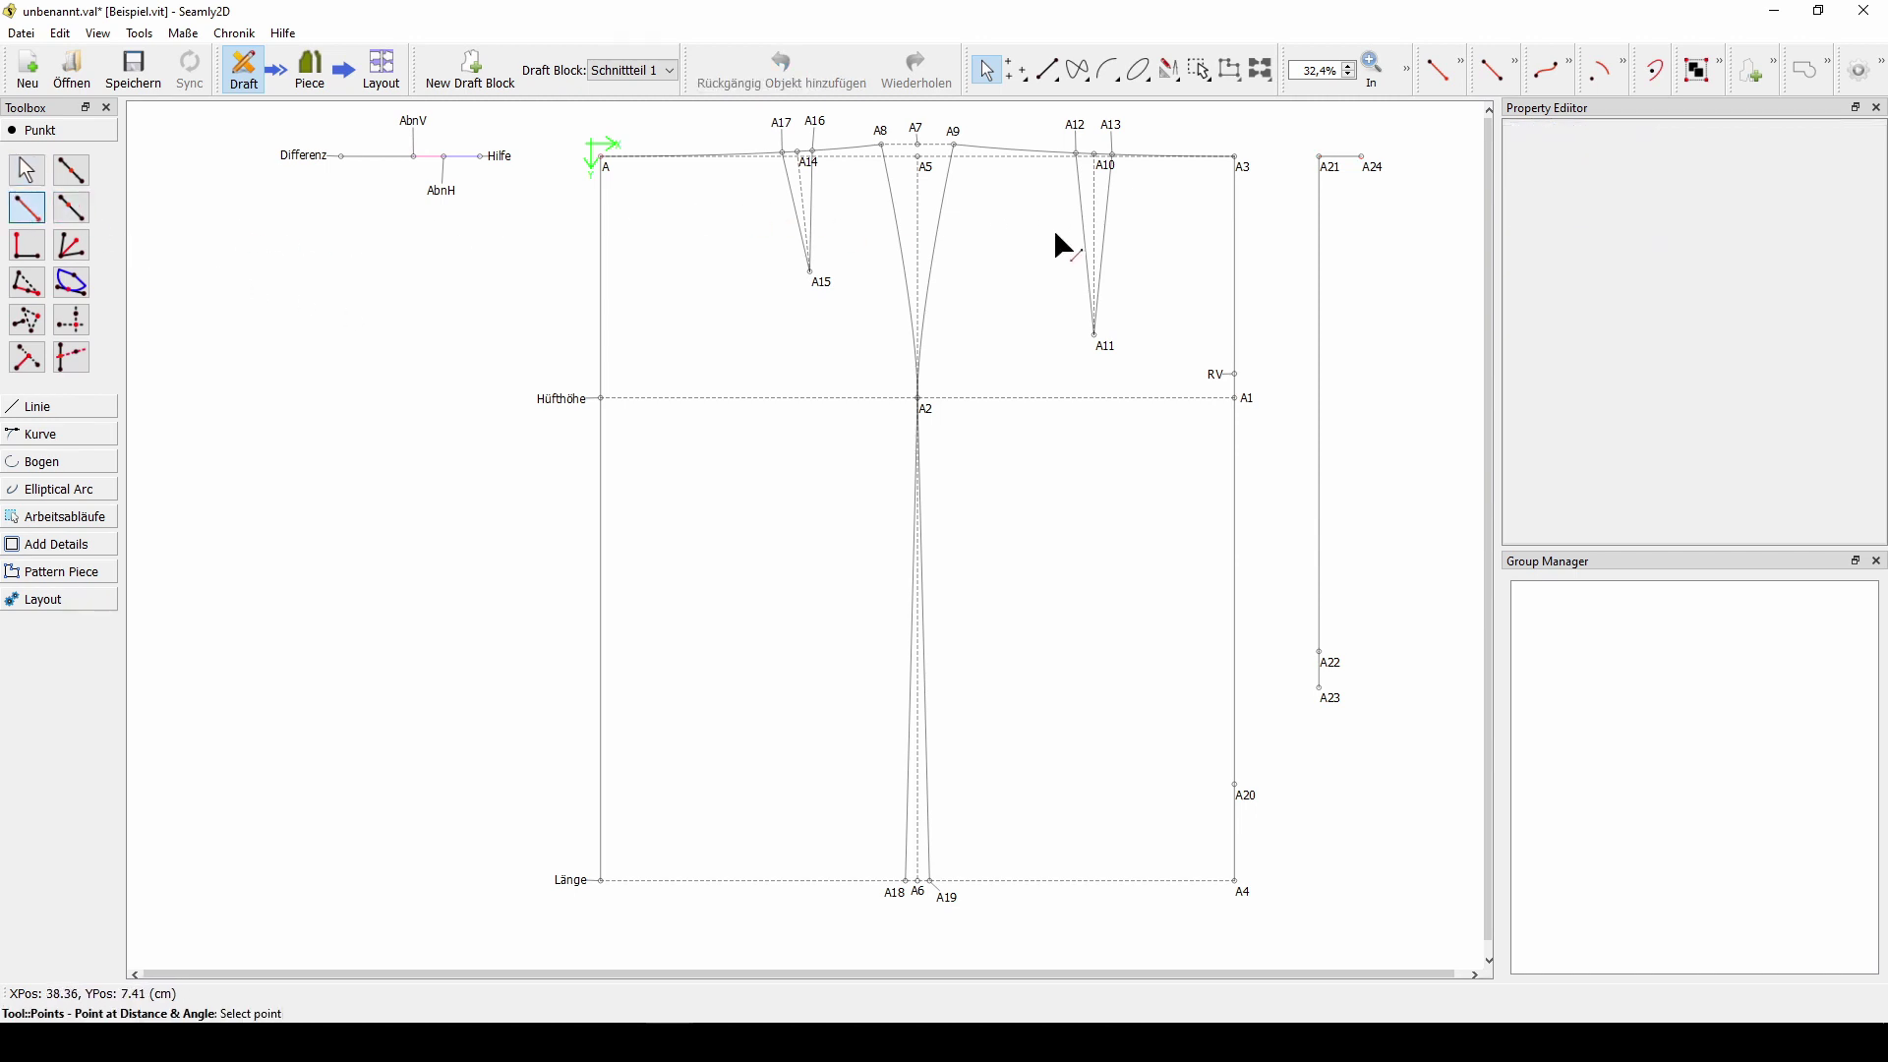
- Start a new distance-and-angle point to the right of A24 and open its length formula
left_click(1374, 168)
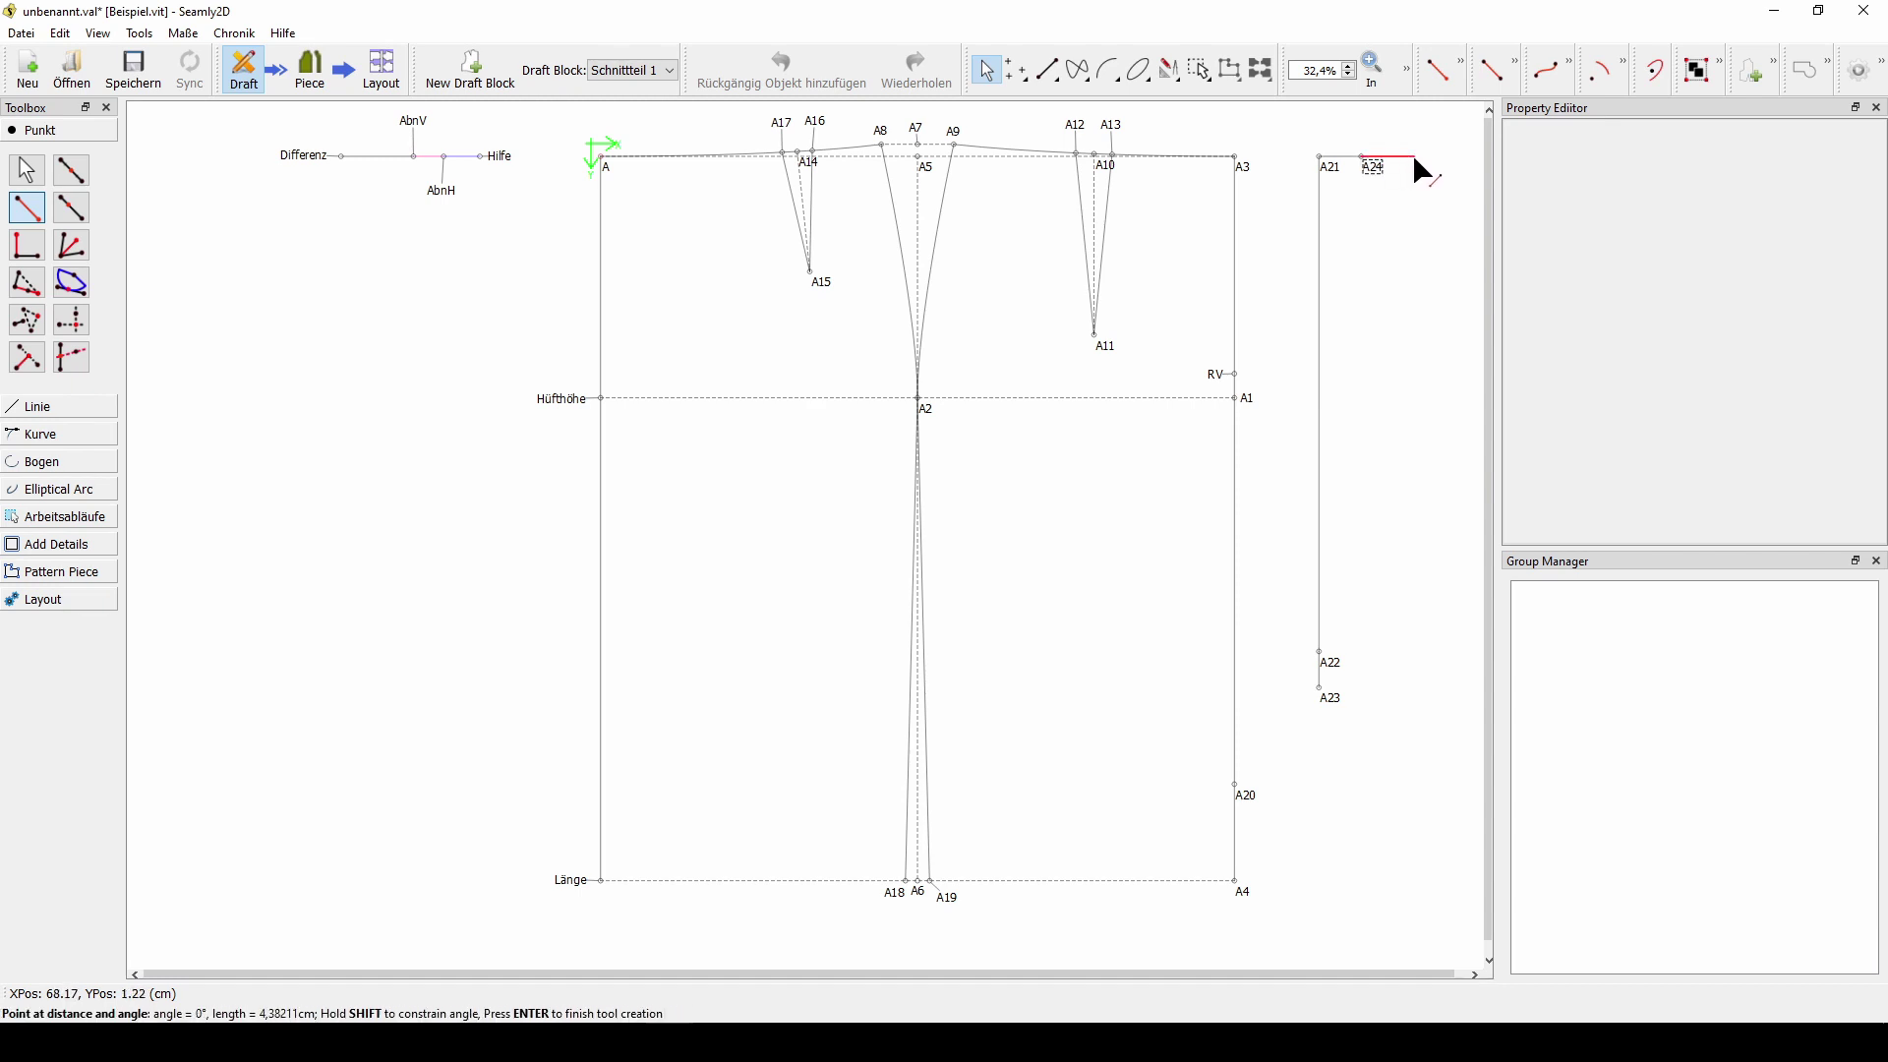
left_click(1426, 174)
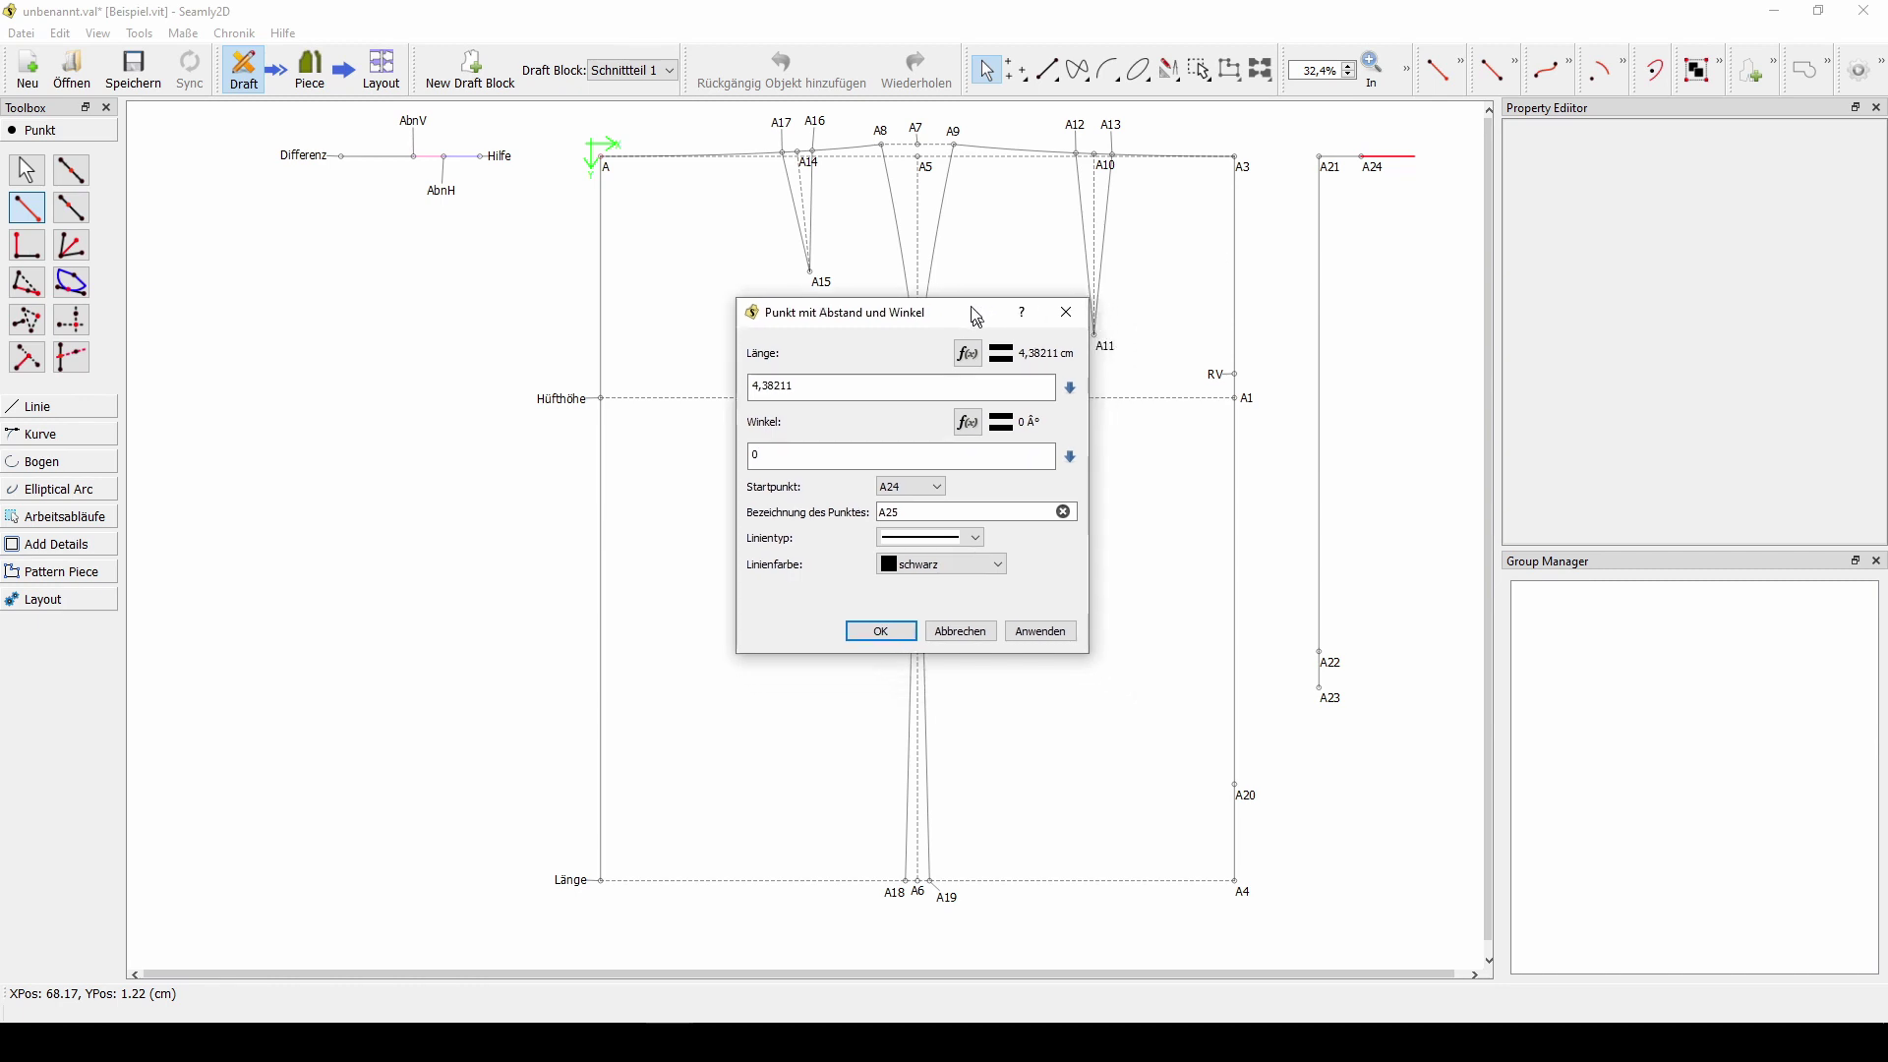
left_click_drag(976, 317, 935, 221)
left_click(924, 258)
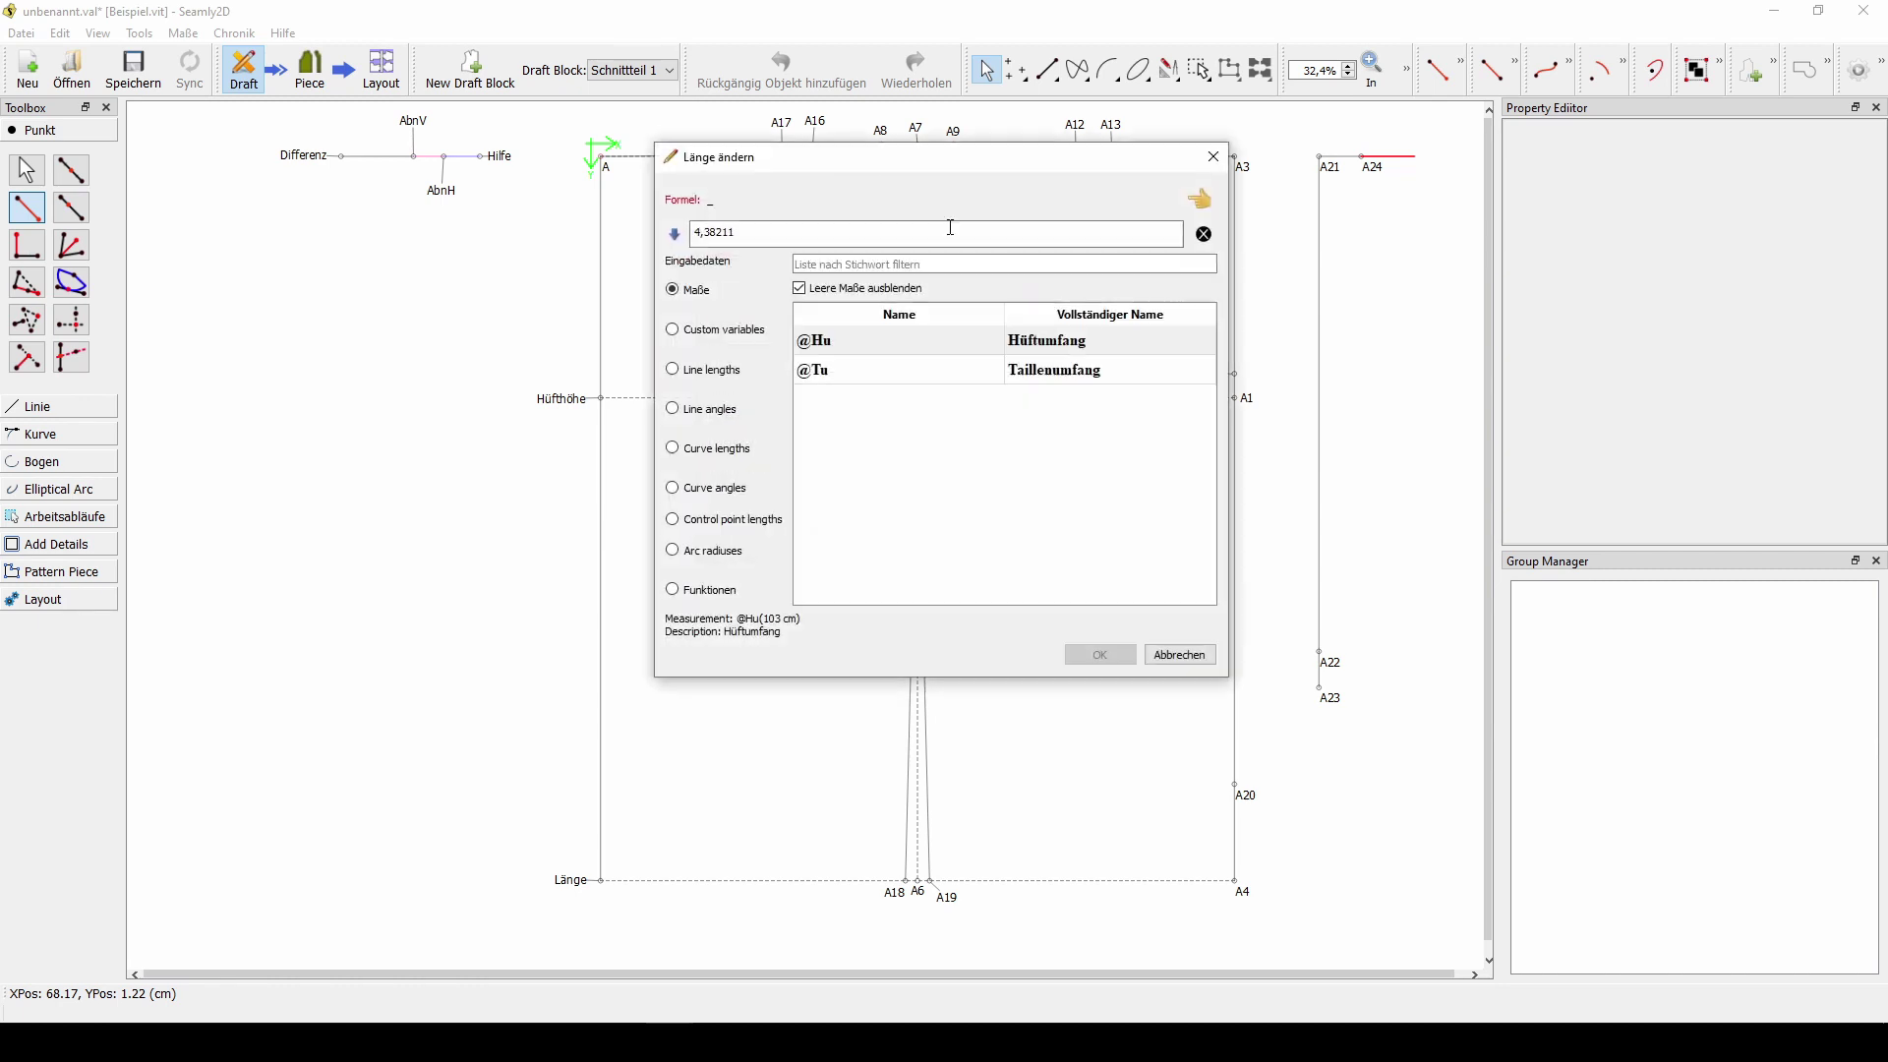
left_click_drag(952, 157, 888, 285)
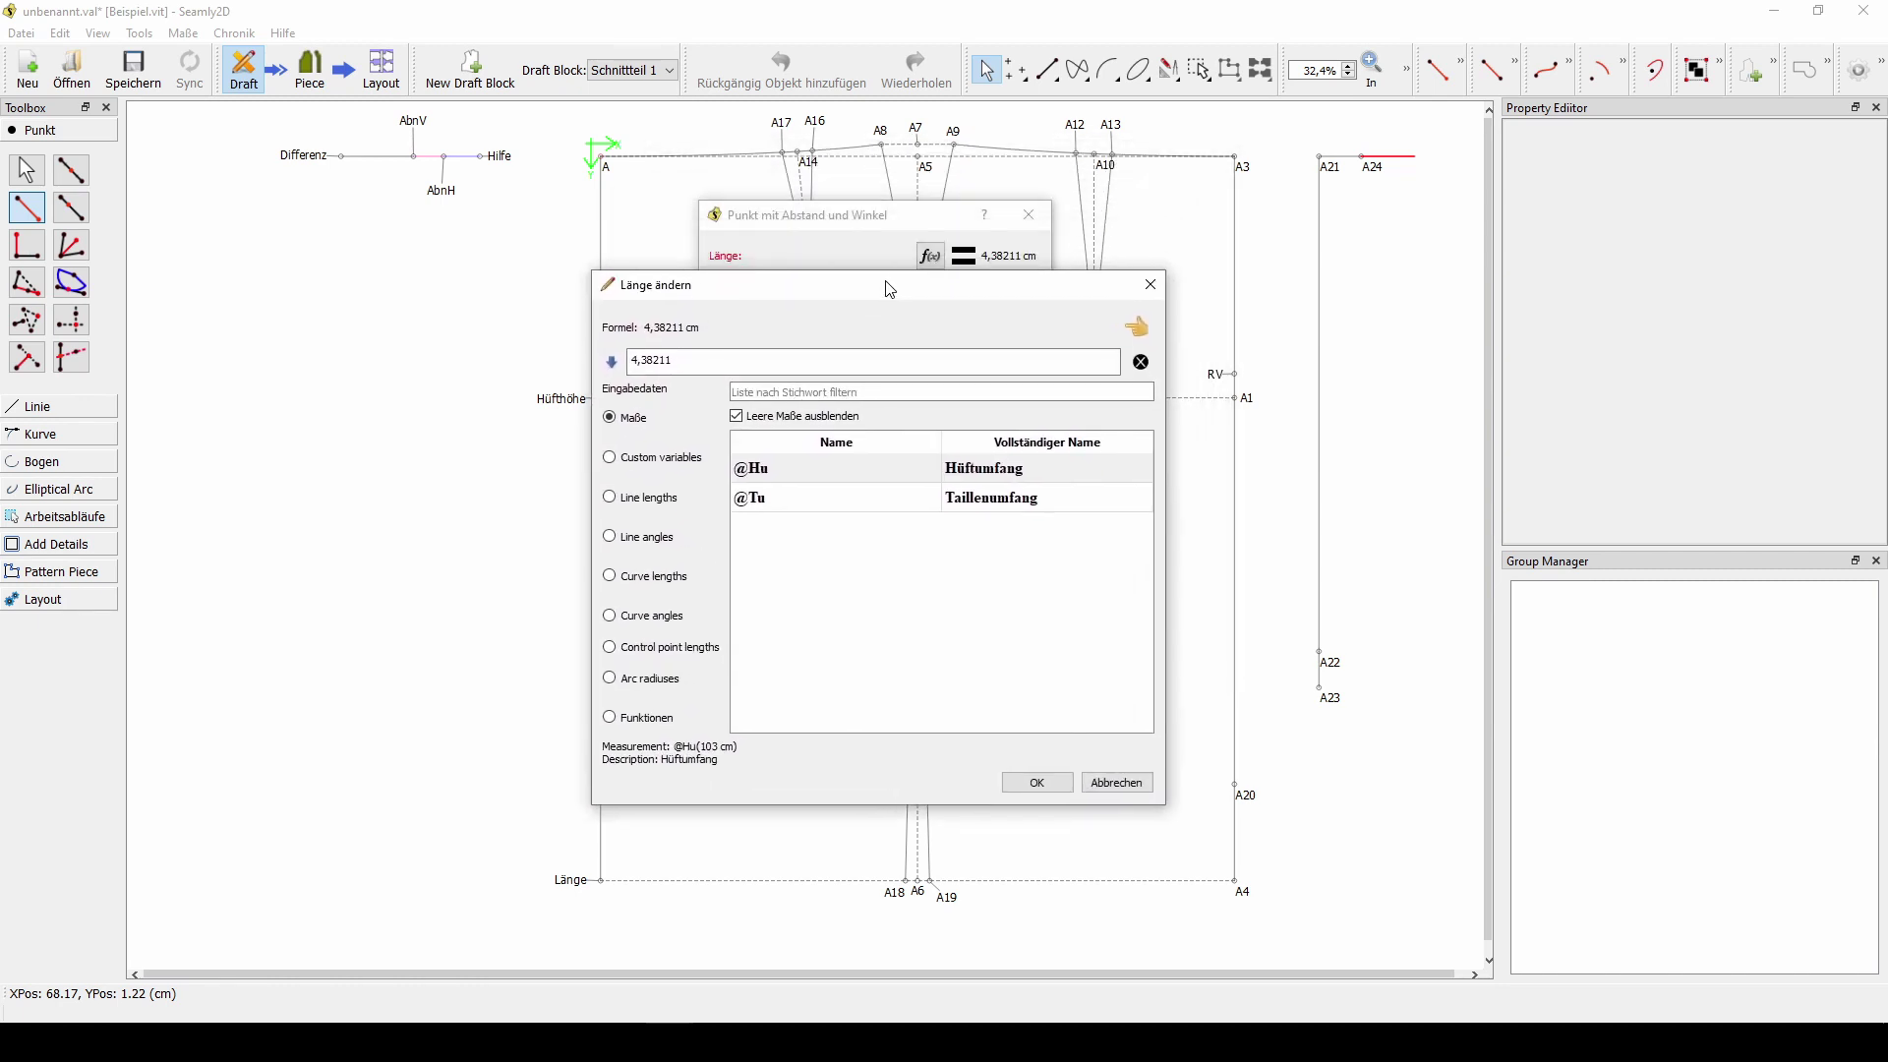
- Set the length formula to Linie_A21_A24 (3,5 cm) and create point A25
left_click(611, 500)
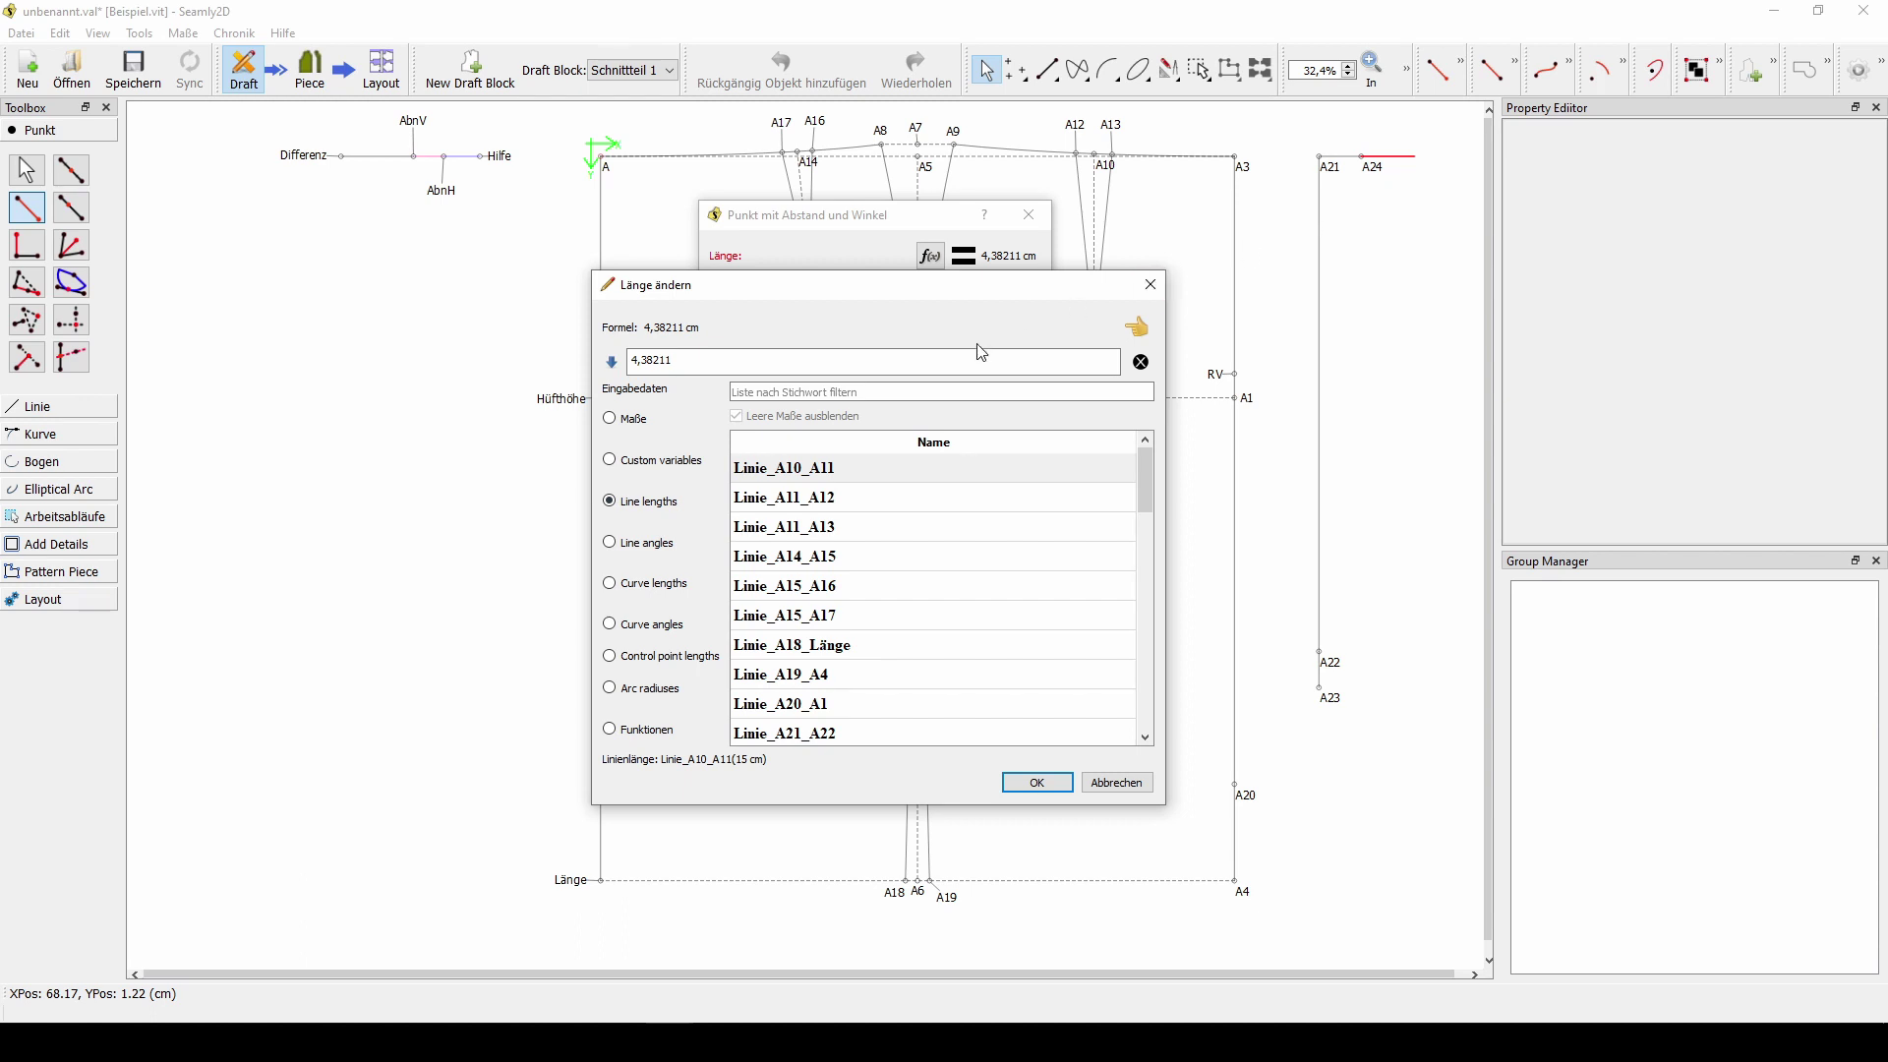
left_click(846, 392)
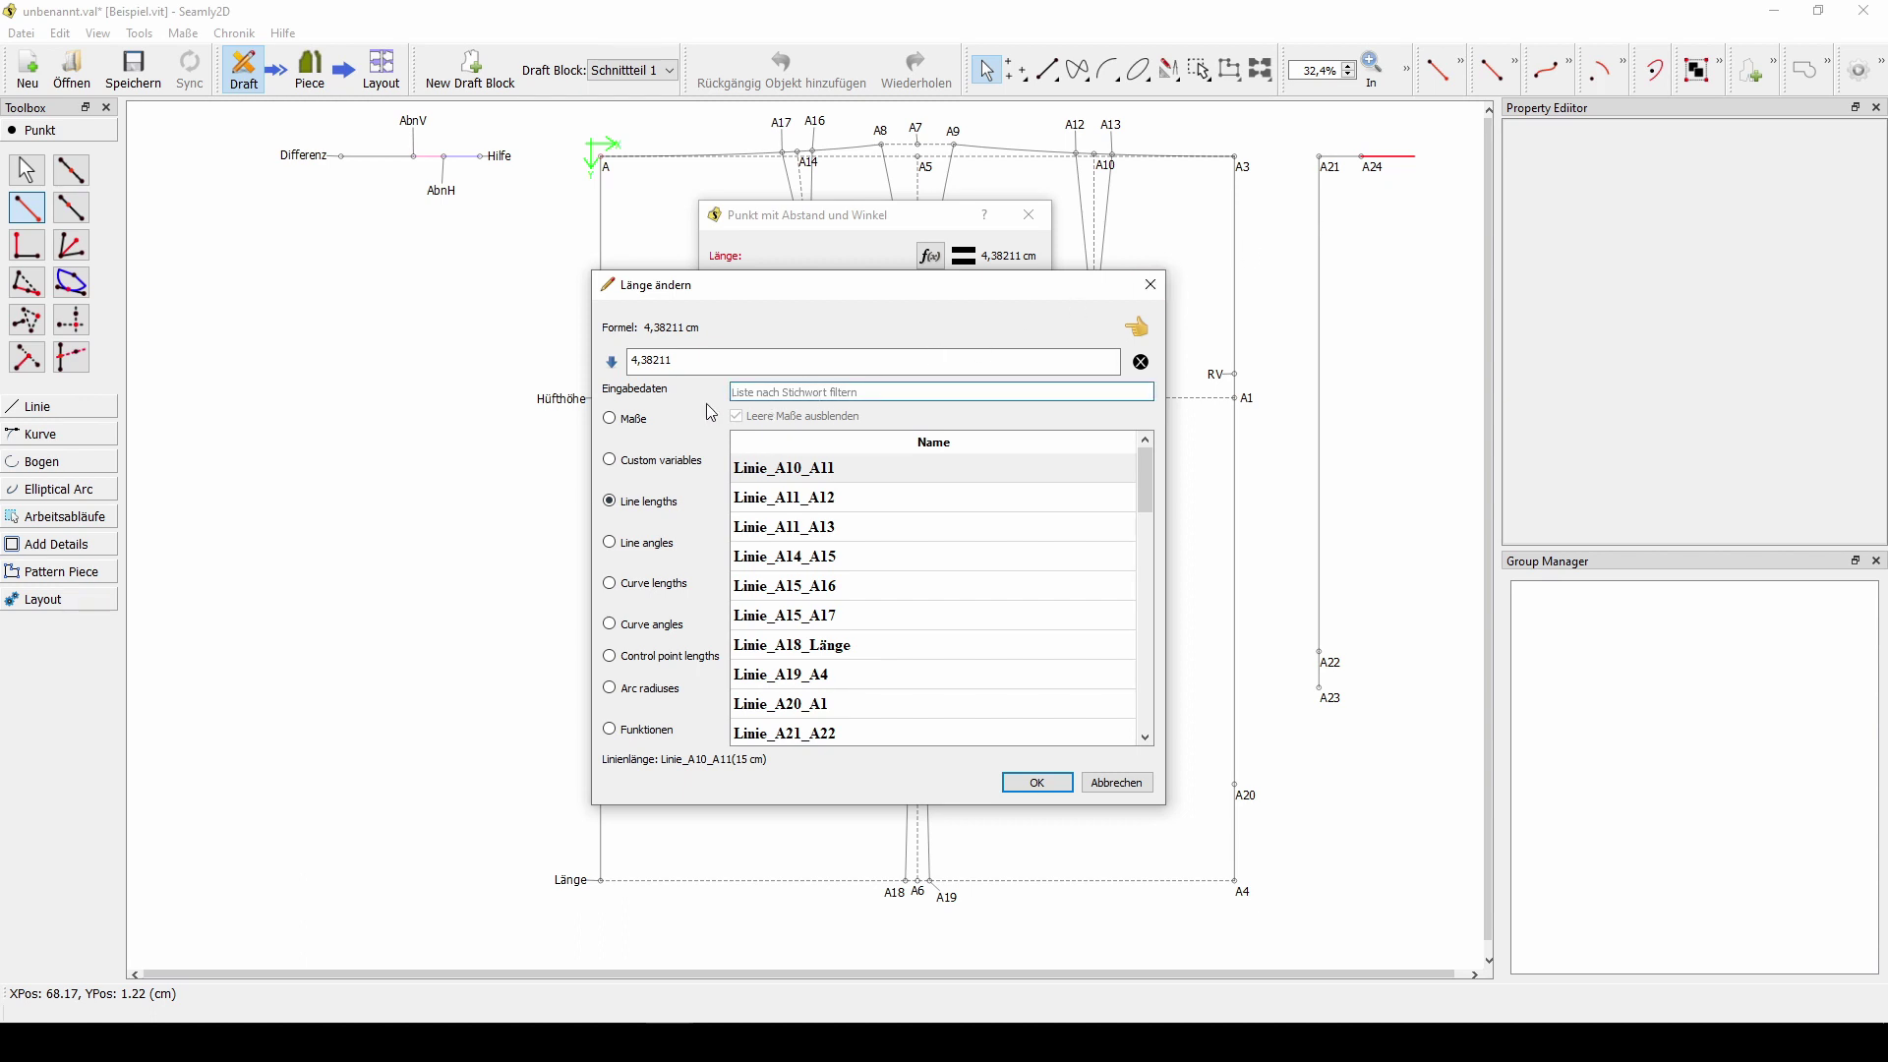
type("2")
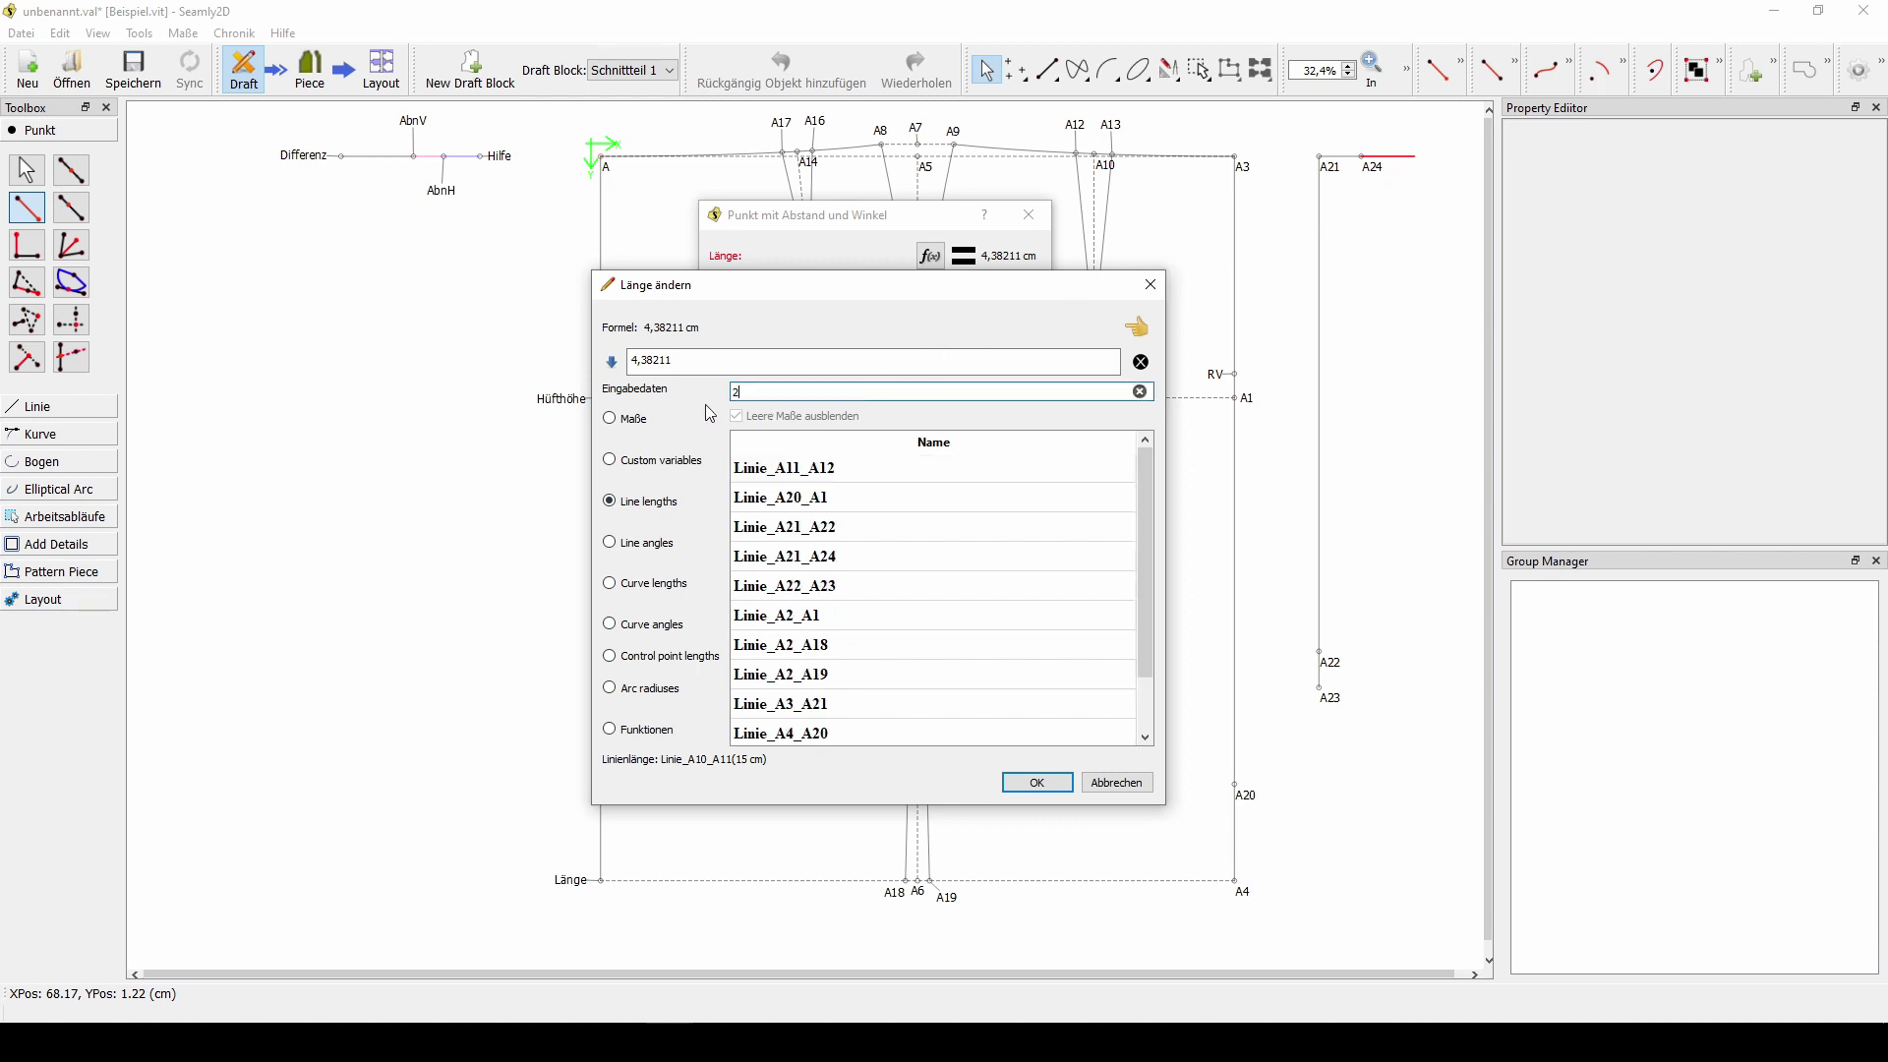
type("4")
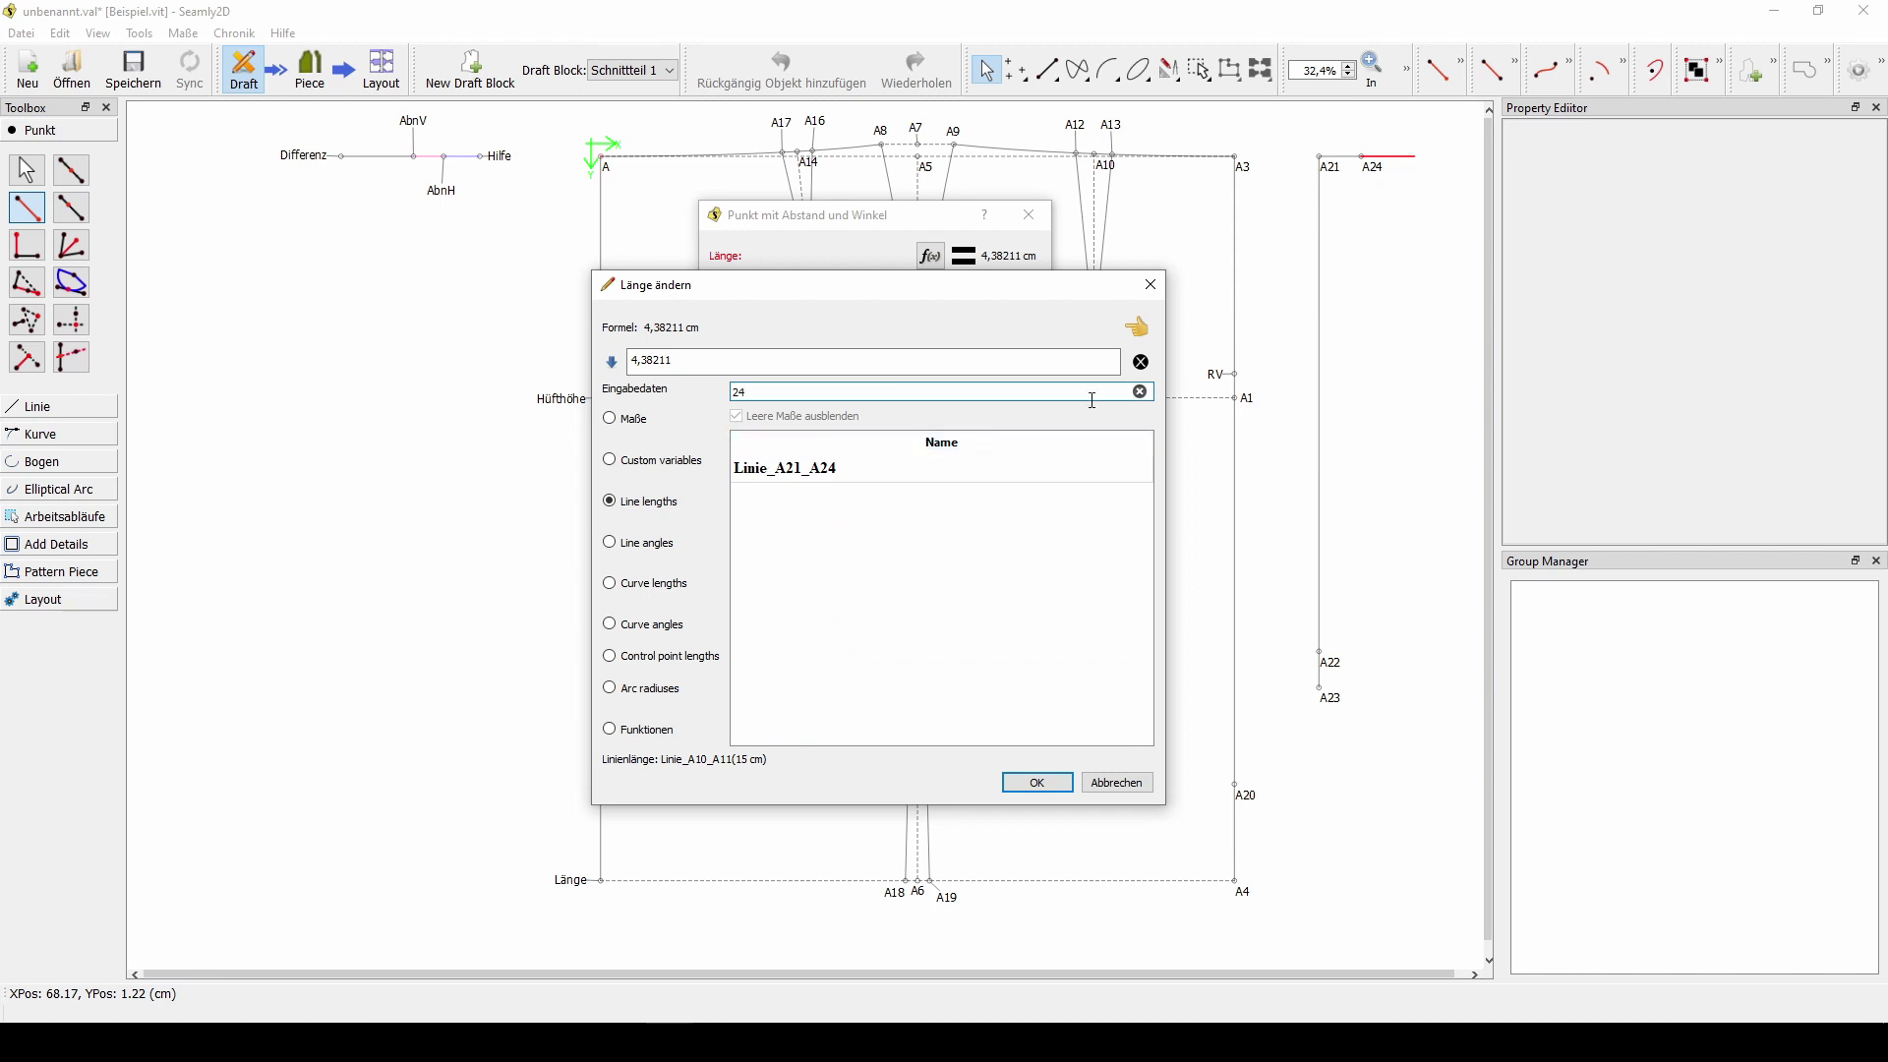
left_click(1143, 363)
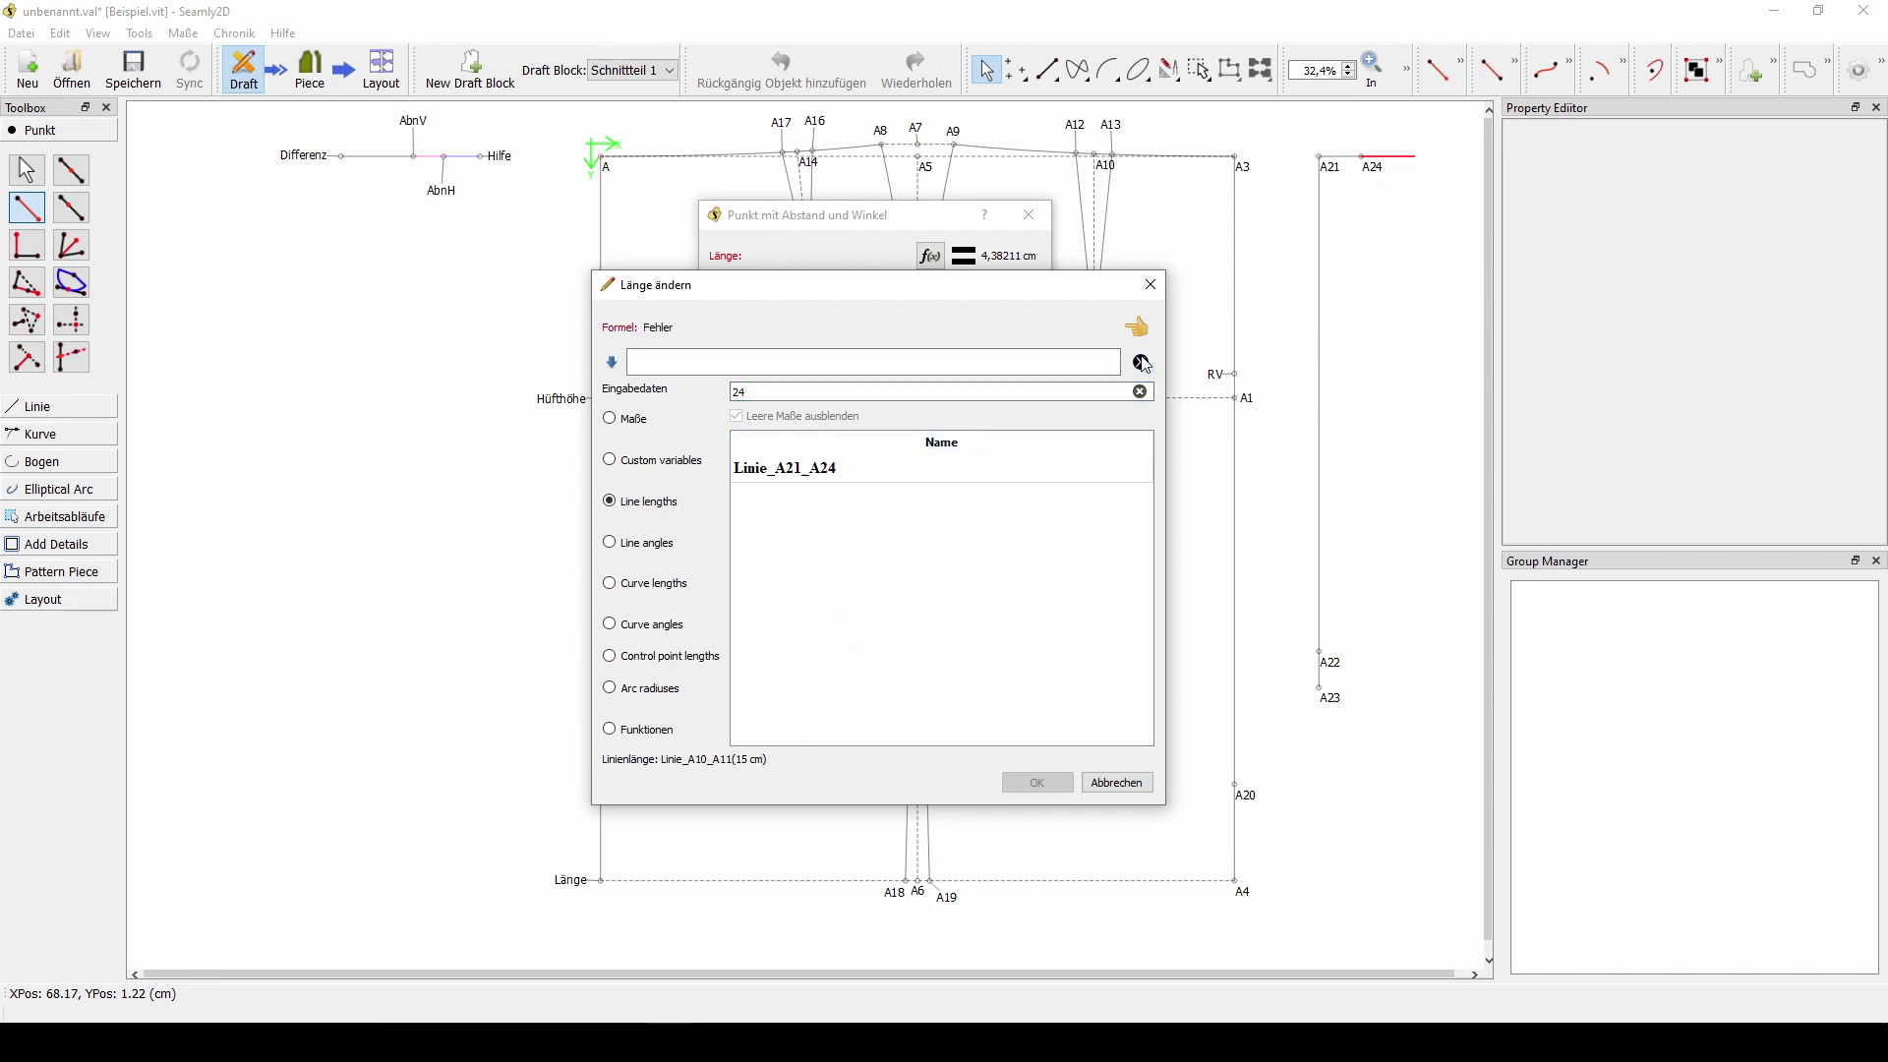
double_click(834, 470)
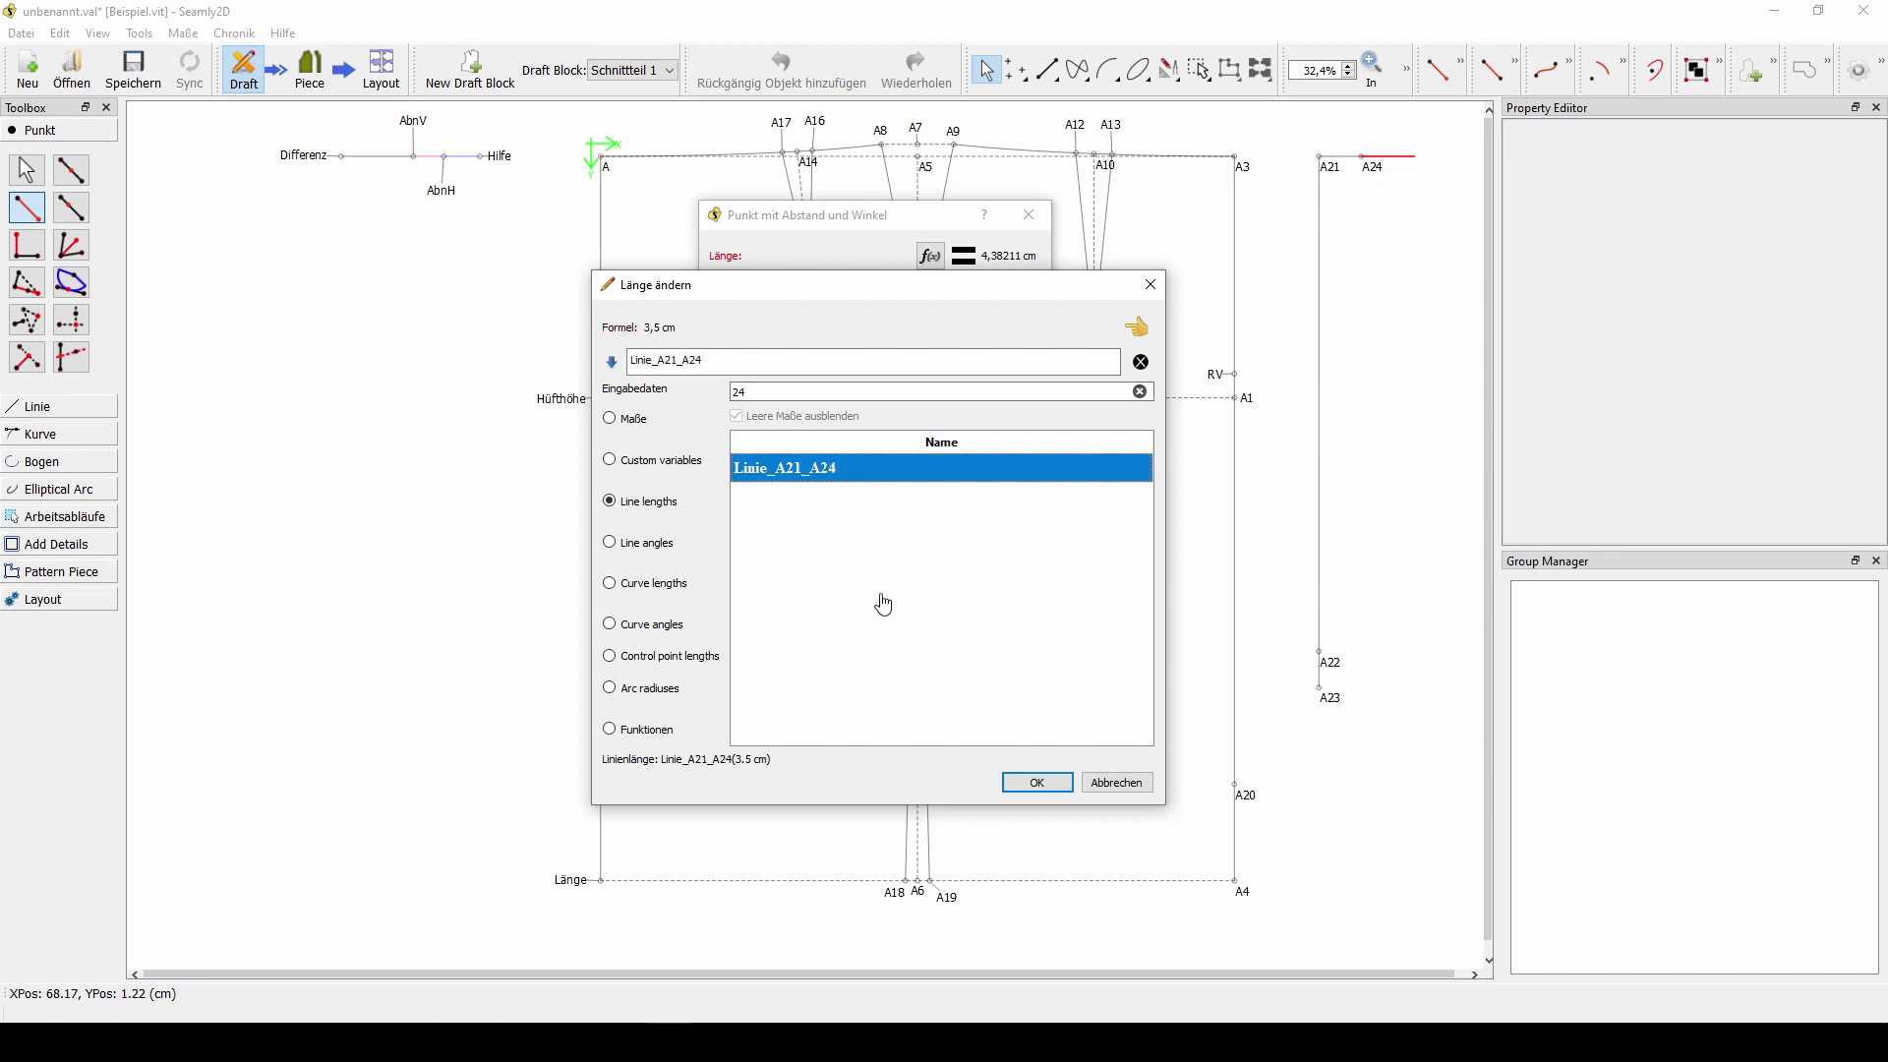
left_click(1015, 781)
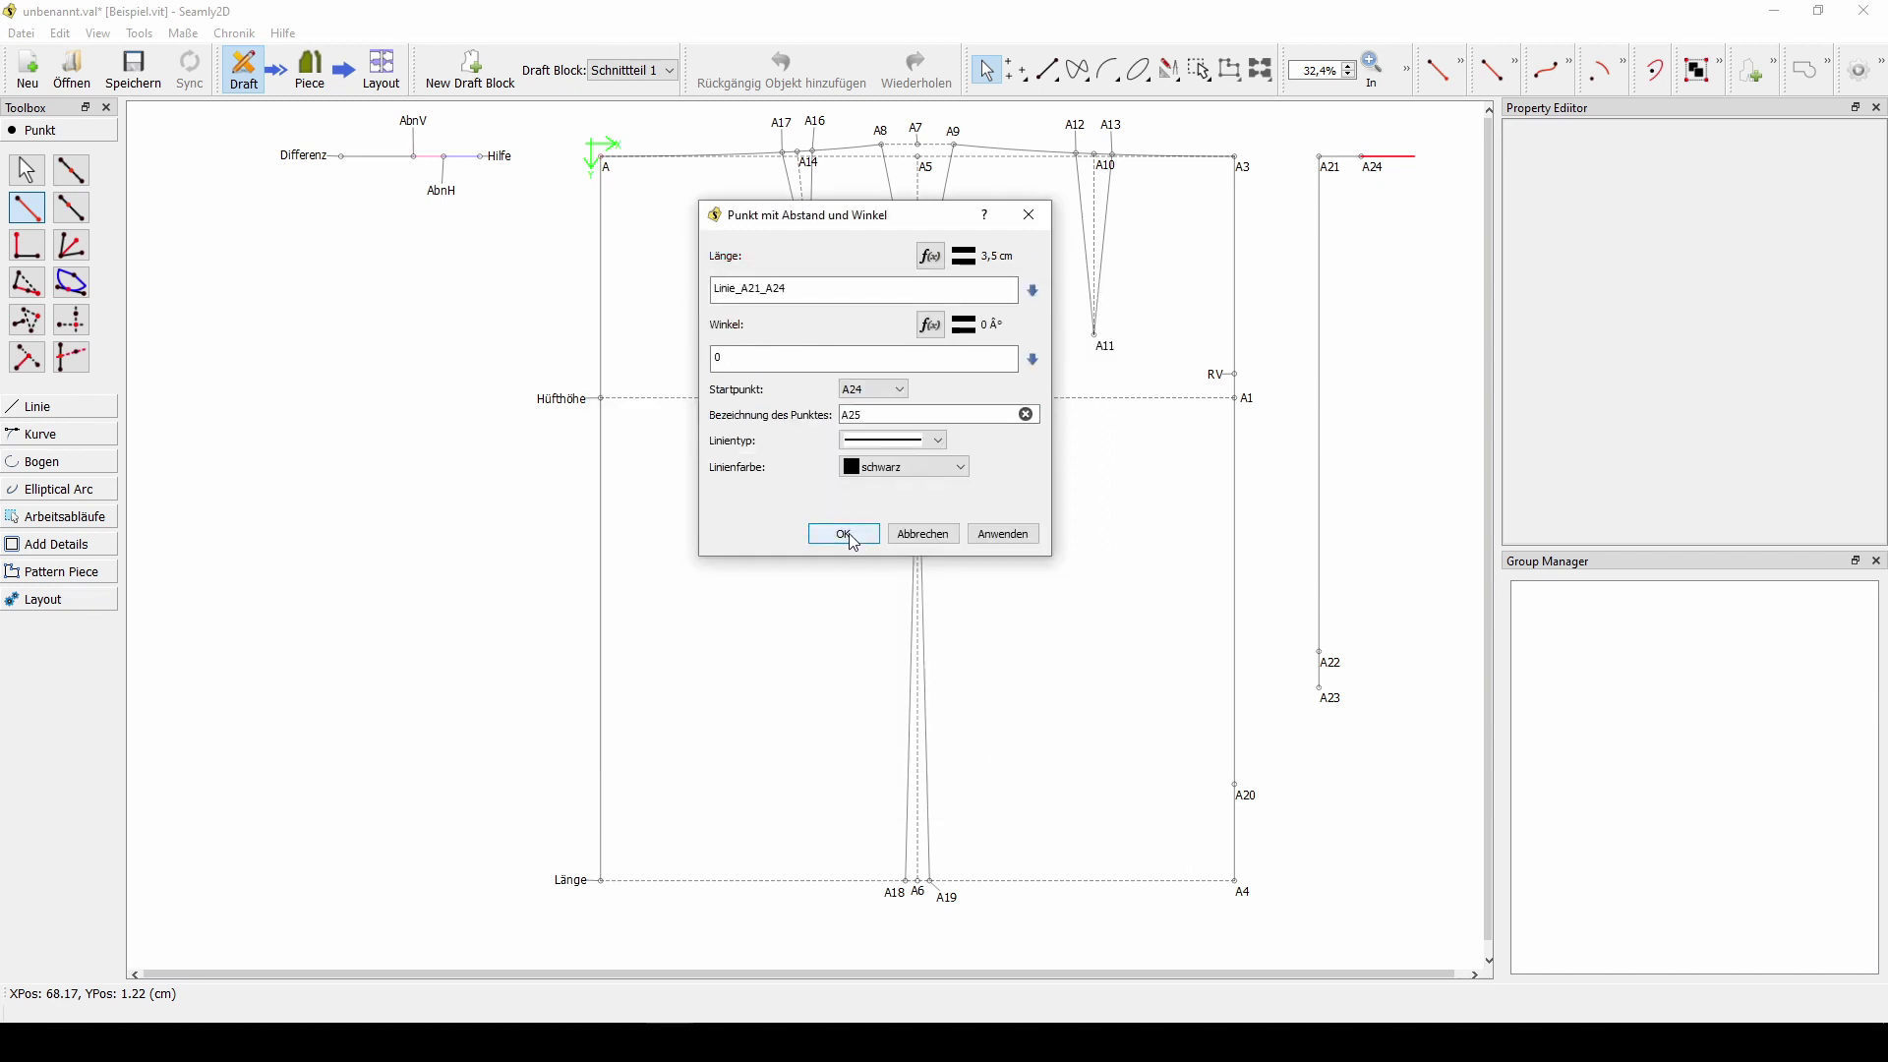
left_click(844, 534)
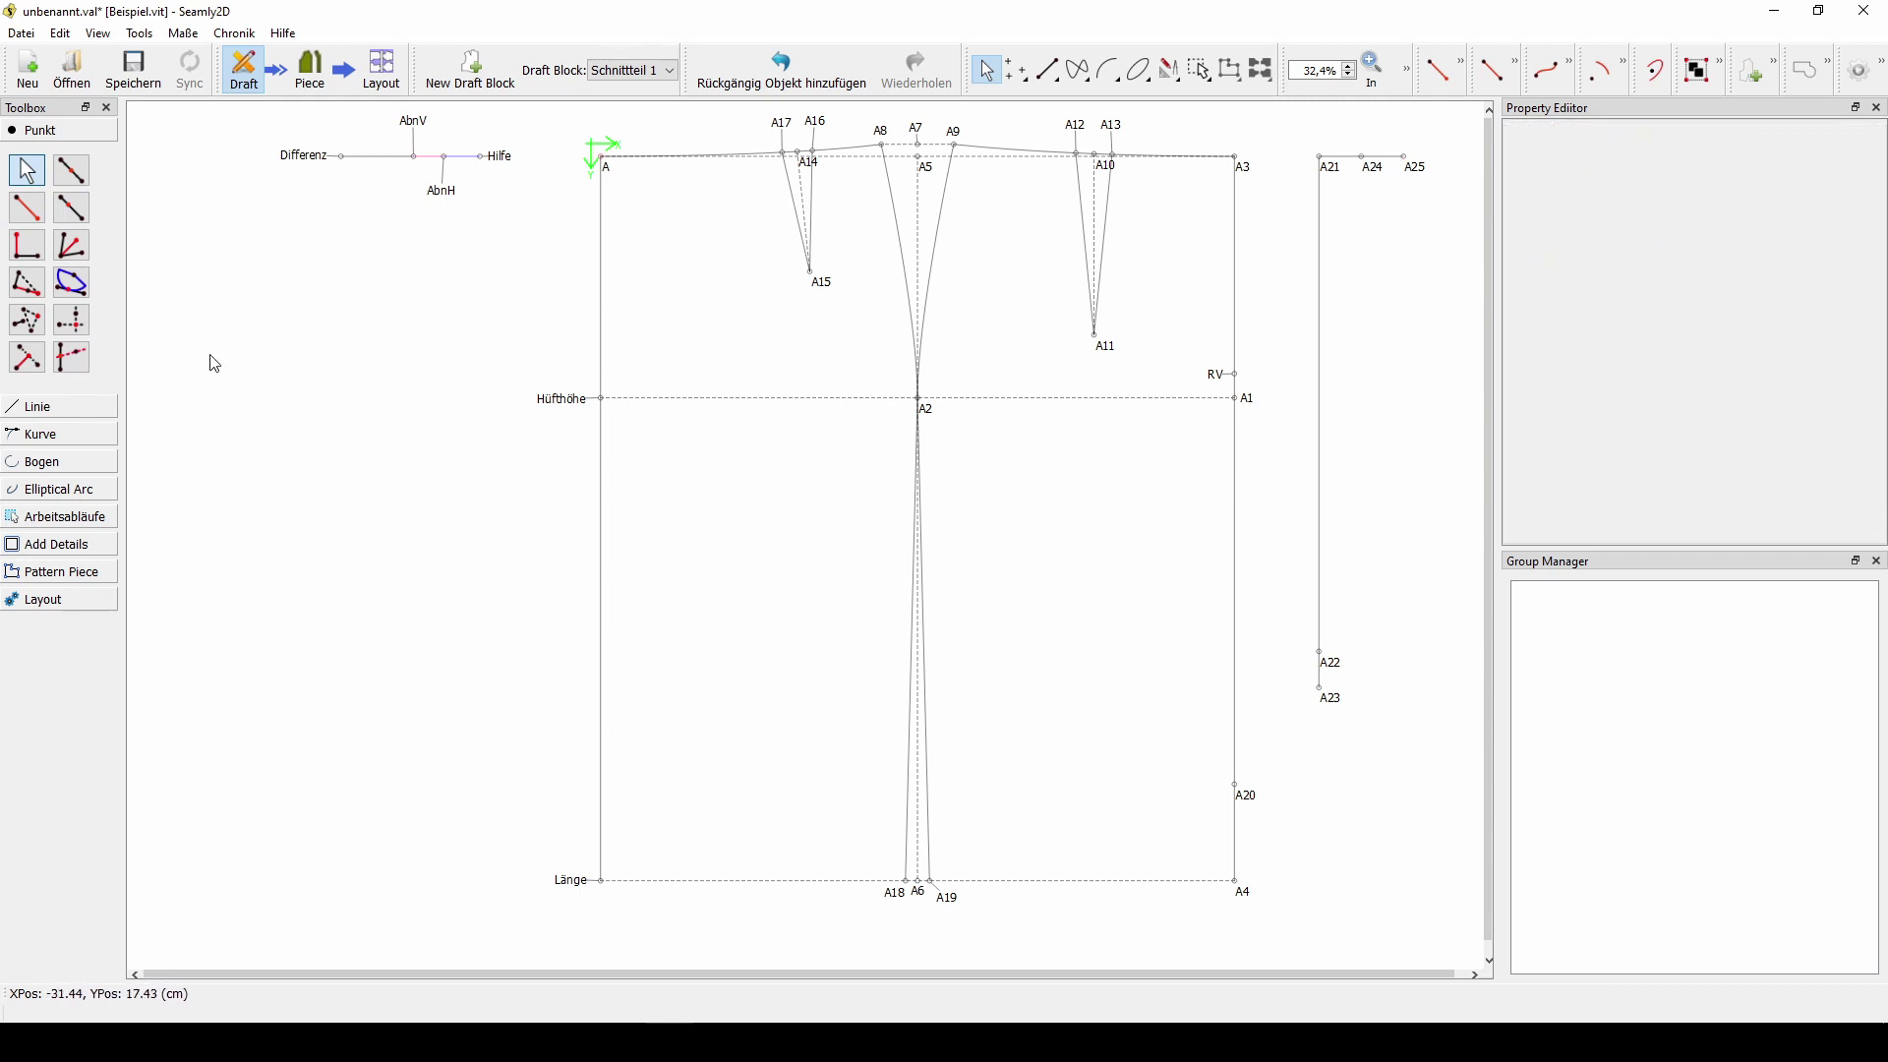
- Create XY-intersection points A26 (from A24 and A23) and A28 (from A25 and A22)
left_click(72, 322)
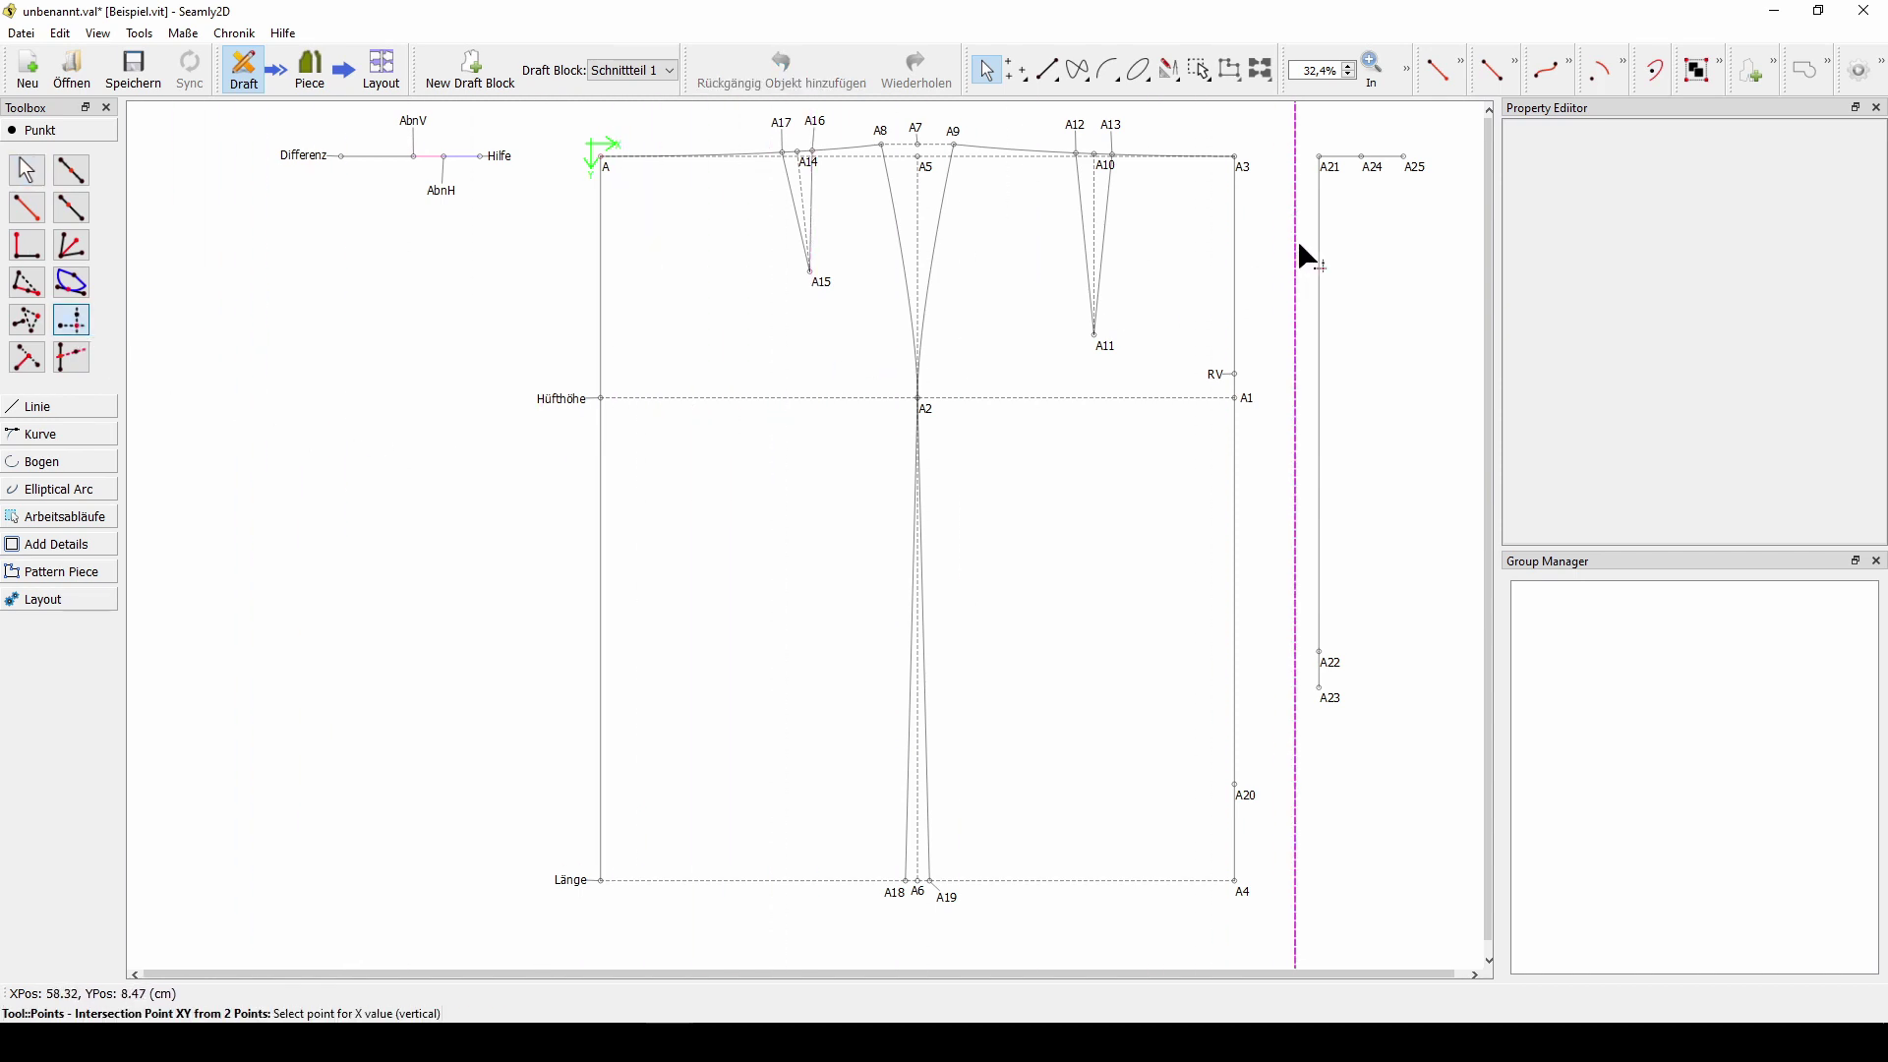
left_click(1364, 158)
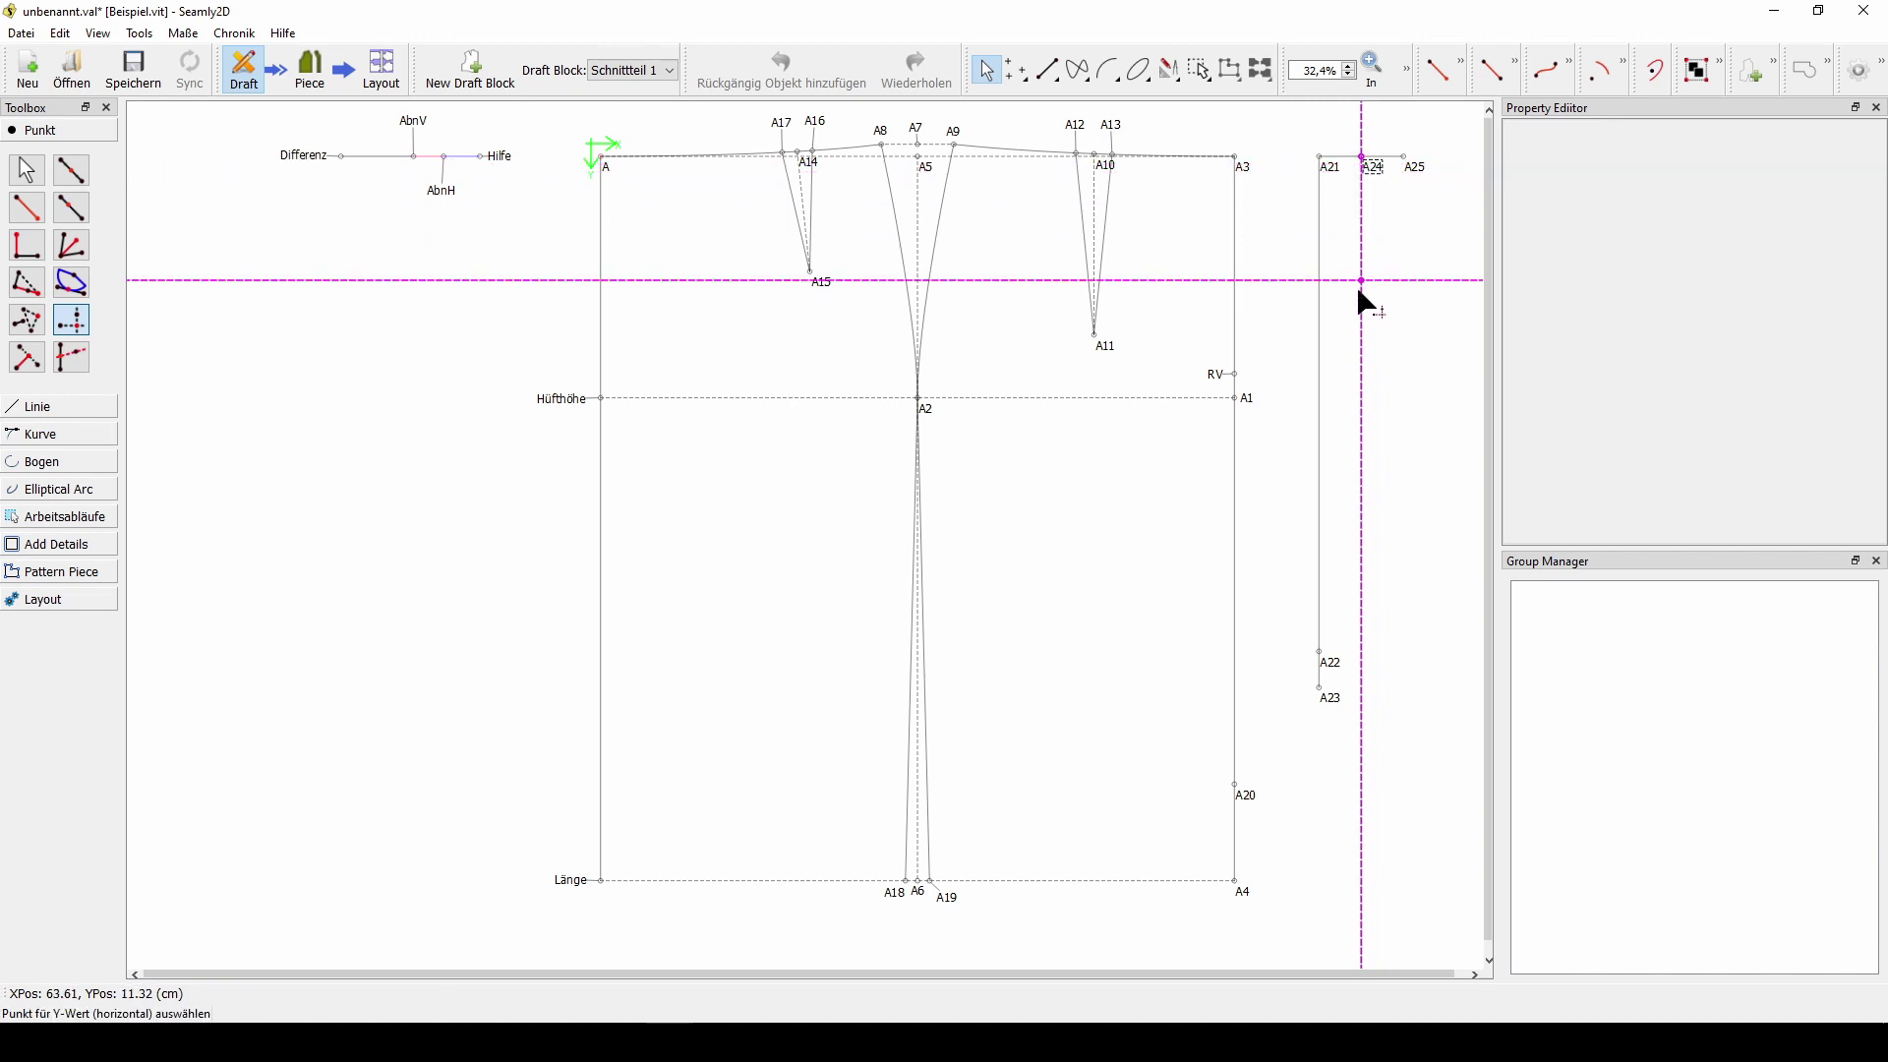
left_click(1332, 700)
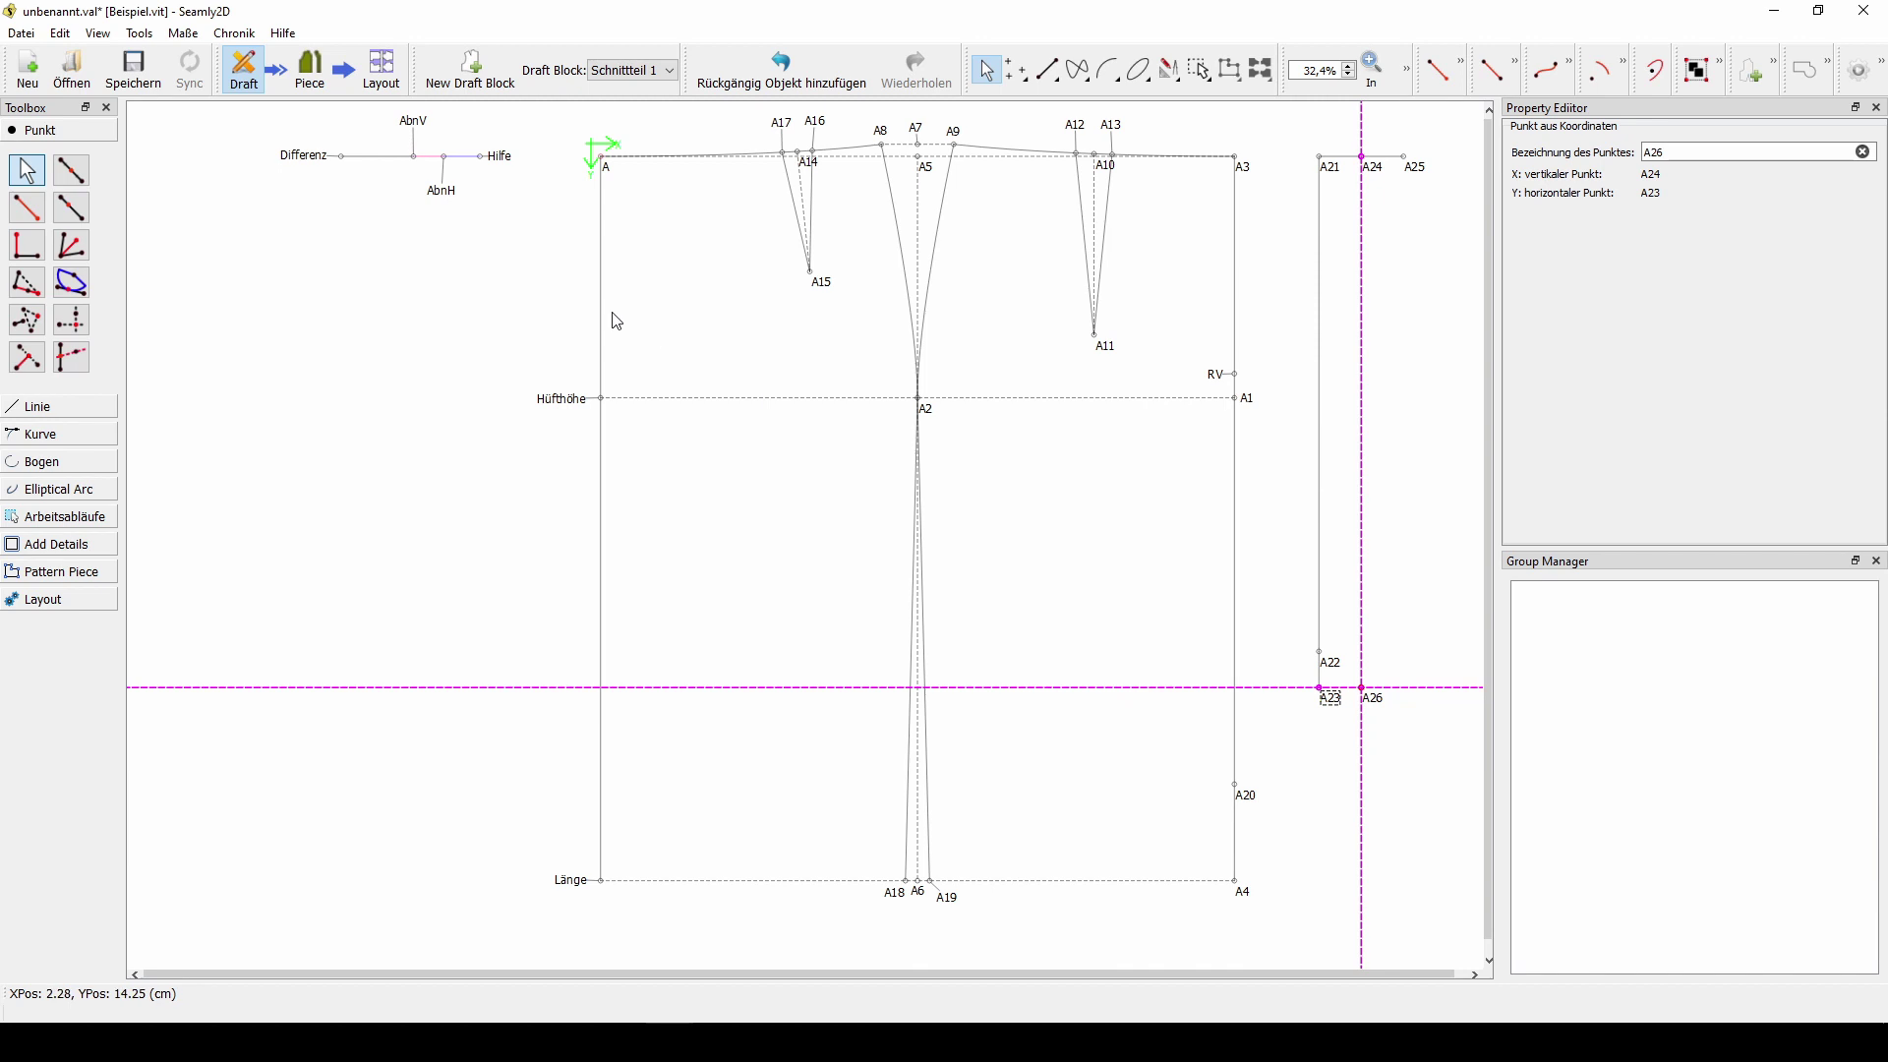
left_click(70, 319)
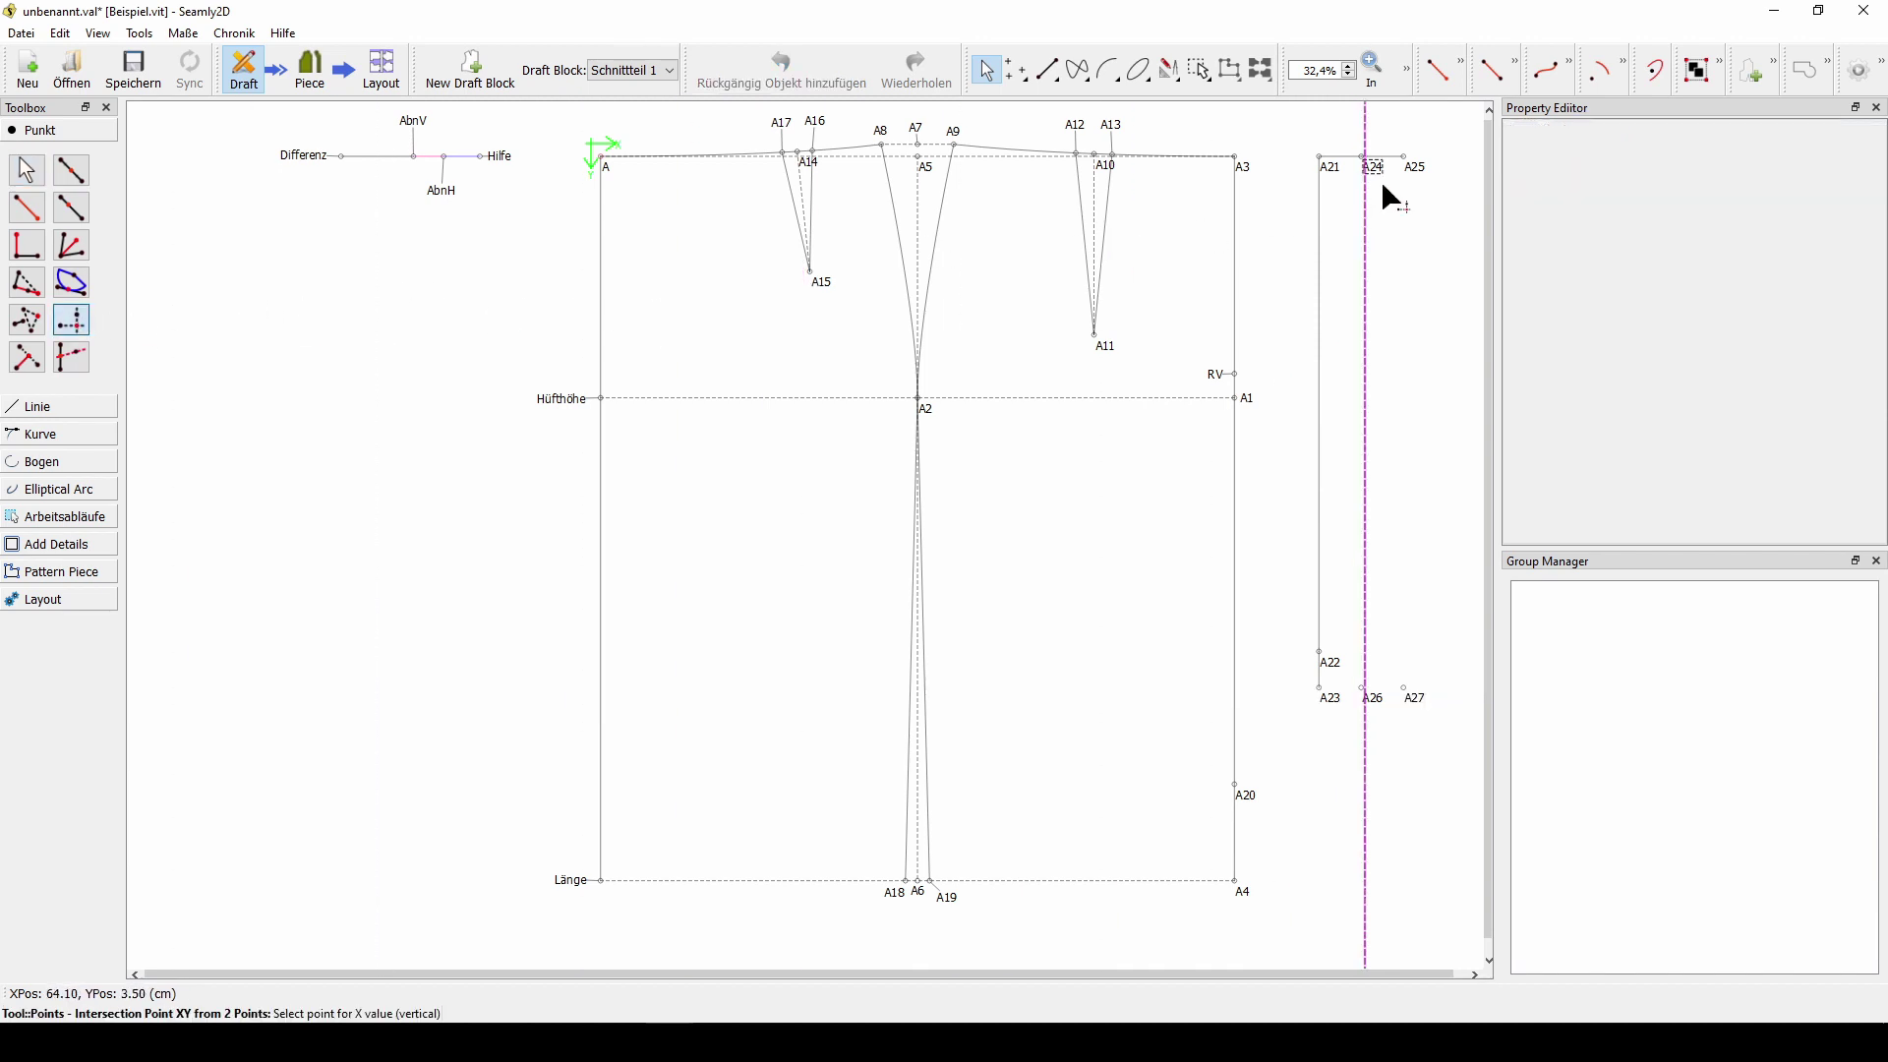
left_click(1406, 160)
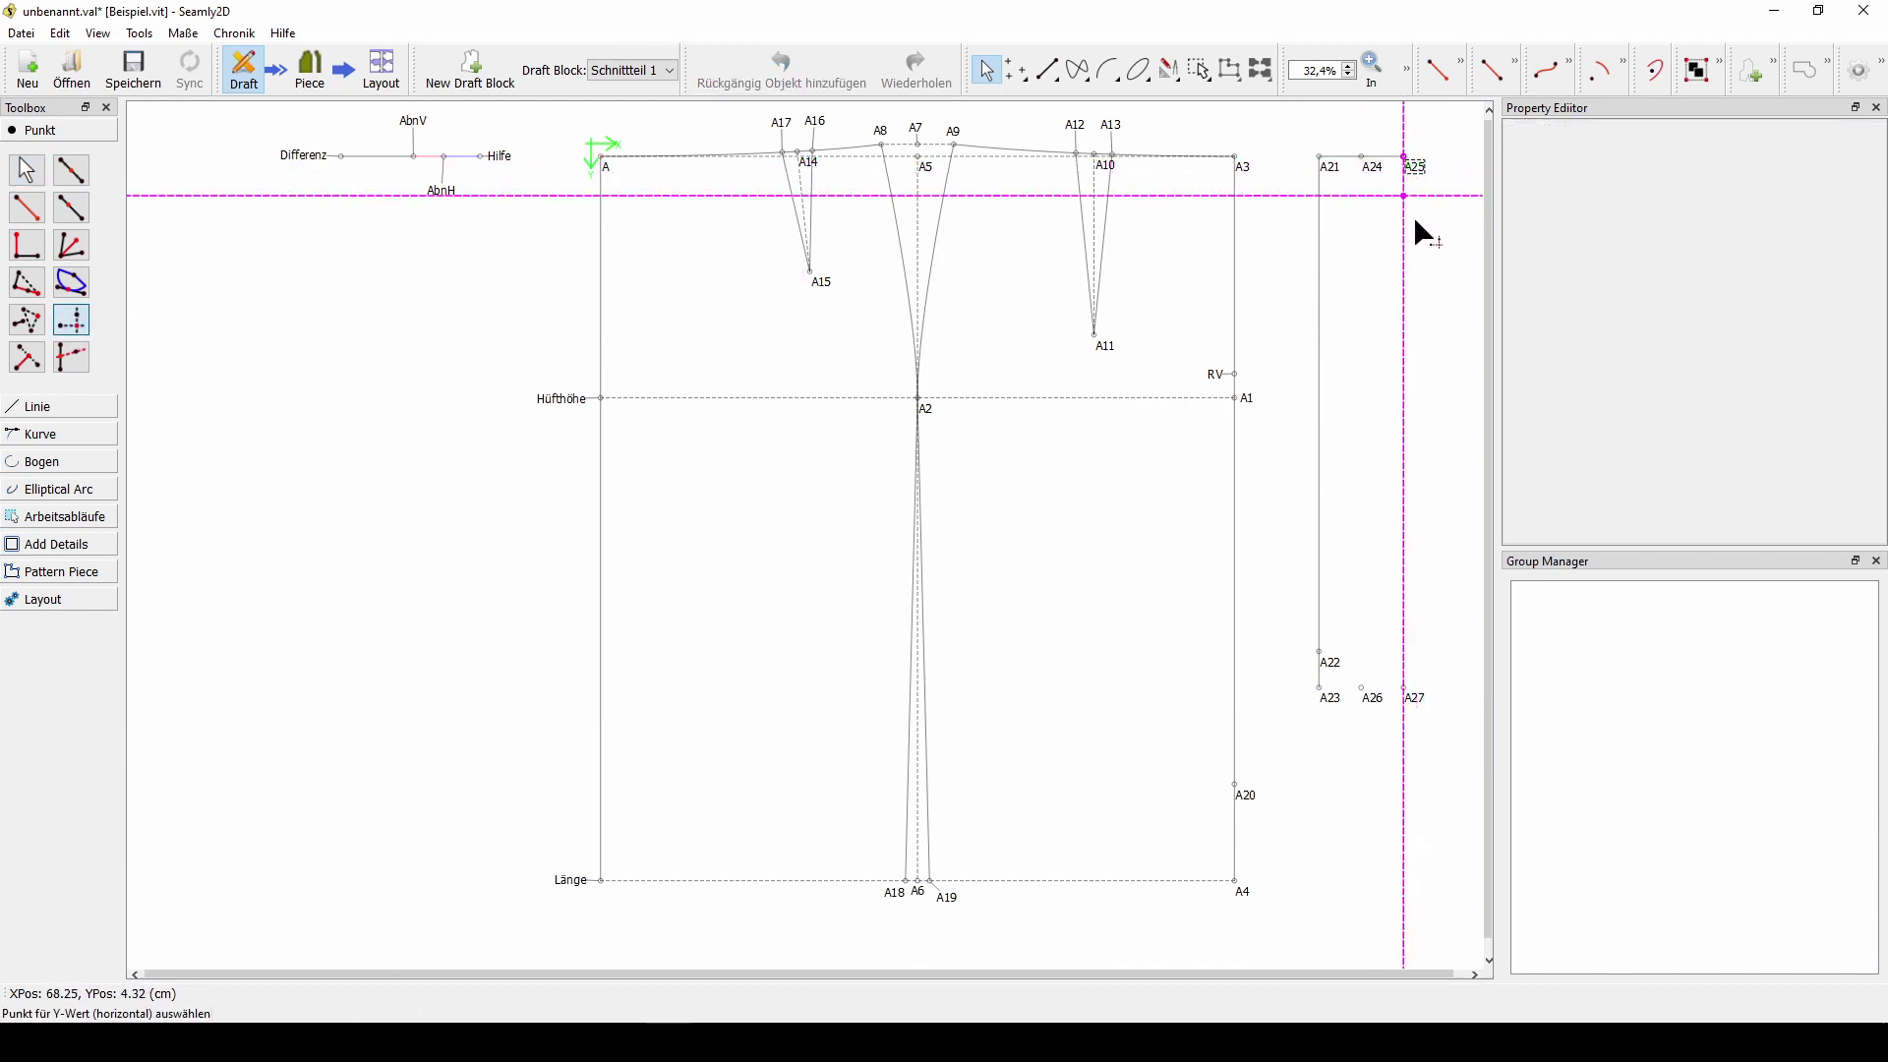
left_click(1319, 652)
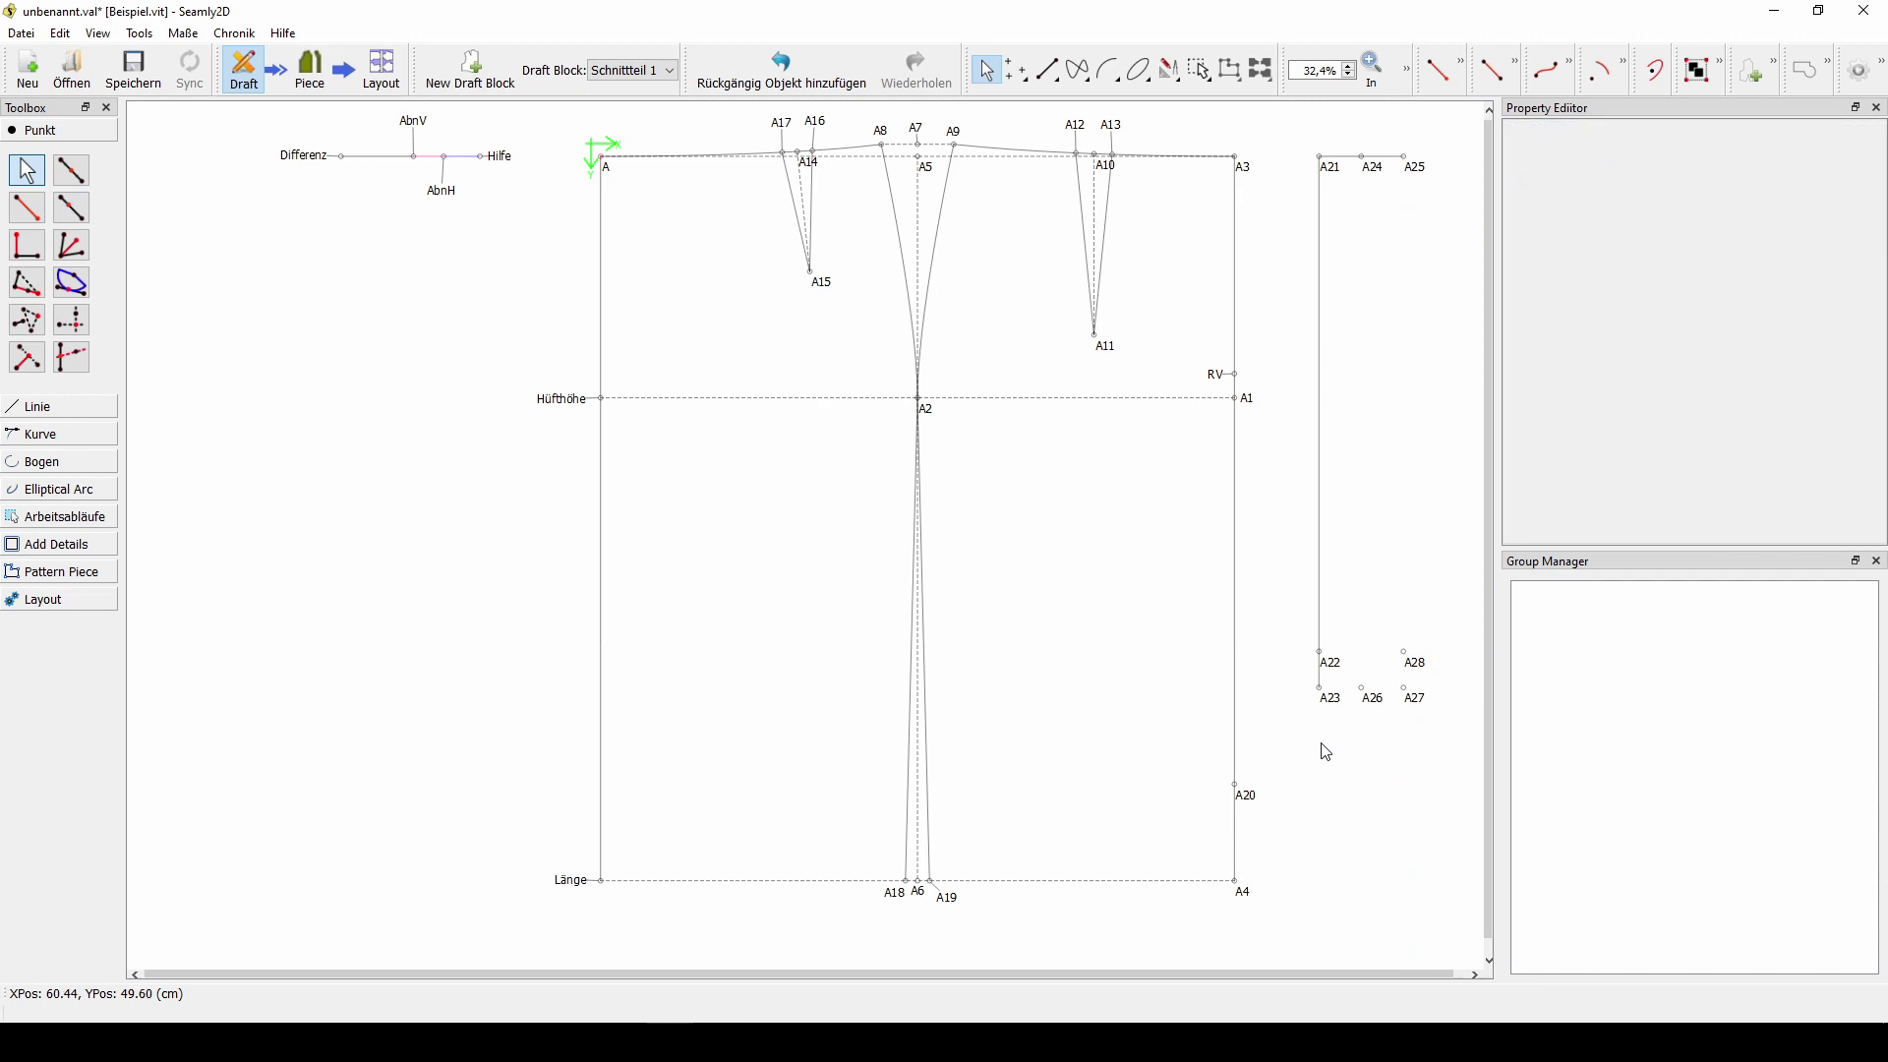
left_click(106, 411)
- Draw lines A25–A27, A23–A27 and A22–A28 to close the waistband rectangle
left_click(27, 241)
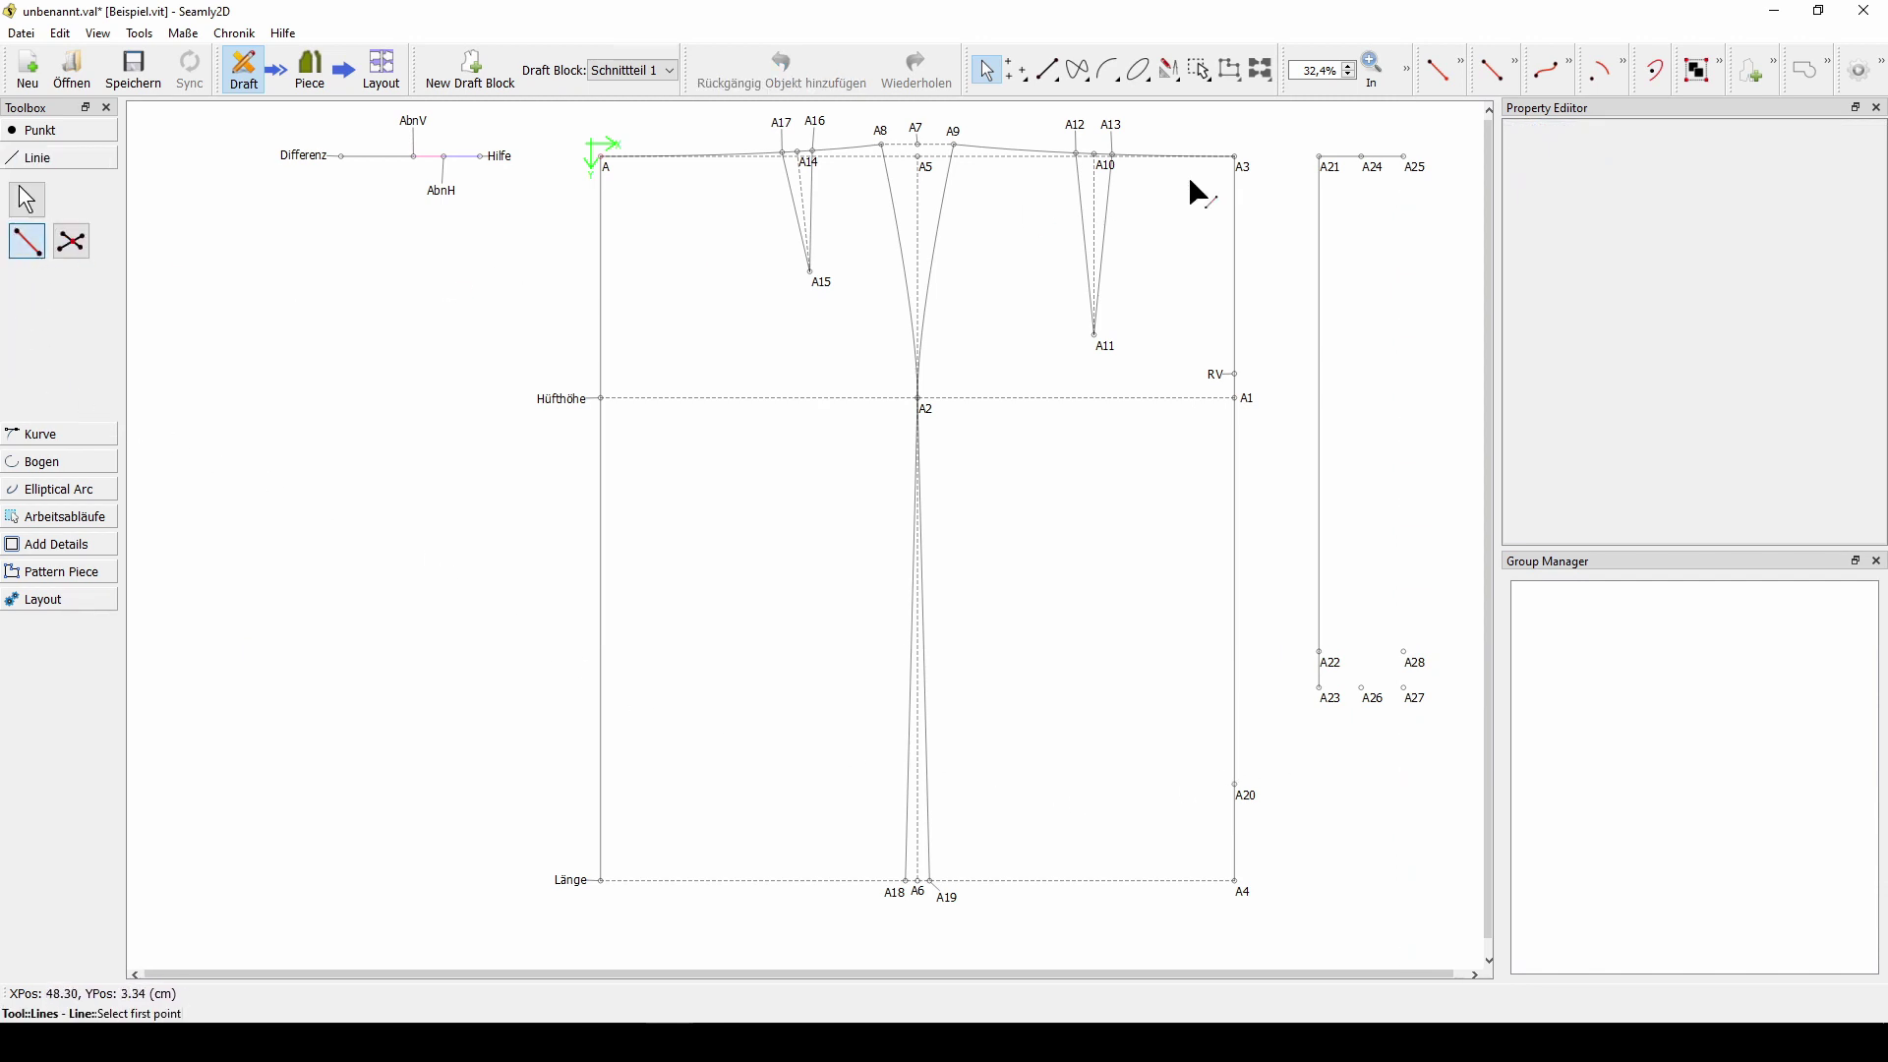
left_click(1405, 158)
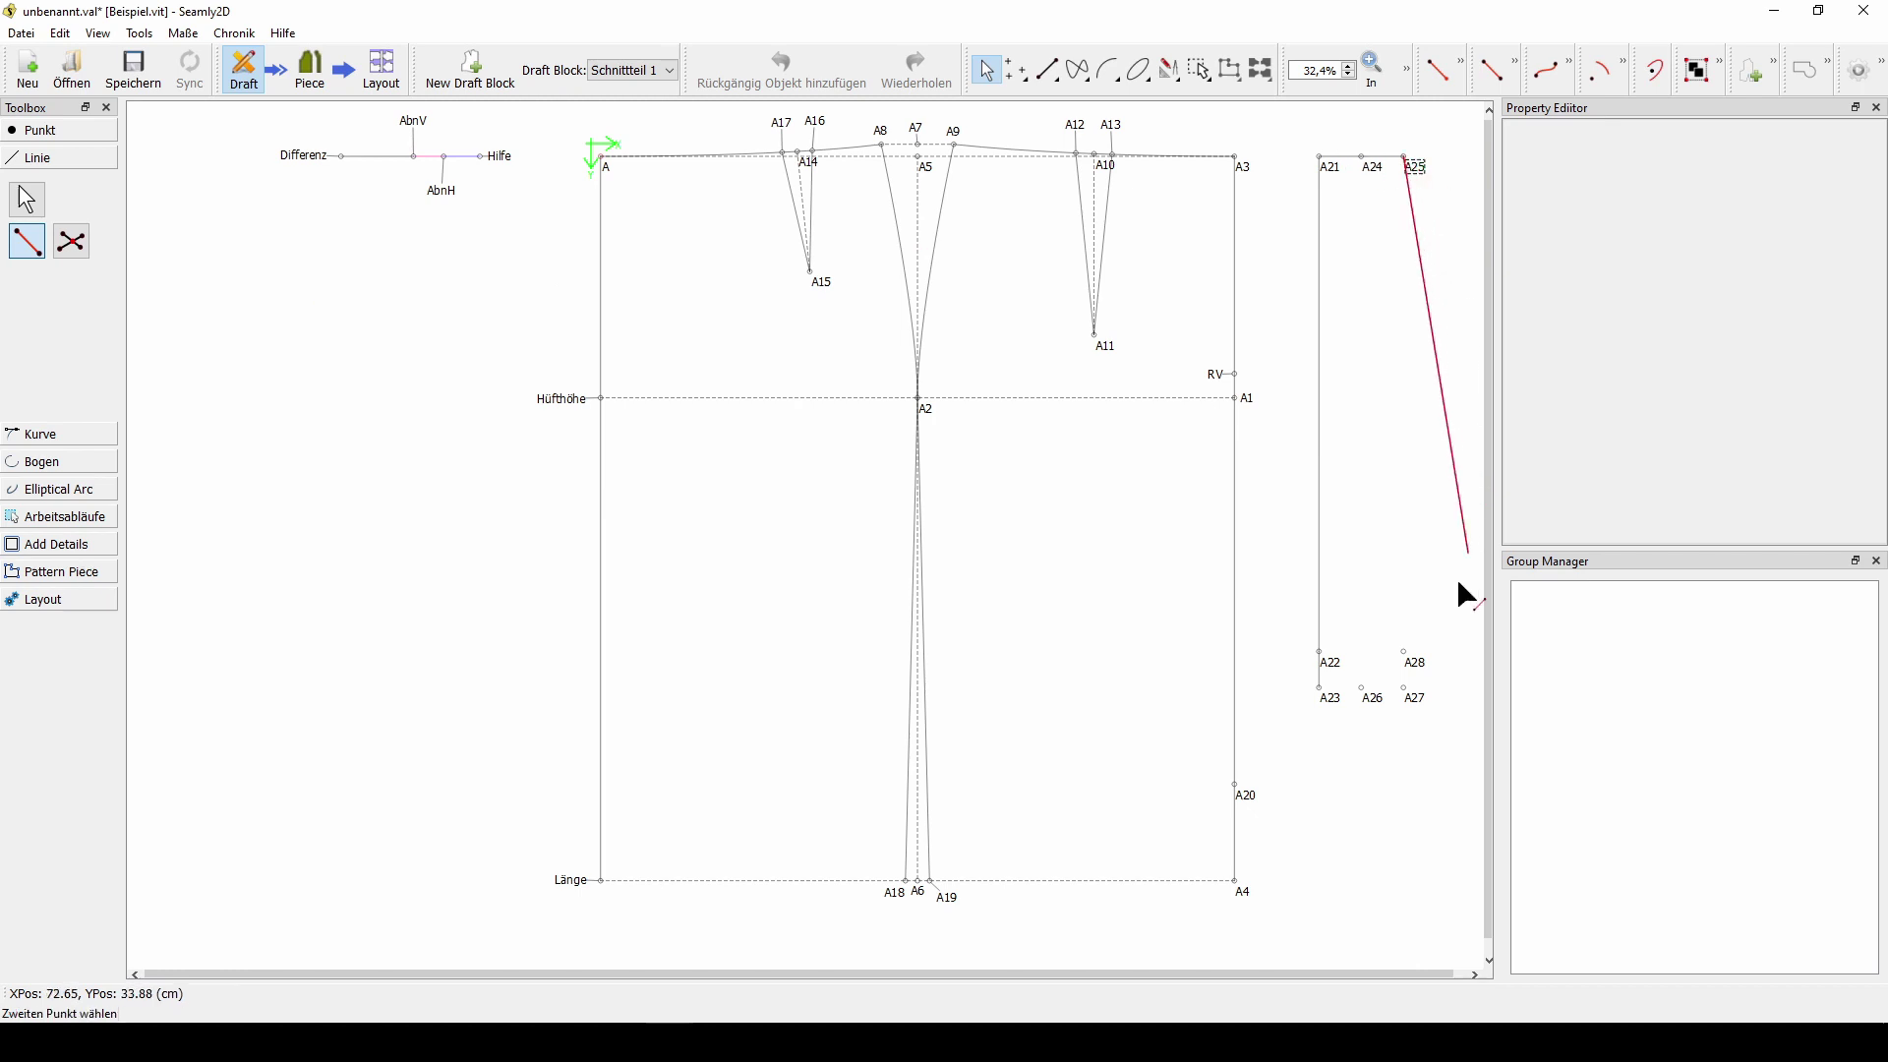
left_click(1411, 698)
left_click(20, 247)
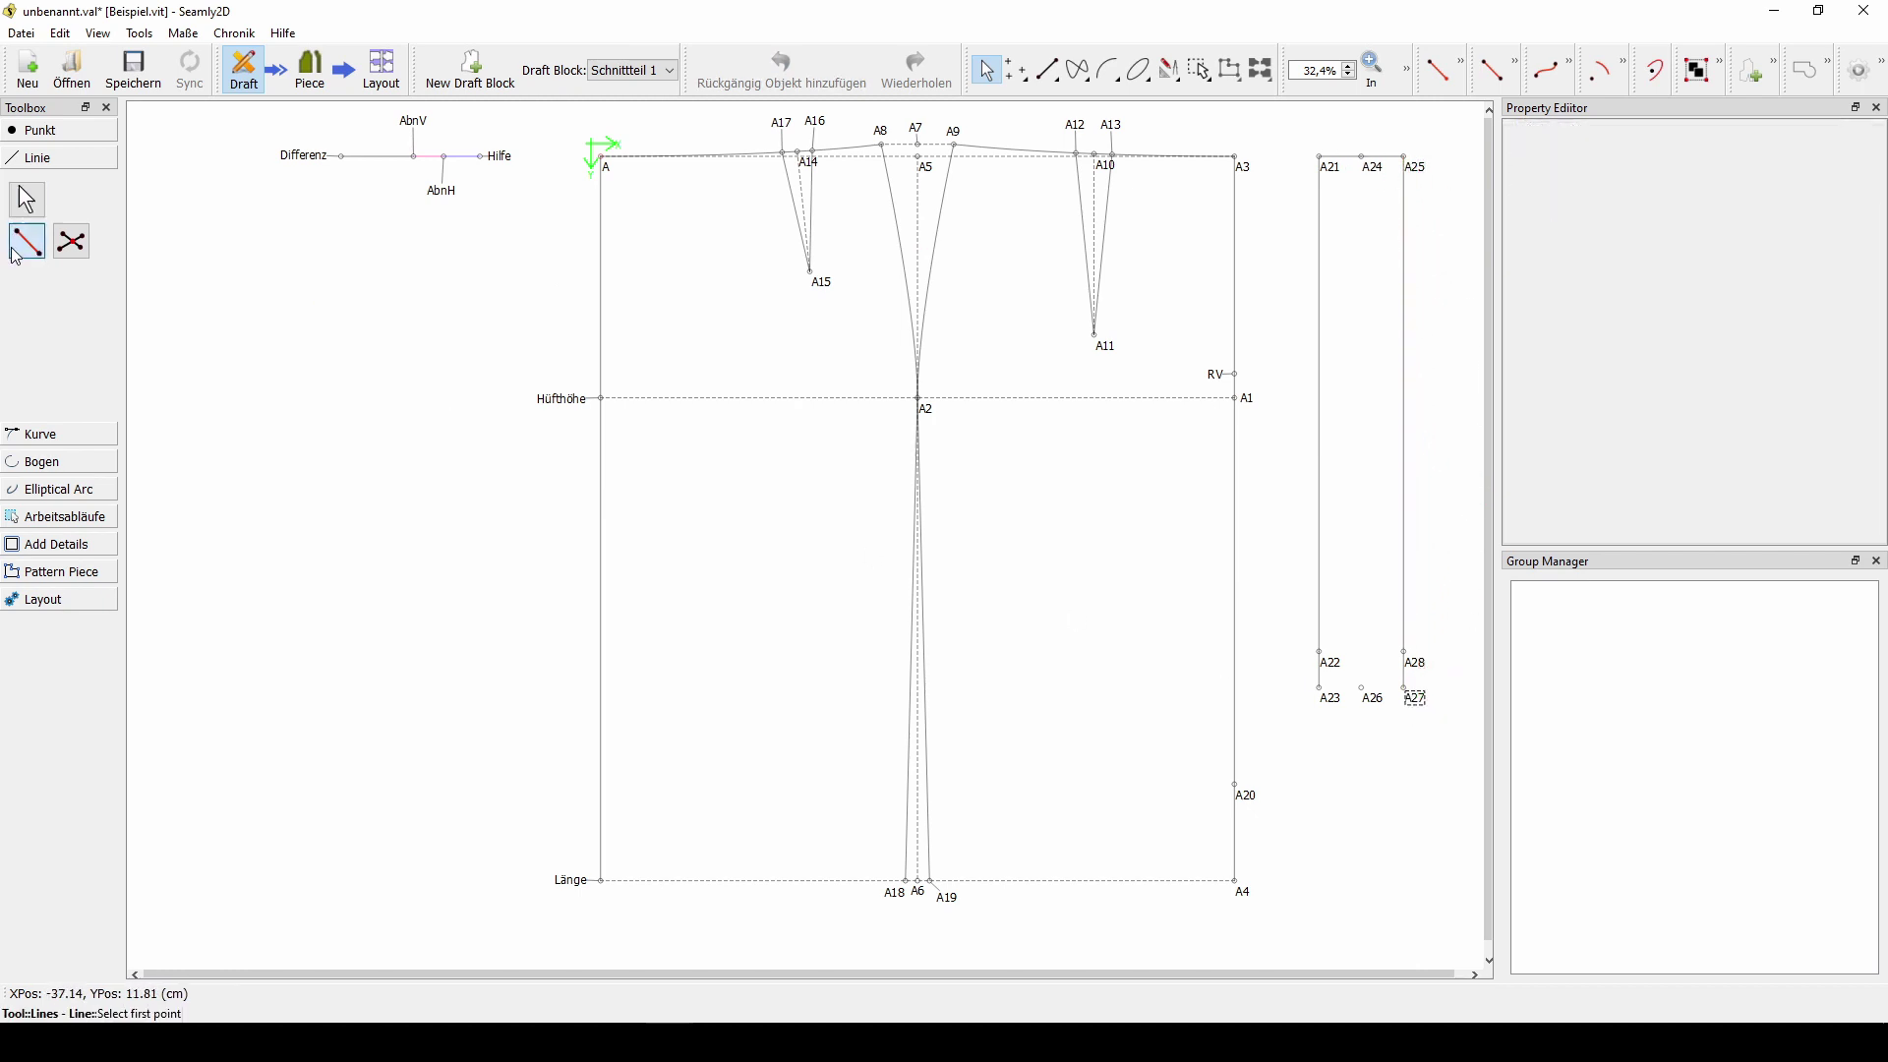
left_click(1320, 687)
left_click(1404, 687)
left_click(27, 241)
left_click(1321, 655)
left_click(1406, 656)
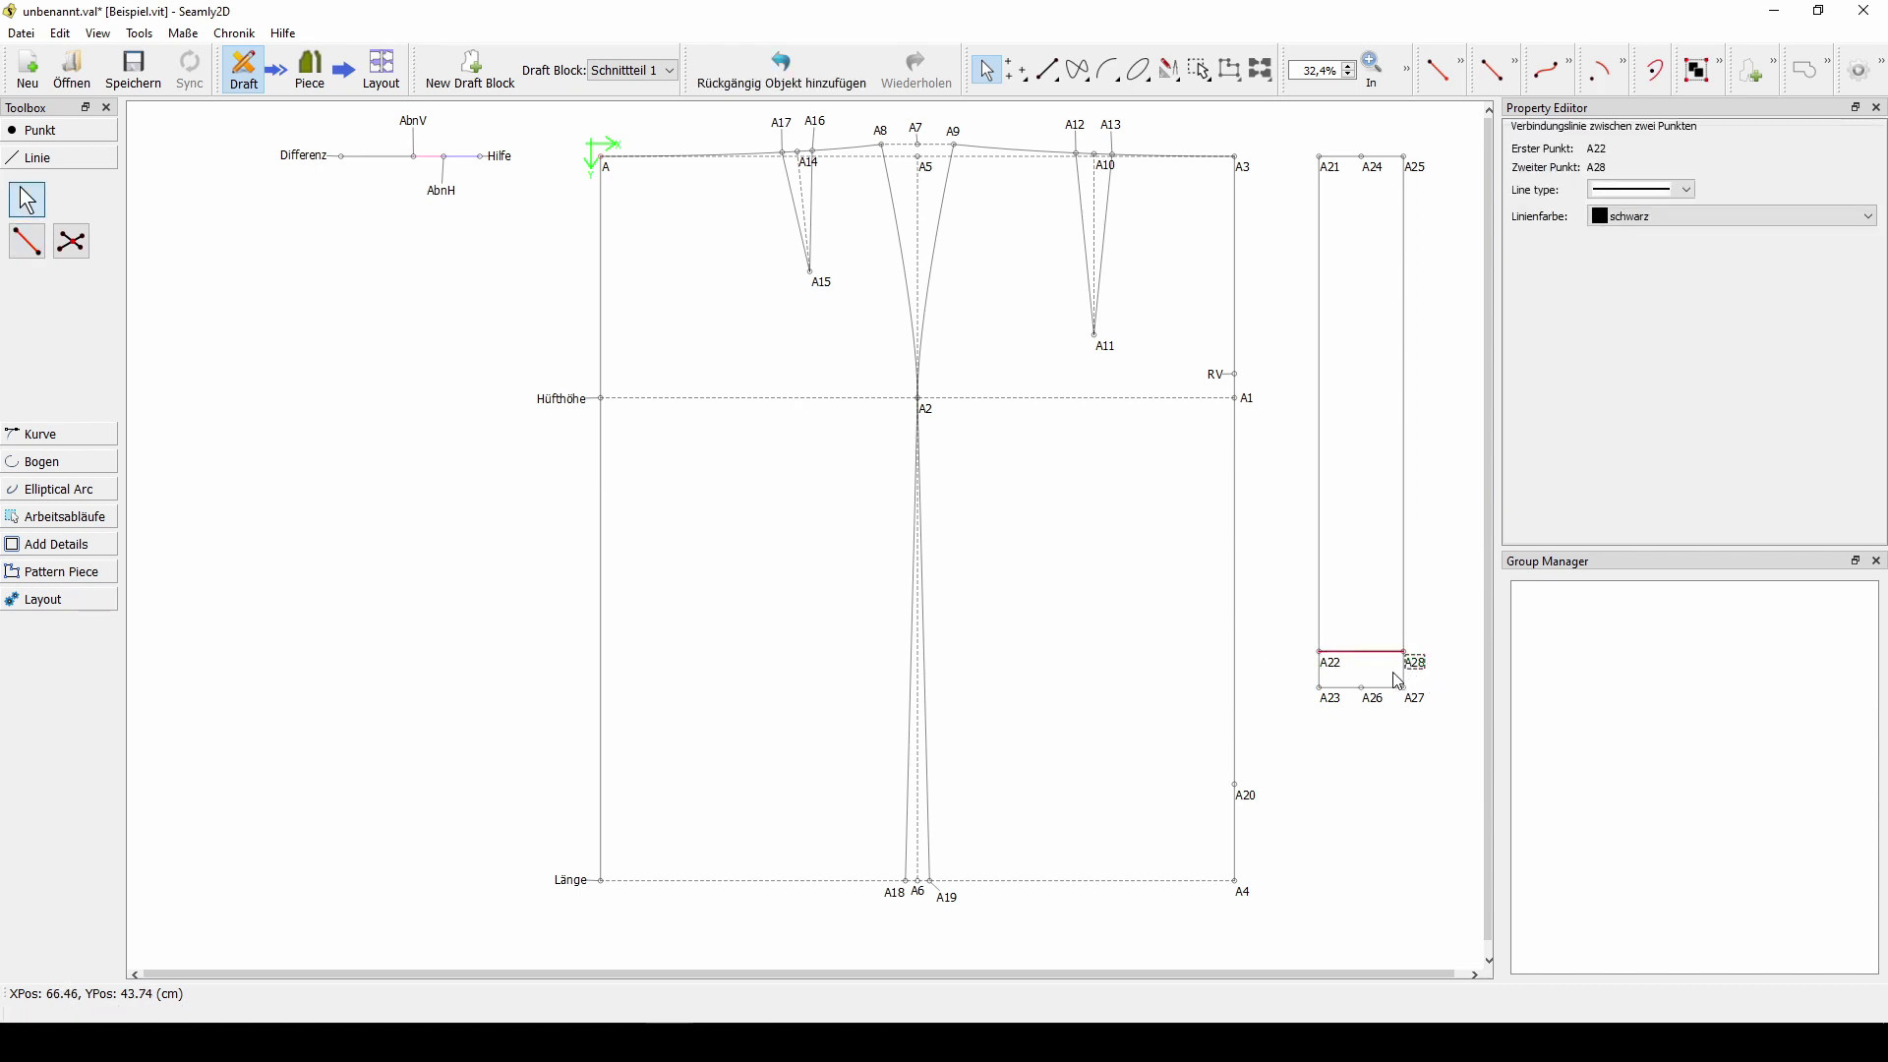
- Draw a dashed centre line from A24 to A26 and check the A22–A28 line's properties
left_click(27, 243)
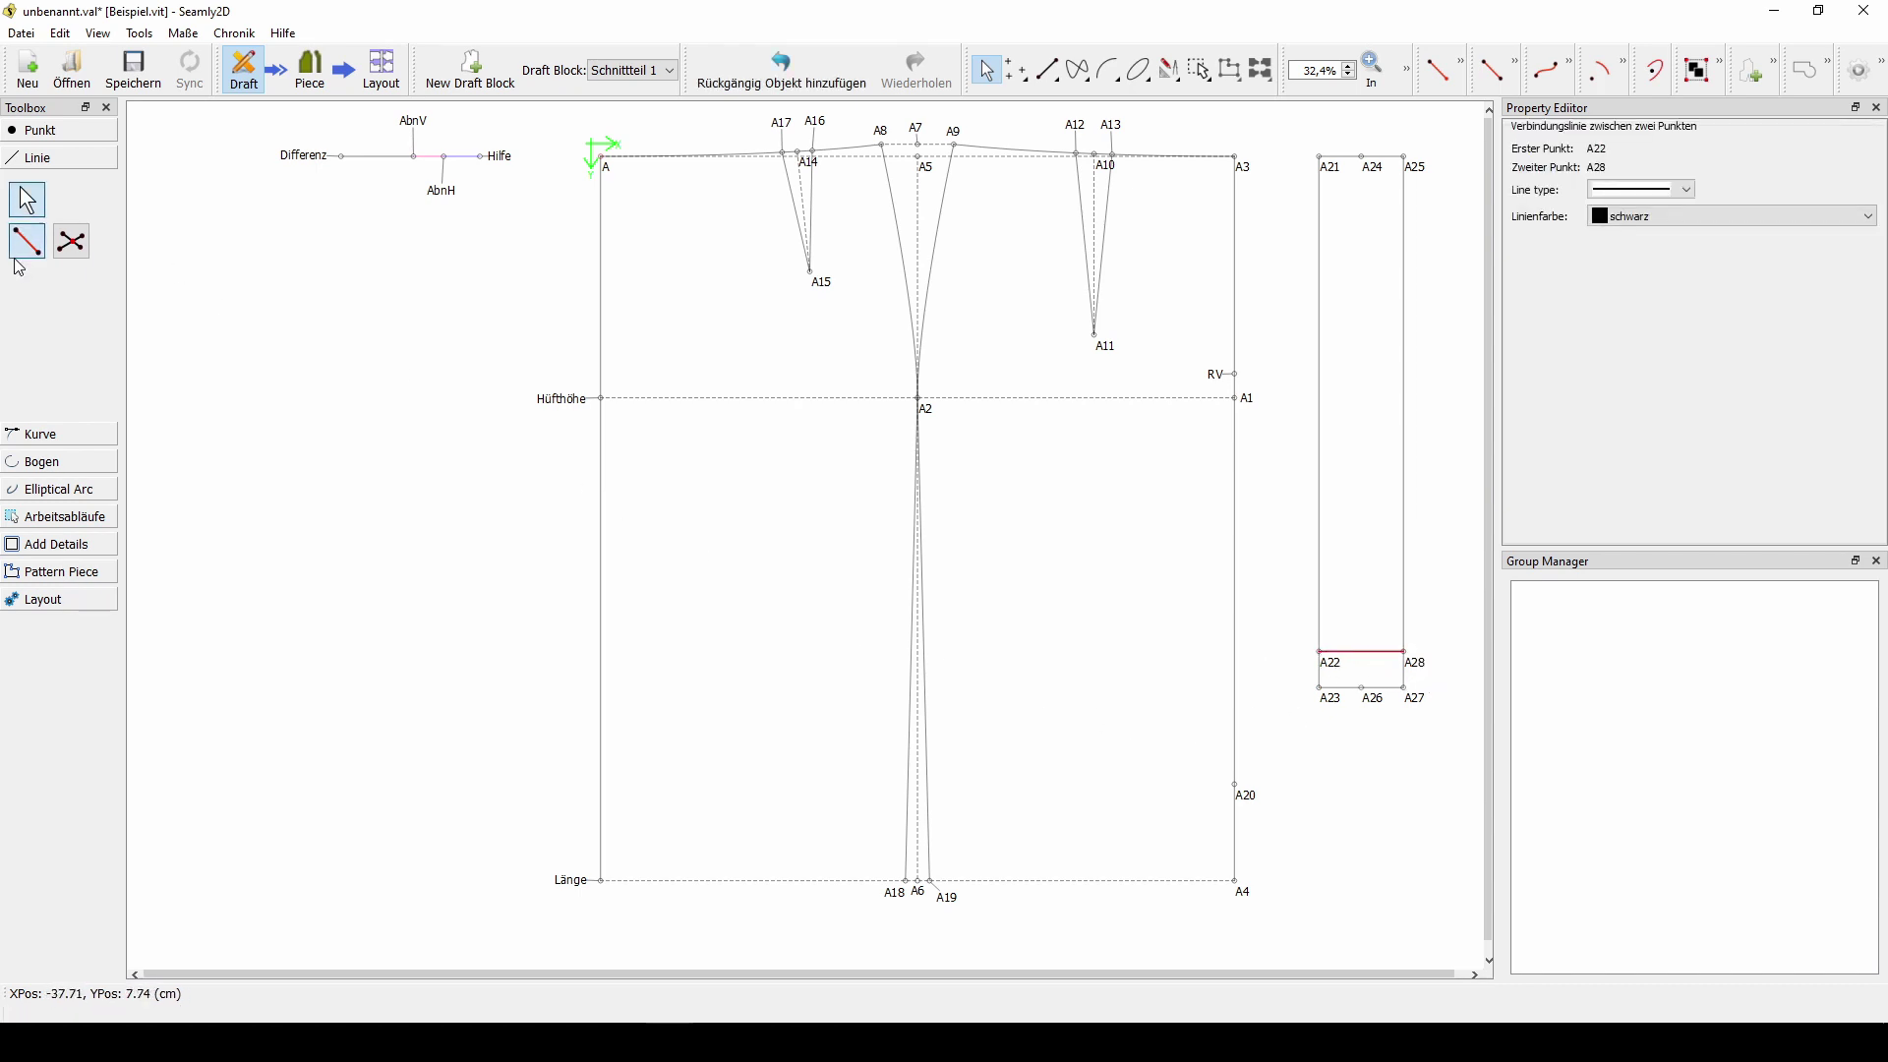
left_click(1369, 173)
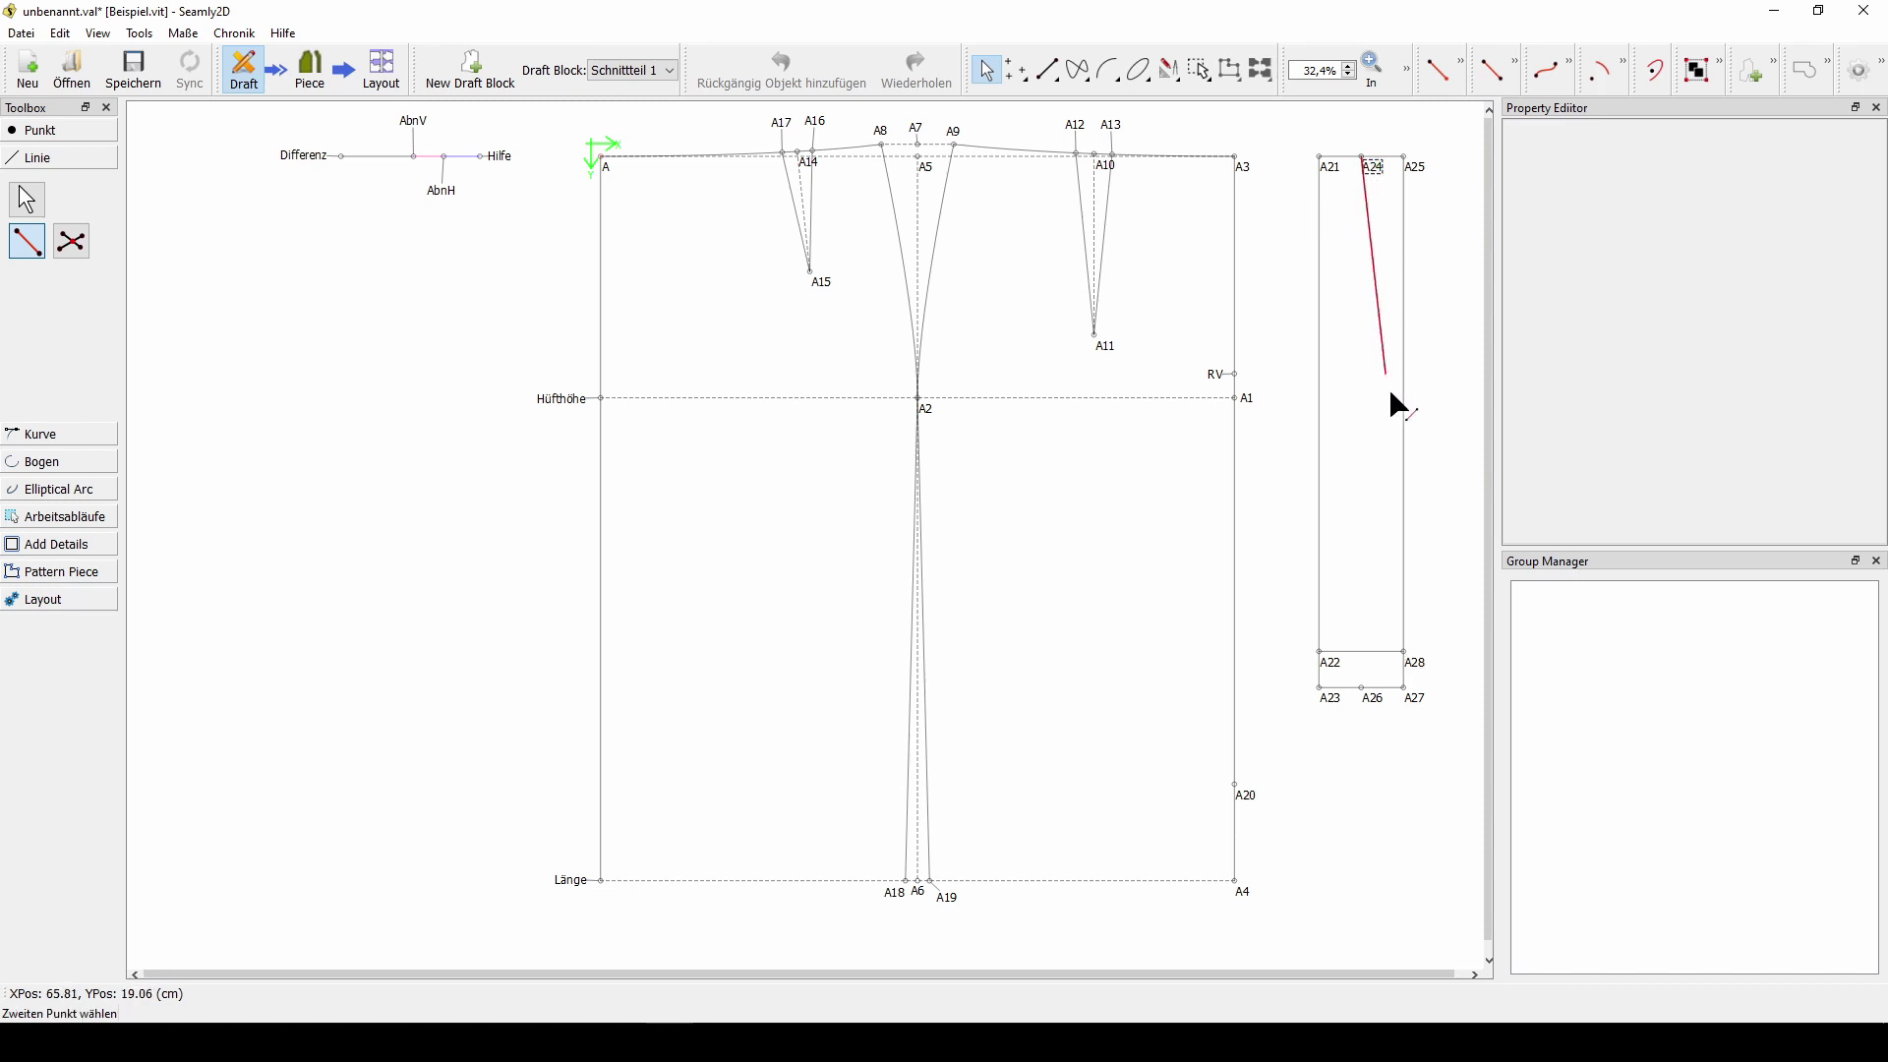
left_click(1382, 700)
left_click(1640, 190)
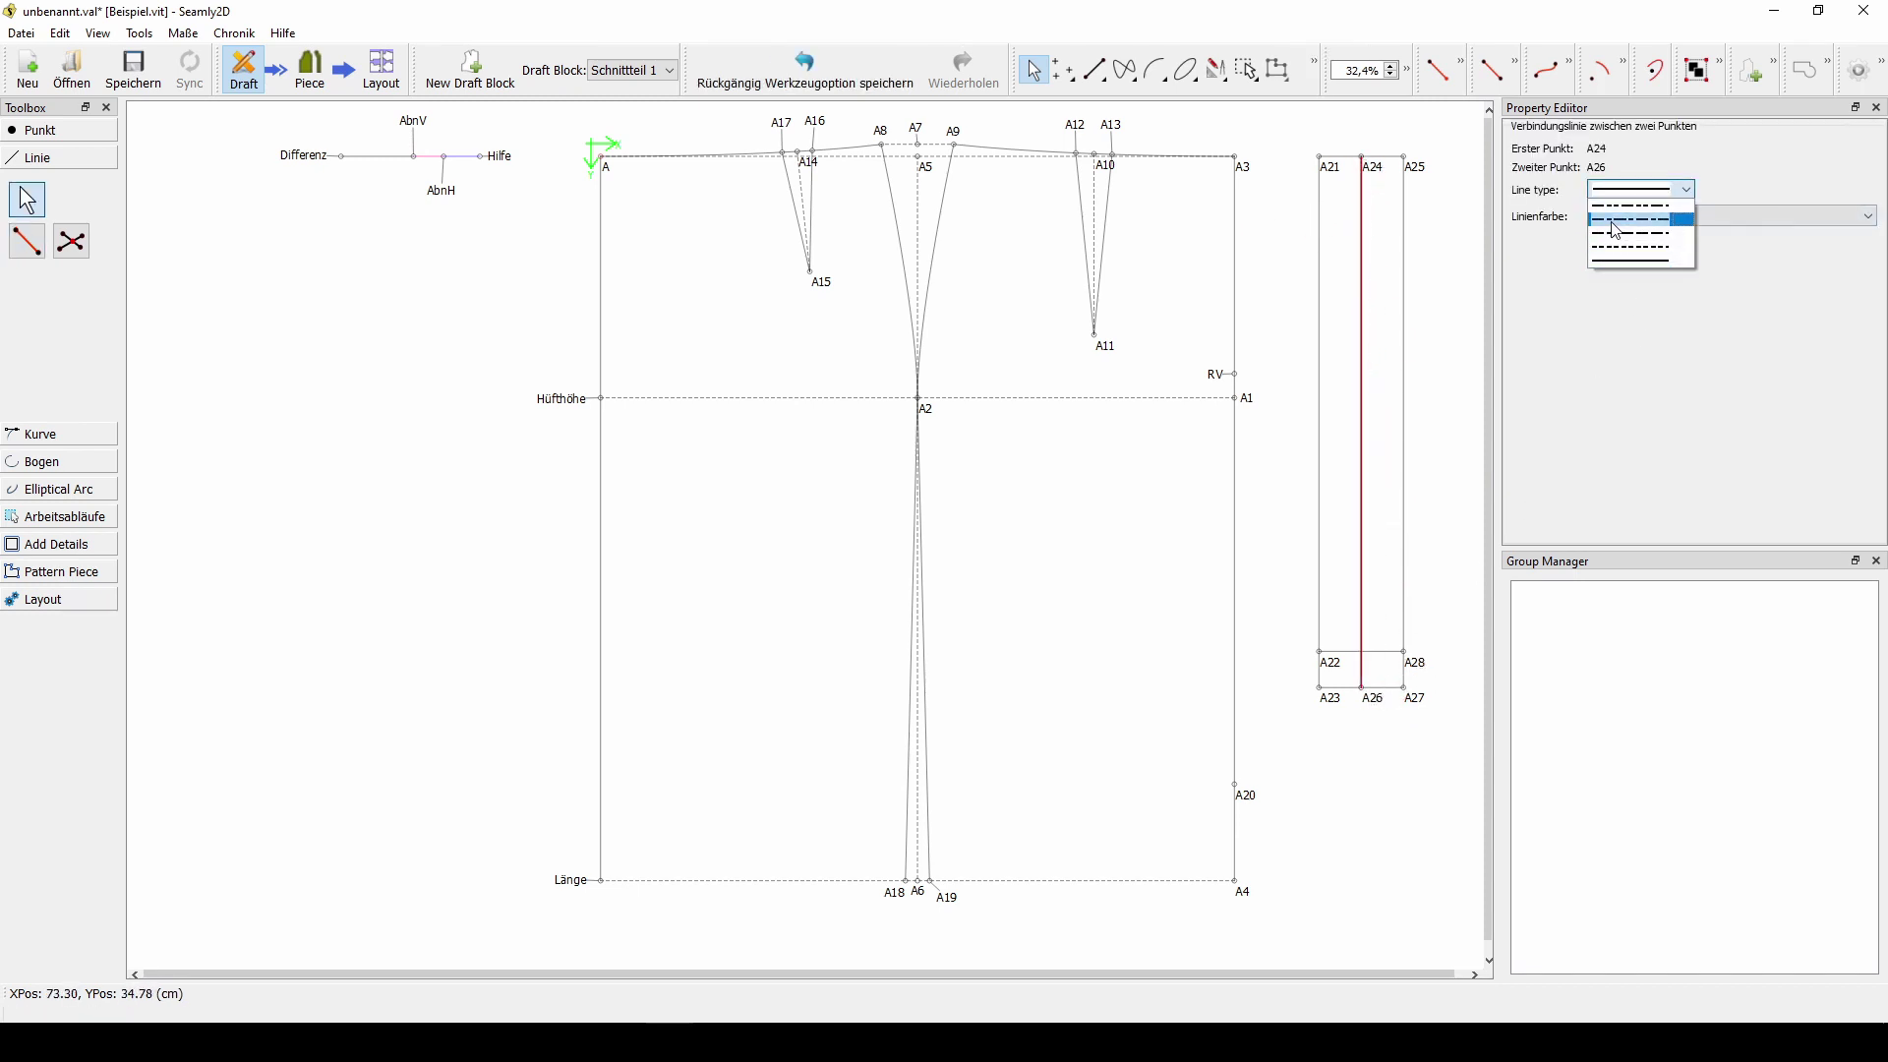
left_click(1617, 236)
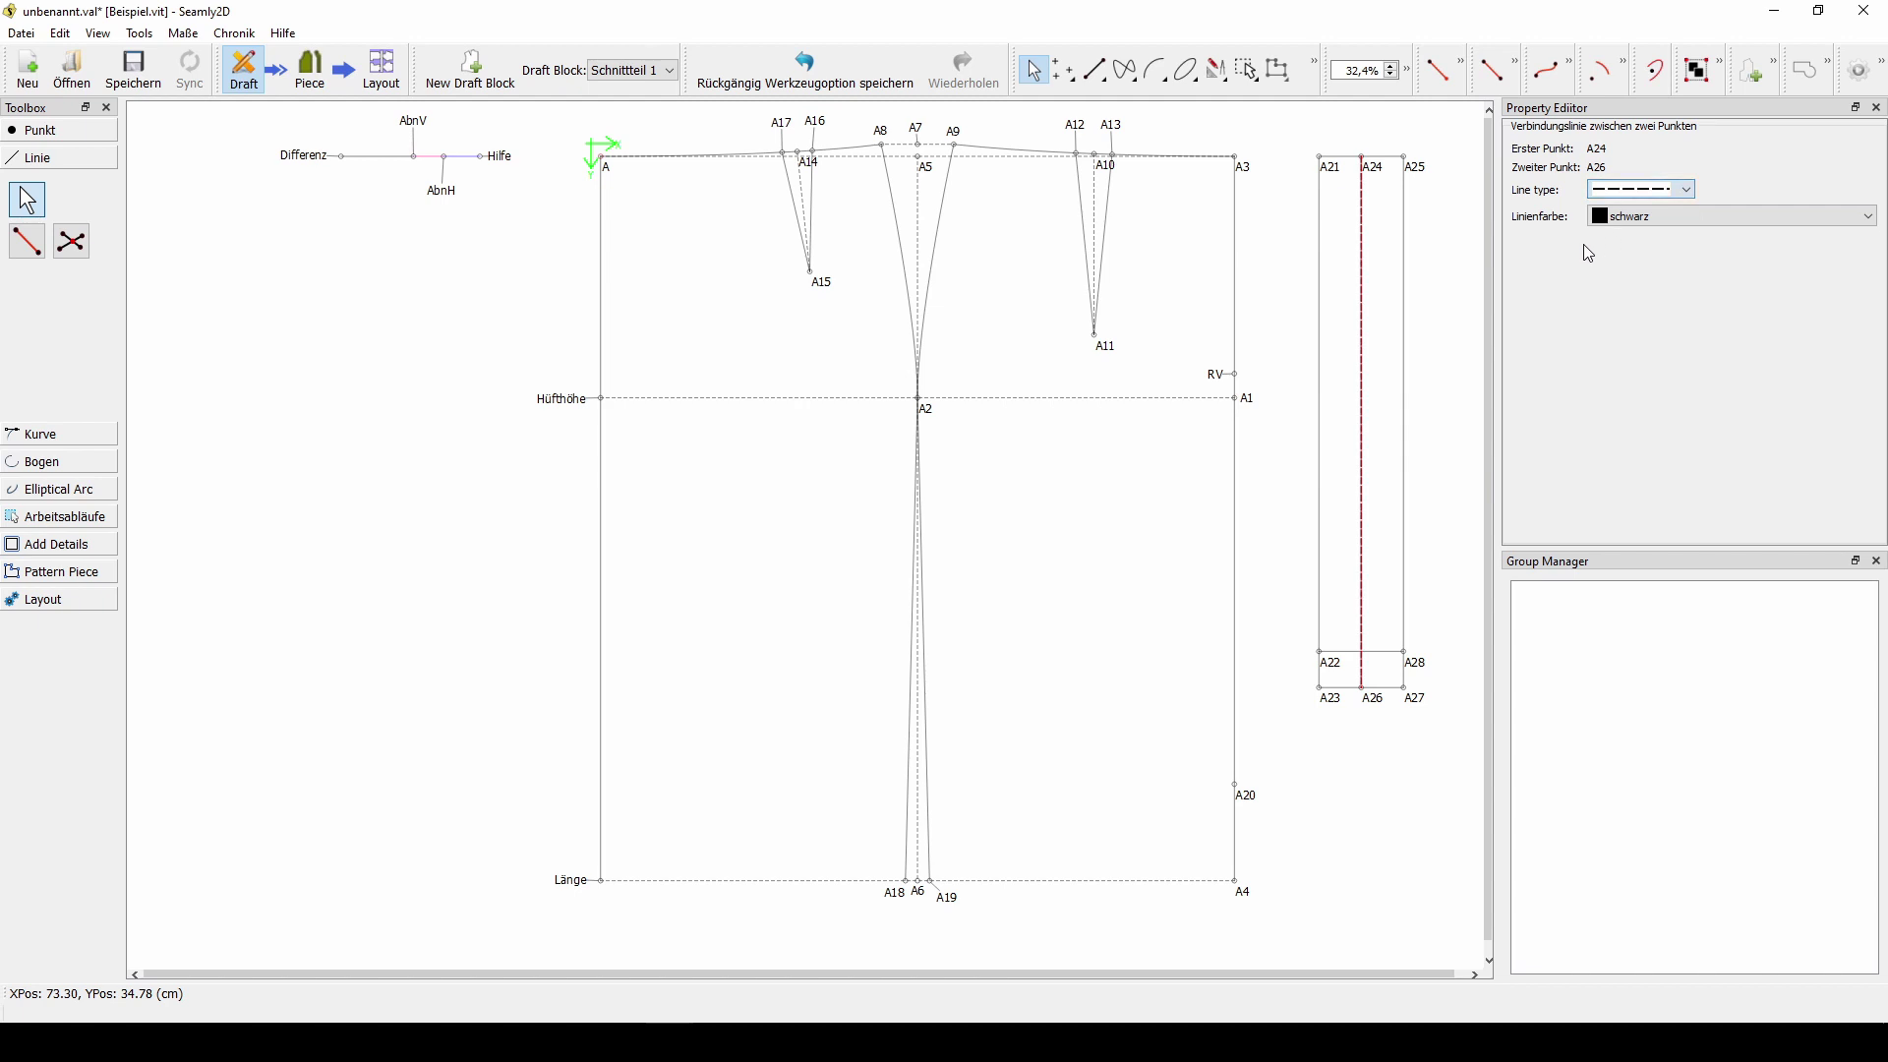
left_click(1456, 291)
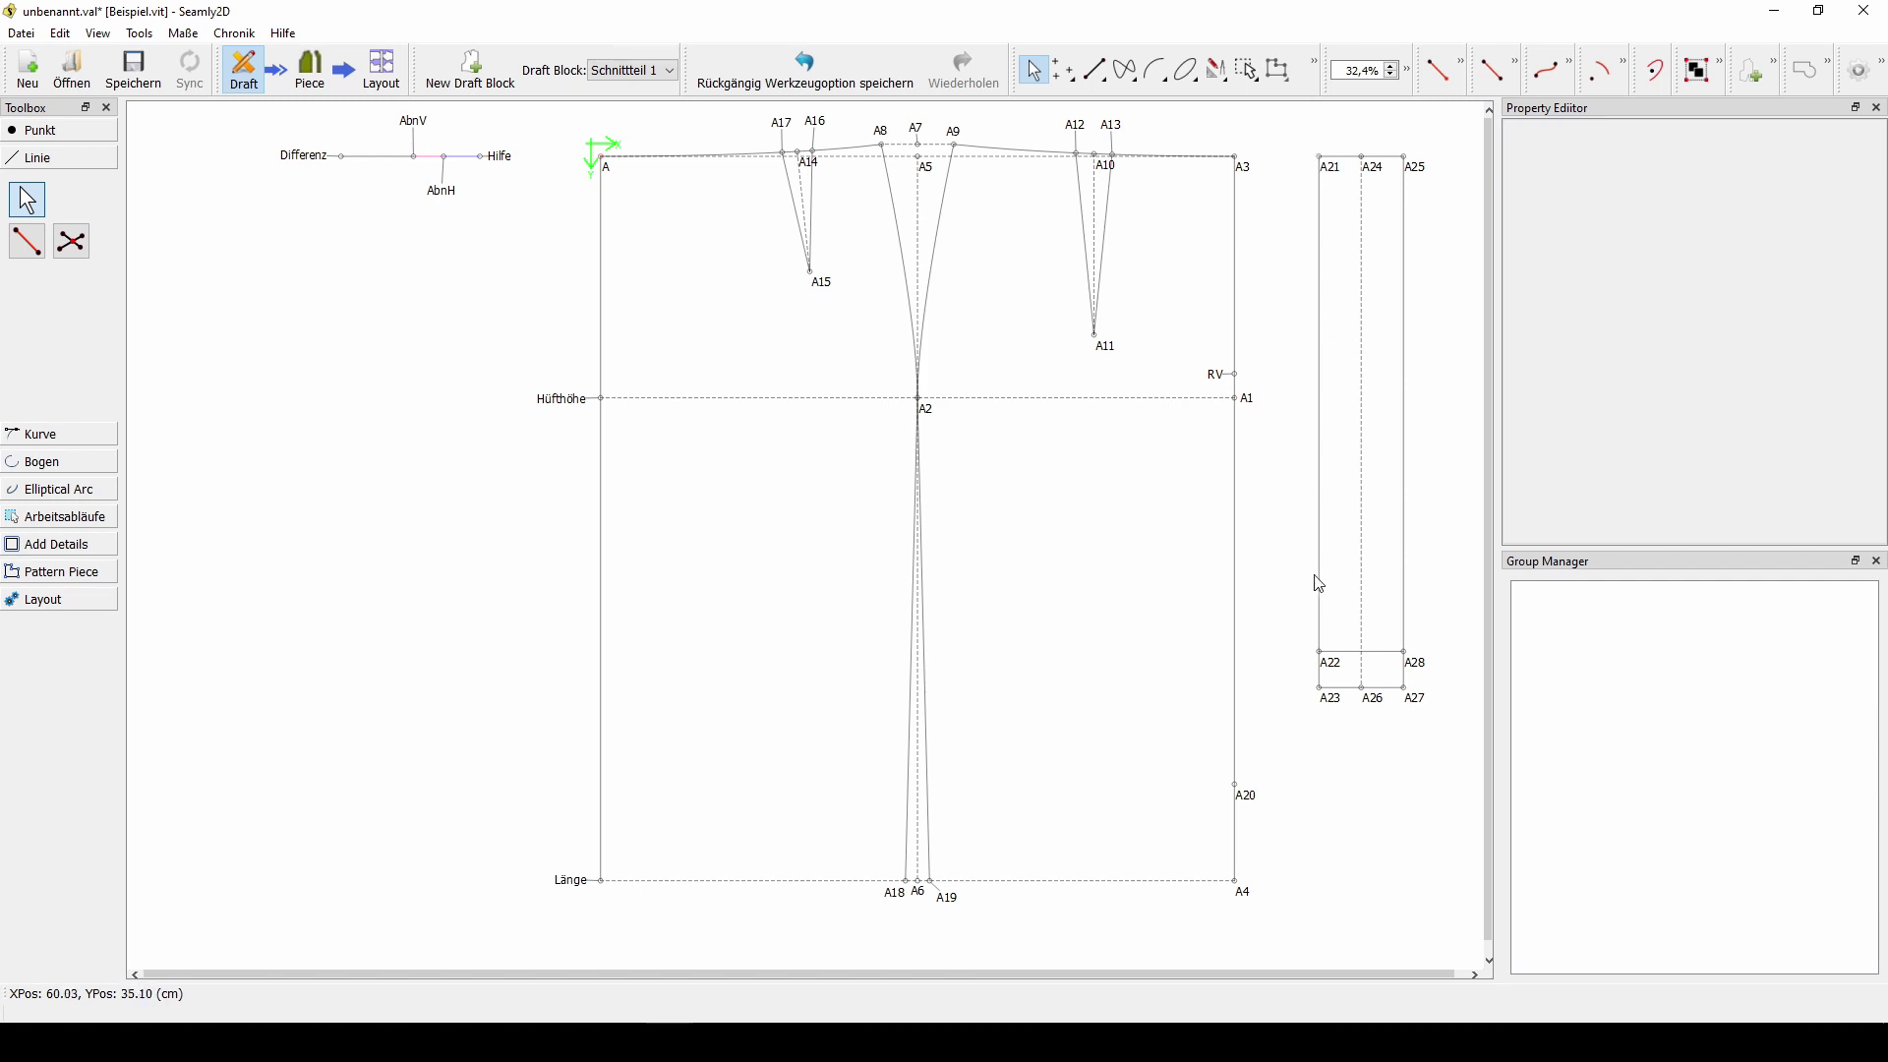
left_click(1379, 652)
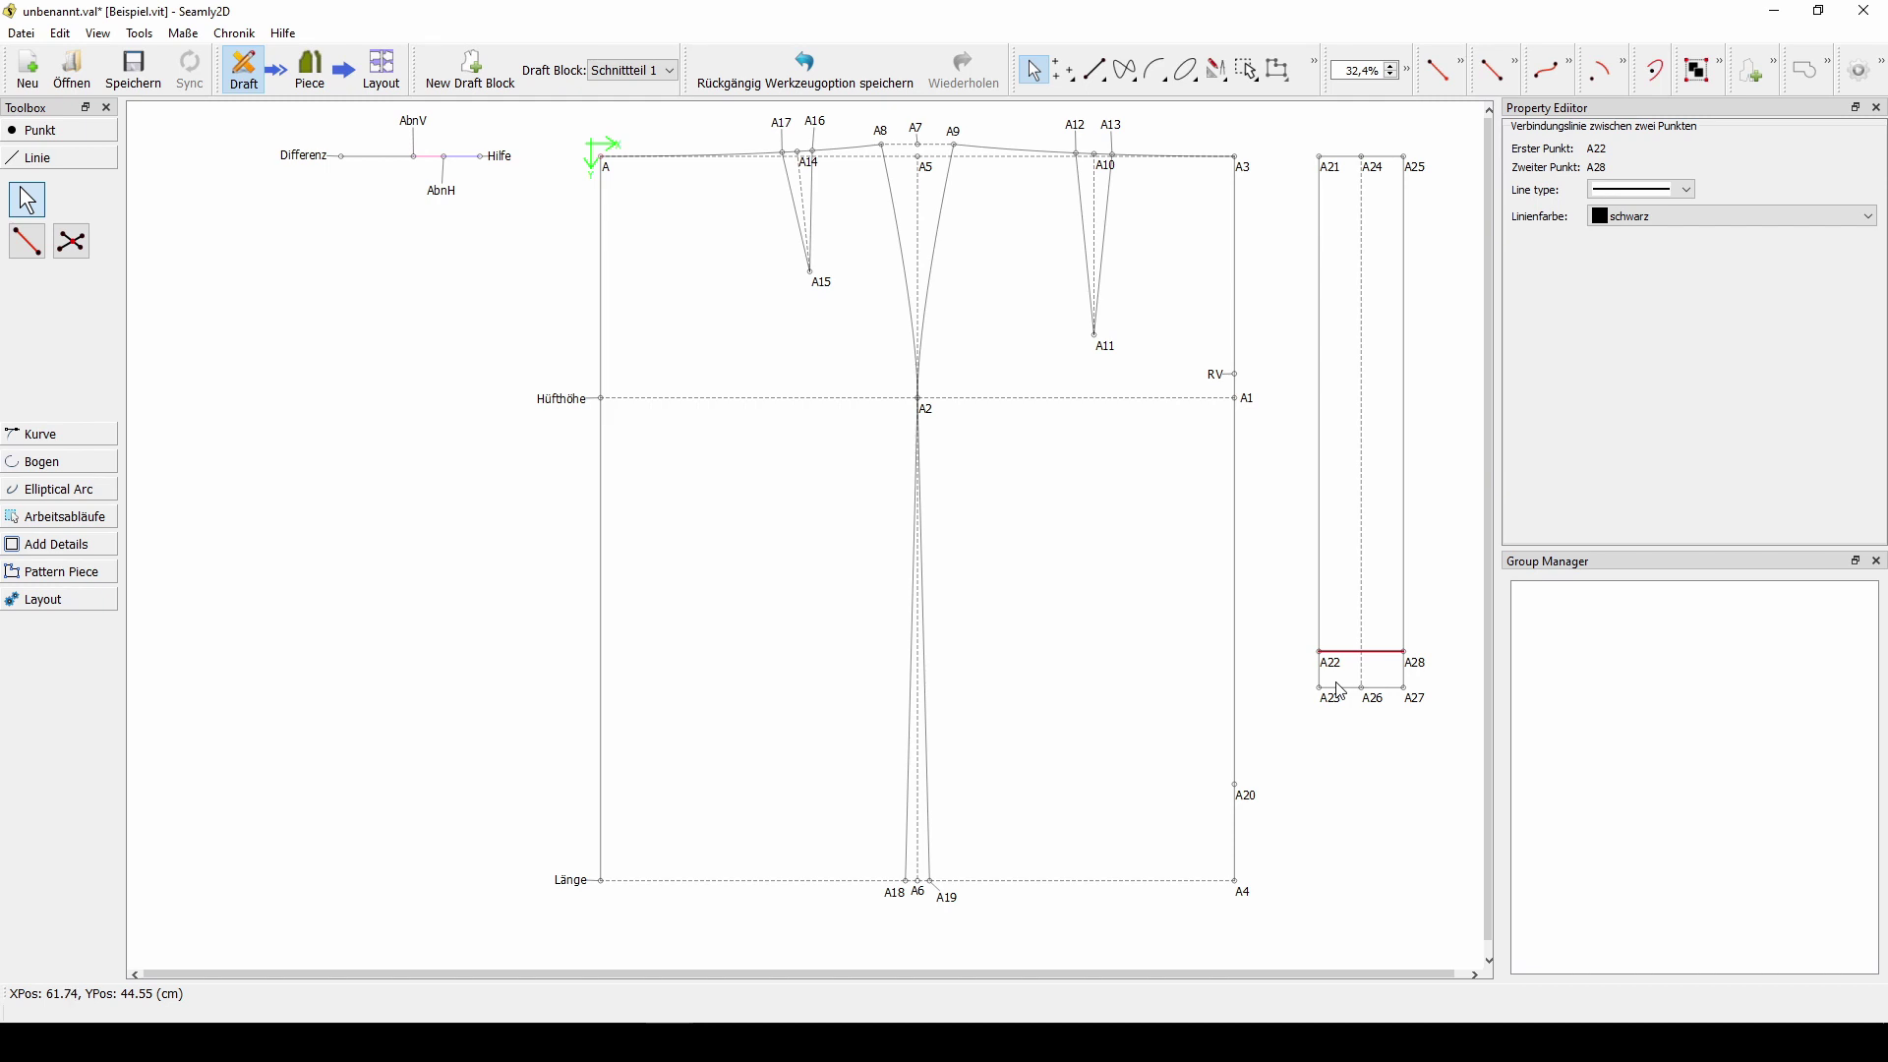
left_click(1318, 878)
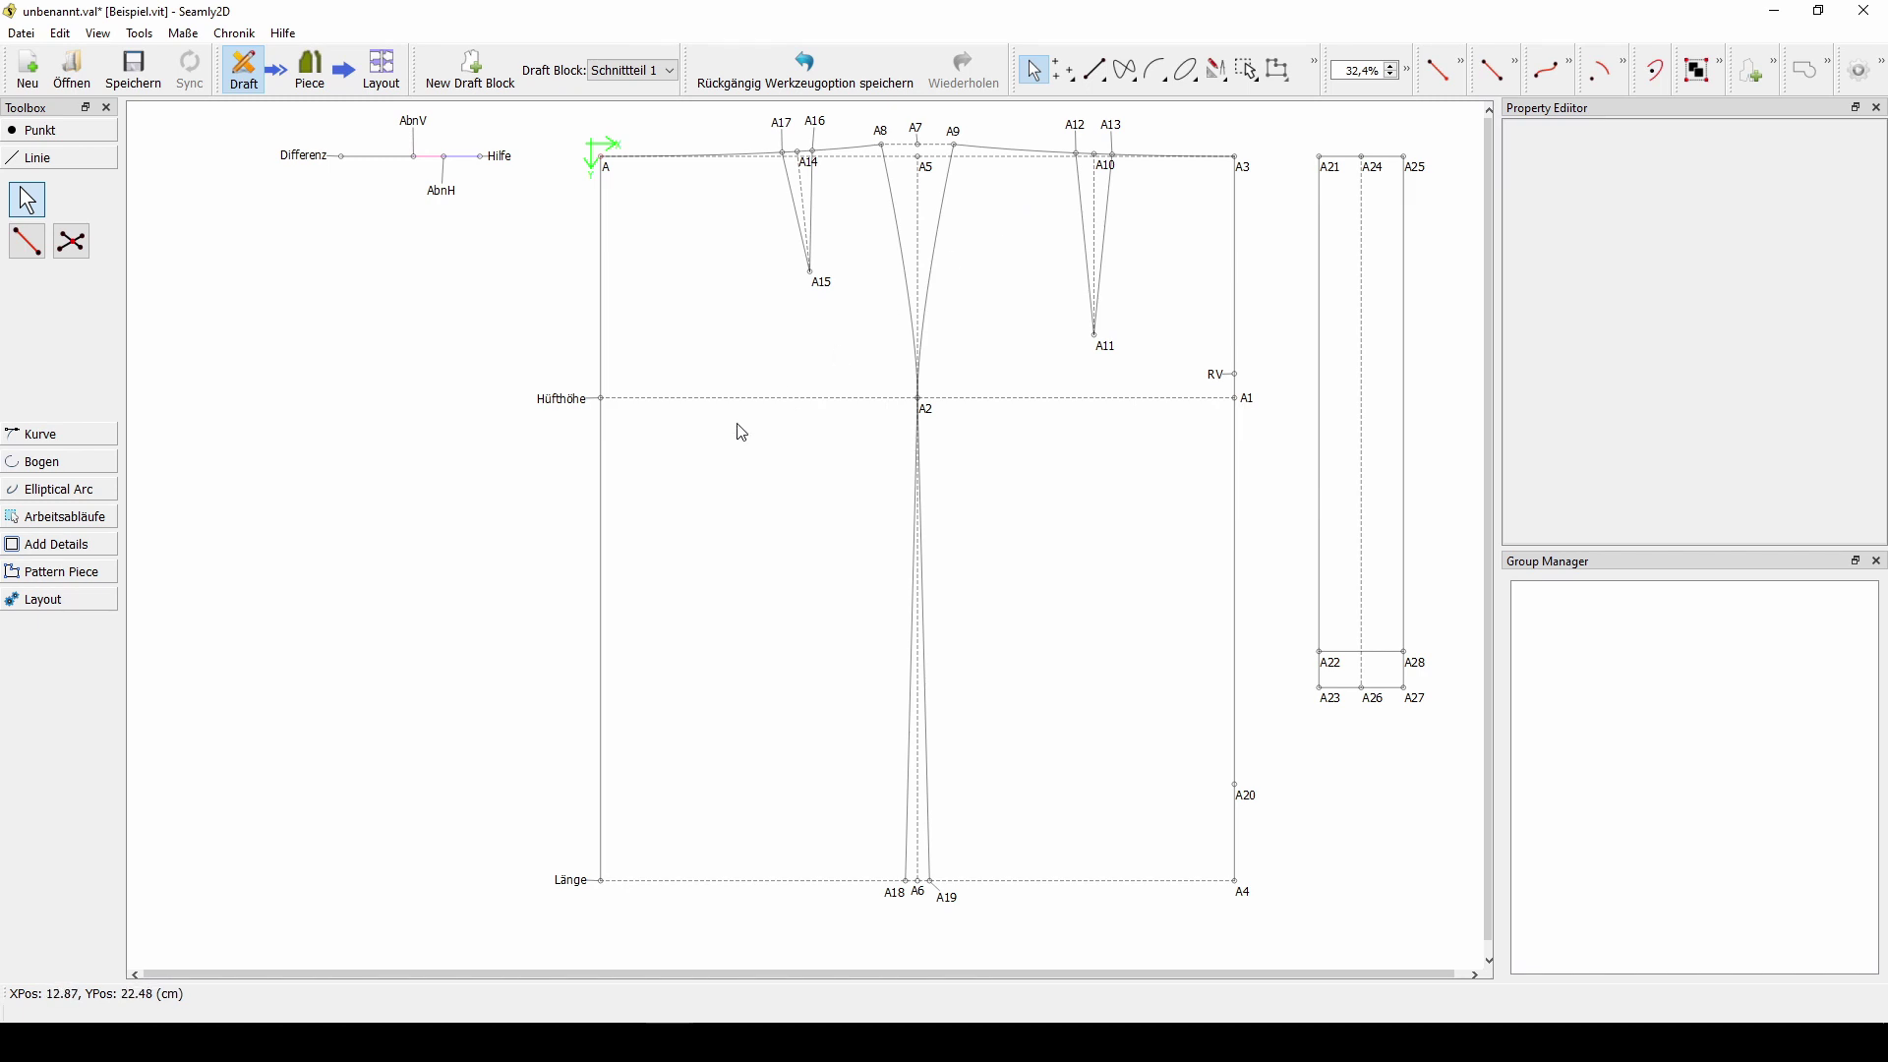
- Begin a new pattern piece outline through A18, Länge, A, the waistline and the A17–A15–A16 dart
left_click(97, 553)
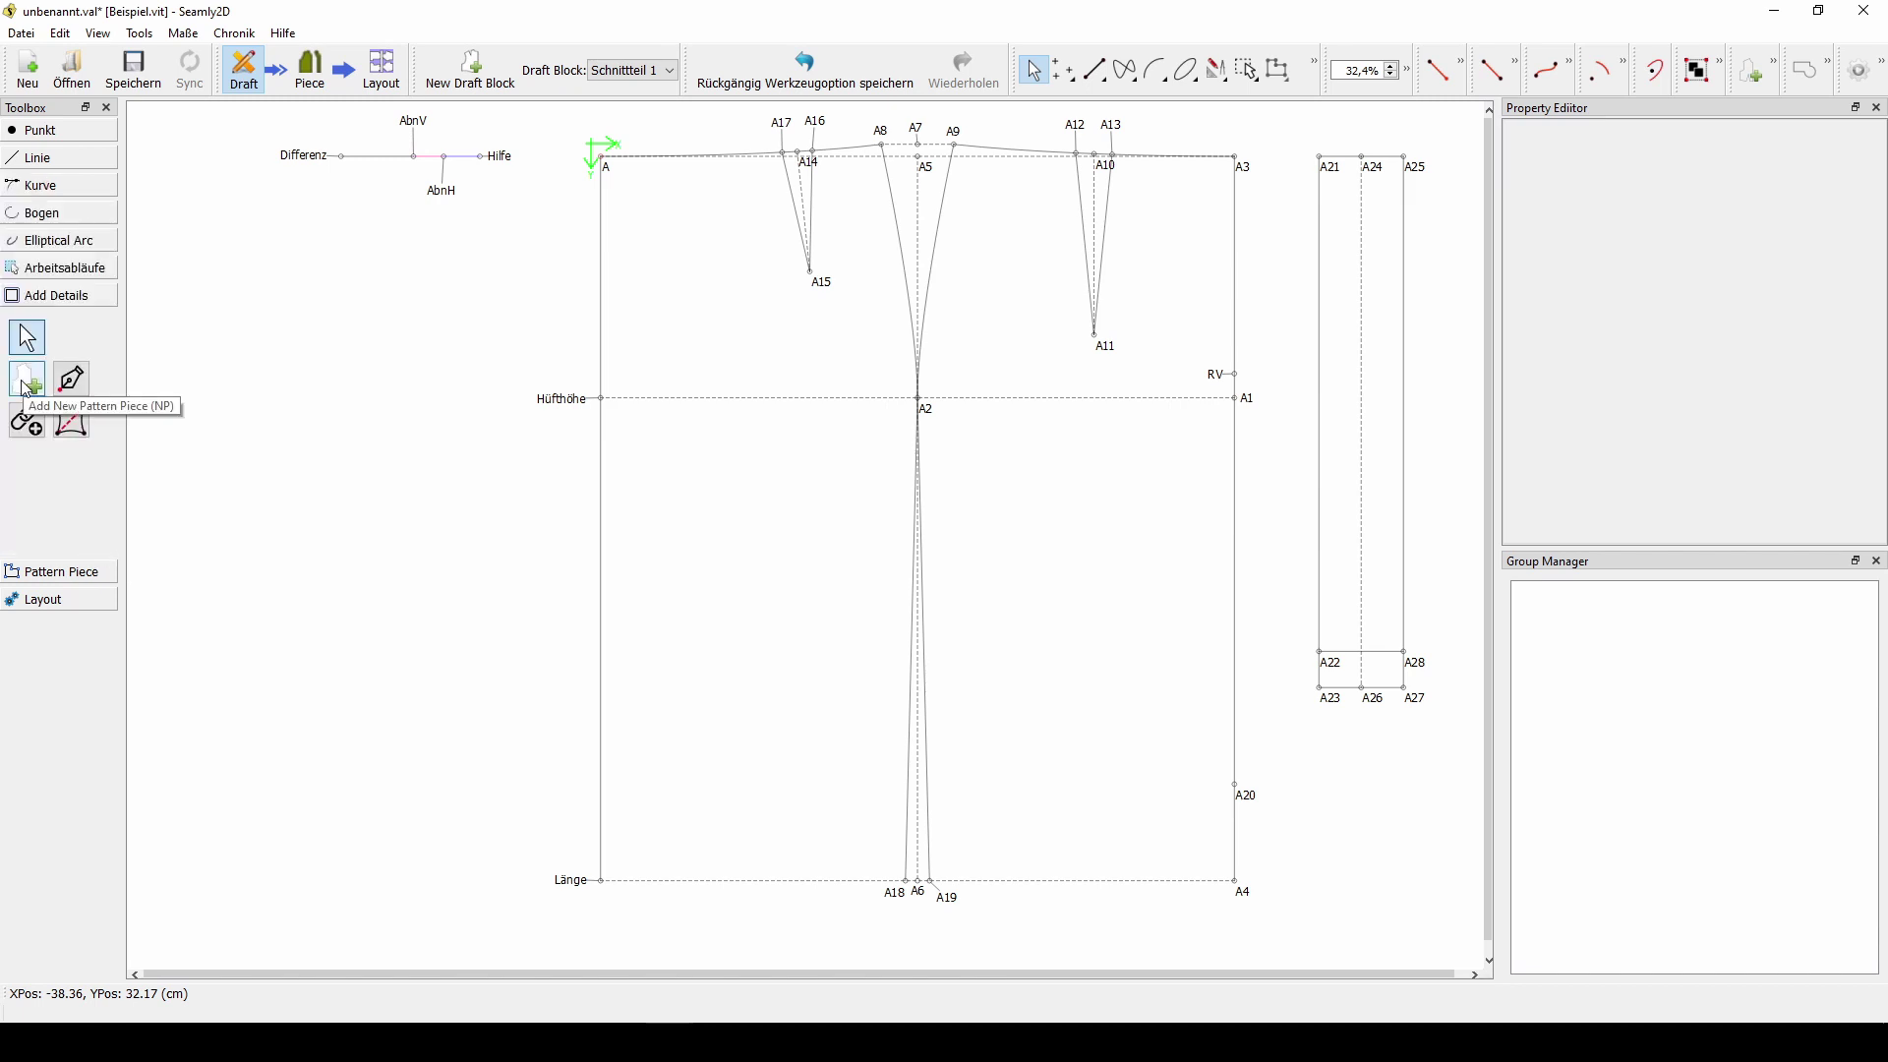
left_click(27, 385)
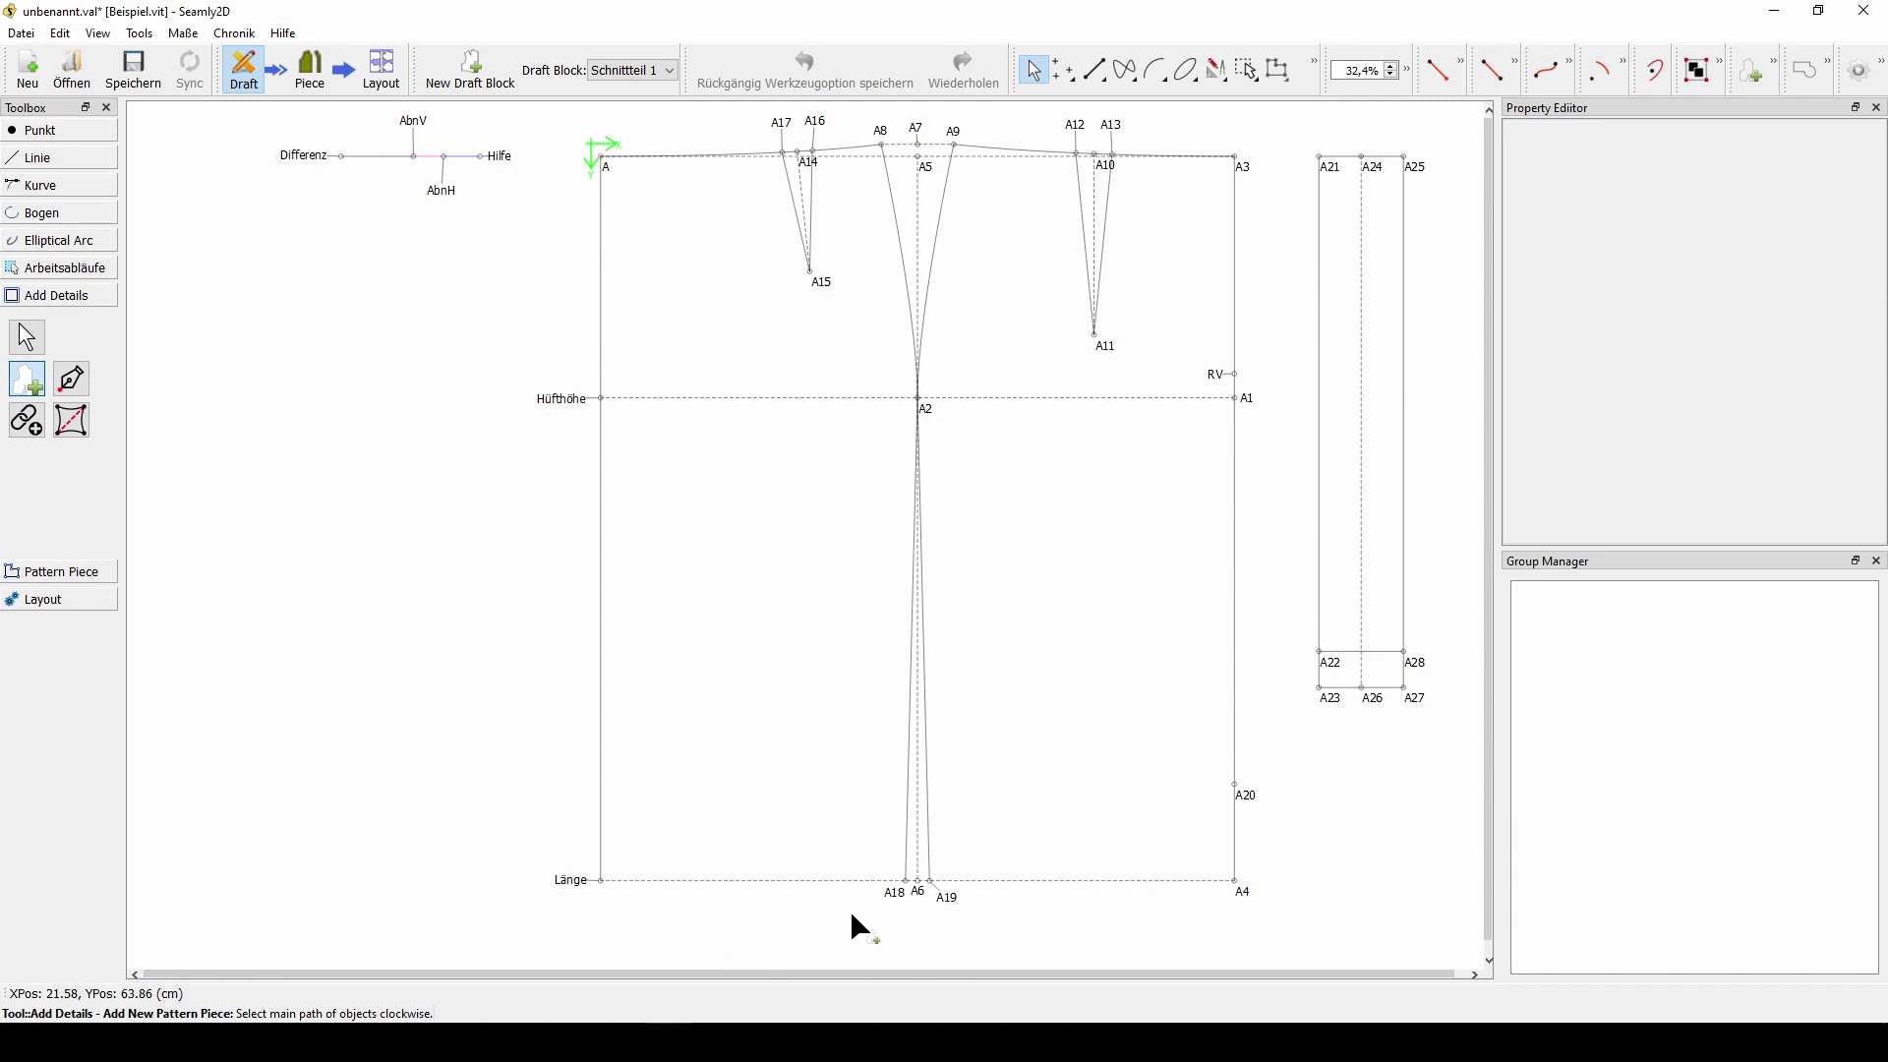
left_click(904, 884)
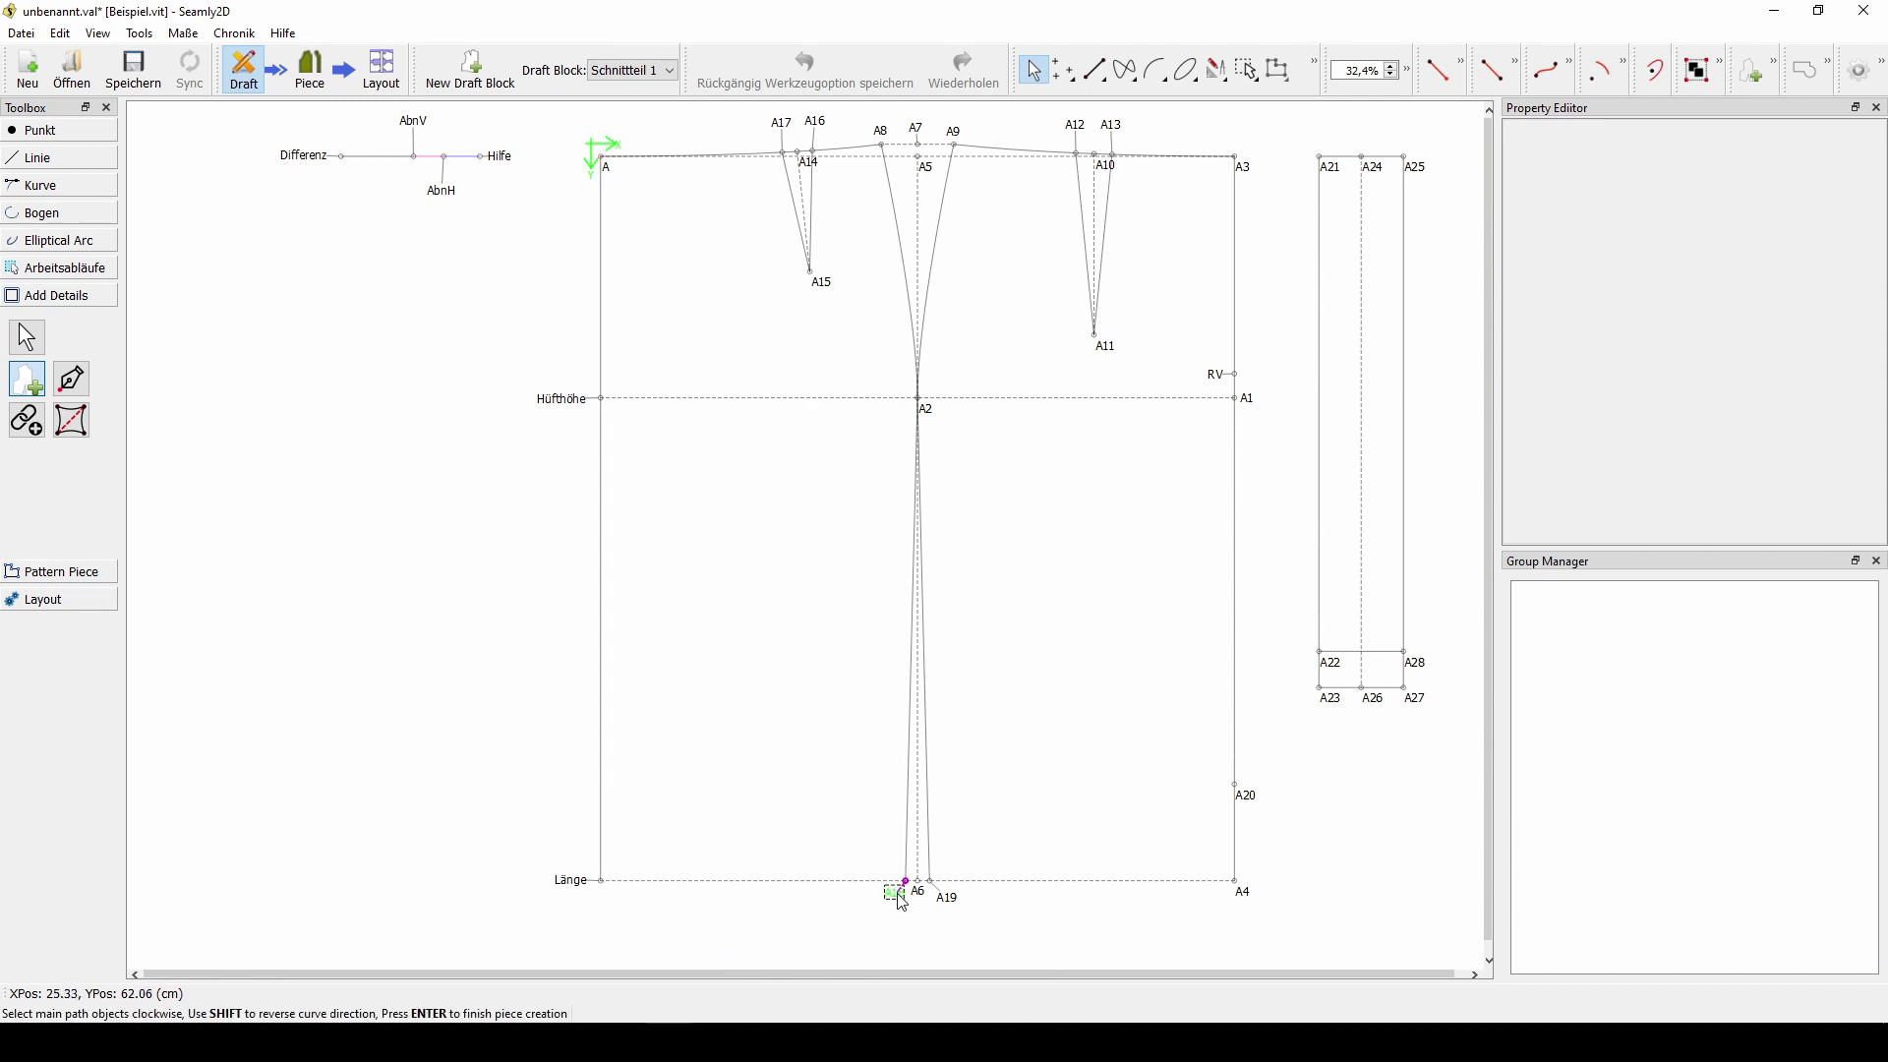
left_click(571, 883)
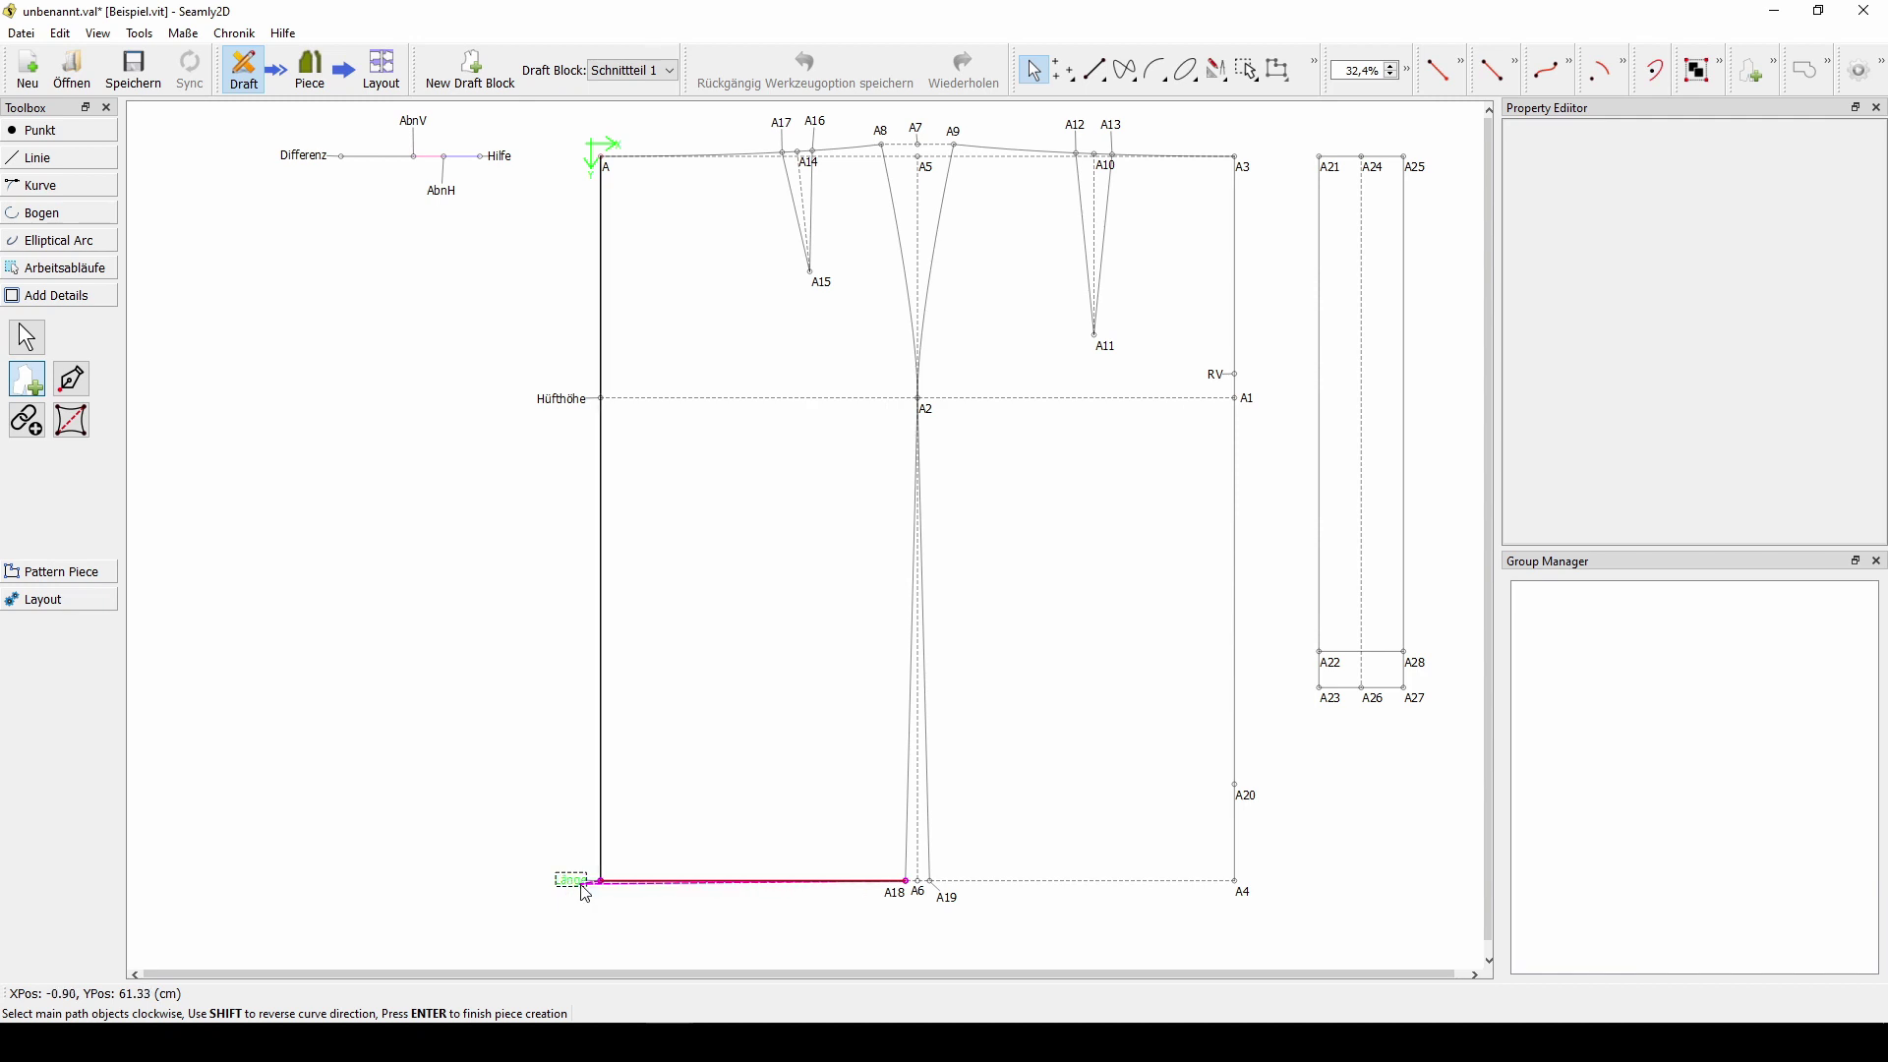
left_click(606, 165)
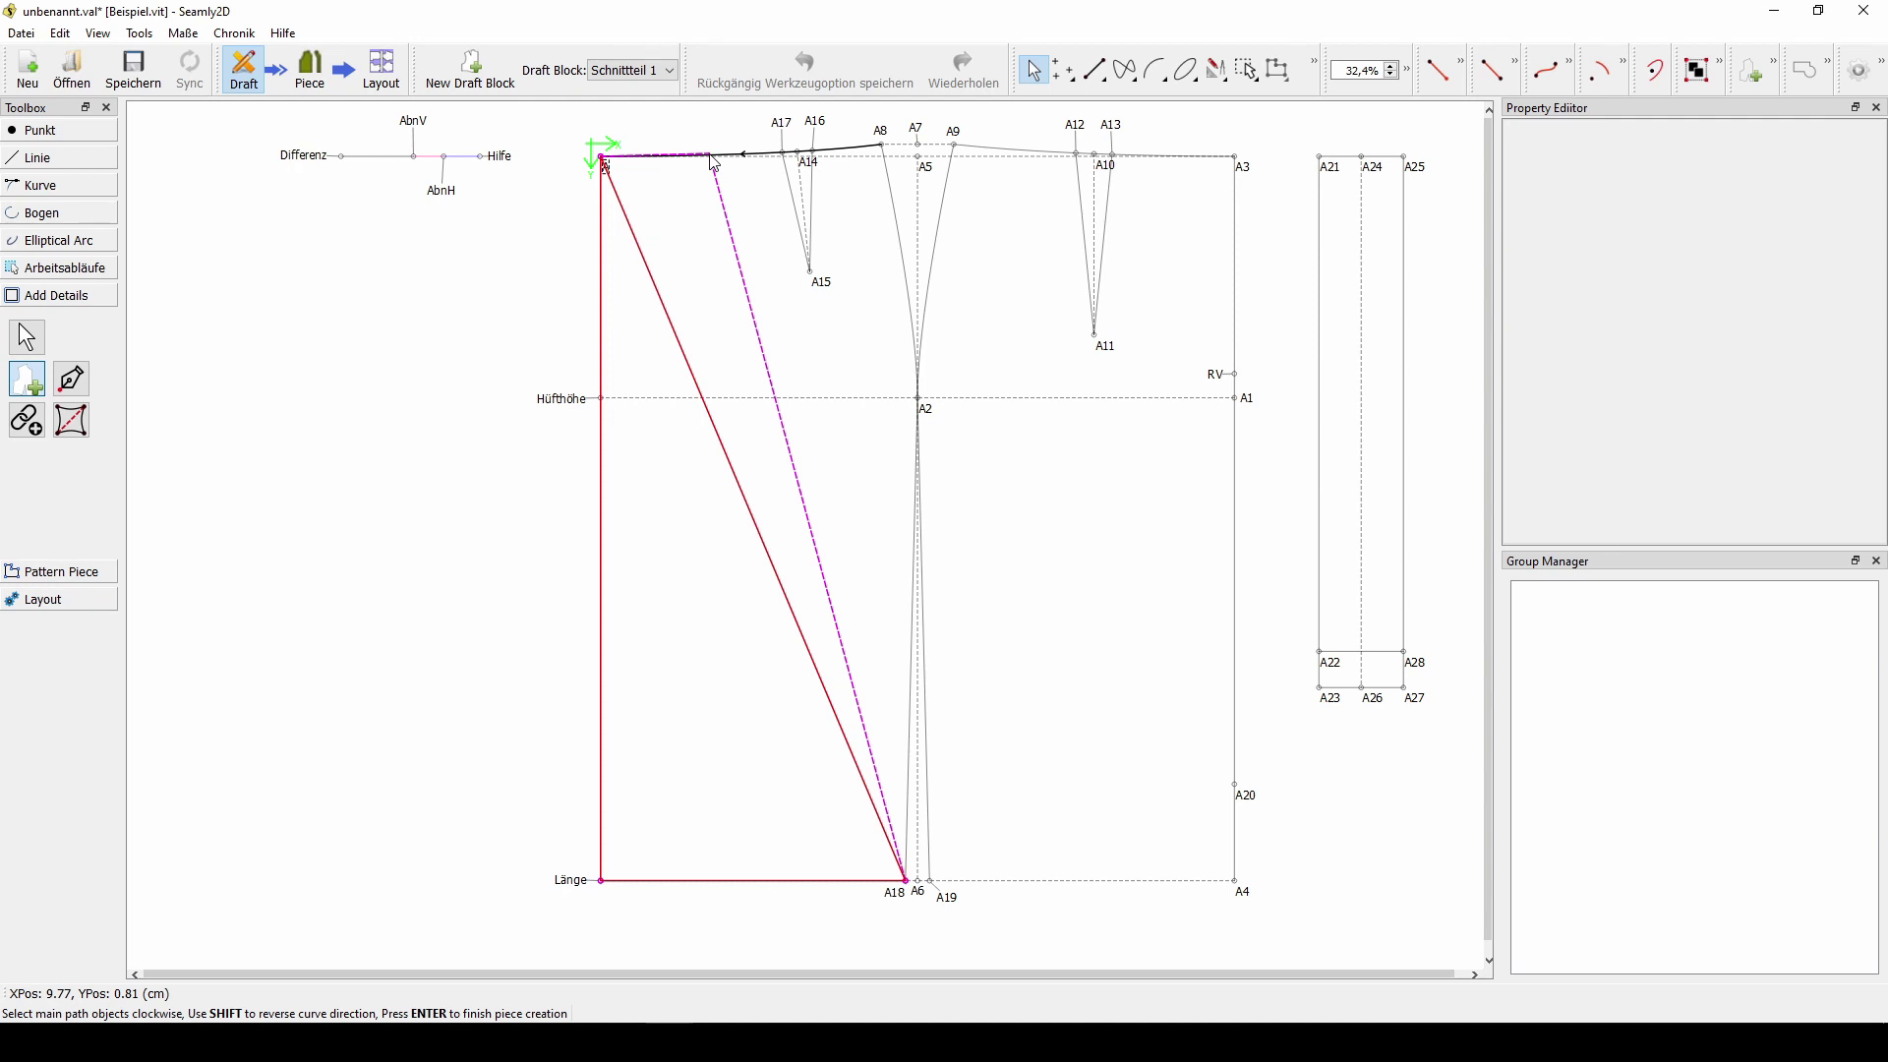
left_click(713, 158)
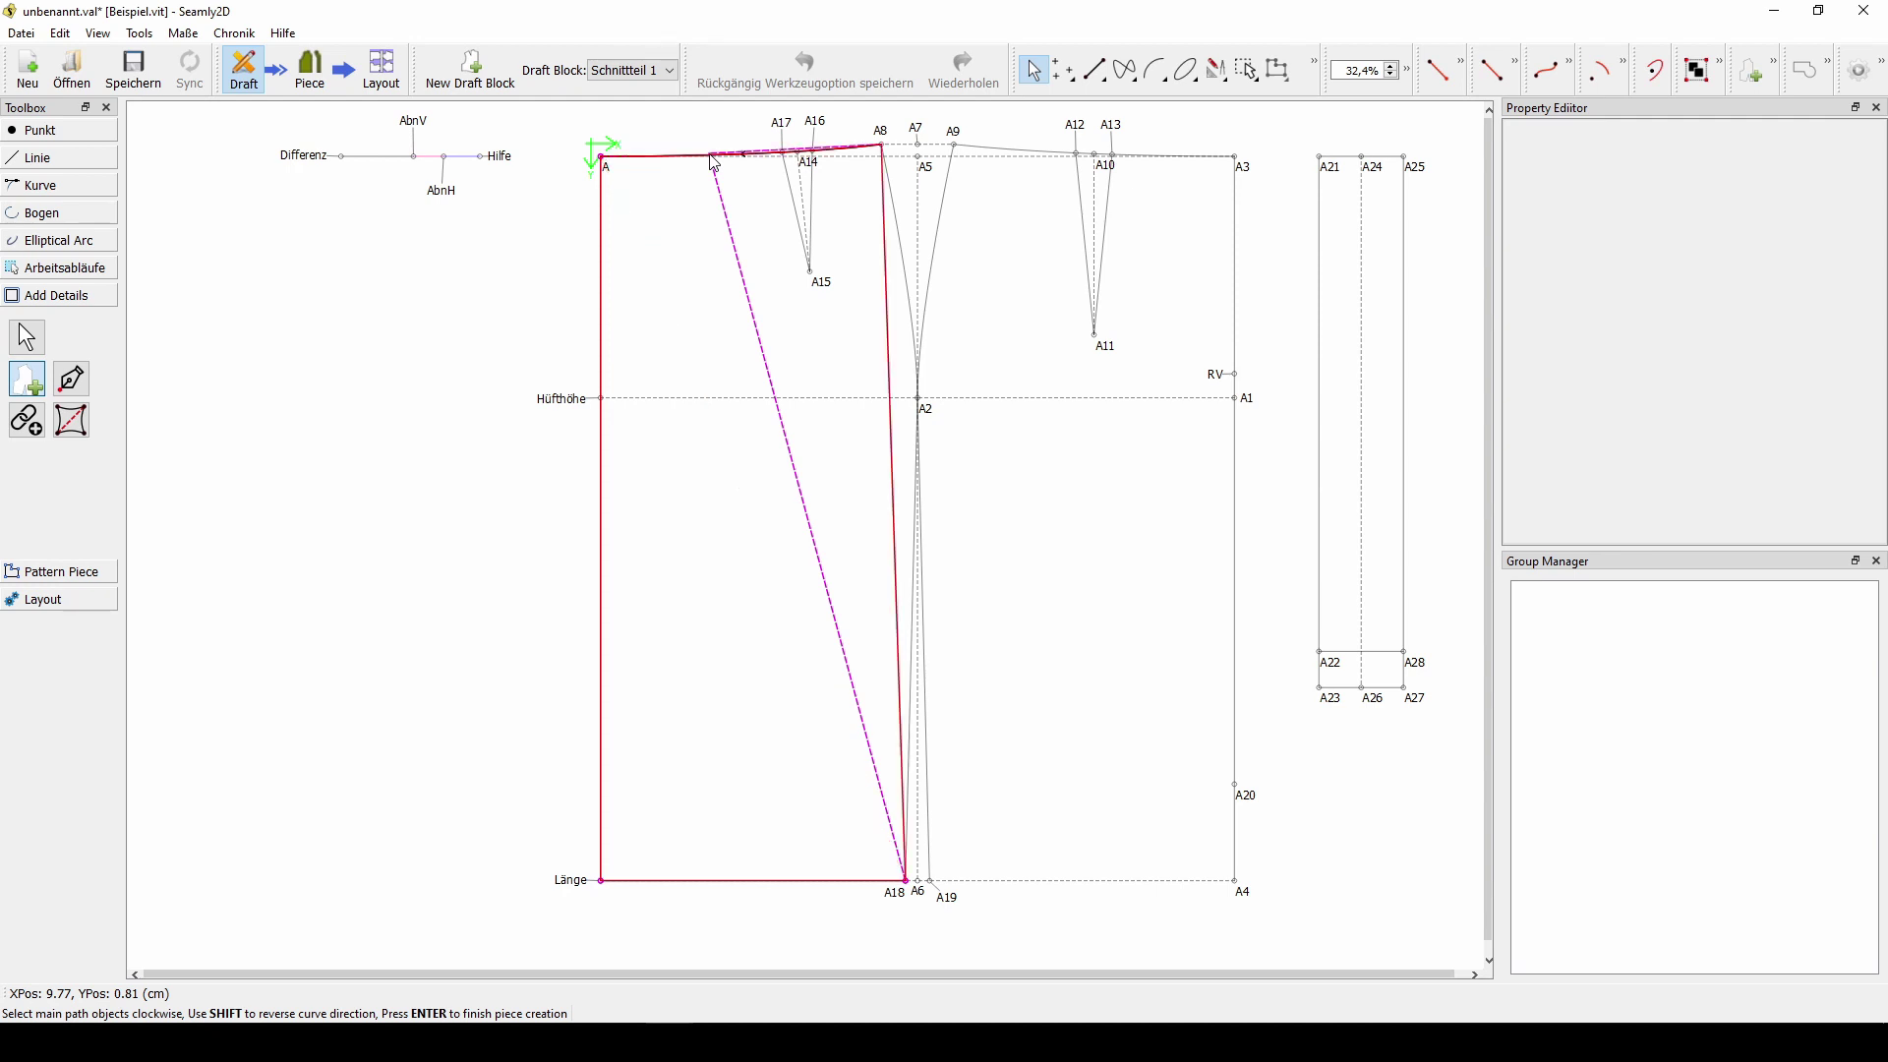
left_click(784, 125)
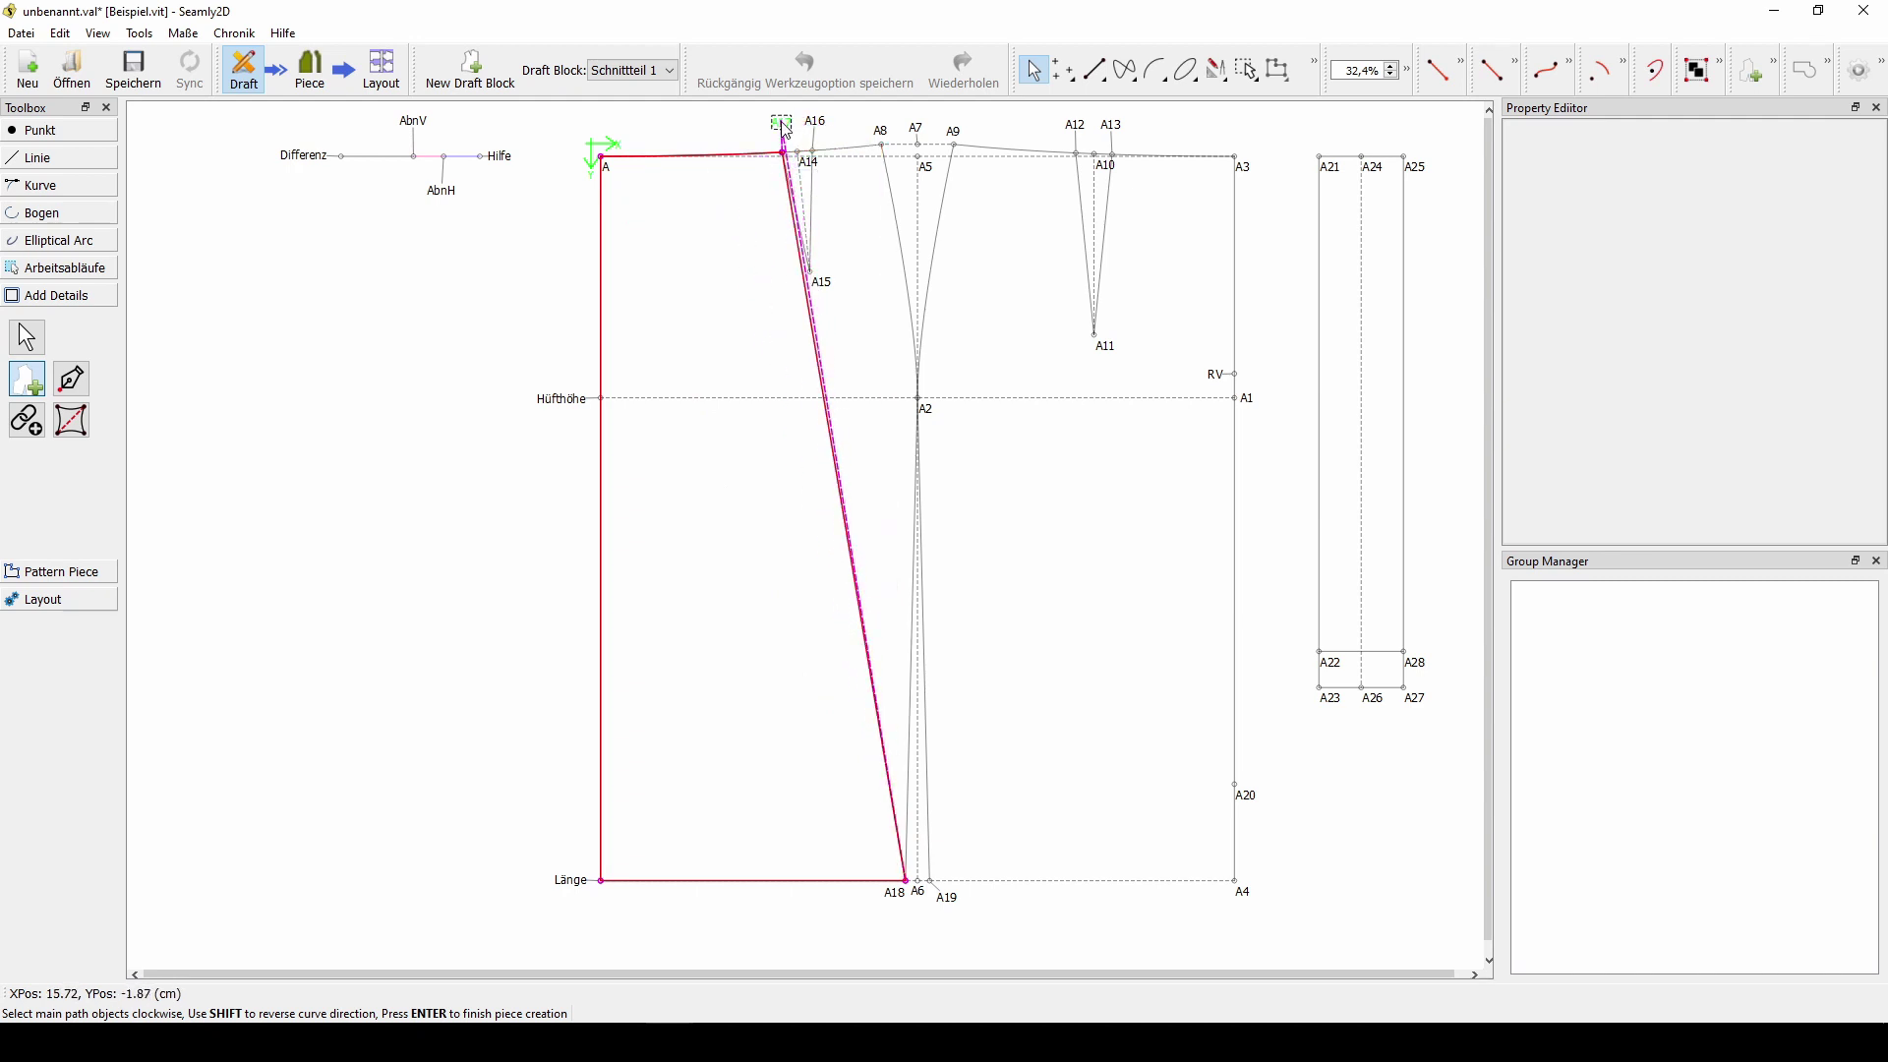
left_click(811, 272)
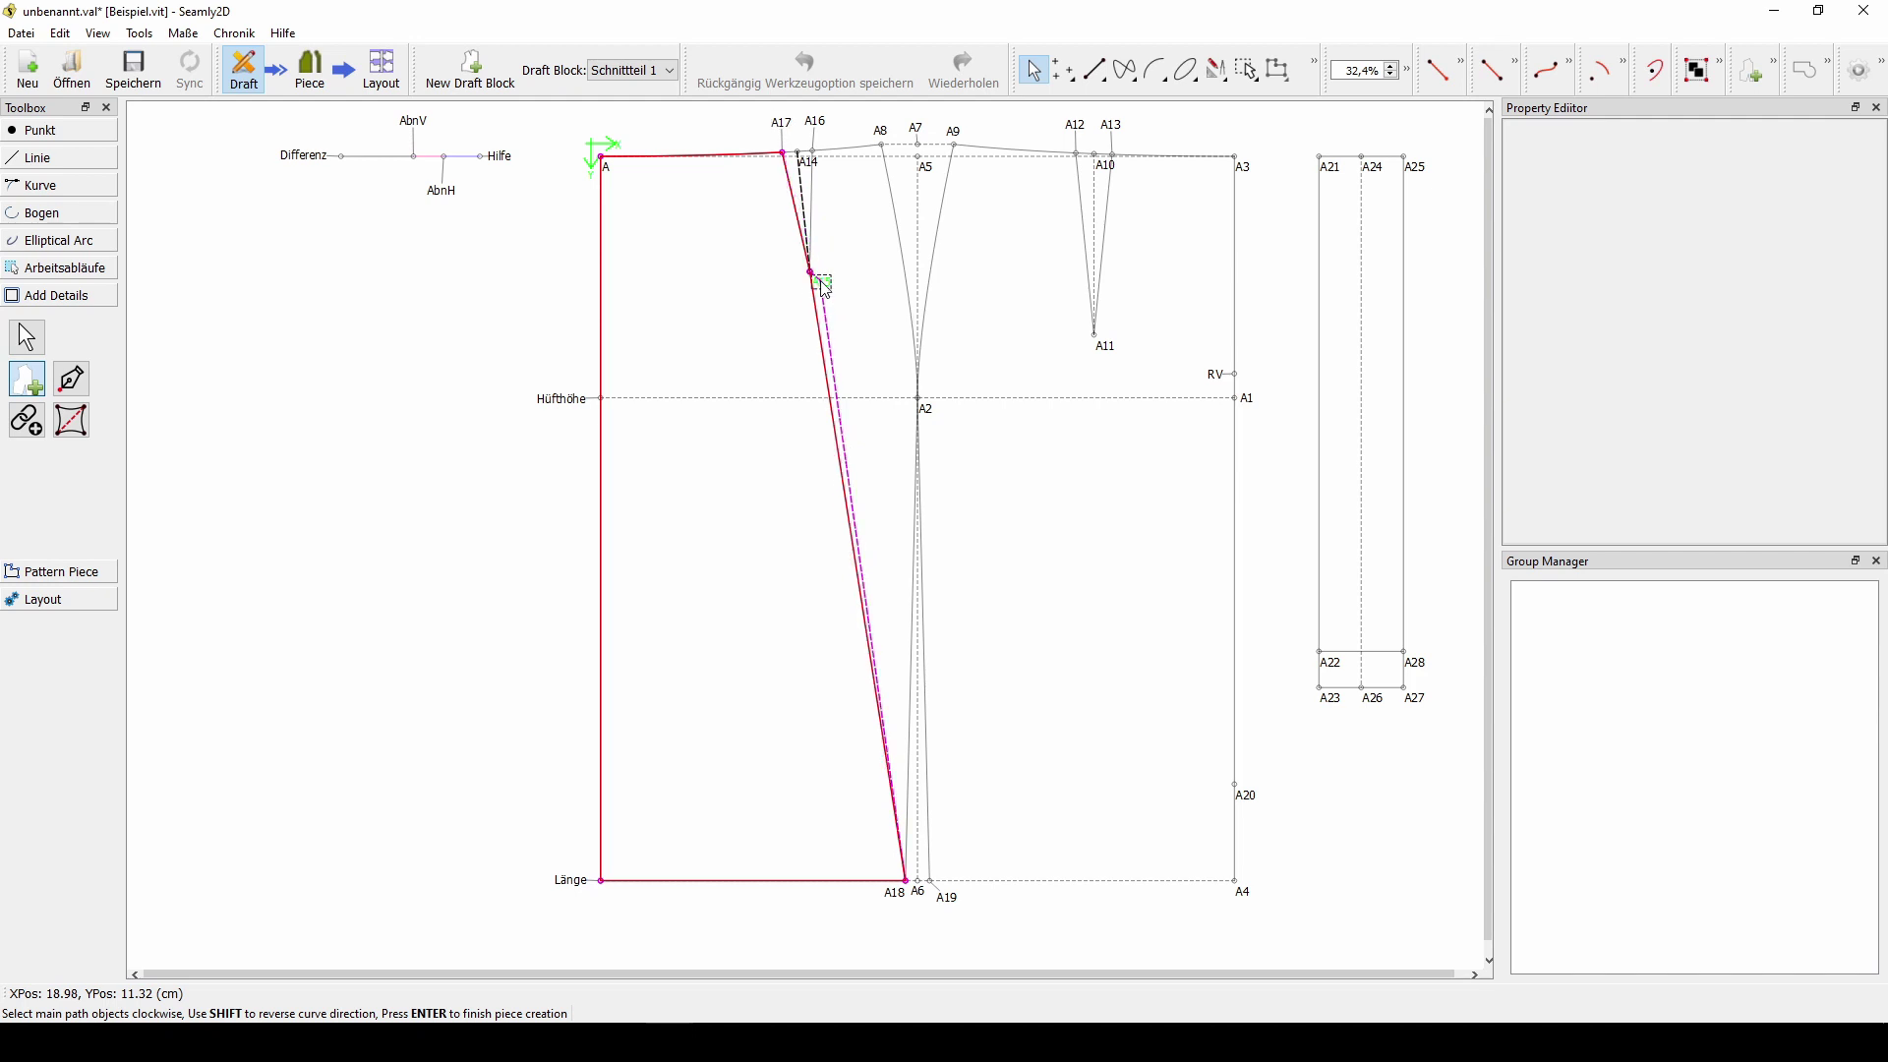
left_click(817, 126)
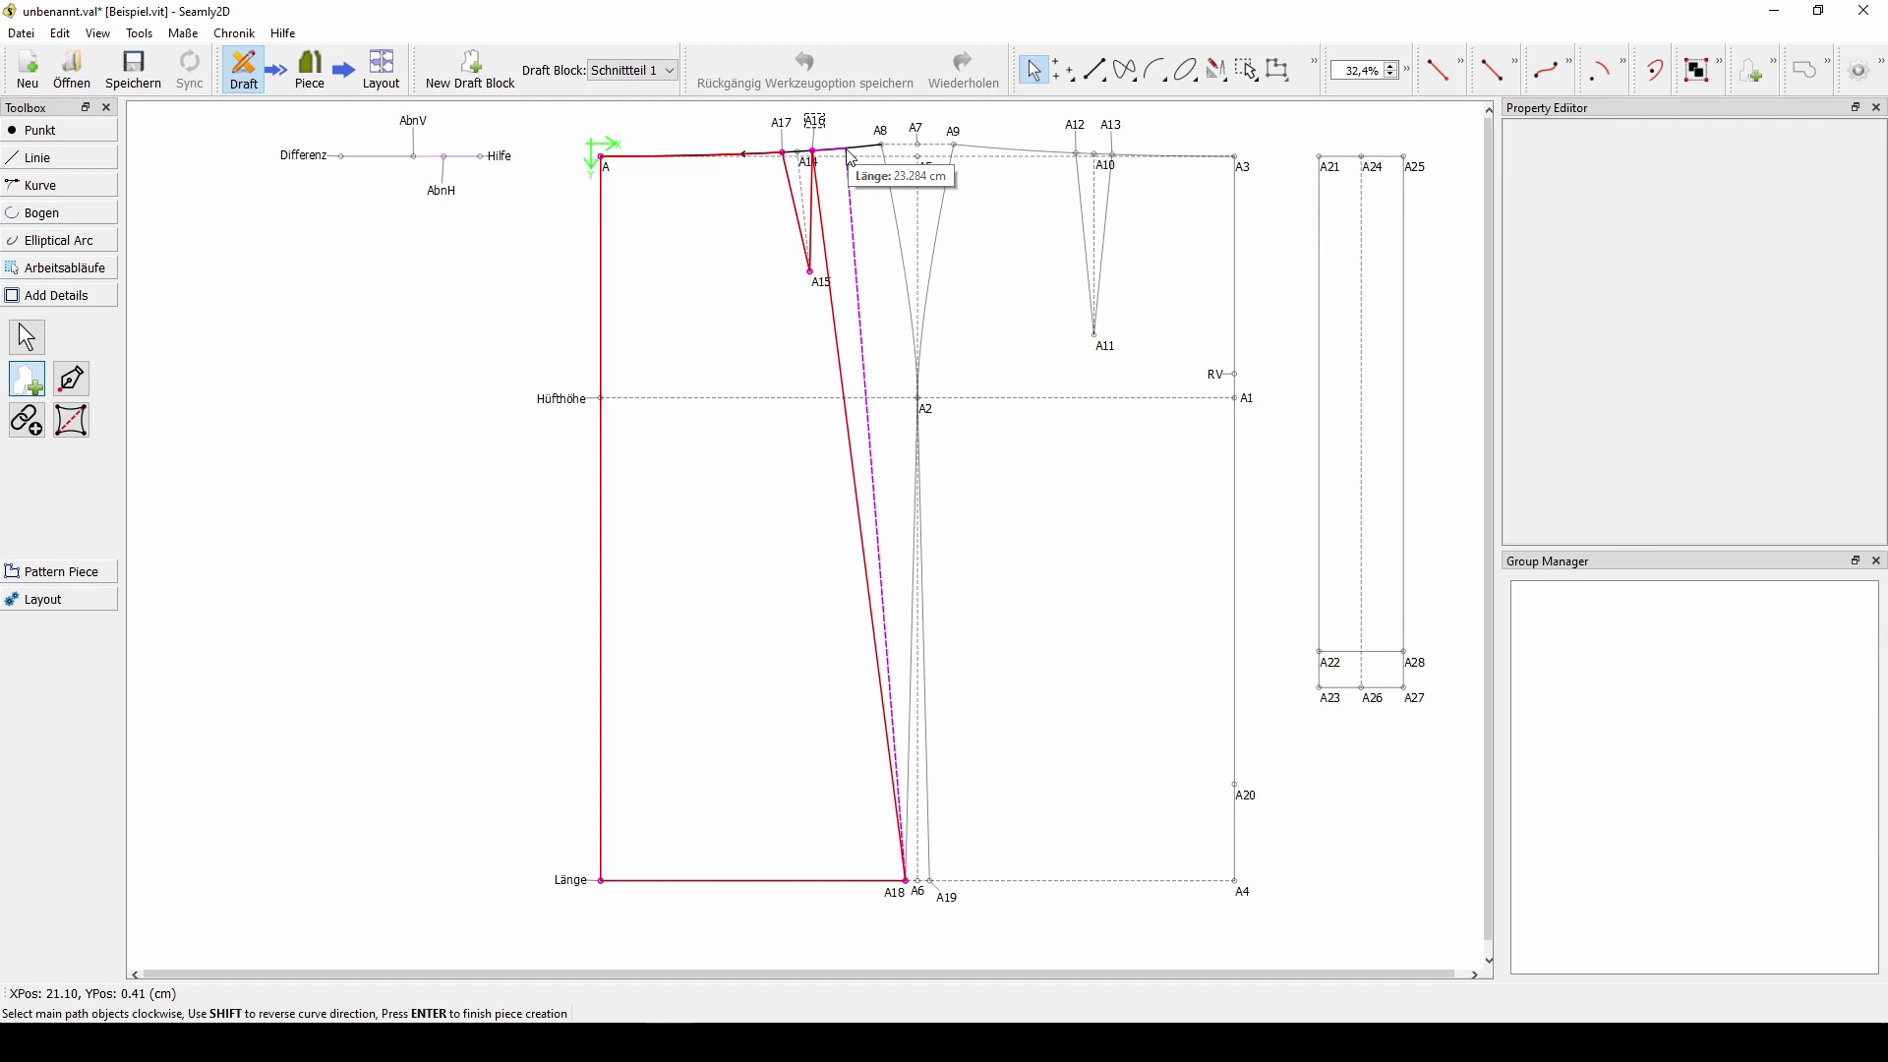
- Complete the outline via A8 and the side curve to A2, then confirm the piece
left_click(885, 144)
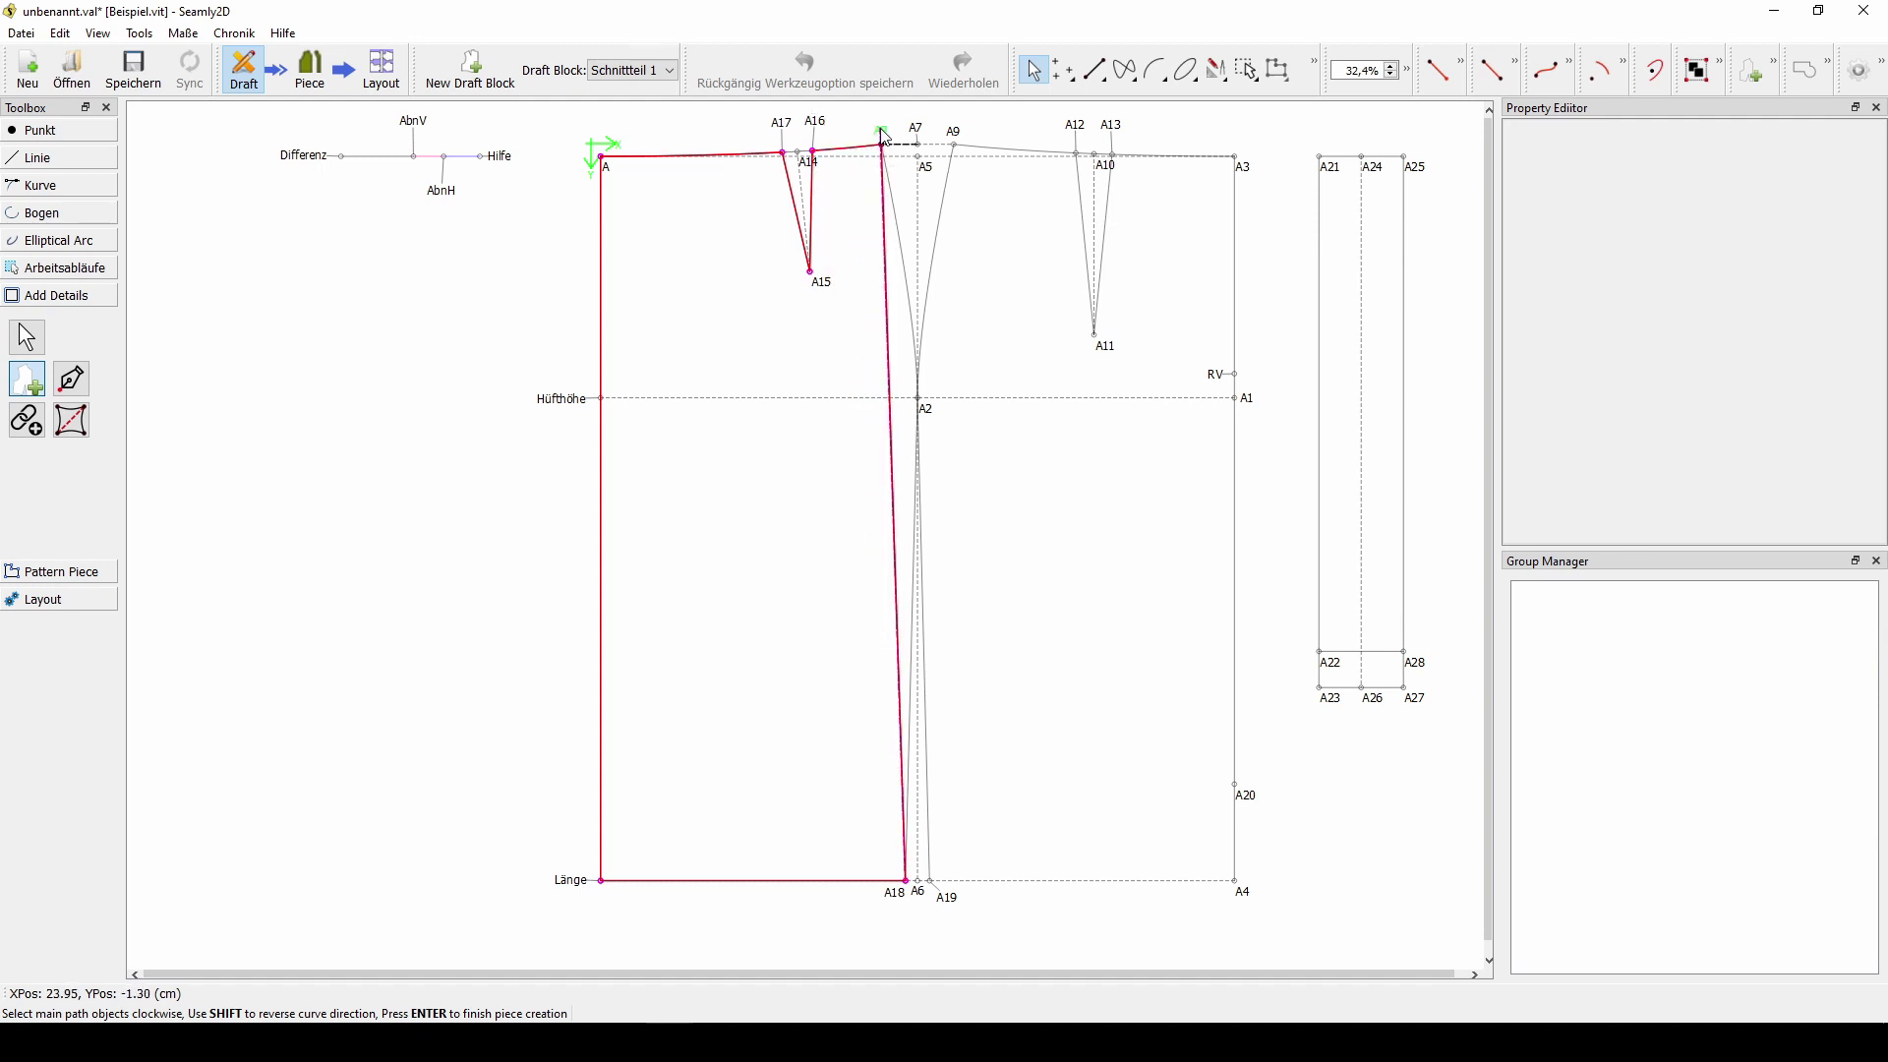
left_click(891, 195)
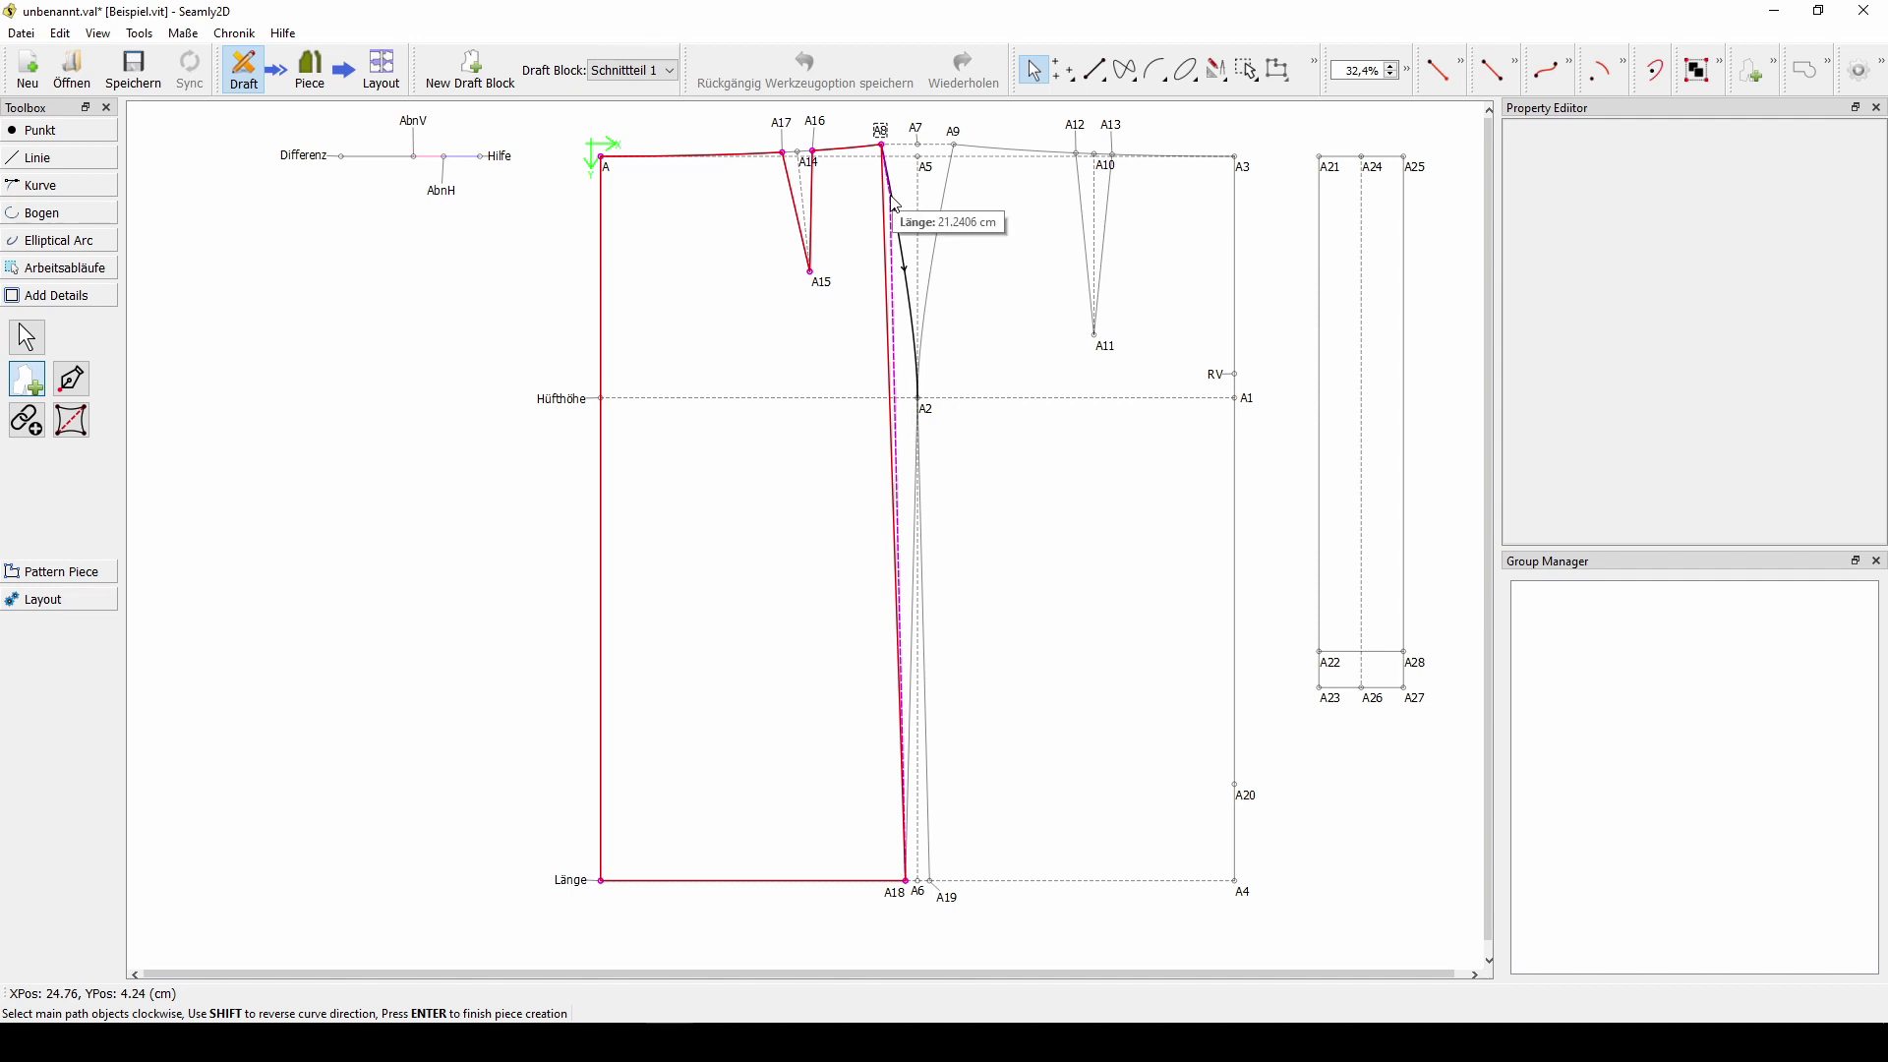
left_click(895, 204)
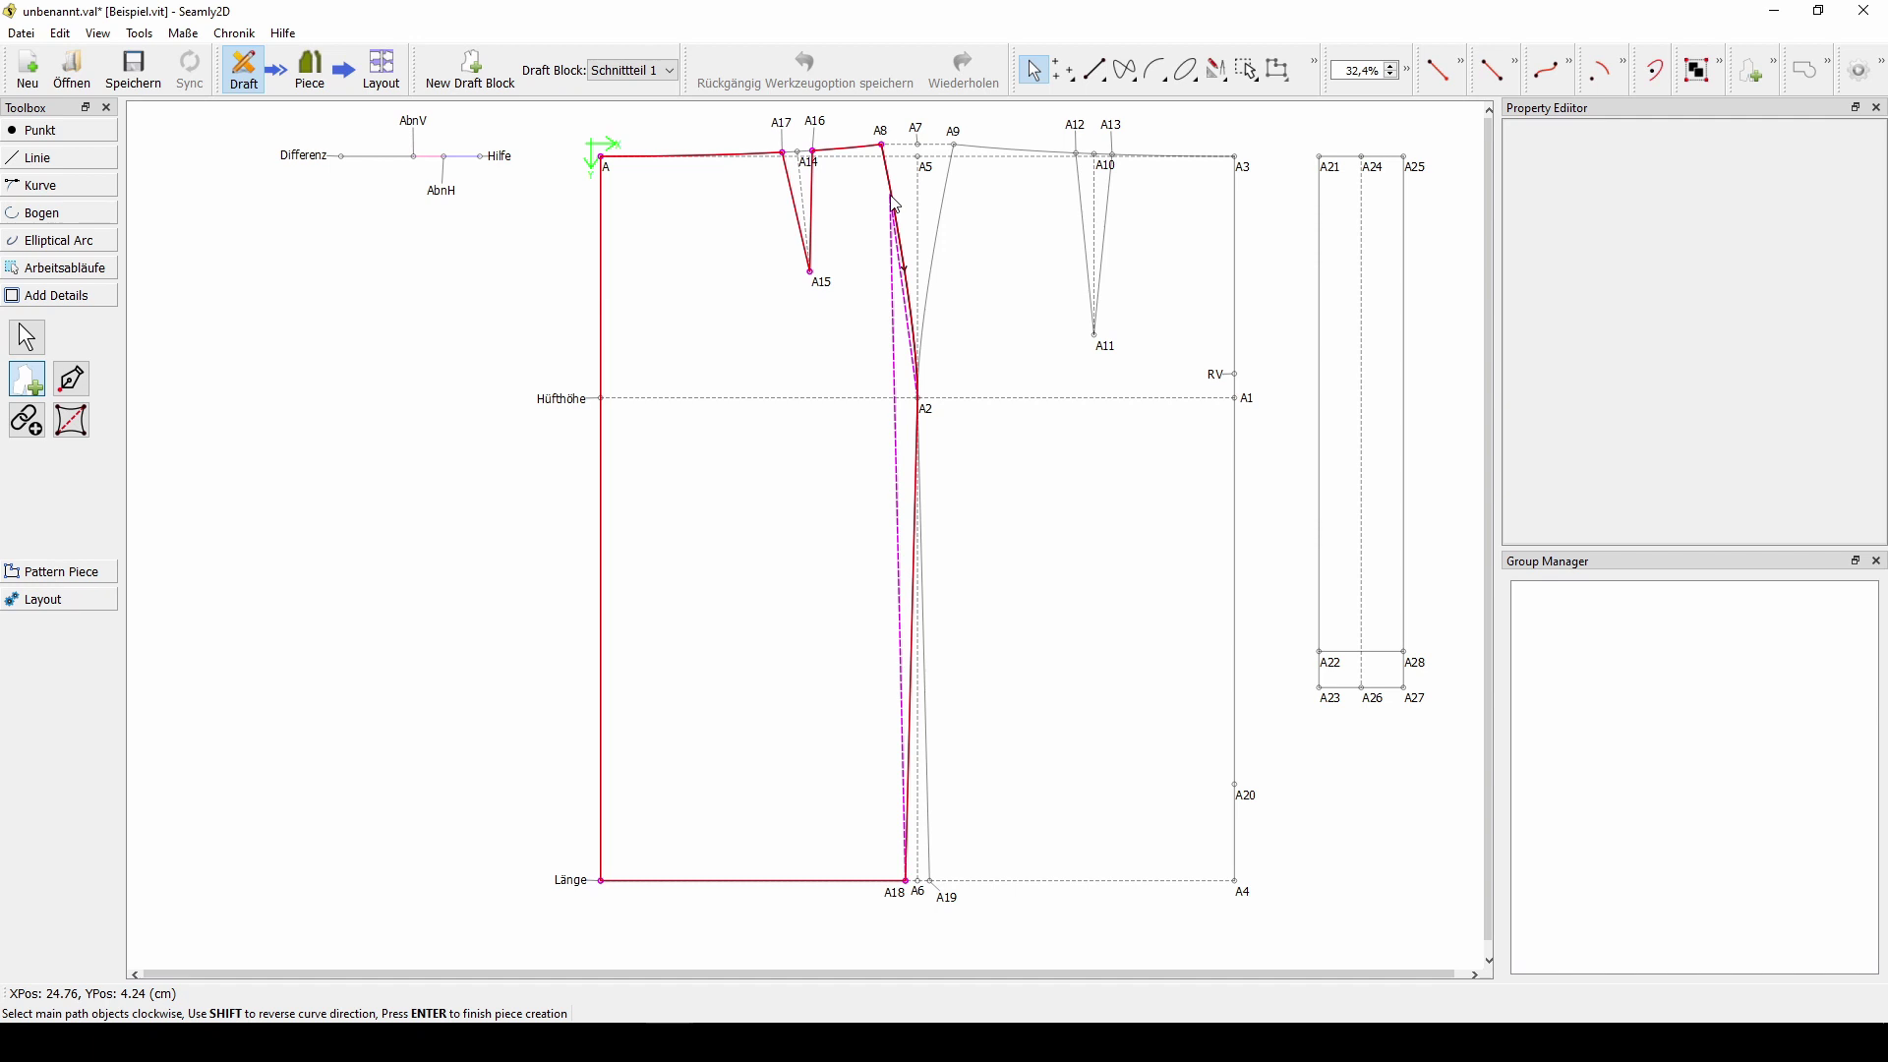
left_click(920, 400)
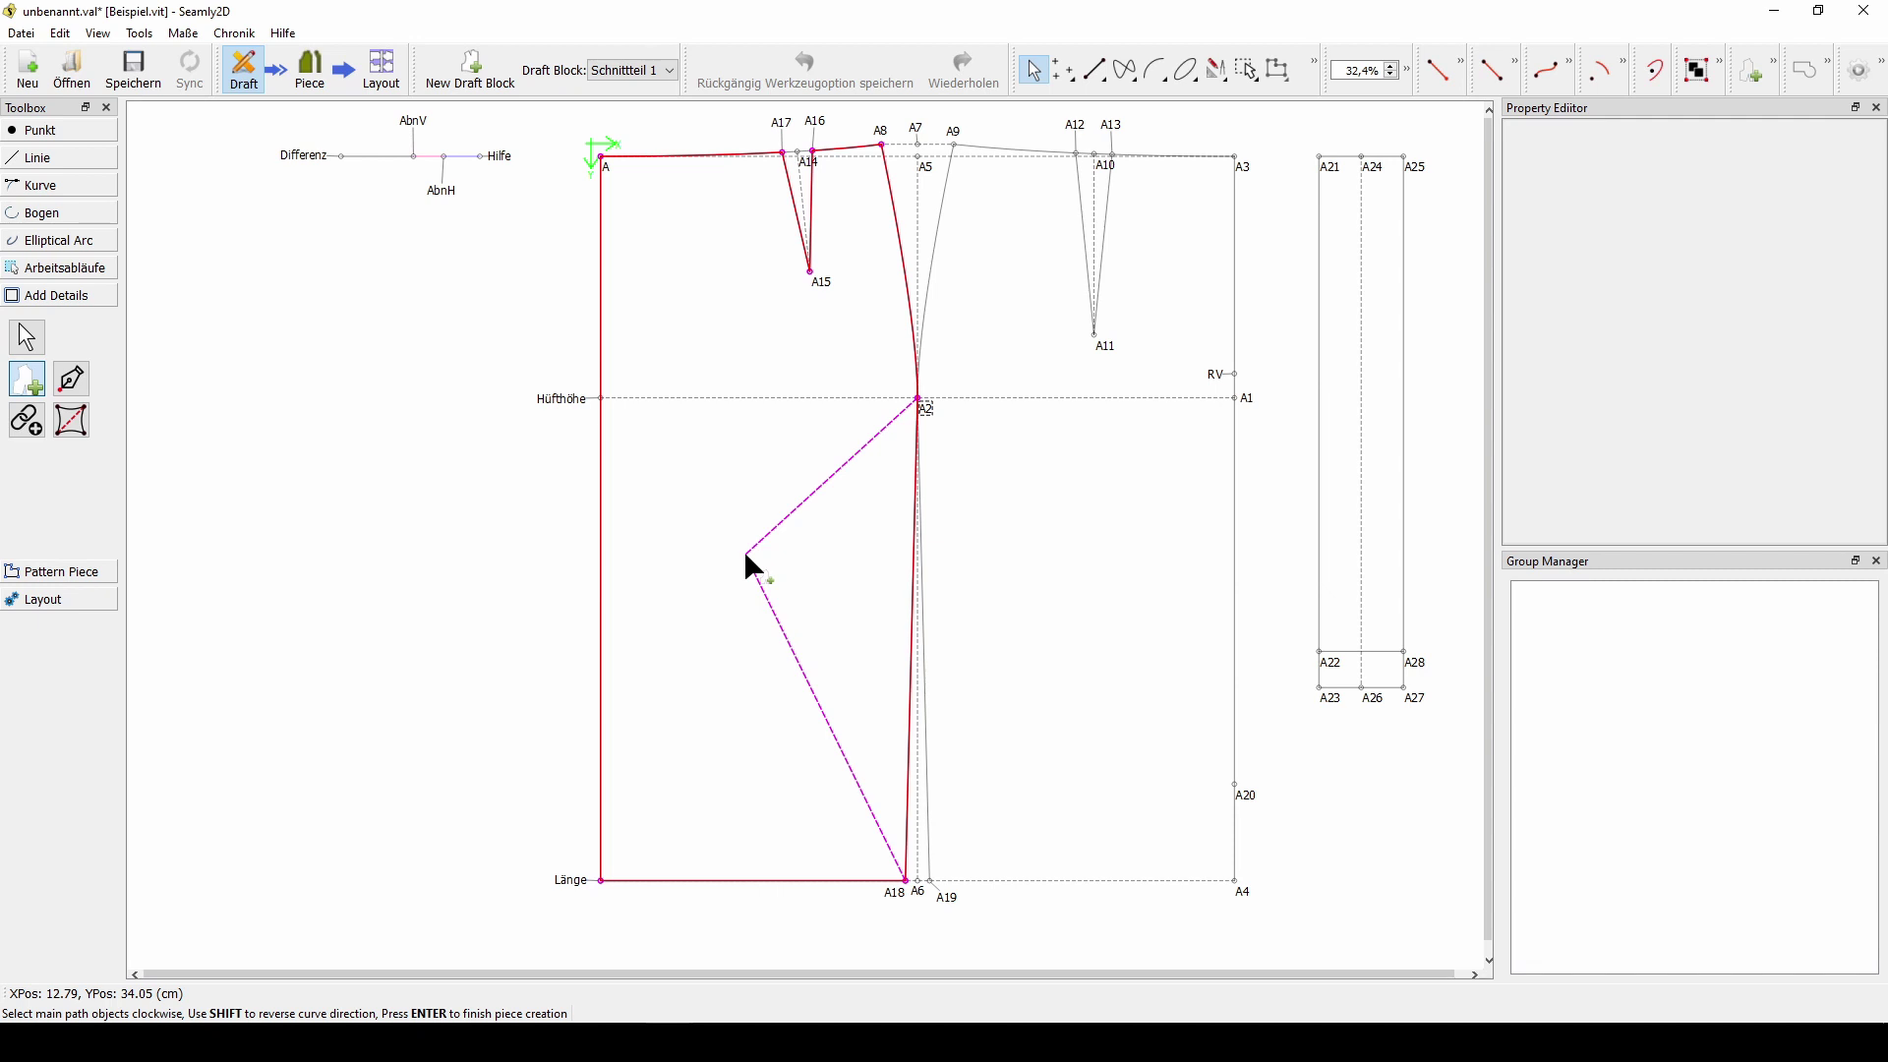
key("Return")
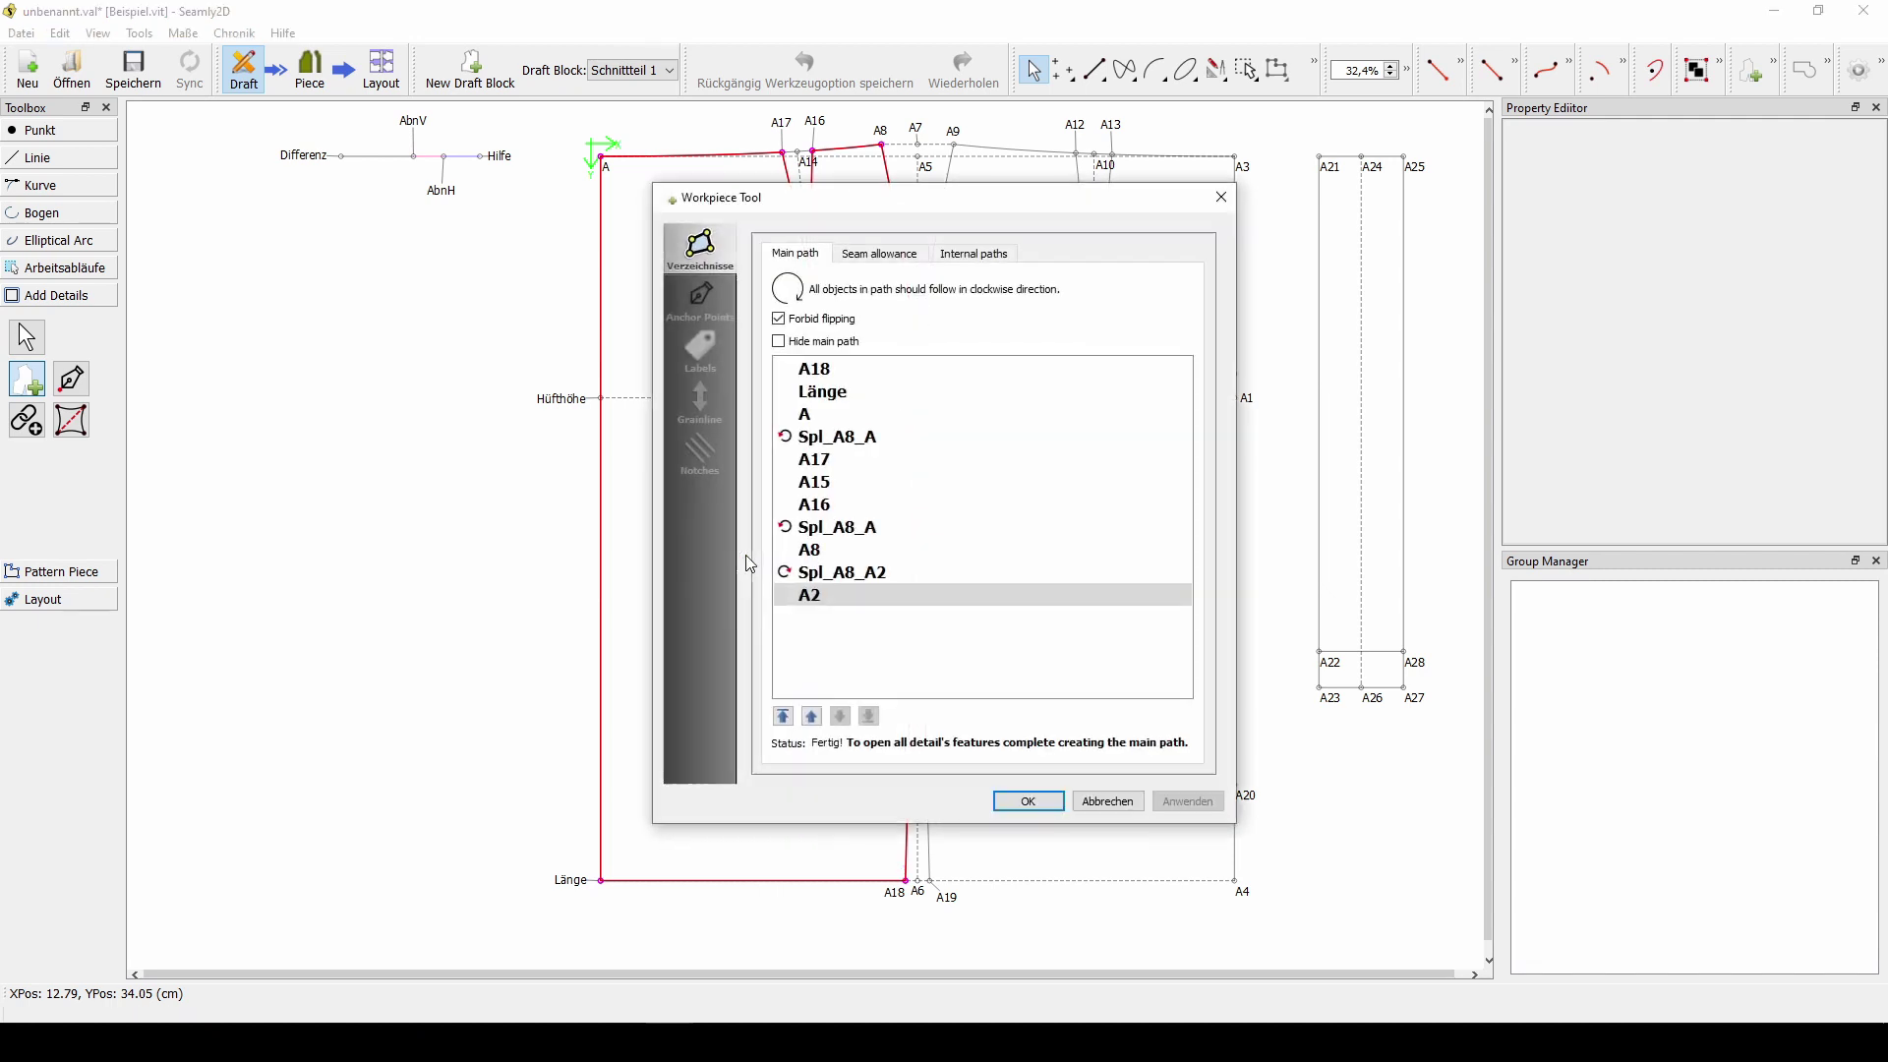
left_click(1029, 802)
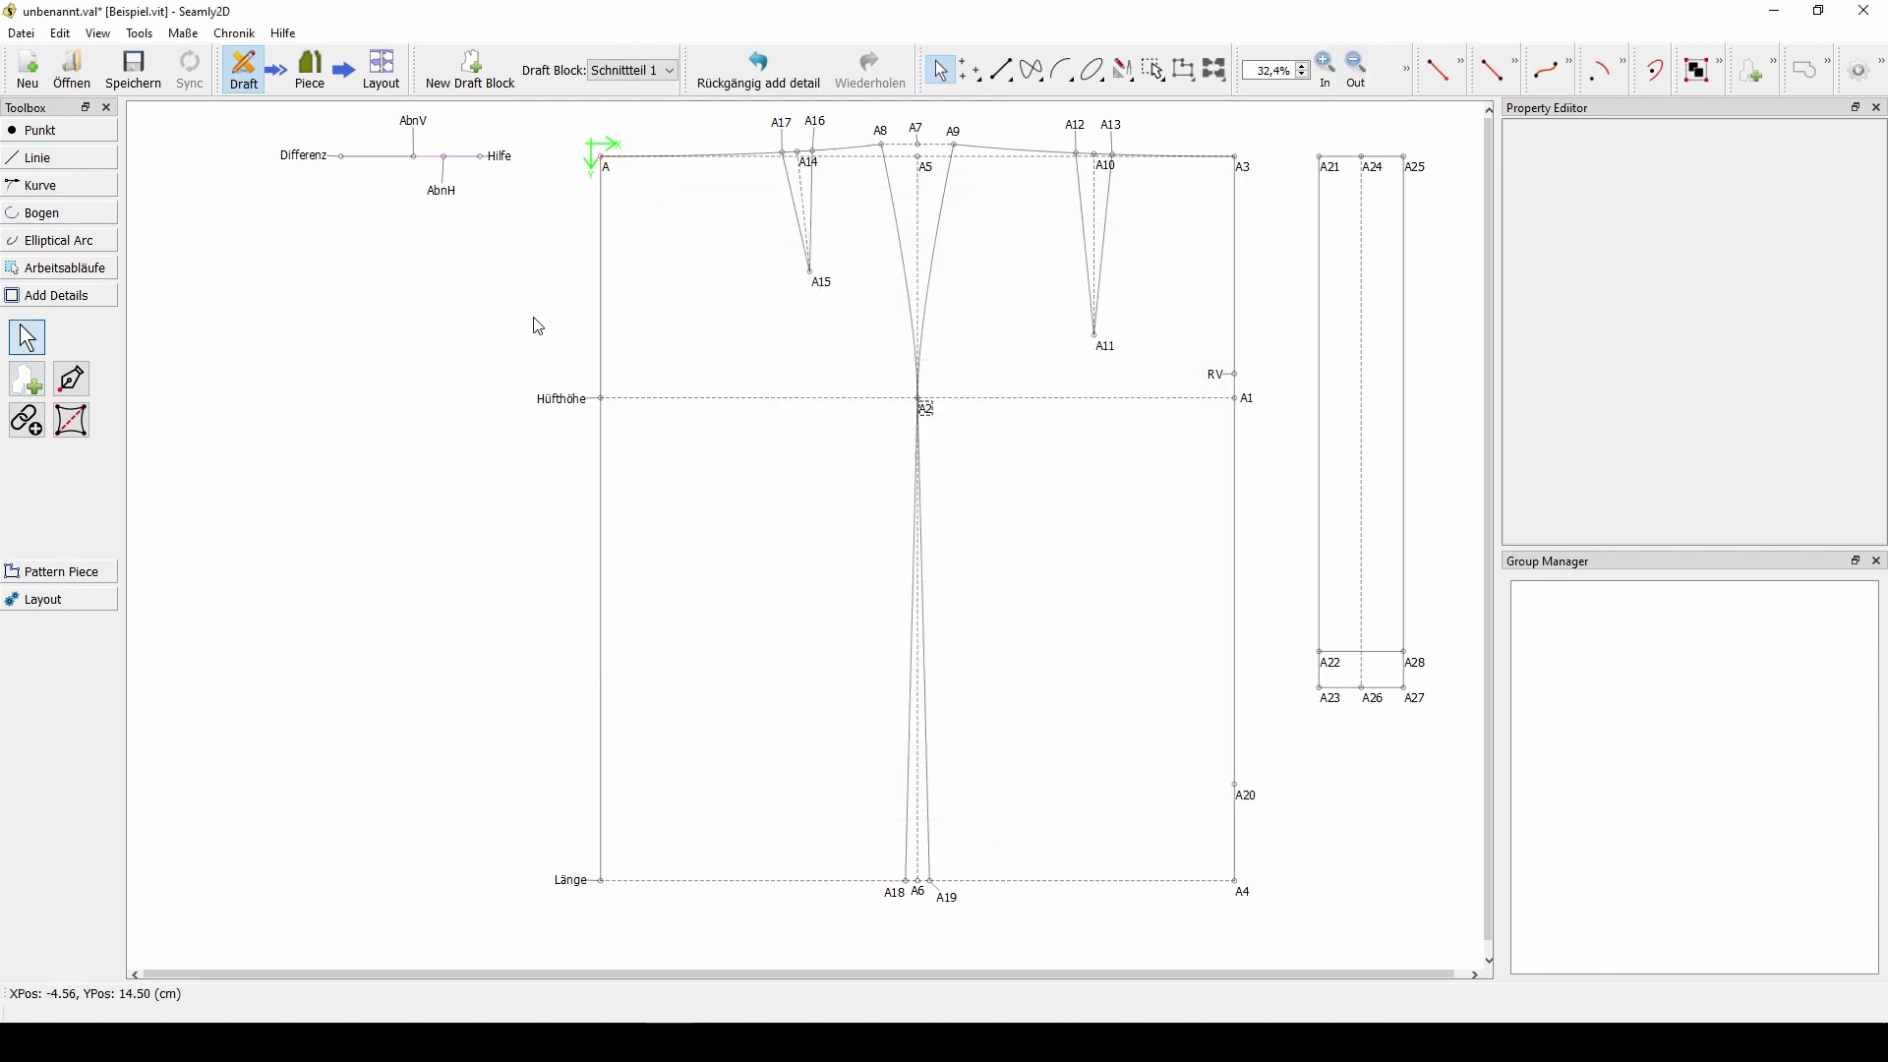
- Switch to Piece mode and fit the front skirt piece to the view
left_click(312, 67)
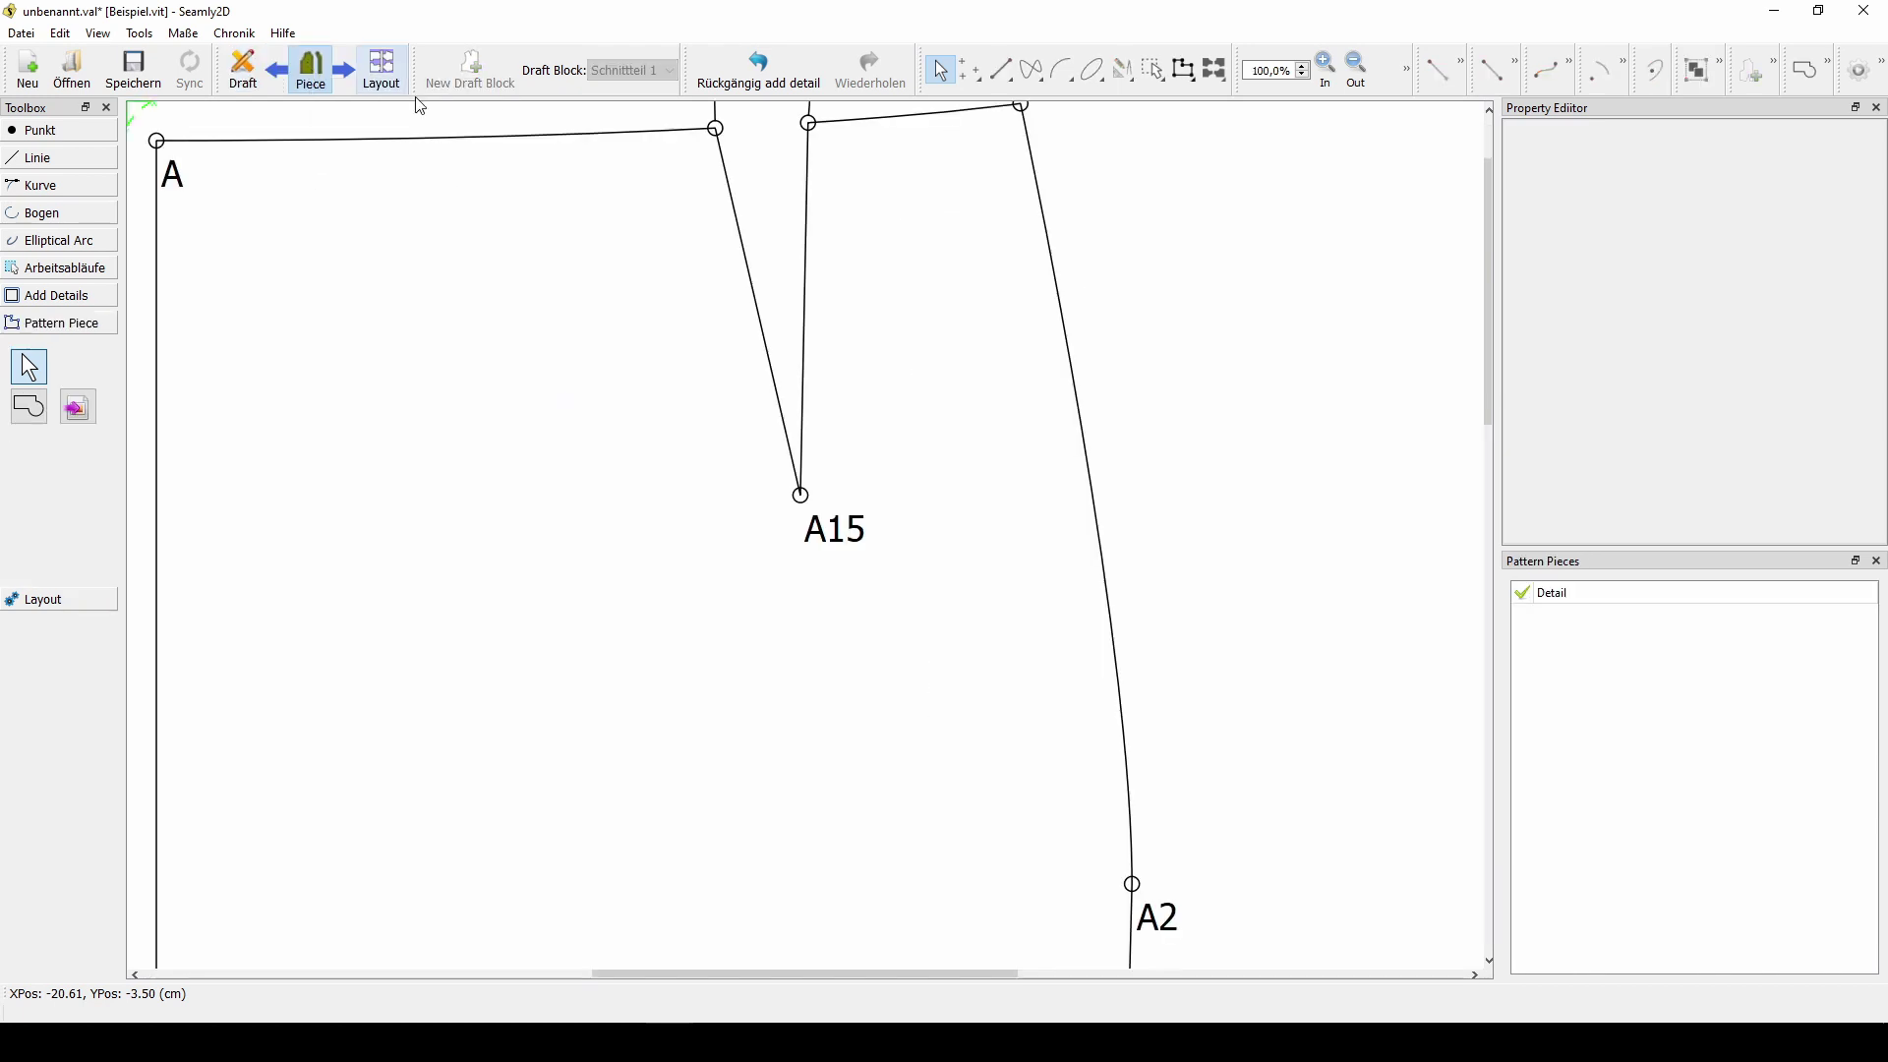
left_click(1407, 71)
left_click(1289, 110)
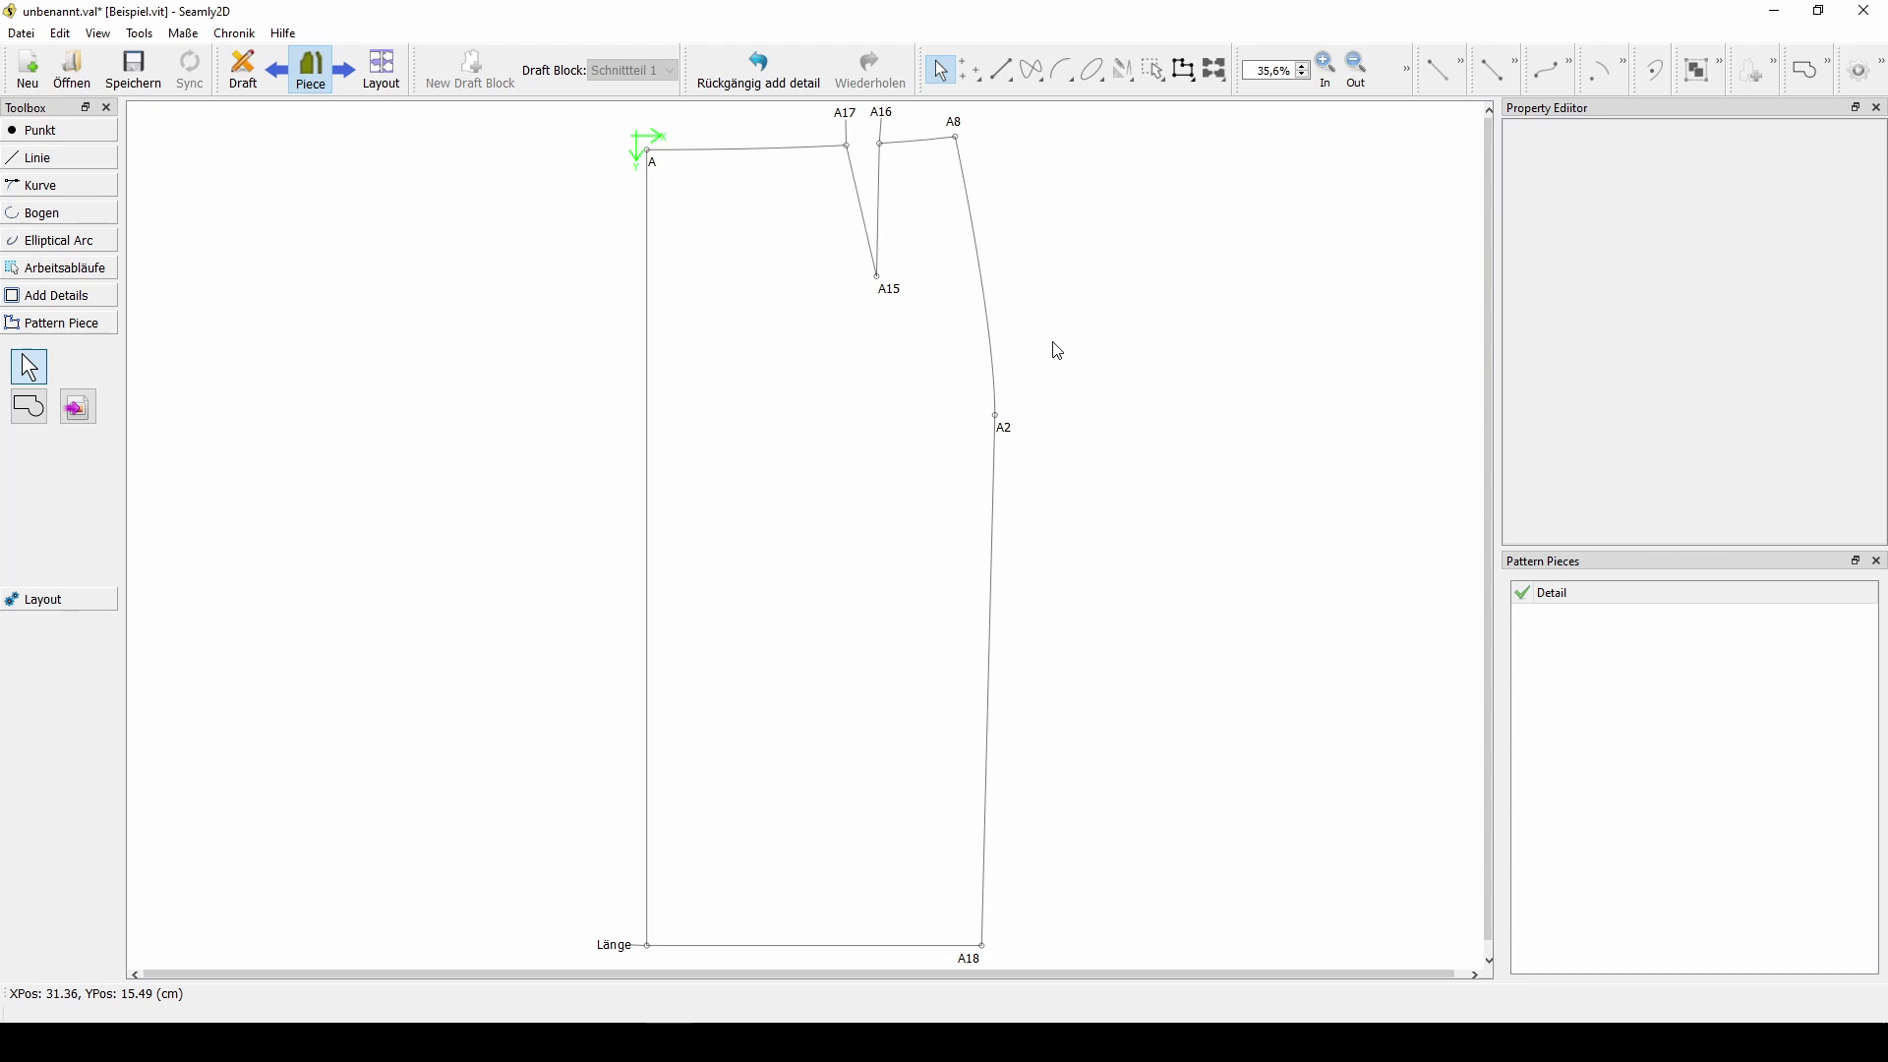
- In the piece options' label data, change the piece name from Detail to Vorderteil
right_click(853, 351)
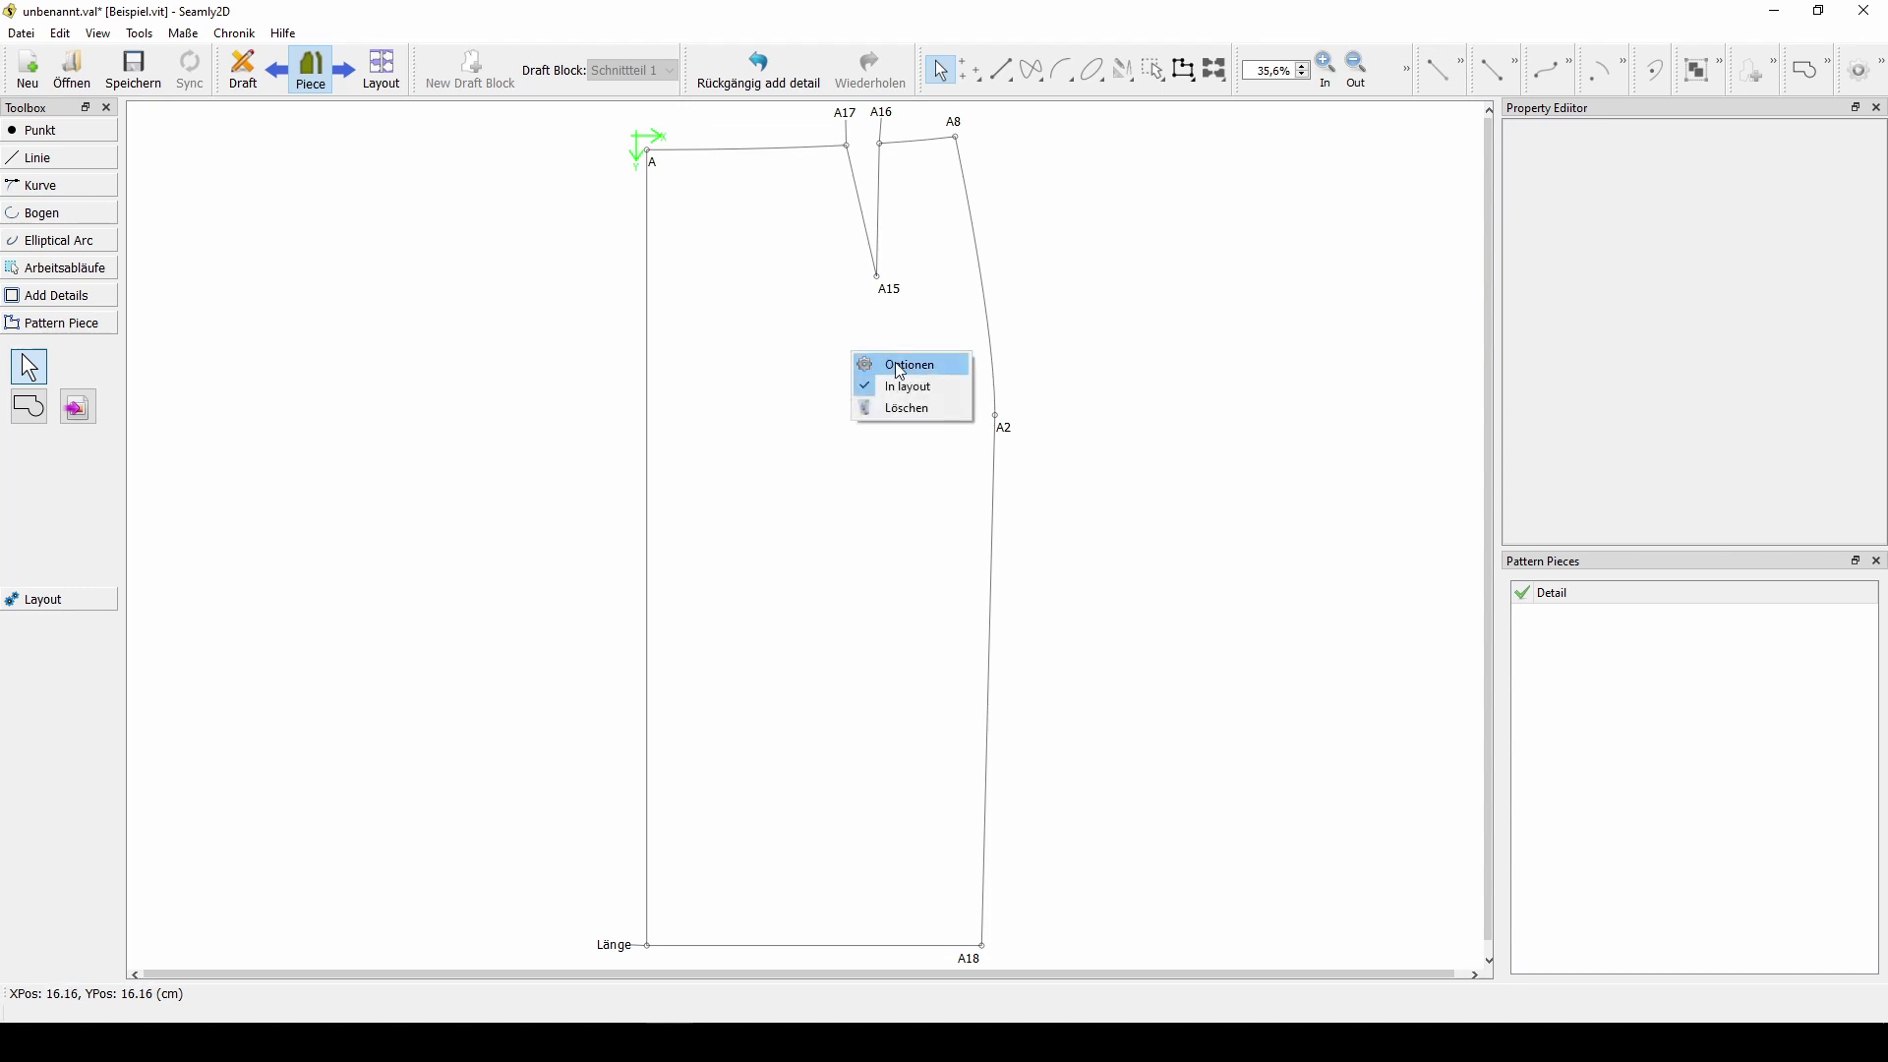
left_click(900, 371)
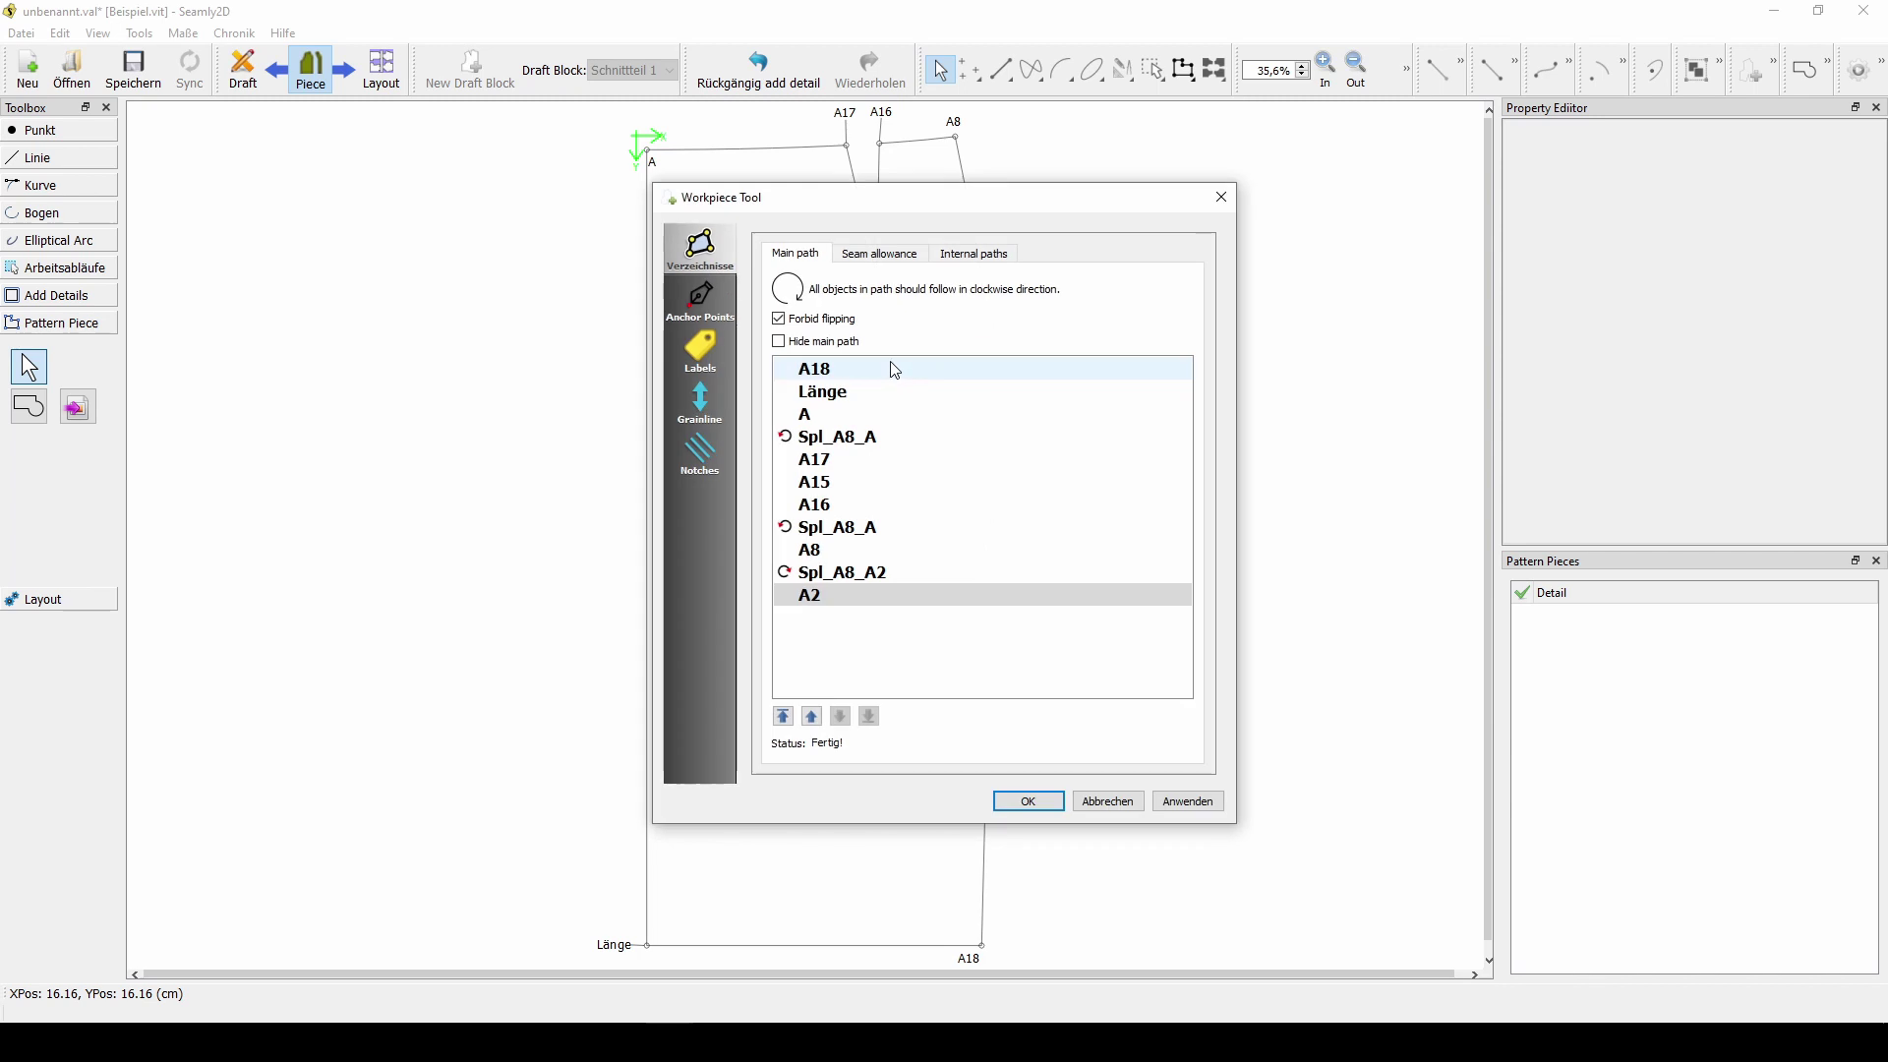
left_click(705, 351)
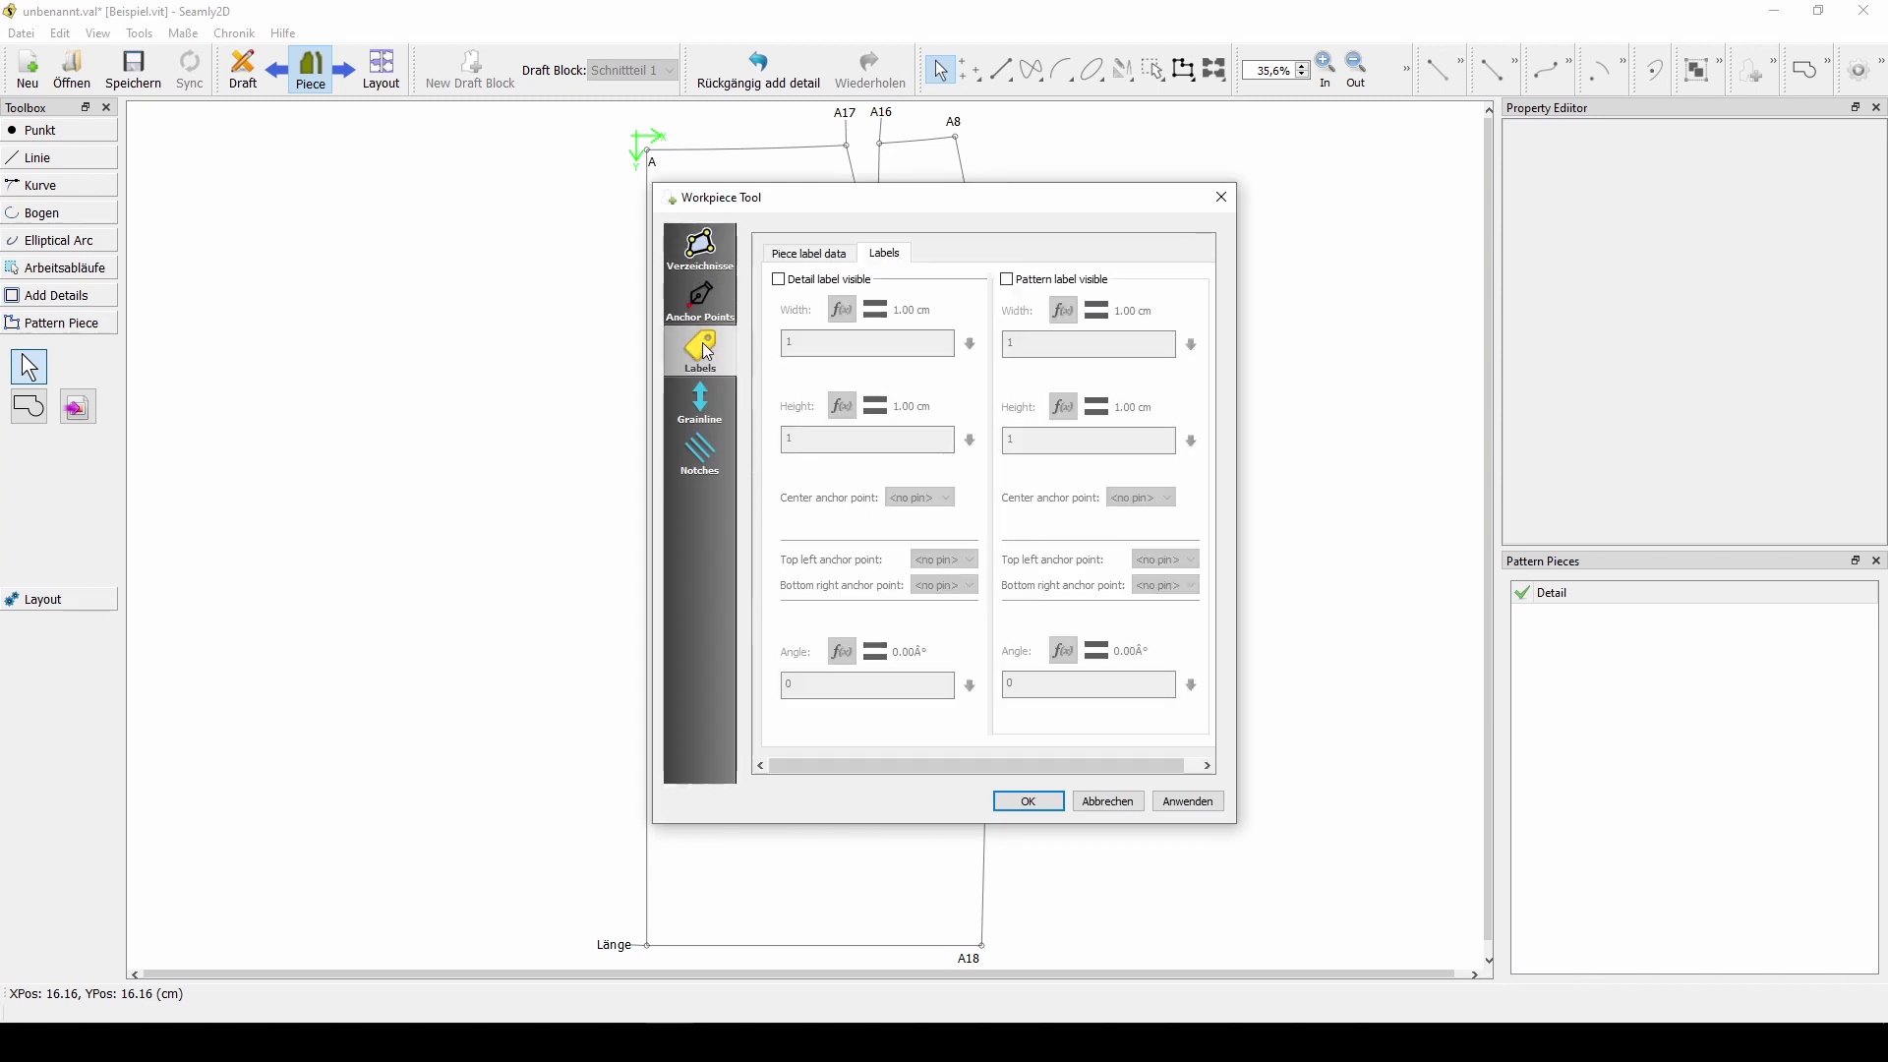
left_click(822, 258)
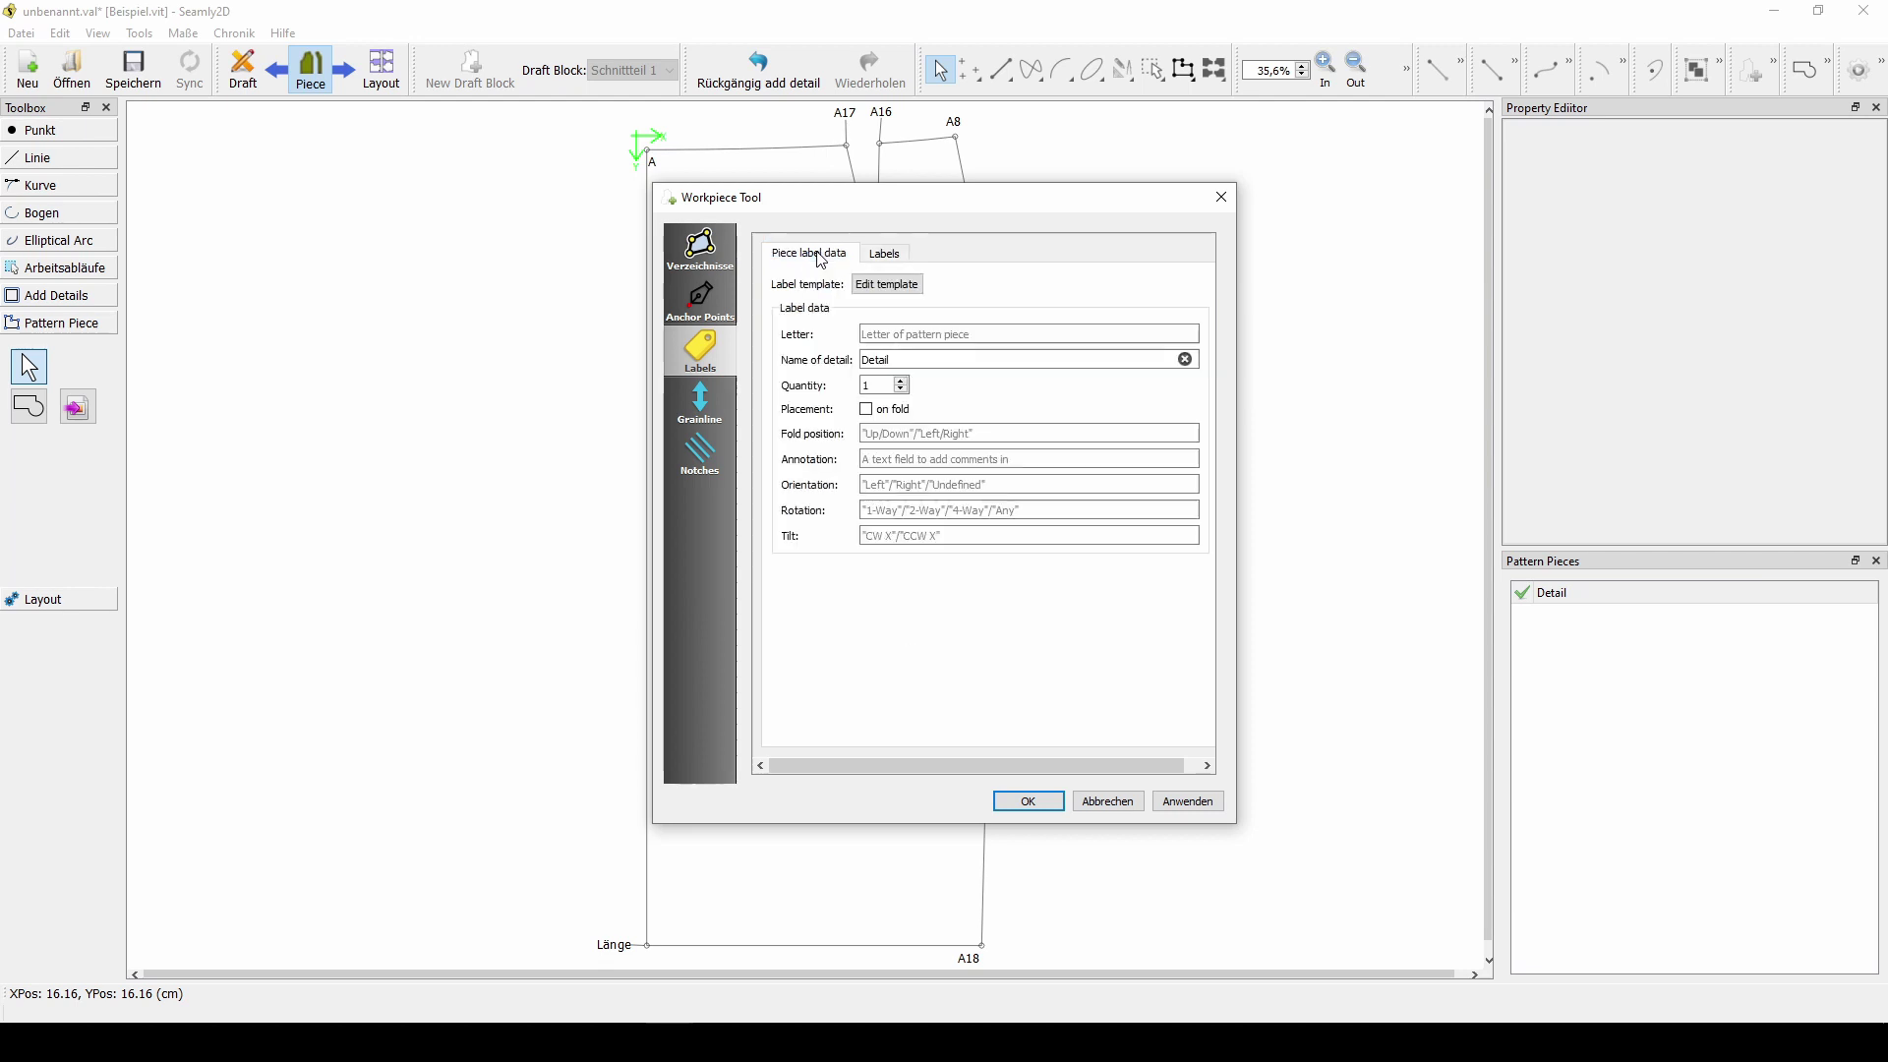
double_click(906, 363)
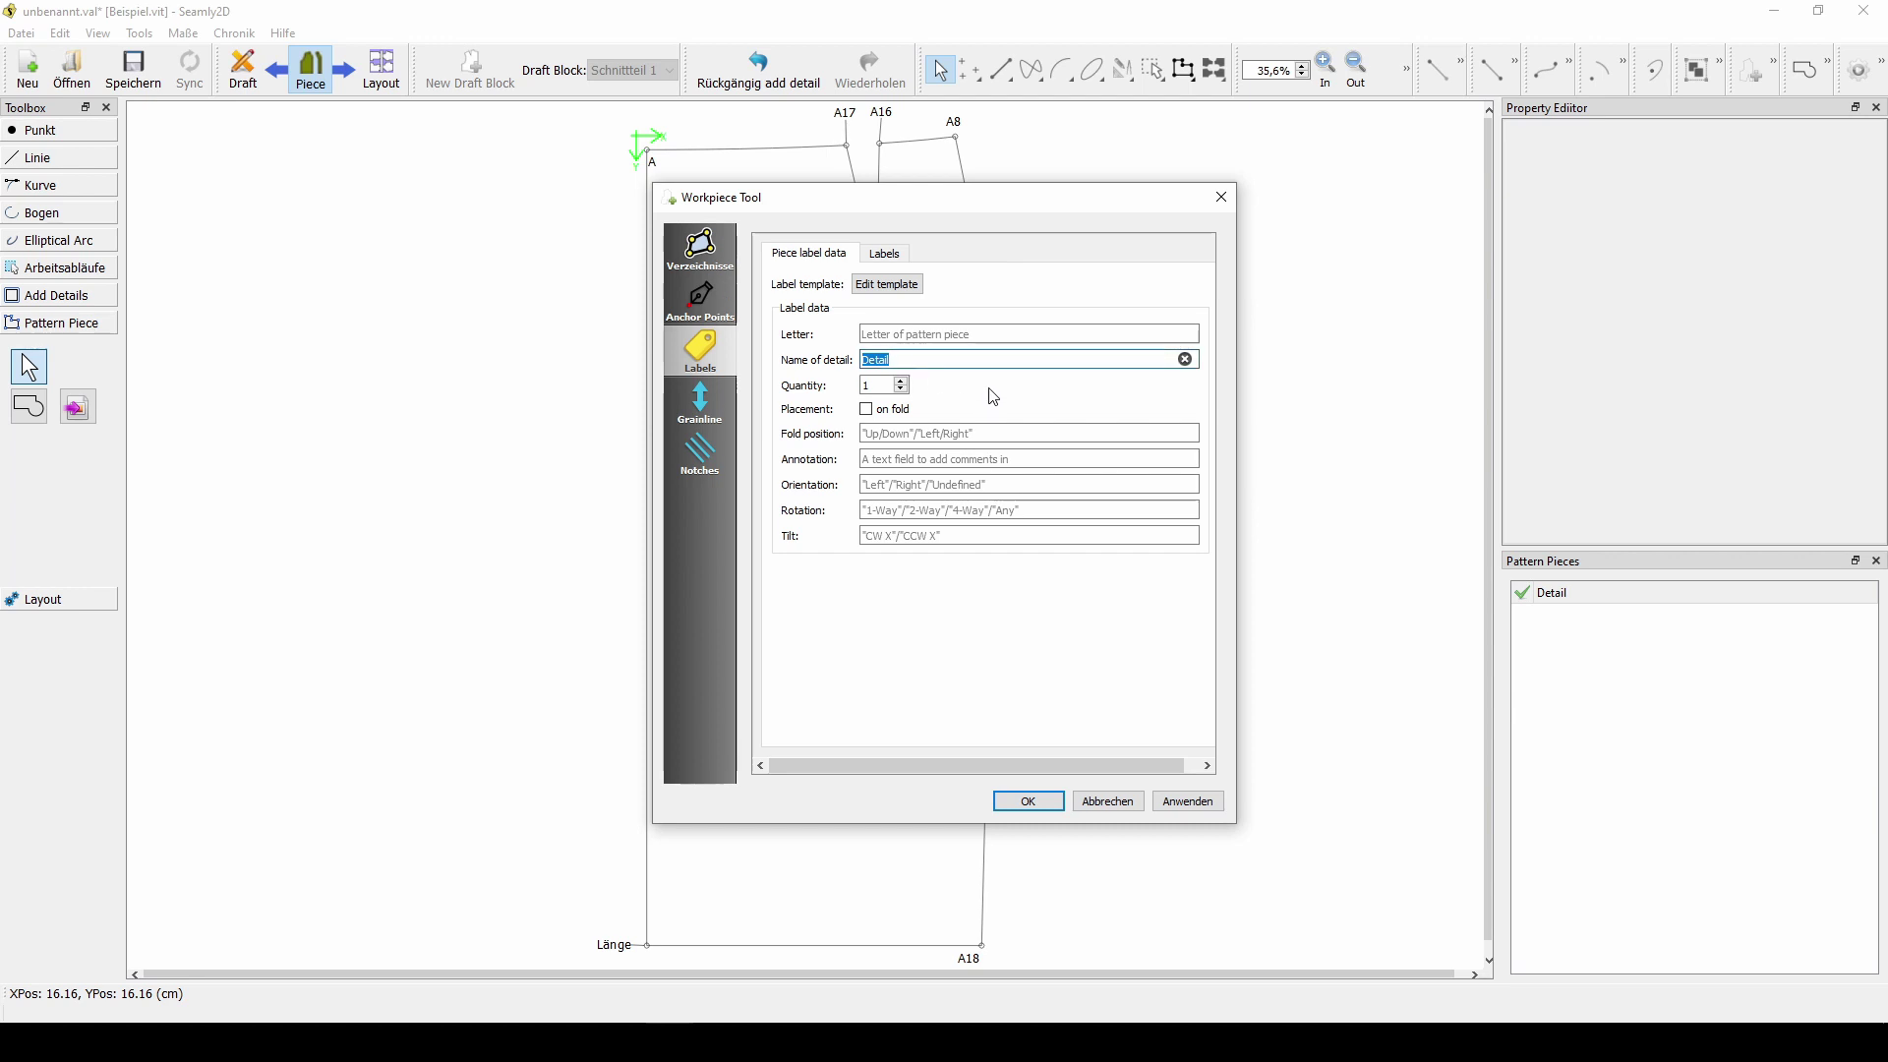
type("Vorderteil")
left_click(1039, 805)
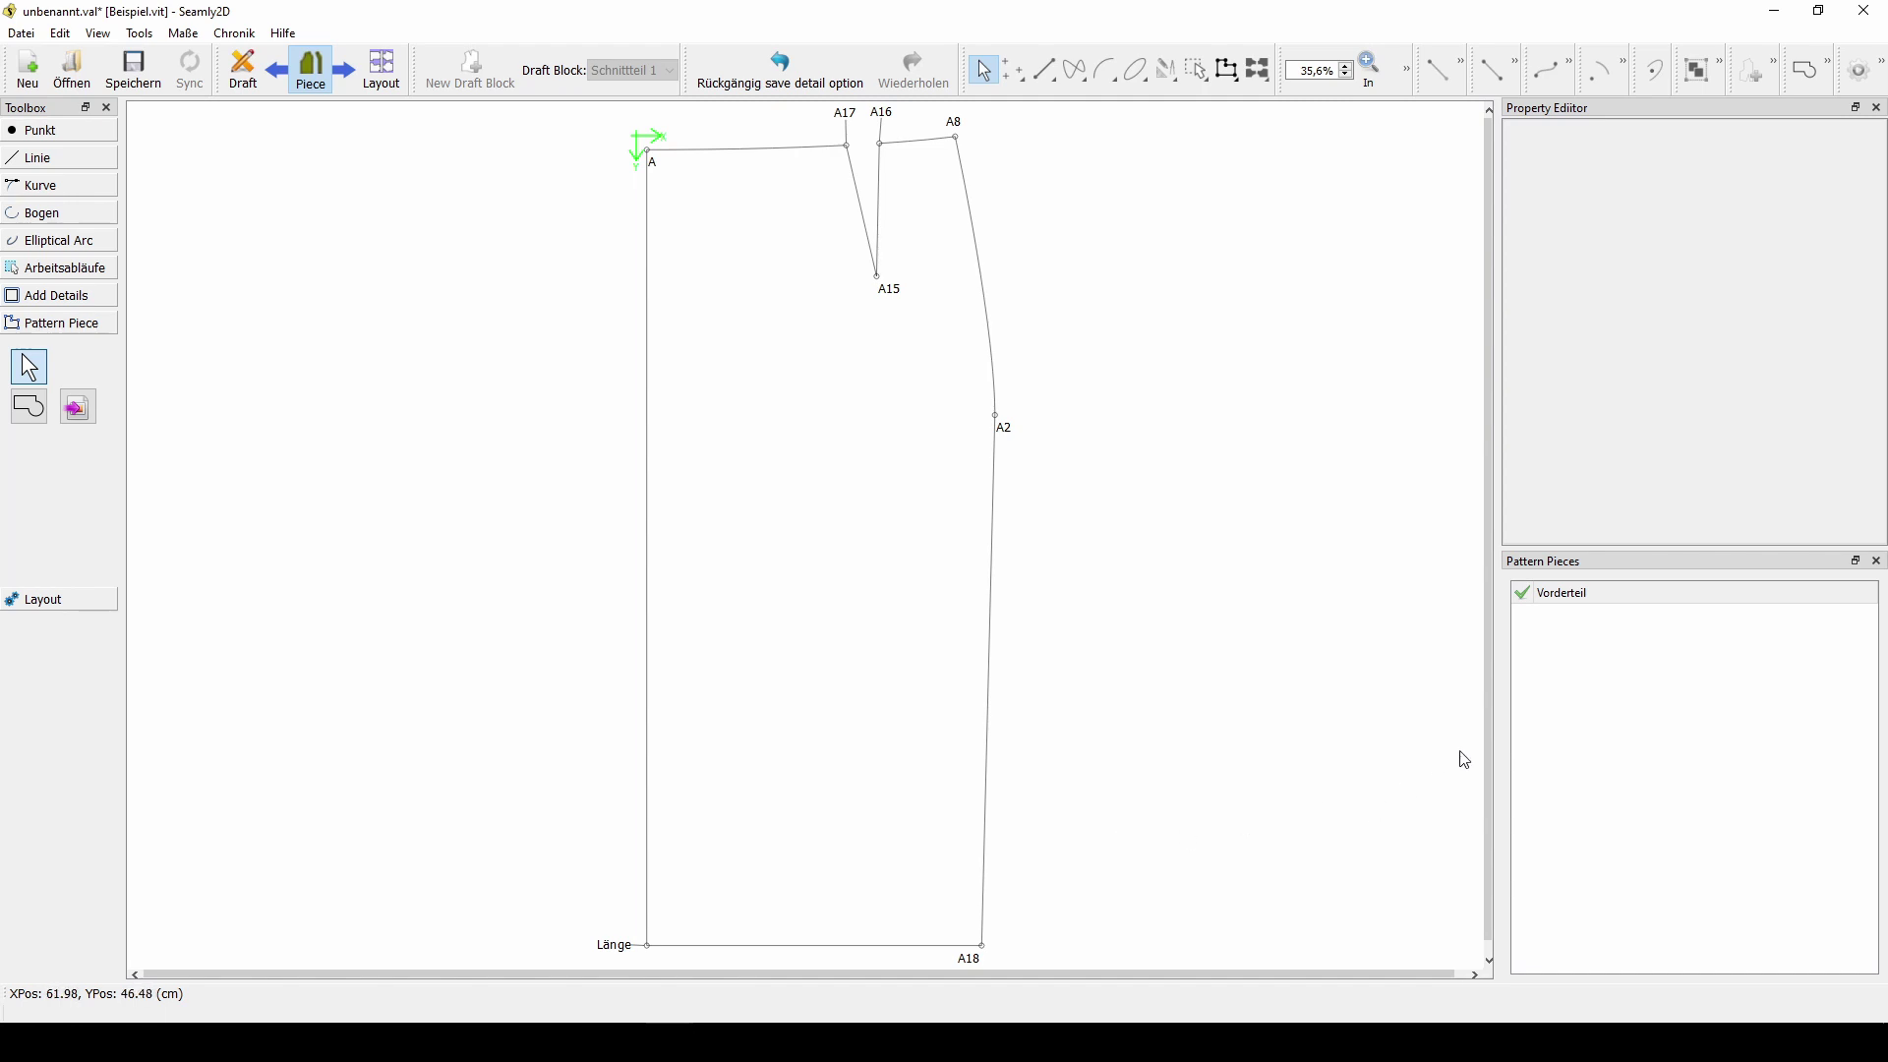
left_click(1546, 603)
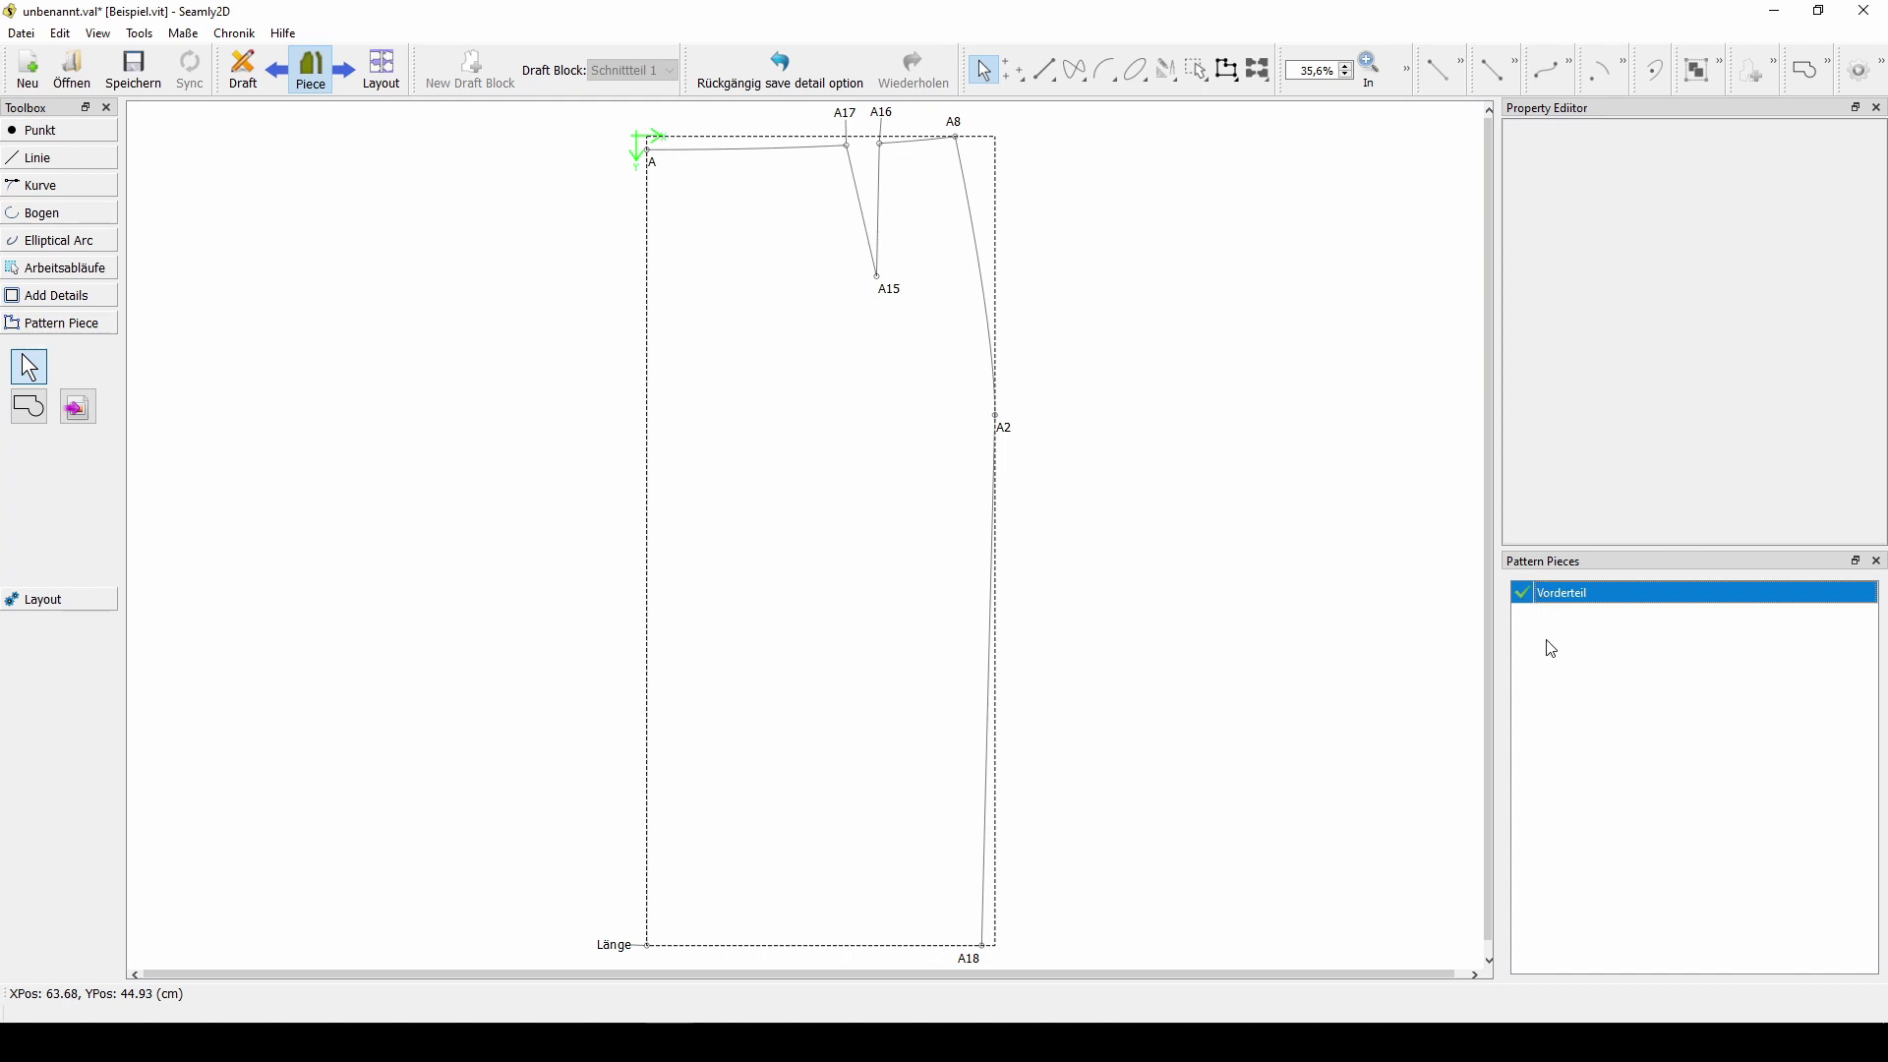
left_click(415, 177)
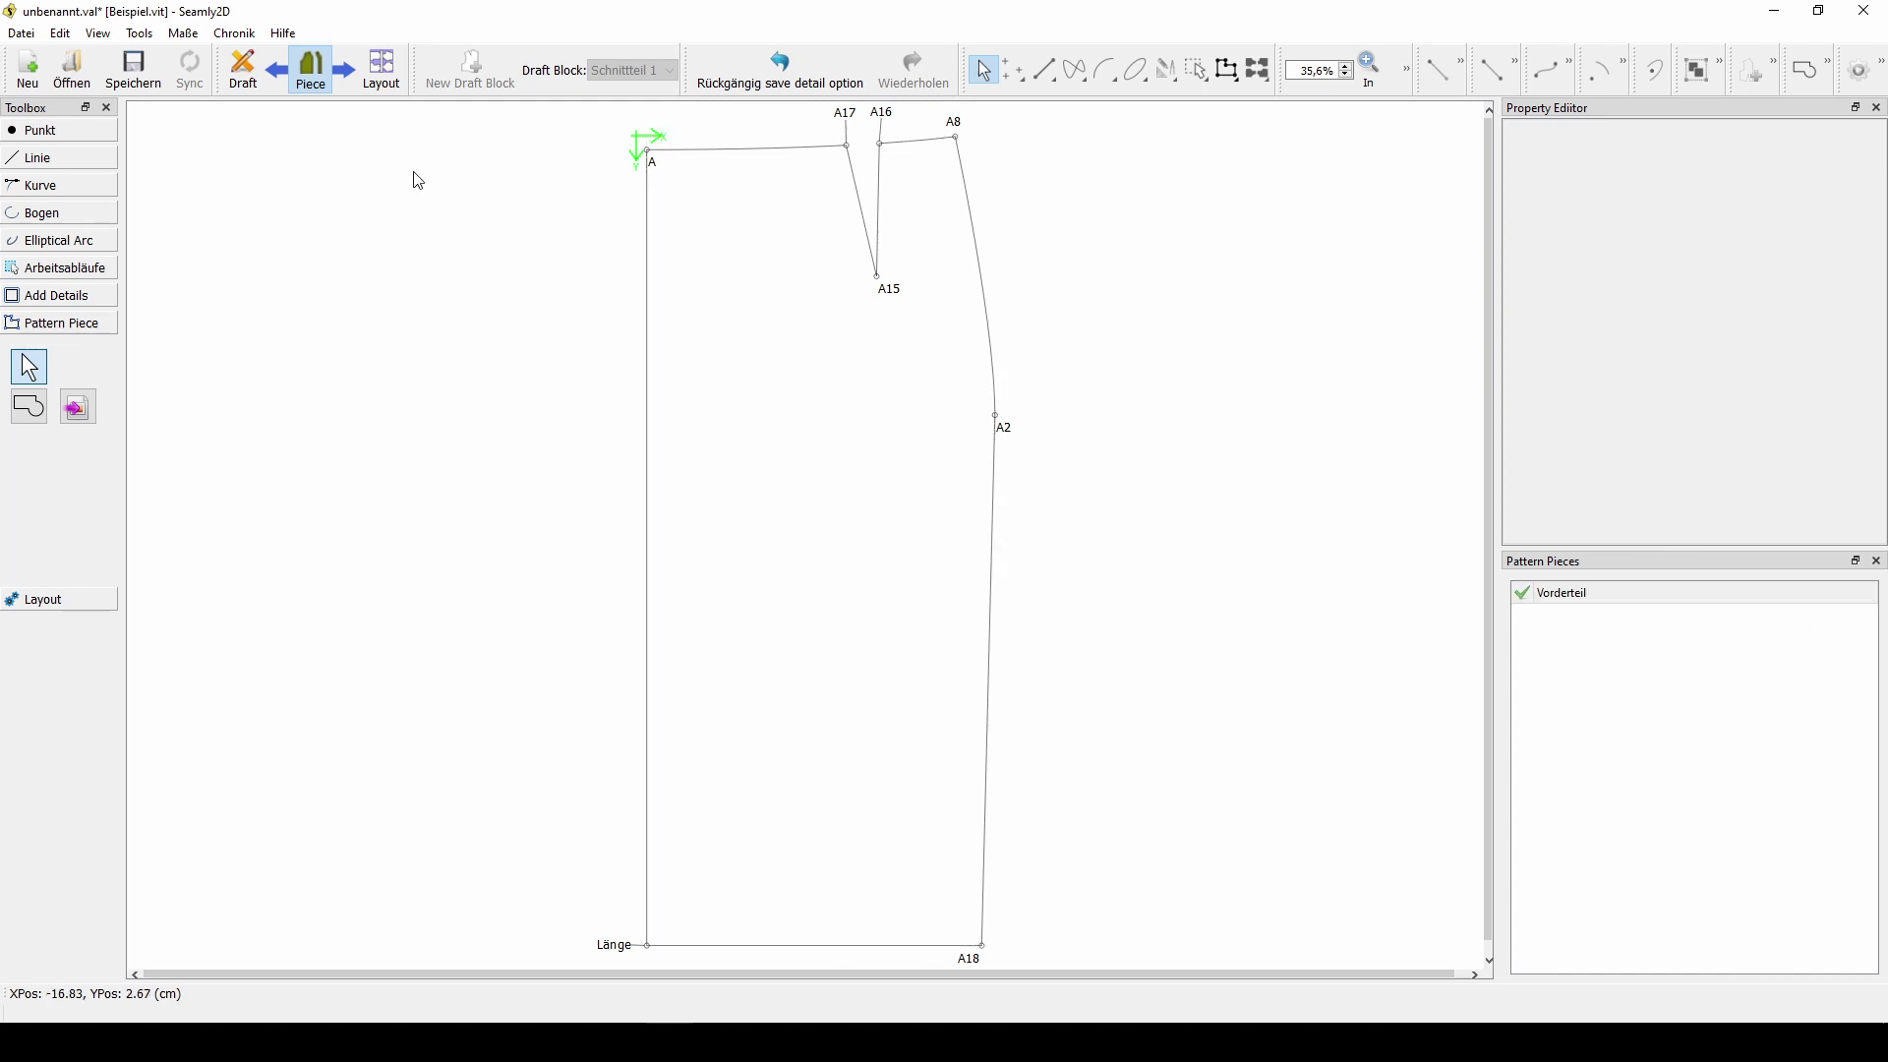
- In Draft mode, start a new piece outline through A4, A19, A2, the curve to A9 and the waist line
left_click(242, 71)
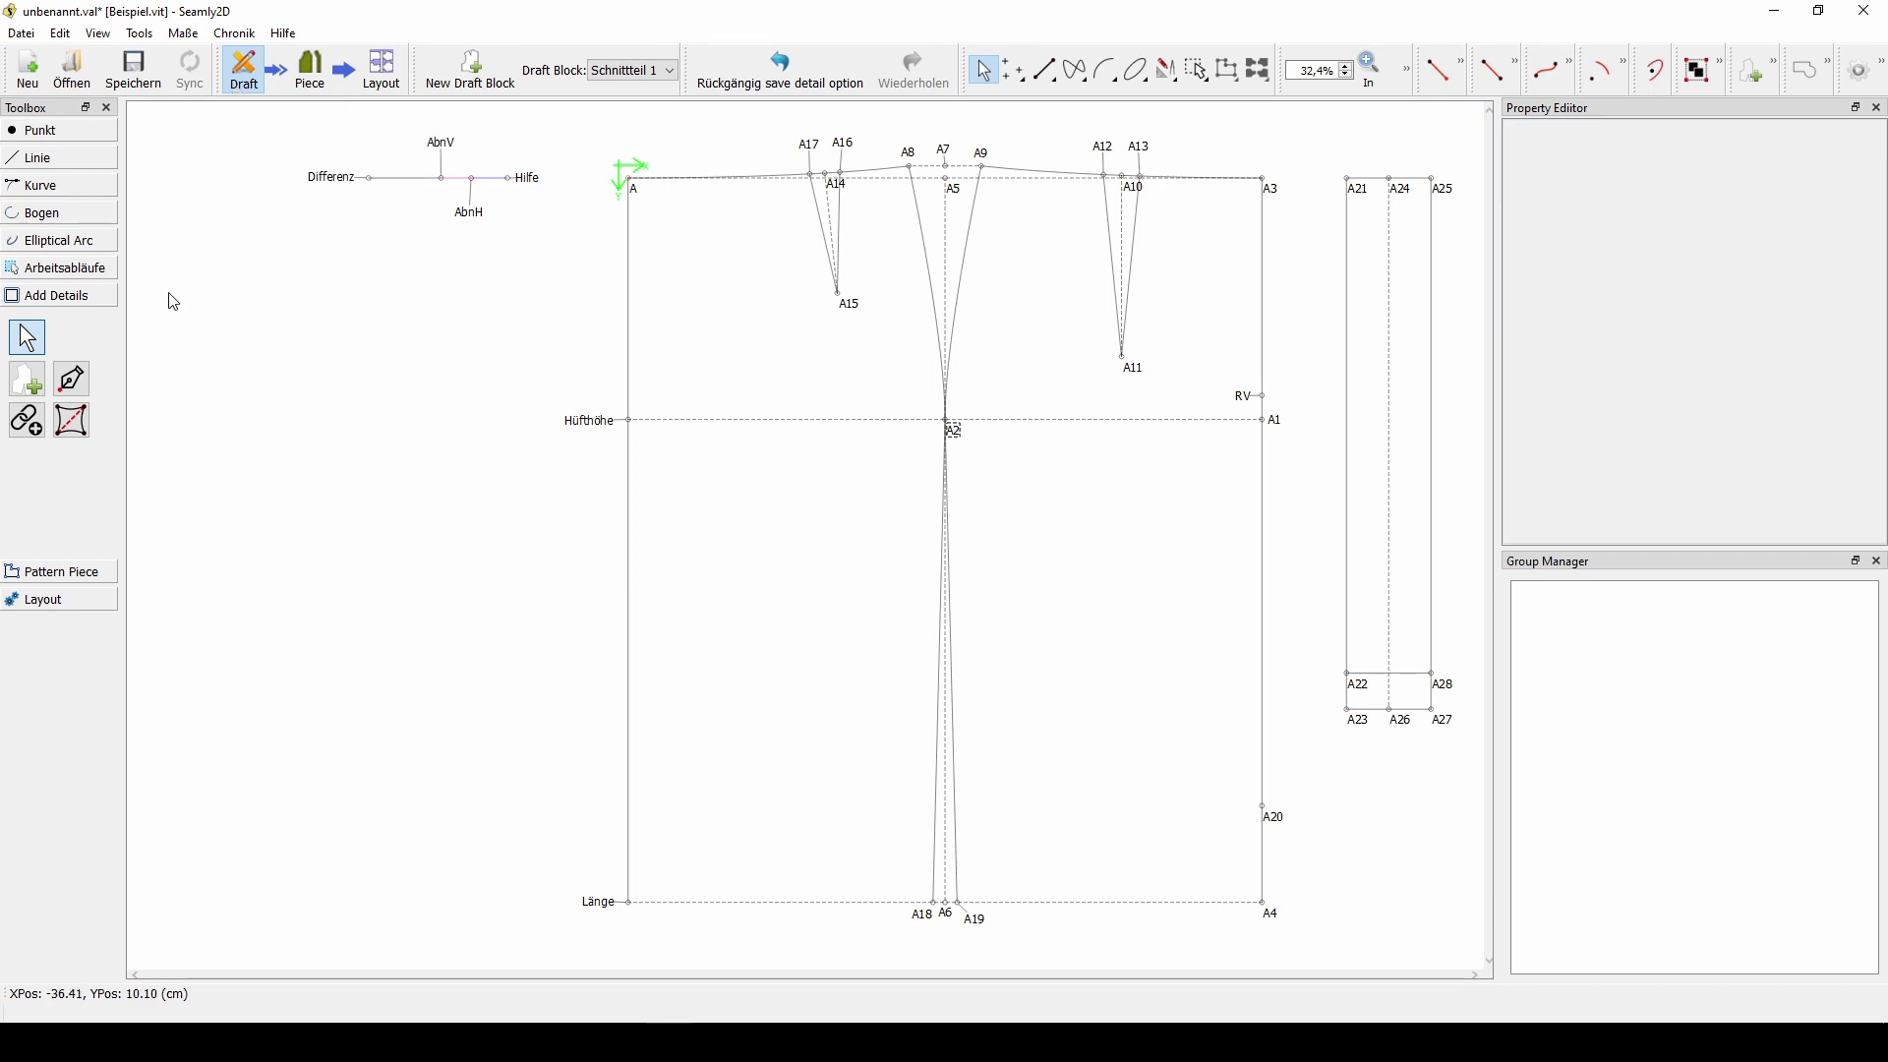
left_click(33, 388)
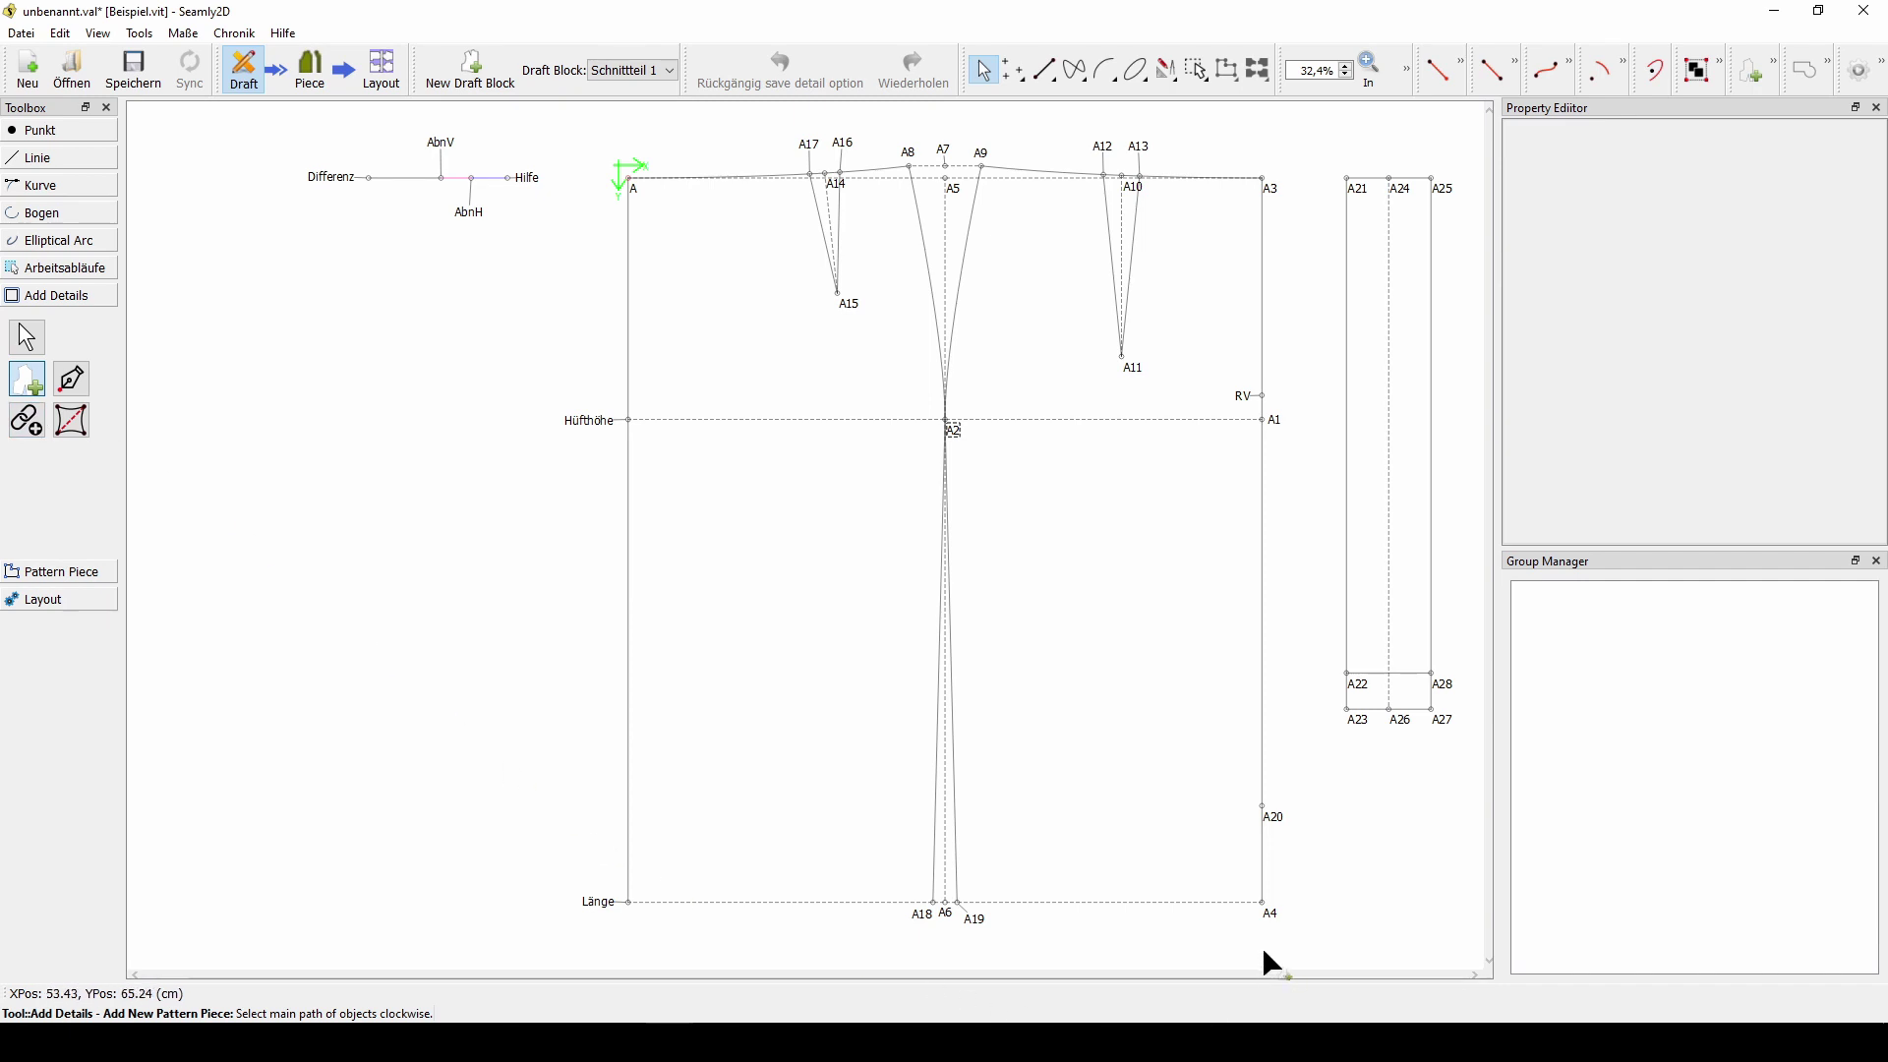
left_click(1267, 905)
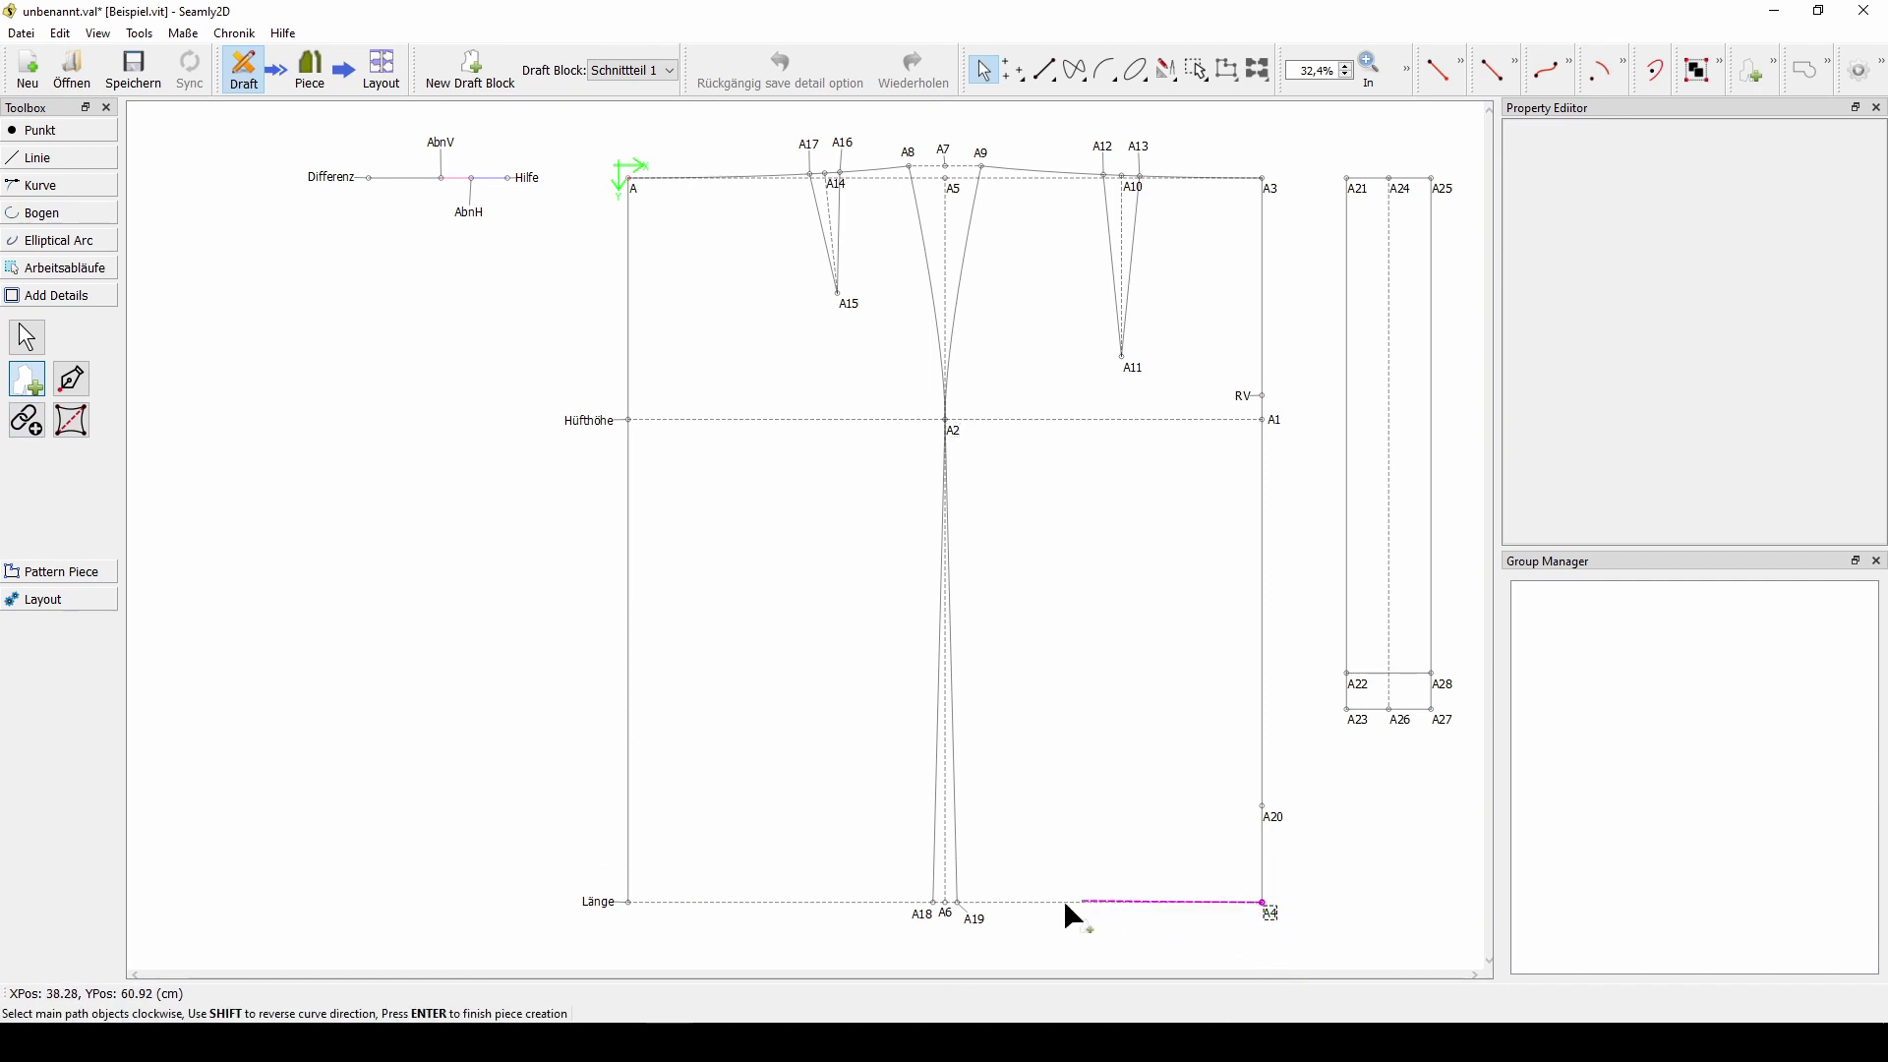
left_click(974, 915)
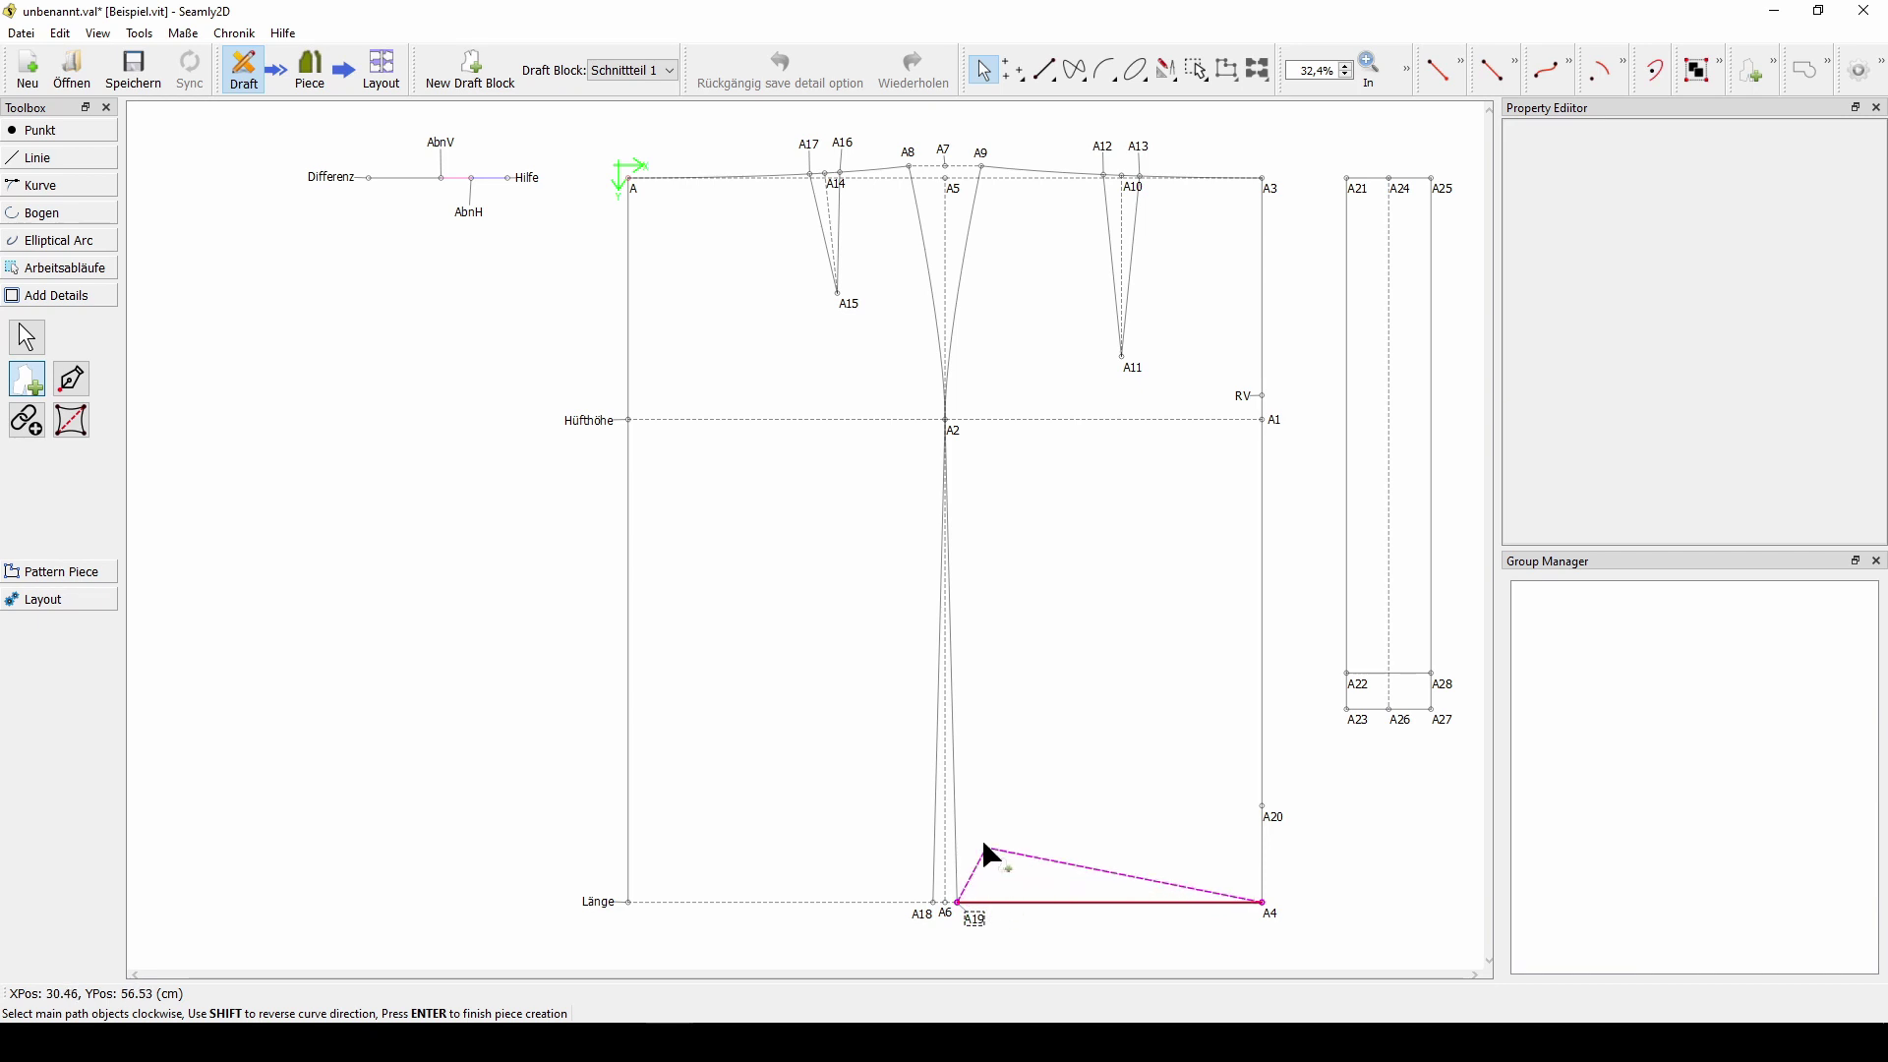
left_click(947, 421)
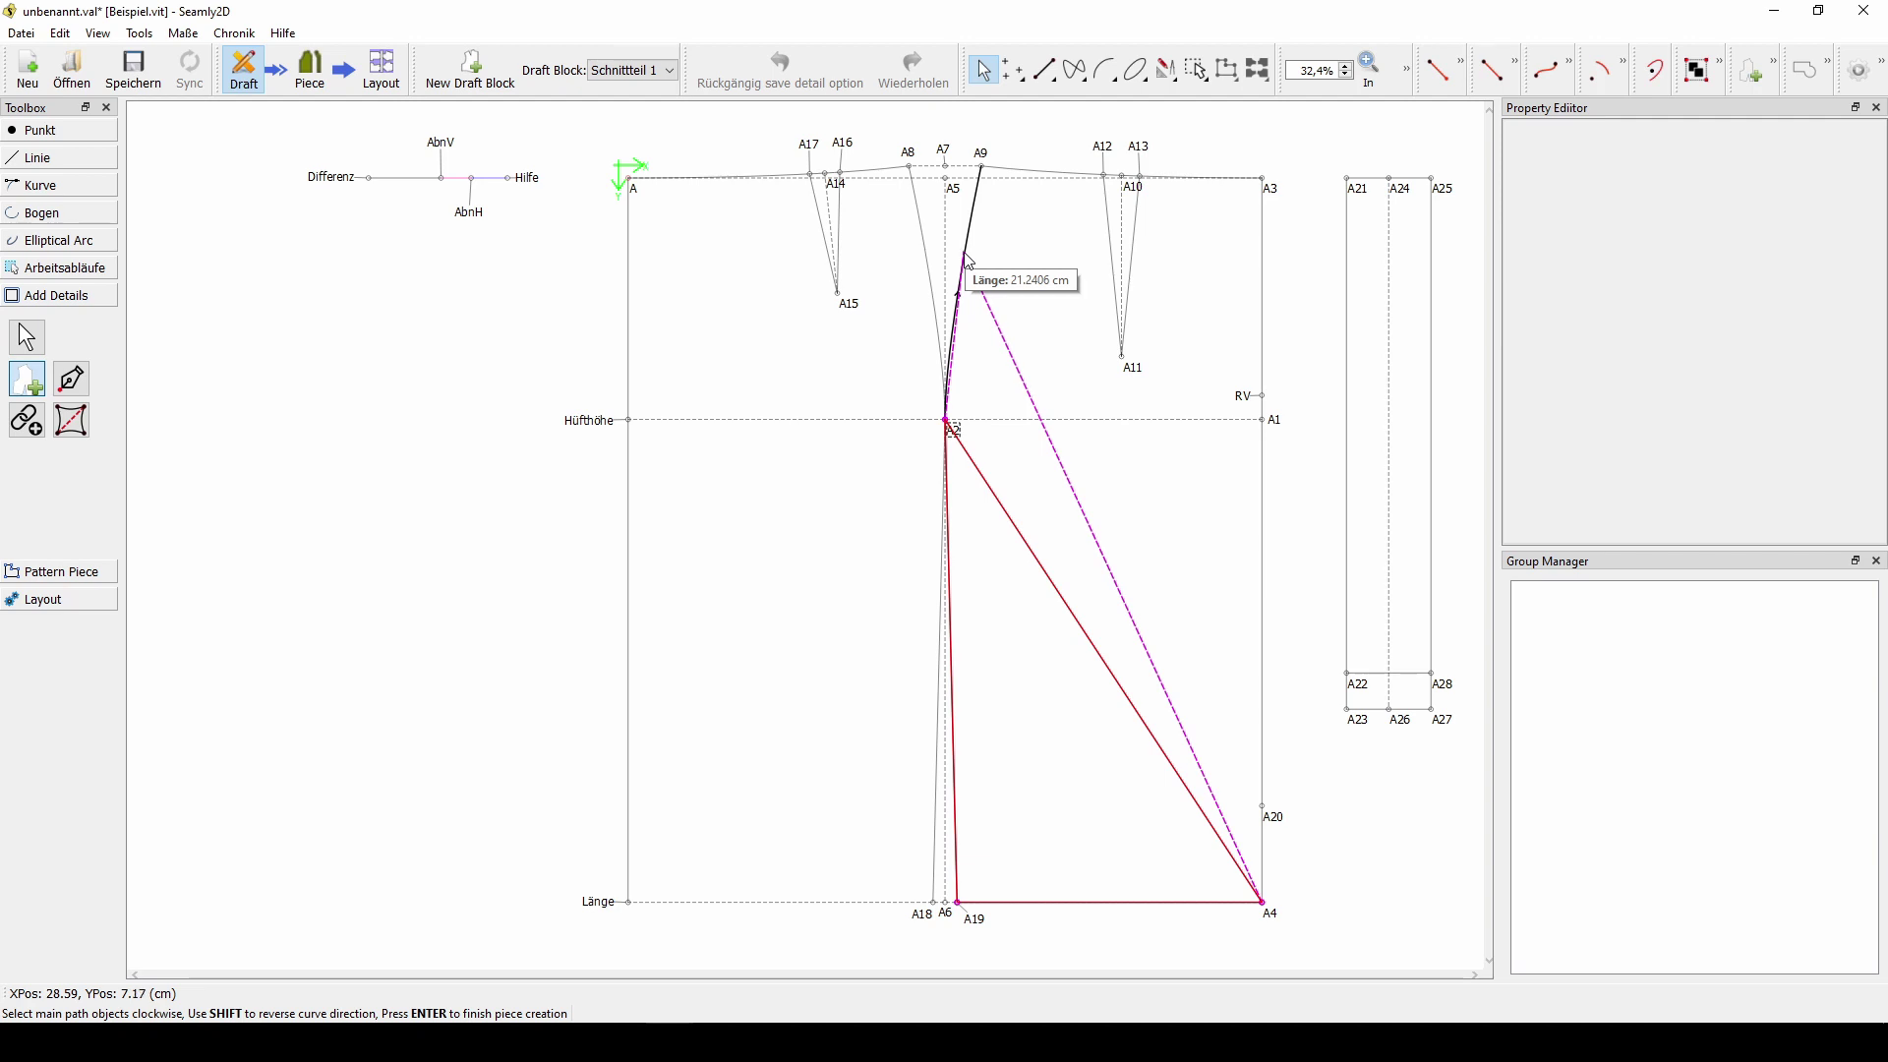
left_click(968, 262)
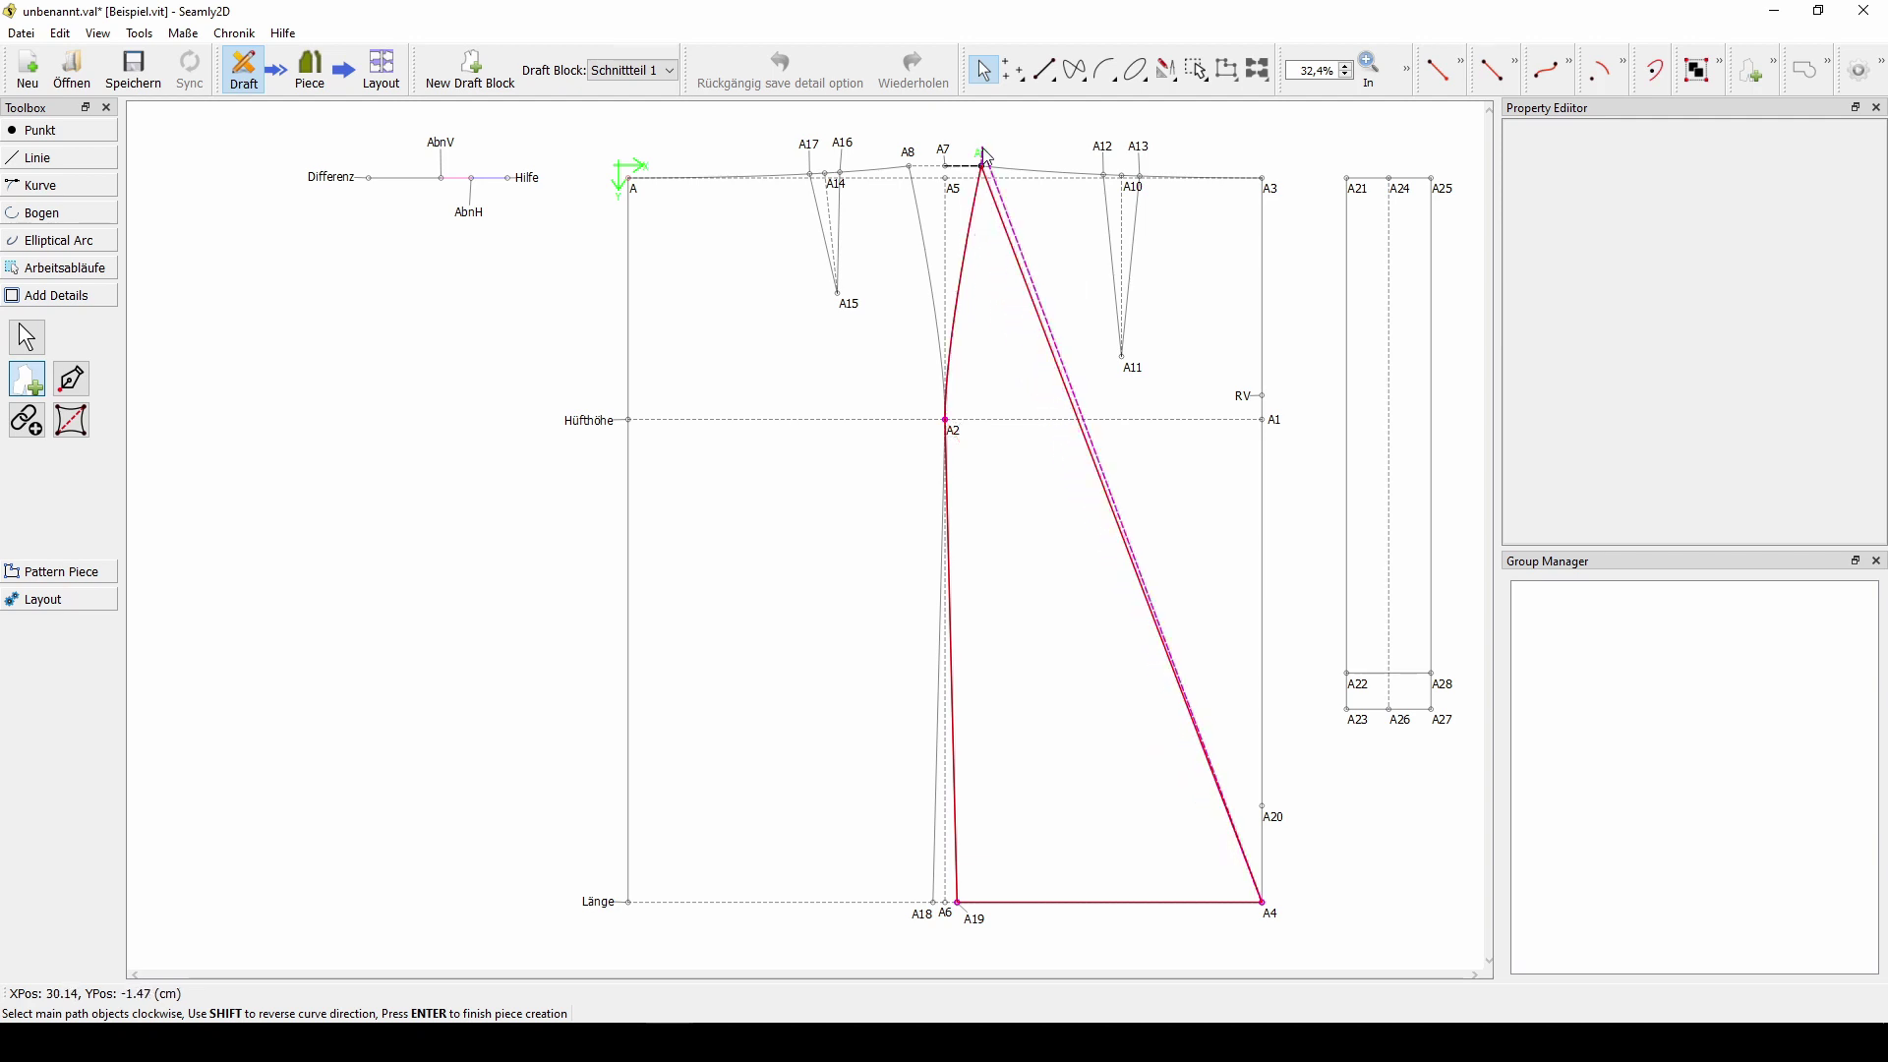
left_click(1032, 175)
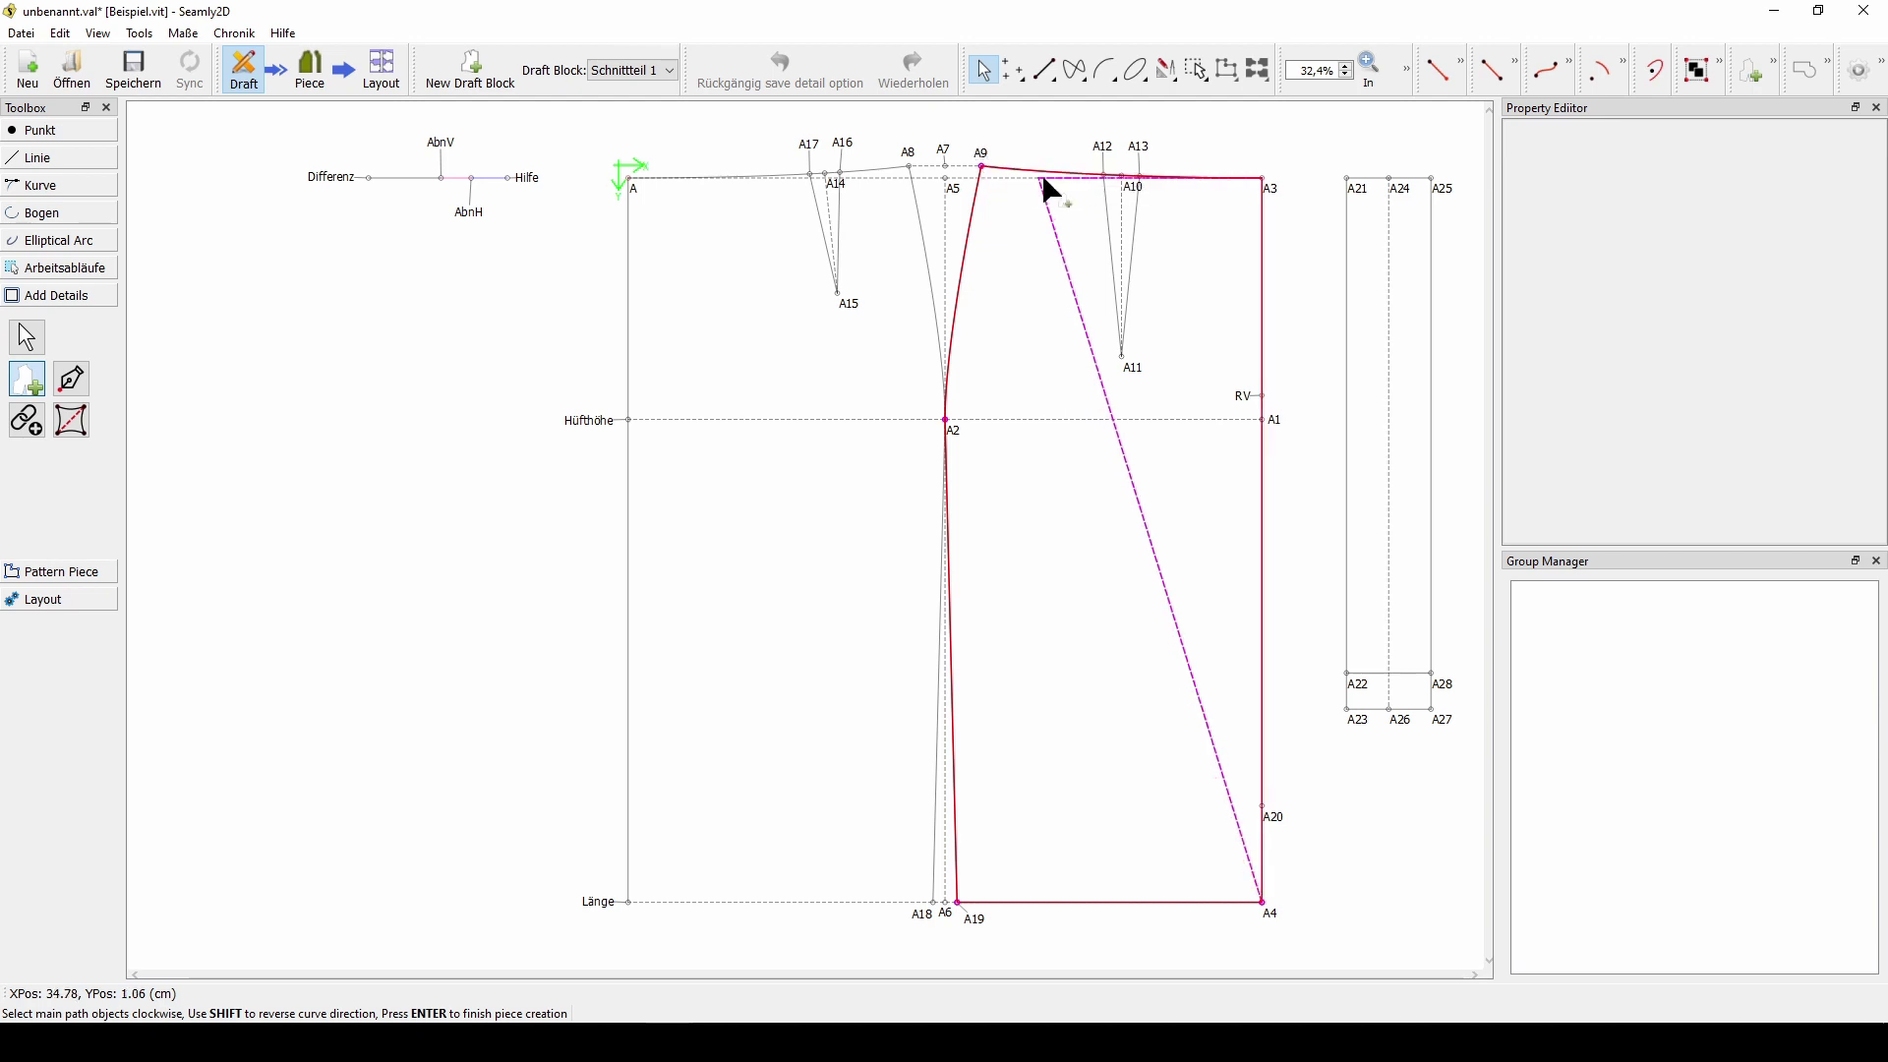
- Continue the outline through the A12–A11–A13 dart, A3, RV and A20, then confirm the piece
left_click(1108, 156)
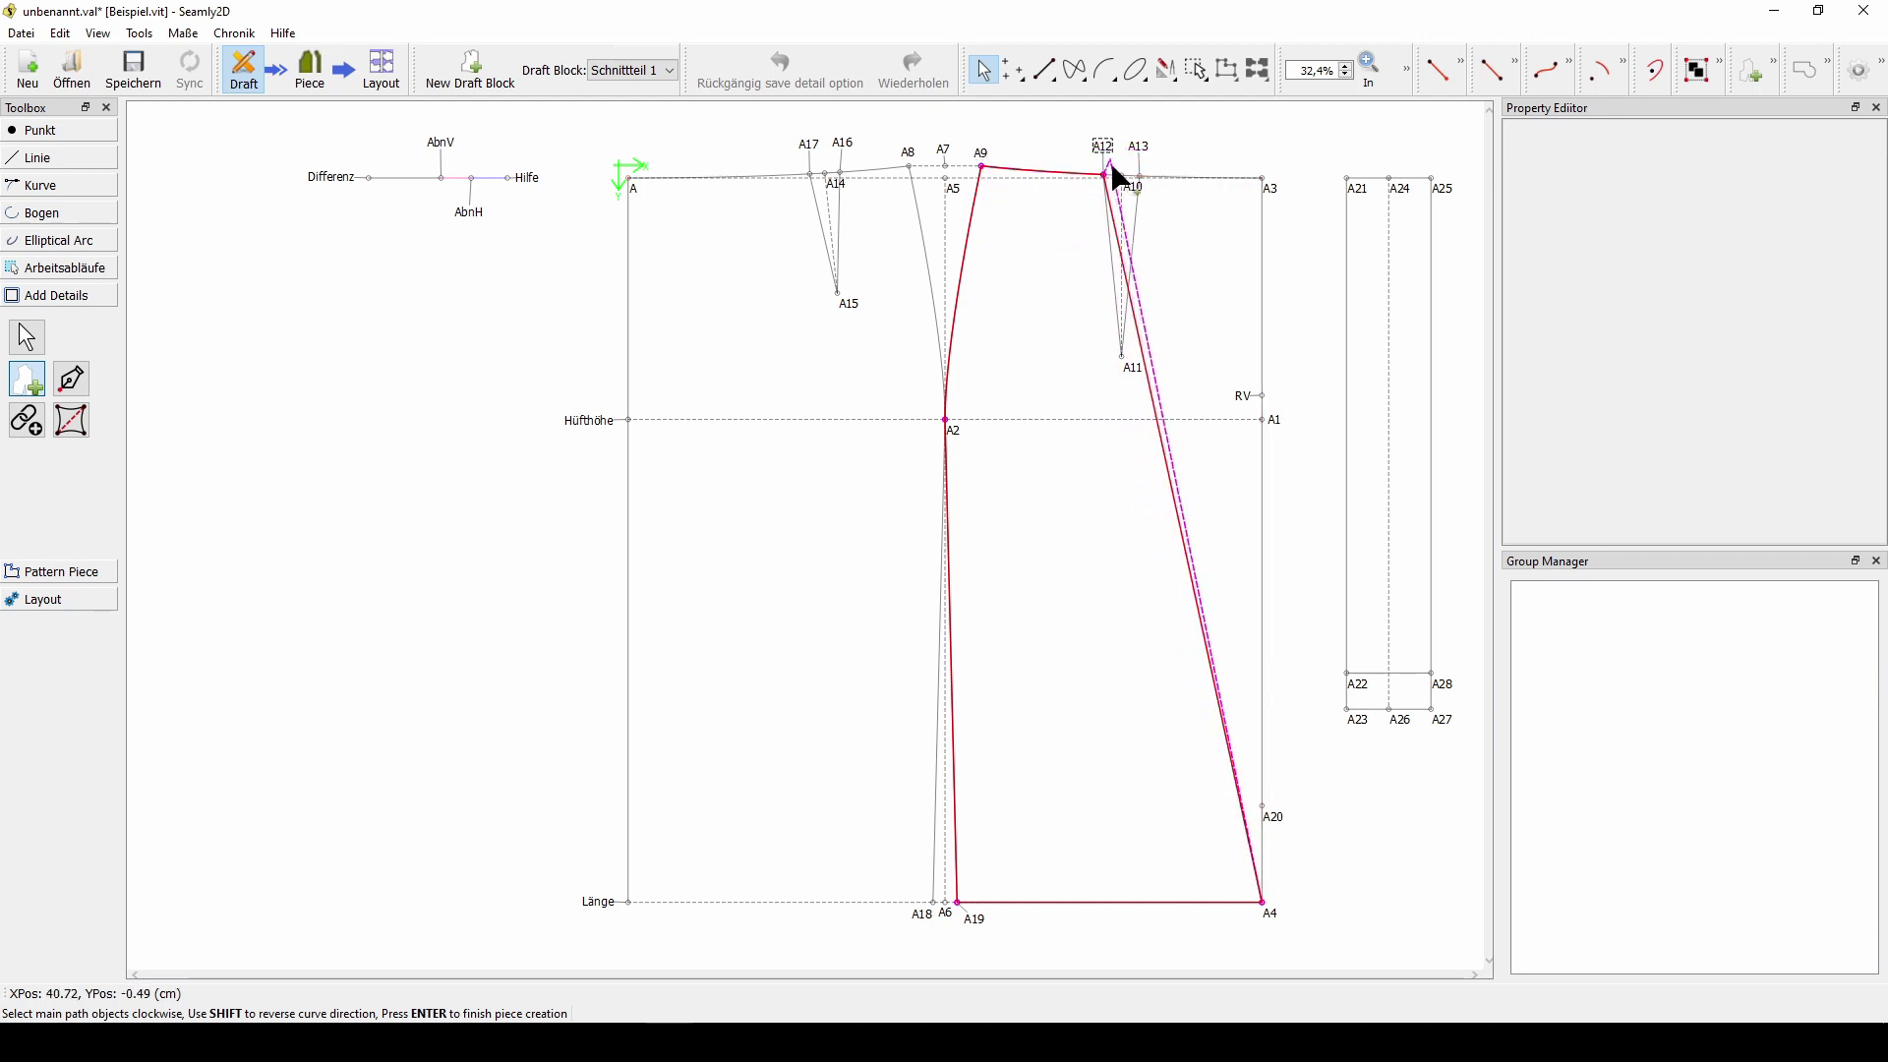
left_click(1135, 364)
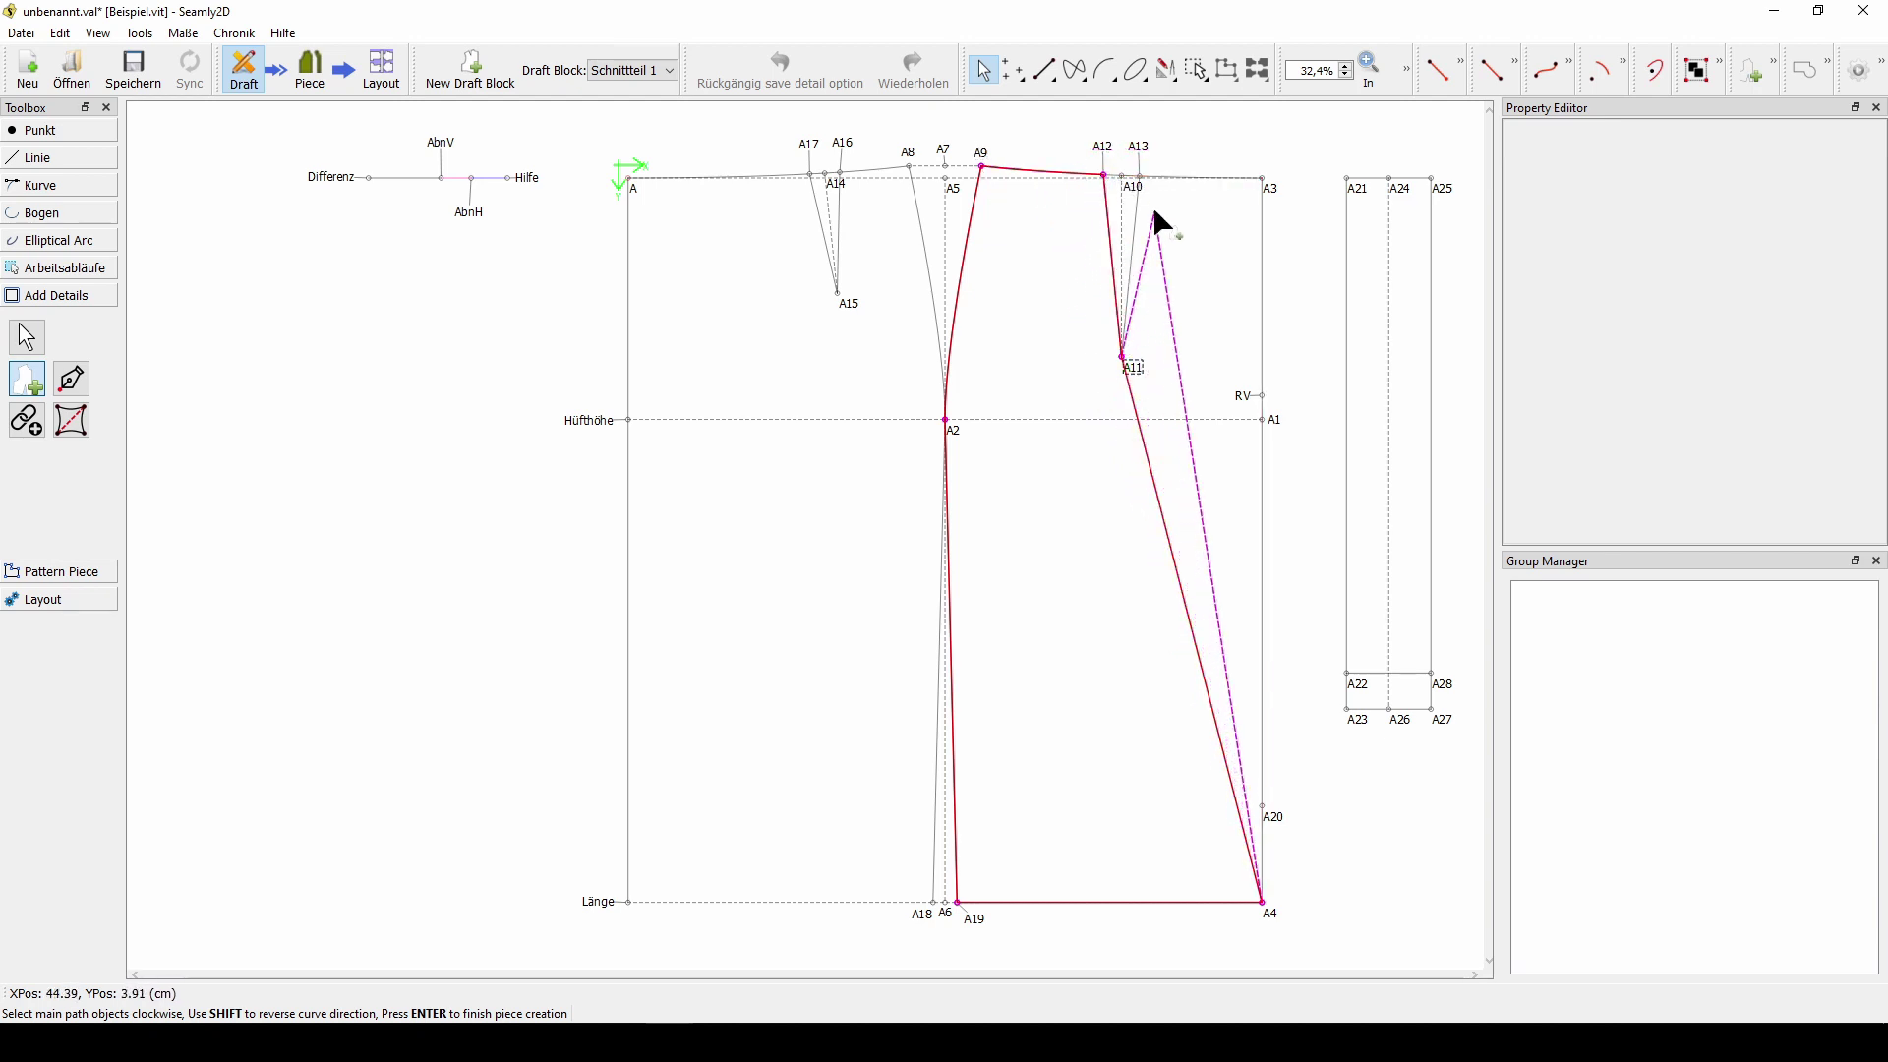
left_click(1150, 156)
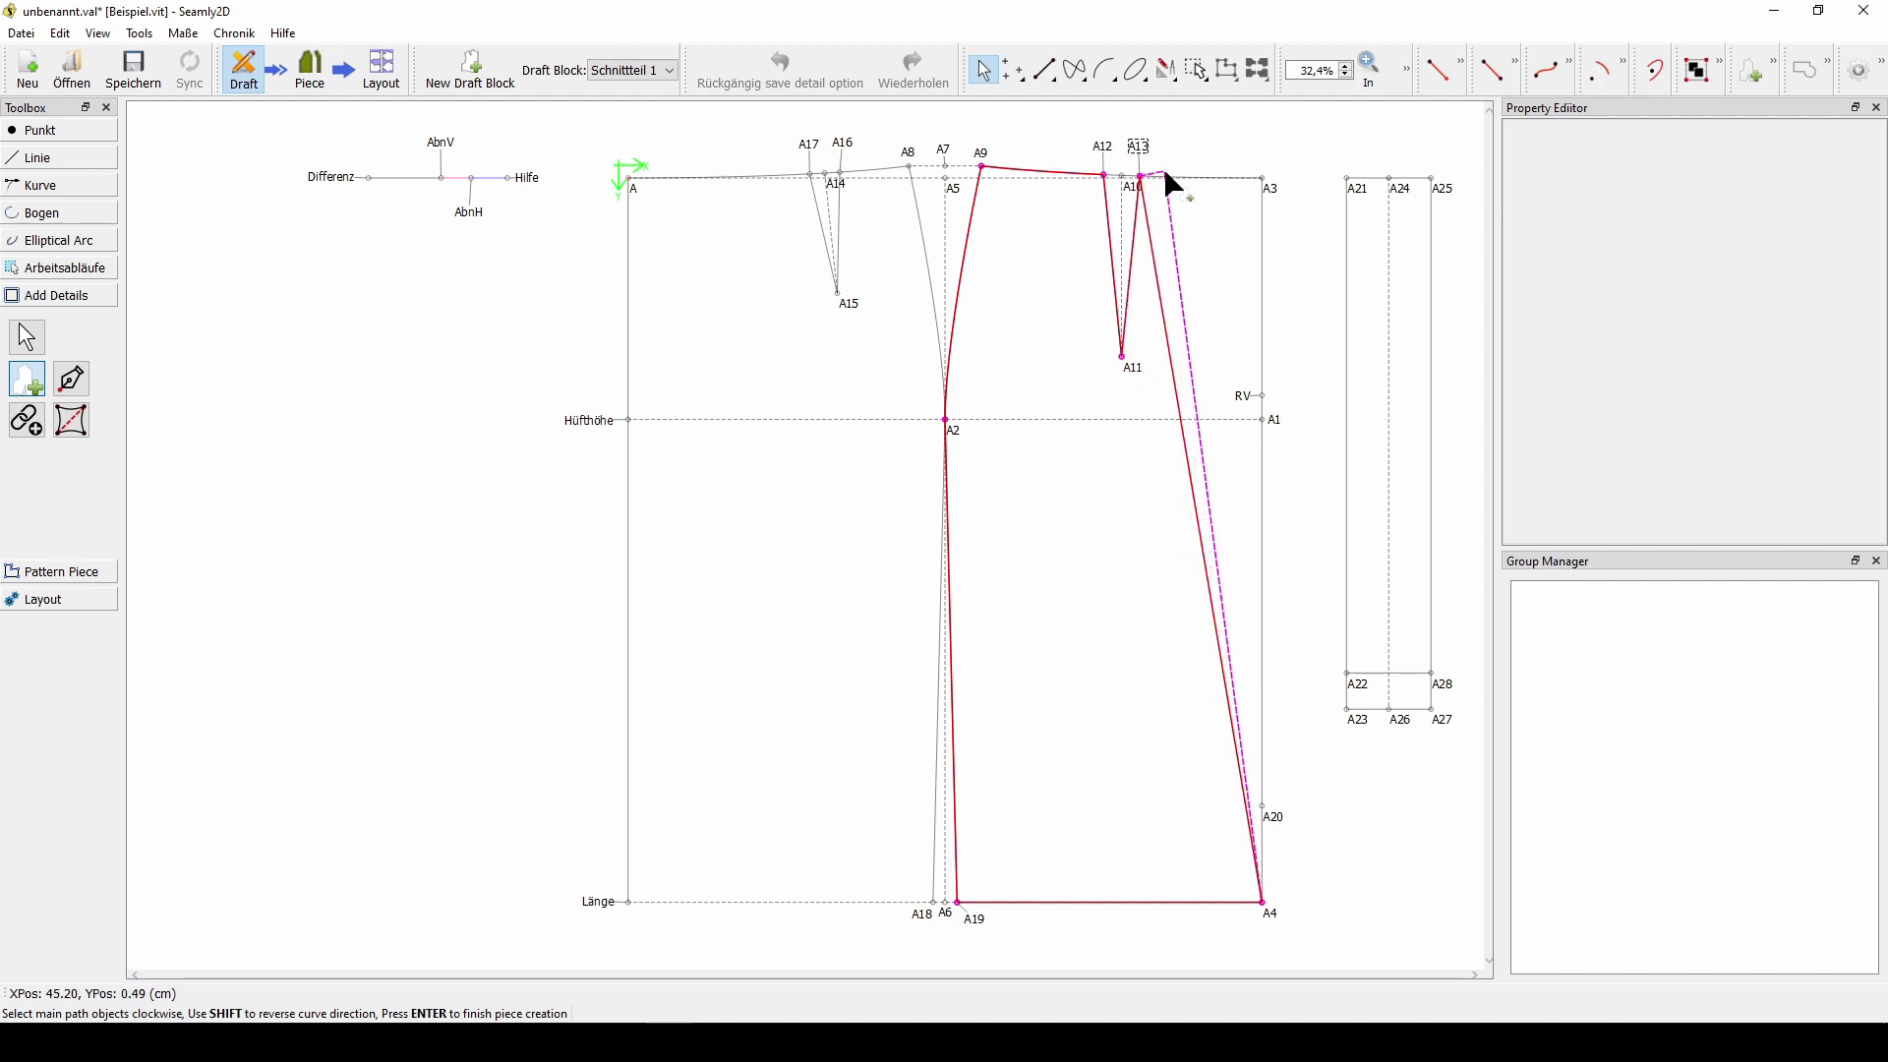
left_click(1170, 179)
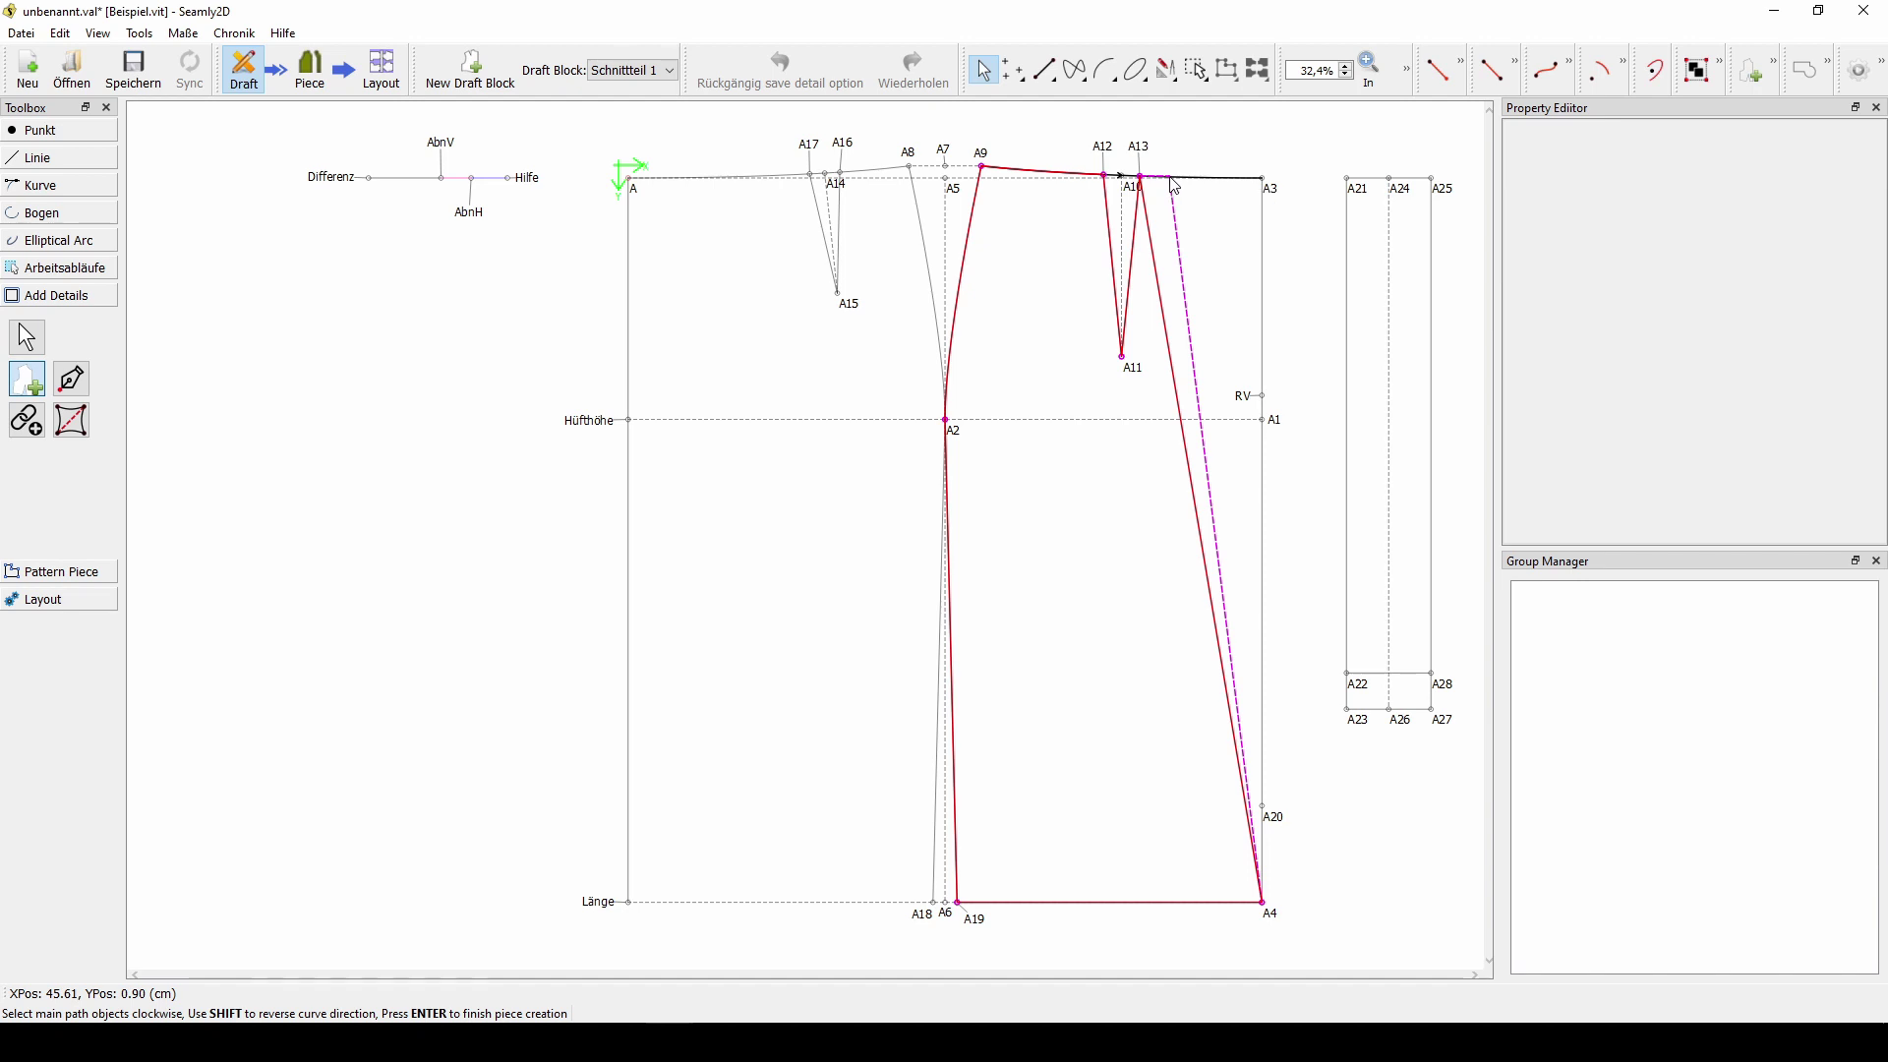
left_click(1257, 181)
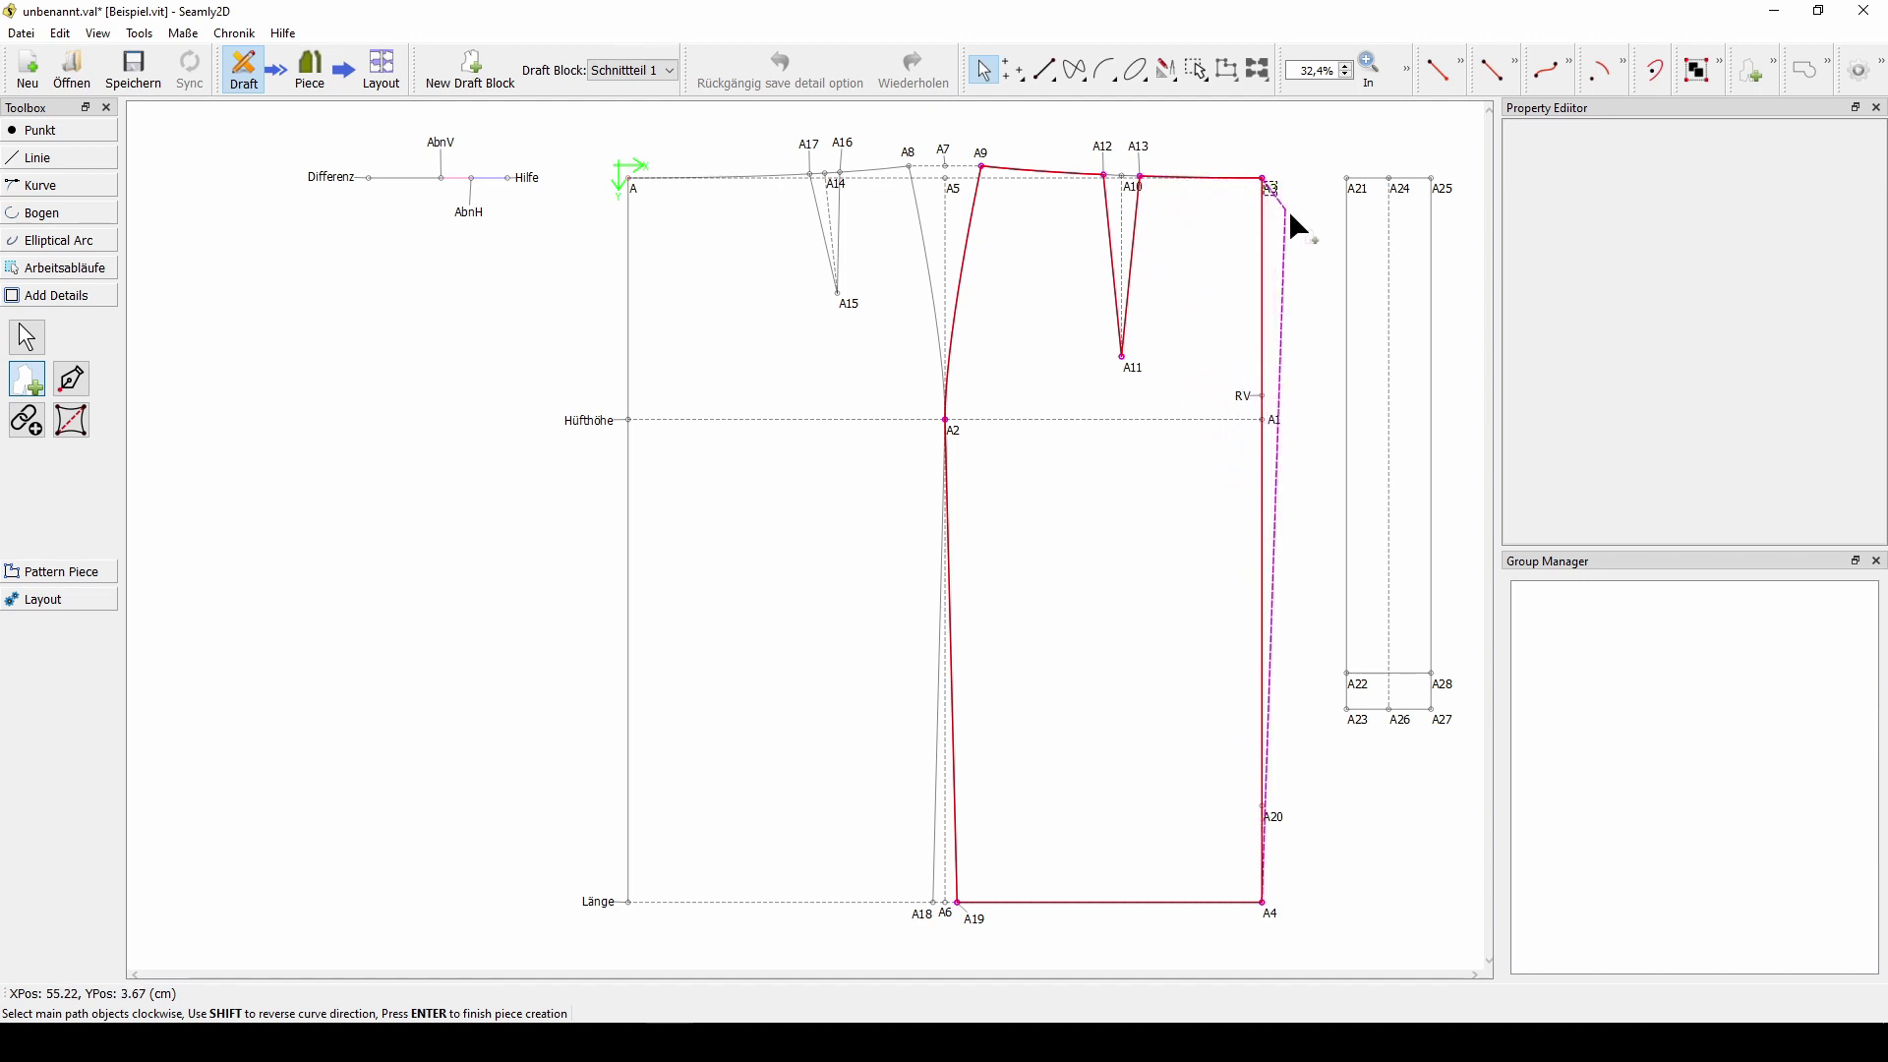
left_click(1244, 398)
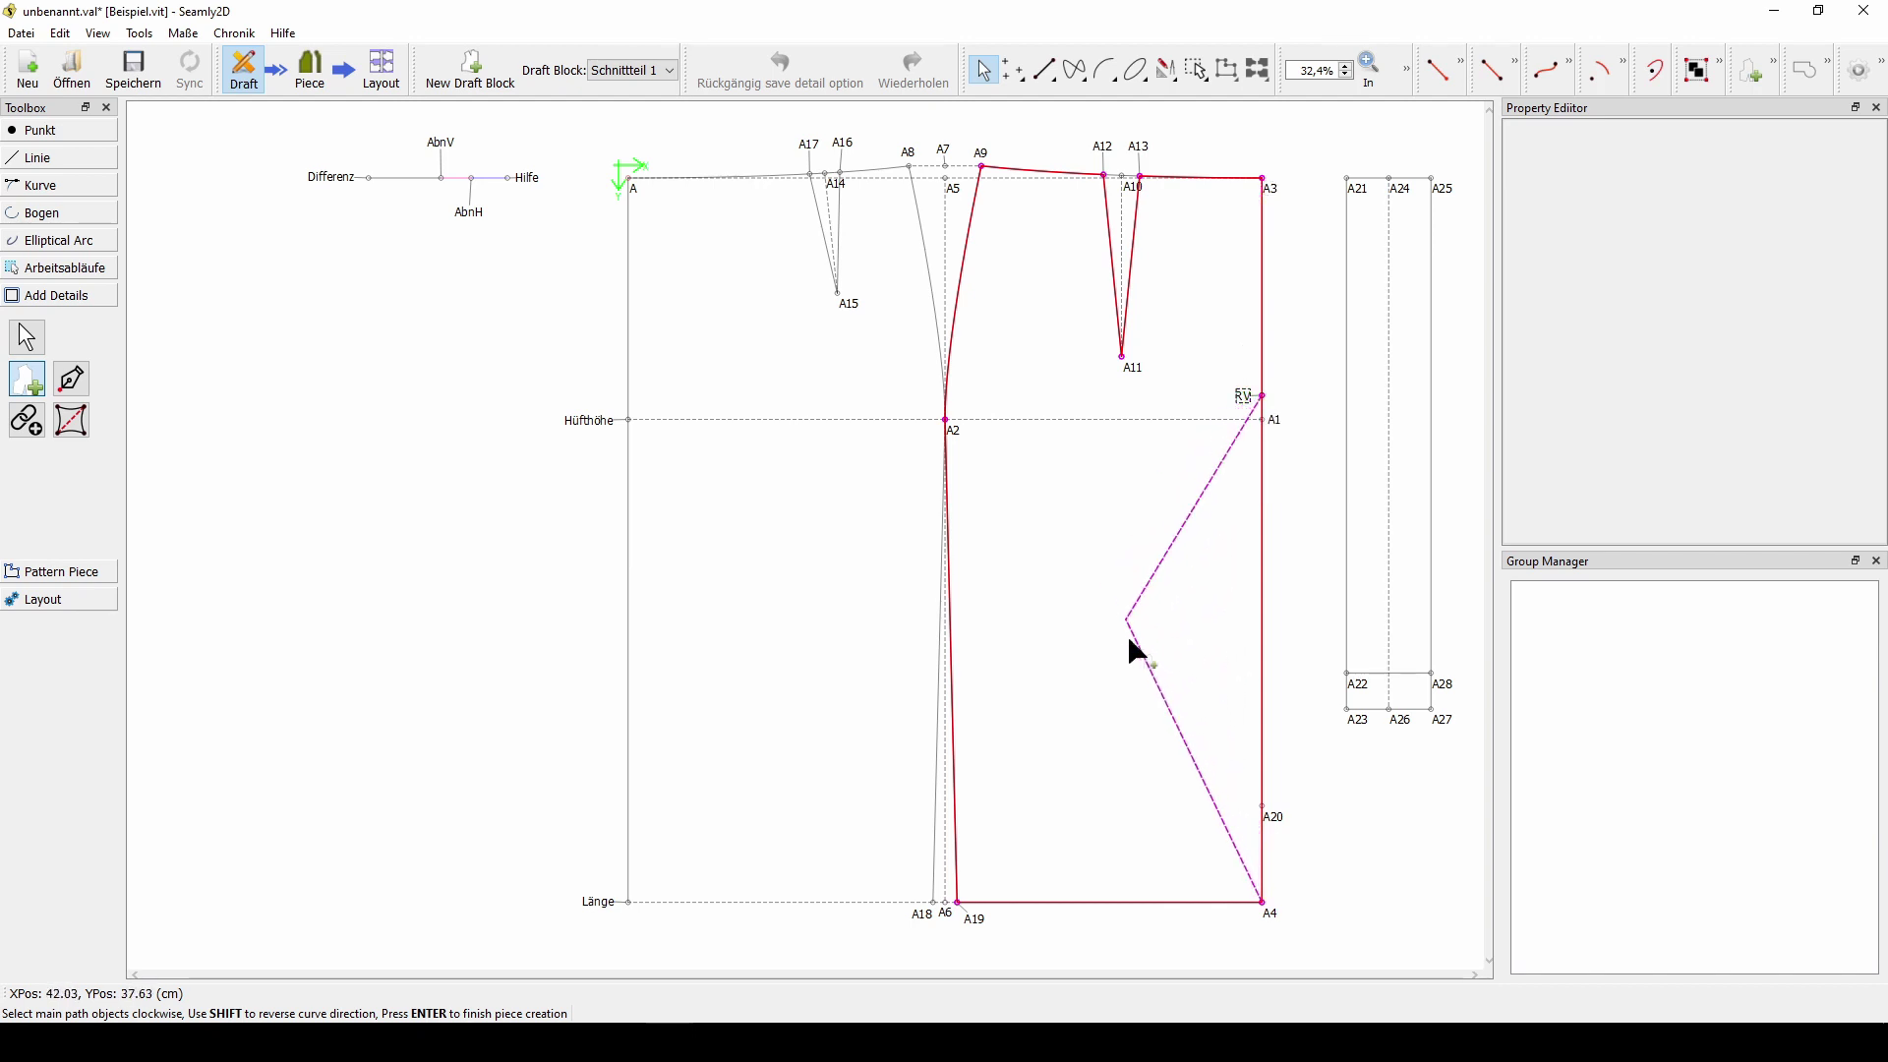
left_click(1282, 820)
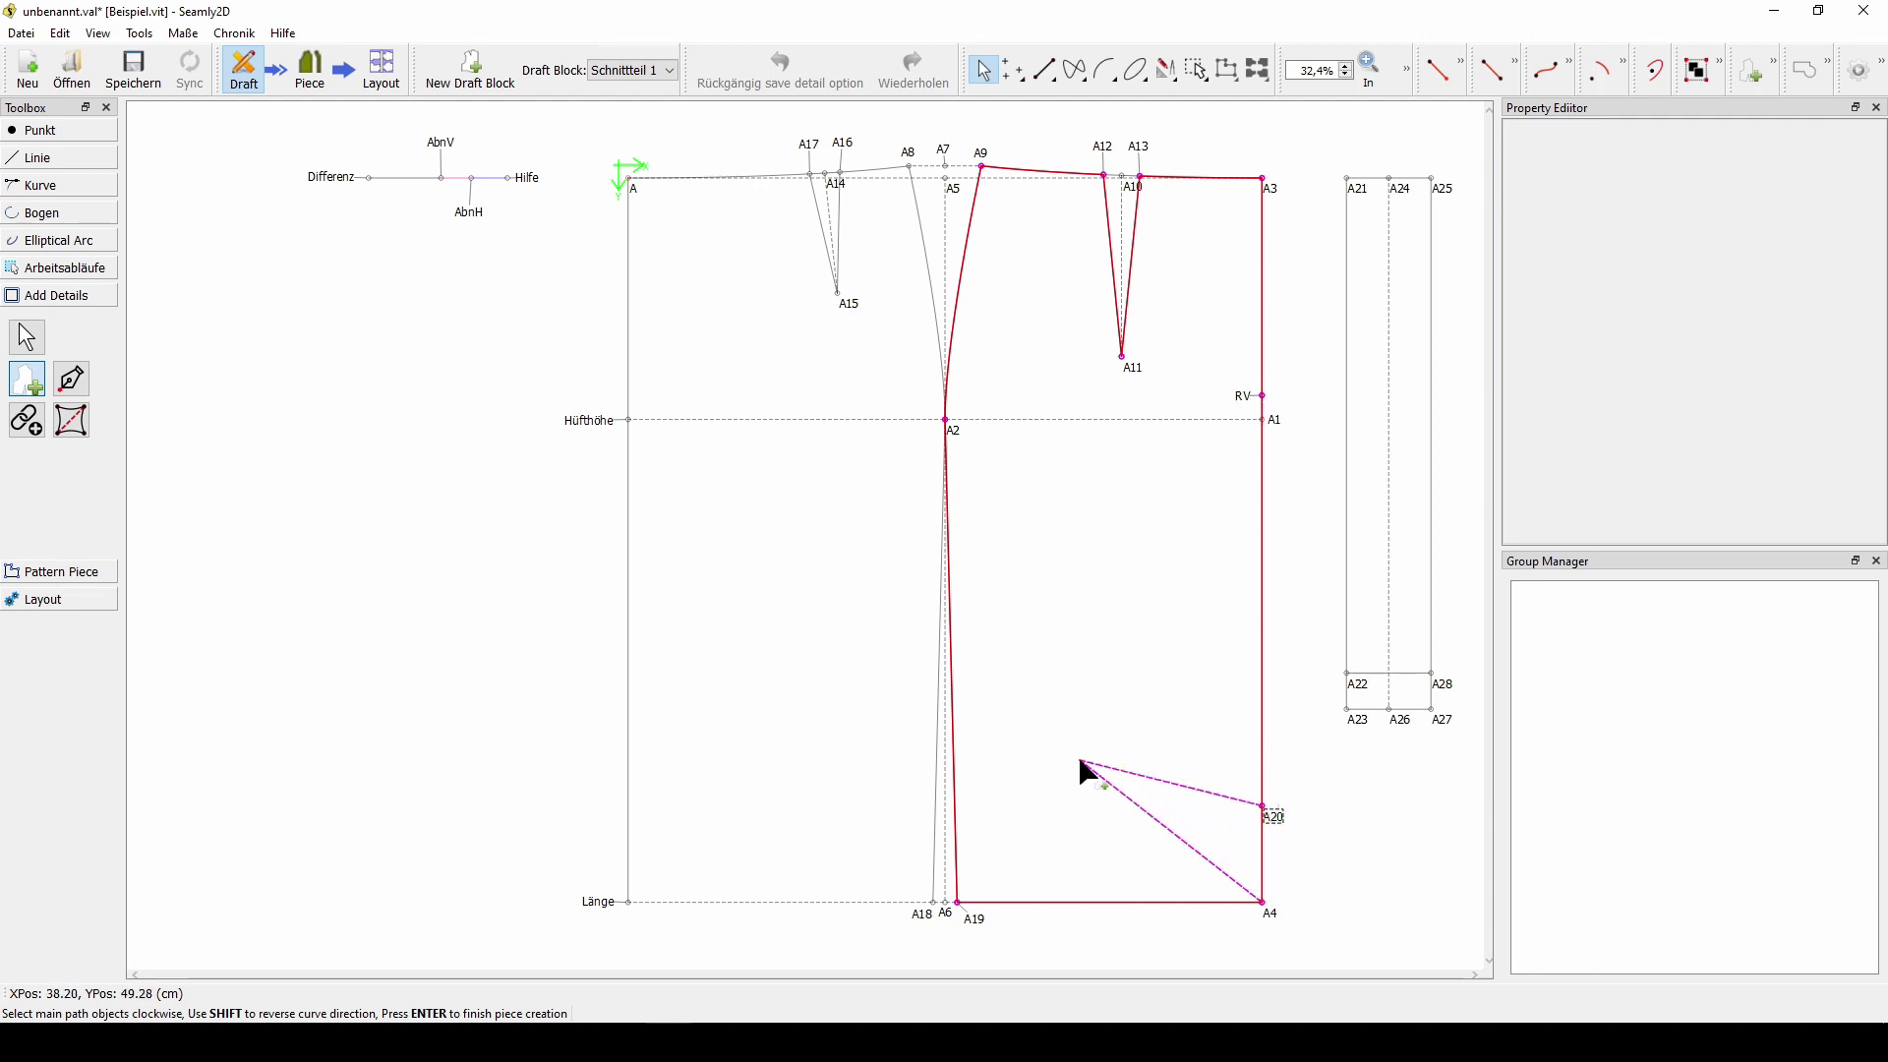
key("Return")
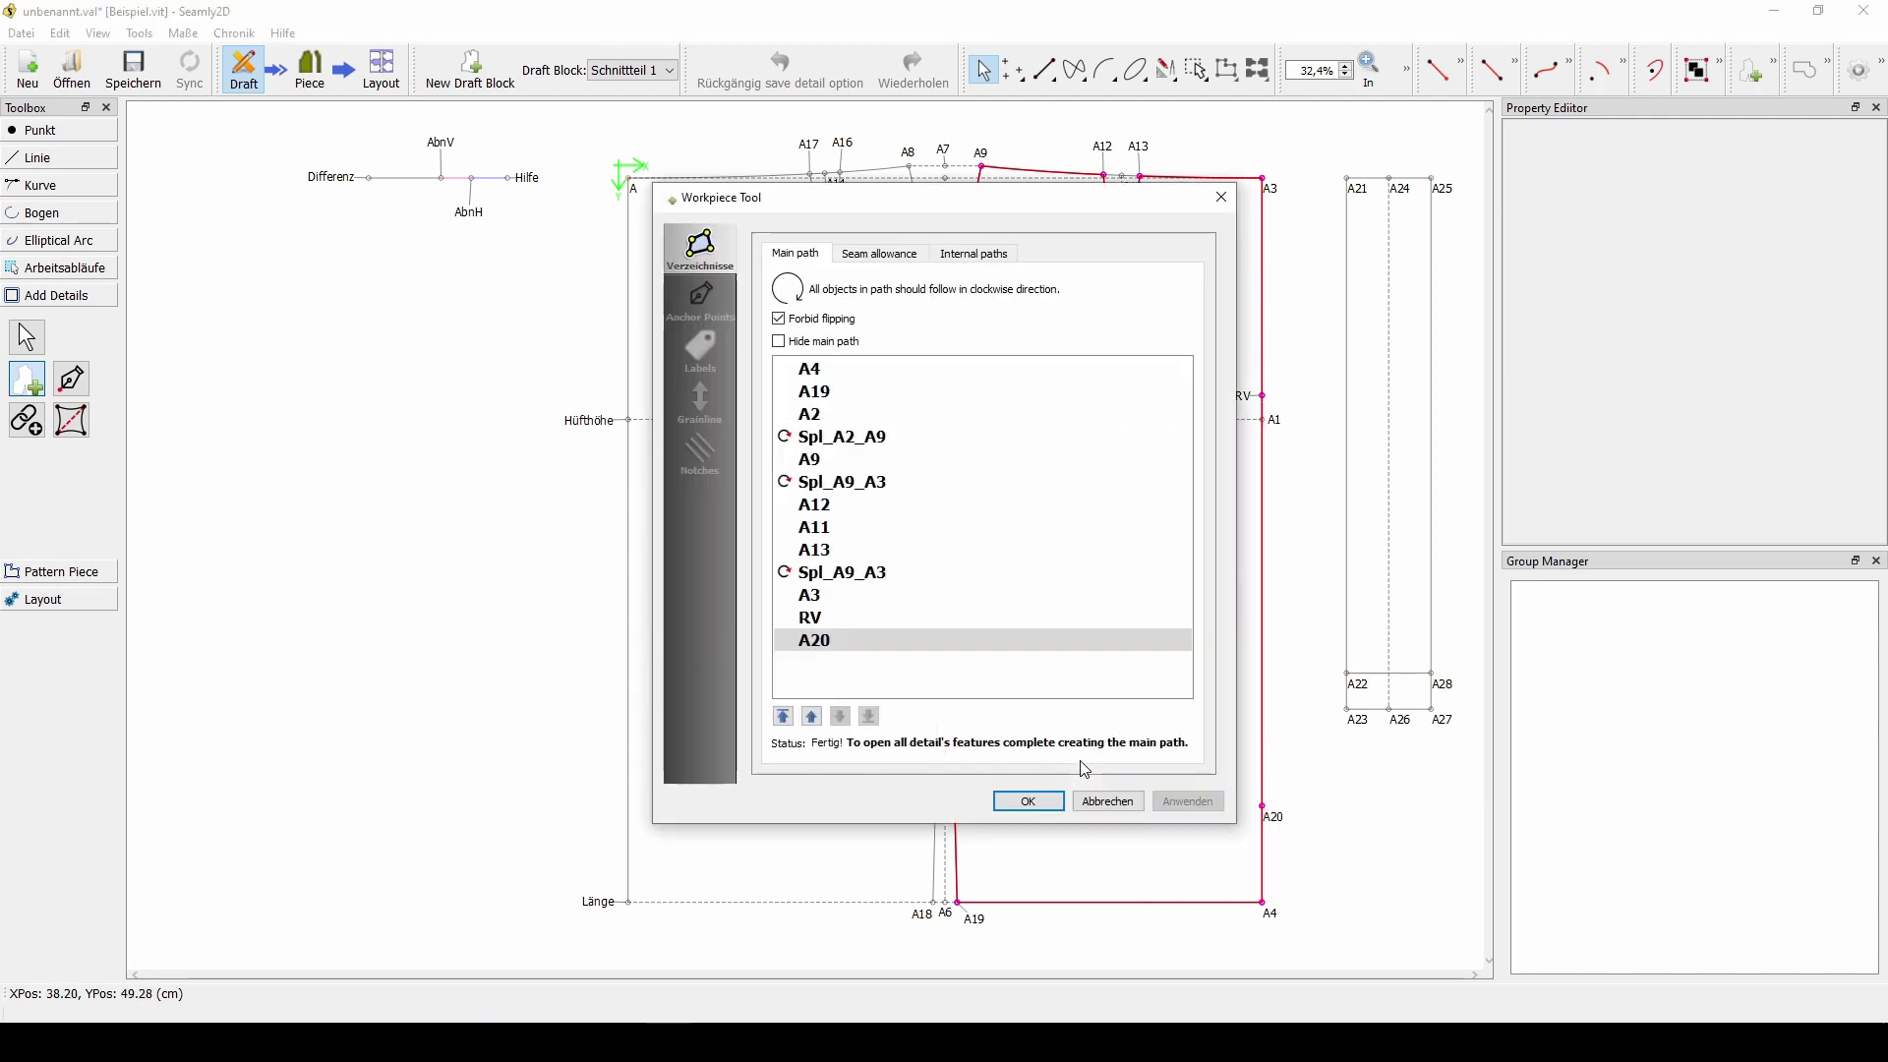
left_click(1032, 801)
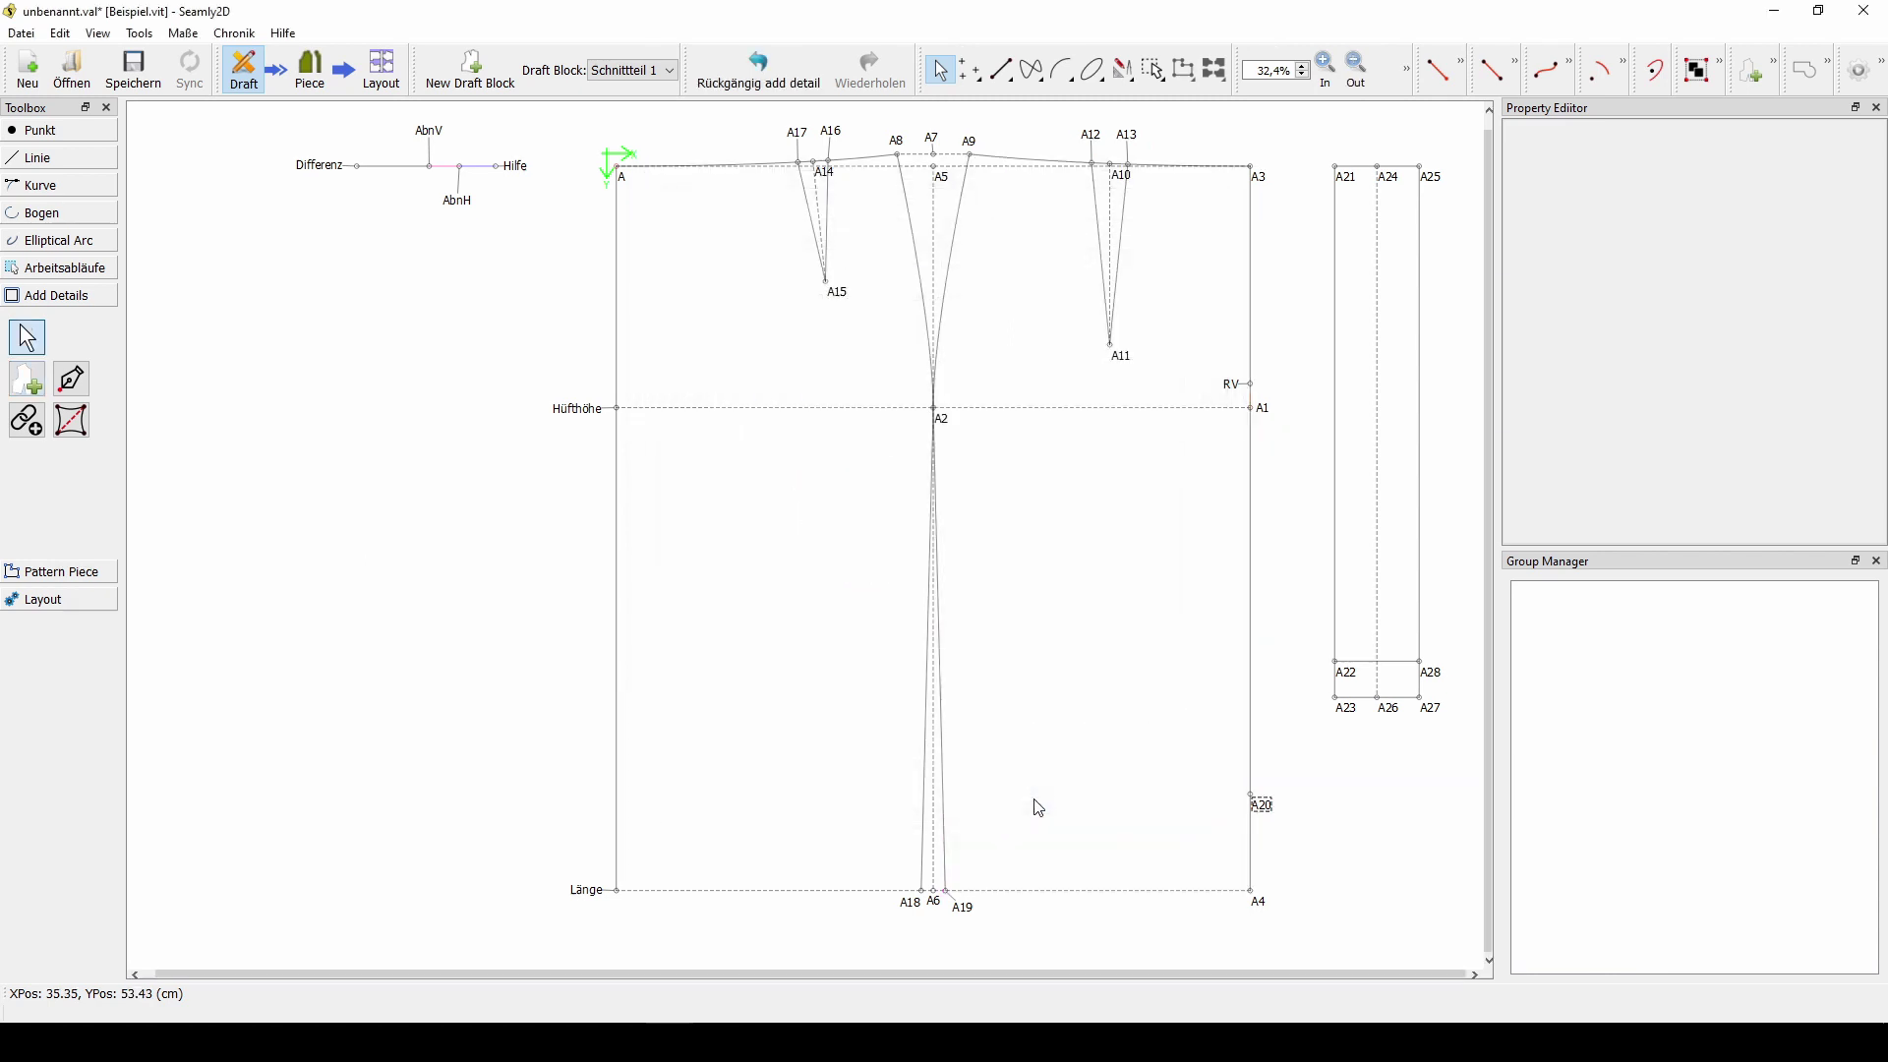
- In Piece mode, drag the two skirt pieces apart so they no longer overlap
left_click(315, 82)
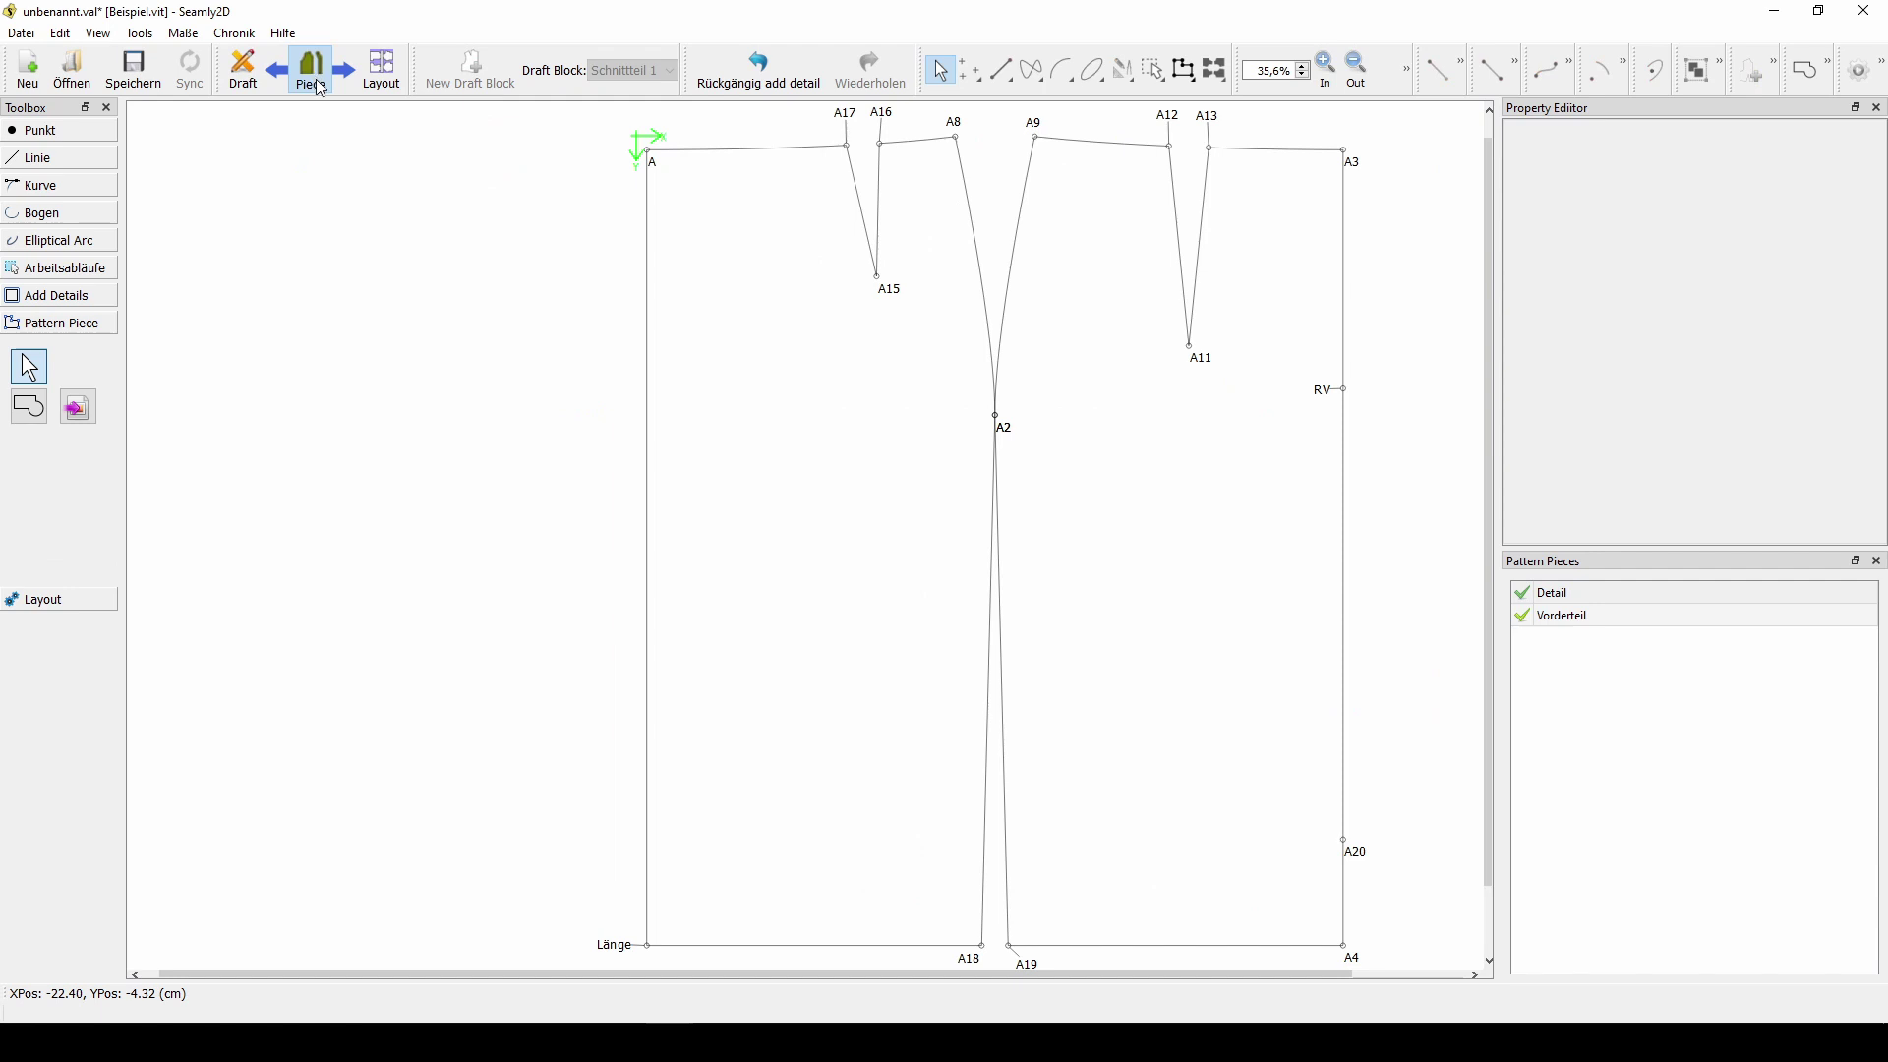
scroll(798, 438, "down", 3)
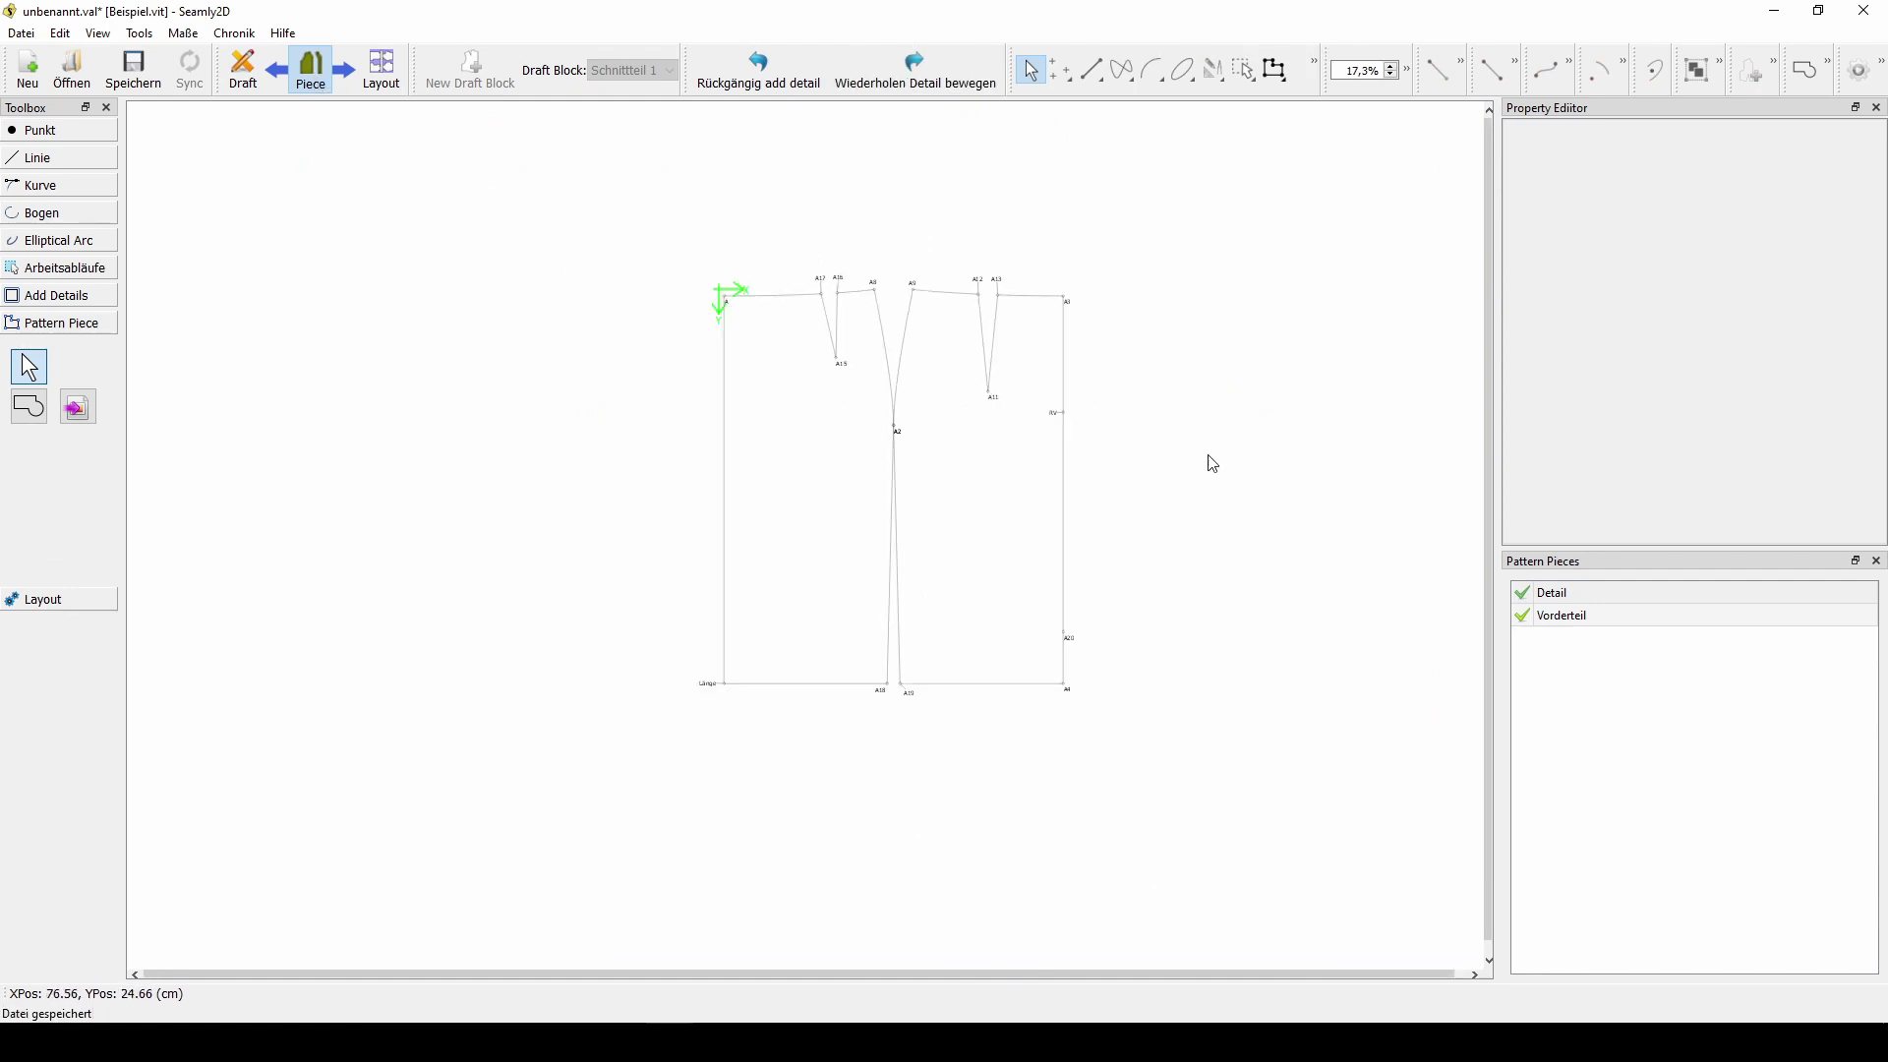
left_click_drag(978, 476, 1087, 468)
left_click_drag(836, 484, 877, 468)
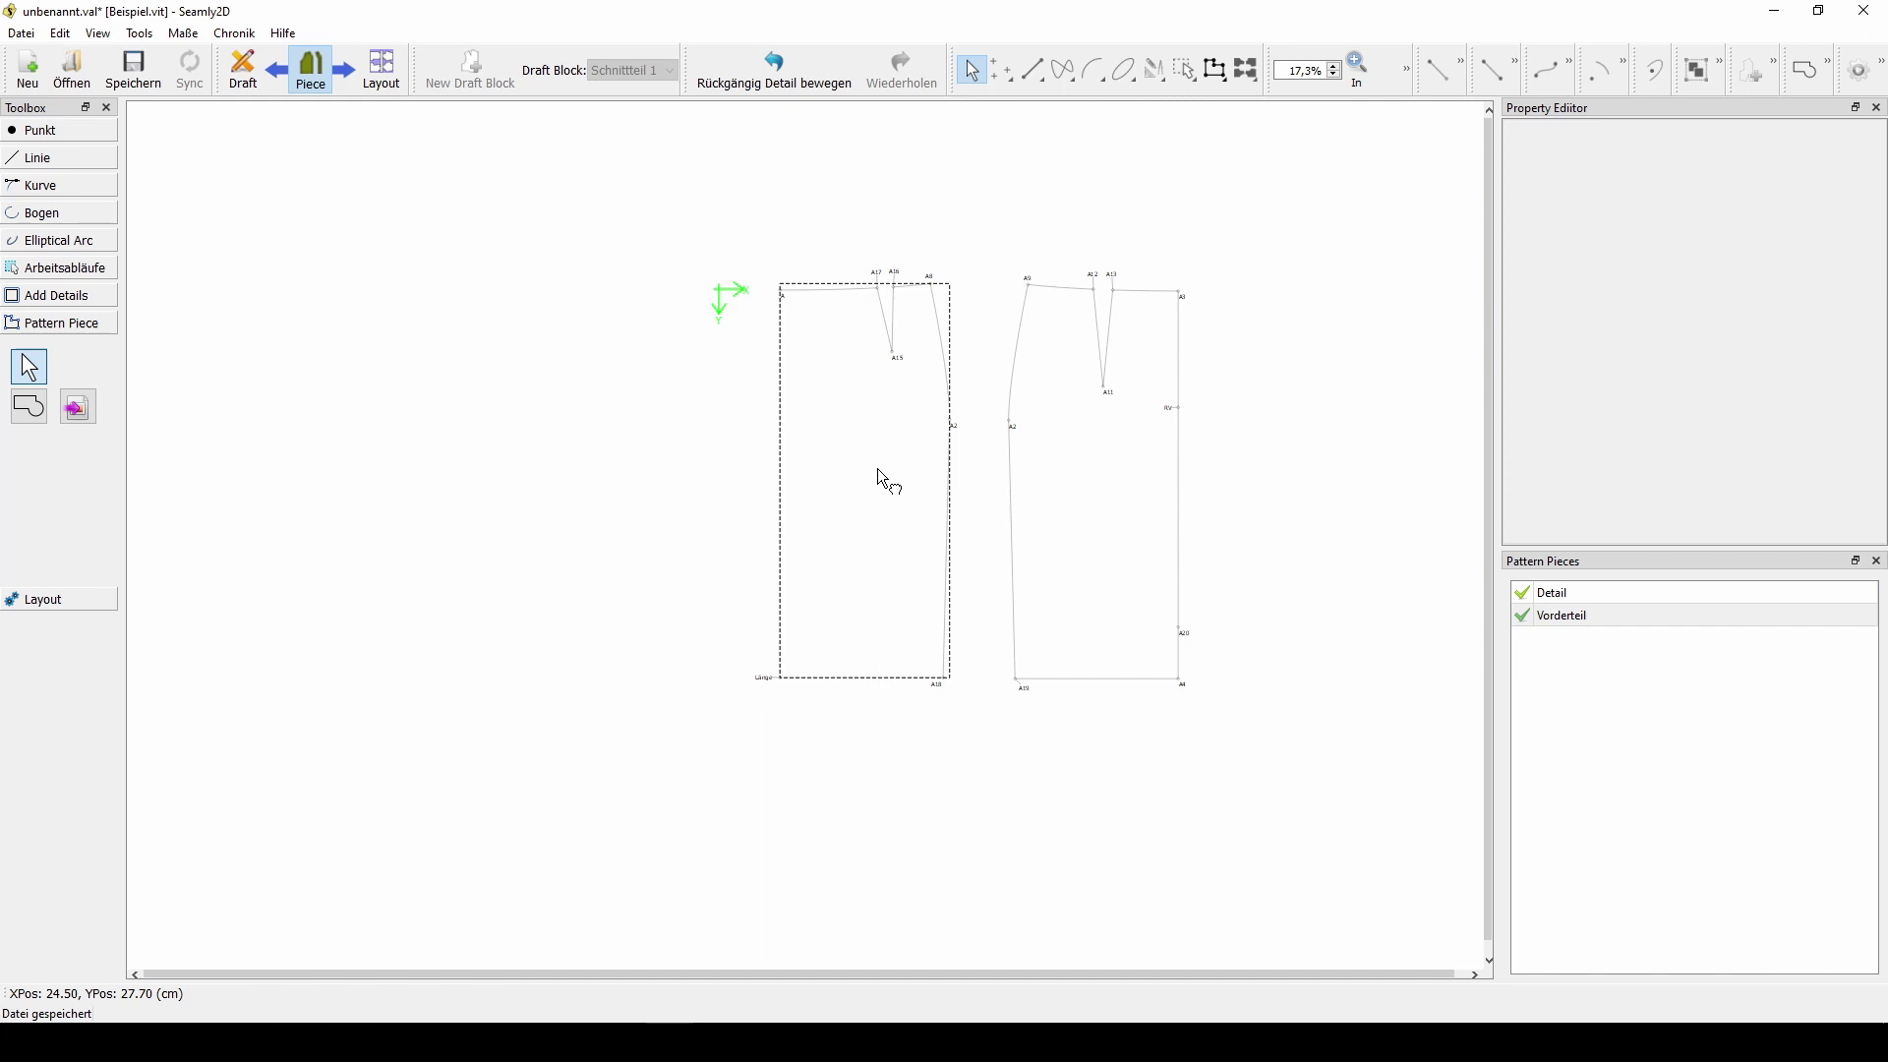
left_click(1025, 771)
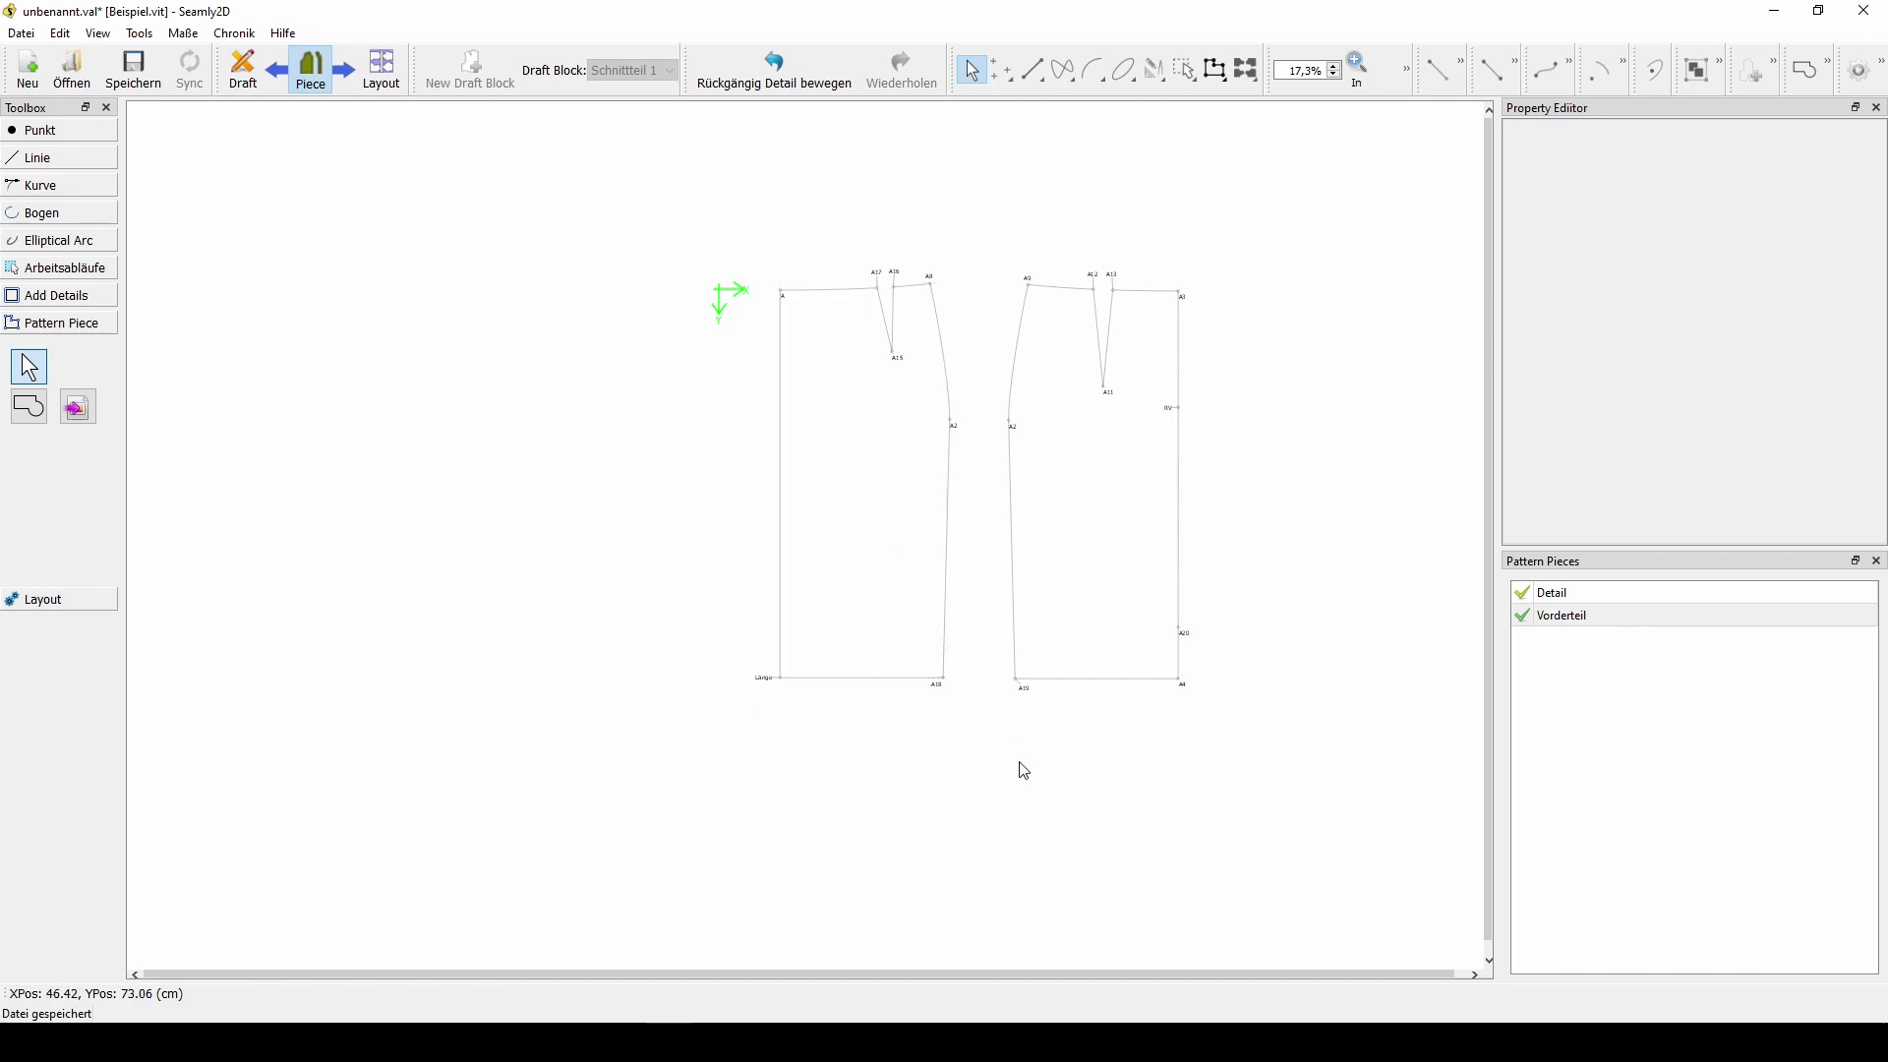
- Rename the right-hand piece from Detail to Rückenteil in its label data
right_click(1077, 475)
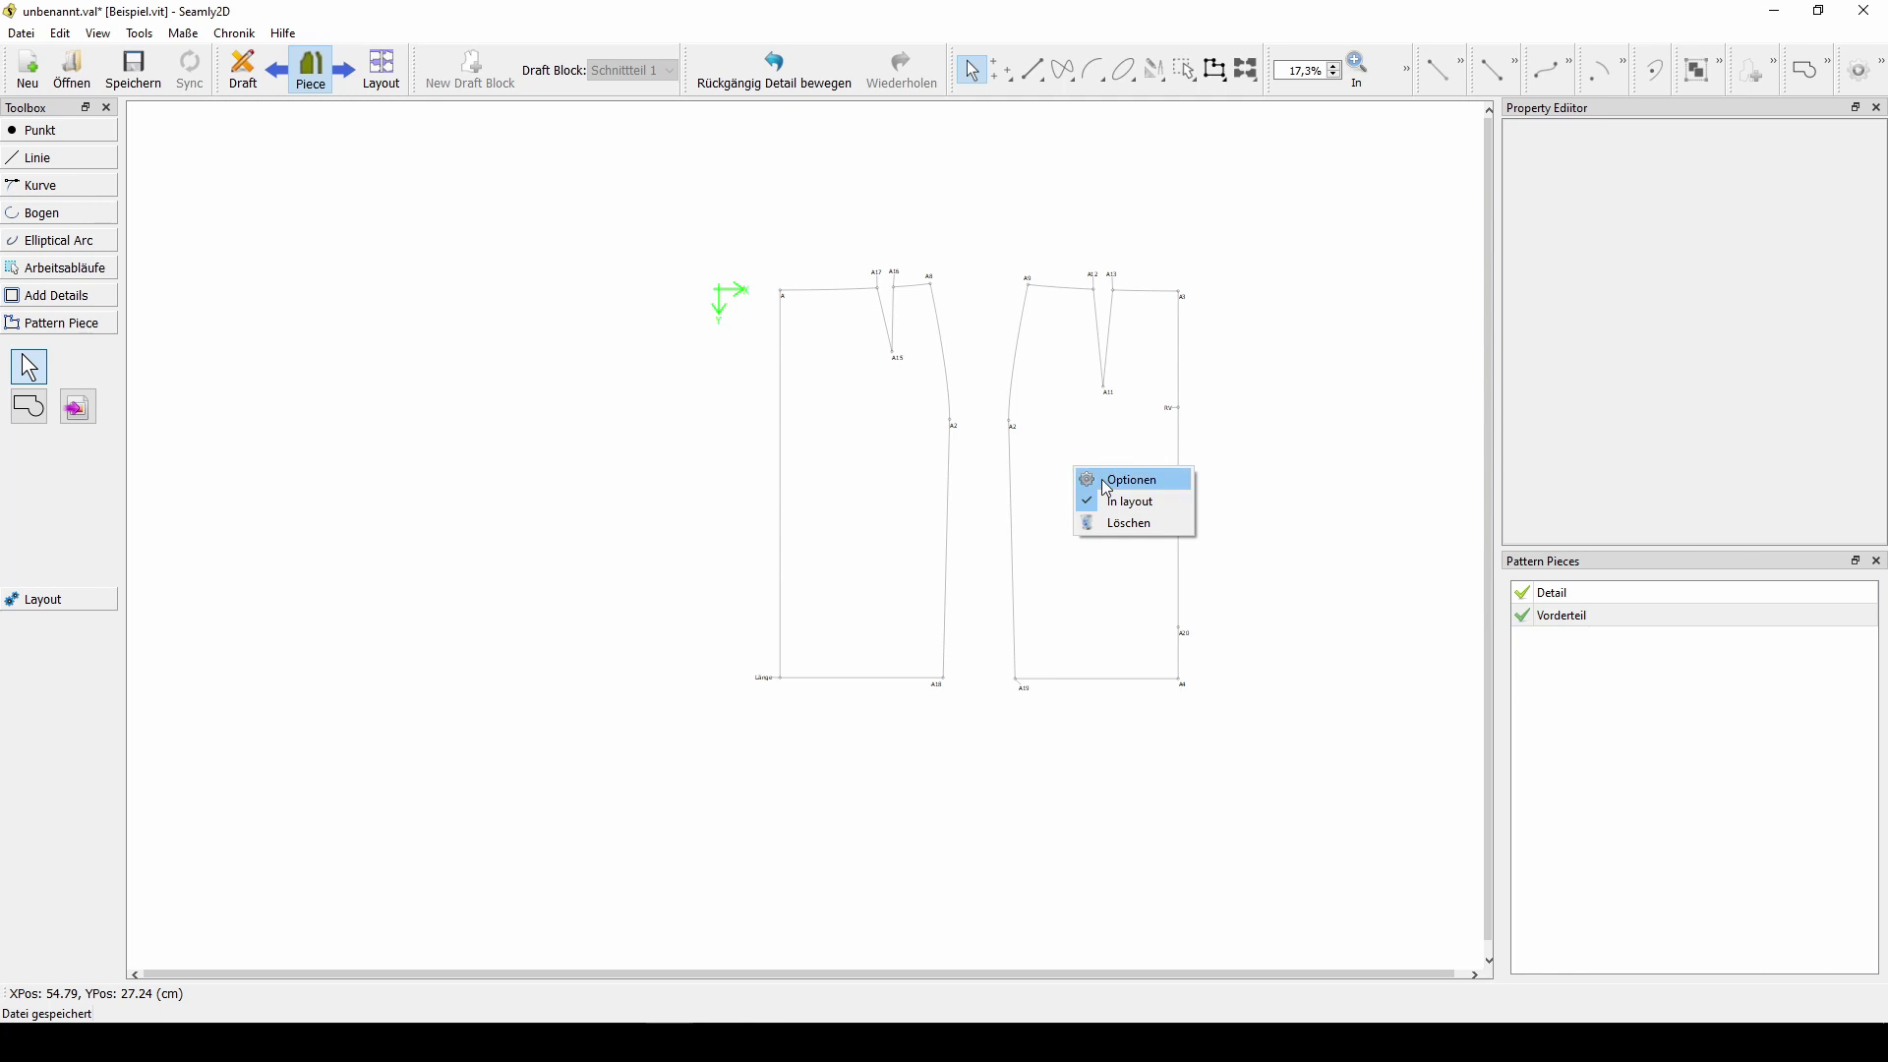
left_click(1103, 480)
left_click_drag(920, 210, 566, 158)
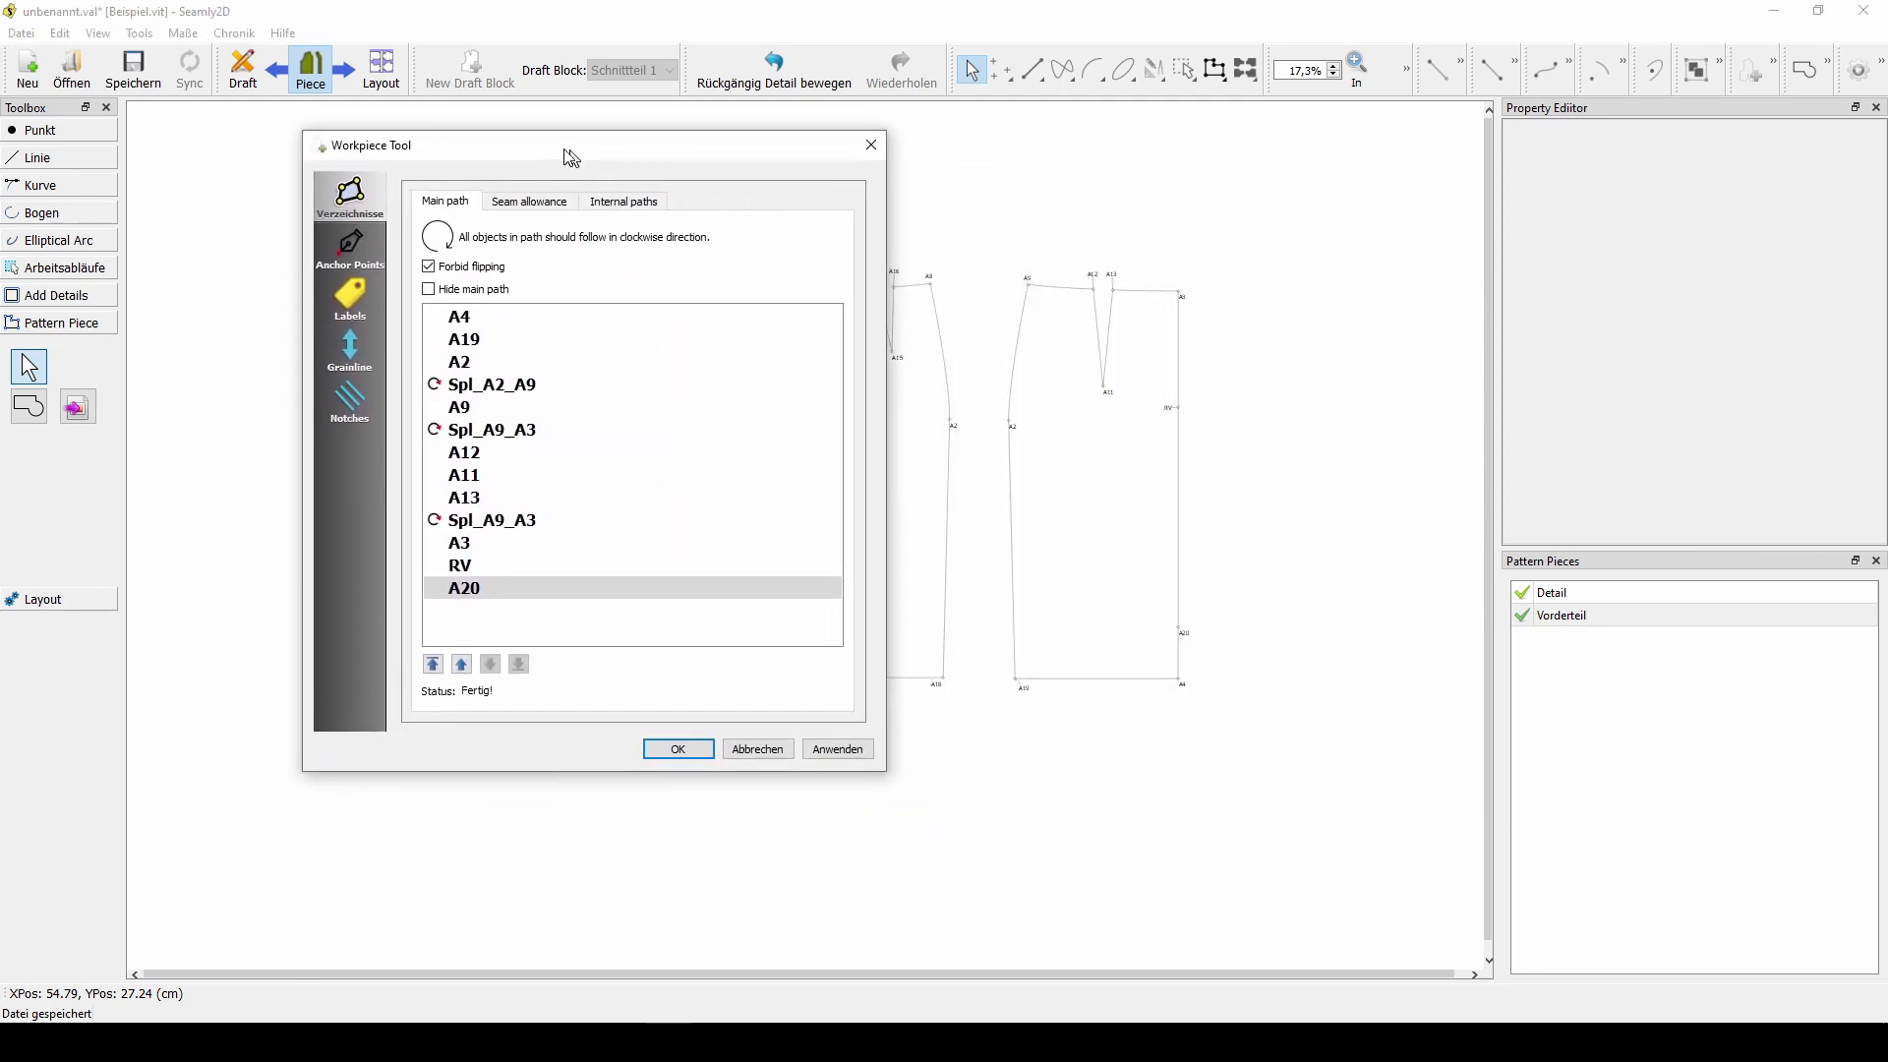
left_click(363, 300)
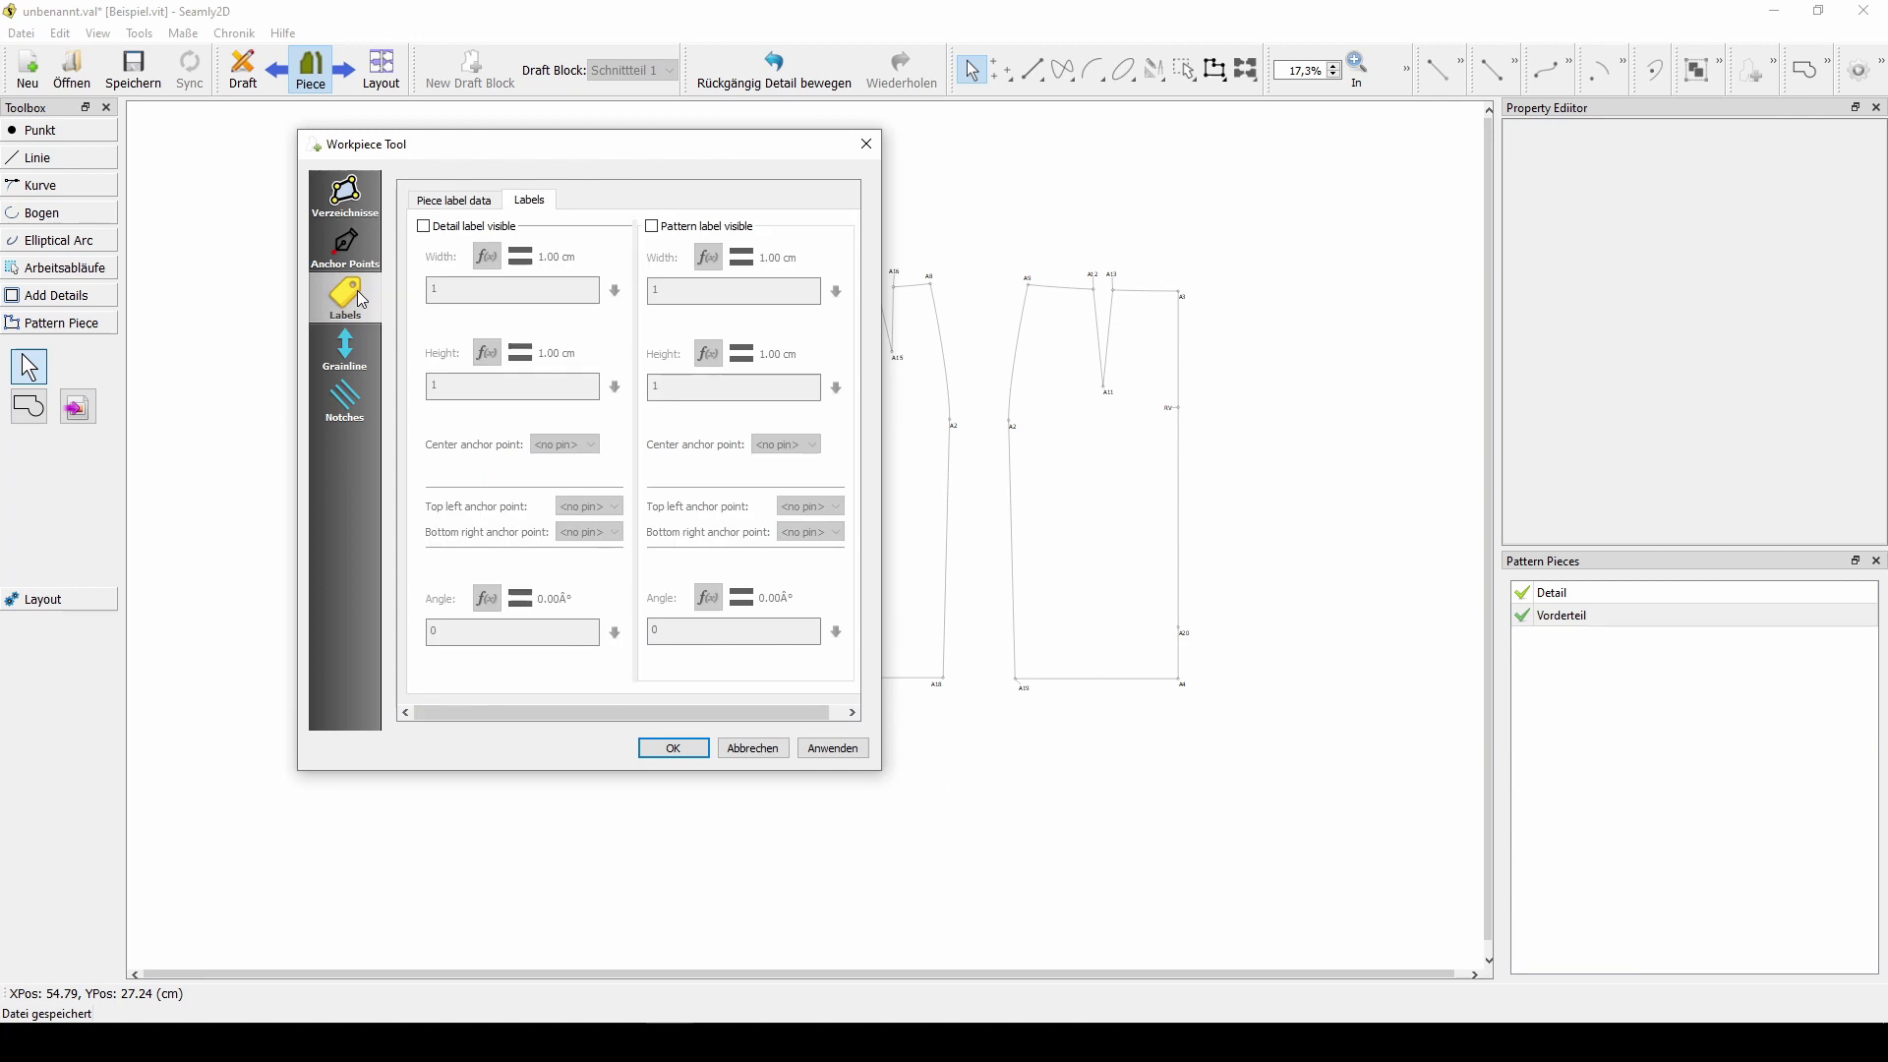
left_click(460, 208)
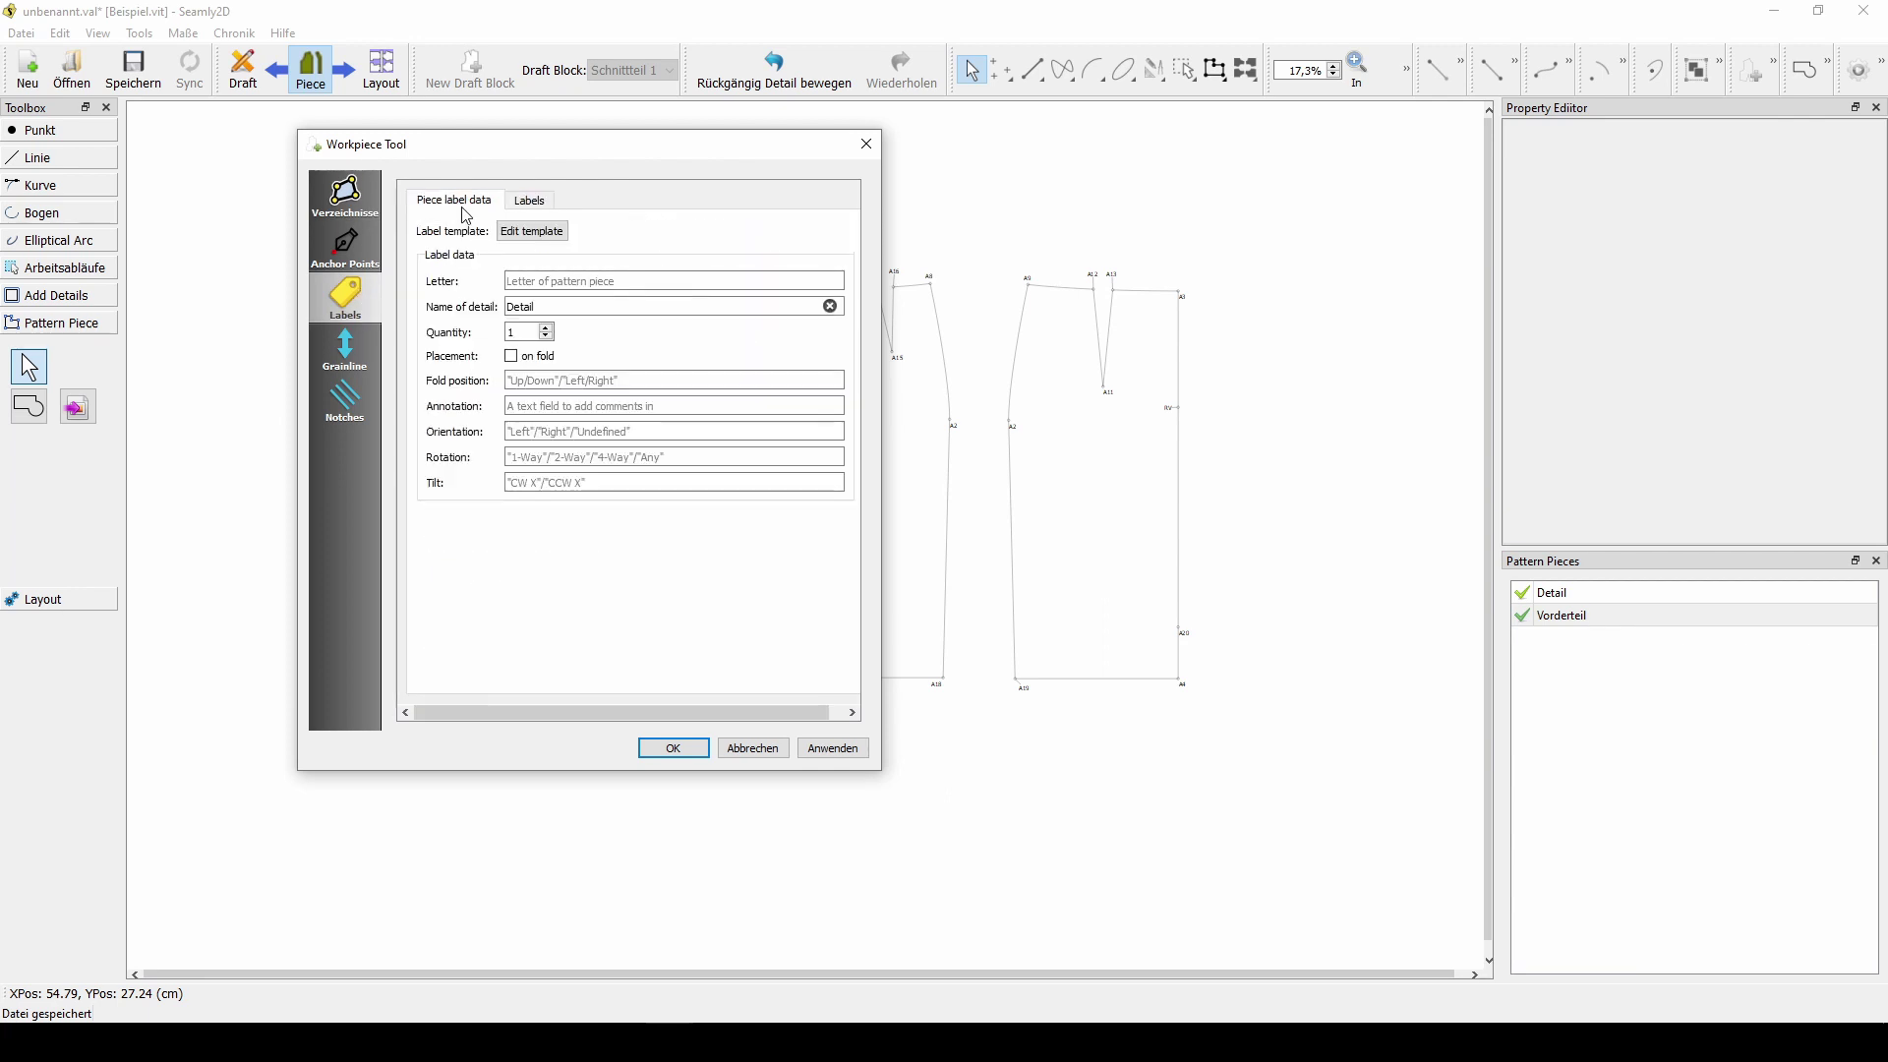
double_click(559, 306)
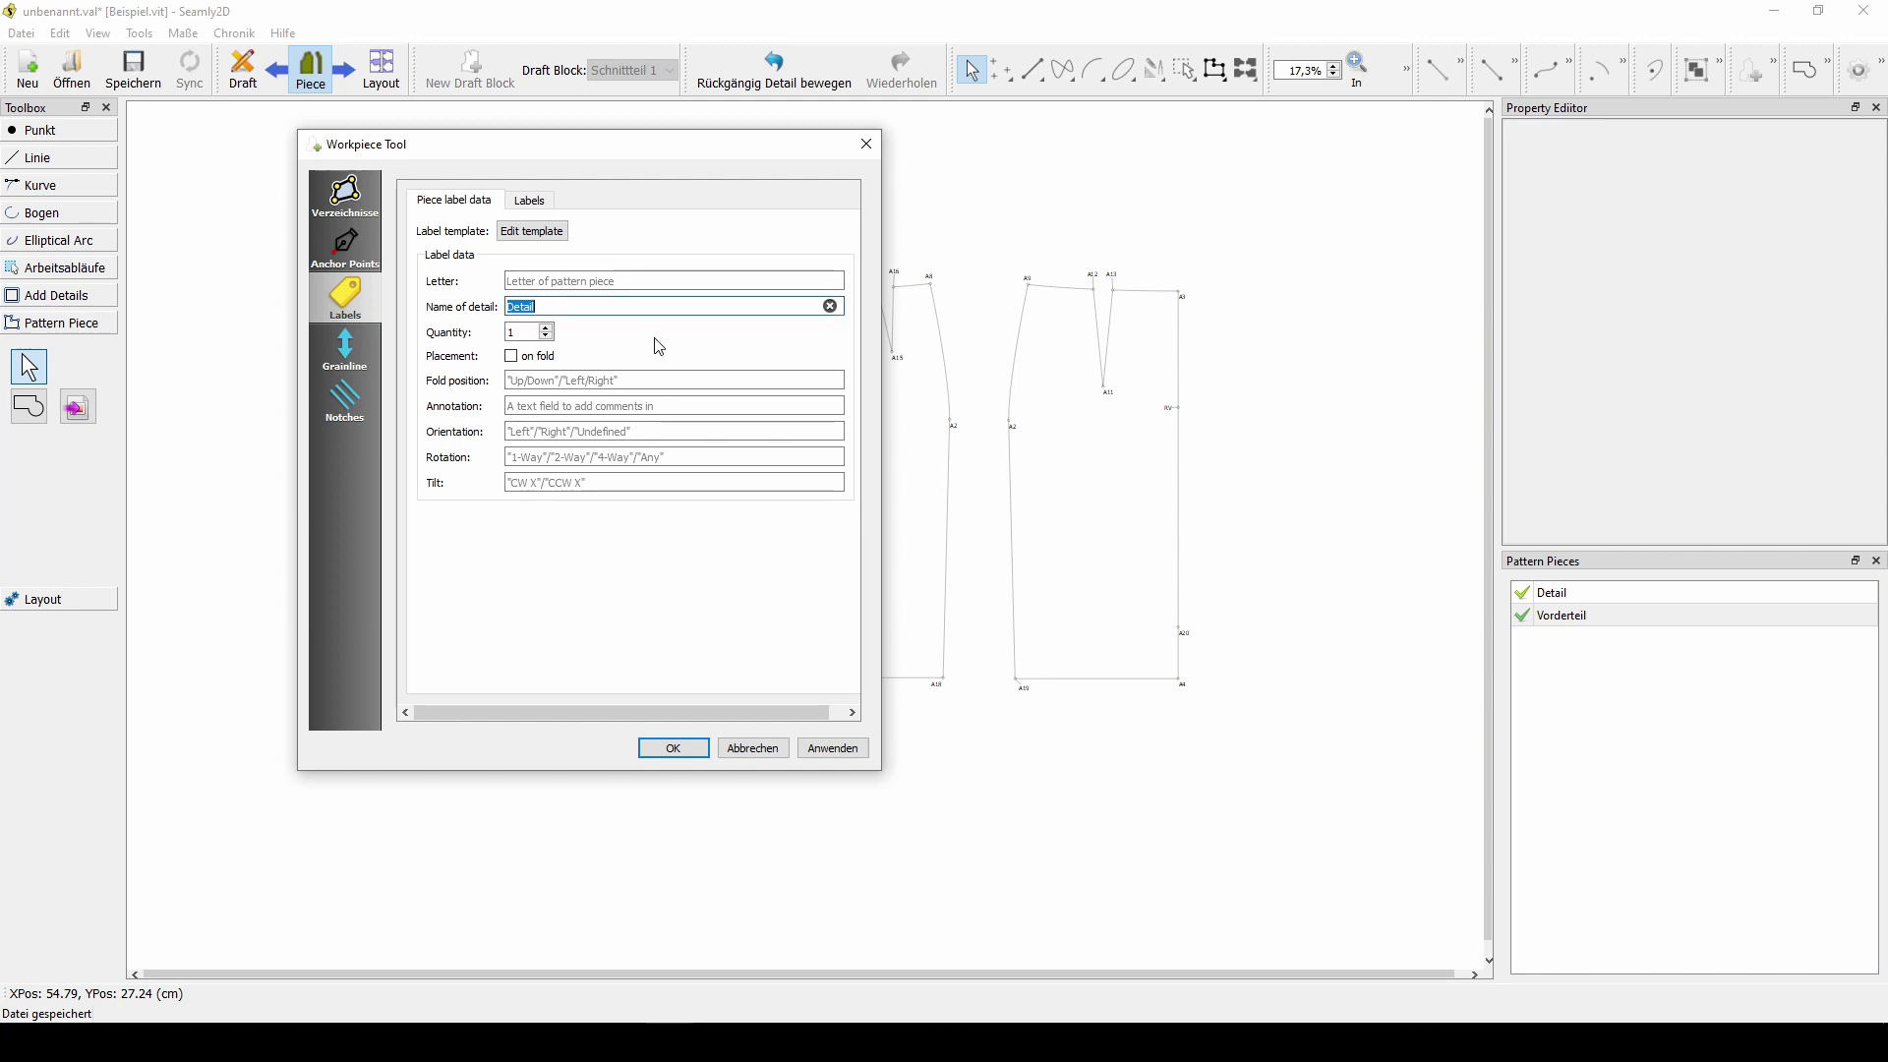
type("Rückente")
left_click(672, 749)
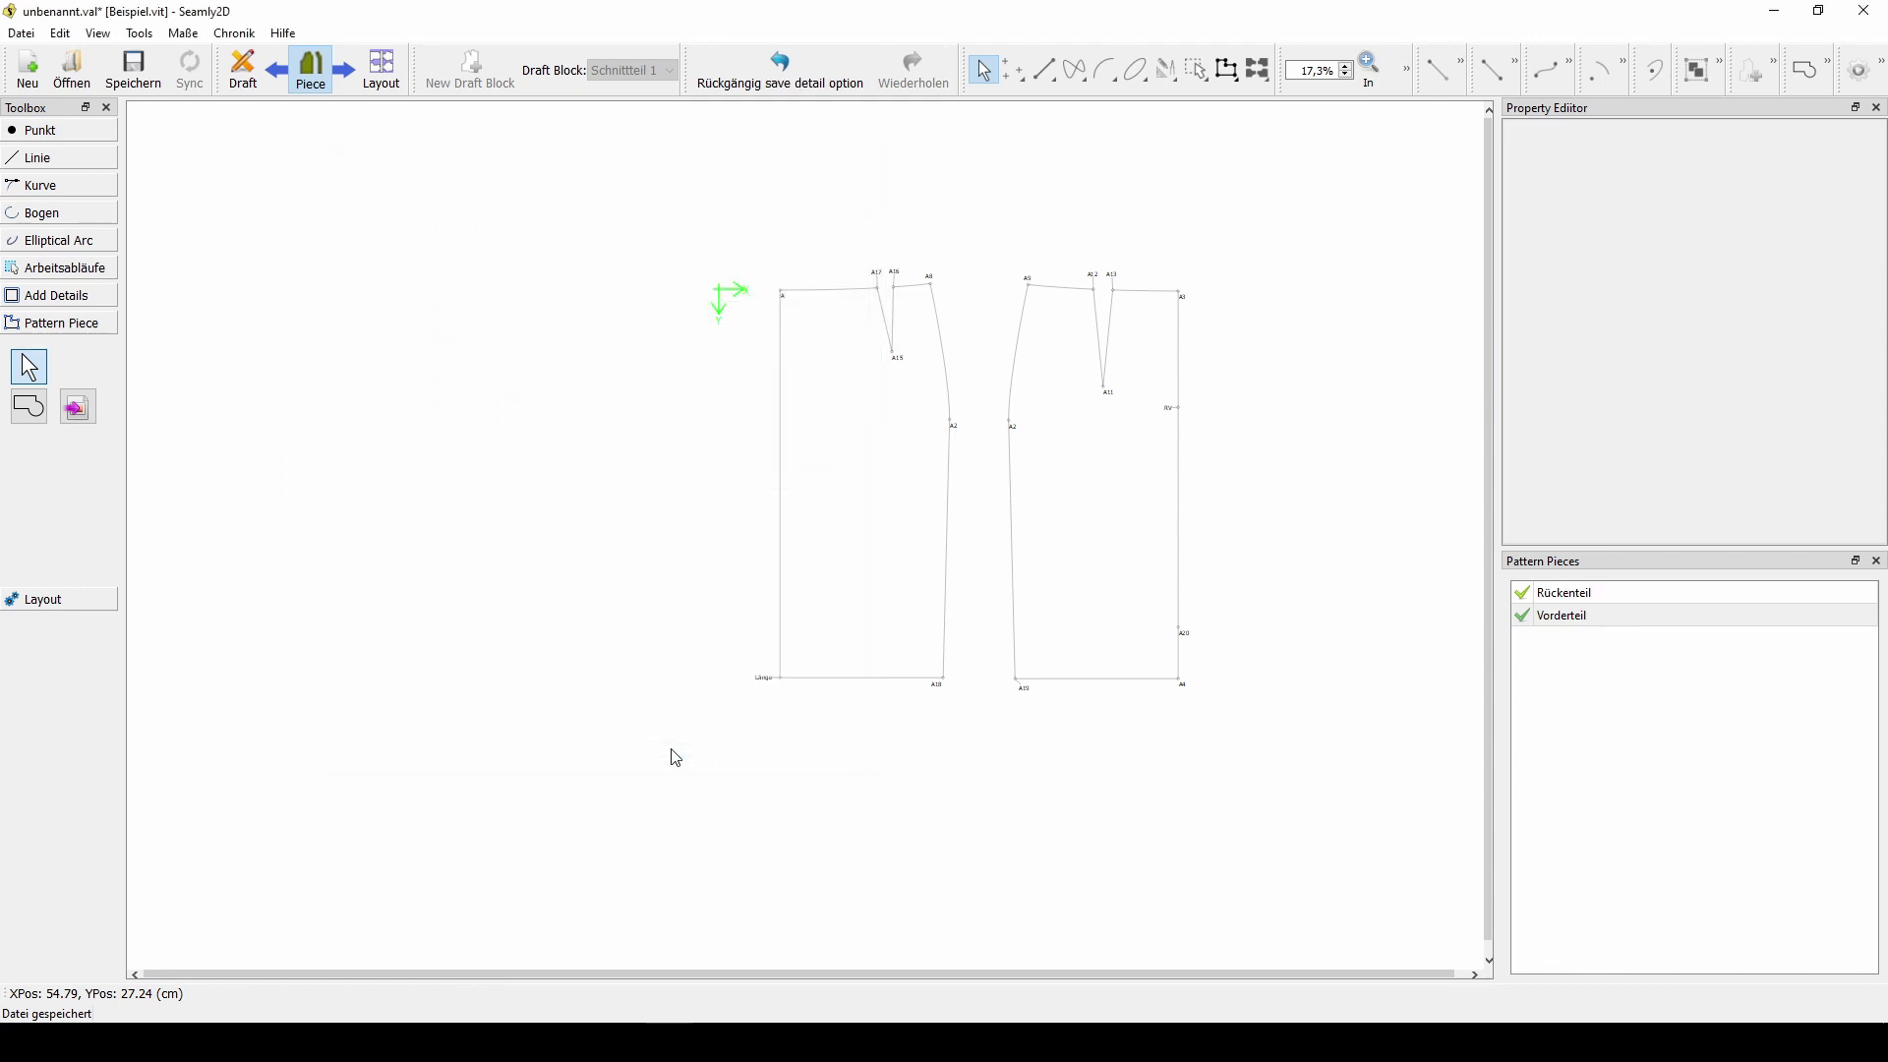
- In Draft, create a waistband piece traced through A27, A26, A23, A22, A21, A24, A25, A28
left_click(244, 74)
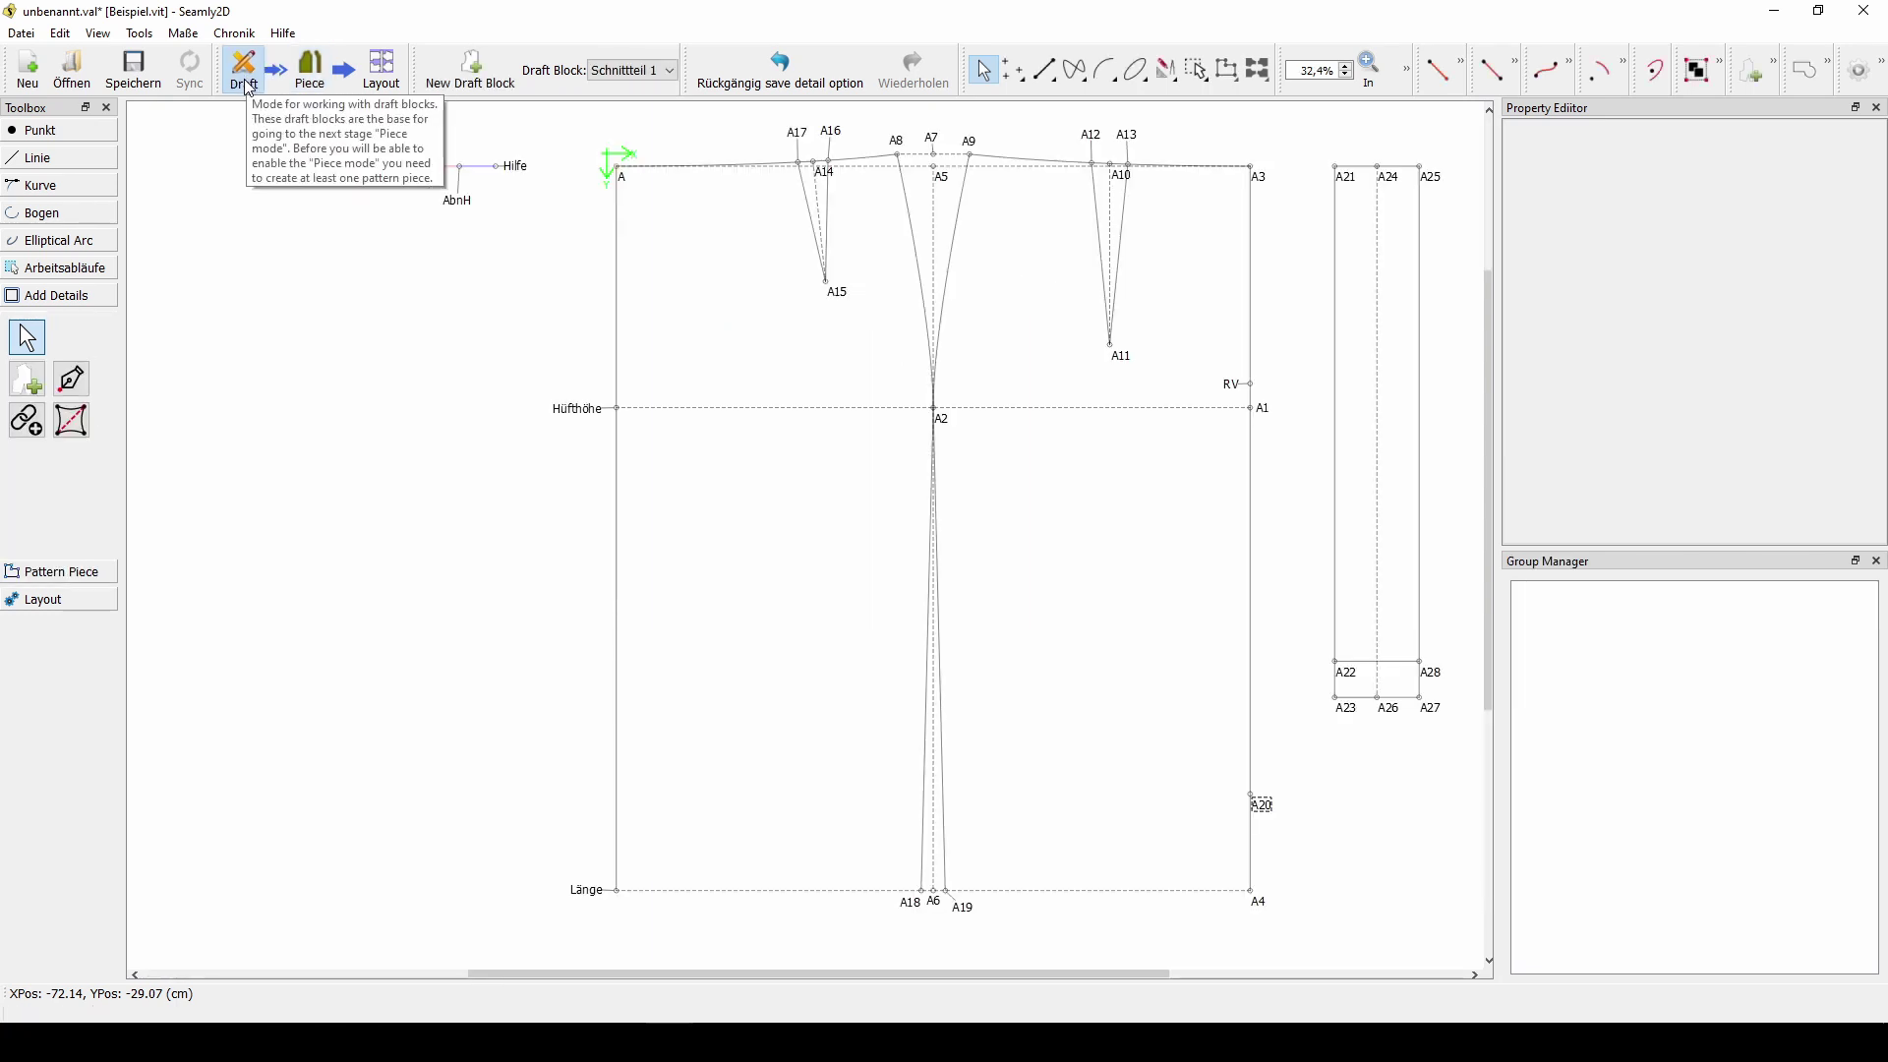
left_click(33, 386)
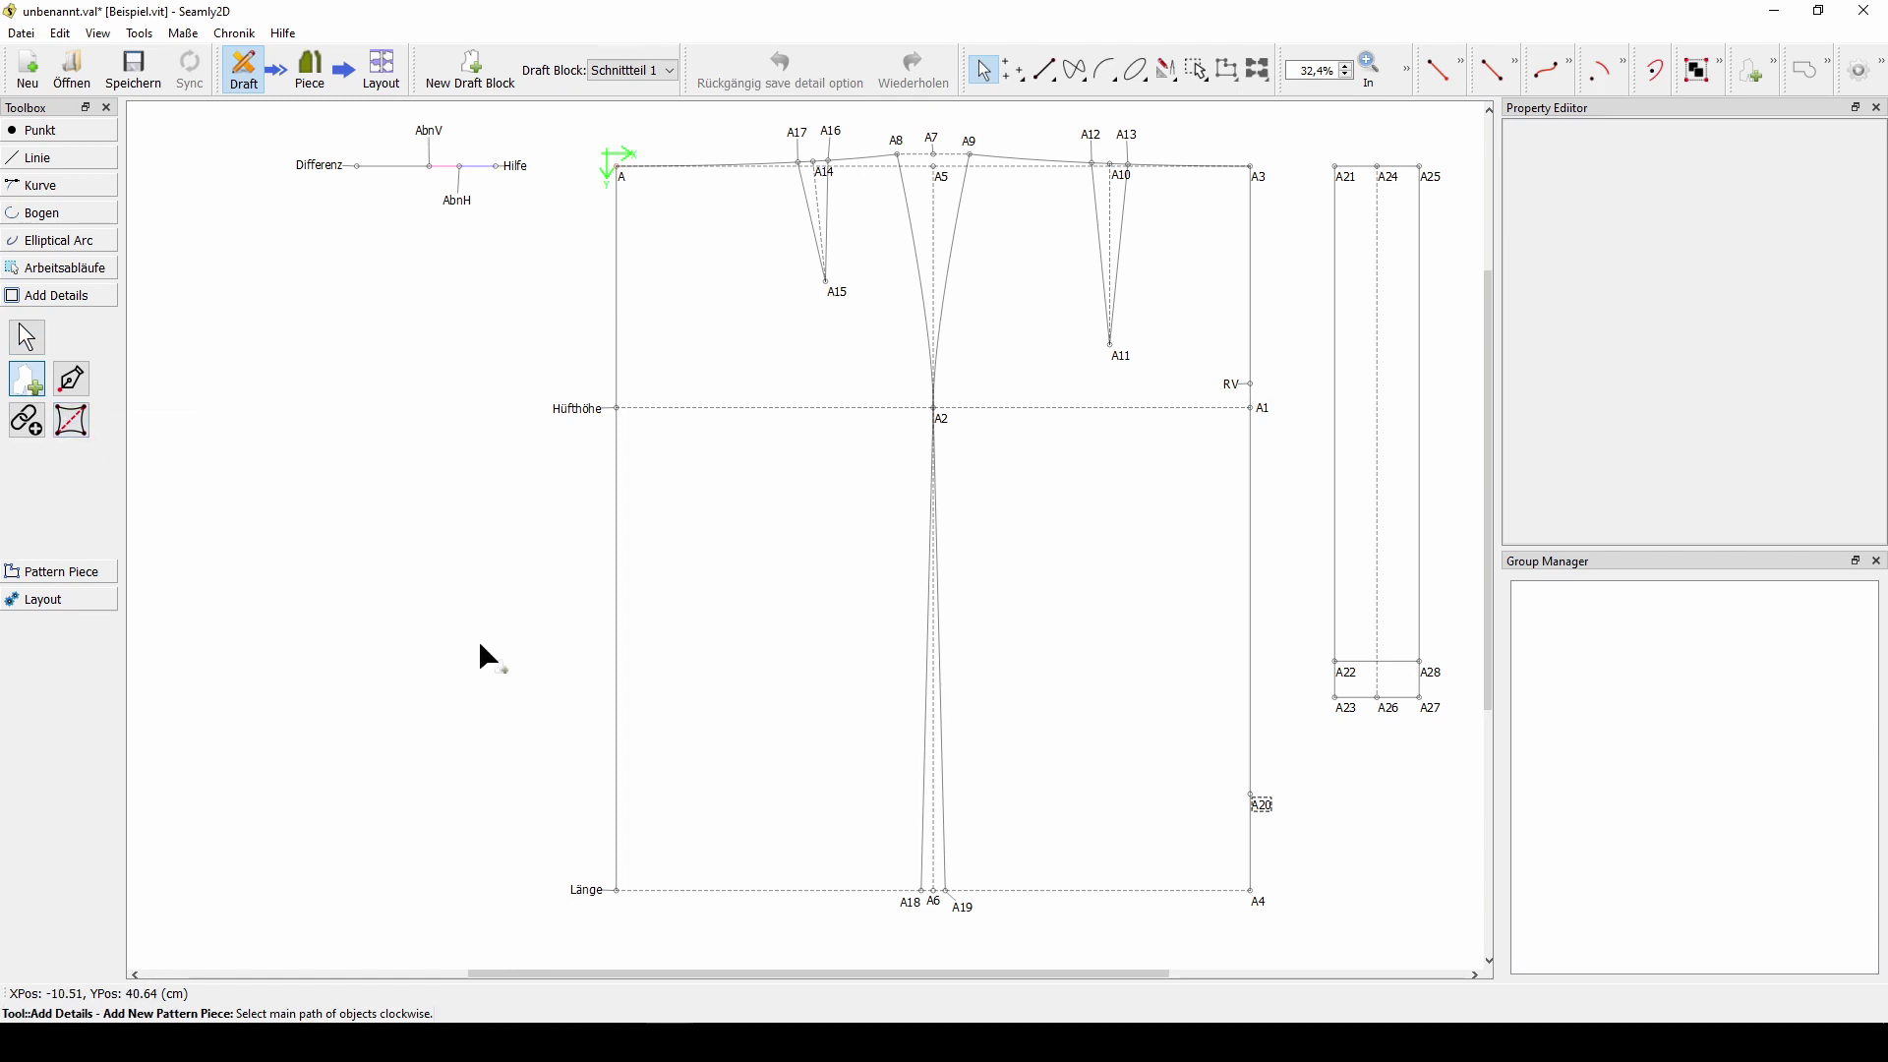
left_click(1440, 717)
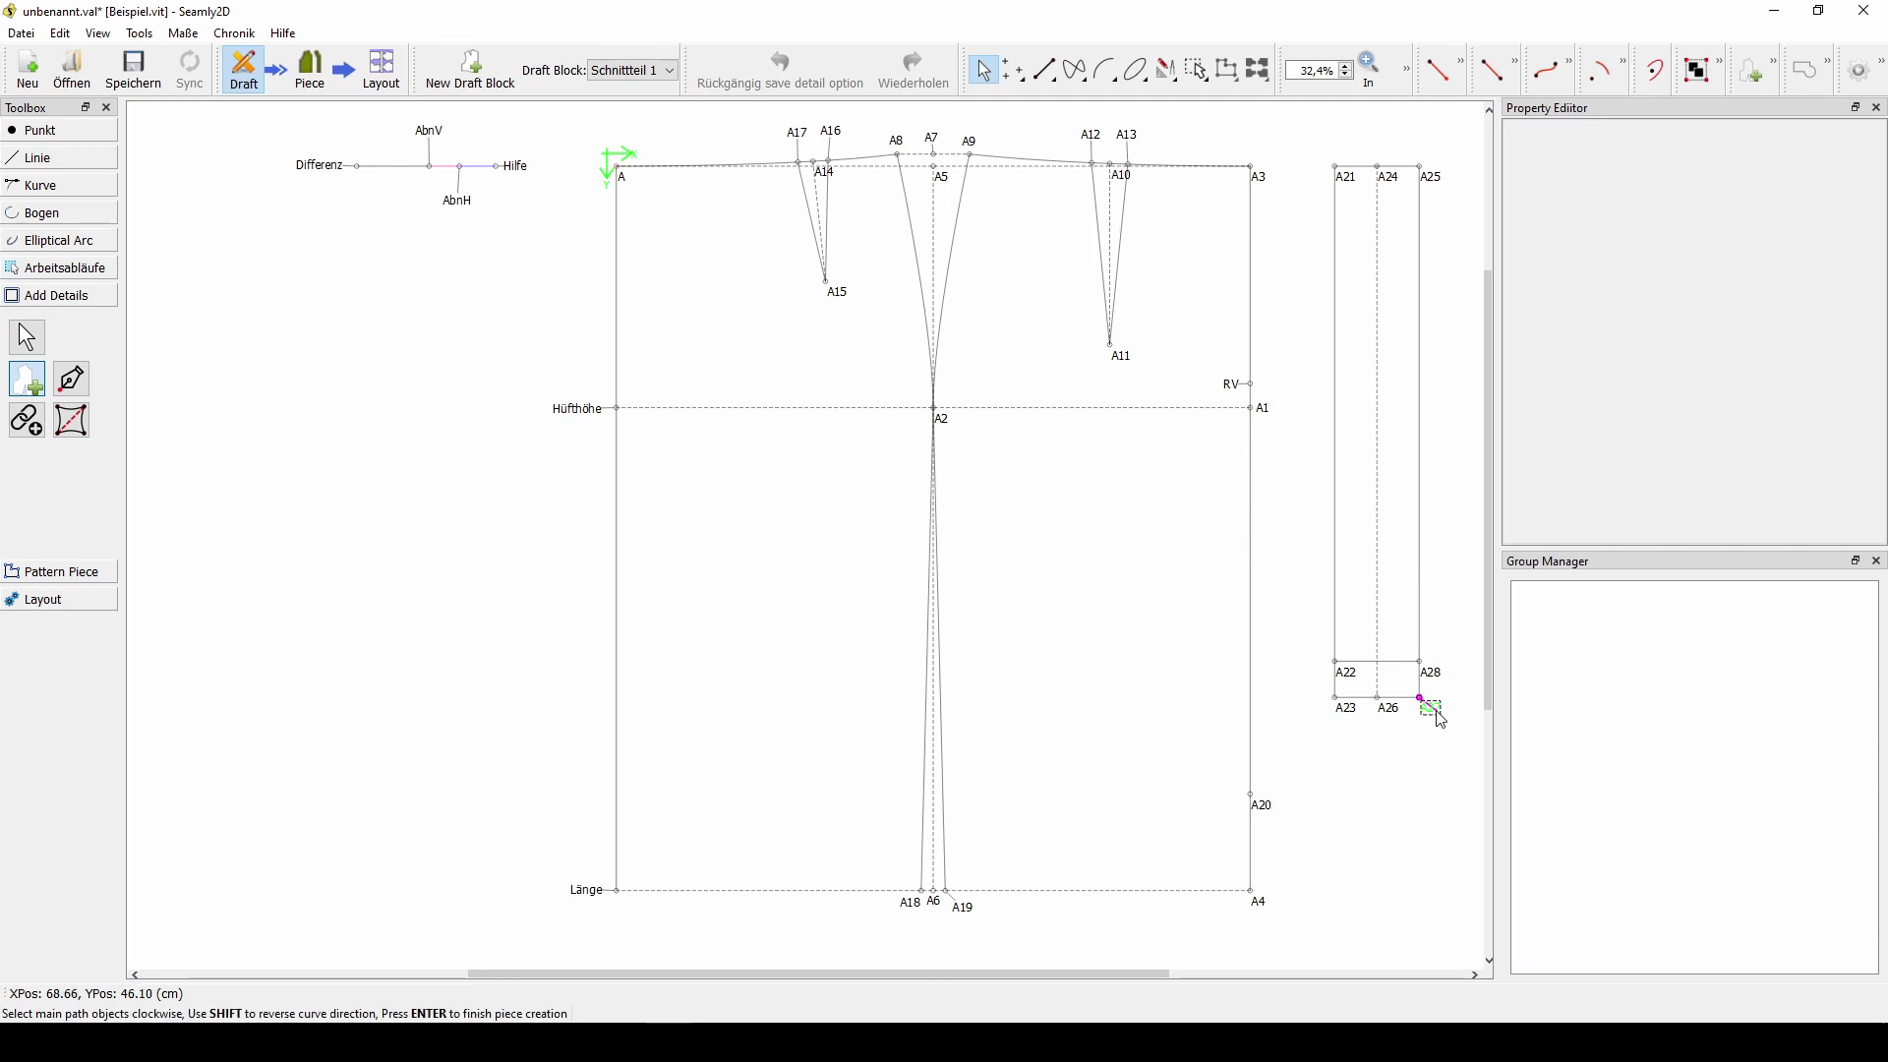
left_click(1375, 708)
left_click(1337, 700)
left_click(1337, 664)
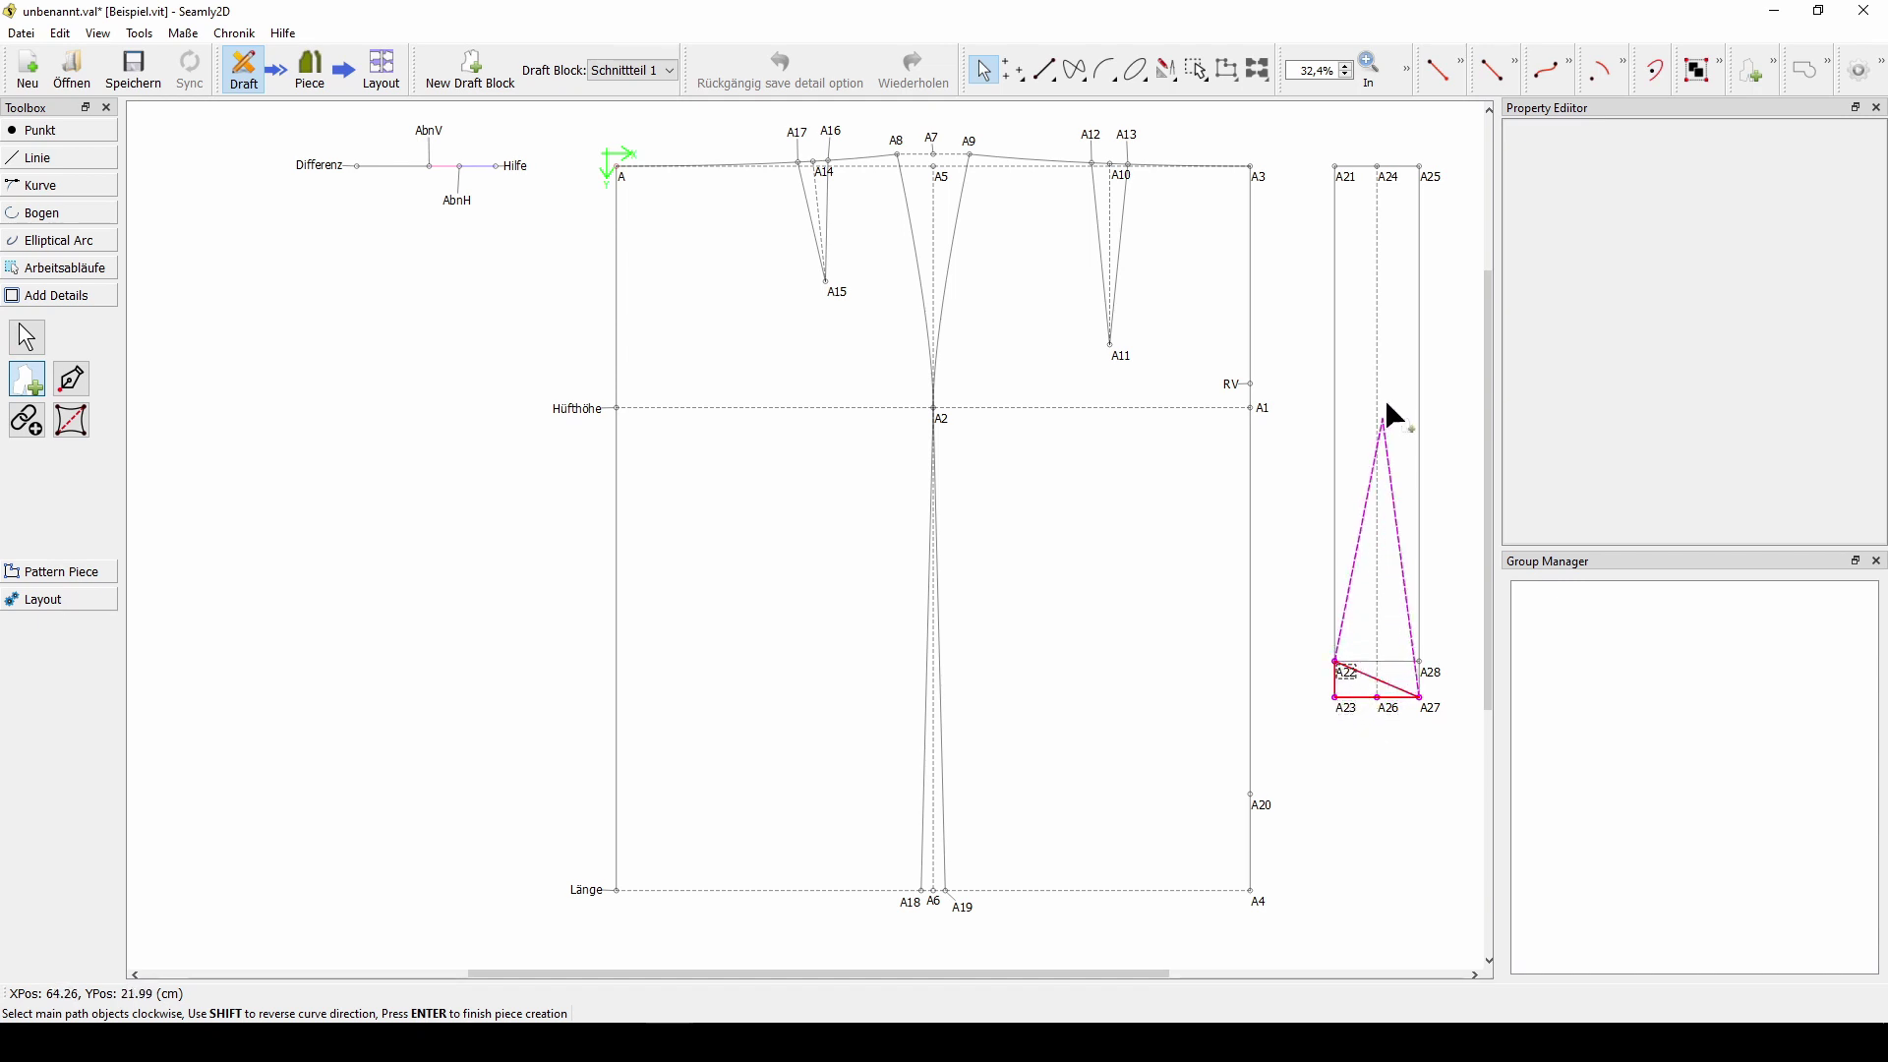
left_click(1339, 175)
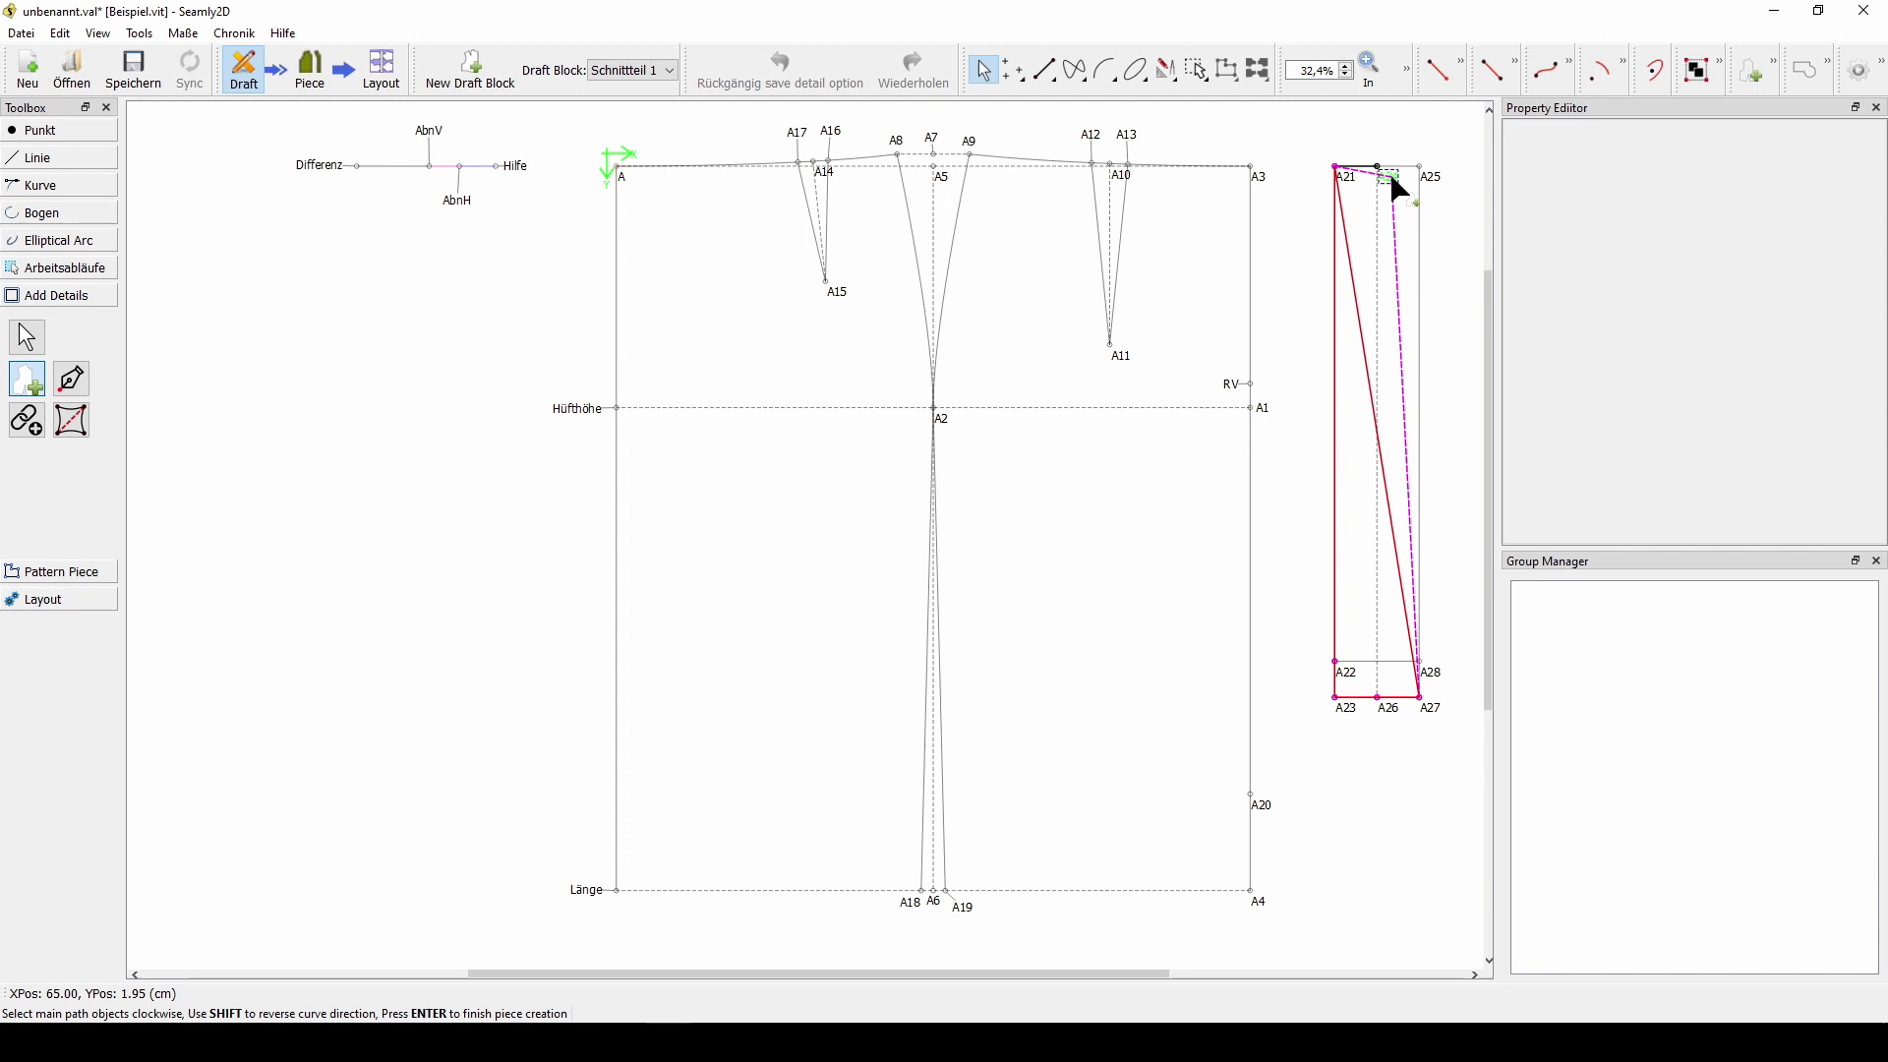
left_click(1389, 173)
left_click(1428, 175)
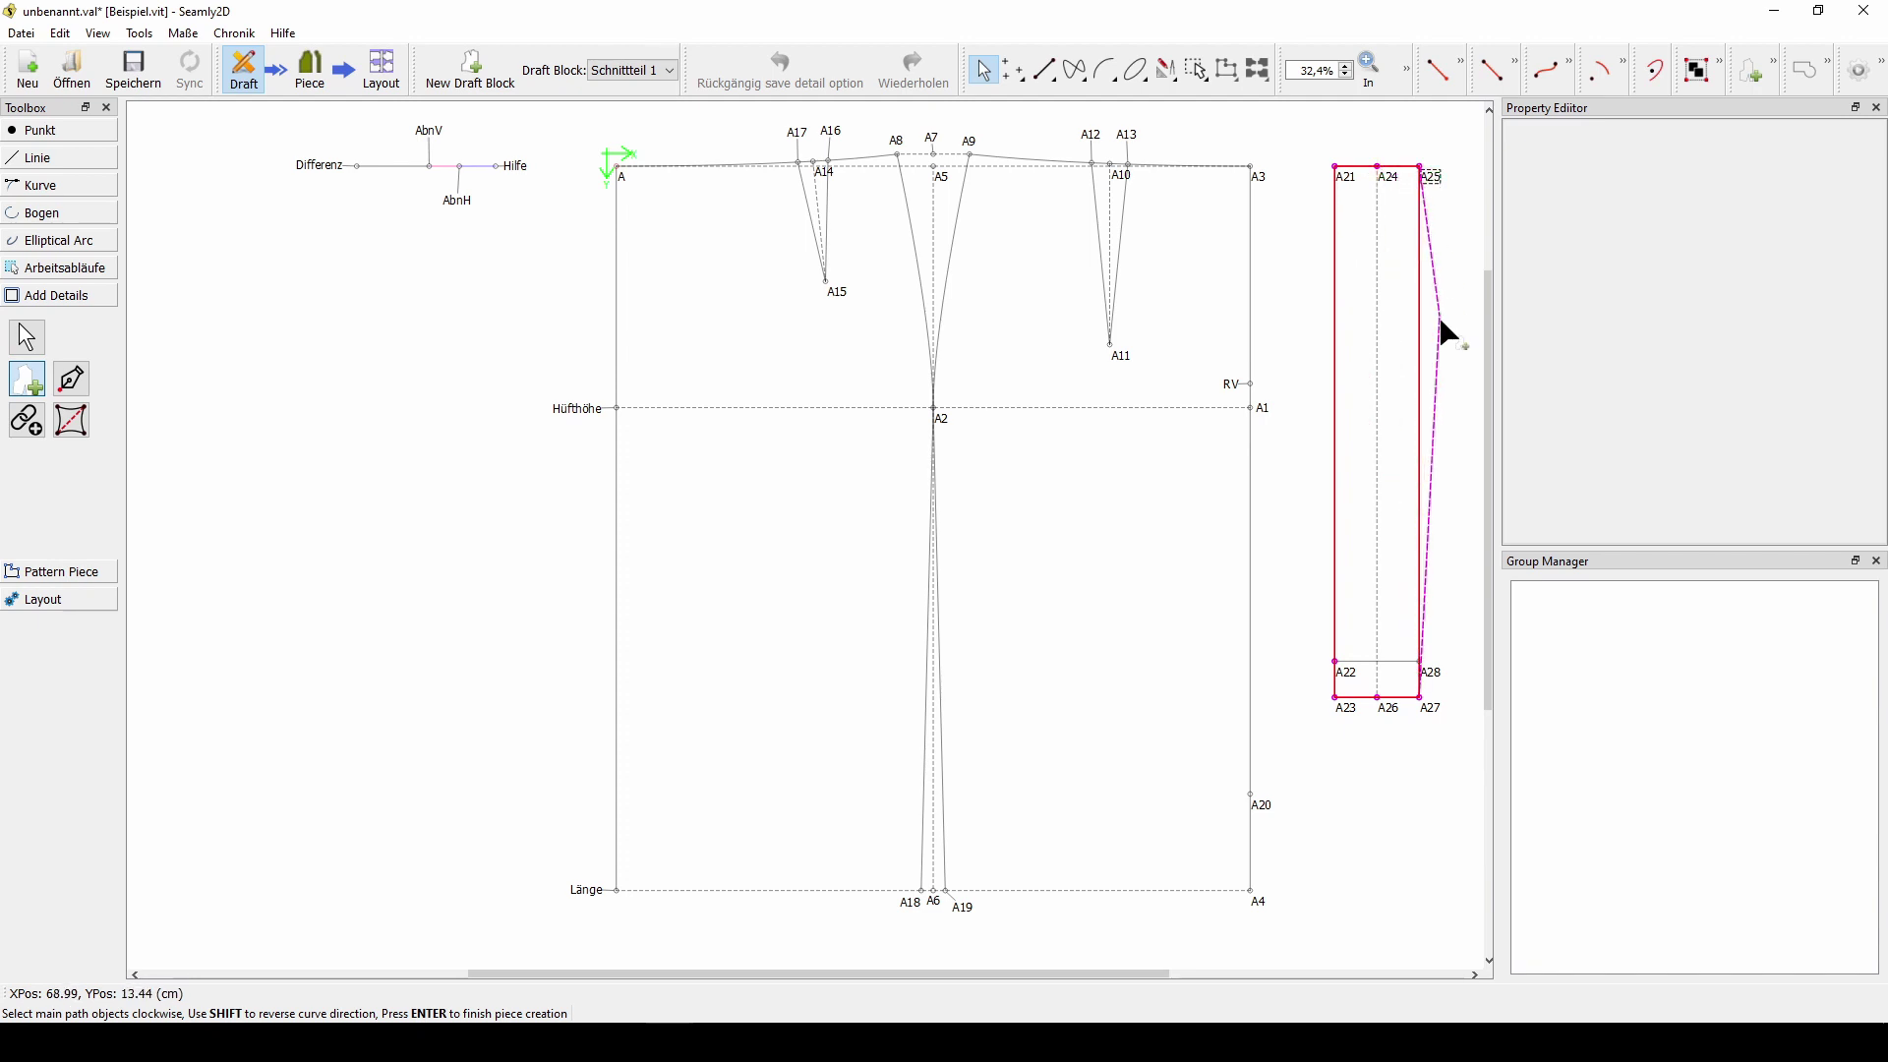
left_click(1422, 662)
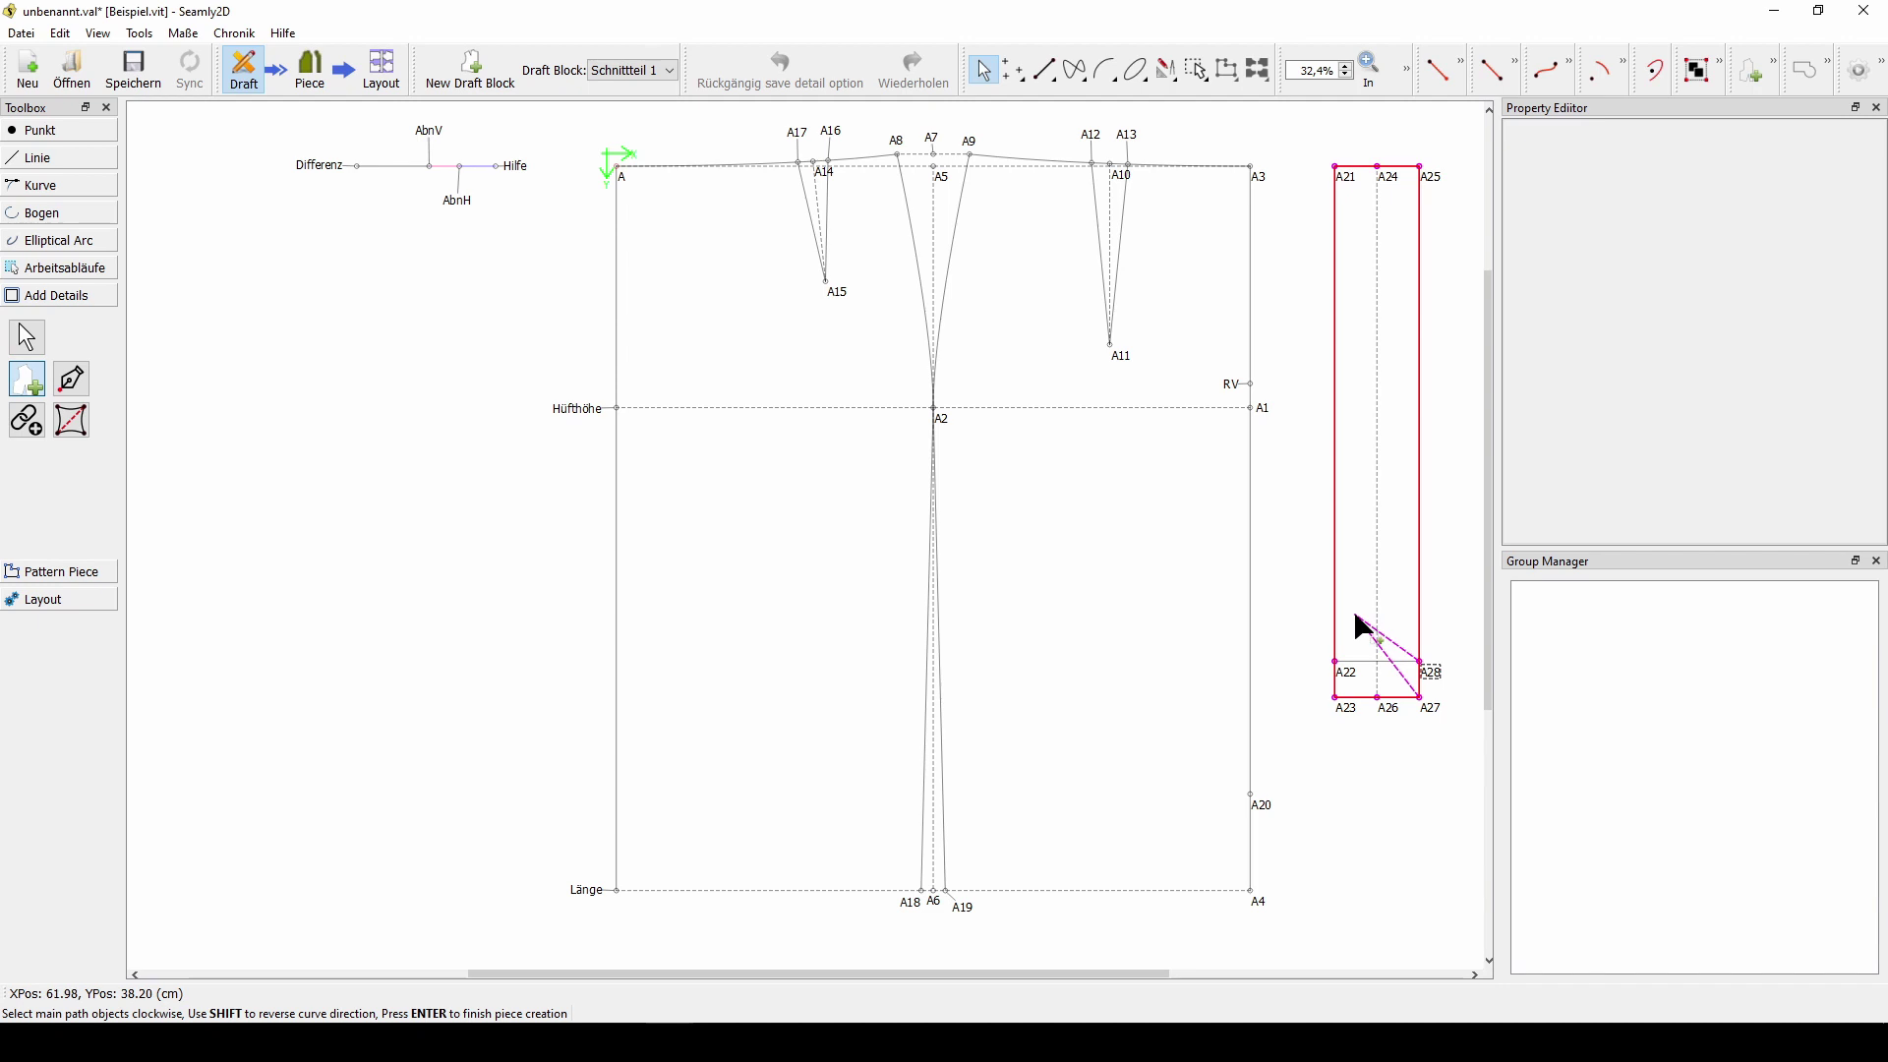
key("Return")
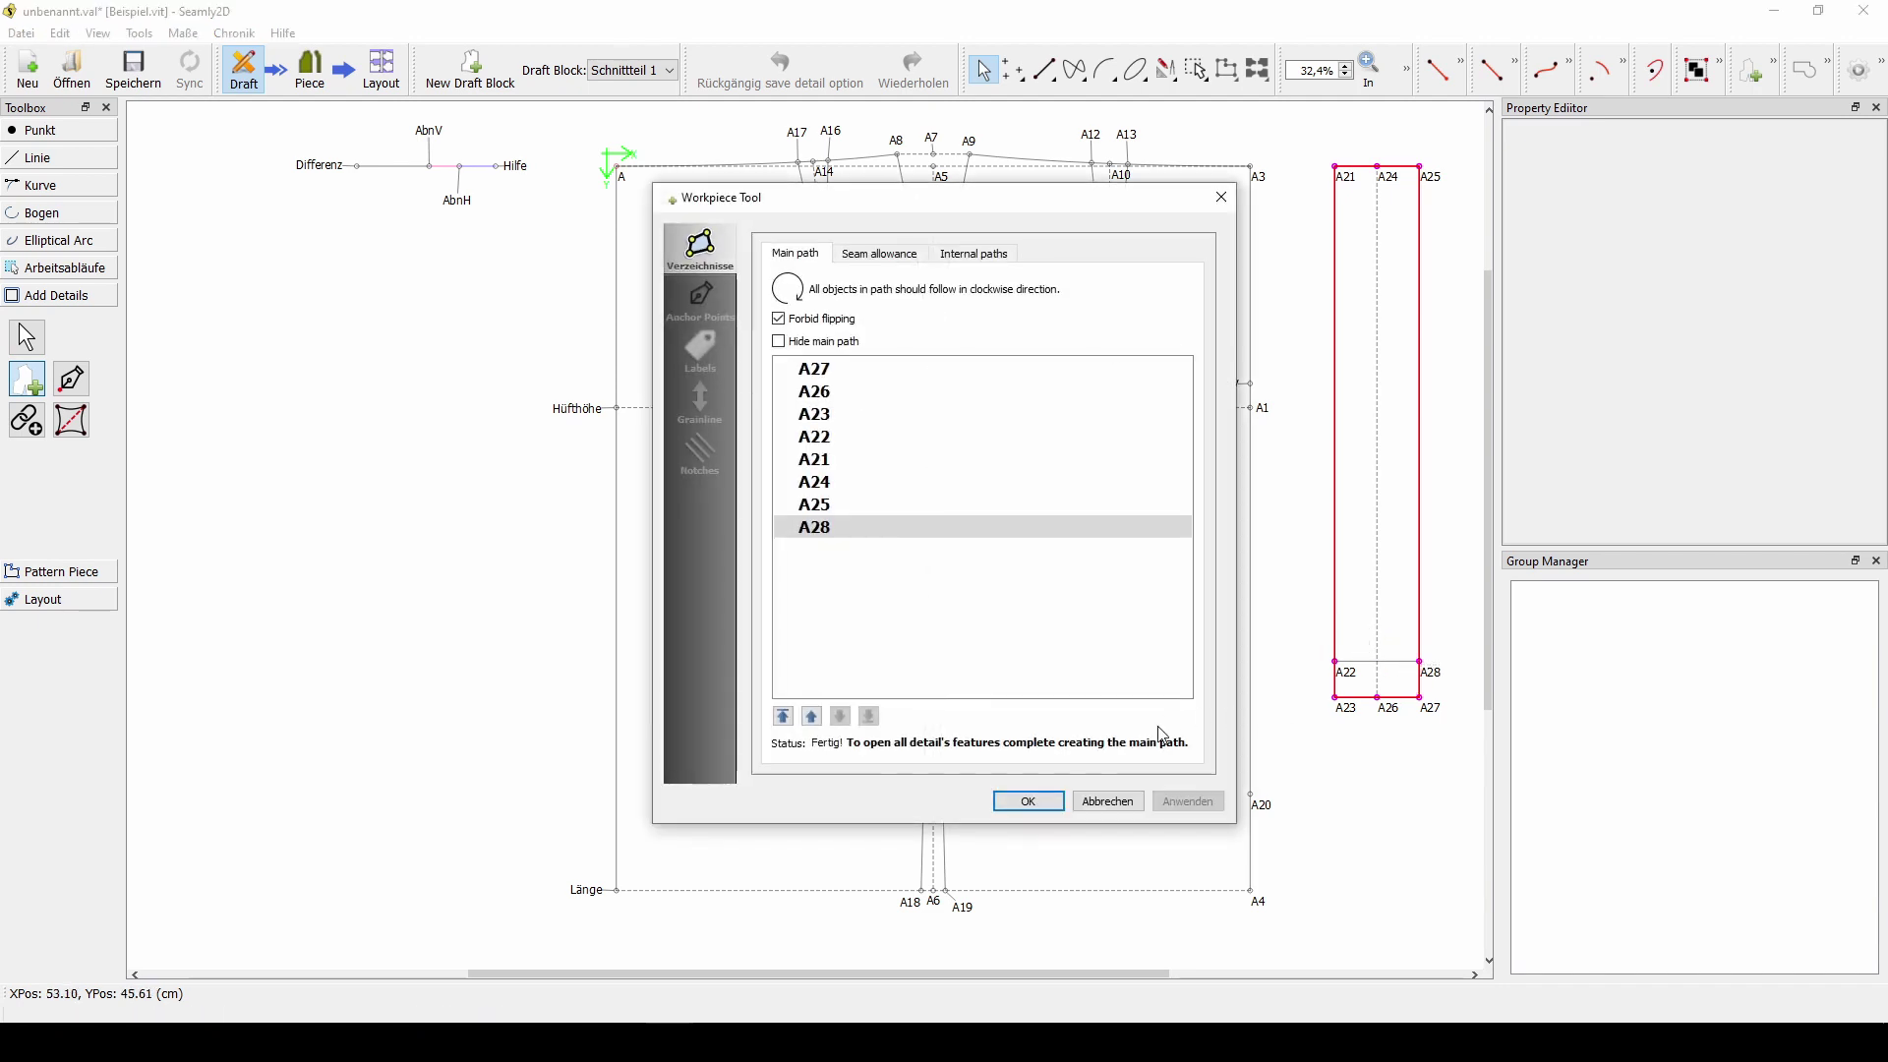
left_click(1029, 800)
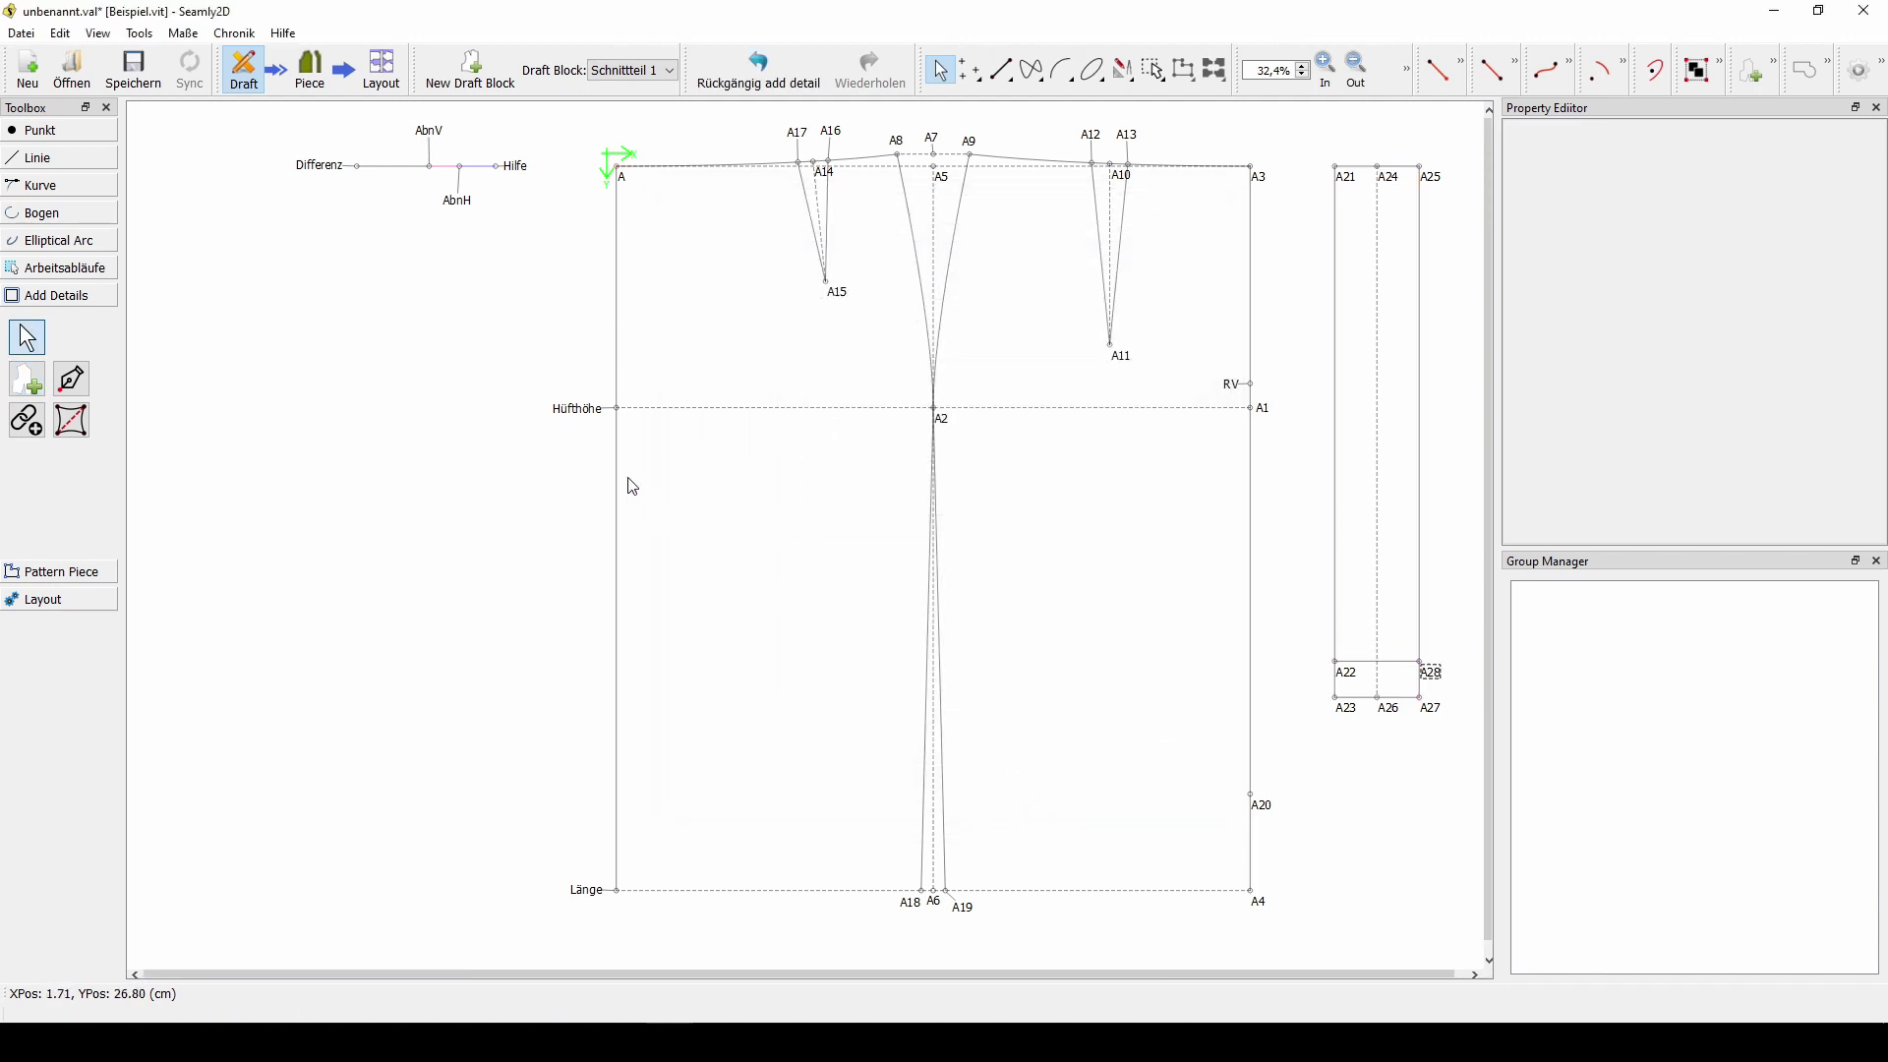
- In Piece mode, drag the new waistband piece clear of the back piece
left_click(313, 71)
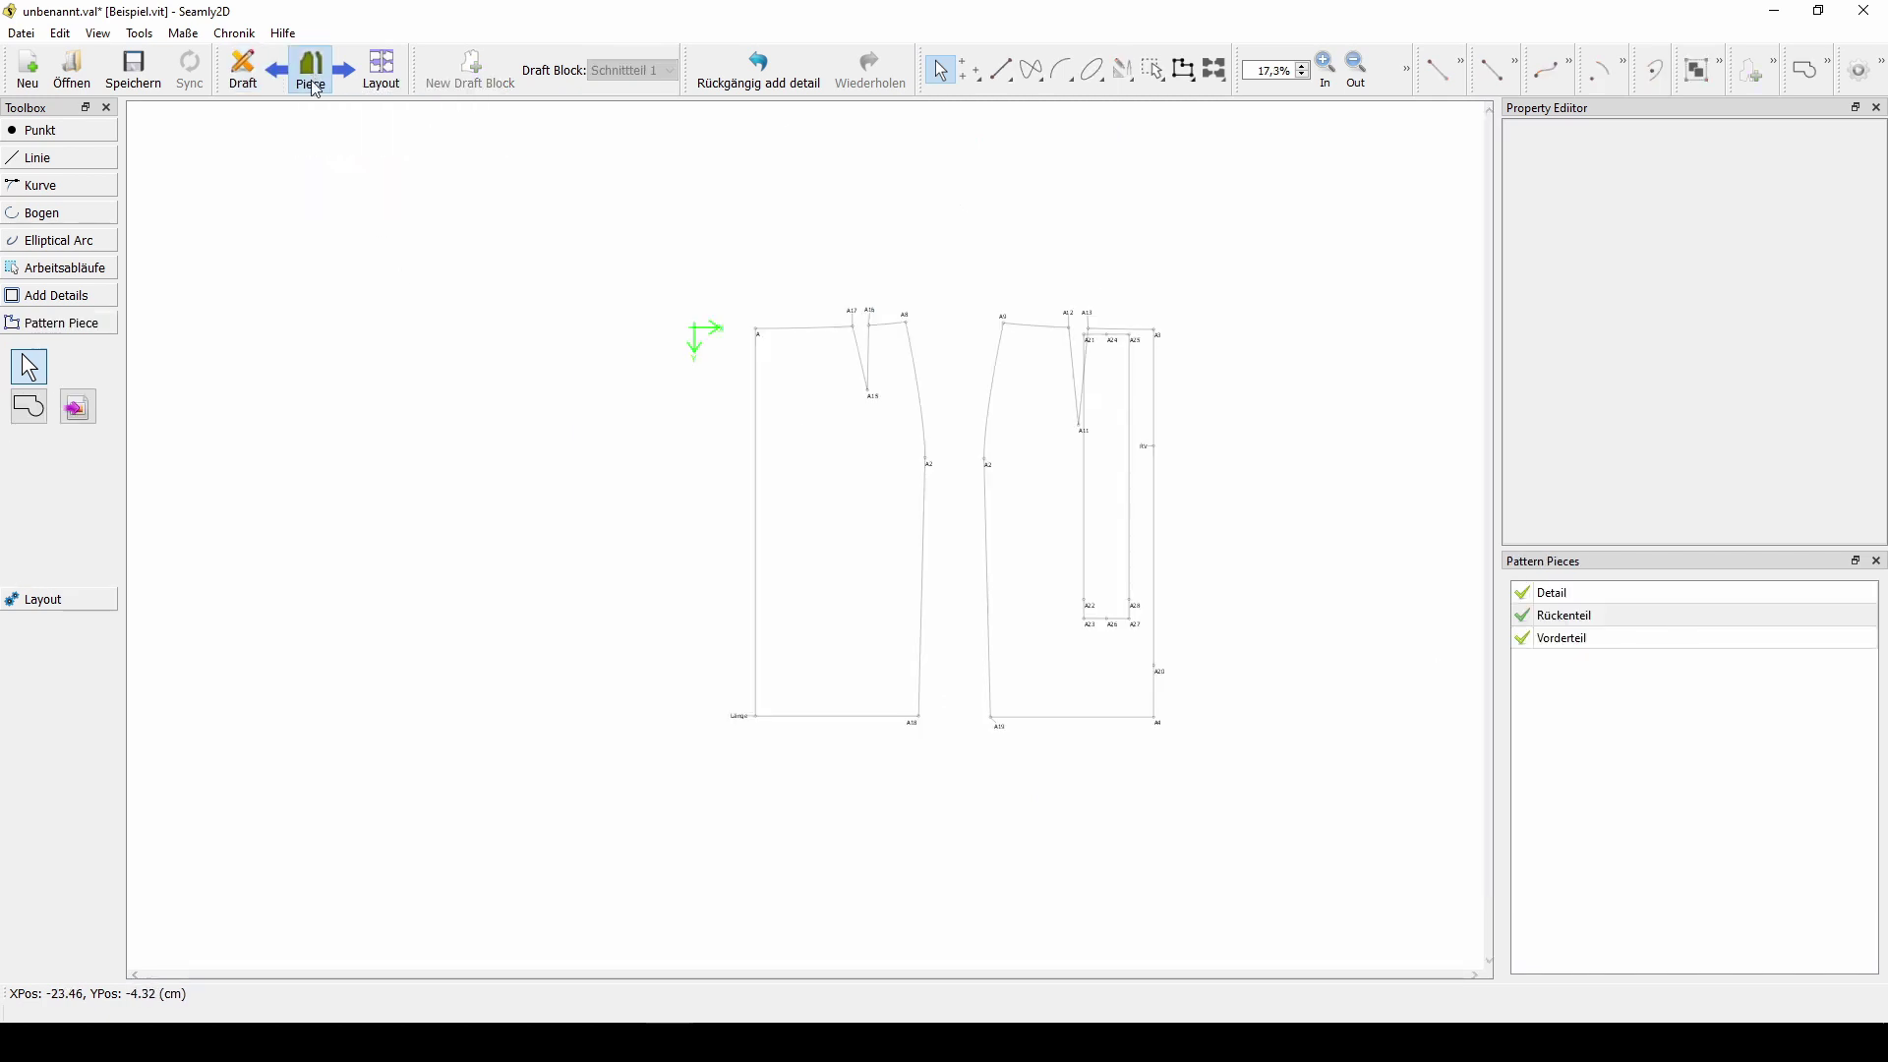
left_click_drag(1097, 492, 1194, 488)
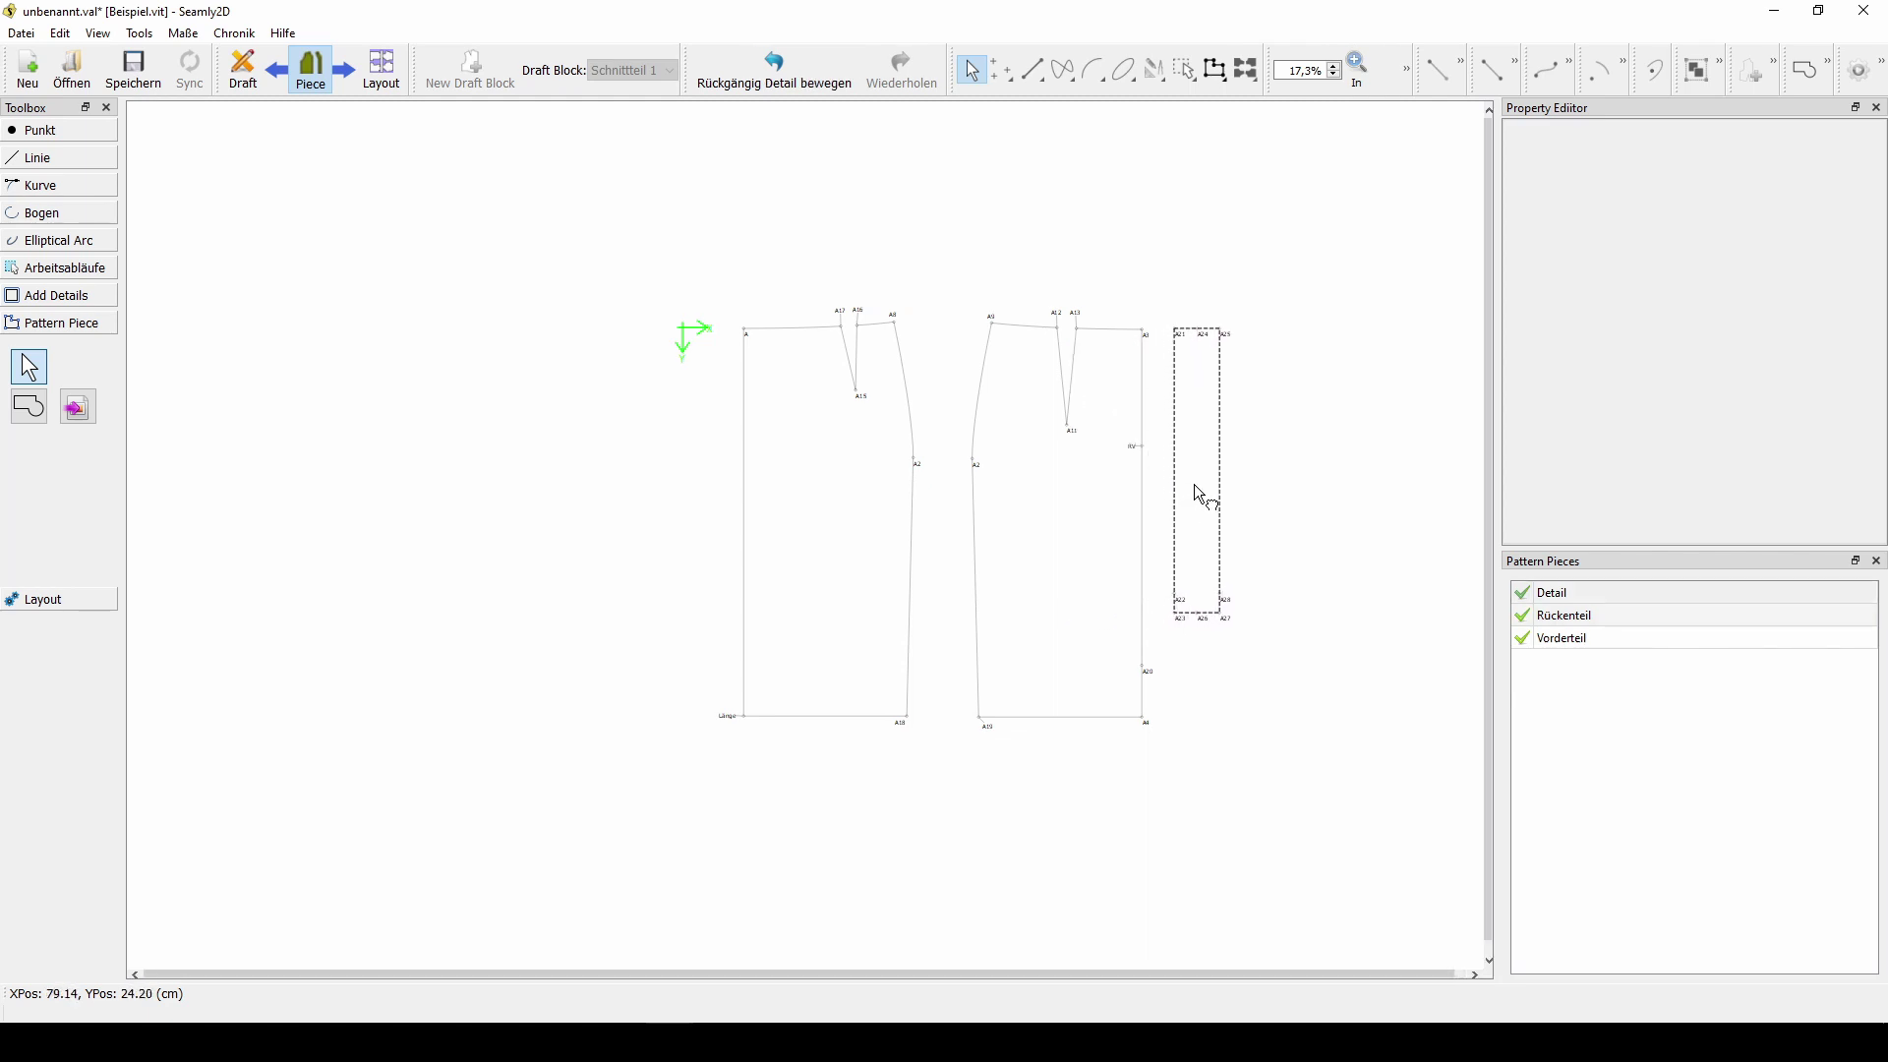
left_click_drag(1193, 488, 1198, 480)
- Rename the waistband piece's label from Detail to Bund in its piece options
right_click(1202, 449)
left_click(1258, 461)
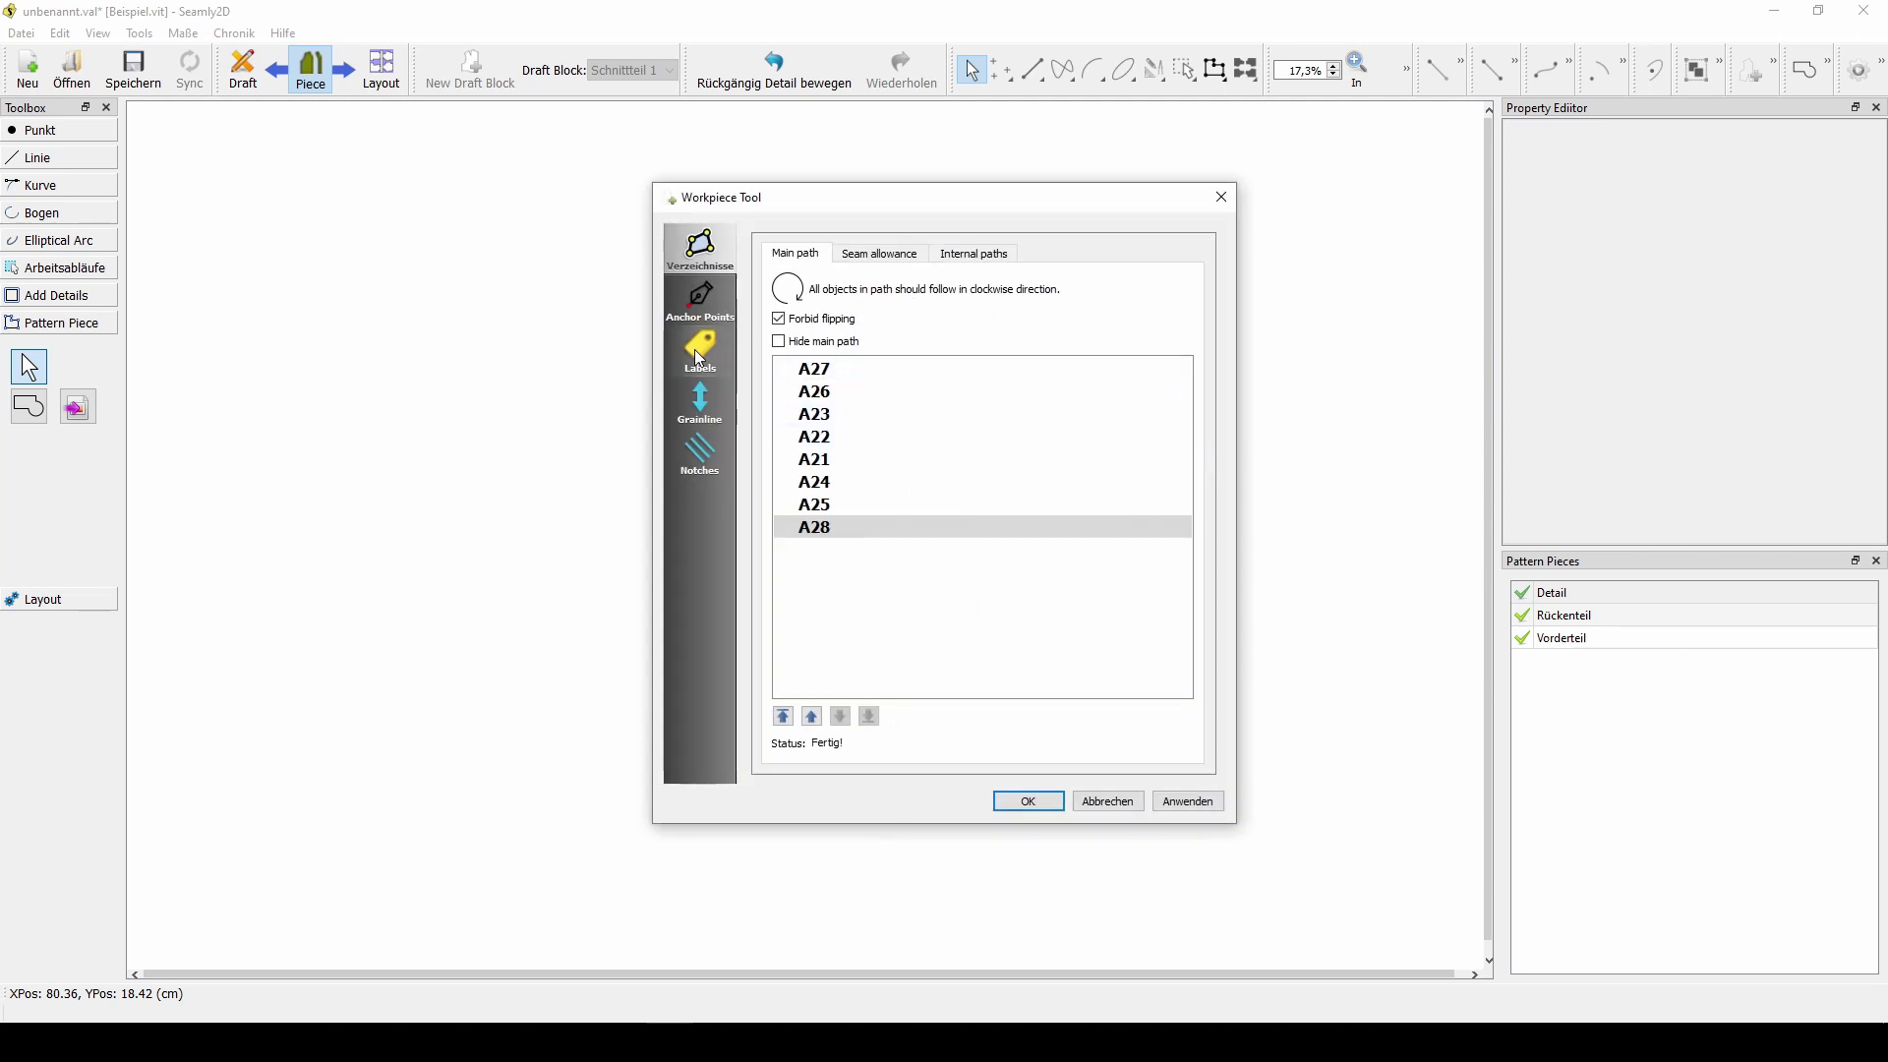
left_click(700, 356)
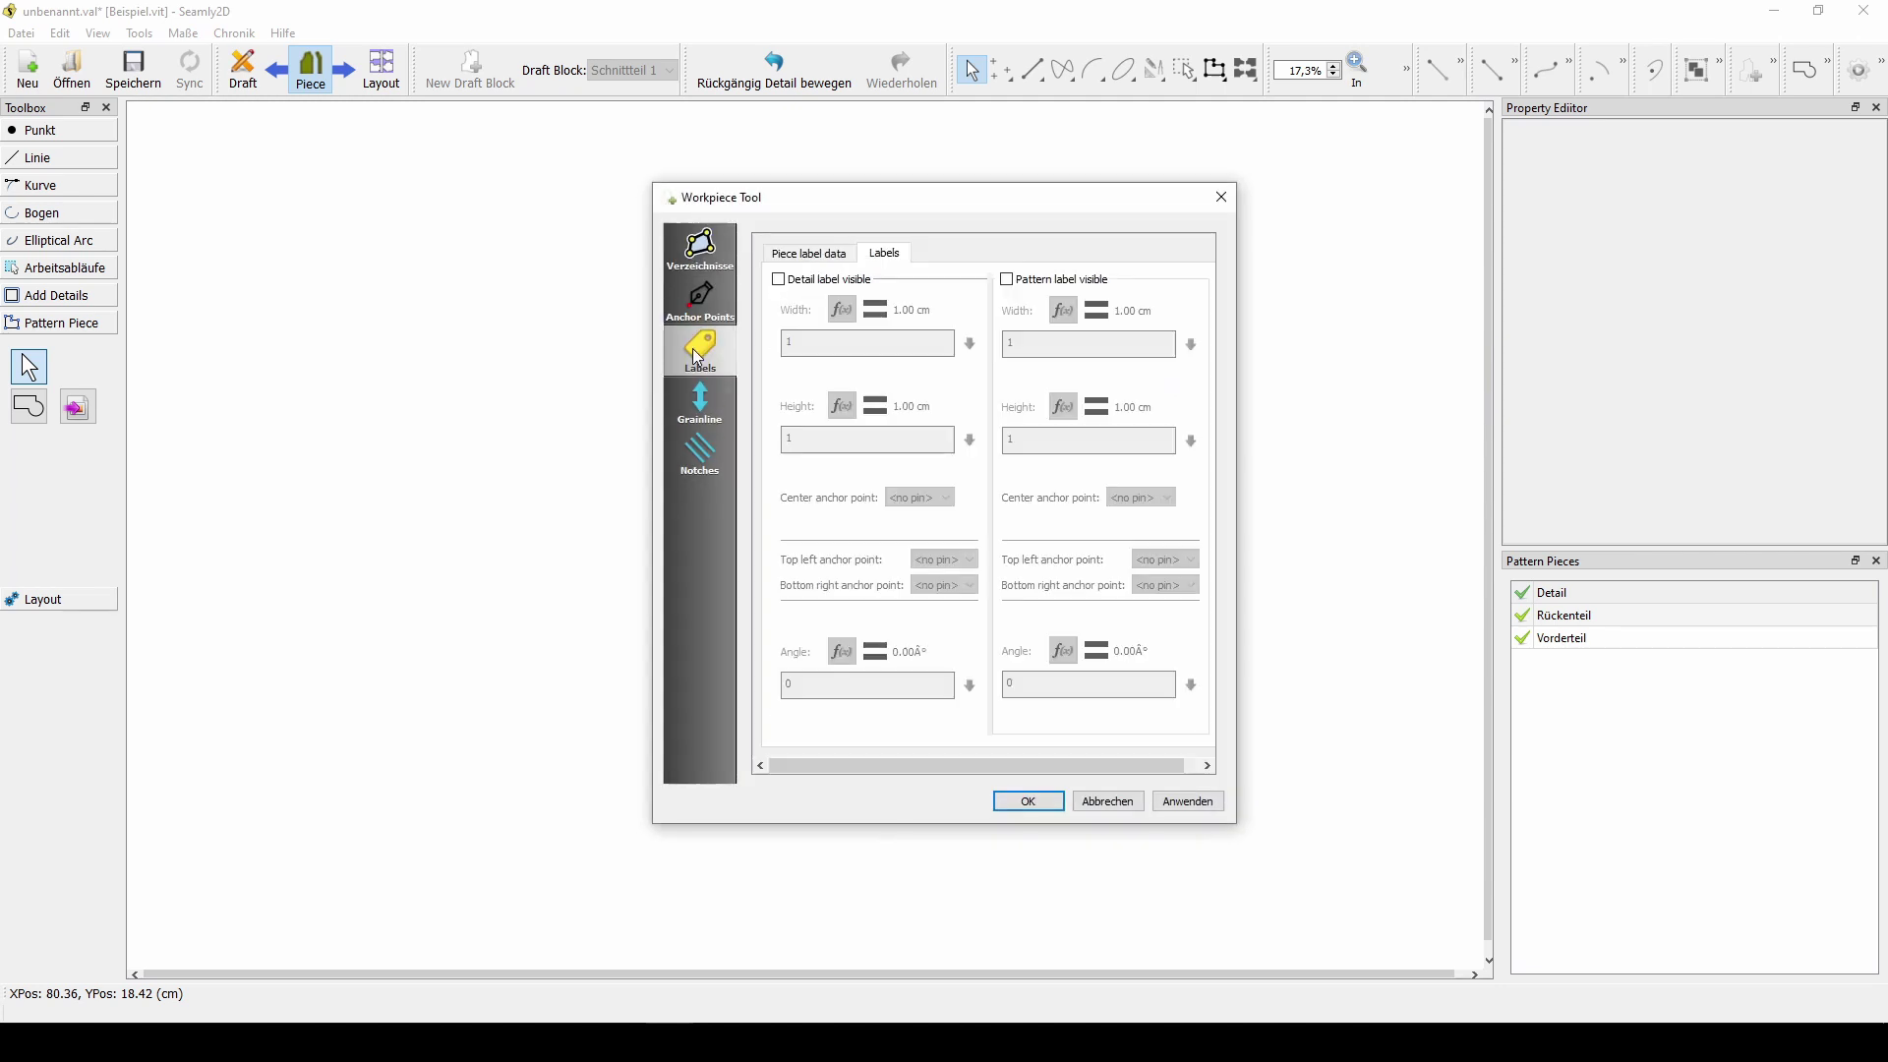
left_click(818, 258)
double_click(898, 364)
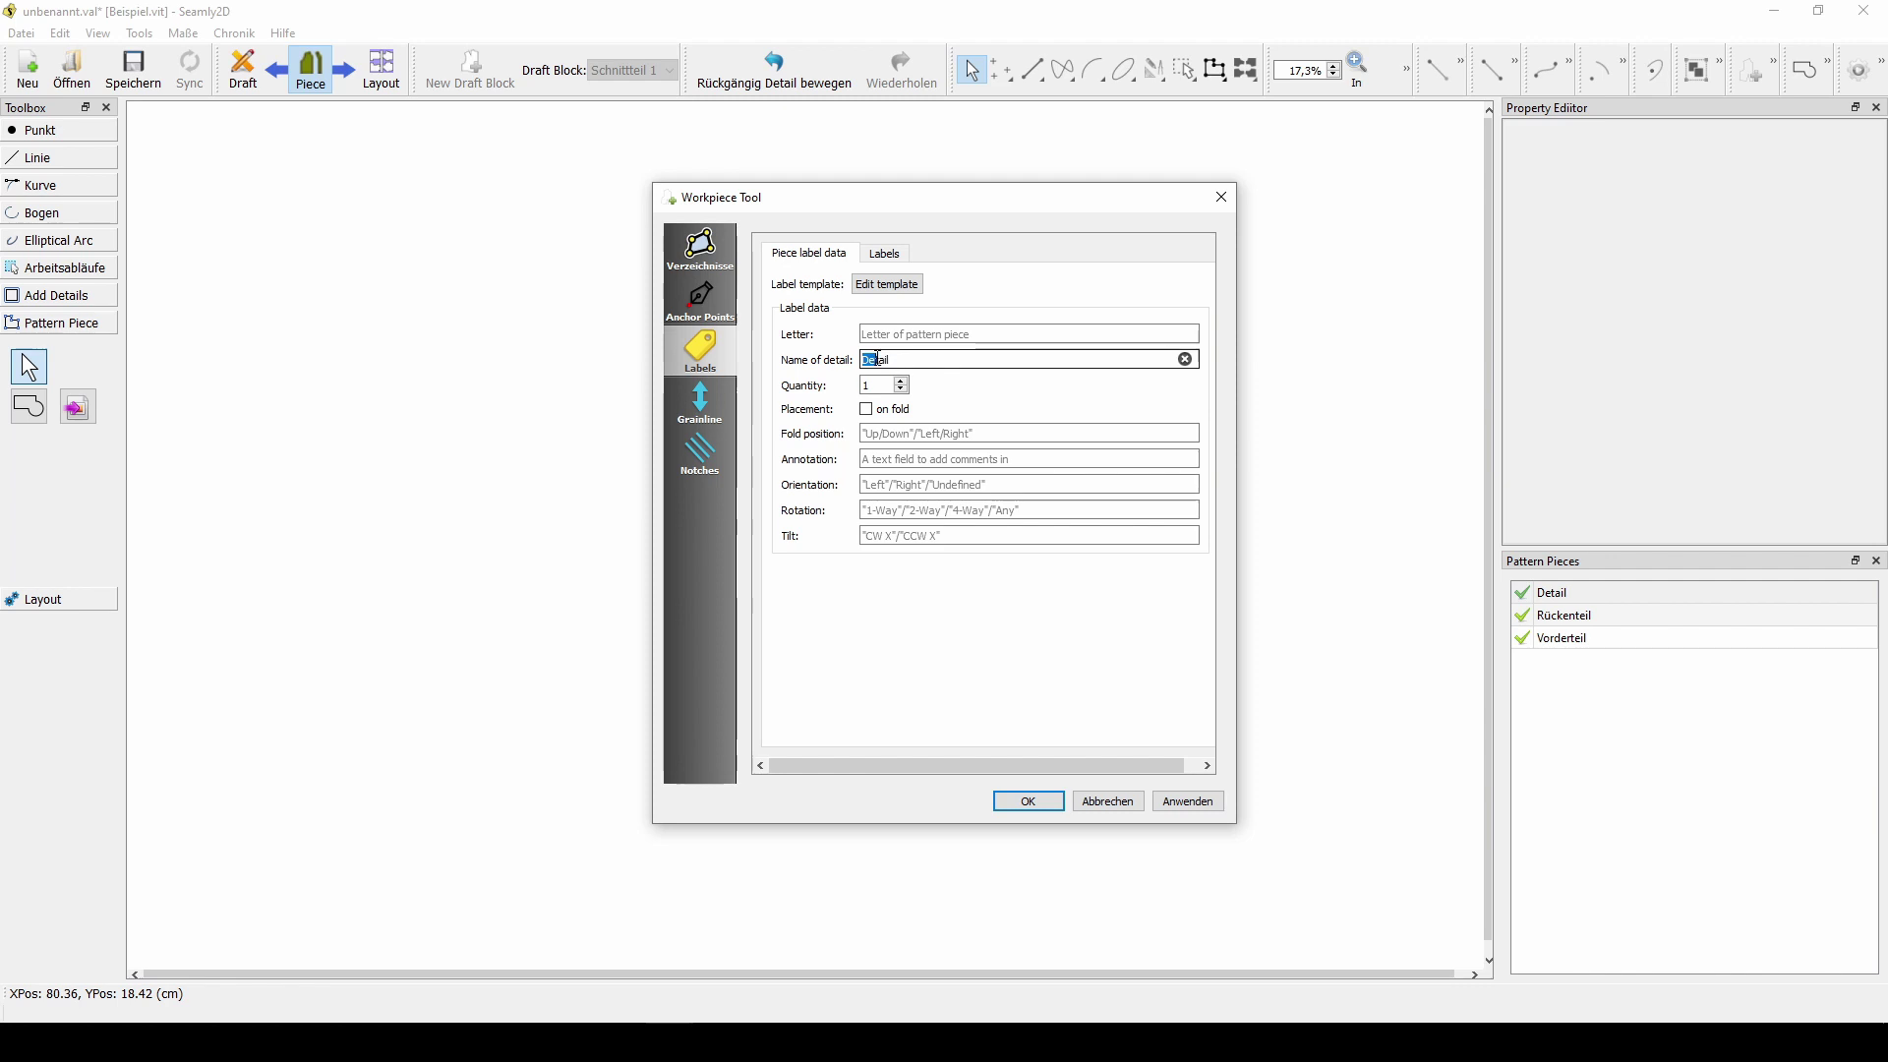
type("Bund")
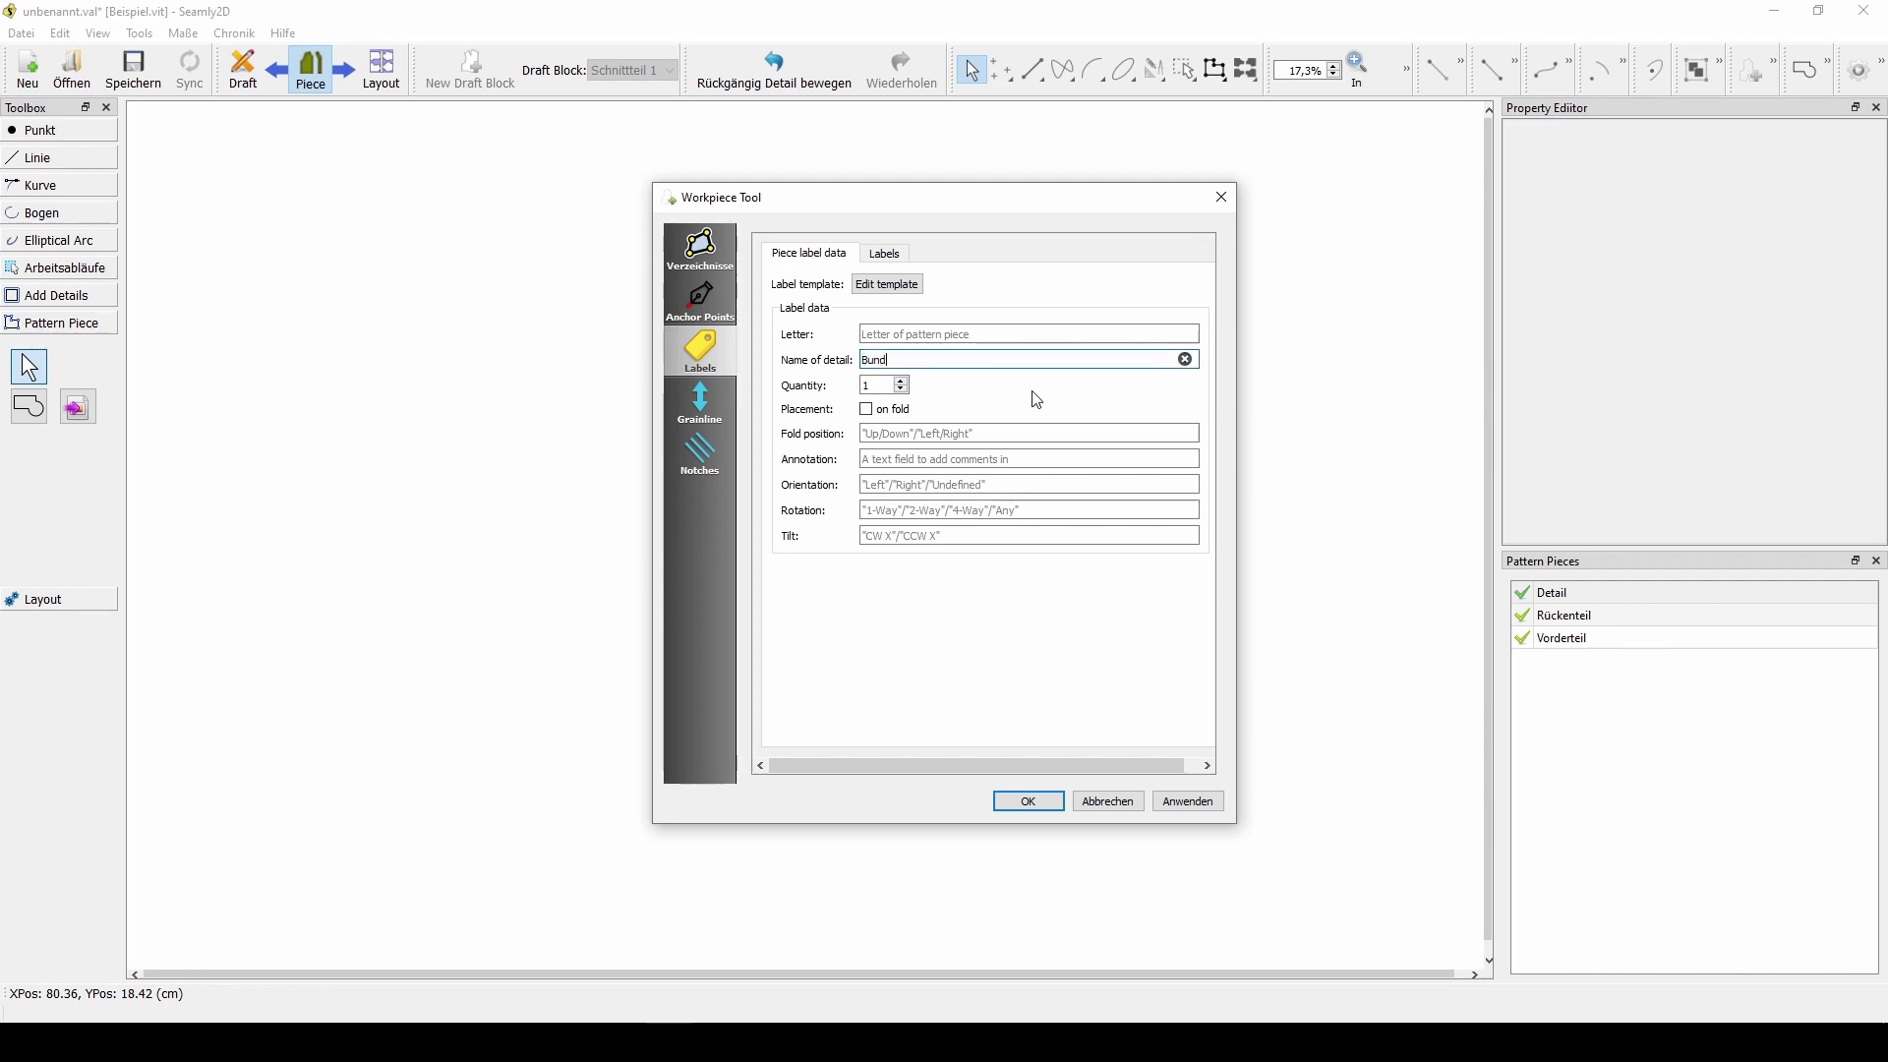
left_click(1028, 804)
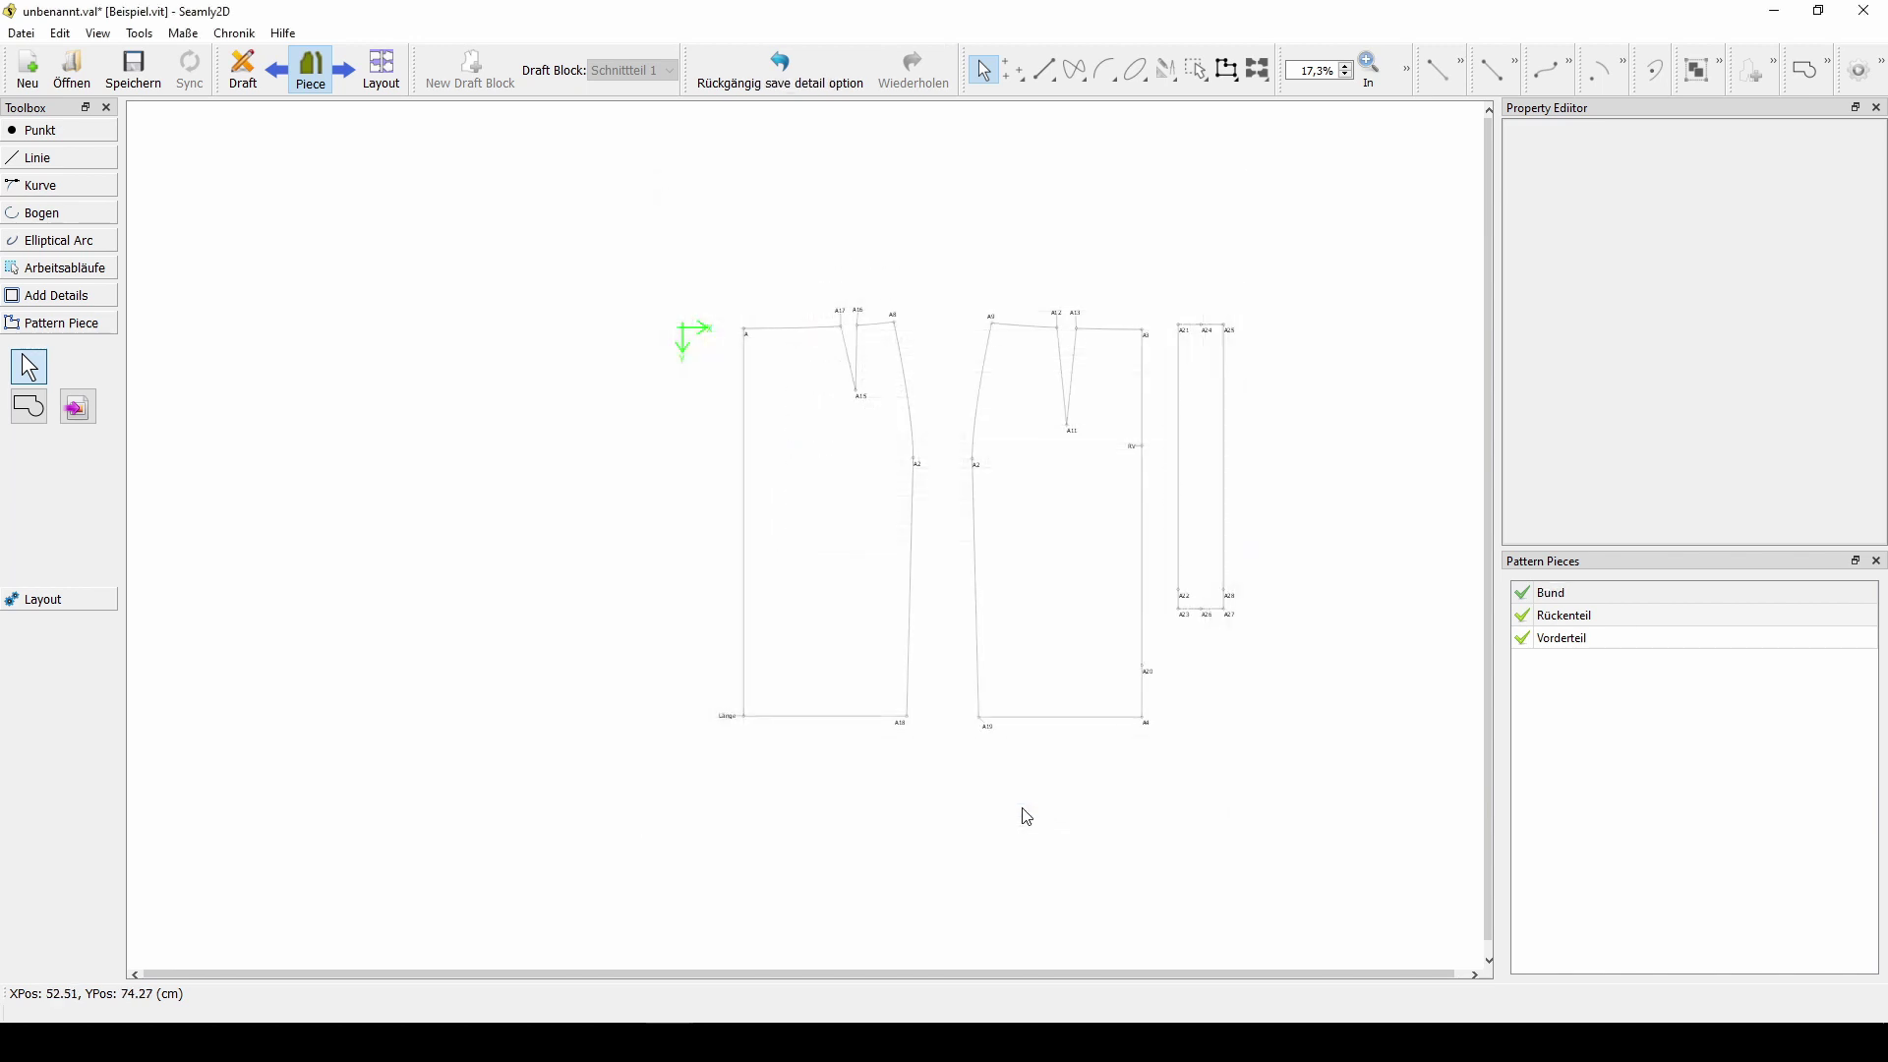
- Add an internal path from A22 to A28 and assign it to the Bund piece
left_click(246, 74)
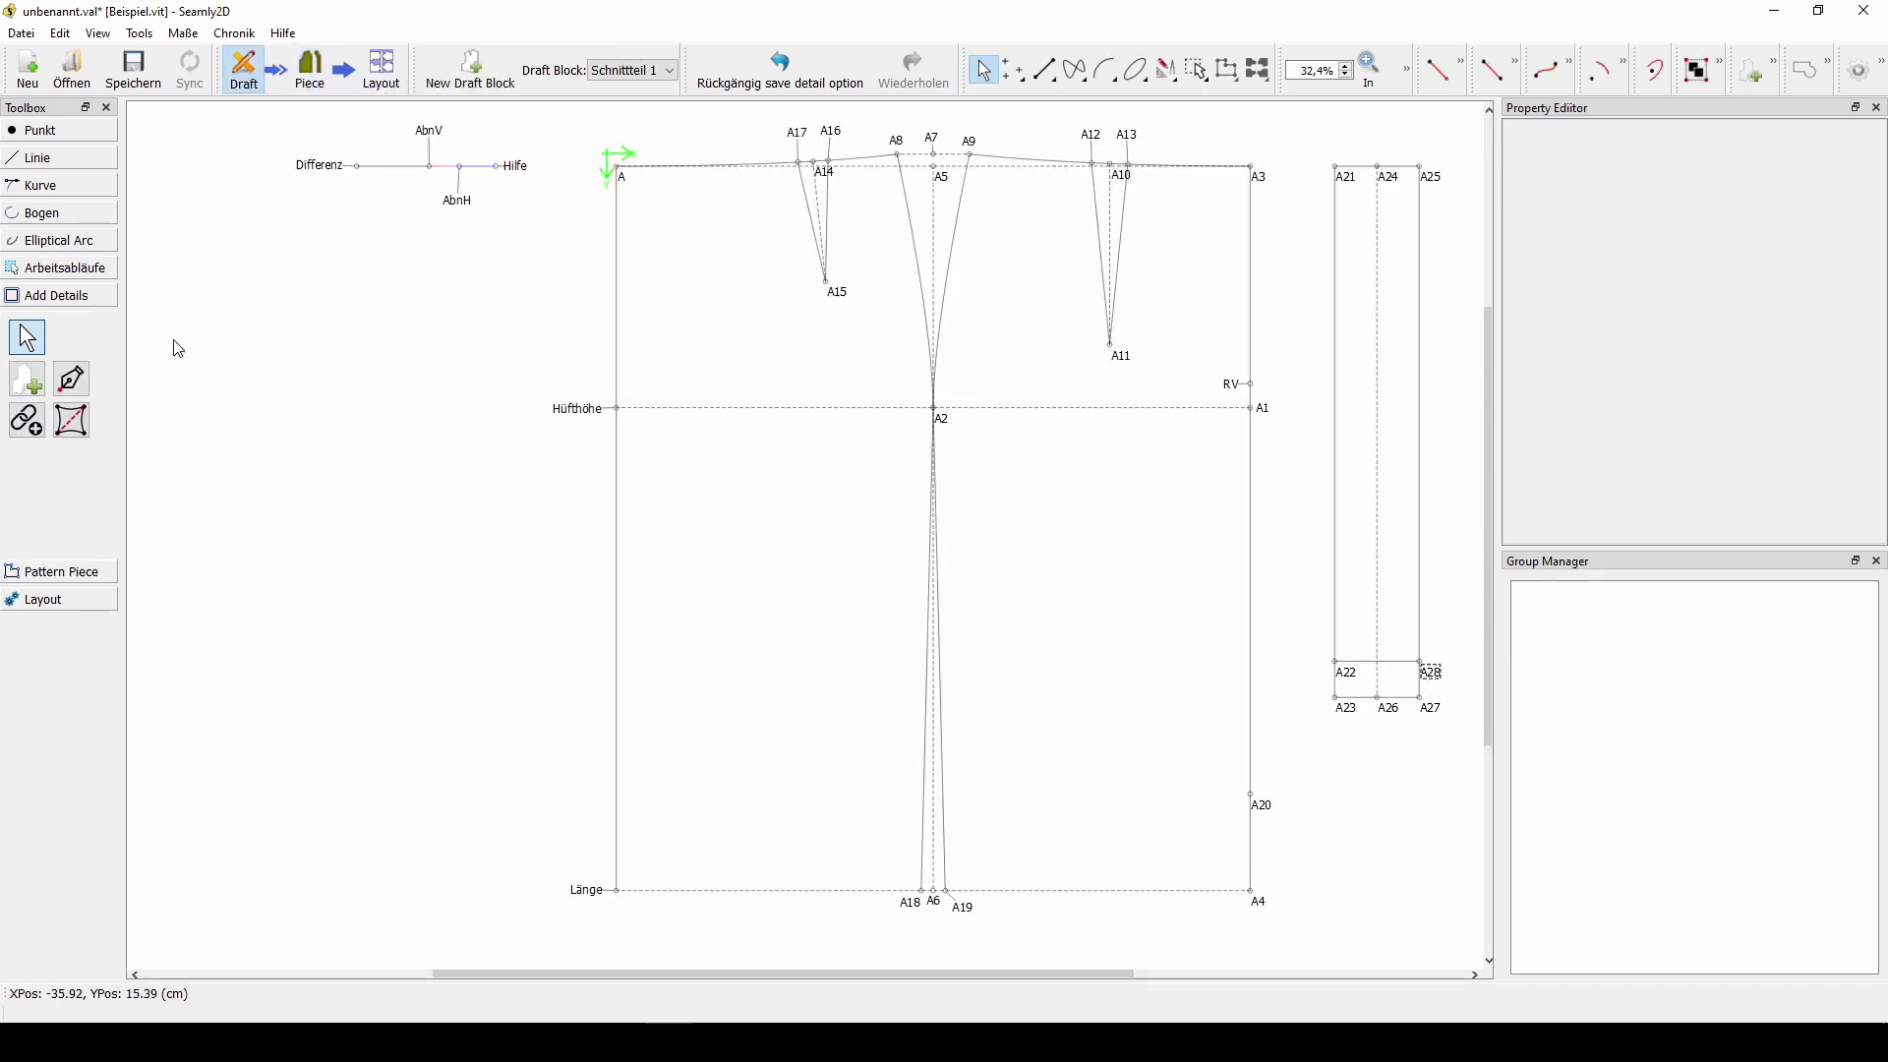
left_click(73, 423)
left_click(83, 433)
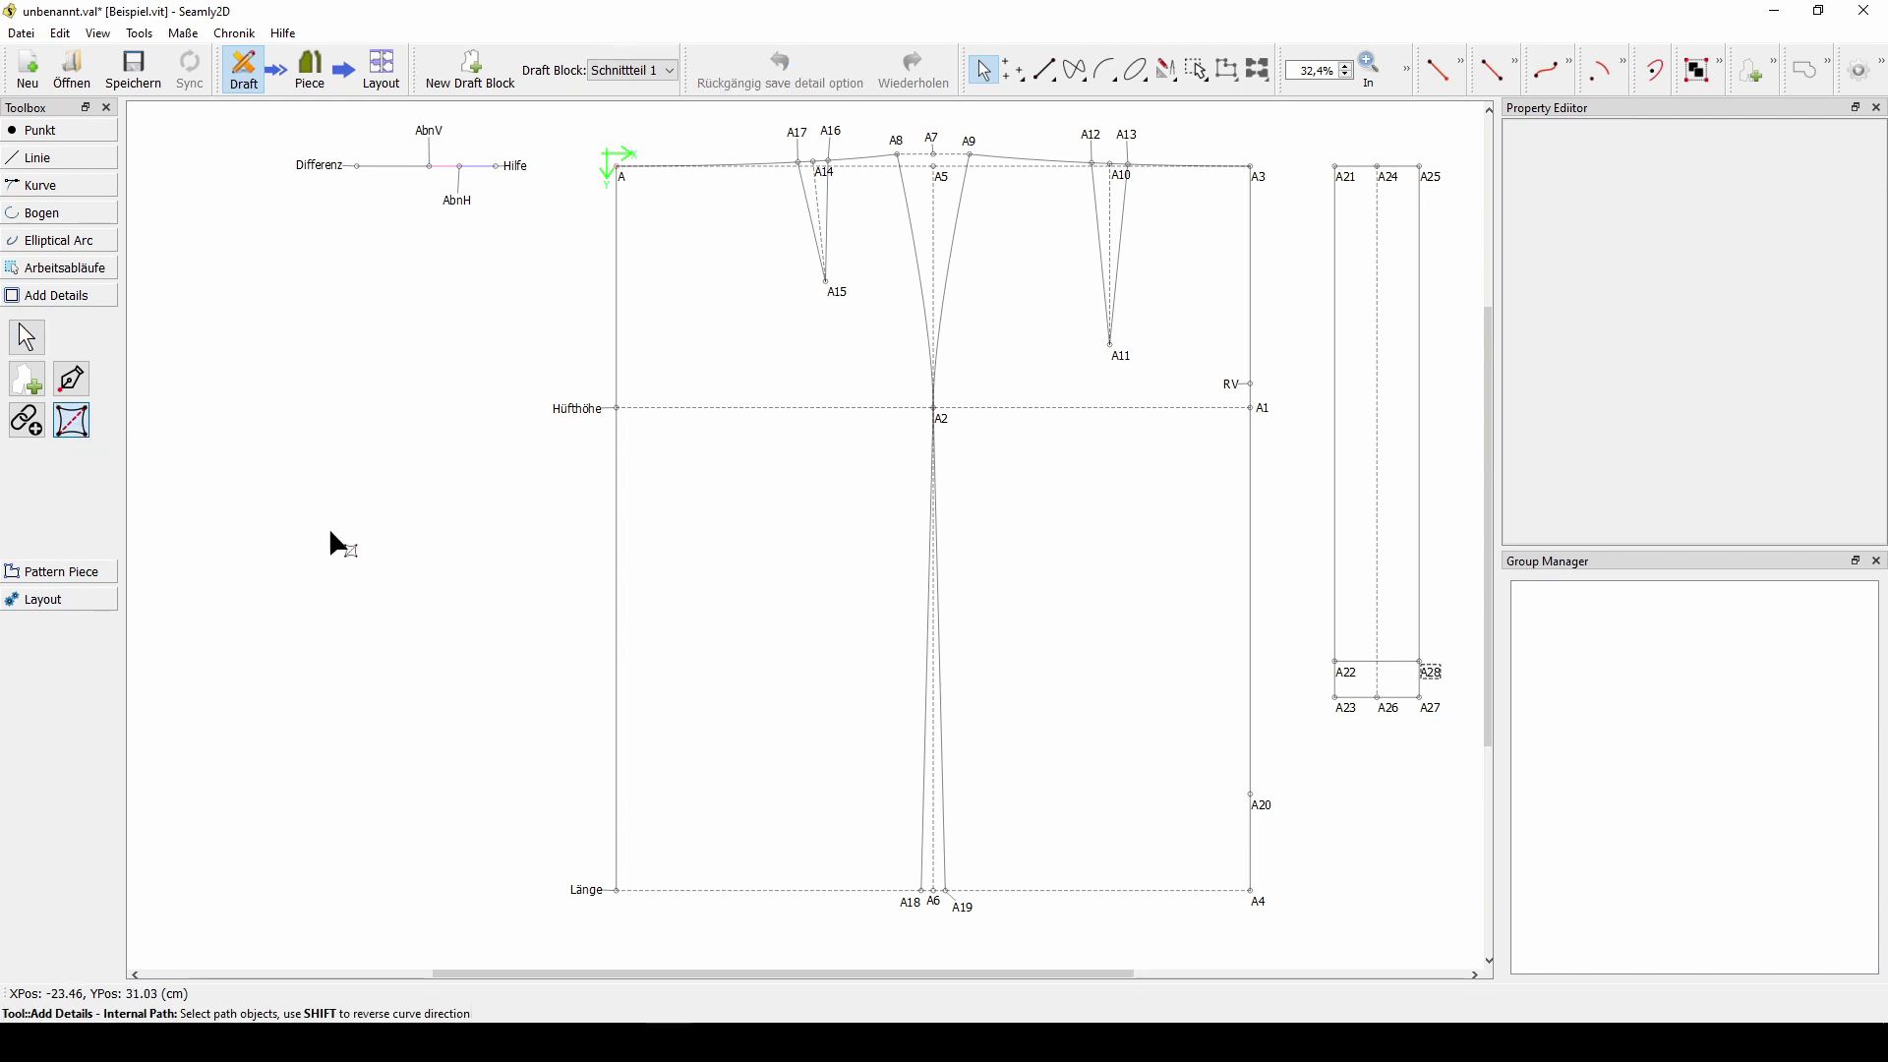
left_click(1353, 682)
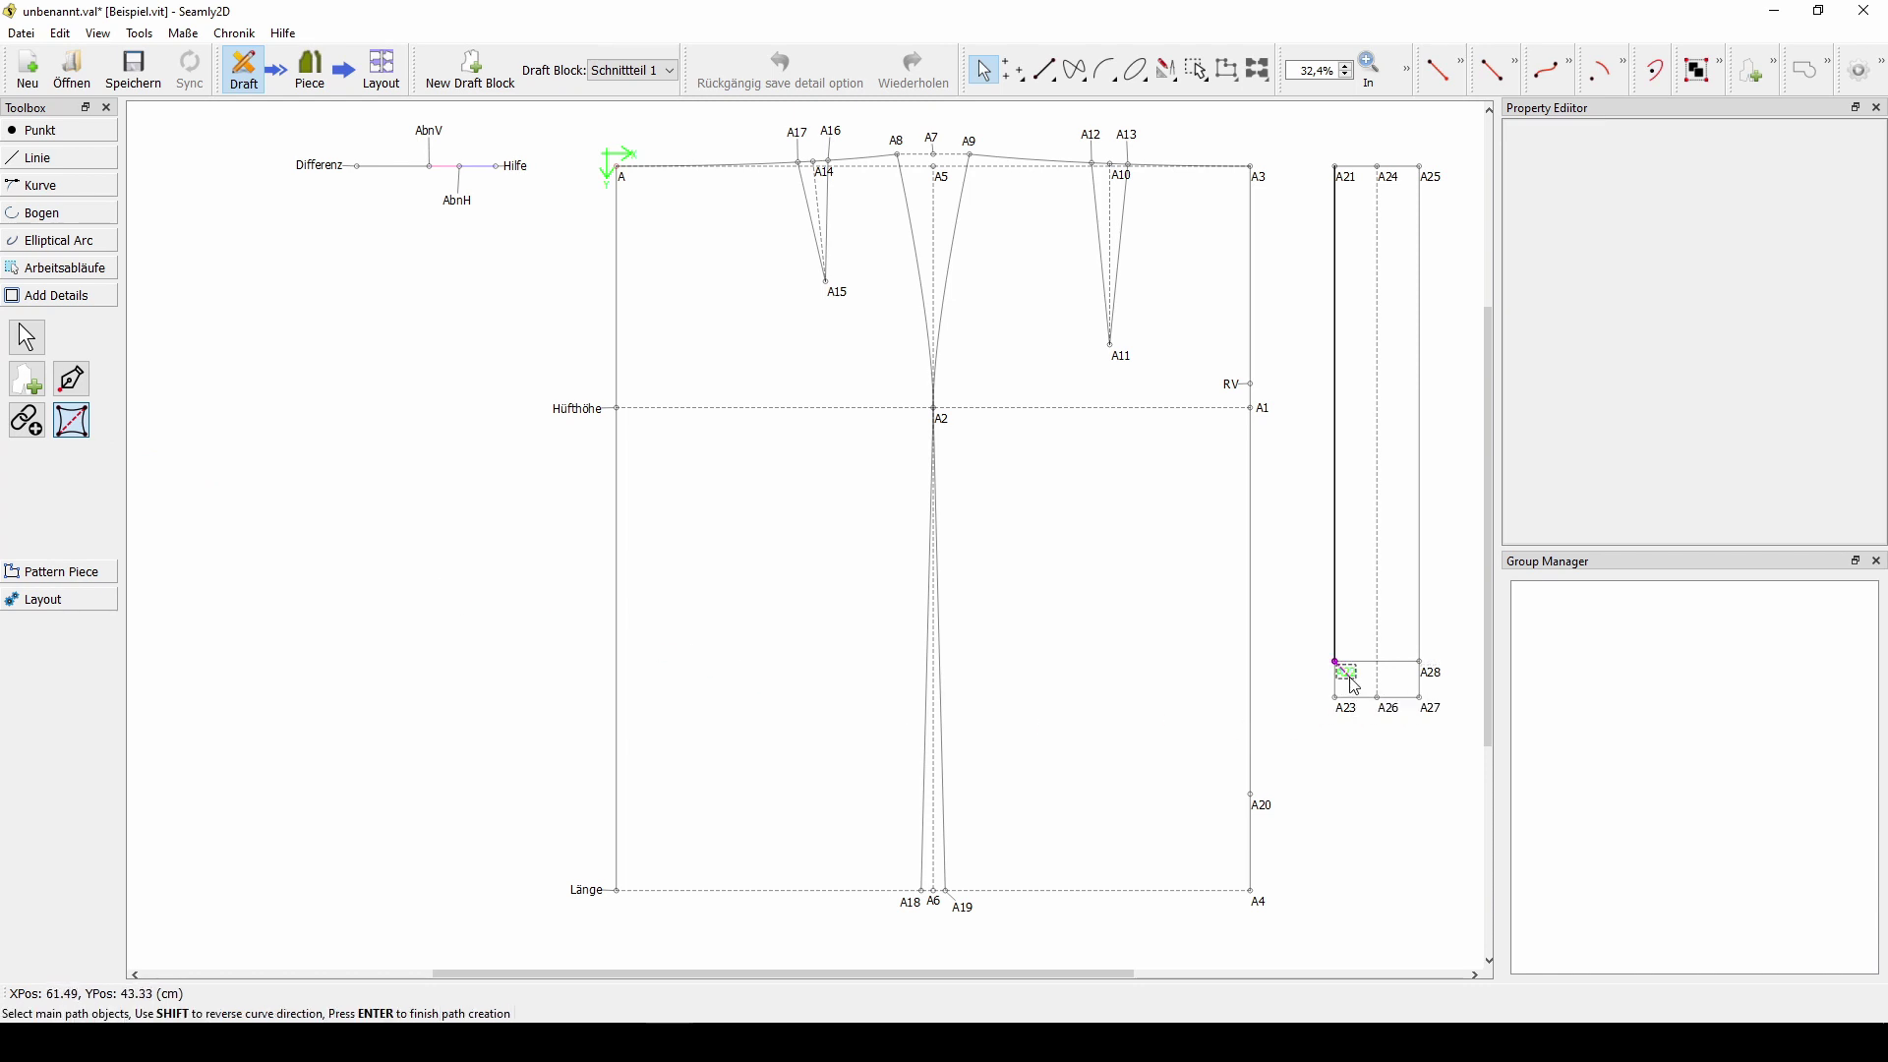
left_click(1419, 664)
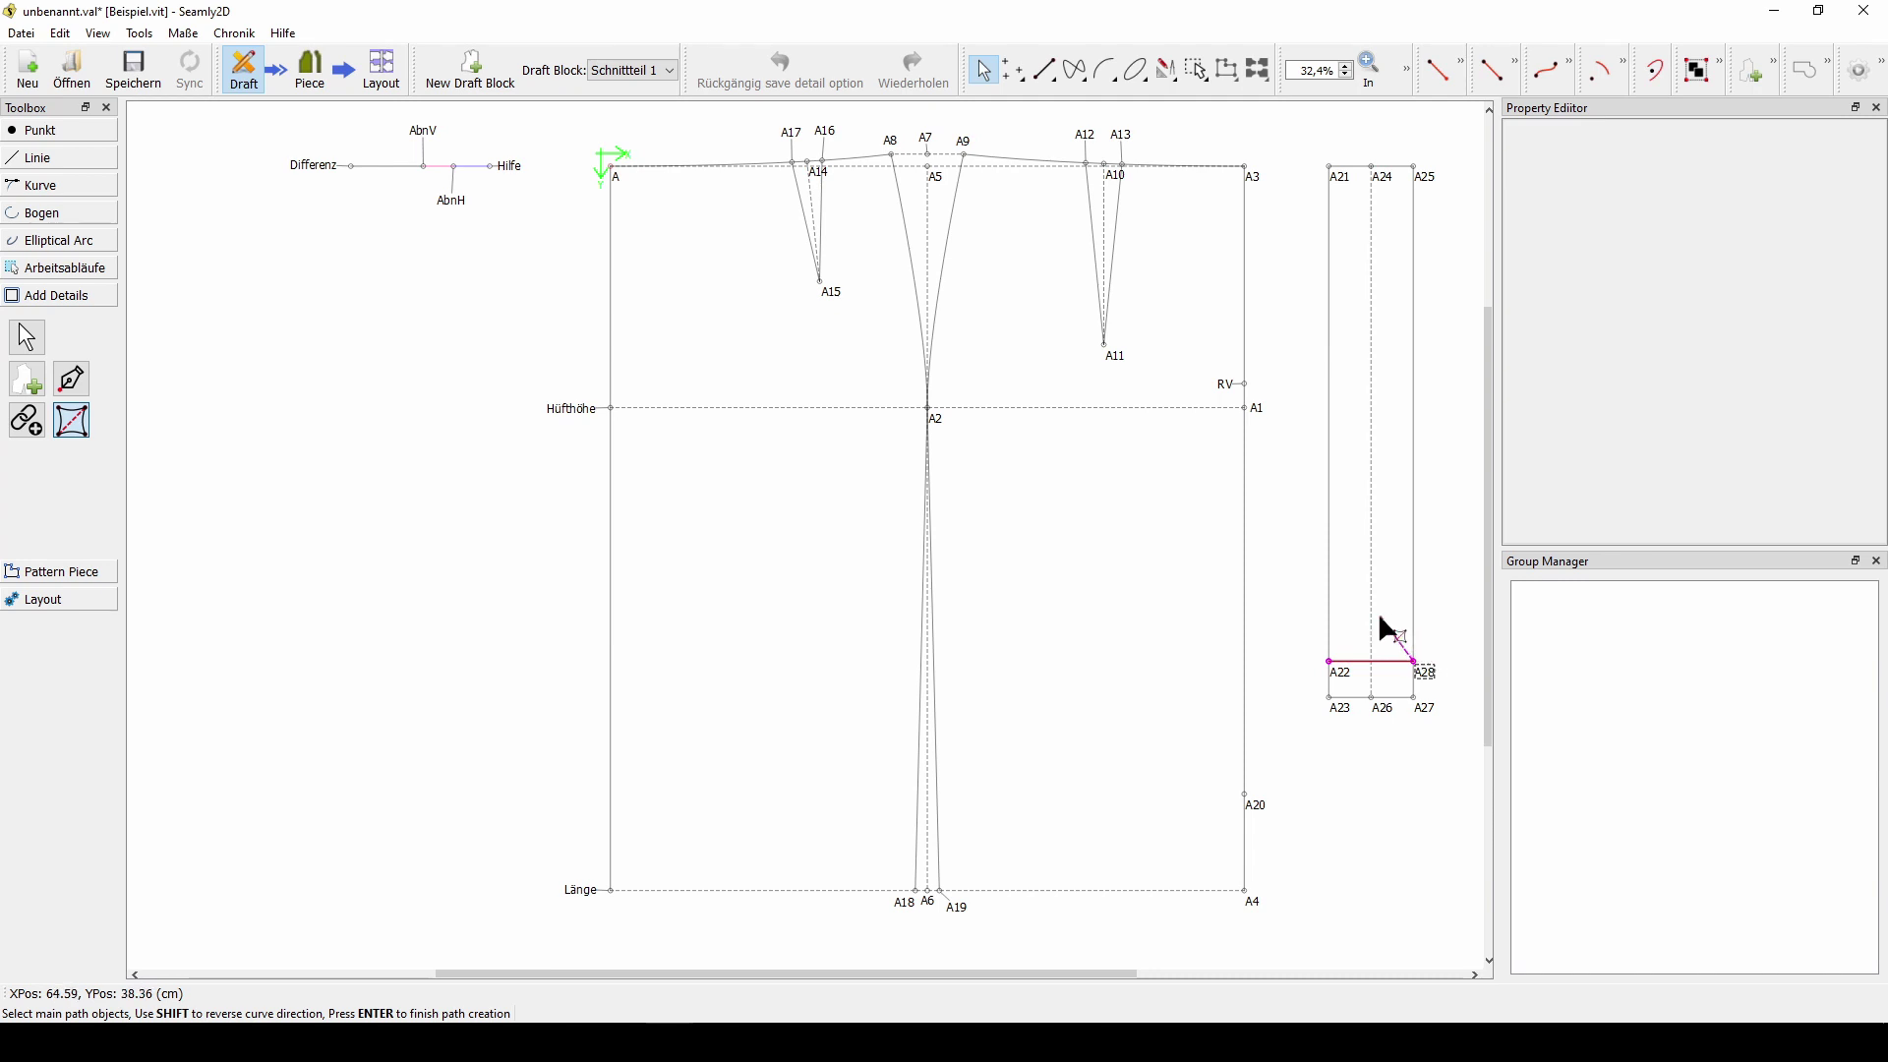
key("Return")
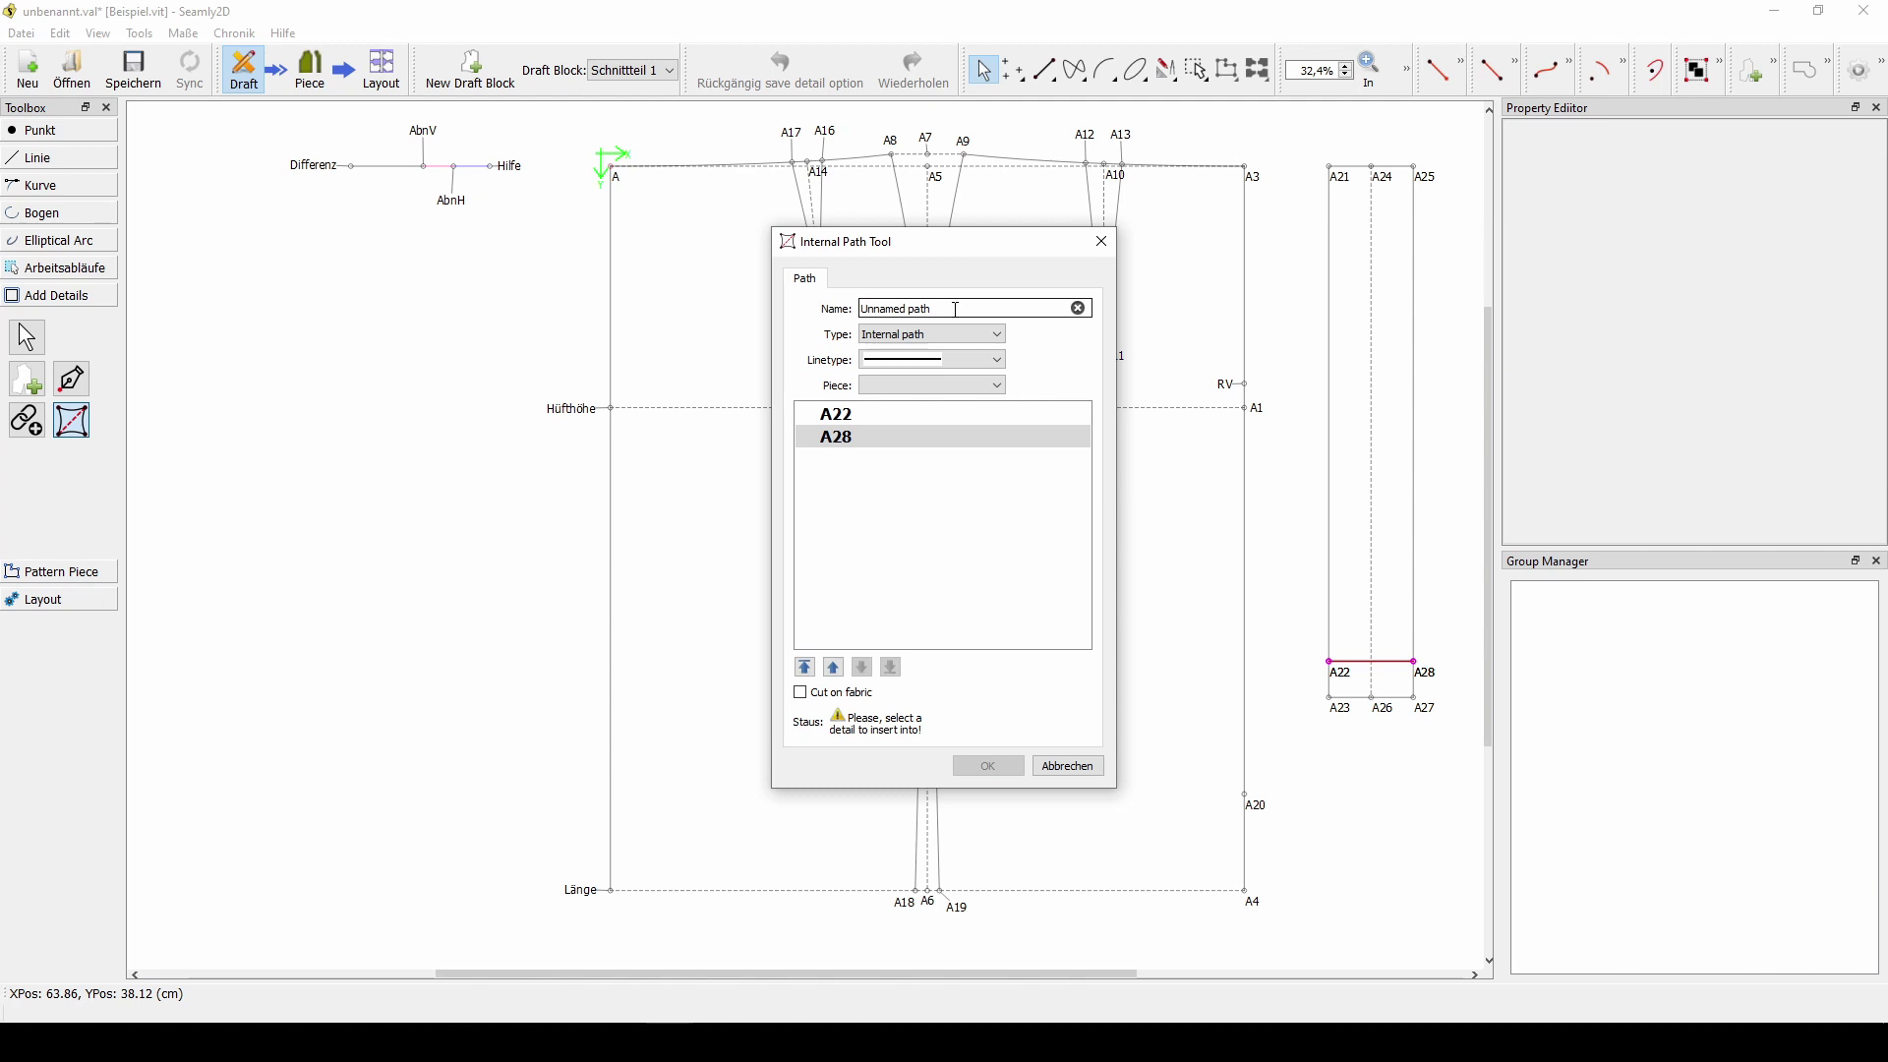
left_click(984, 386)
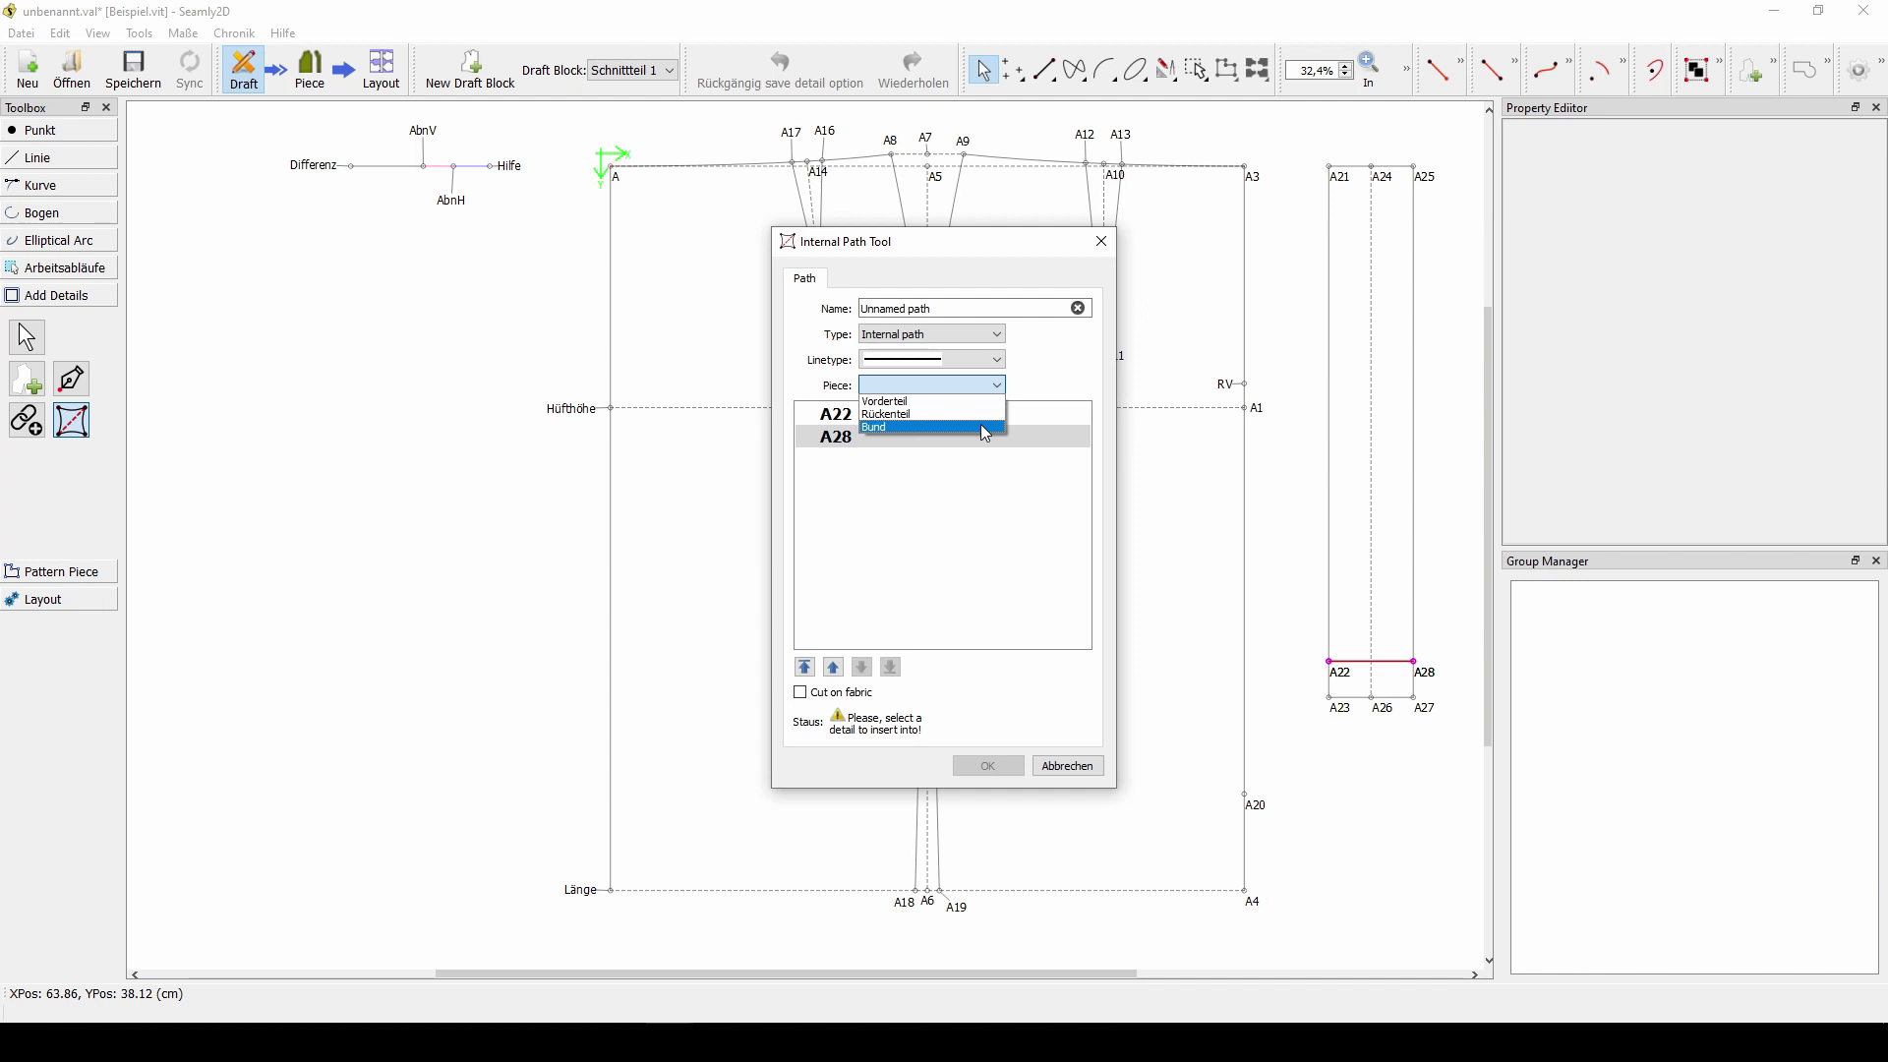
left_click(982, 427)
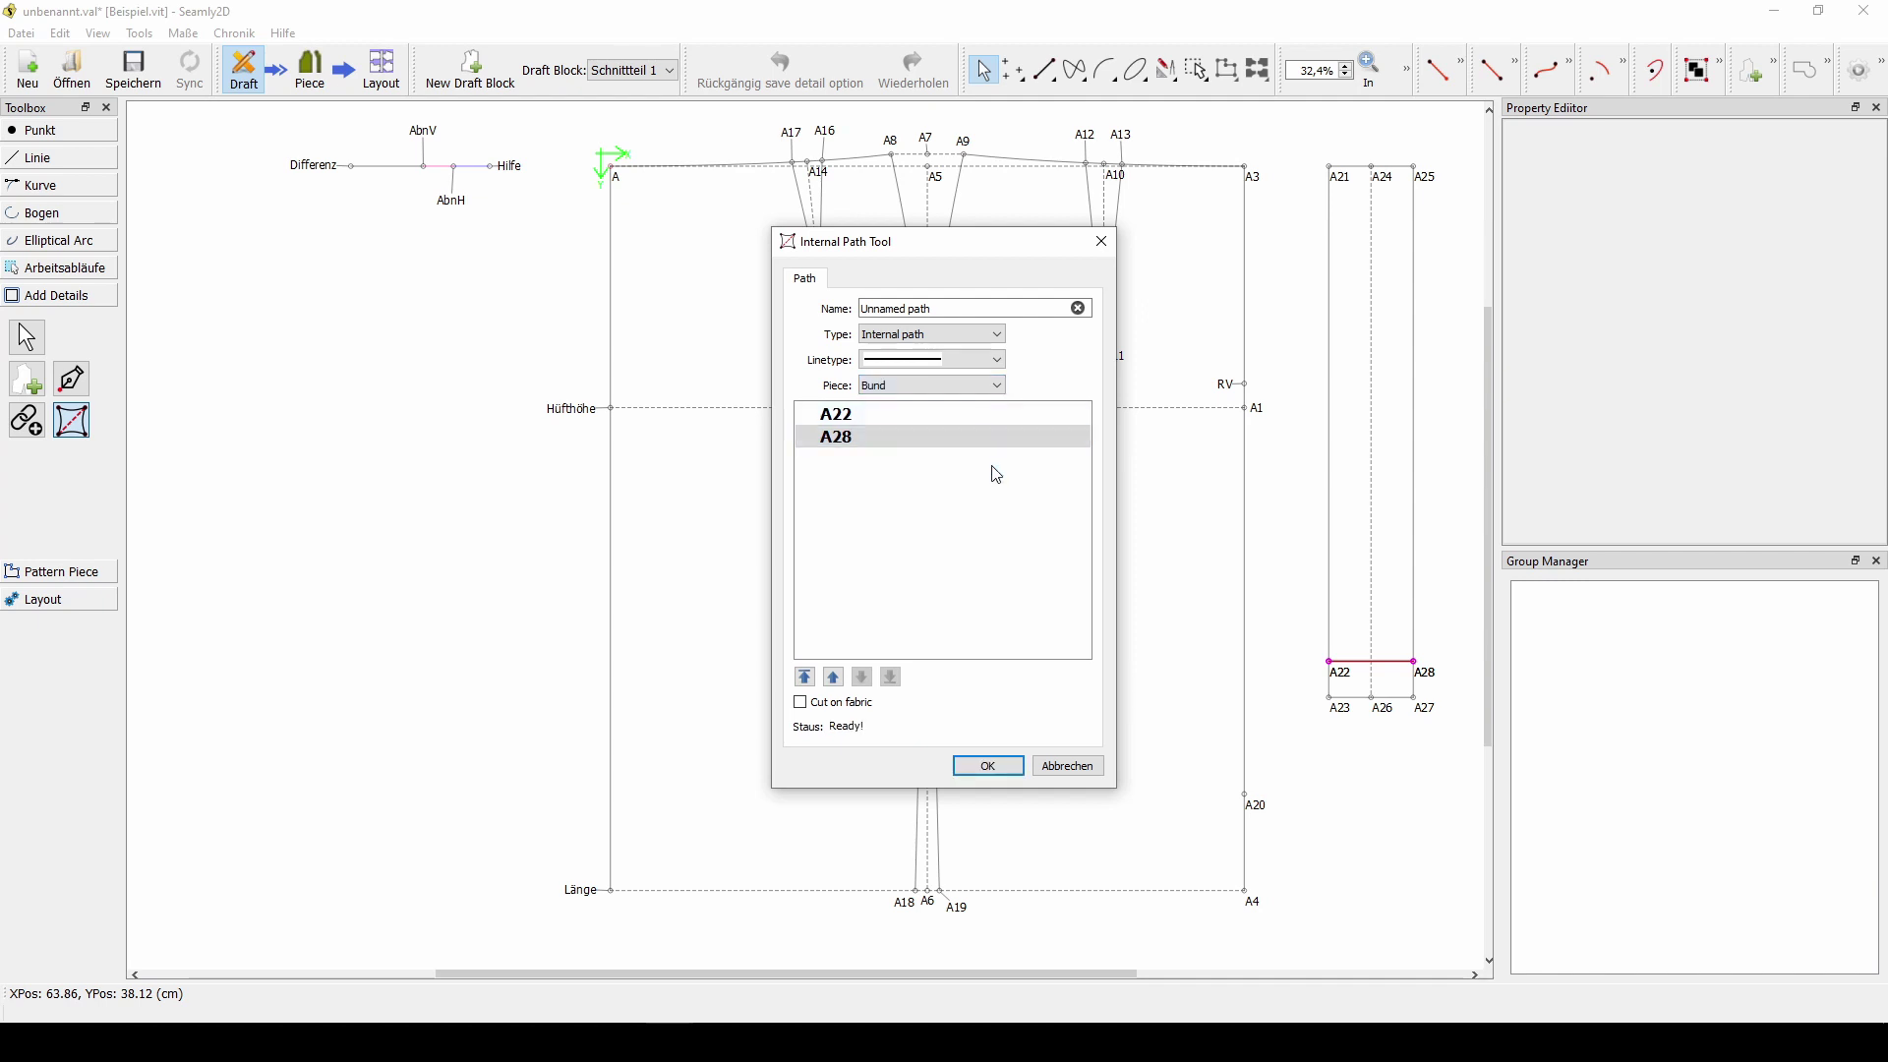
left_click(972, 769)
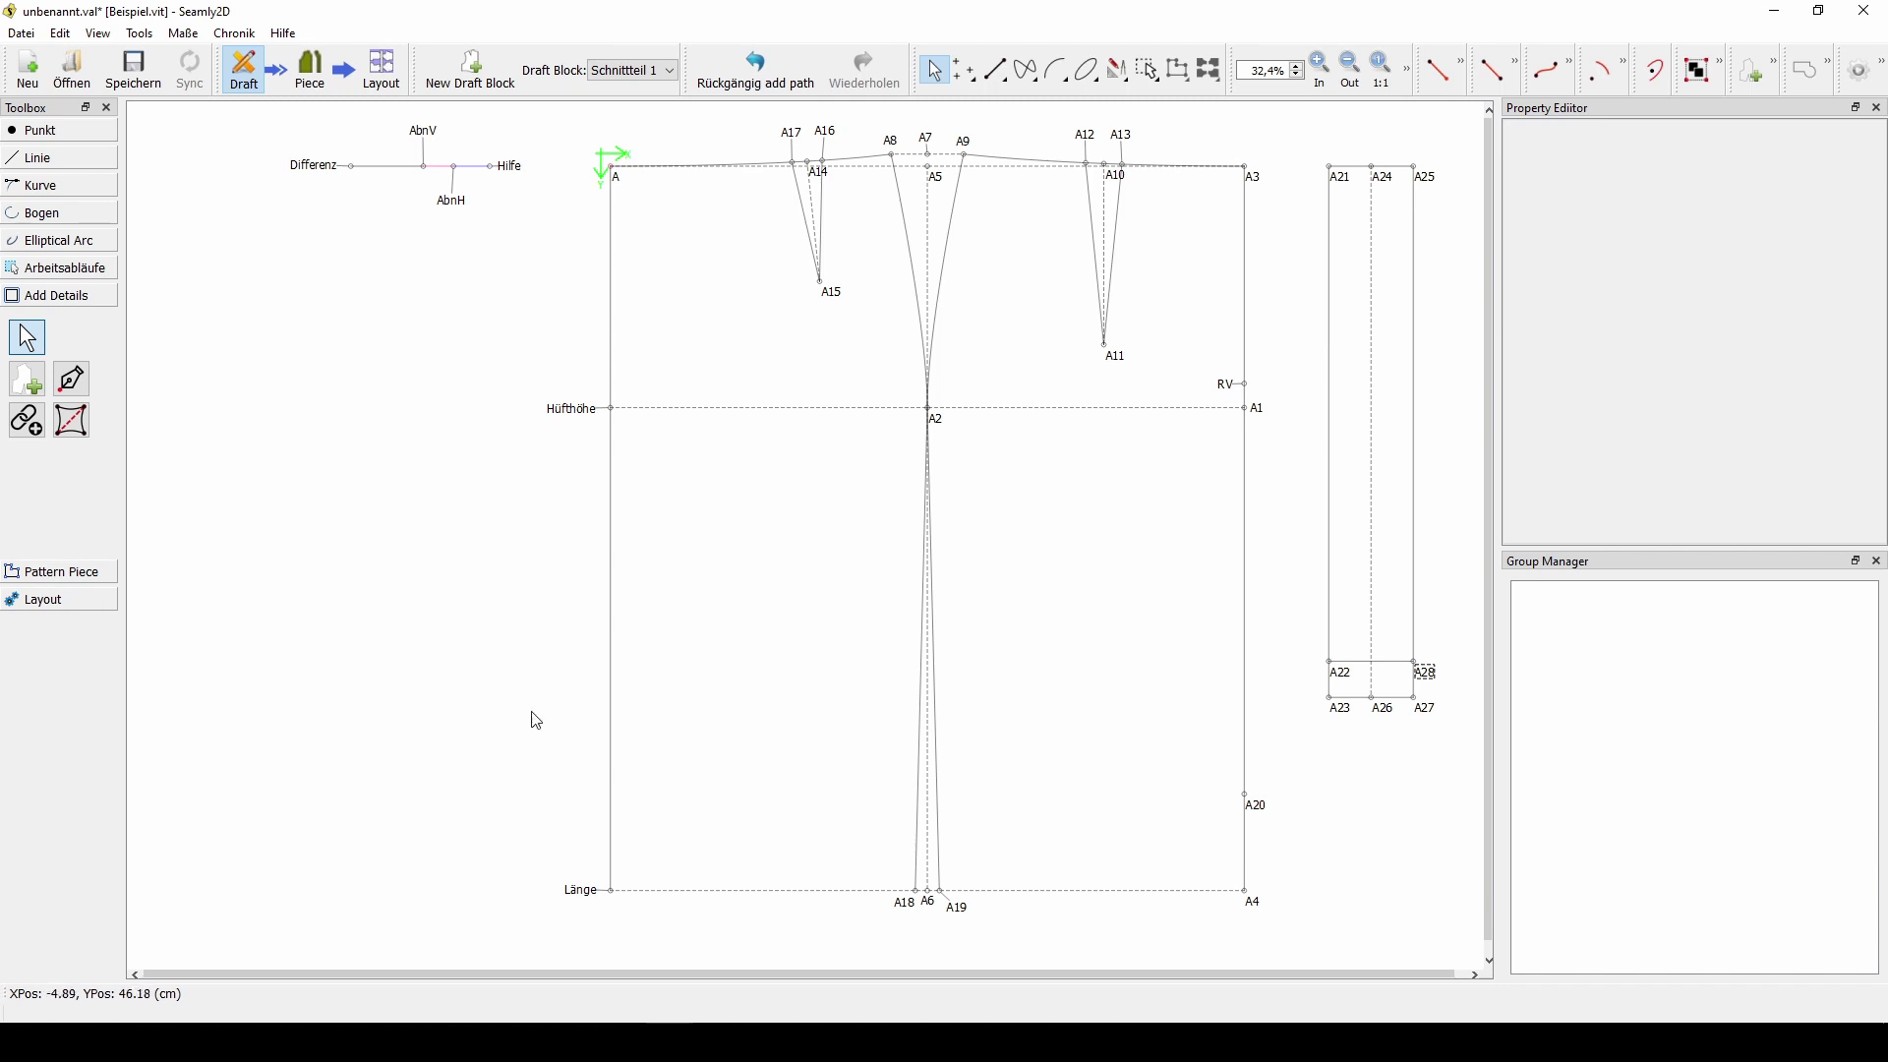
- Add a dash-dot internal path from A24 to A26 on Bund, then view the pieces
left_click(72, 423)
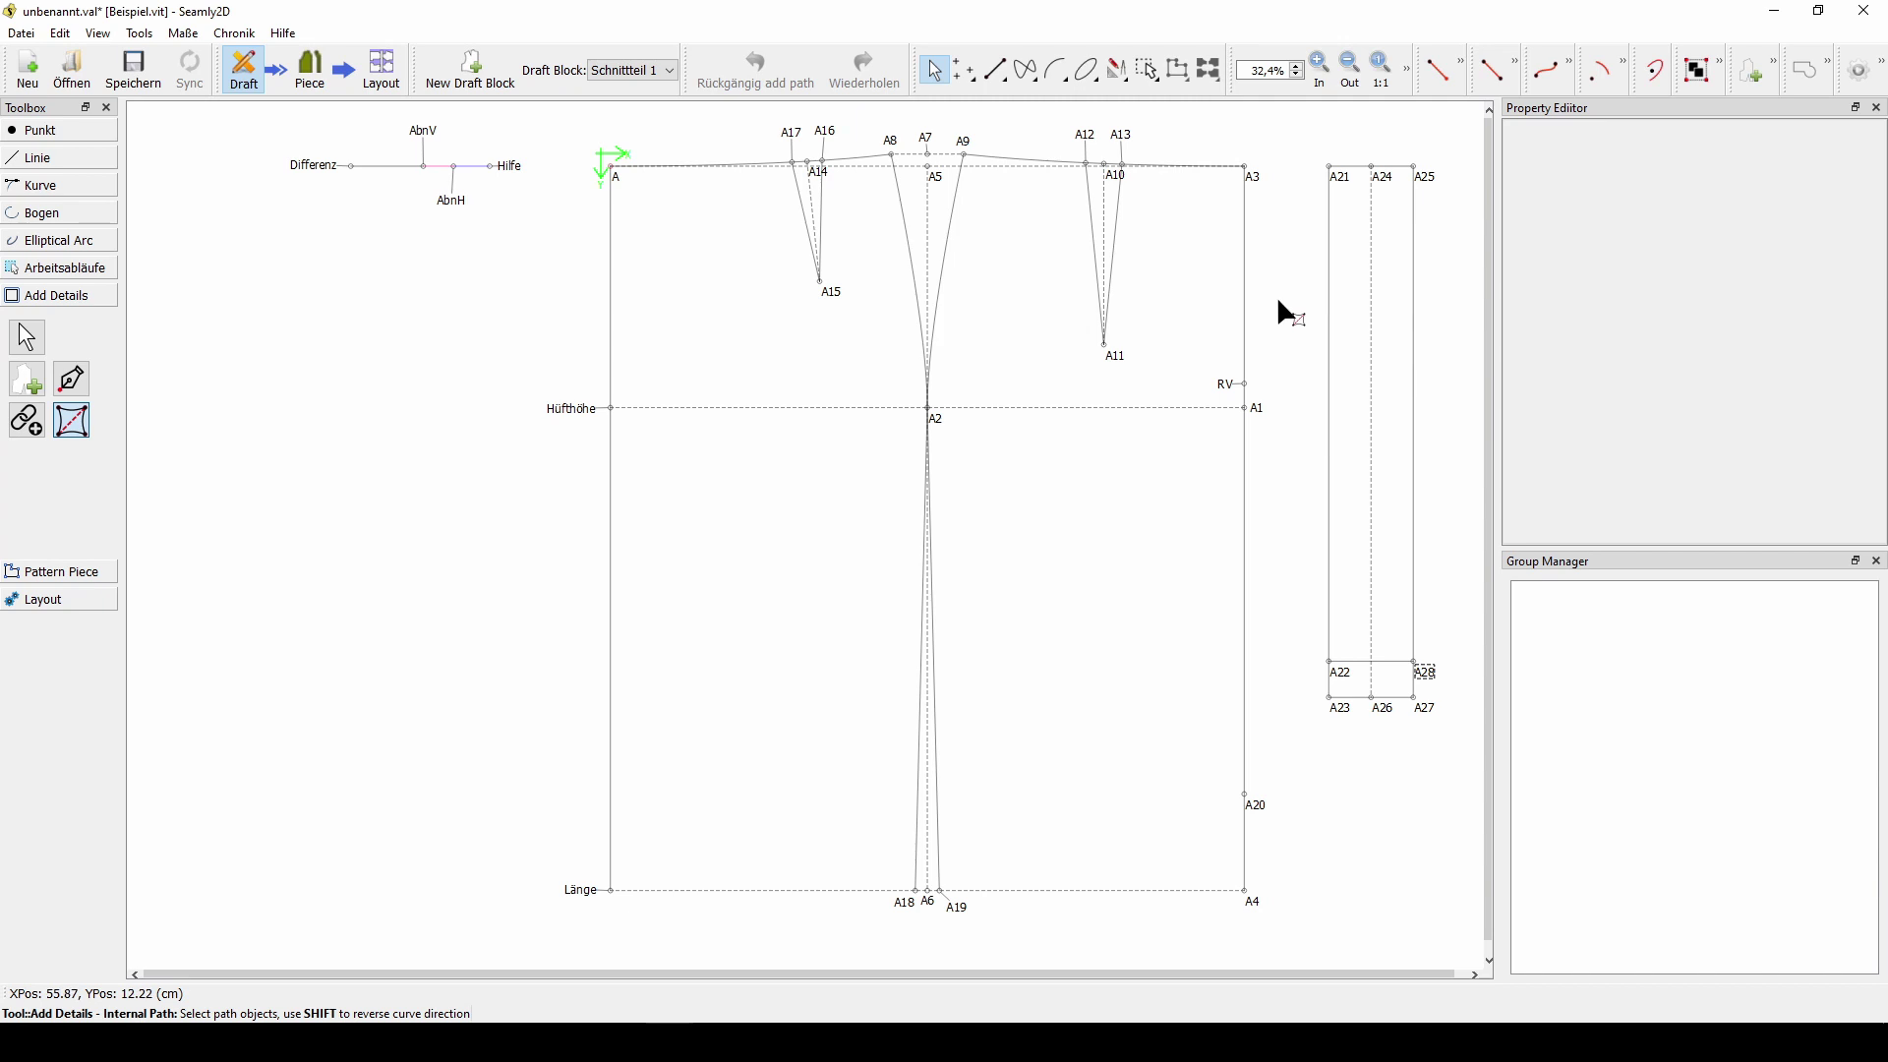
left_click(1383, 177)
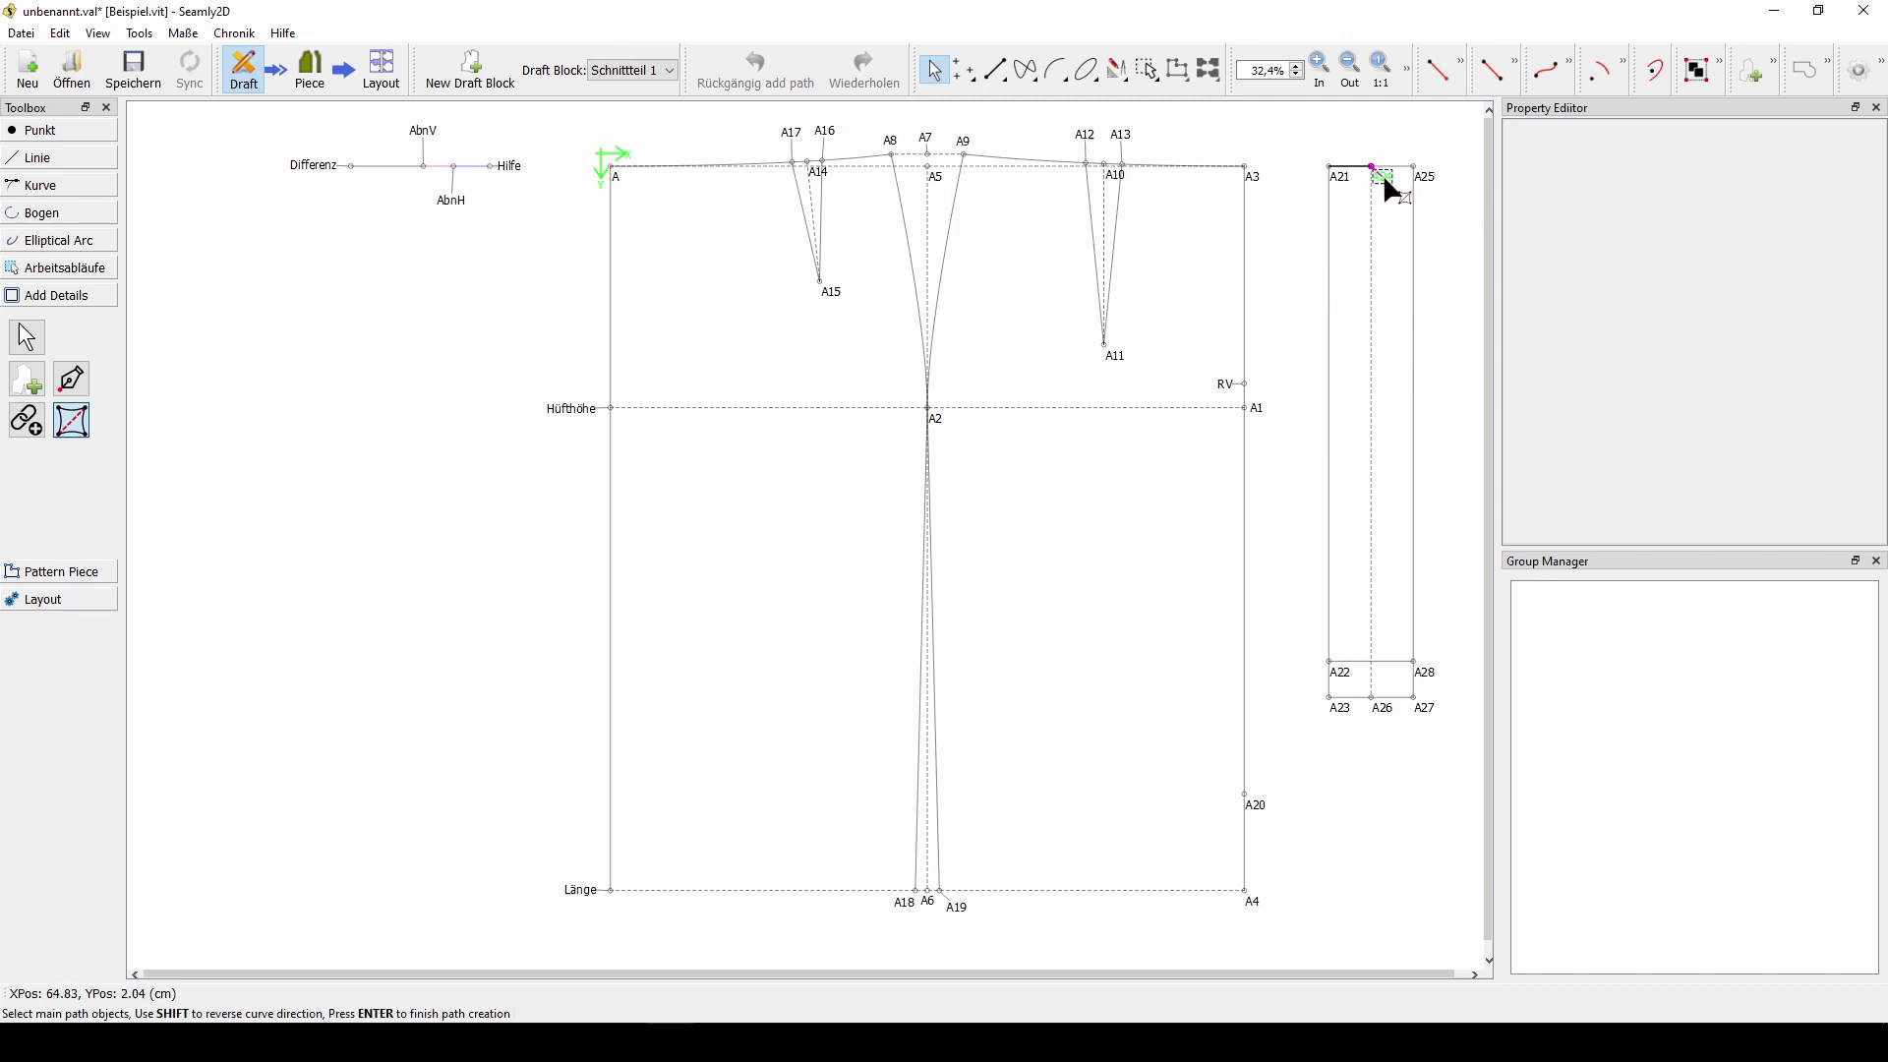
left_click(1376, 699)
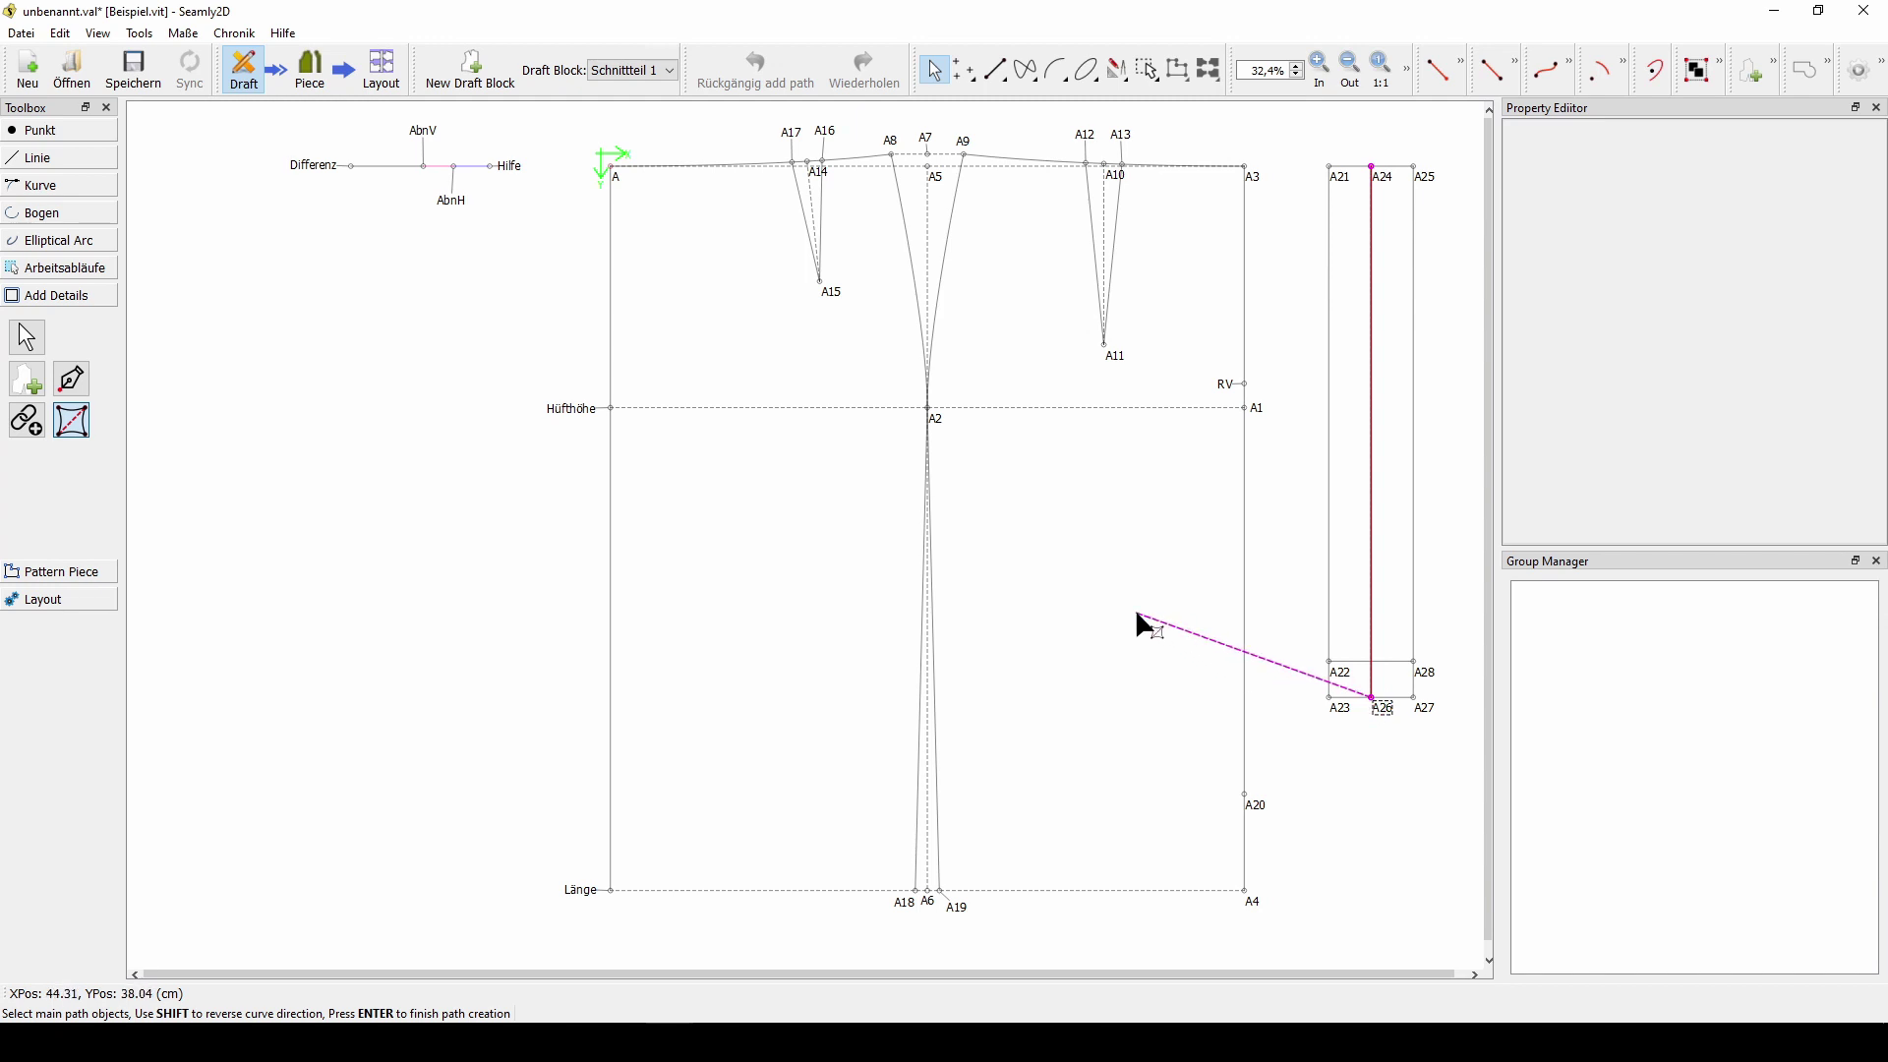
key("Return")
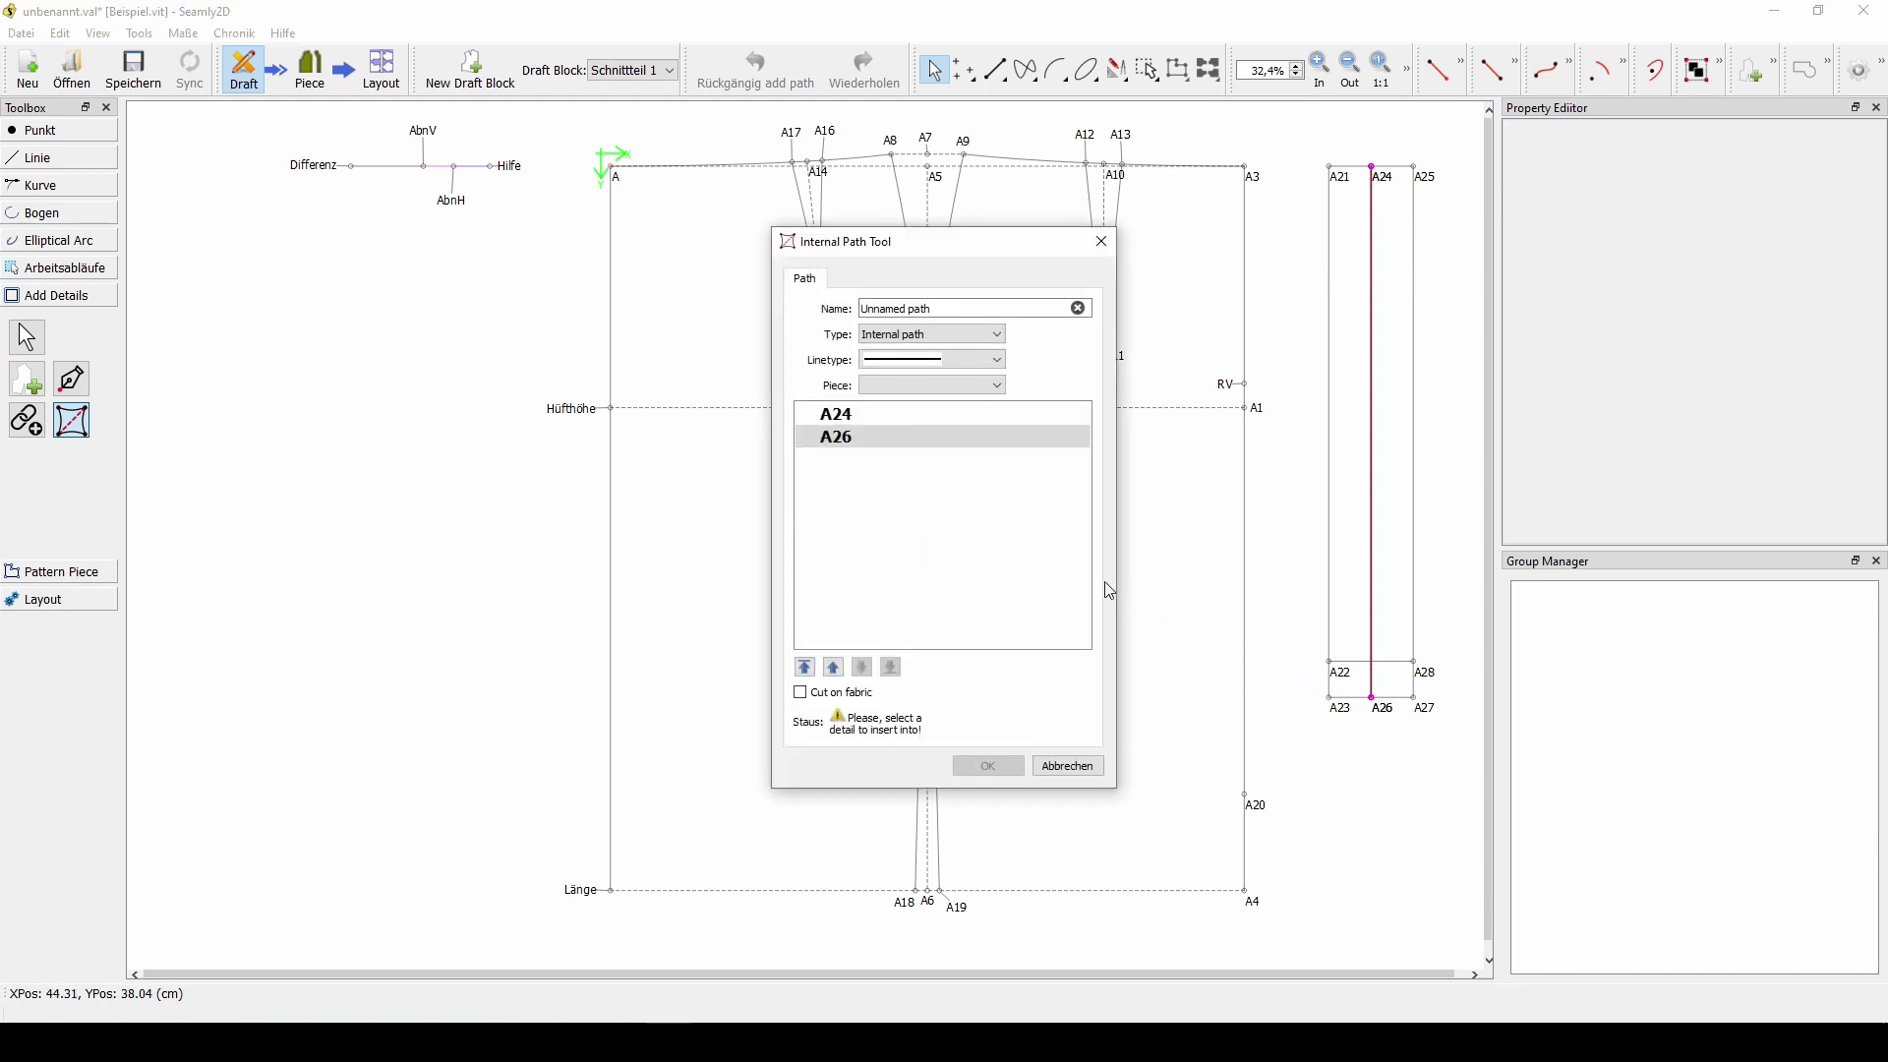
left_click(963, 362)
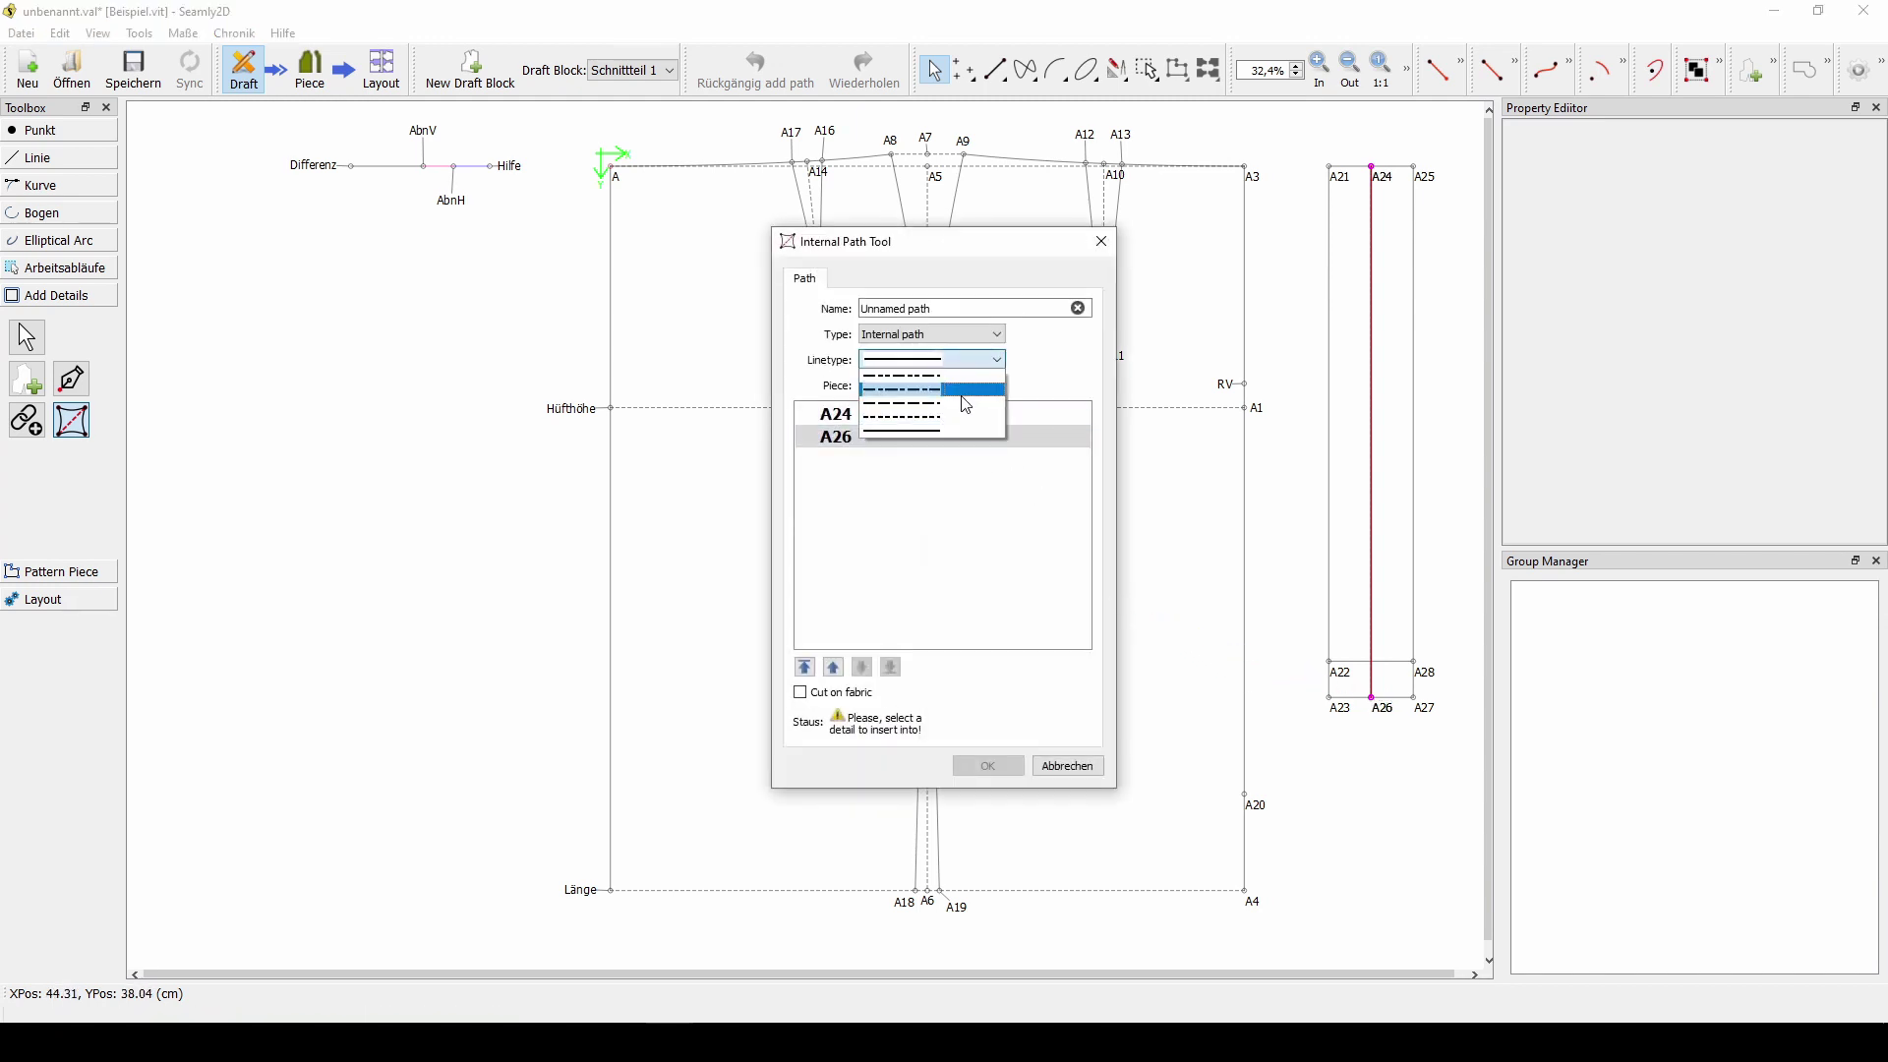
left_click(966, 403)
left_click(967, 393)
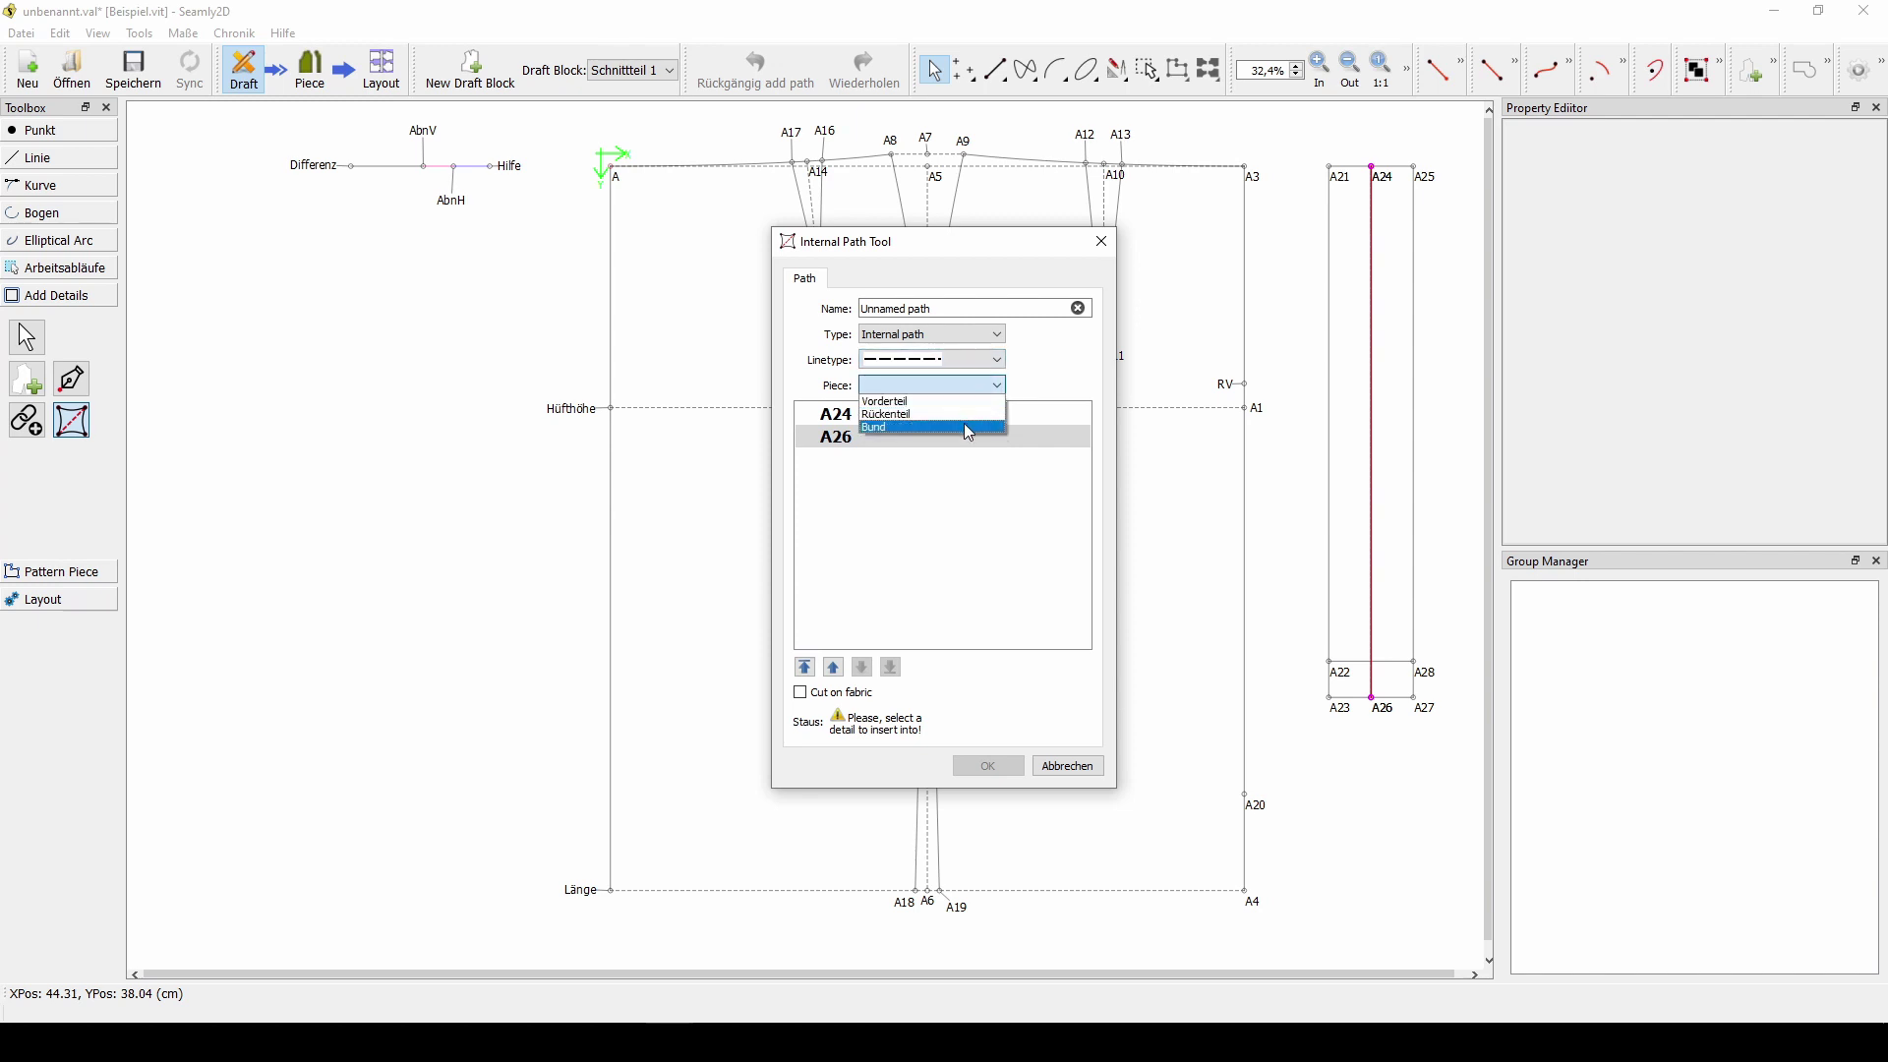
left_click(969, 429)
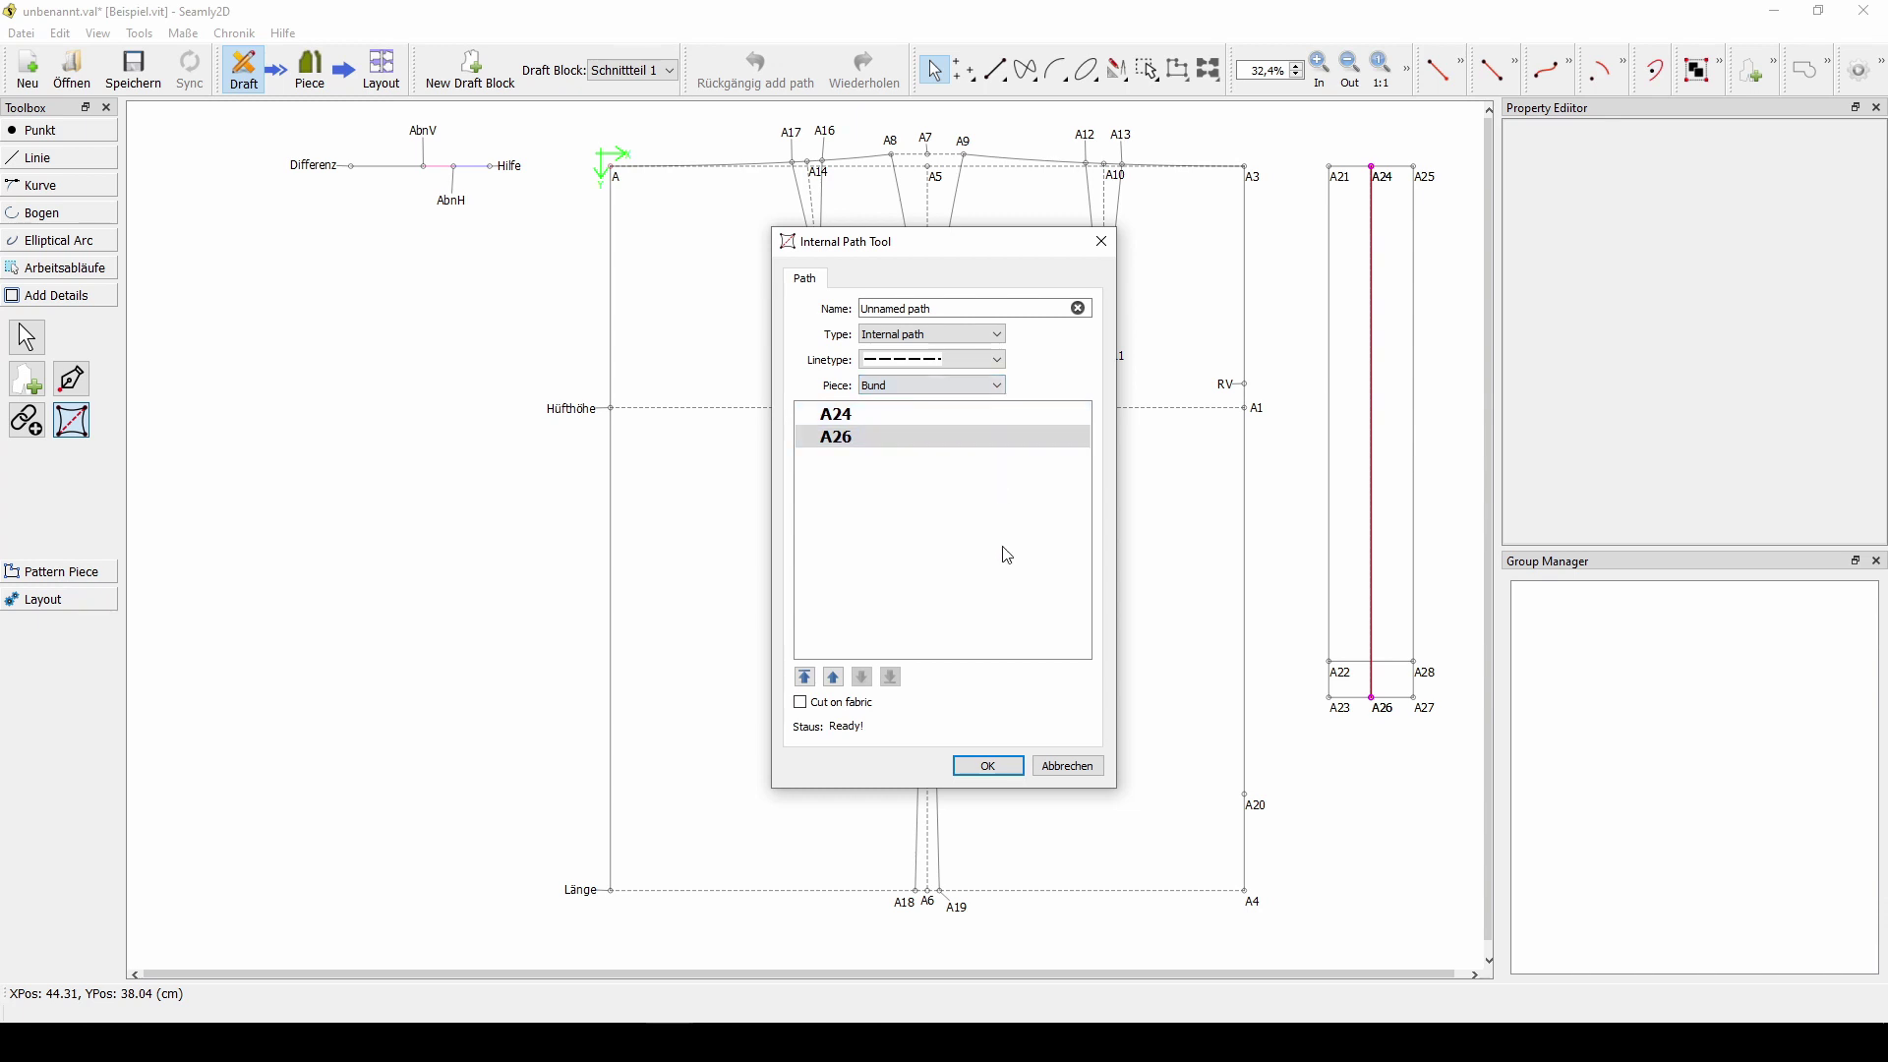
left_click(991, 766)
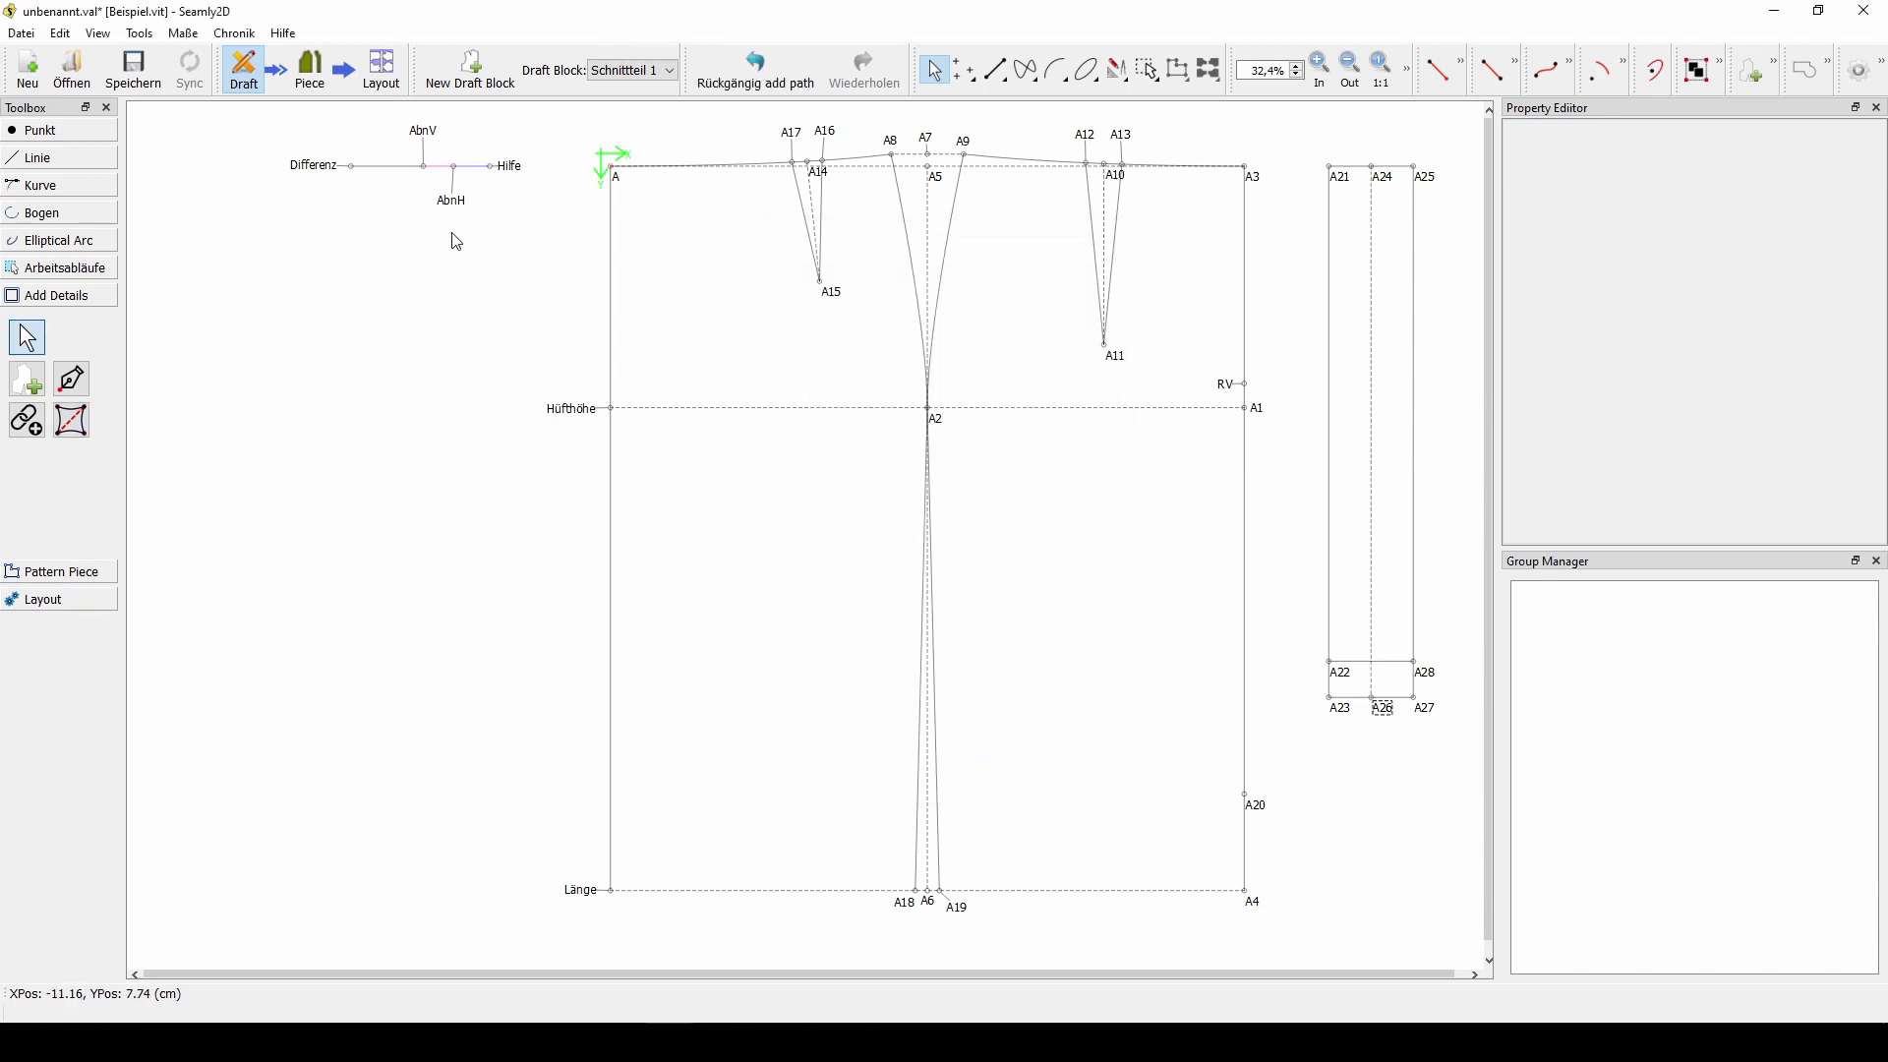
left_click(313, 86)
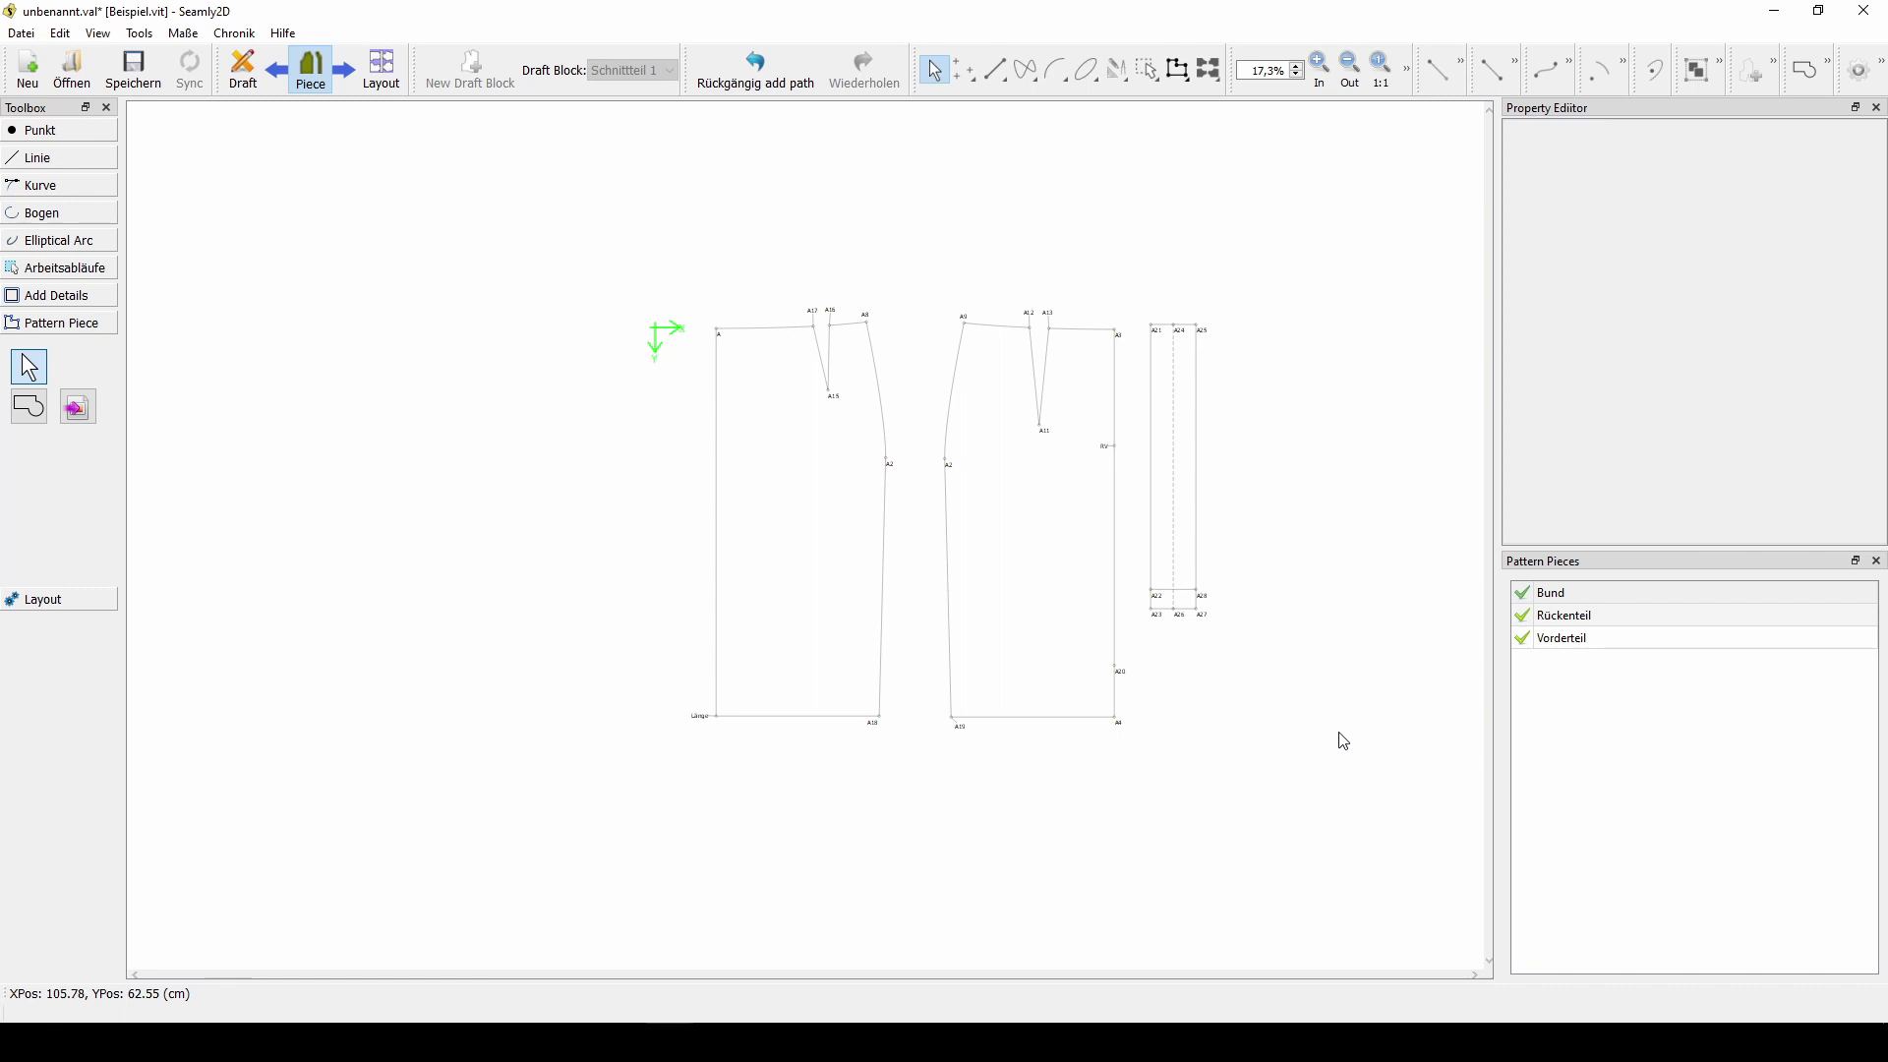
- Open the Maße menu to reach the measurement file options
left_click(192, 36)
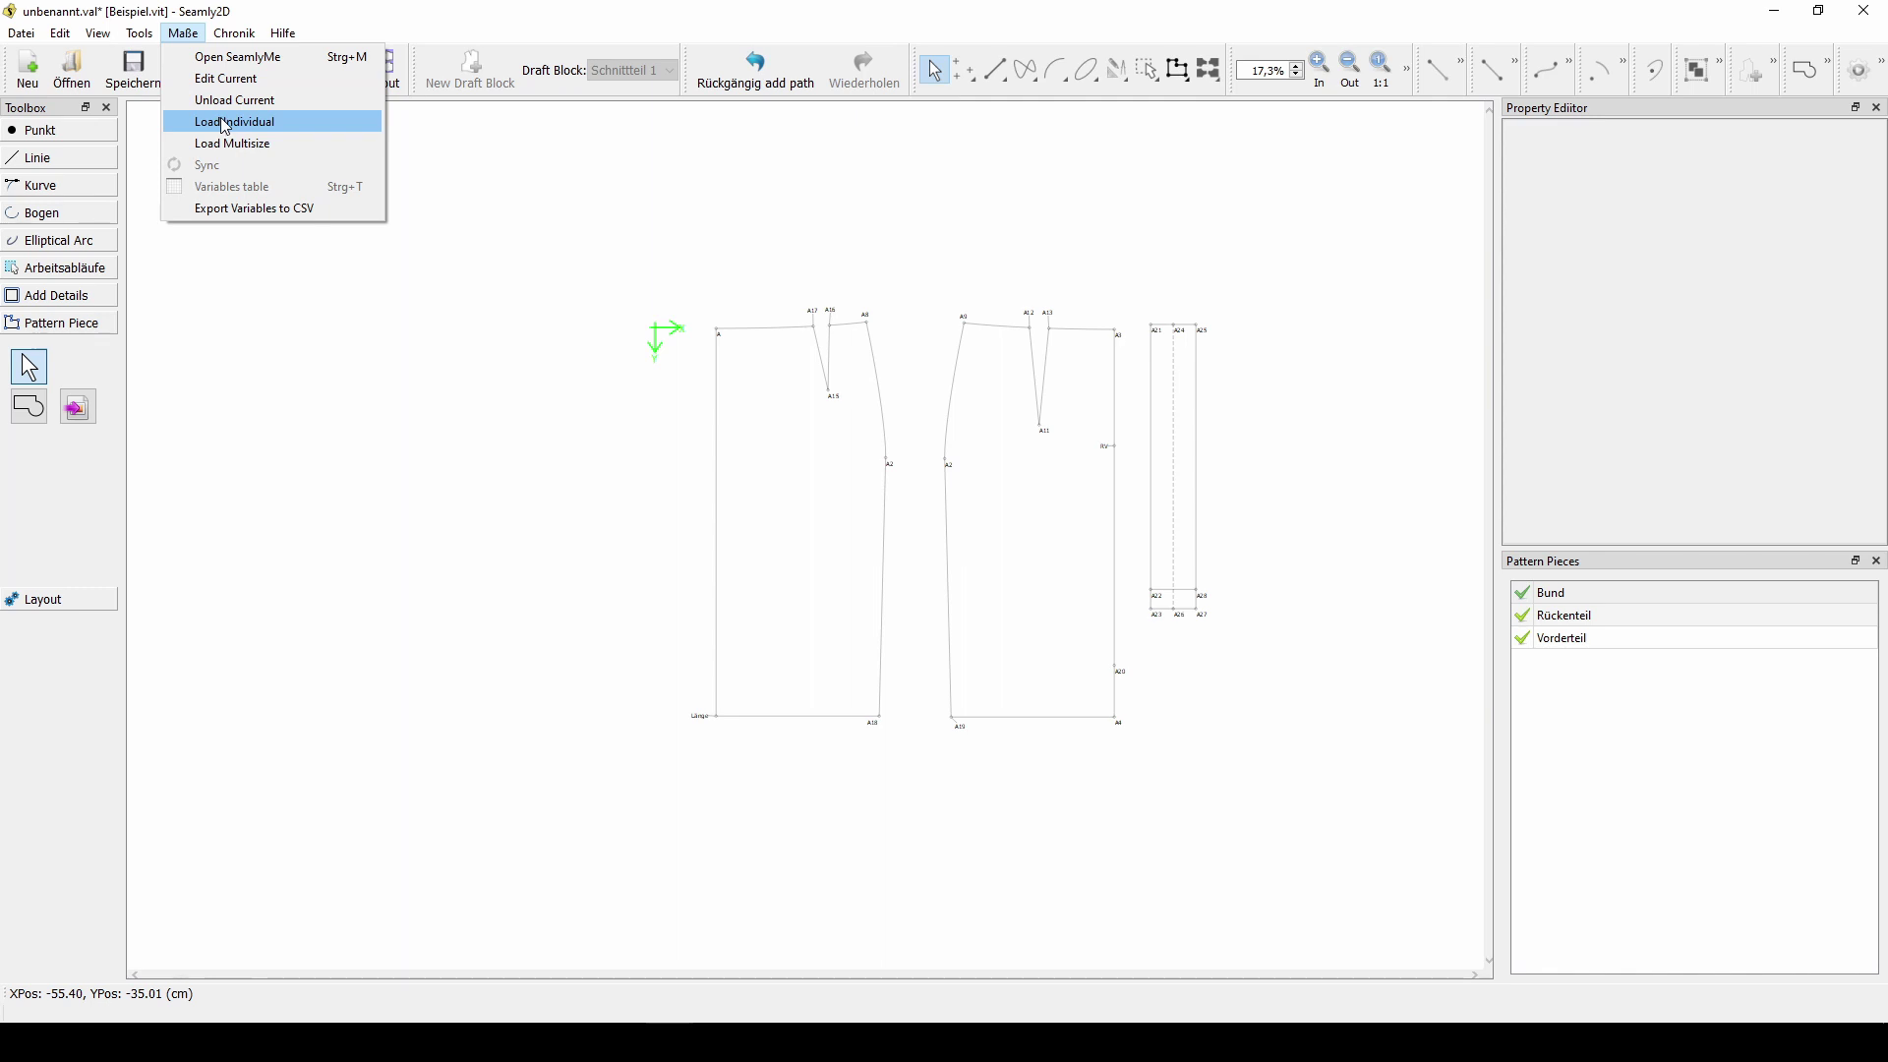
- Load Beispiel2.vit as the individual measurements to regrade the skirt pieces
left_click(226, 124)
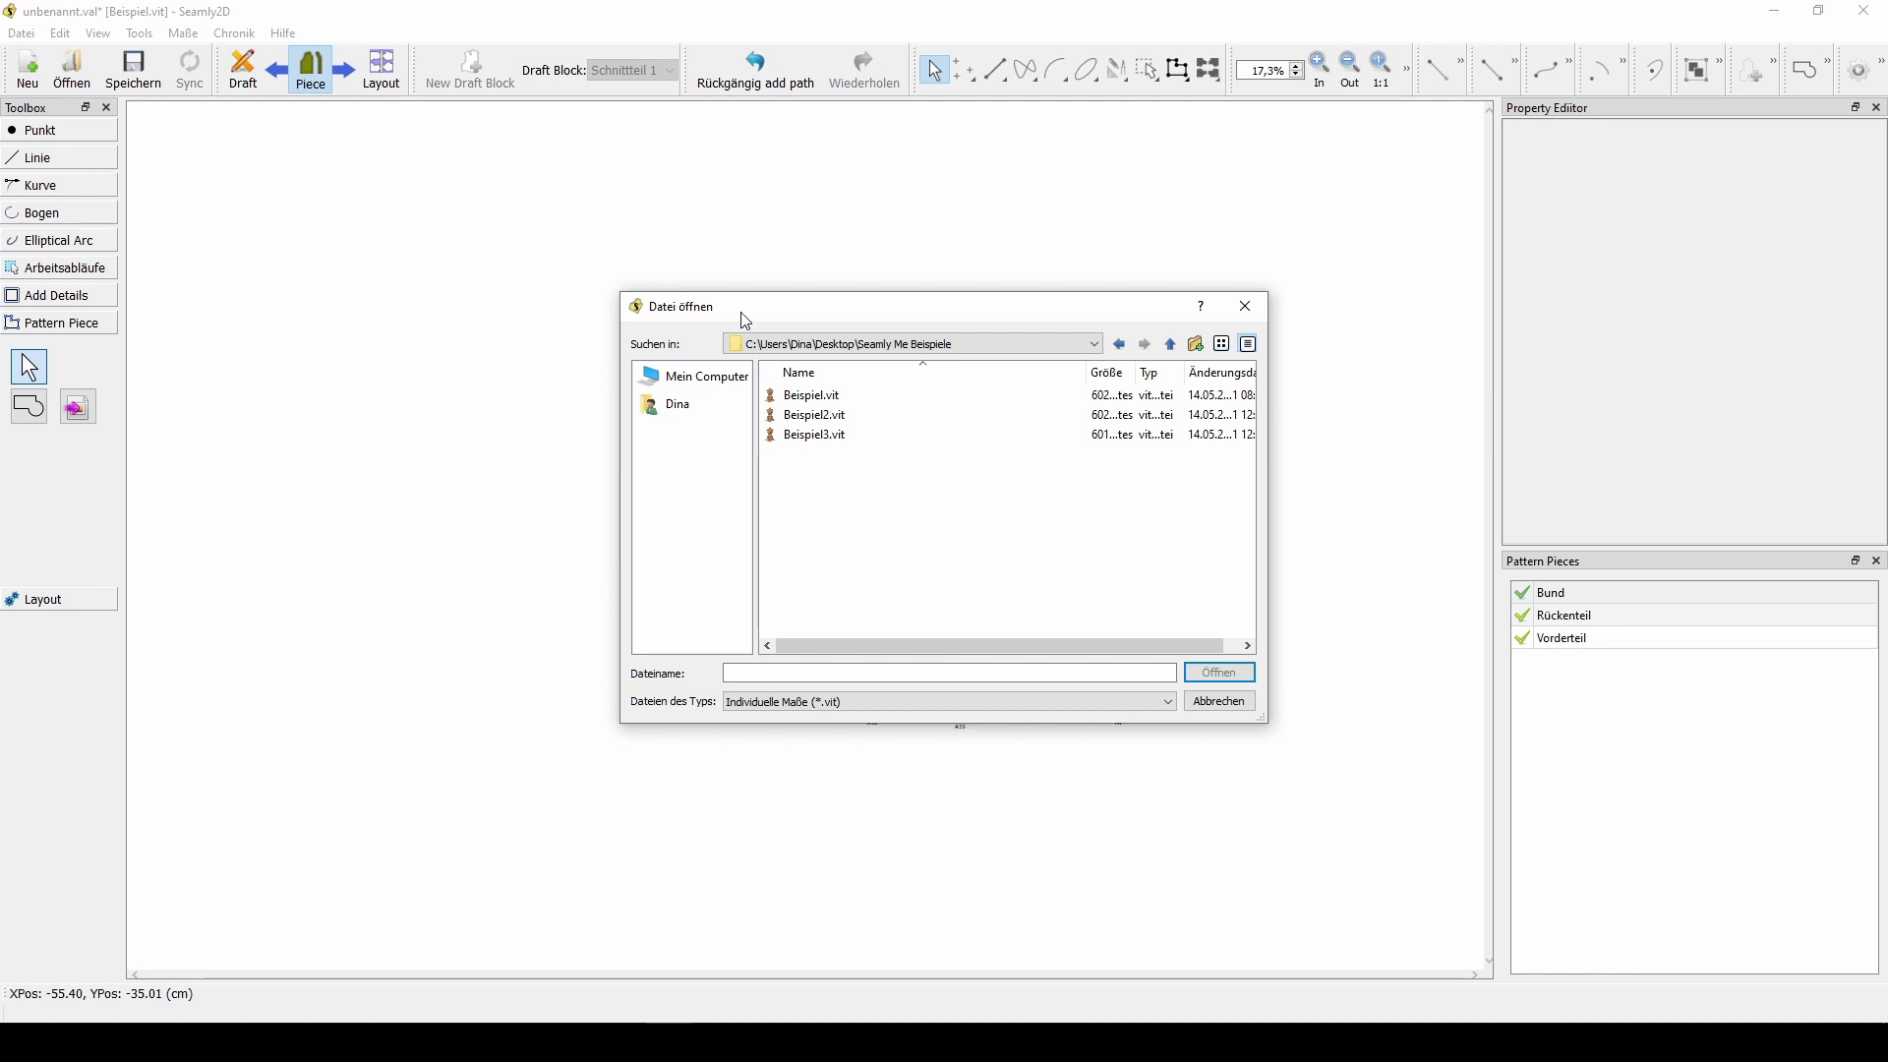
left_click(804, 417)
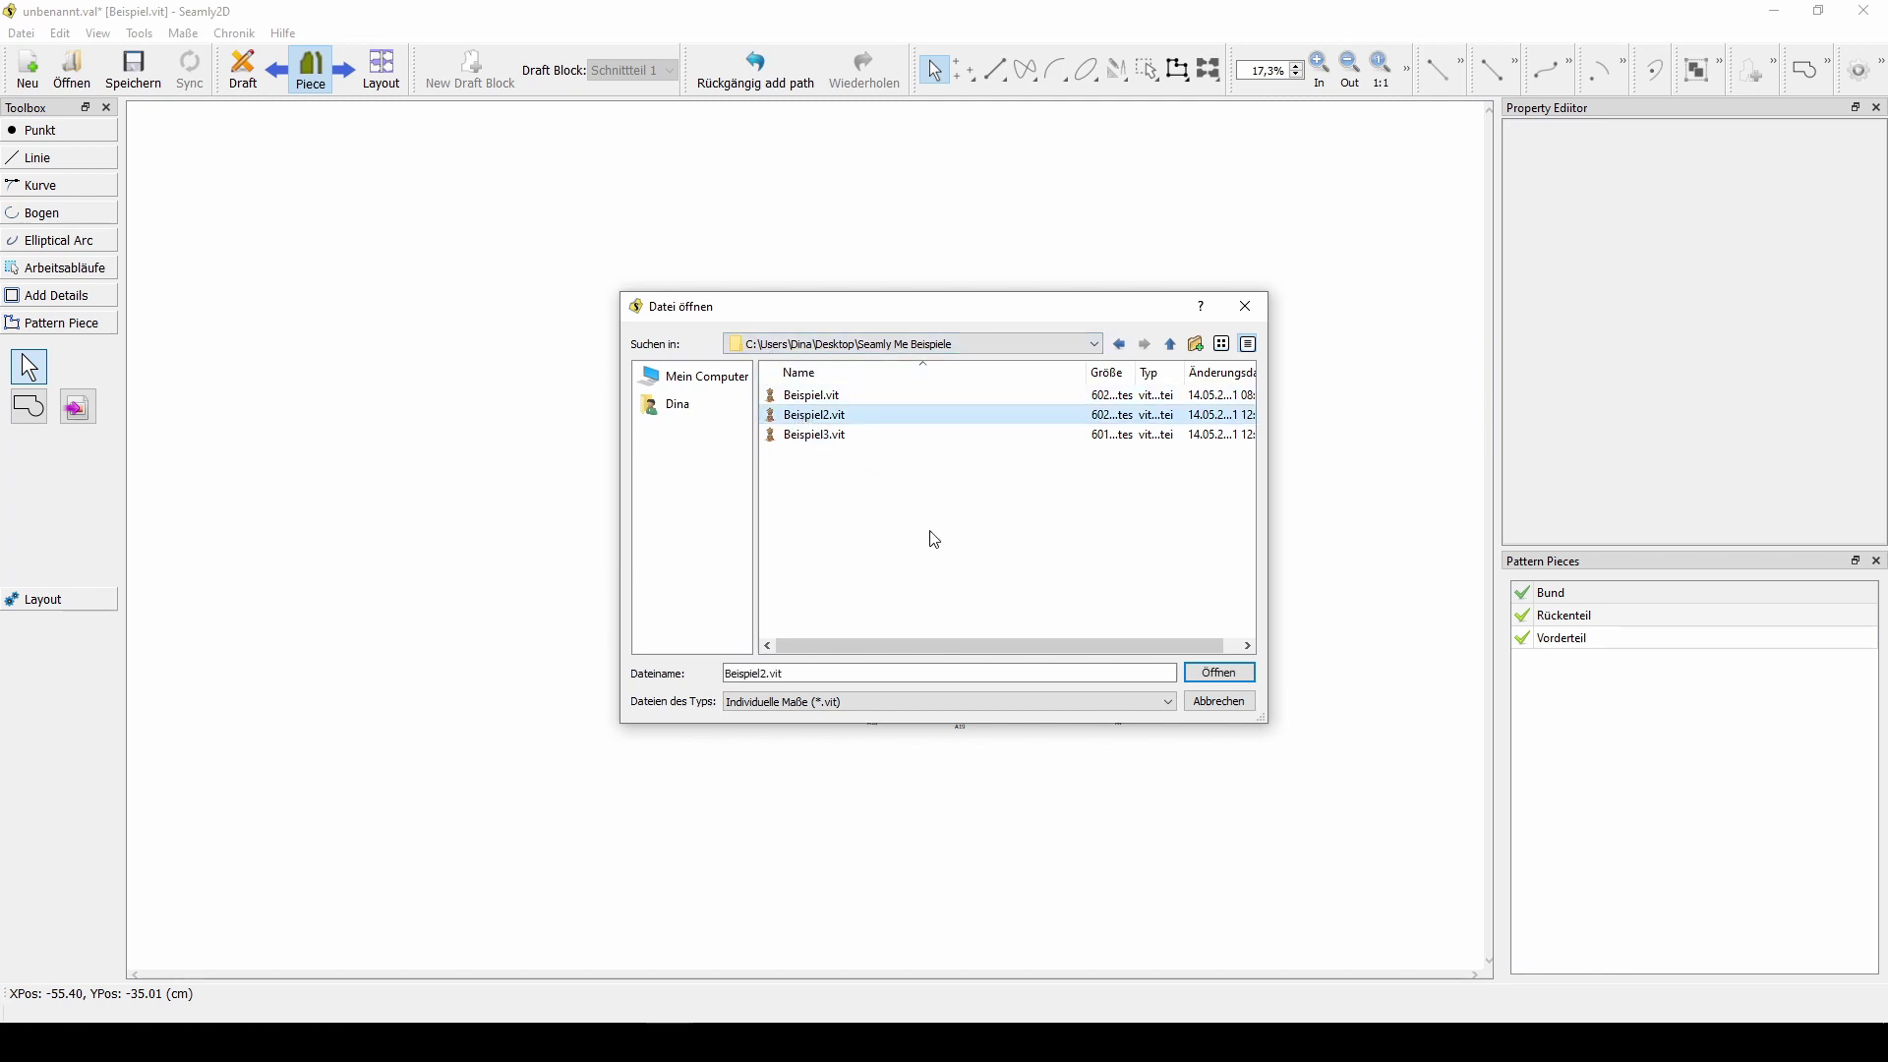
left_click(1217, 675)
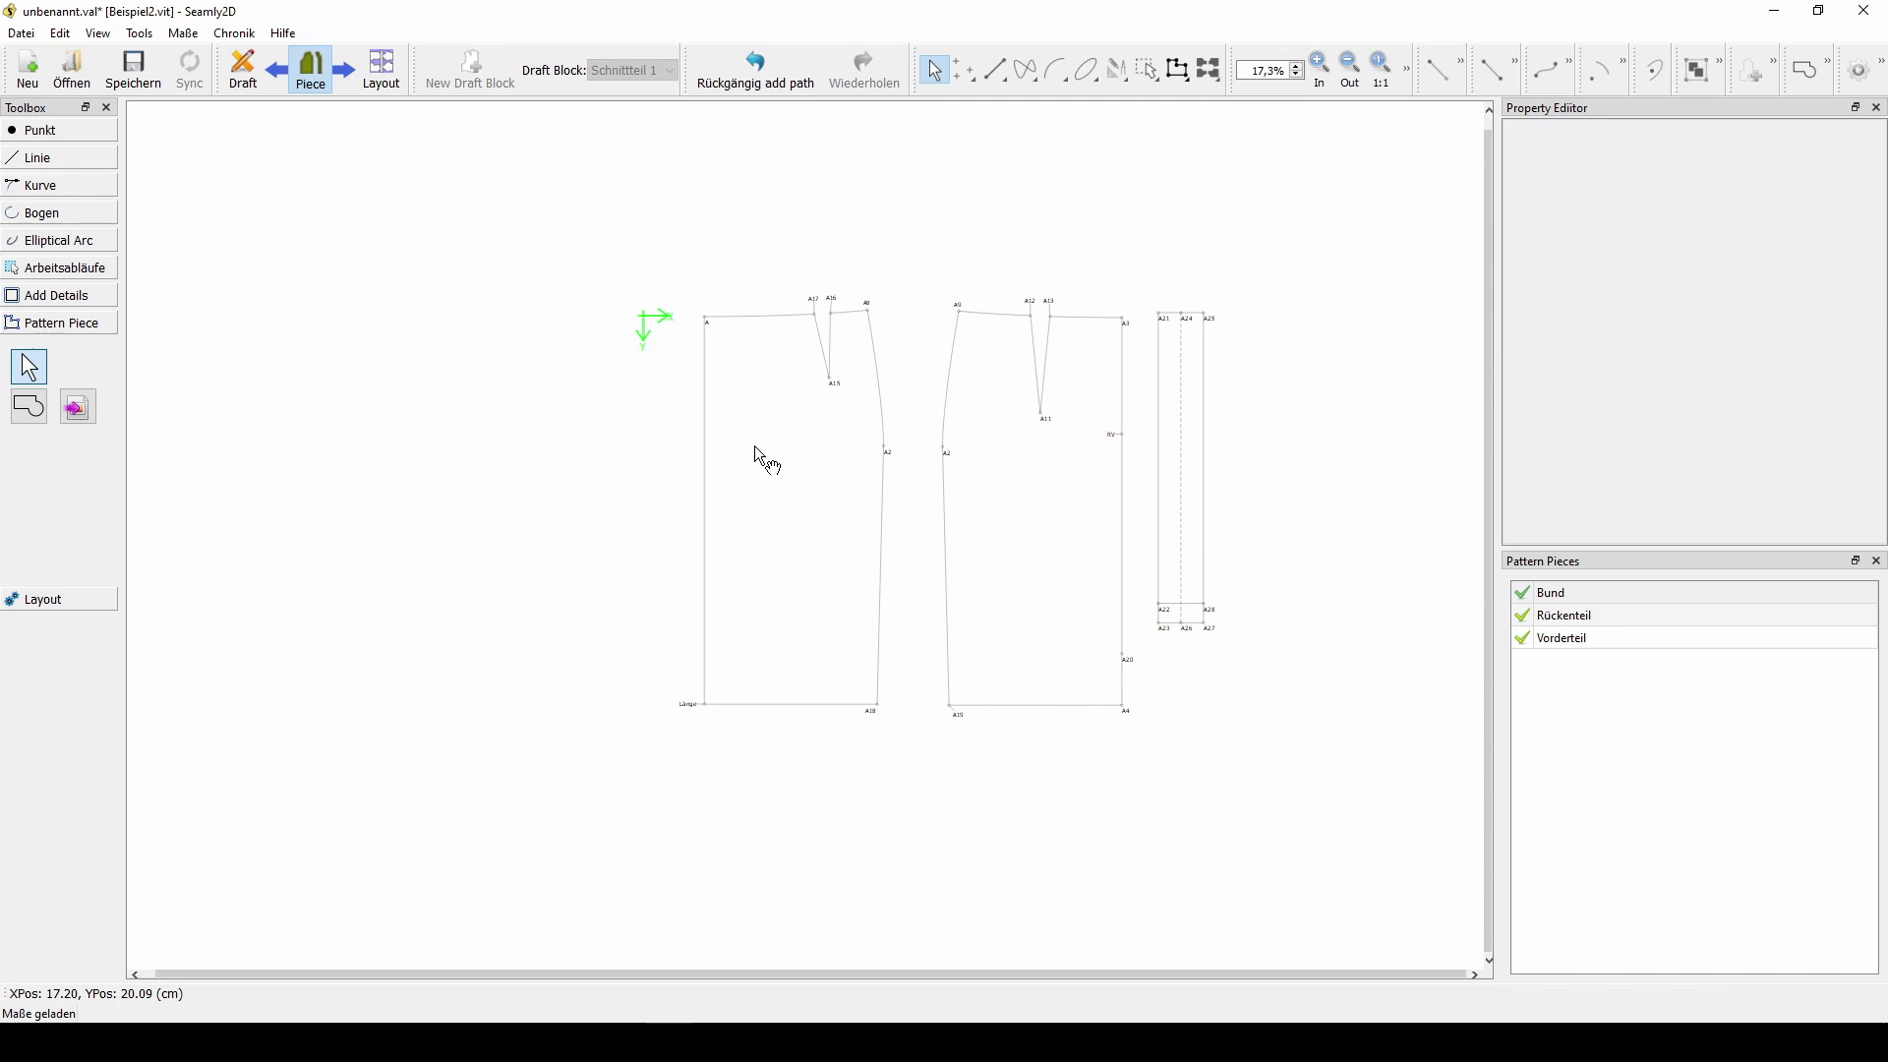
left_click(181, 36)
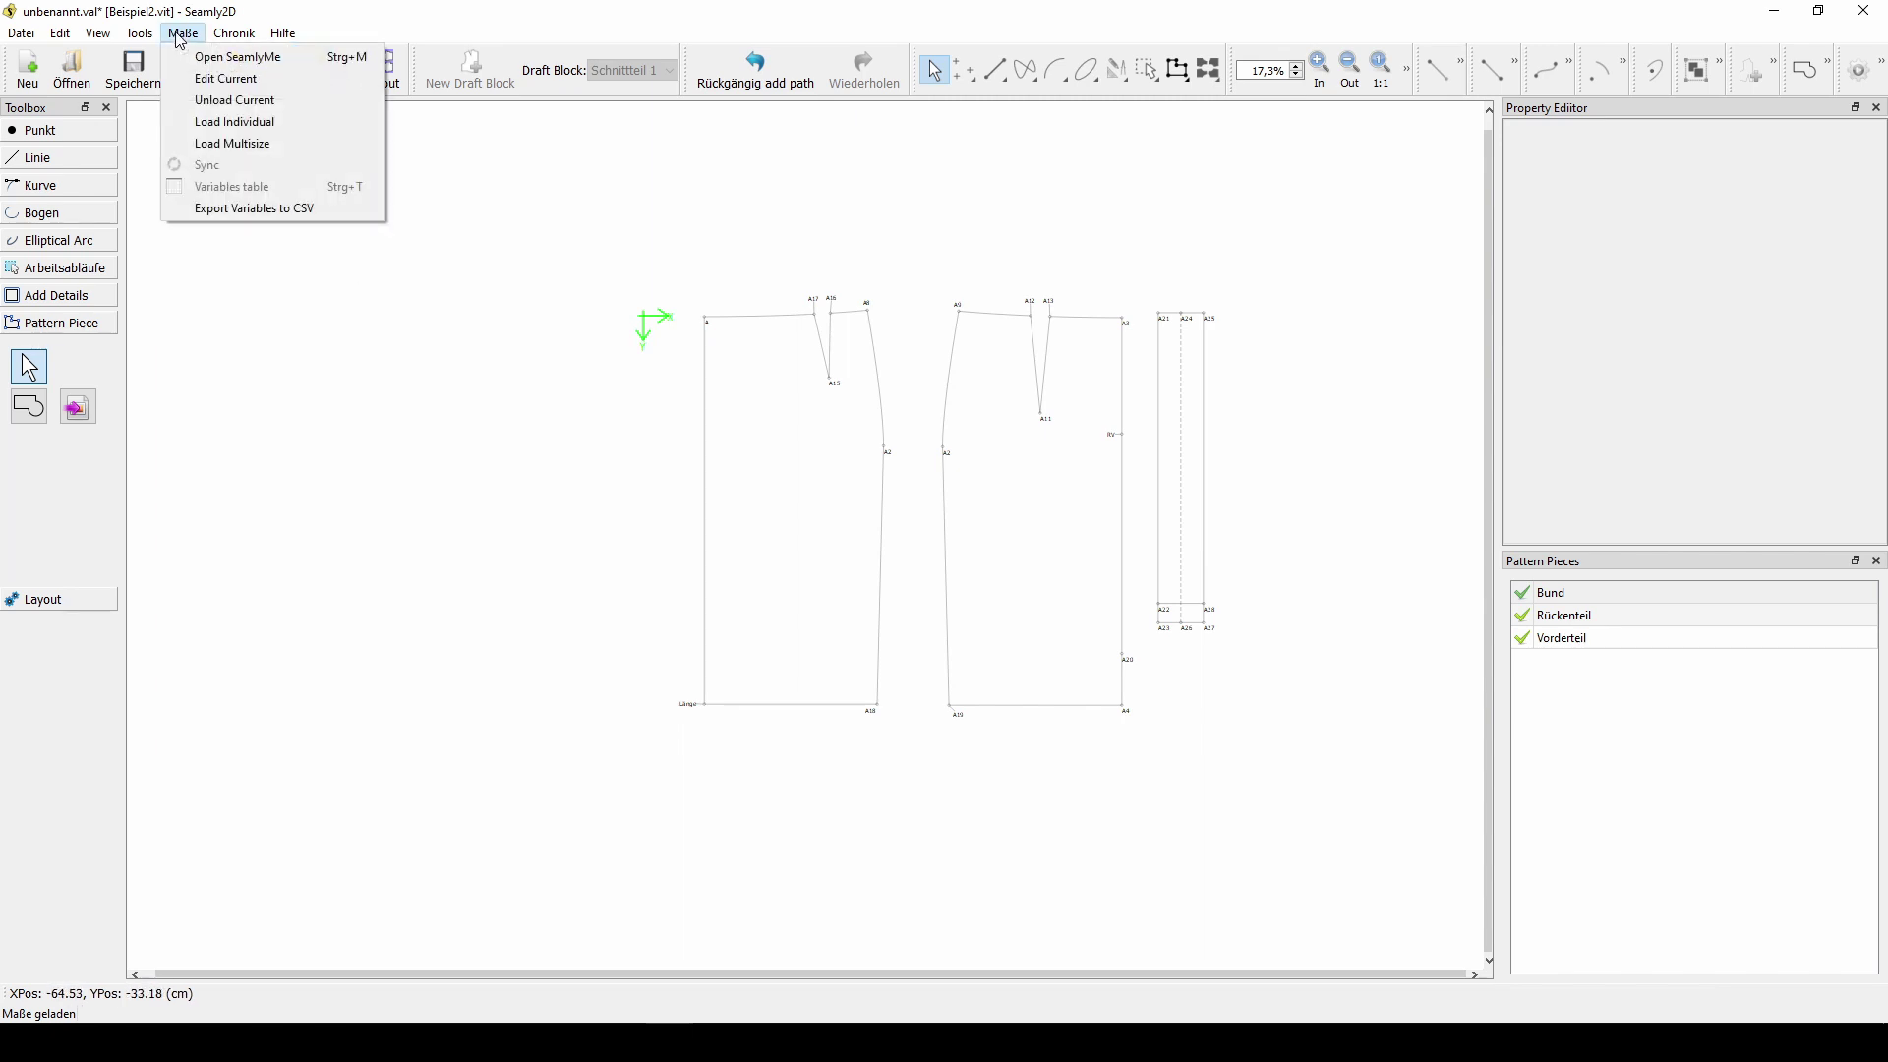
- Load Beispiel3.vit individual measurements, then return to the draft construction
left_click(196, 122)
left_click_drag(964, 315, 376, 178)
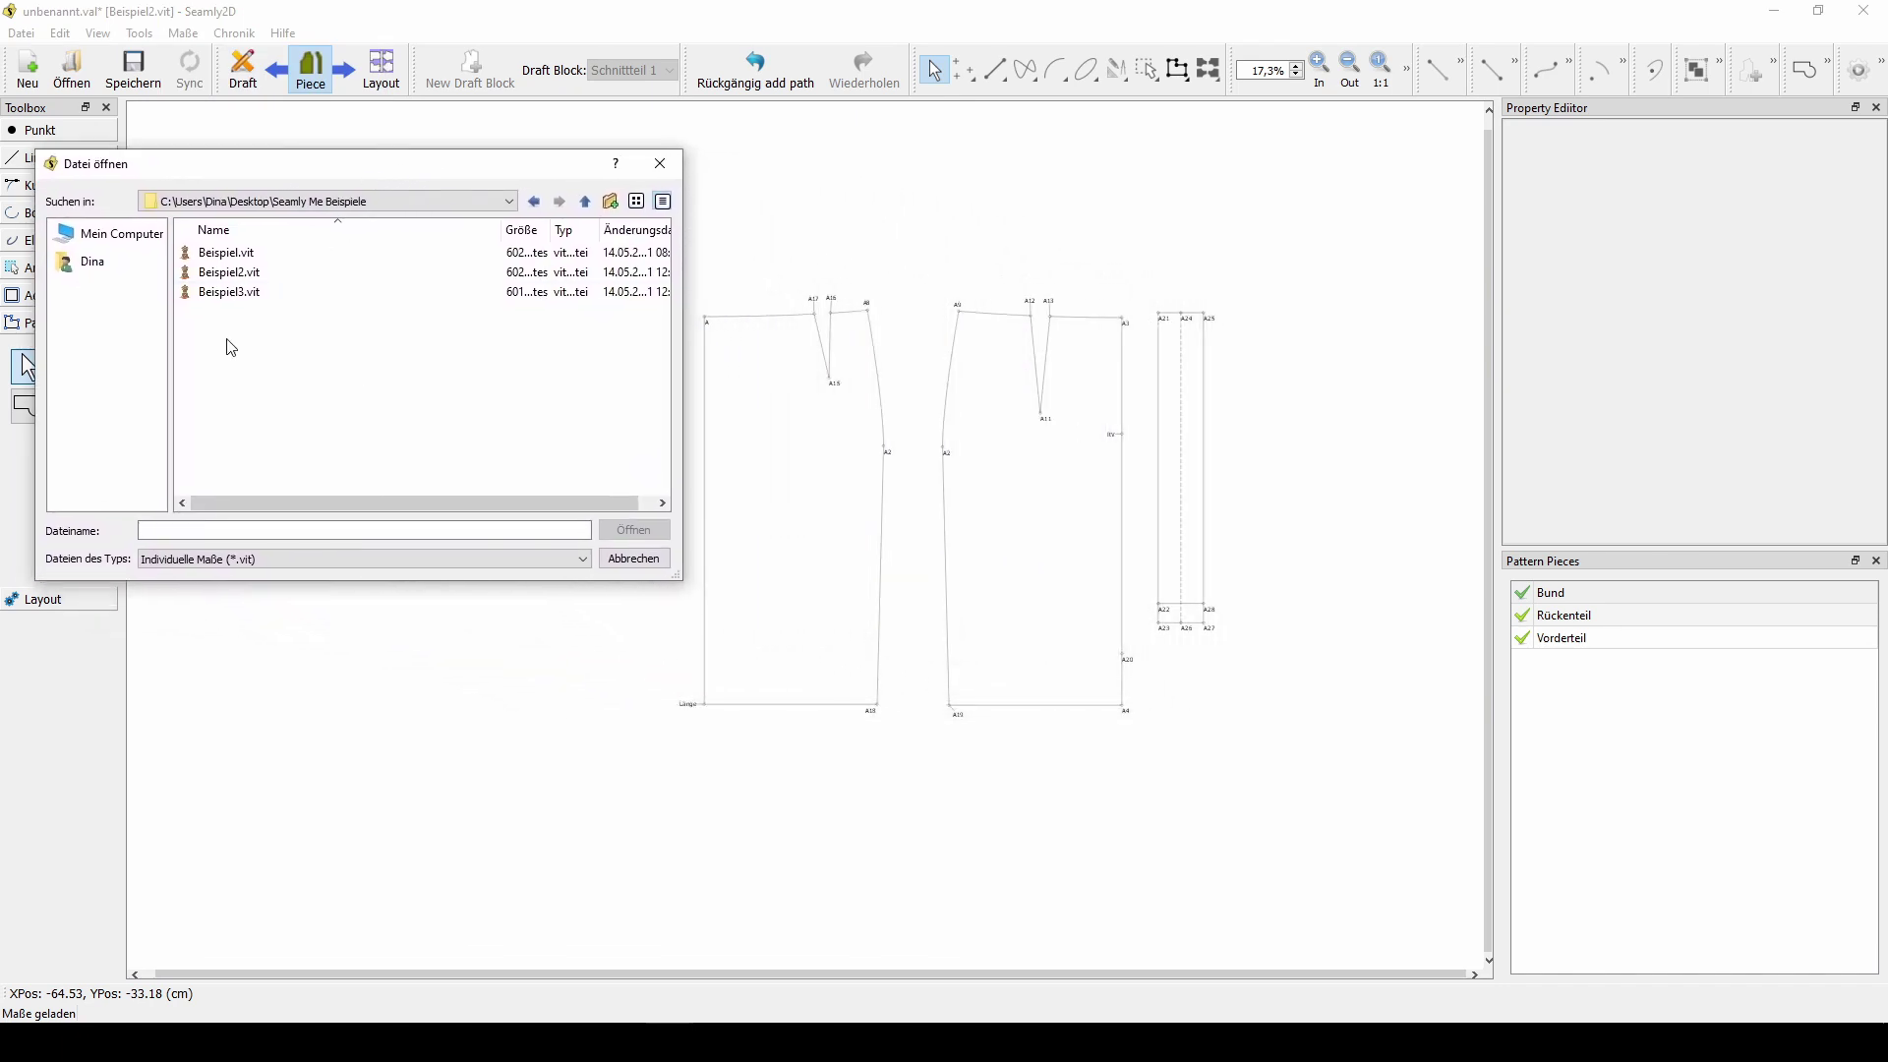
left_click(225, 295)
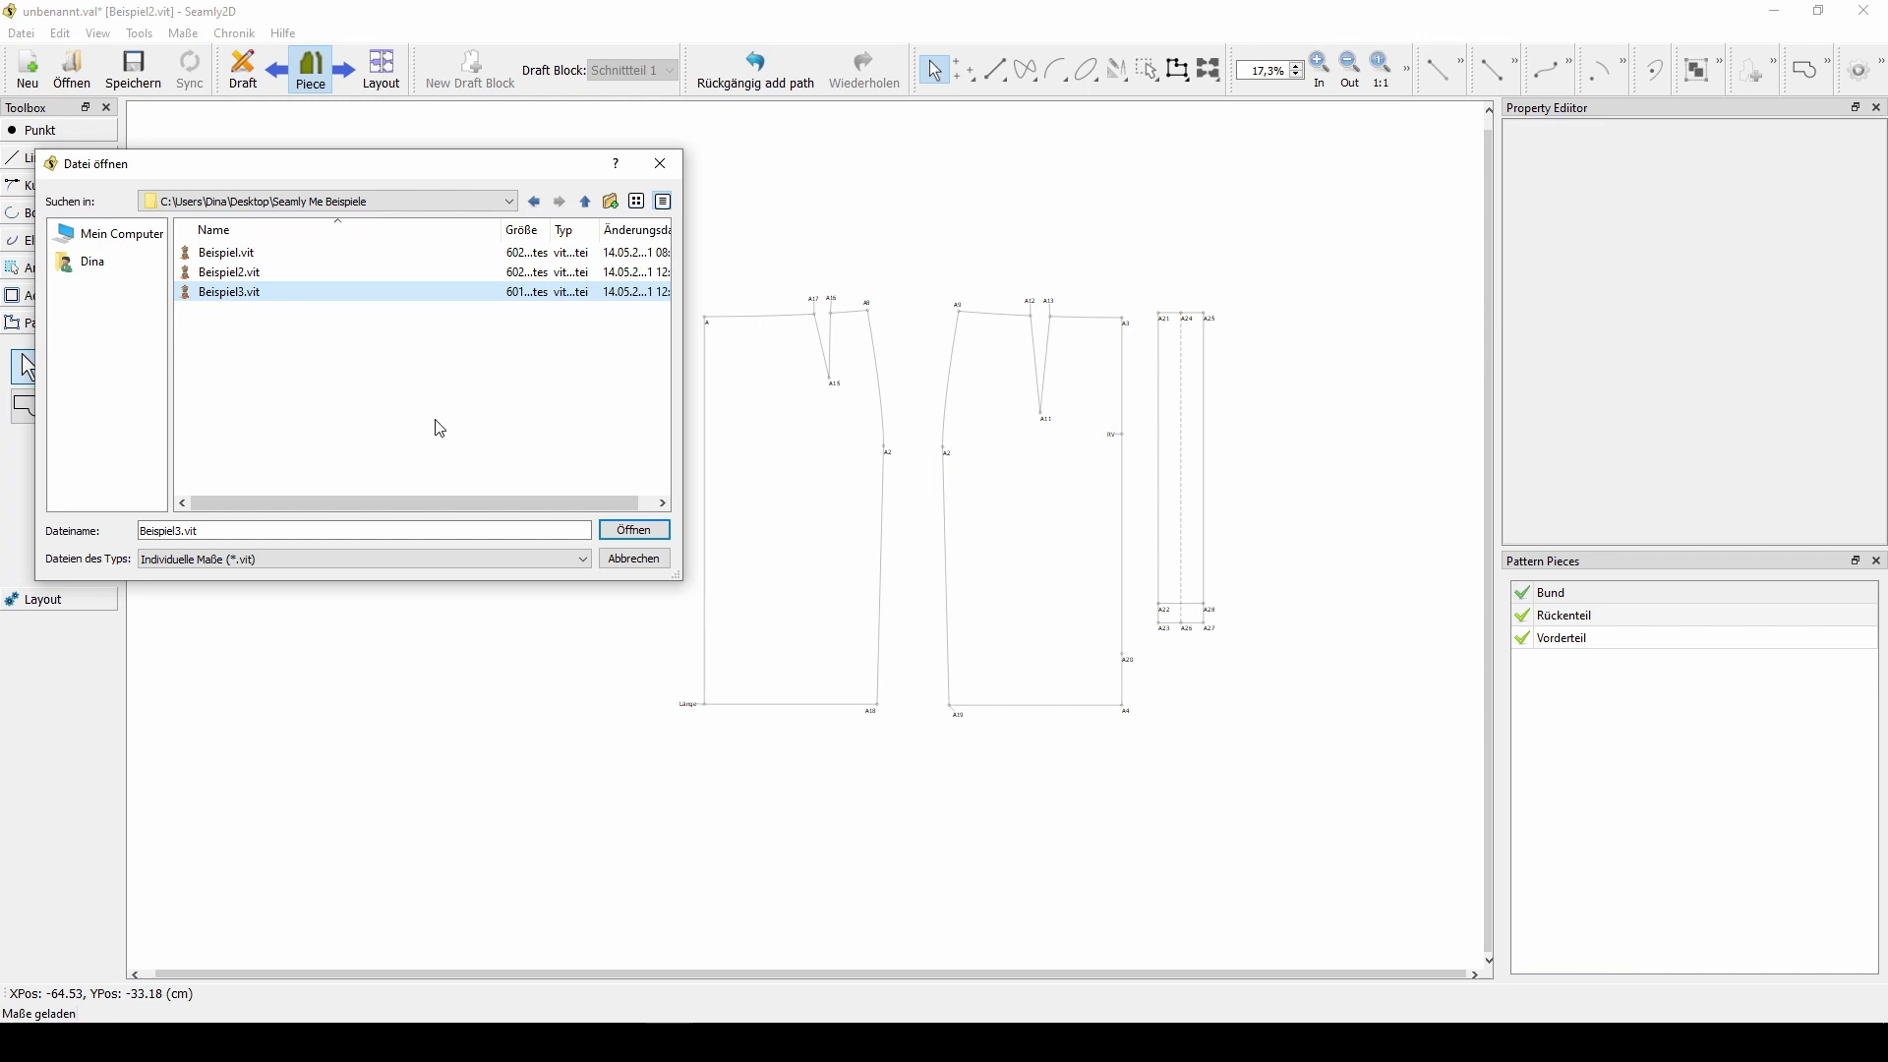
left_click(615, 532)
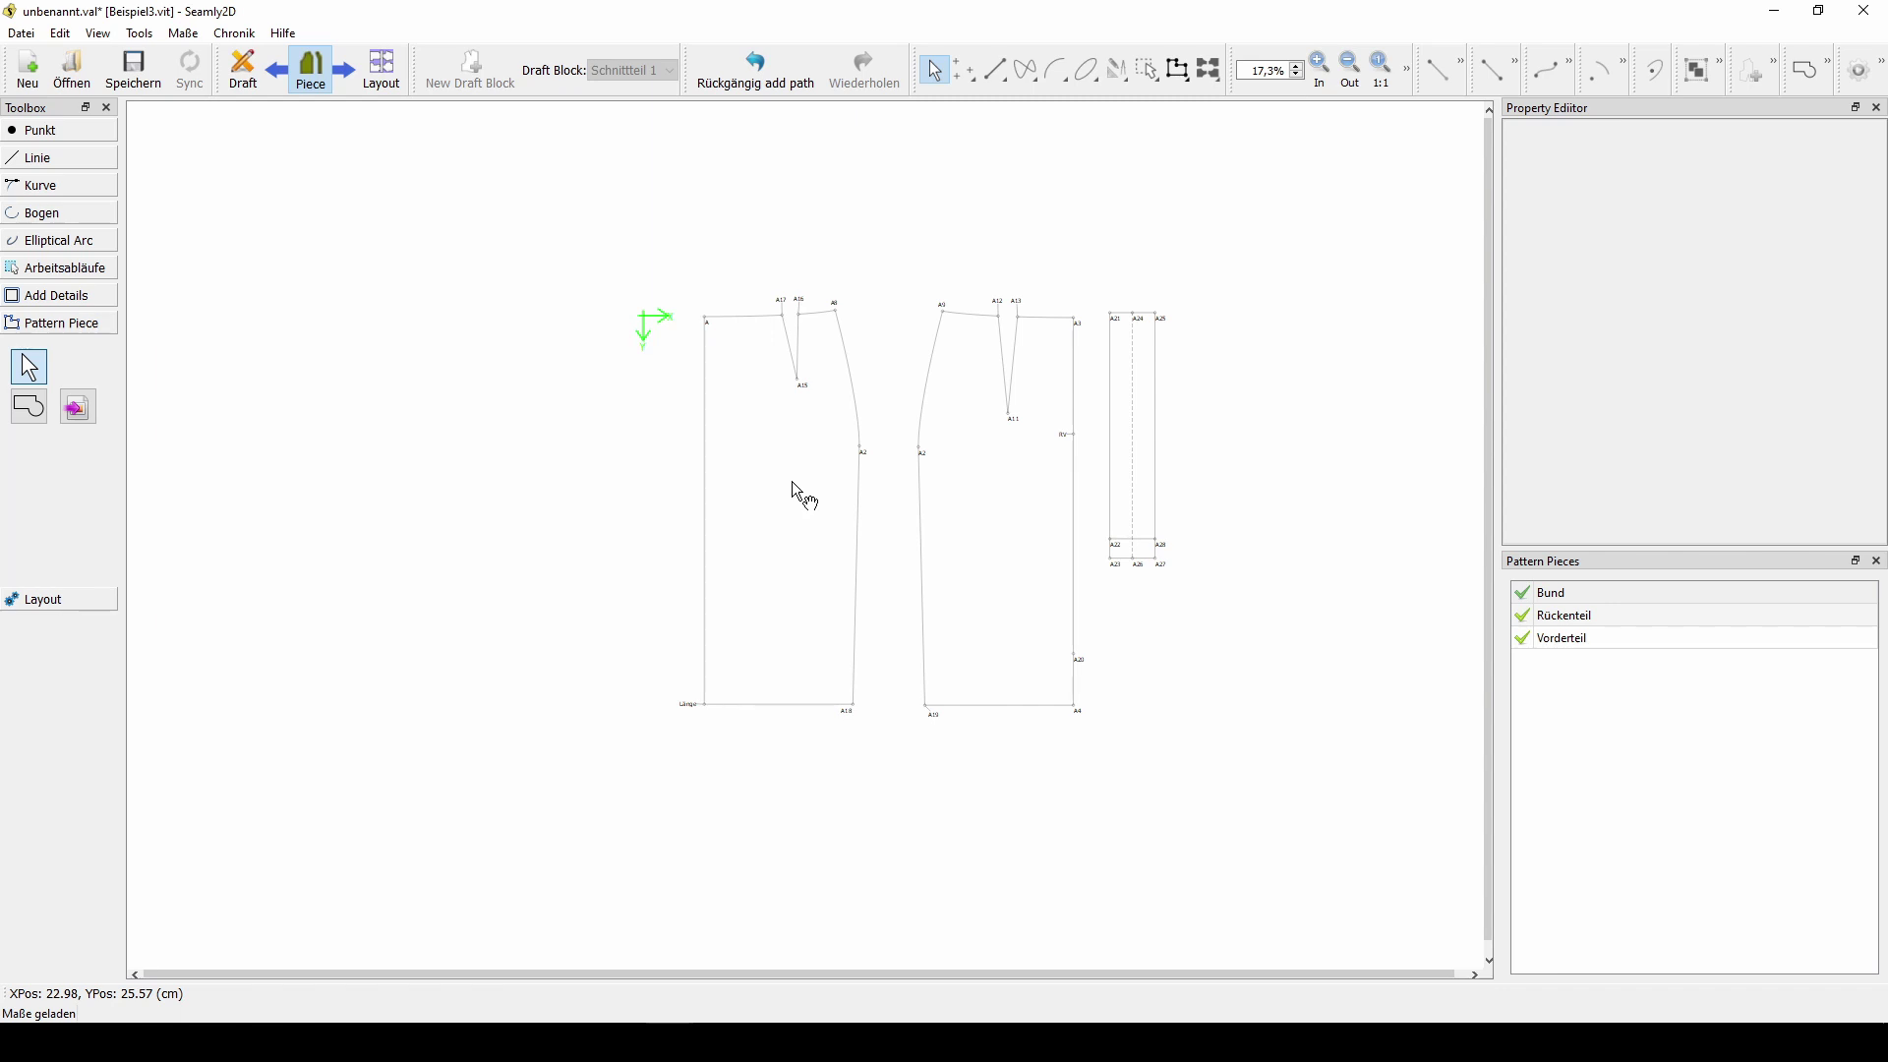
key("ctrl+z")
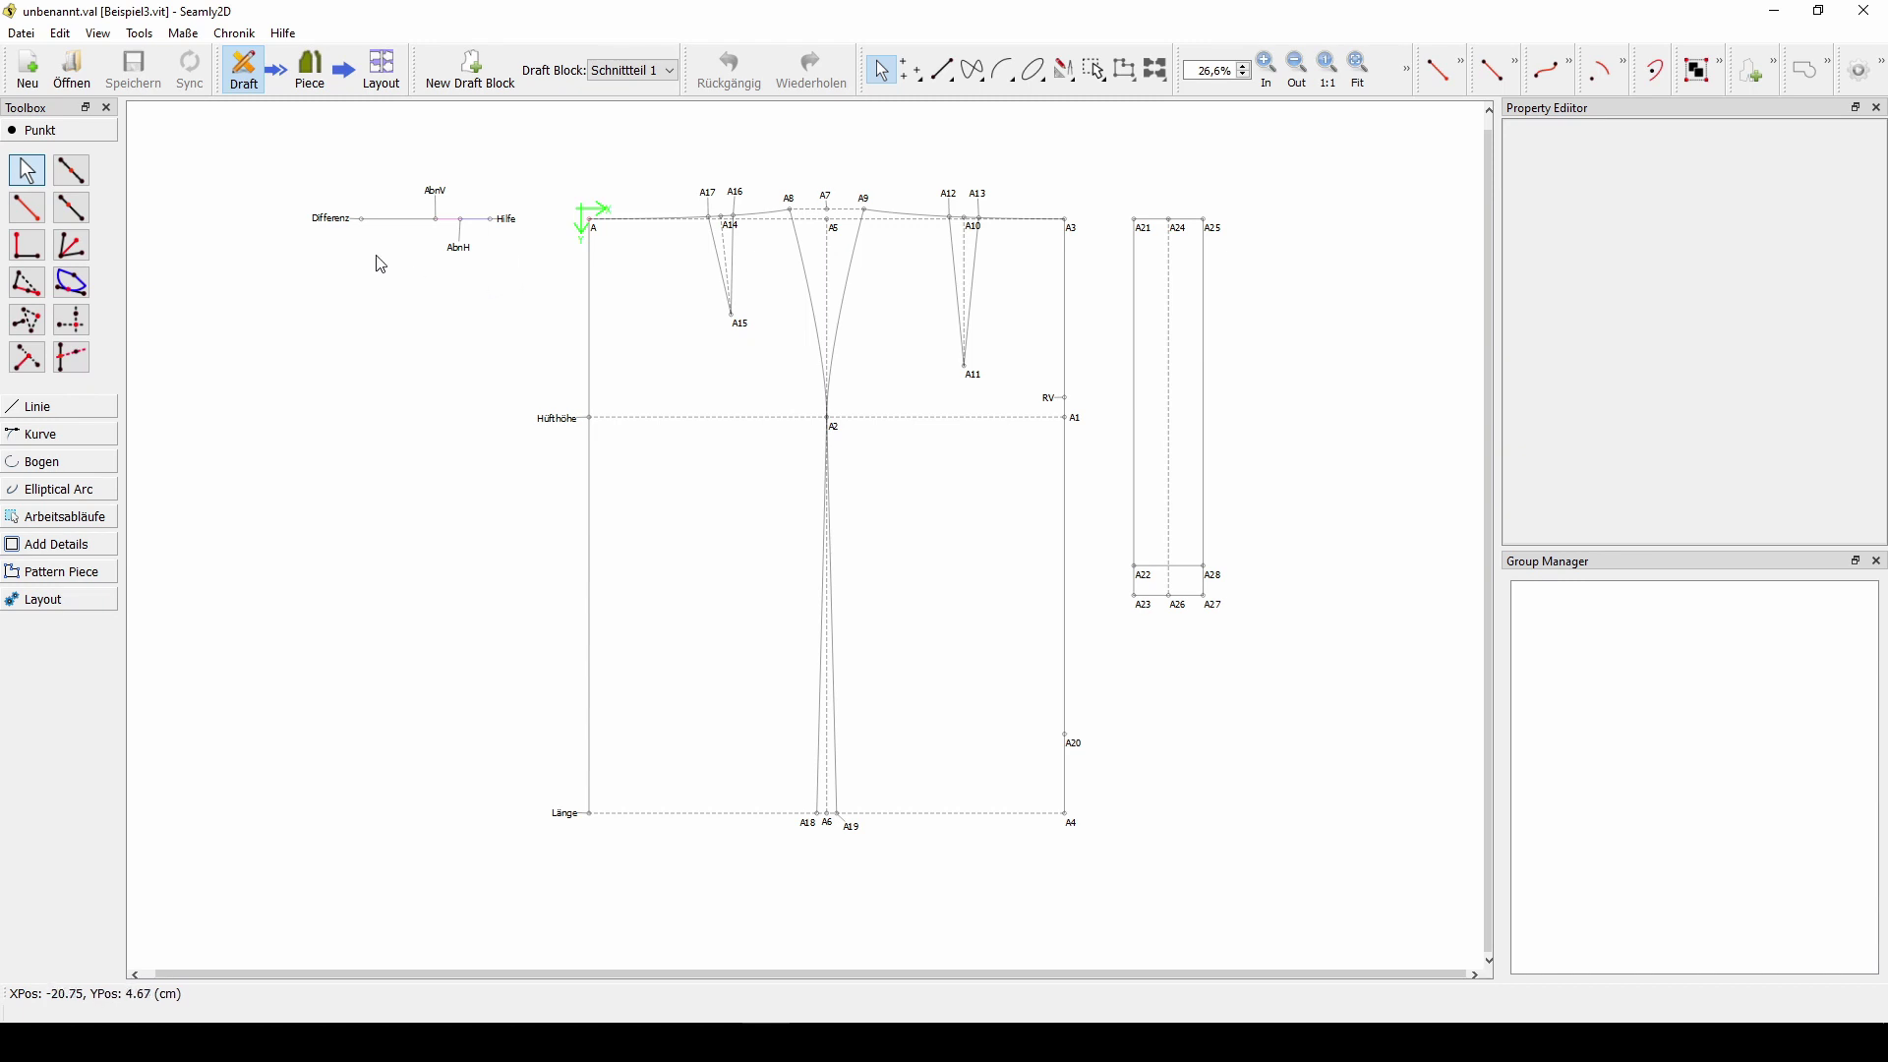
- Change the Länge point's length formula from 60 to 50
left_click(565, 812)
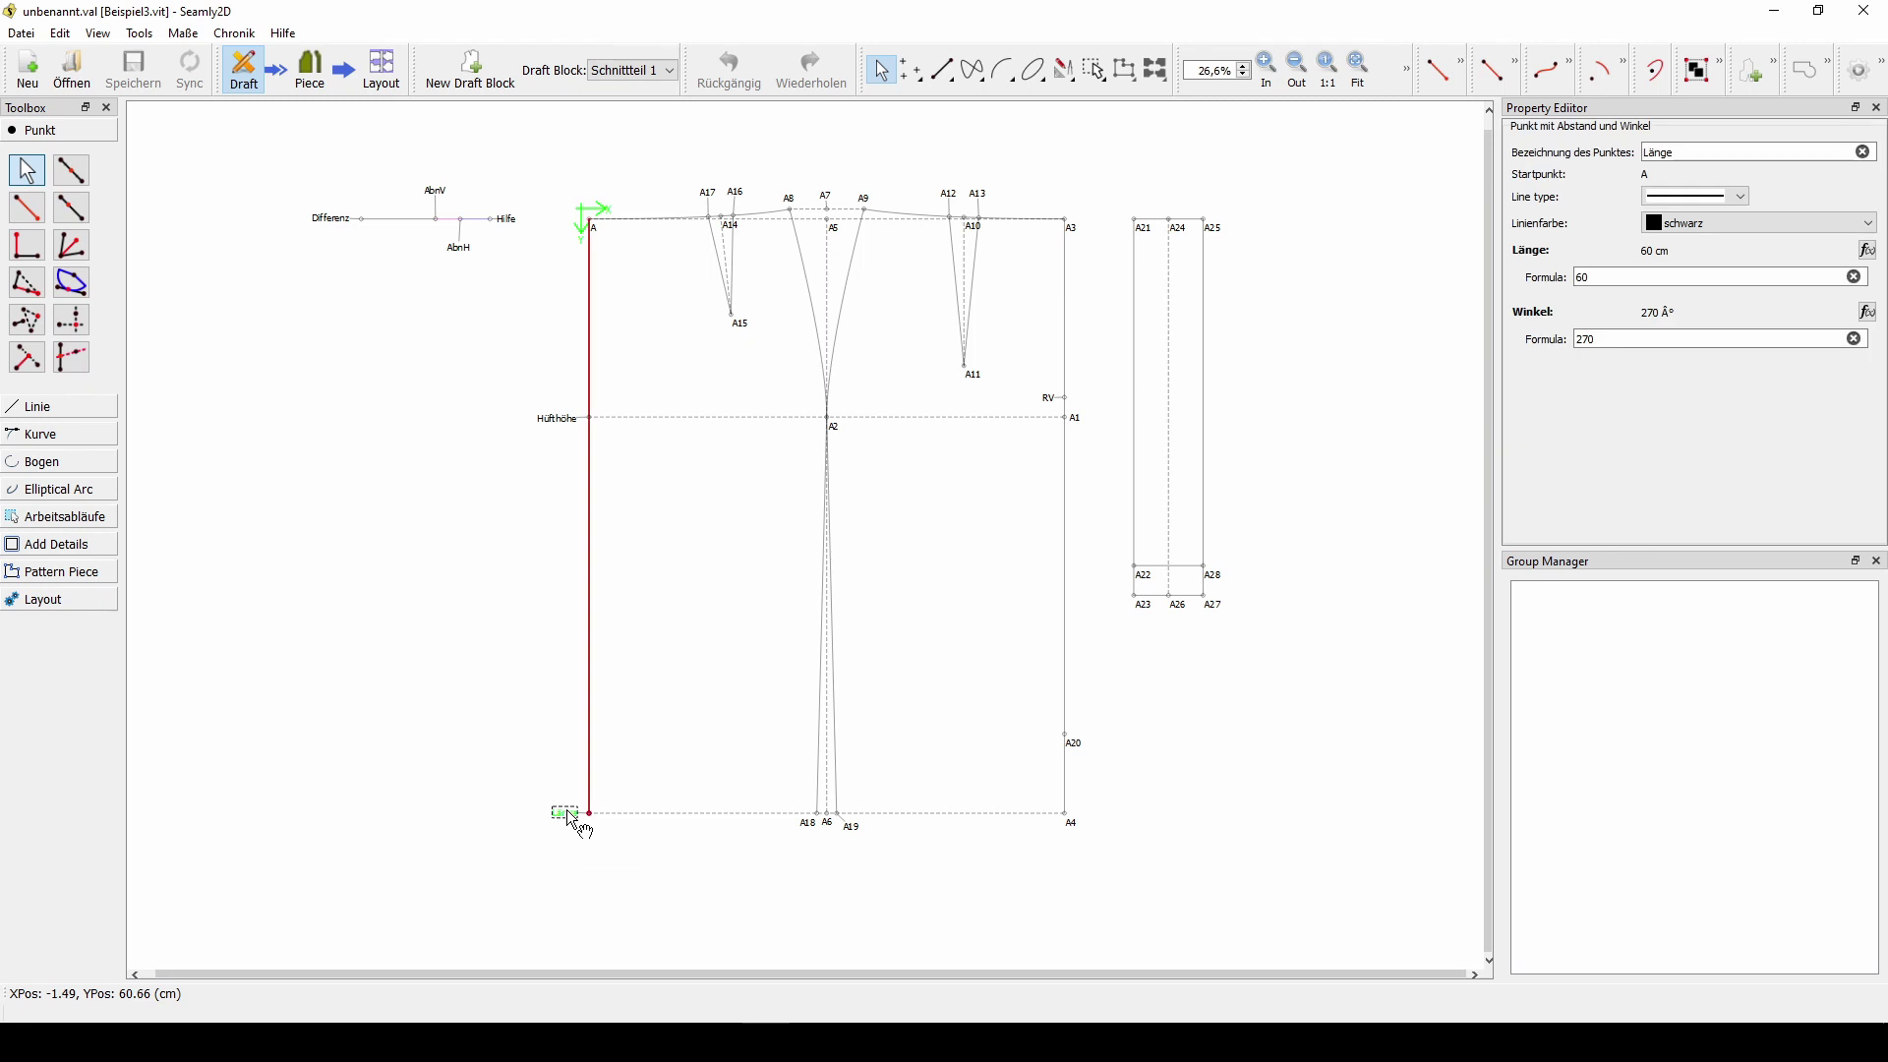
left_click(1598, 278)
left_click_drag(1600, 277, 1575, 277)
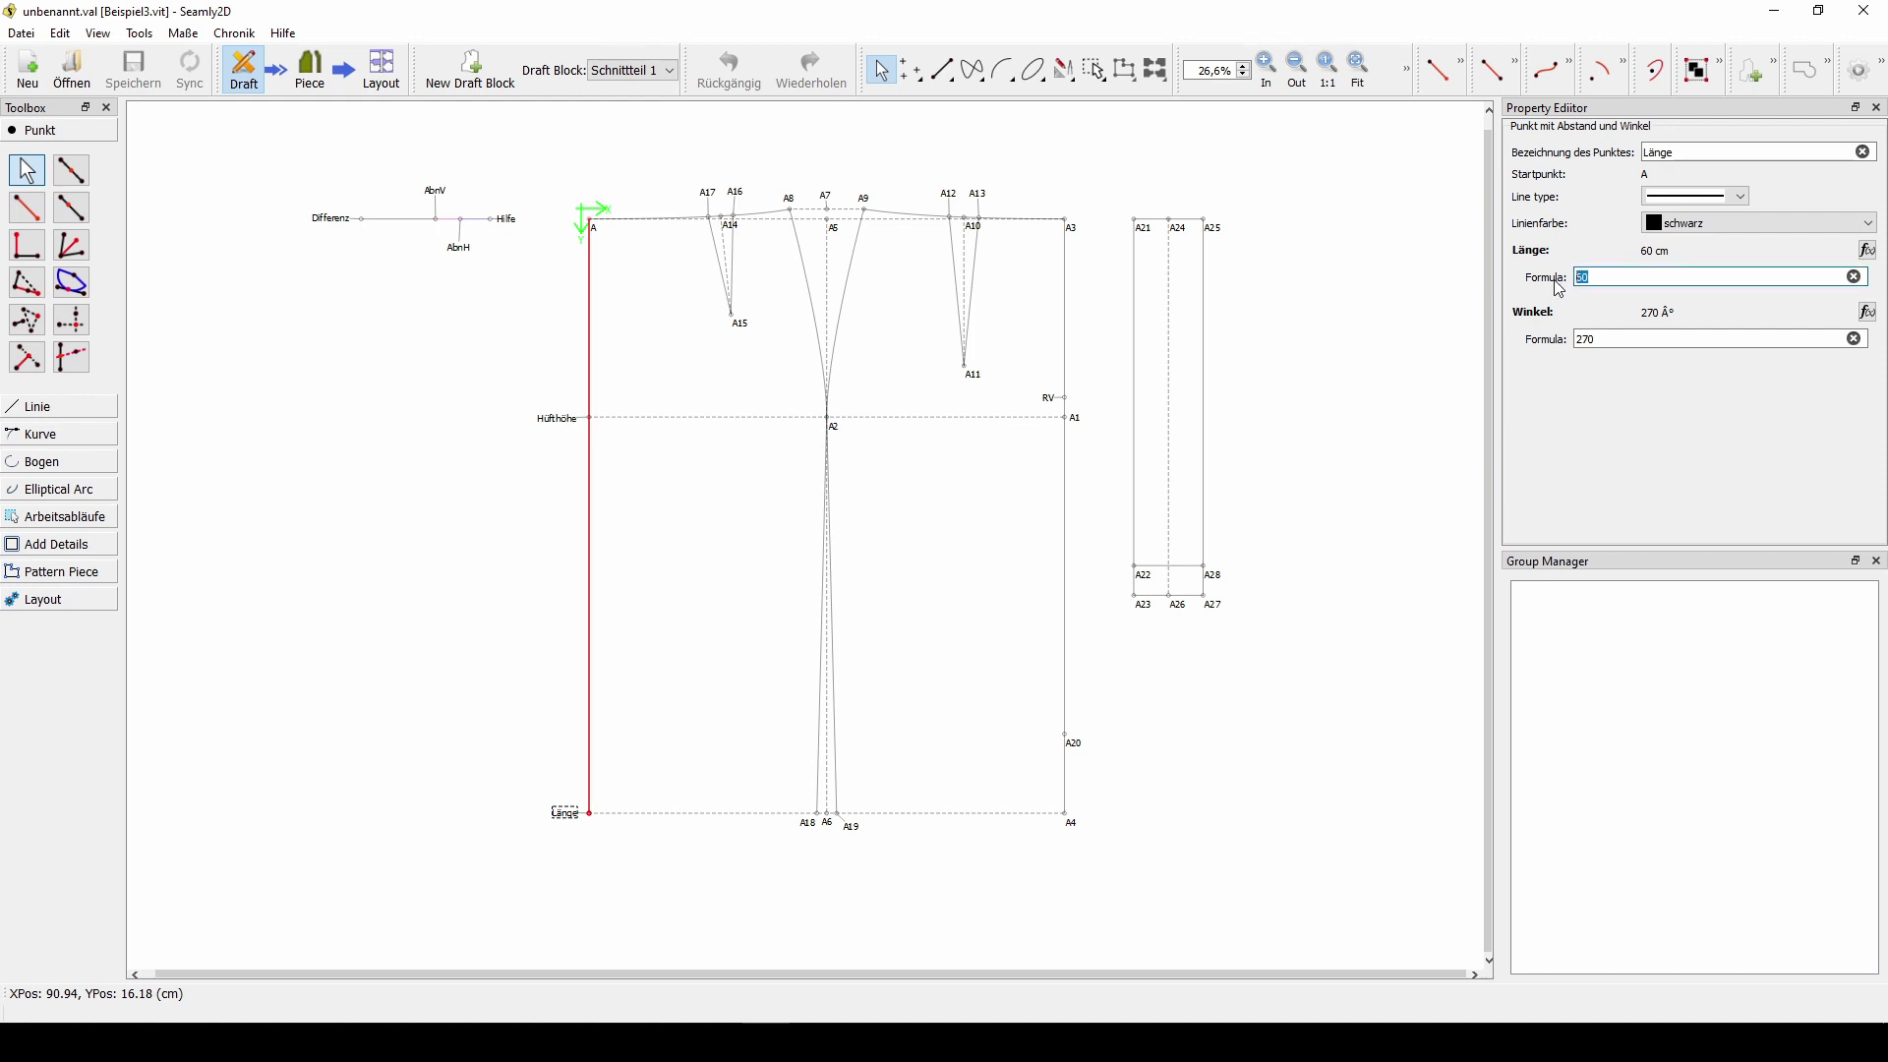
type("5")
left_click(1445, 299)
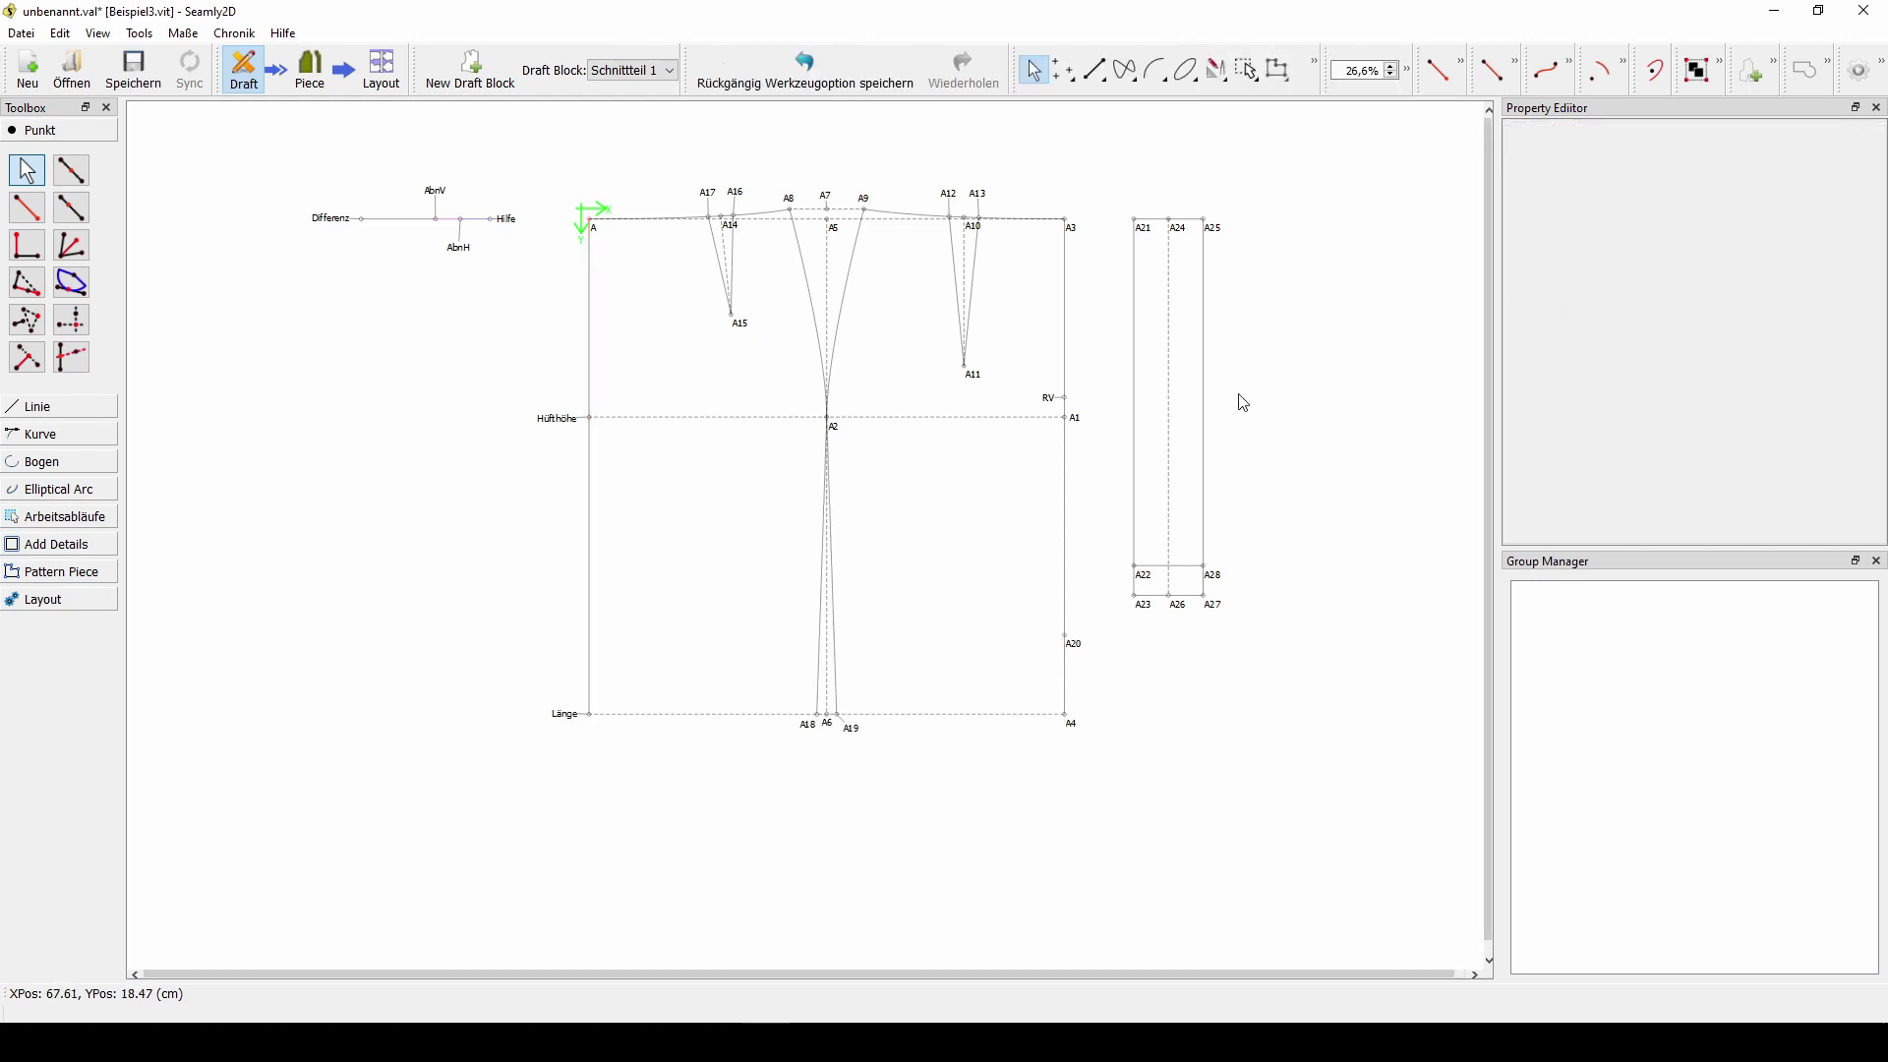
- Set the Hüfthöhe distance formula to 22 and view the regraded pieces
left_click(574, 429)
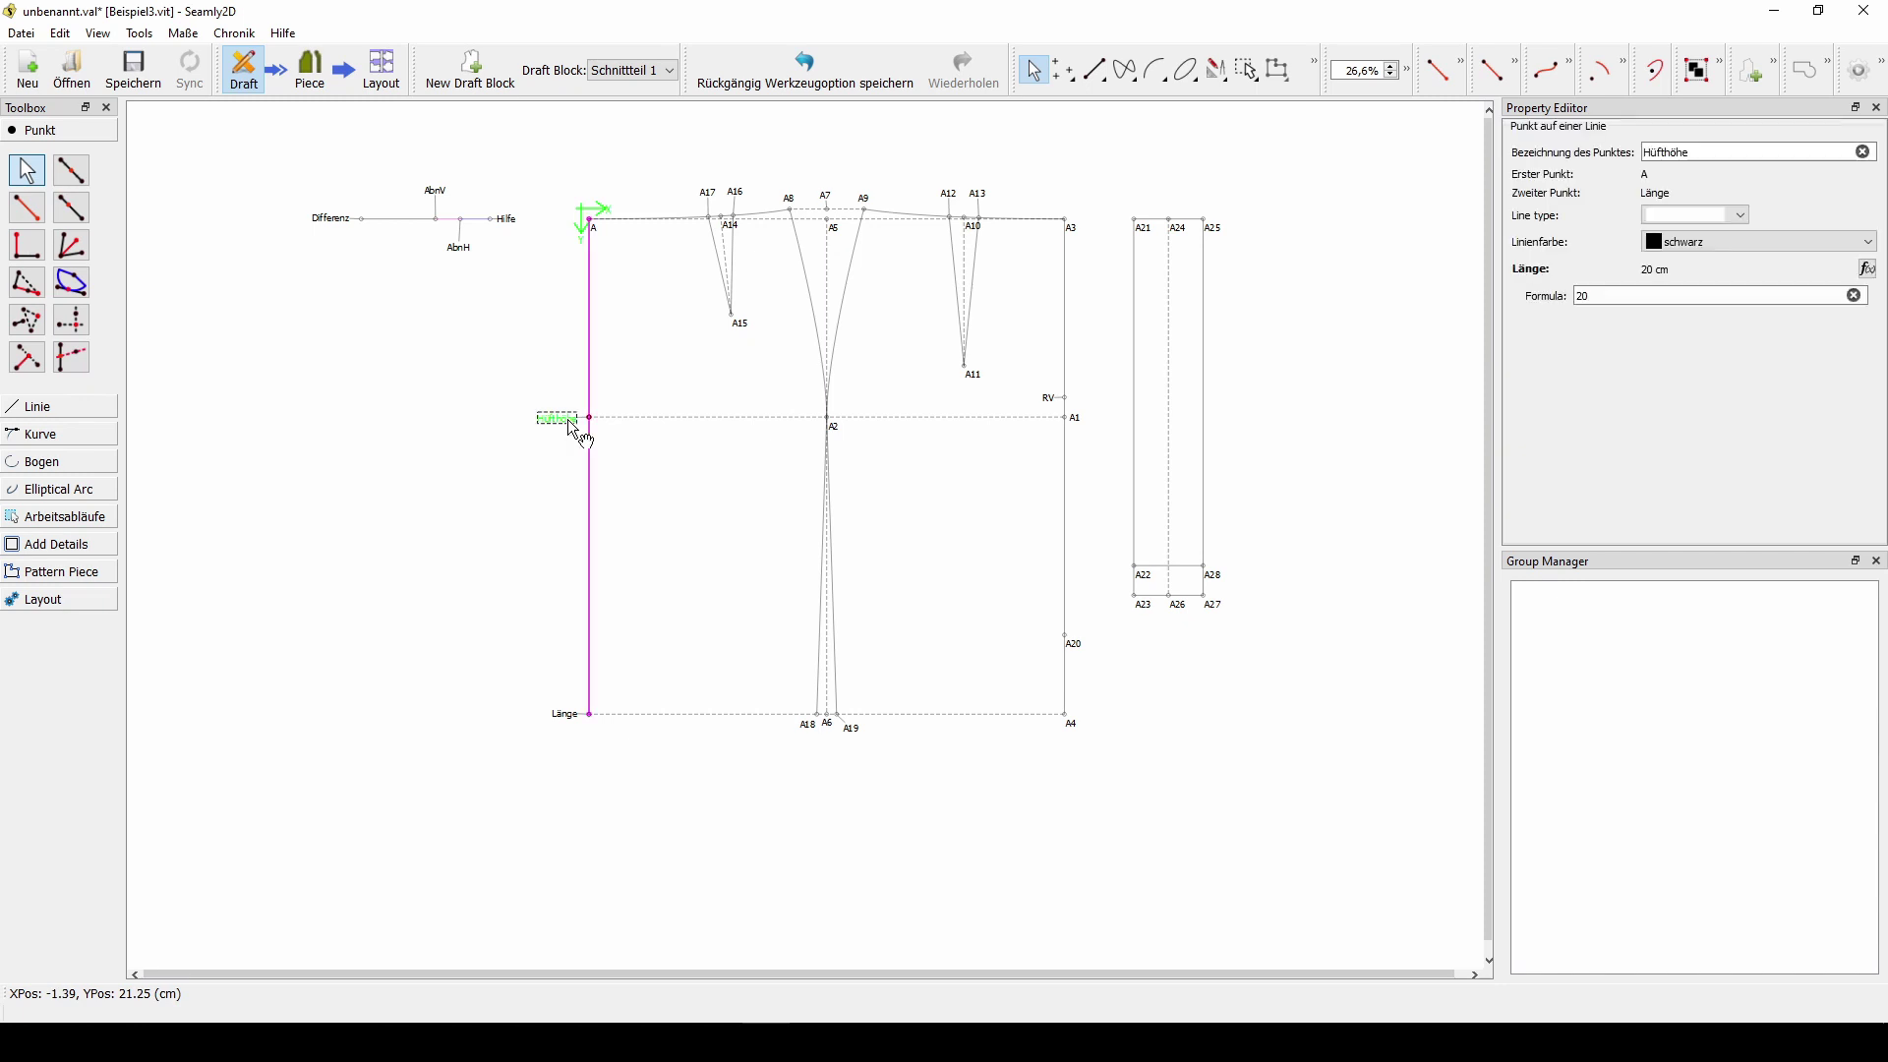
left_click(1593, 296)
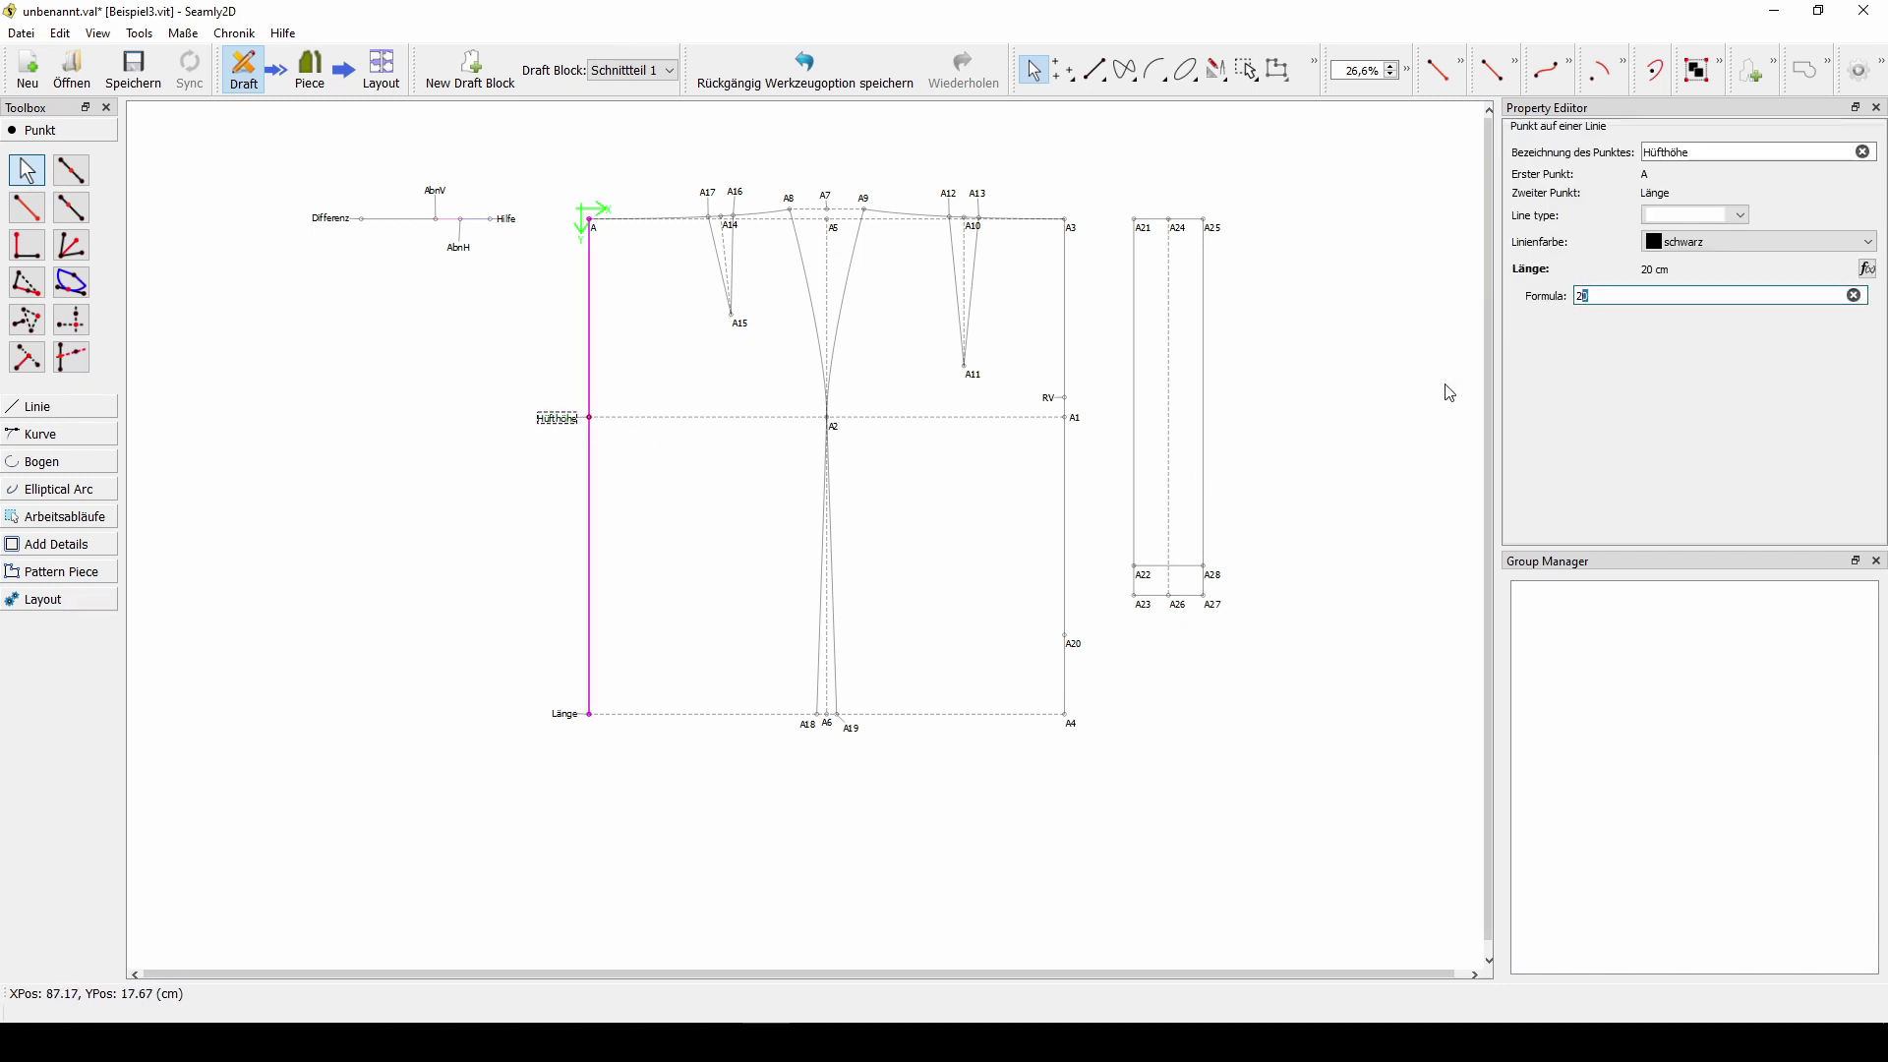
type("2")
key("Return")
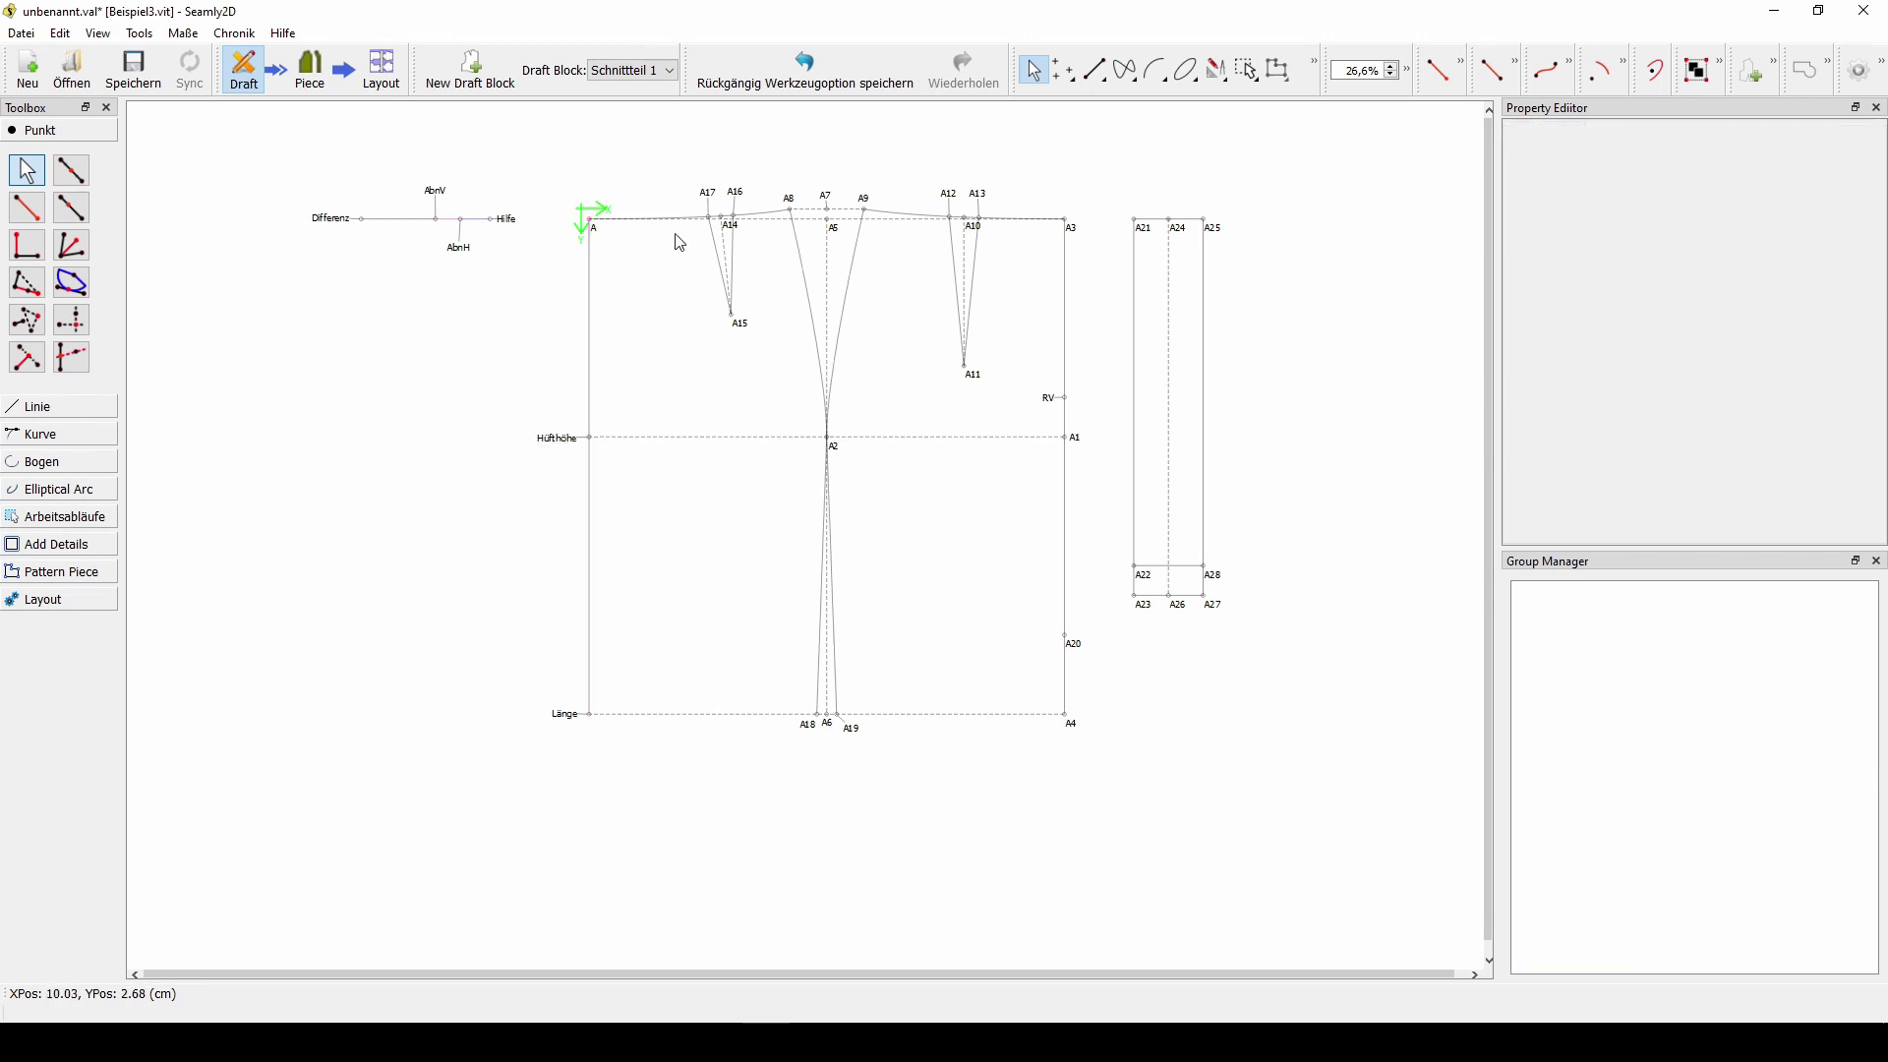
left_click(314, 82)
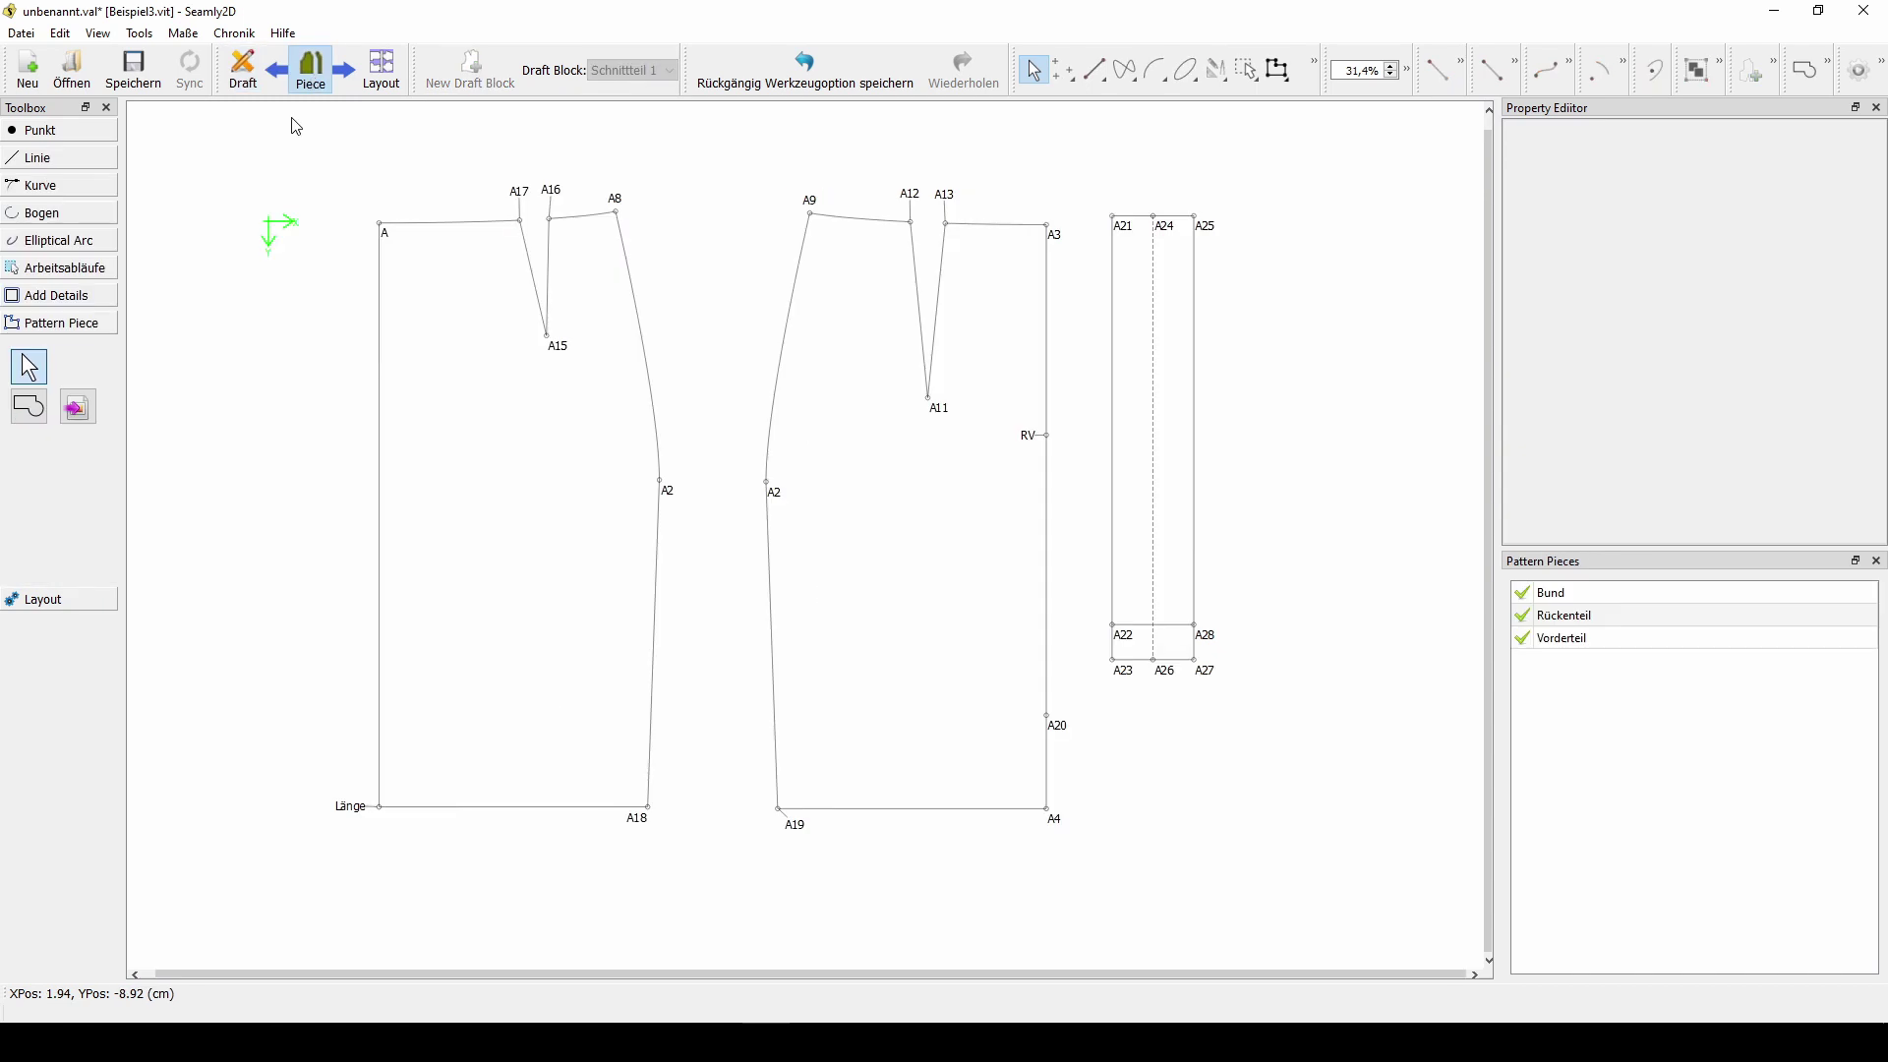